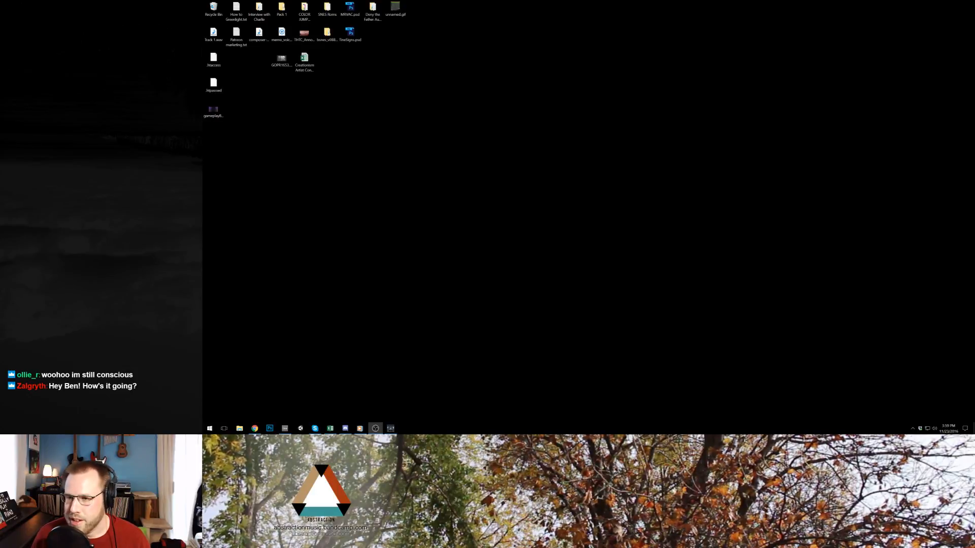
Open Firefox and load the bookmarked countdown timer search page.
key("super")
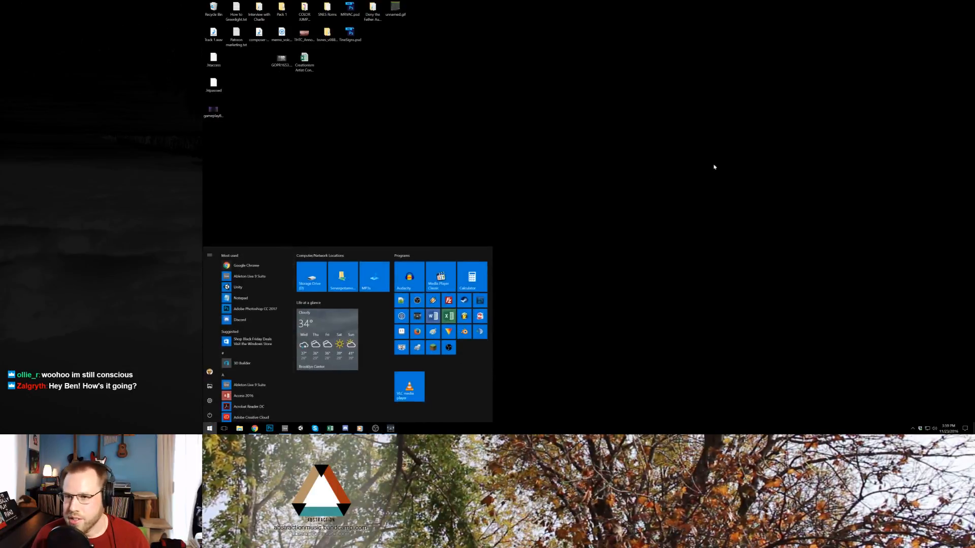
left_click(423, 334)
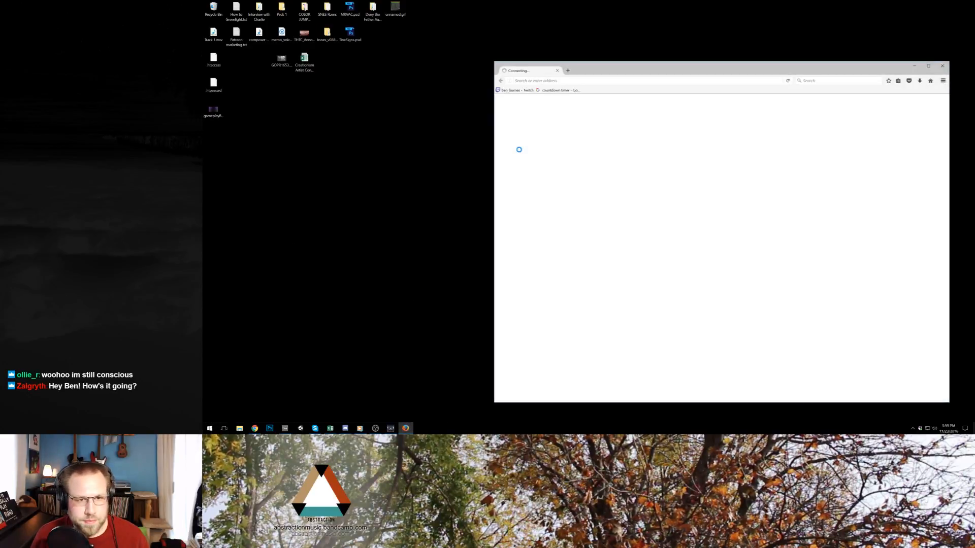
left_click(558, 89)
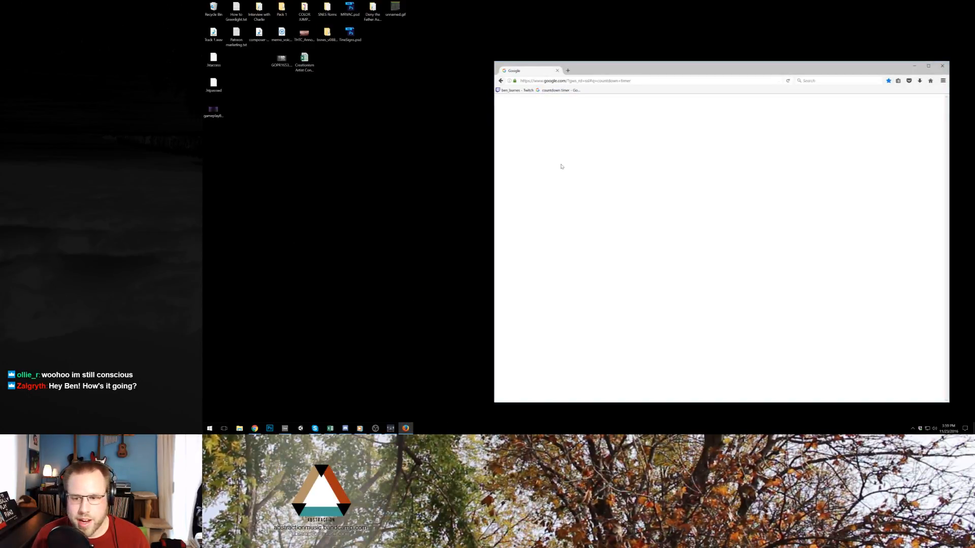
Bring Ableton Live up behind the browser and set the search page's countdown timer to 2 hours.
left_click(285, 428)
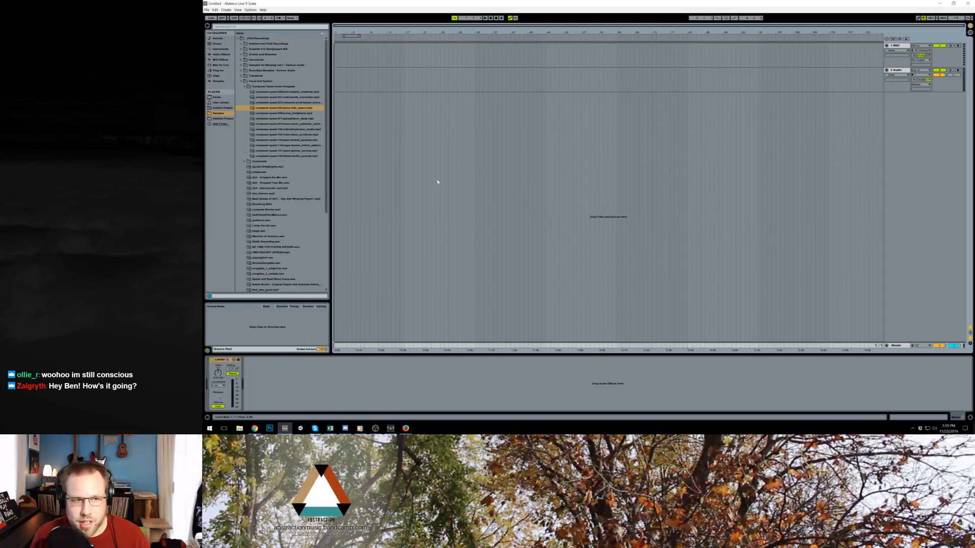
left_click(406, 428)
left_click(545, 239)
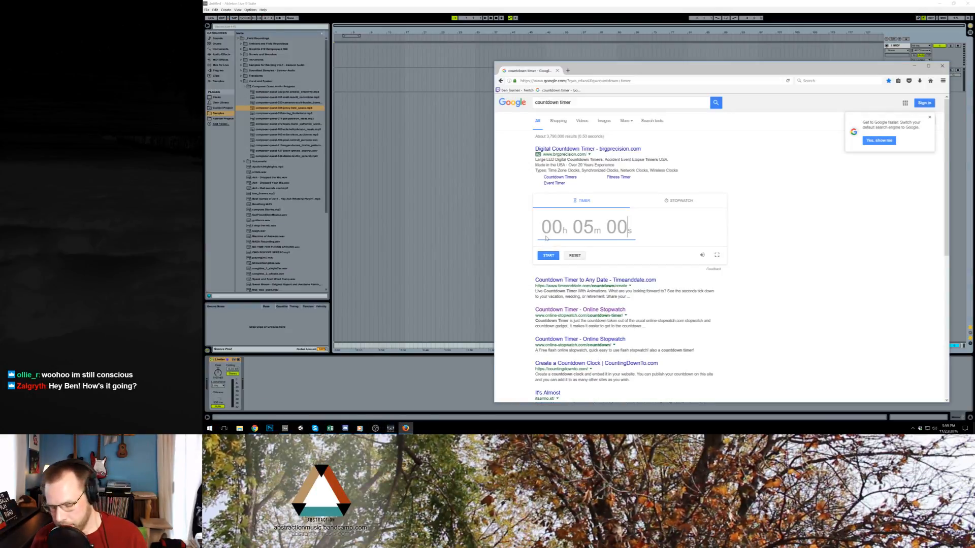
type("2s")
left_click(546, 238)
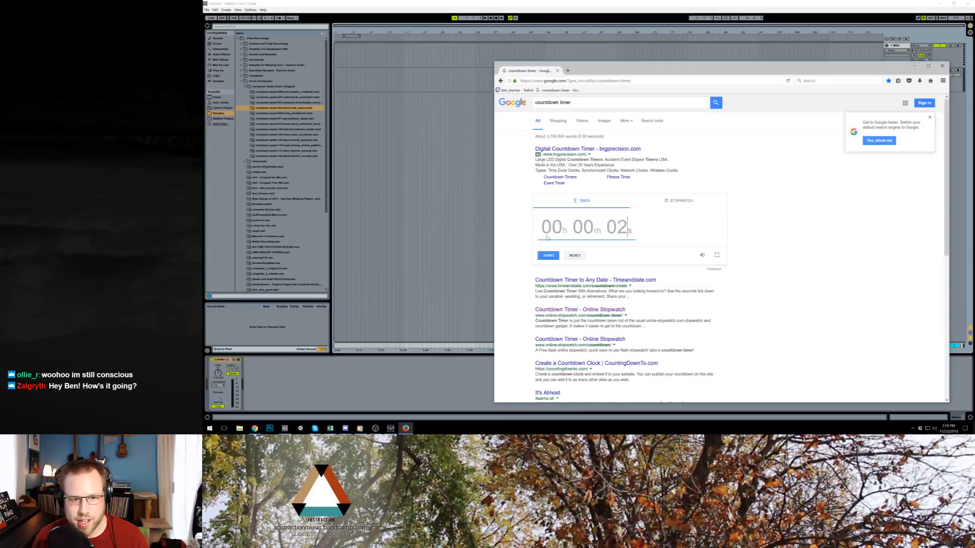
type("0000")
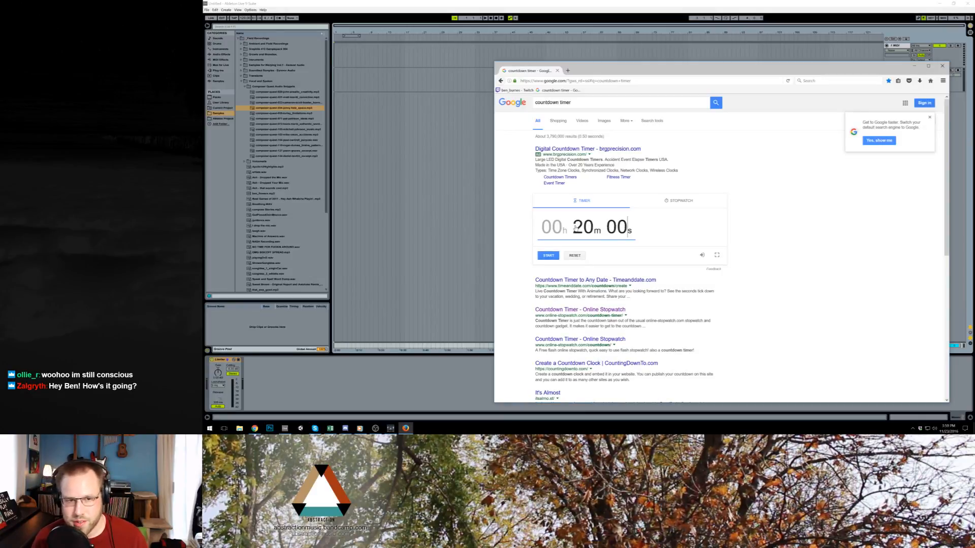
left_click(521, 227)
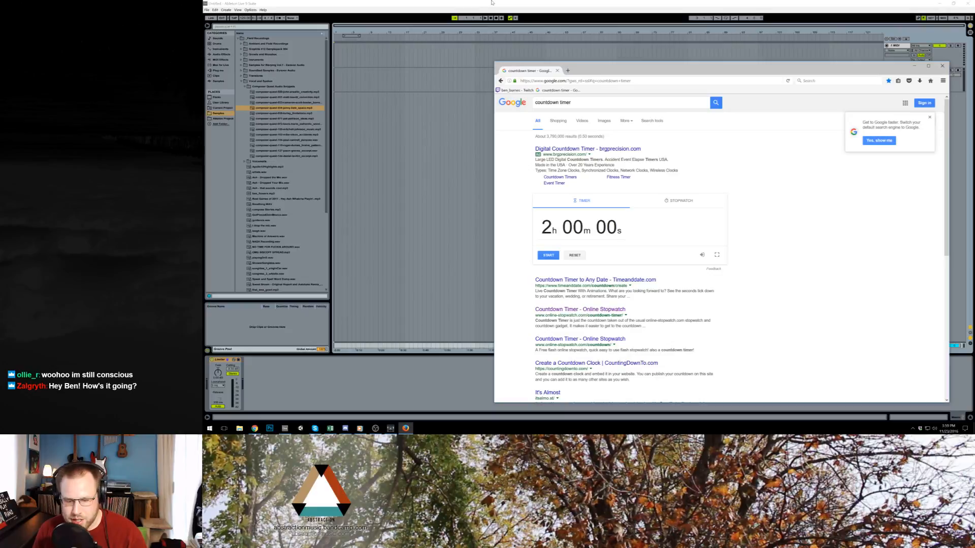
Switch to Ableton Live, arm the 2 Audio track for recording and set its monitoring to In.
left_click(515, 2)
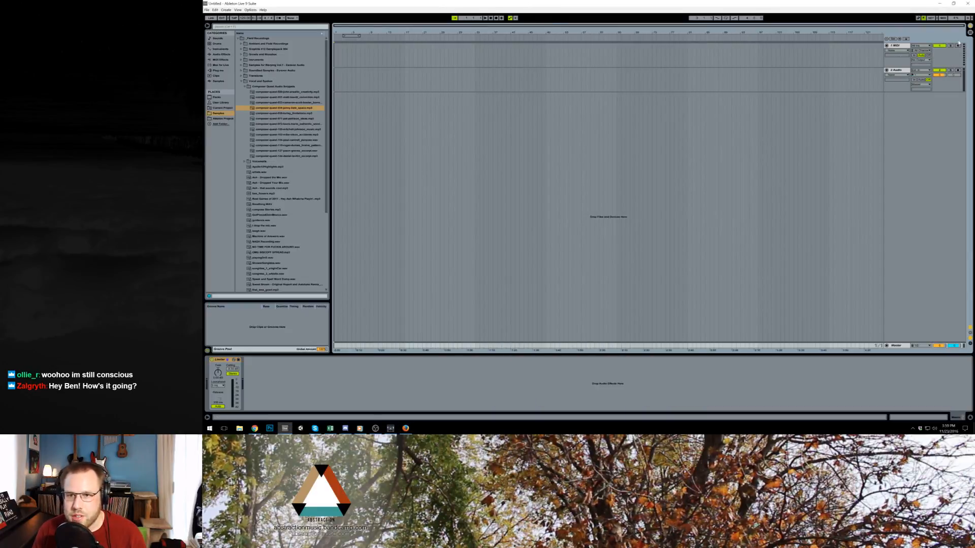
key("ctrl+t")
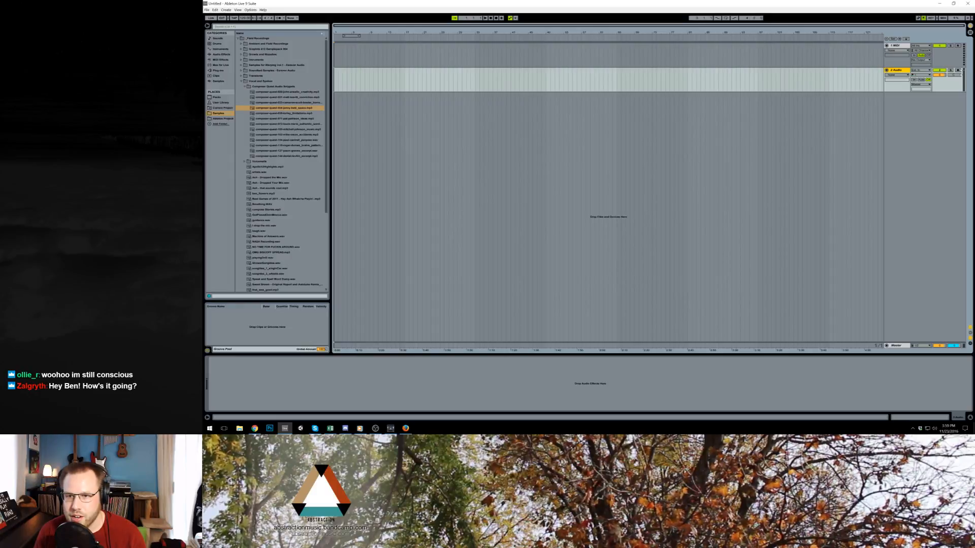
left_click(958, 71)
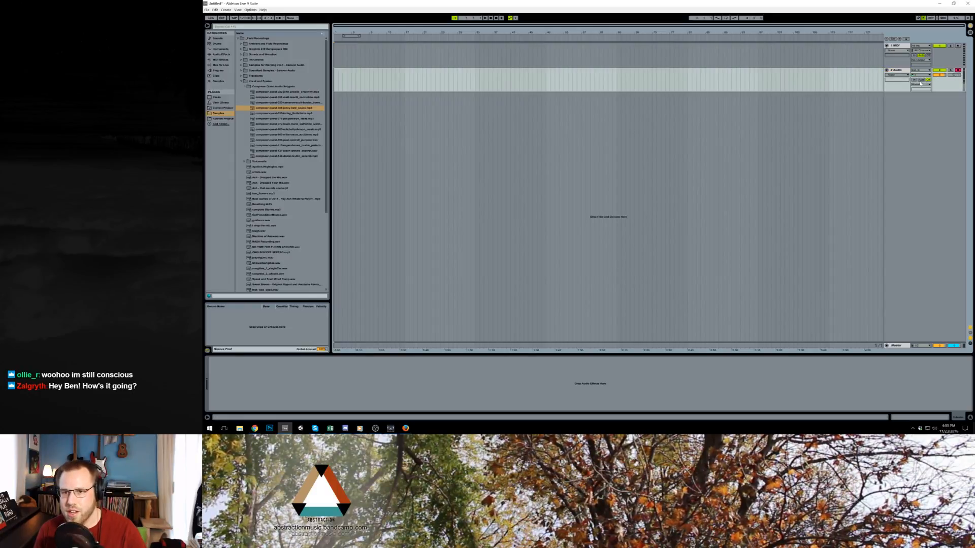
left_click(914, 80)
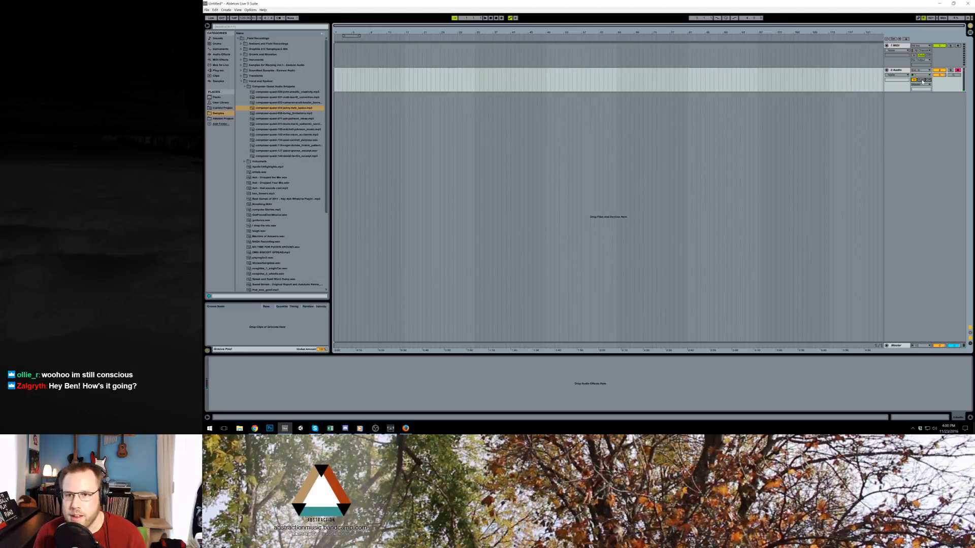
Record a short audio clip on the 2 Audio track starting at bar 17.
left_click(403, 78)
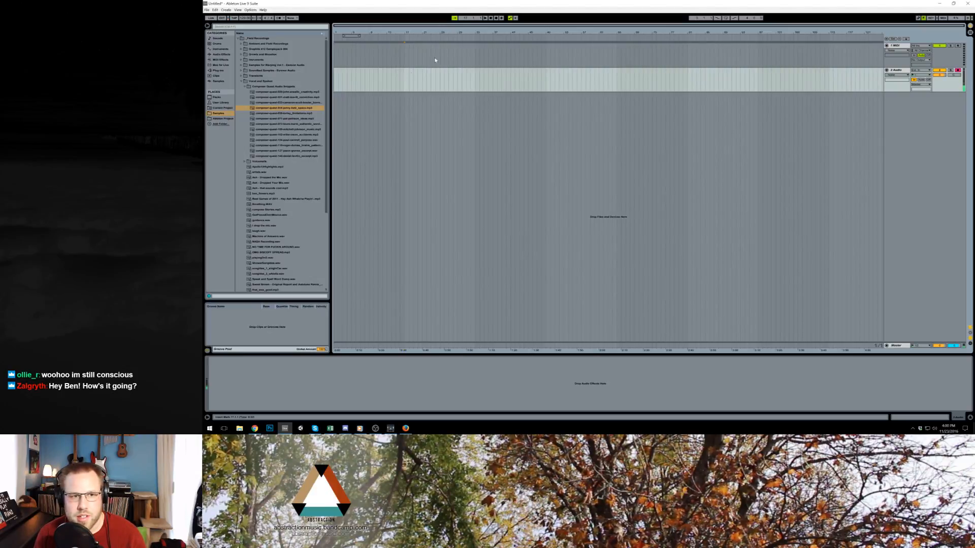
left_click(496, 18)
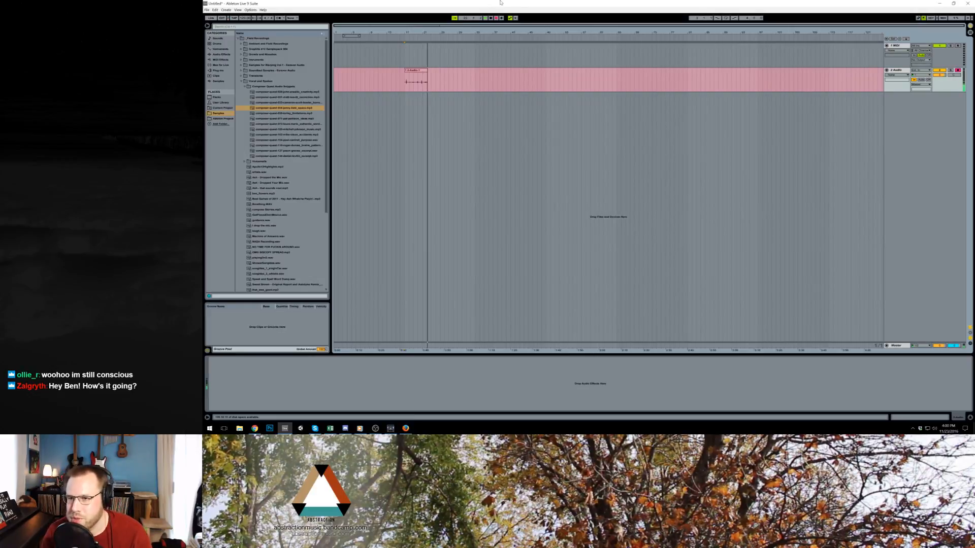
key("space")
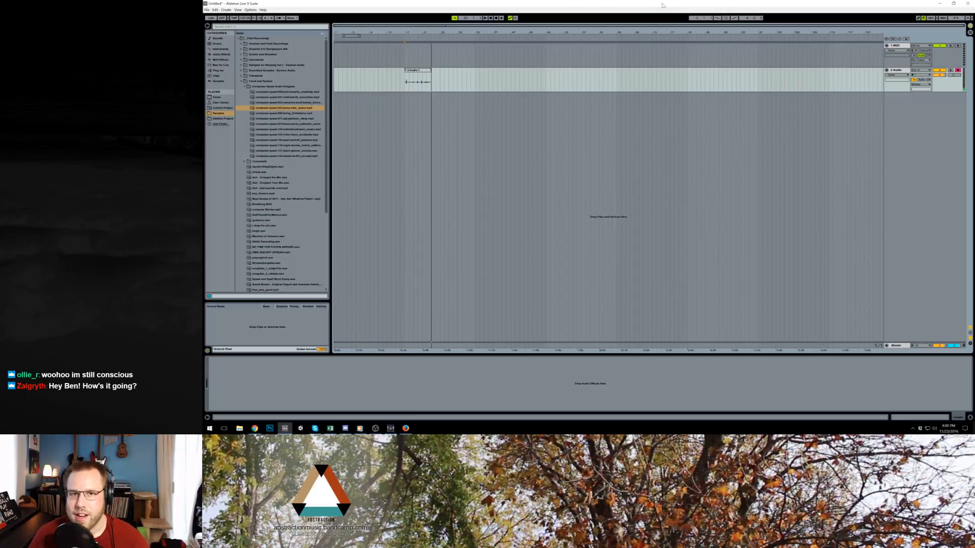
left_click_drag(417, 25, 365, 436)
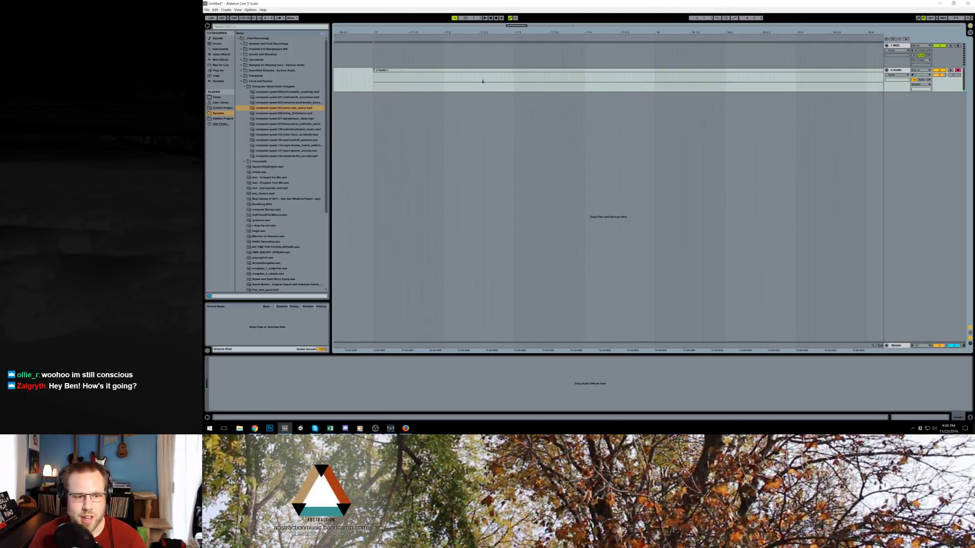
Start the two-hour countdown in Firefox and position the page so the timer shows in the stream overlay.
left_click(405, 428)
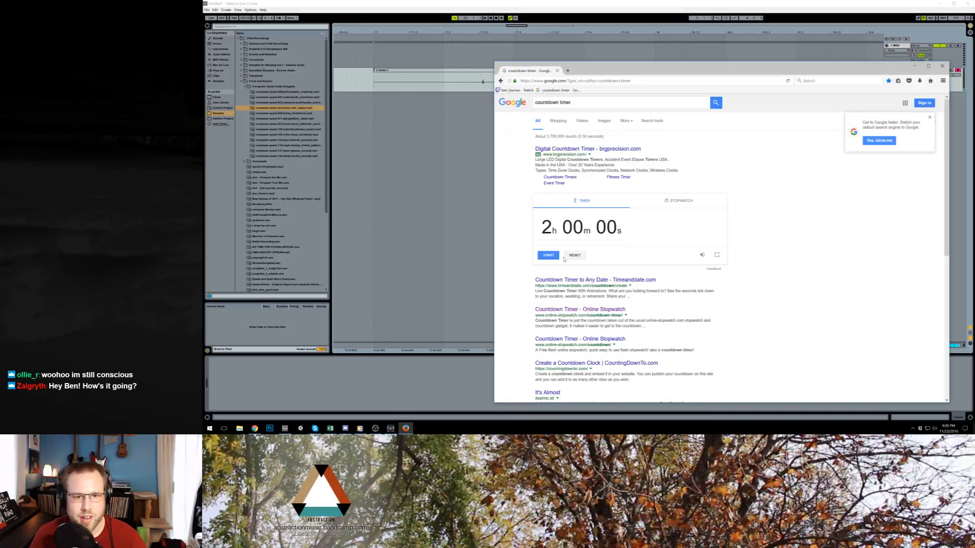
left_click(553, 2)
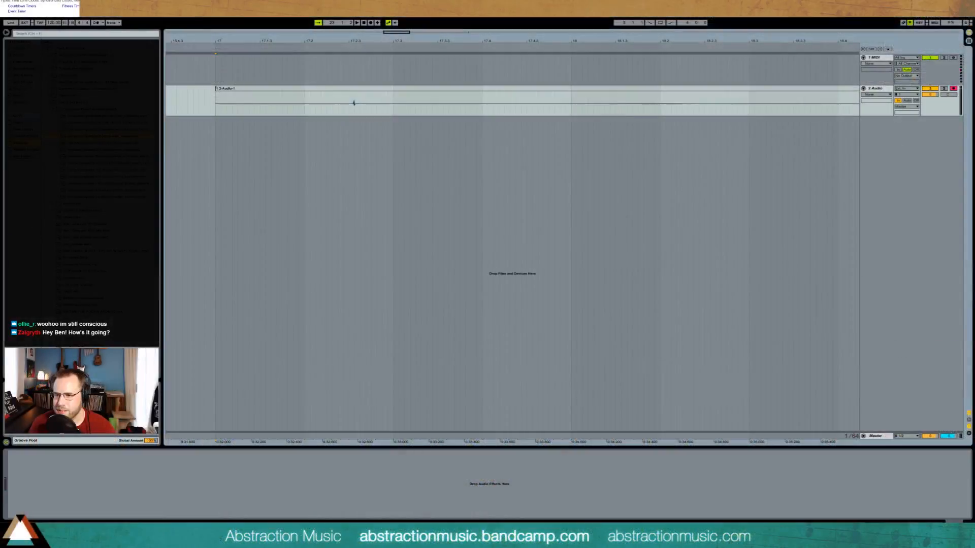
left_click(256, 541)
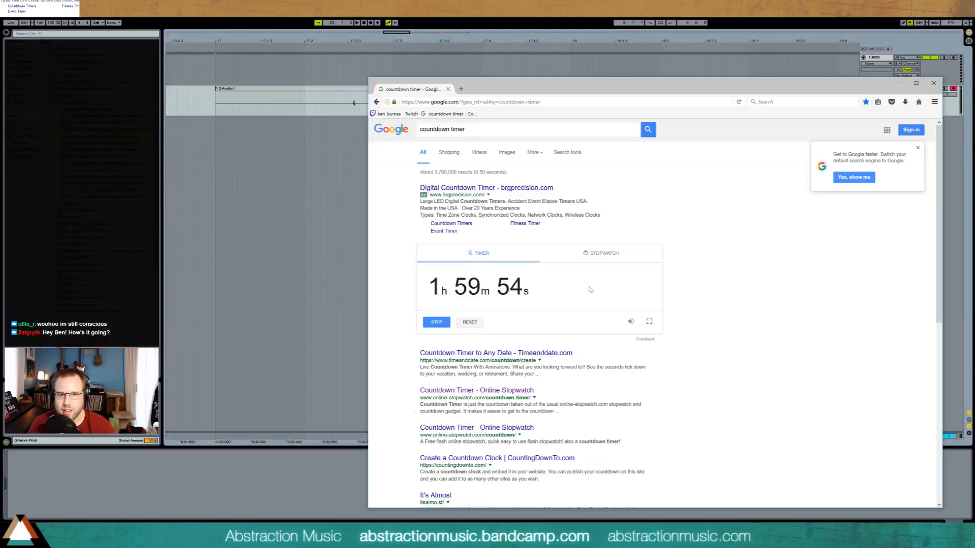
scroll(930, 208, "down", 2)
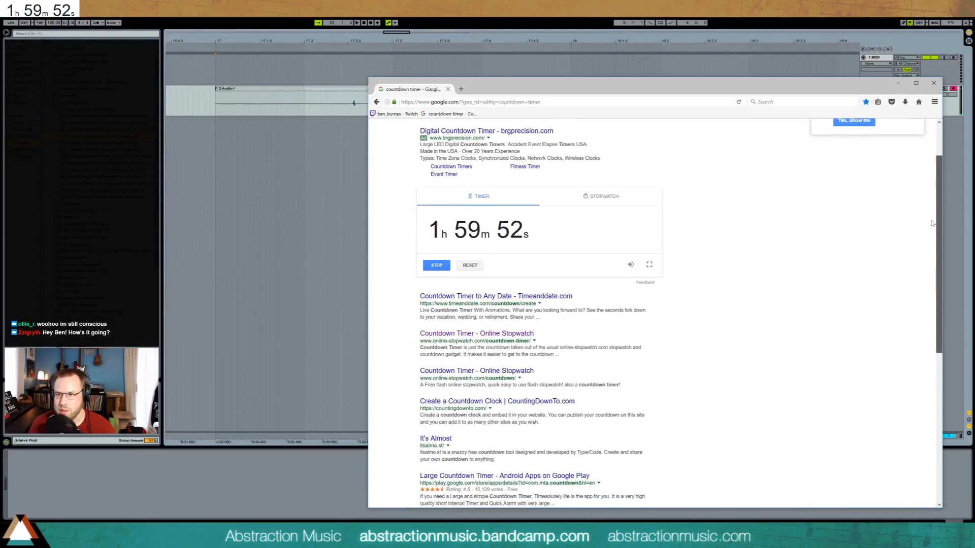
Switch back to Ableton Live and set the 2 Audio track's monitoring to Off.
key("alt+Tab")
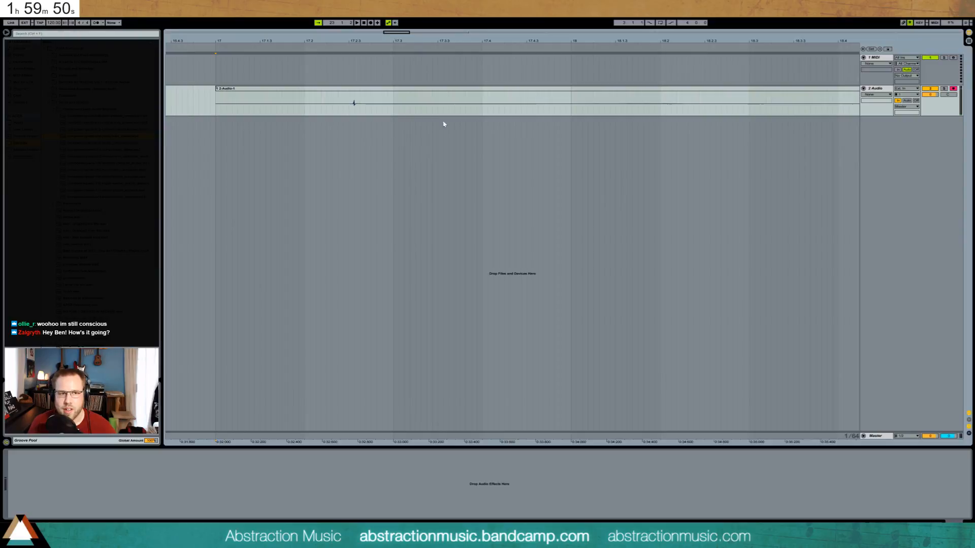
left_click(781, 90)
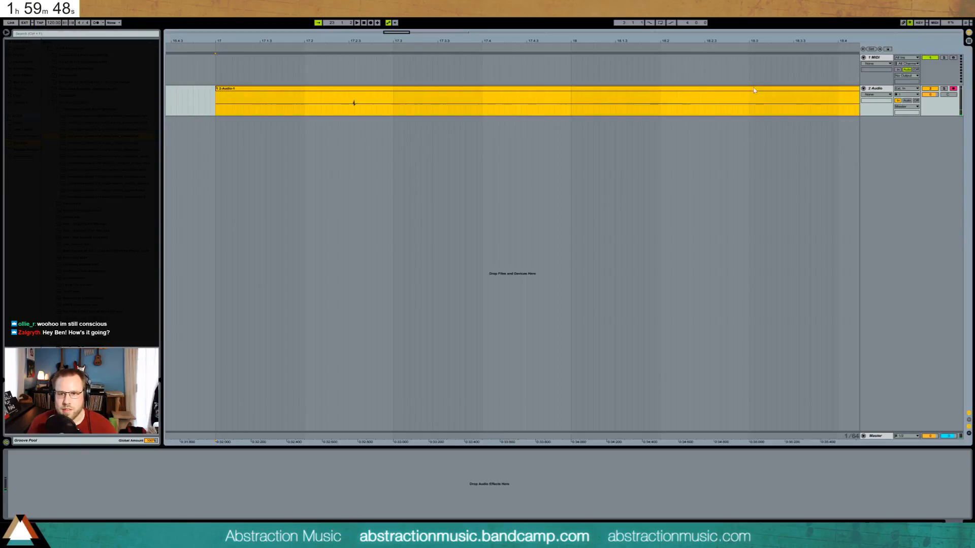
left_click(916, 100)
left_click(828, 90)
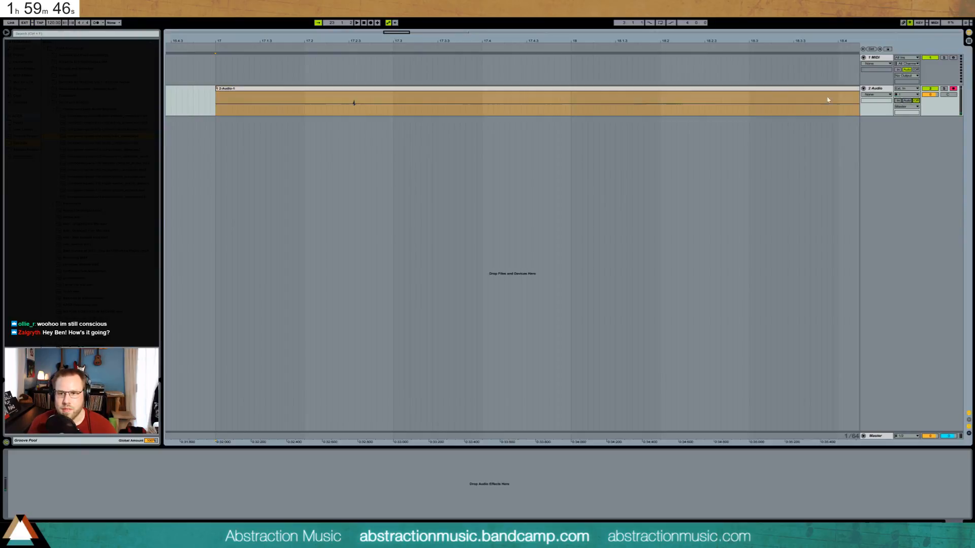
Play the recorded audio clip from its start and from several points around its opening sounds.
key("space")
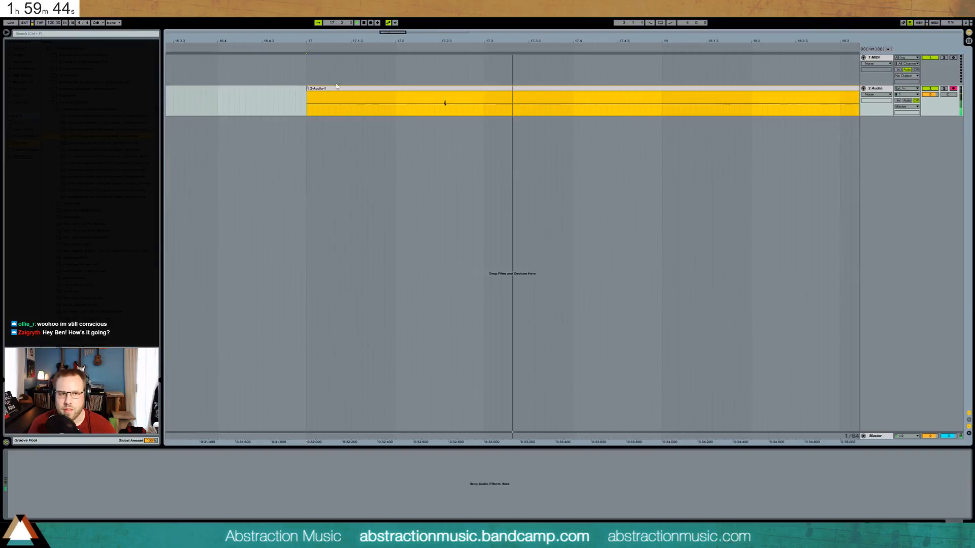
left_click(411, 103)
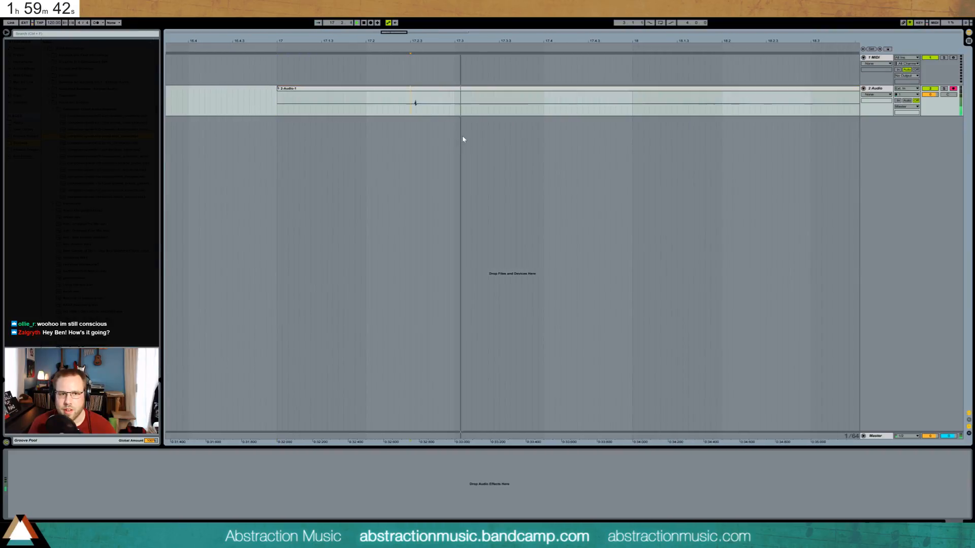
left_click_drag(399, 34, 400, 22)
left_click(656, 104)
key("space")
key("space")
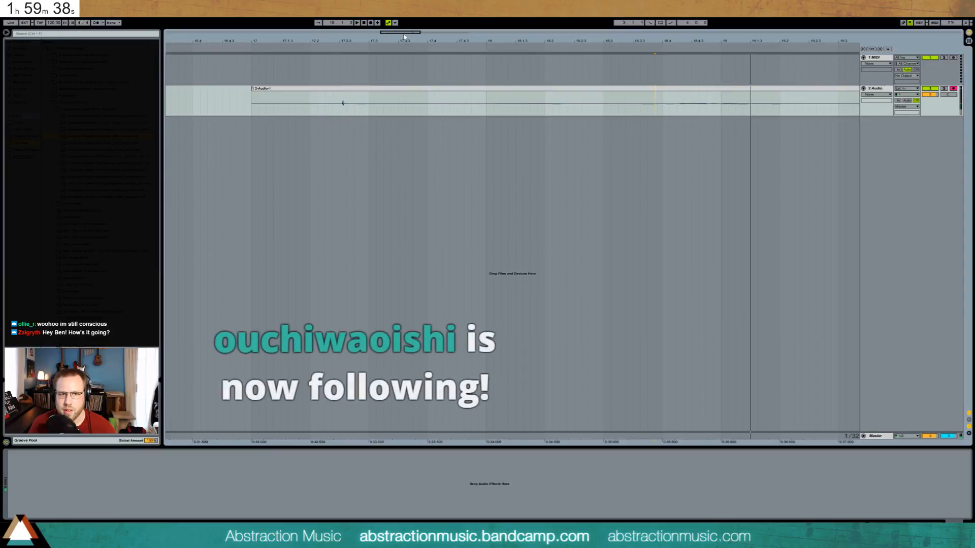
left_click_drag(574, 41, 575, 30)
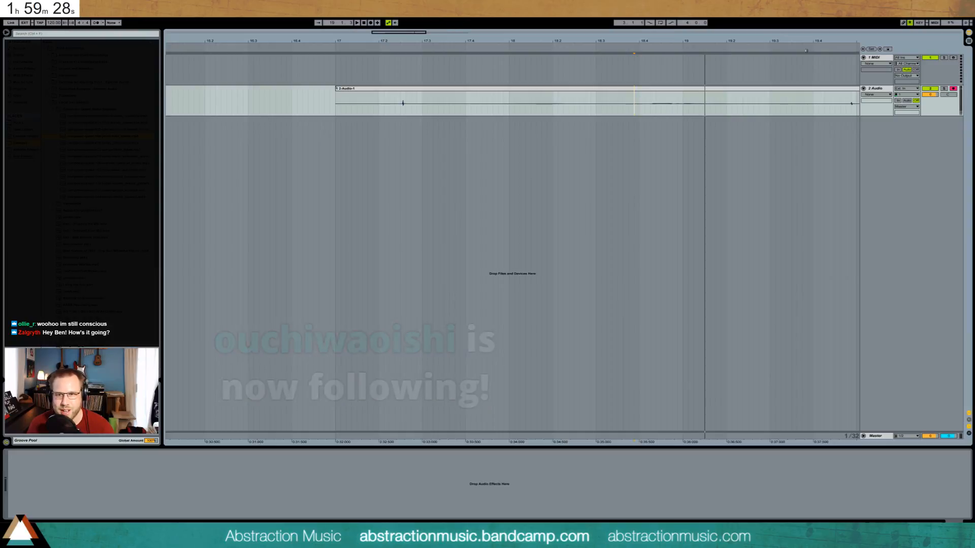
Load Kontakt 5 with The Giant piano onto the MIDI track.
left_click(648, 76)
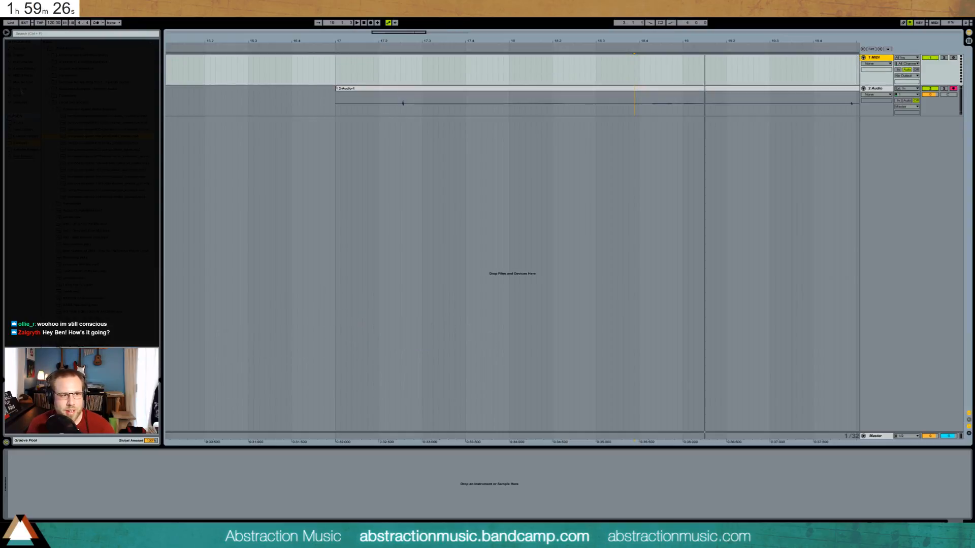
left_click(20, 89)
double_click(63, 109)
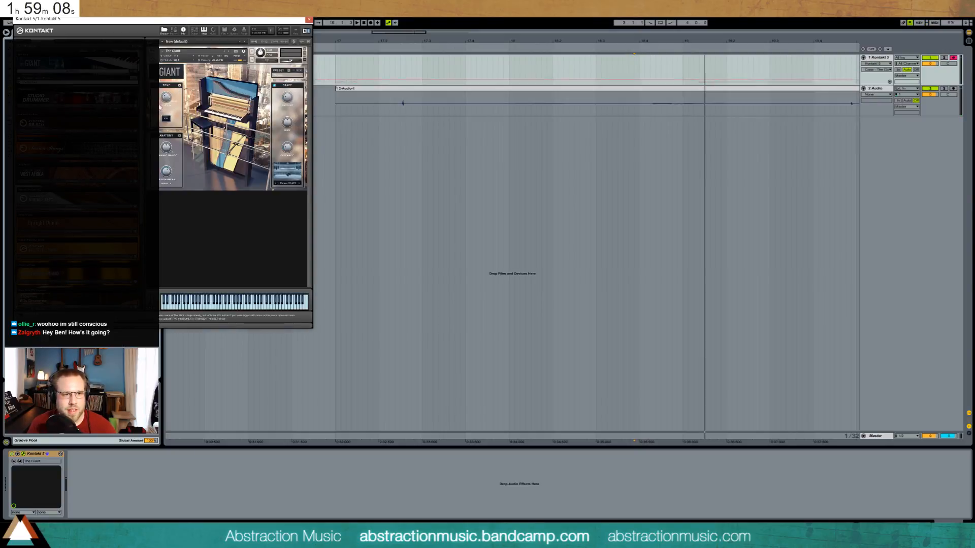
Switch on the Tone section's toggle in The Giant, adjust the dynamic range in its Anatomy section and close the plug-in window.
left_click(166, 118)
left_click_drag(166, 147, 167, 144)
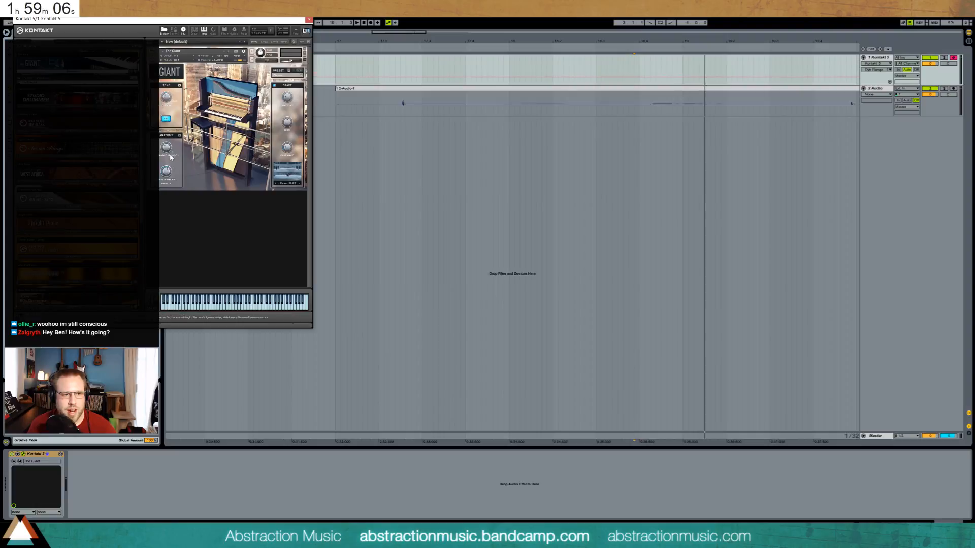
left_click(308, 21)
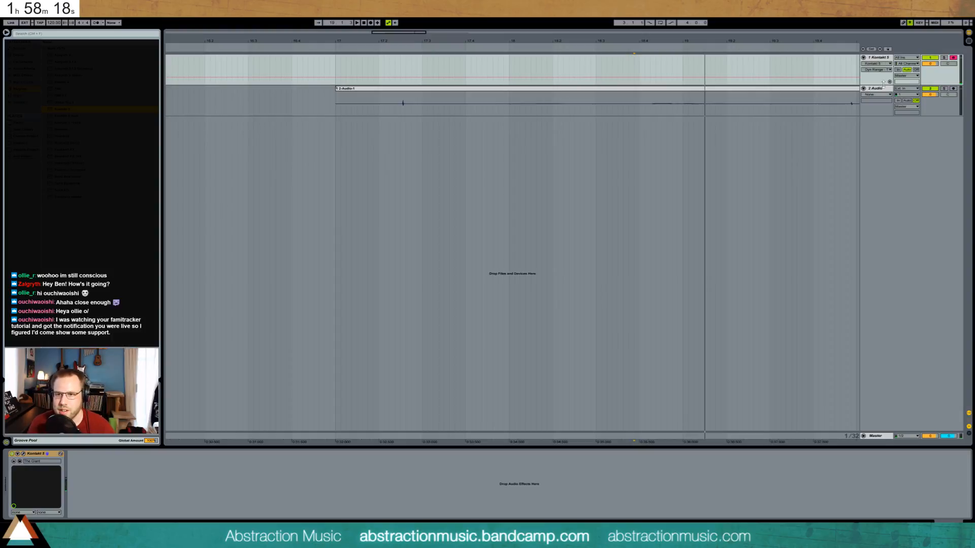
Open the recorded audio clip's sample settings and raise its clip gain.
left_click(766, 95)
double_click(768, 94)
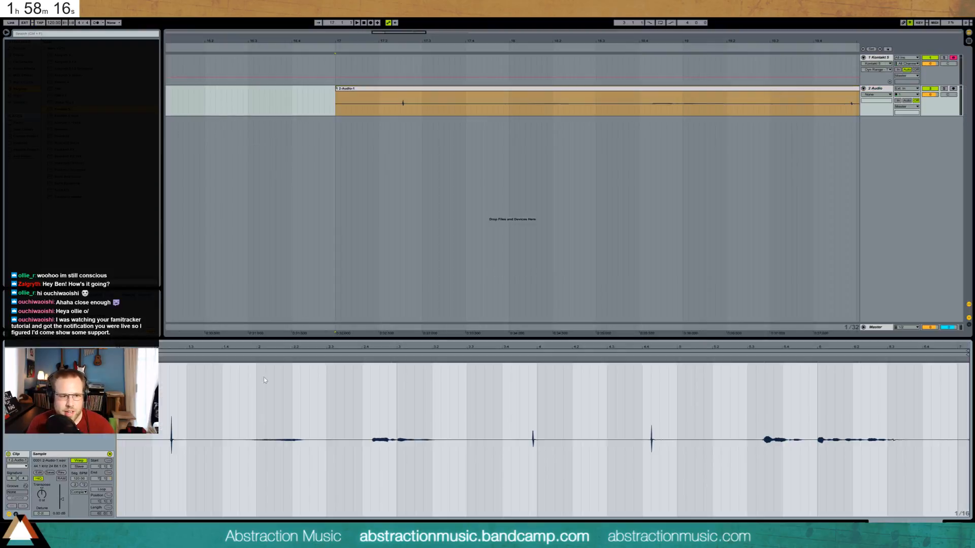
left_click_drag(61, 500, 61, 491)
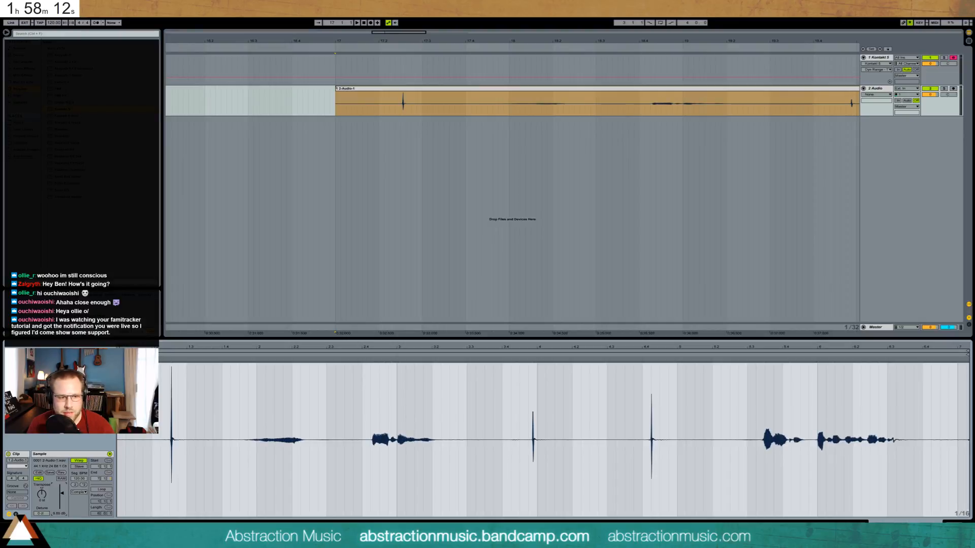
Play the boosted audio clip from near its first sound and from a further point on the track.
left_click(392, 109)
key("space")
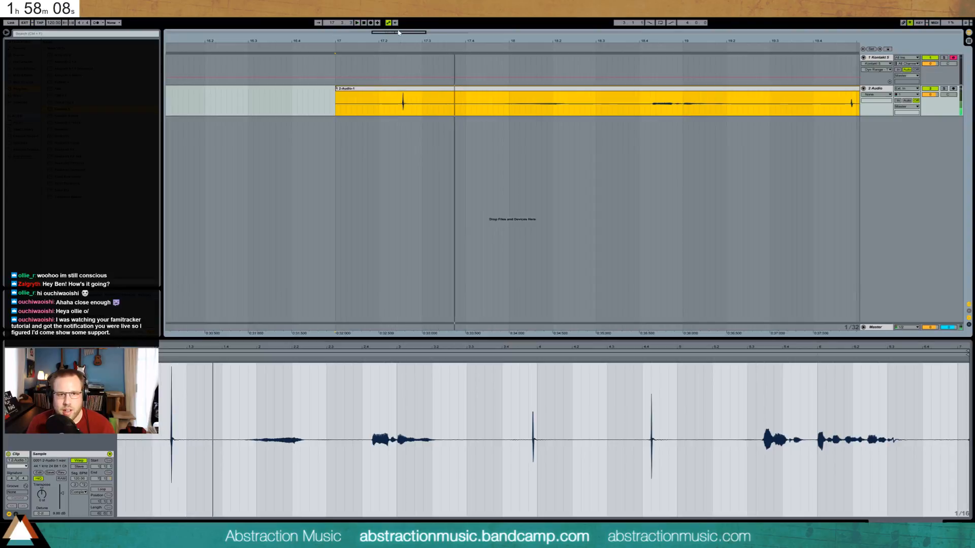
left_click(528, 106)
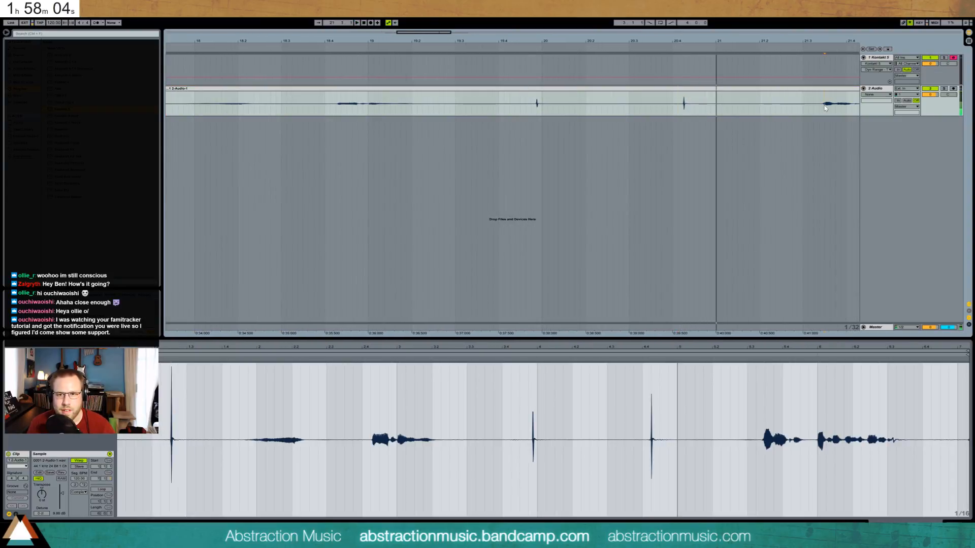
Stop playback and record a second take on the audio track just past the first clip, with only that track armed.
key("space")
key("space")
left_click_drag(415, 34, 415, 20)
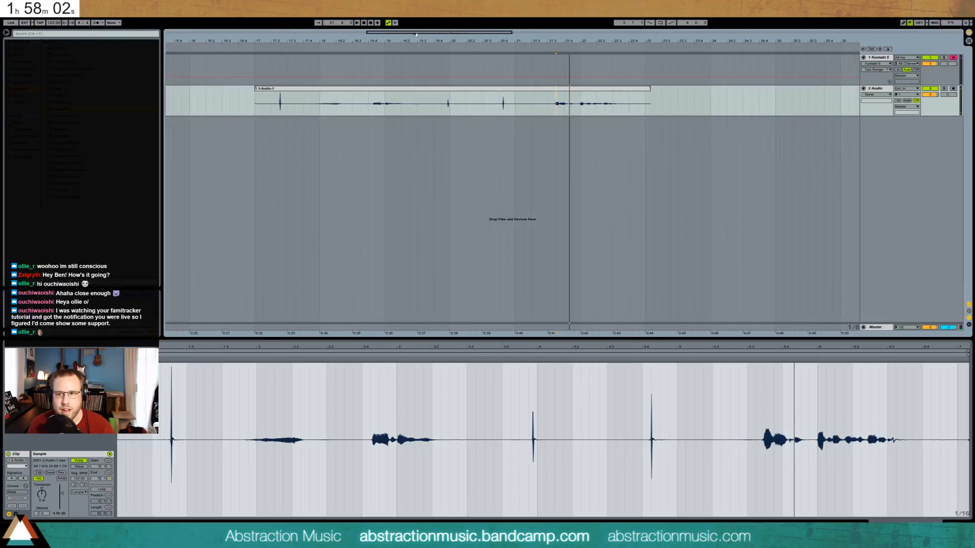
left_click(663, 111)
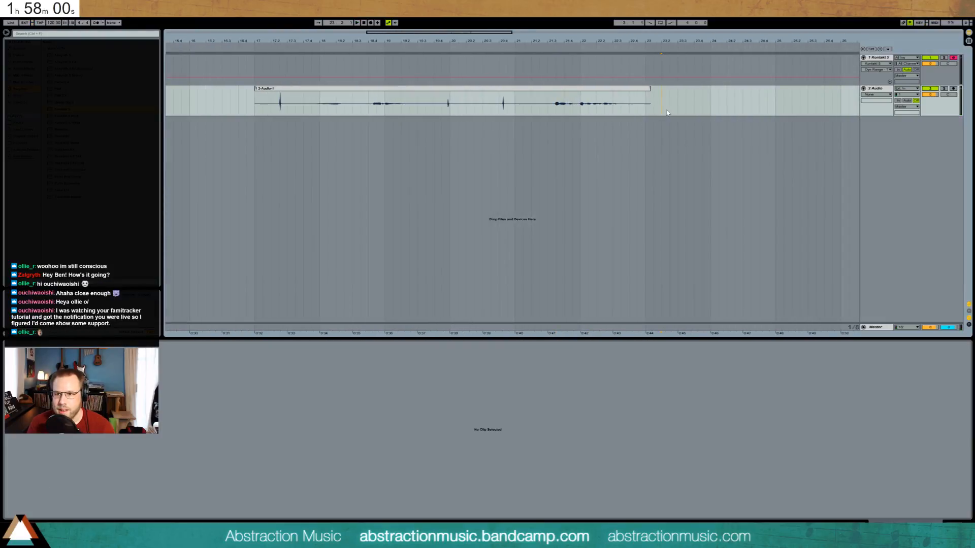
left_click(953, 89)
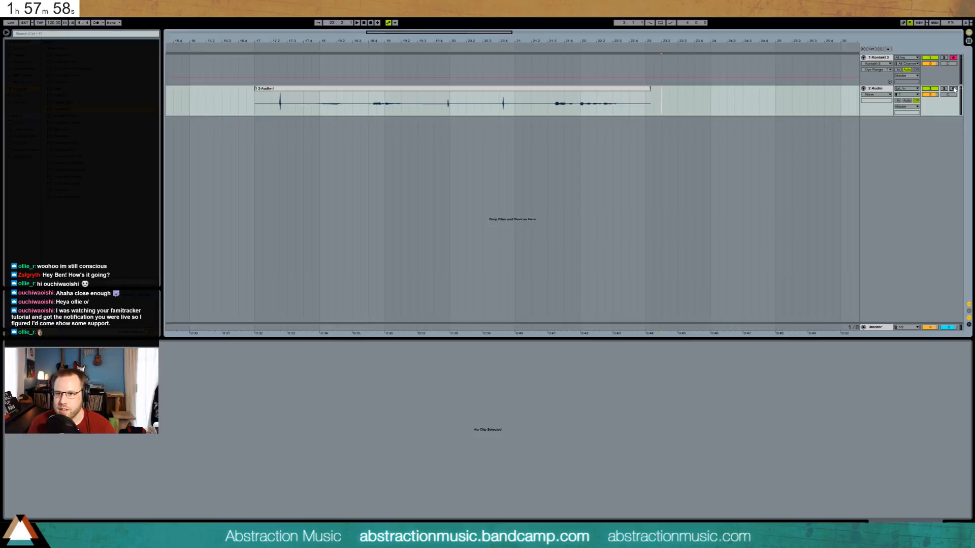
left_click(953, 57)
left_click(371, 23)
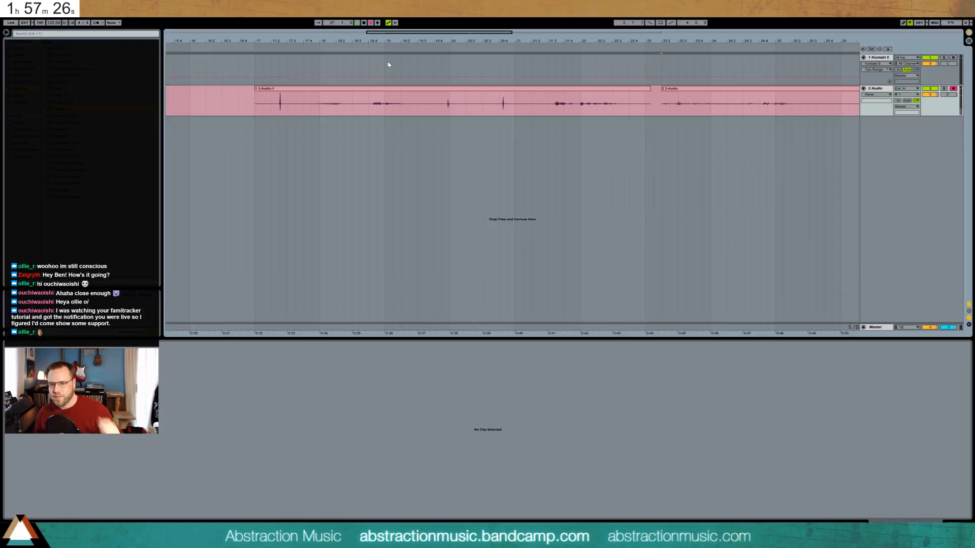
key("space")
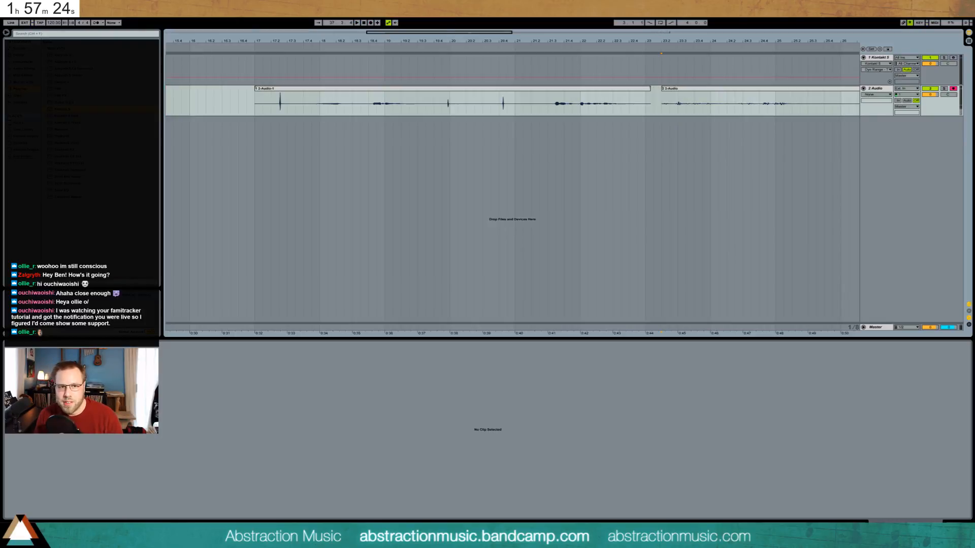
Raise the clip gain of the second recording and play it from near its start and from a point close to its end.
left_click_drag(447, 34, 634, 32)
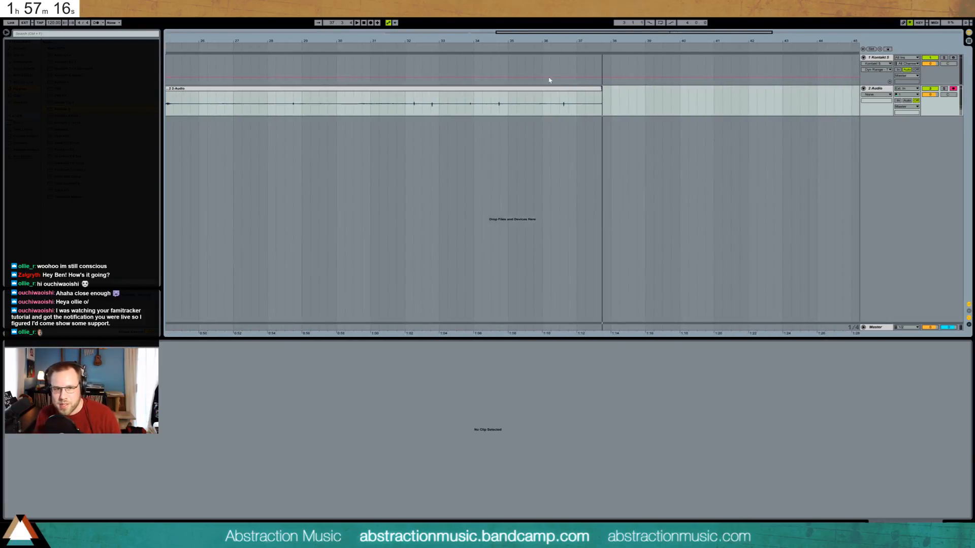
left_click(554, 94)
left_click_drag(62, 499, 62, 491)
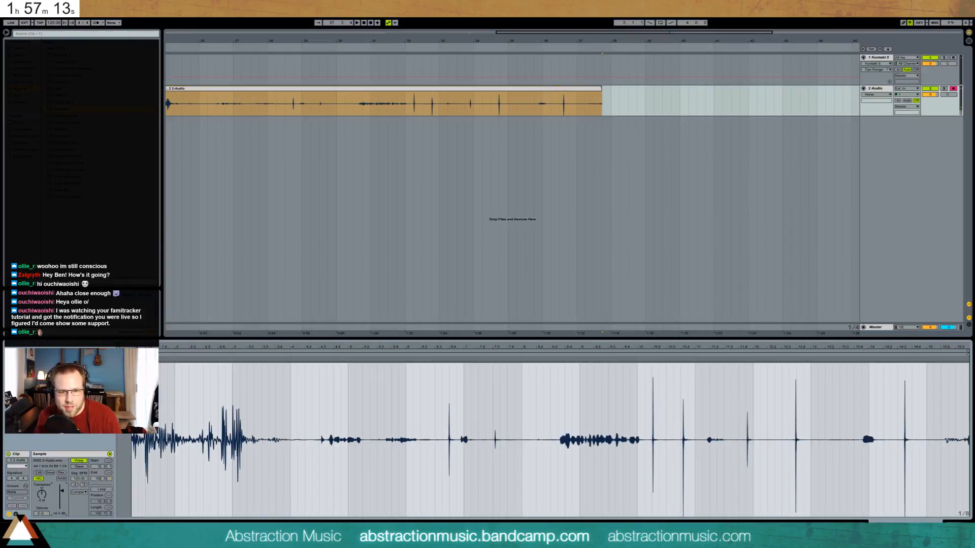
left_click(277, 50)
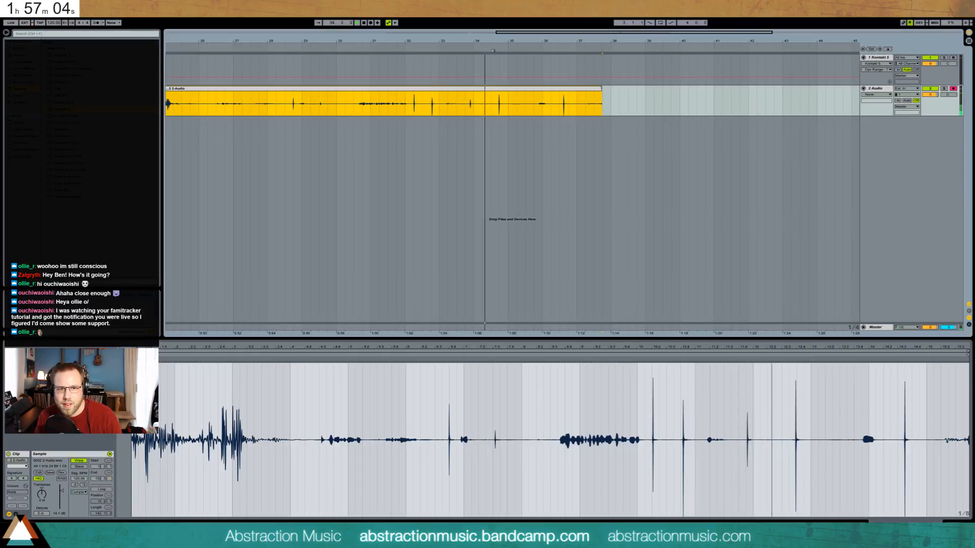
left_click(552, 50)
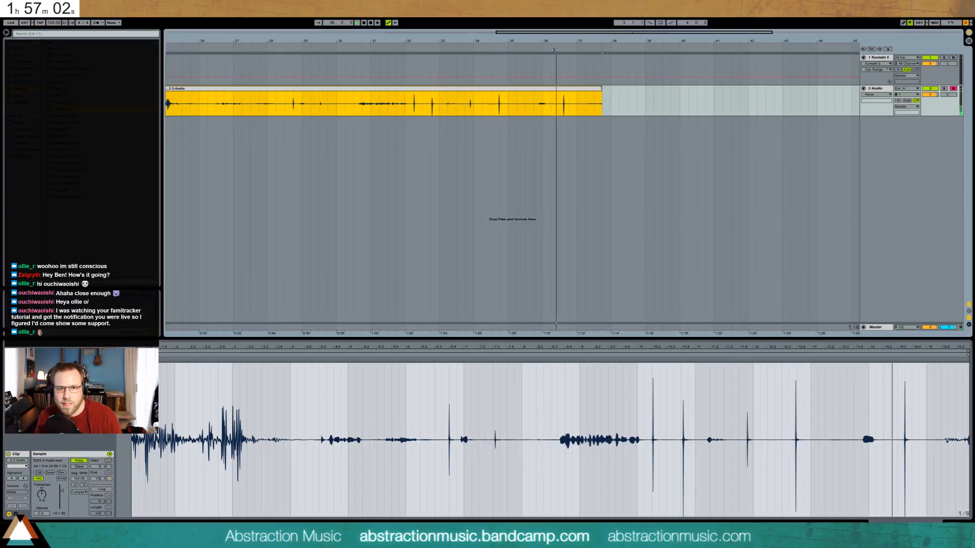
Audition and split out the short transient around bar 32 of the second recording, and delete the clip parts on both sides of it.
left_click_drag(423, 104, 440, 105)
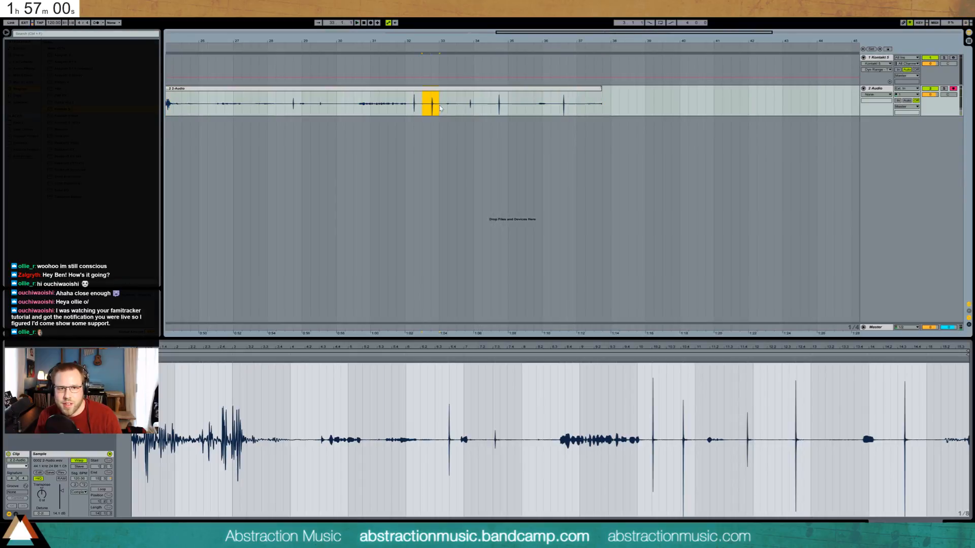
key("space")
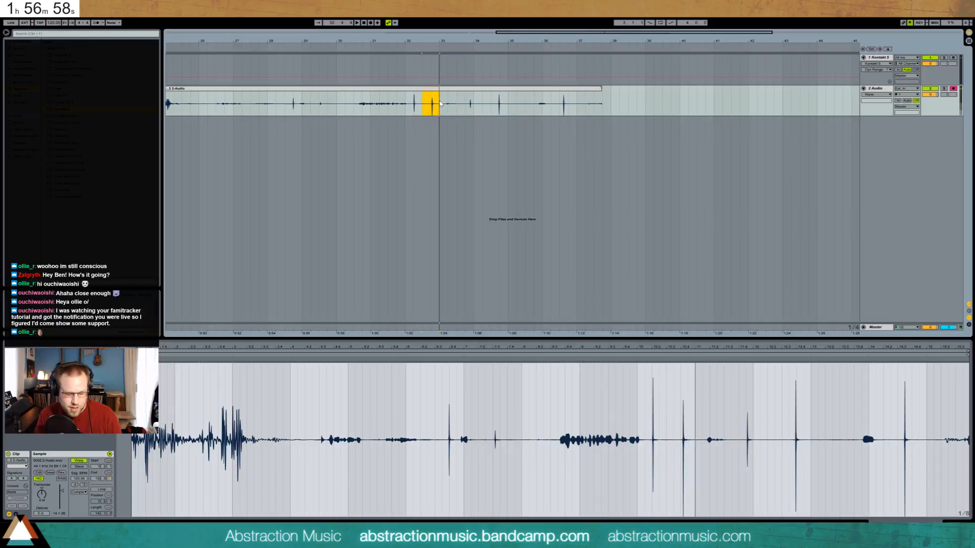
key("ctrl+e")
left_click(413, 90)
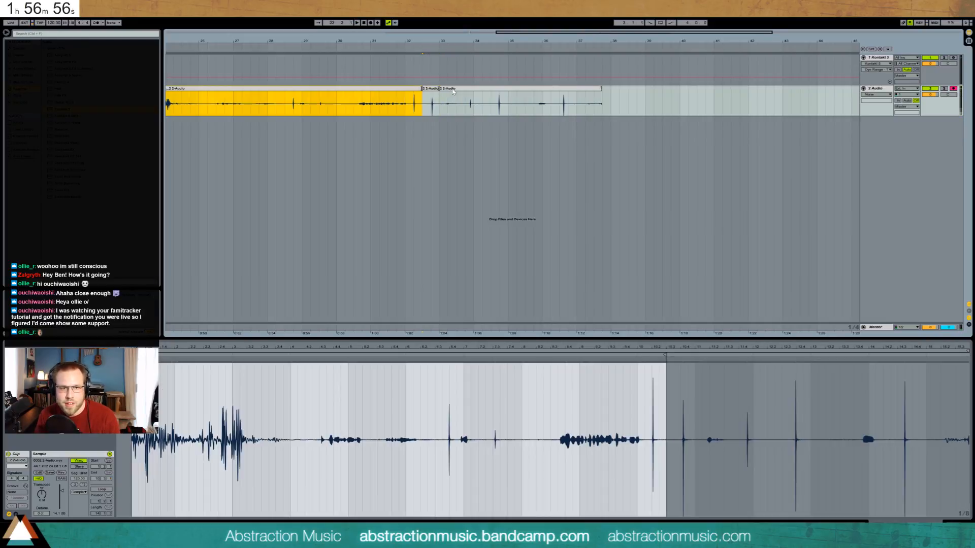
left_click(449, 91)
key("Delete")
left_click(413, 90)
key("Delete")
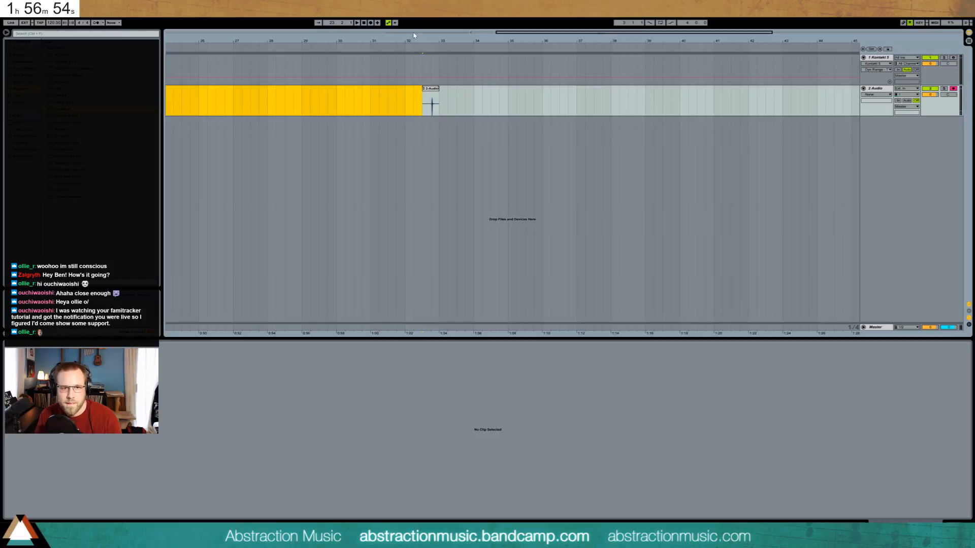
Delete the stretch of time between the opening bars and the isolated transient snippet, including the first recording.
double_click(413, 33)
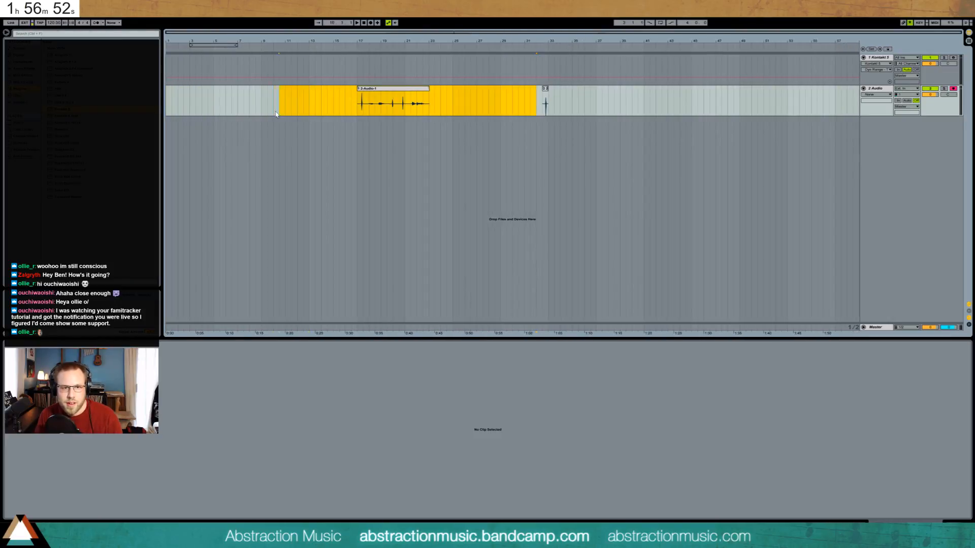
left_click_drag(276, 111, 195, 112)
key("ctrl+shift+Delete")
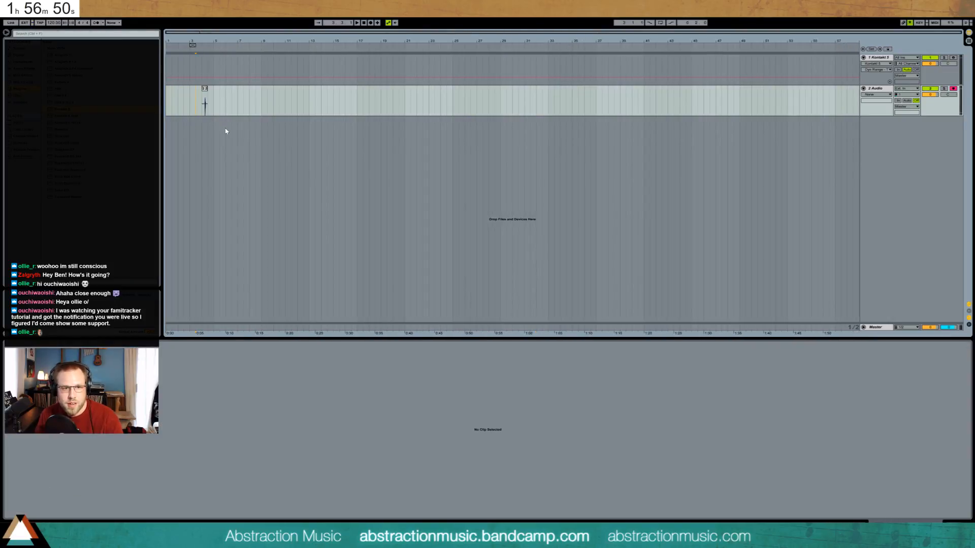
Trim the silence at the start of the transient snippet and move the clip to the start of bar 4.
left_click(202, 102)
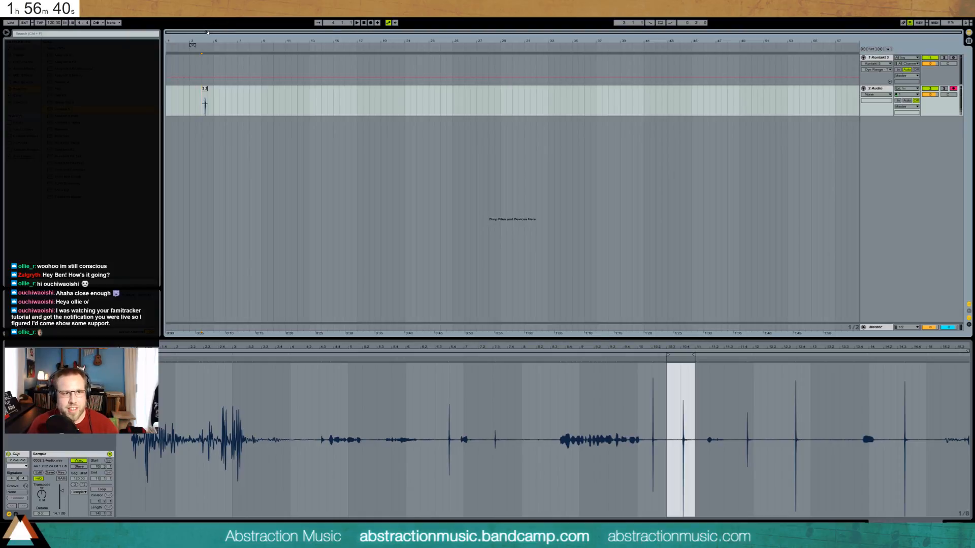
left_click_drag(207, 32, 206, 77)
left_click_drag(49, 24, 49, 19)
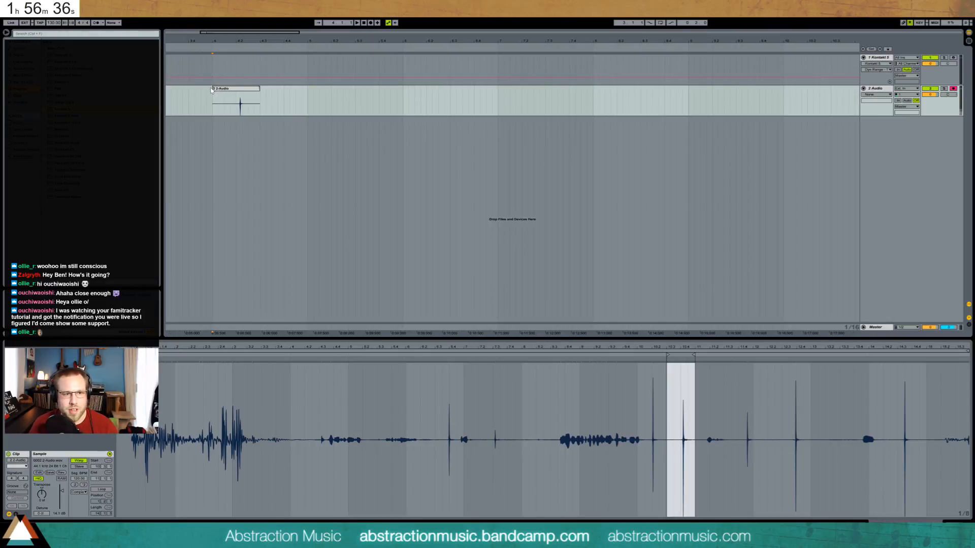
left_click_drag(212, 90, 236, 90)
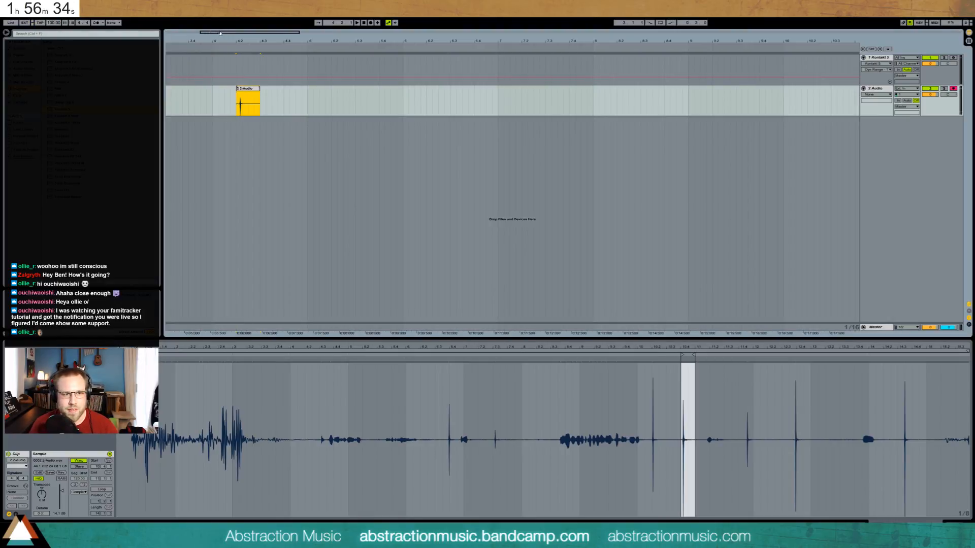
left_click_drag(219, 33, 208, 75)
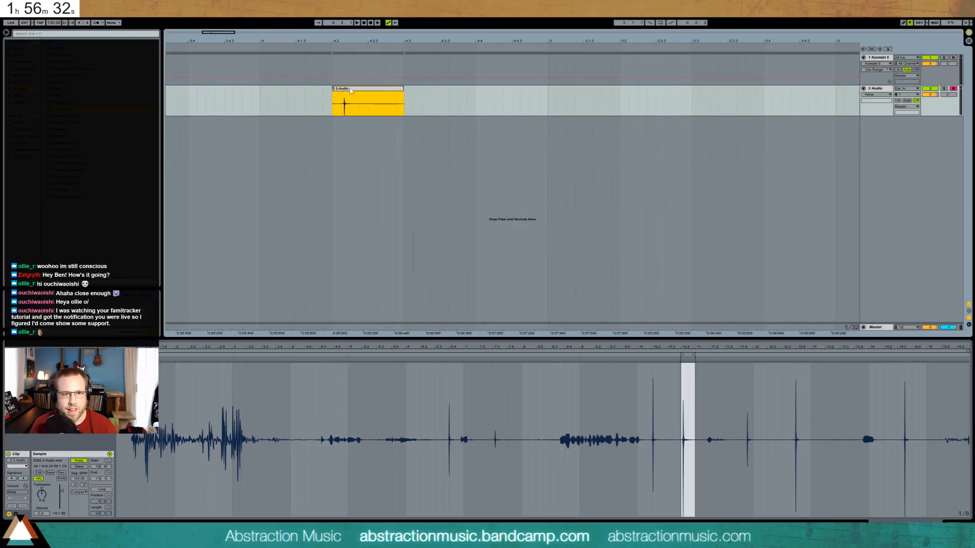
left_click_drag(351, 91, 260, 90)
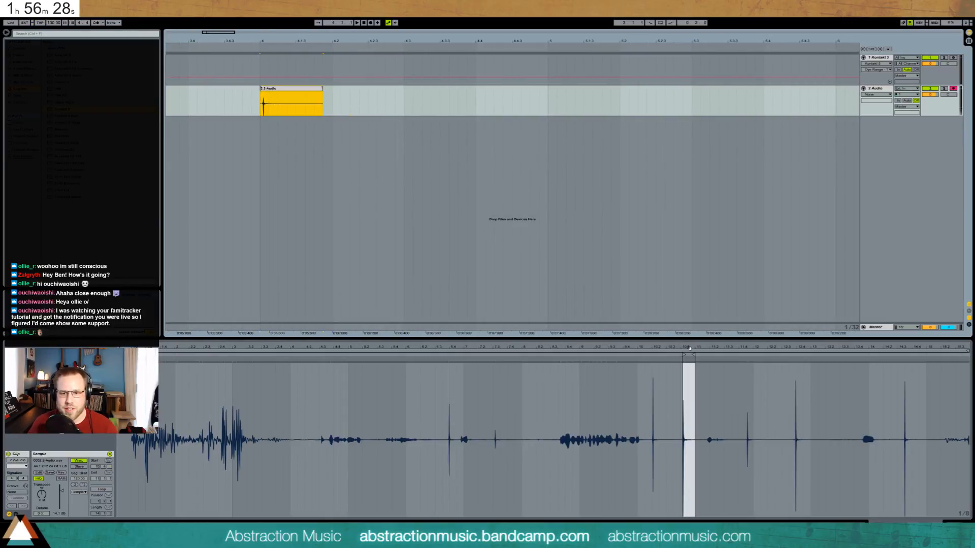
Align the snippet's start exactly with the transient's onset and extend its end to beat 4.2.
mouse_move(689, 348)
left_mouse_down()
mouse_move(513, 375)
mouse_move(499, 359)
left_mouse_up()
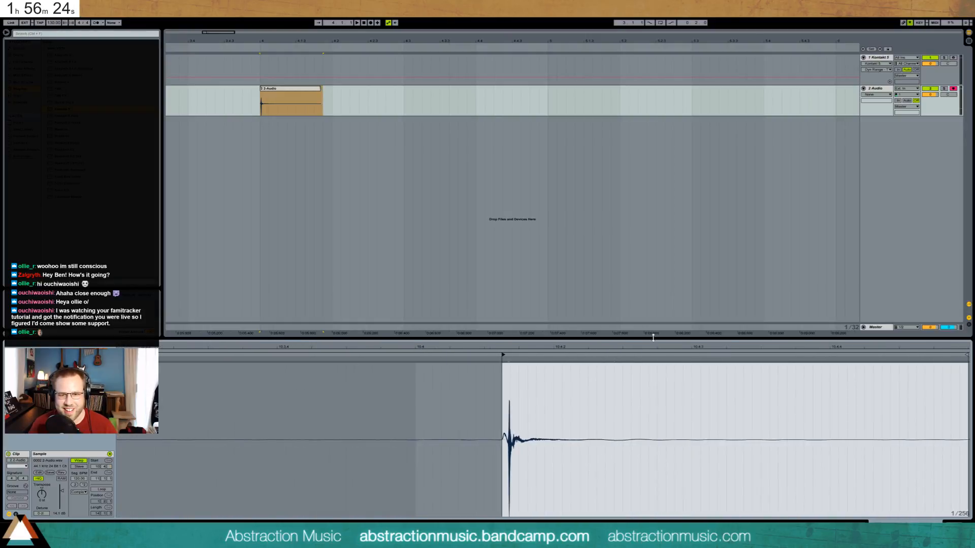
left_click_drag(654, 348, 654, 314)
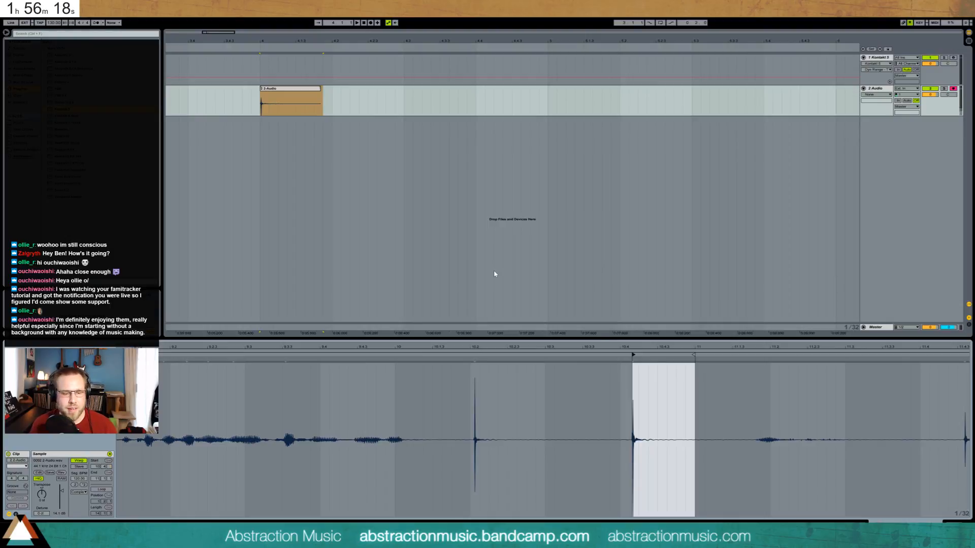
left_click(333, 97)
left_click_drag(322, 99, 334, 100)
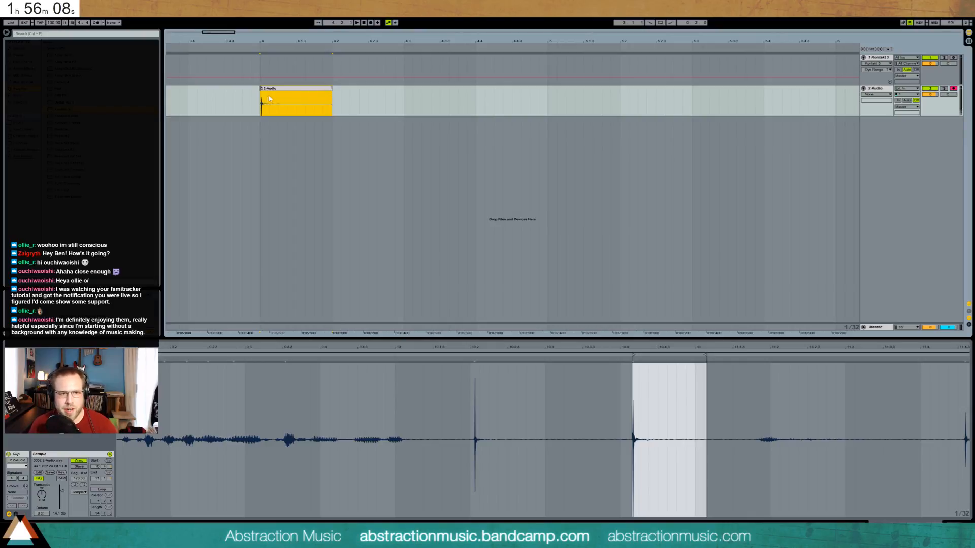
Insert a new audio track below the track holding the snippet.
left_click(289, 129)
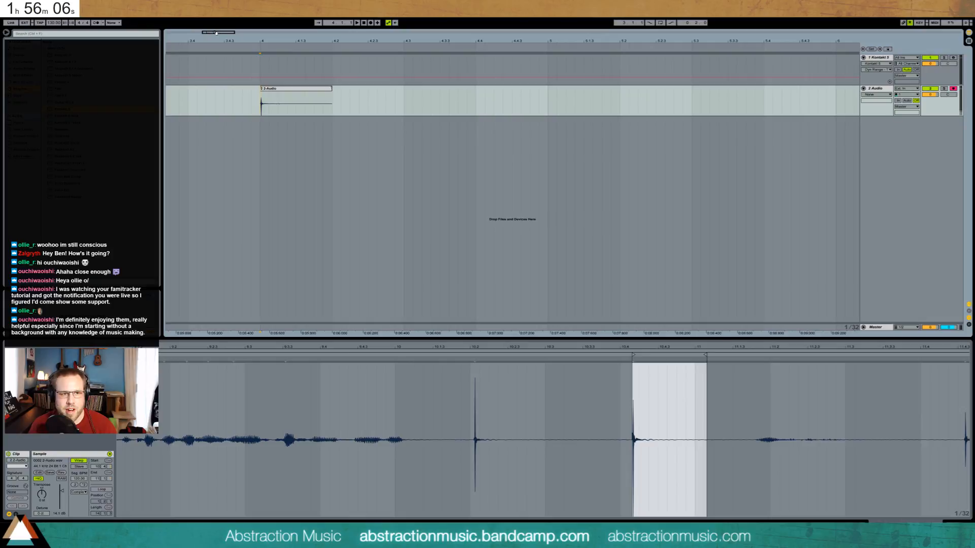
left_click_drag(215, 33, 216, 37)
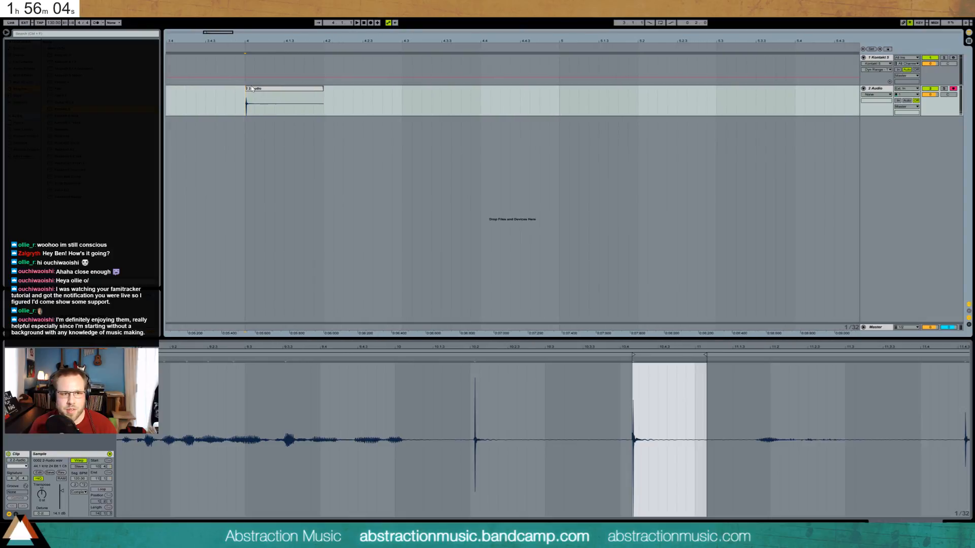
left_click(252, 89)
key("ctrl+t")
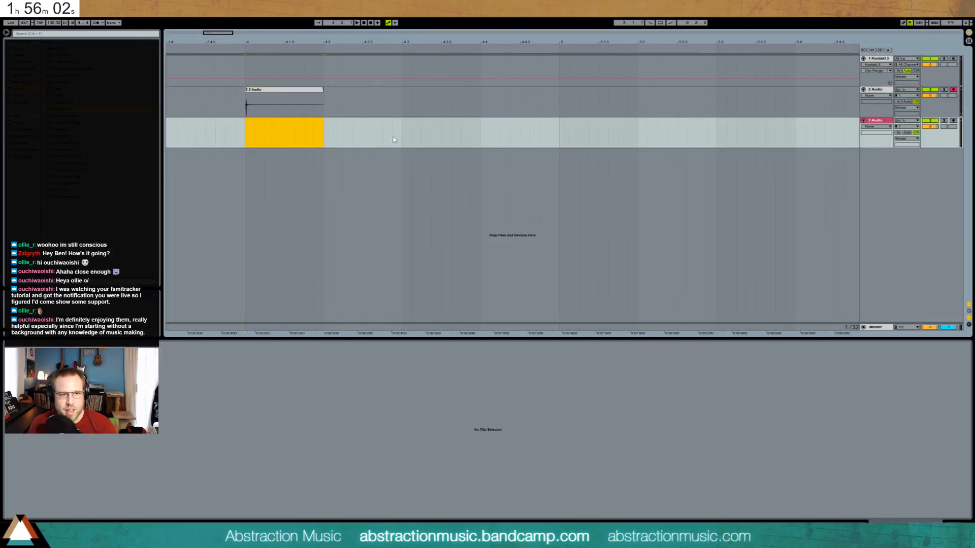
Play the trimmed snippet and raise its clip gain further.
left_click(297, 91)
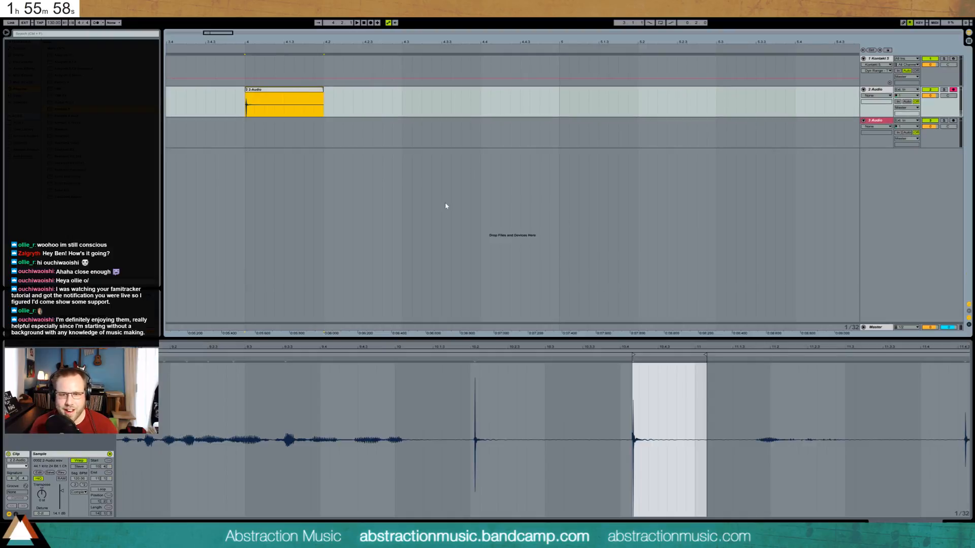
key("space")
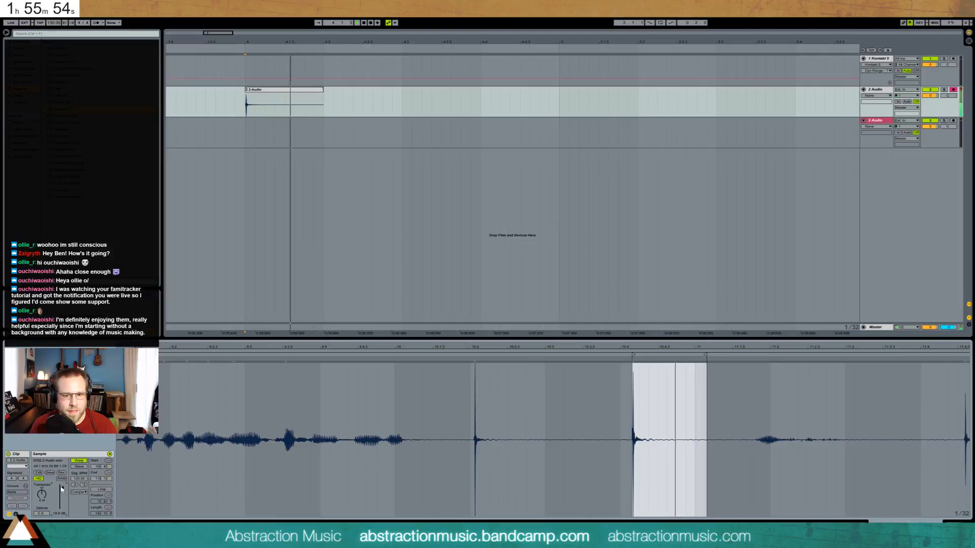
key("space")
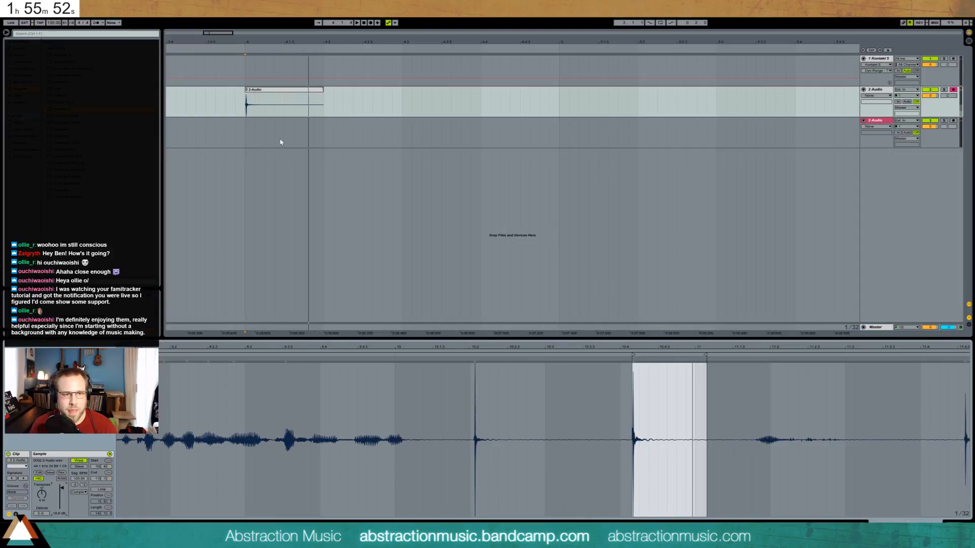
Move the snippet's audio track above the Kontakt 5 track and place its clip at bar 2.
key("shift+Tab")
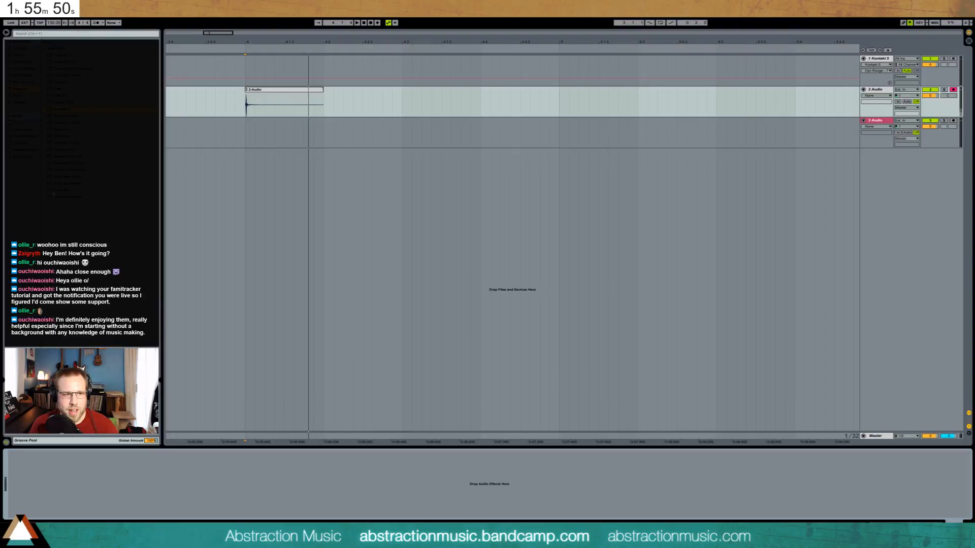
left_click_drag(879, 90, 879, 60)
left_click_drag(278, 39, 314, 69)
Rename the topmost audio track ORIGIN and colour it dark grey.
left_click(876, 61)
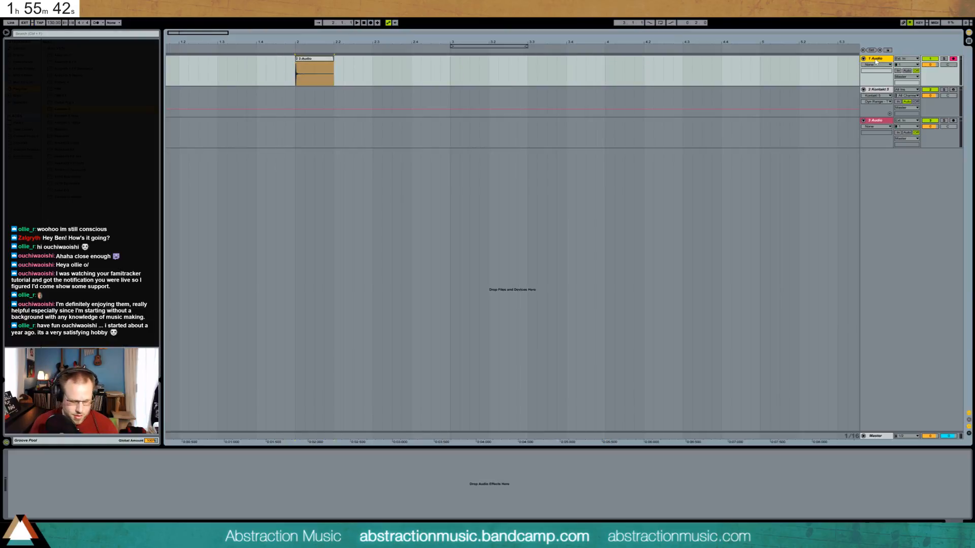
key("ctrl+r")
type("ORIGIN")
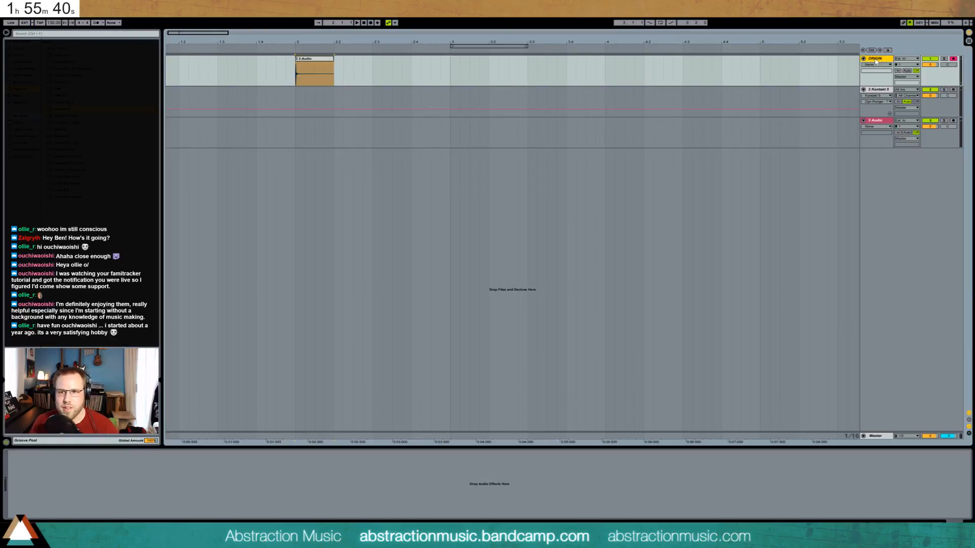
right_click(876, 62)
left_click(947, 145)
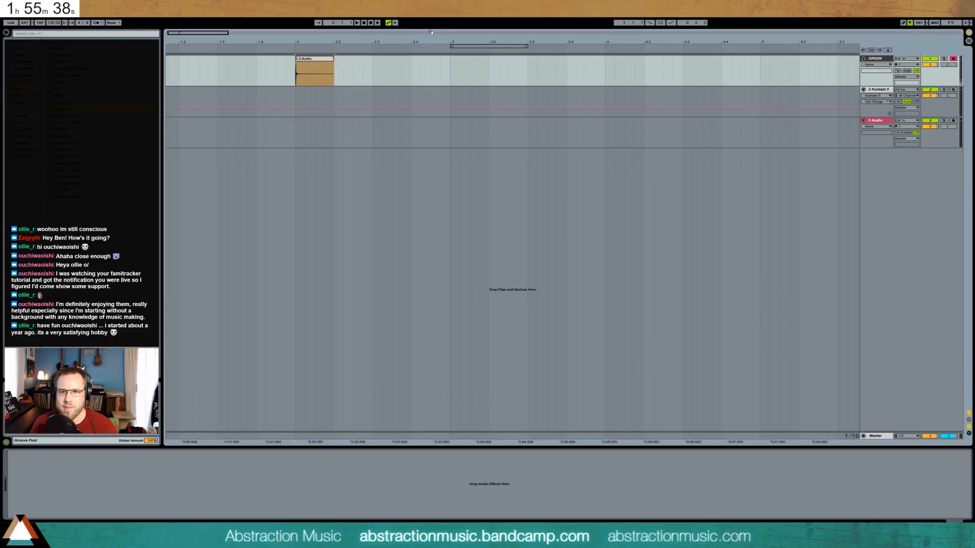
Colour the snippet clip on the ORIGIN track dark grey to match its track.
left_click(320, 62)
right_click(320, 61)
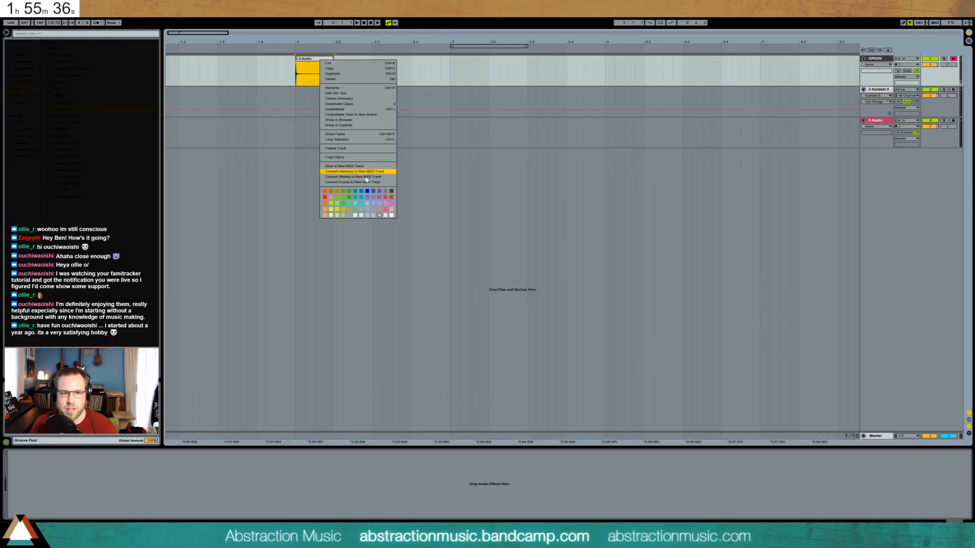
left_click(391, 191)
left_click(440, 133)
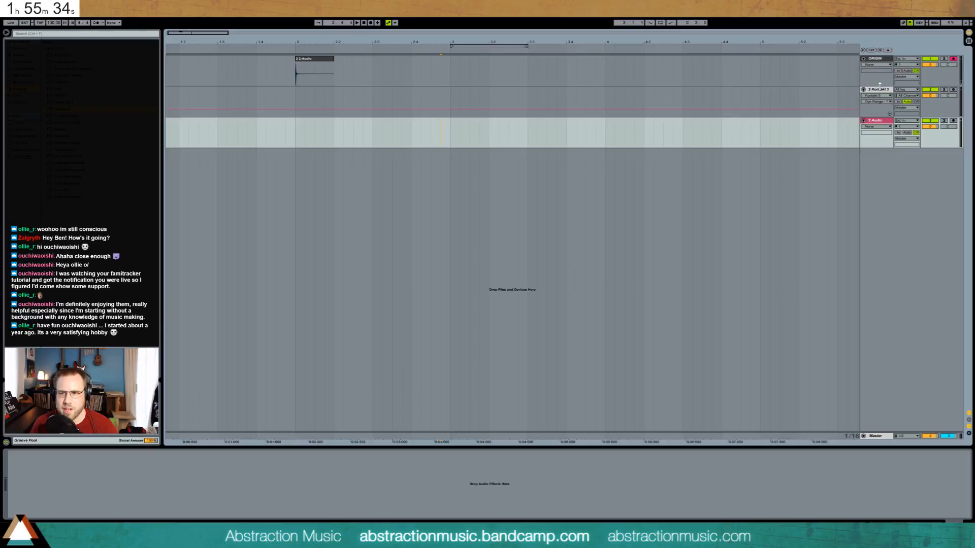
Rename the Kontakt 5 track Piano.
left_click(880, 90)
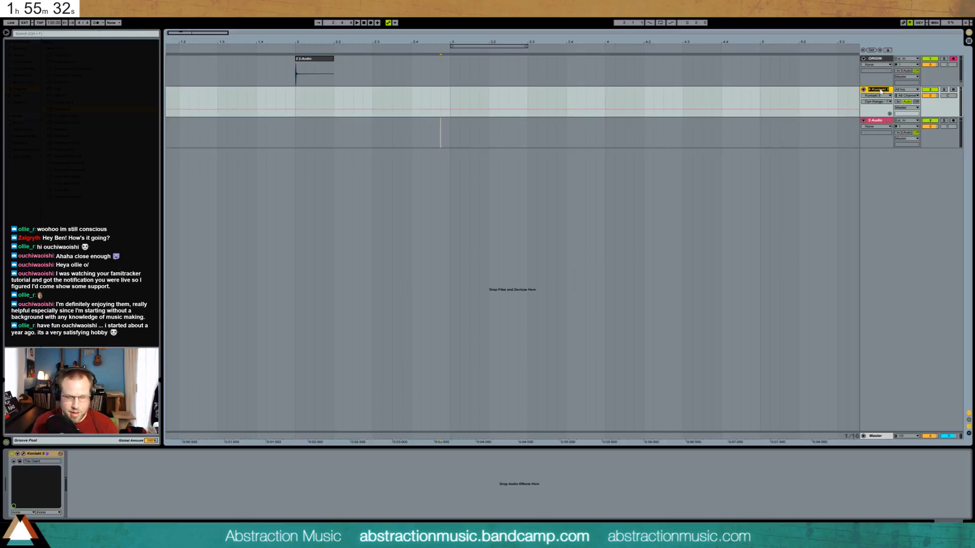
type("Piano")
key("Return")
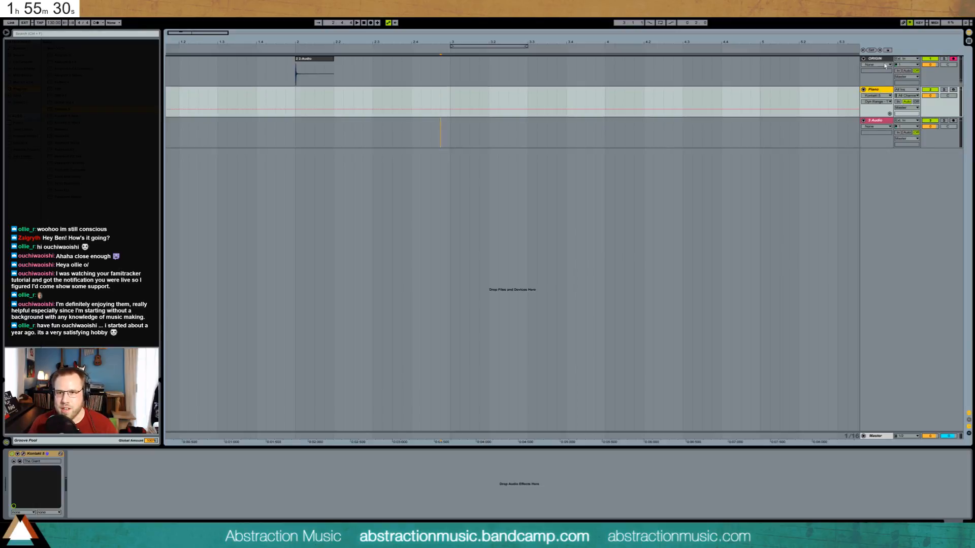
Move the Piano track above ORIGIN, fold it, and arm it for recording.
left_click_drag(884, 66, 885, 64)
left_click(863, 59)
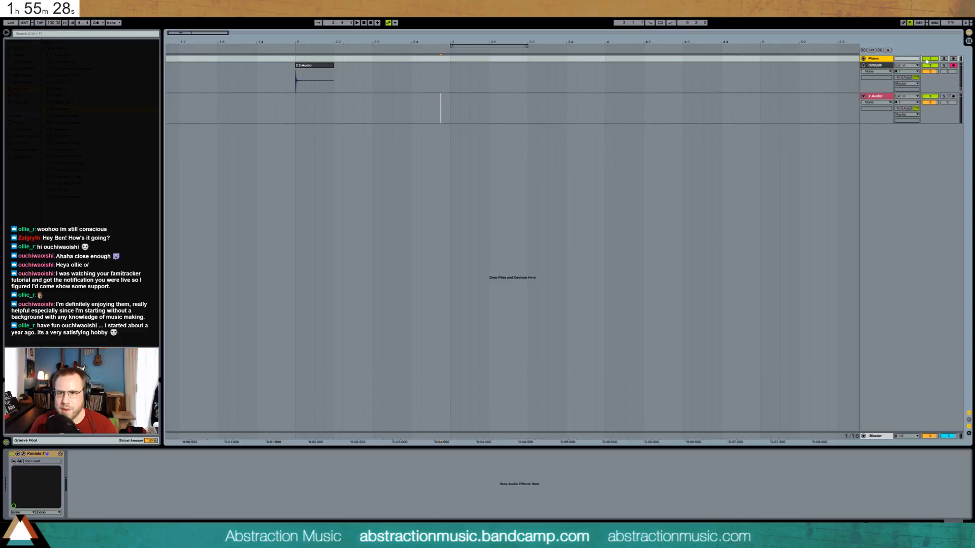
left_click(954, 59)
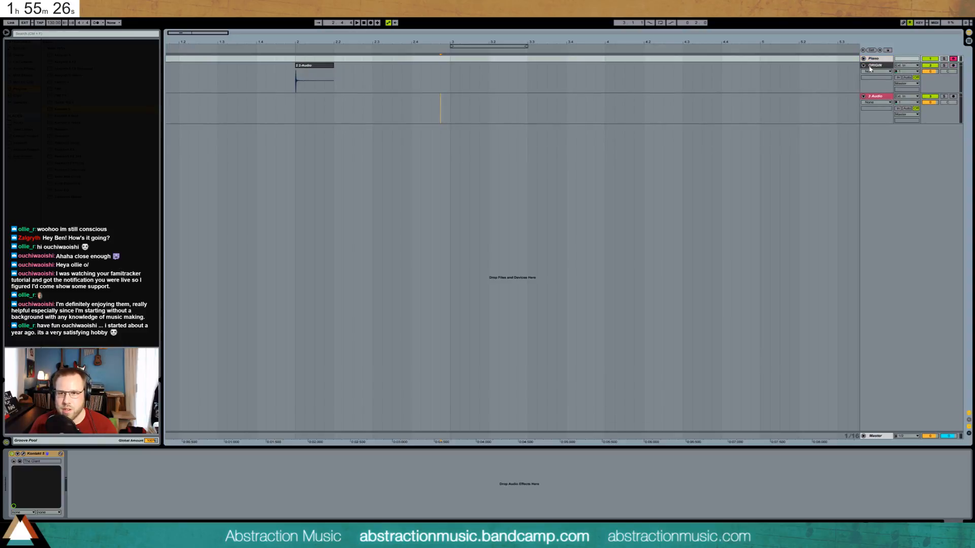
Copy the snippet clip from the ORIGIN track and paste it at bar 3 on the empty audio track below.
left_click(869, 68)
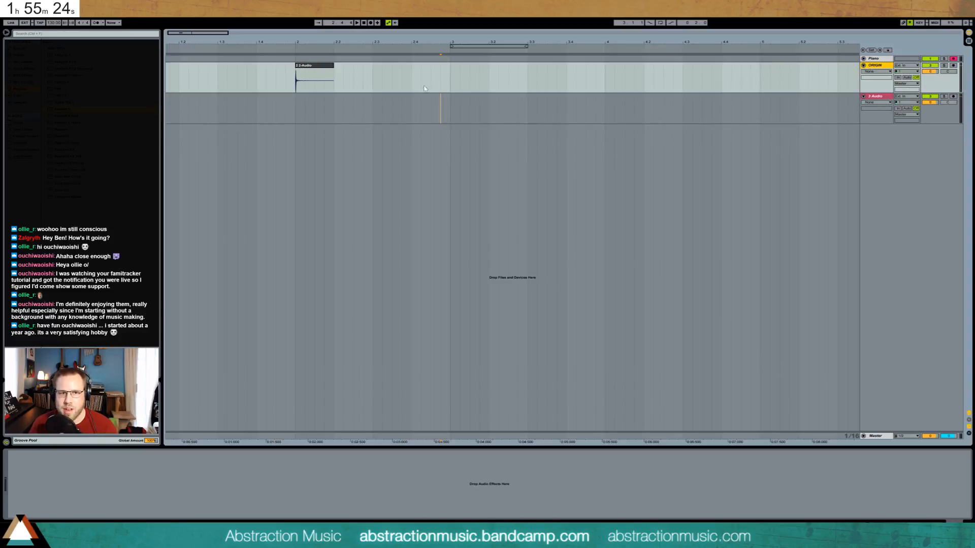
left_click(307, 67)
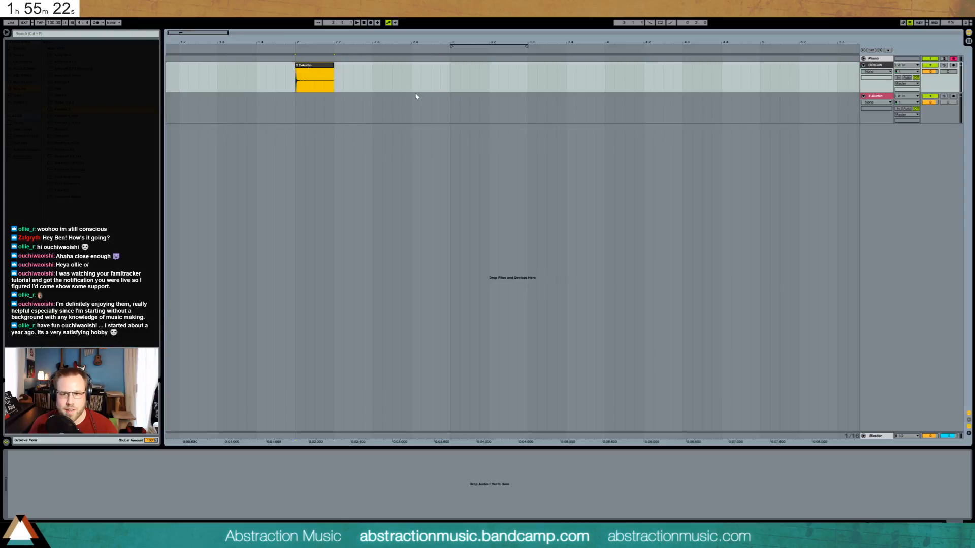
left_click(872, 98)
left_click(459, 107)
key("ctrl+v")
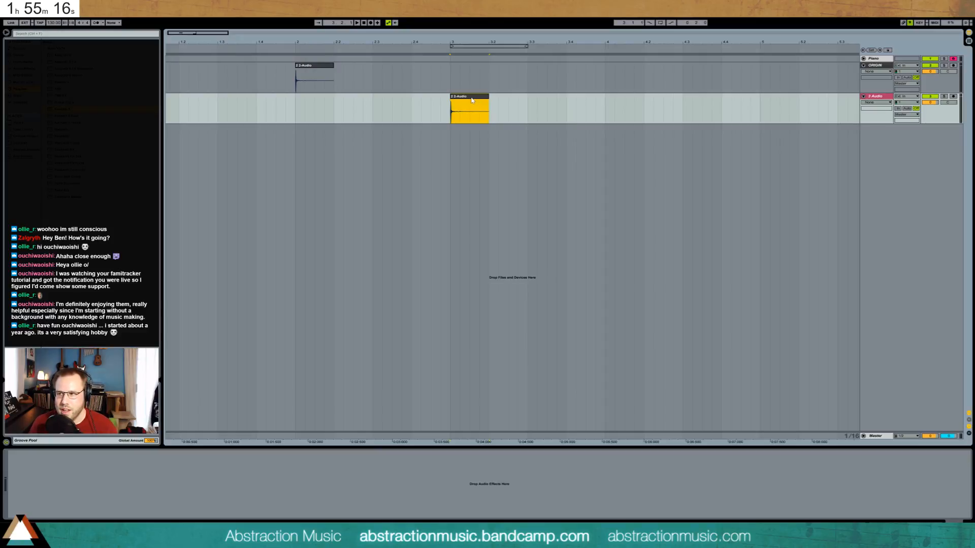
Insert another audio track at the end and paste a second copy of the snippet on it at bar 3.
left_click(874, 99)
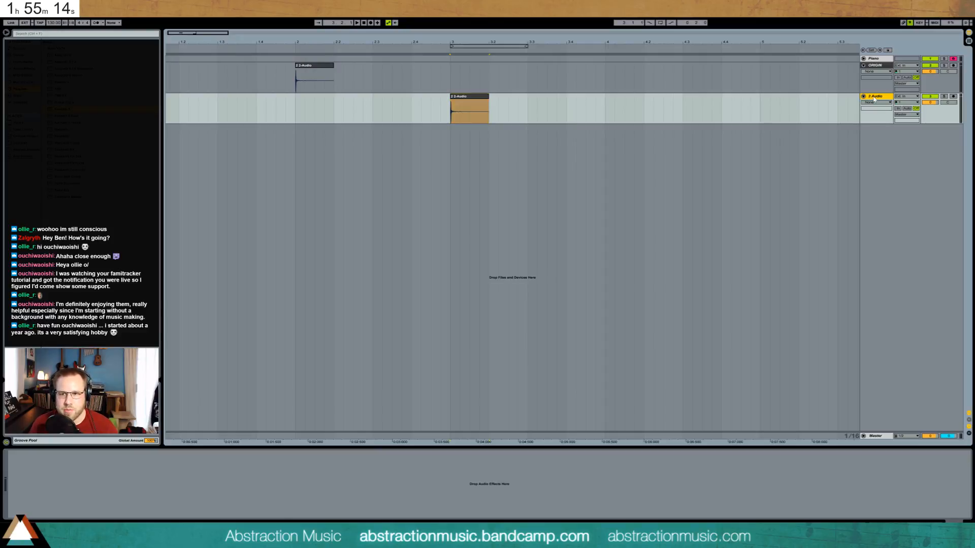
left_click(485, 118)
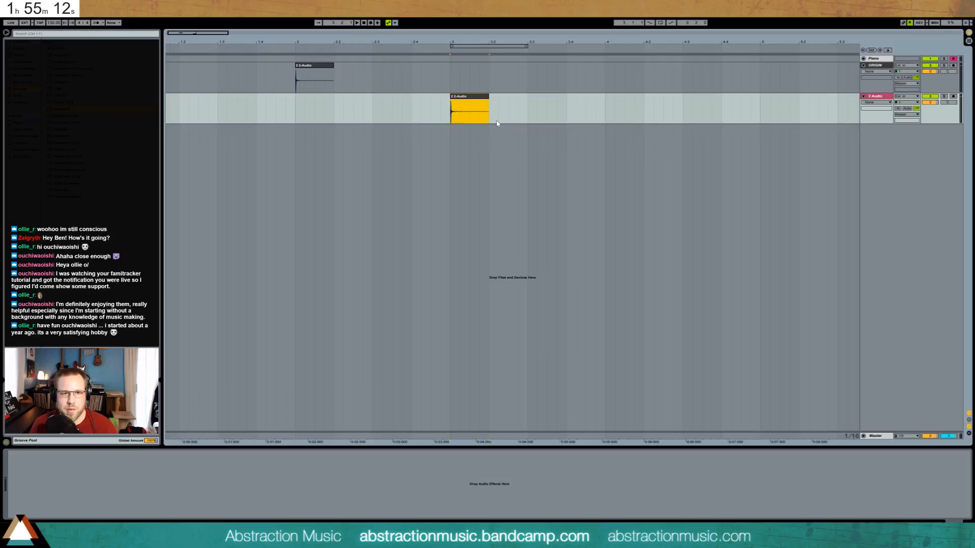
left_click_drag(197, 32, 378, 87)
left_click_drag(195, 33, 278, 23)
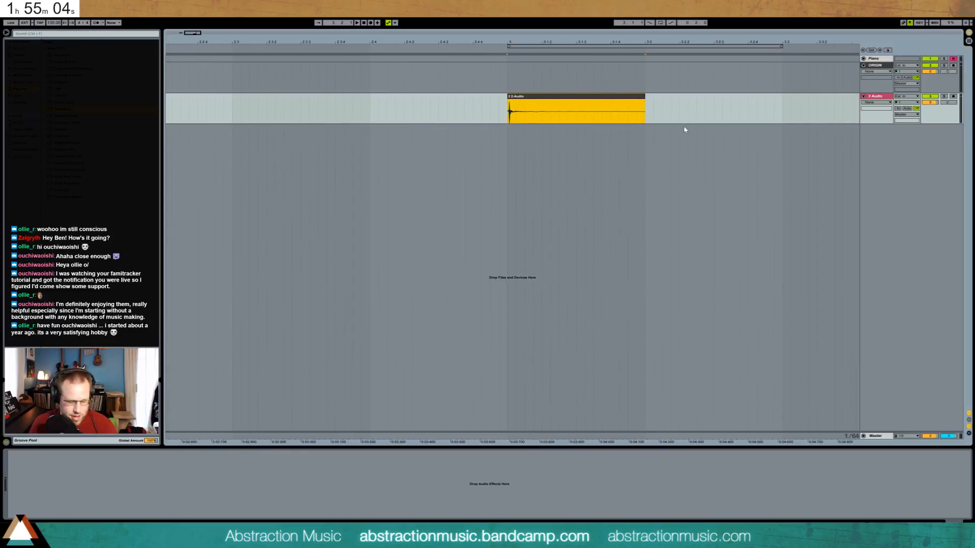
key("ctrl+t")
left_click(547, 103)
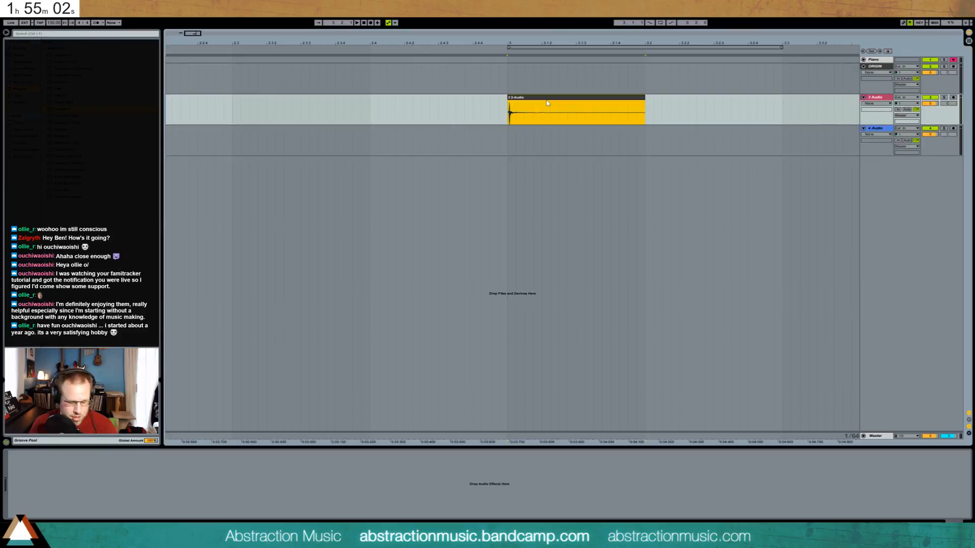
left_click(508, 138)
key("ctrl+v")
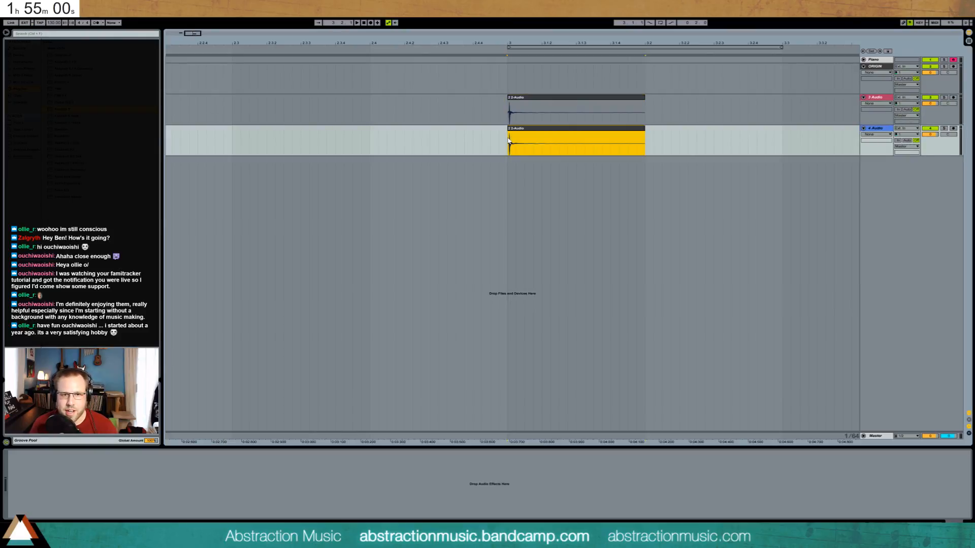
Play the snippet copy on the 3 Audio track soloed and raise its clip transposition.
left_click(535, 101)
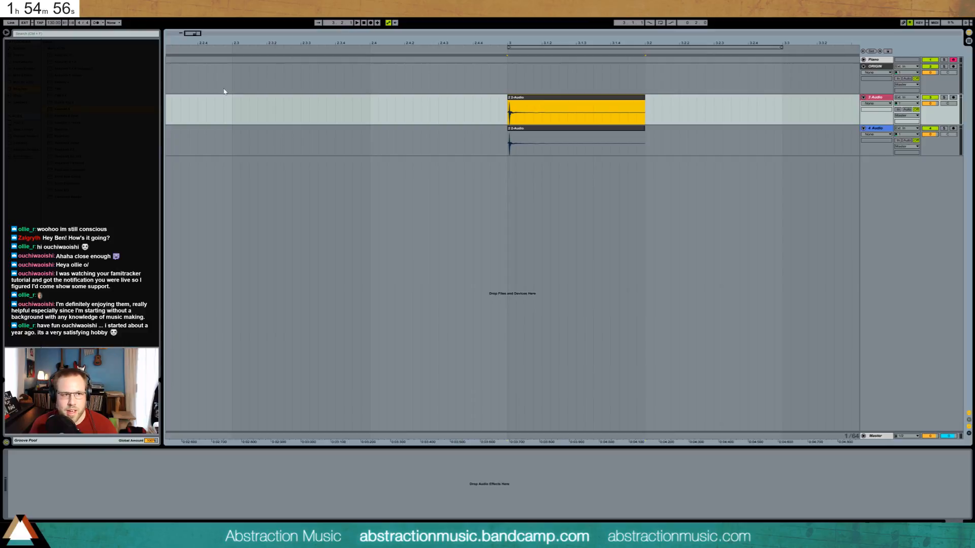
double_click(567, 101)
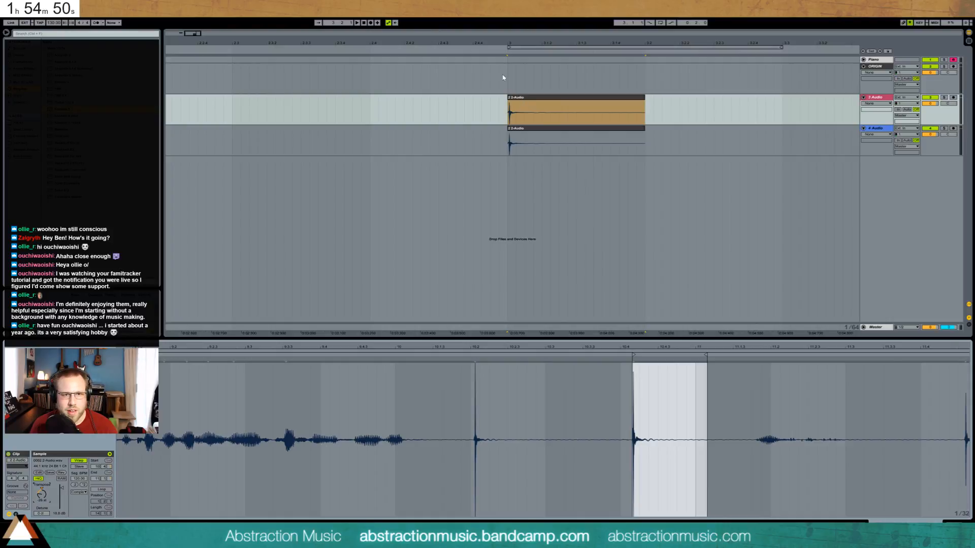
mouse_move(187, 36)
left_mouse_down()
mouse_move(180, 24)
mouse_move(176, 41)
mouse_move(189, 41)
left_mouse_up()
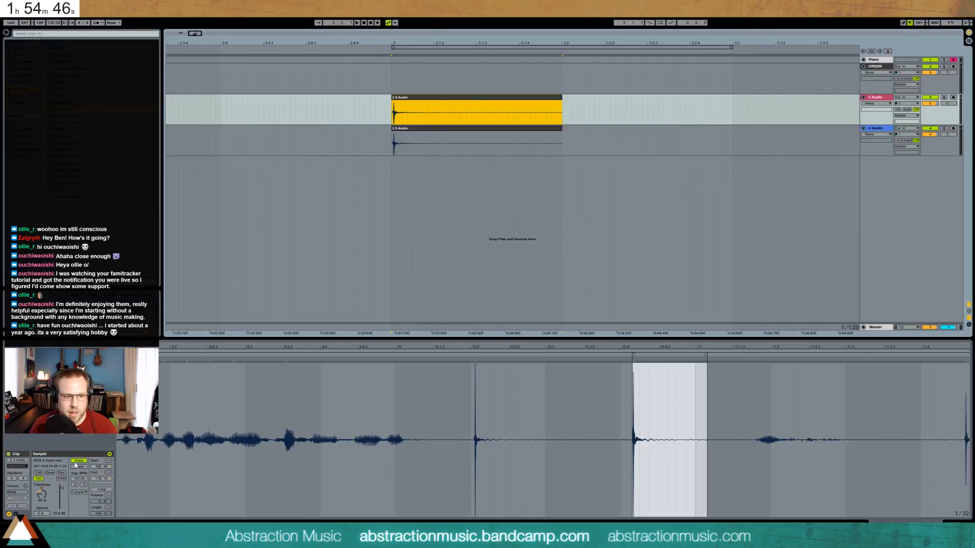
key("space")
left_click(944, 97)
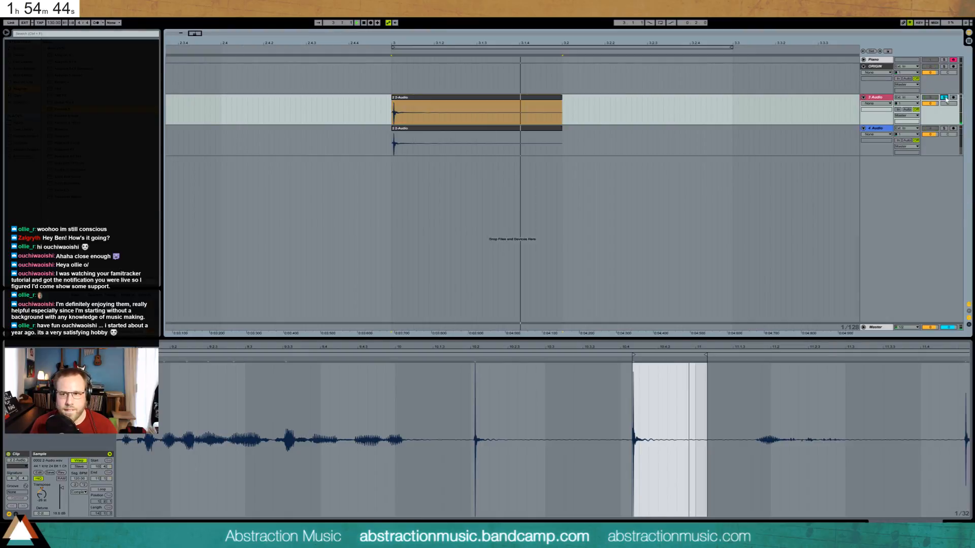
left_click_drag(42, 494, 42, 480)
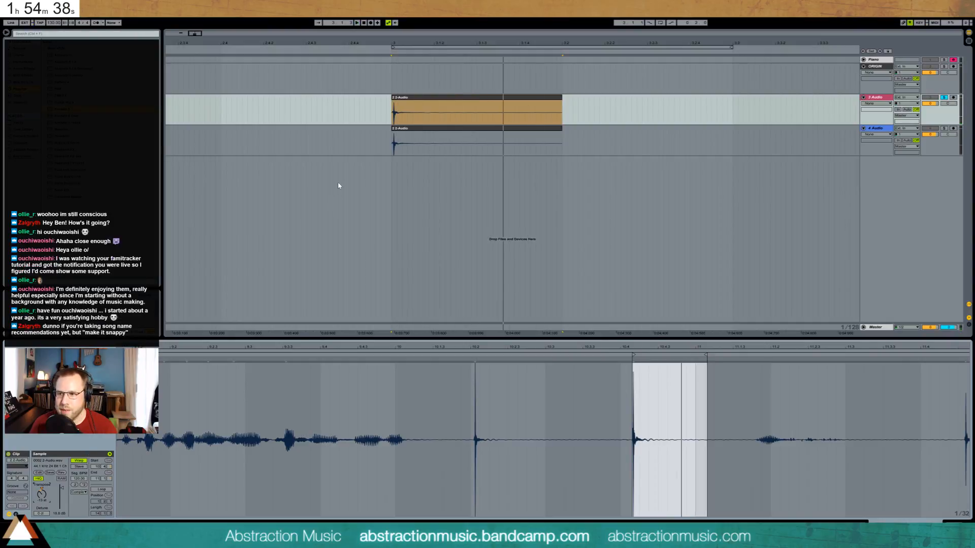
left_click(426, 137)
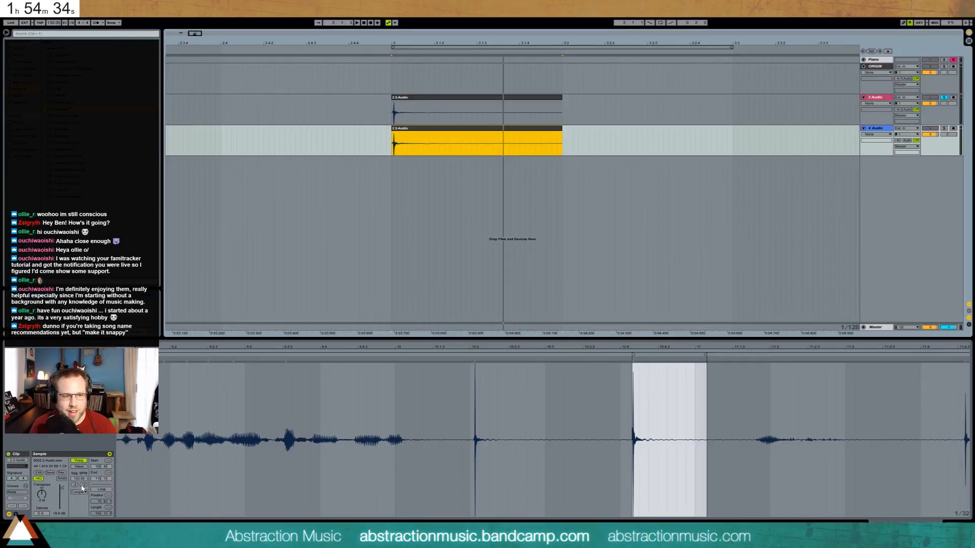
mouse_move(79, 479)
left_mouse_down()
mouse_move(79, 467)
mouse_move(78, 480)
left_mouse_up()
key("ctrl+z")
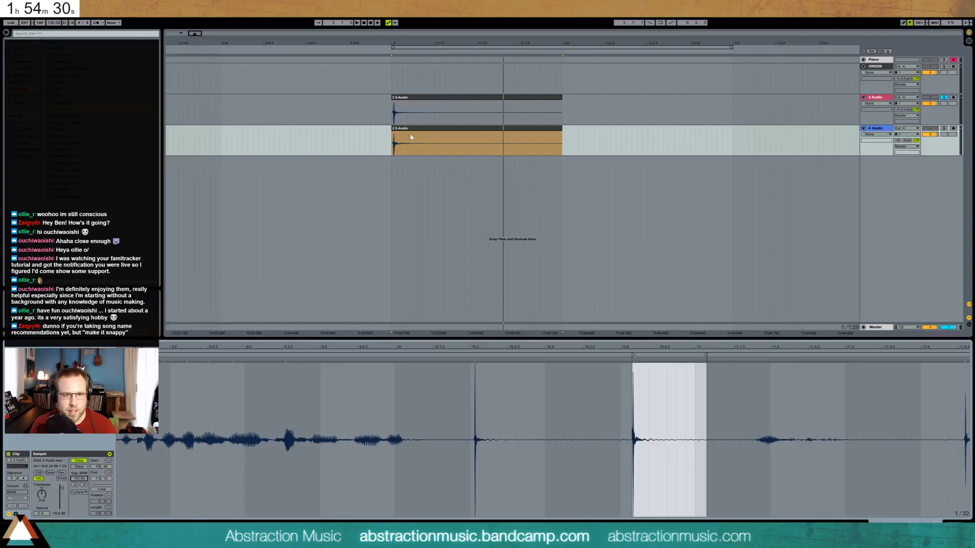
Consolidate the clip on the 4 Audio track and raise its Seg. BPM to stretch the sound.
left_click(410, 129)
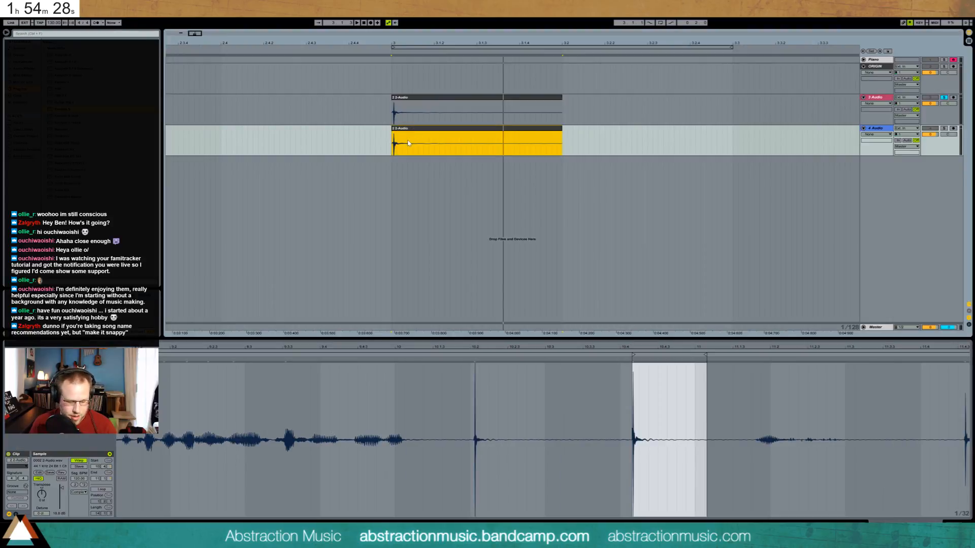
key("ctrl+j")
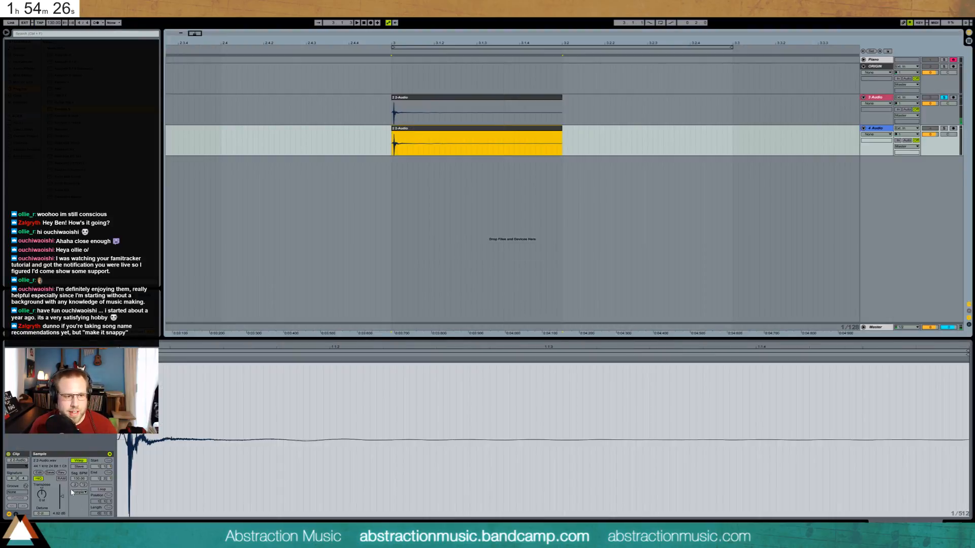
left_click_drag(79, 478, 79, 451)
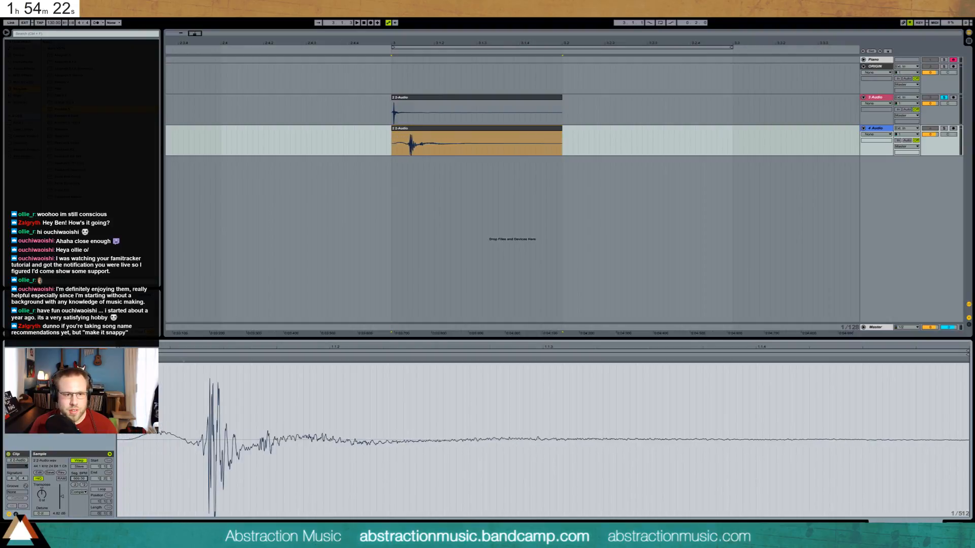
Trim the stretched clip's start into its transient and move the clip back to bar 3.
left_click_drag(391, 128, 413, 127)
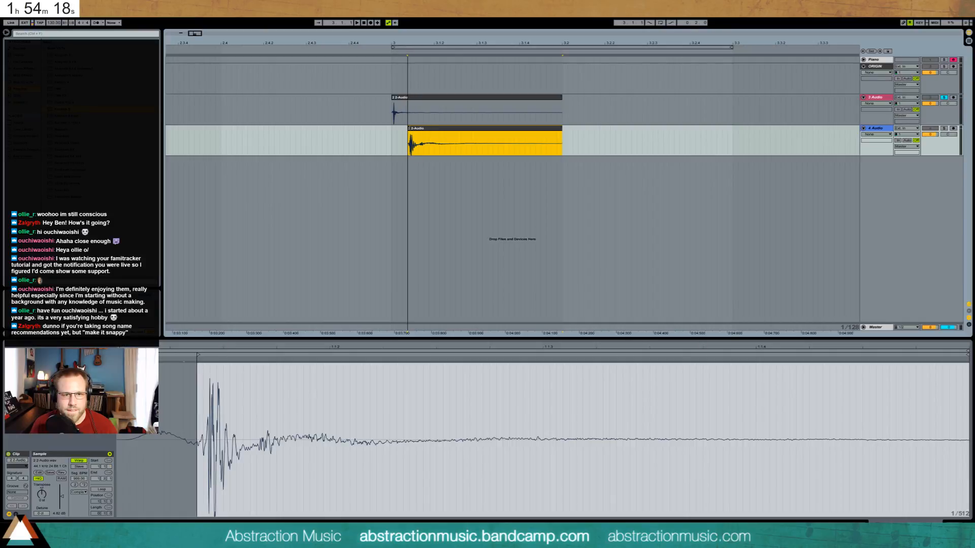
left_click_drag(425, 133, 405, 133)
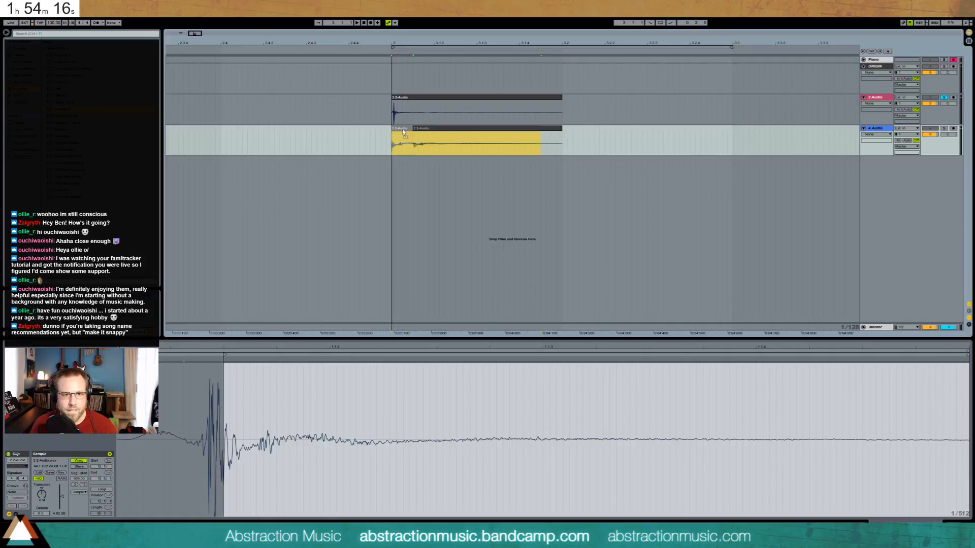
Play from bar 3 and unsolo the 3 Audio track so both layers are heard.
key("space")
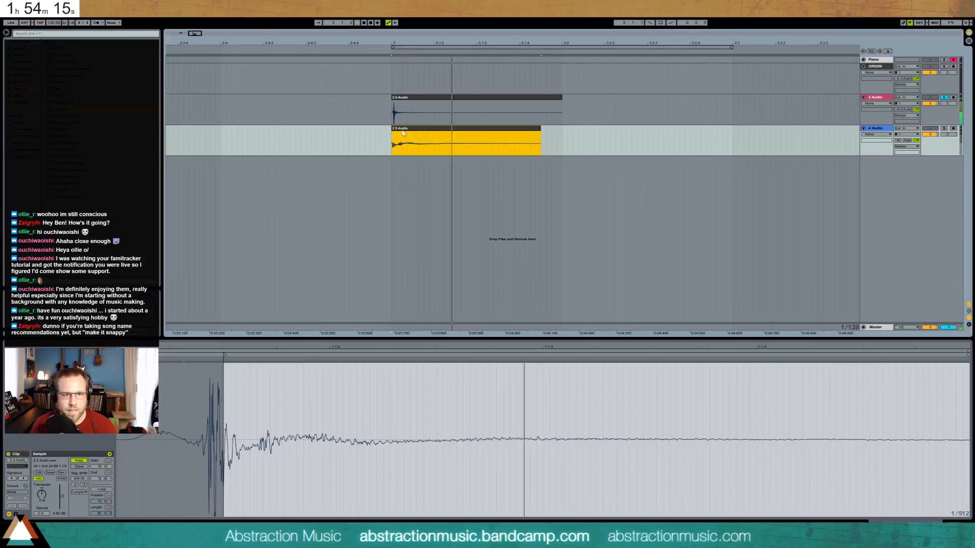
left_click(945, 92)
left_click(944, 97)
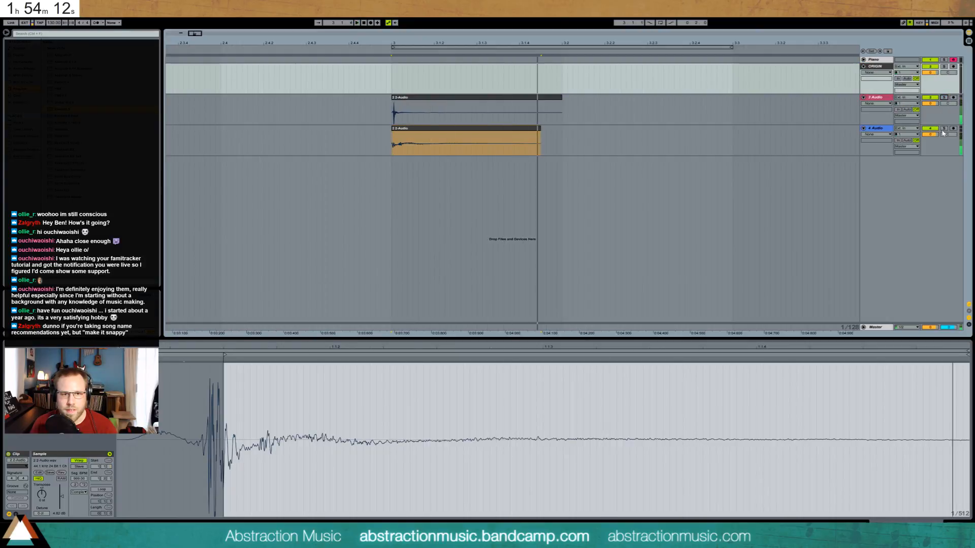
Transpose the stretched clip on the 4 Audio track down and audition it repeatedly with the other layer.
left_click(480, 132)
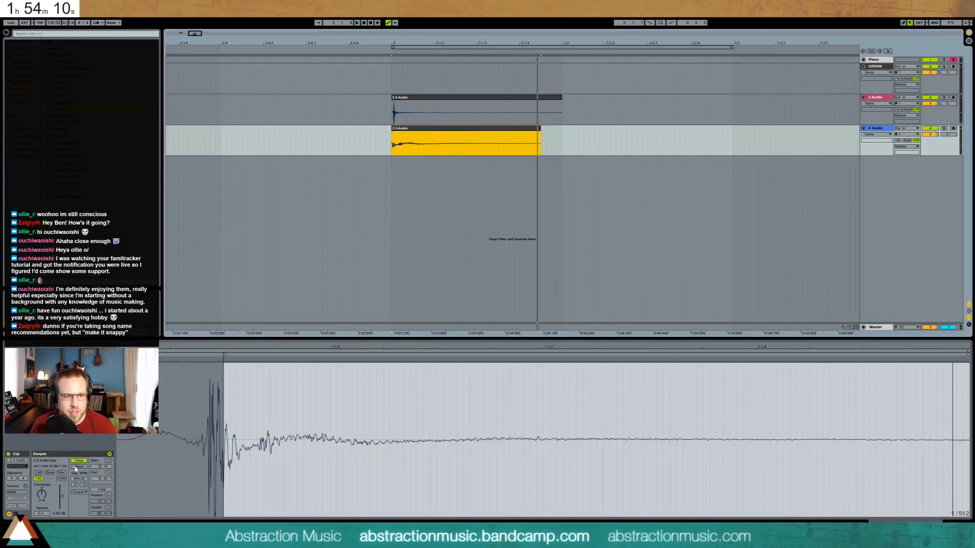
left_click_drag(42, 496, 41, 508)
key("space")
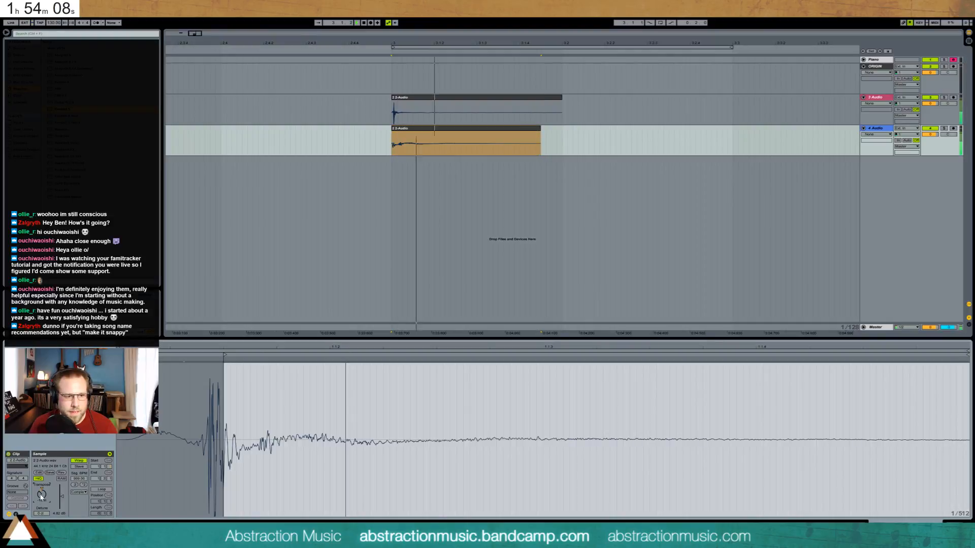
key("space")
key("space")
key("space")
key("space")
key("space")
Lower the stretched clip's Seg. BPM, move its start marker earlier to the transient, and replay both layers.
left_click_drag(79, 480, 78, 547)
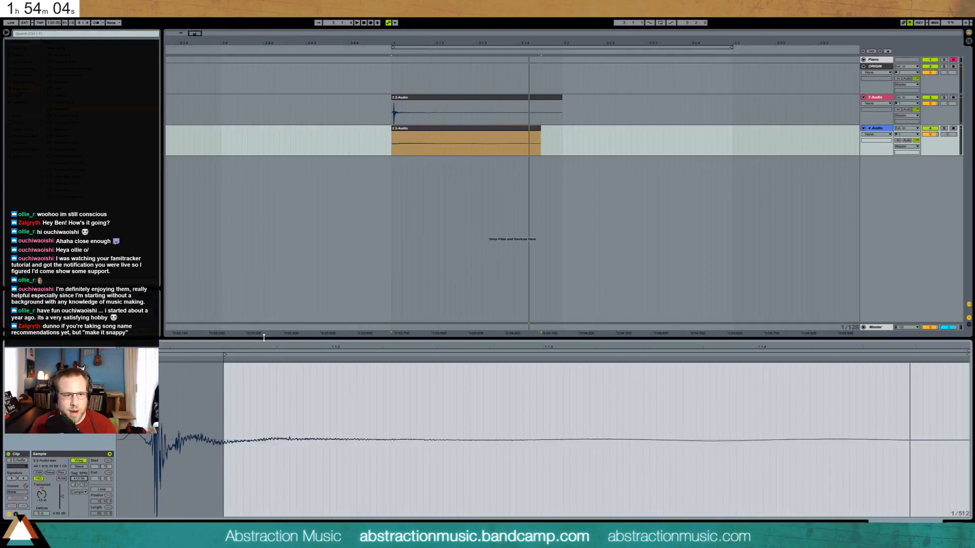
left_click_drag(225, 356, 158, 356)
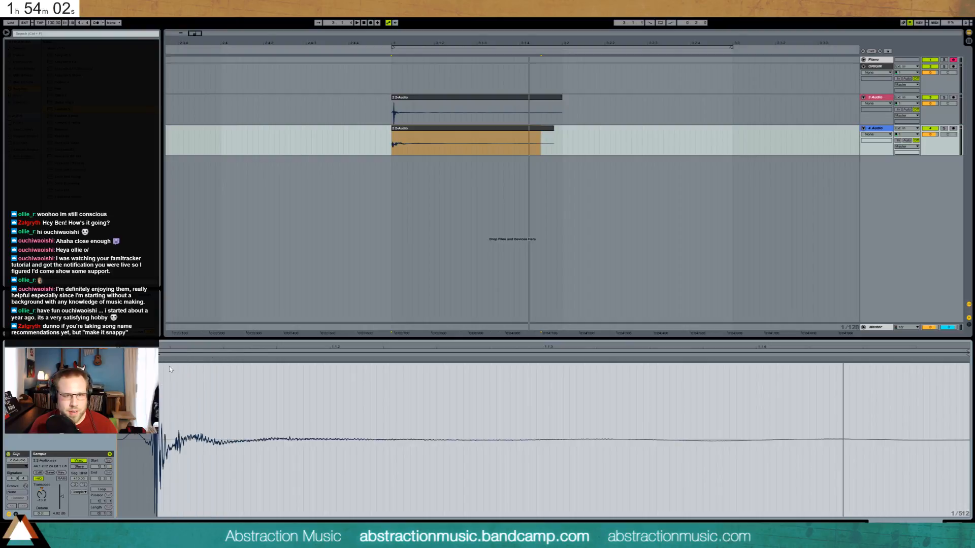
key("space")
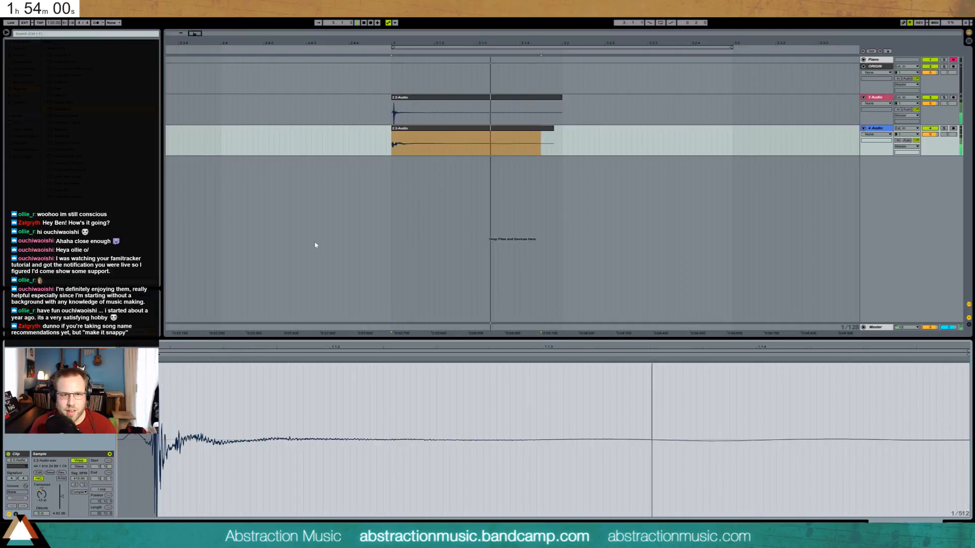
key("space")
key("space")
key("space")
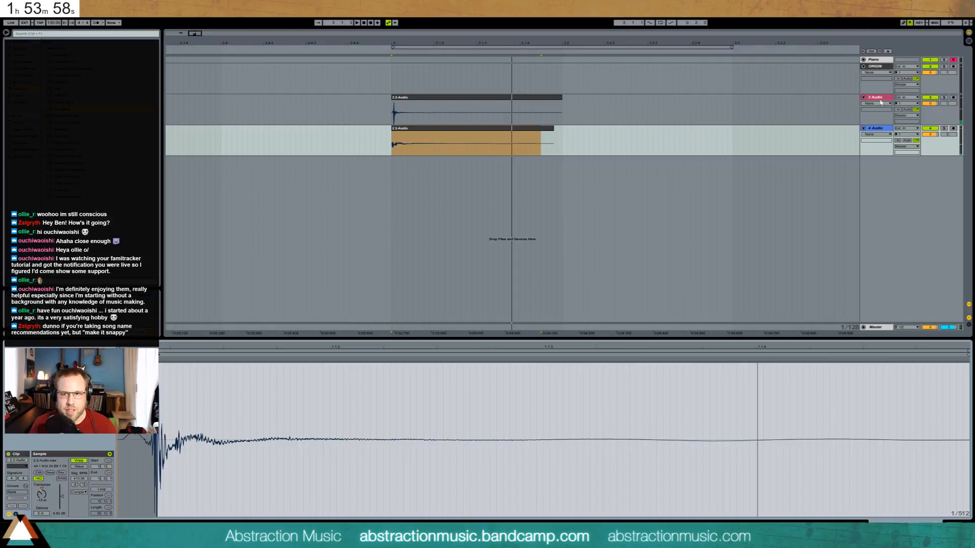
Rename both the 3 Audio and 4 Audio tracks Snare.
left_click(871, 113)
key("ctrl+r")
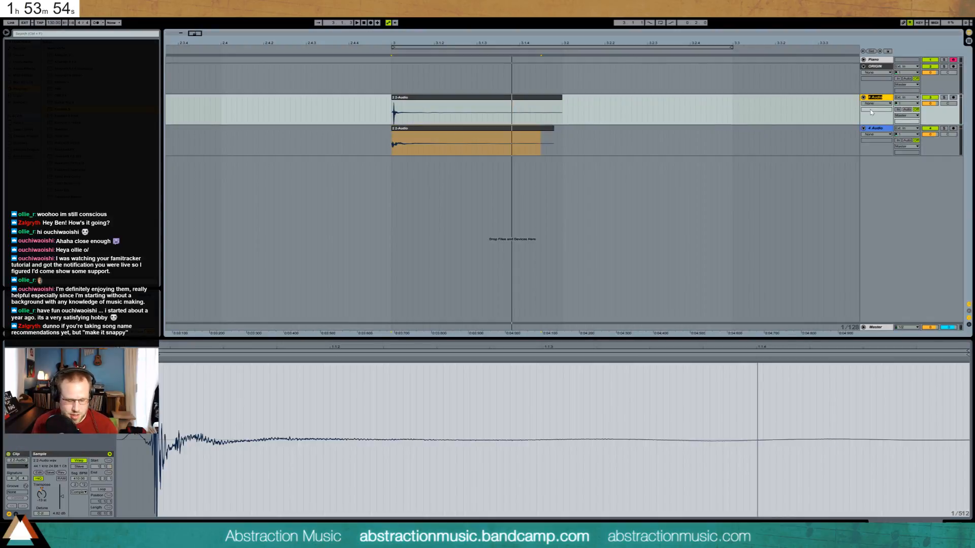
left_click(883, 133)
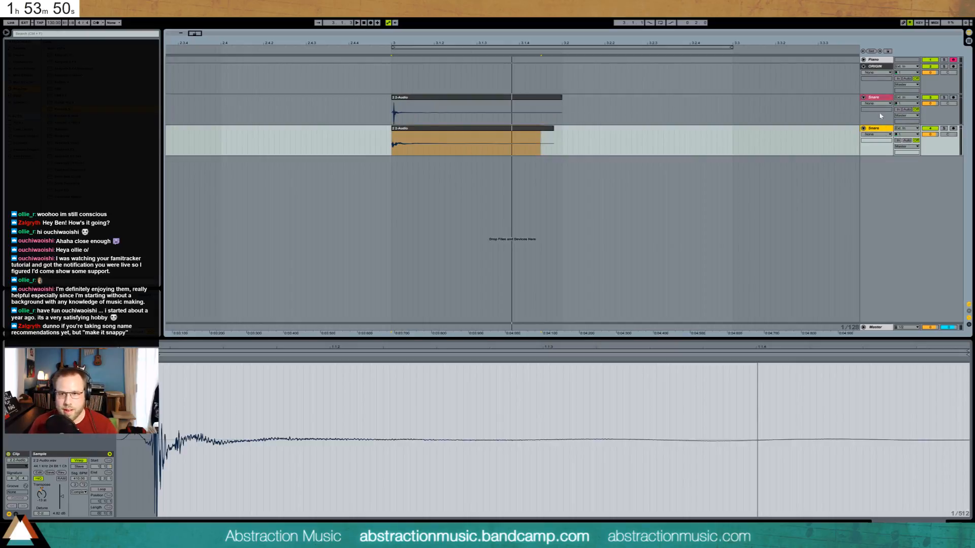
Color both Snare tracks purple.
right_click(877, 97)
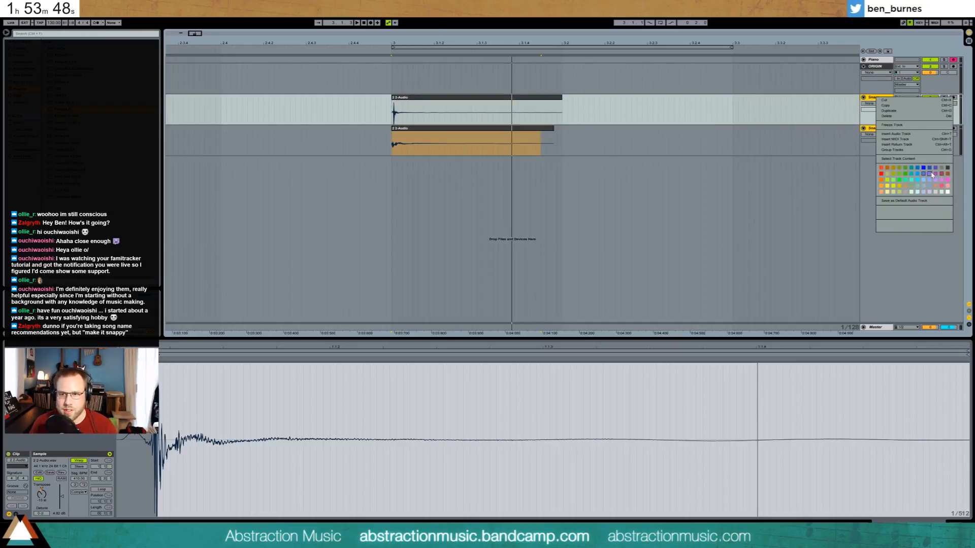
left_click(933, 175)
left_click(711, 142)
Select the clips on both Snare tracks and play the two layers together repeatedly.
left_click(460, 96)
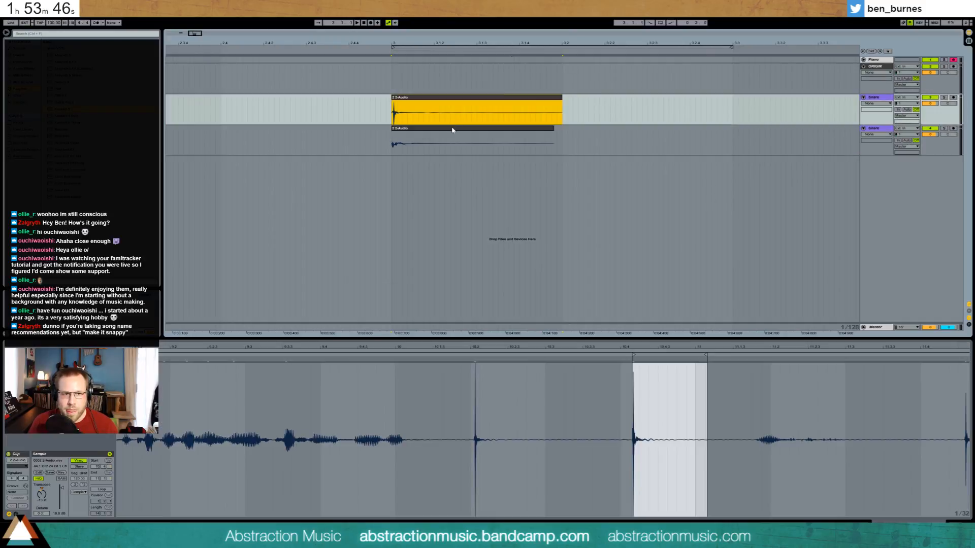
left_click(452, 130, "shift")
key("space")
key("space")
key("space")
key("space")
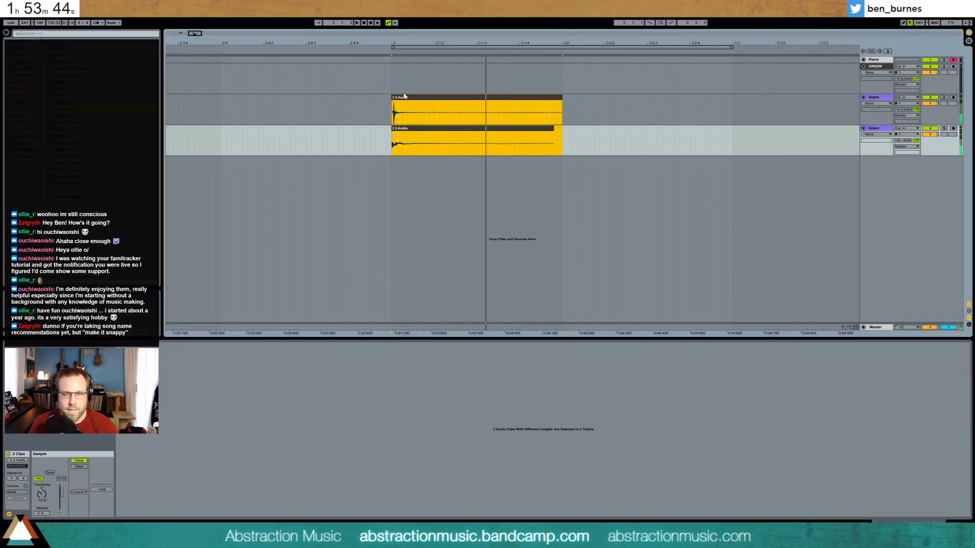
Insert an audio track named Snap below ORIGIN and paste a copy of the ORIGIN clip on it, starting where the upper Snare clip ends.
left_click_drag(193, 34, 193, 4)
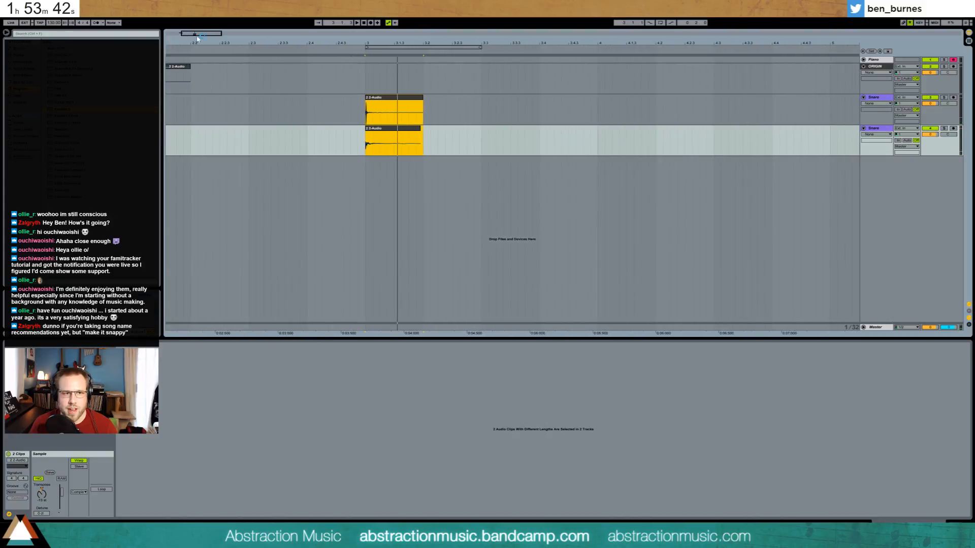
left_click(884, 66)
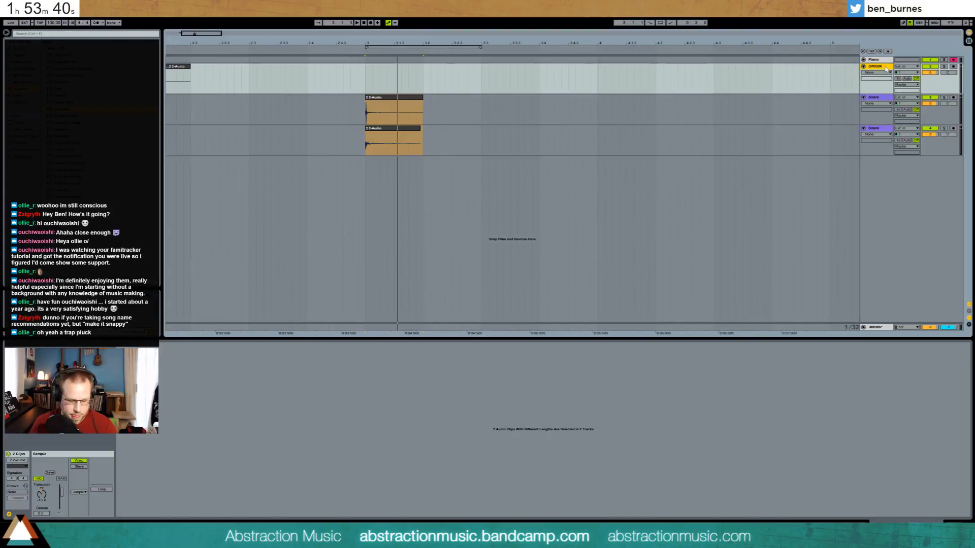
key("ctrl+t")
left_click(180, 79)
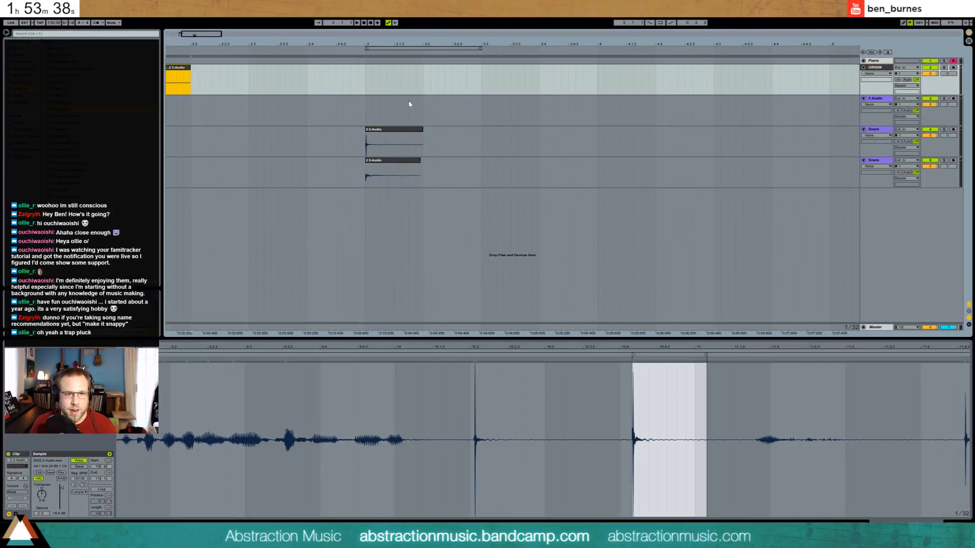
left_click(424, 104)
key("ctrl+v")
left_click(874, 101)
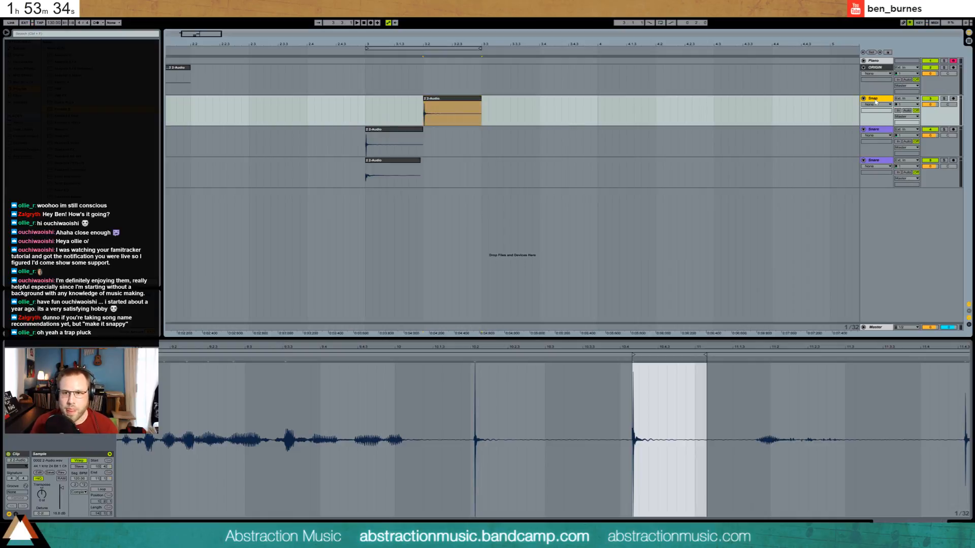
Recolor both Snare tracks magenta and combine them into one track group.
left_click(872, 130)
right_click(875, 161)
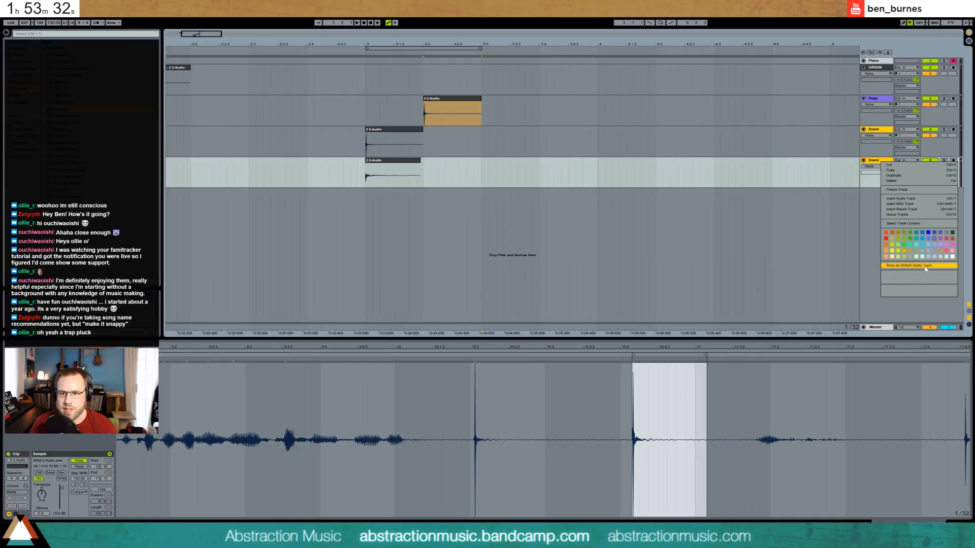
left_click(940, 239)
left_click(649, 175)
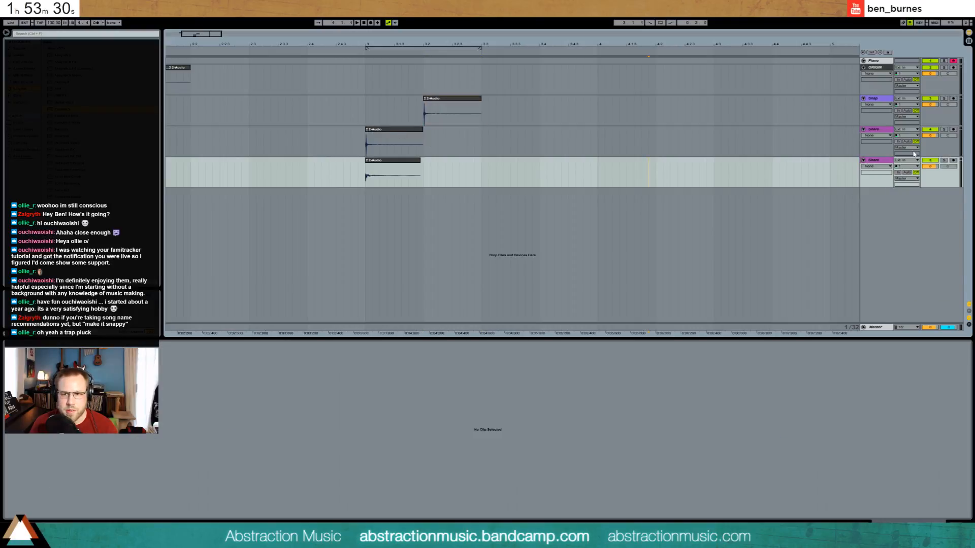
left_click(873, 130)
left_click(877, 161, "shift")
key("ctrl+g")
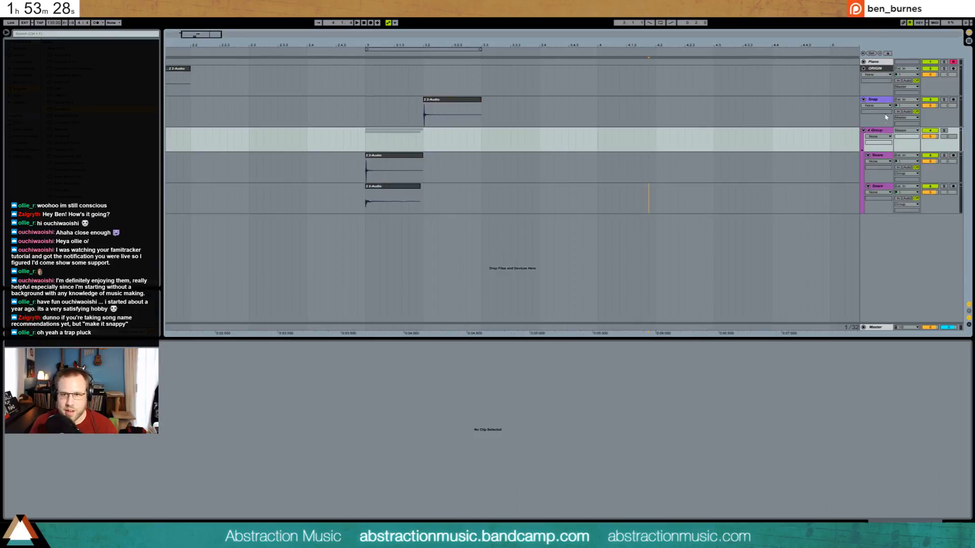
Play the Snare layers from bar 3 and look through the source waveform of the upper Snare clip.
left_click(883, 102)
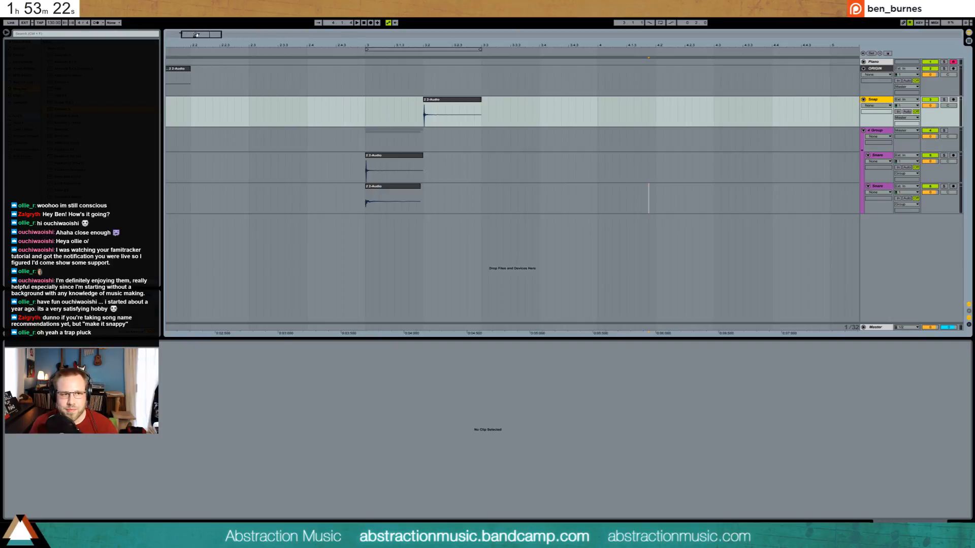
left_click_drag(196, 35, 240, 180)
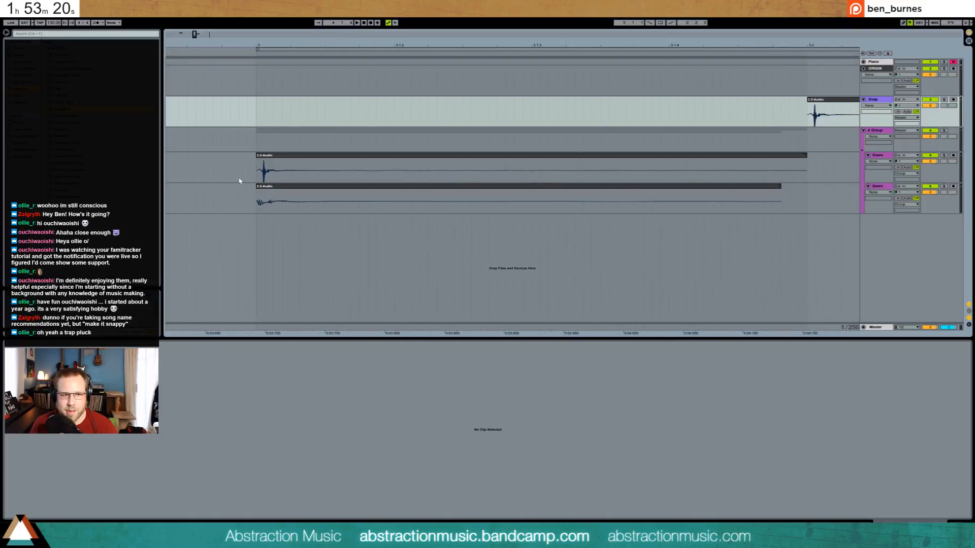
left_click(277, 159)
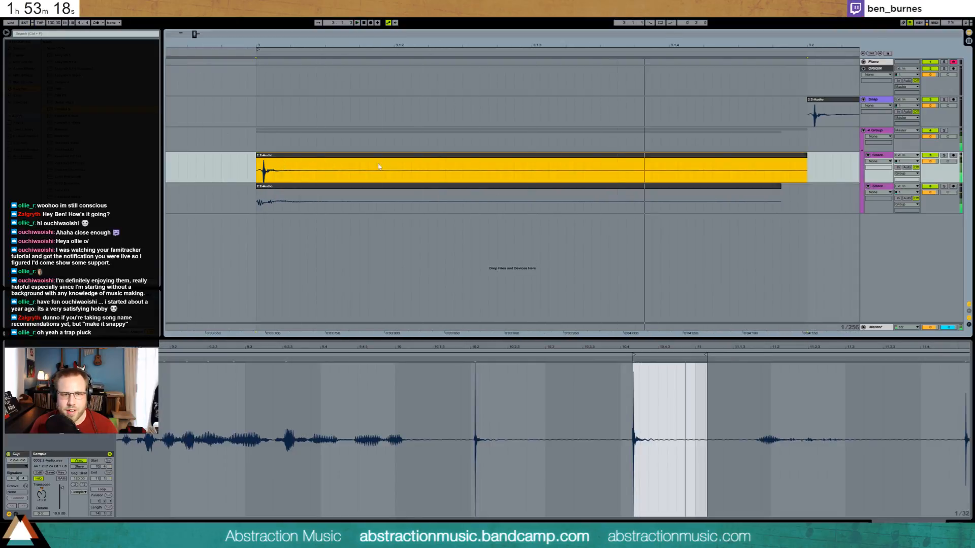
left_click_drag(924, 525, 939, 308)
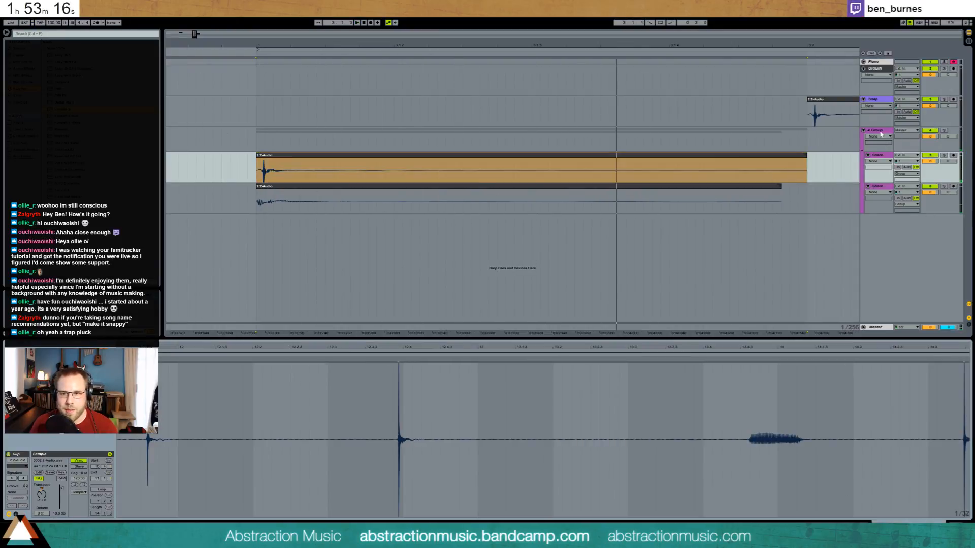
Add an Overdrive effect to the Snare group and shift its filter band higher and narrower while listening.
left_click(302, 140)
left_click(20, 70)
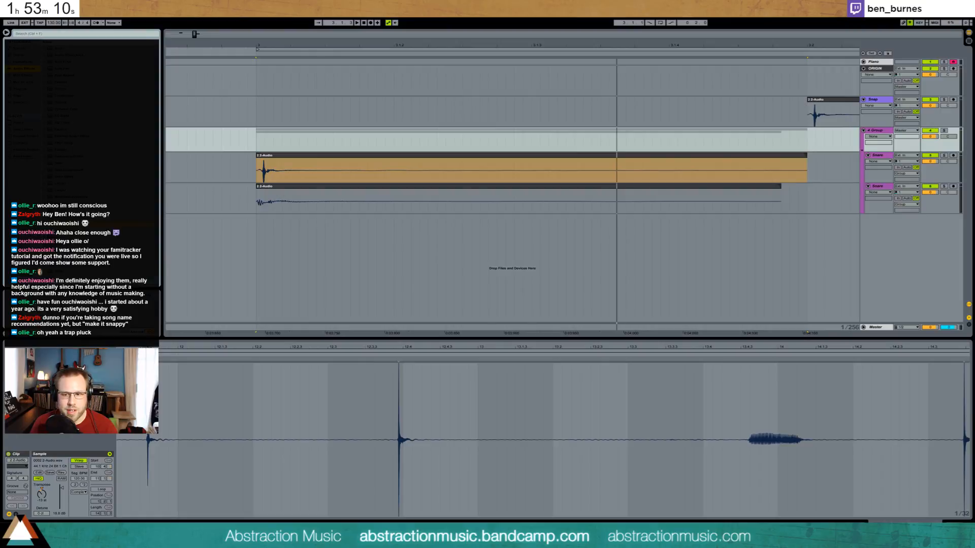
key("shift+Tab")
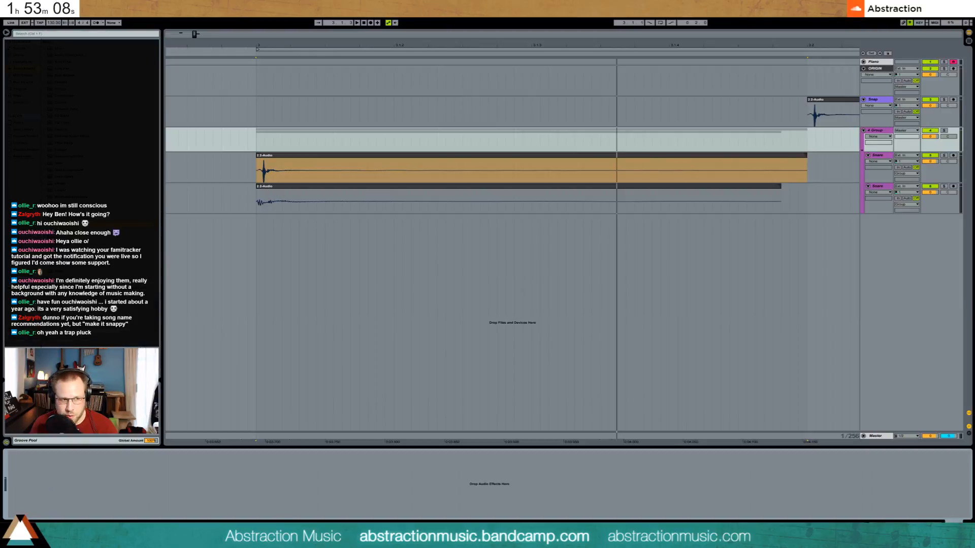
left_click_drag(60, 203, 116, 488)
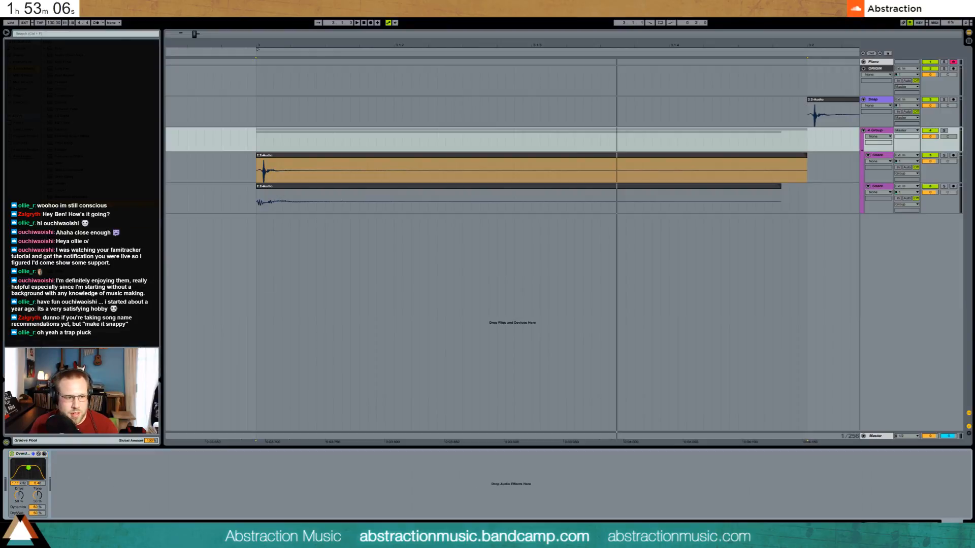
left_click_drag(29, 468, 31, 474)
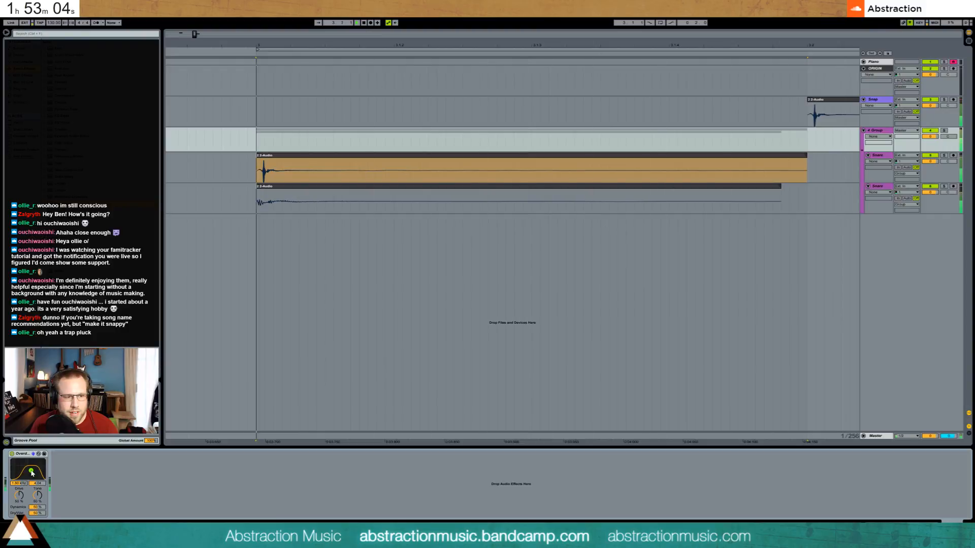
Shorten the lower Snare clip to end just before 3.1.3 with a long curved fade-out, and replay from bar 3.
left_click(415, 191)
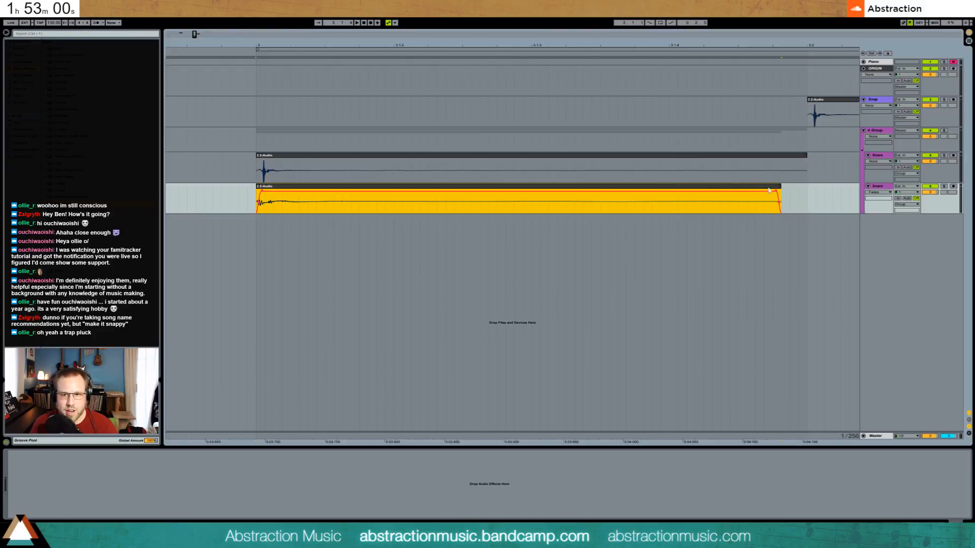
mouse_move(769, 190)
left_mouse_down()
mouse_move(295, 193)
mouse_move(343, 194)
left_mouse_up()
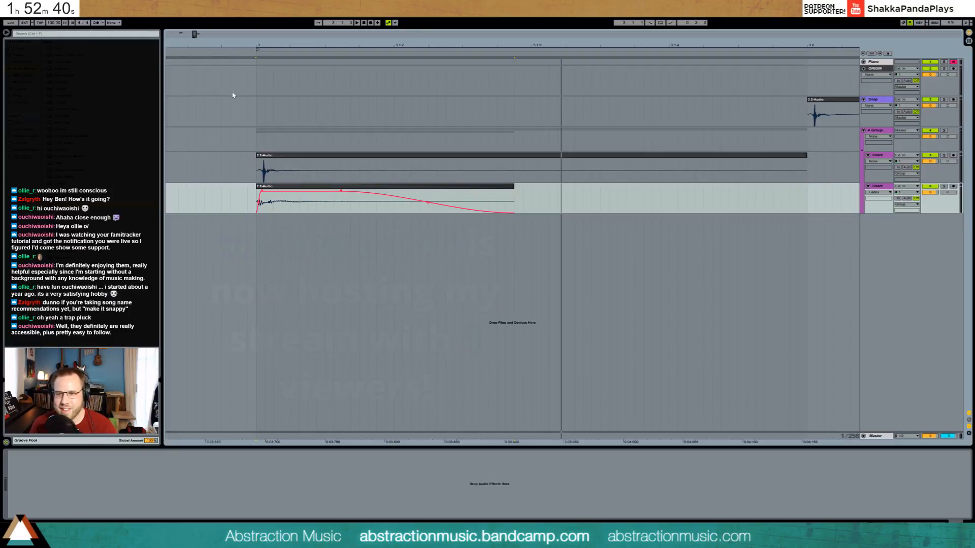
left_click(261, 166)
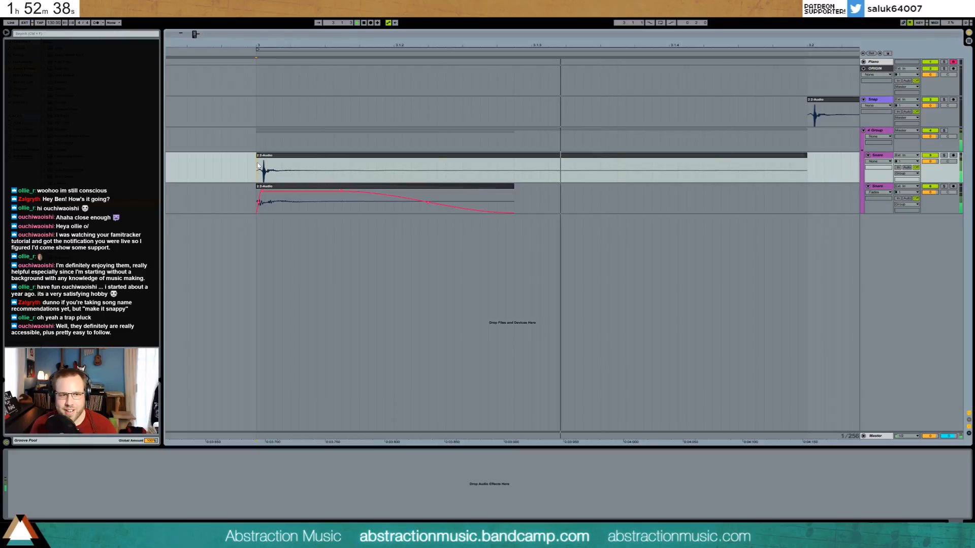
Narrow the filter band of the Snare group's Overdrive further and audition the snare repeatedly.
left_click(878, 133)
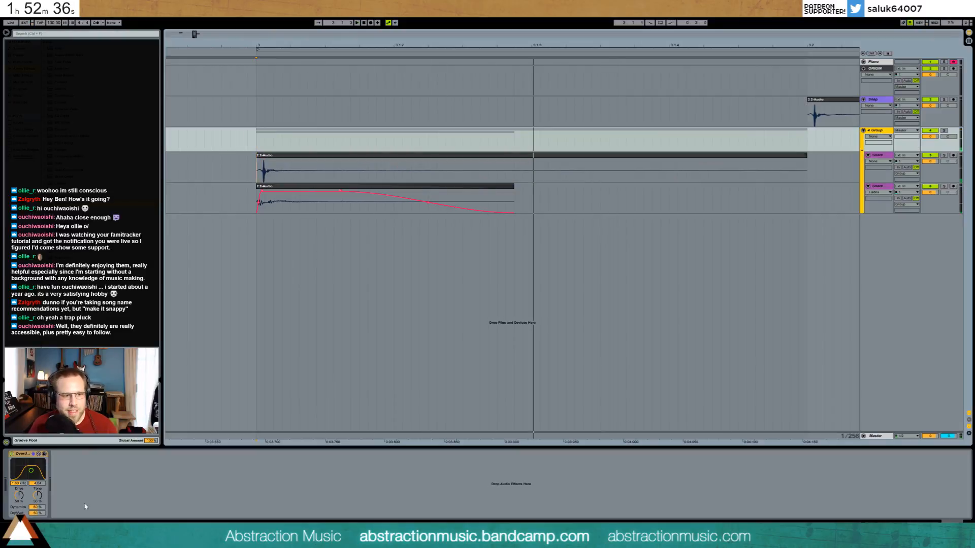
left_click_drag(31, 471, 32, 473)
key("space")
key("space")
key("space")
key("space")
key("space")
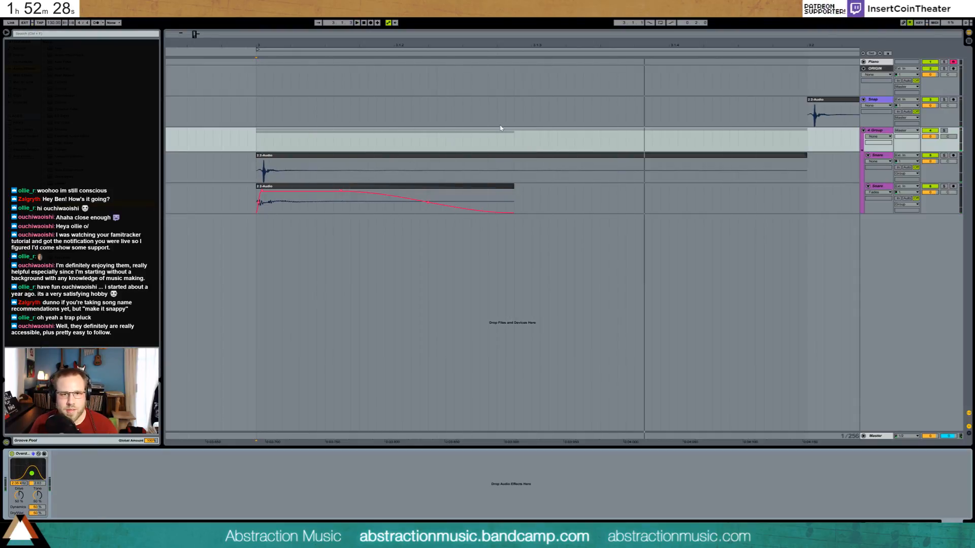
Add a Reverb after the Snare group's Overdrive, shorten its decay time and adjust Dry/Wet, and audition from bar 3.
left_click(398, 155)
left_click(420, 138)
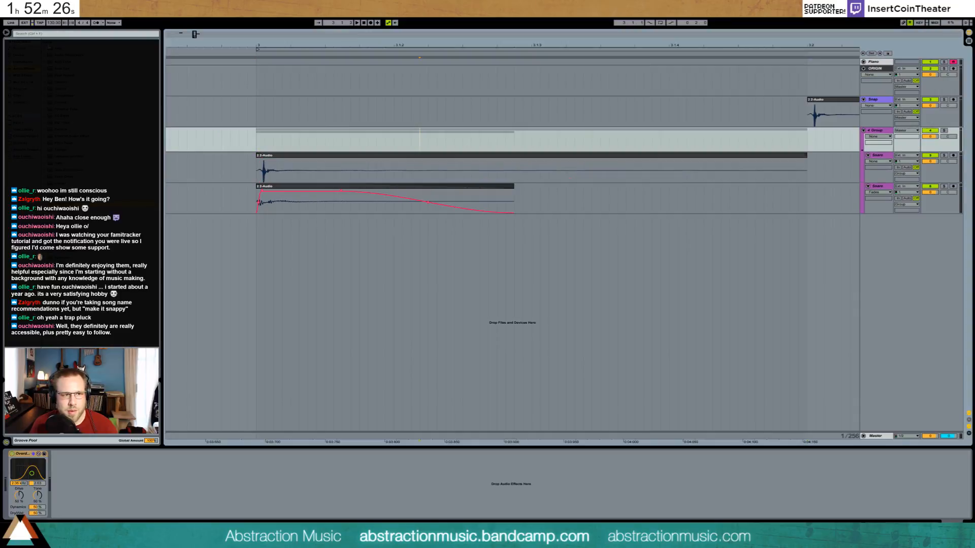
left_click_drag(66, 237, 140, 514)
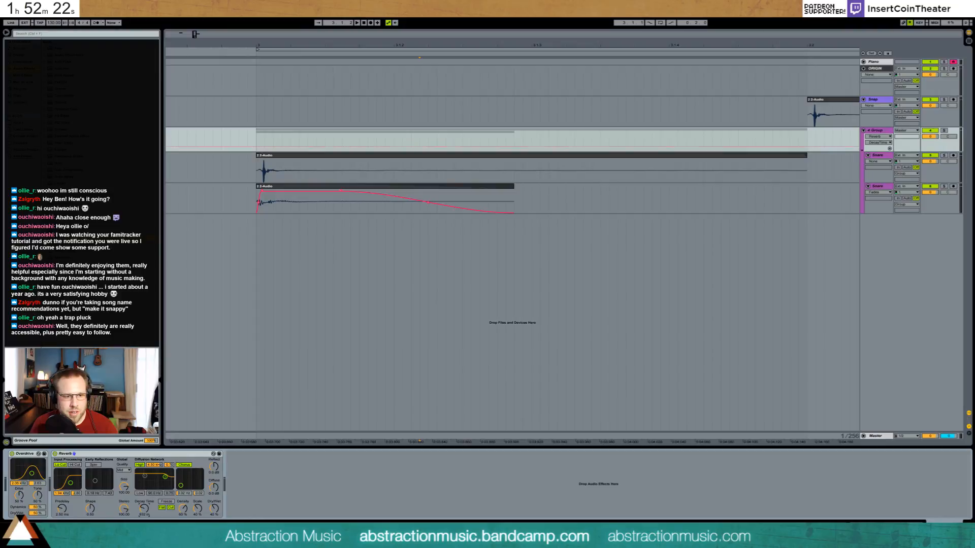
left_click_drag(215, 514, 216, 510)
key("space")
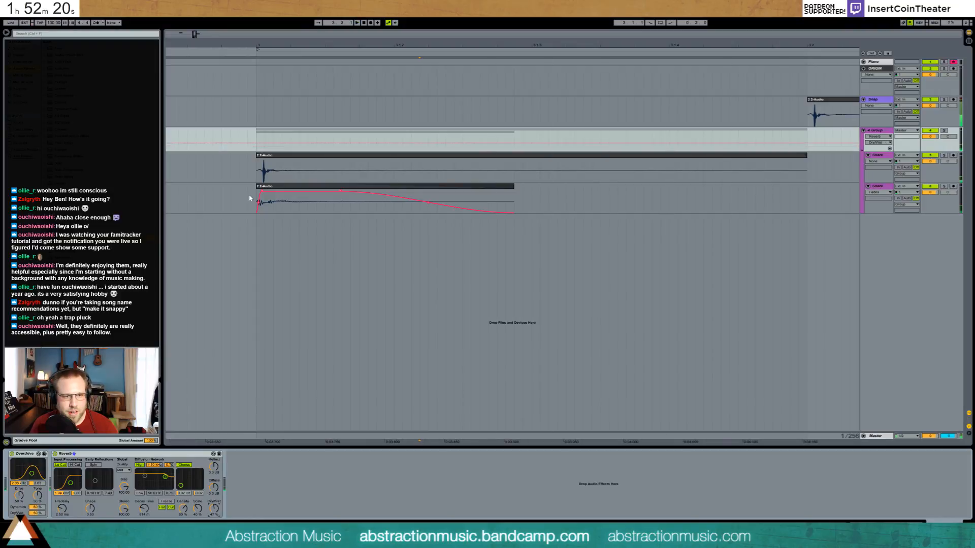
left_click(256, 173)
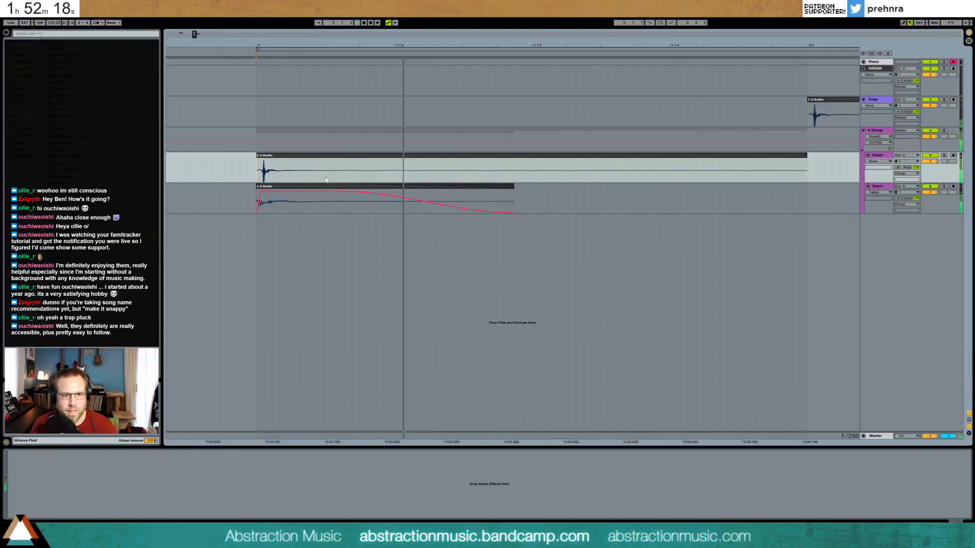
key("space")
Lengthen the Snare group Reverb's decay time, lower its diffusion high-shelf frequency and adjust the input filter, auditioning the snare.
left_click(280, 133)
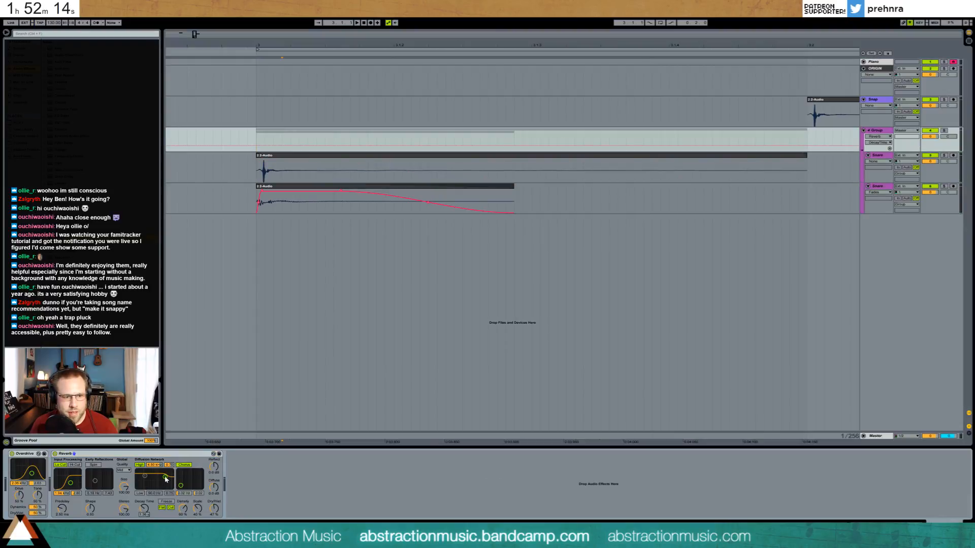
left_click_drag(165, 479, 161, 479)
left_click_drag(71, 483, 71, 485)
key("space")
key("space")
key("space")
key("space")
key("space")
key("space")
Deepen the Reverb's diffusion high-shelf cut, lower its input filter frequency and reduce Dry/Wet while replaying the snare.
left_click_drag(163, 480, 162, 483)
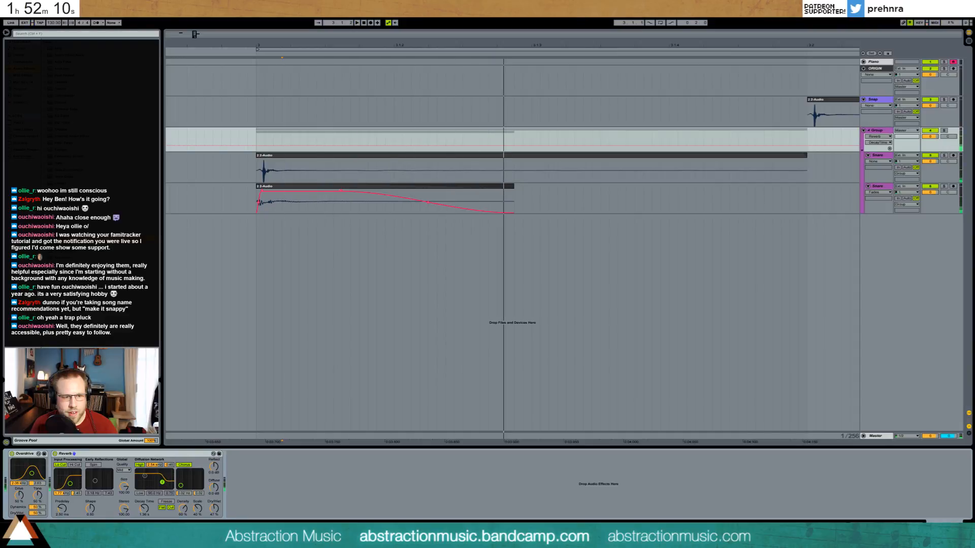
key("space")
key("space")
left_click_drag(70, 484, 67, 483)
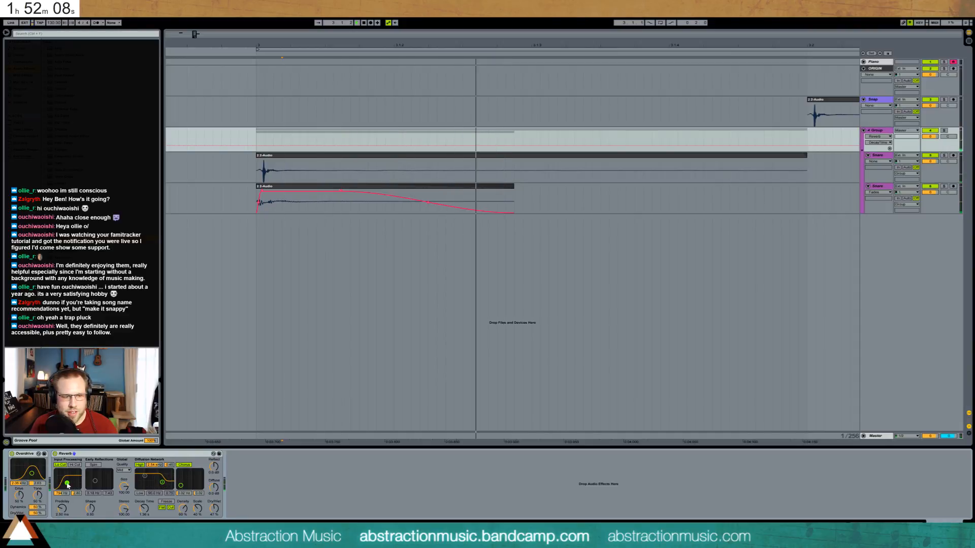
key("space")
key("space")
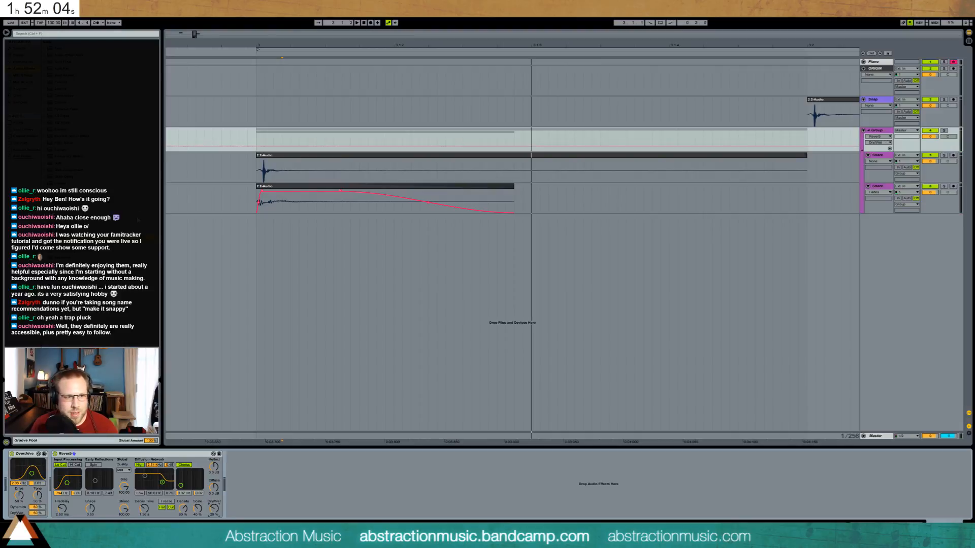
Insert a second Overdrive before the Snare group's Reverb, adjust its filter band and Drive, and audition the snare.
left_click_drag(66, 204, 61, 491)
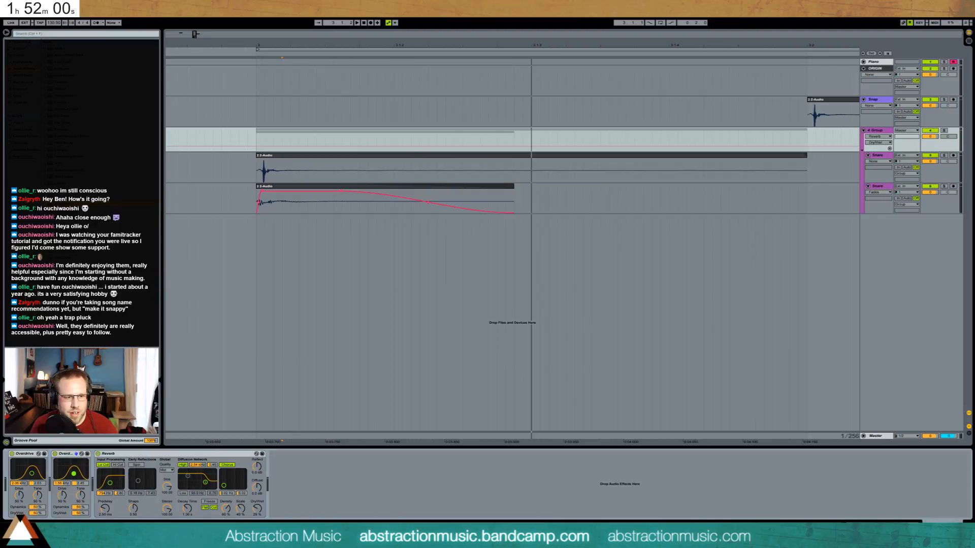
key("space")
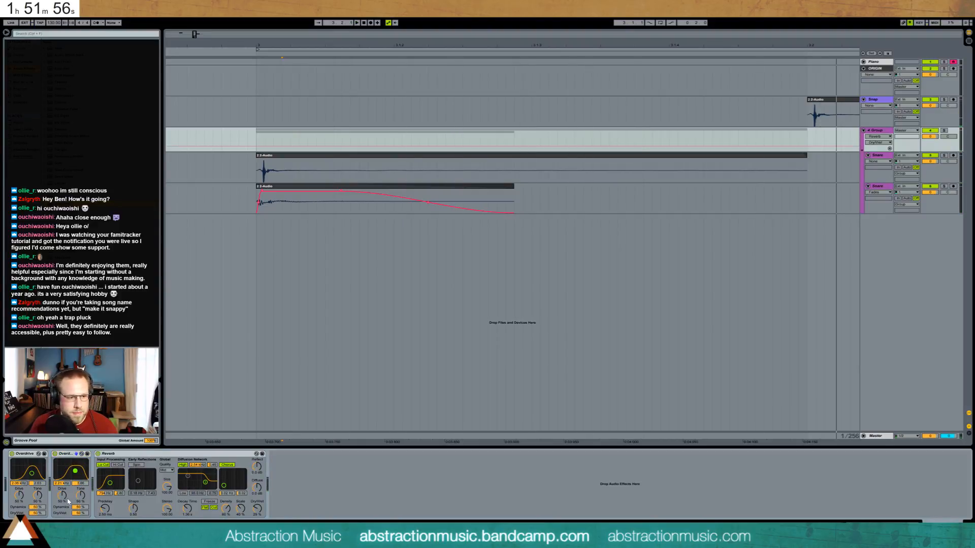
left_click_drag(62, 496, 62, 504)
key("space")
key("space")
key("space")
key("space")
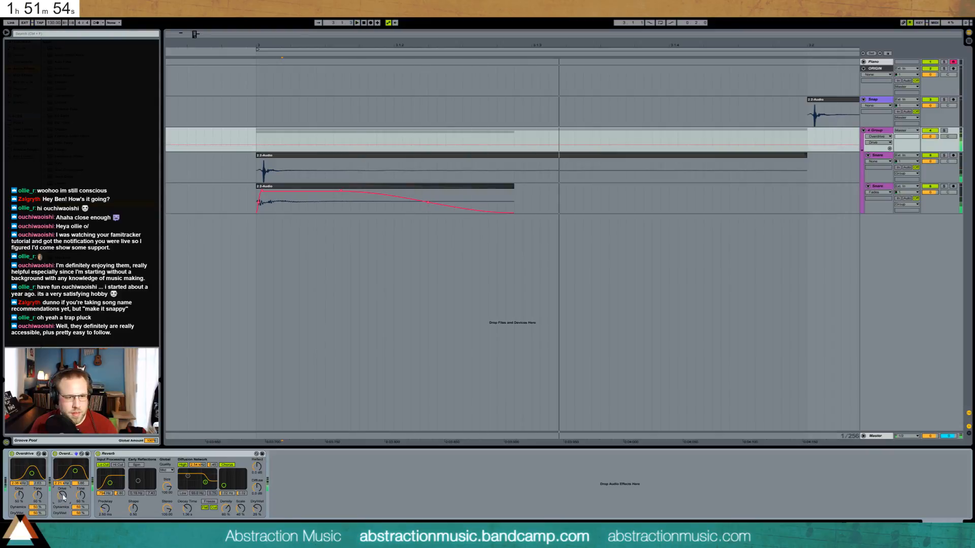
Shorten the Snare group Reverb's decay time and replay the snare several times.
left_click_drag(189, 509, 190, 516)
key("space")
key("space")
key("space")
key("space")
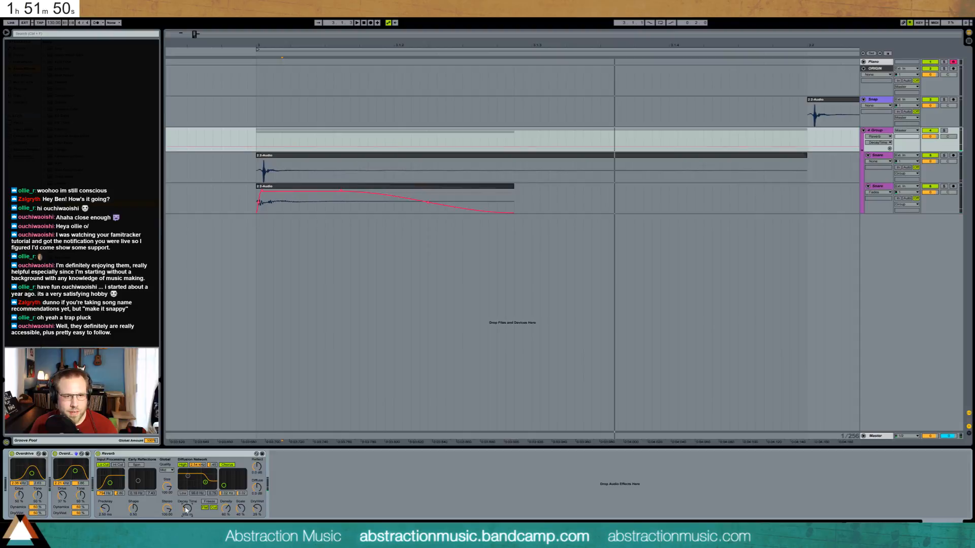
Replay the processed snare several times to judge its Overdrive and Reverb settings.
key("space")
key("space")
key("space")
key("space")
key("space")
key("space")
key("space")
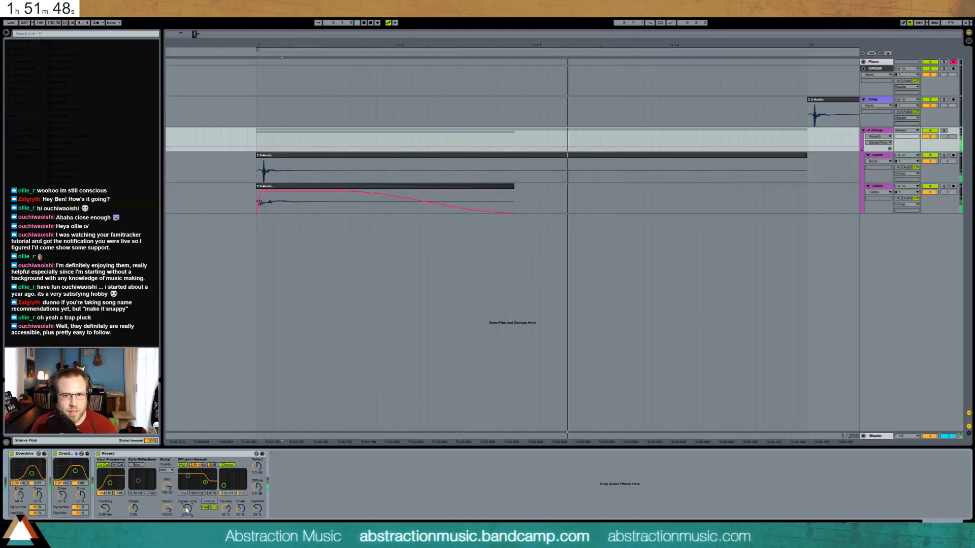
key("space")
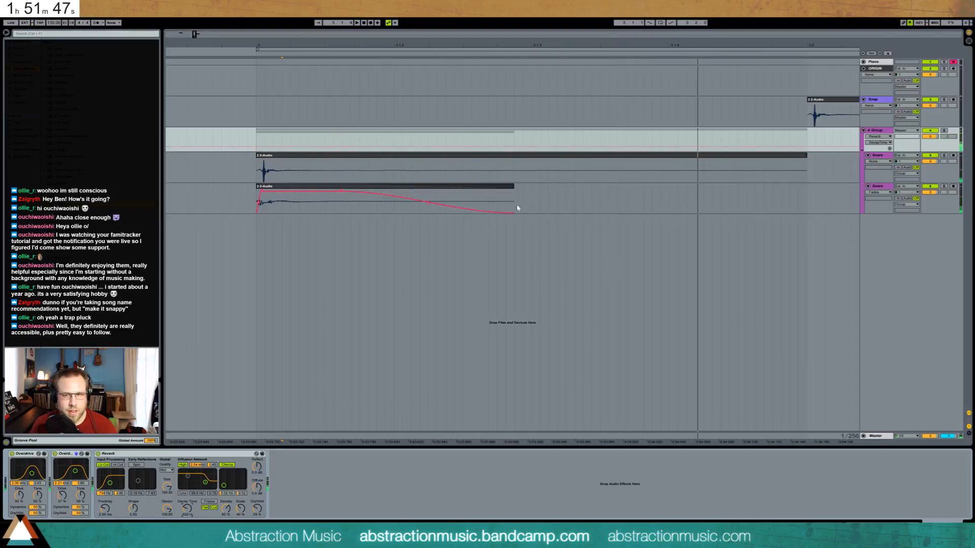
Rename the group track holding the two Snare layers as SNARE.
left_click(876, 131)
key("ctrl+r")
type("SNARE")
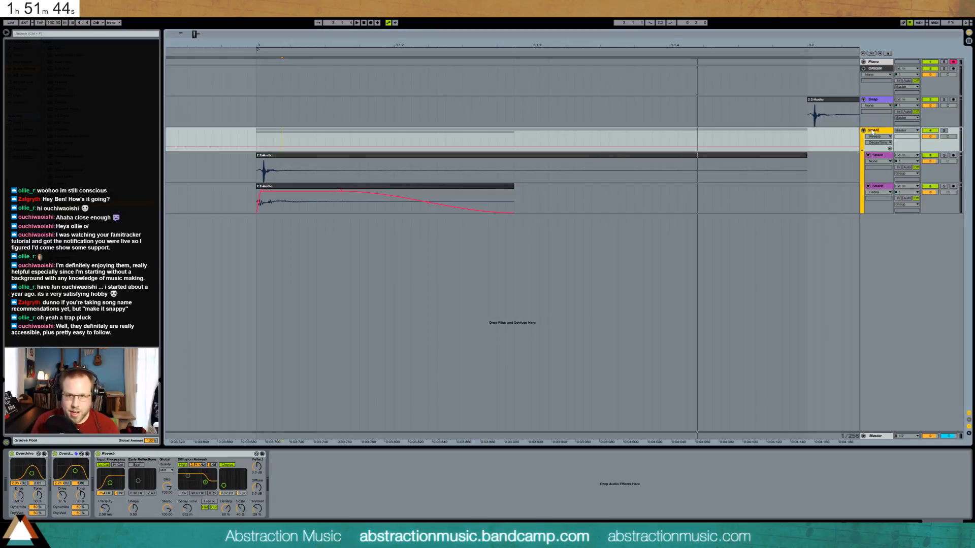
key("Return")
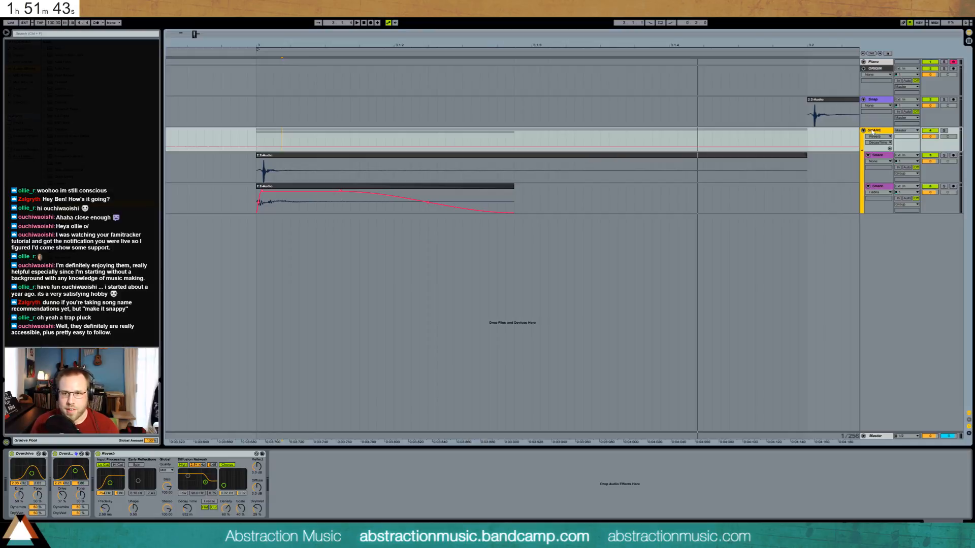
Insert an audio track below ORIGIN and name it RESAMPLE, deleting the extra audio track beneath it.
left_click(878, 71)
key("ctrl+t")
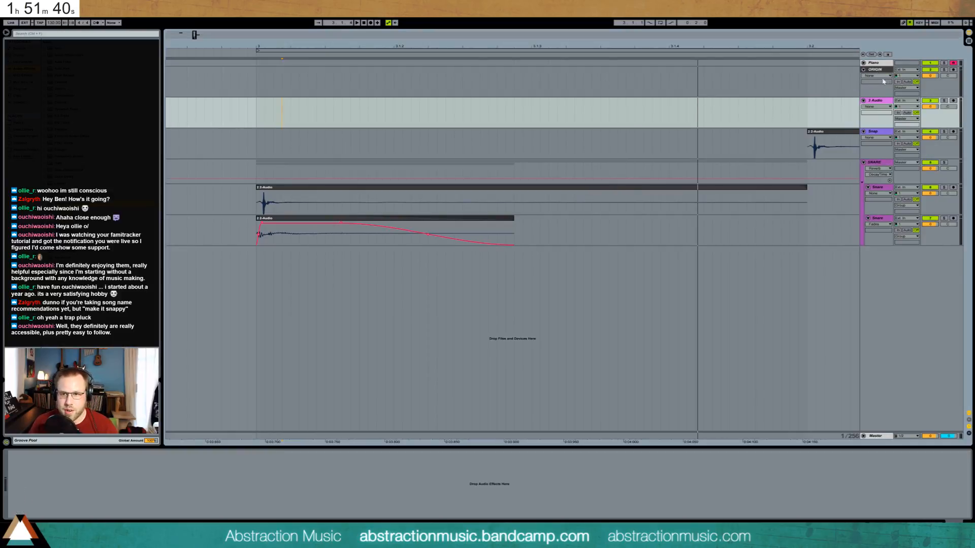
left_click(876, 104)
key("ctrl+d")
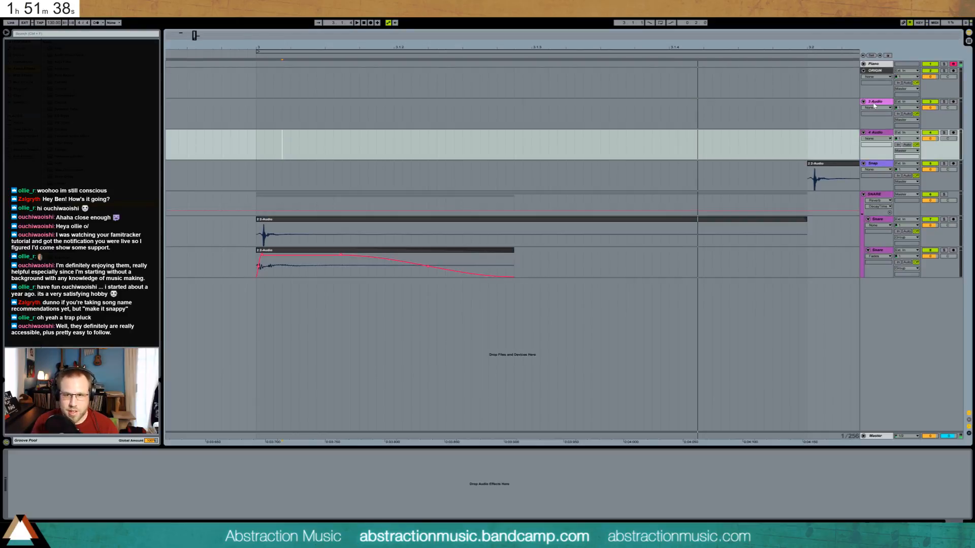
left_click(874, 105)
key("ctrl+r")
type("RES")
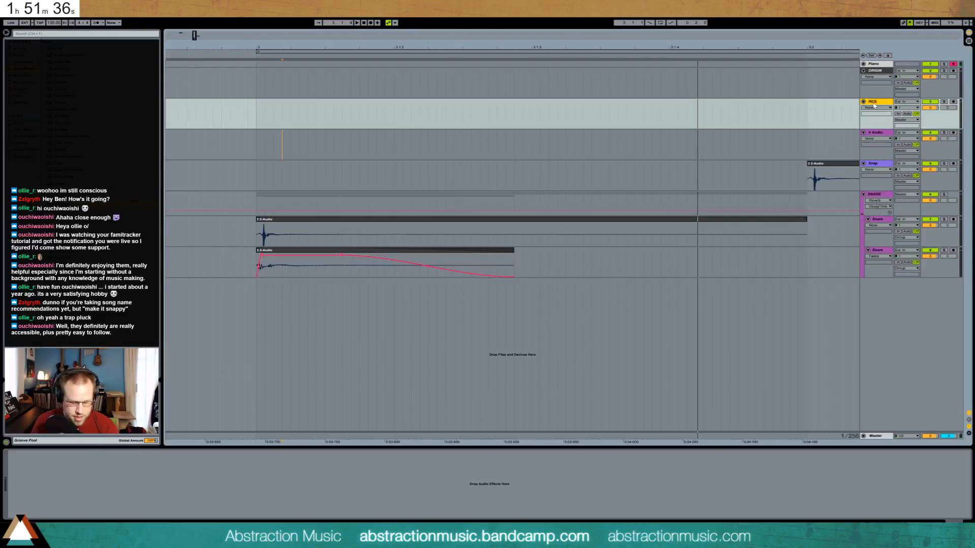
type("AMPLE")
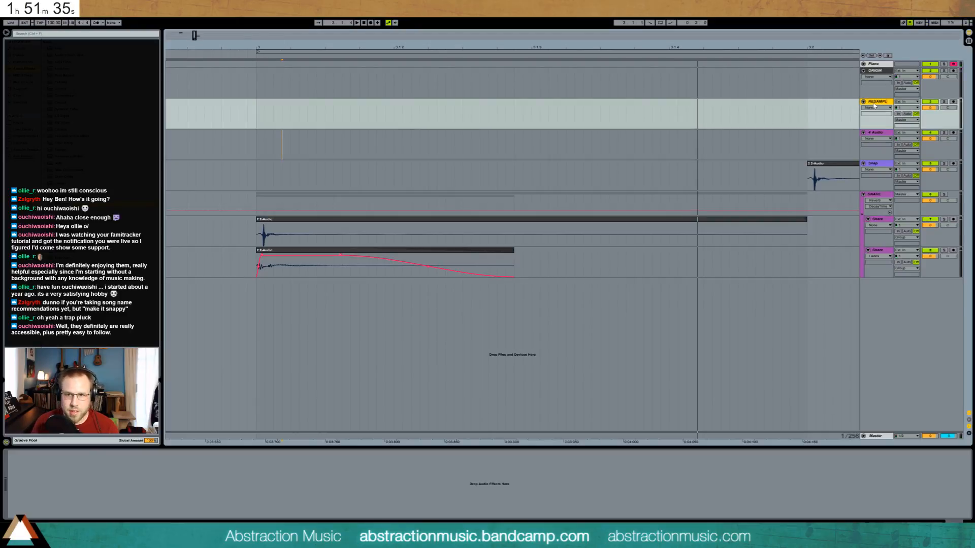
left_click(874, 135)
key("Delete")
left_click(878, 102)
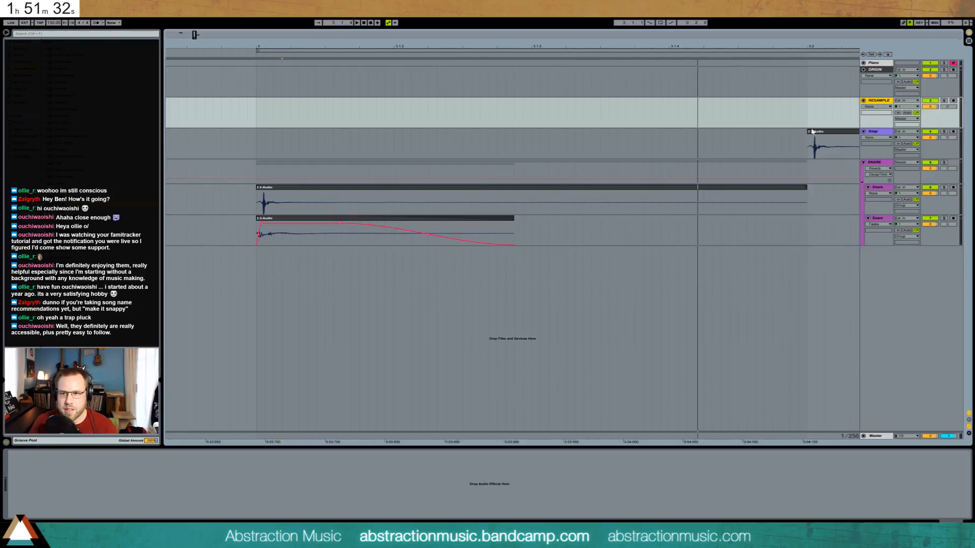
Move the Snap clip from beat 3.2 to the start of bar 4, clear of the snare.
left_click(813, 131)
left_click_drag(199, 35, 200, 15)
left_click_drag(402, 133, 736, 134)
left_click_drag(288, 47, 287, 76)
Arm the RESAMPLE track with its input set to Resampling and record the snare onto it from just before bar 3.
left_click(268, 109)
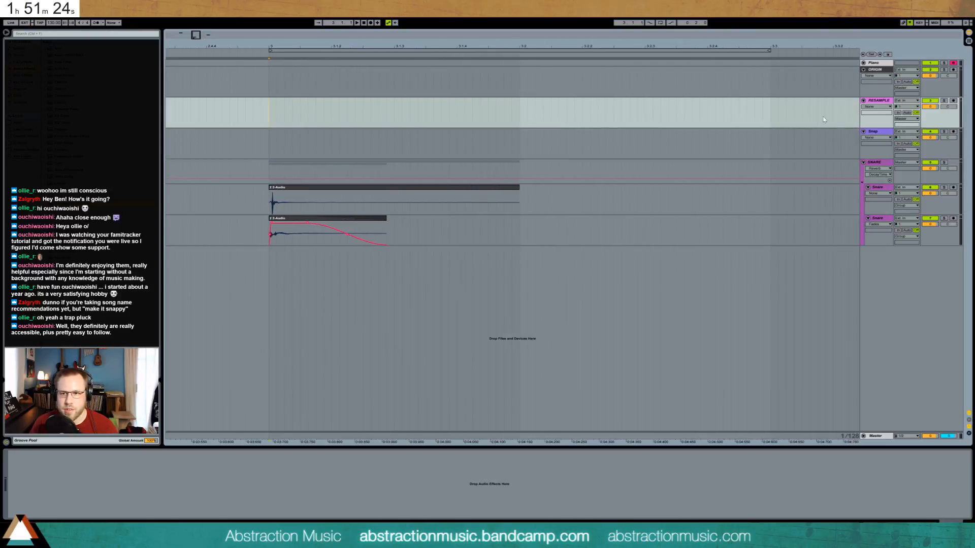
left_click(953, 100)
left_click(907, 101)
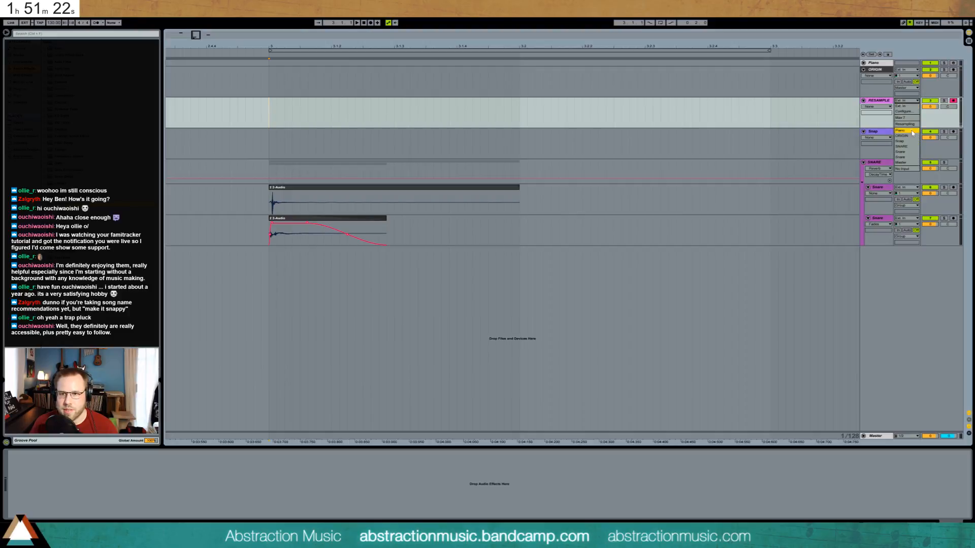
left_click(907, 109)
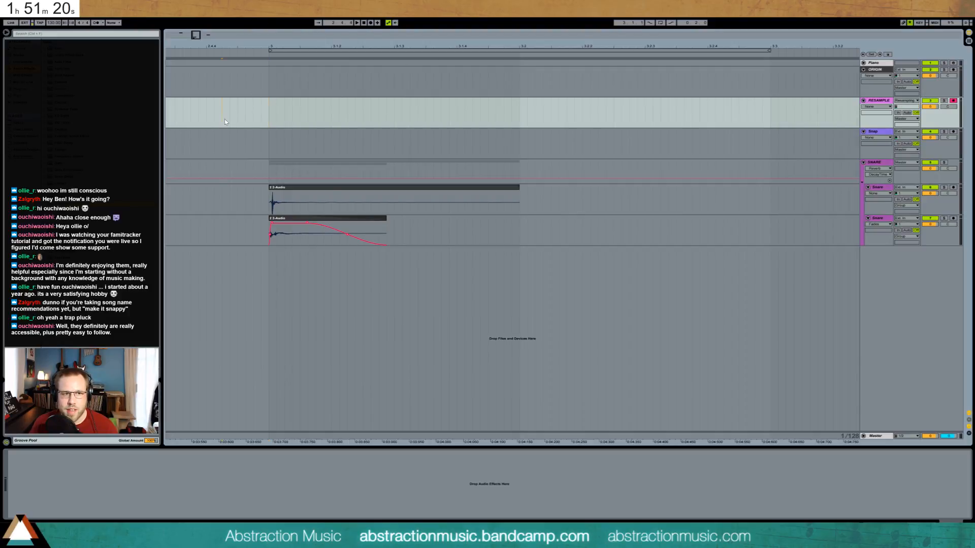
left_click(370, 22)
key("space")
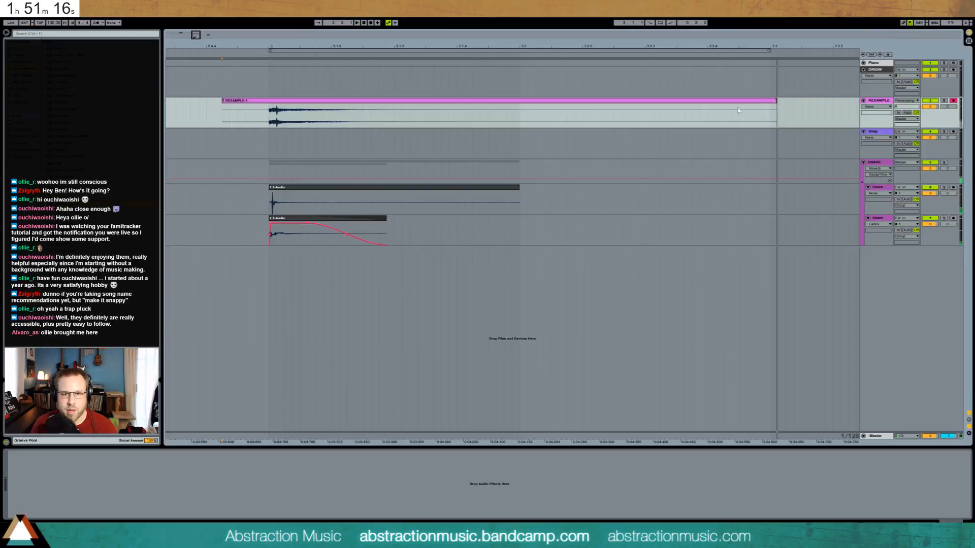
Trim the recorded RESAMPLE clip so it runs from bar 3 to beat 3.2.
left_click_drag(776, 112, 520, 111)
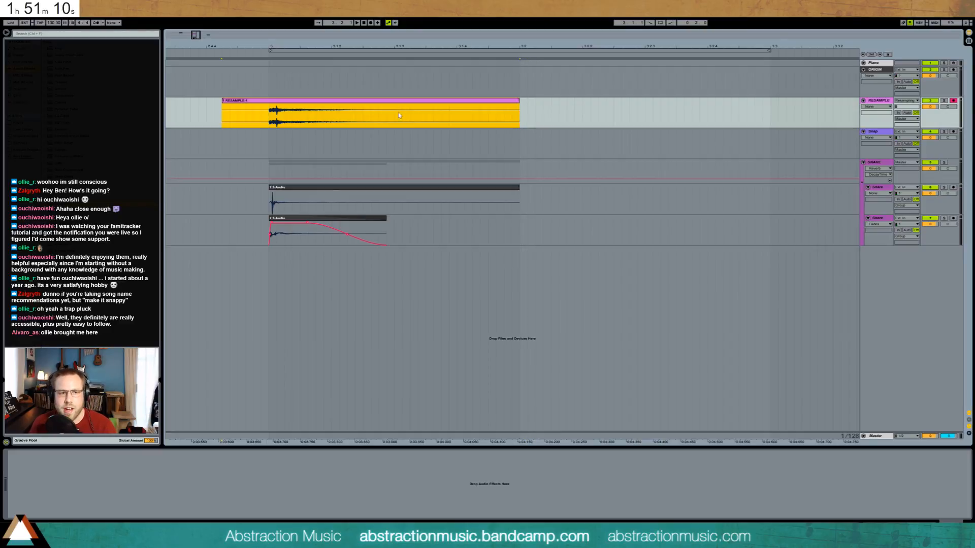
left_click(238, 102)
left_click_drag(224, 112, 268, 113)
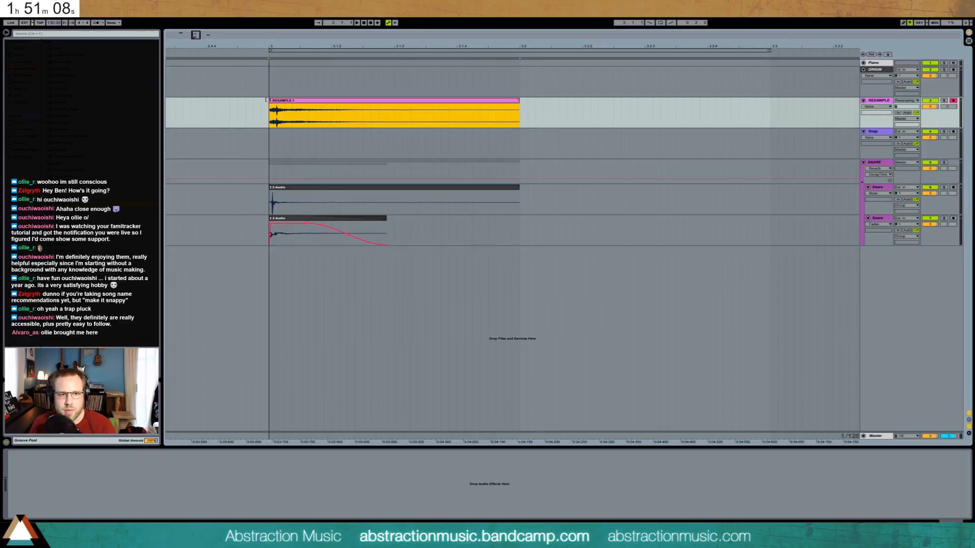
Show the RESAMPLE clip's fades and shorten the fade-in and fade-out to the clip edges.
left_click(270, 101)
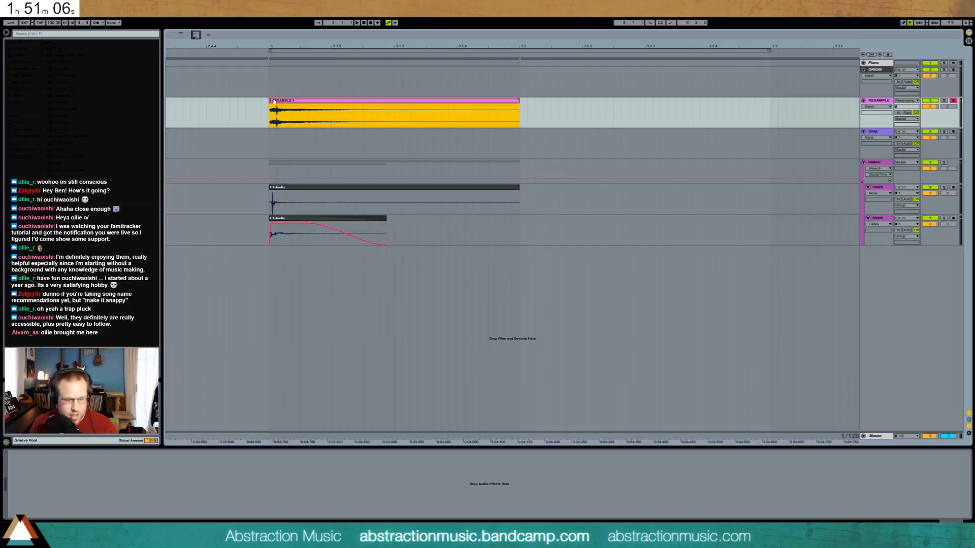
key("ctrl+alt+f")
left_click_drag(272, 105, 269, 105)
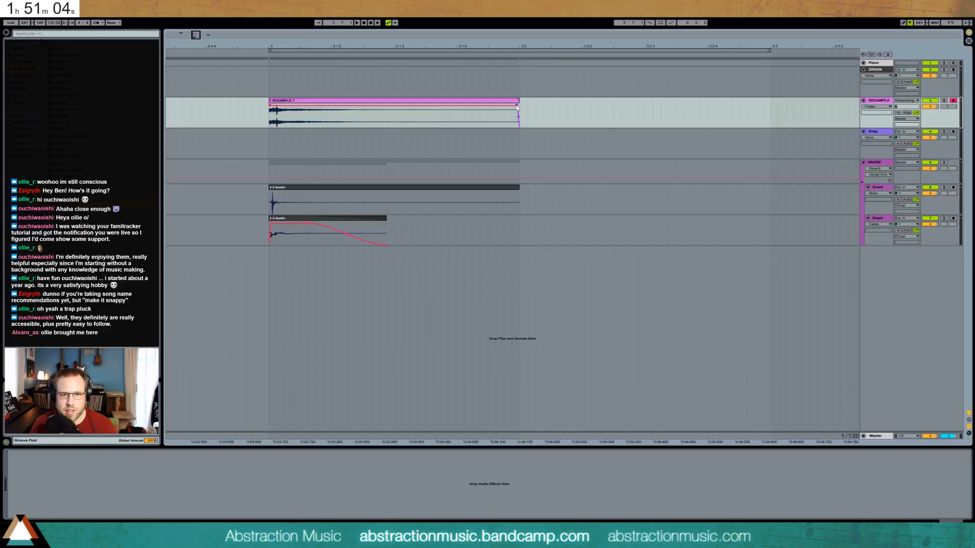
left_click_drag(517, 105, 524, 108)
left_click(535, 107)
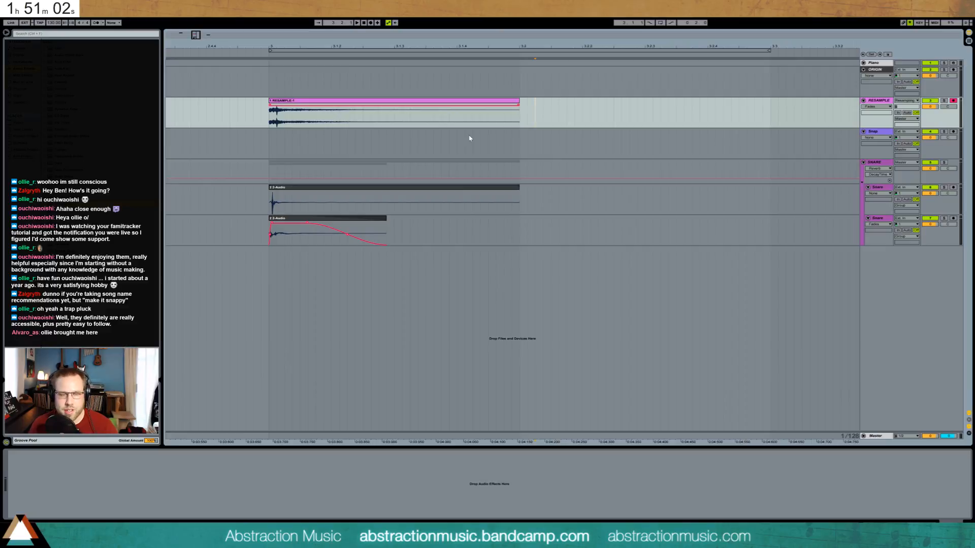
Collapse the SNARE group so its two layers are folded away.
left_click_drag(194, 38, 195, 25)
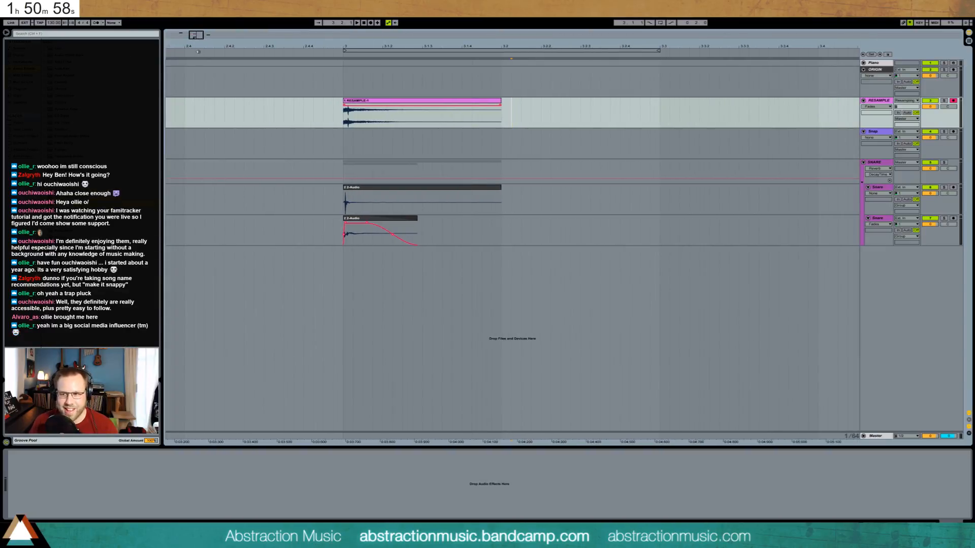
left_click(874, 162)
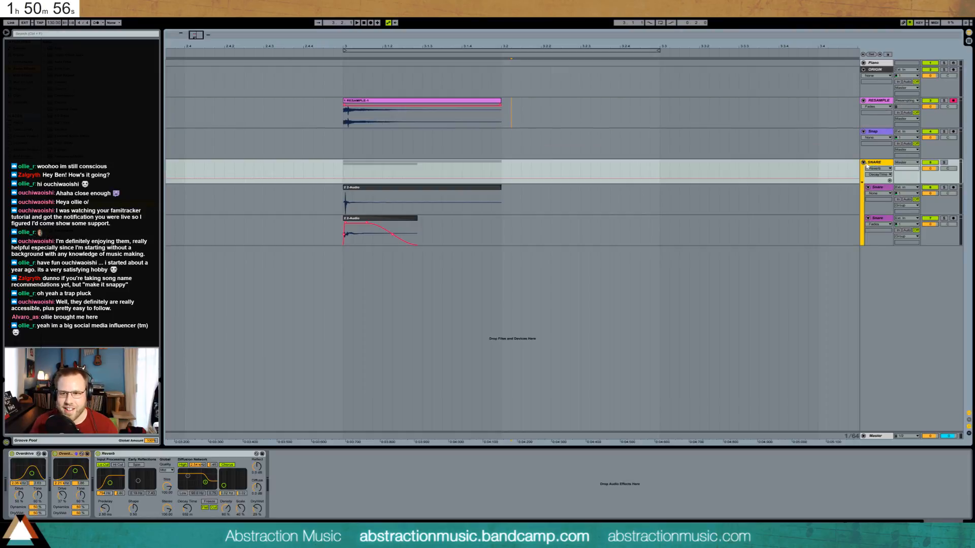
left_click(864, 163)
Move the RESAMPLE clip together with the SNARE group's clips to beat 1.2.
left_click_drag(287, 48, 703, 43)
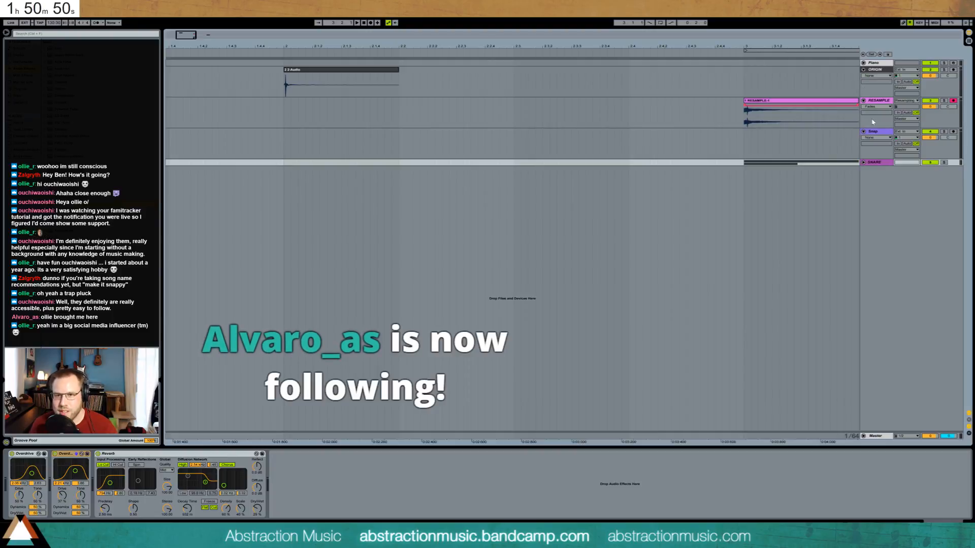
left_click_drag(788, 46, 703, 33)
left_click_drag(663, 162, 261, 119)
left_click_drag(651, 46, 766, 46)
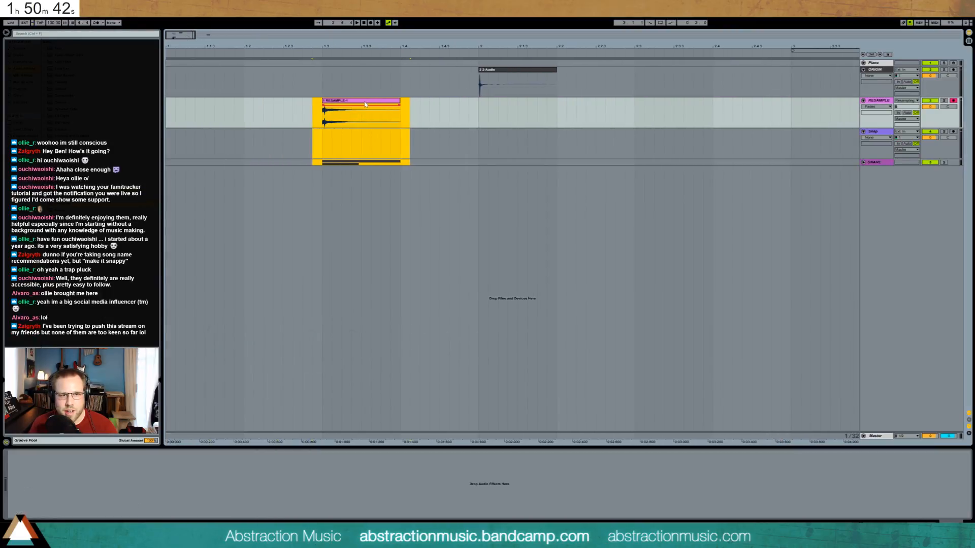
left_click_drag(365, 104, 286, 102)
left_click(390, 114)
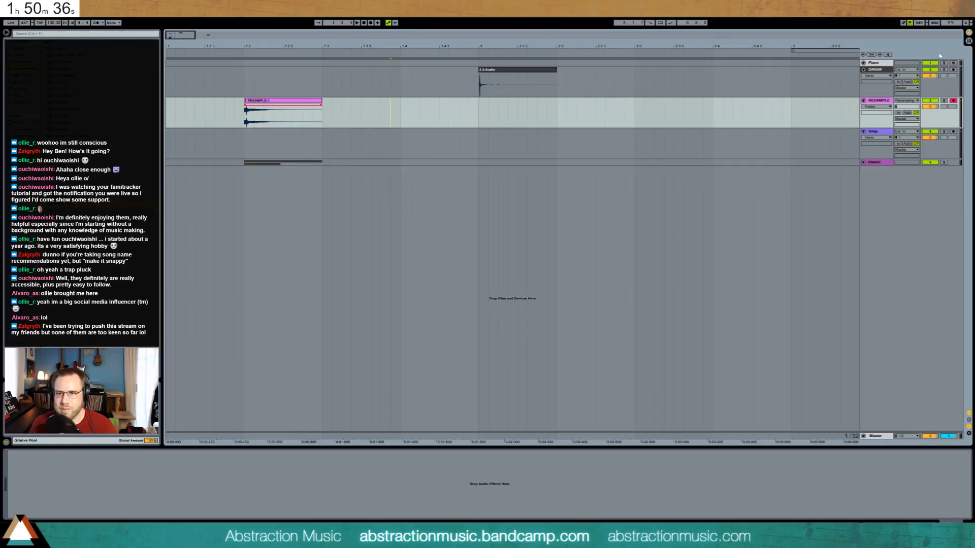
Arm the Piano track for playing and select the clip on the Snap track.
left_click(953, 63)
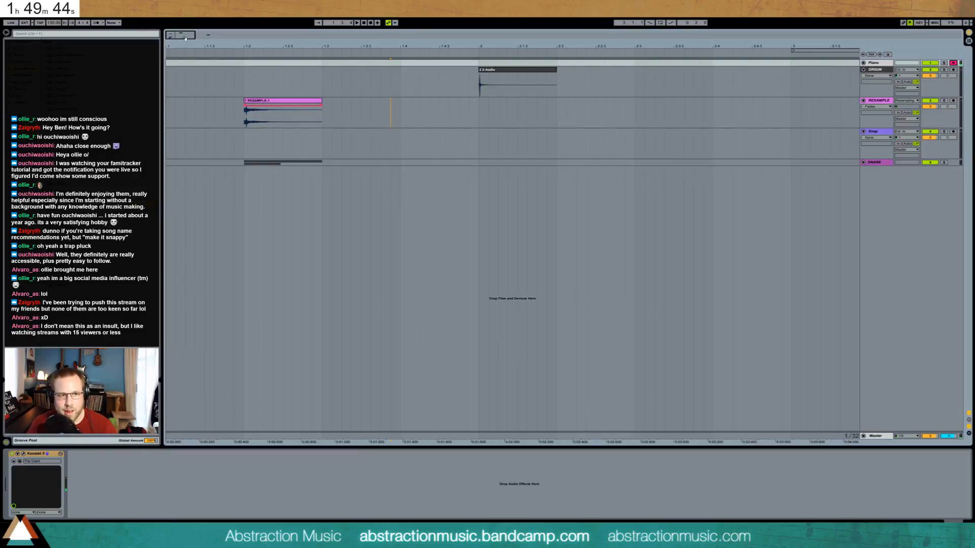
left_click_drag(183, 36, 197, 34)
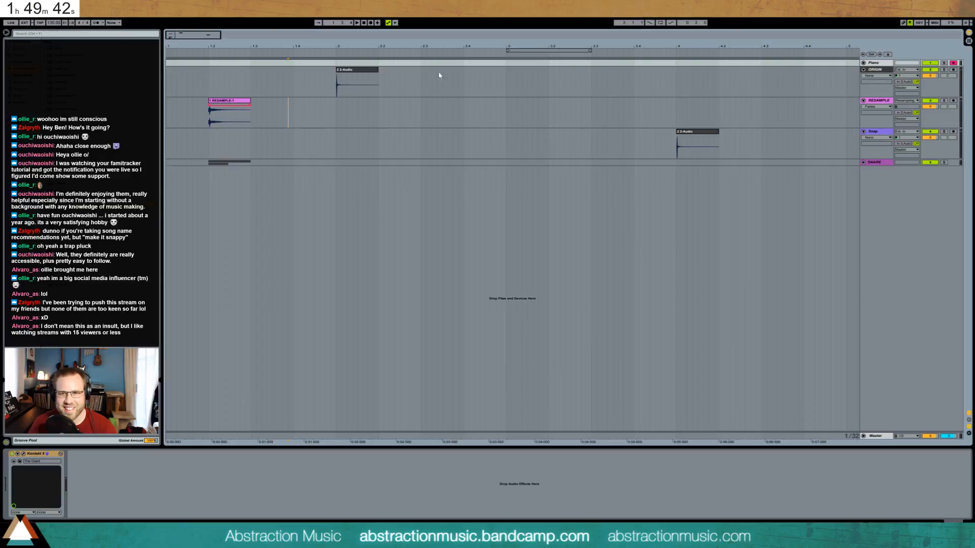
left_click(337, 78)
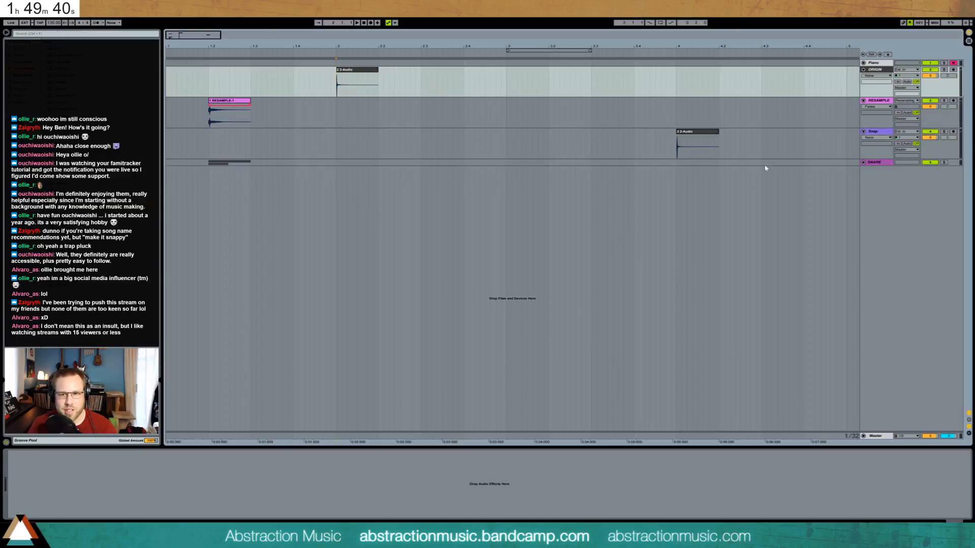
left_click(697, 147)
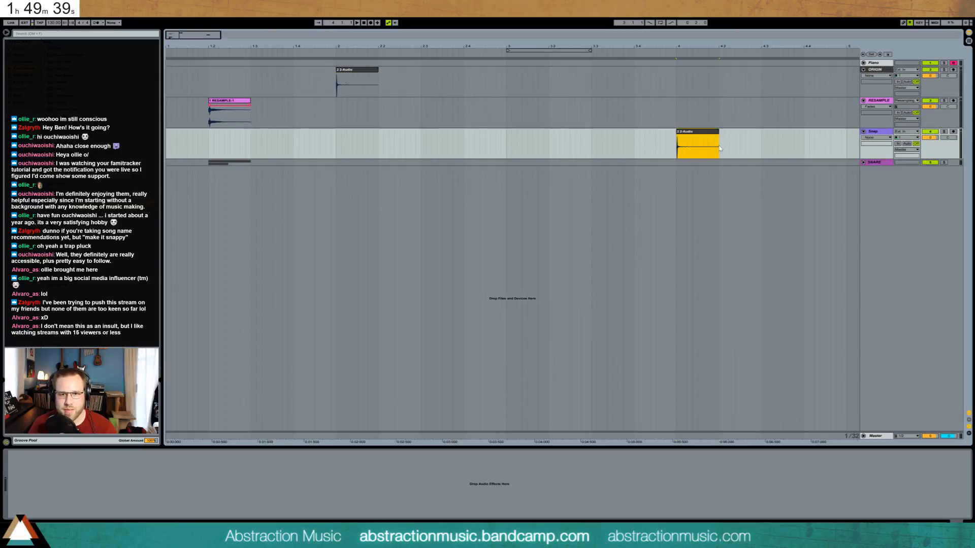
left_click(872, 132)
left_click(691, 134)
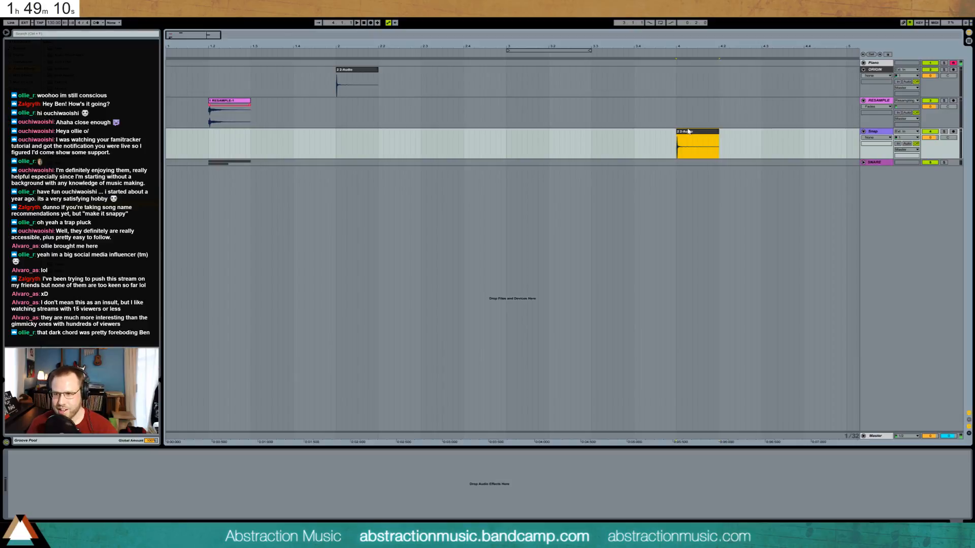
Move the RESAMPLE clip on its own to the start of bar 3.
left_click(207, 148)
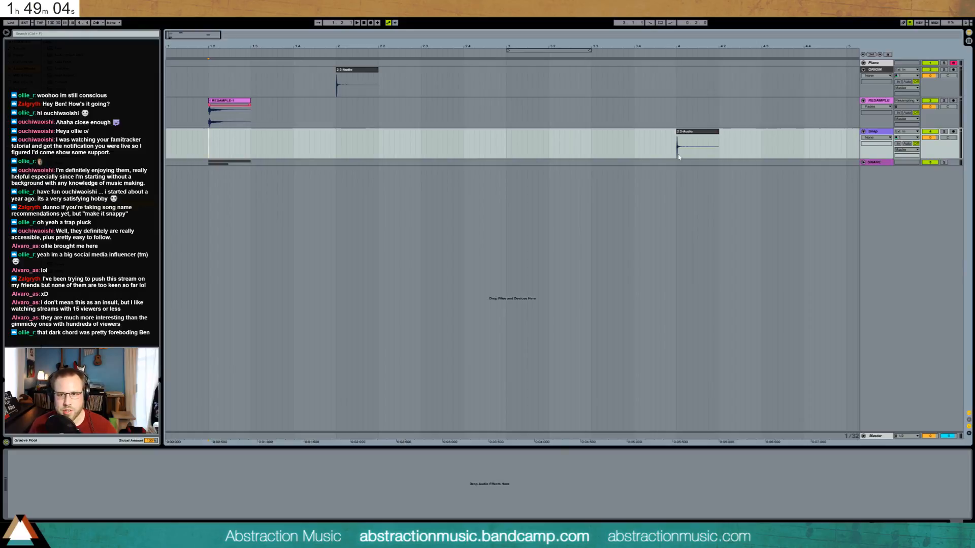
left_click(879, 108)
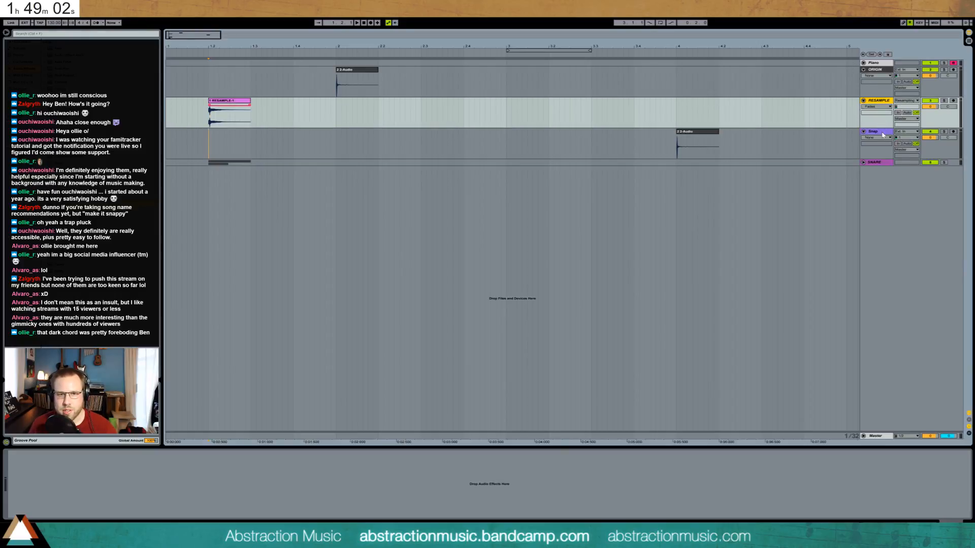
left_click_drag(229, 113, 522, 104)
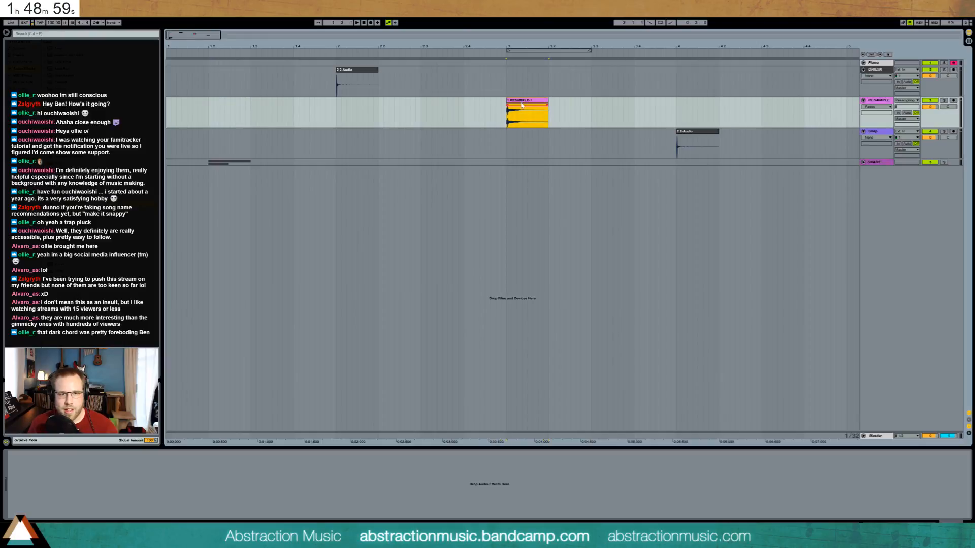
Add a Reverb to the Snap track and raise its decay time slightly, auditioning the snap clip.
left_click(686, 133)
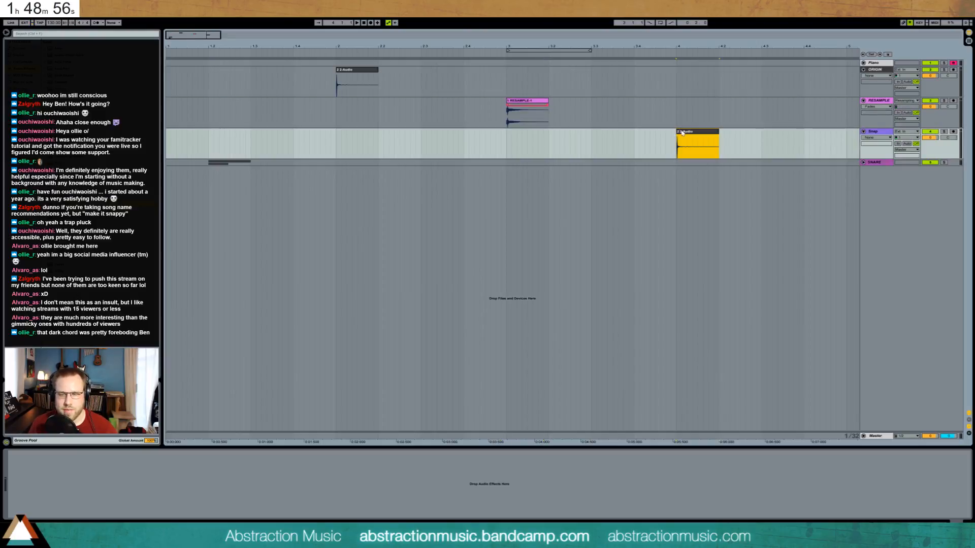
left_click(677, 147)
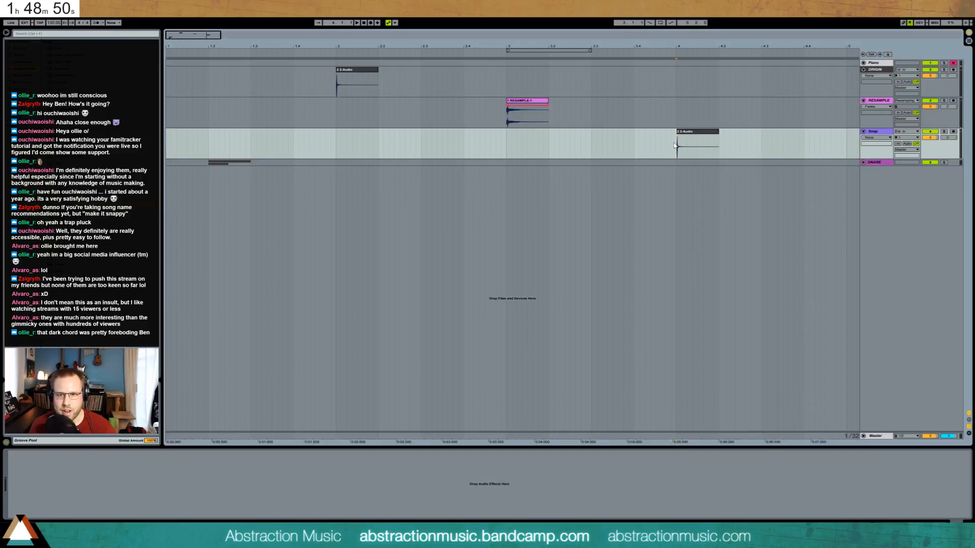
key("space")
left_click(683, 137)
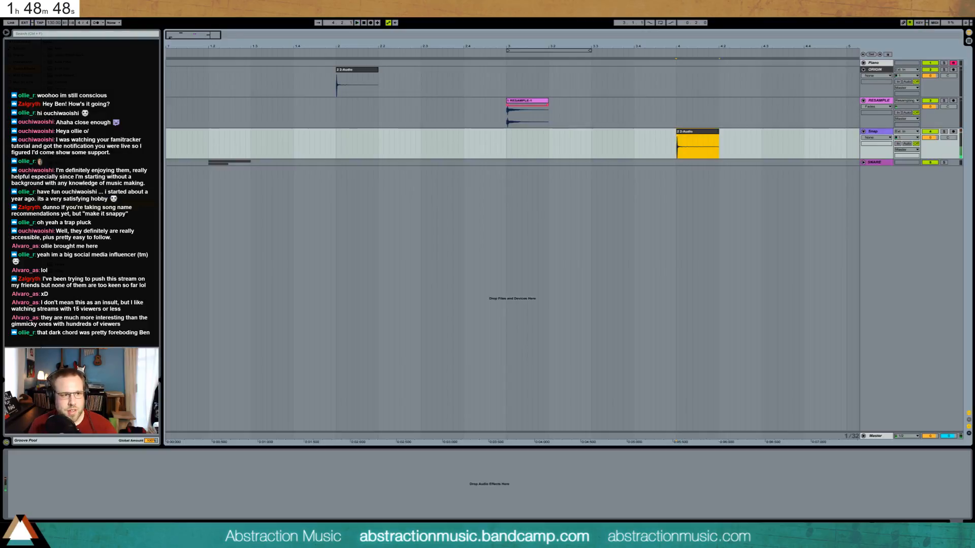
left_click_drag(60, 237, 200, 493)
left_click_drag(102, 508, 101, 504)
key("space")
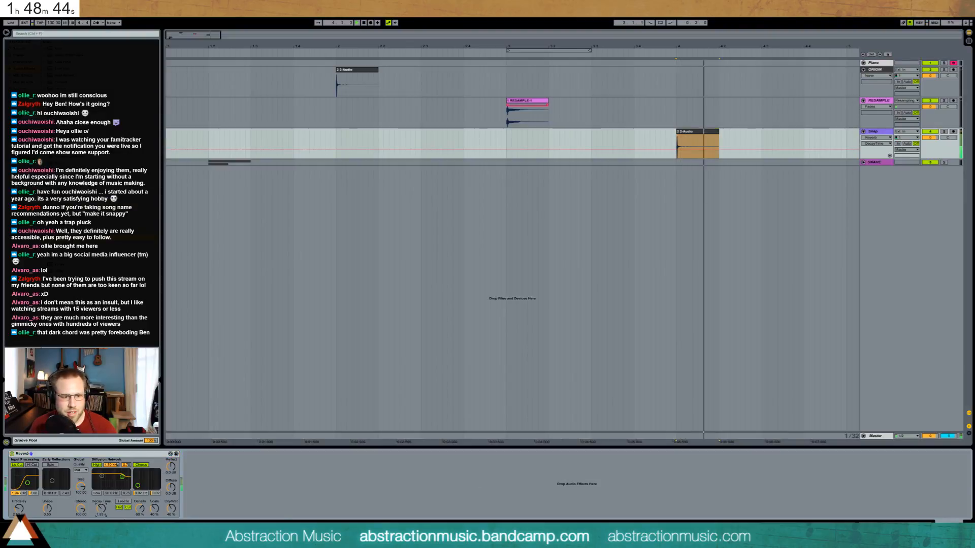
Replace the Reverb on the Snap track with a ValhallaRoom reverb and move its window to mid-arrangement.
key("space")
key("space")
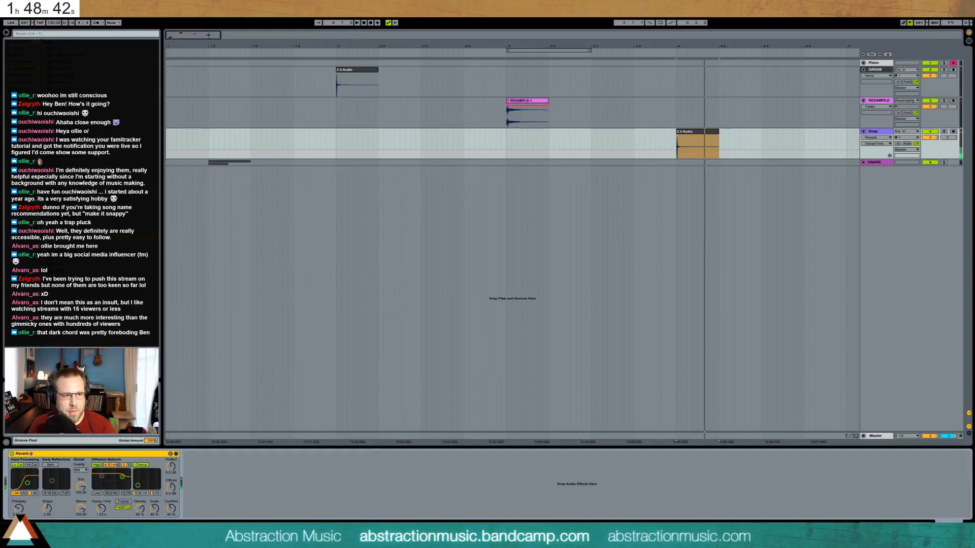
key("Delete")
left_click(24, 135)
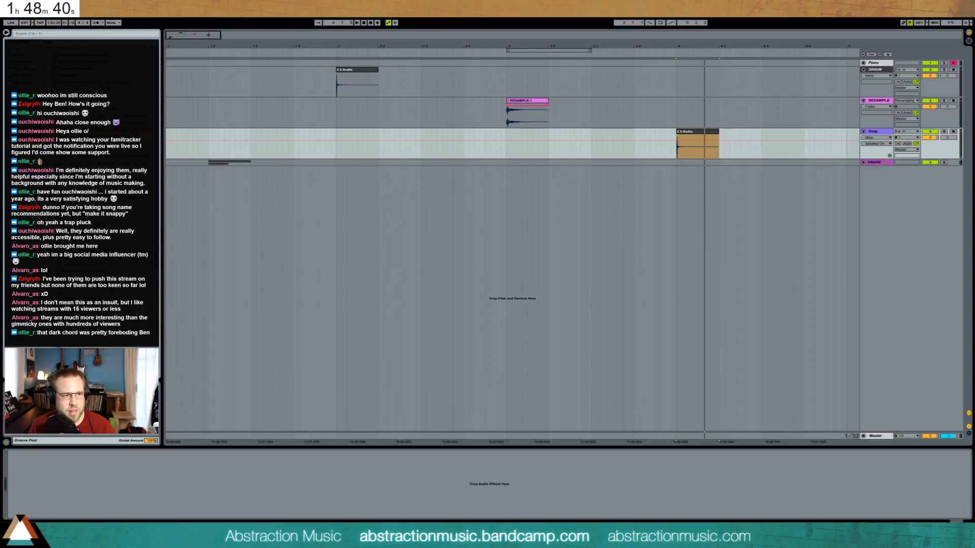
left_click(76, 102)
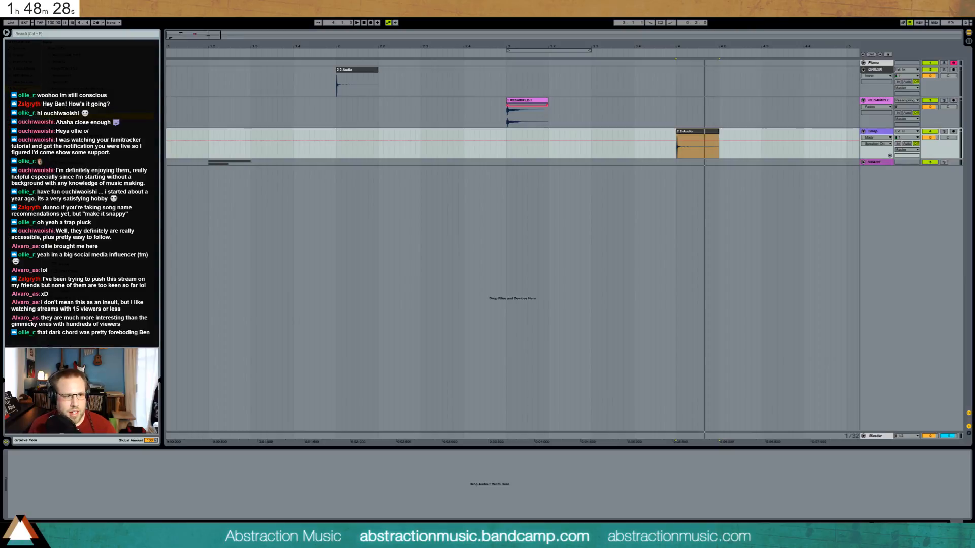
left_click_drag(102, 122, 239, 494)
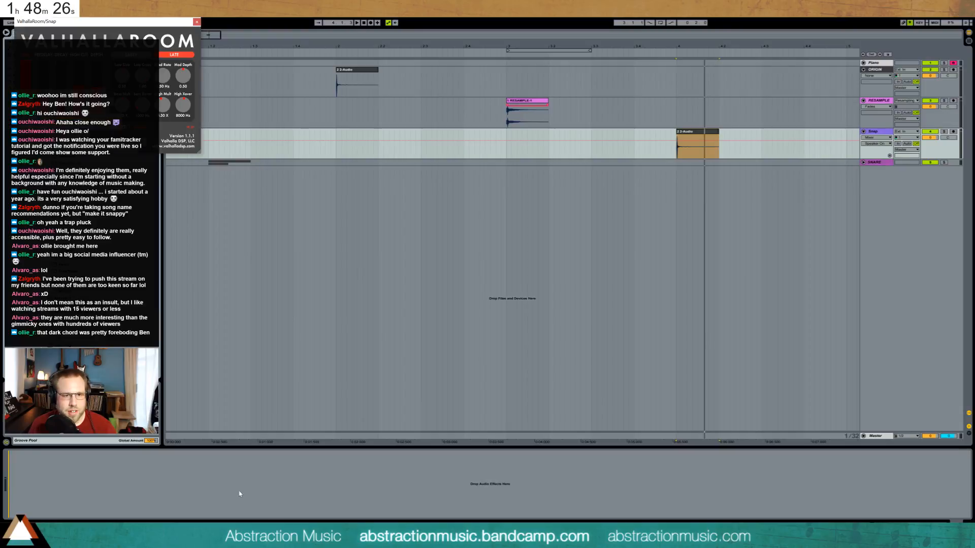
left_click_drag(131, 26, 501, 264)
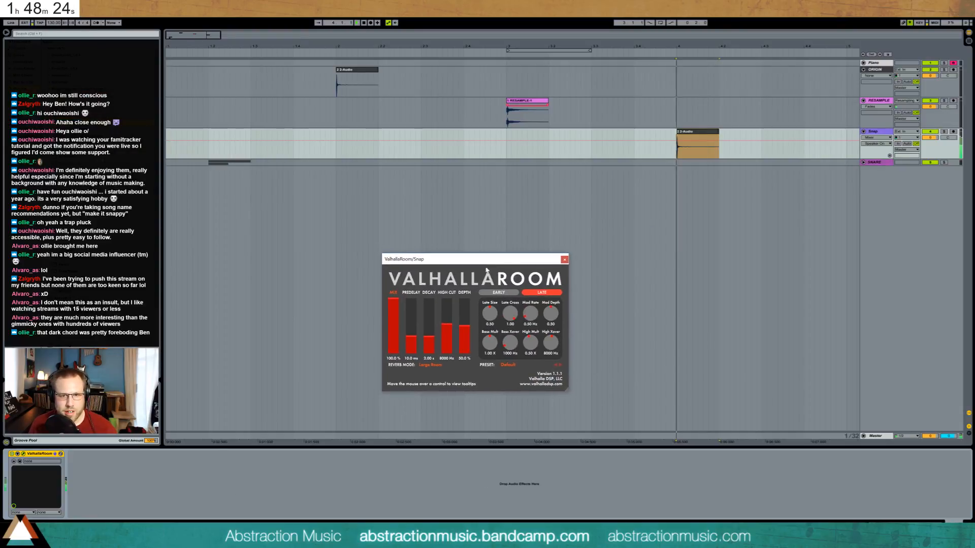
Lower ValhallaRoom's mix to about a third and its predelay to 1.6 ms, and raise the decay while auditioning the snap.
left_click_drag(393, 311, 416, 347)
key("space")
key("space")
key("space")
key("space")
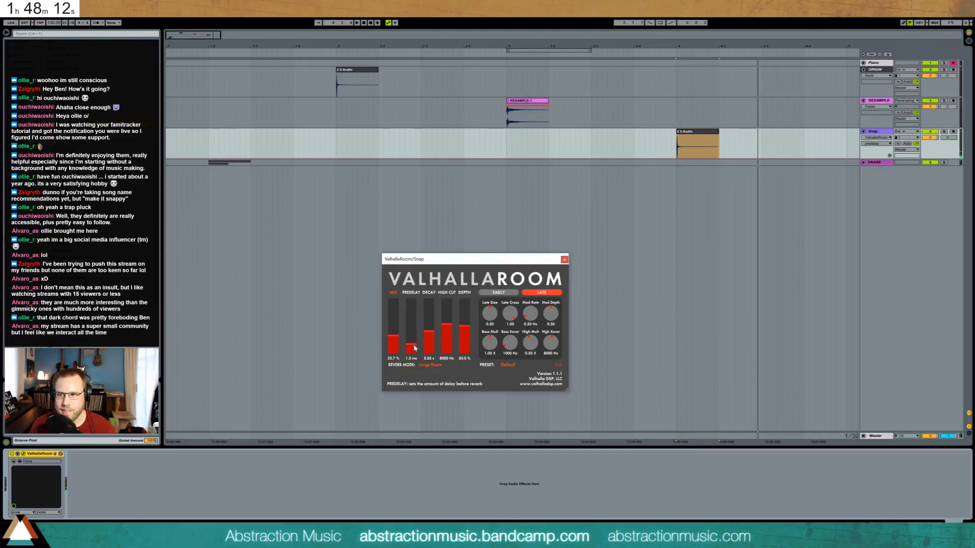
left_click_drag(415, 347, 414, 348)
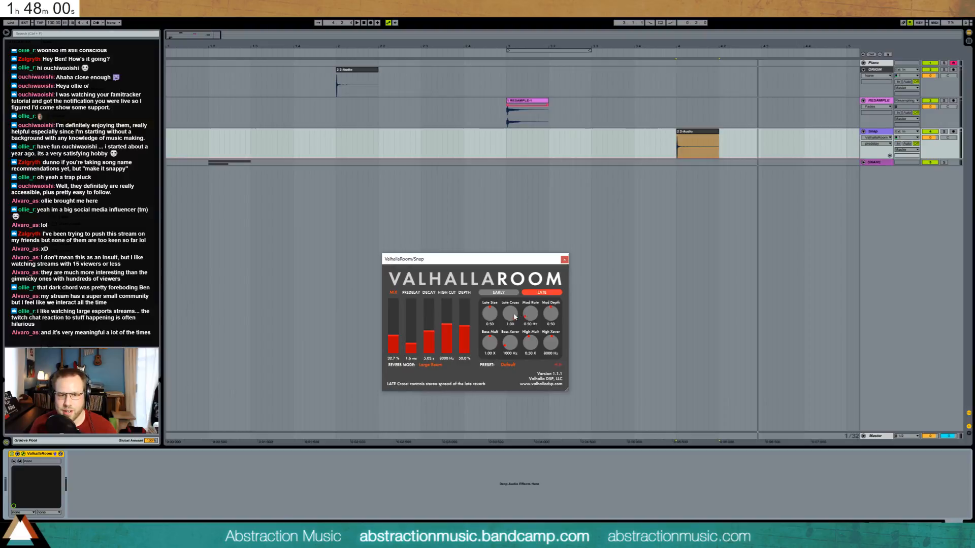
Set the late reverb's Mod Rate to 0.72 Hz and raise its High Mult slightly, auditioning the snap.
left_click_drag(530, 318, 531, 317)
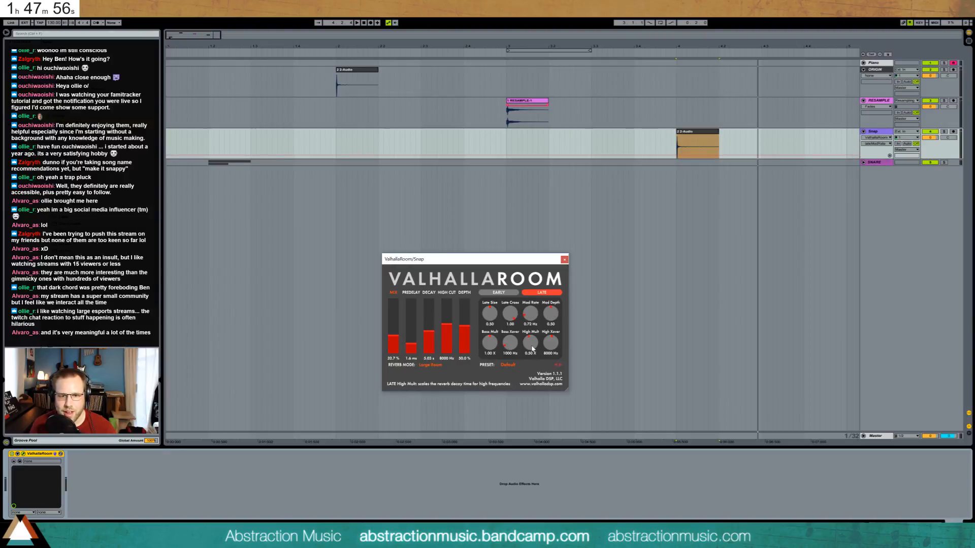
left_click_drag(532, 349, 534, 340)
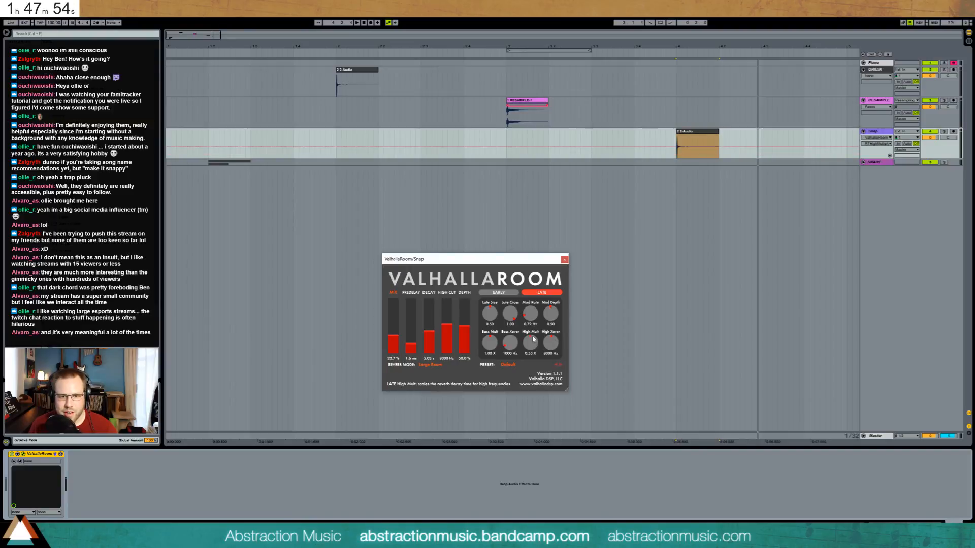
key("space")
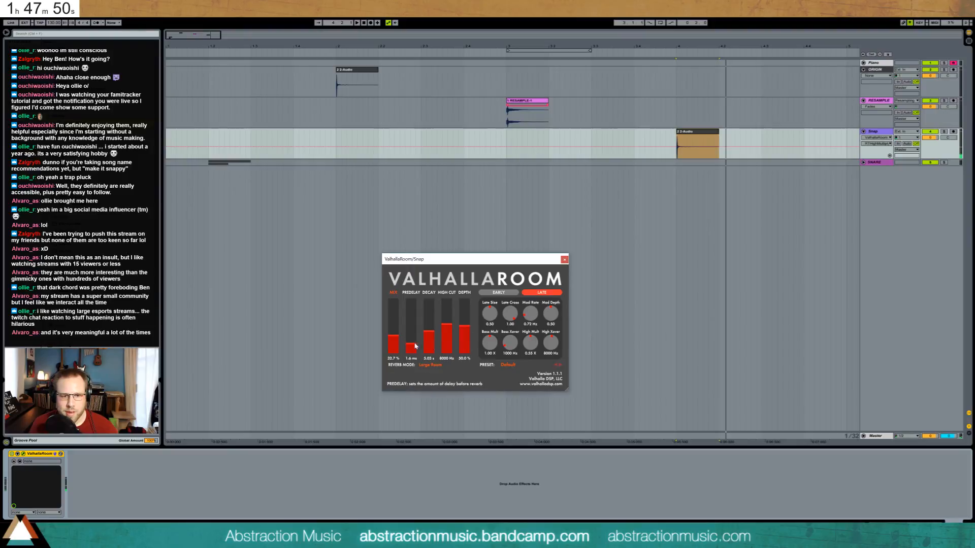
Reduce the ValhallaRoom mix to 24.4 % and audition the snap clip.
left_click_drag(399, 339, 395, 343)
key("space")
key("space")
key("space")
key("space")
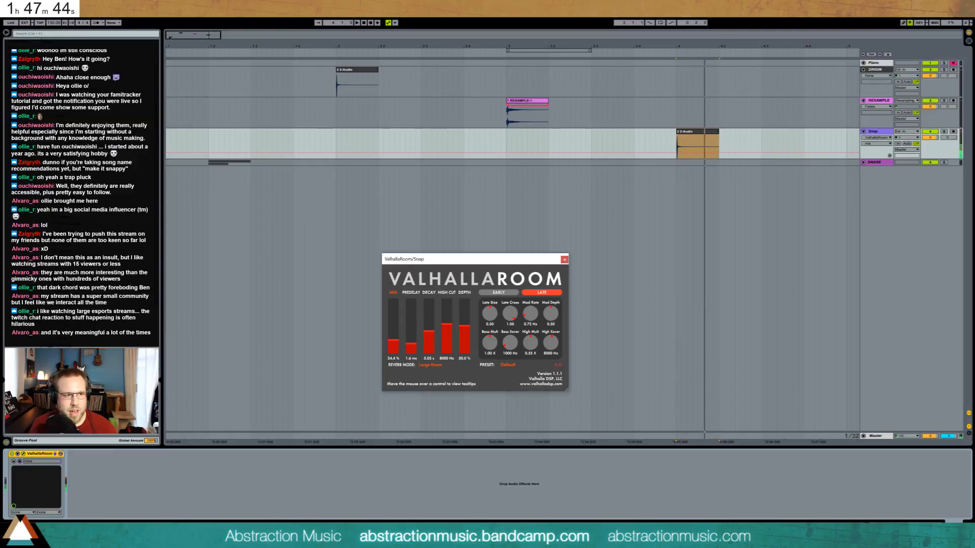
Add an EQ Eight with a low-cut curve before ValhallaRoom on the Snap track and close the reverb's window.
left_click(28, 81)
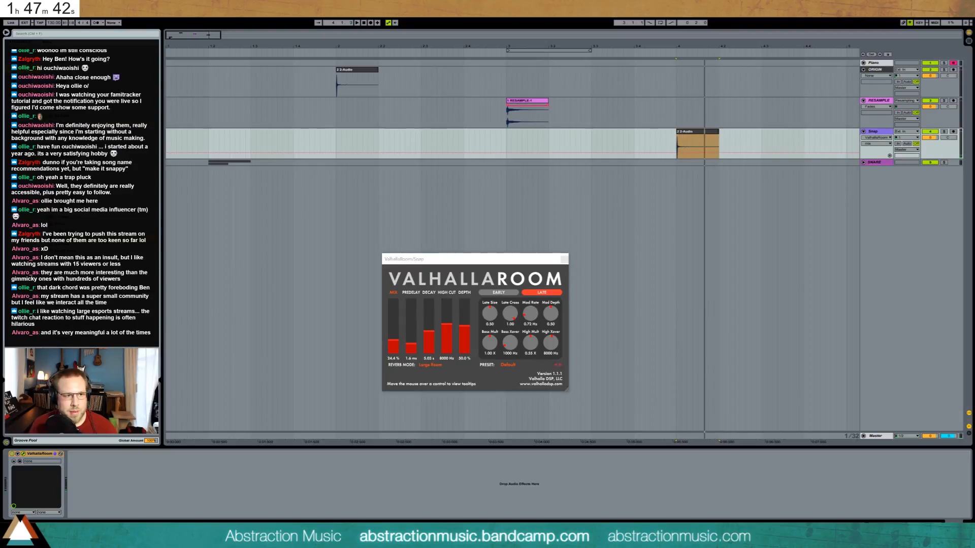
left_click_drag(59, 116, 72, 494)
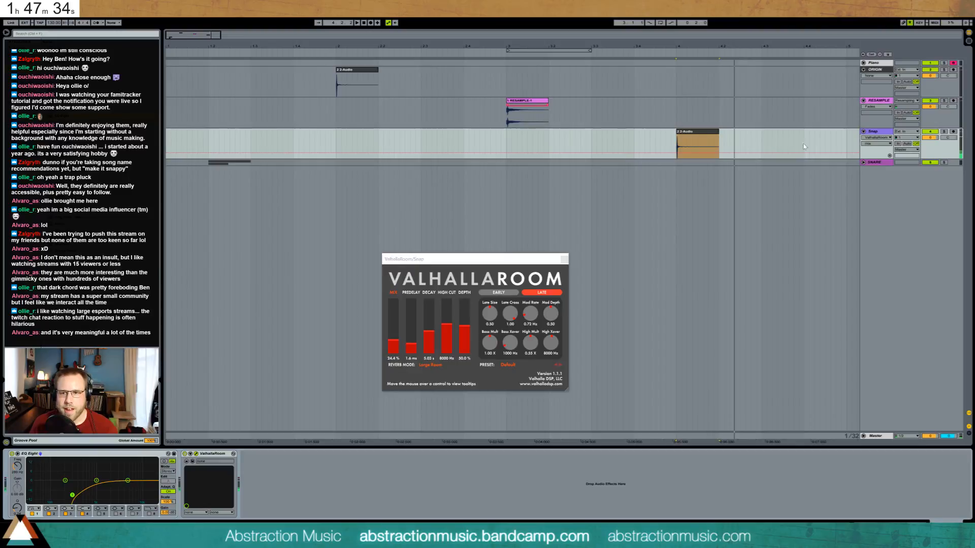
left_click(564, 259)
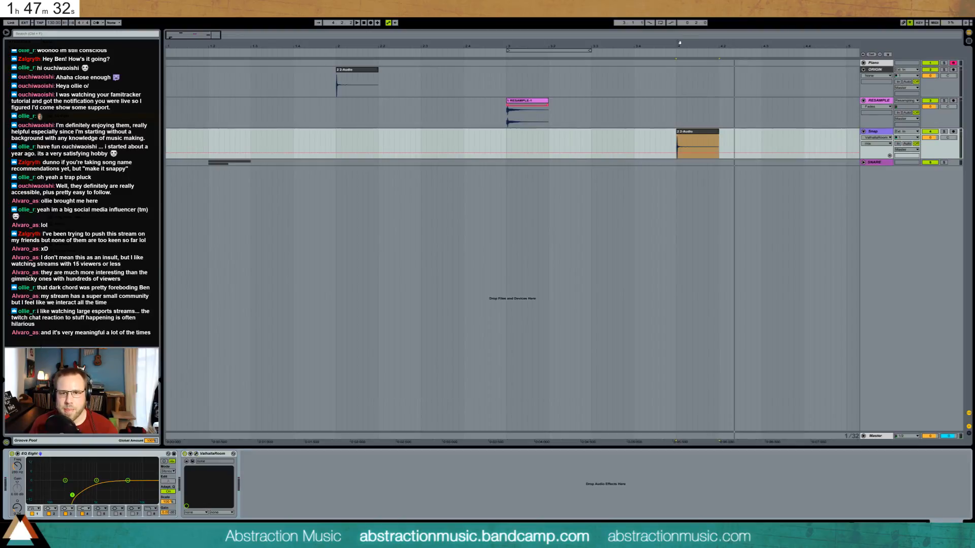
left_click(679, 81)
left_click(954, 70)
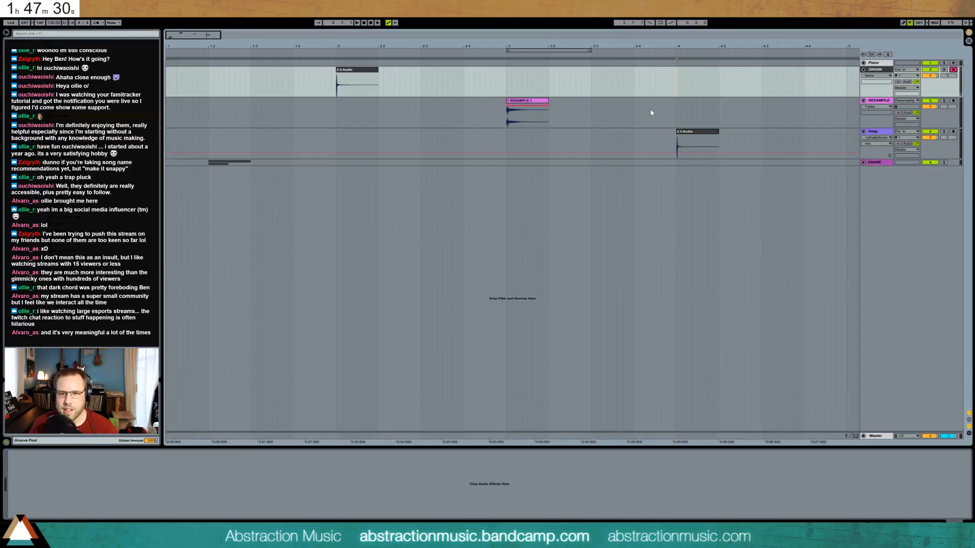
key("F9")
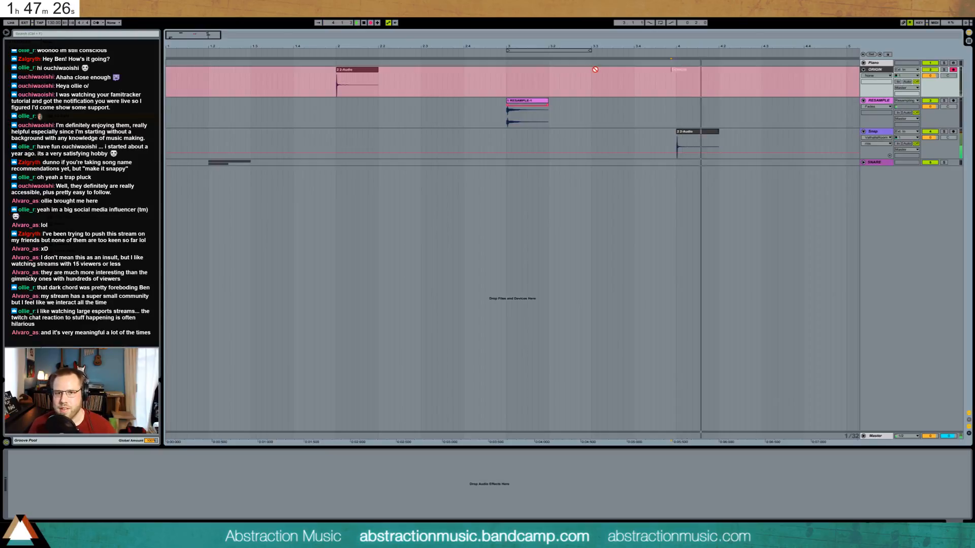
key("space")
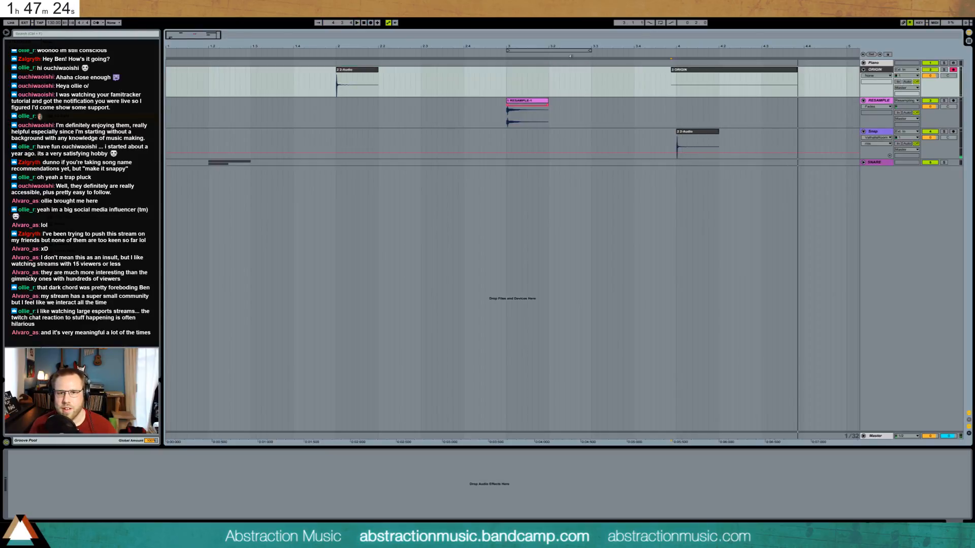
left_click_drag(211, 35, 239, 42)
left_click(450, 80)
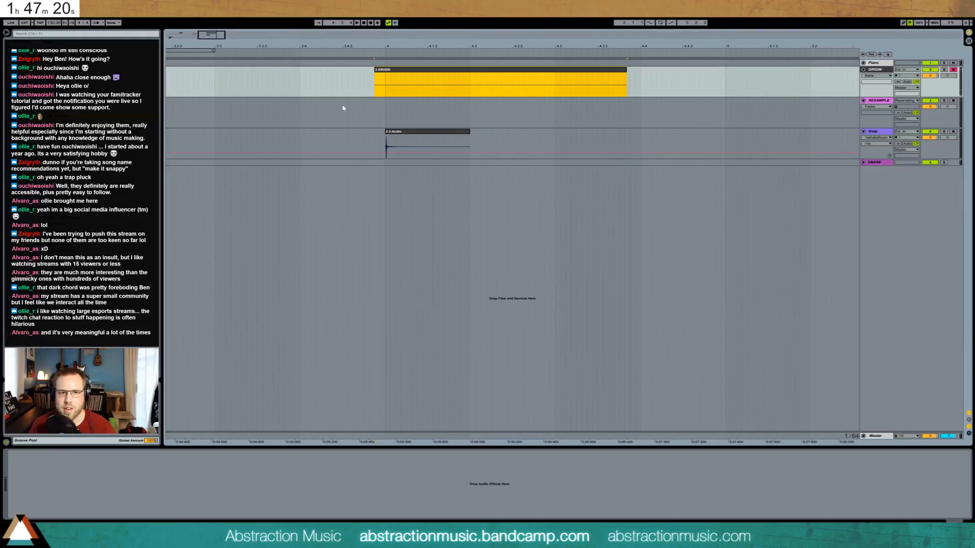
key("Delete")
Record the processed snap onto the armed RESAMPLE track and trim the recording to start at bar 4.
left_click(373, 111)
left_click(953, 101)
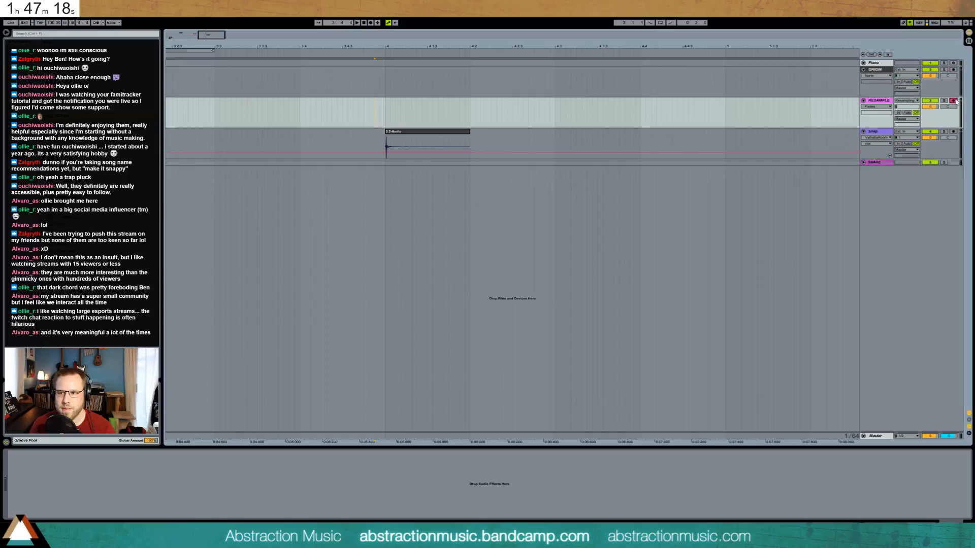
key("F9")
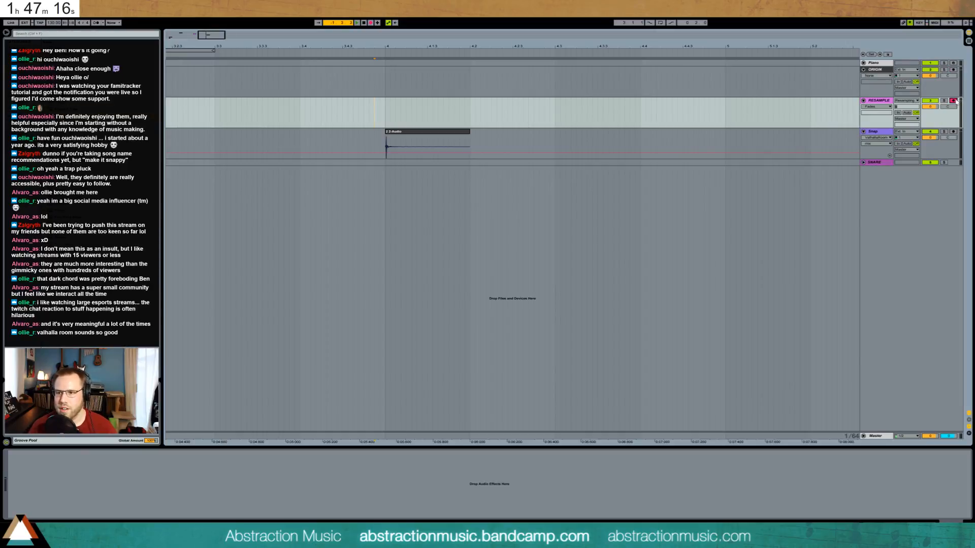
left_click(363, 23)
left_click_drag(377, 99, 387, 100)
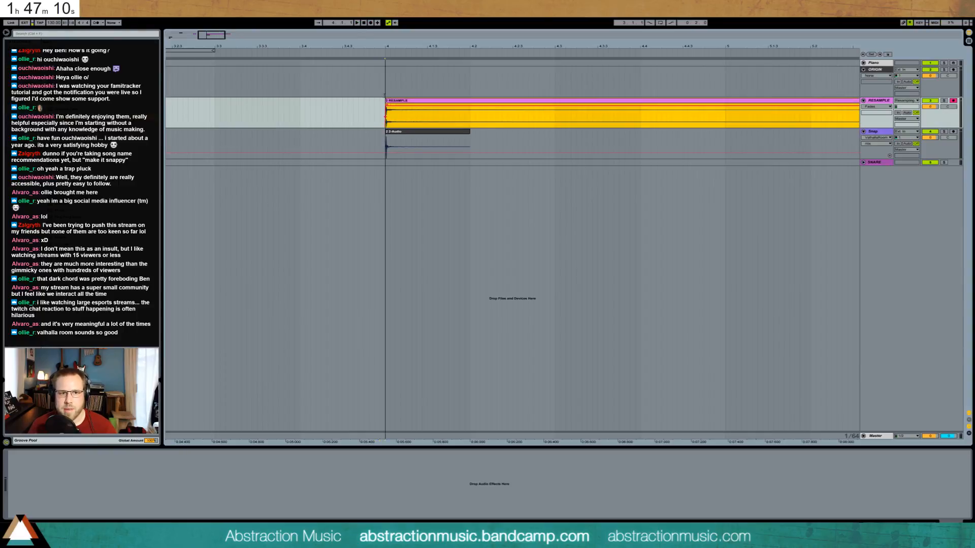
Rename the newly recorded clip at bar 4 as Snap and delete it from the RESAMPLE track.
left_click(374, 106)
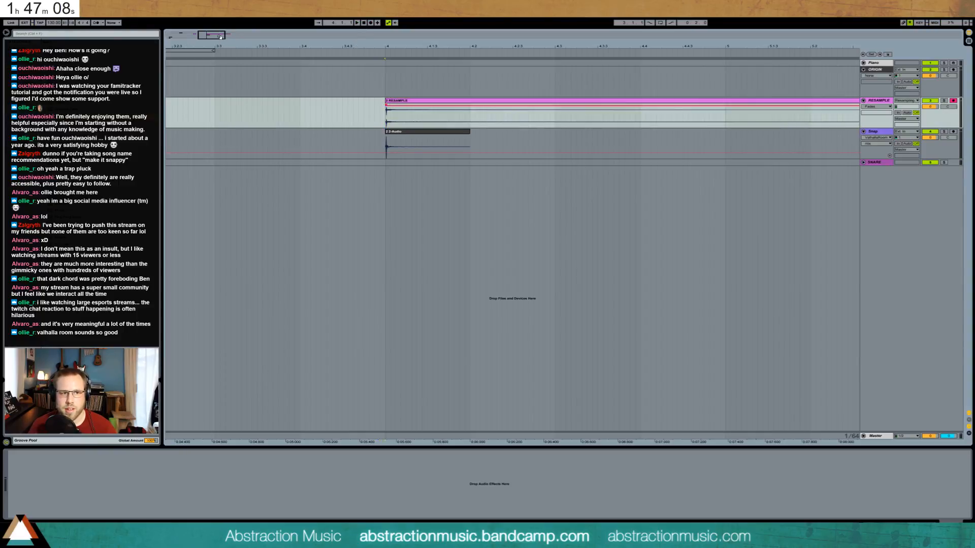
left_click_drag(220, 36, 230, 33)
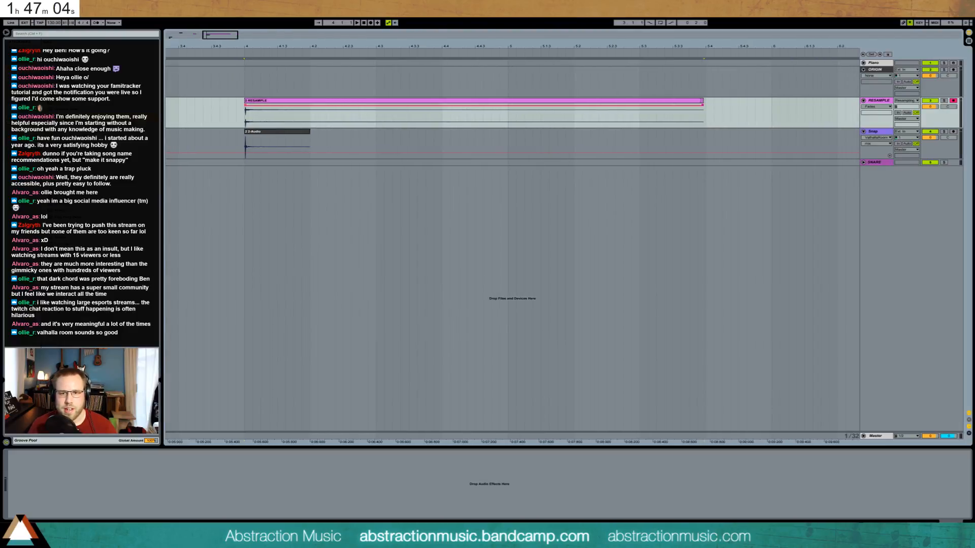
left_click(701, 102)
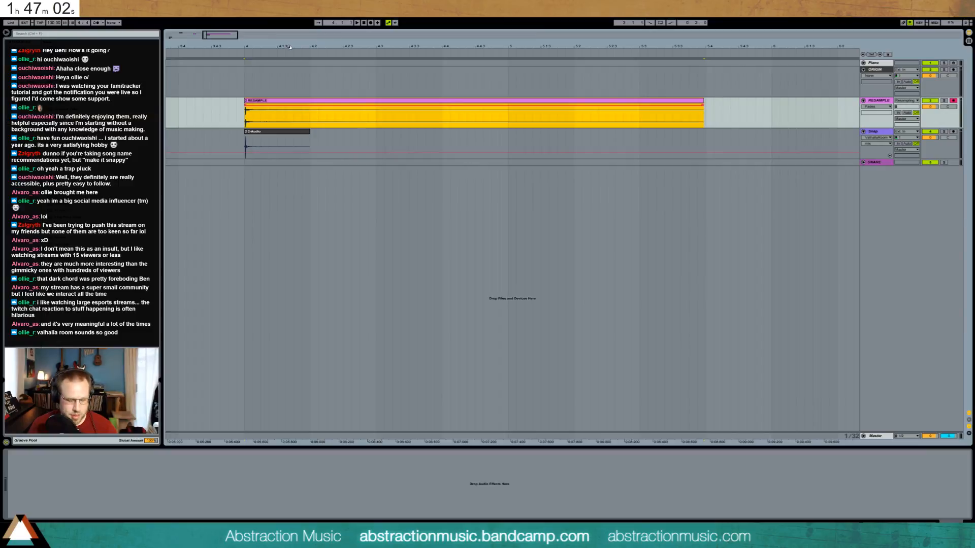
key("ctrl+r")
type("Snap")
key("Return")
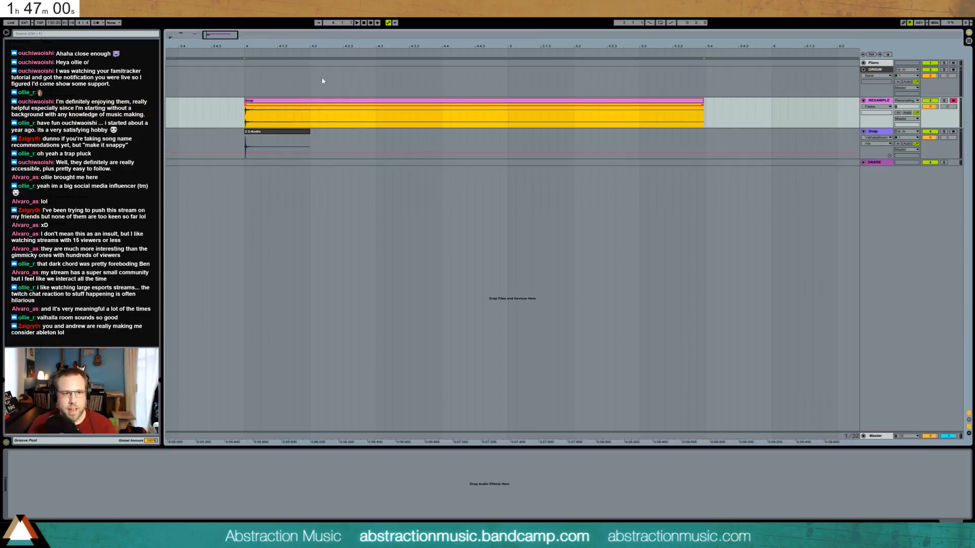
key("Delete")
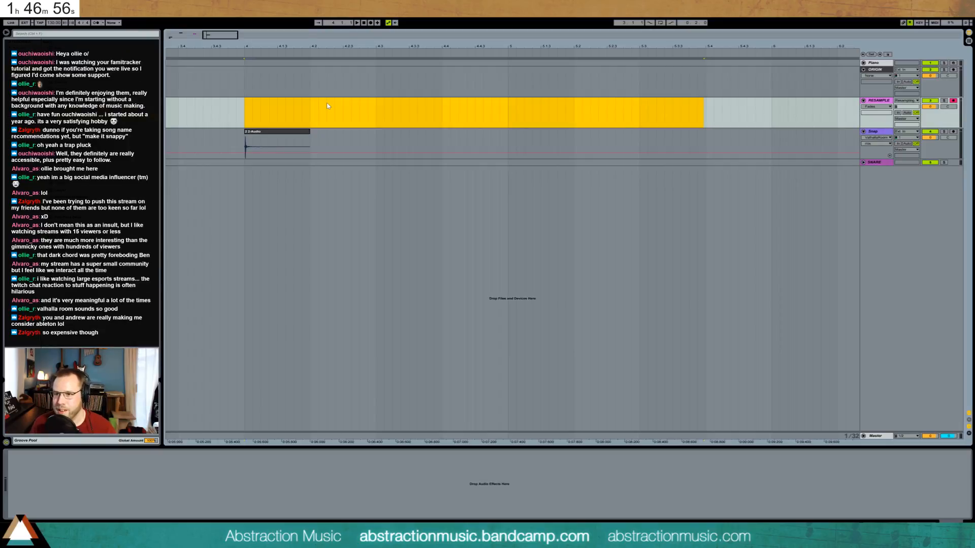
Rename the audio clip on the Snap track as SNAP.
left_click_drag(436, 46, 420, 17)
left_click(383, 136)
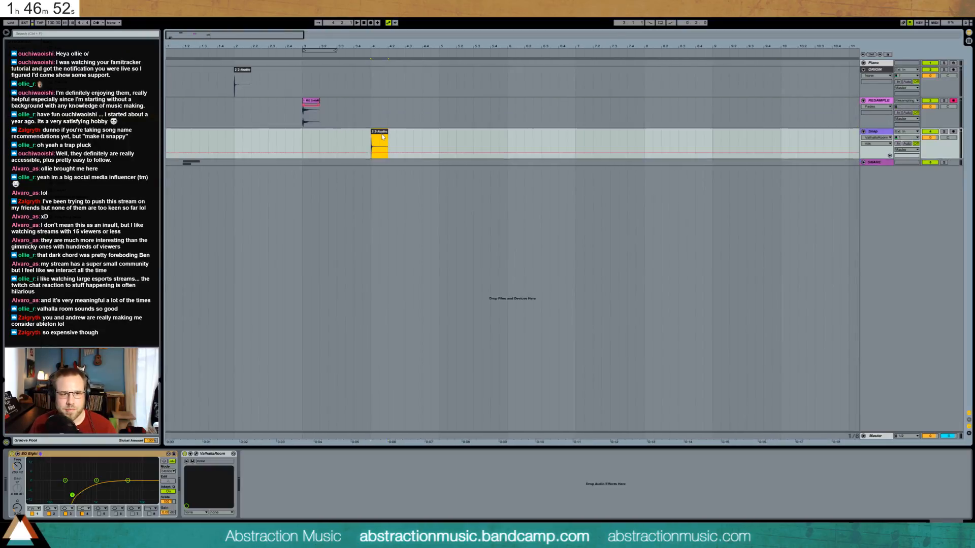
key("ctrl+r")
key("Return")
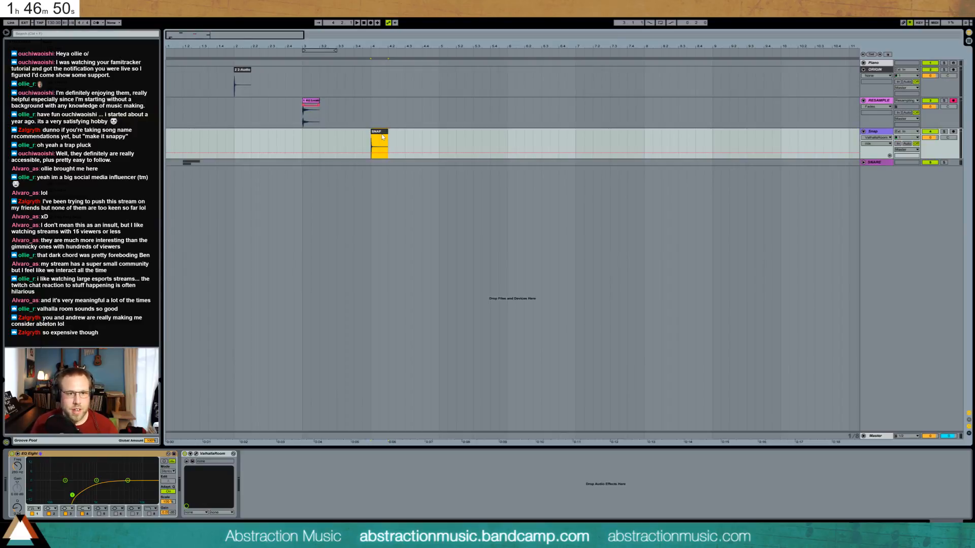
Move the SNAP clip to beat 3.3 on the RESAMPLE track and rename the clip at bar 3 as SNARE.
left_click_drag(383, 137, 350, 103)
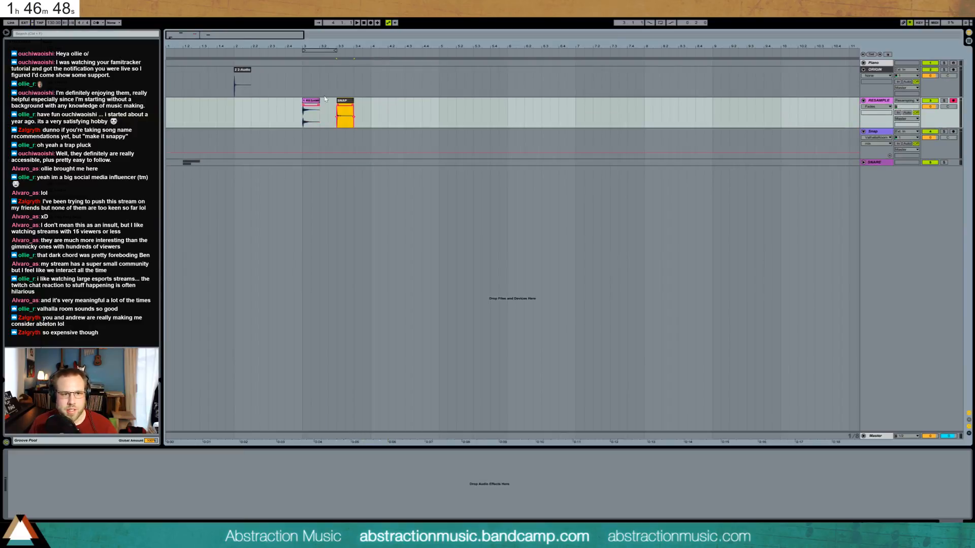
key("ctrl+r")
type("SN")
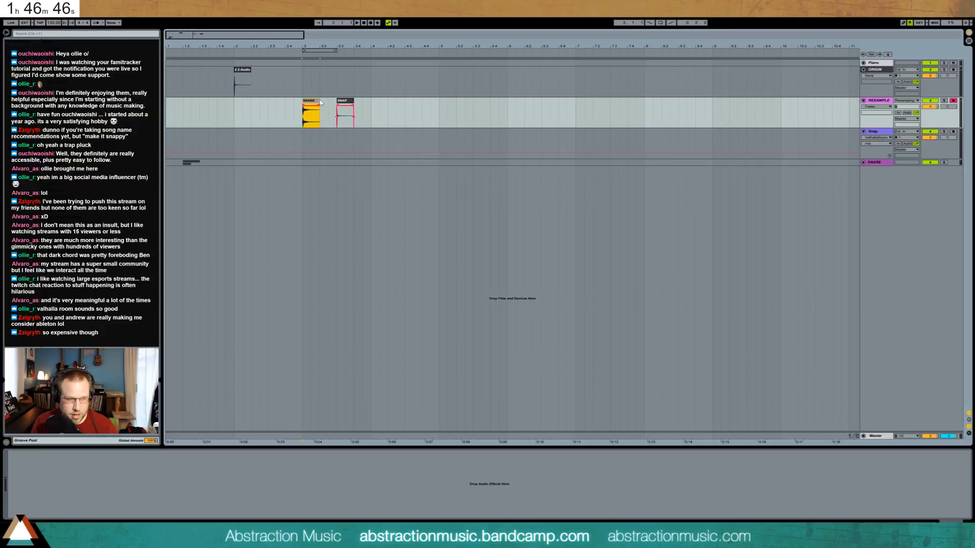
Insert a new audio track after the Snap track and delete the Snap track.
left_click(882, 163)
left_click(885, 135)
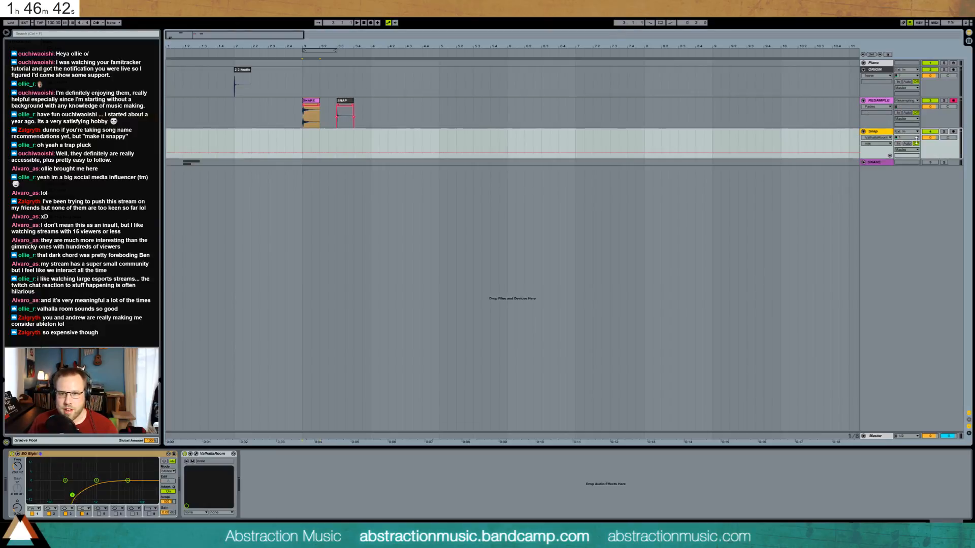
key("ctrl+t")
left_click(877, 134)
key("Delete")
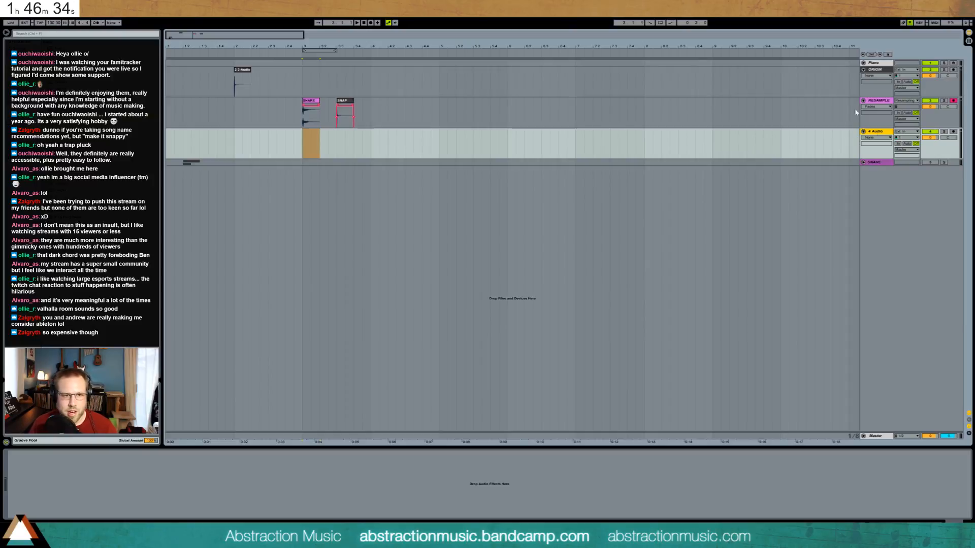
Copy the audio clip at bar 2 on the ORIGIN track to bar 4 on the 4 Audio track.
left_click(246, 75)
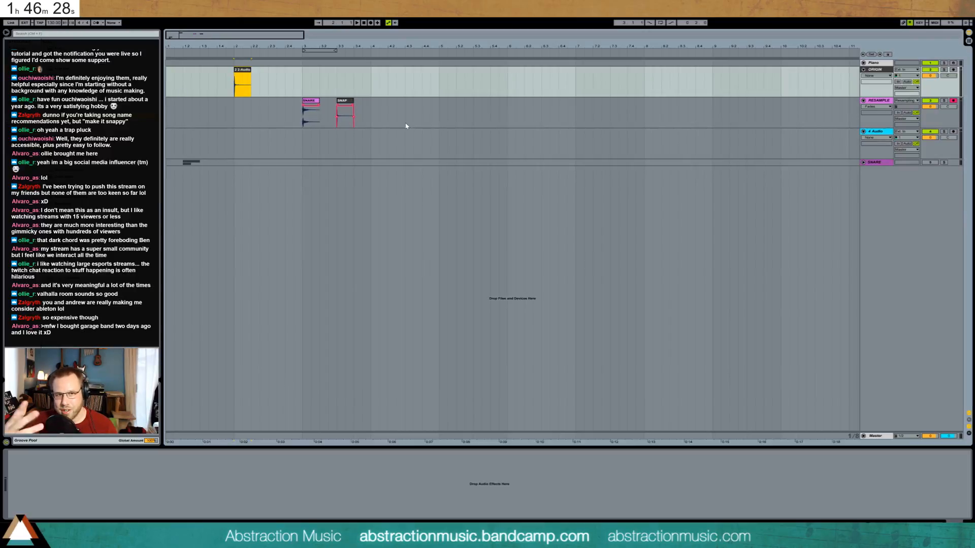
left_click(310, 101)
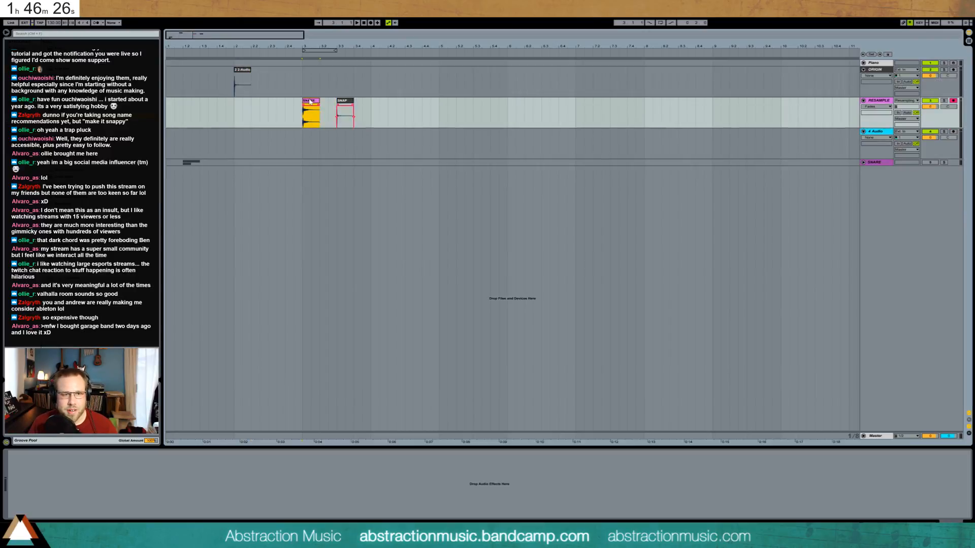
left_click(243, 71)
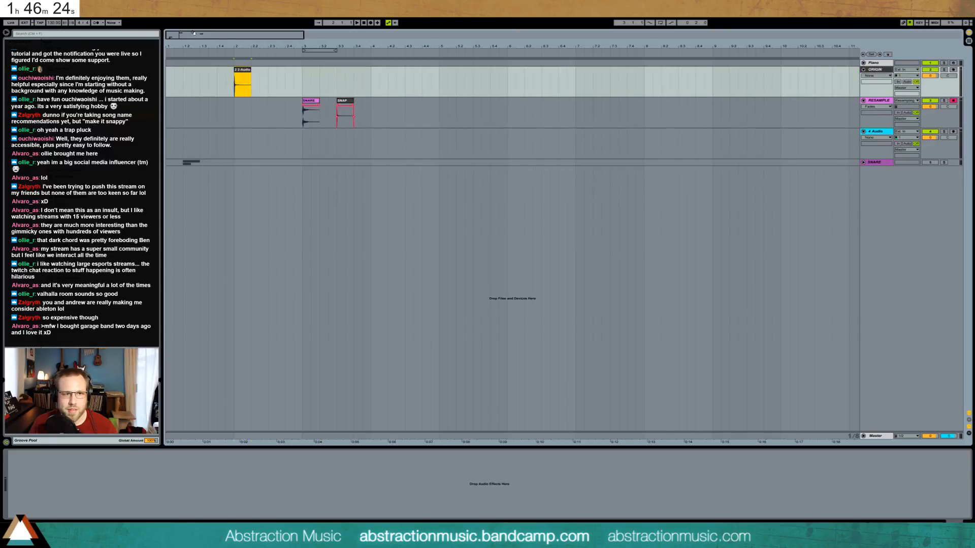
left_click(376, 145)
key("ctrl+v")
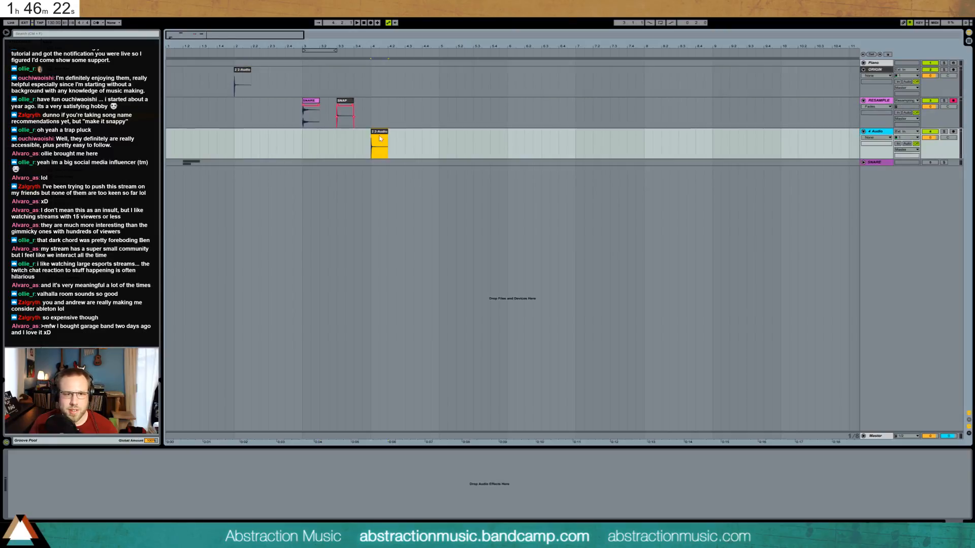
Change the transposition of the copied clip at bar 4 and play it back to audition the new pitch.
double_click(379, 132)
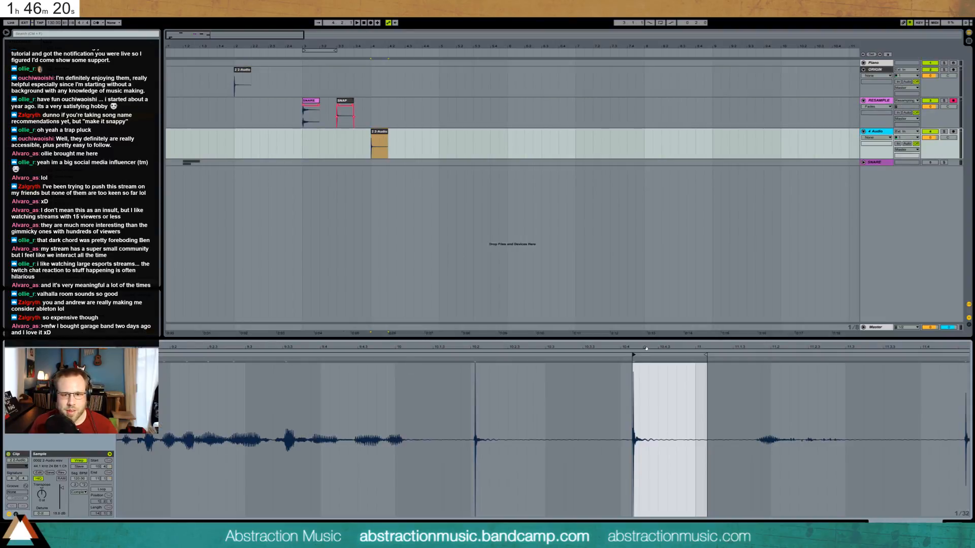
left_click_drag(645, 349, 419, 414)
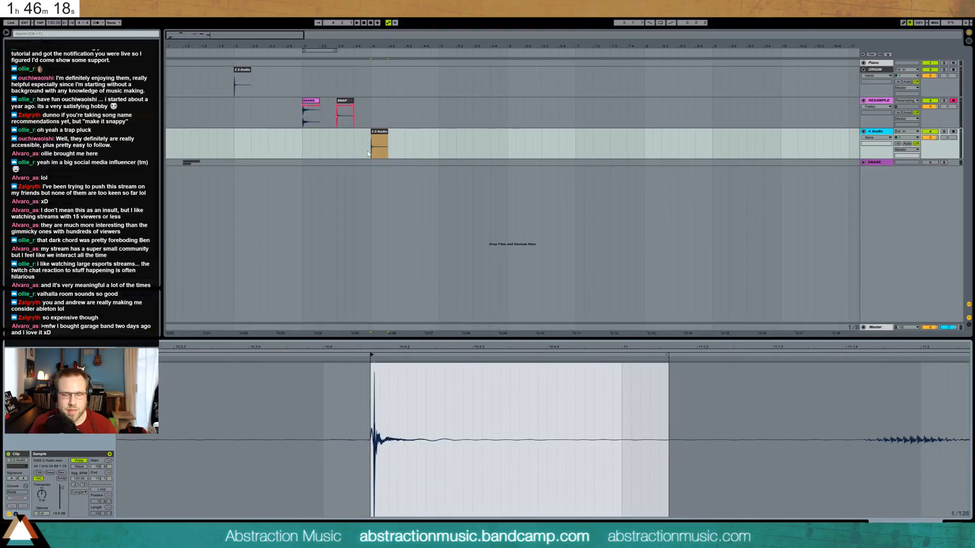
left_click_drag(209, 36, 371, 139)
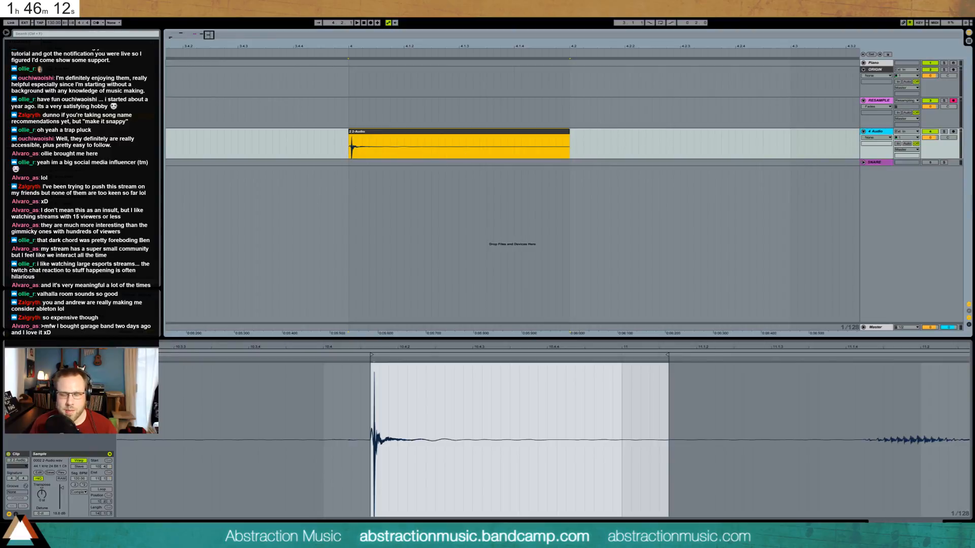
left_click(554, 170)
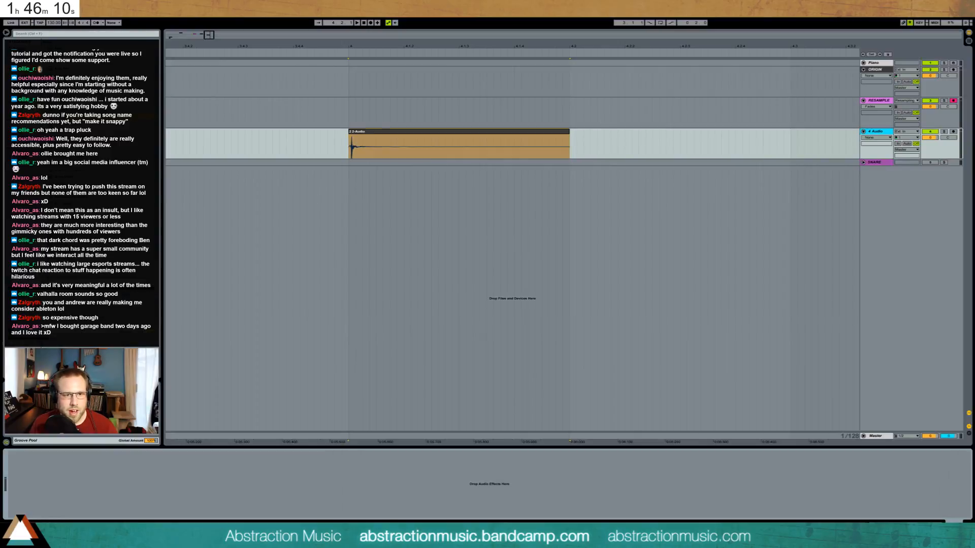
left_click(493, 132)
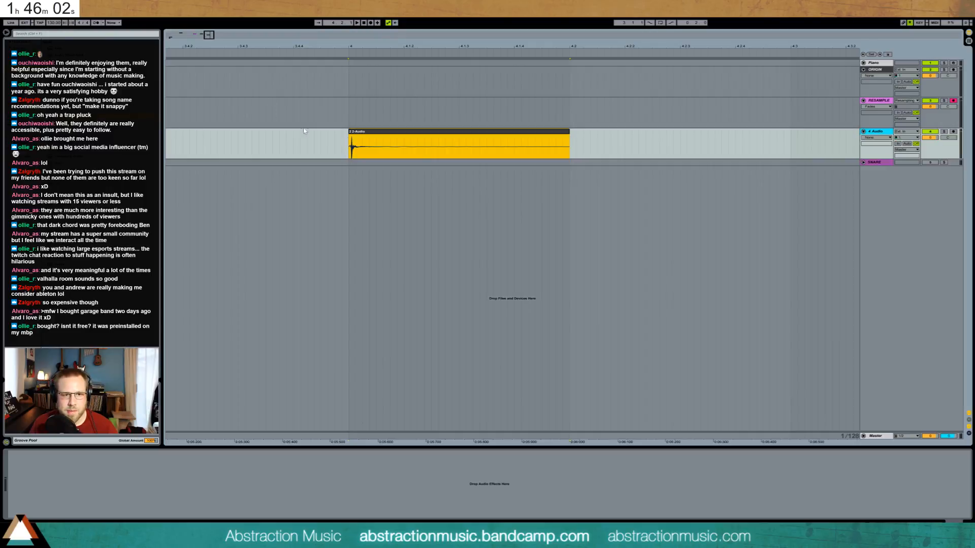
double_click(350, 132)
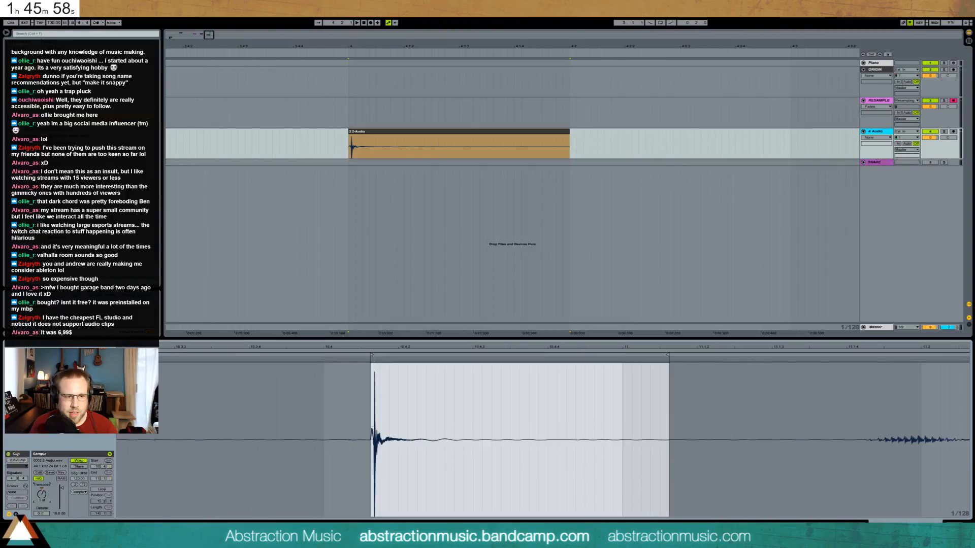
left_click_drag(41, 492, 41, 480)
key("space")
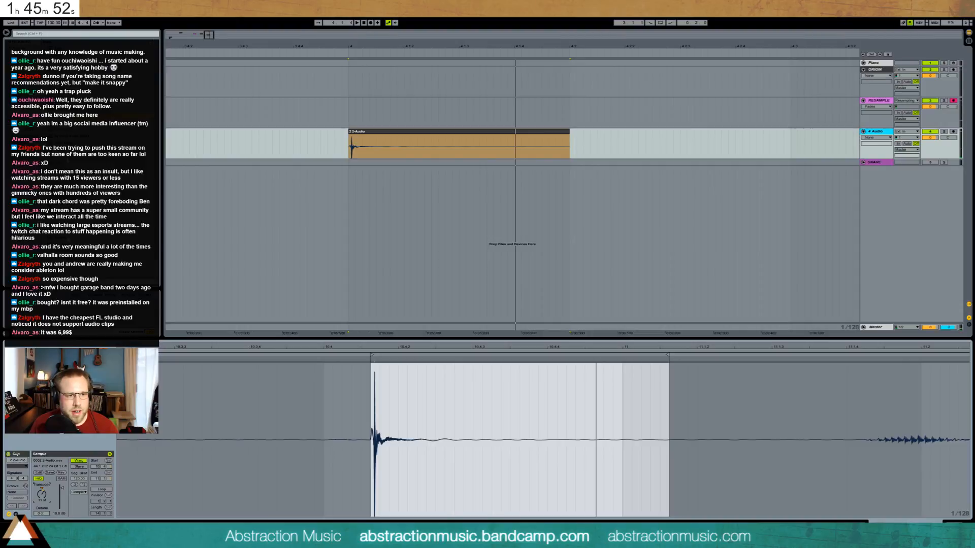
key("shift+Tab")
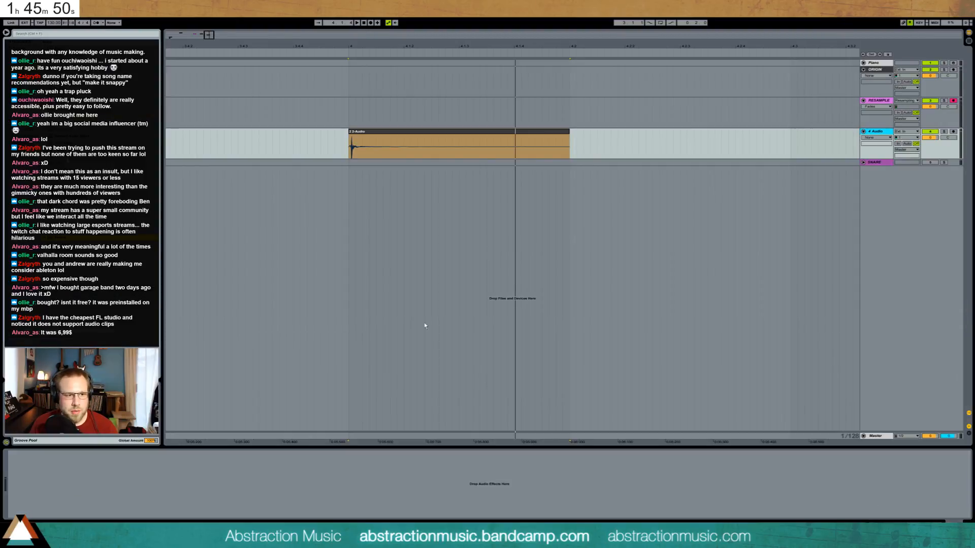
left_click(369, 133)
double_click(399, 146)
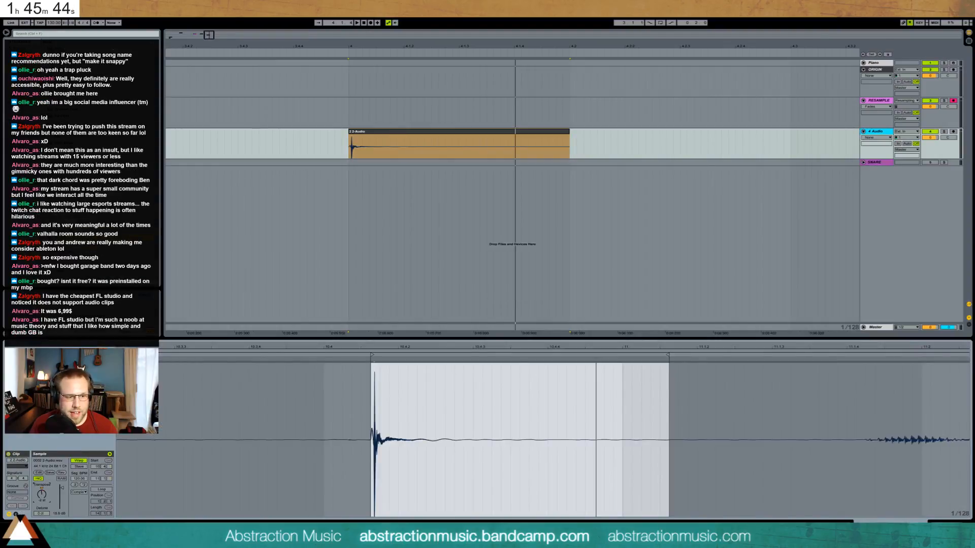
key("space")
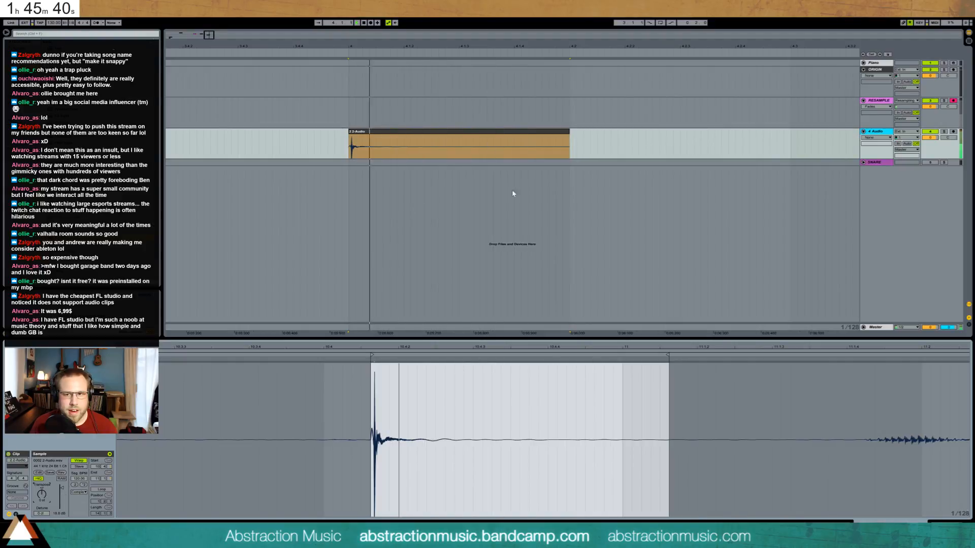
Freeze and flatten the 4 Audio track to render its transposed clip.
left_click(664, 133)
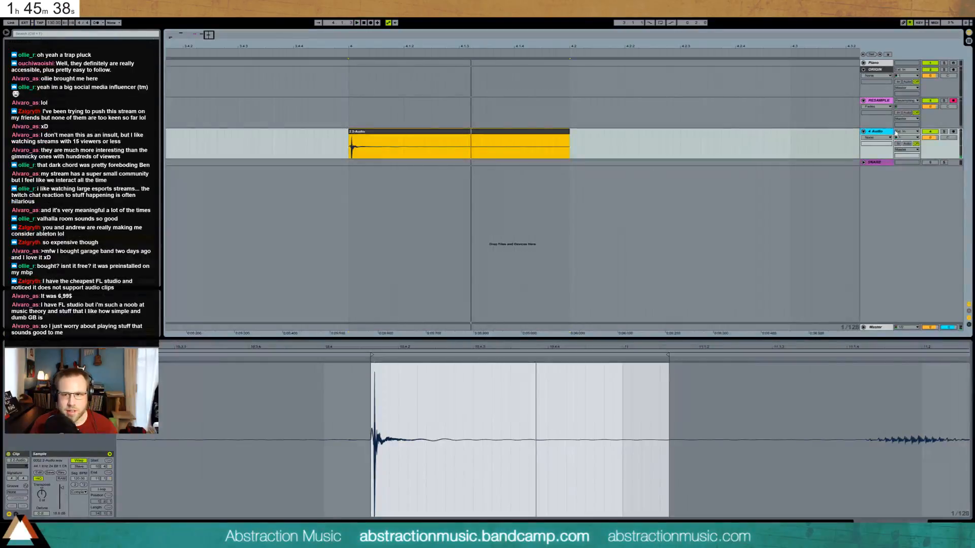
right_click(879, 132)
left_click(897, 182)
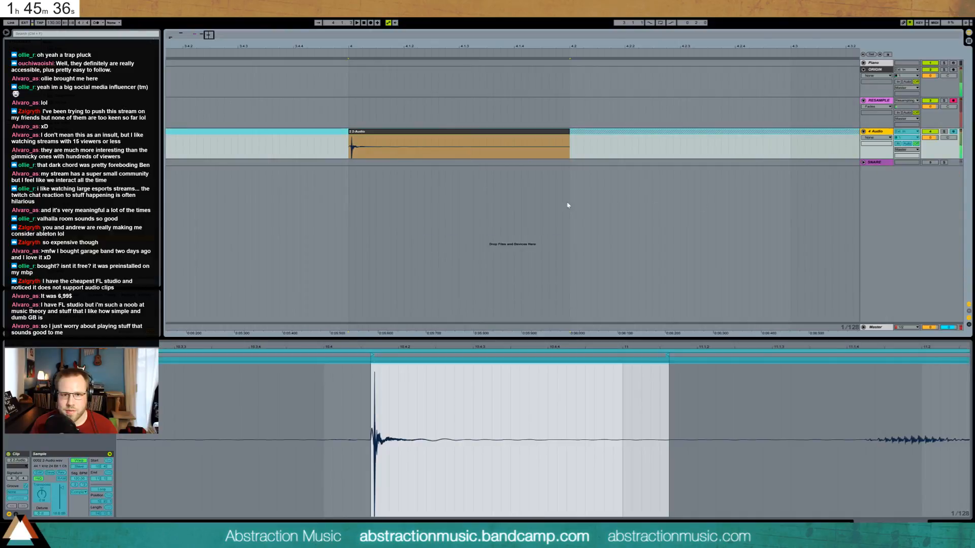
right_click(879, 130)
left_click(902, 189)
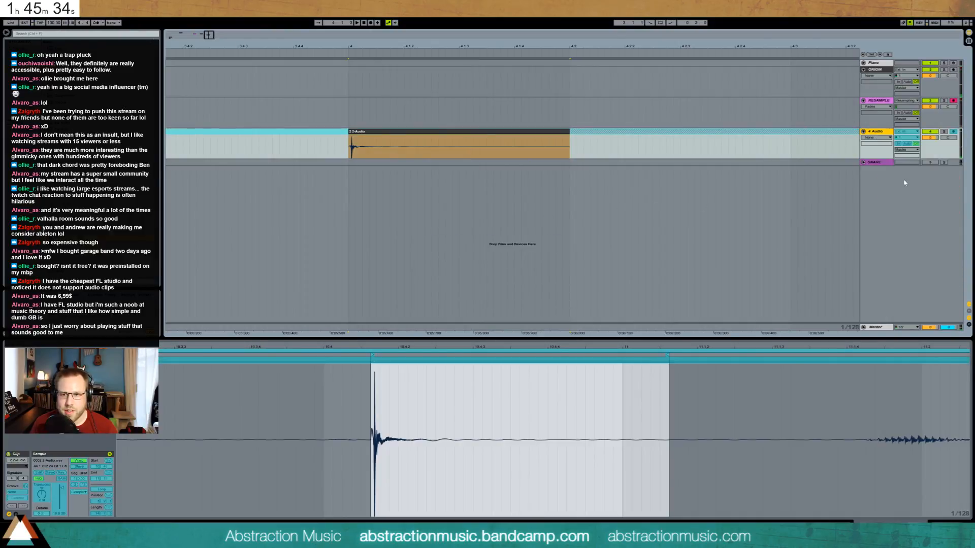
Extend the rendered clip on 4 Audio to just past beat 4.3 and remove the leftover freeze tail.
left_click(501, 137)
left_click(618, 133)
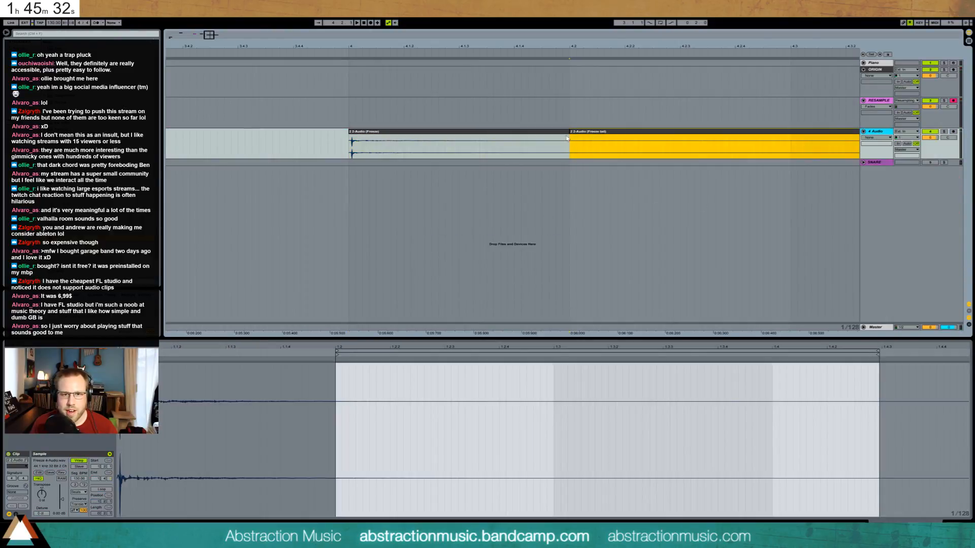
left_click_drag(568, 133, 831, 132)
left_click(846, 132)
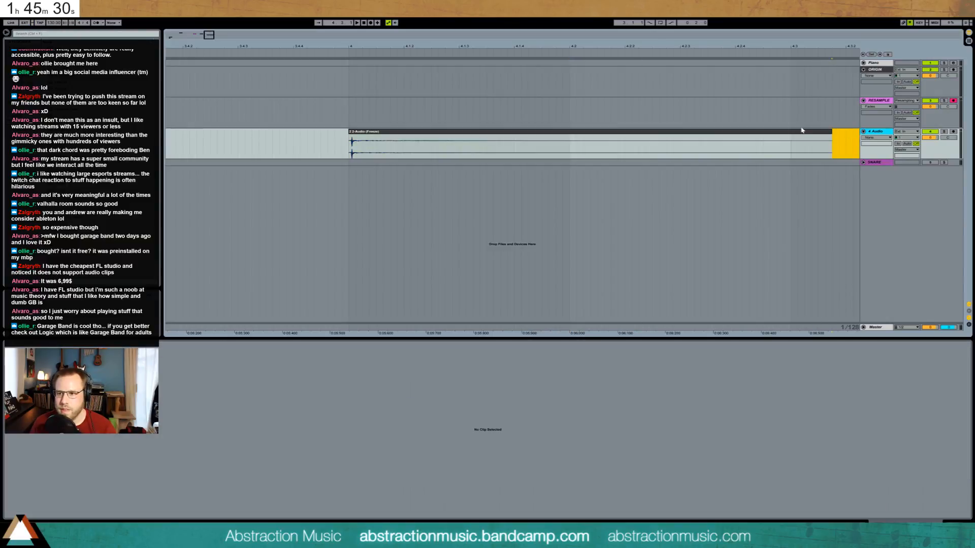
Adjust the transposition of the rendered clip on 4 Audio while repeatedly auditioning it.
left_click(528, 137)
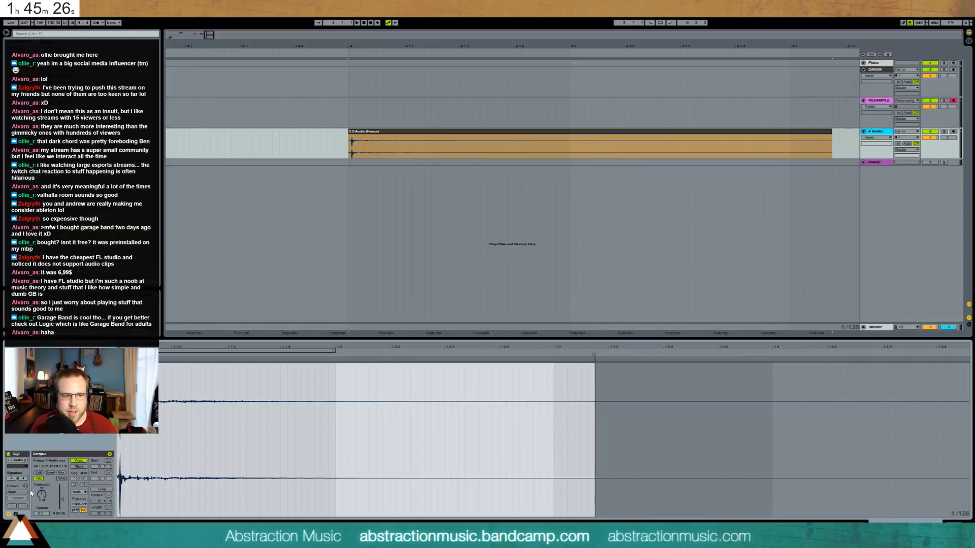
key("space")
left_click_drag(42, 494, 42, 503)
key("space")
key("space")
key("space")
key("space")
key("space")
key("space")
key("space")
key("space")
key("space")
key("space")
Show the fades on the 4 Audio track and add a very short fade-in at the start of its clip.
left_click_drag(122, 457, 122, 488)
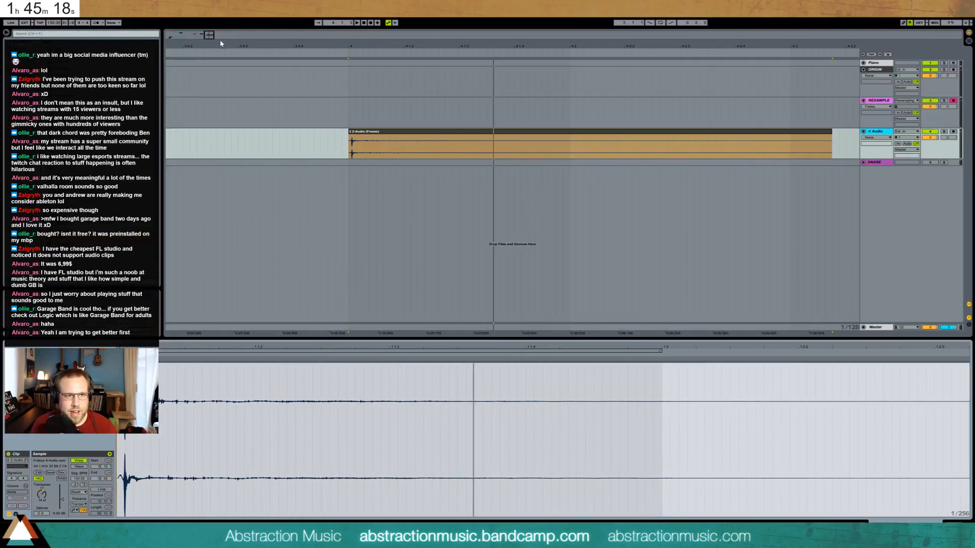
left_click(352, 141)
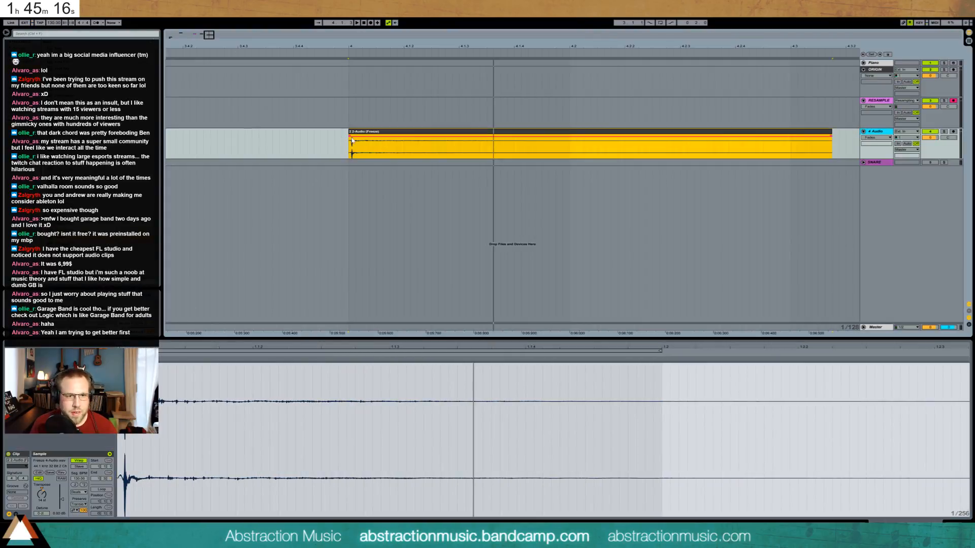
left_click(351, 141)
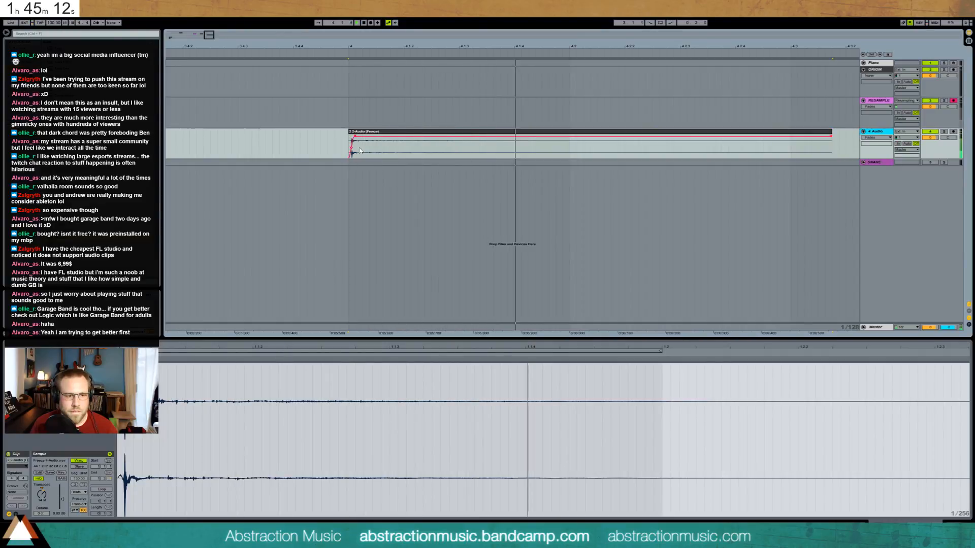
Add an EQ Eight to the 4 Audio track that cuts the lows and boosts the highs, auditioning the clip.
key("shift+Tab")
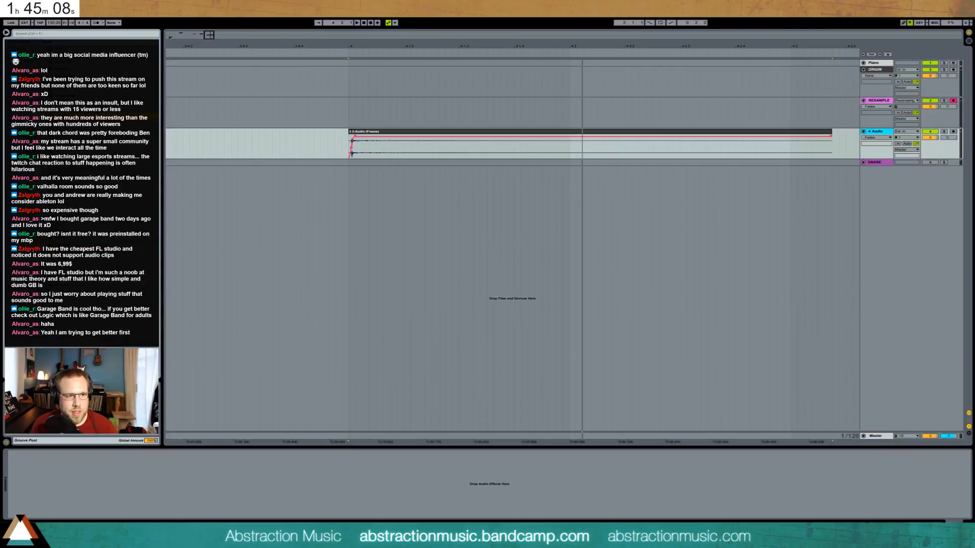
left_click_drag(66, 117, 92, 490)
key("space")
key("space")
key("space")
key("space")
key("space")
key("space")
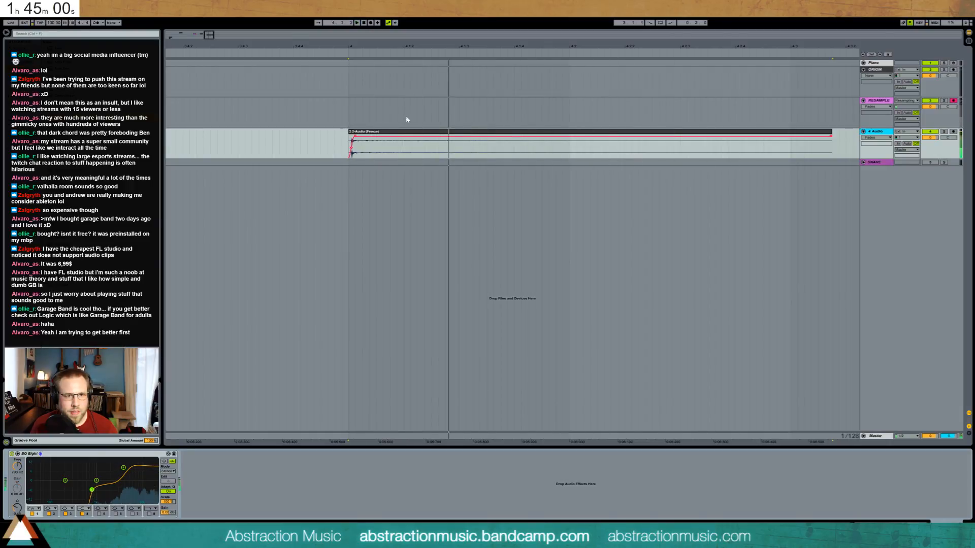
Display the Transposition Modulation envelope of the rendered clip on 4 Audio.
double_click(396, 147)
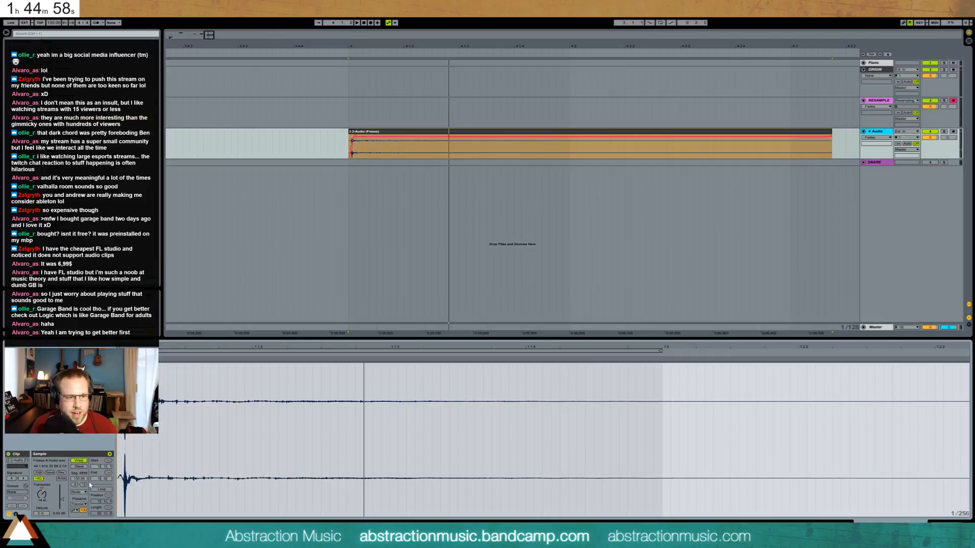
left_click(15, 515)
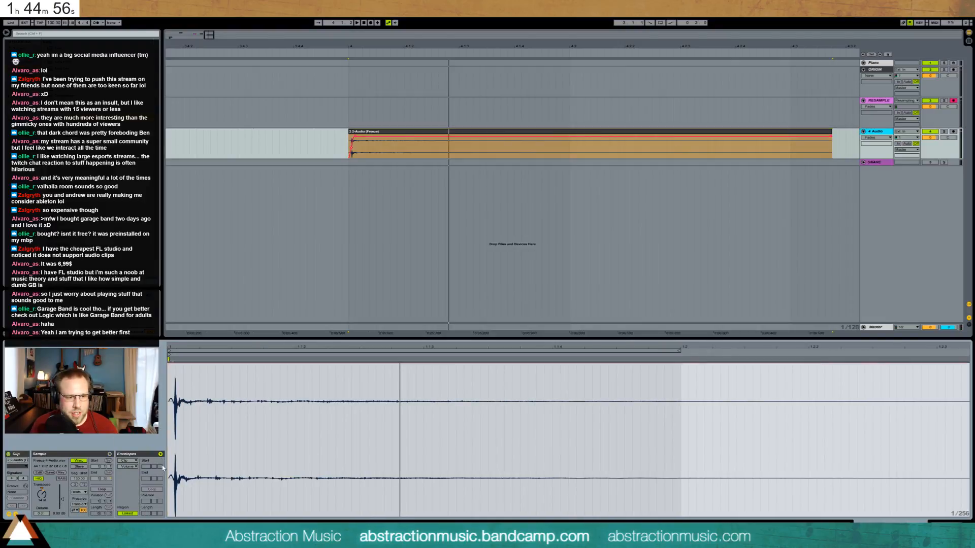
left_click(128, 466)
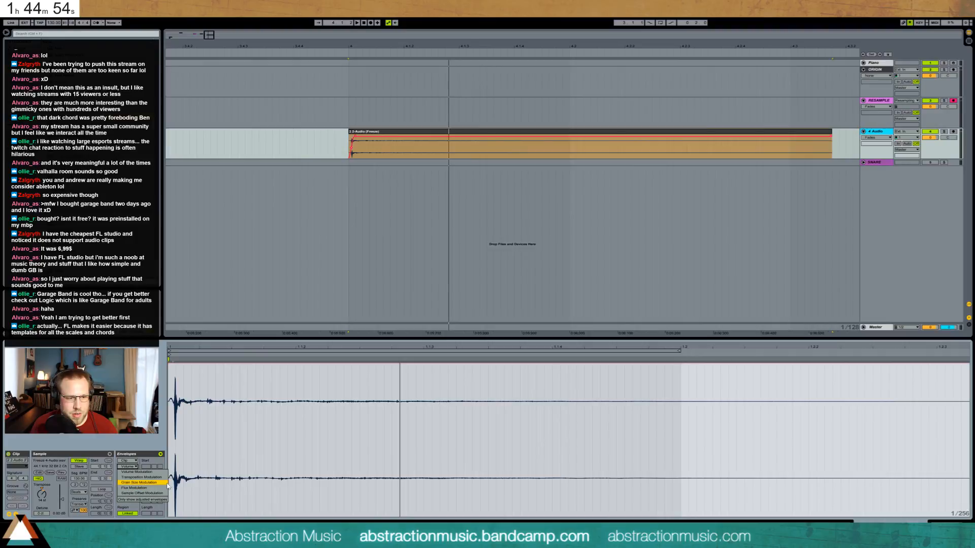
left_click(161, 479)
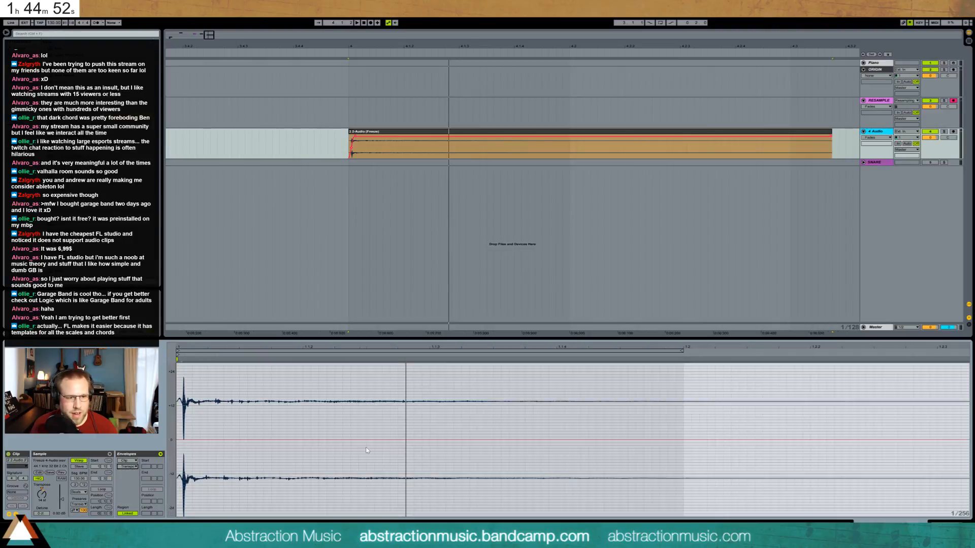
Shape the transposition envelope as a ramp from 0 near the clip start down to about -10 semitones between 1.1.3 and 1.1.4.
left_click(256, 439)
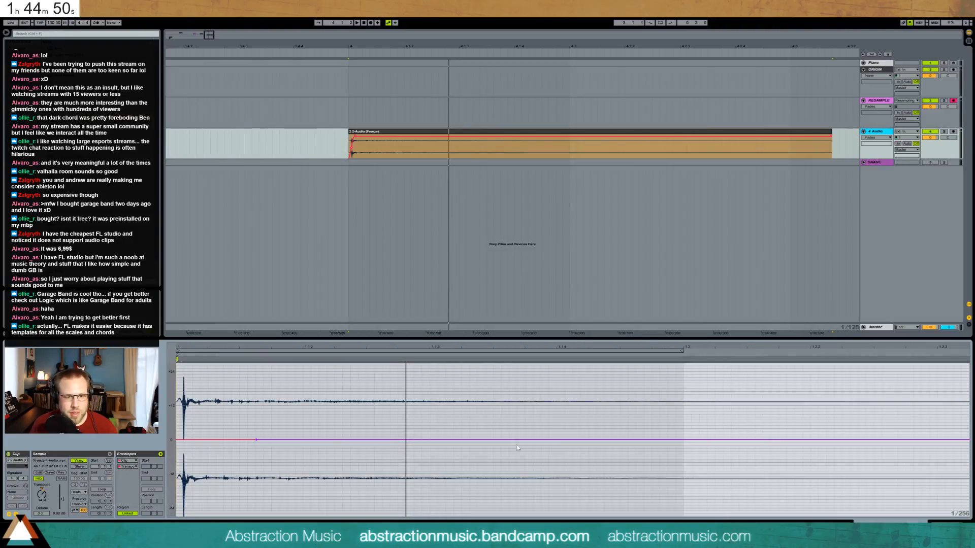
left_click_drag(586, 440, 682, 468)
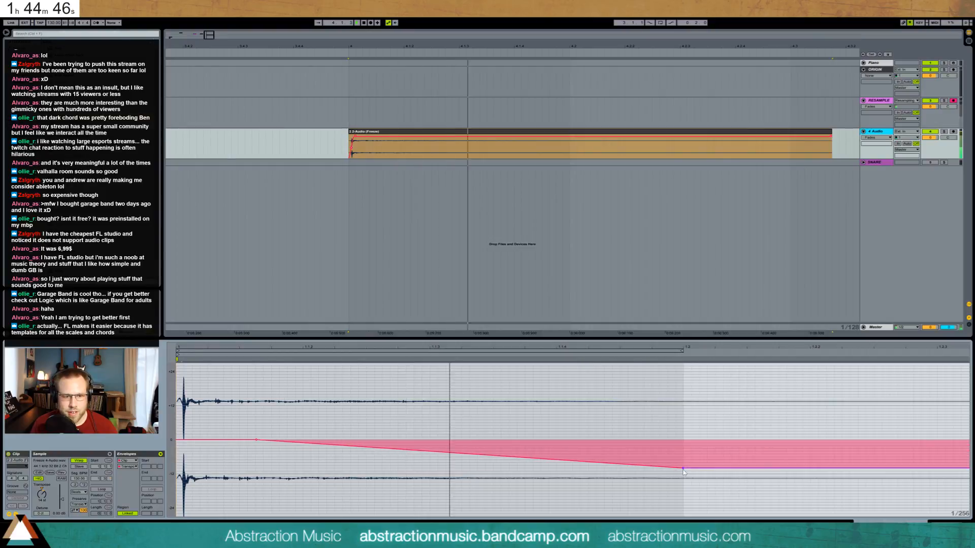
left_click(256, 440)
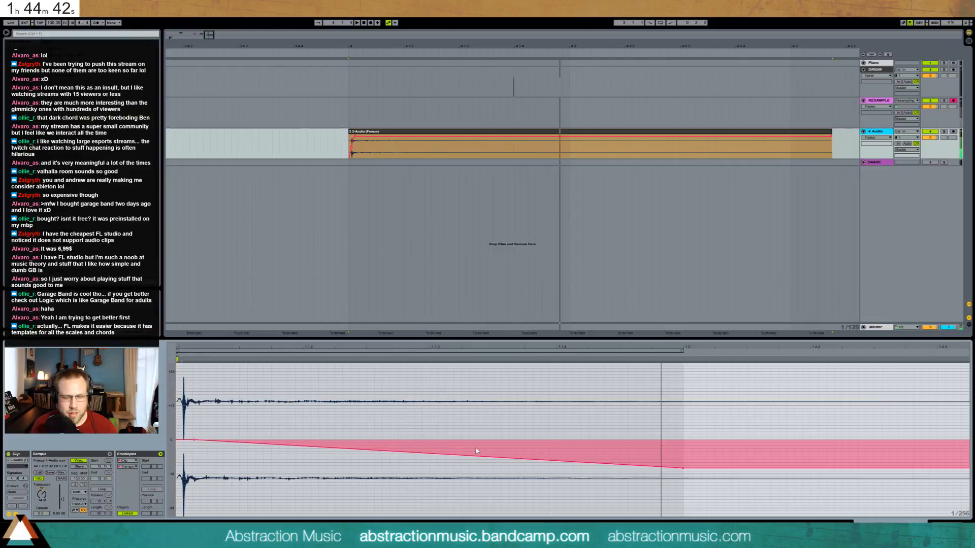
left_click_drag(684, 469, 486, 468)
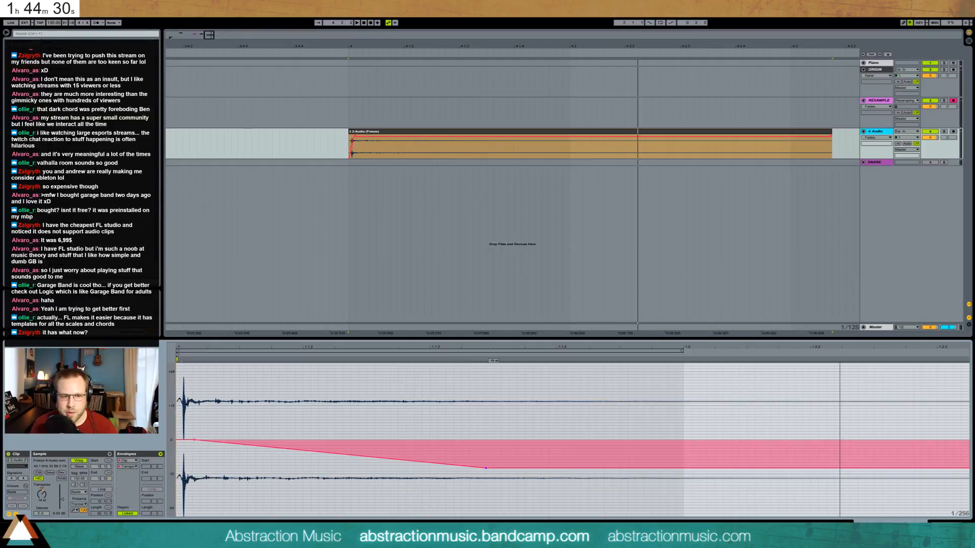
Save the set under a new name in the 2 Hour Tracks 2016 folder inside Ableton Projects.
left_click(520, 150)
left_click(946, 526)
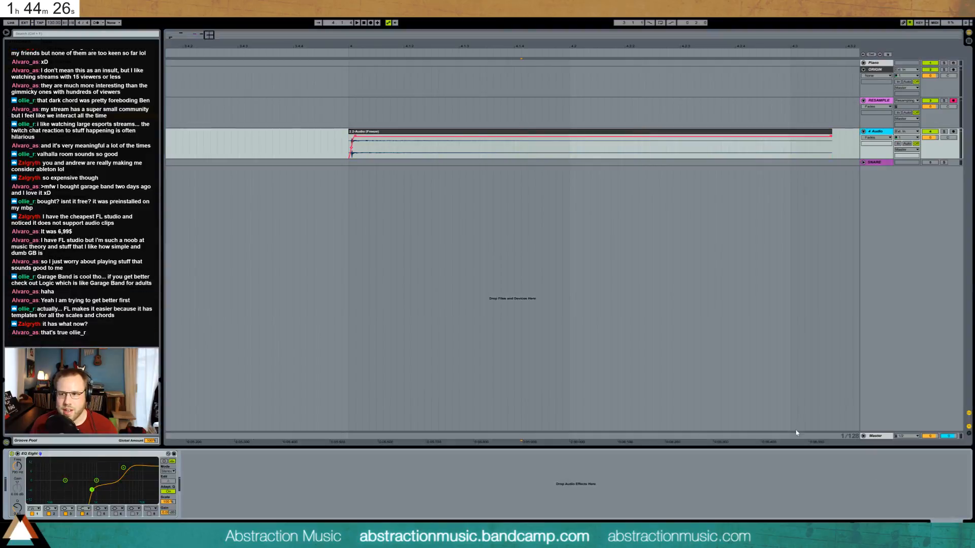
key("ctrl+shift+s")
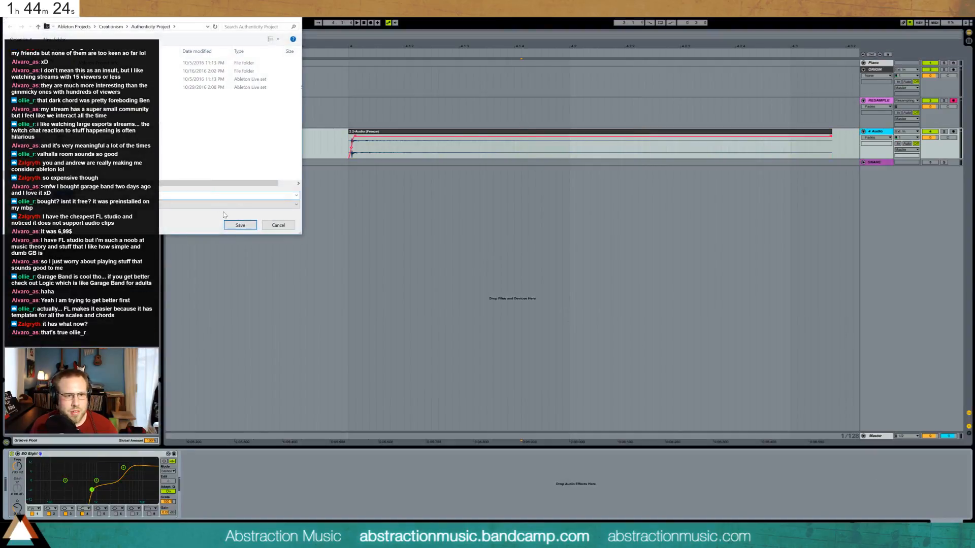
left_click(79, 27)
double_click(117, 79)
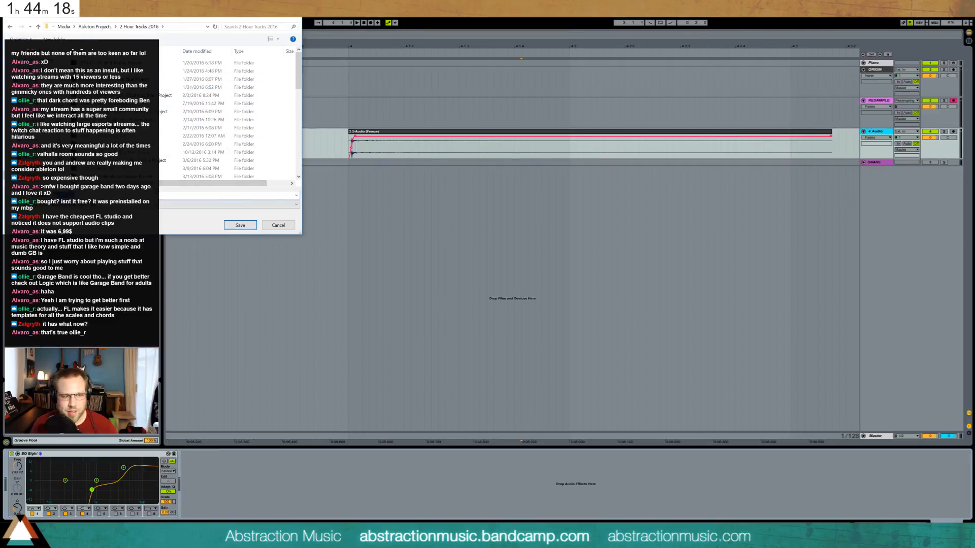
type("20")
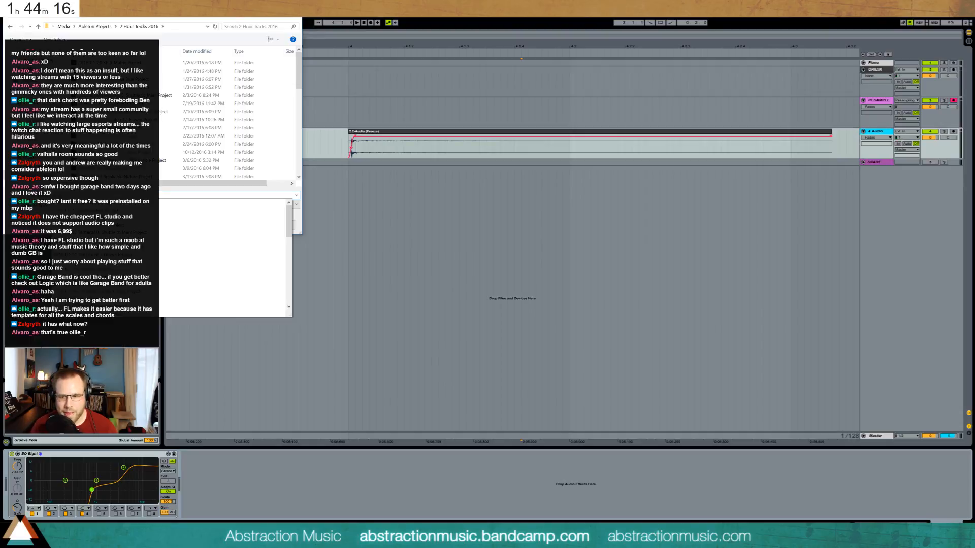
type("11-")
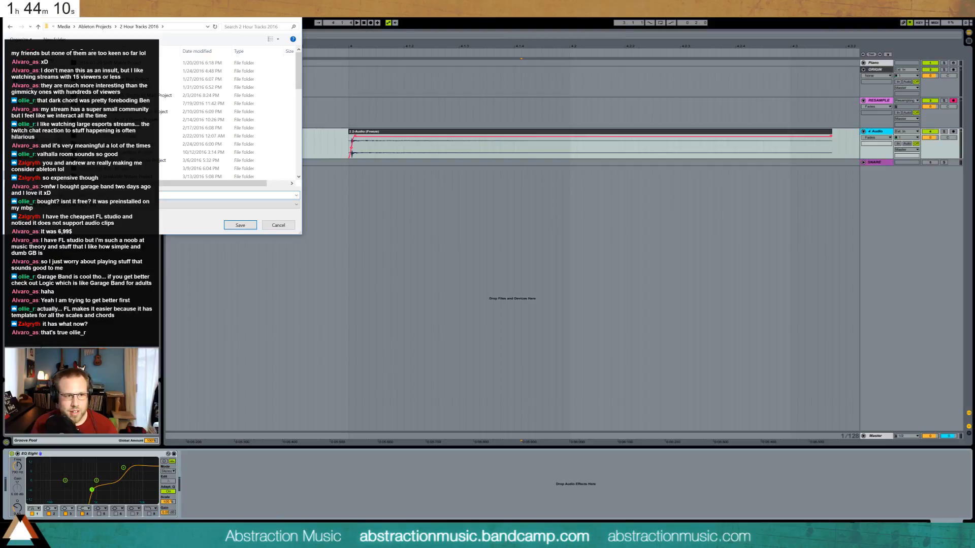
key("Return")
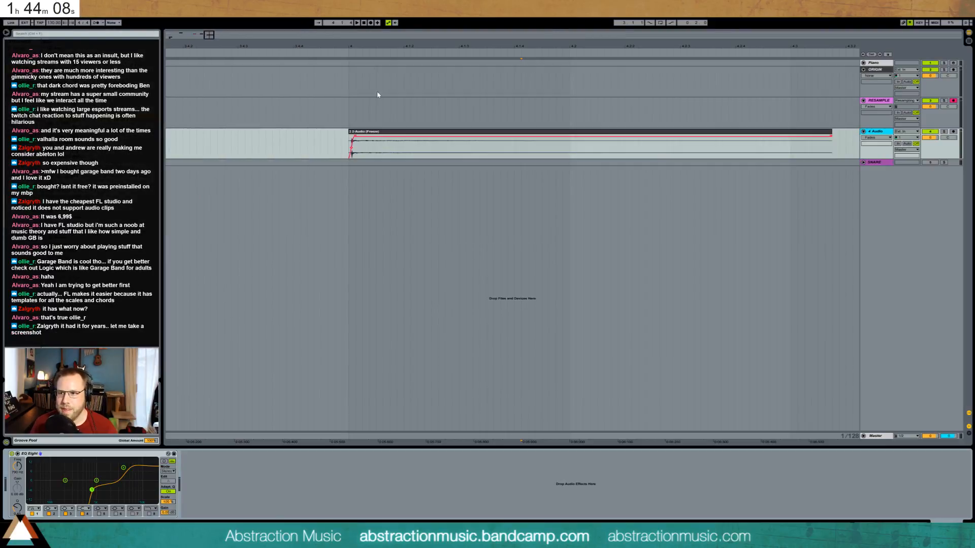
Shorten the fade-in at the start of the 4 Audio clip and audition it.
left_click(349, 142)
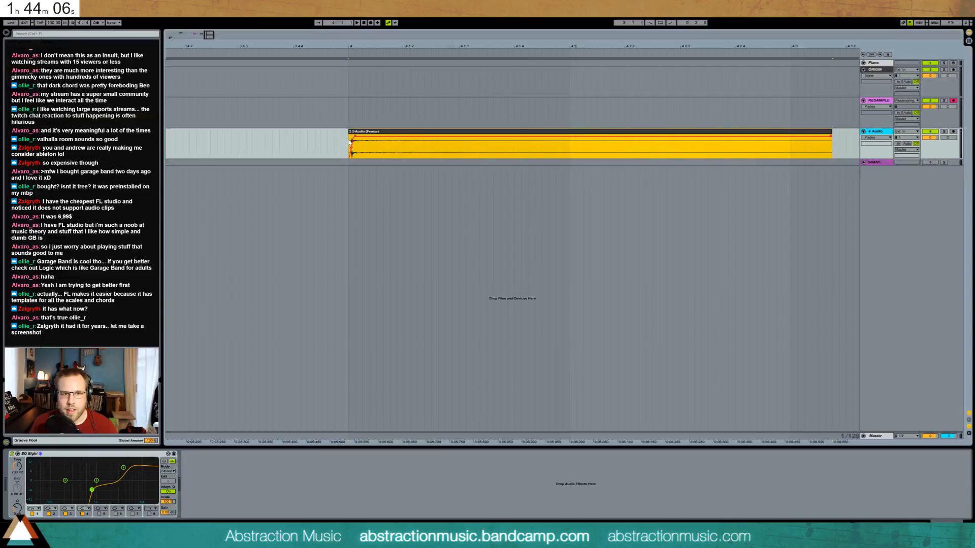
left_click(350, 141)
key("space")
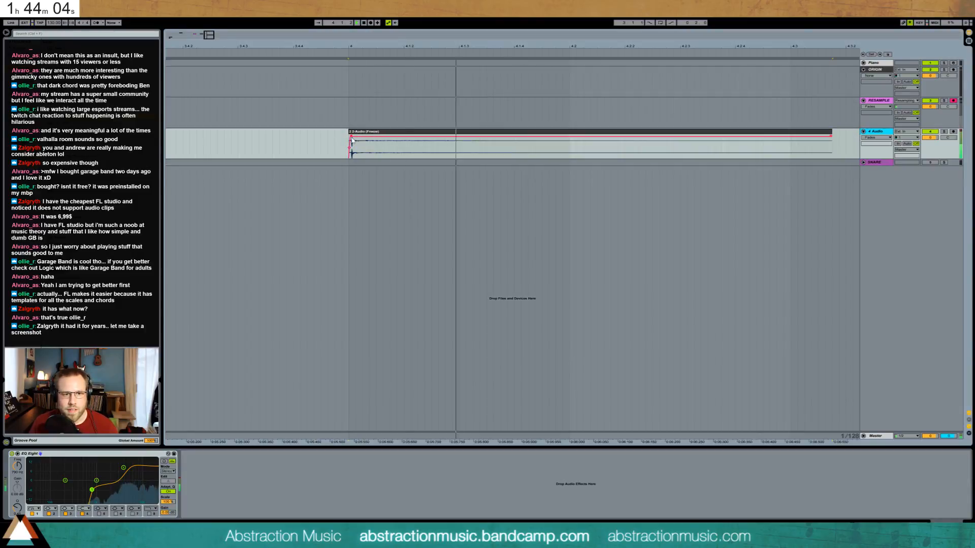
left_click(405, 135)
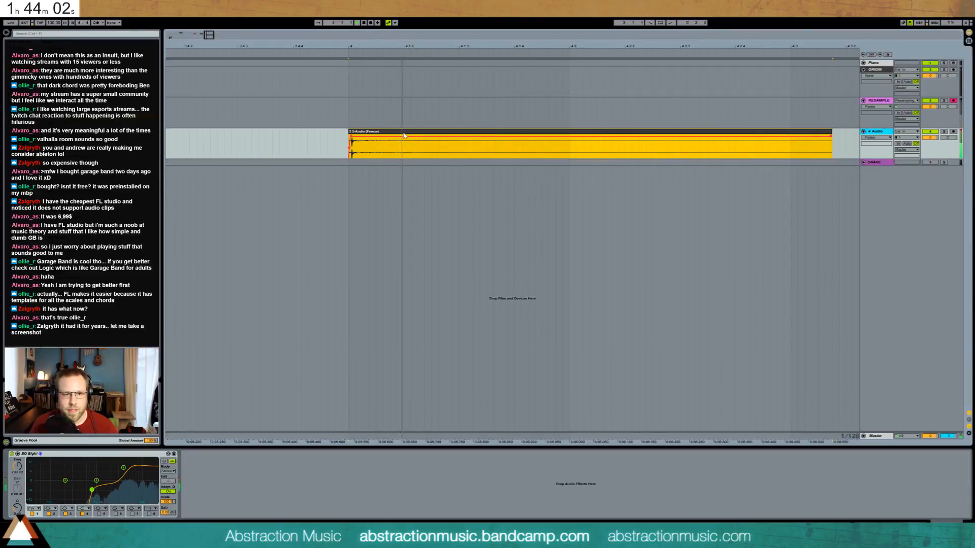
key("space")
Lower the EQ Eight low-cut frequency and slightly reduce its high boost while auditioning the 4 Audio clip.
left_click_drag(93, 489, 118, 471)
key("space")
key("space")
key("space")
key("space")
key("space")
key("space")
key("space")
key("space")
key("space")
key("space")
key("space")
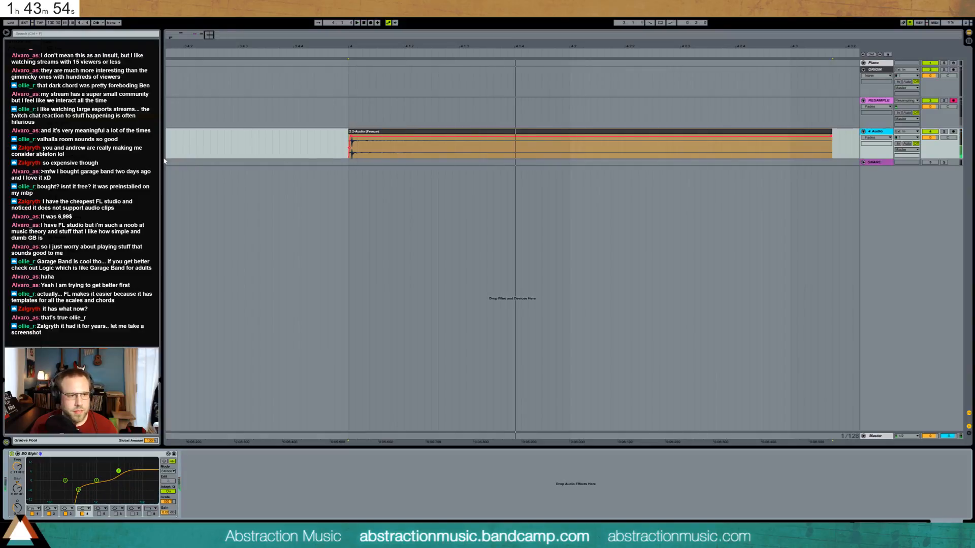
Add an Overdrive after the EQ Eight on 4 Audio, focus its filter on the highs and reduce its dry/wet mix while auditioning.
left_click_drag(92, 204, 229, 495)
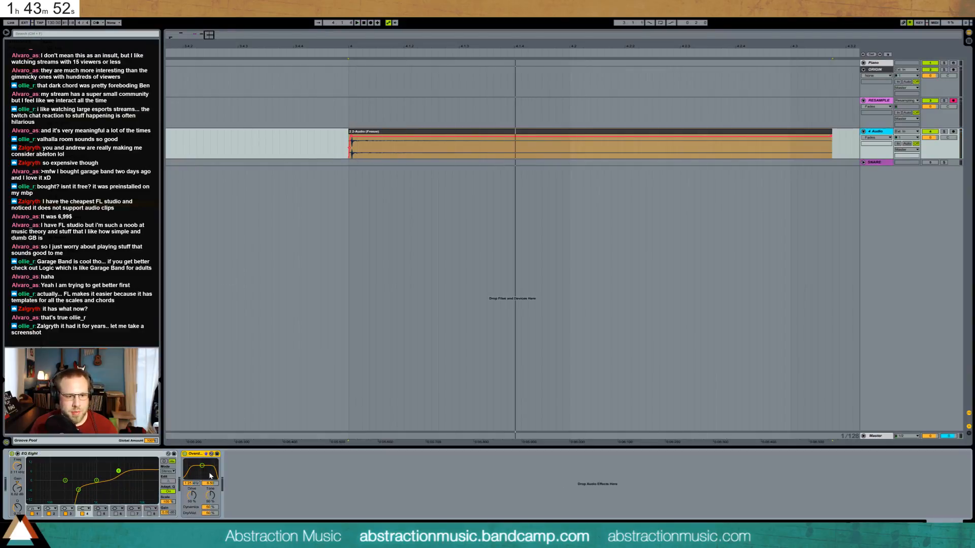
left_click_drag(202, 466, 213, 470)
key("space")
key("space")
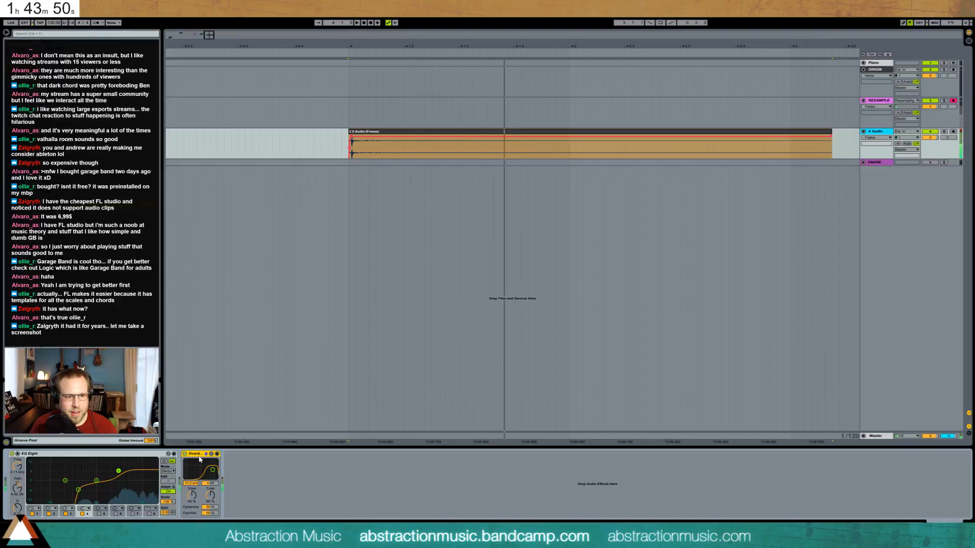
key("space")
key("space")
left_click_drag(210, 513, 209, 522)
key("space")
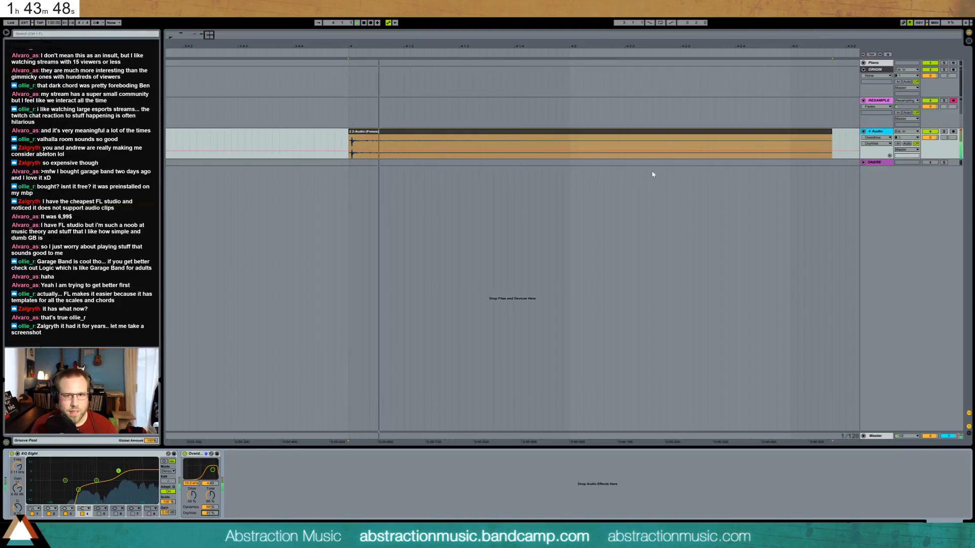
Trim the 4 Audio clip to end just before 4.1.3, cut its start slightly and add a long fade-out, auditioning the result.
mouse_move(831, 132)
left_mouse_down()
mouse_move(364, 141)
mouse_move(385, 138)
mouse_move(350, 132)
mouse_move(358, 137)
left_mouse_up()
key("space")
key("space")
key("space")
key("space")
key("space")
key("space")
key("space")
key("space")
key("space")
key("space")
key("space")
key("space")
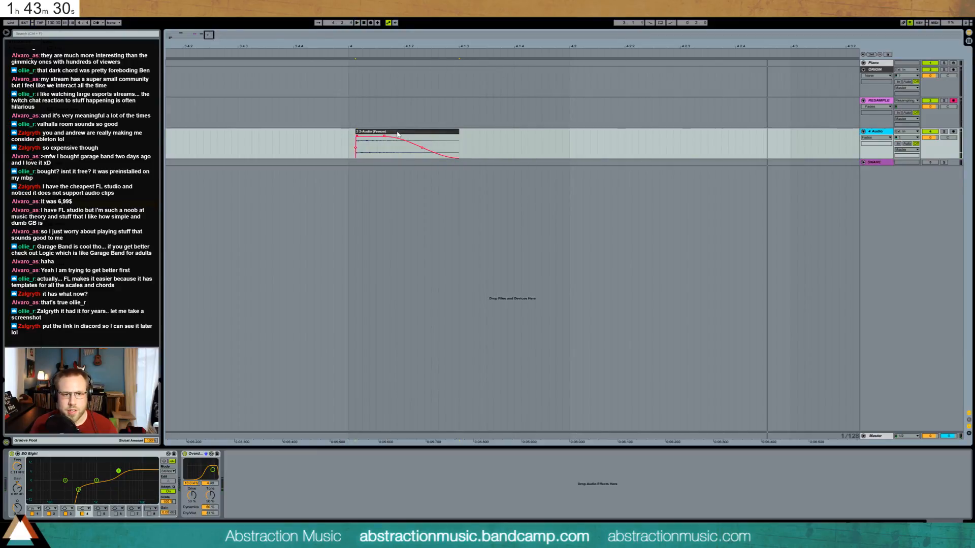
Reposition the 4 Audio clip's start marker at the initial transient and make its fade-out begin later.
left_click(398, 134)
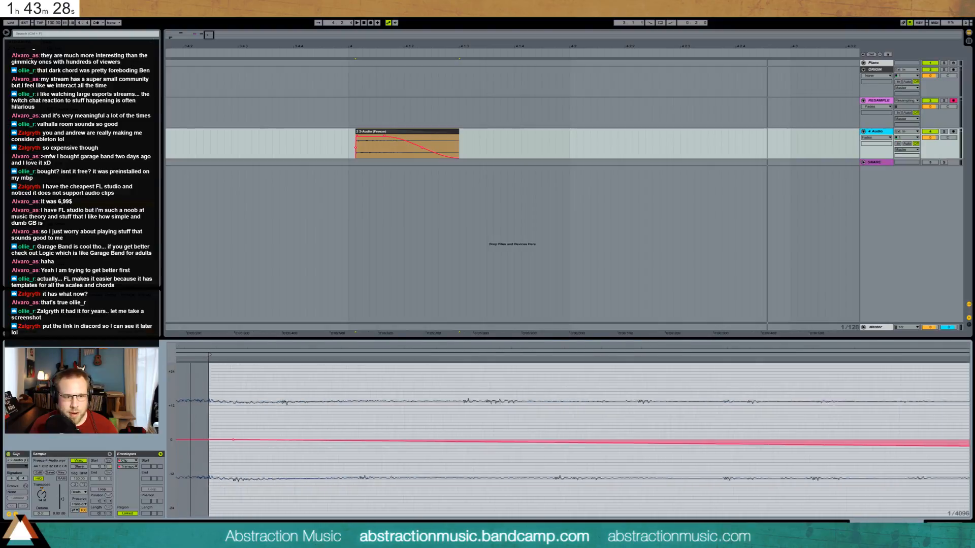
mouse_move(205, 356)
left_mouse_down()
mouse_move(436, 357)
mouse_move(297, 355)
left_mouse_up()
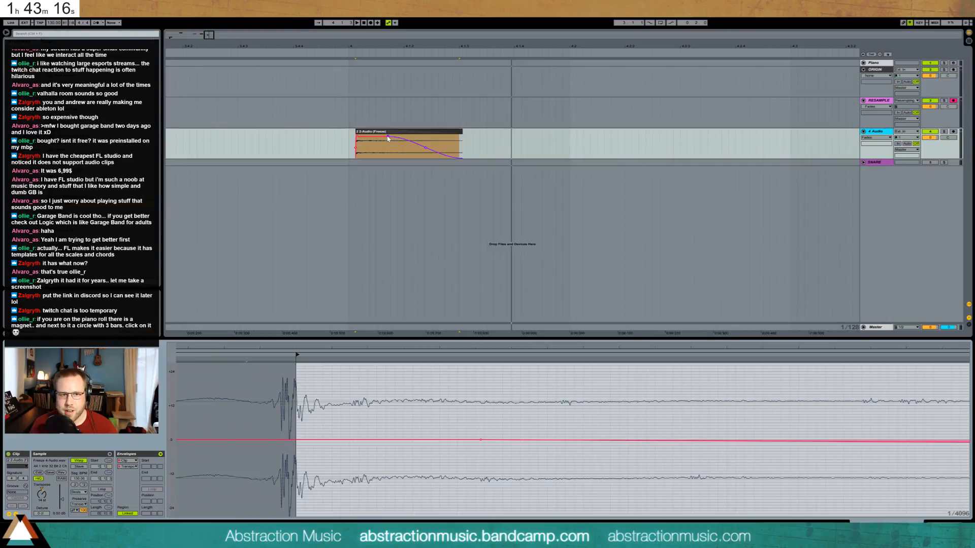
left_click_drag(388, 138, 404, 138)
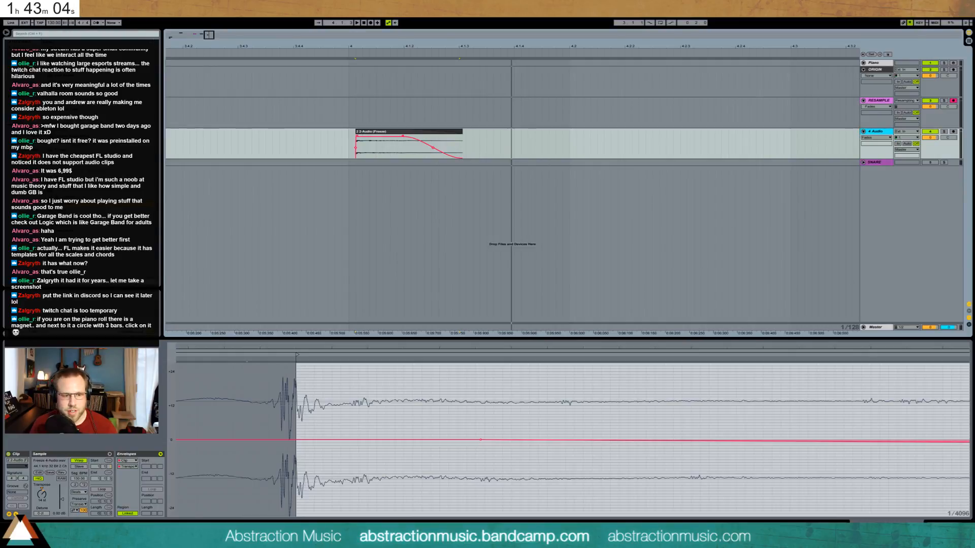
Switch to Discord, restore its maximized window to a smaller size and move it out of the way of the Live set.
key("alt+Tab")
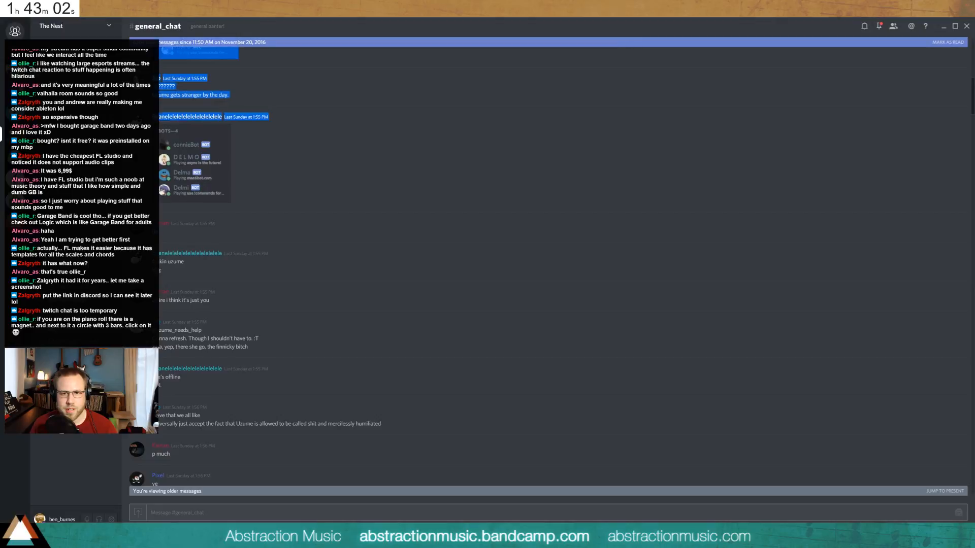
left_click(678, 26)
left_click(644, 109)
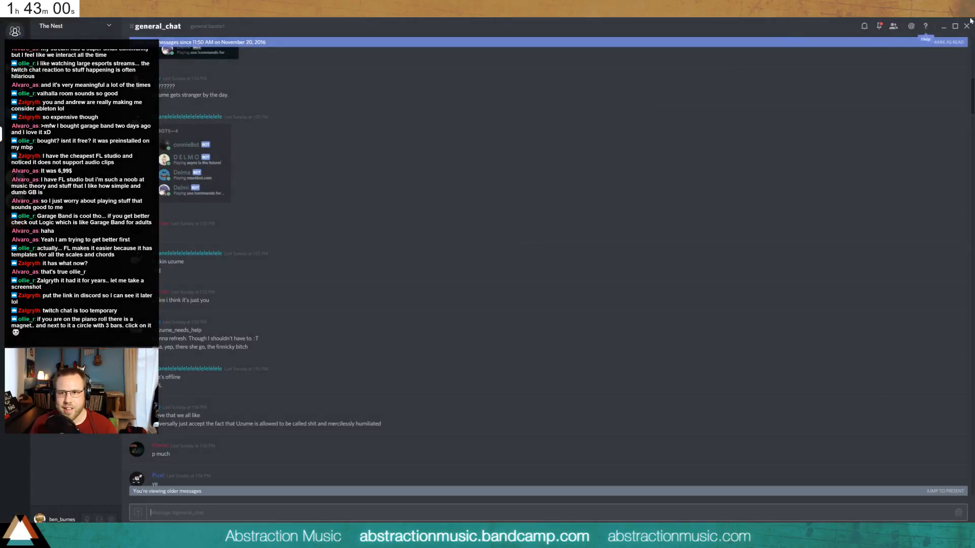
left_click(955, 26)
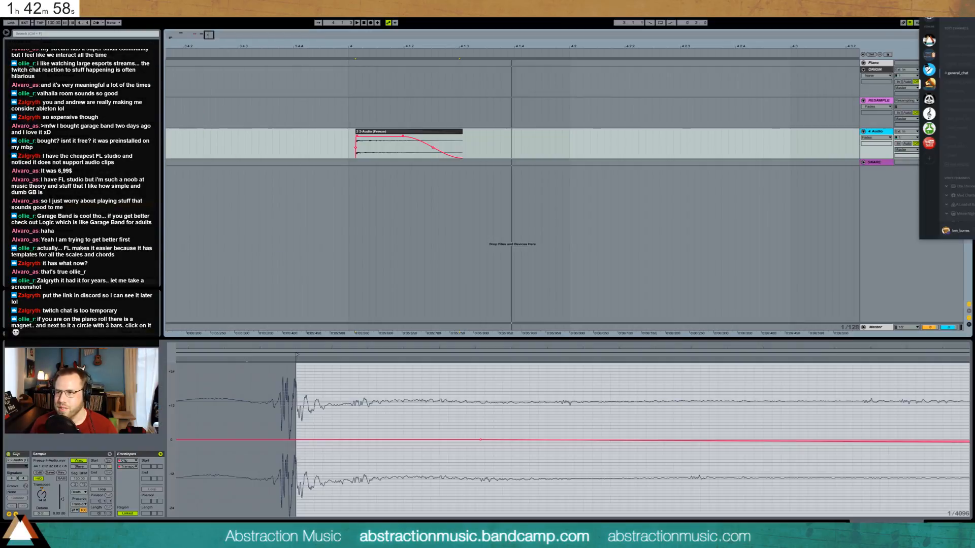
double_click(960, 231)
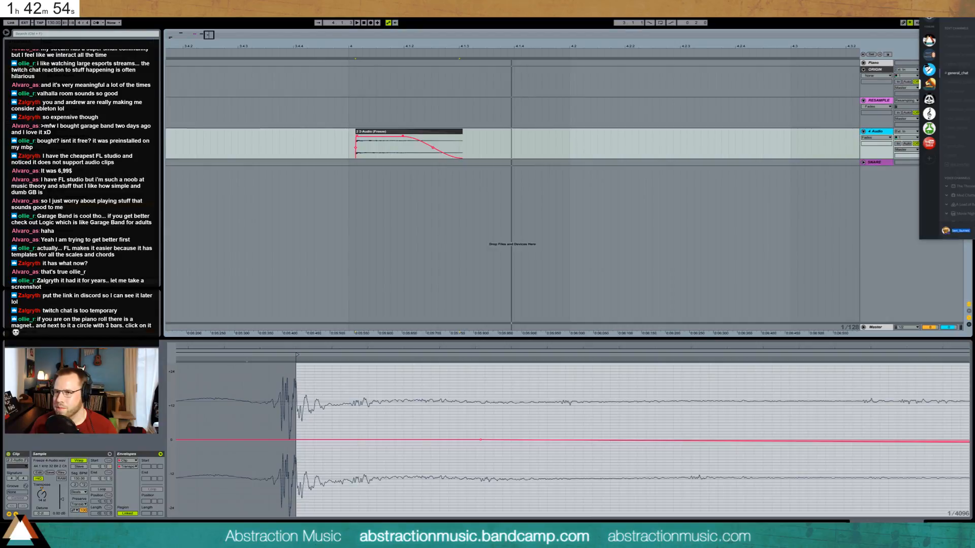
left_click_drag(949, 23, 974, 32)
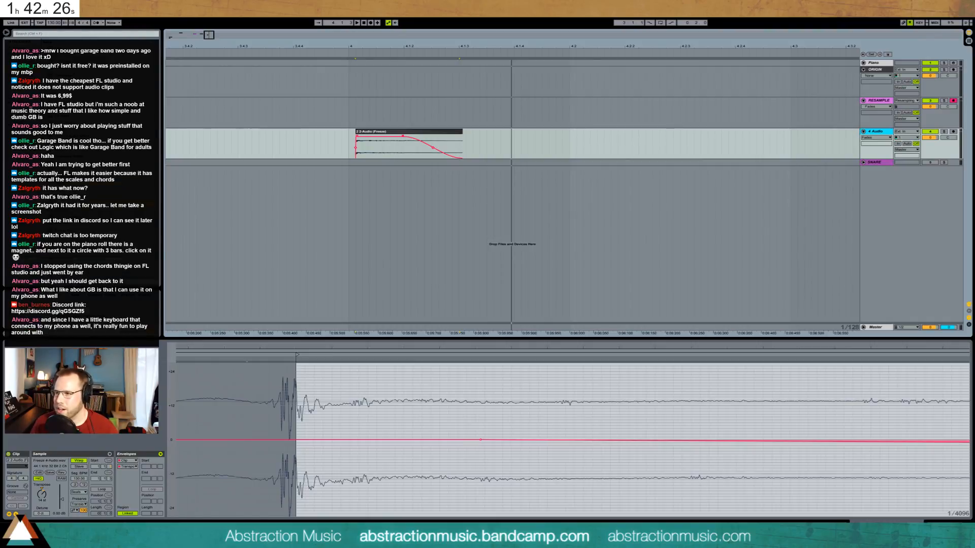
Adjust the trimmed 4 Audio clip's transposition while auditioning it.
left_click(343, 144)
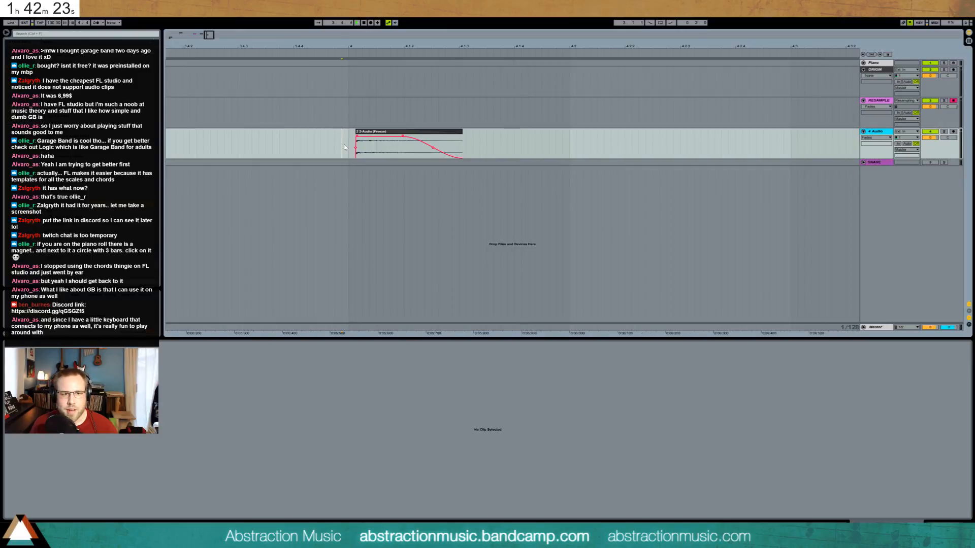
left_click(371, 145)
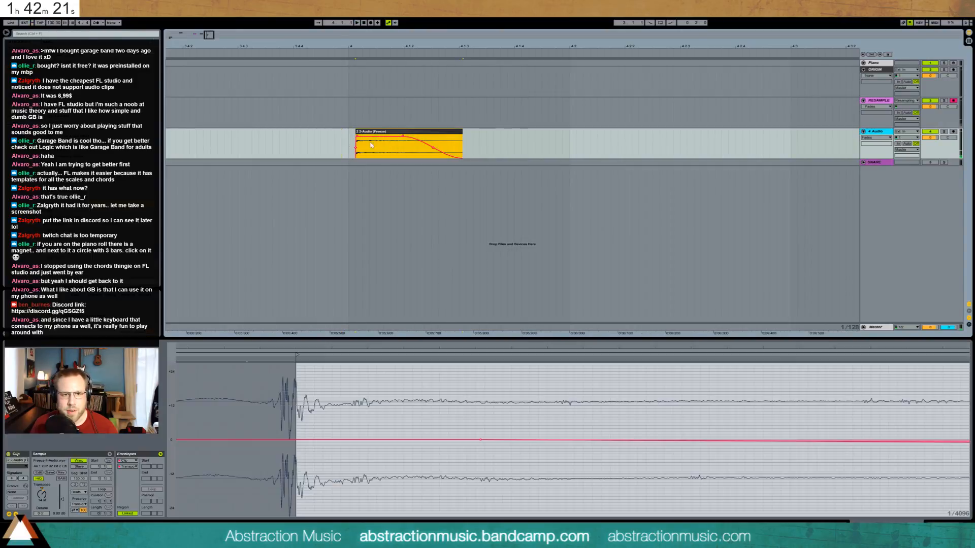
left_click(50, 498)
key("space")
key("space")
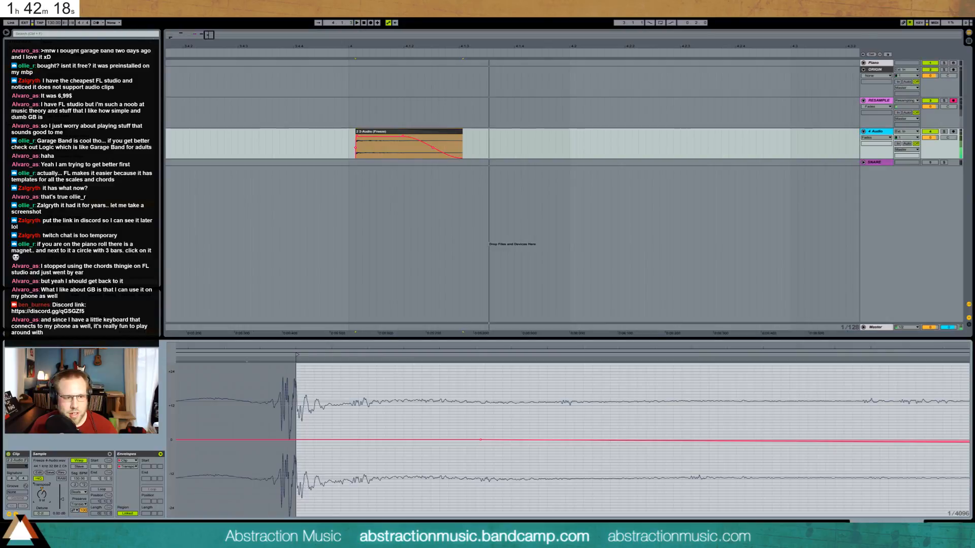
left_click_drag(44, 497, 43, 492)
key("space")
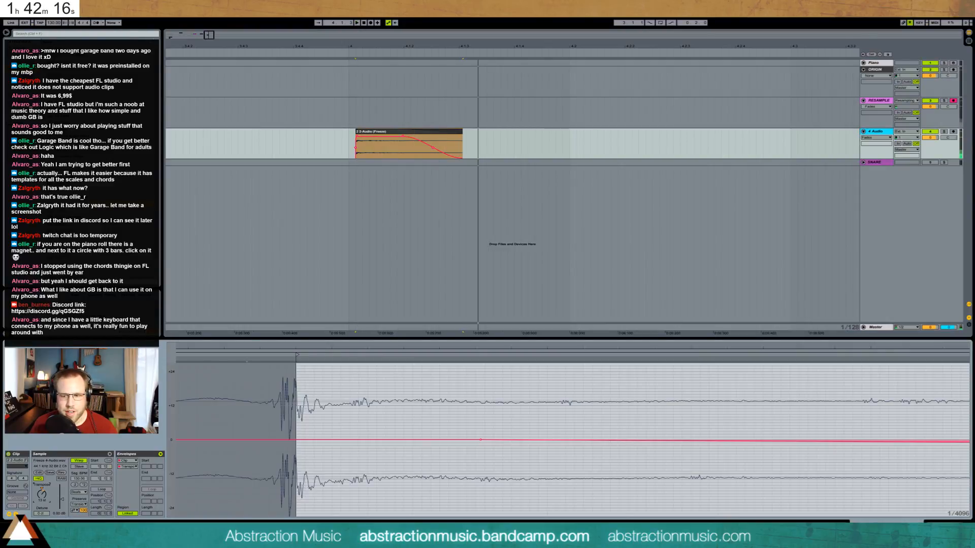
Reduce the Overdrive's dry/wet mix further and lower its filter frequency slightly while auditioning the clip.
key("shift+Tab")
left_click_drag(205, 516, 205, 525)
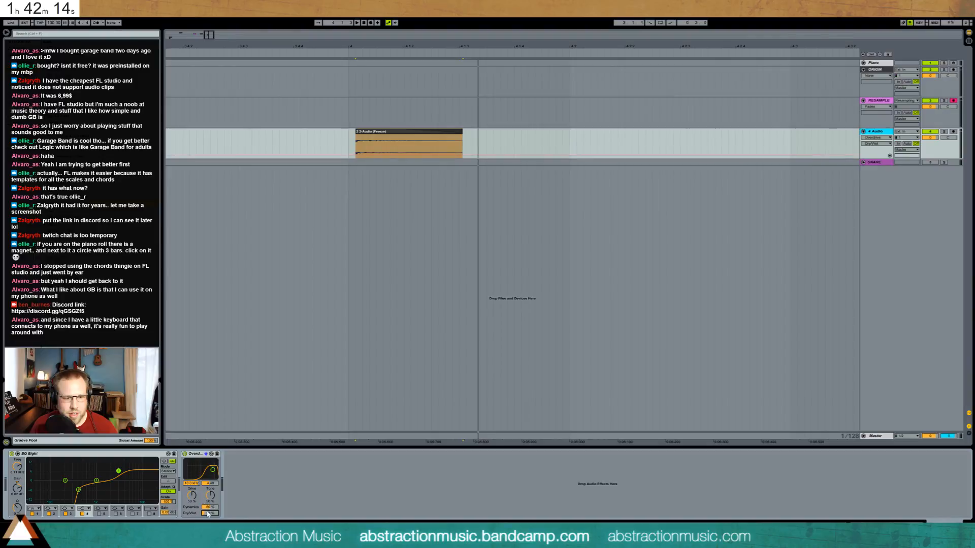
key("space")
left_click_drag(212, 472, 211, 471)
key("space")
key("space")
key("space")
key("space")
key("space")
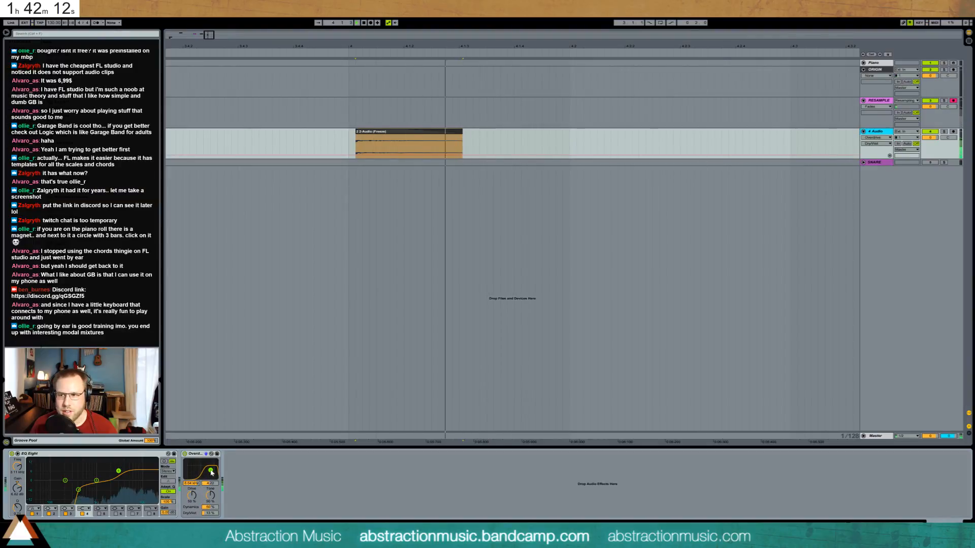
Rename the trimmed clip on 4 Audio as Hat.
left_click(408, 141)
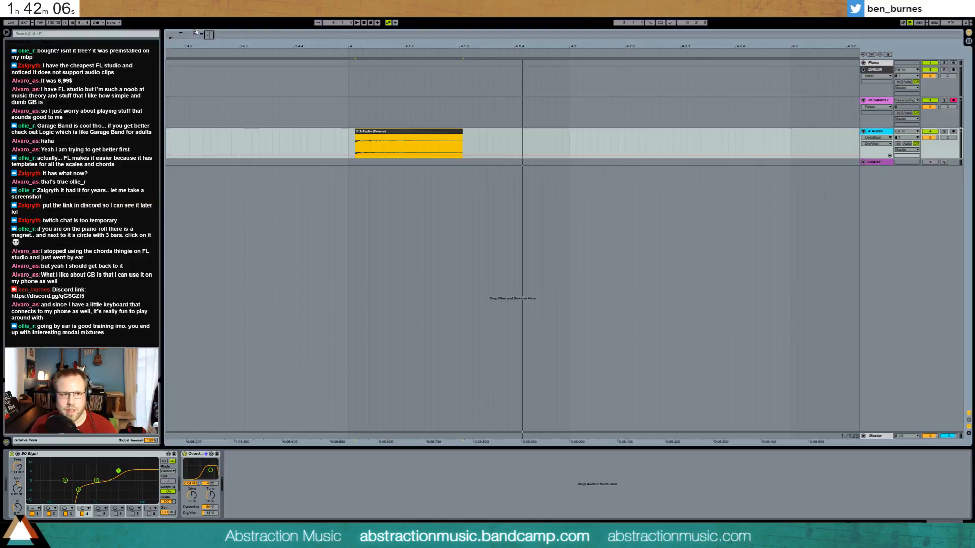
left_click_drag(195, 32, 198, 11)
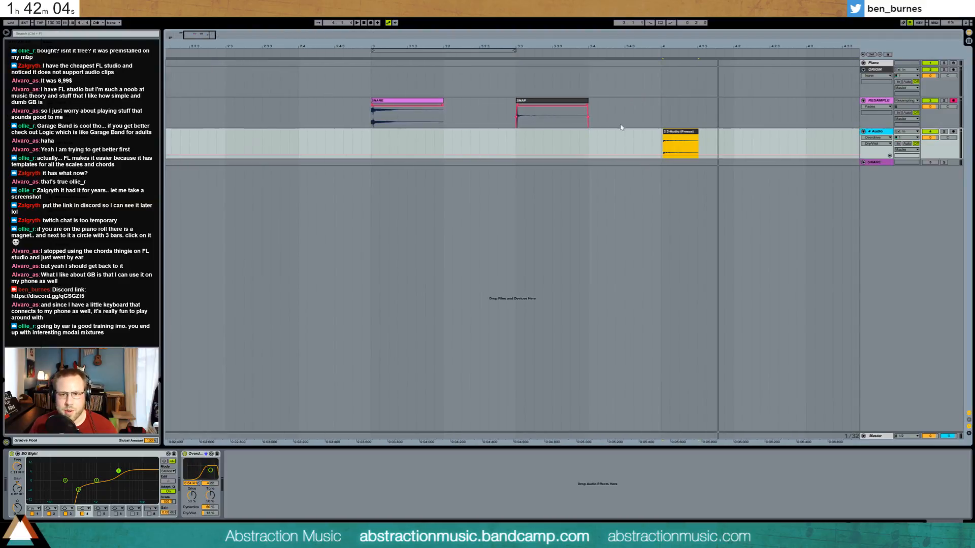
key("ctrl+r")
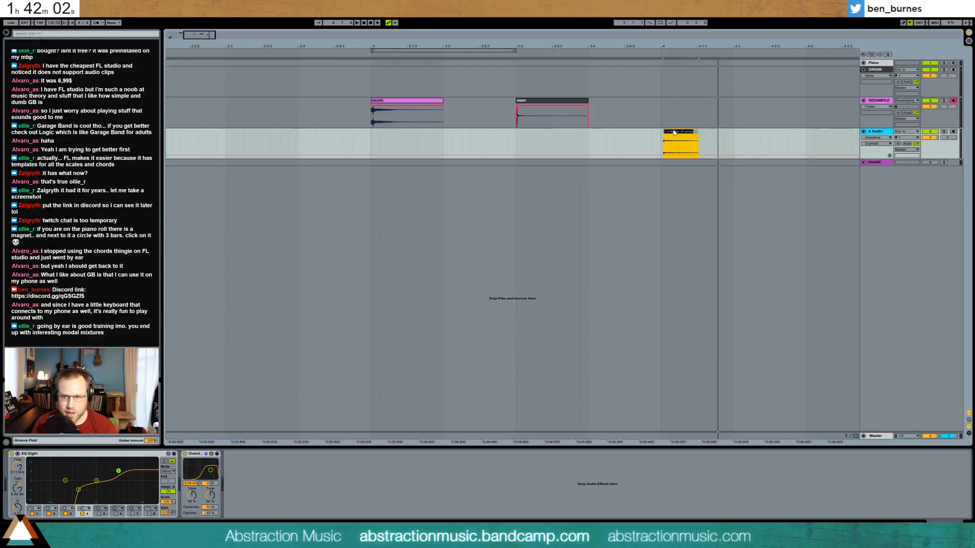
type("Ha")
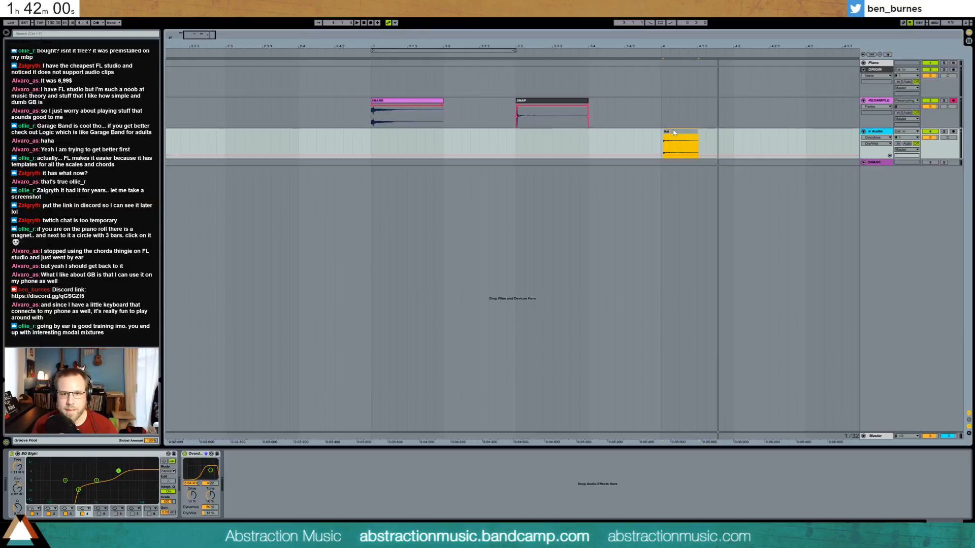
type("t")
key("Return")
left_click_drag(673, 134, 671, 115)
left_click_drag(209, 34, 222, 33)
left_click_drag(525, 139, 439, 139)
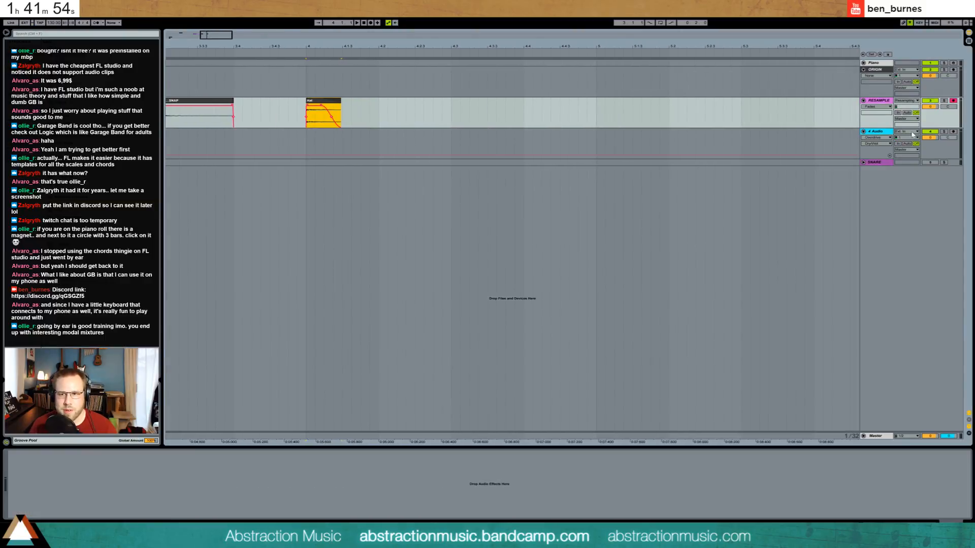
left_click(891, 133)
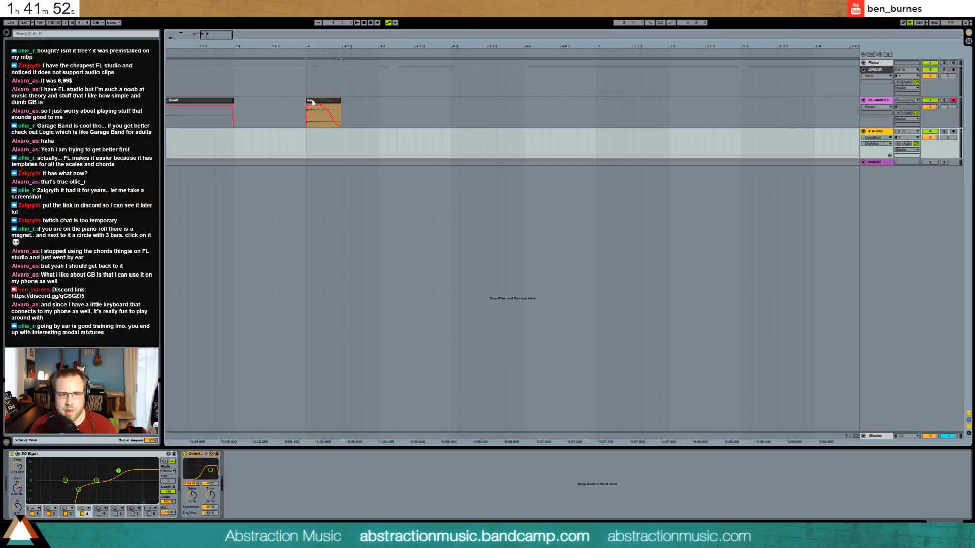
left_click_drag(313, 102, 317, 136)
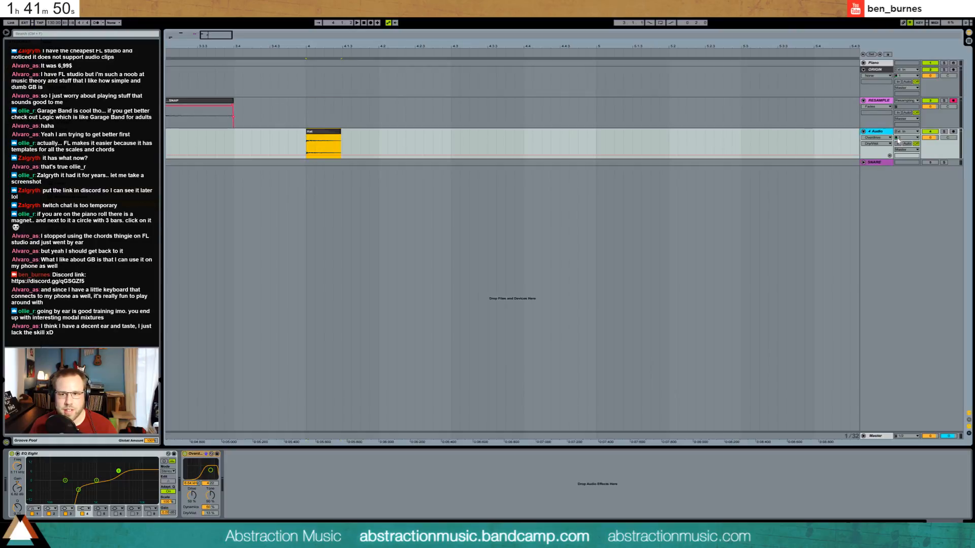
Freeze the 4 Audio track and flatten it to render its effects into the audio.
right_click(883, 134)
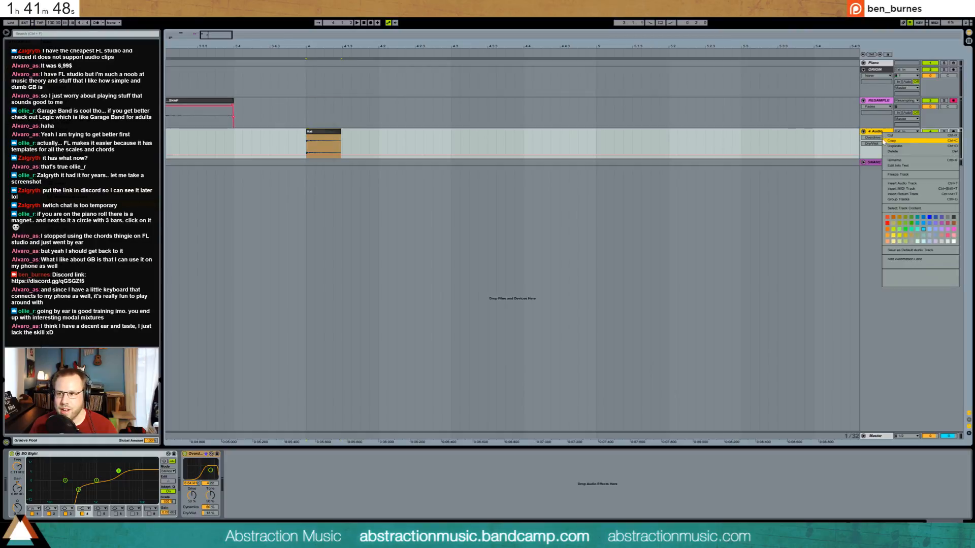
left_click(898, 174)
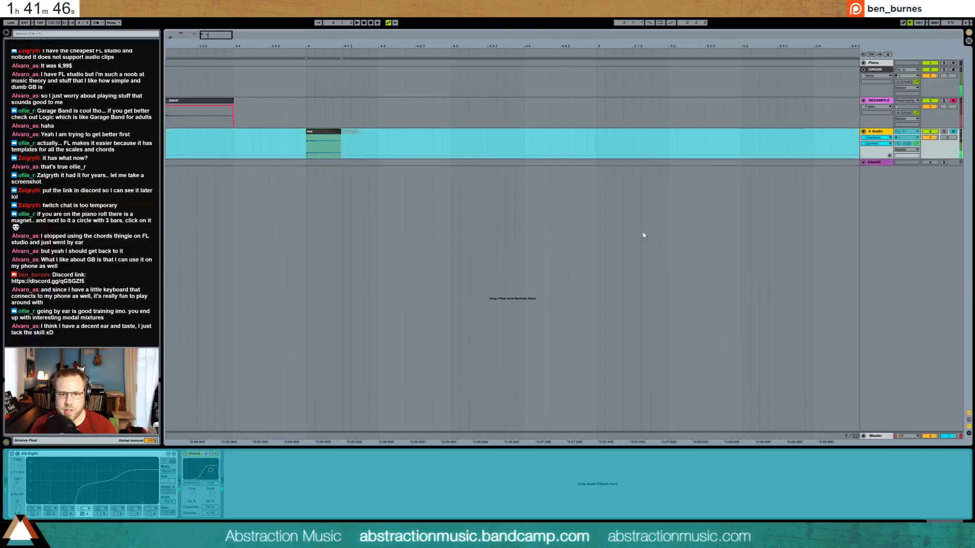
right_click(914, 138)
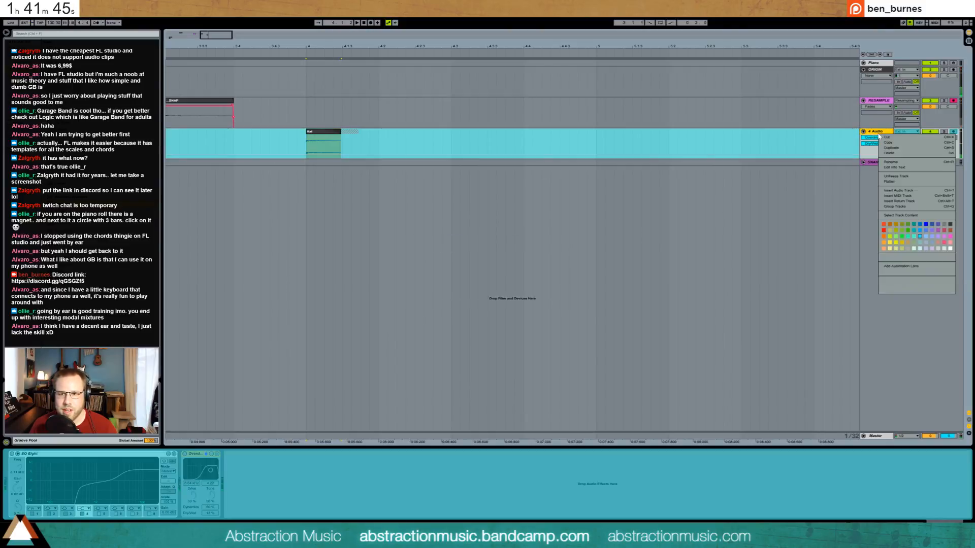
left_click(909, 182)
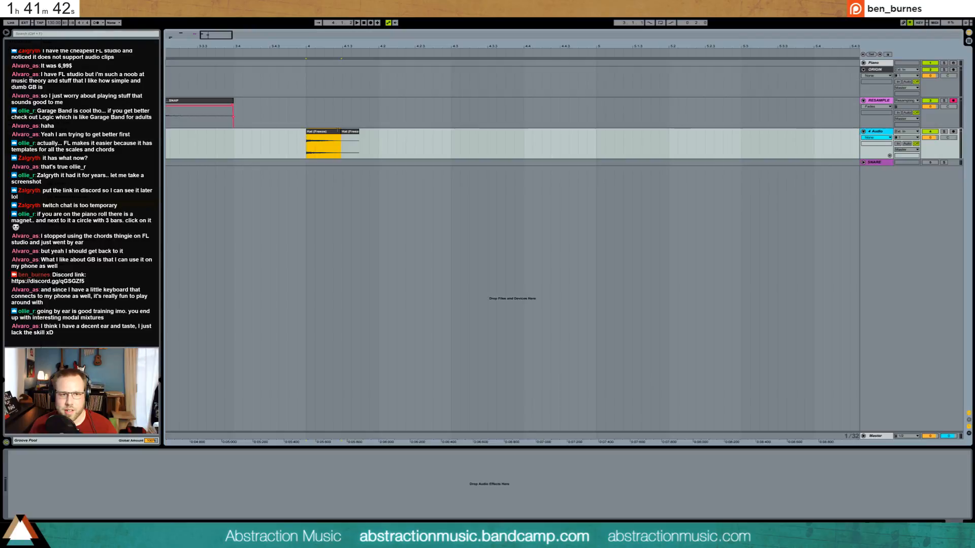
Move the flattened Hat clip onto the RESAMPLE track after the snap clip and rename it HAT.
left_click_drag(341, 145, 348, 112)
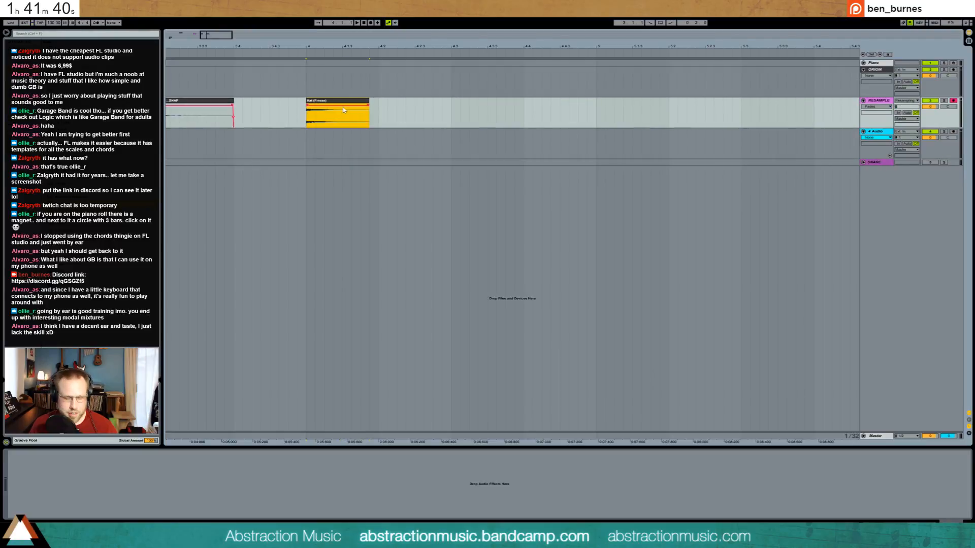
type("HA")
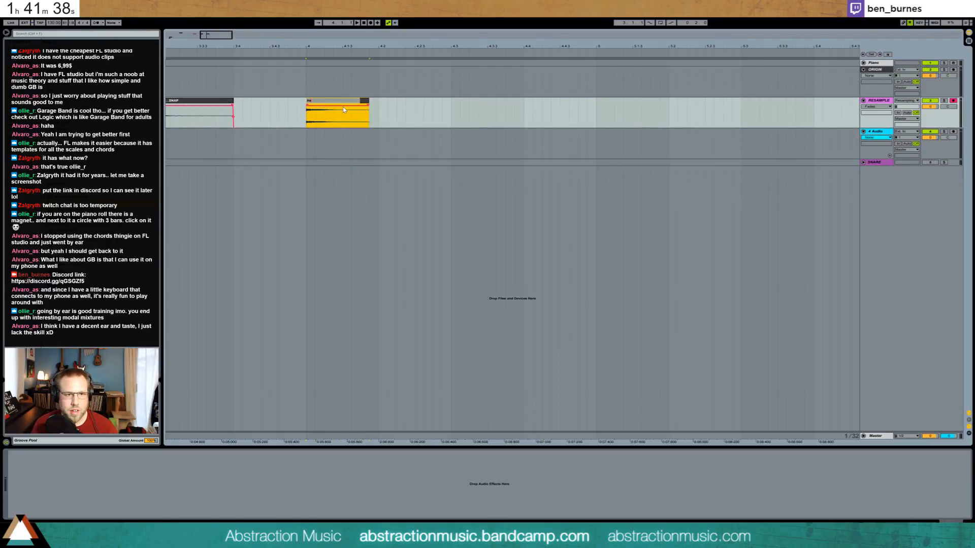
type("T")
key("Return")
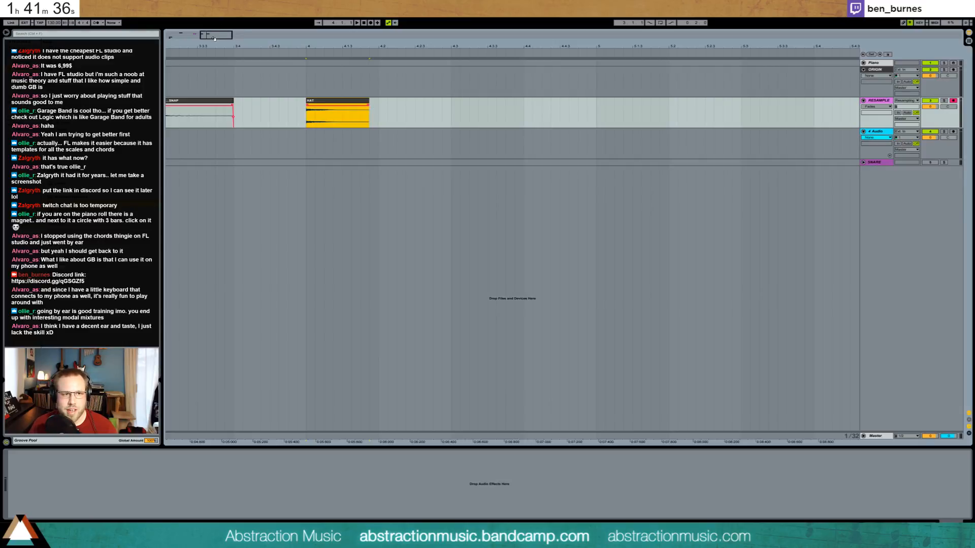
mouse_move(214, 38)
left_mouse_down()
mouse_move(190, 35)
mouse_move(219, 36)
left_mouse_up()
left_click(889, 132)
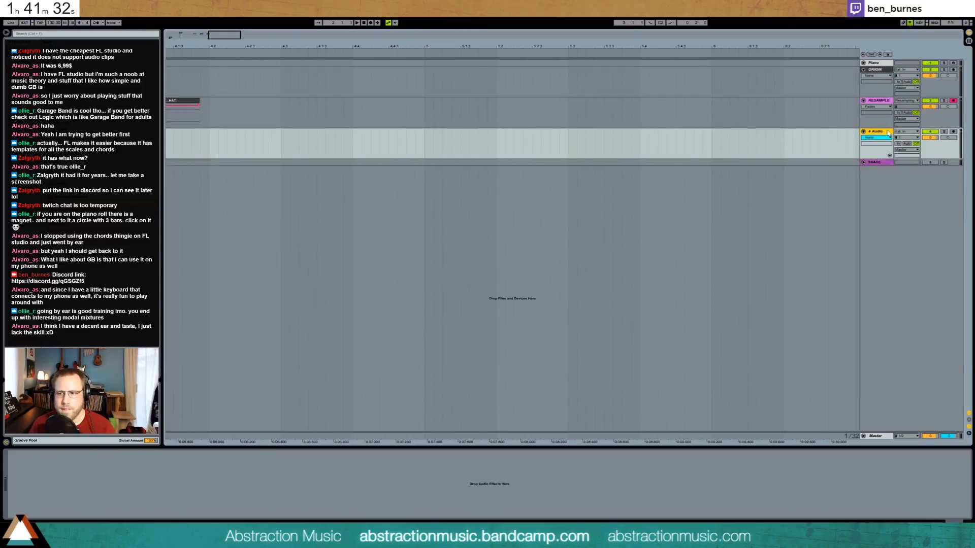
key("Delete")
key("ctrl+t")
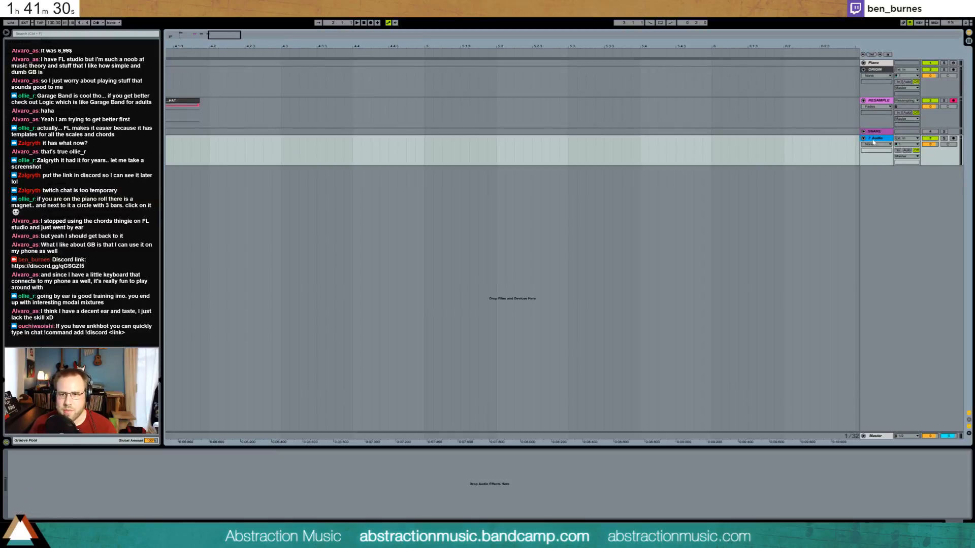
key("ctrl+z")
key("ctrl+z")
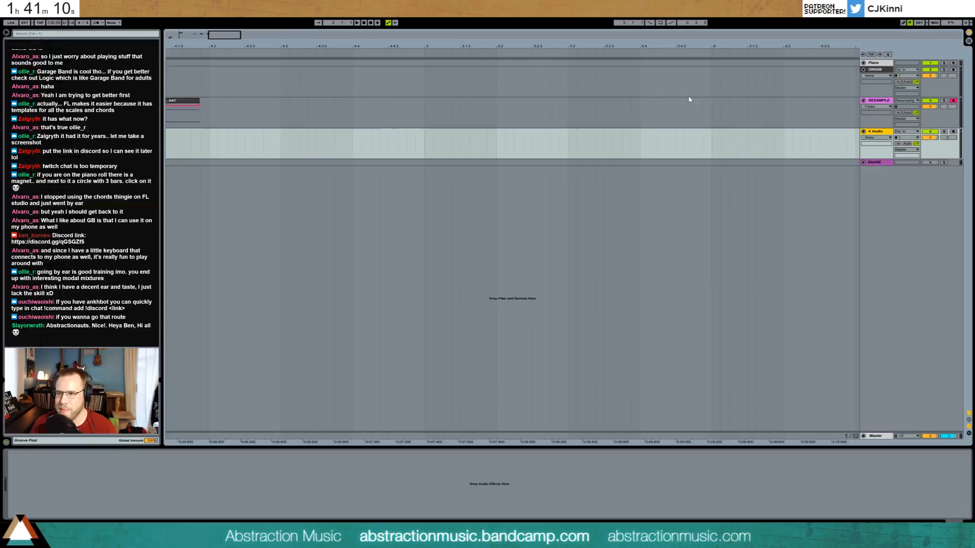
Paste the copied source audio clip onto the 4 Audio track at position 4.3.
left_click_drag(465, 45, 613, 46)
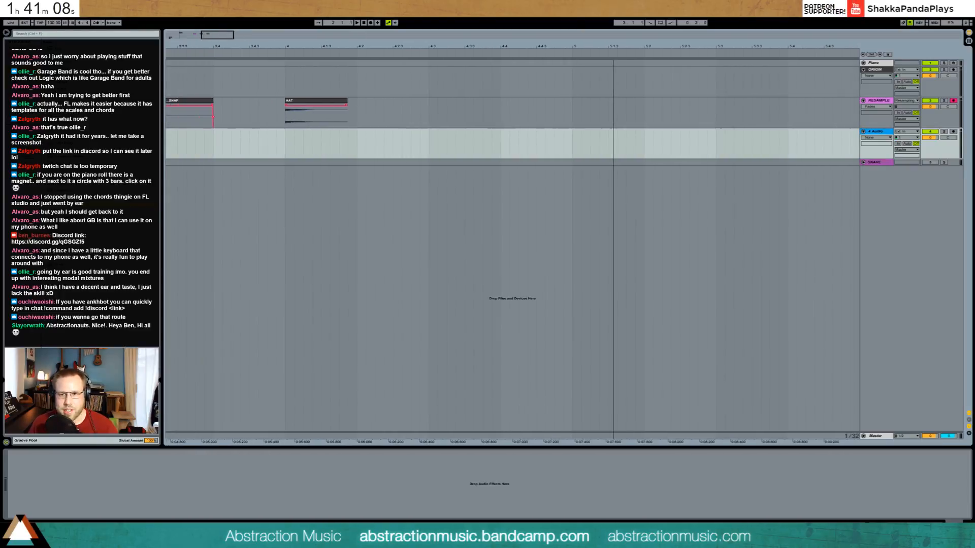
left_click(430, 144)
key("ctrl+v")
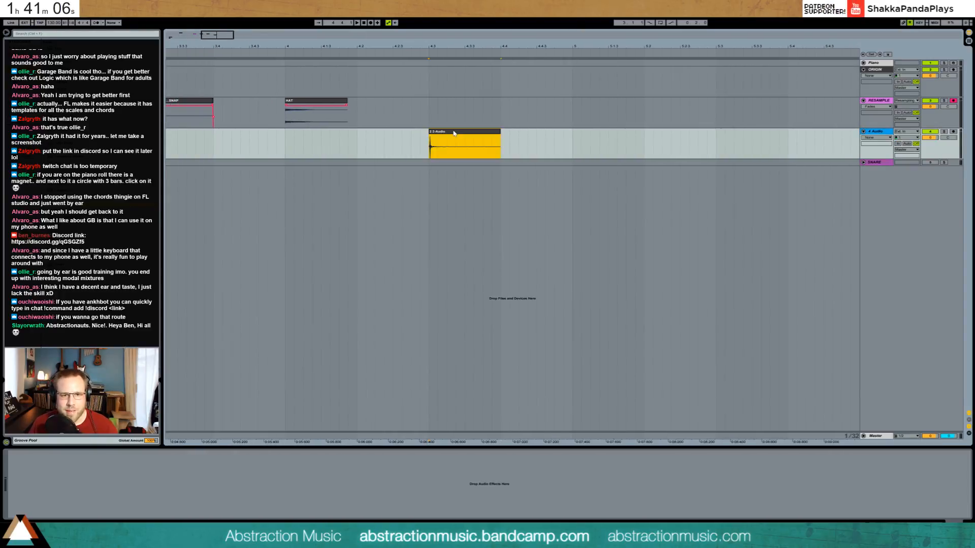
Rename the 4 Audio track as KICK.
left_click(886, 133)
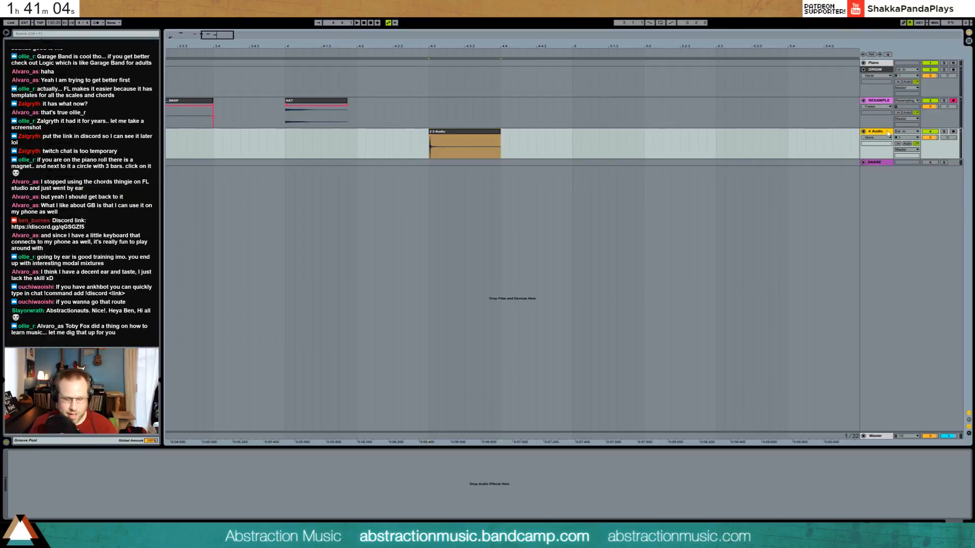
key("ctrl+r")
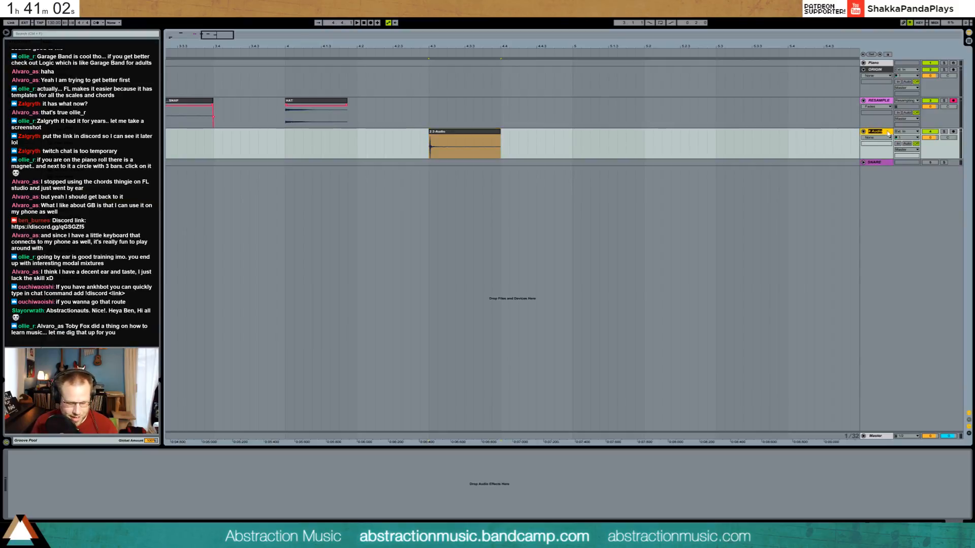
type("KIC")
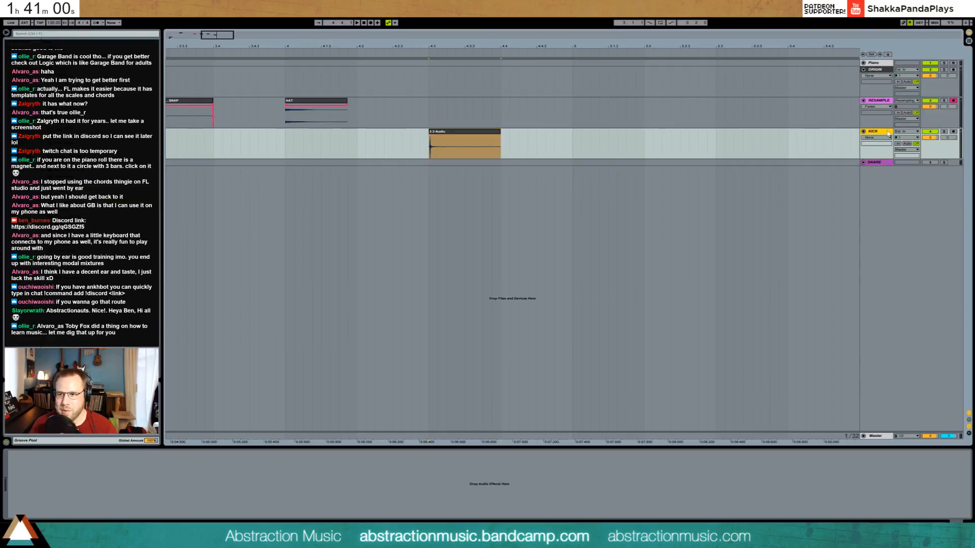
type("K")
Lower the KICK clip's transposition while repeatedly auditioning it.
double_click(446, 152)
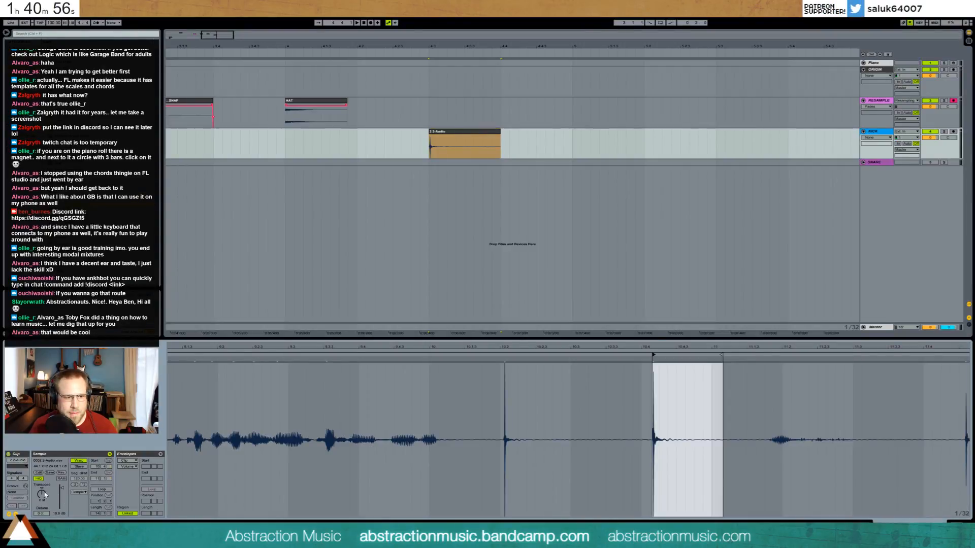
key("space")
left_click_drag(44, 495, 44, 501)
key("space")
key("space")
key("space")
key("space")
key("space")
key("space")
key("space")
key("space")
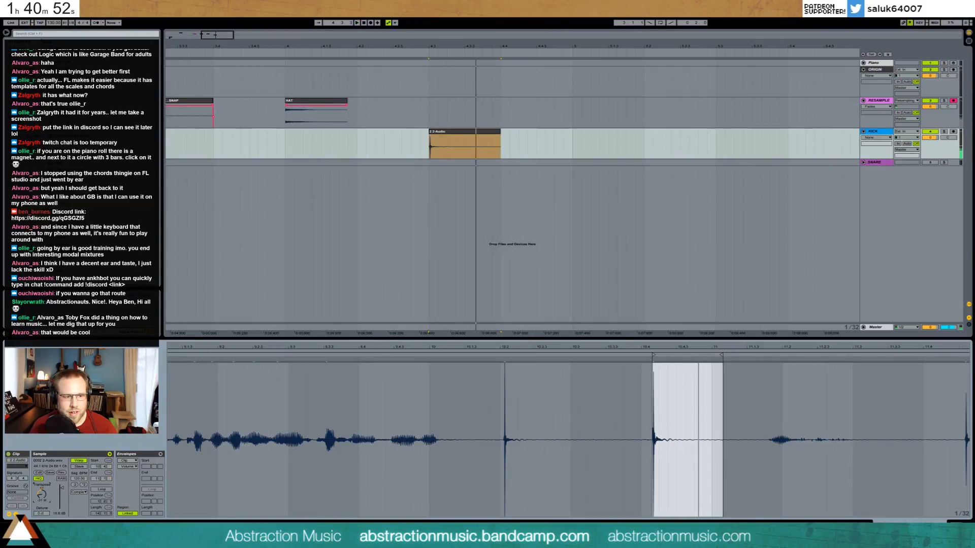
key("space")
key("space")
key("space")
key("space")
key("space")
key("space")
left_click(954, 526)
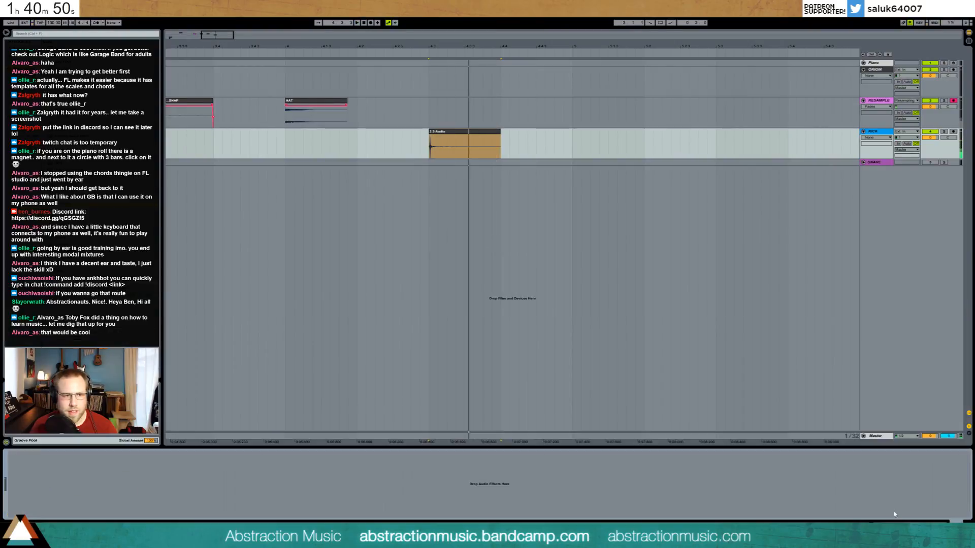
Set the KICK clip's warp mode to Tones and audition the result.
double_click(455, 136)
left_click(80, 492)
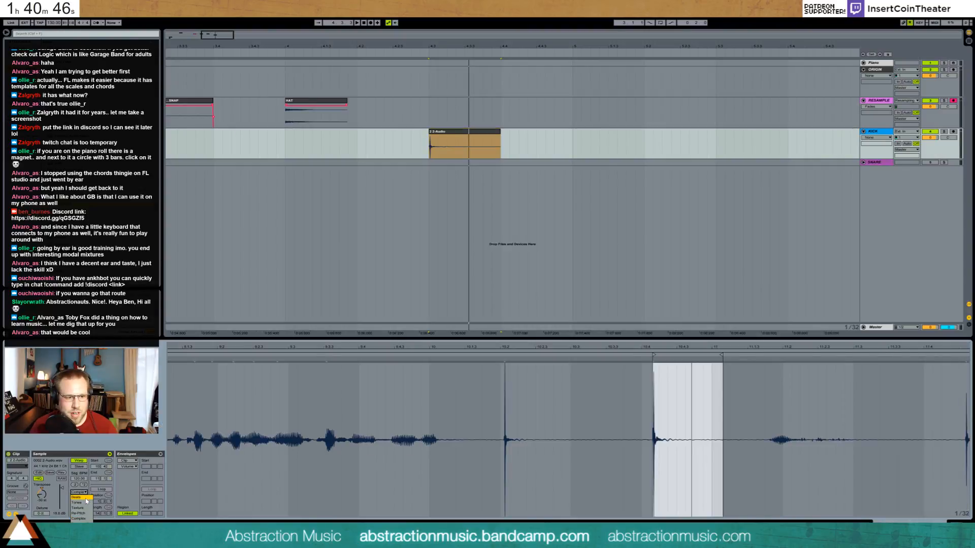
left_click(87, 502)
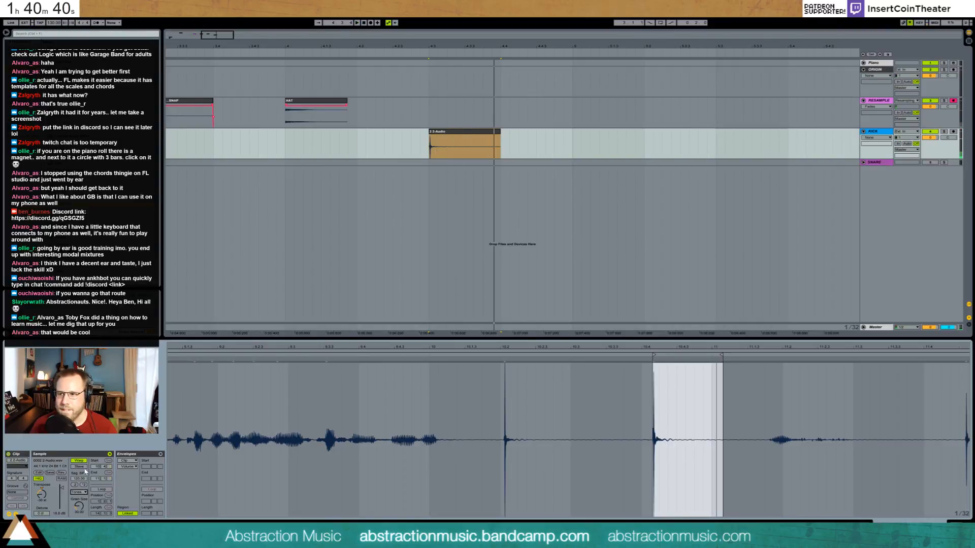
key("space")
left_click(499, 132)
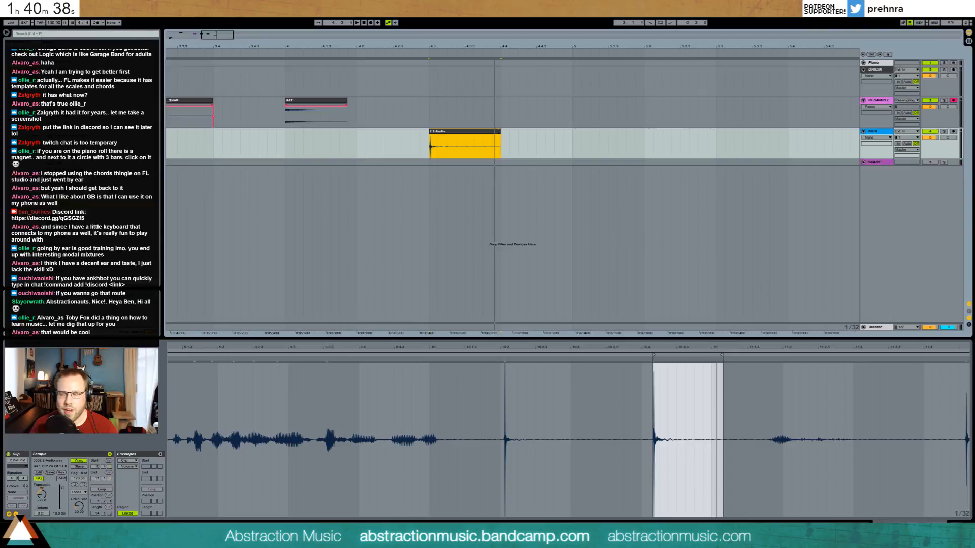
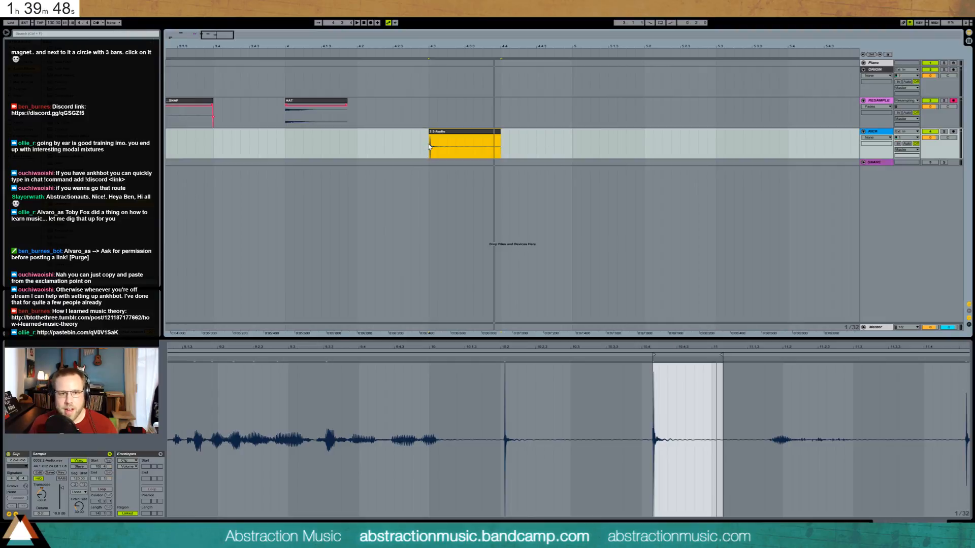
key("space")
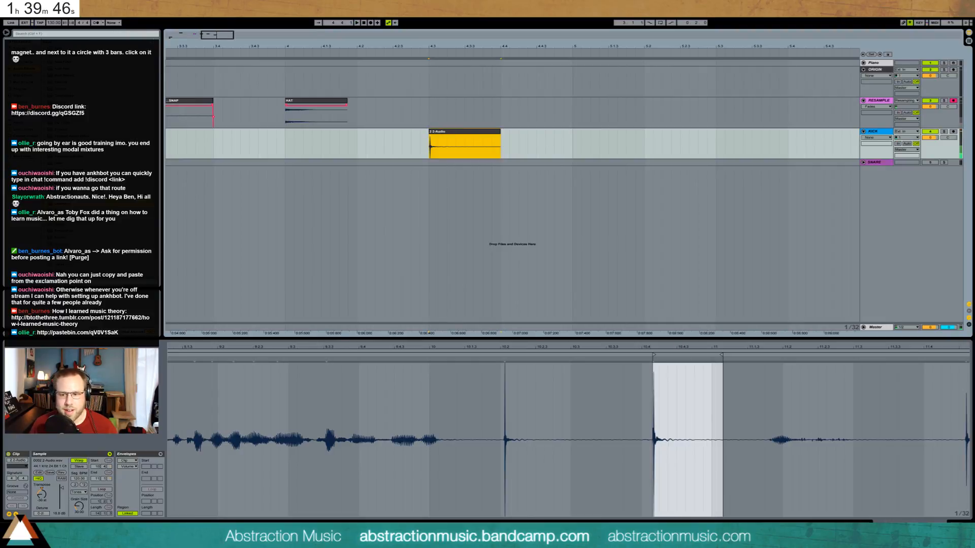
Add an EQ Eight to the KICK track.
key("shift+Tab")
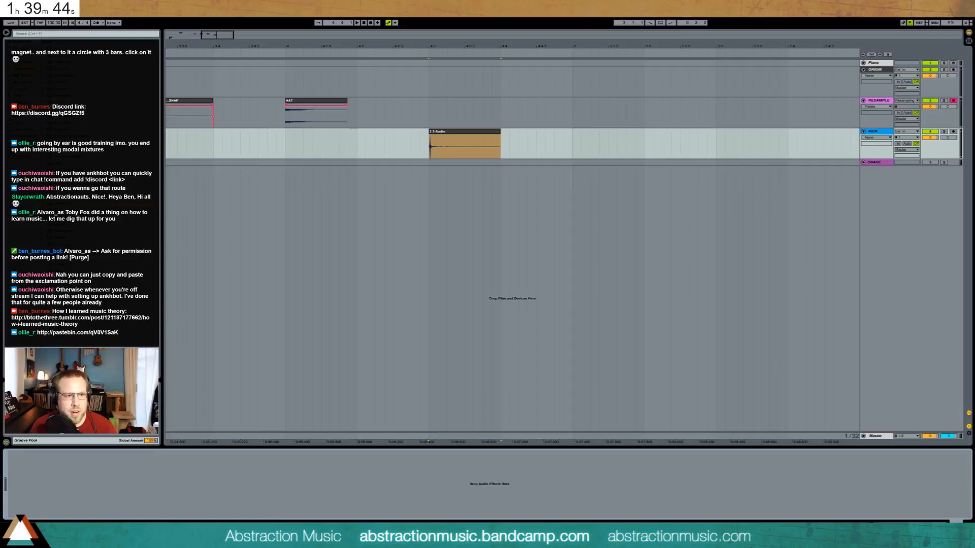
left_click_drag(66, 116, 148, 472)
left_click(446, 133)
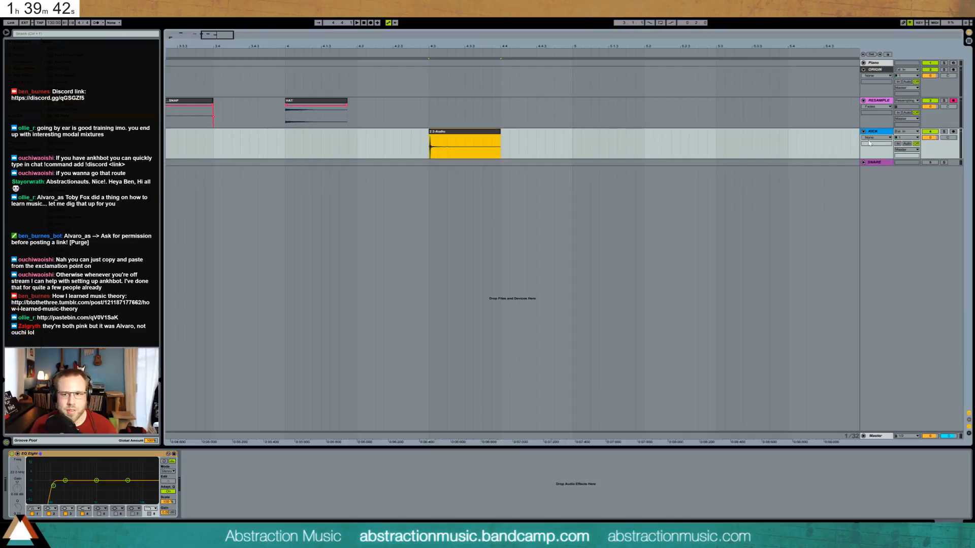
Duplicate the KICK track and lower the low-cut frequency of the duplicate's EQ Eight, then audition both layers.
left_click(874, 133)
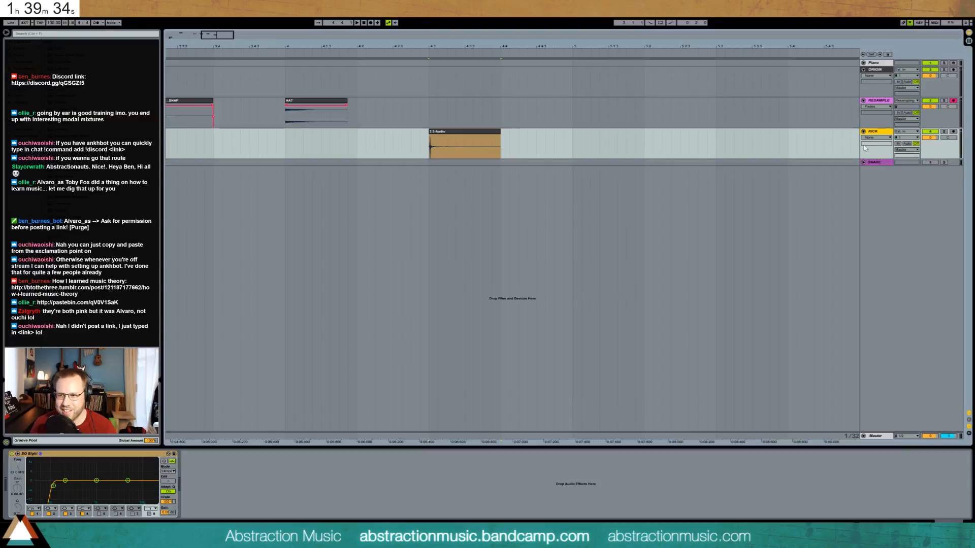
key("ctrl+d")
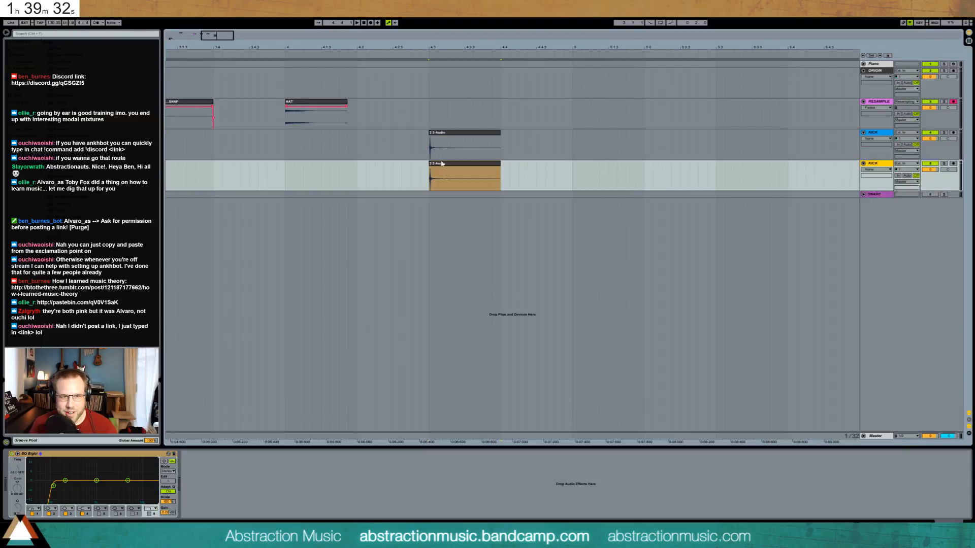
left_click_drag(54, 486, 43, 480)
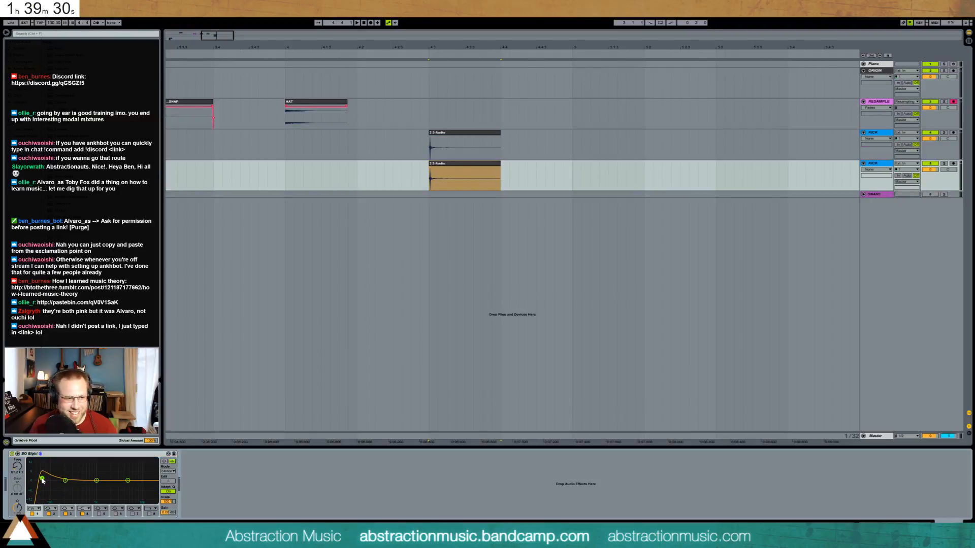
key("space")
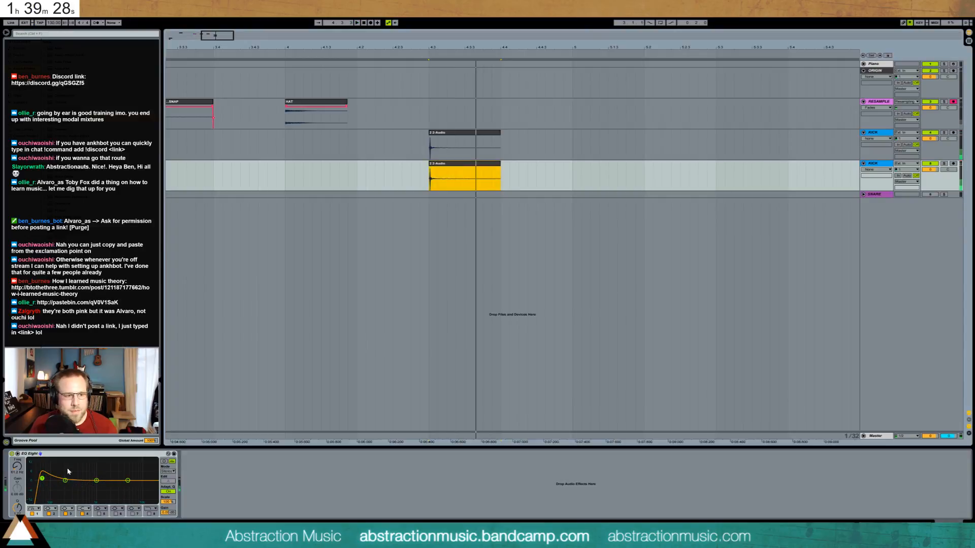
Add a Reverb after the duplicate KICK track's EQ Eight and enable the EQ's band 8 as a high cut at a low frequency.
double_click(444, 164)
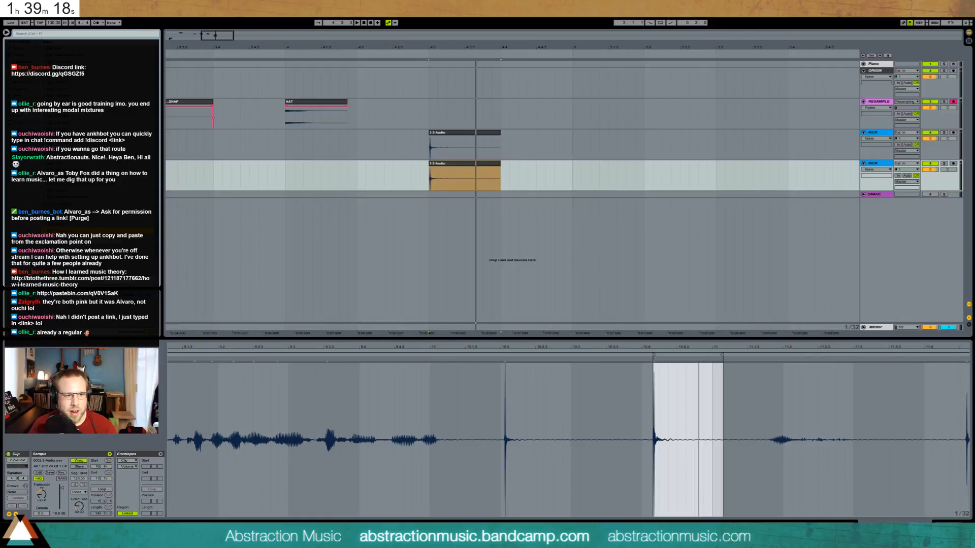
key("shift+Tab")
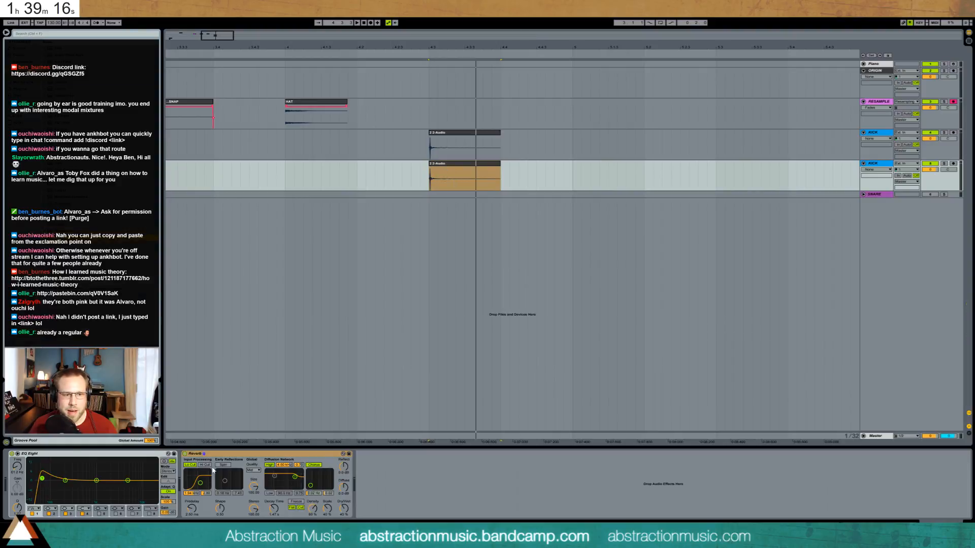
left_click(149, 514)
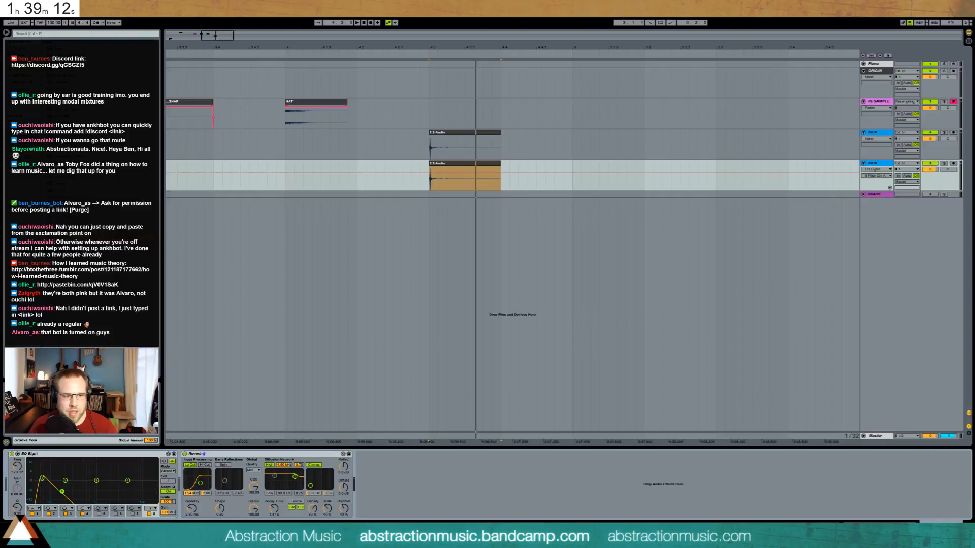
left_click_drag(62, 492, 58, 484)
Lengthen the Reverb's decay time, lower its input filter frequency and enable the input Hi Cut while auditioning the kick.
left_click_drag(274, 509, 274, 500)
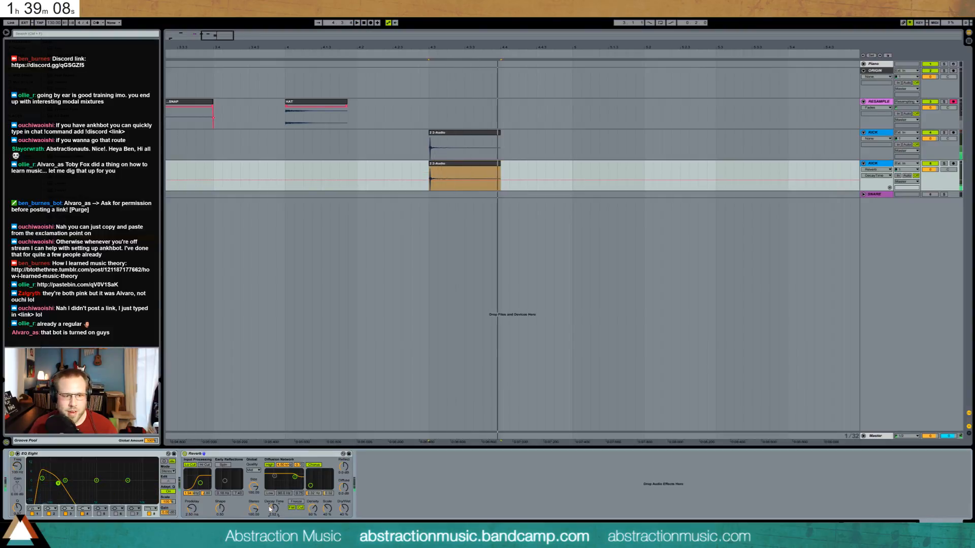
left_click_drag(200, 483, 193, 480)
key("space")
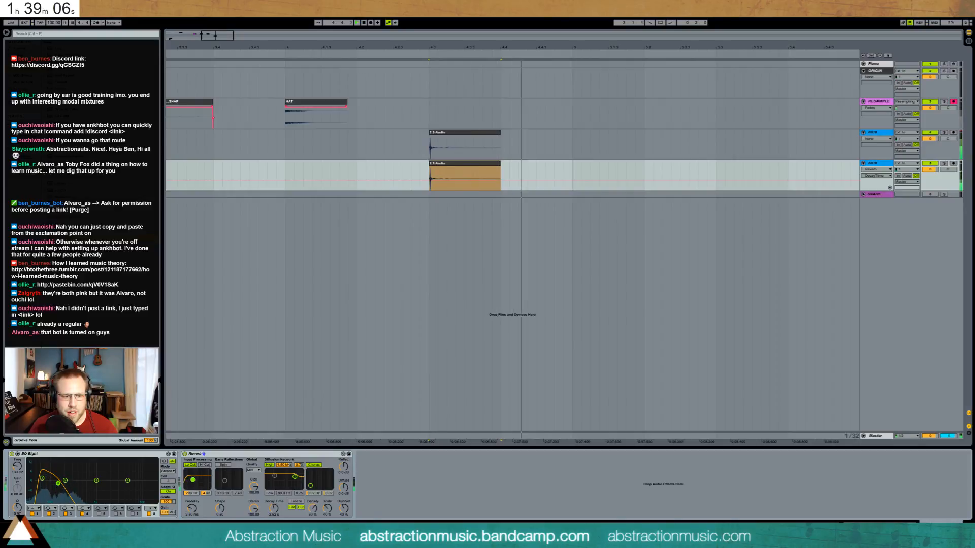
left_click(204, 465)
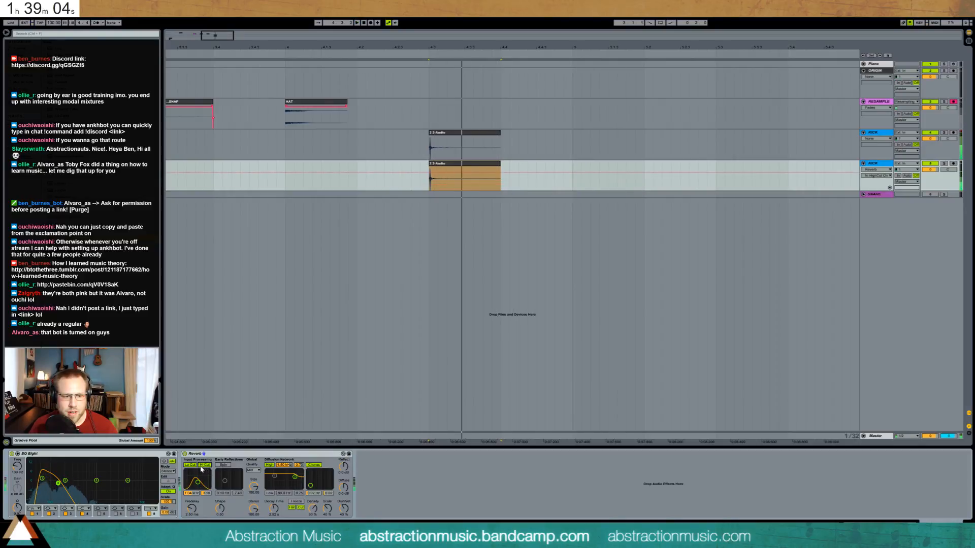
Turn off the Reverb's input Lo Cut, raise its input filter frequency and shorten the decay time while auditioning the kick.
key("space")
key("space")
left_click(190, 465)
key("space")
left_click_drag(198, 482, 201, 483)
key("space")
key("space")
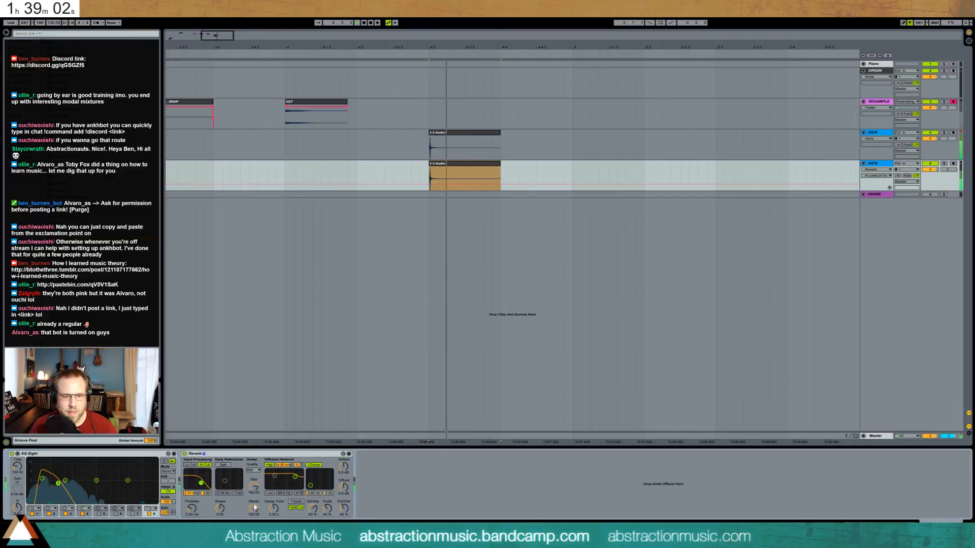
left_click(273, 509)
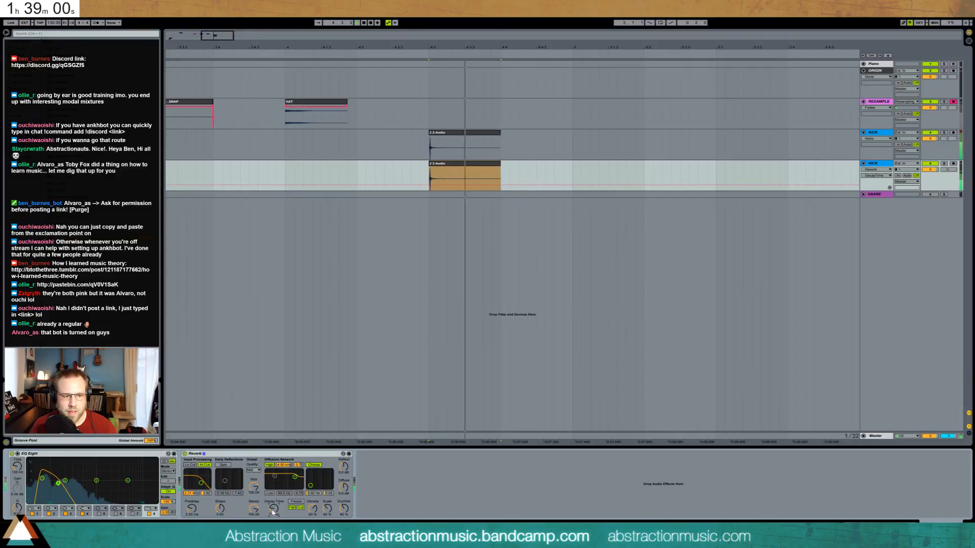
key("space")
Group the two KICK tracks together.
left_click(466, 133)
left_click(873, 133)
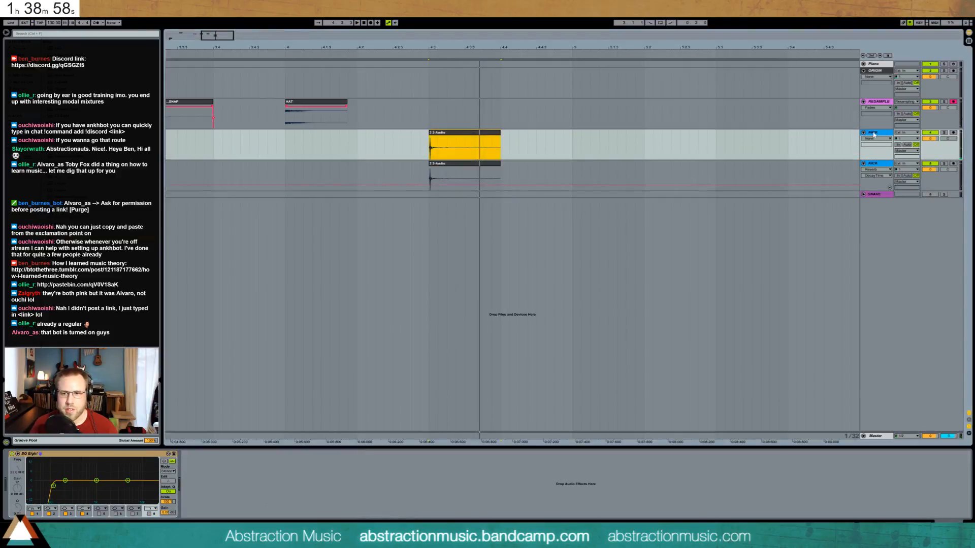
left_click(873, 163, "shift")
key("ctrl+g")
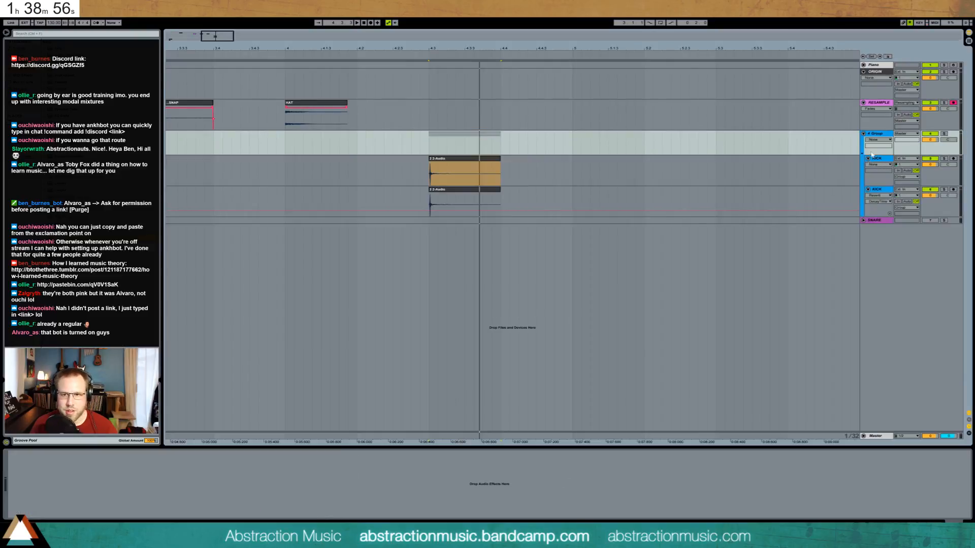
Replace the EQ Eight on the first KICK track with an Overdrive.
left_click(476, 162)
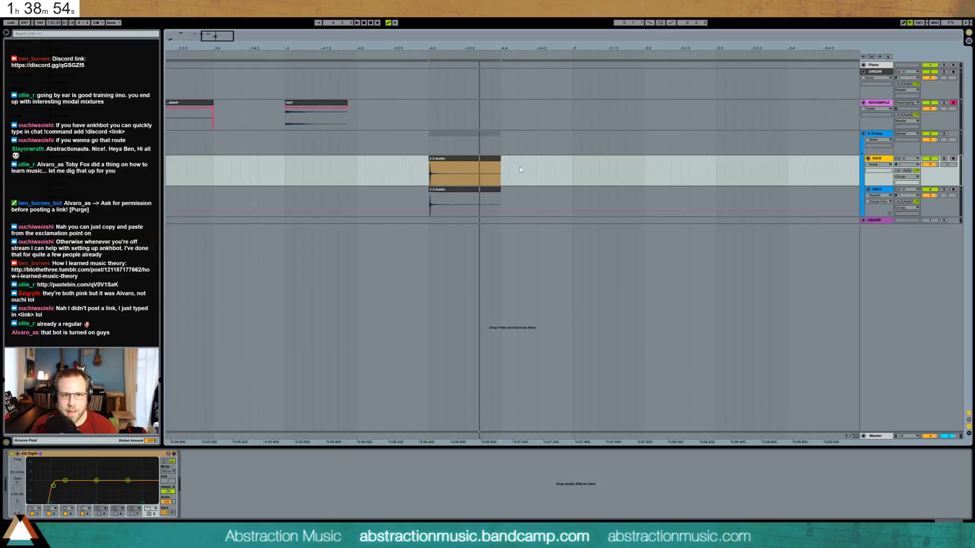
left_click(480, 190)
left_click(478, 161)
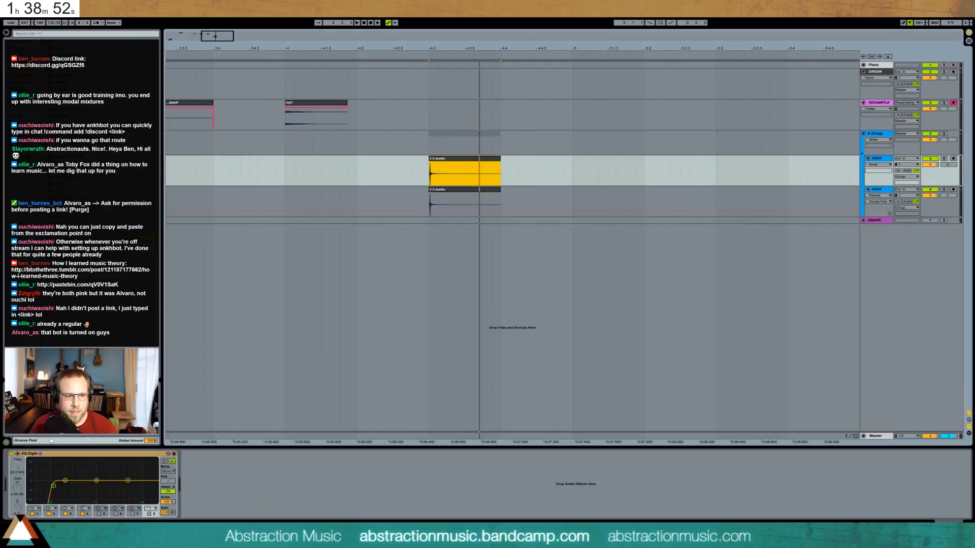
left_click(79, 459)
key("Delete")
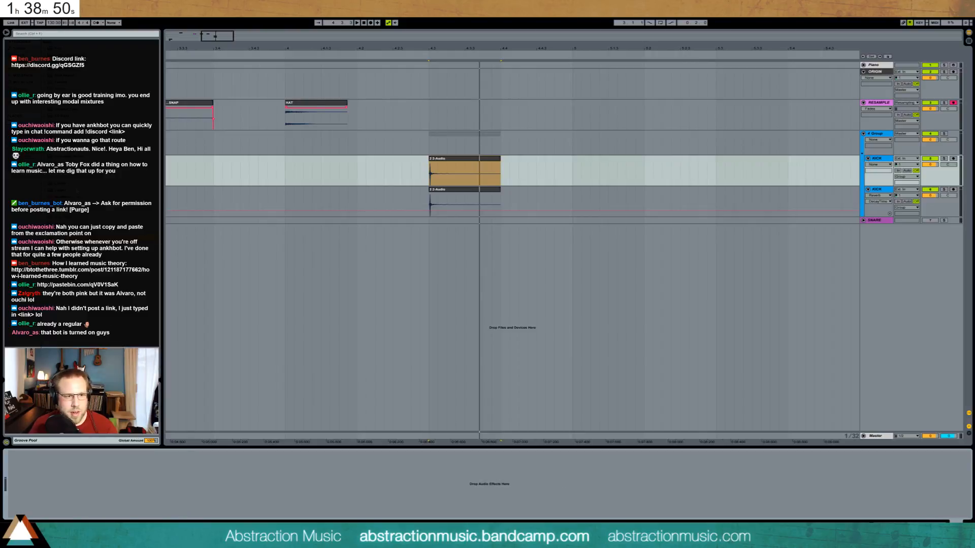
left_click_drag(66, 203, 127, 487)
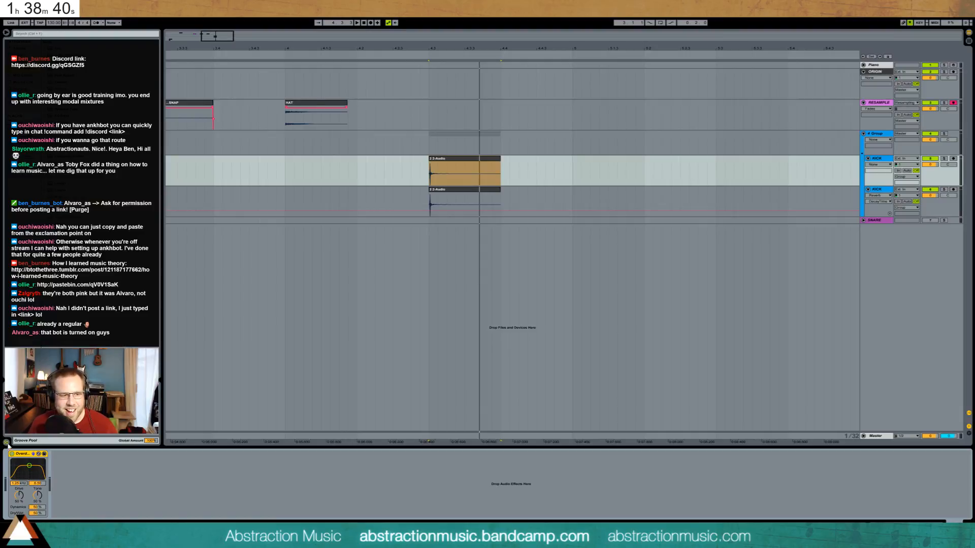
Narrow the Overdrive's filter band and raise its frequency while auditioning the kick.
left_click_drag(29, 466, 29, 471)
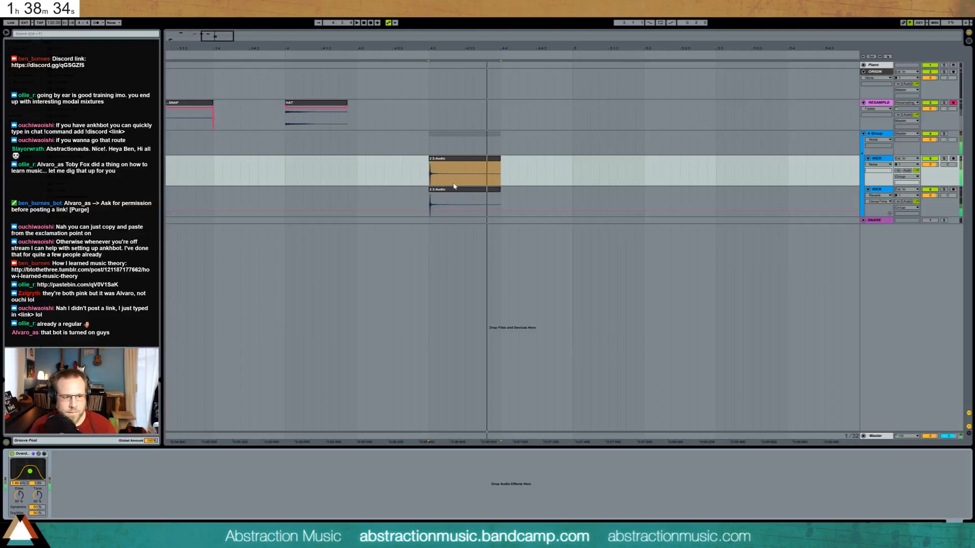
mouse_move(30, 471)
left_mouse_down()
mouse_move(21, 473)
mouse_move(34, 474)
left_mouse_up()
key("space")
key("space")
key("space")
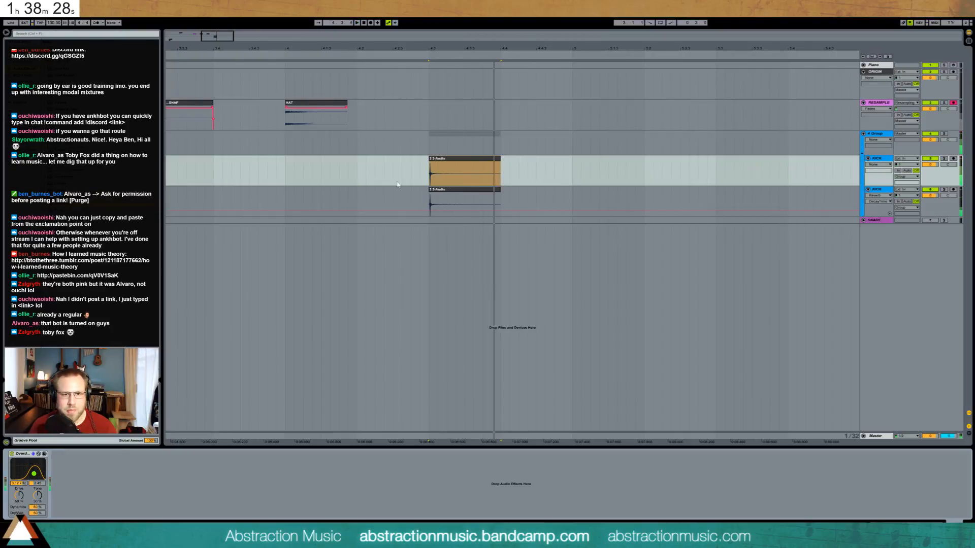
Trim the first KICK clip down to its opening hit and add a fade-out to it.
left_click_drag(499, 168, 440, 166)
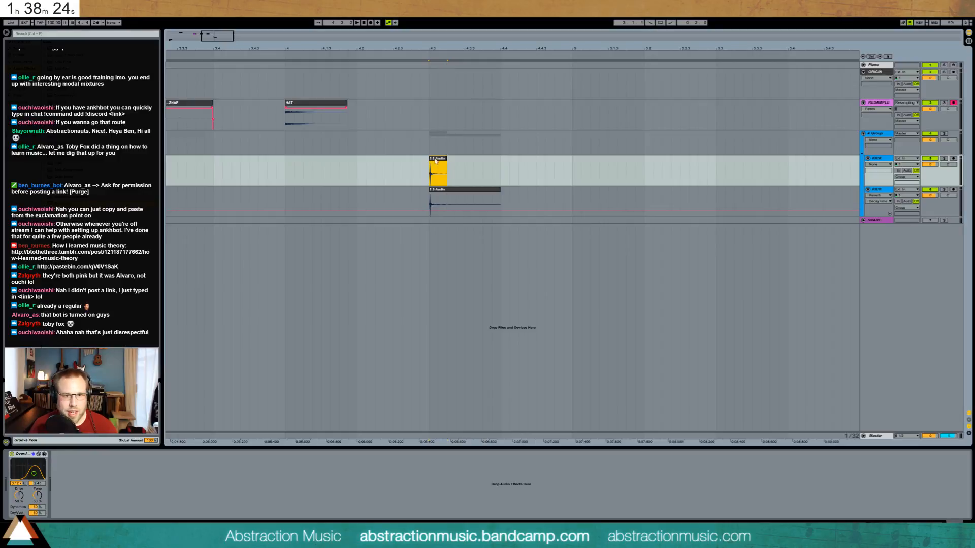
left_click(437, 167)
key("ctrl+e")
key("Delete")
left_click(434, 162)
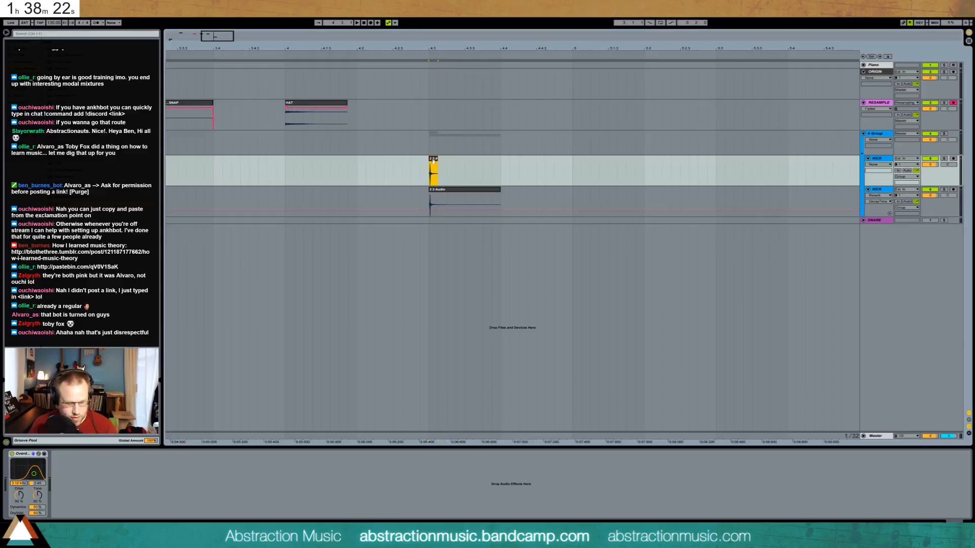
key("ctrl+alt+f")
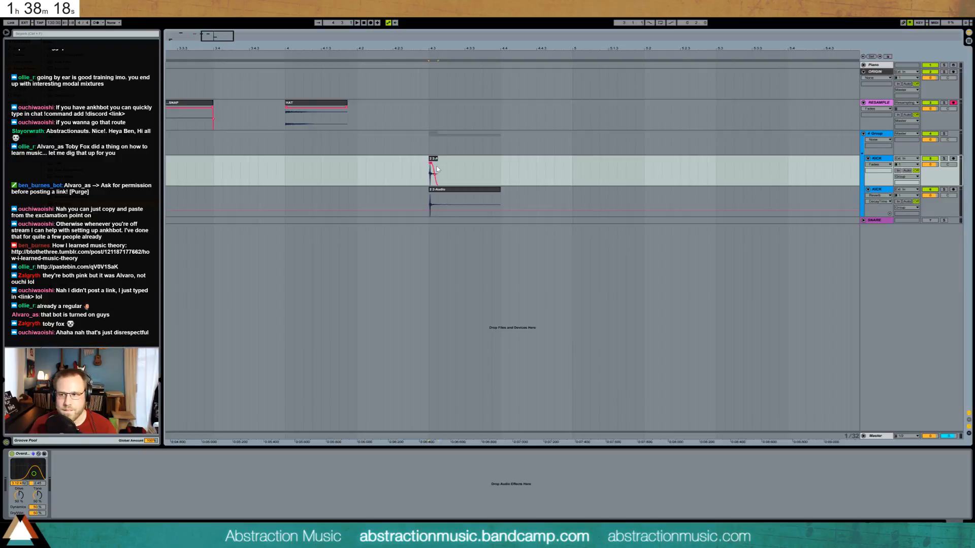
Lengthen the faded first KICK clip slightly and lower that track's volume during playback.
key("space")
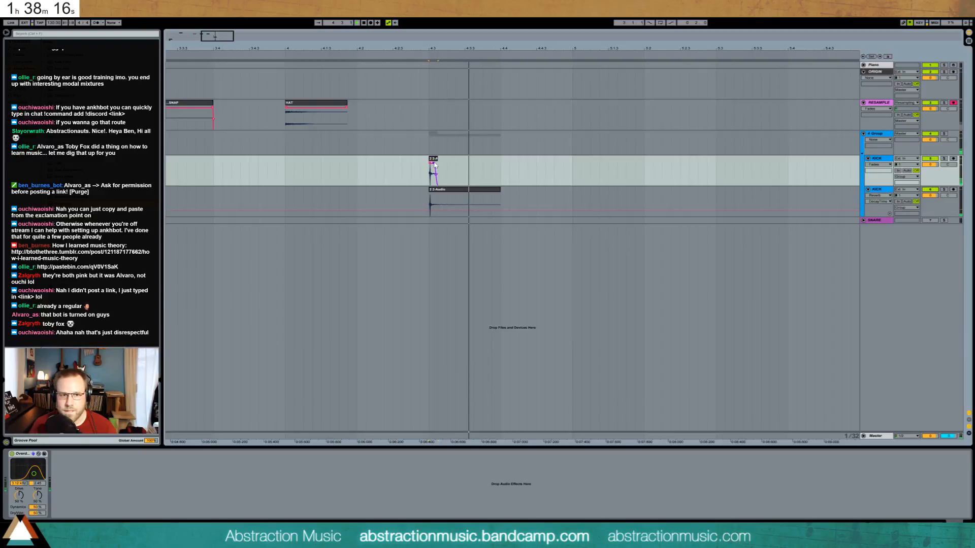
mouse_move(437, 158)
left_mouse_down()
mouse_move(453, 164)
mouse_move(441, 166)
left_mouse_up()
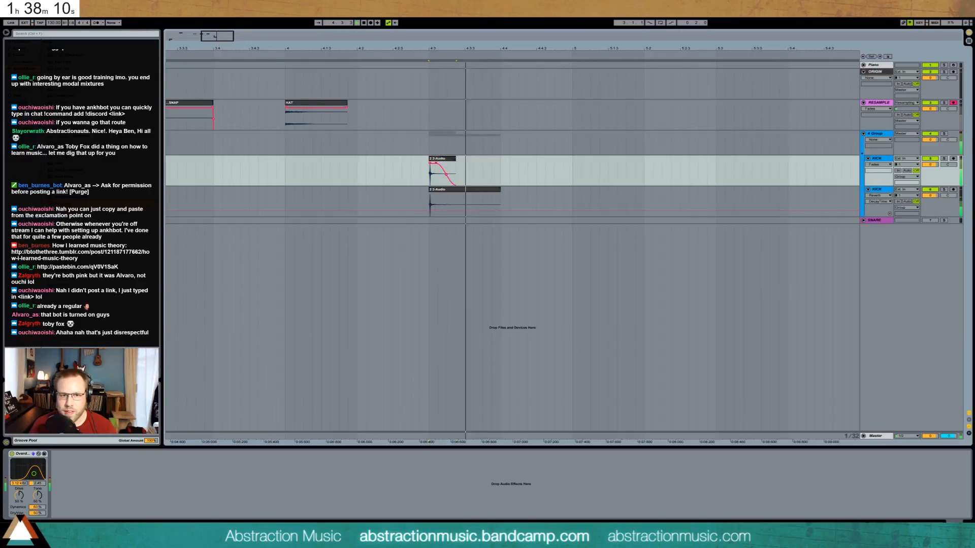
left_click_drag(936, 166, 937, 178)
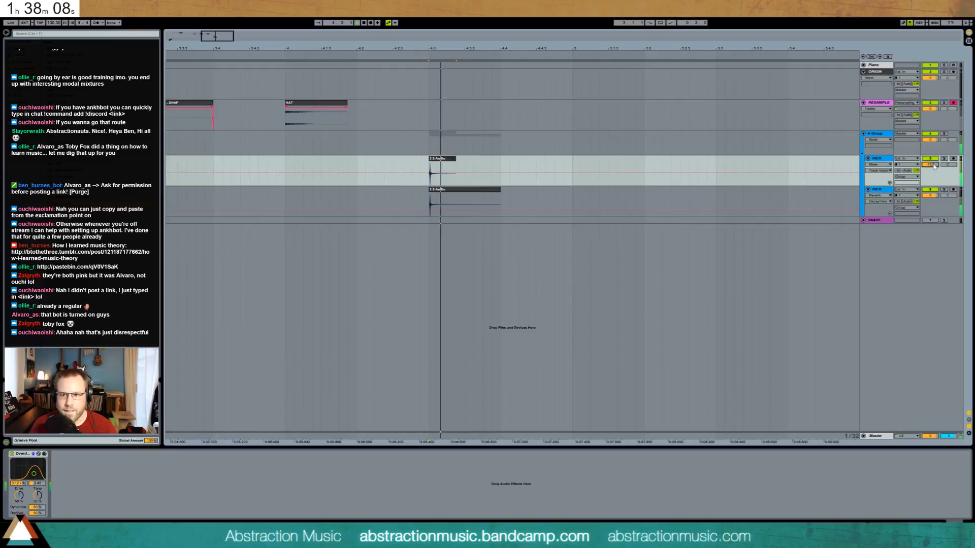
Raise the high-cut frequency of the second KICK track's EQ Eight and reduce its Reverb's Dry/Wet while auditioning.
left_click(469, 191)
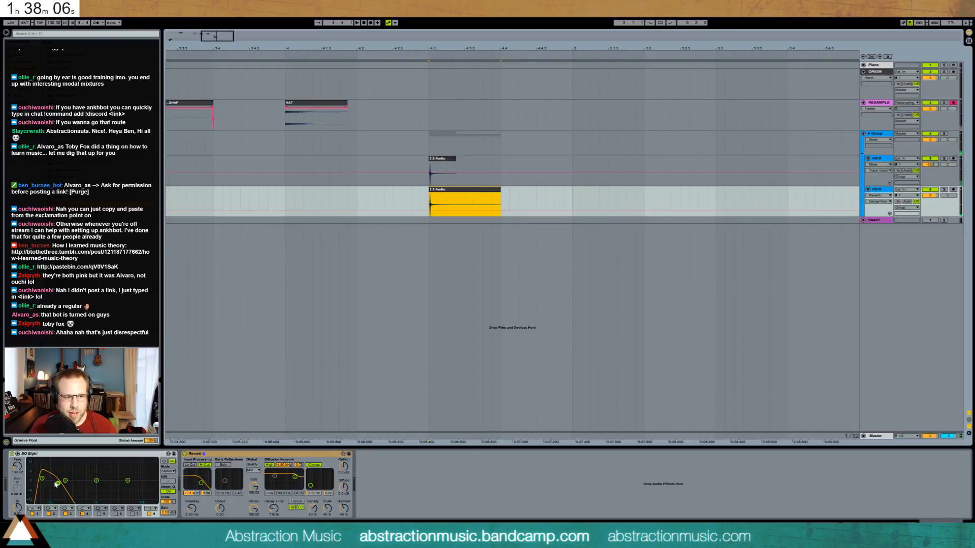
mouse_move(58, 479)
left_mouse_down()
mouse_move(70, 480)
mouse_move(44, 486)
mouse_move(61, 481)
left_mouse_up()
key("space")
key("space")
key("space")
key("space")
key("space")
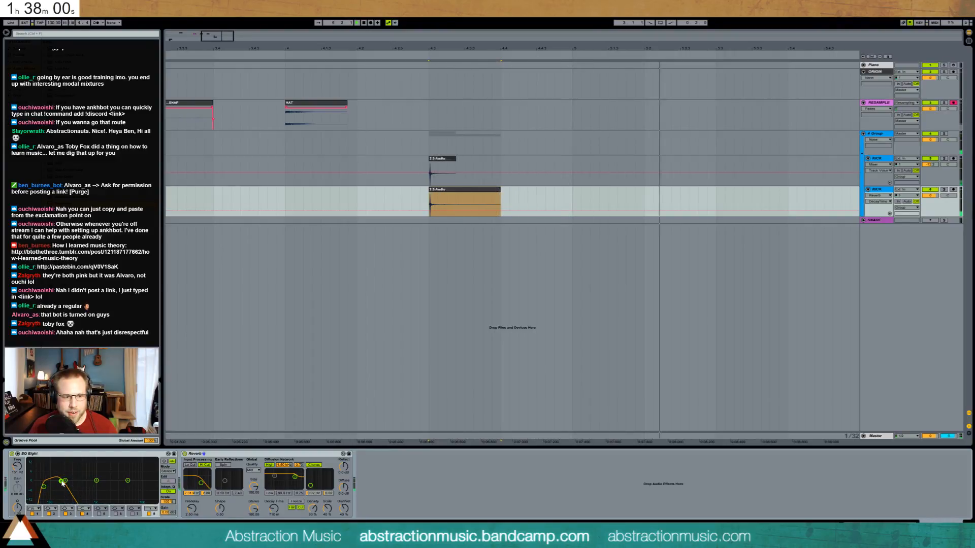
key("space")
key("space")
key("space")
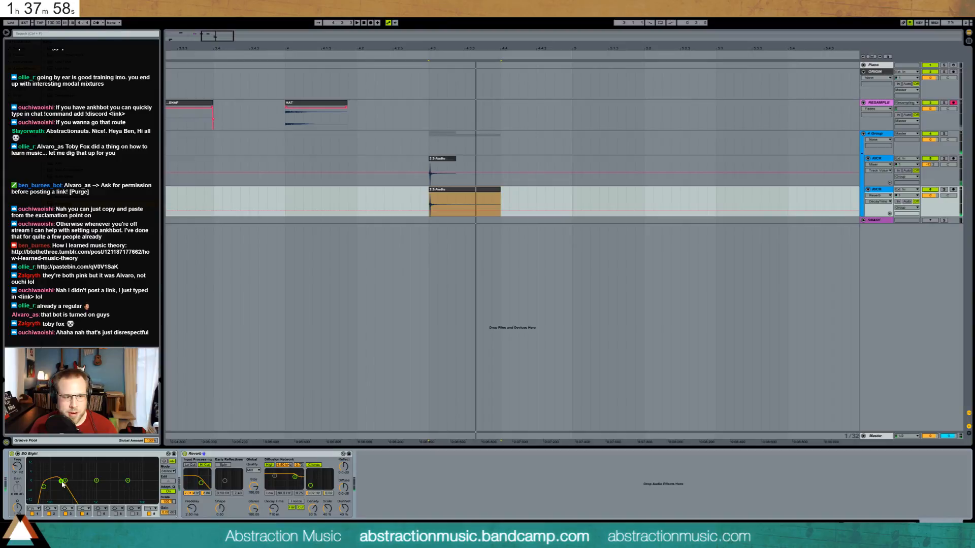
left_click_drag(343, 509, 343, 525)
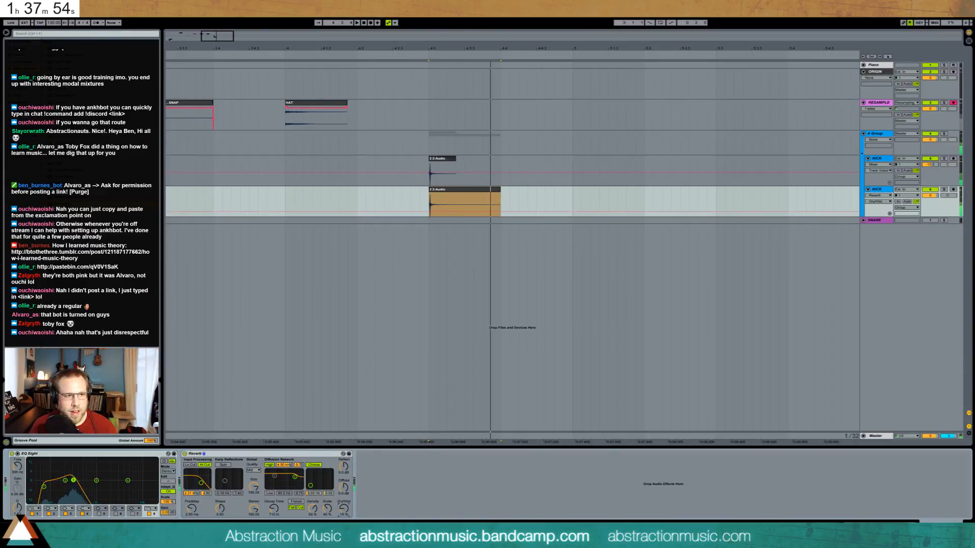
Trim the initial transient off the second KICK clip and realign its start with the first KICK clip.
left_click_drag(213, 36, 235, 58)
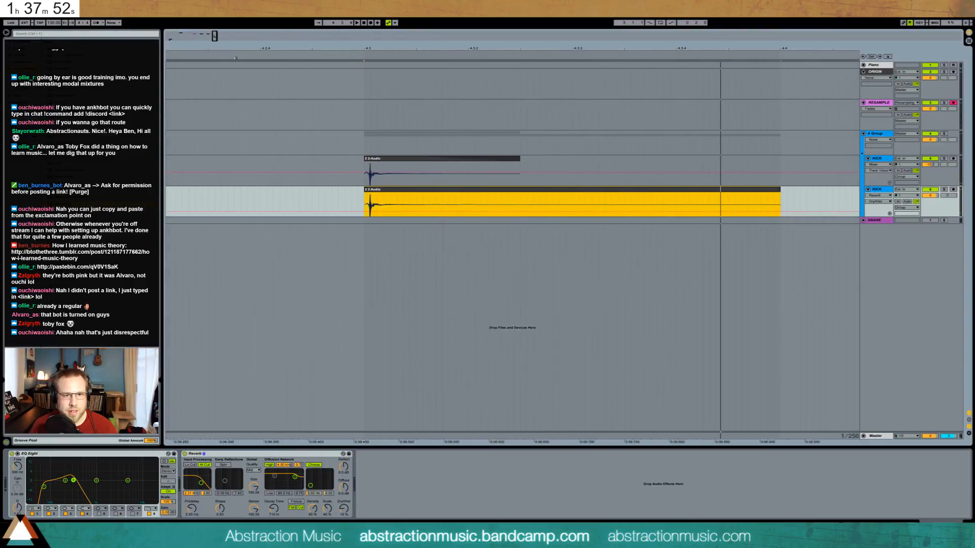
left_click_drag(364, 192, 378, 196)
key("ctrl+z")
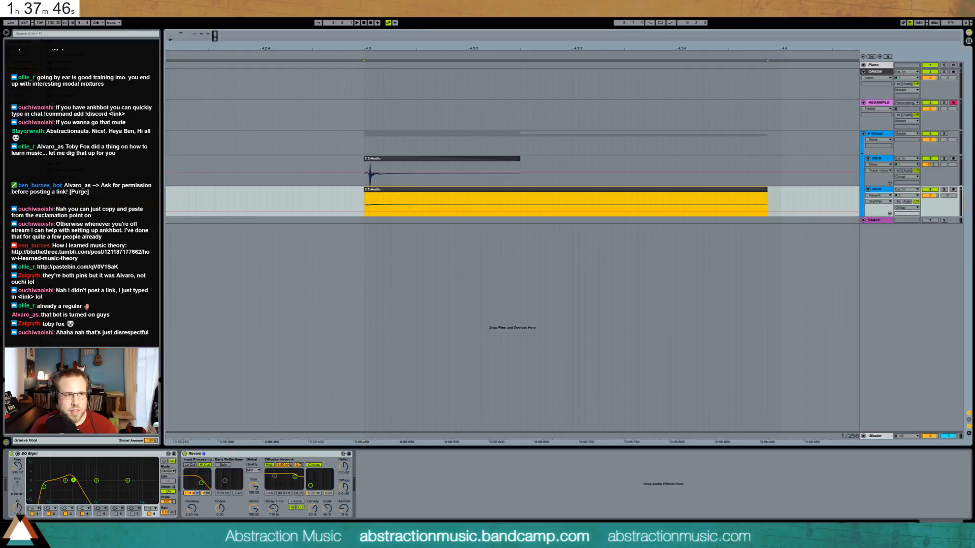
Insert a Compressor between the second KICK track's EQ Eight and Reverb and adjust its threshold while auditioning.
left_click_drag(66, 89, 212, 498)
key("space")
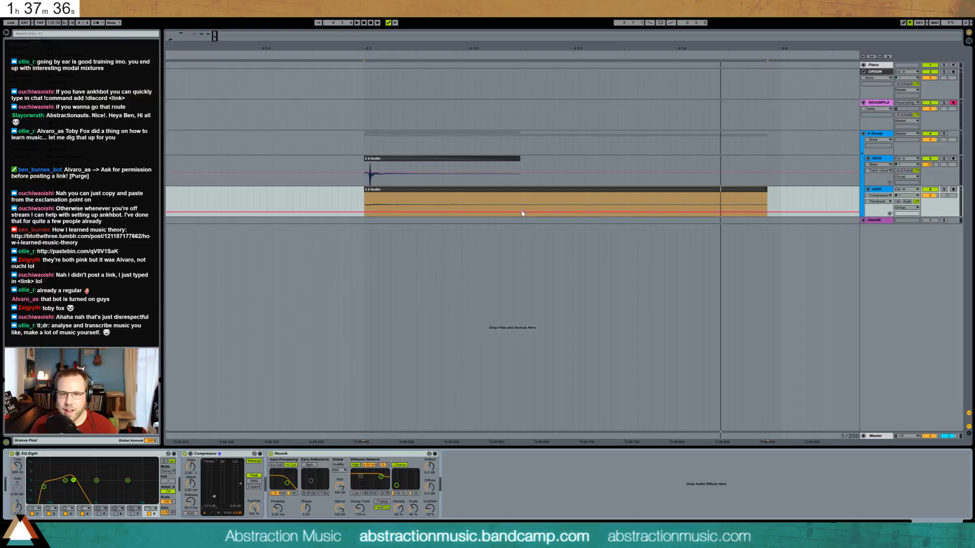
left_click(533, 193)
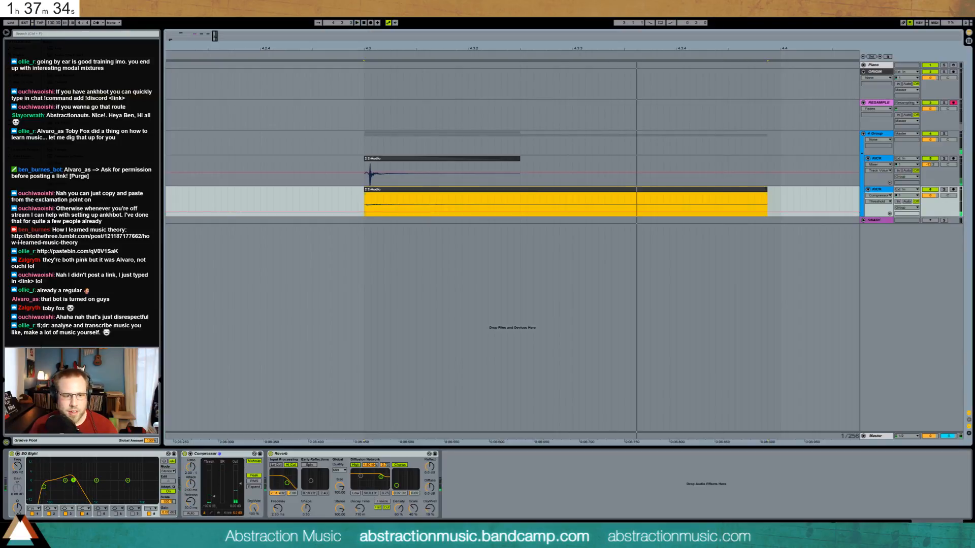
left_click_drag(214, 497, 213, 498)
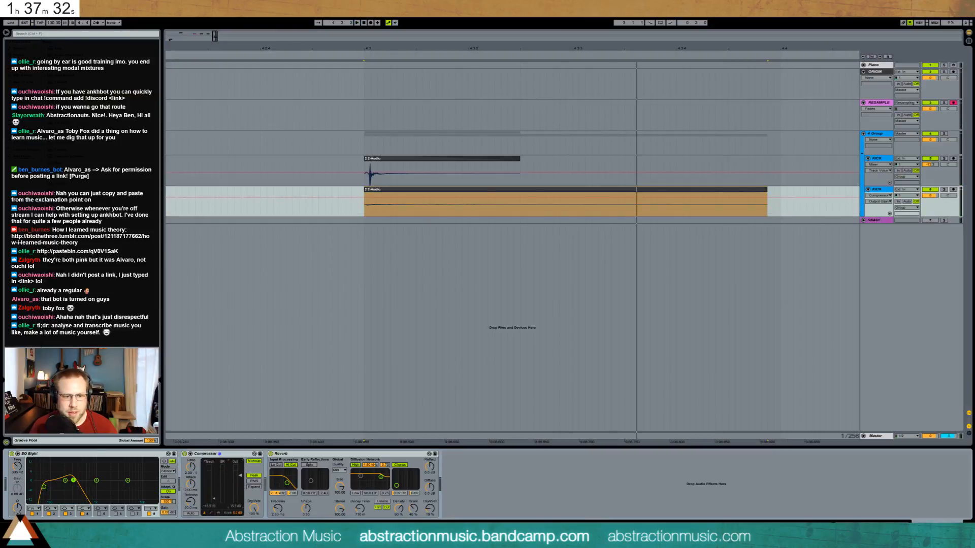
key("space")
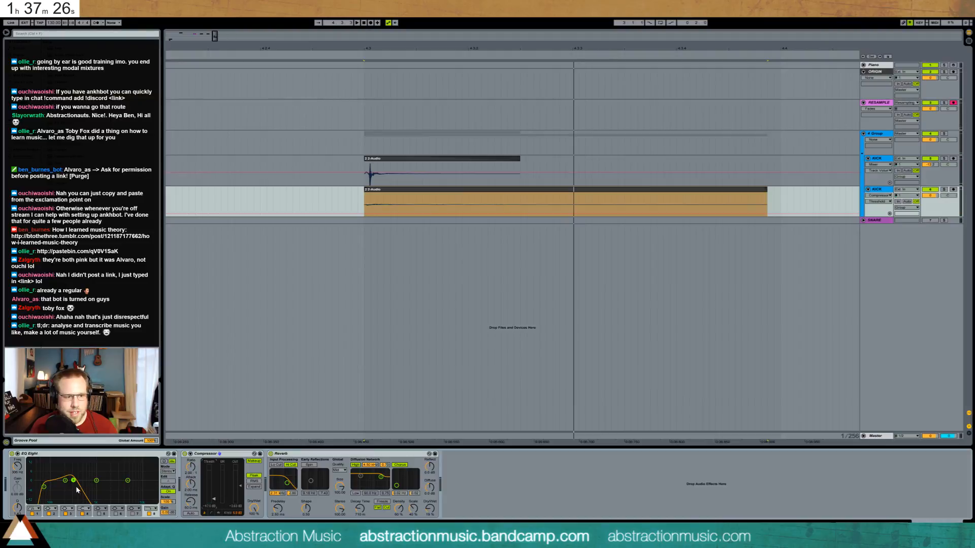
Lower the high-cut frequency of the second KICK track's EQ Eight and check its clip's sample settings.
mouse_move(74, 480)
left_mouse_down()
mouse_move(38, 486)
mouse_move(64, 481)
left_mouse_up()
key("space")
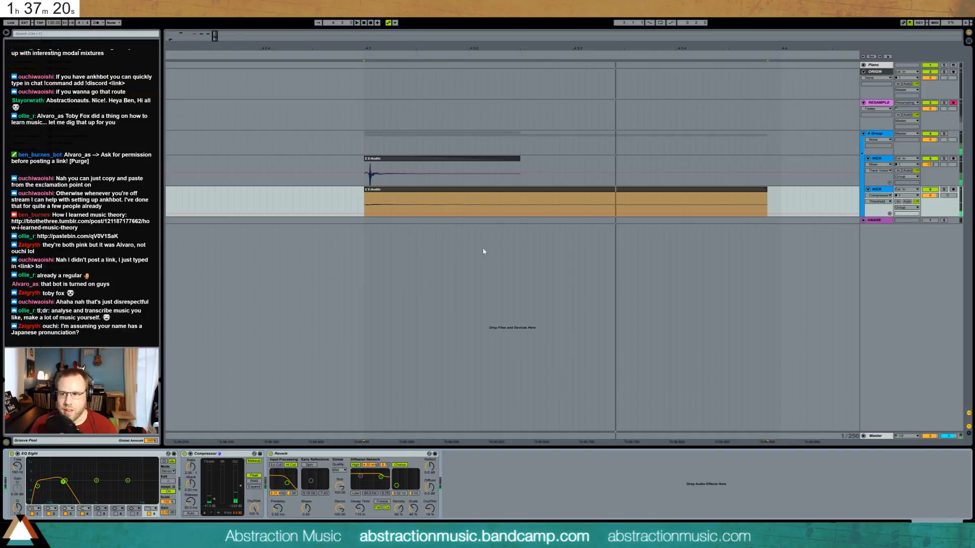
double_click(463, 193)
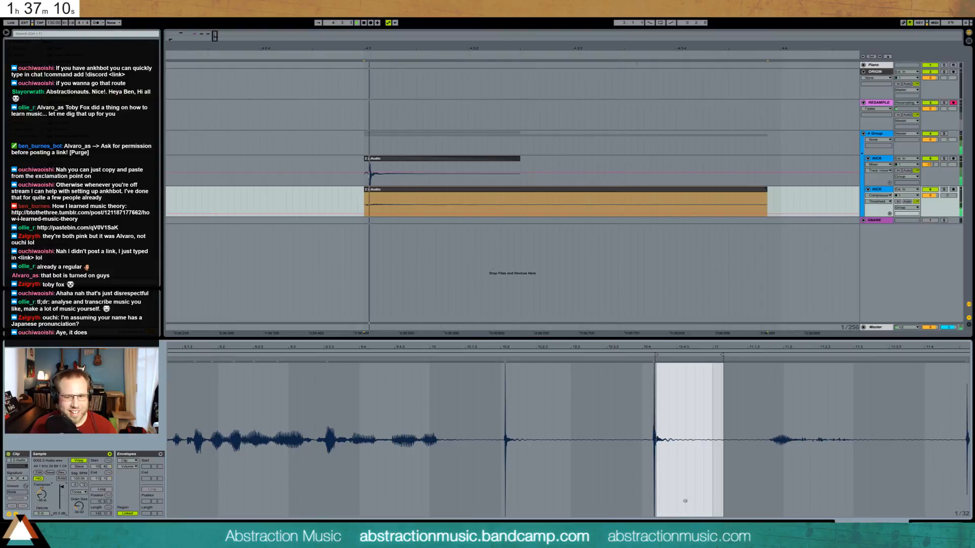
key("shift+Tab")
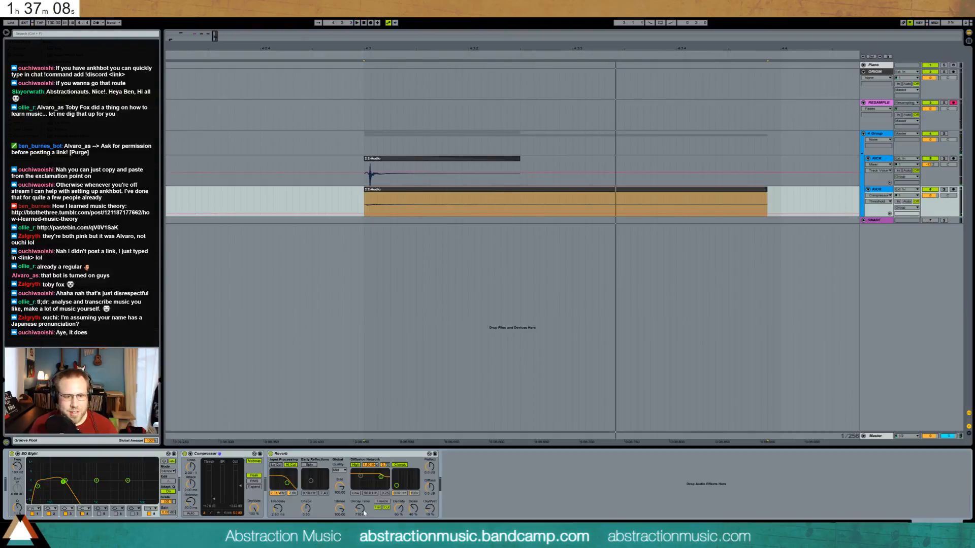
Fine-tune the Dry/Wet amount of the second KICK track's Reverb while repeatedly auditioning the layered kick.
key("space")
key("space")
key("space")
key("space")
key("space")
left_click_drag(429, 511, 429, 511)
key("space")
key("space")
key("space")
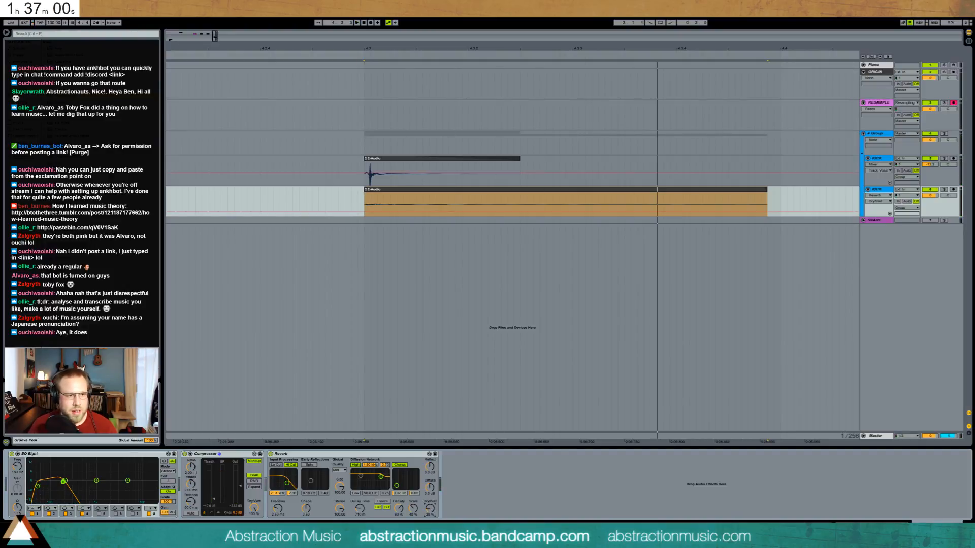
Open the first KICK clip's sample settings and solo its track.
double_click(485, 165)
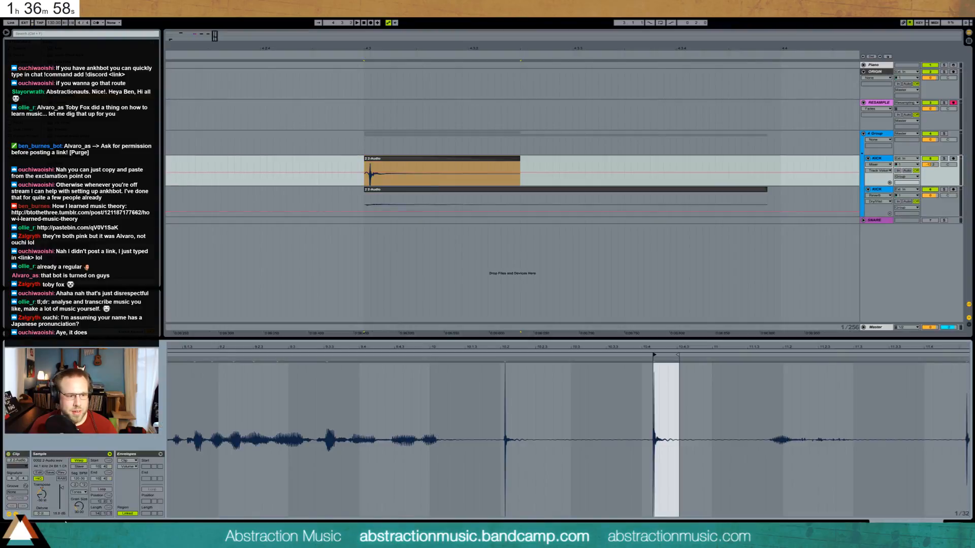
key("space")
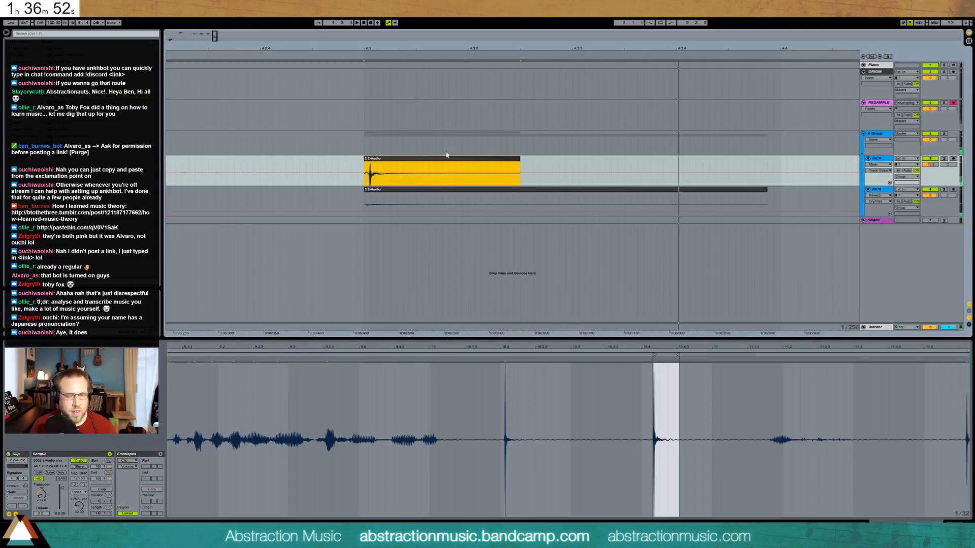
left_click(943, 159)
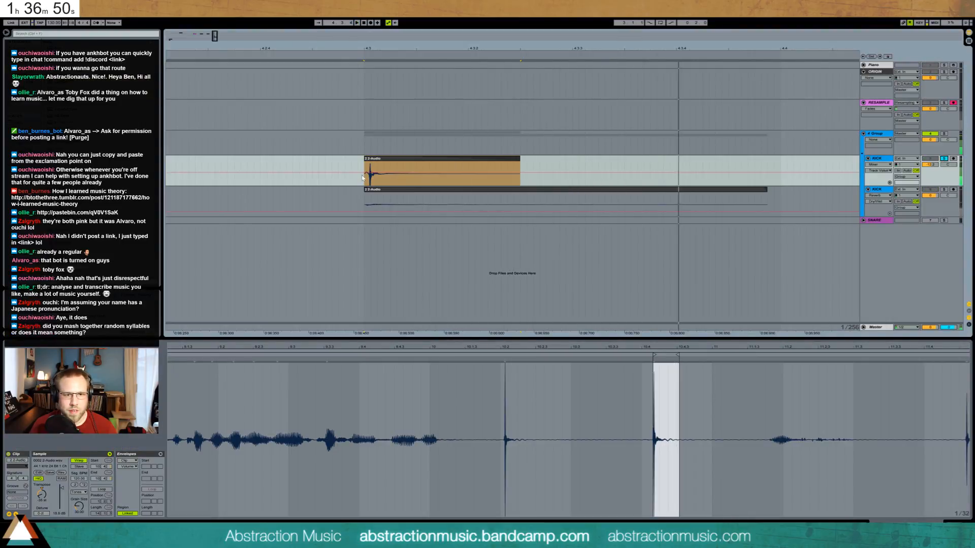
Shorten the fade-in at the start of the first KICK clip and audition the soloed hit repeatedly.
left_click(373, 159)
key("a")
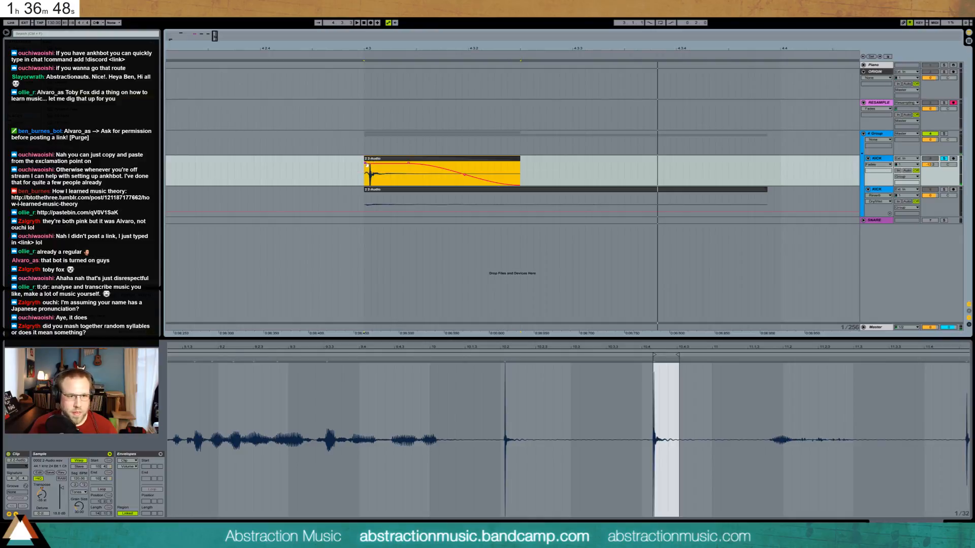
mouse_move(374, 164)
left_mouse_down()
mouse_move(383, 164)
mouse_move(364, 160)
left_mouse_up()
key("space")
key("space")
key("space")
key("space")
key("space")
key("space")
key("space")
key("space")
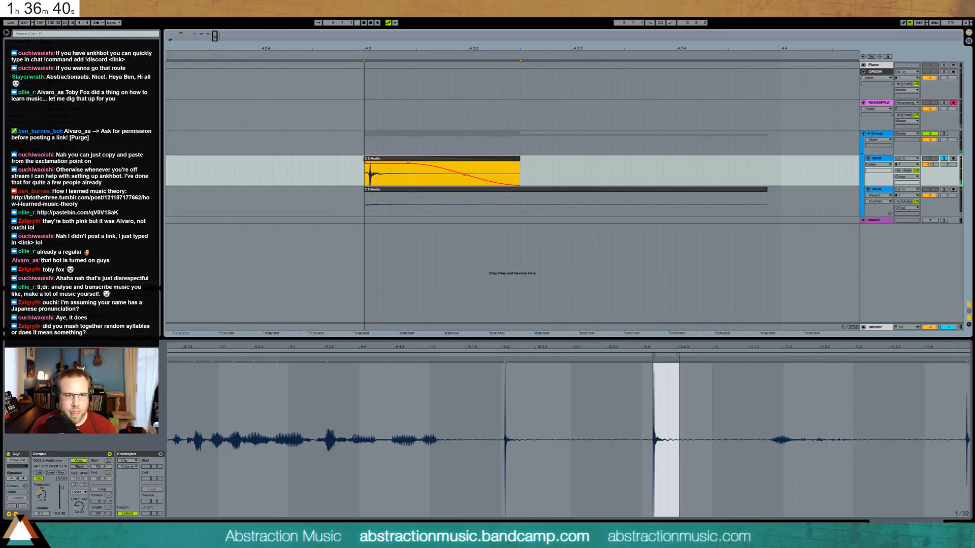
Move the first KICK clip's start marker forward to the onset of the main transient and audition the hit.
left_click_drag(664, 348, 663, 427)
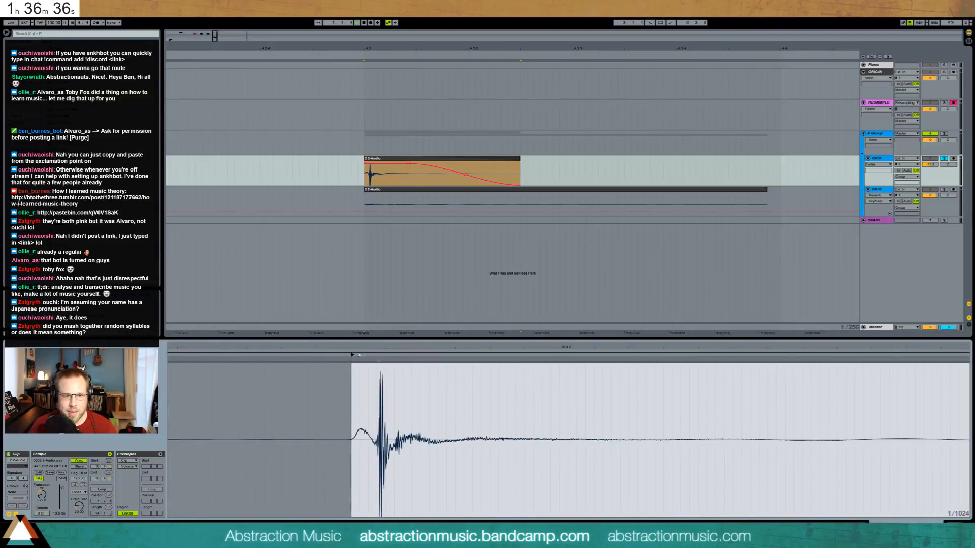
left_click_drag(359, 354, 379, 354)
key("space")
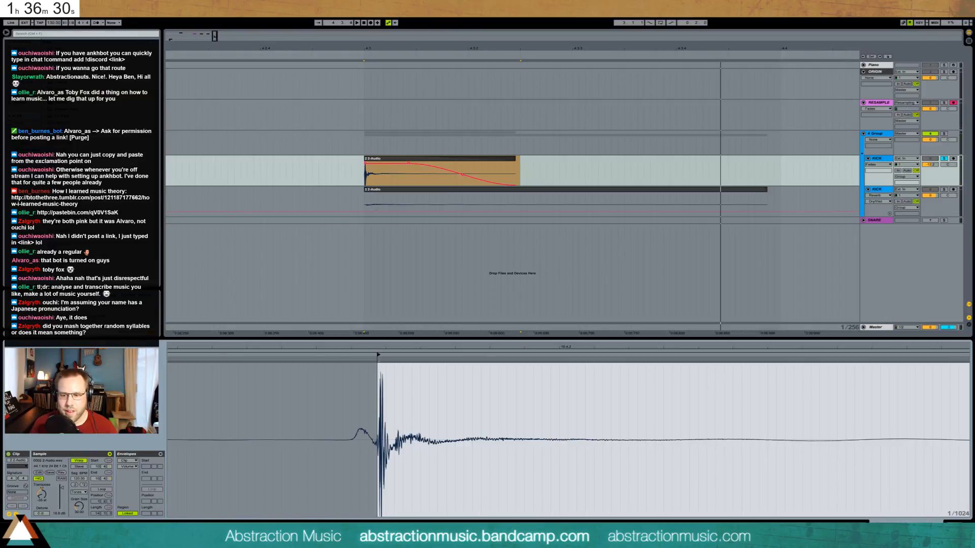
Extend the first KICK clip's end slightly, reshape its fade-out, and audition the soloed hit.
key("shift+Tab")
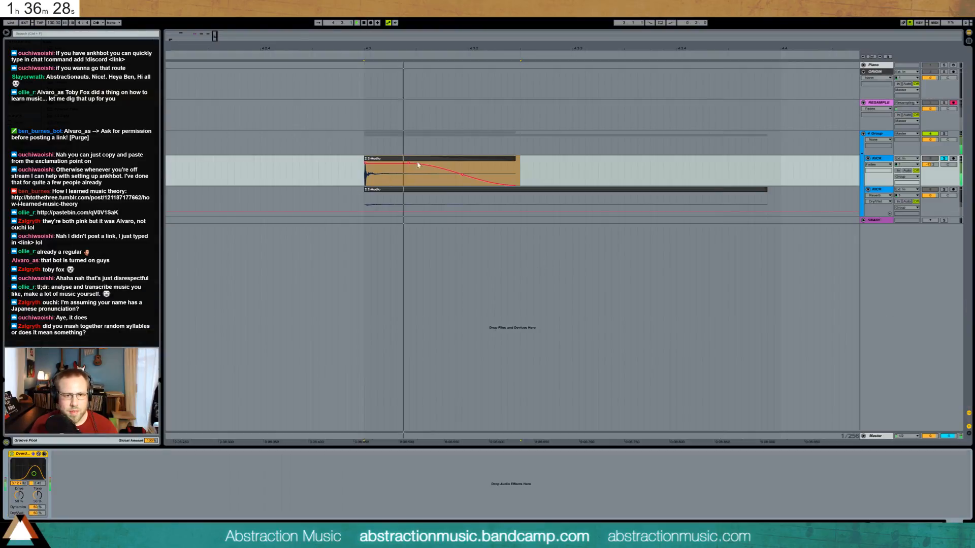
left_click(513, 159)
left_click_drag(514, 158, 469, 159)
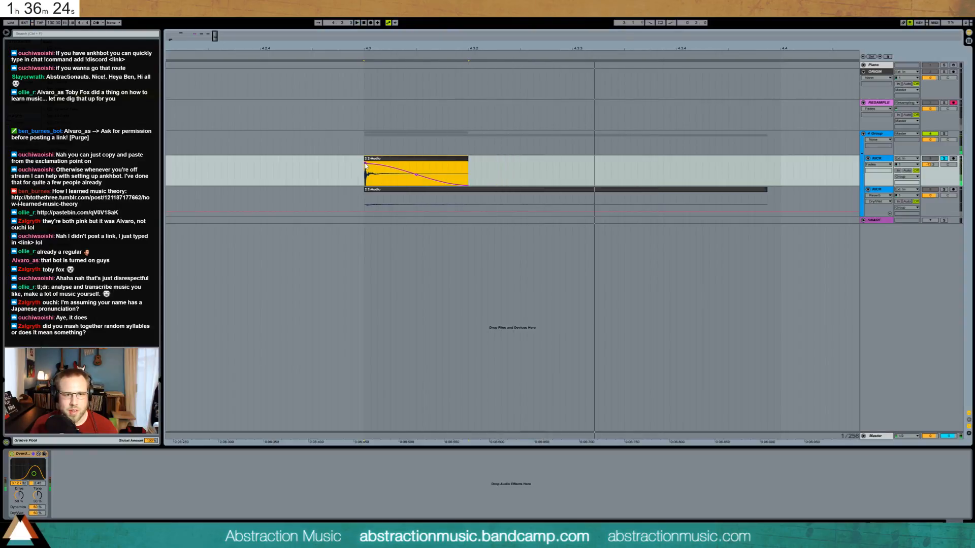
left_click_drag(365, 166, 409, 164)
left_click_drag(467, 159, 527, 158)
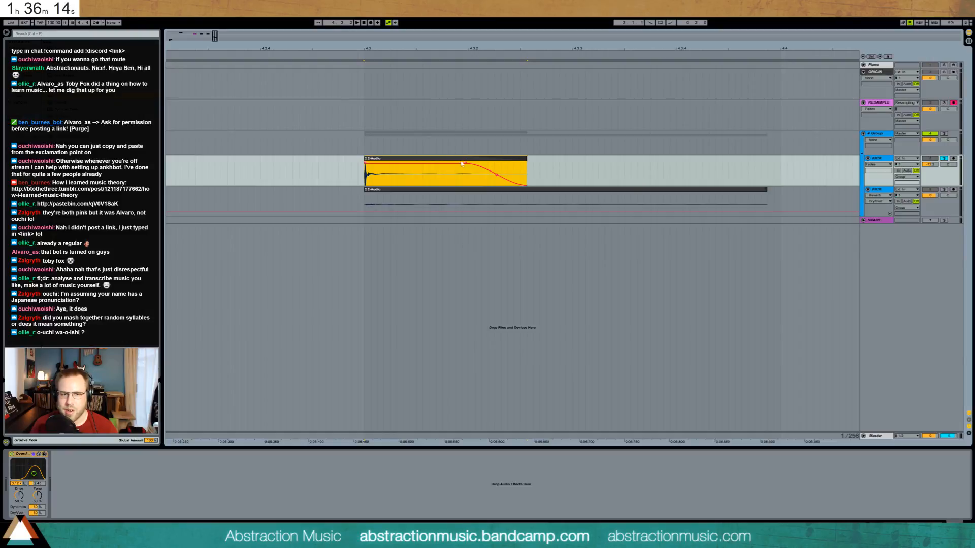
left_click_drag(467, 163, 431, 164)
key("space")
key("space")
key("space")
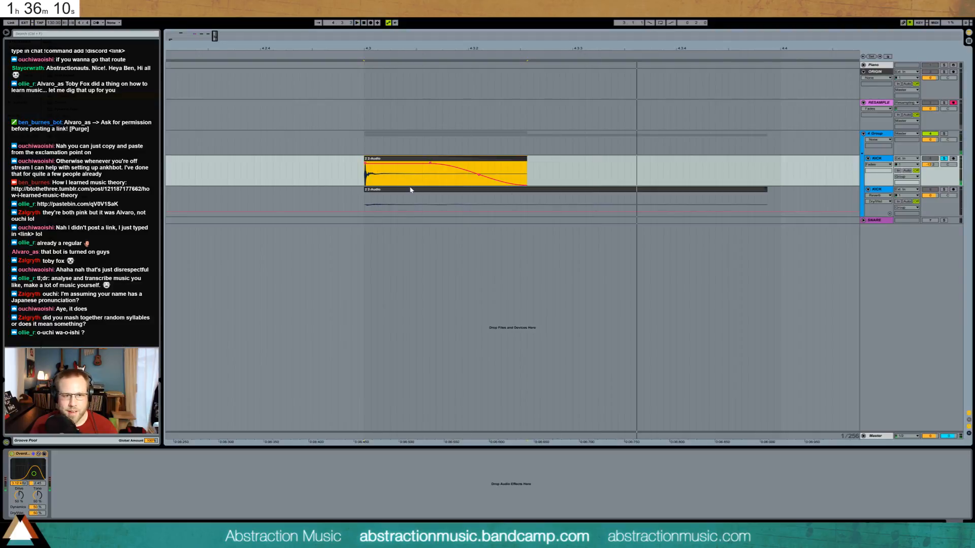
Insert an Overdrive between the Compressor and Reverb on the second KICK track and audition the kick.
left_click(420, 202)
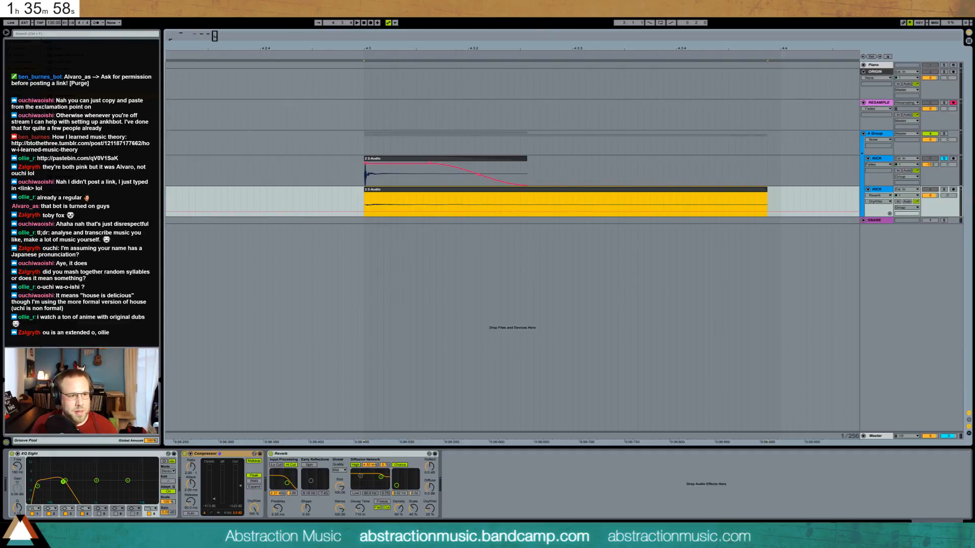
left_click_drag(64, 204, 273, 465)
key("space")
key("space")
key("space")
key("space")
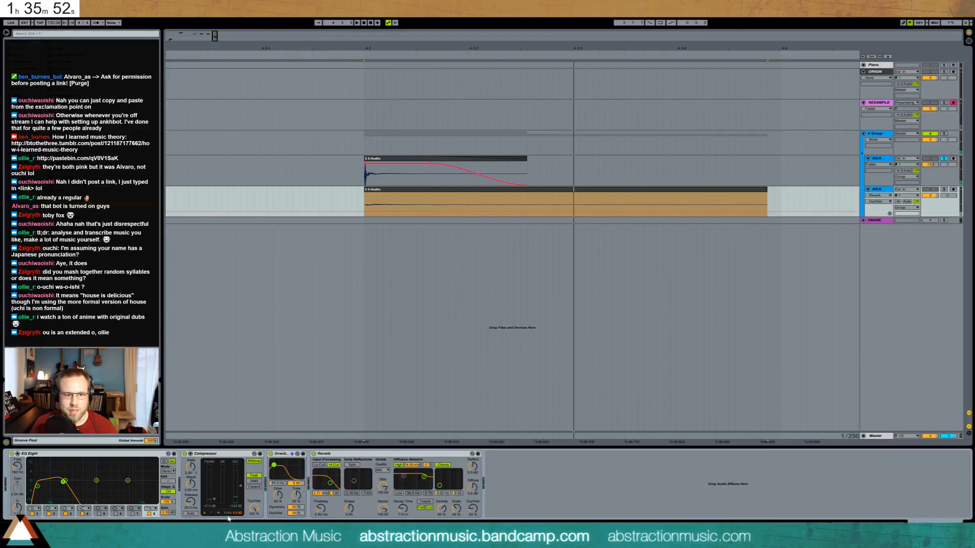
Try placing the Overdrive after the Reverb on the second KICK track.
key("Delete")
left_click(800, 203)
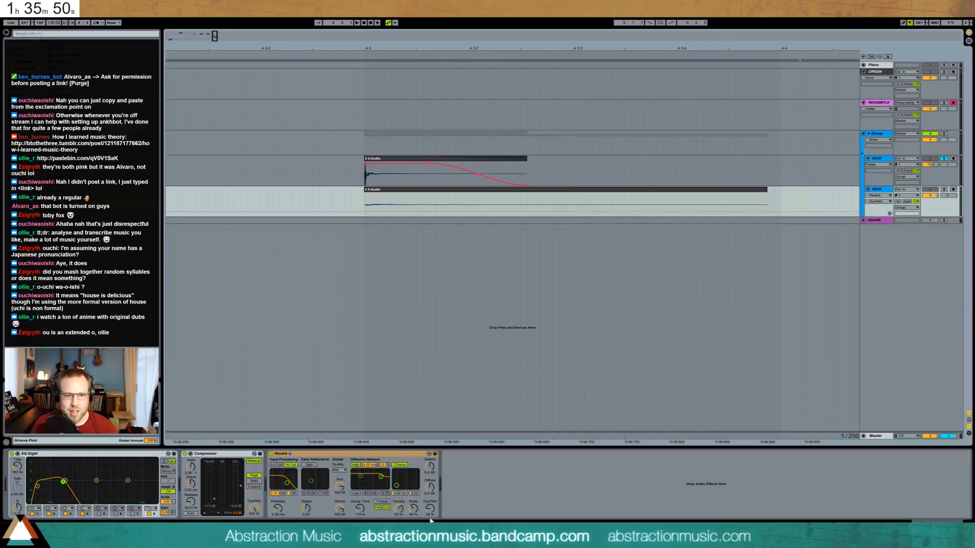
left_click(711, 480)
key("ctrl+v")
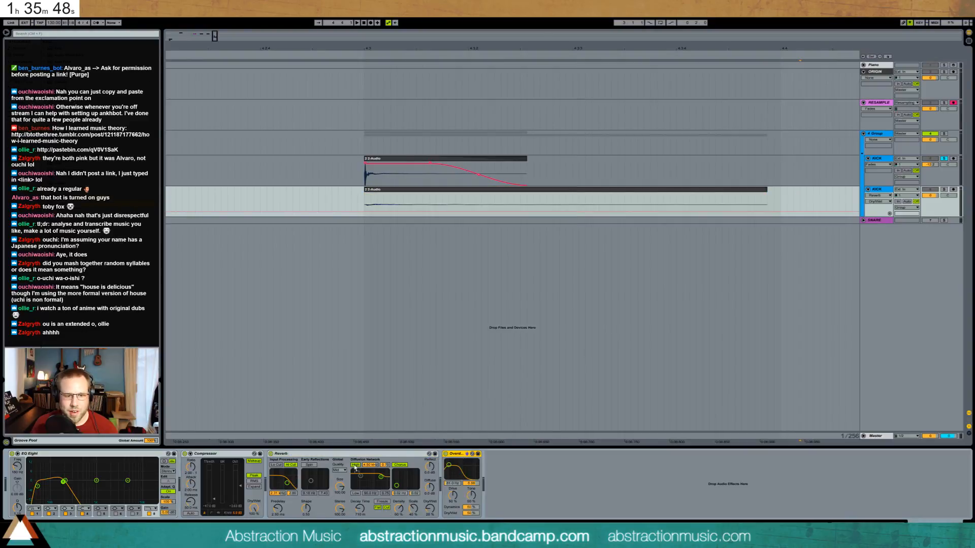
left_click_drag(355, 468, 279, 472)
Solo the second KICK track and audition its clip through the Overdrive and Reverb.
left_click(943, 190)
key("space")
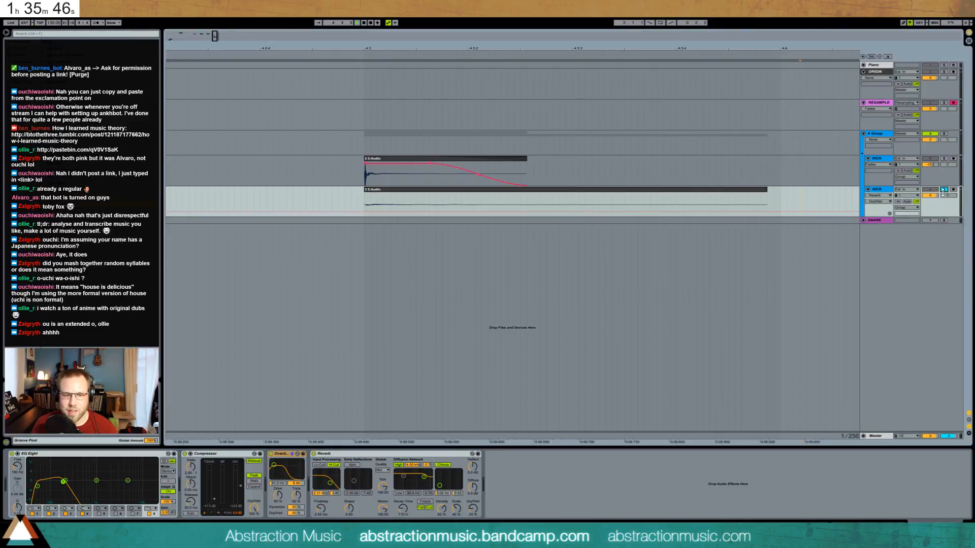
left_click(360, 195)
key("space")
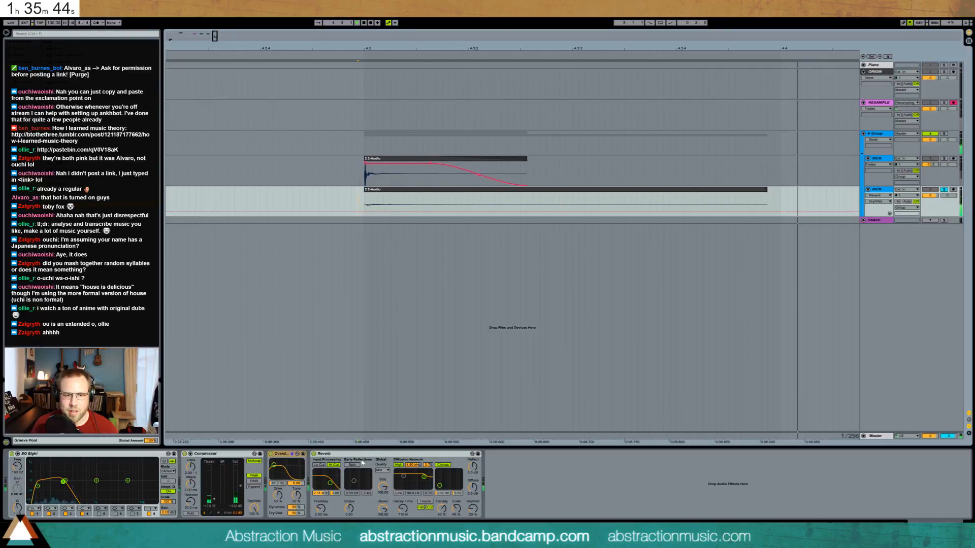
left_click(471, 195)
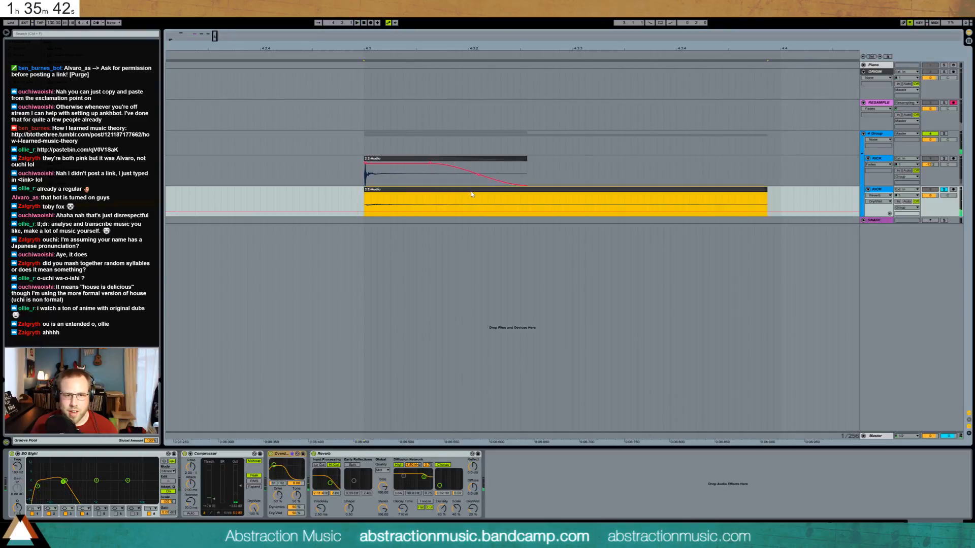
key("space")
Open the second KICK clip's Transposition Modulation envelope with the waveform enlarged around the hit.
double_click(470, 191)
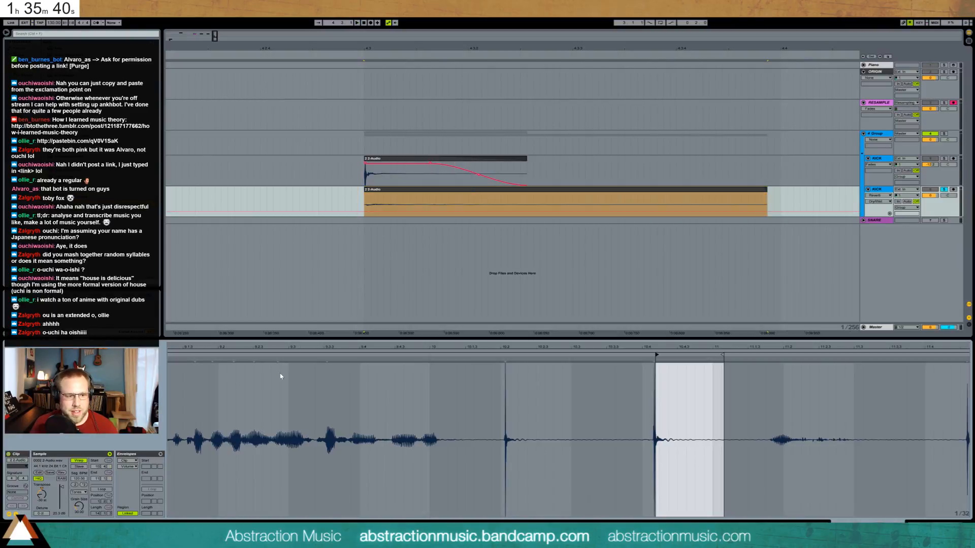
key("space")
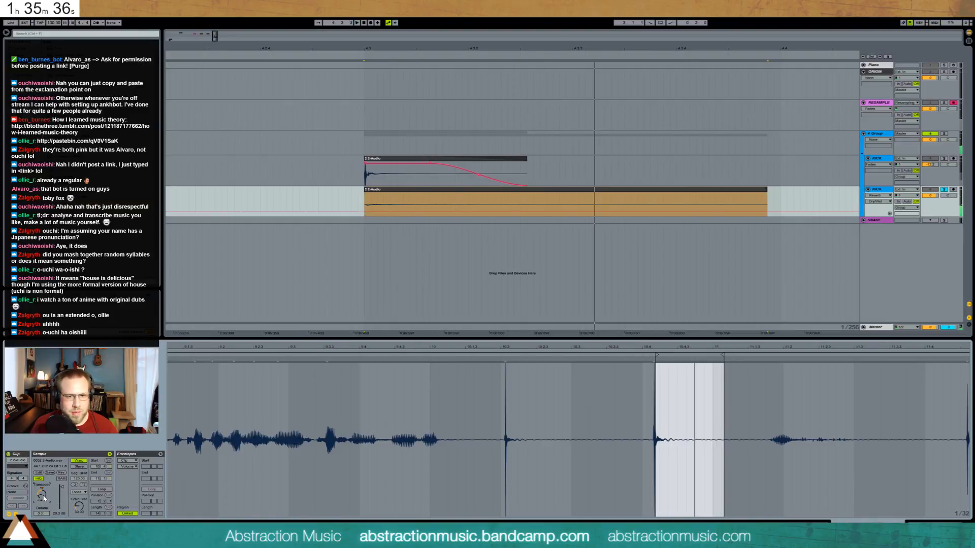
mouse_move(671, 348)
left_mouse_down()
mouse_move(670, 437)
mouse_move(406, 440)
left_mouse_up()
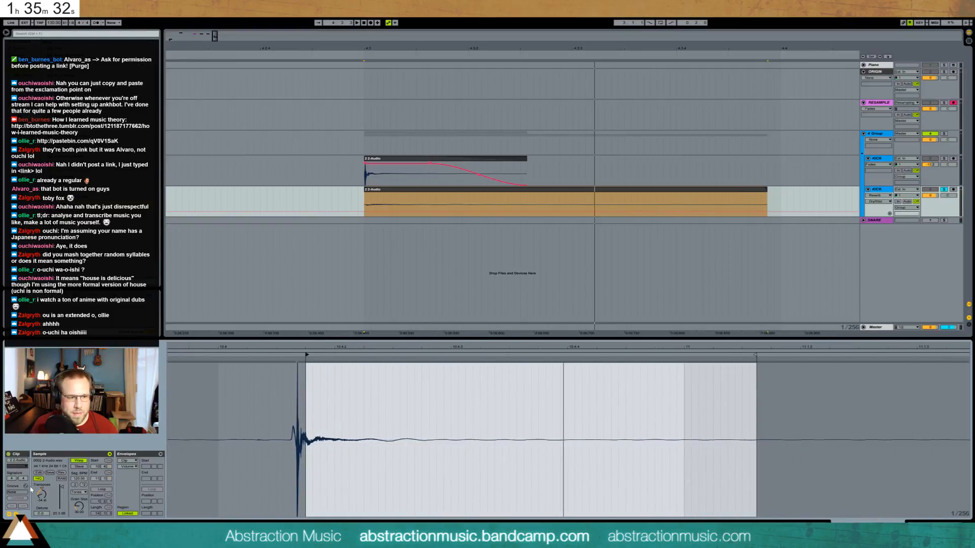
left_click(133, 467)
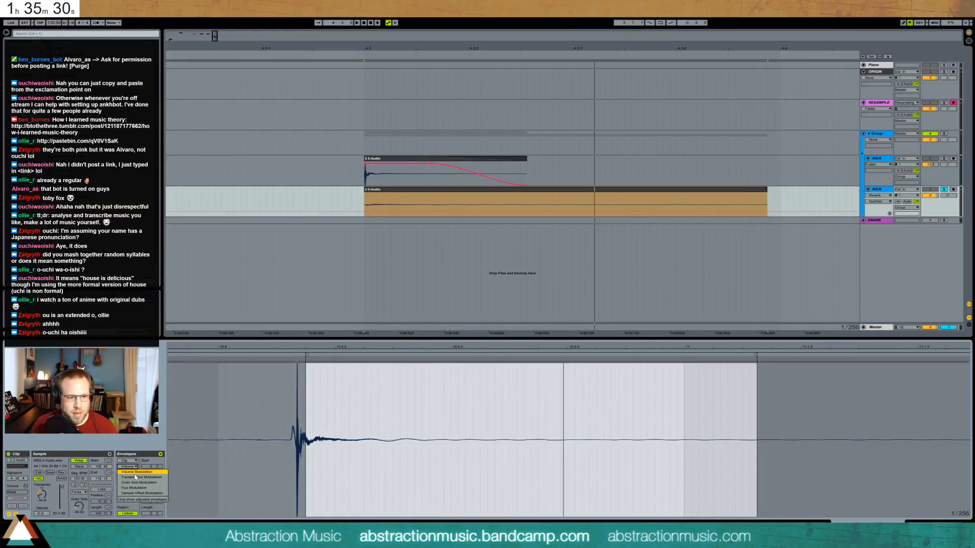
left_click(129, 472)
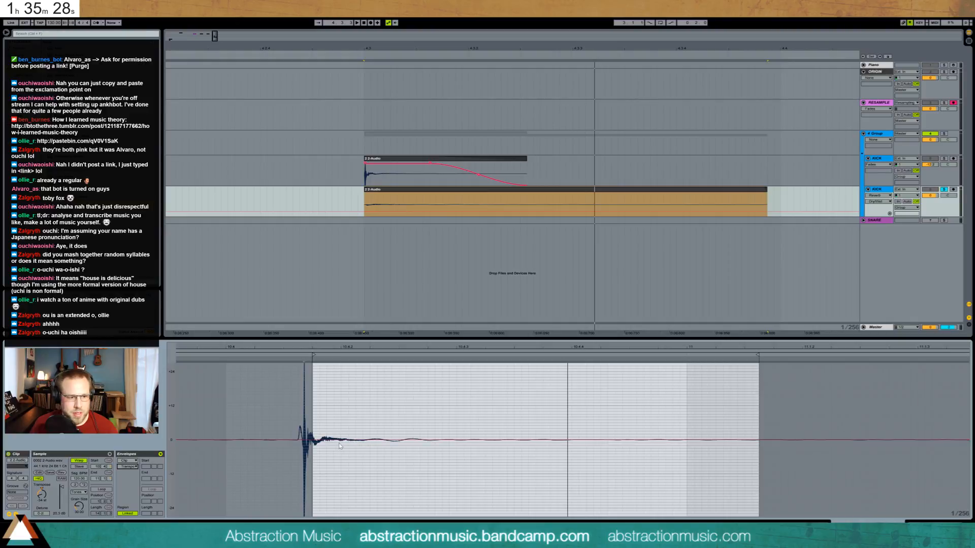
Draw a transposition envelope falling from the second KICK clip's start down to -48 semitones, and audition it repeatedly.
left_click_drag(315, 440, 313, 471)
left_click_drag(375, 472, 390, 515)
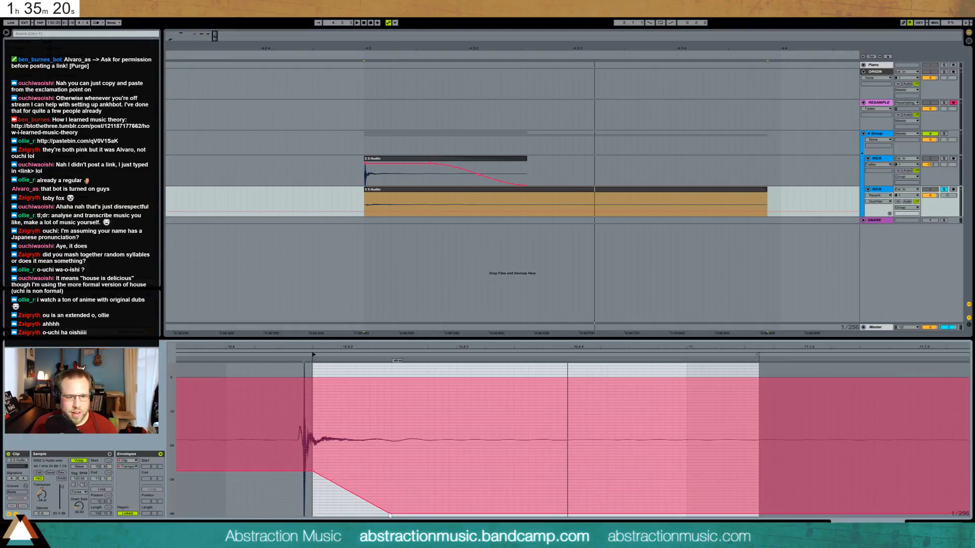
left_click_drag(390, 517, 524, 514)
key("space")
key("space")
key("space")
key("space")
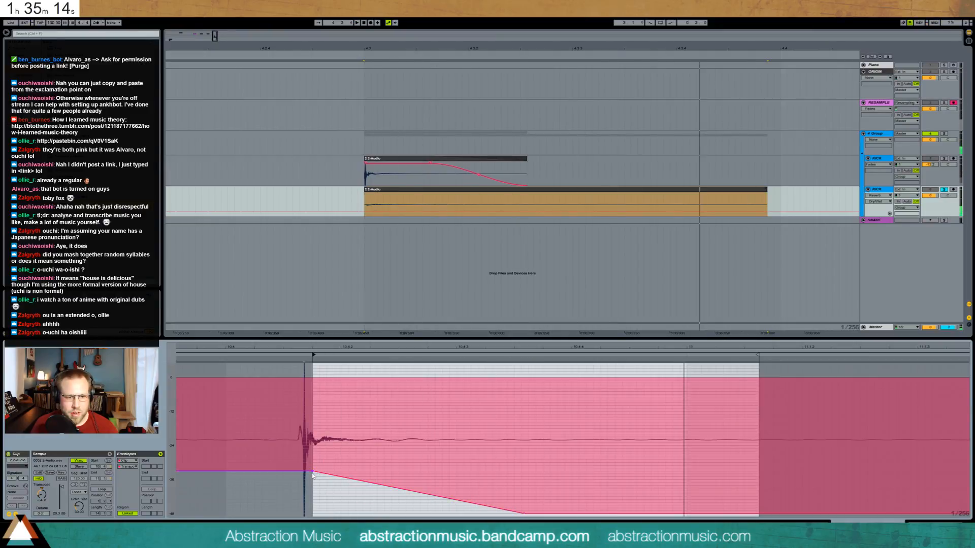
Raise the transposition envelope's start point above zero and audition the steeper pitch drop.
left_click_drag(313, 474, 312, 367)
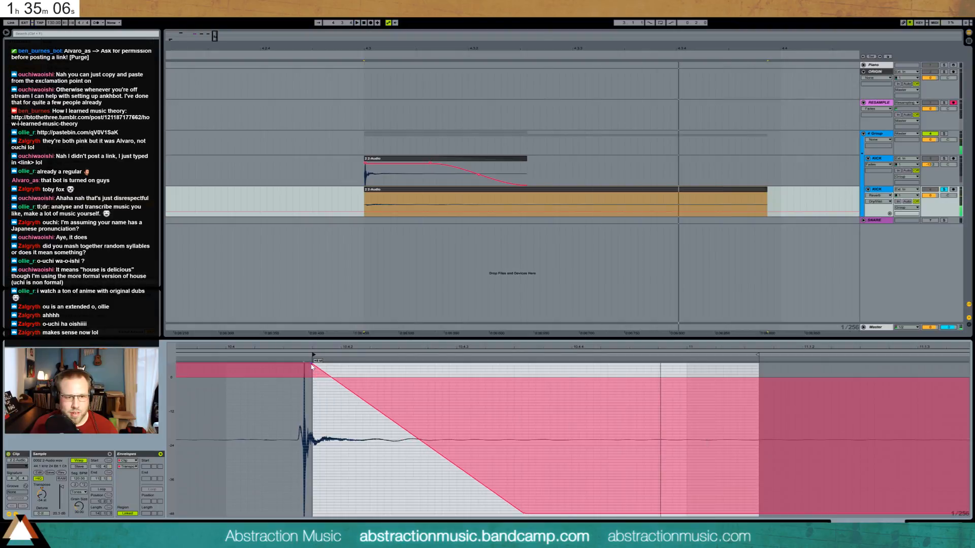
key("space")
key("space")
key("space")
key("space")
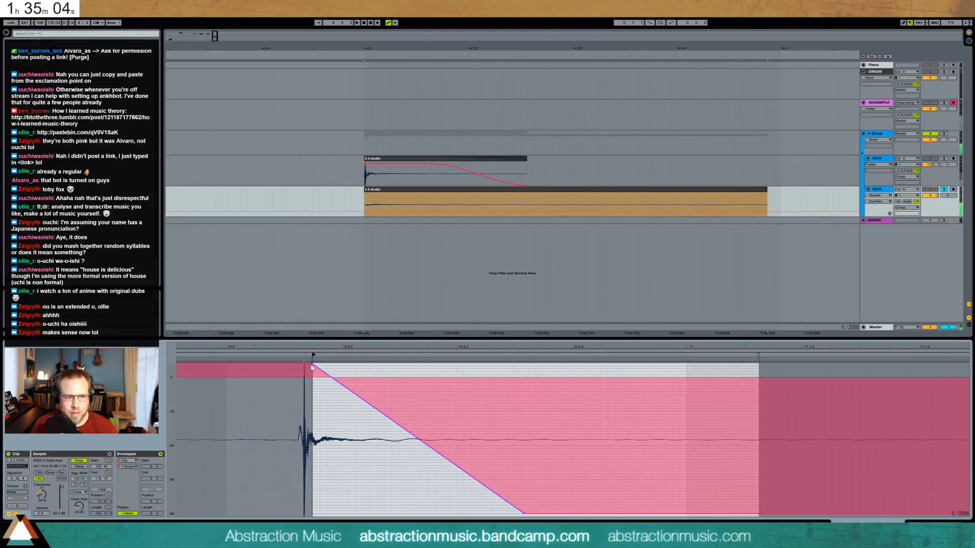
Shorten the second KICK clip's transposition ramp, lower its start point well below zero, and audition the kick.
left_click_drag(523, 514, 480, 514)
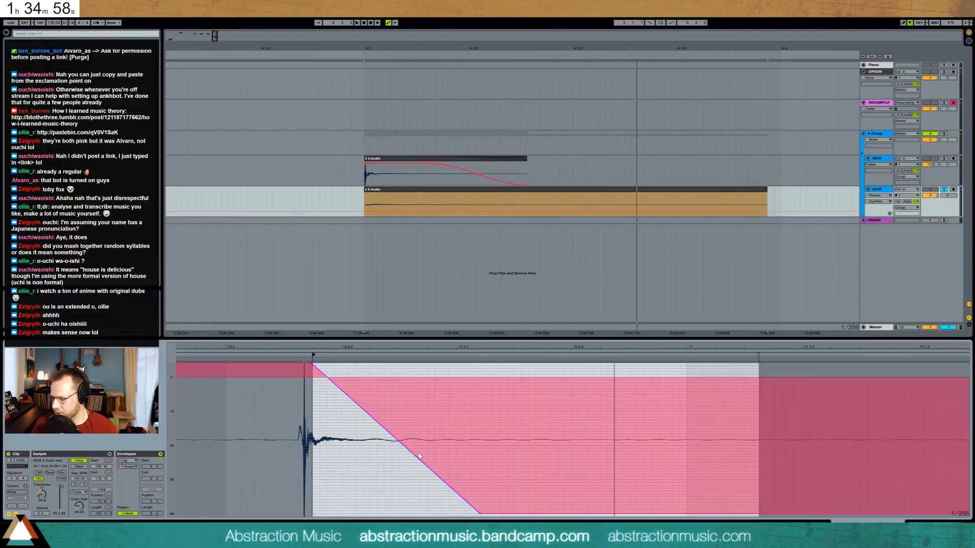
key("space")
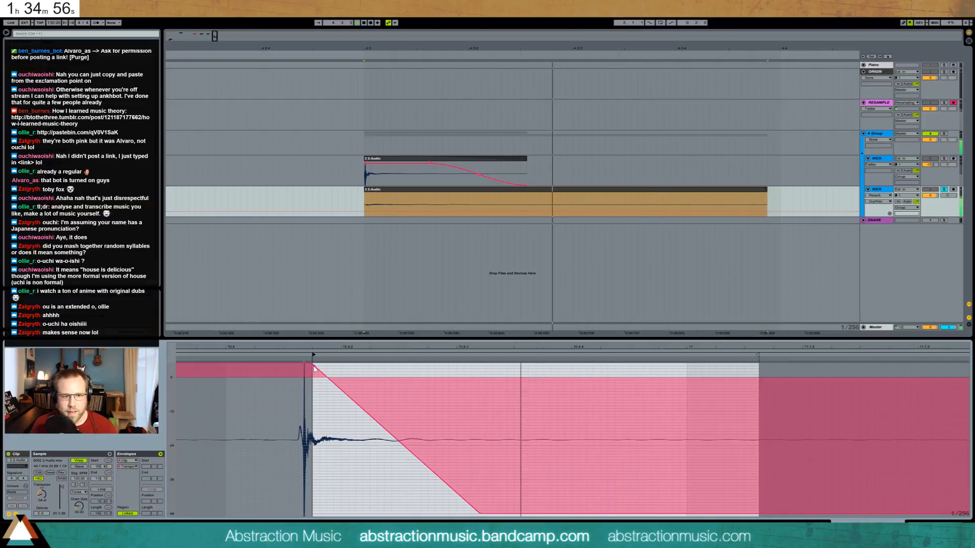
left_click_drag(314, 368, 315, 437)
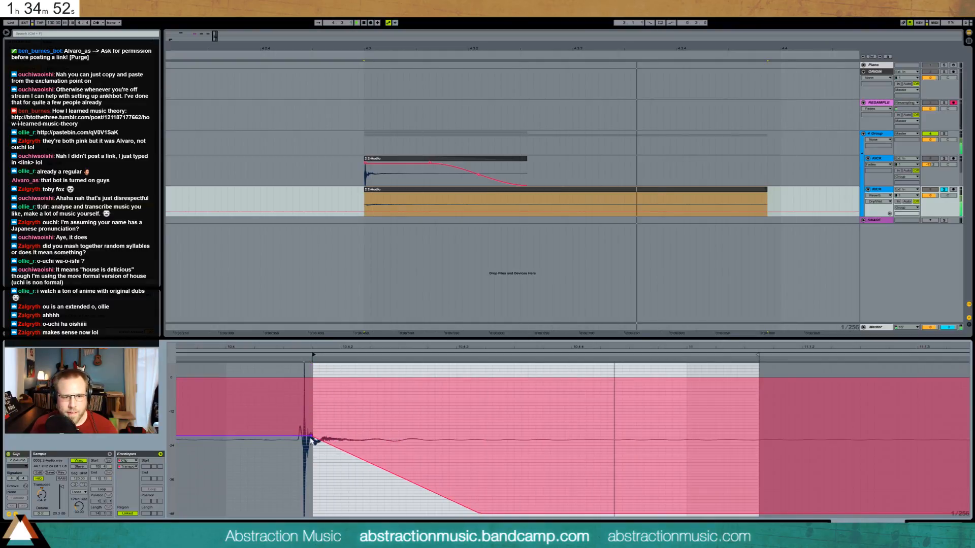
Solo the whole kick group in place of a single KICK track and audition both layers together.
left_click(945, 159)
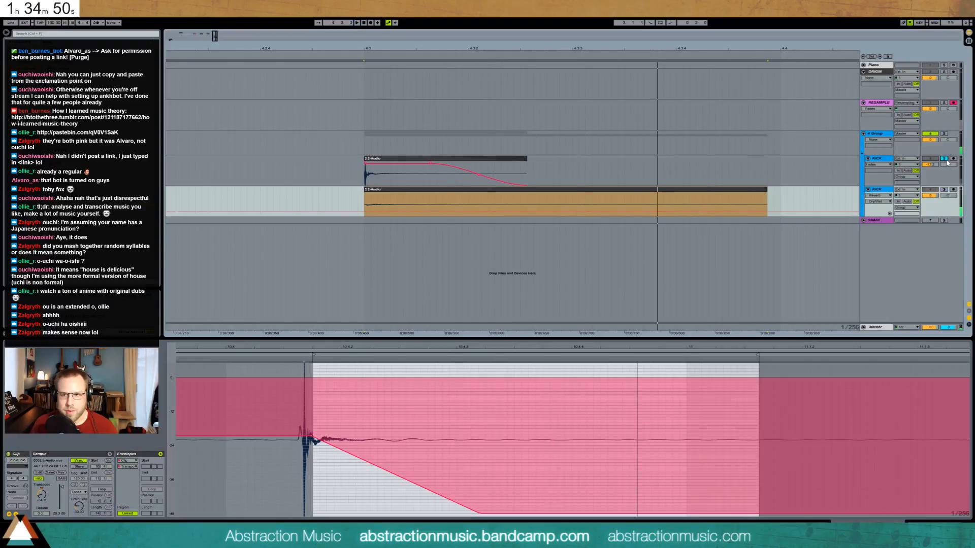
left_click(945, 160)
left_click(945, 134)
key("space")
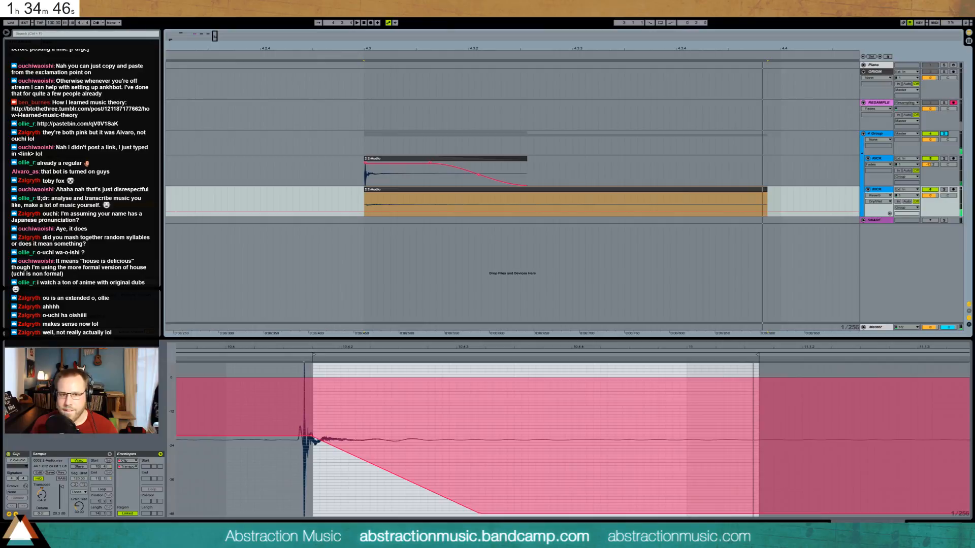
Shorten the second KICK clip, give it a long fade-out with no noticeable fade-in, and audition the layered kick.
key("shift+Tab")
left_click_drag(764, 189, 377, 198)
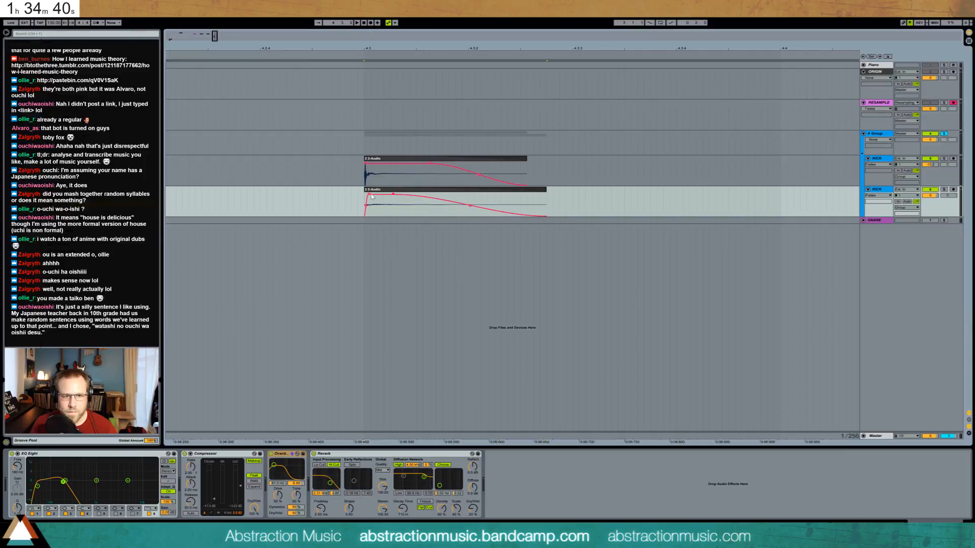
key("space")
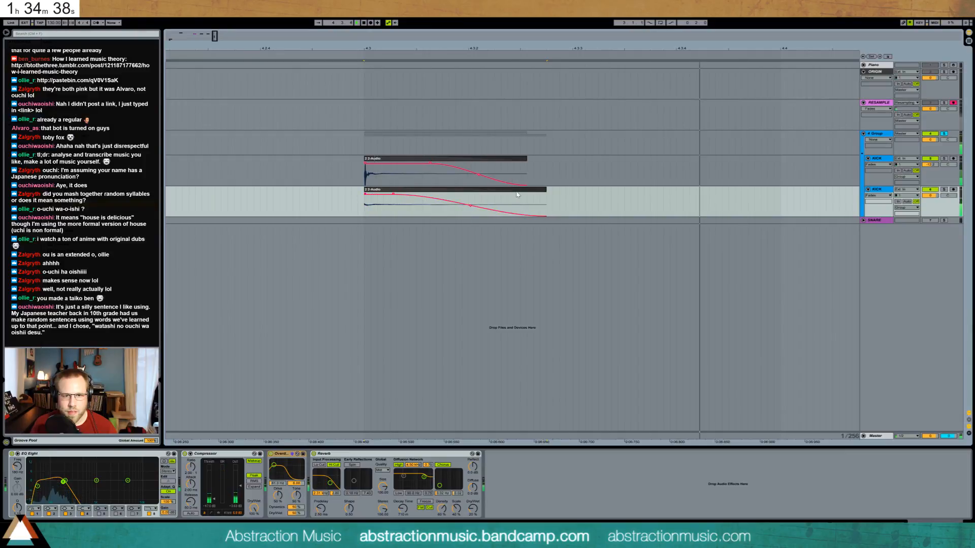
key("space")
key("space")
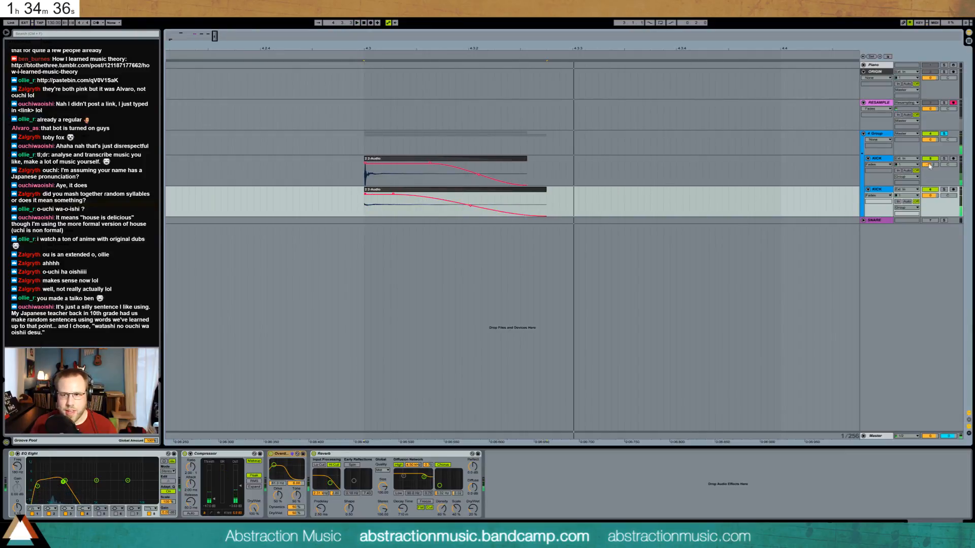
Fine-tune the first KICK track's volume and lower its Overdrive's filter frequency while auditioning the layered kick.
left_click_drag(929, 164, 929, 166)
key("space")
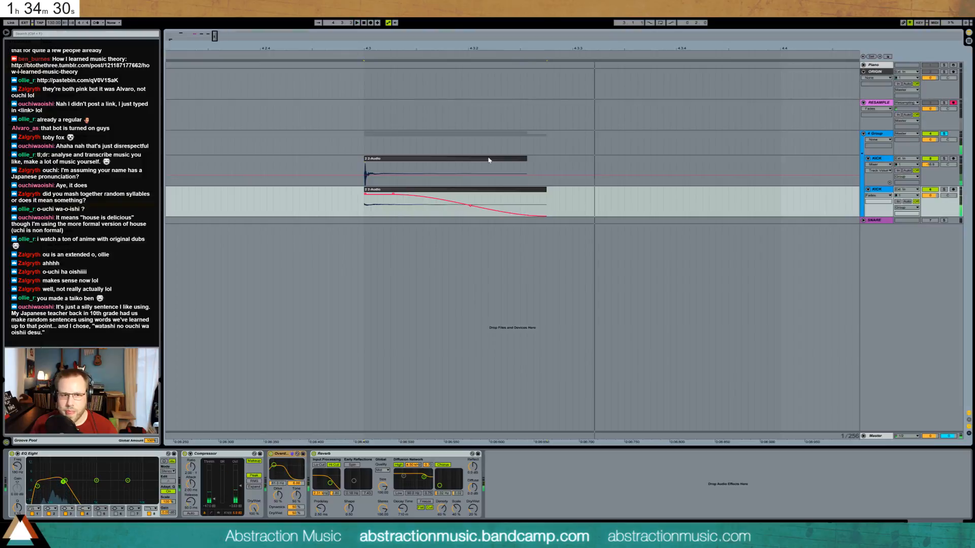
left_click(364, 179)
left_click_drag(32, 474, 29, 474)
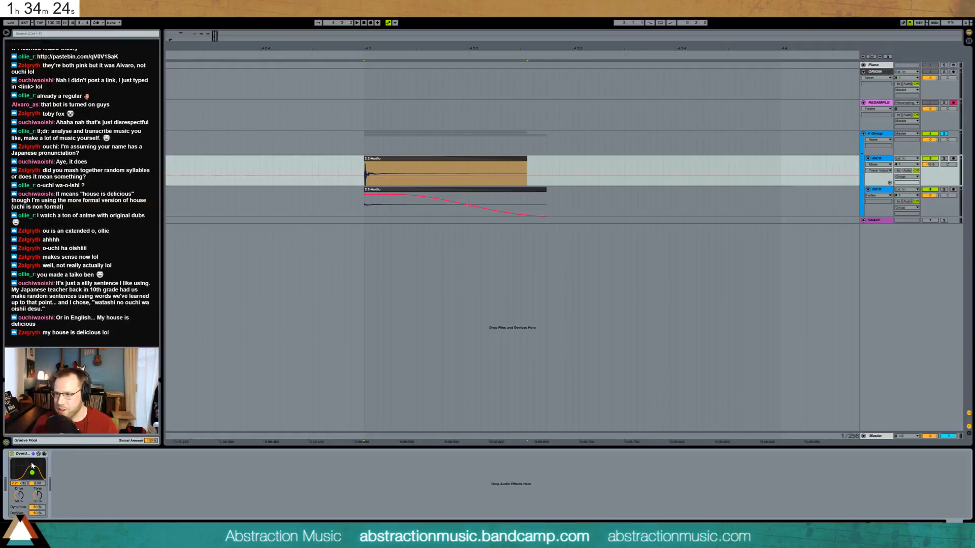
key("space")
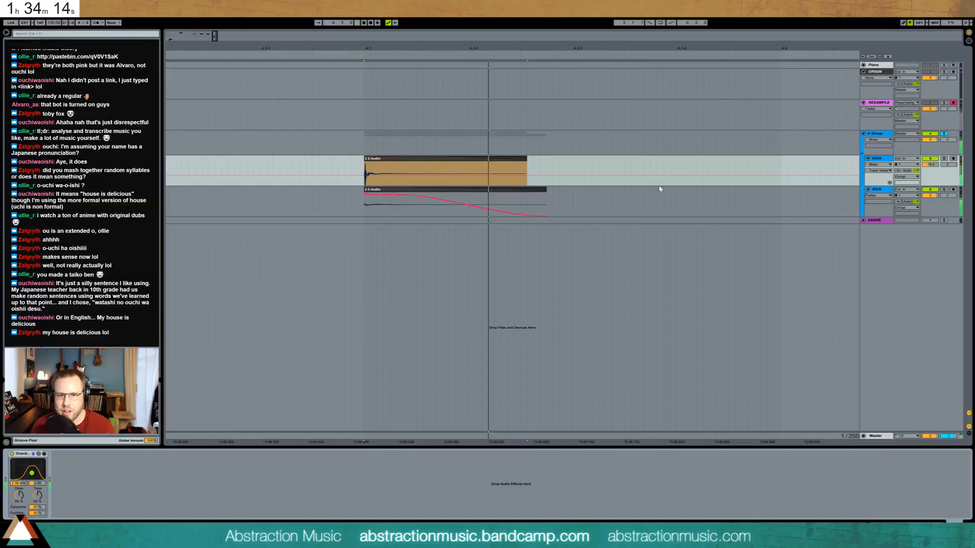
Select the first KICK track and open its clip's sample settings.
left_click(885, 161)
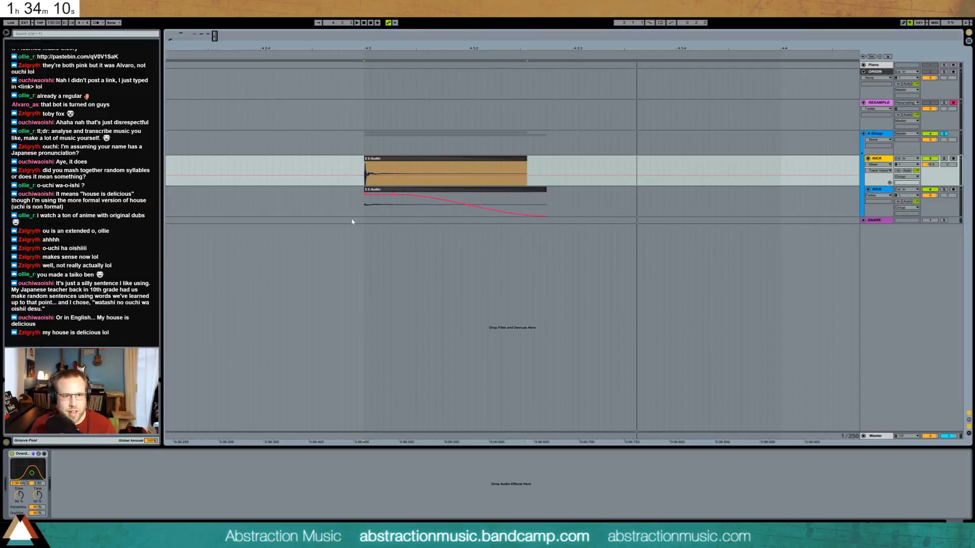
double_click(391, 164)
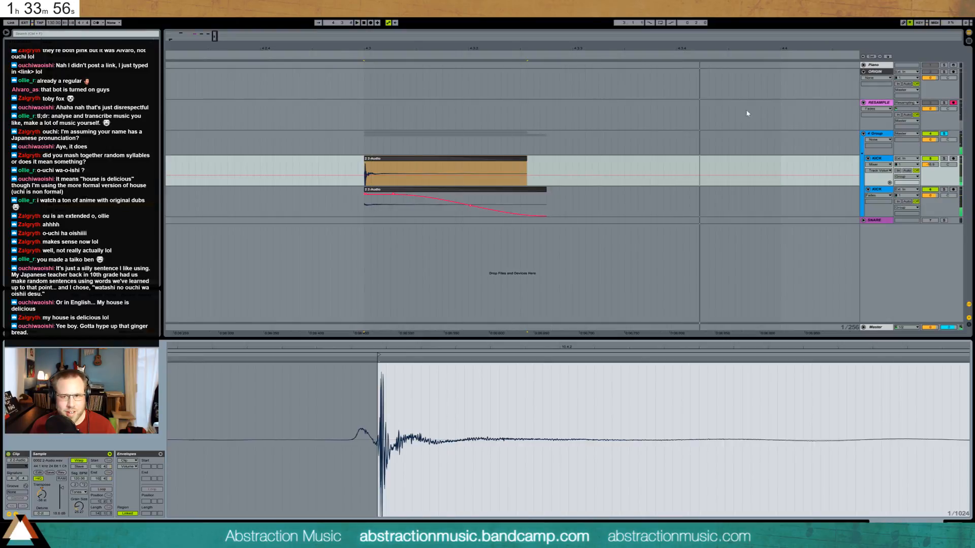
Add an Overdrive to the kick group track and adjust its filter frequency while auditioning the layered kick.
left_click(880, 139)
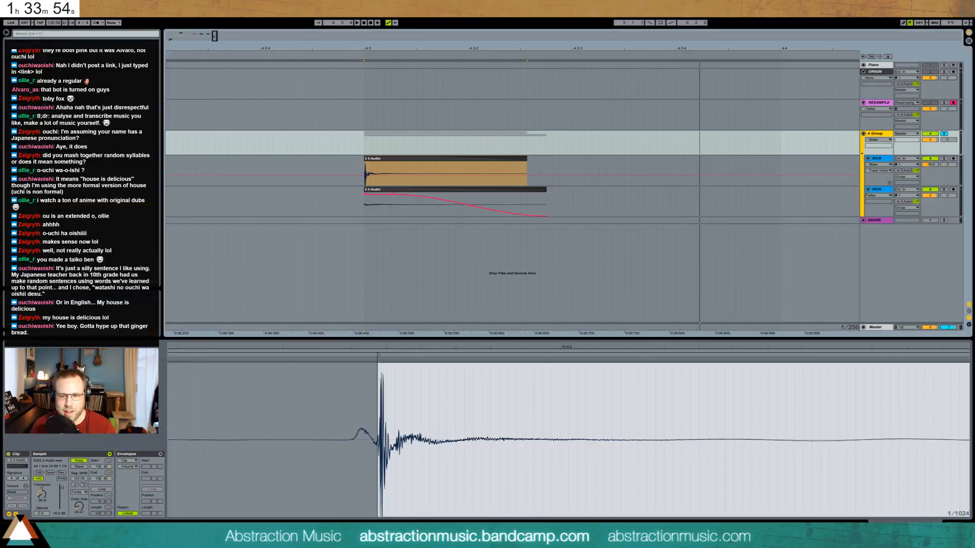
left_click(1, 114)
left_click_drag(56, 204, 32, 468)
key("space")
key("space")
key("space")
key("space")
key("space")
key("space")
key("space")
key("space")
key("space")
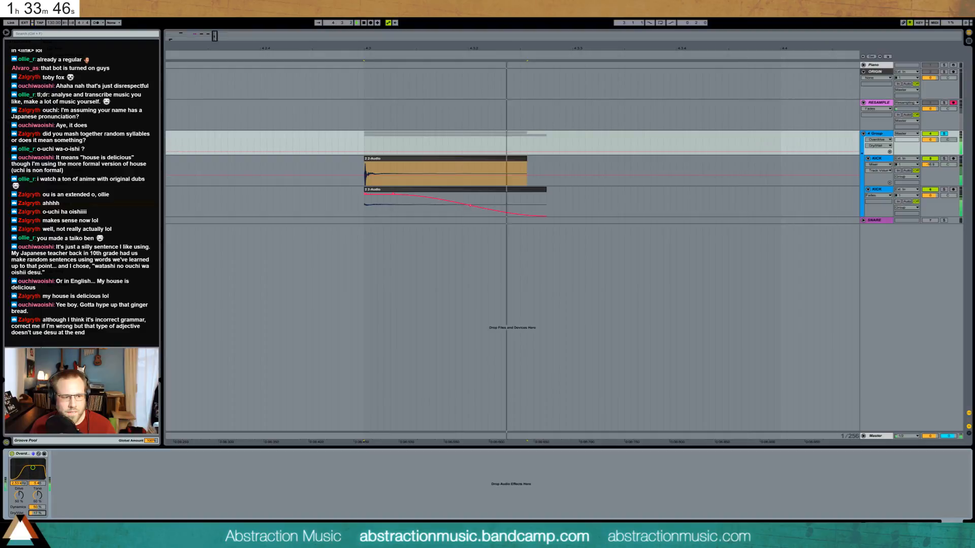
key("space")
key("space")
key("space")
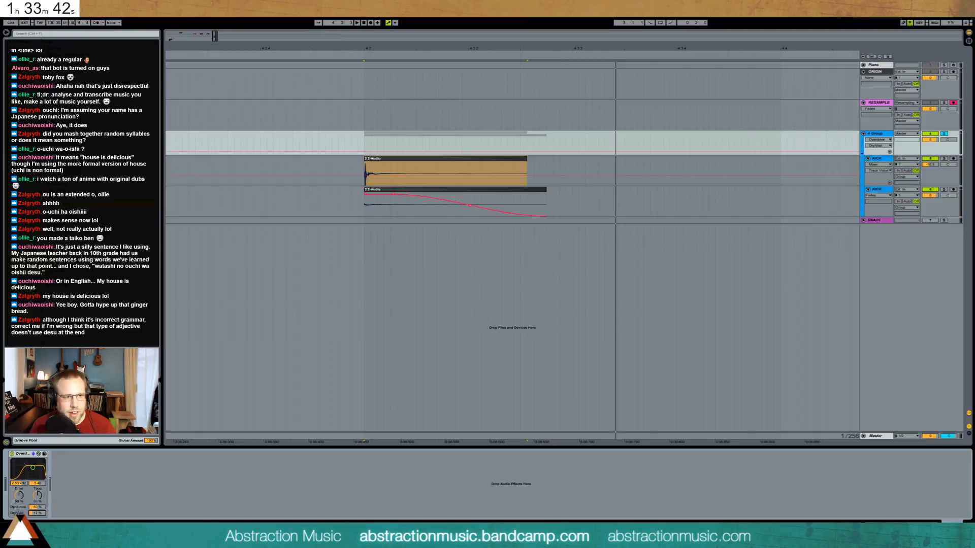
Insert an EQ Eight before the kick group's Overdrive and shape a low-mid cut and an upper-mid boost during playback.
left_click_drag(56, 117, 111, 467)
key("space")
key("space")
key("space")
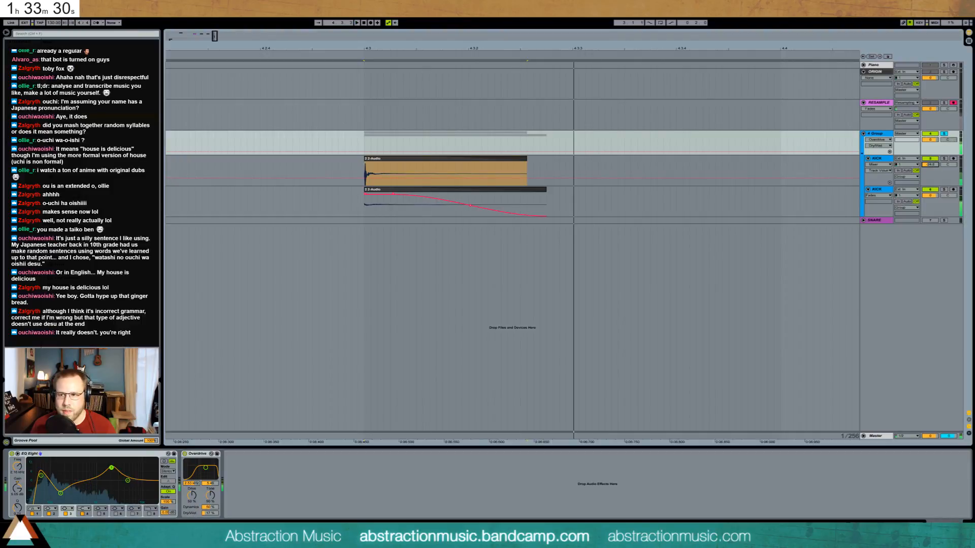
Move the EQ Eight's third band to a lower frequency and gain, raise the fourth band, and audition the kick repeatedly.
left_click_drag(129, 479, 95, 471)
key("space")
key("space")
key("space")
key("space")
key("space")
key("space")
key("space")
key("space")
key("space")
key("space")
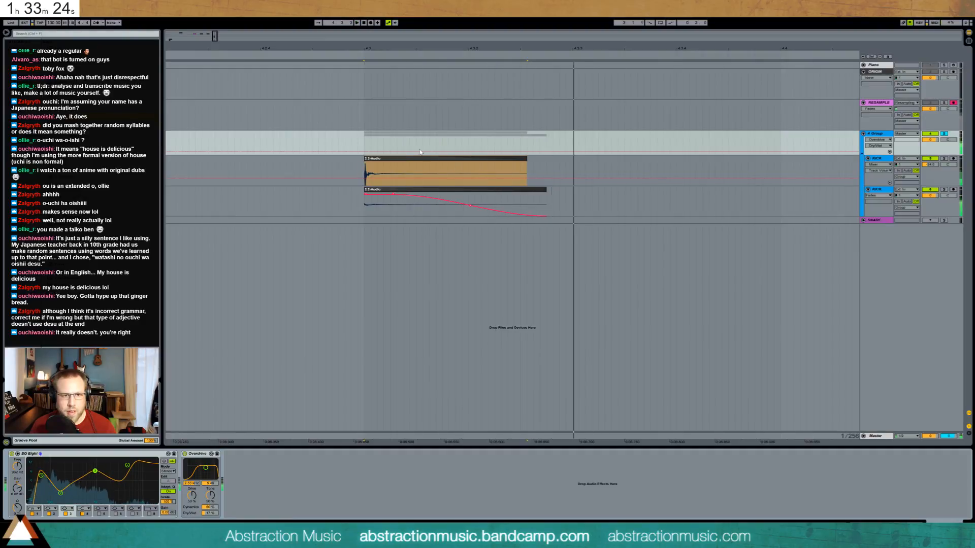
Record the layered kick onto the RESAMPLE track after the HAT clip and trim the recording to the kick's start and tail.
left_click_drag(203, 35, 203, 4)
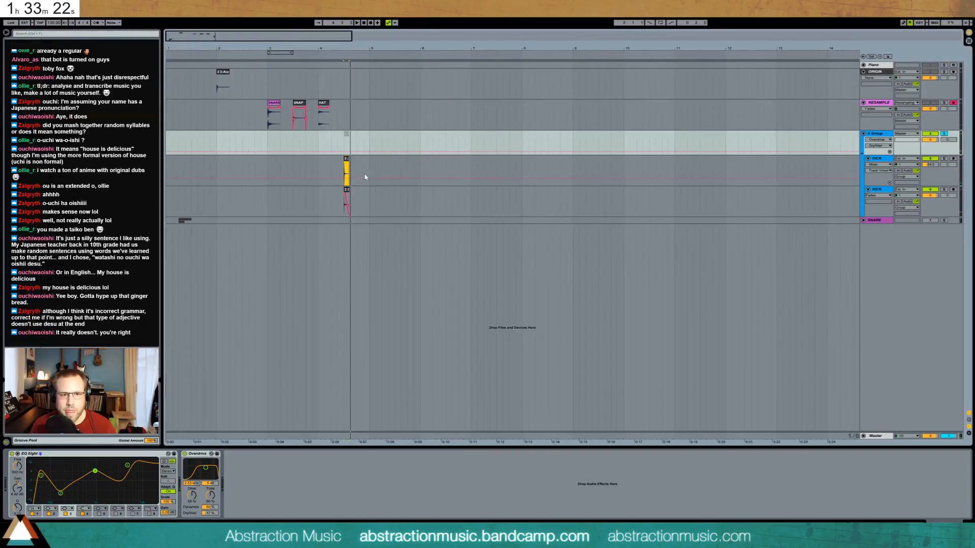
left_click(339, 120)
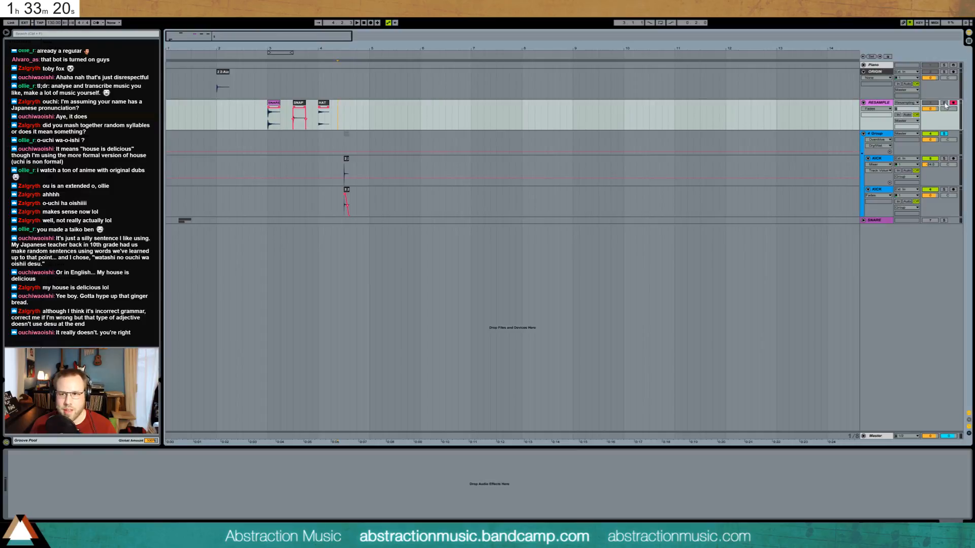
key("space")
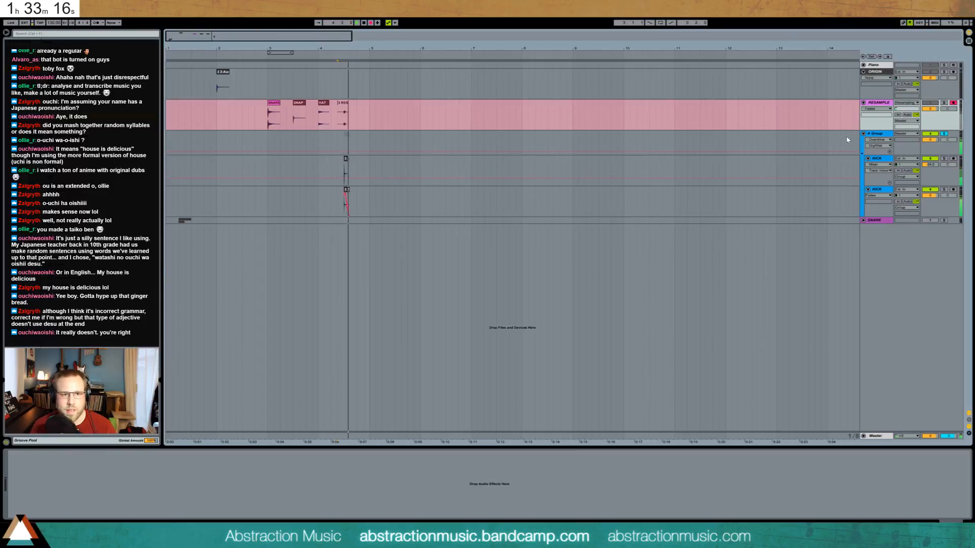
key("space")
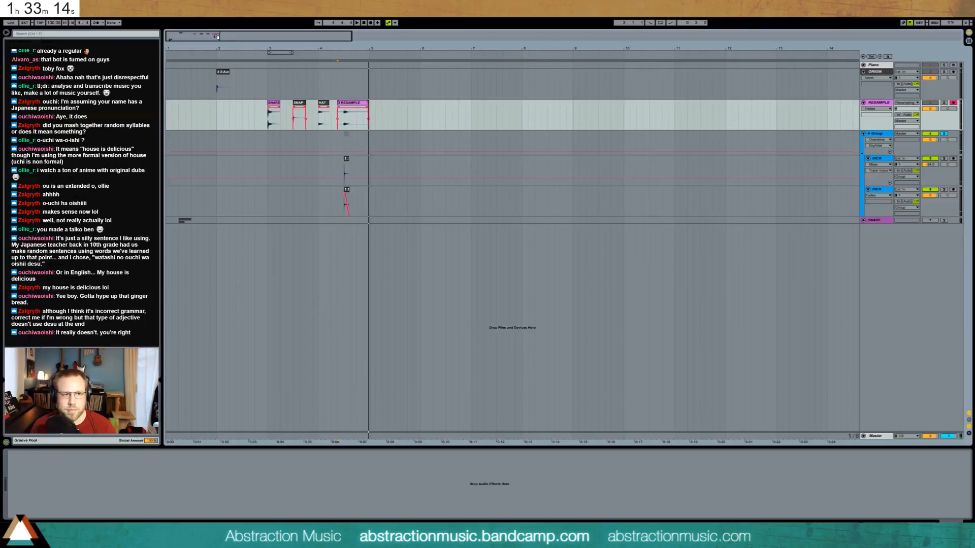
left_click_drag(217, 36, 281, 111)
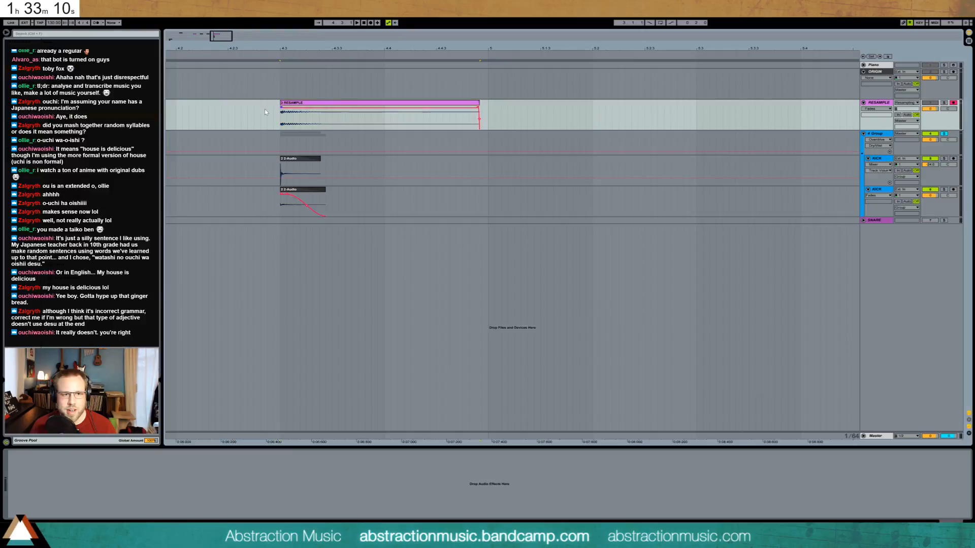
left_click_drag(478, 105, 359, 105)
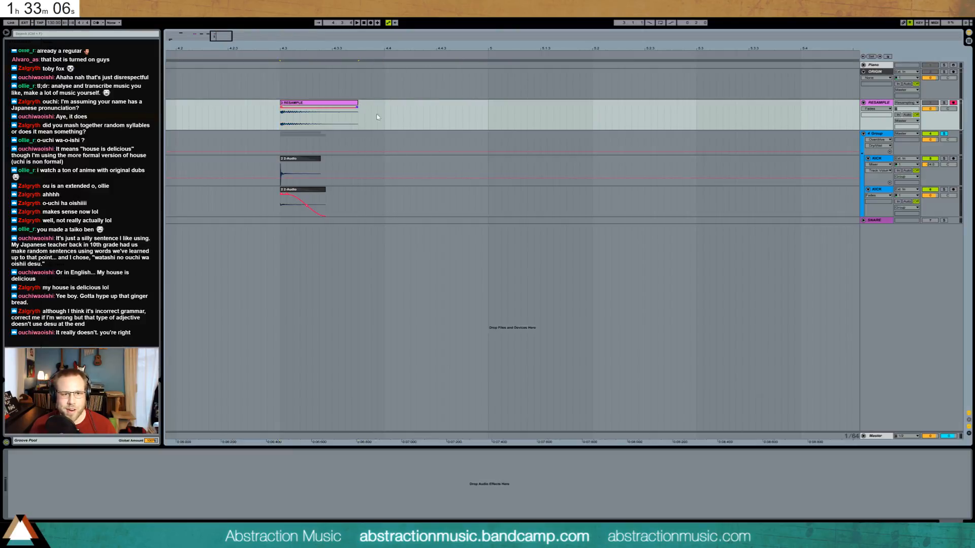
Insert a new MIDI track below RESAMPLE and load an empty Drum Rack onto it.
left_click(886, 96)
left_click(884, 103)
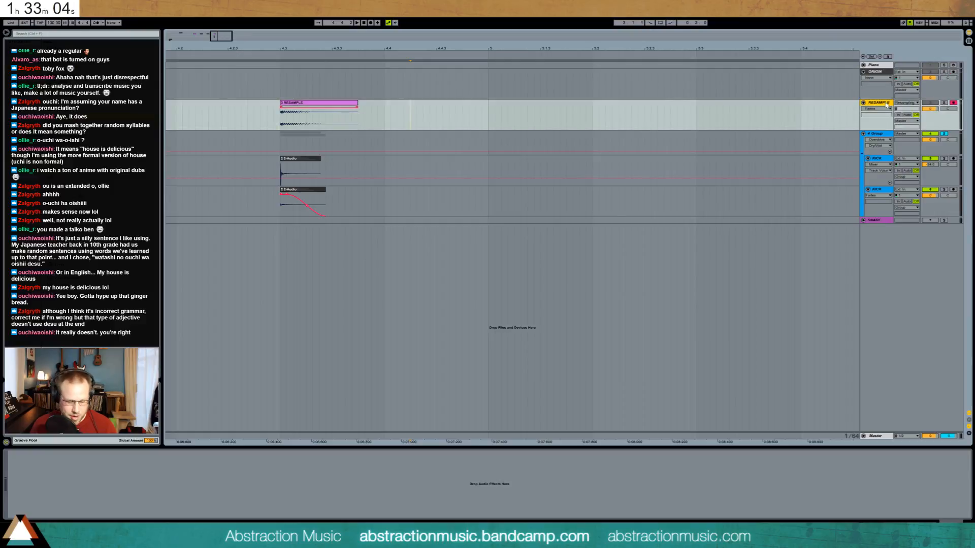
key("ctrl+shift+t")
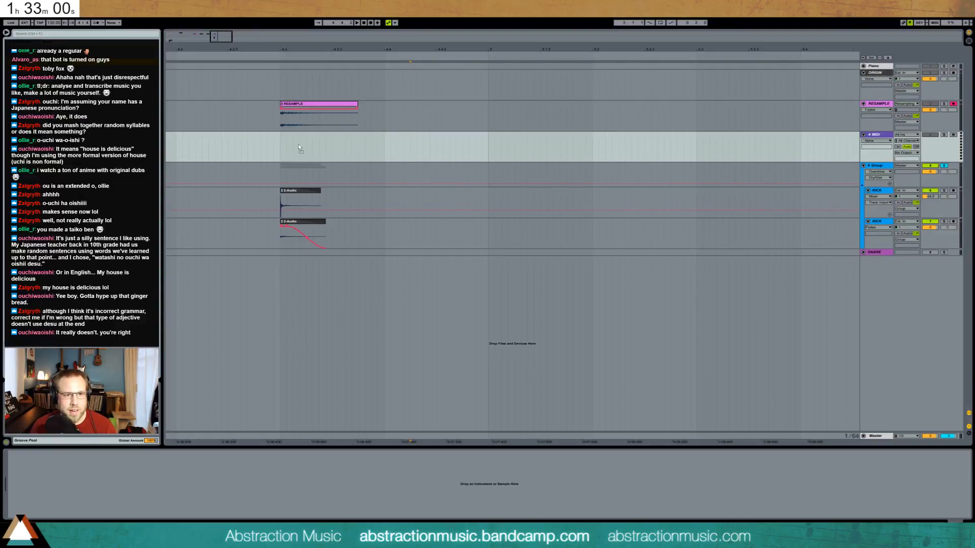
left_click_drag(299, 148, 300, 147)
left_click_drag(193, 38, 201, 46)
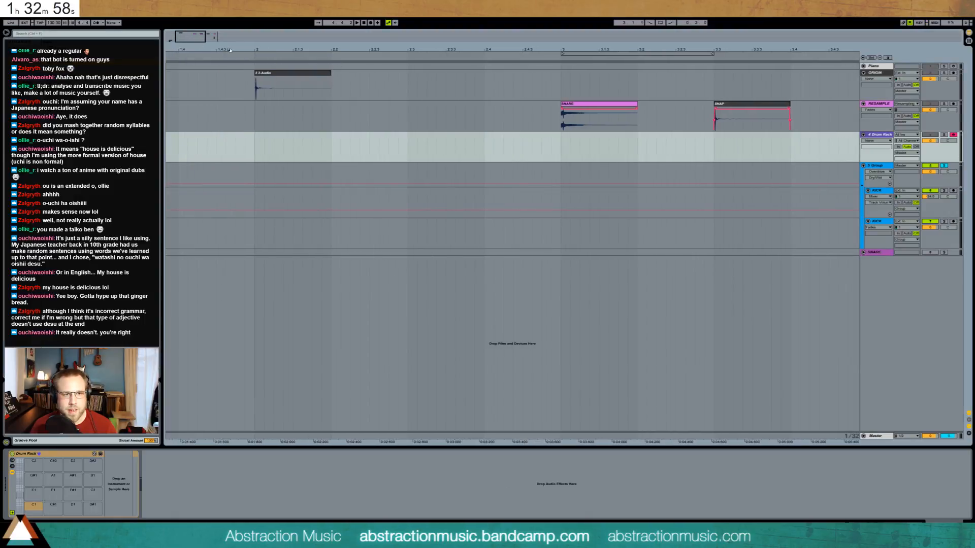
left_click_drag(686, 49, 550, 28)
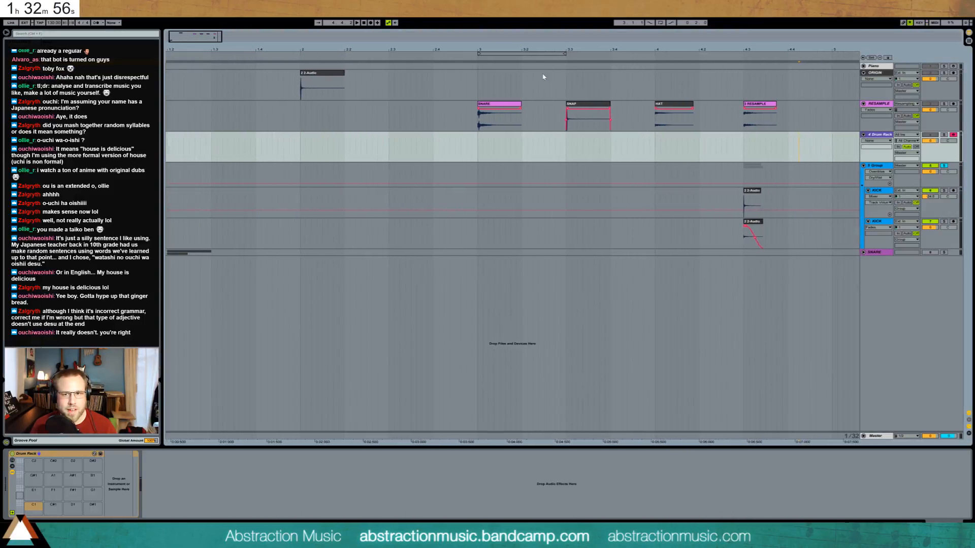
Rename the last audio clip on the RESAMPLE track to KICK.
left_click(756, 107)
type("KIC")
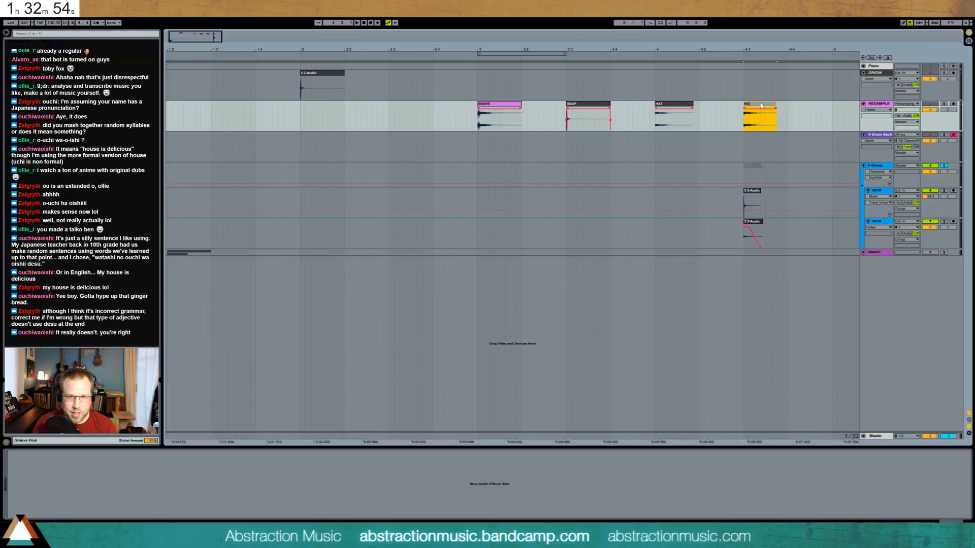
type("K")
key("Return")
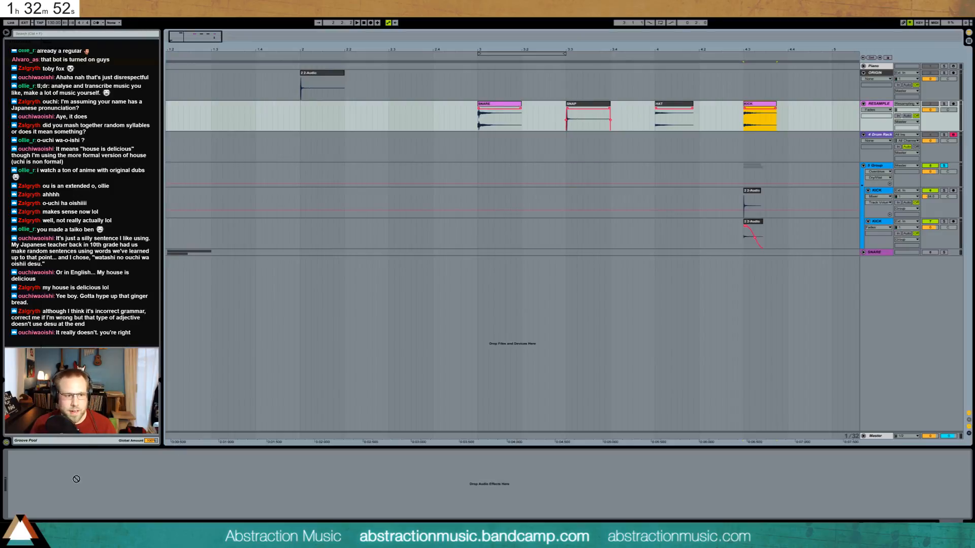
Load the KICK, HAT, SNAP and SNARE clips onto four separate pads of the Drum Rack.
left_click_drag(76, 479, 31, 507)
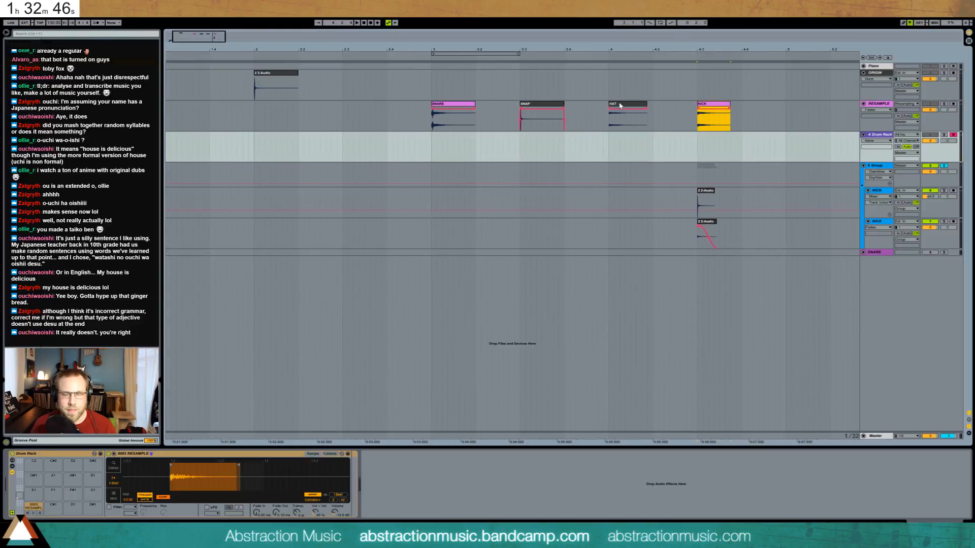
left_click_drag(620, 105, 34, 491)
left_click_drag(533, 105, 54, 494)
left_click_drag(438, 107, 54, 505)
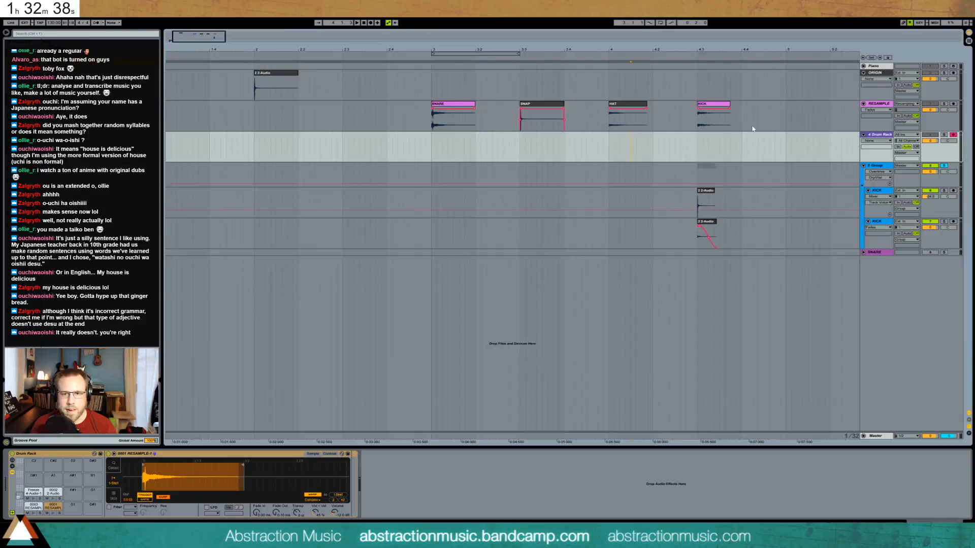
Collapse the RESAMPLE track and move its four clips together to an earlier position on the timeline.
left_click(882, 101)
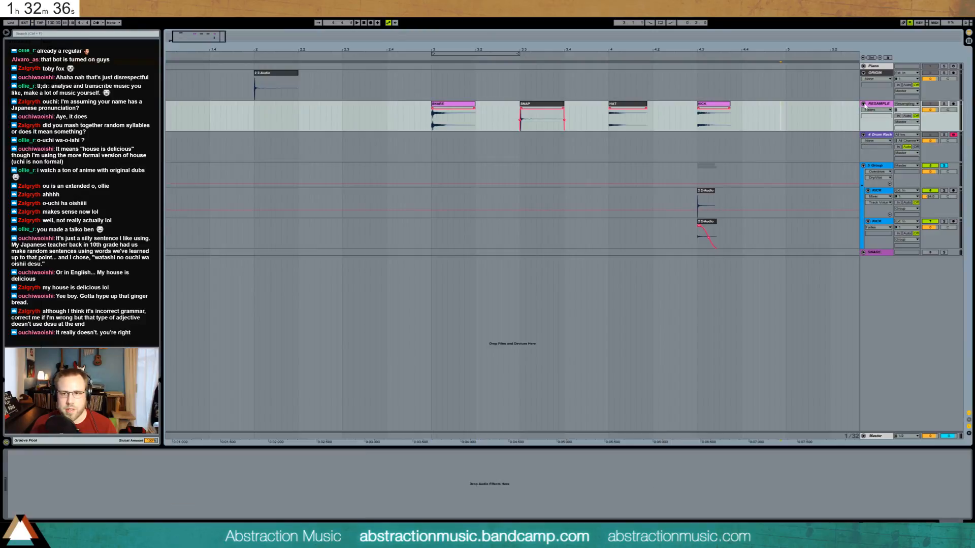
left_click(863, 104)
left_click_drag(421, 103, 769, 104)
left_click_drag(456, 105, 217, 105)
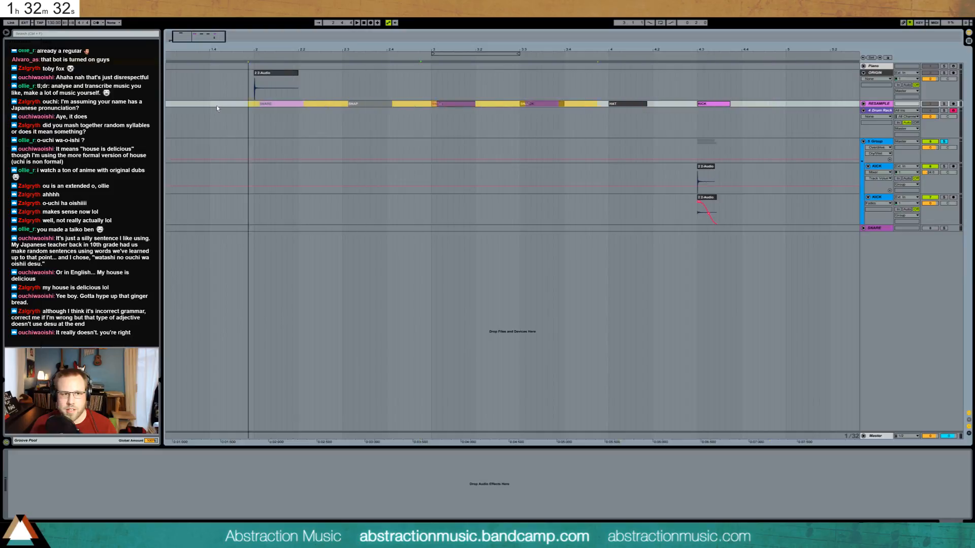
Rename the clip on the ORIGIN track to ORIGIN, and collapse the kick group track and name it KICK.
left_click(278, 78)
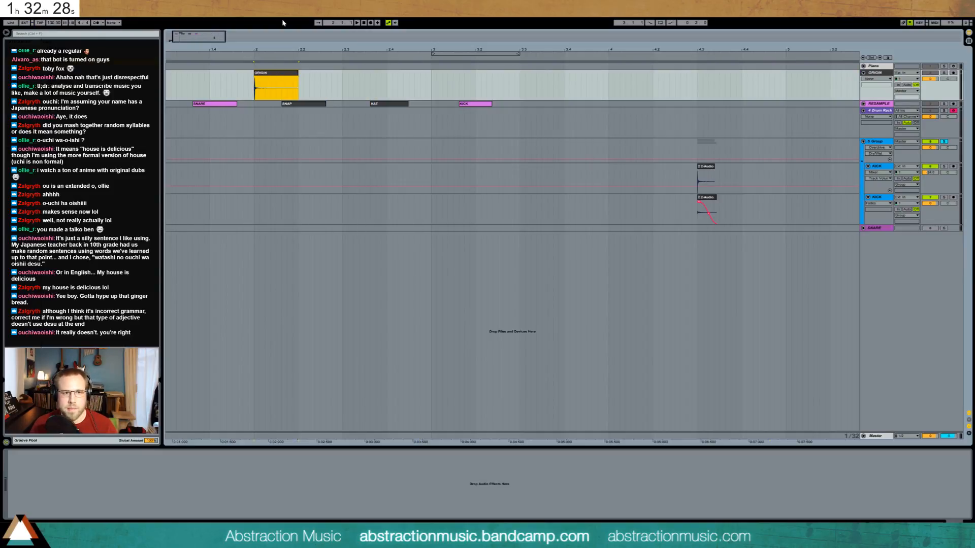
left_click_drag(178, 42, 171, 32)
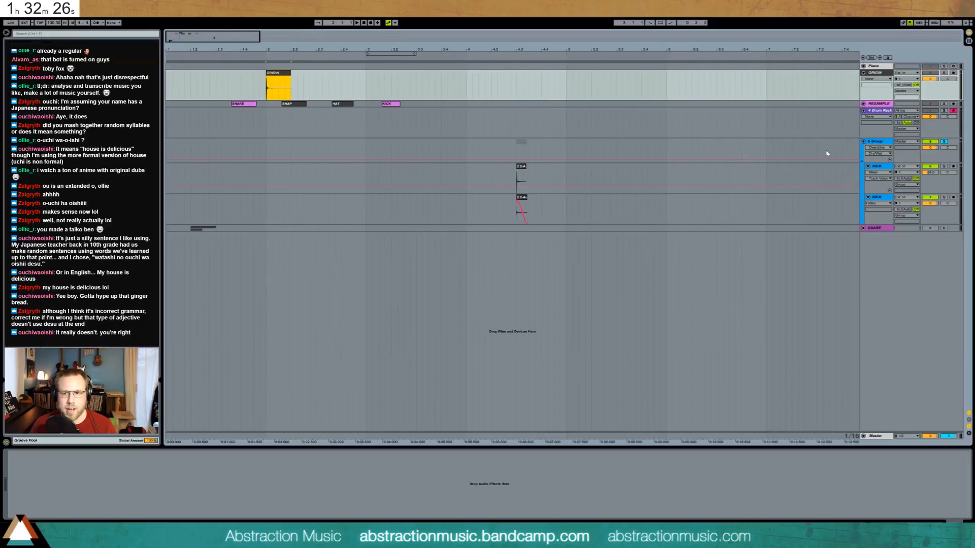
left_click(863, 141)
left_click(877, 141)
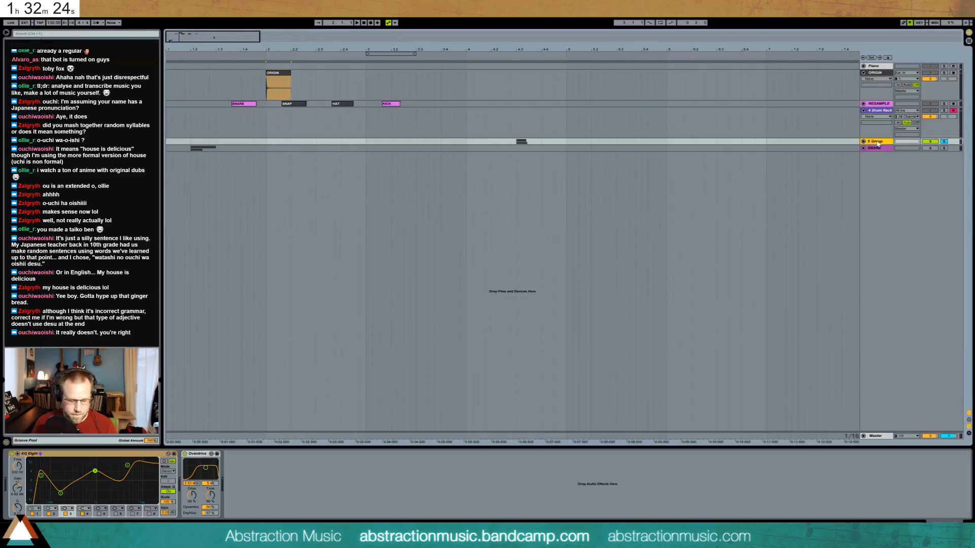
left_click(921, 143)
Move both audio clips inside the KICK group to the start of the timeline, in line with the SNARE track's clips.
left_click_drag(505, 142, 528, 142)
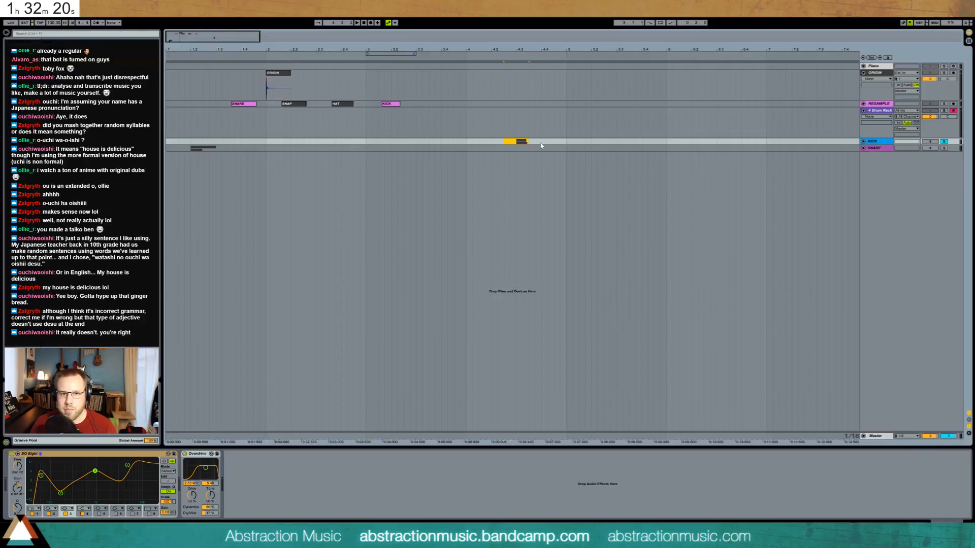
left_click_drag(461, 144, 323, 147)
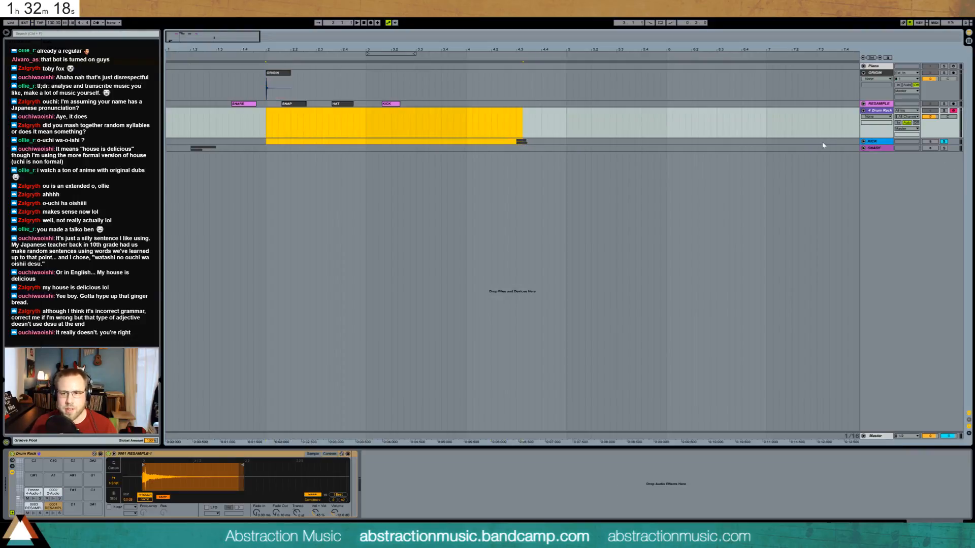
left_click(863, 141)
left_click_drag(552, 167, 515, 207)
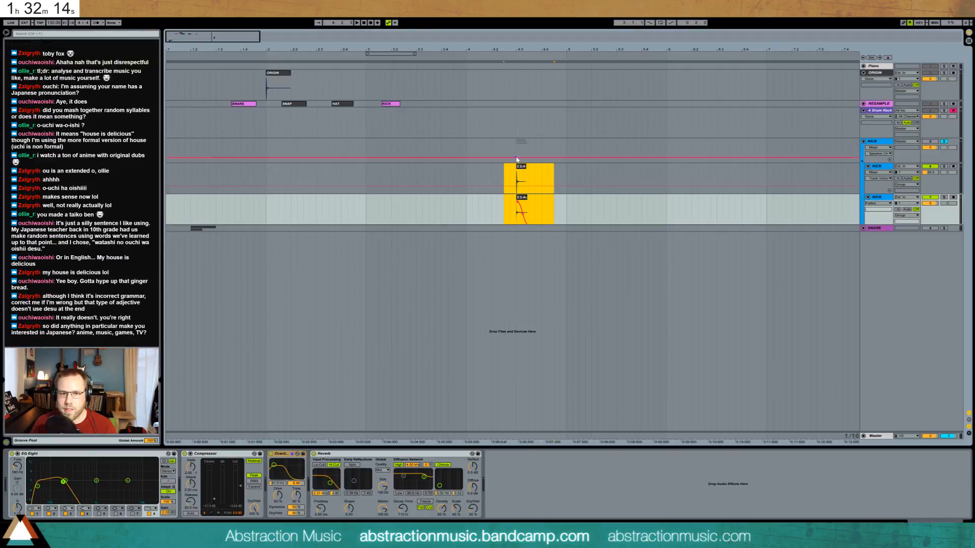
left_click(211, 179)
key("ctrl+v")
left_click_drag(209, 178, 196, 179)
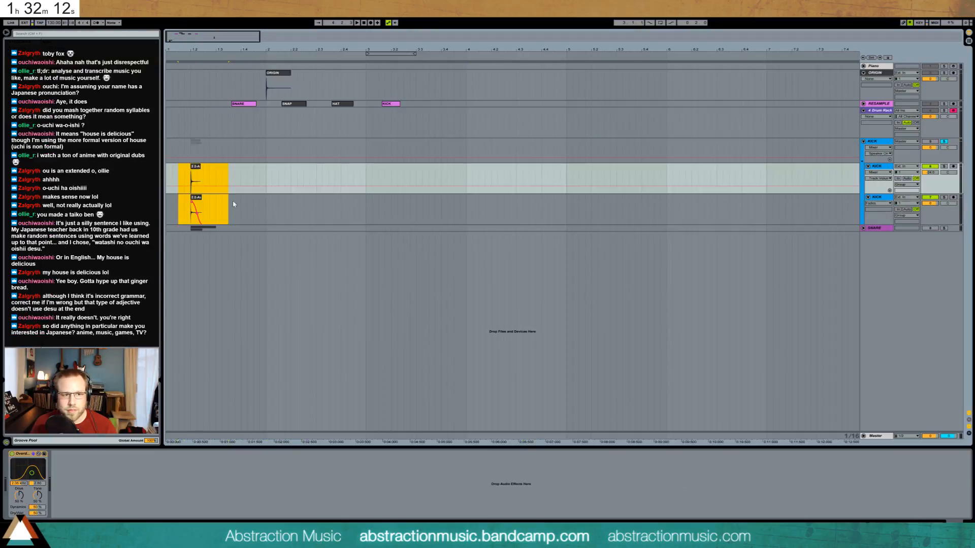
left_click(235, 204)
Collapse the two KICK tracks and their group, and take the KICK group out of solo.
left_click(867, 197)
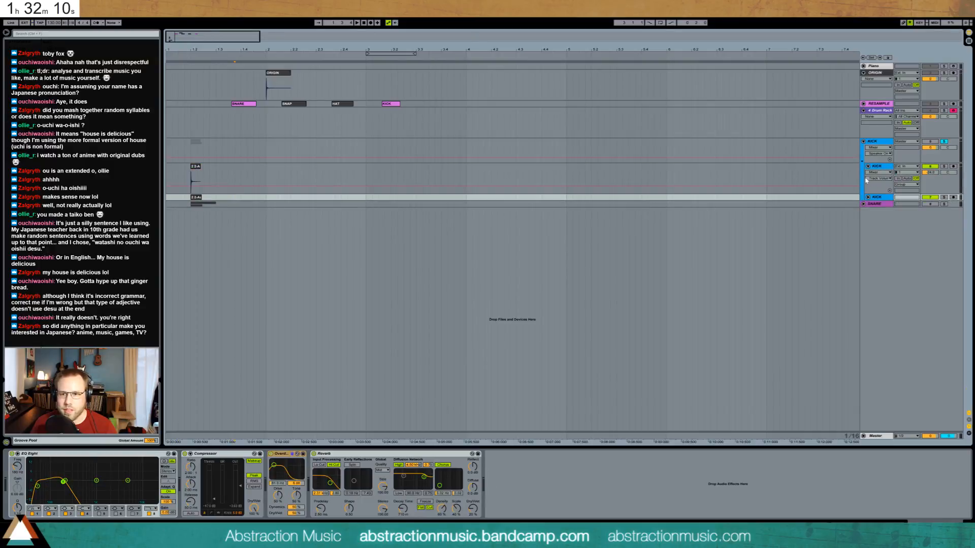
left_click(867, 166)
left_click(863, 142)
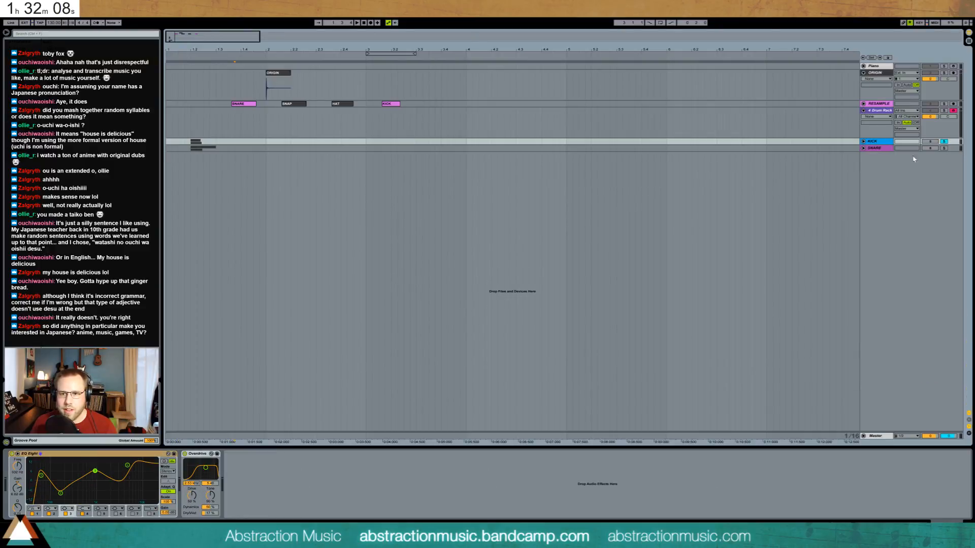
left_click(946, 143)
left_click(400, 112)
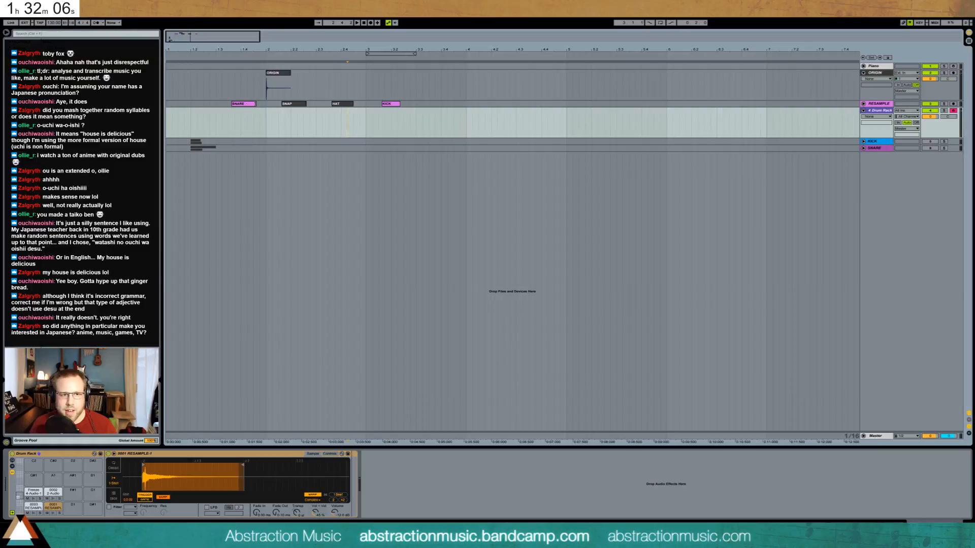
Shift the SNARE, SNAP, HAT and KICK clips on the RESAMPLE track earlier so SNARE lines up with the group clips below.
left_click_drag(247, 104, 206, 104)
left_click(275, 106)
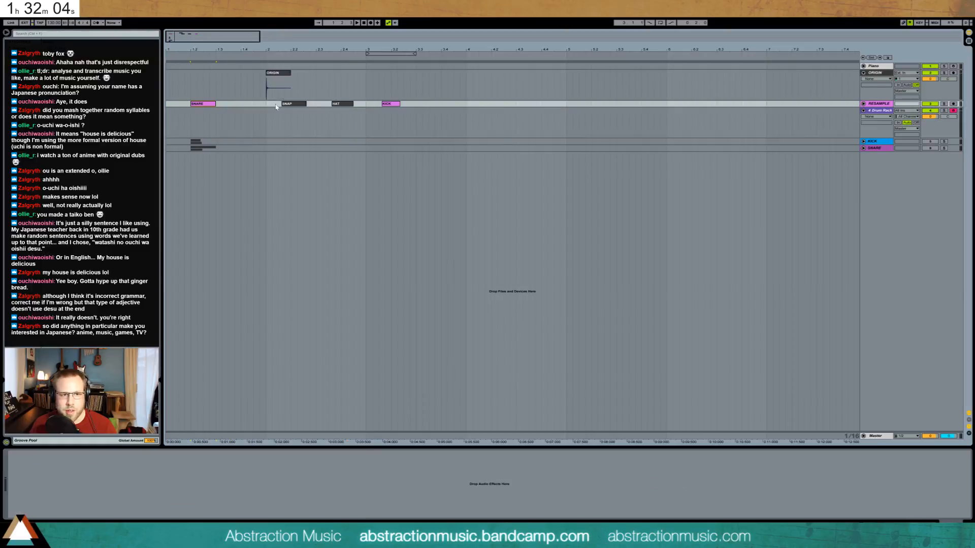
left_click_drag(291, 104, 249, 104)
left_click_drag(340, 106, 299, 103)
left_click_drag(390, 105, 353, 105)
left_click_drag(350, 105, 346, 104)
Move the loop brace to bar 4 and create an empty one-bar MIDI clip there on the Drum Rack track.
left_click_drag(386, 53, 490, 57)
left_click_drag(188, 38, 213, 44)
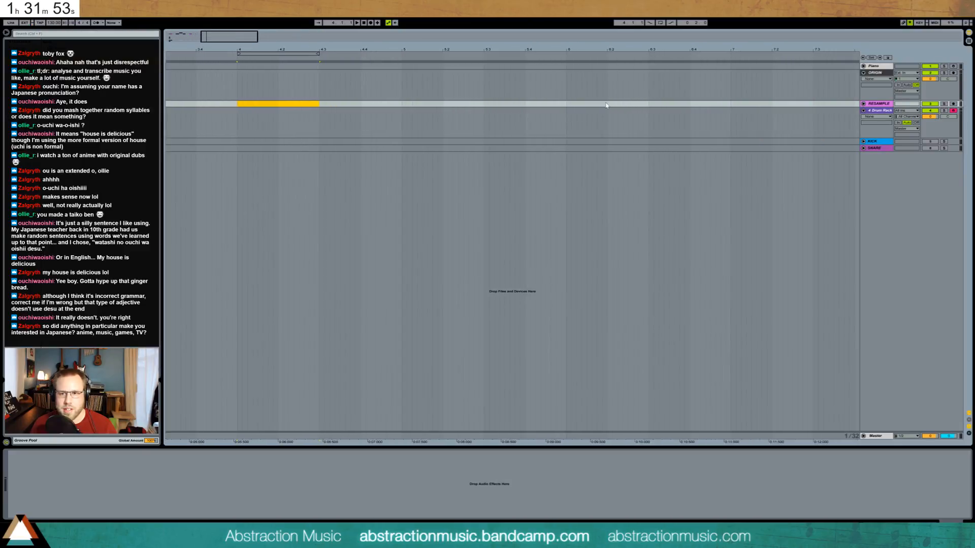
left_click(872, 112)
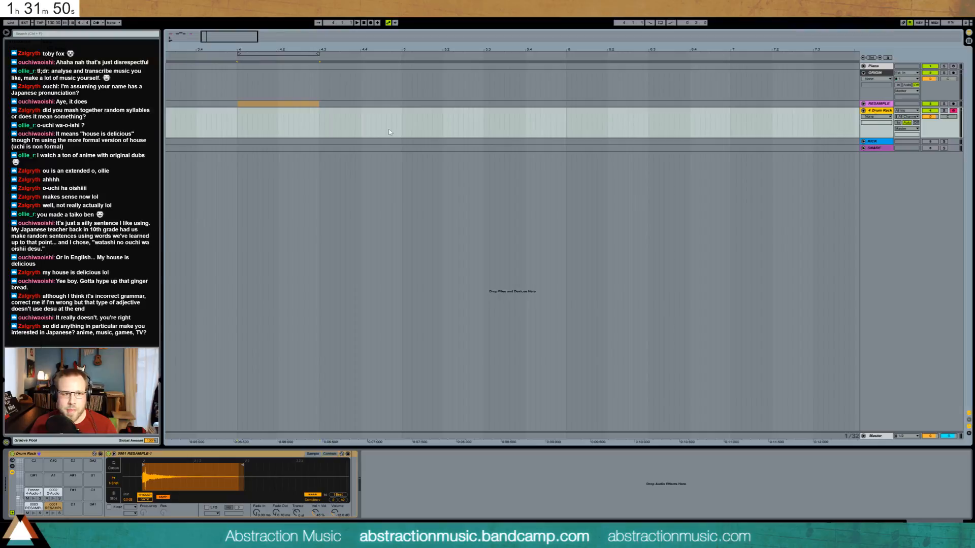
left_click(247, 124)
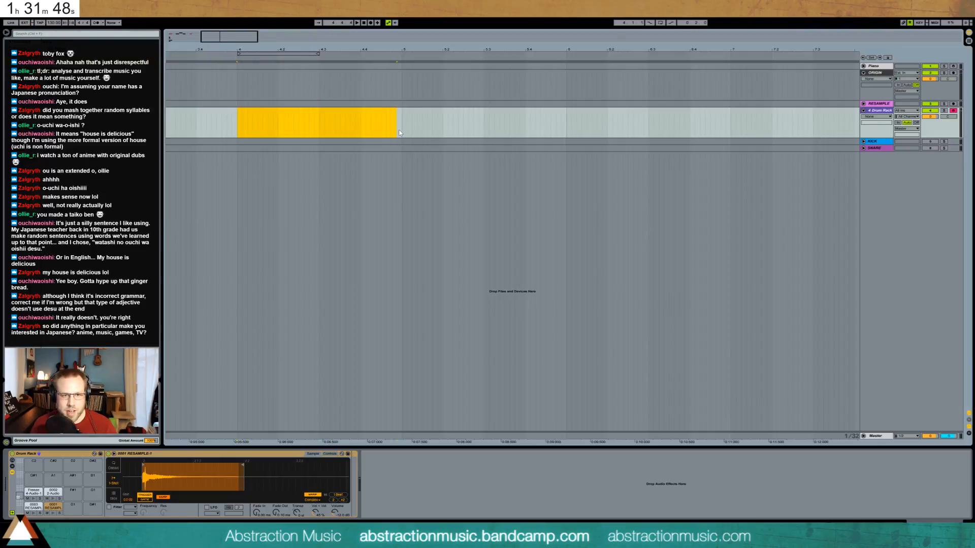
key("ctrl+shift+m")
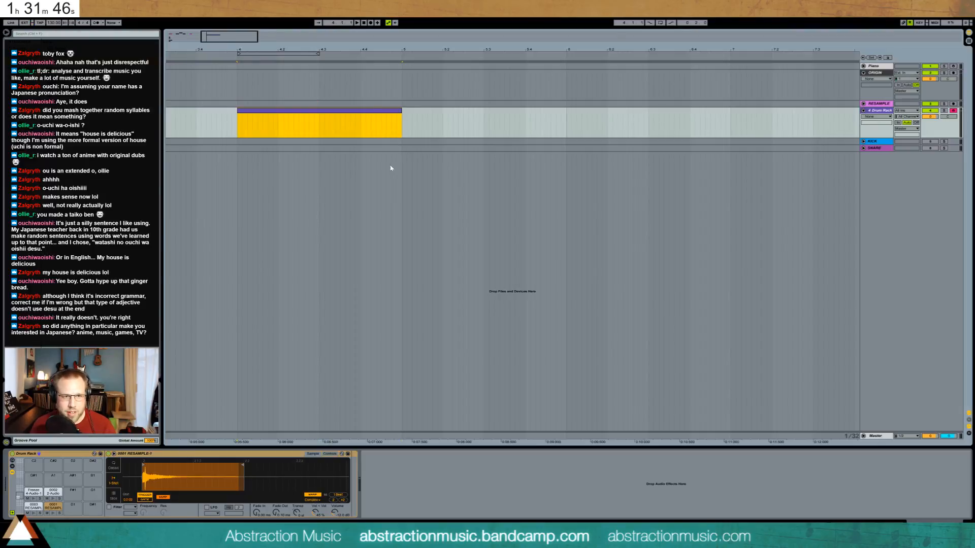
Rename the four filled Drum Rack pads to Kick, Snare, Hat and Snap according to their samples.
double_click(333, 114)
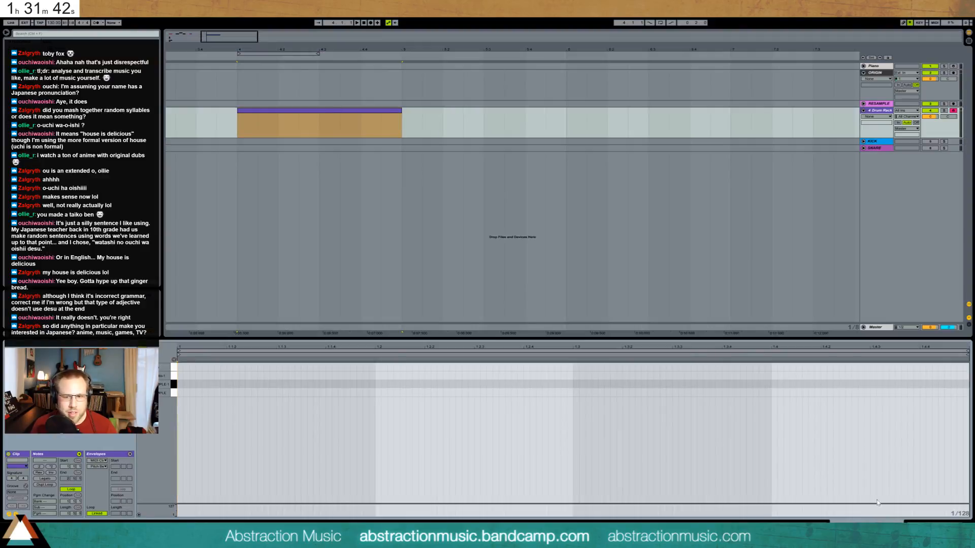
key("shift+Tab")
left_click(33, 506)
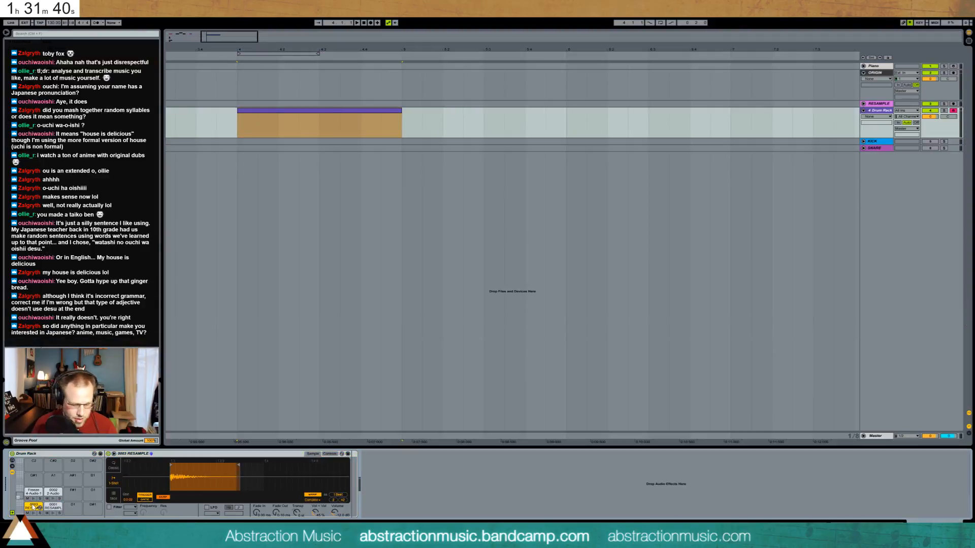
key("ctrl+r")
type("K")
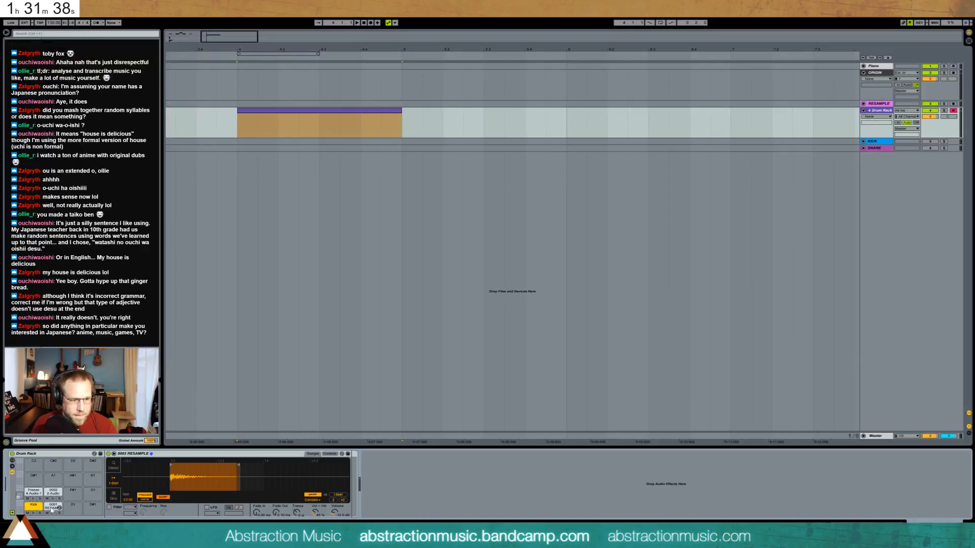
left_click(51, 509)
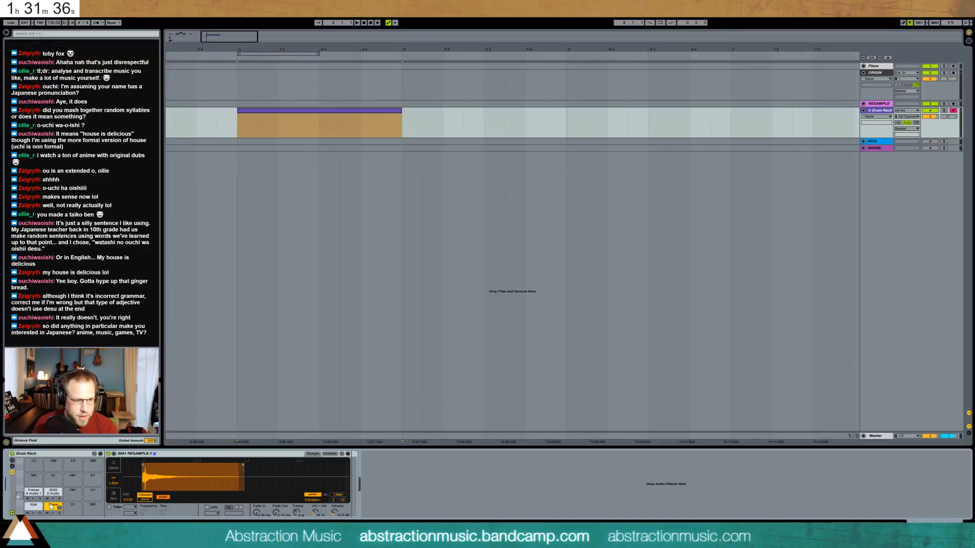
left_click(34, 491)
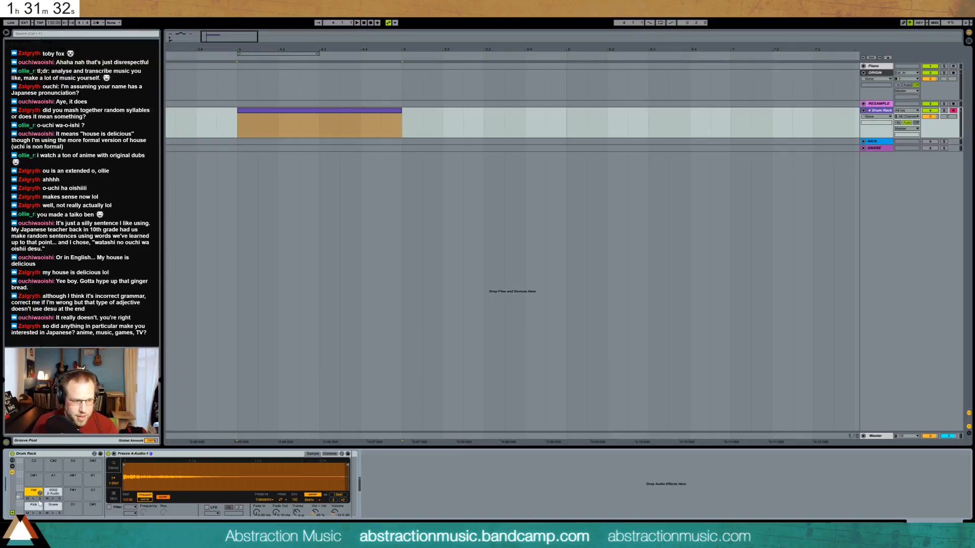
left_click(56, 493)
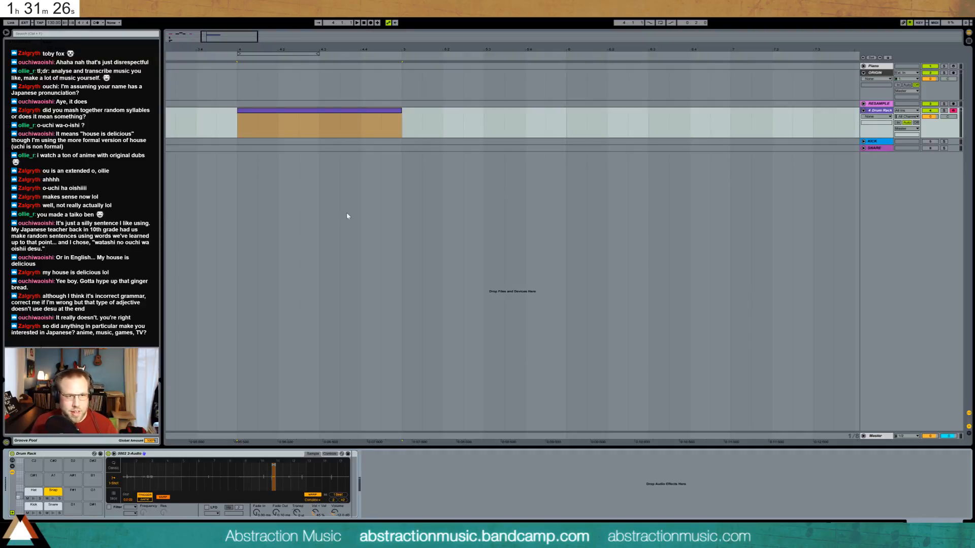
Fill the MIDI clip with Hat notes on every eighth note and add a Kick note on beat 1.
double_click(315, 122)
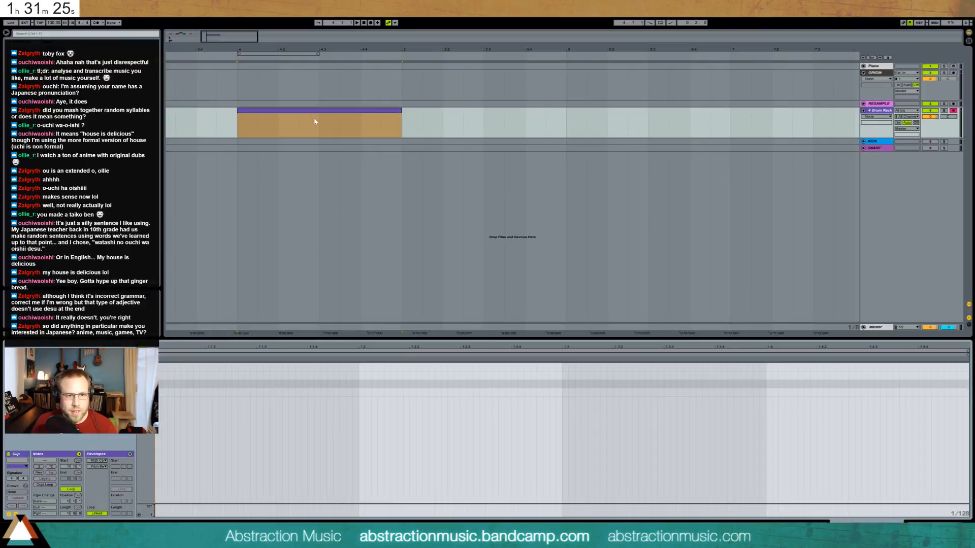
double_click(160, 376)
left_click_drag(160, 377, 206, 379)
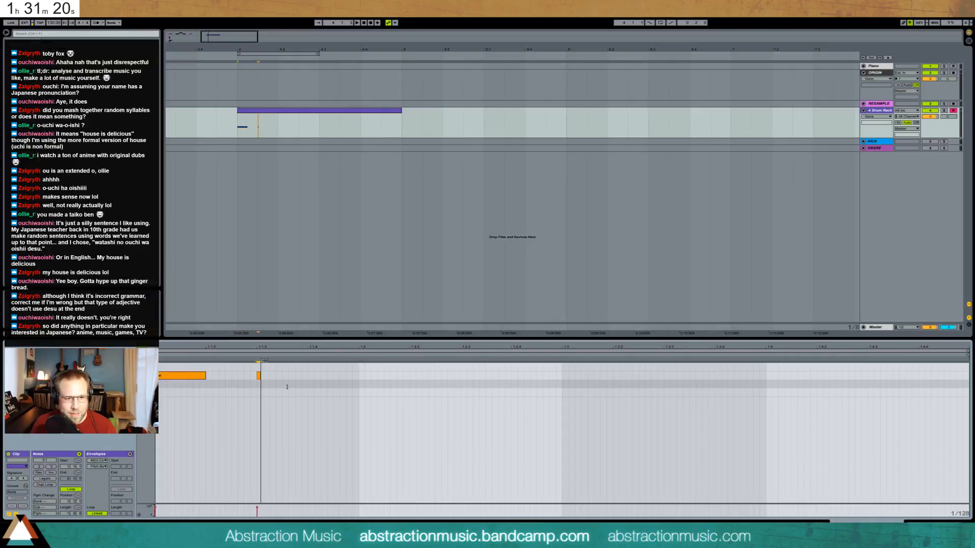
double_click(261, 376)
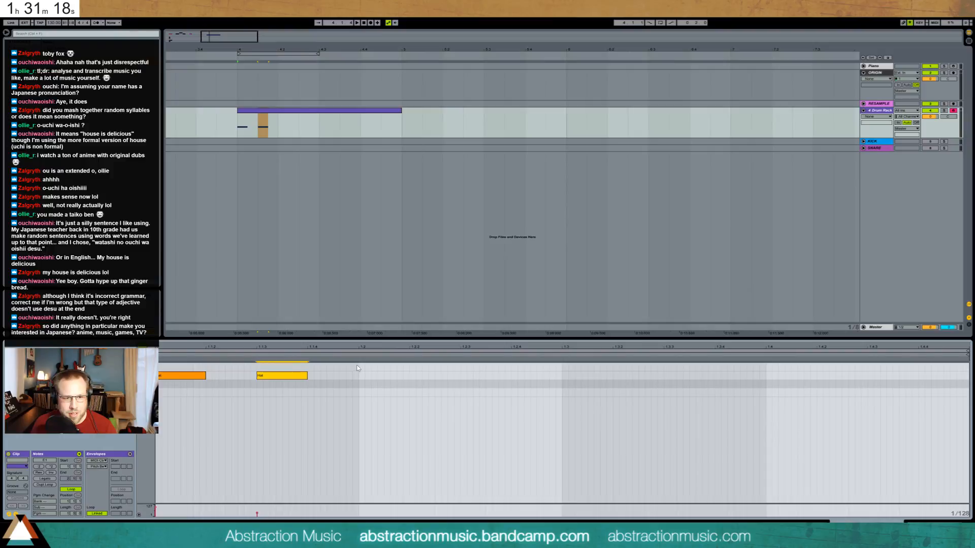
mouse_move(356, 366)
left_mouse_down()
mouse_move(187, 378)
mouse_move(187, 393)
mouse_move(257, 393)
left_mouse_up()
key("ctrl+d")
key("ctrl+d")
key("ctrl+d")
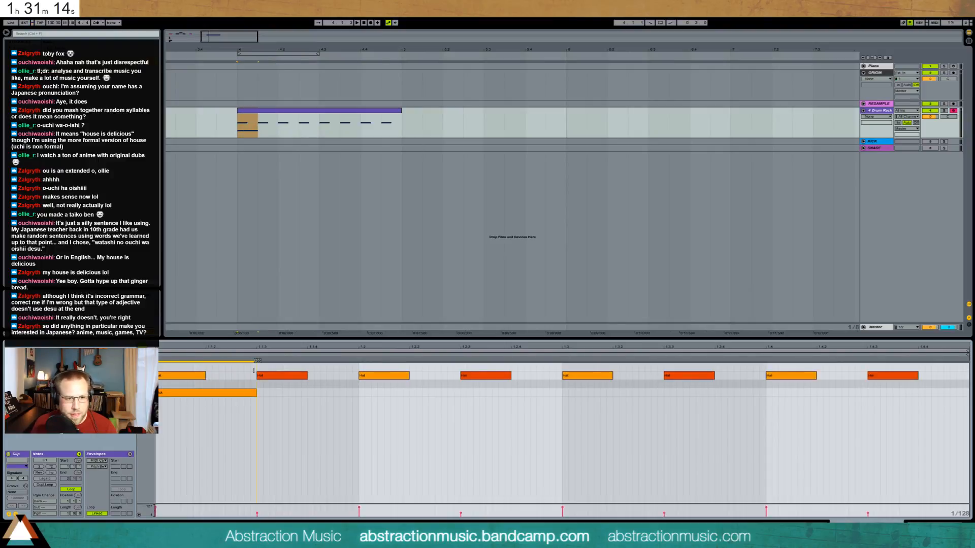
Add Snare notes on beats 2 and 4 and Kick notes on the second and fourth sixteenths of beat 3.
left_click_drag(358, 384, 495, 390)
left_click(616, 393)
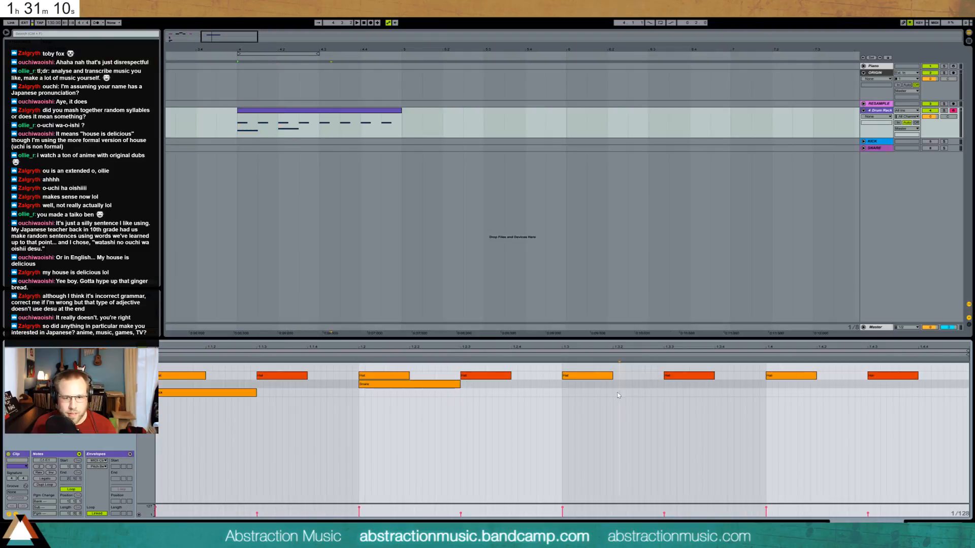
left_click_drag(615, 393, 821, 386)
left_click(721, 398)
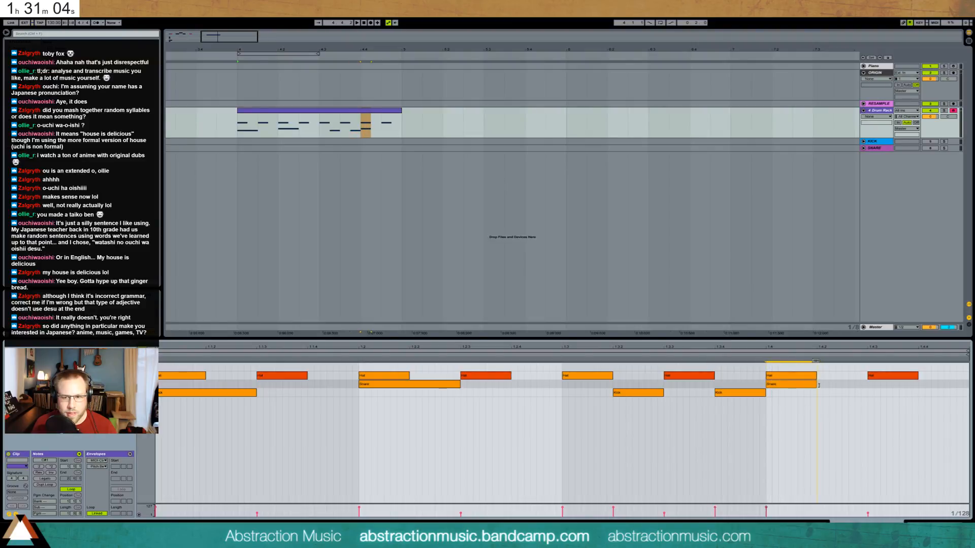
Play the drum pattern and loop the arrangement over the whole one-bar drum clip.
key("space")
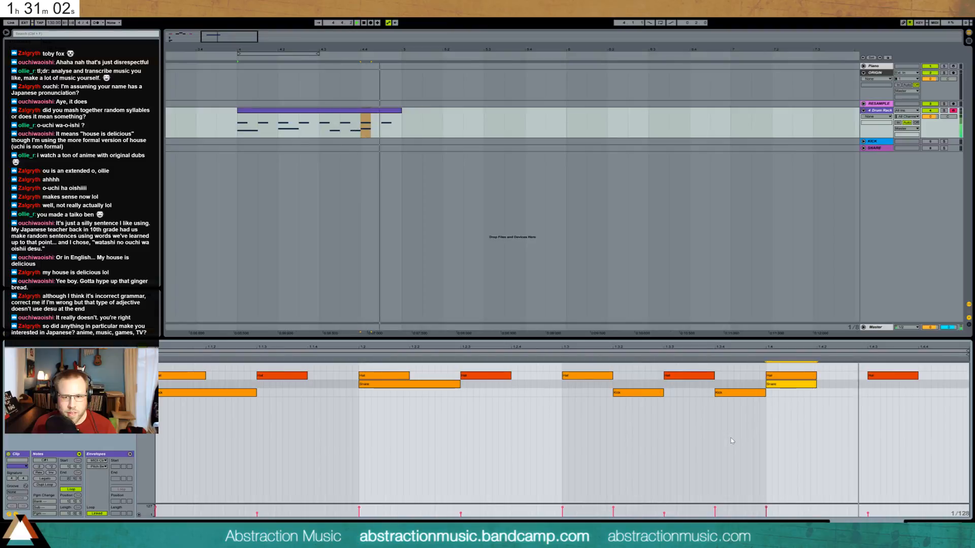
left_click(362, 116)
key("ctrl+l")
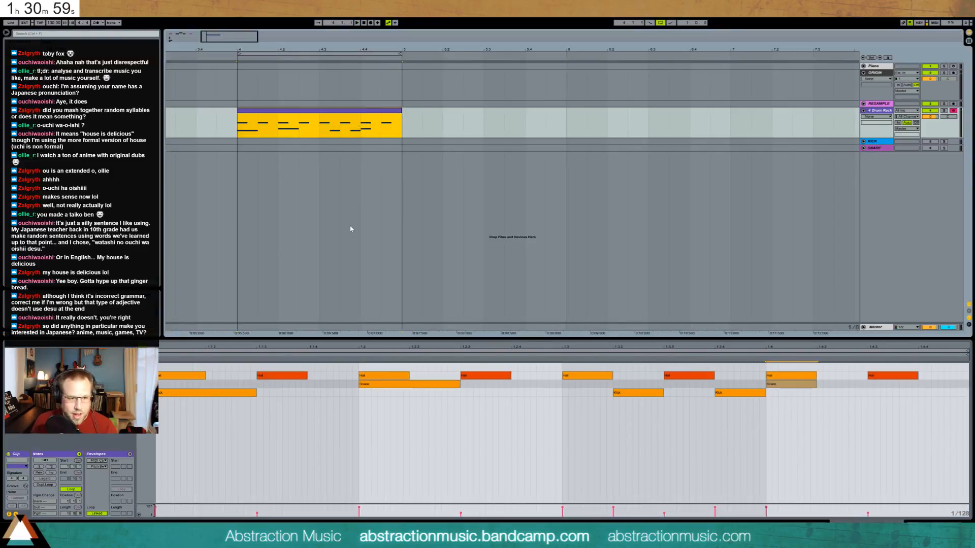
Shorten the Hat sample by moving its end marker to about the middle of the waveform.
left_click(347, 261)
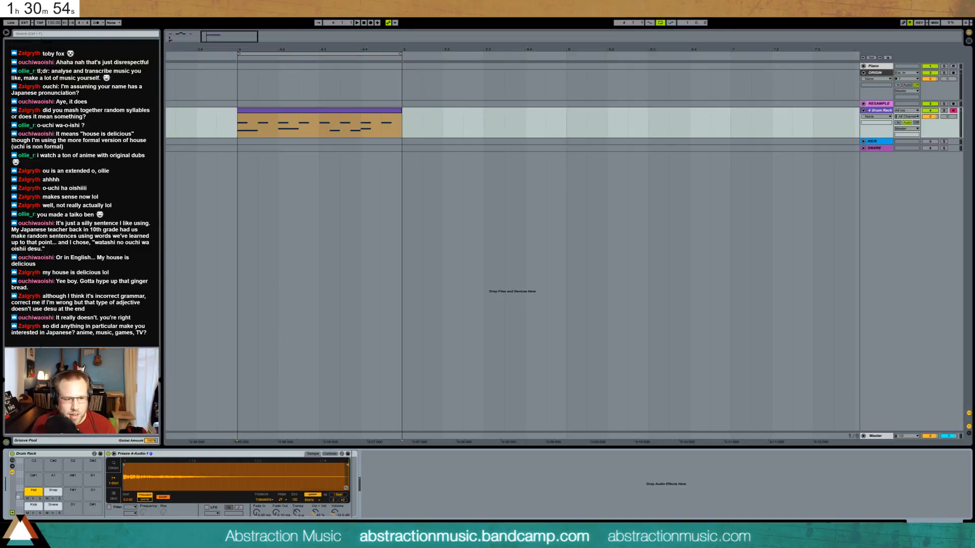
left_click_drag(350, 466, 231, 465)
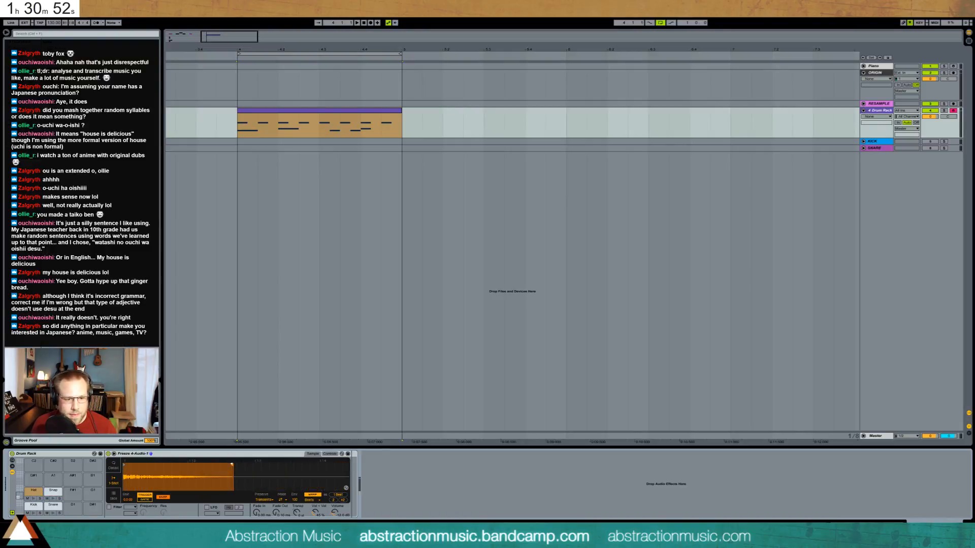
Add a sixteenth-long Kick note on the third sixteenth of beat 4 in the drum clip.
left_click(347, 113)
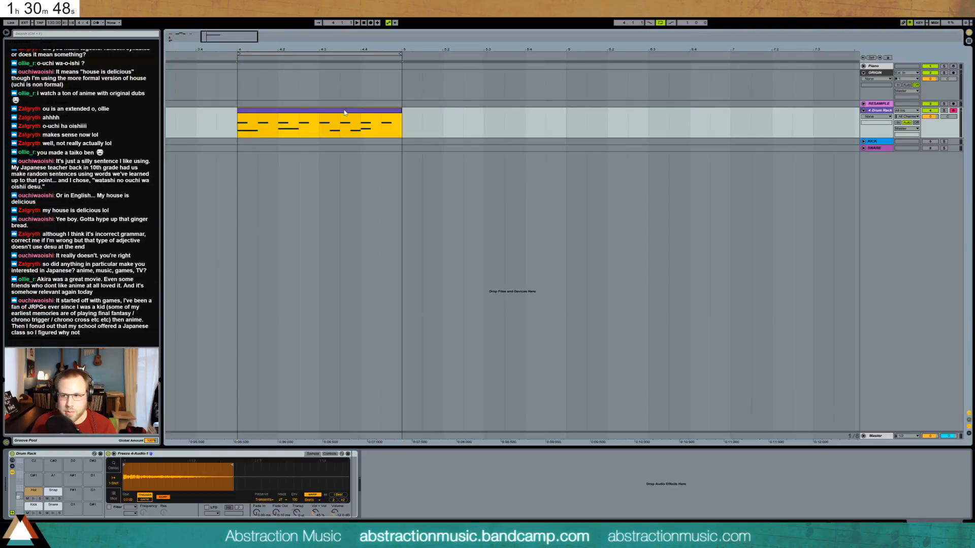
double_click(345, 113)
left_click(864, 393)
left_click_drag(864, 393, 913, 395)
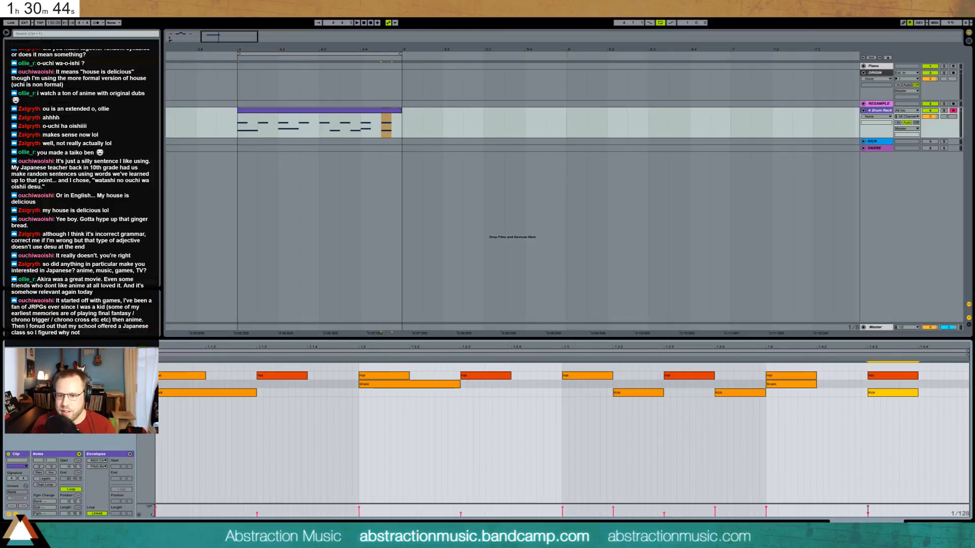
Play the loop while adjusting the Hat's fade-out, and change the Hat sample's transposition.
key("shift+Tab")
key("space")
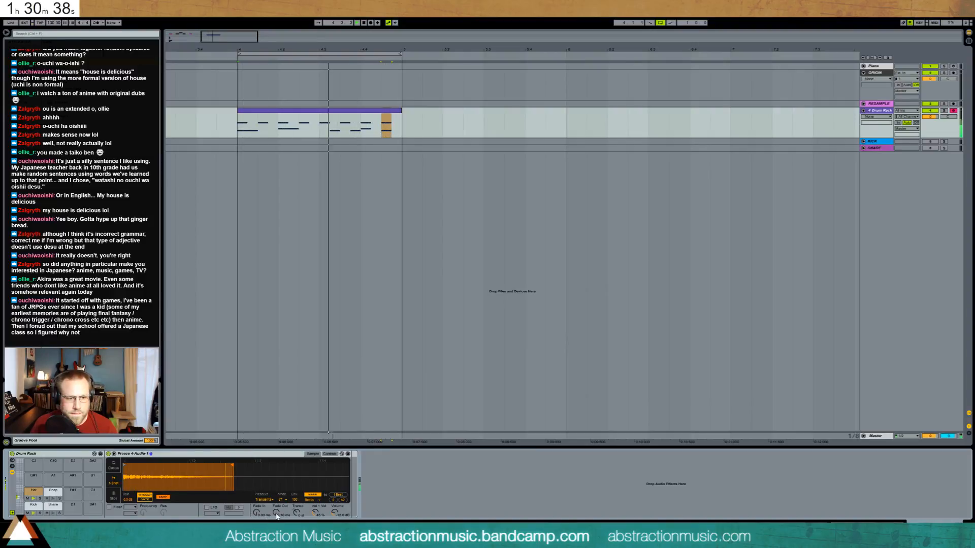
left_click_drag(276, 514, 276, 482)
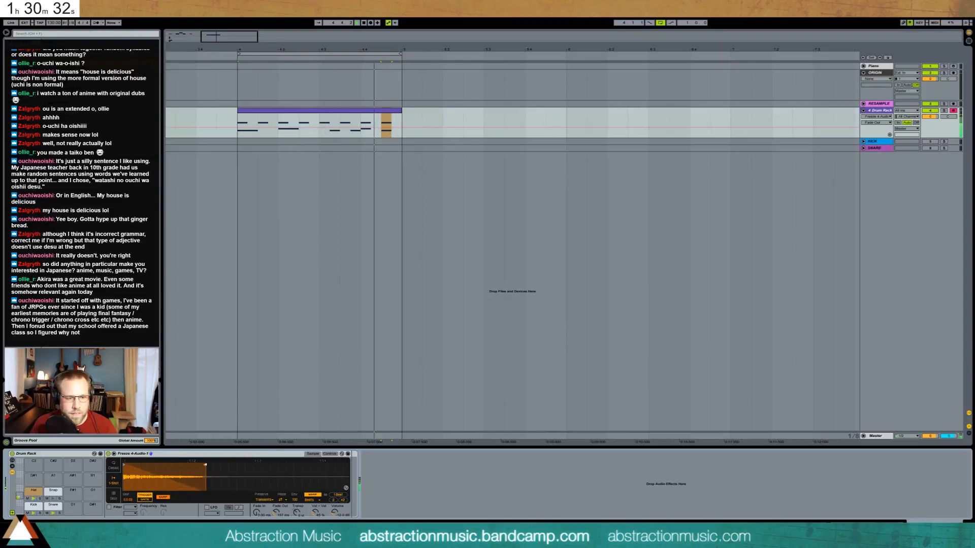
left_click_drag(276, 513, 276, 519)
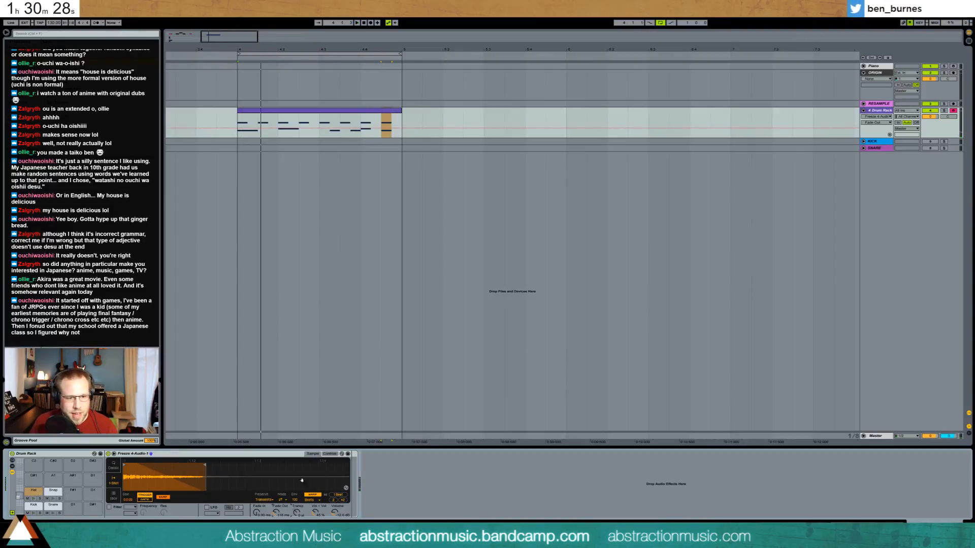
left_click(329, 454)
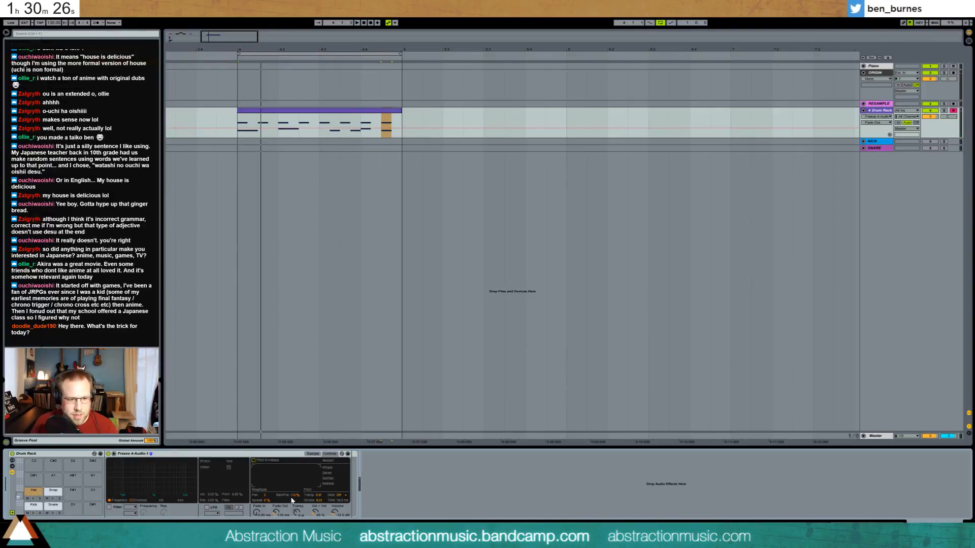
left_click(316, 496)
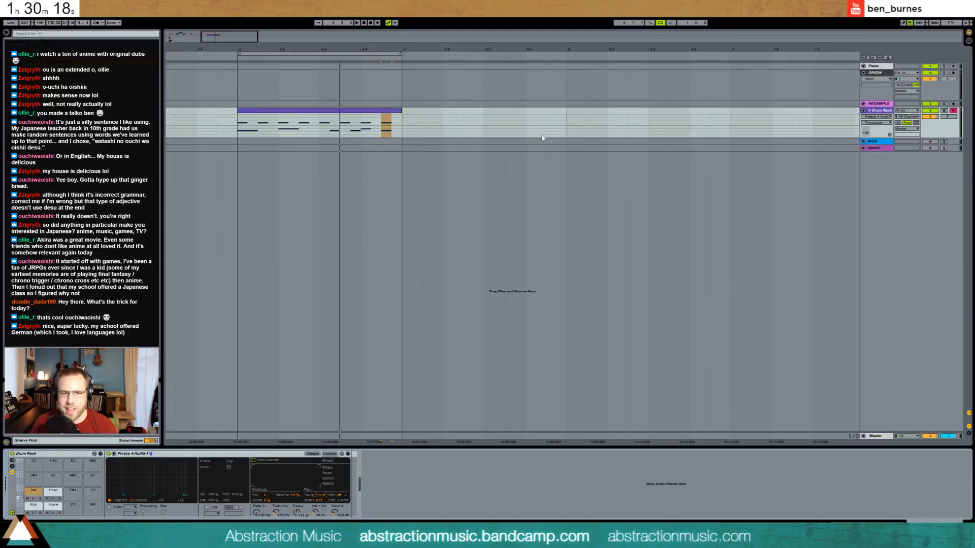
Select the one-bar drum clip and audition the Hat pad.
left_click_drag(212, 36, 210, 37)
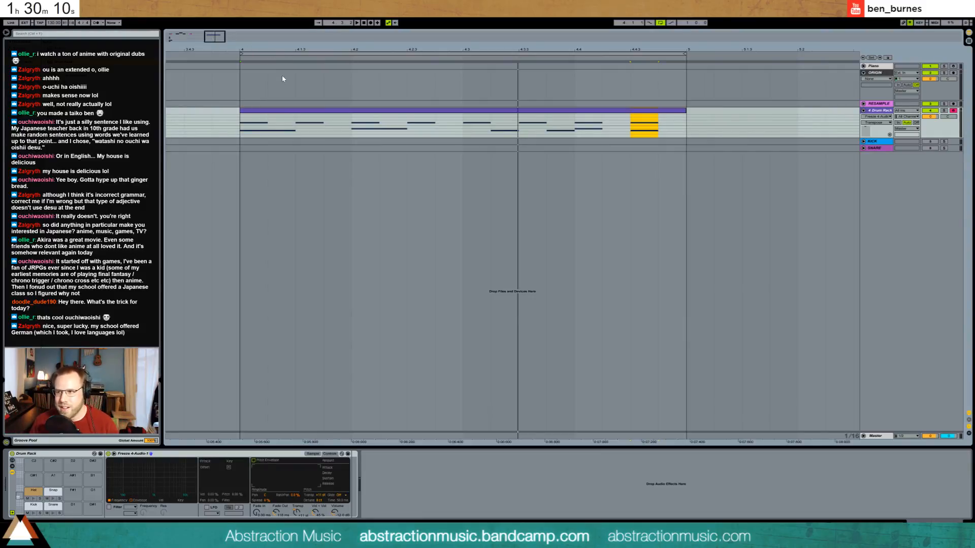
left_click(303, 111)
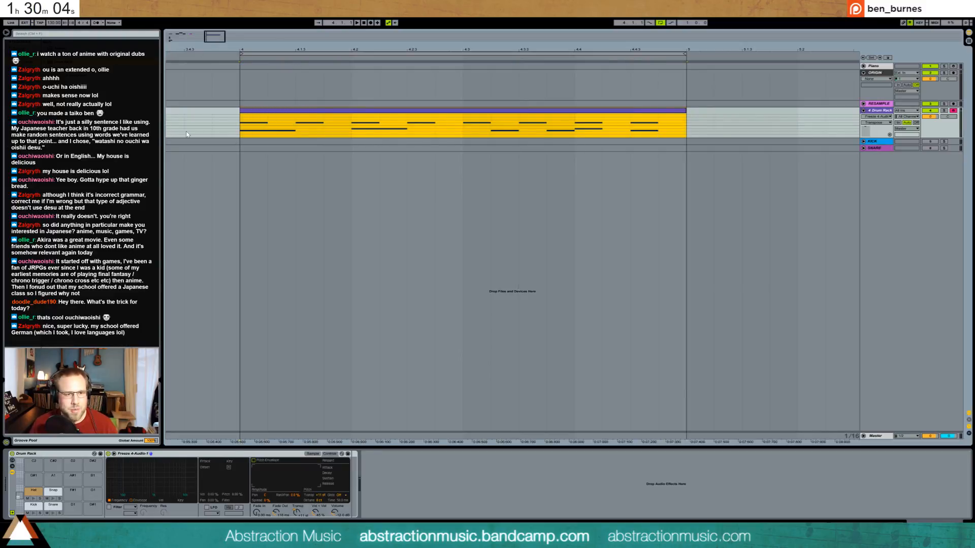
left_click(34, 497)
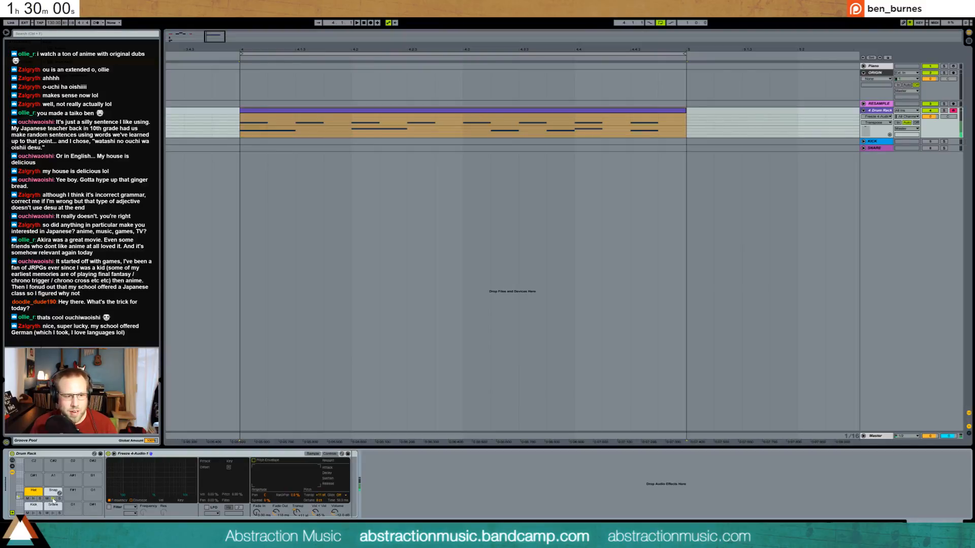
Add a Reverb after the Snap pad's sample, raise its decay time slightly and audition the sound.
left_click(53, 503)
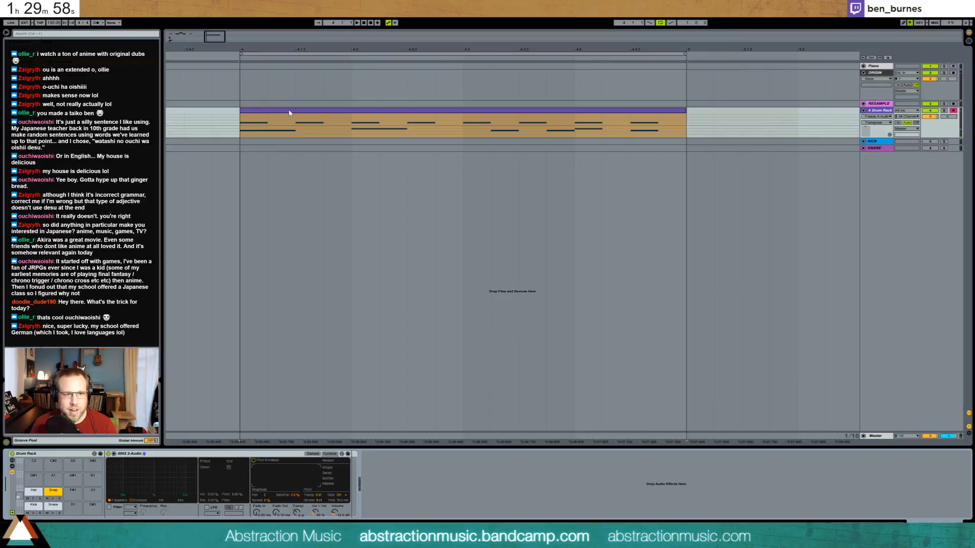
left_click(312, 454)
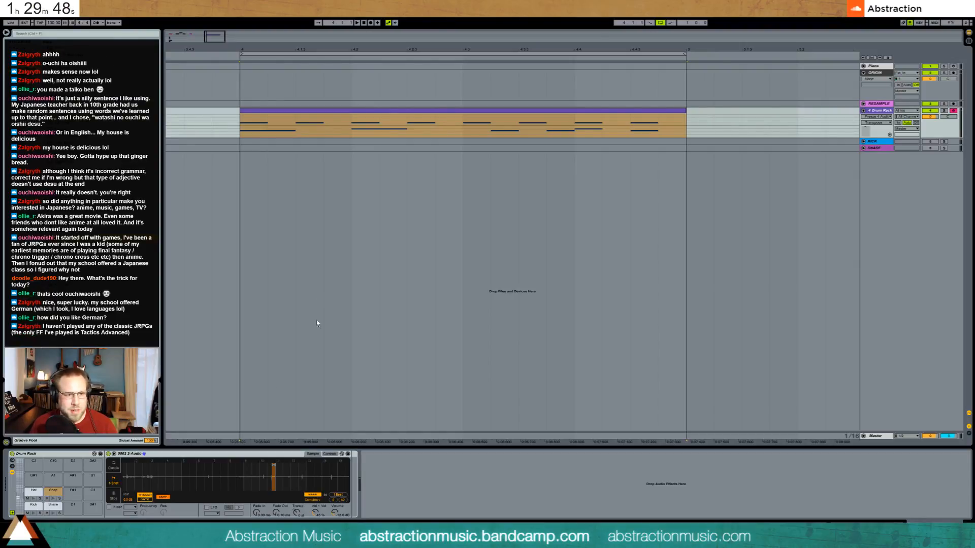
left_click_drag(317, 321, 351, 465)
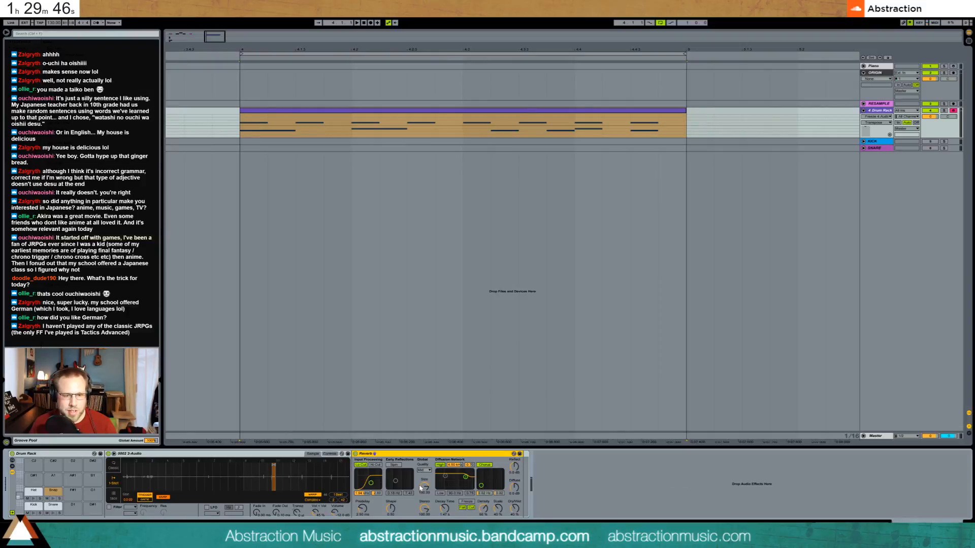
left_click_drag(447, 512, 447, 508)
key("space")
key("space")
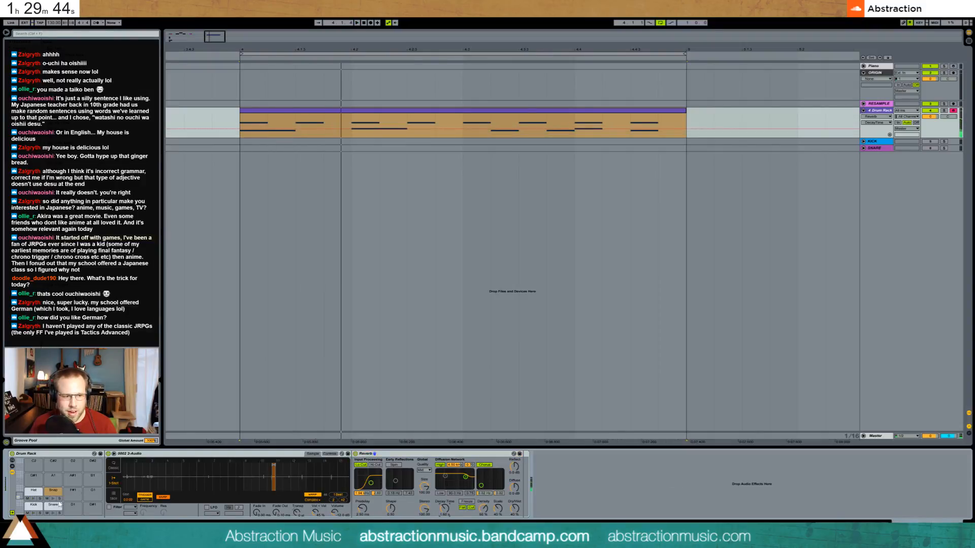
left_click(53, 500)
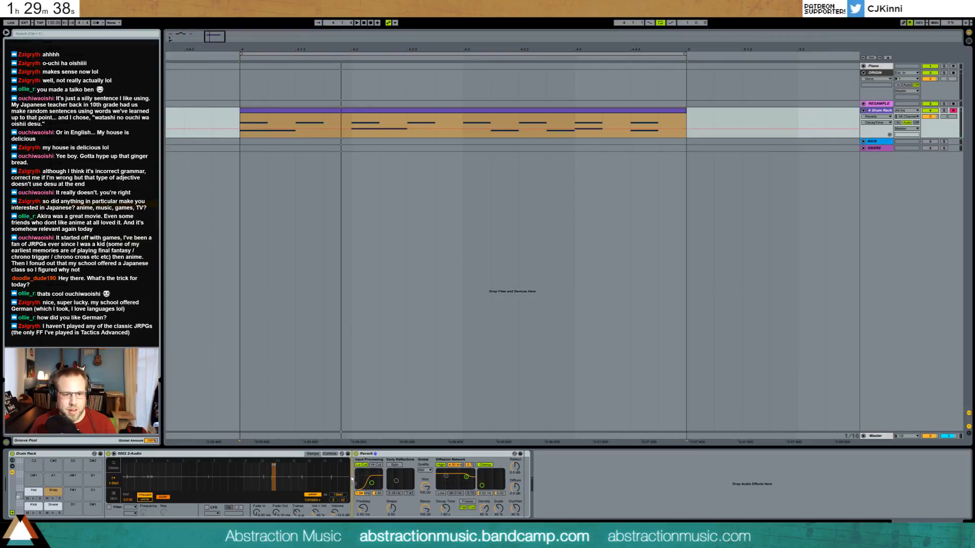
Insert an Overdrive before the Snap's Reverb, then raise its drive and adjust its dry/wet mix while auditioning the pad.
left_click_drag(351, 480, 353, 479)
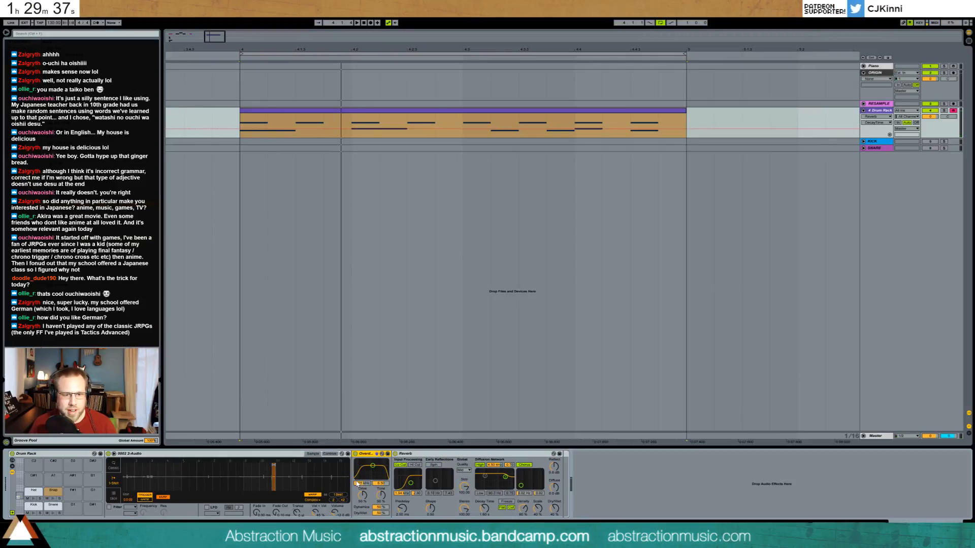
left_click(53, 500)
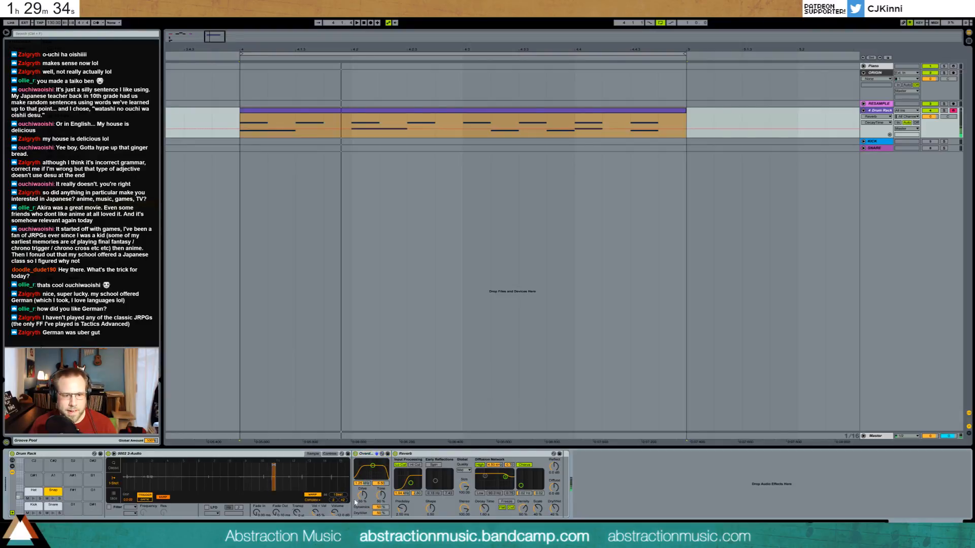
left_click_drag(362, 496, 362, 483)
left_click(54, 500)
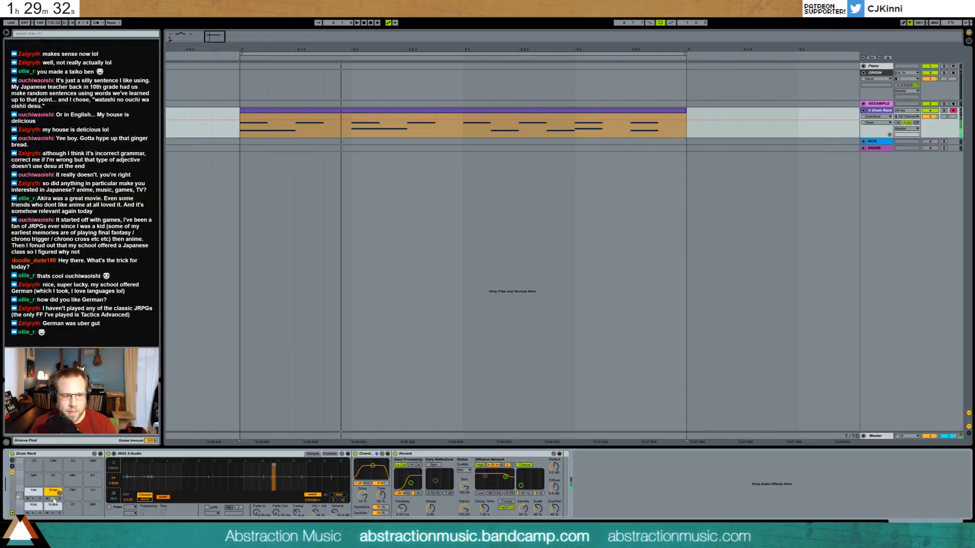
left_click_drag(388, 515, 387, 512)
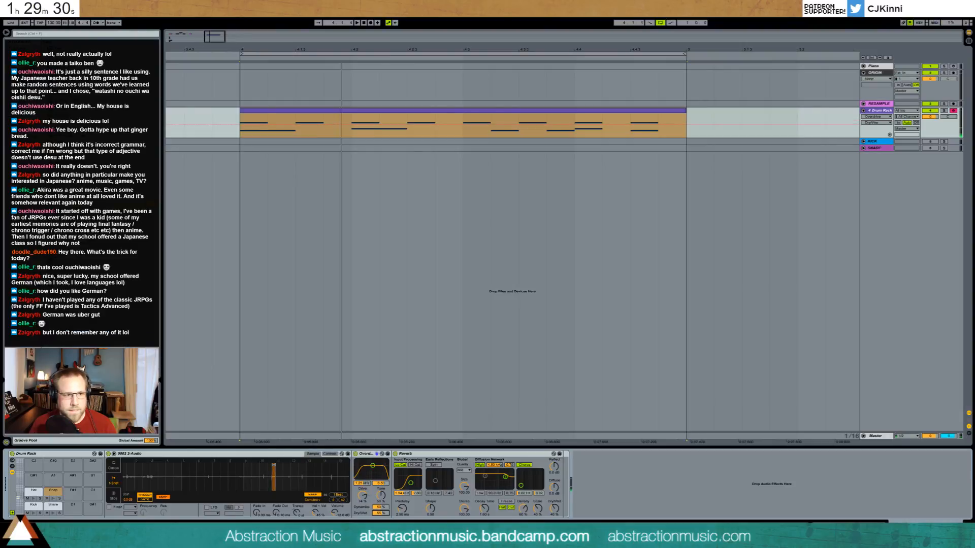
Insert an EQ Eight with a low cut before the Snap's Overdrive and play the pattern.
left_click_drag(86, 117, 382, 498)
key("space")
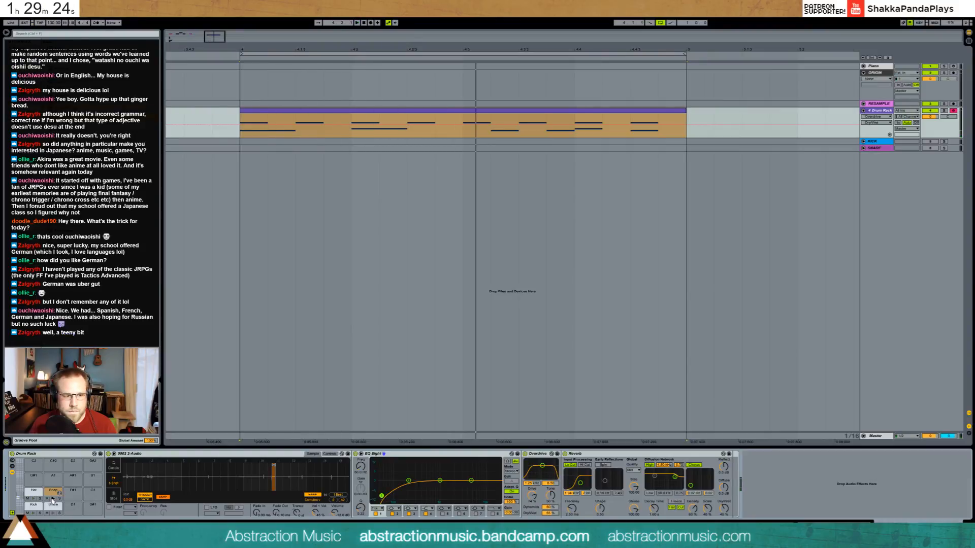
Repeat a Snap note every three sixteenths from beat 1, shift the last one to beat 4's third sixteenth, and play the clip.
double_click(382, 113)
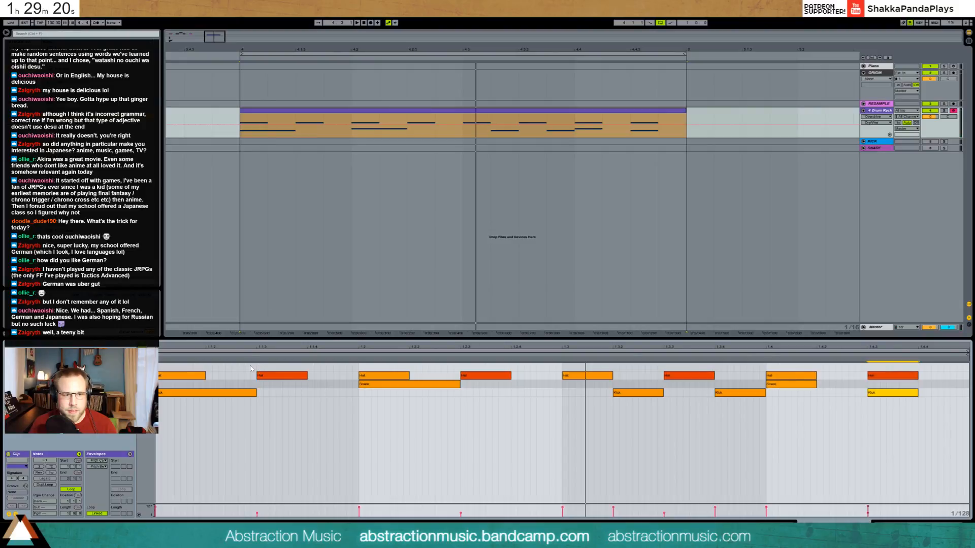
double_click(158, 368)
left_click_drag(159, 367, 206, 366)
left_click_drag(307, 369, 158, 363)
key("ctrl+d")
key("ctrl+d")
key("ctrl+d")
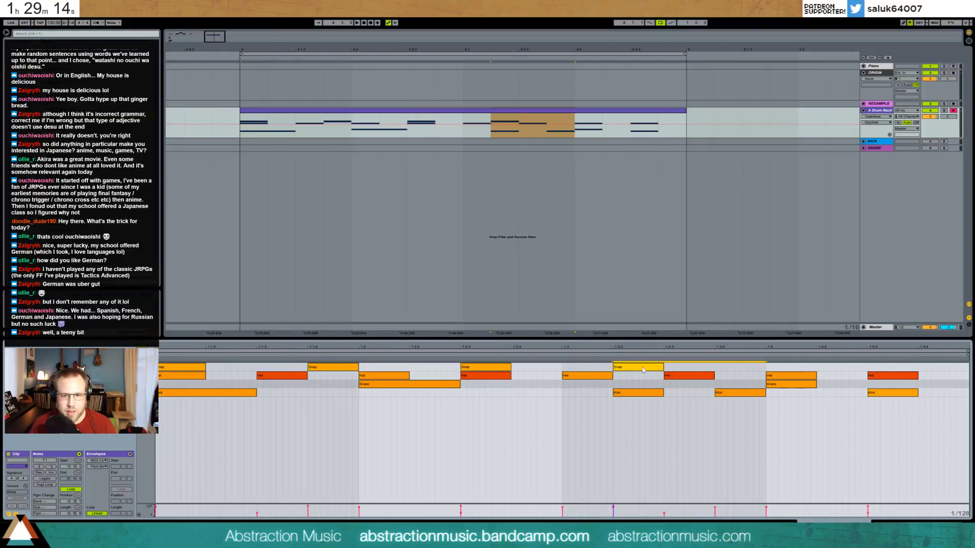
key("ctrl+d")
key("ctrl+d")
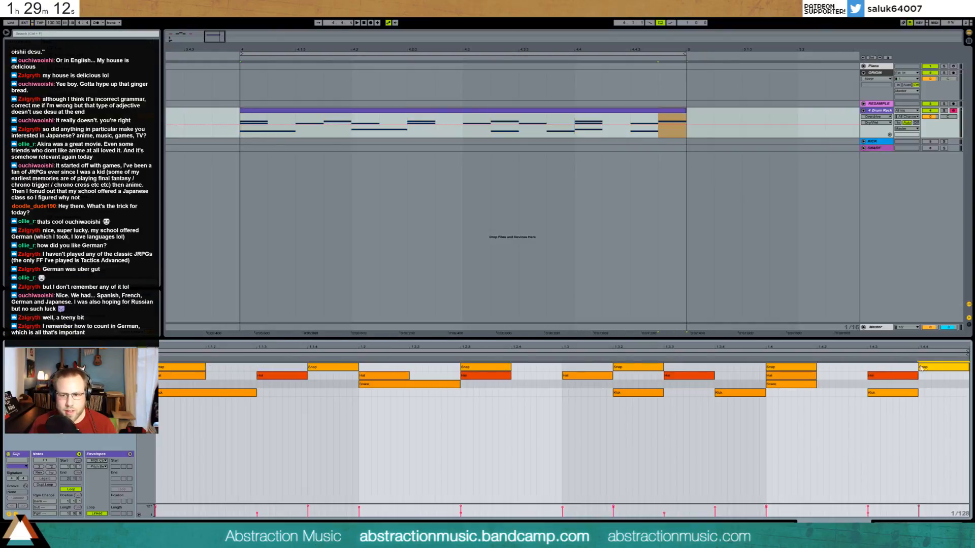
left_click_drag(939, 370, 888, 371)
key("space")
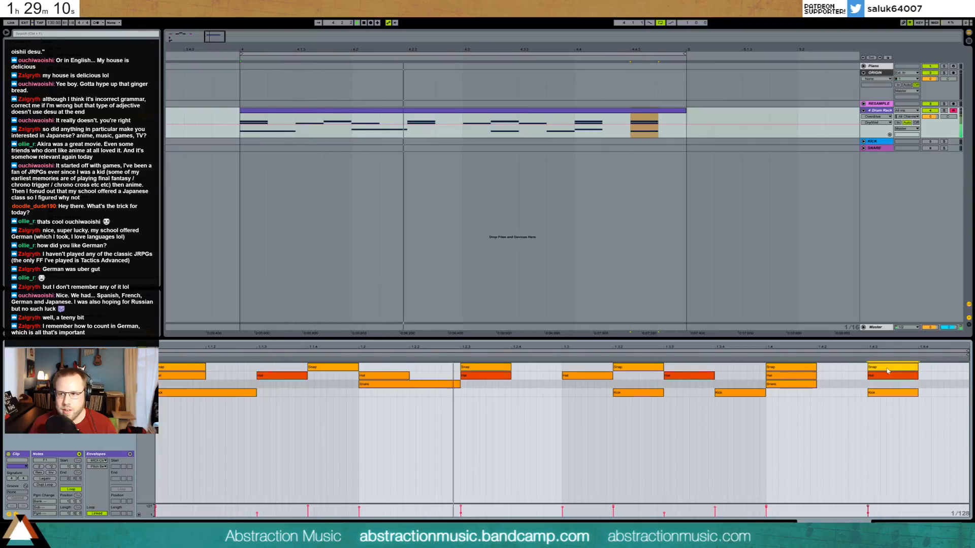
Trim the Snap sample's start up to its transient and raise its fade-in slightly.
key("shift+Tab")
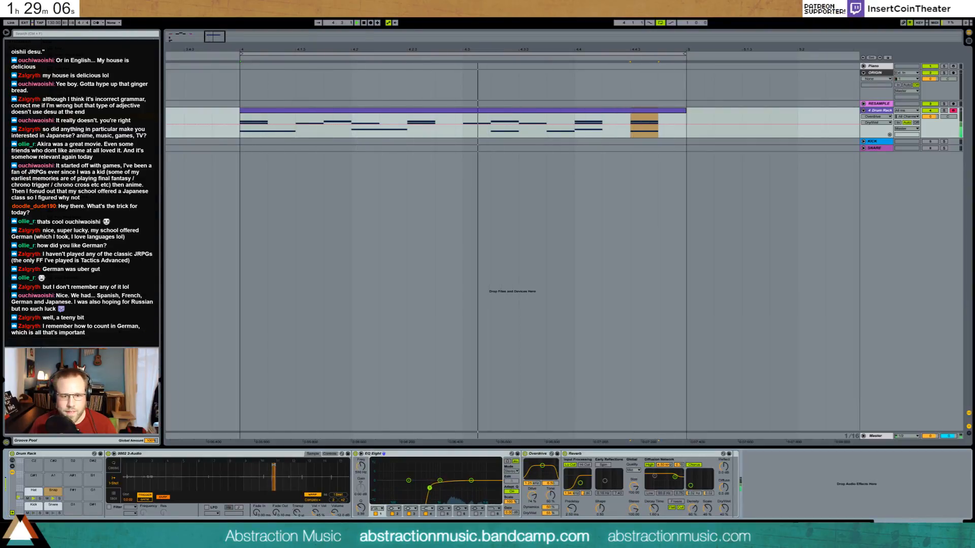
left_click_drag(273, 474, 291, 524)
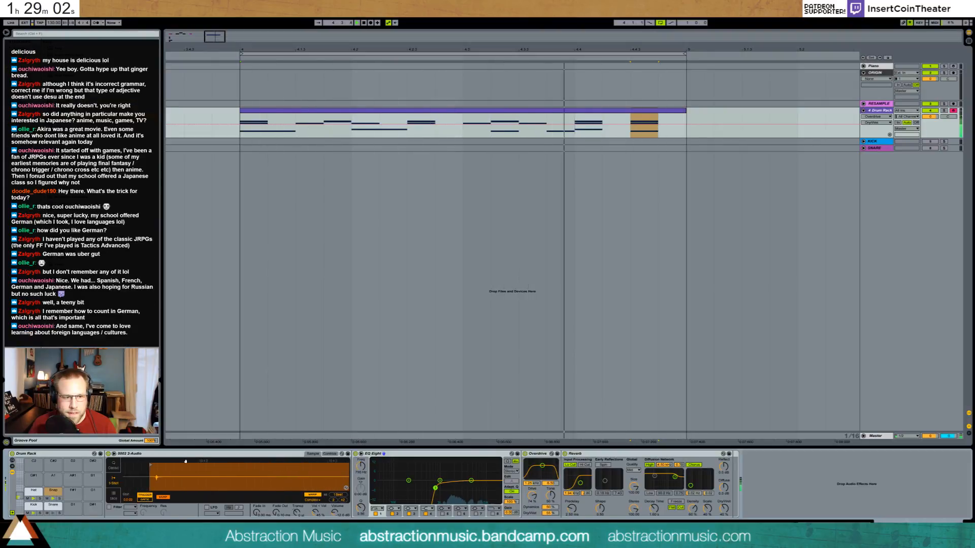
left_click_drag(150, 465, 157, 465)
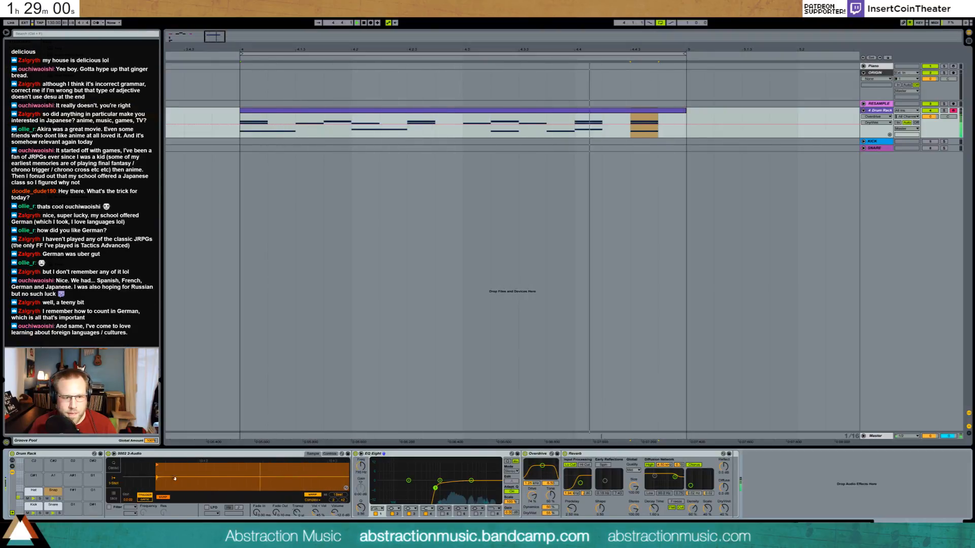
mouse_move(256, 513)
left_mouse_down()
mouse_move(256, 500)
mouse_move(256, 509)
left_mouse_up()
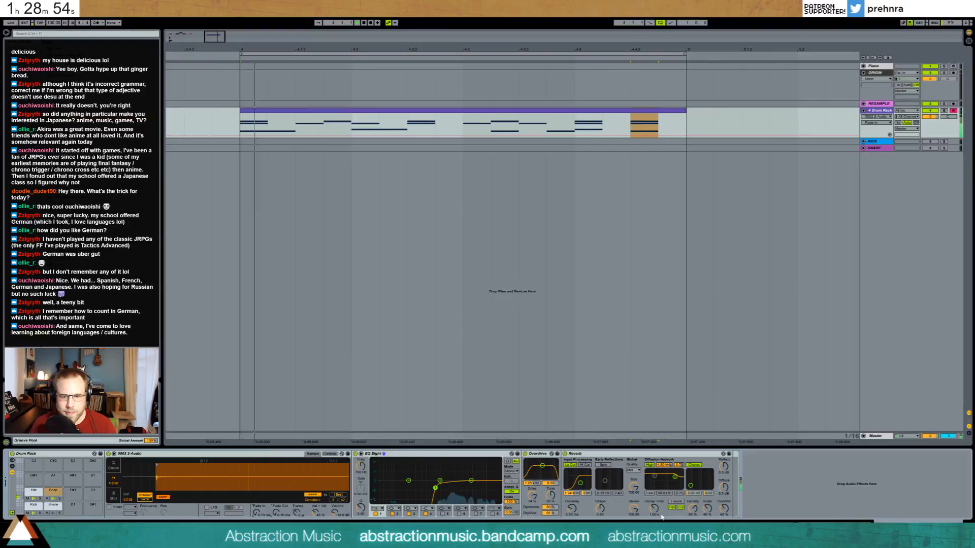
Shorten the Snap Reverb's decay time and shape its EQ Eight with a high cut.
left_click_drag(654, 508, 654, 515)
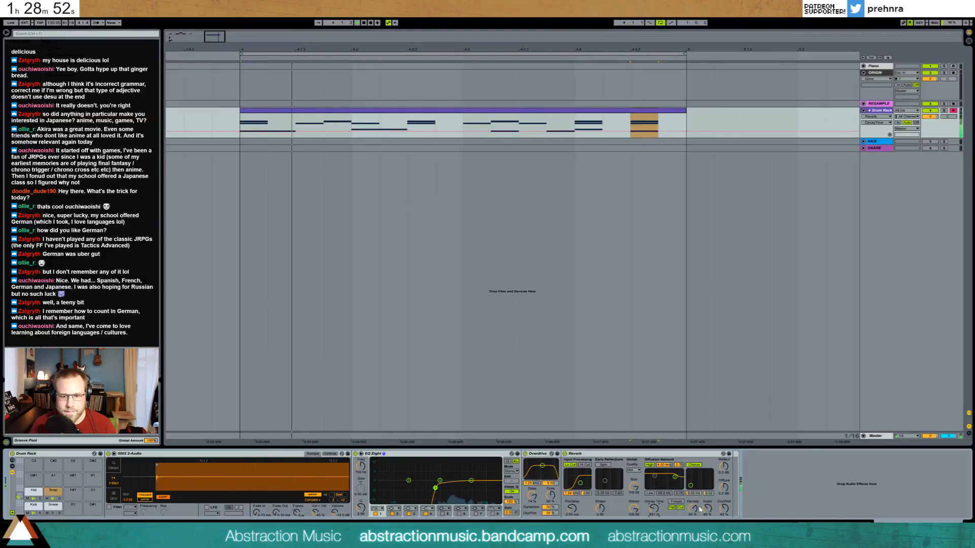
left_click_drag(465, 493, 439, 485)
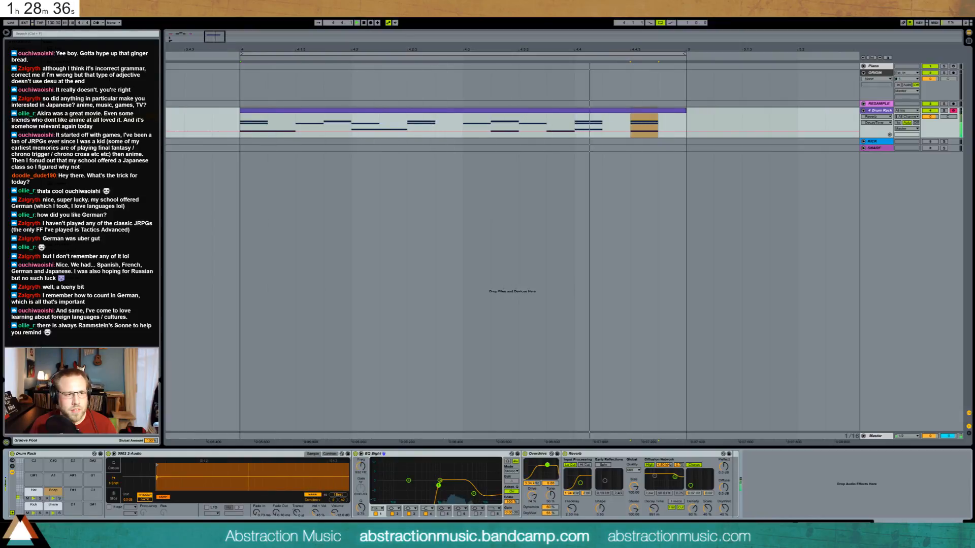
Insert a Compressor between the Snap's Overdrive and Reverb, then adjust the Snap chain's volume in the Drum Rack.
left_click_drag(61, 95, 594, 488)
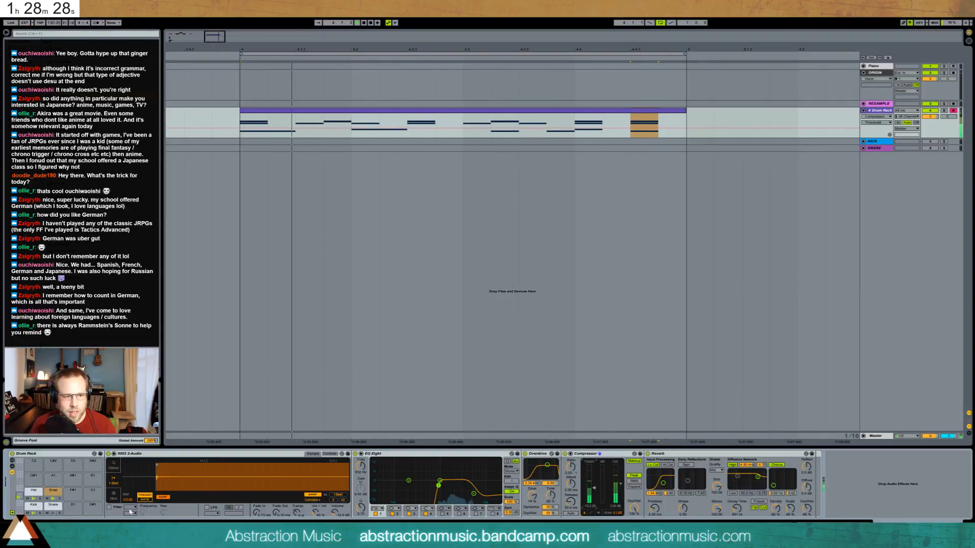
left_click(12, 473)
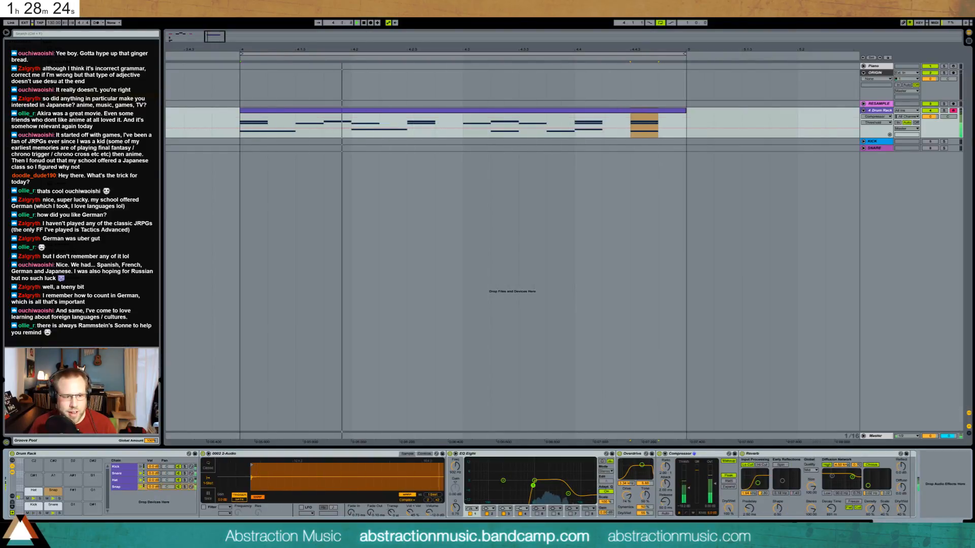
left_click(153, 486)
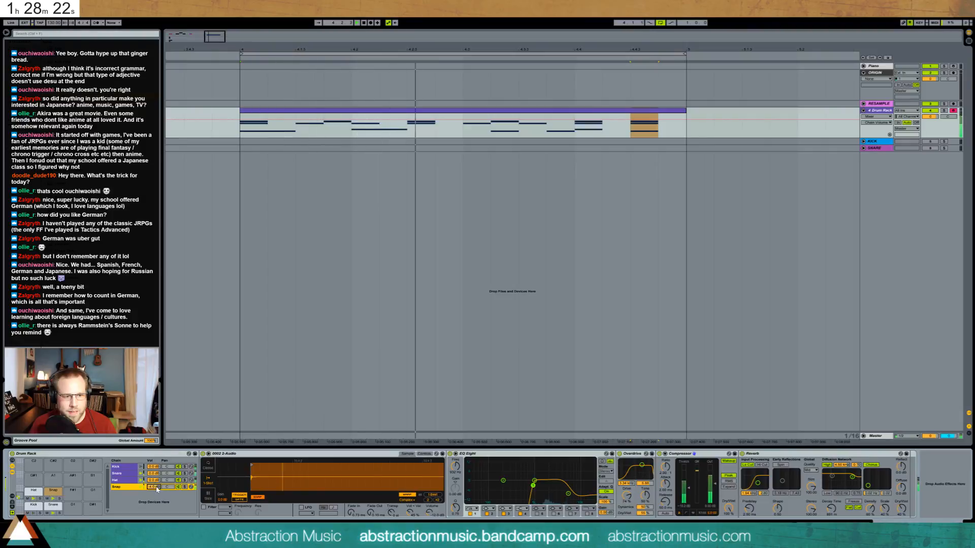
Lower the Hat sample's volume slightly in its Simpler.
left_click(32, 493)
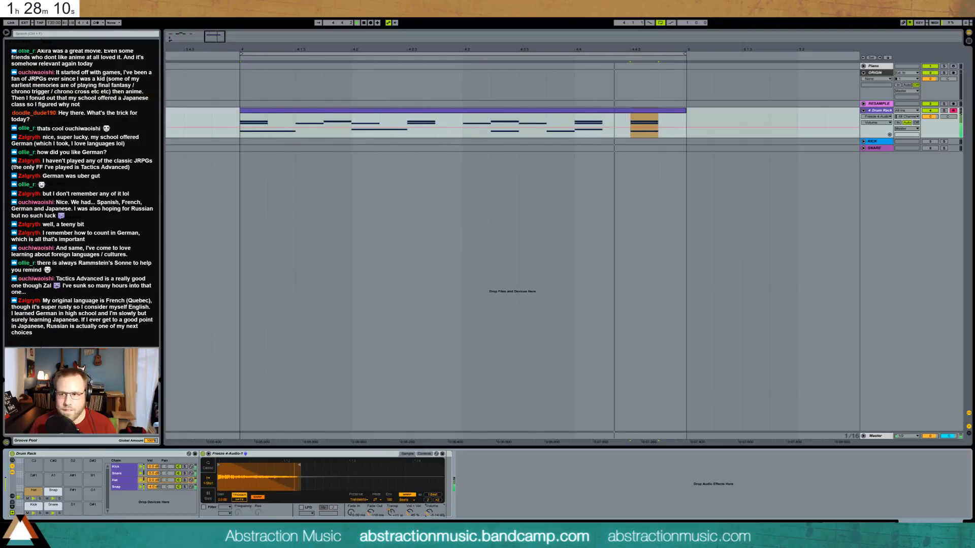
left_click_drag(430, 513, 429, 517)
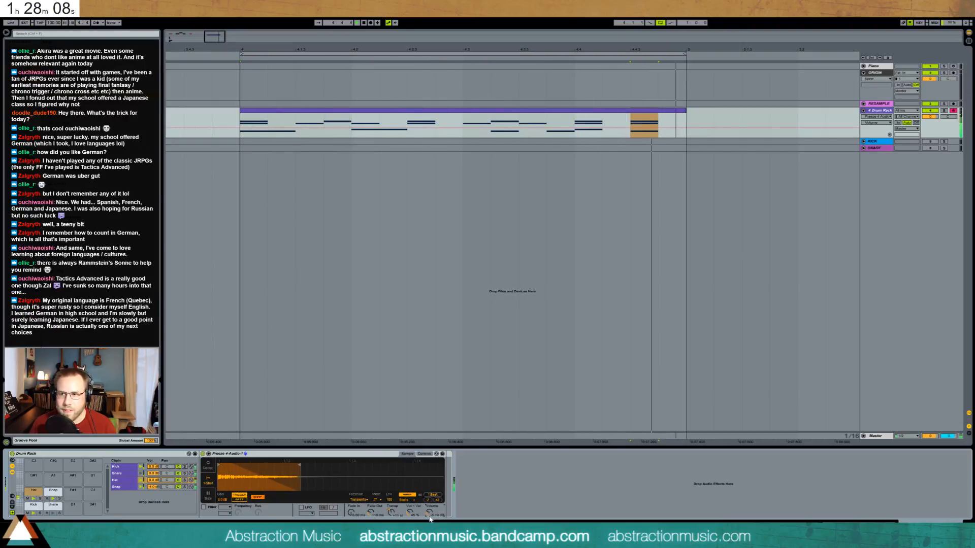
Lengthen the Snare sample's fade-out, trim its end shorter, and audition the pad.
left_click(53, 507)
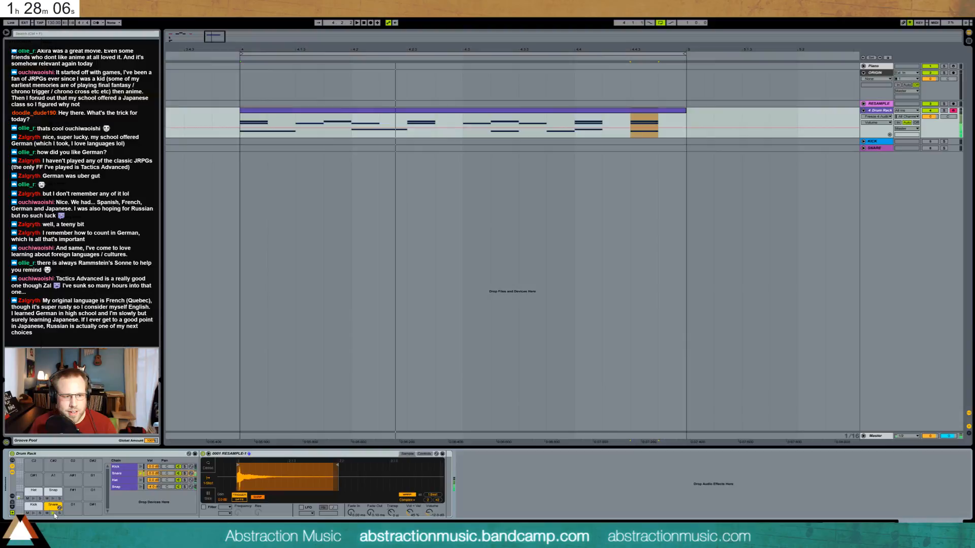
left_click_drag(336, 466, 340, 465)
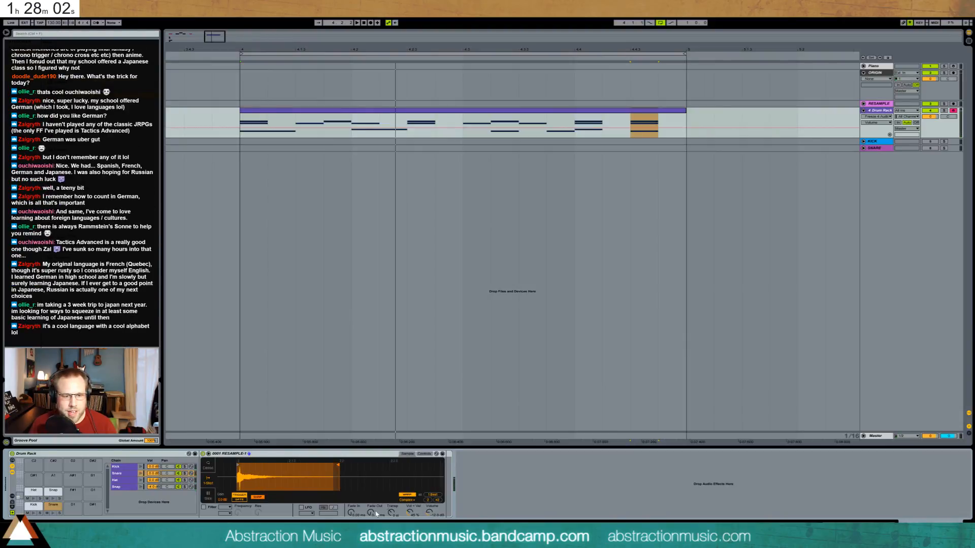
left_click_drag(376, 514, 377, 492)
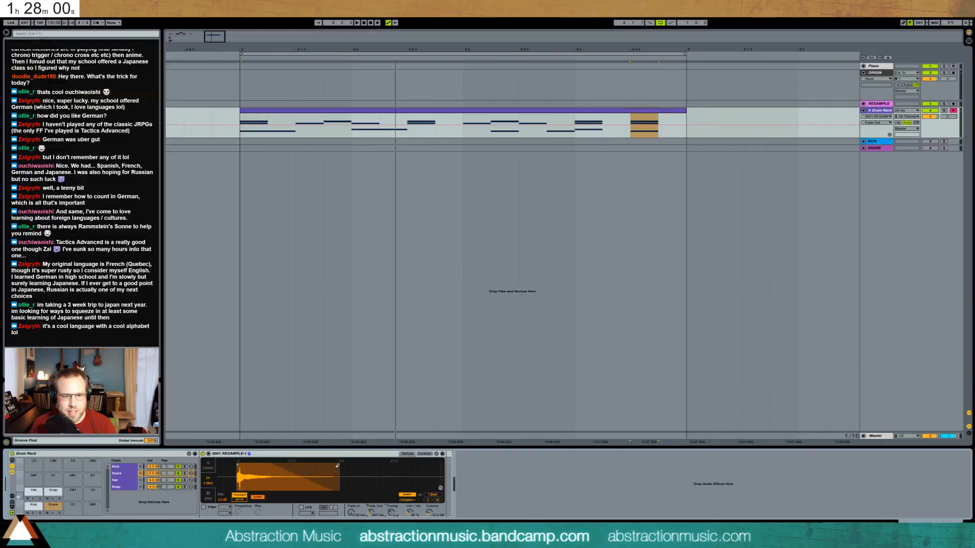
left_click_drag(336, 465, 304, 466)
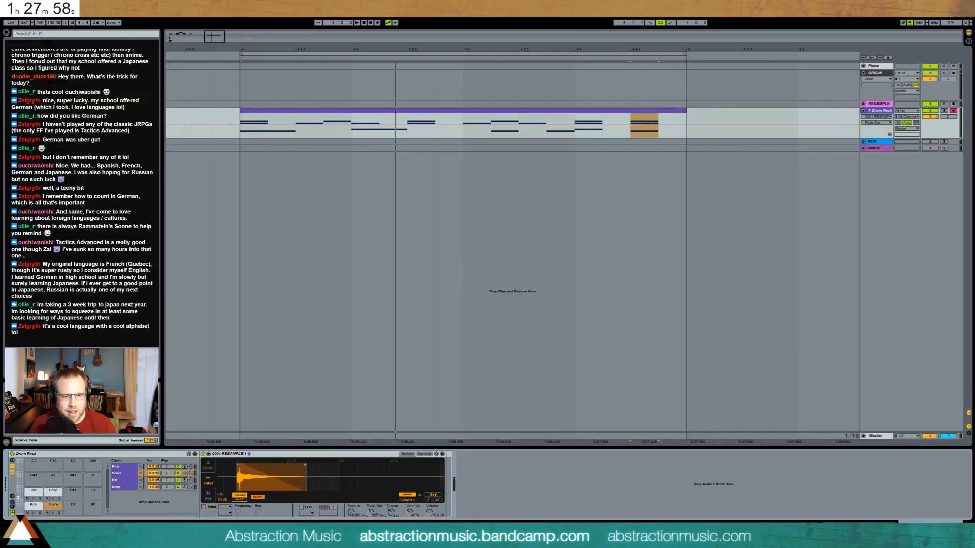
left_click(53, 515)
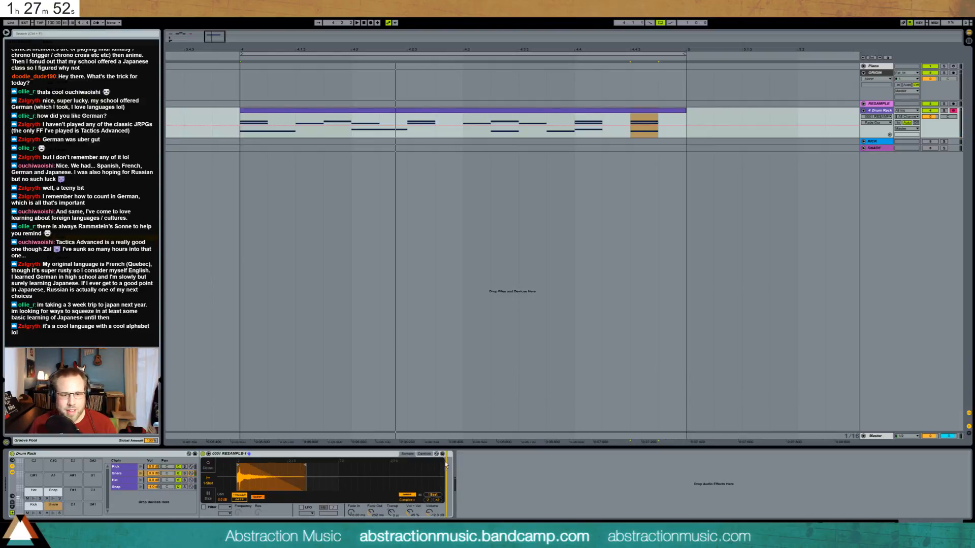
Add a Reverb to the Snare chain, lower its dry/wet and shorten its decay time while auditioning the pad.
left_click_drag(445, 464, 465, 477)
left_click_drag(609, 509, 608, 524)
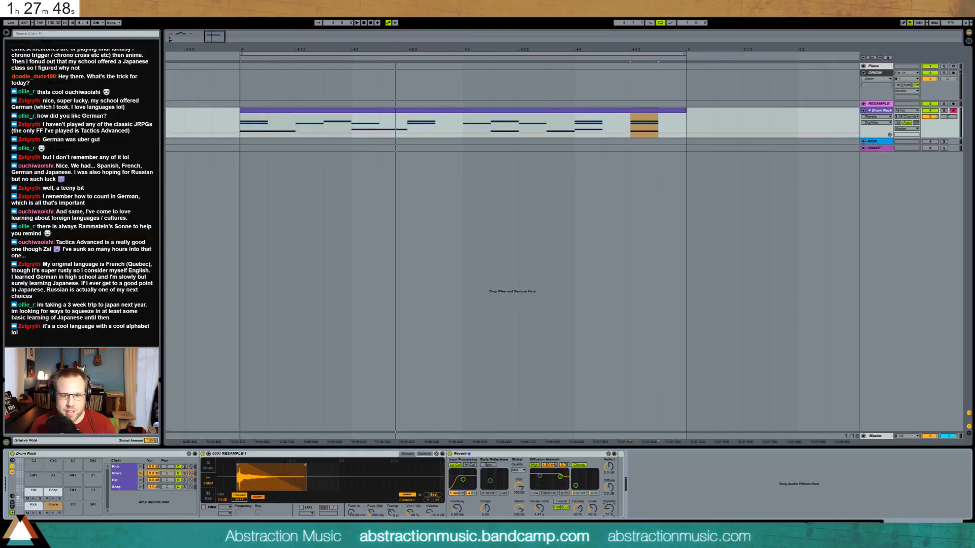
left_click_drag(539, 508, 539, 523)
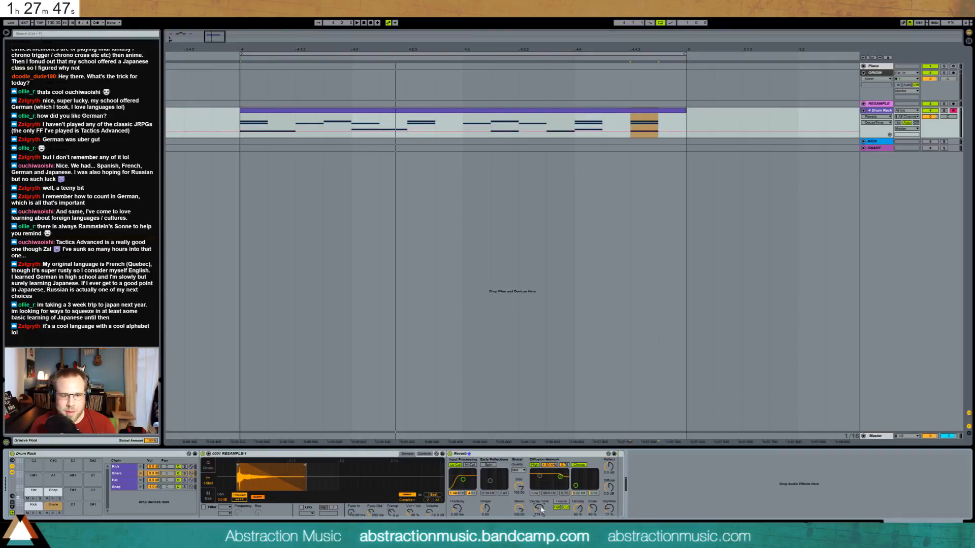
left_click(52, 514)
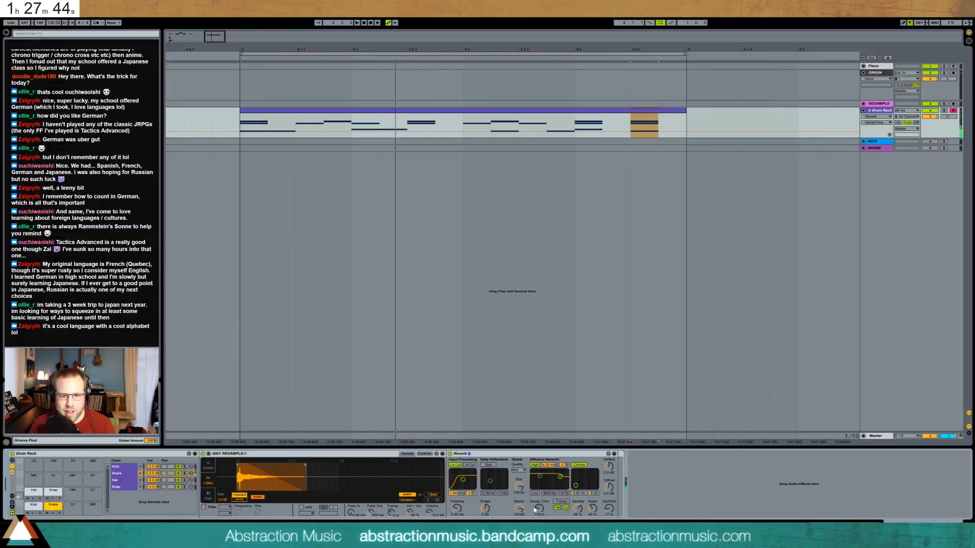
left_click_drag(535, 510, 535, 495)
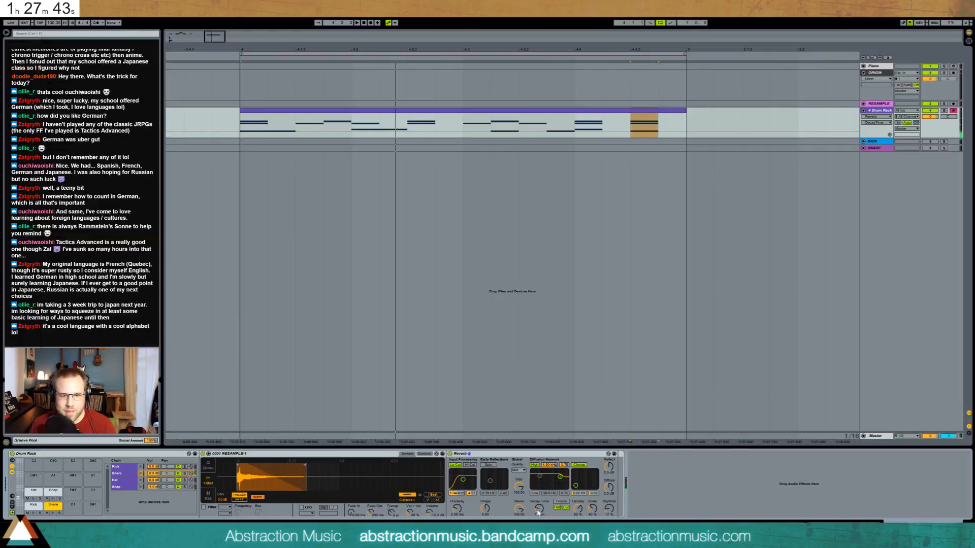
left_click(52, 514)
left_click_drag(540, 510, 541, 523)
left_click(609, 509)
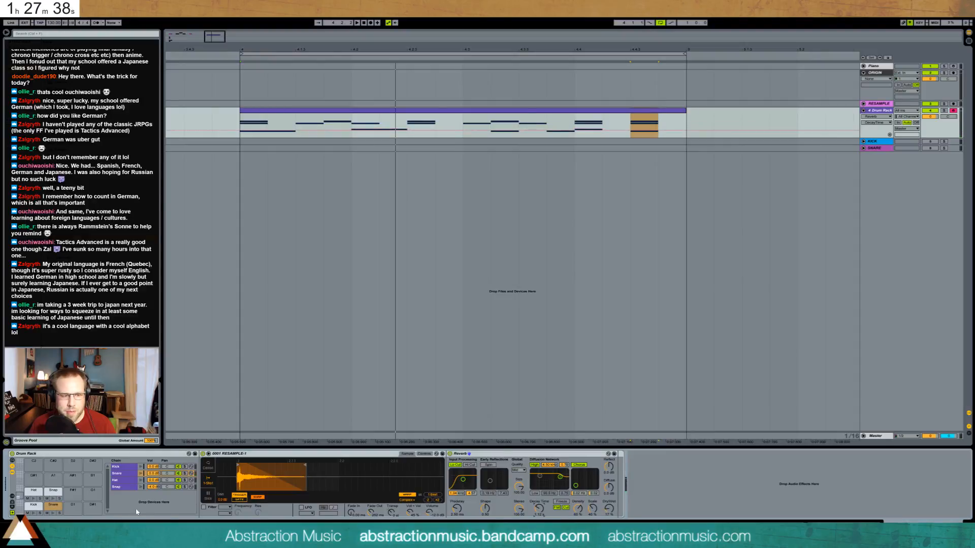
left_click(53, 513)
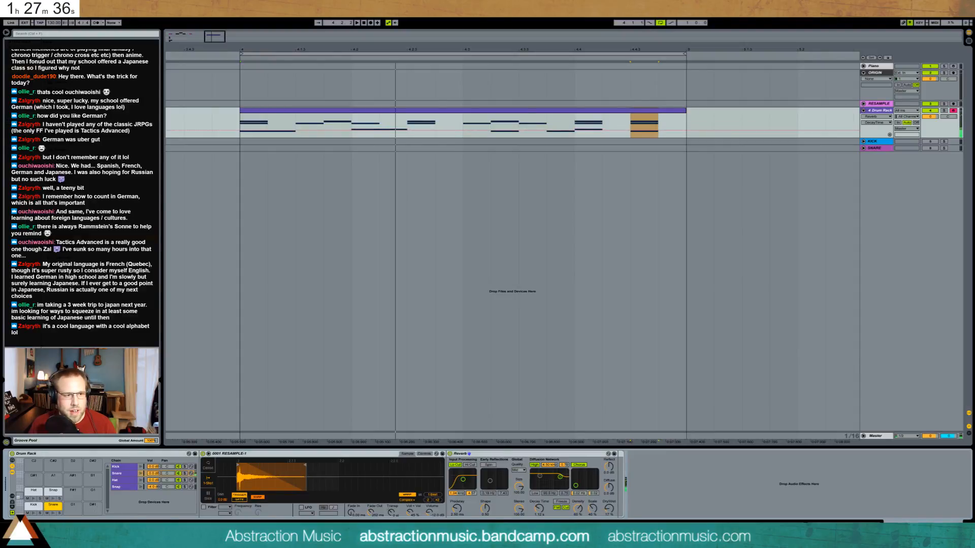
Insert a Saturator before the Snare's Reverb, lower its output, and set its curve type to Medium Curve.
left_click_drag(97, 249, 455, 449)
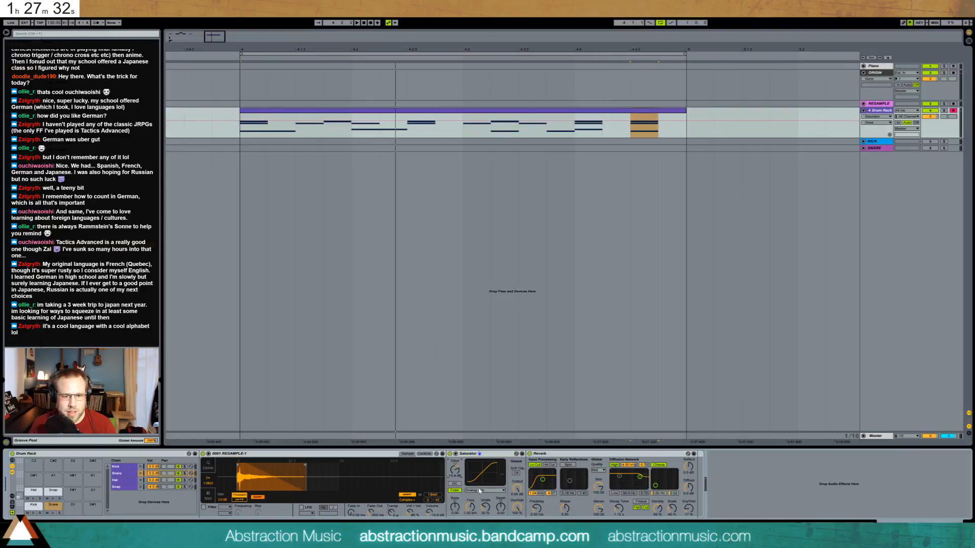
left_click(482, 491)
left_click(483, 500)
left_click_drag(517, 488, 517, 513)
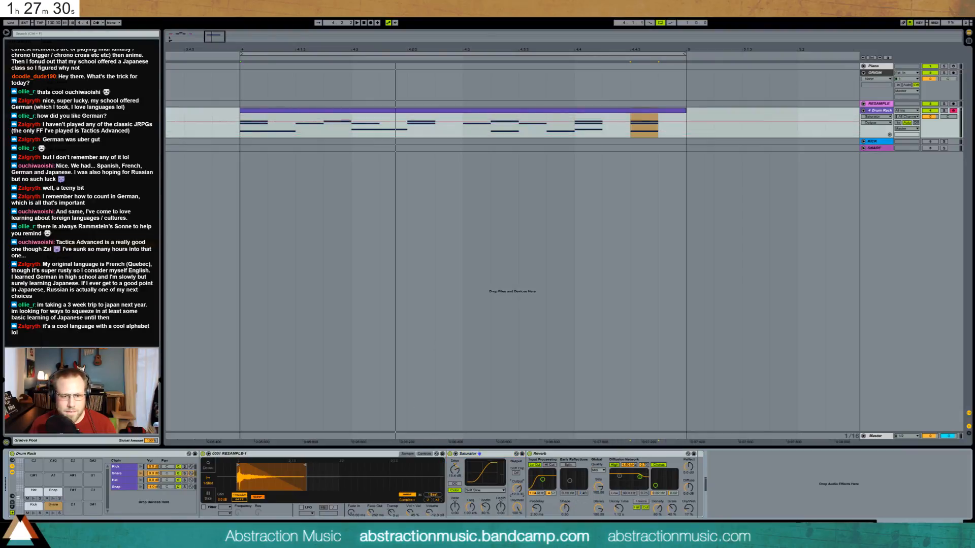
left_click(485, 491)
left_click(489, 507)
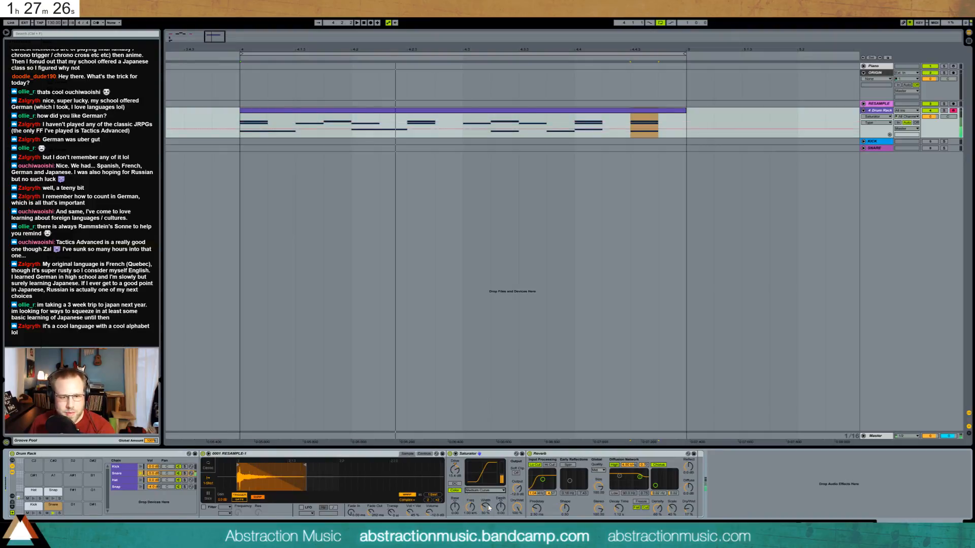
Adjust the Snare sample's transposition and shorten its sample region, auditioning the pad.
left_click(391, 513)
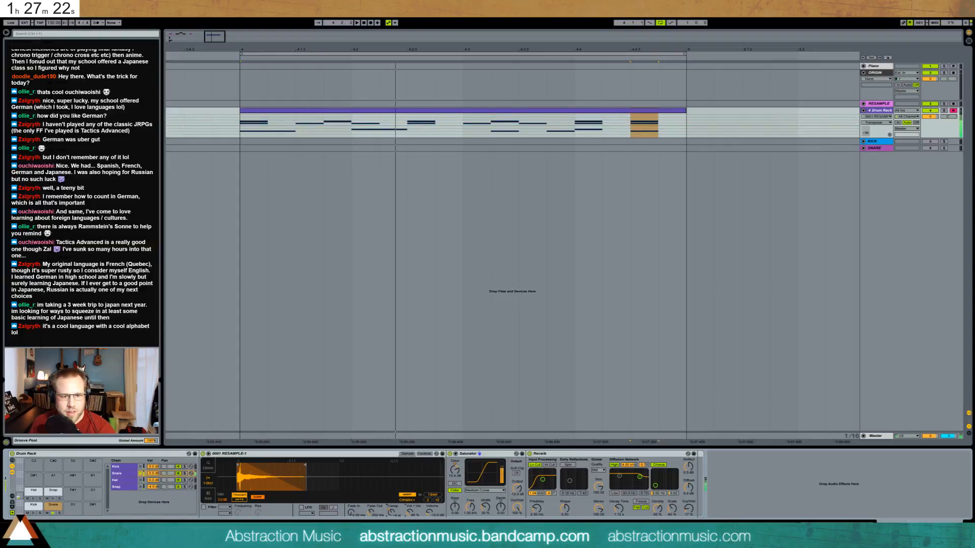
left_click_drag(391, 513, 391, 518)
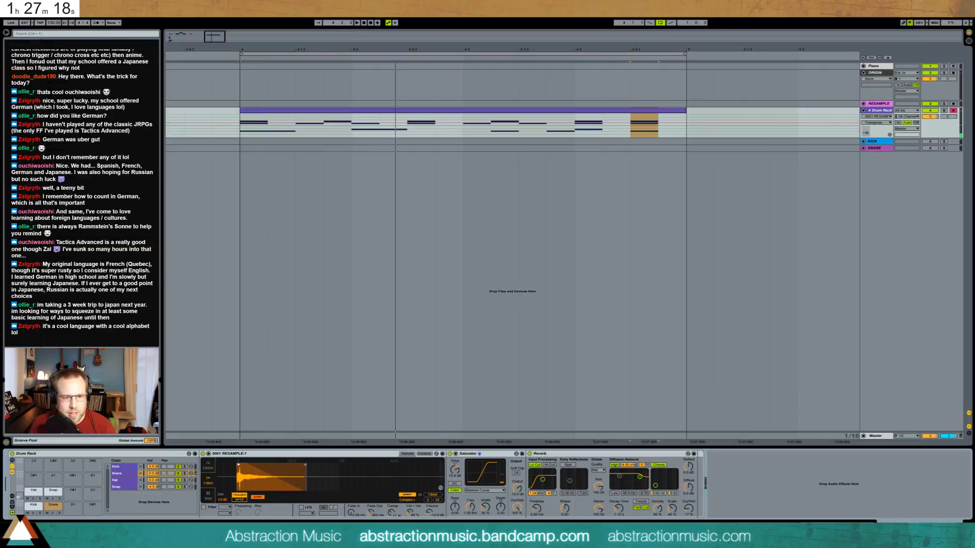
left_click(53, 514)
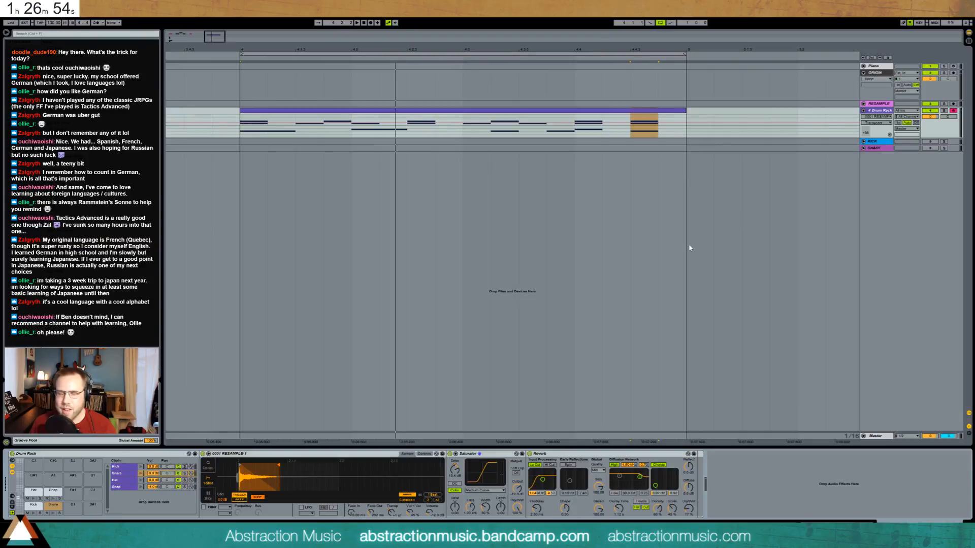
Play the drum clip from its start and raise the Snare Saturator's output slightly.
left_click(242, 137)
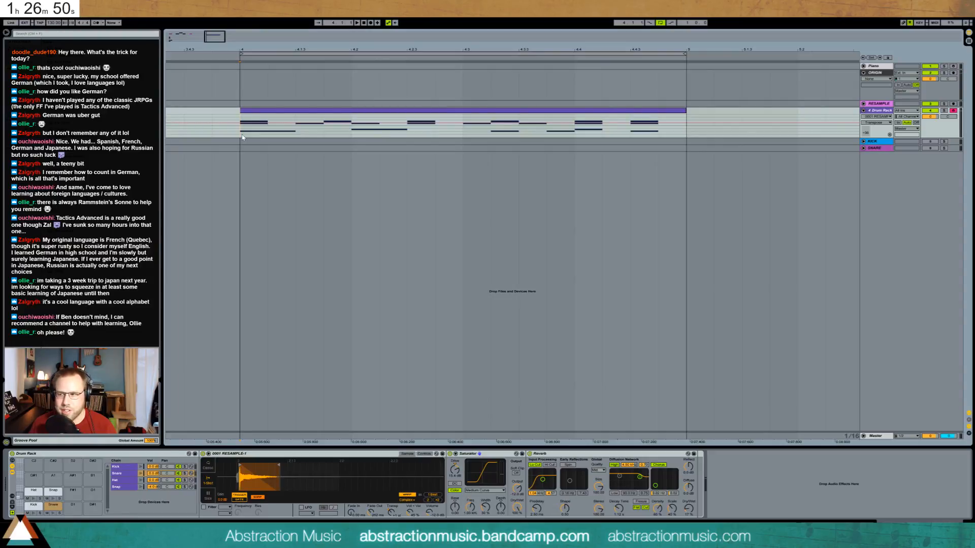
key("space")
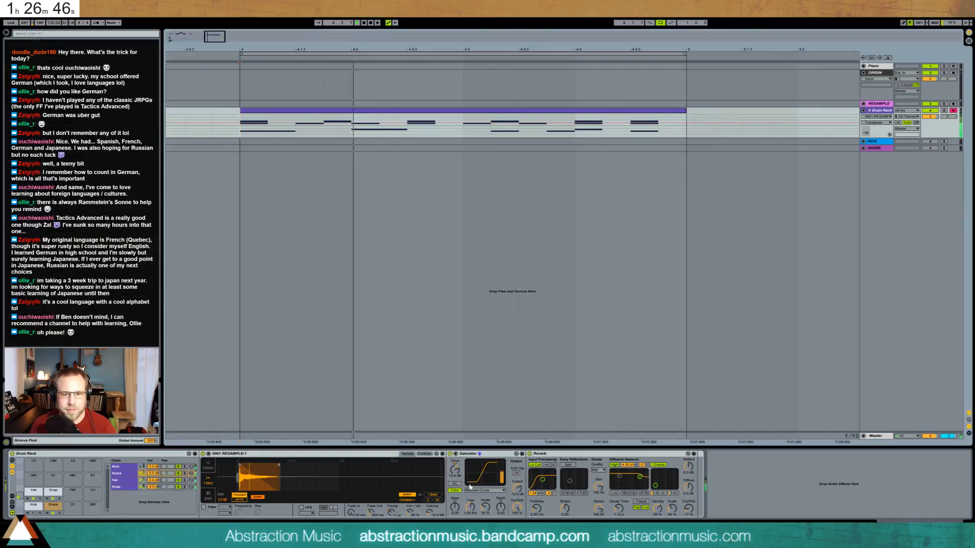
left_click_drag(517, 489, 517, 485)
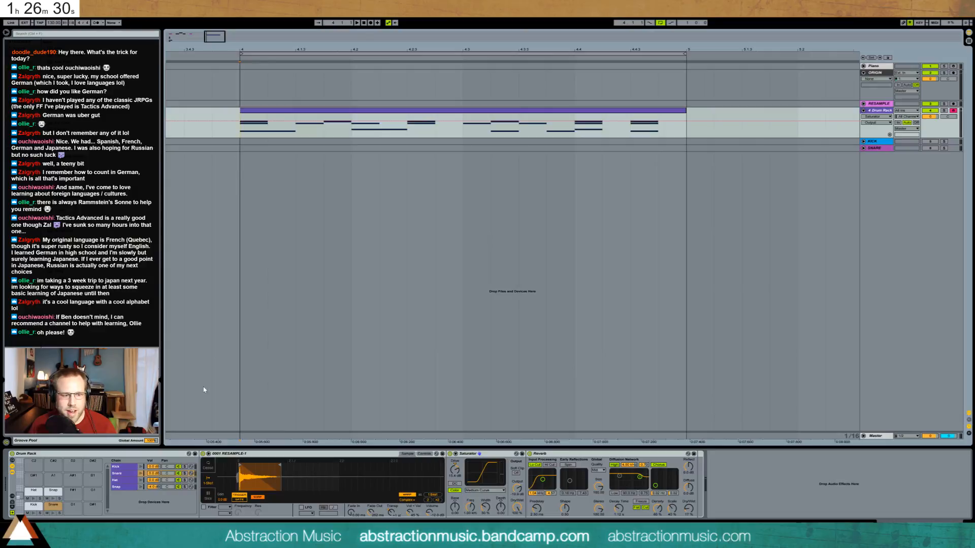
Retune the Kick sample with its transposition, auditioning the pad after each change.
left_click(35, 506)
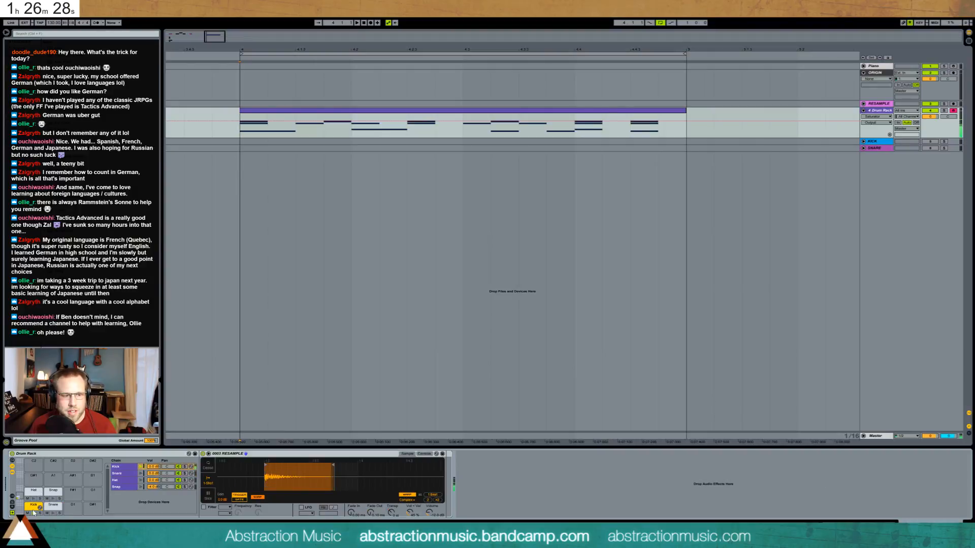
left_click_drag(392, 514, 391, 523)
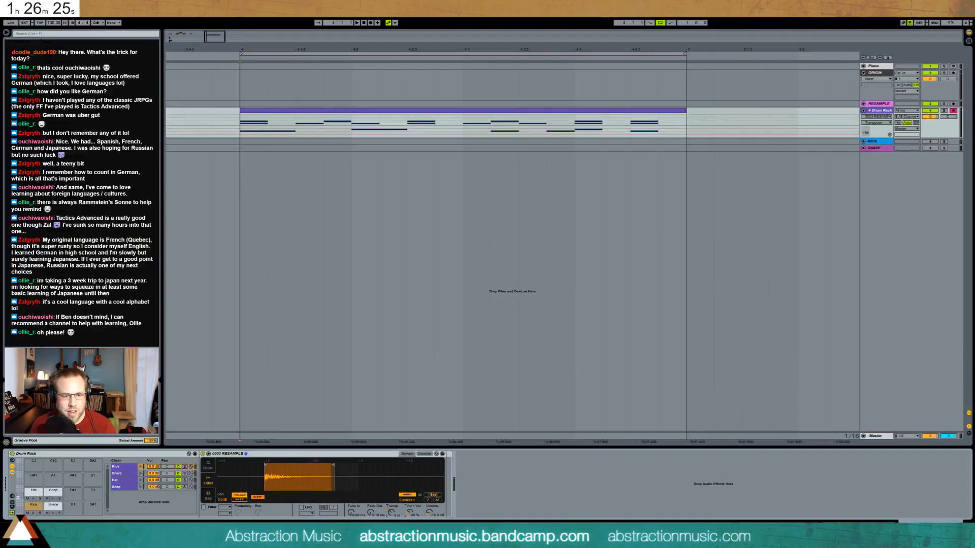
left_click(33, 513)
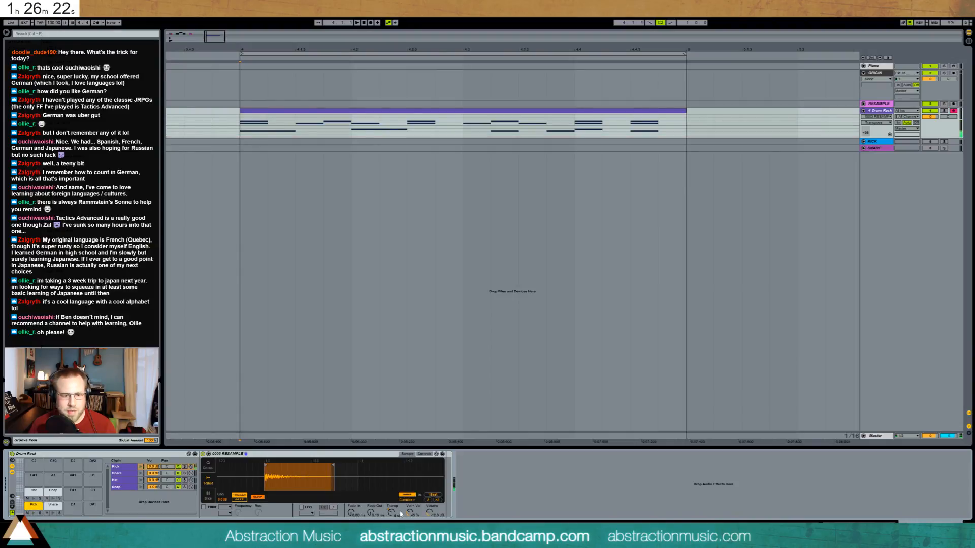
left_click_drag(392, 514, 393, 509)
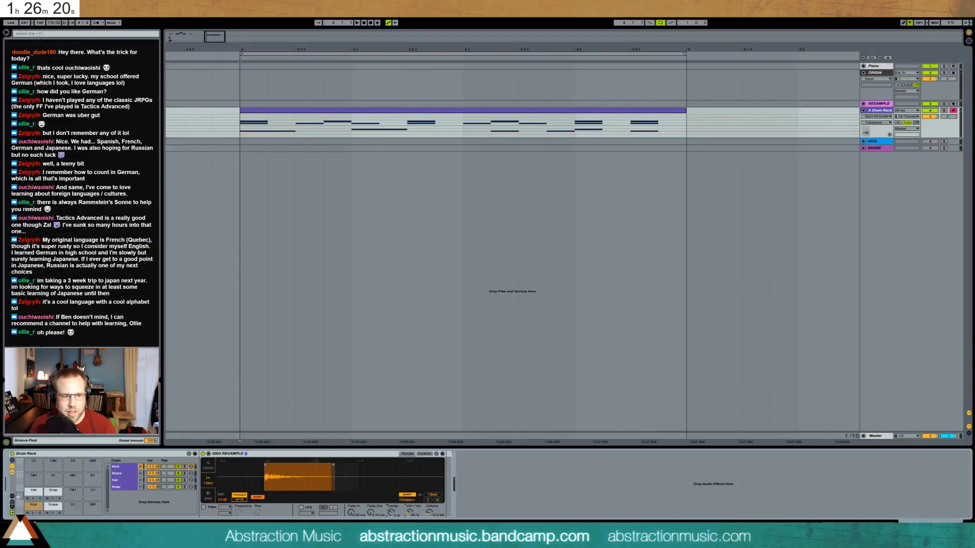
left_click(33, 513)
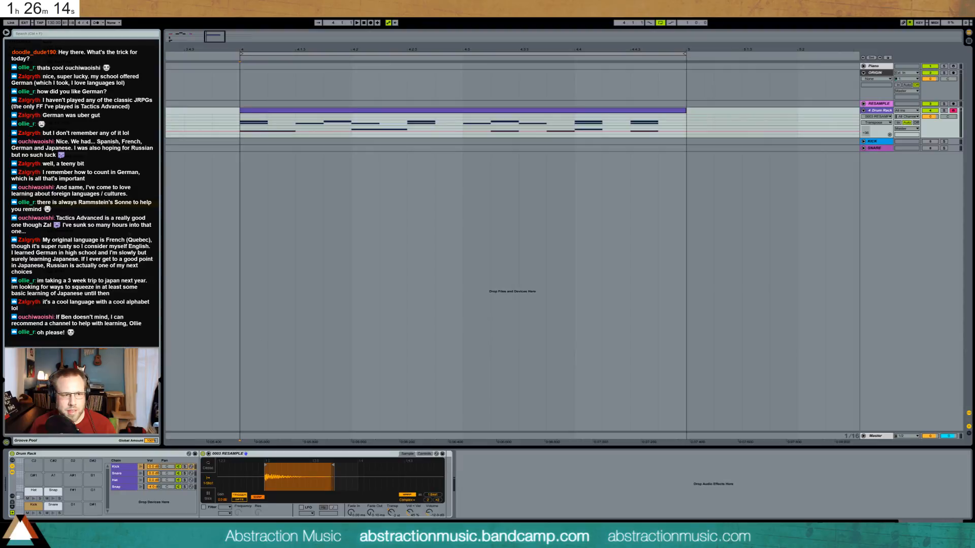
Add an Overdrive to the Kick chain, adjust its filter band, and reduce its dry/wet amount.
left_click_drag(282, 308, 458, 471)
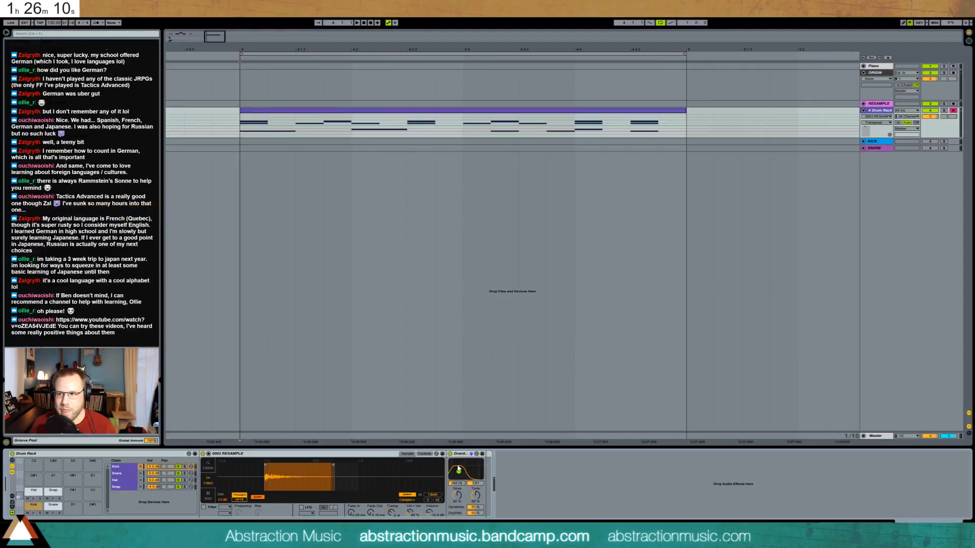
left_click(34, 514)
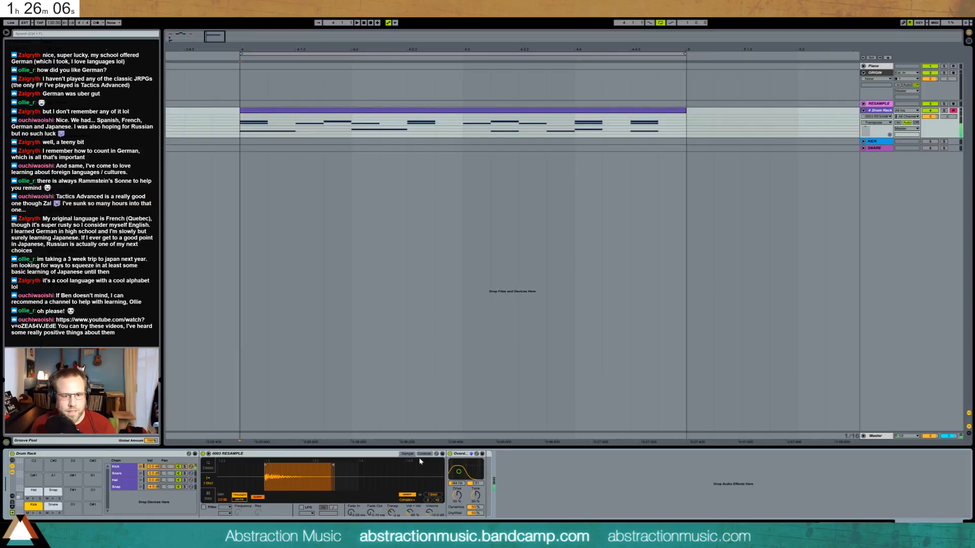
left_click(460, 471)
left_click_drag(474, 513, 474, 525)
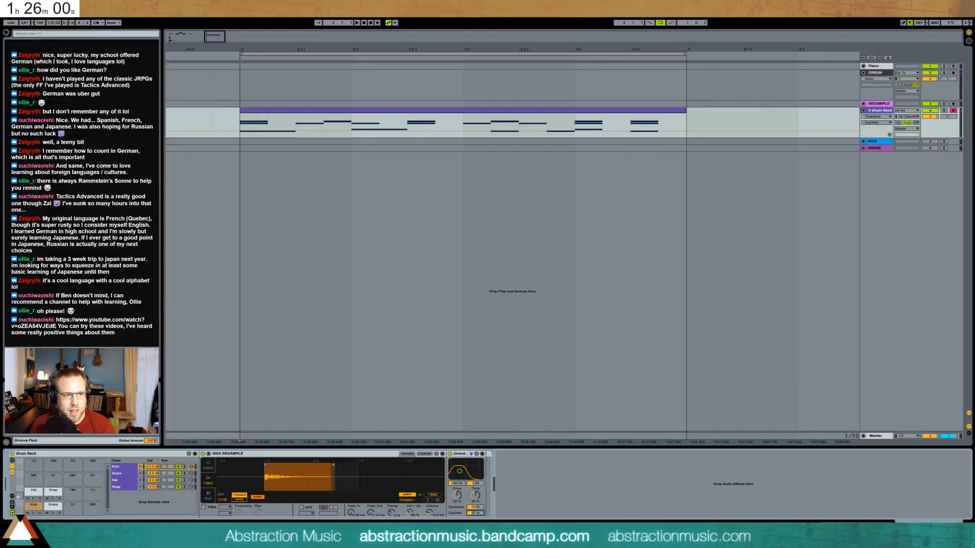
left_click(34, 513)
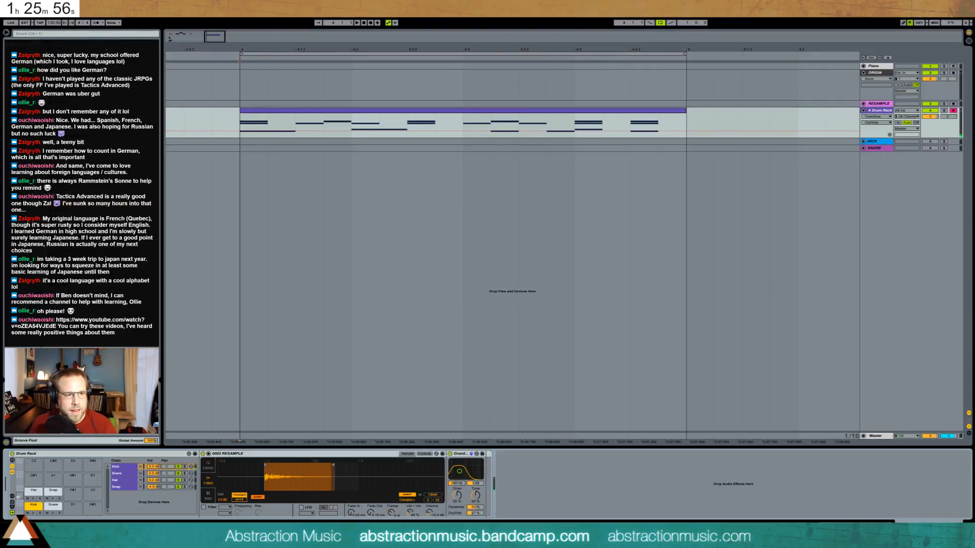
Try a Multiband Dynamics before the Kick's Overdrive, then delete it from the chain.
left_click_drag(76, 197, 455, 491)
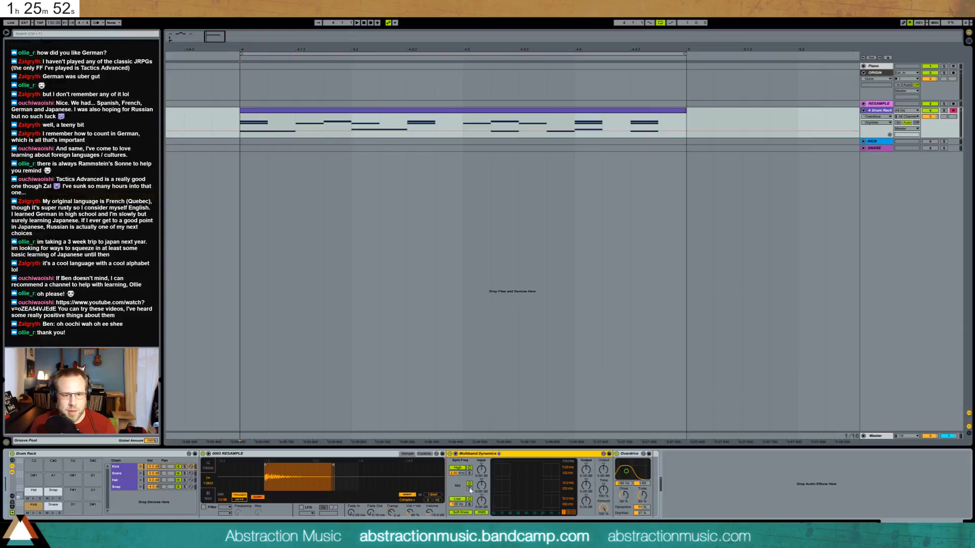
left_click(509, 470)
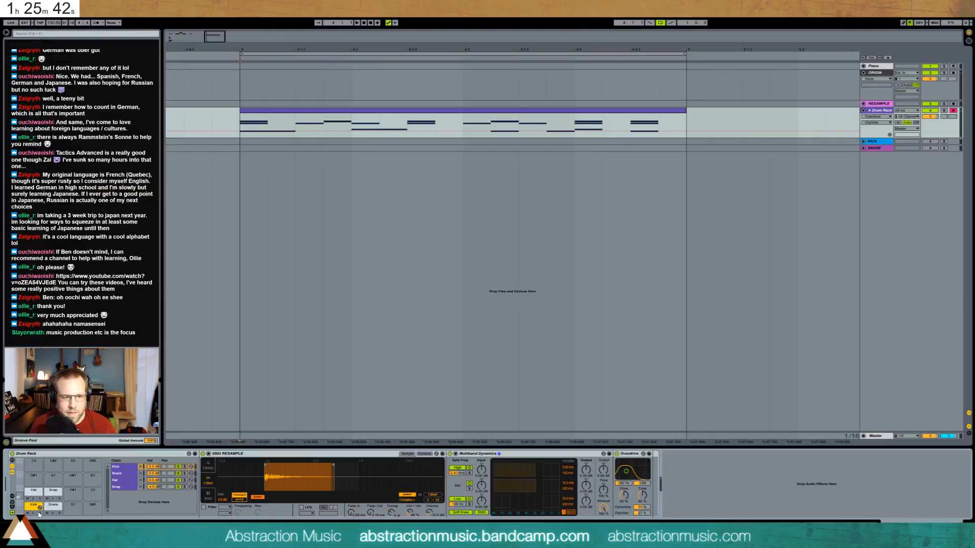
left_click(503, 485)
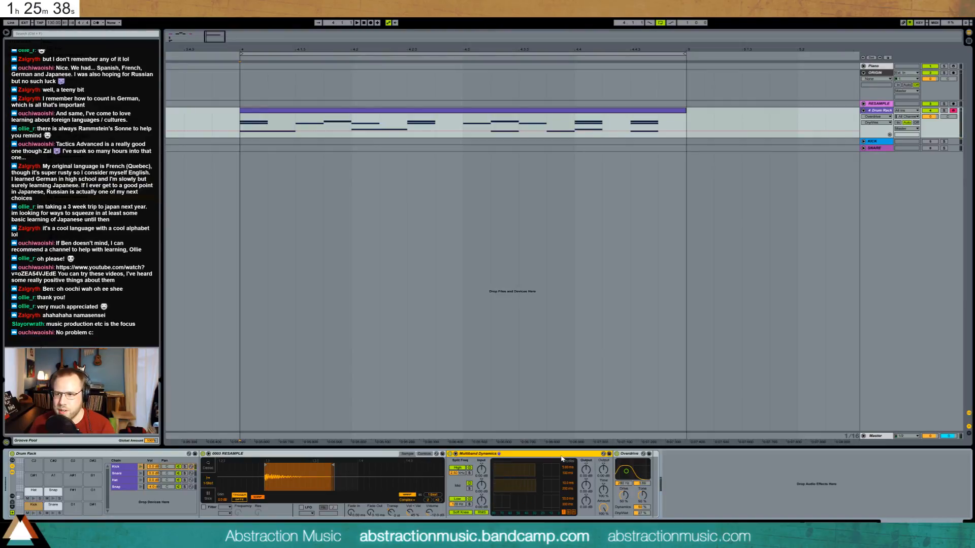
key("Delete")
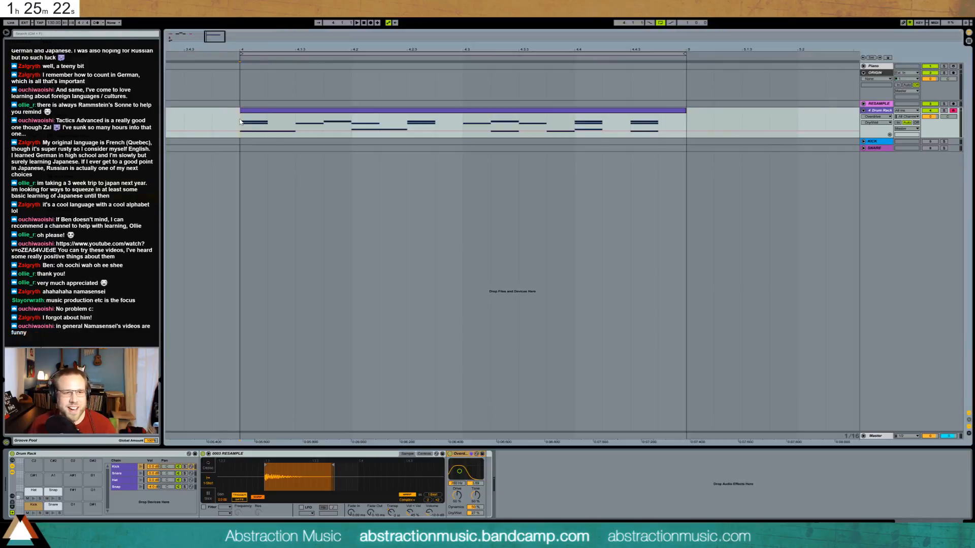
Shorten the end of the Kick sample, lengthen its fade-out and lower its transposition while auditioning the drum loop.
key("space")
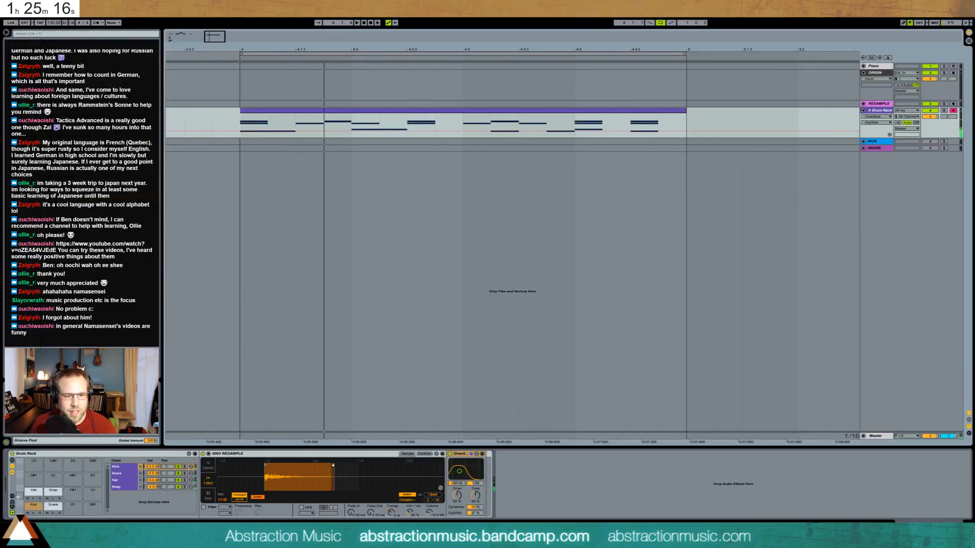
left_click_drag(333, 465, 299, 465)
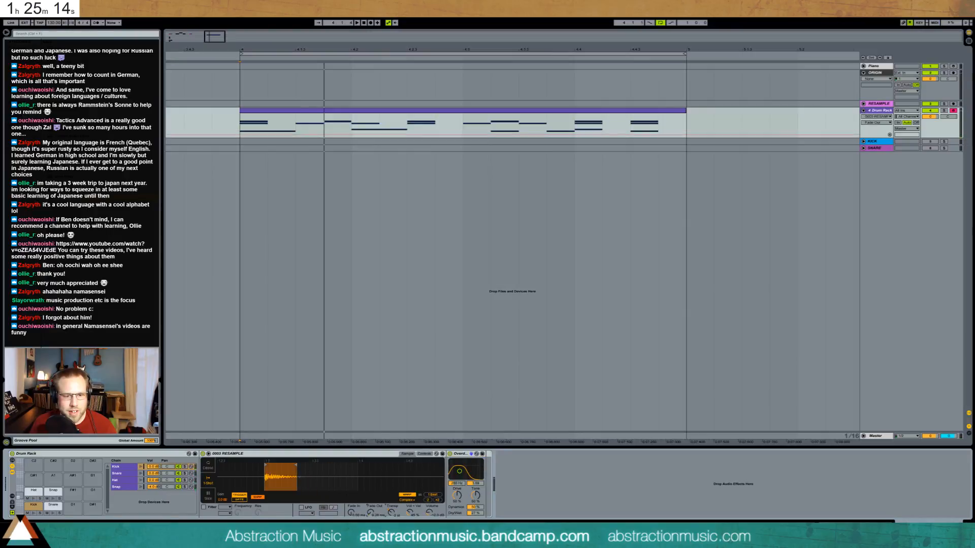
left_click_drag(370, 512, 371, 503)
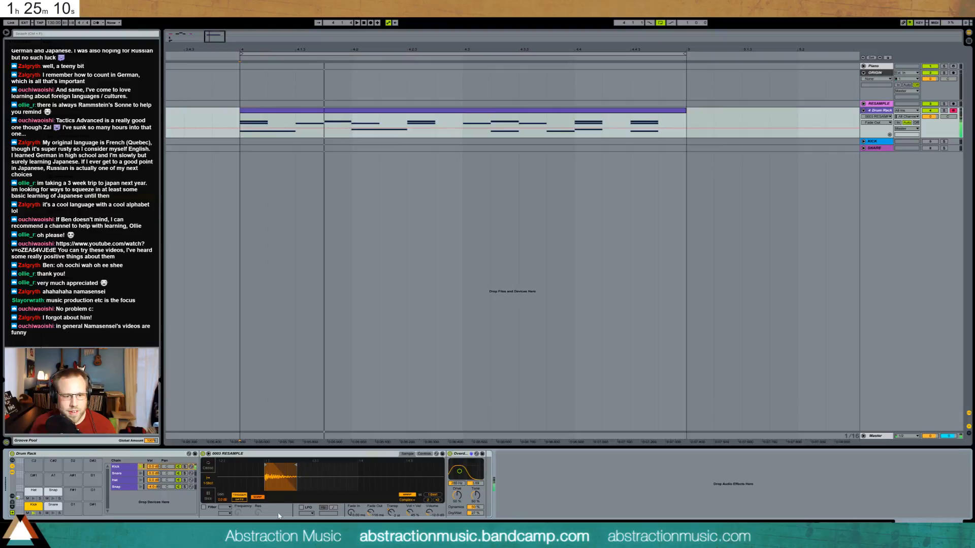
left_click_drag(389, 512, 389, 517)
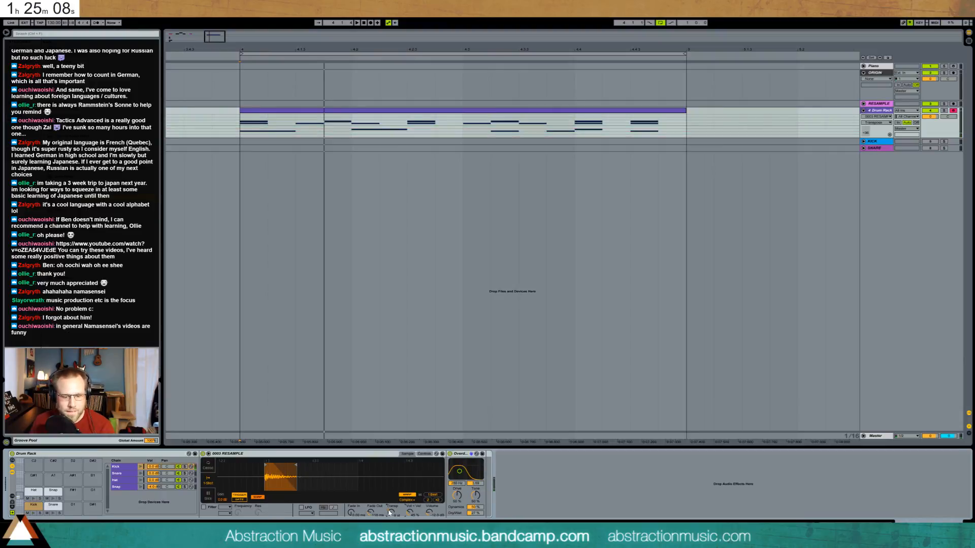
key("space")
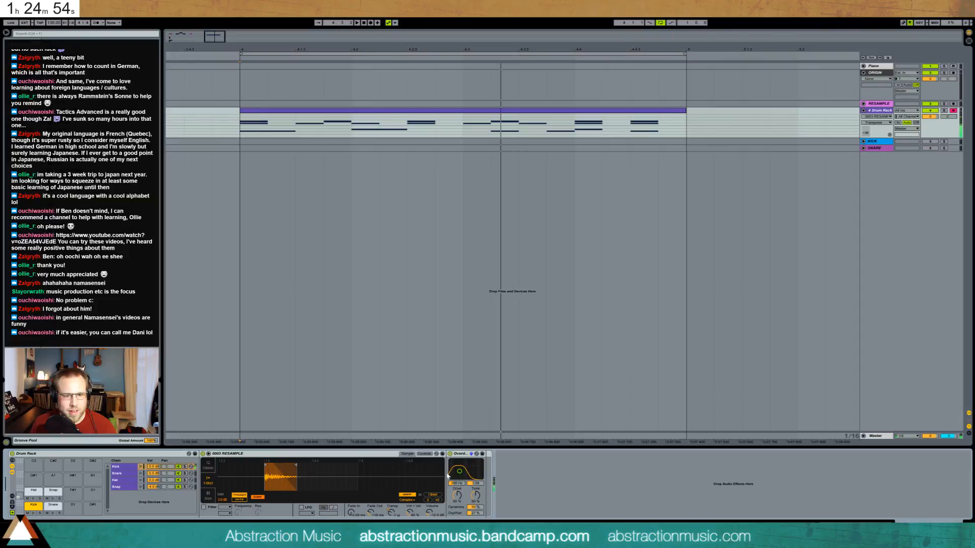
Readjust the filter band of the Kick's Overdrive, trim the Kick sample's end further and audition the pad.
left_click_drag(461, 474, 458, 471)
left_click_drag(296, 465, 286, 465)
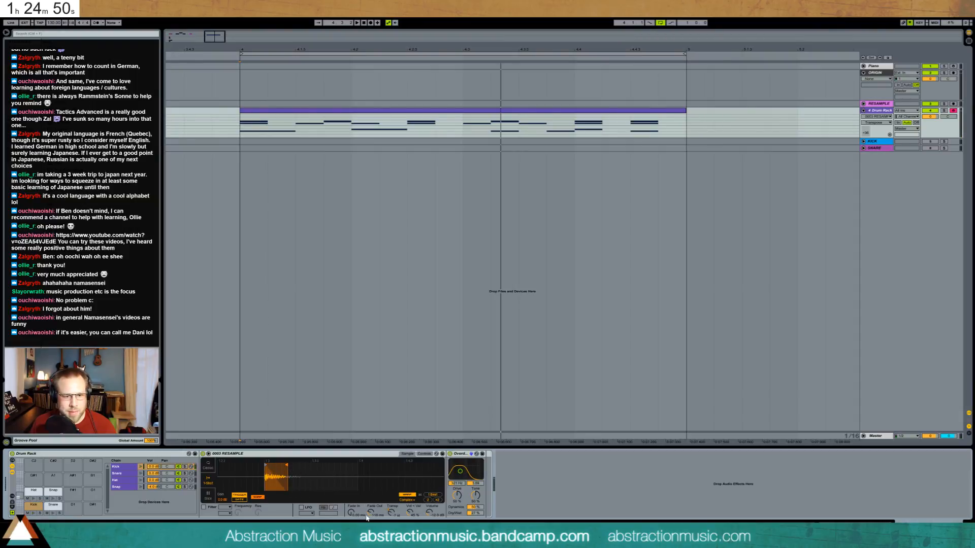
left_click(34, 513)
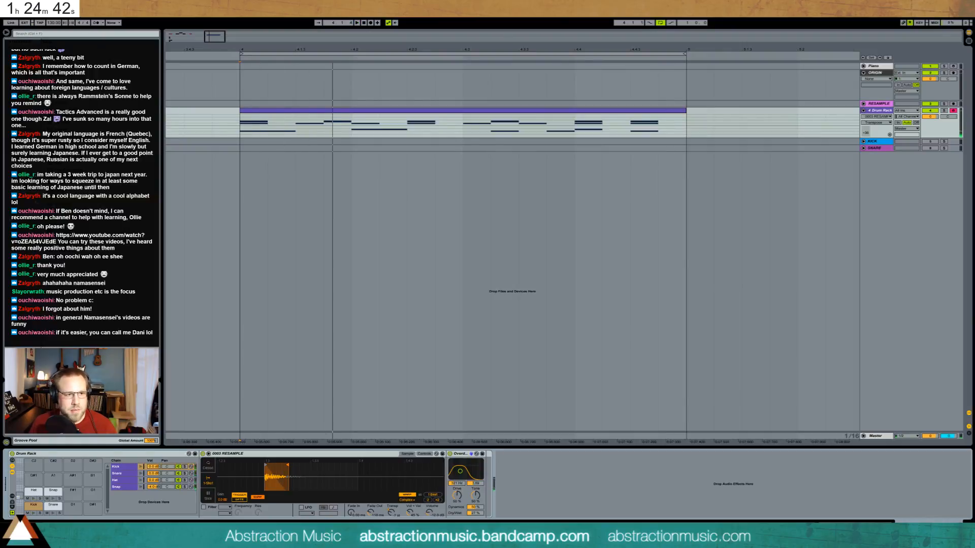
Add an EQ Eight before the Kick's Overdrive, move its low-cut band lower and boost bands 2 and 3.
left_click_drag(61, 117, 449, 485)
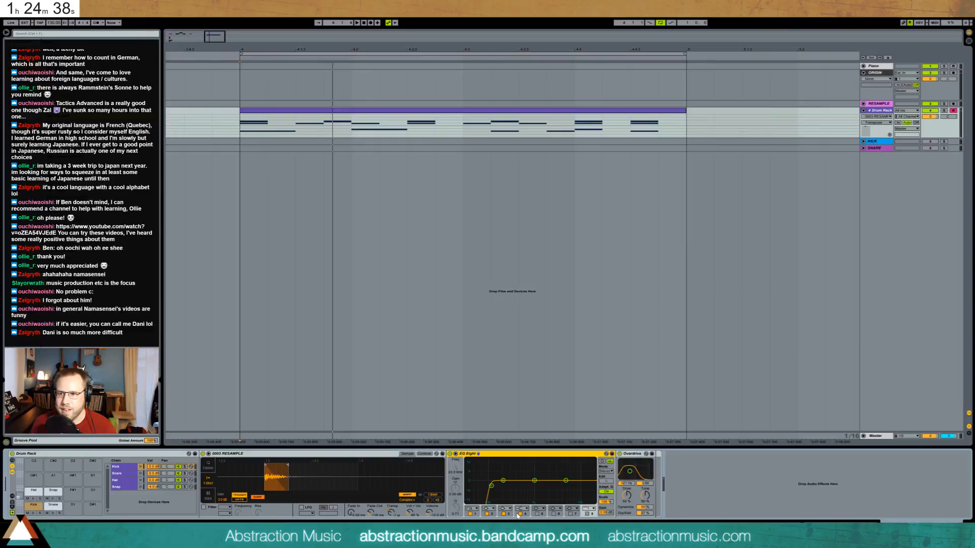
left_click_drag(491, 486, 478, 475)
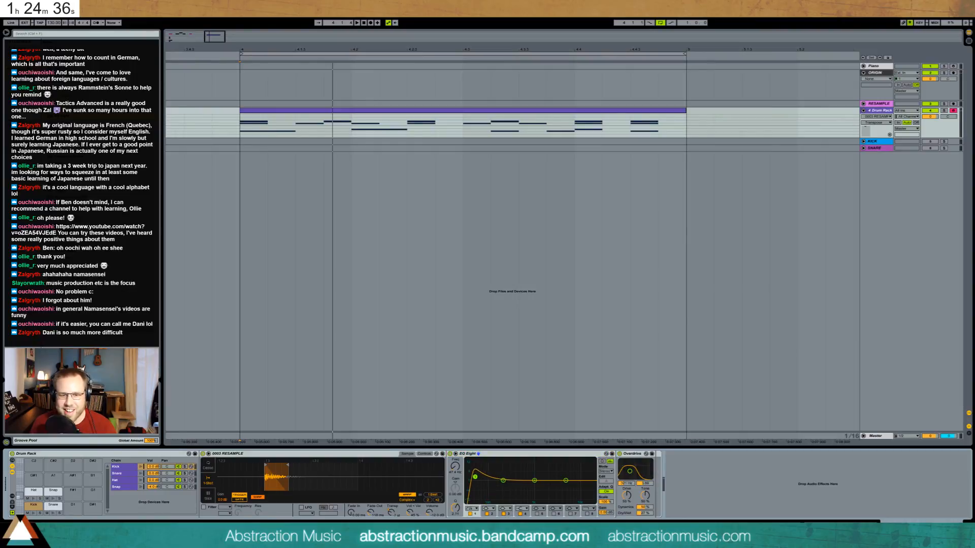
left_click(503, 482)
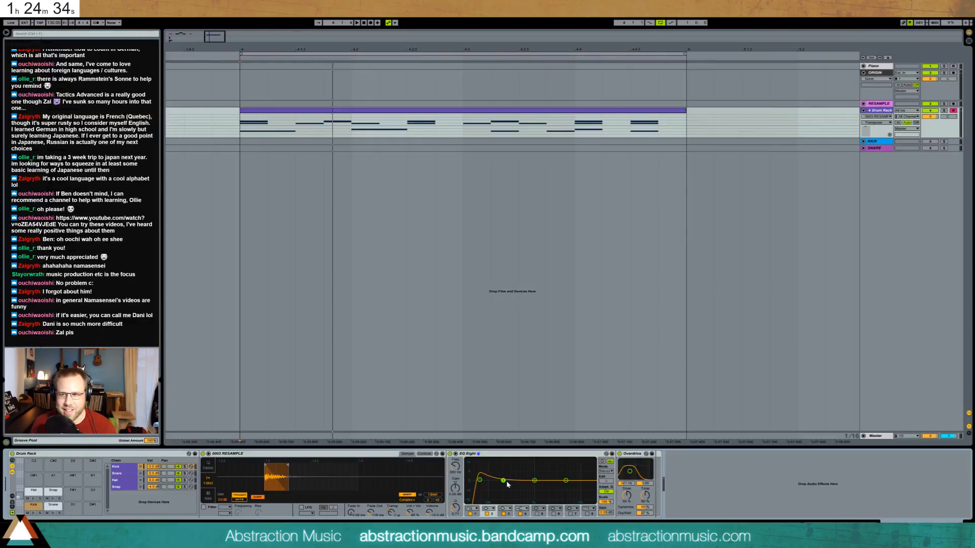
key("space")
left_click_drag(498, 475, 479, 482)
key("space")
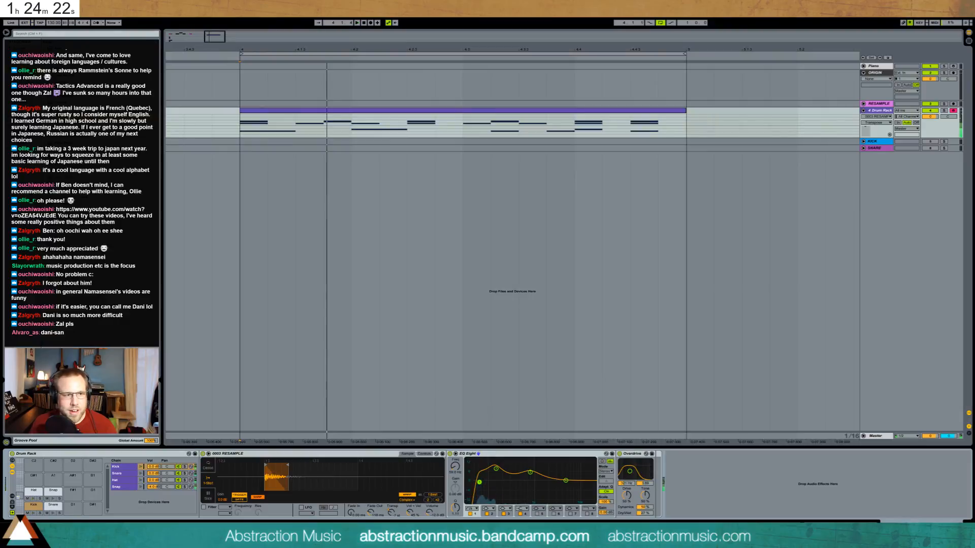
Add a Glue Compressor after the Drum Rack and adjust its threshold, ratio and makeup gain during playback.
left_click_drag(694, 490, 728, 494)
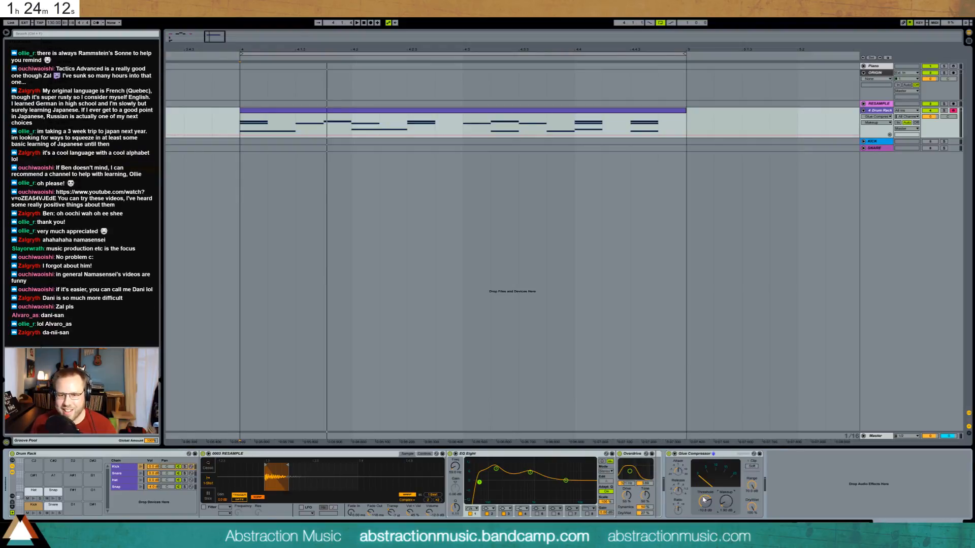
left_click_drag(704, 503, 704, 508)
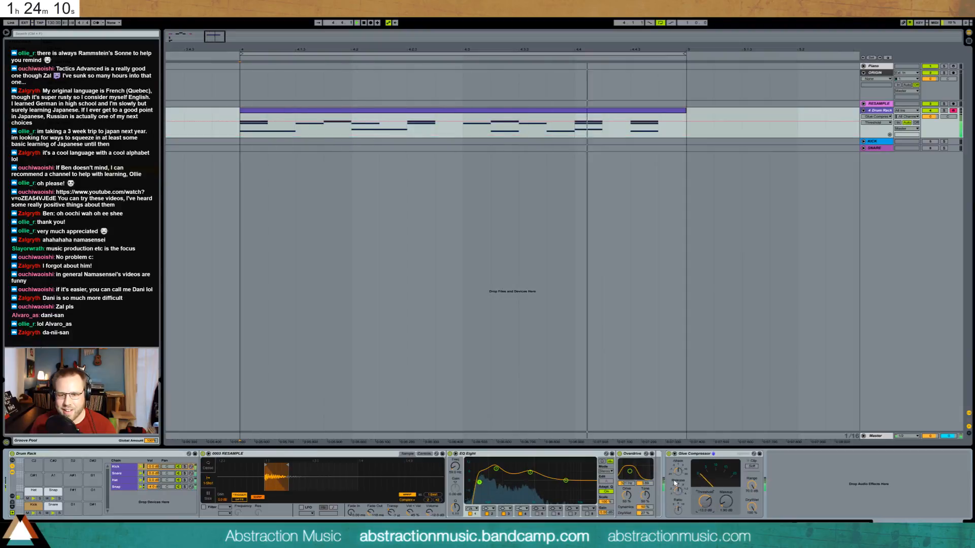
left_click(680, 510)
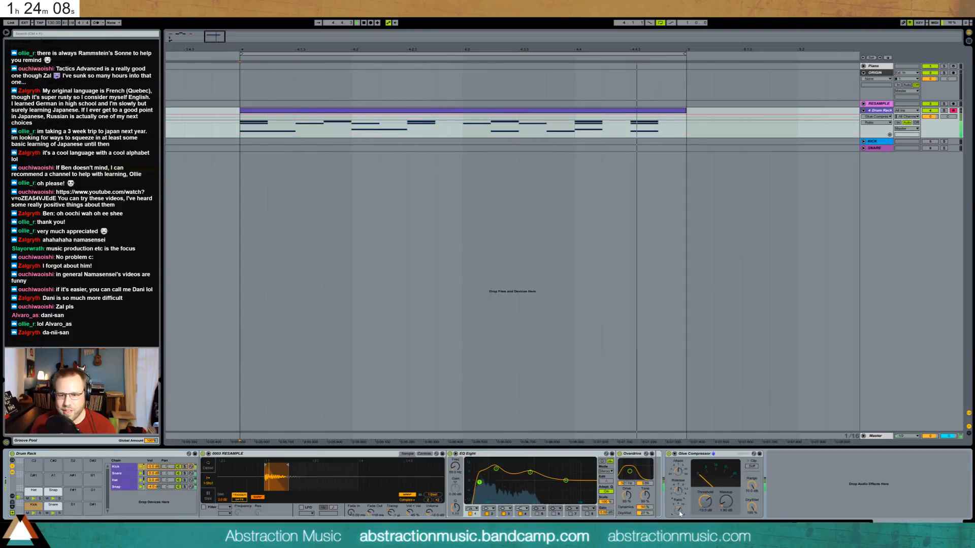
left_click_drag(704, 513, 726, 499)
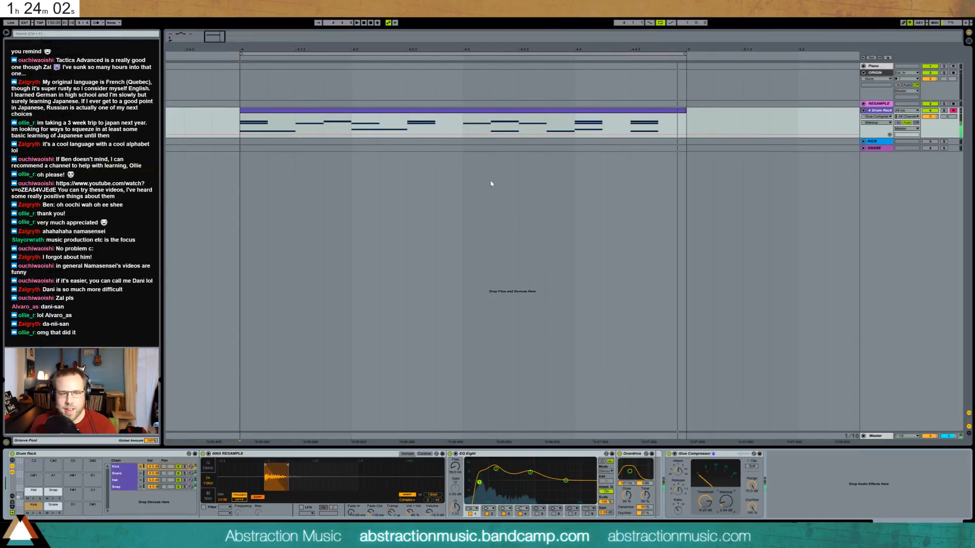
Examine the Kick sample's waveform up close while auditioning the drum loop.
left_click(396, 111)
left_click_drag(271, 482, 237, 491)
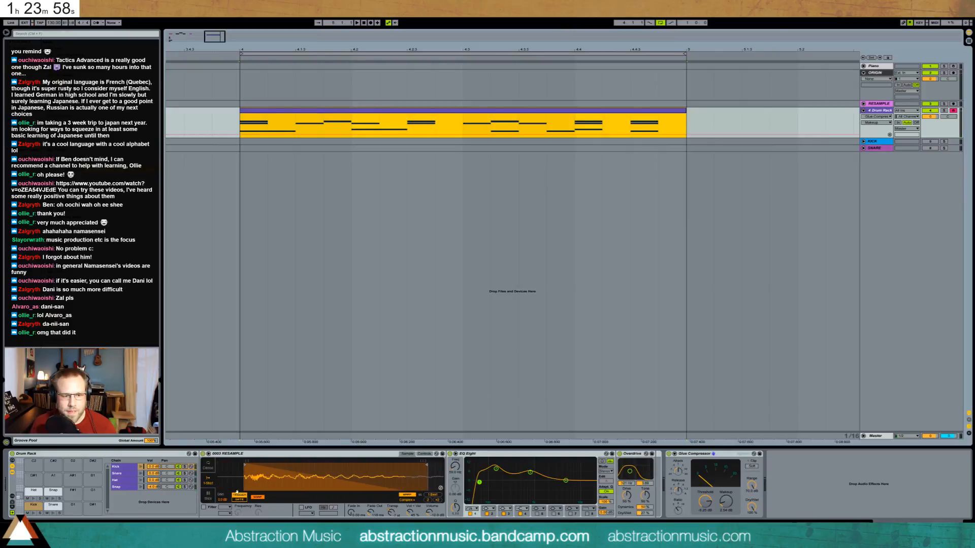
left_click(51, 510)
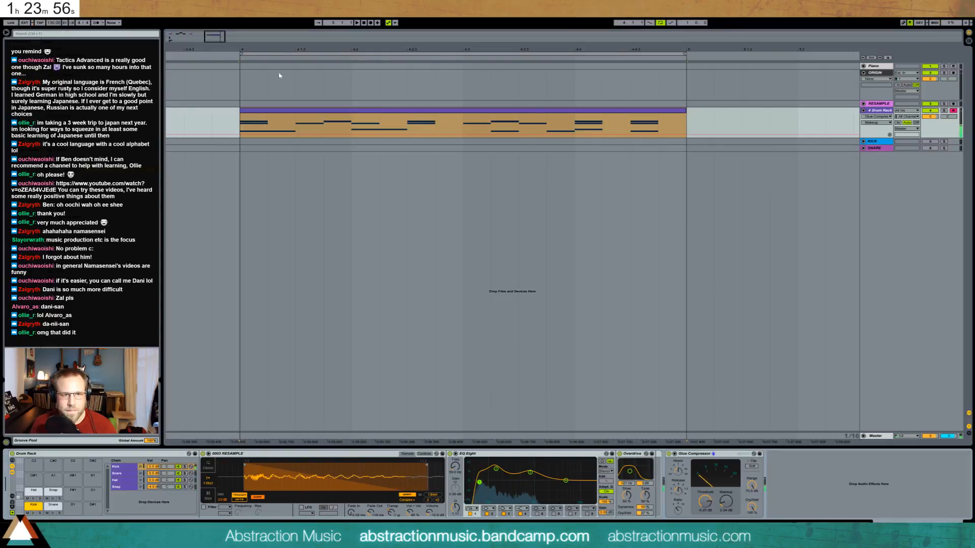
Load the ORIGIN audio clip onto the empty pad above Hat and rename the pad ORIGIN.
left_click_drag(392, 49, 391, 15)
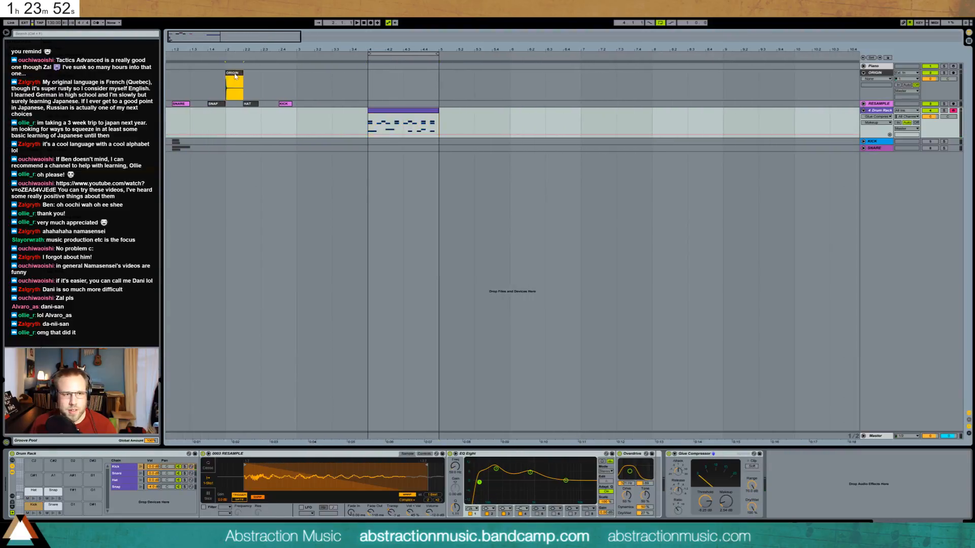
left_click(234, 75)
left_click_drag(235, 75, 34, 476)
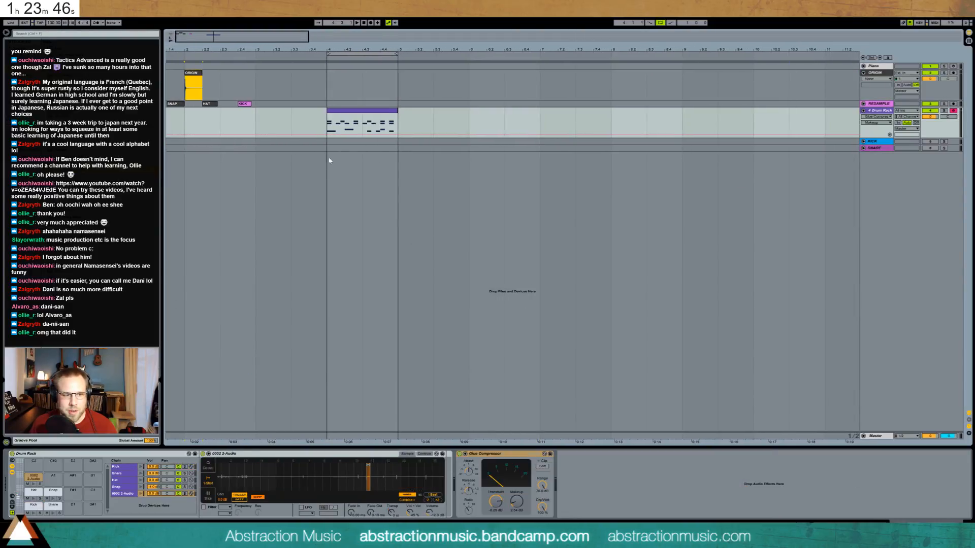
left_click(34, 478)
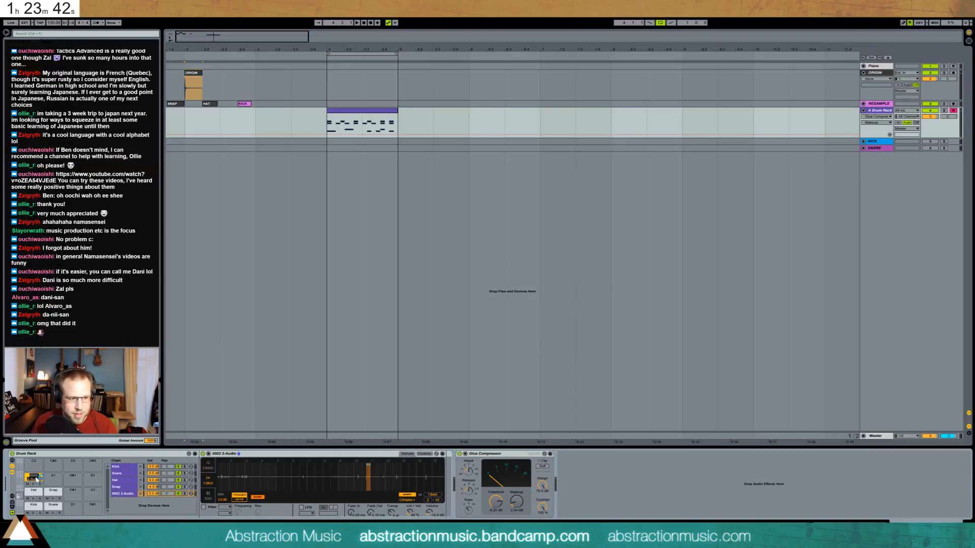
type("ORIGIN")
key("Return")
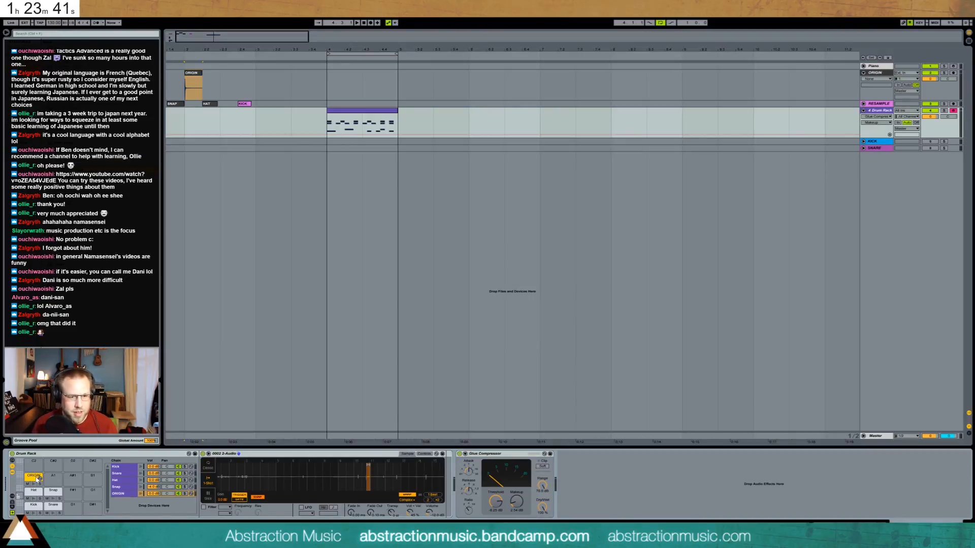
Add ORIGIN notes on the drum clip's first three sixteenths, the second and third softer, and duplicate the group once.
double_click(348, 115)
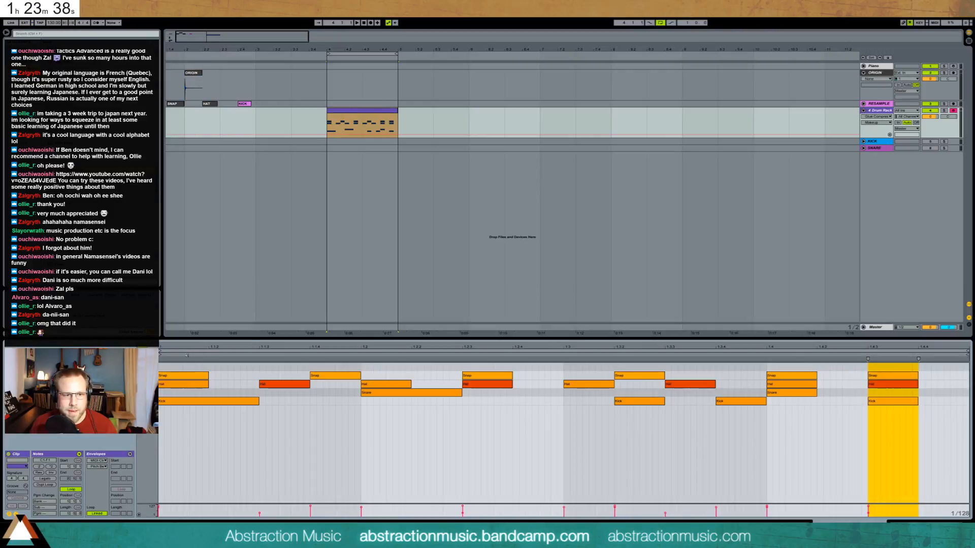
double_click(161, 368)
left_click_drag(164, 368, 305, 405)
double_click(211, 367)
double_click(262, 367)
left_click_drag(311, 366, 191, 365)
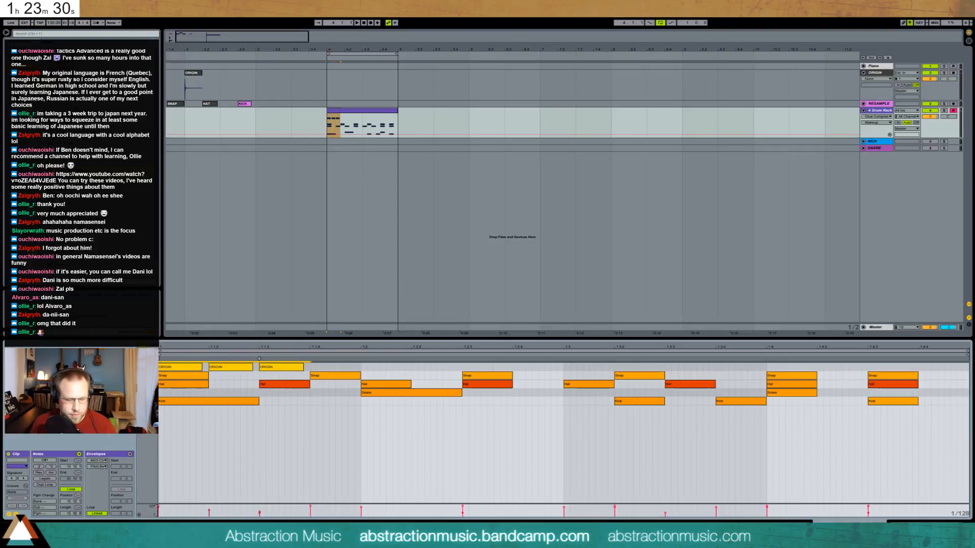
key("ctrl+d")
Complete the first half-bar with one more sixteenth and two shorter ORIGIN notes, and duplicate the ORIGIN pattern into the second half.
double_click(466, 368)
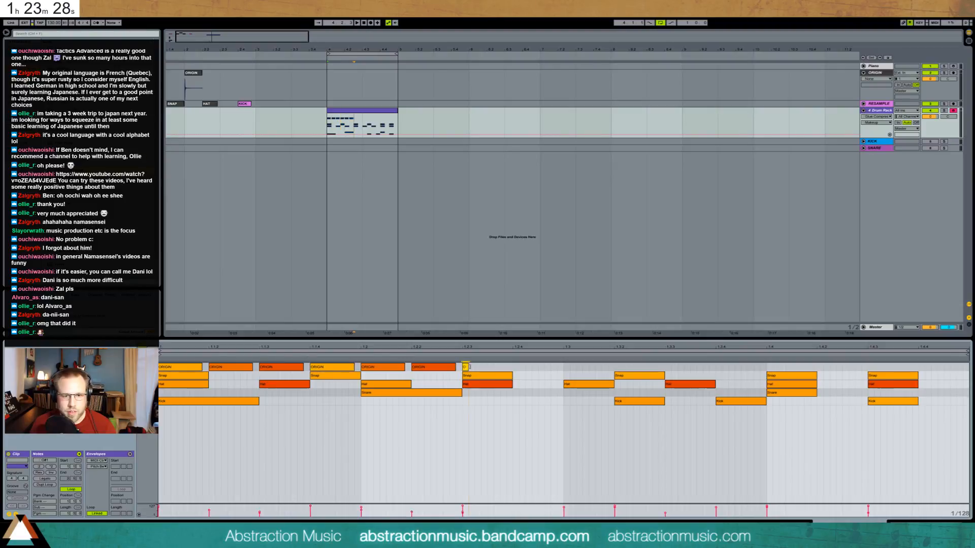
mouse_move(468, 367)
left_mouse_down()
mouse_move(556, 375)
mouse_move(160, 370)
left_mouse_up()
double_click(517, 366)
key("ctrl+d")
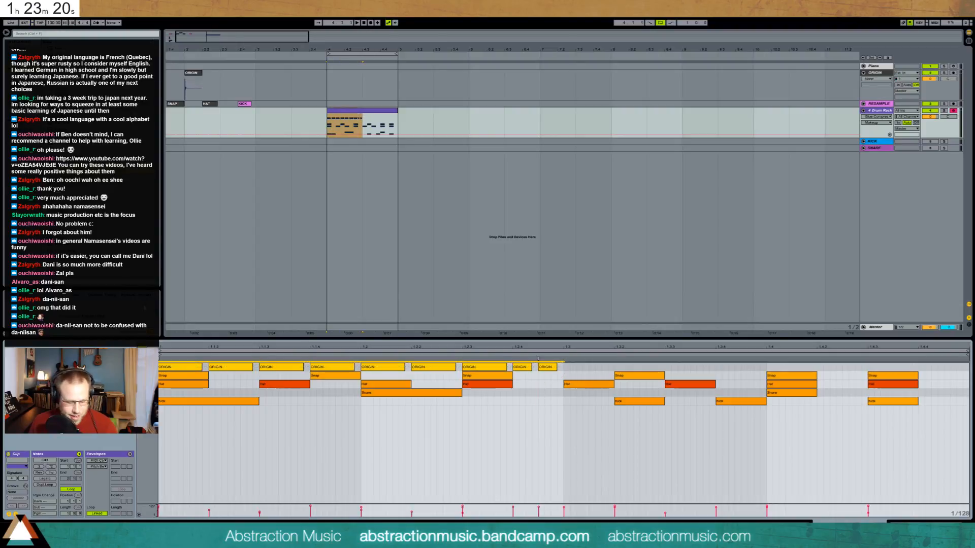
key("ctrl+d")
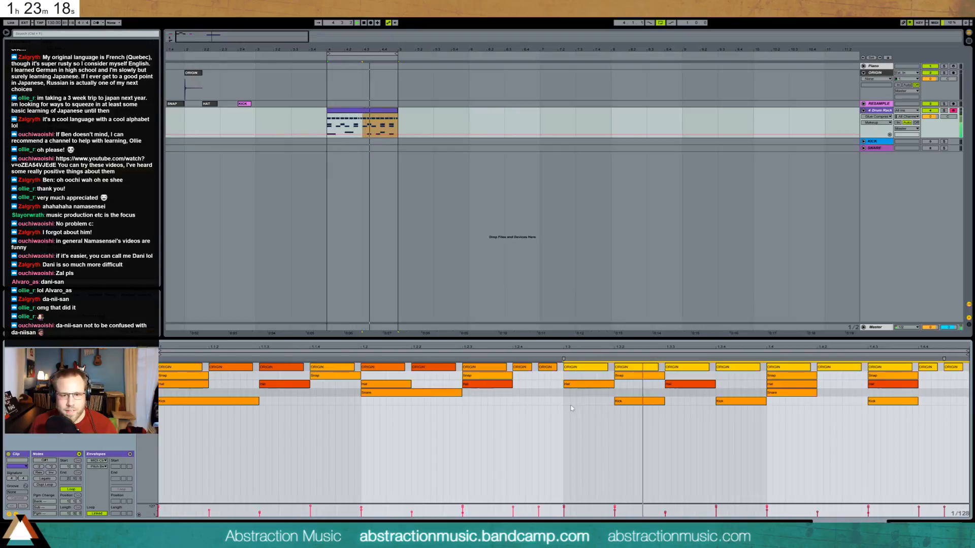
Deactivate all Snap notes in the drum clip while the loop plays.
key("shift+Tab")
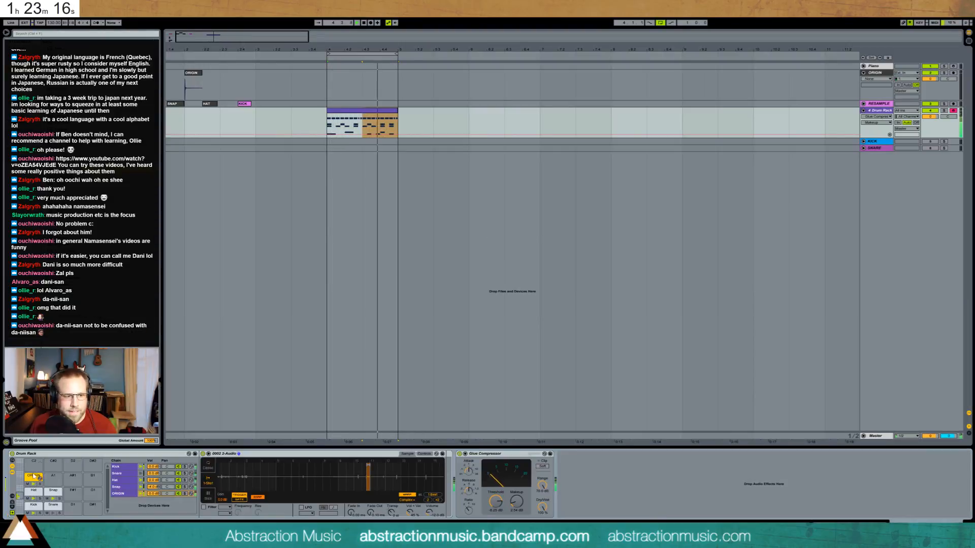
double_click(344, 110)
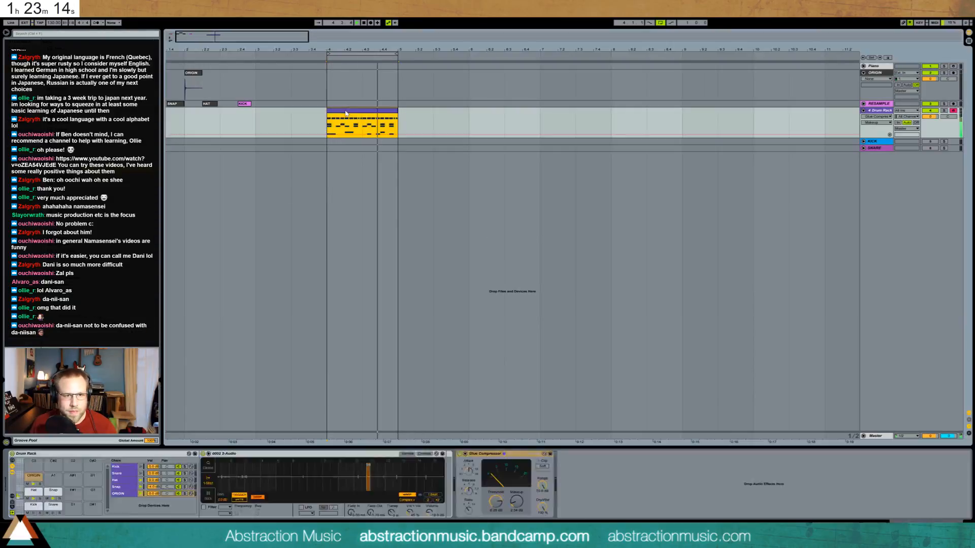
left_click_drag(869, 409, 157, 380)
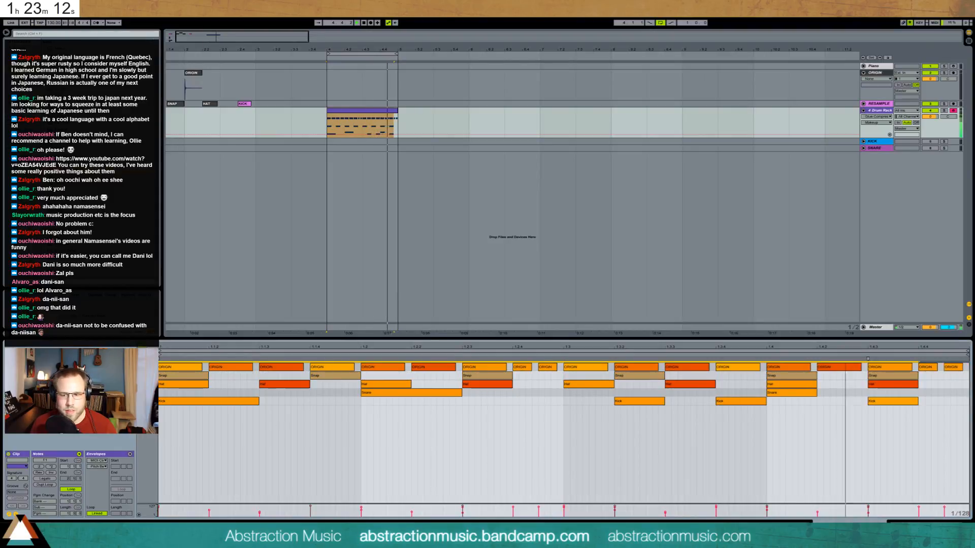
key("shift+Tab")
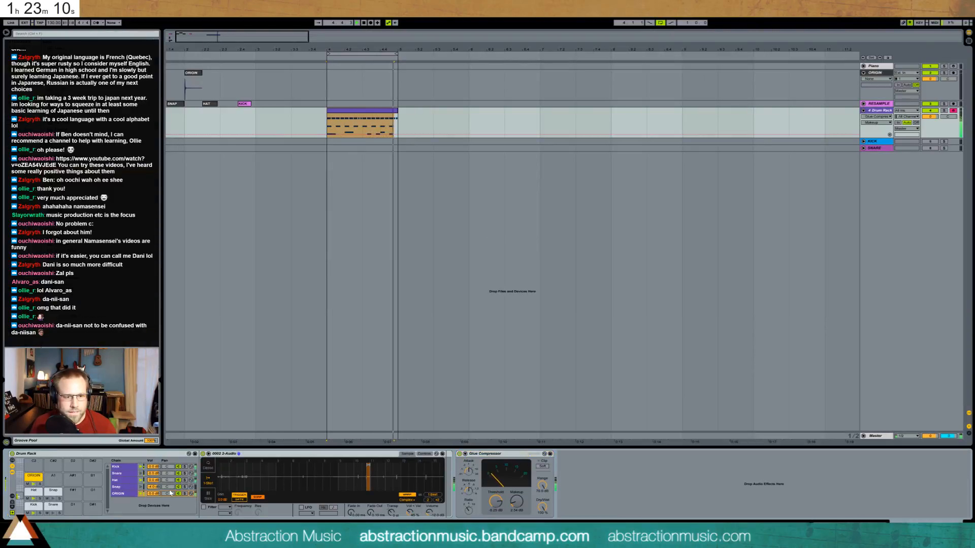
Add an Overdrive after the sampler in the ORIGIN chain and audition the loop.
left_click_drag(368, 477, 320, 525)
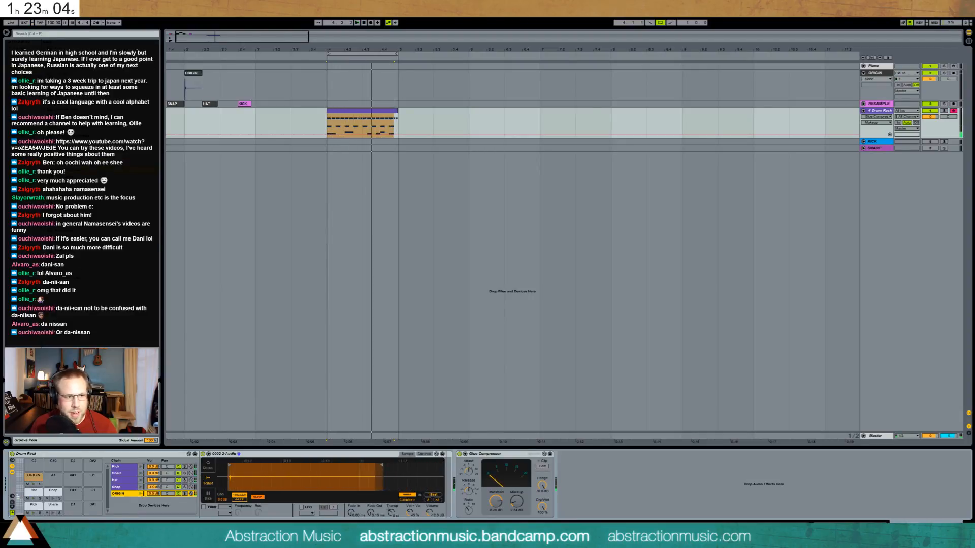
left_click_drag(76, 204, 466, 471)
key("space")
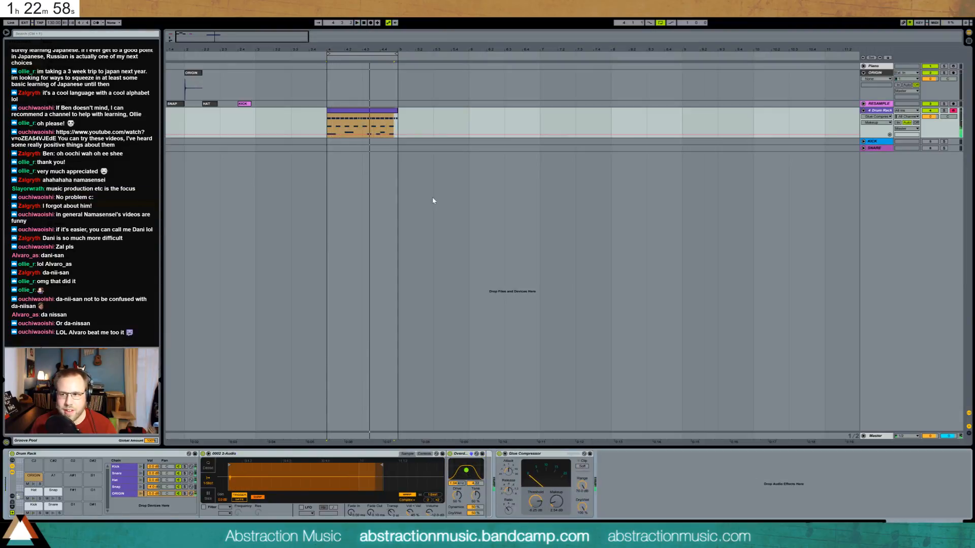
Play the loop with the drum clip's notes open and delete the last short ORIGIN note.
double_click(367, 115)
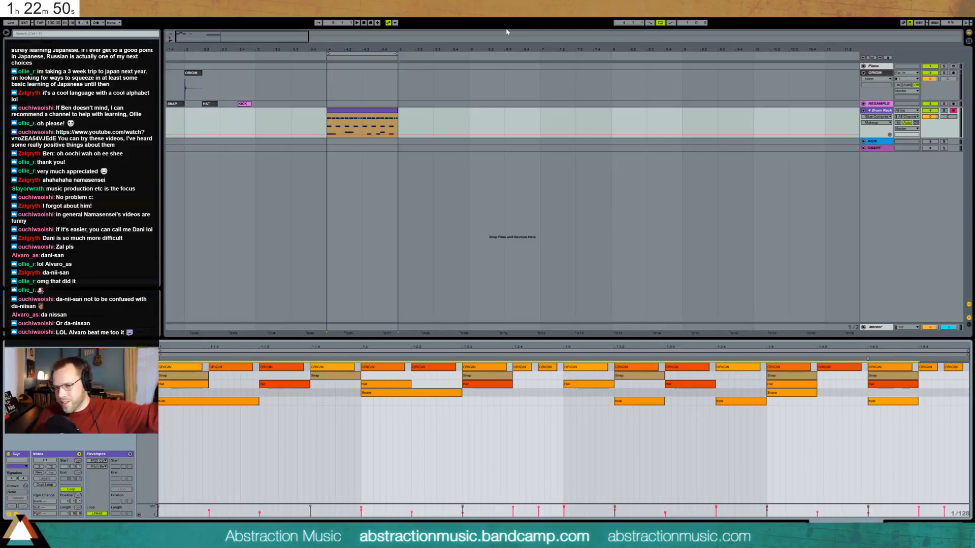
key("space")
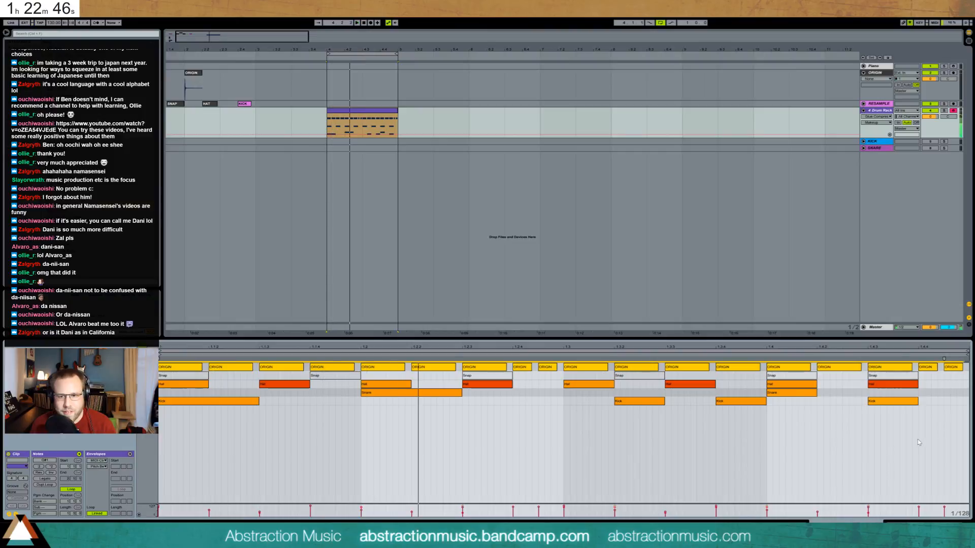
key("space")
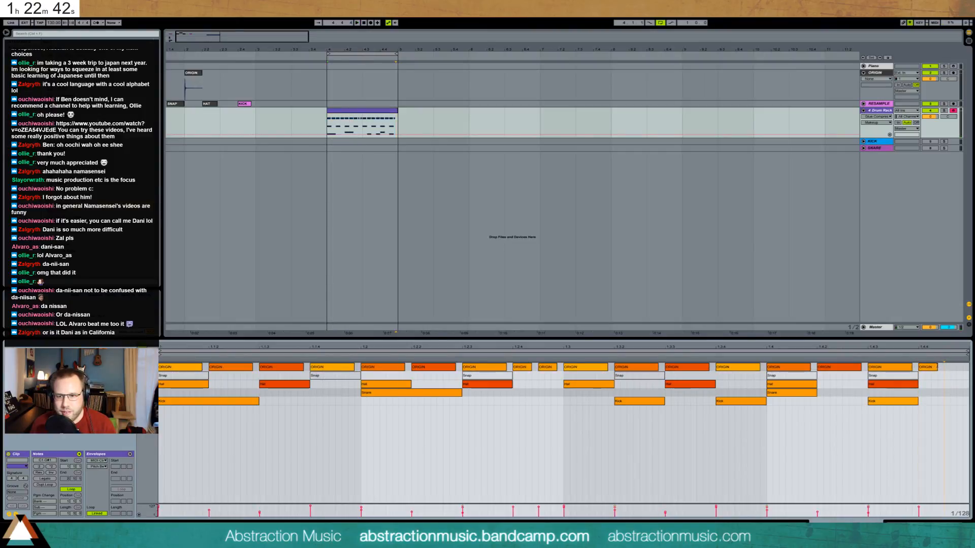
Lengthen the last ORIGIN note in the drum clip to a full sixteenth and audition the loop.
left_click_drag(936, 367, 950, 367)
key("space")
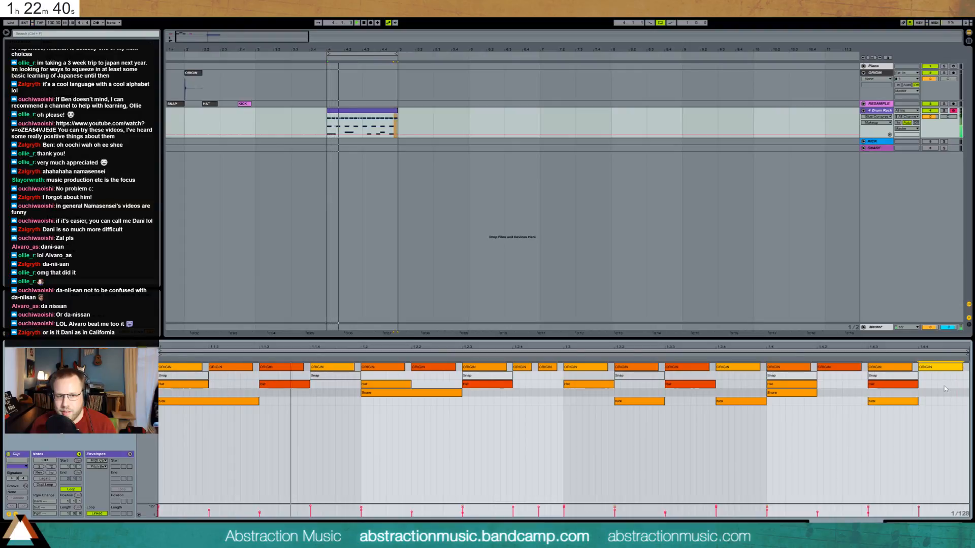
key("shift+Tab")
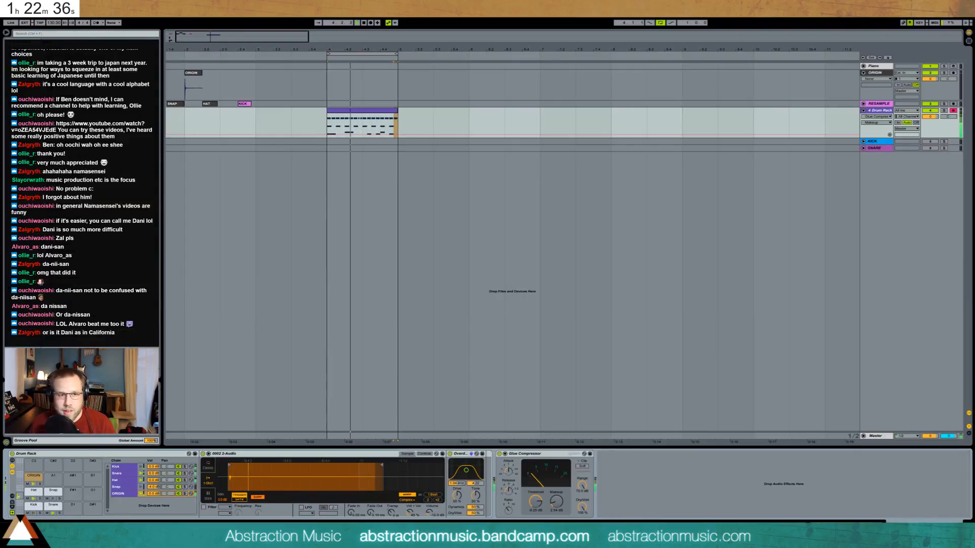
left_click(384, 110)
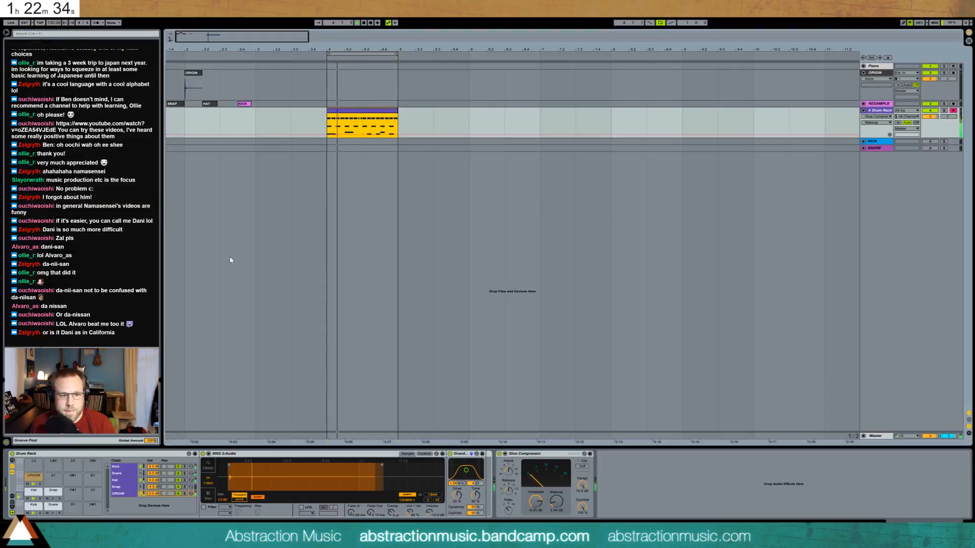
key("space")
Group the Kick pad's sampler into an Instrument Rack and add the ORIGIN clip as a second chain.
left_click(34, 505)
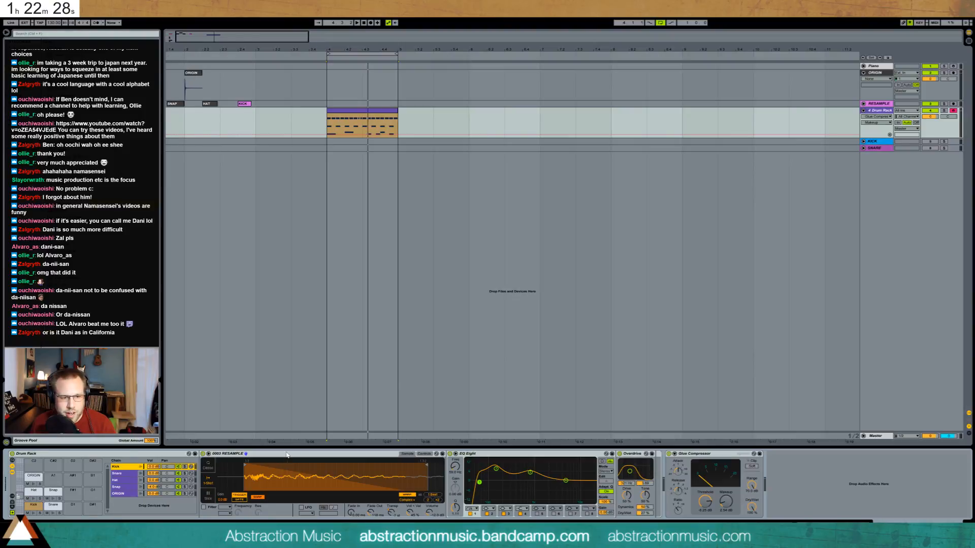
left_click(275, 473)
key("ctrl+g")
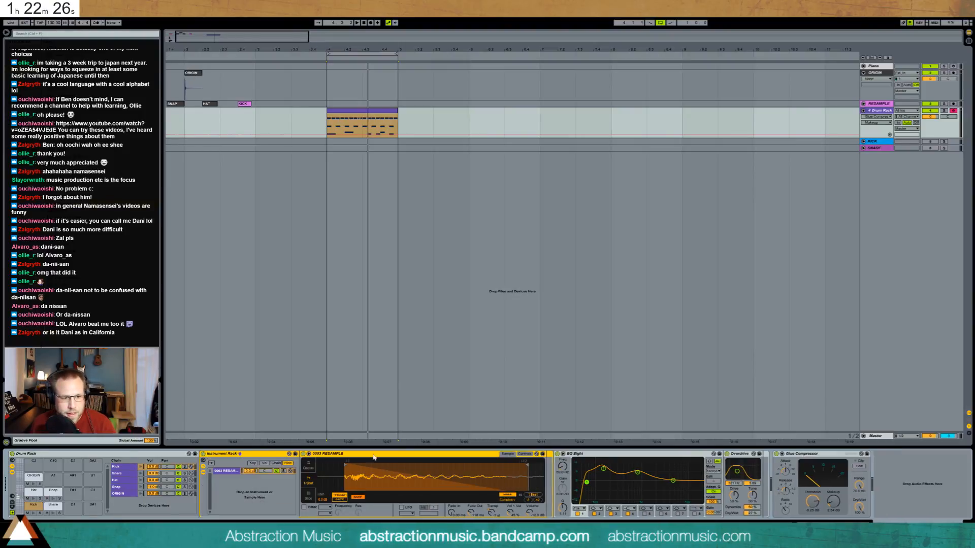
left_click(230, 471)
left_click_drag(190, 76, 262, 488)
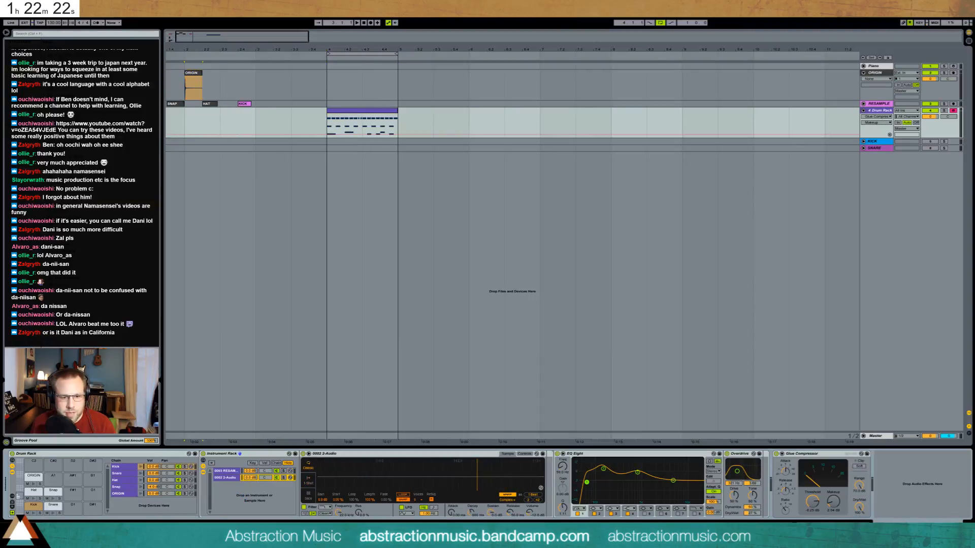
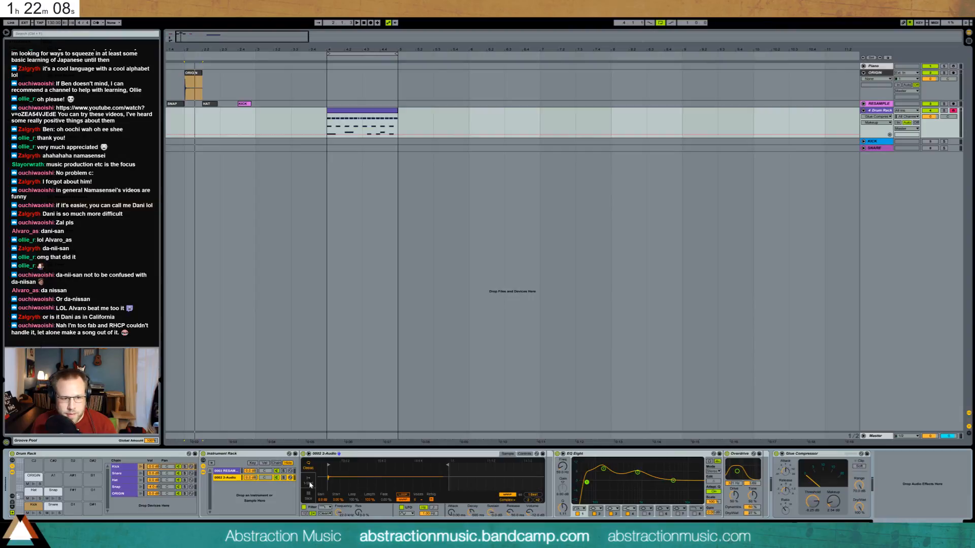
Show the controls of the new chain's Simpler and convert it to a Sampler.
left_click(519, 454)
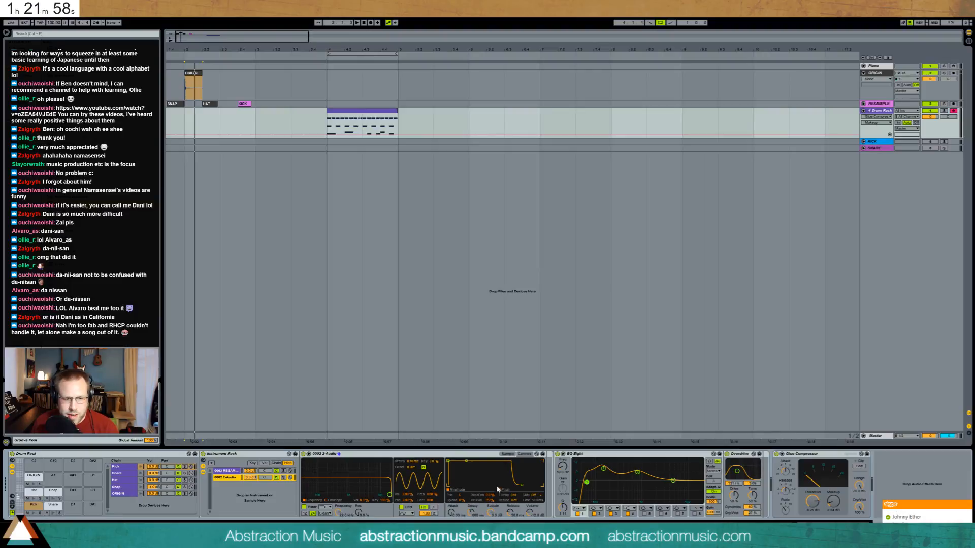
right_click(381, 457)
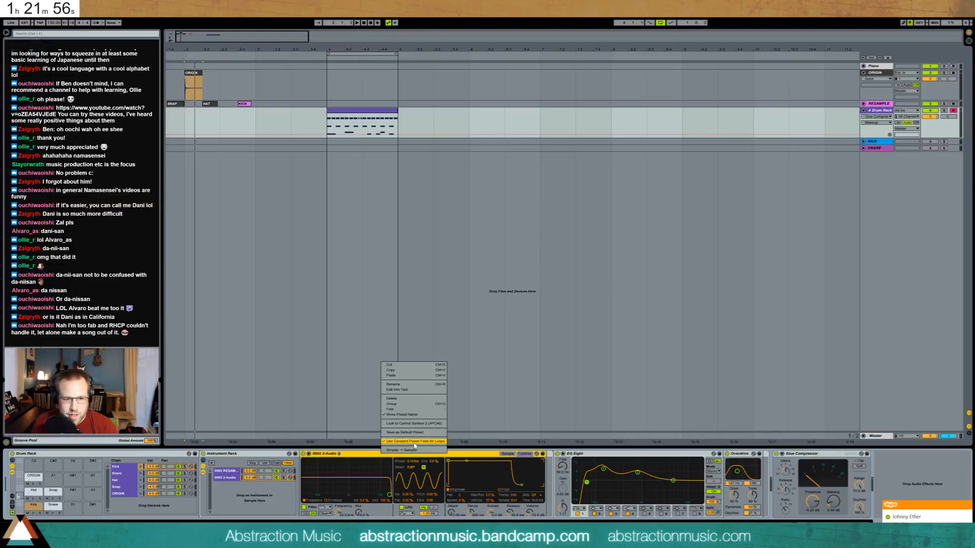
right_click(396, 454)
left_click(409, 450)
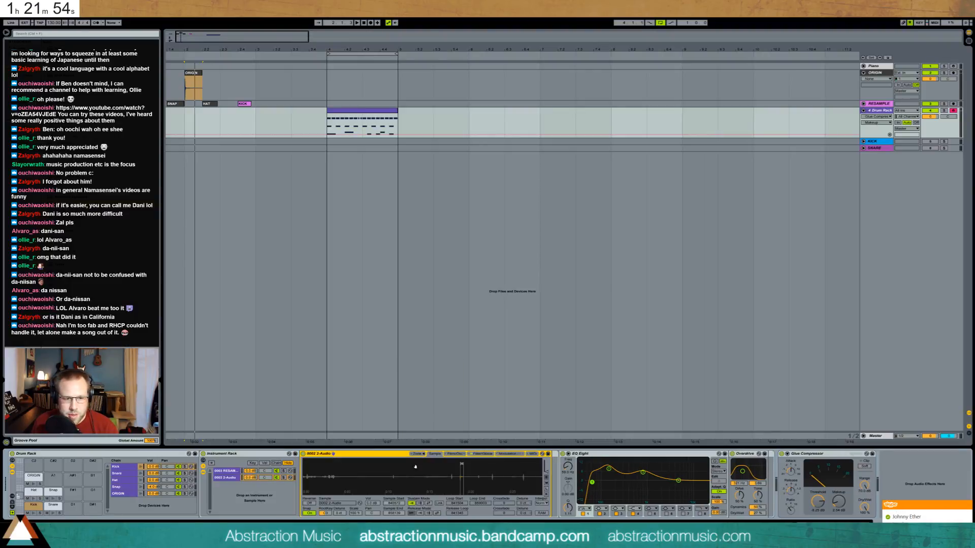
Look through the Sampler's sample, filter and modulation settings and reshape its pitch envelope into a sharp initial drop.
left_click(455, 454)
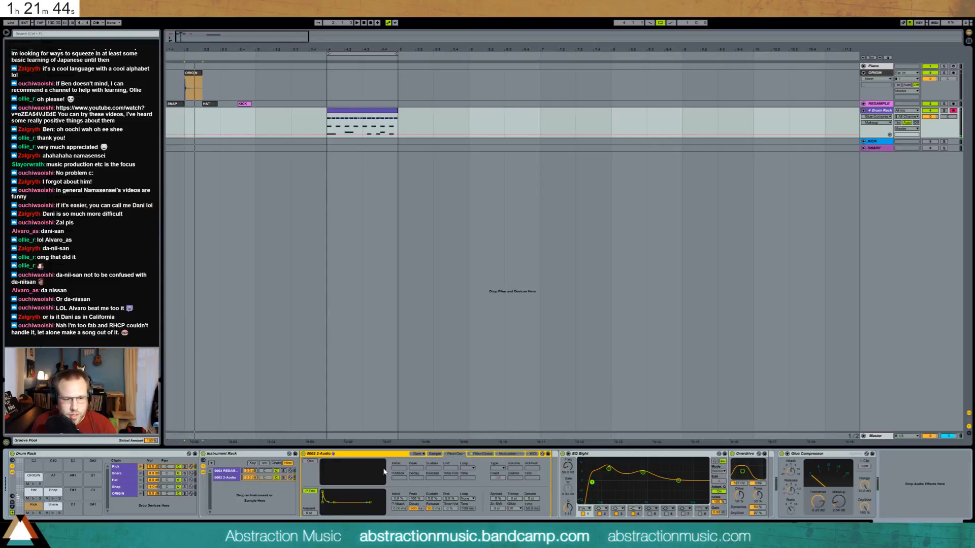
left_click(419, 458)
left_click(419, 457)
left_click(436, 455)
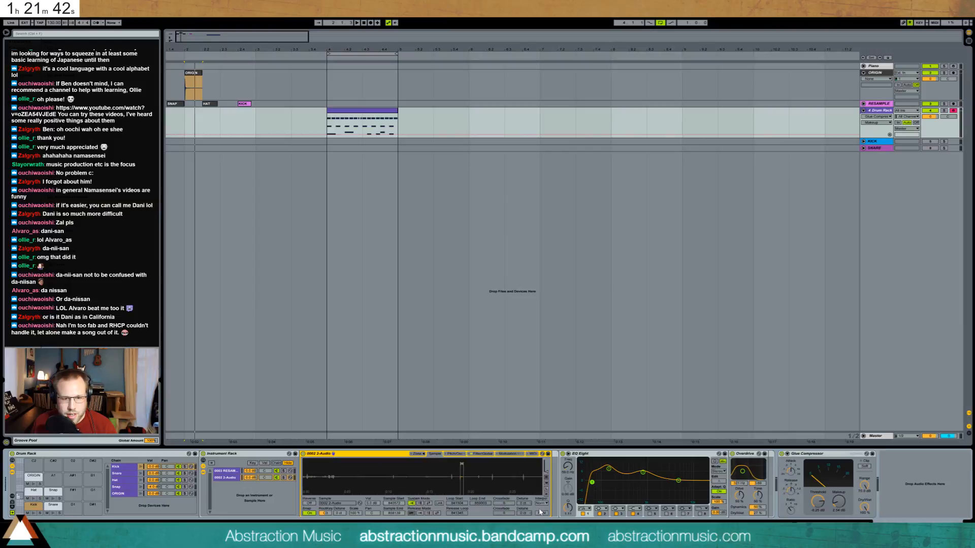
left_click(517, 455)
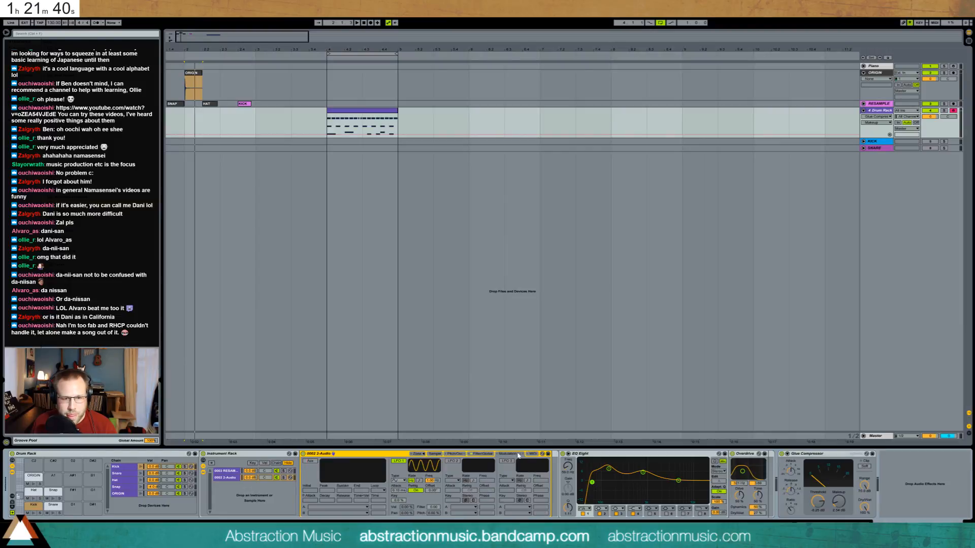
left_click(482, 454)
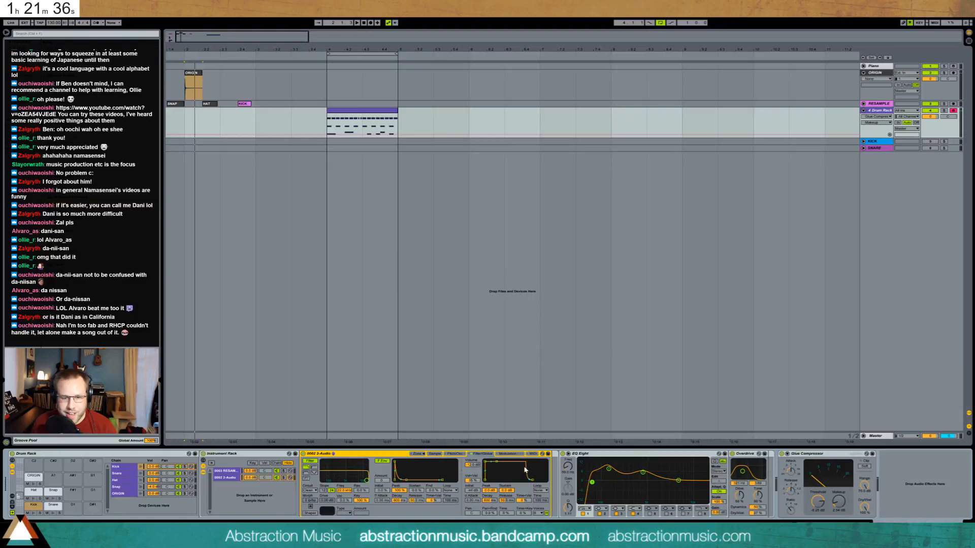
left_click(430, 454)
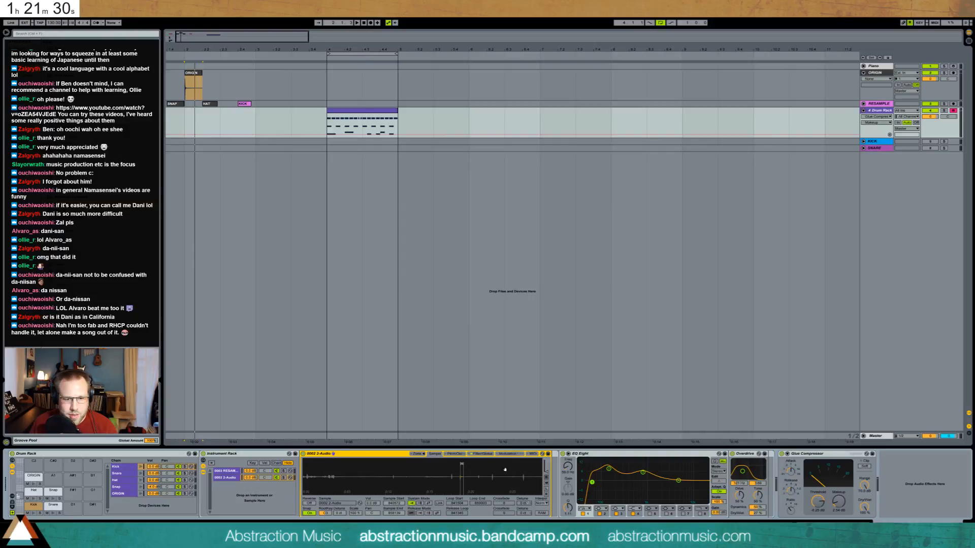
left_click(464, 455)
left_click(481, 455)
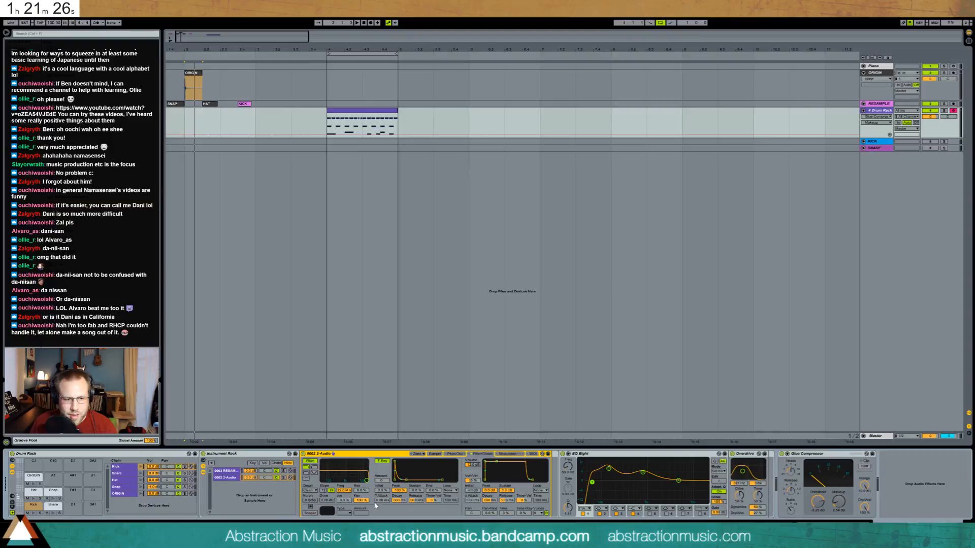
left_click(434, 454)
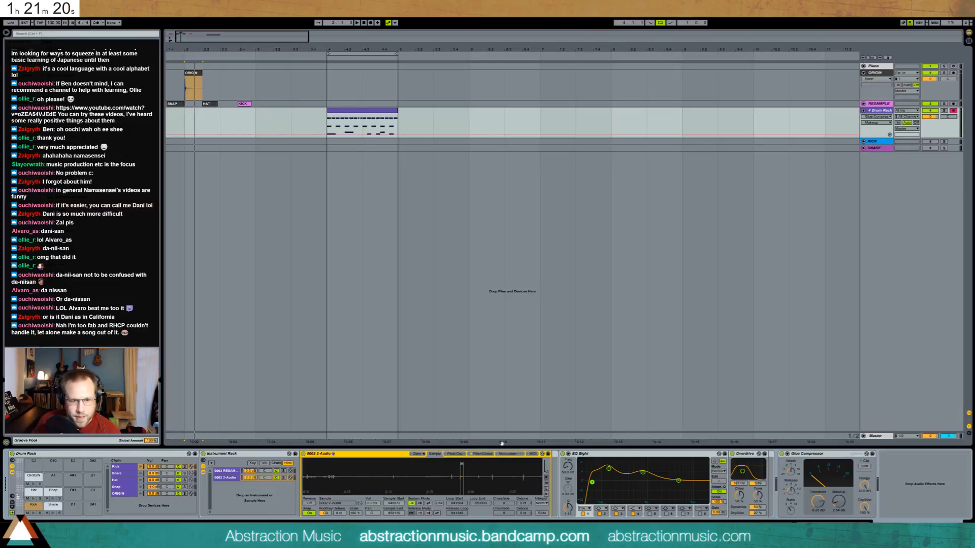
left_click(519, 455)
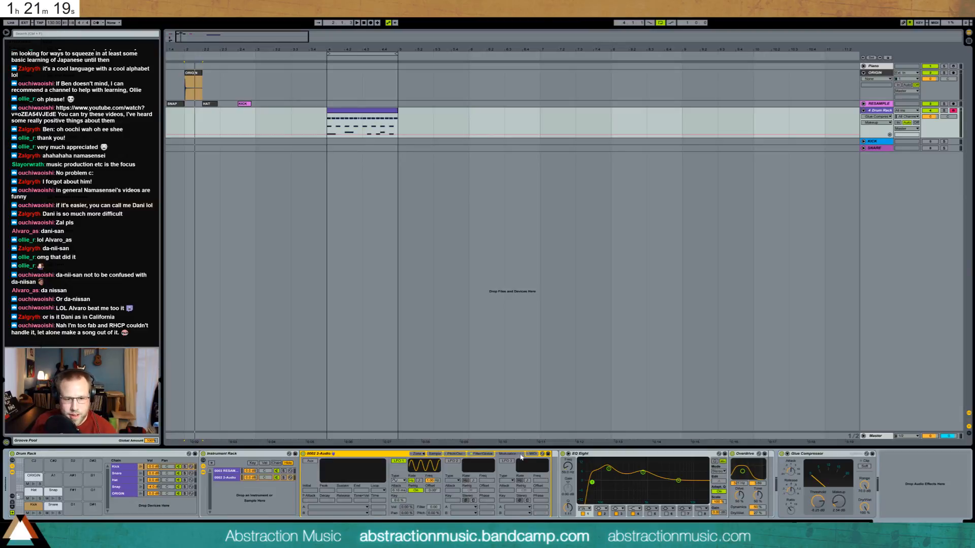
left_click(449, 454)
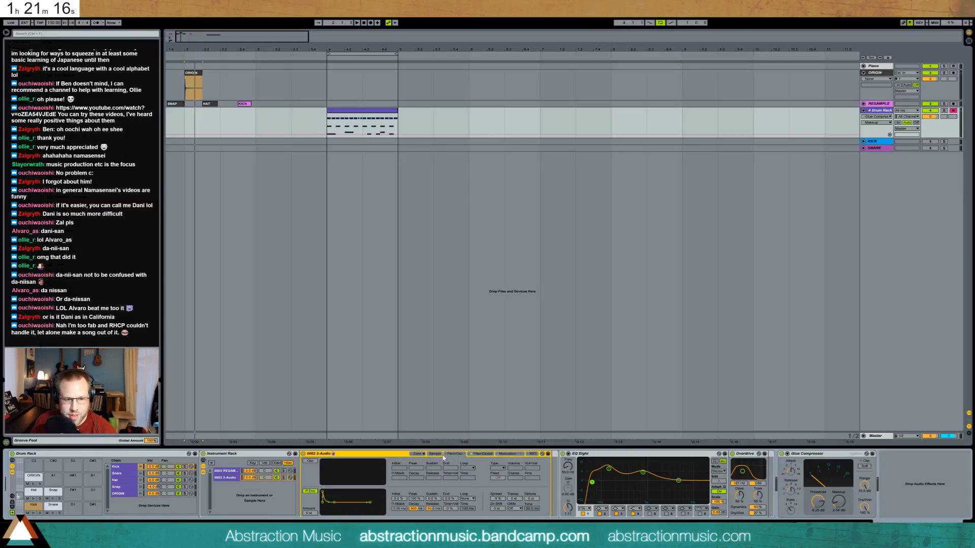
left_click_drag(341, 502, 341, 503)
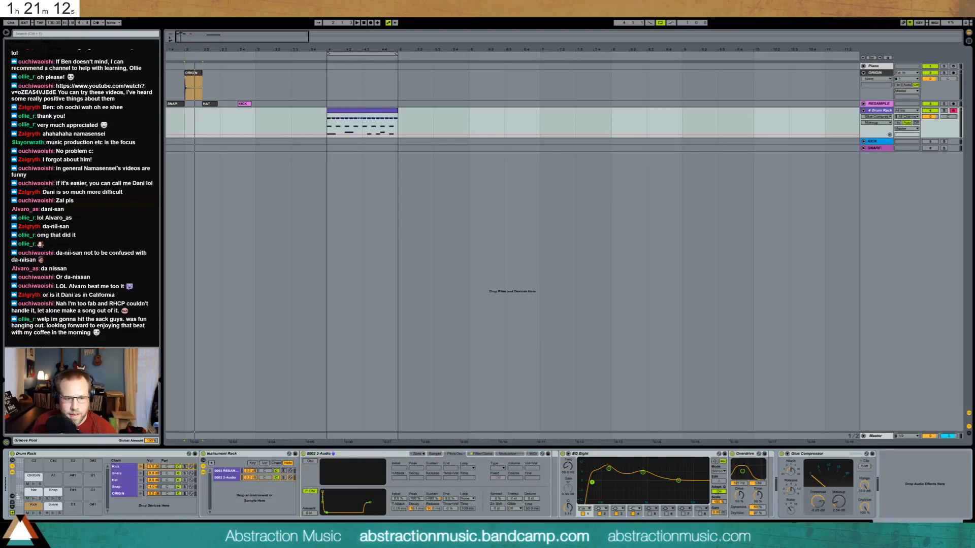
Delete the added ORIGIN sample chain from the Kick pad's Instrument Rack and ungroup the rack.
left_click(43, 512)
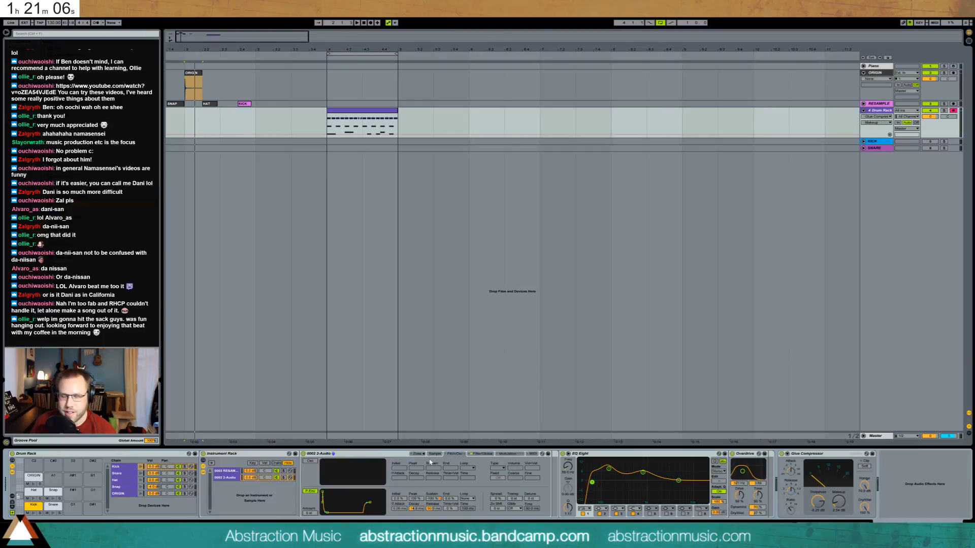
key("Delete")
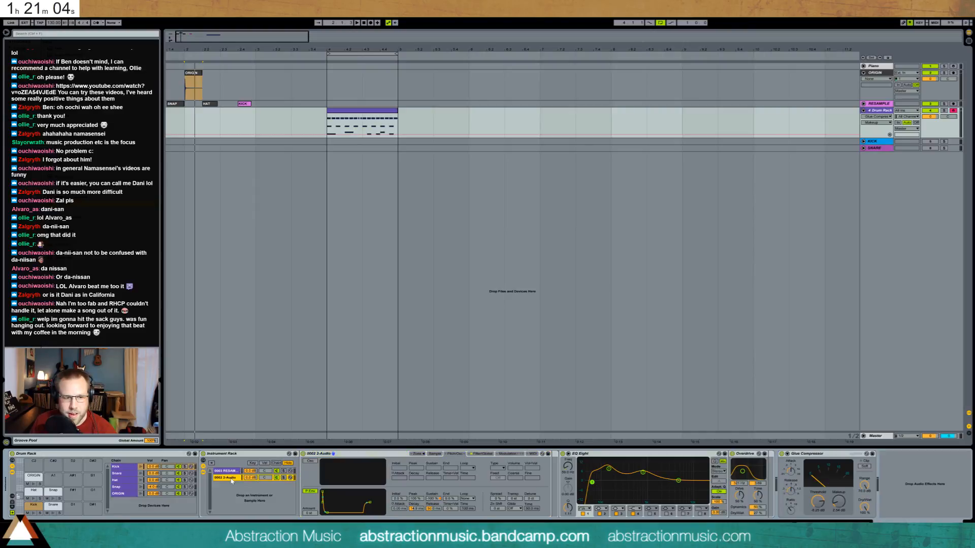
left_click(265, 459)
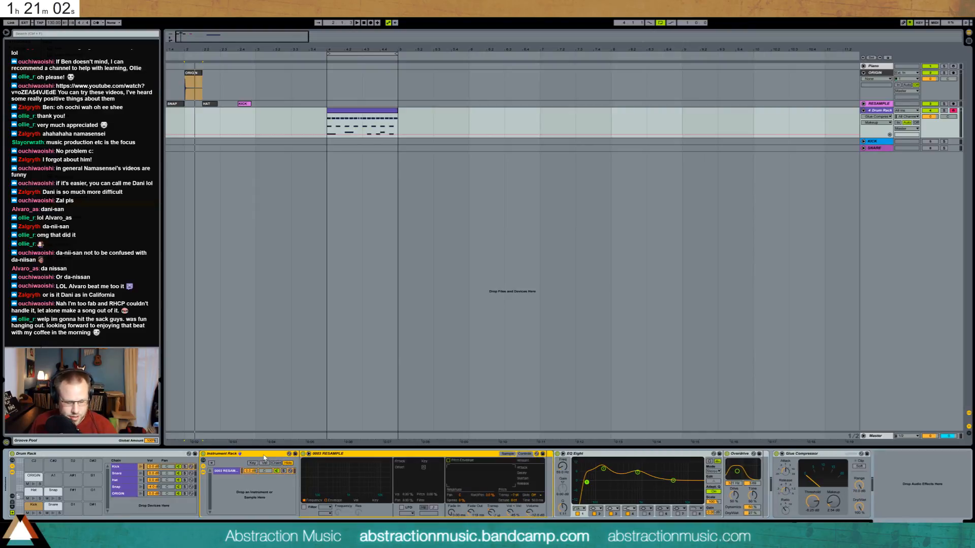
key("ctrl+shift+g")
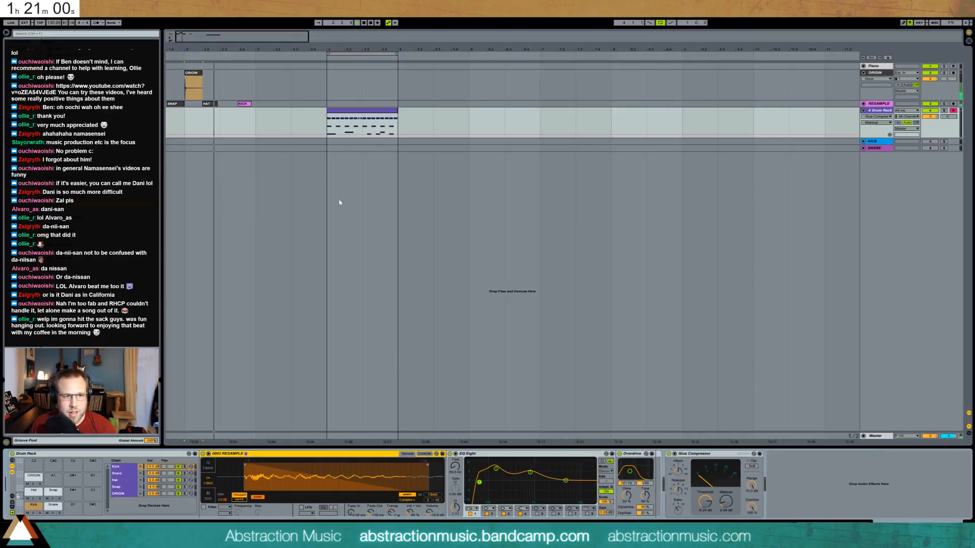
Audition the drum loop from its clip and select the Drum Rack track.
left_click(336, 115)
key("space")
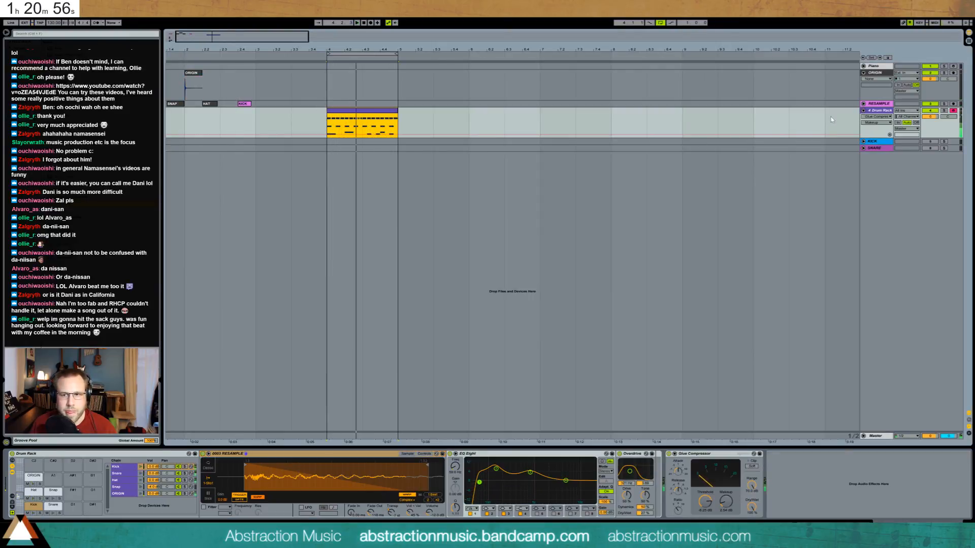
left_click(874, 111)
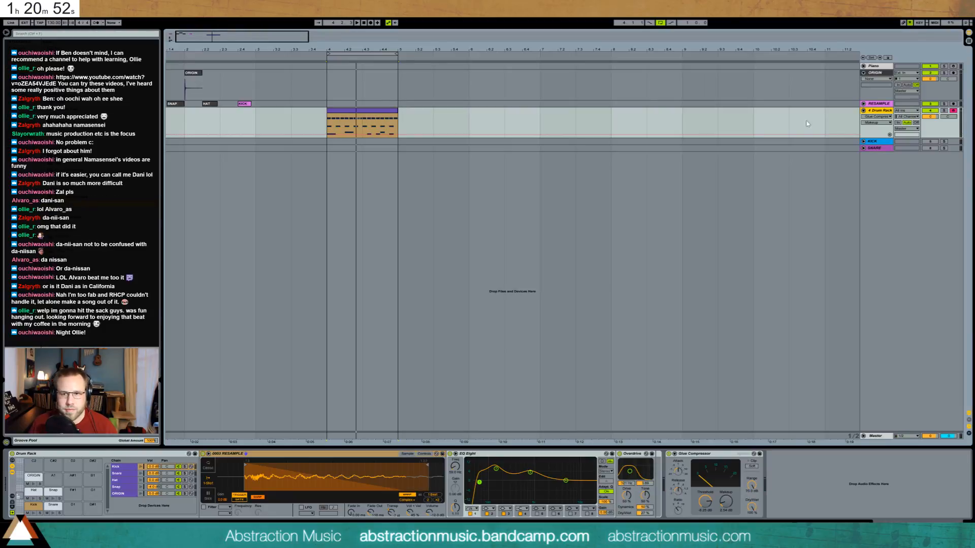
Insert a new audio track below the Drum Rack track and paste a copy of the ORIGIN clip at bar 4.
left_click(193, 75)
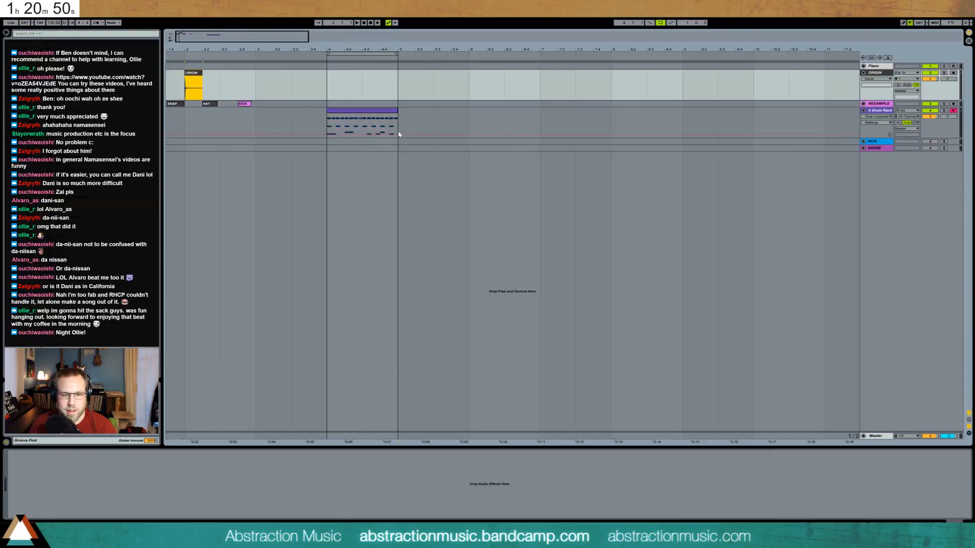
left_click(870, 112)
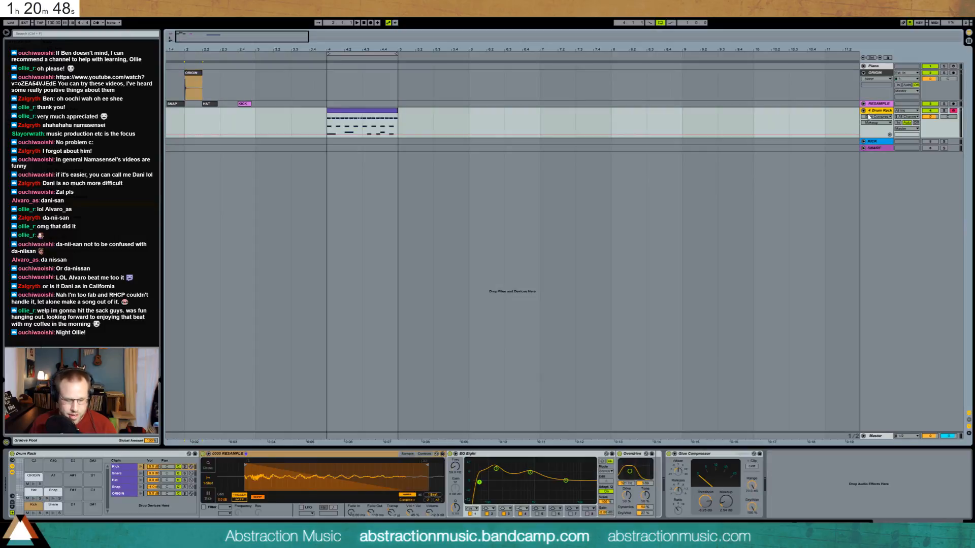
key("ctrl+t")
key("ctrl+v")
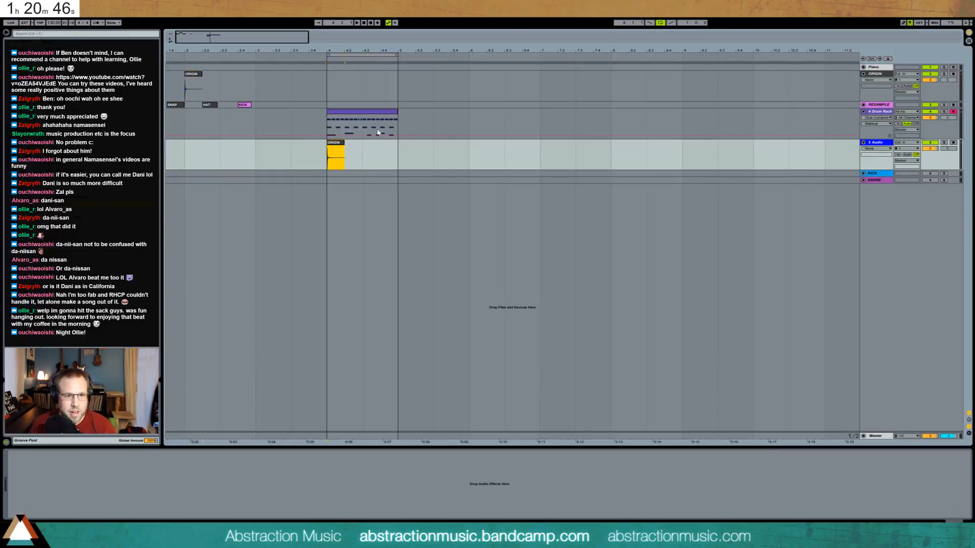
left_click_drag(212, 36, 212, 38)
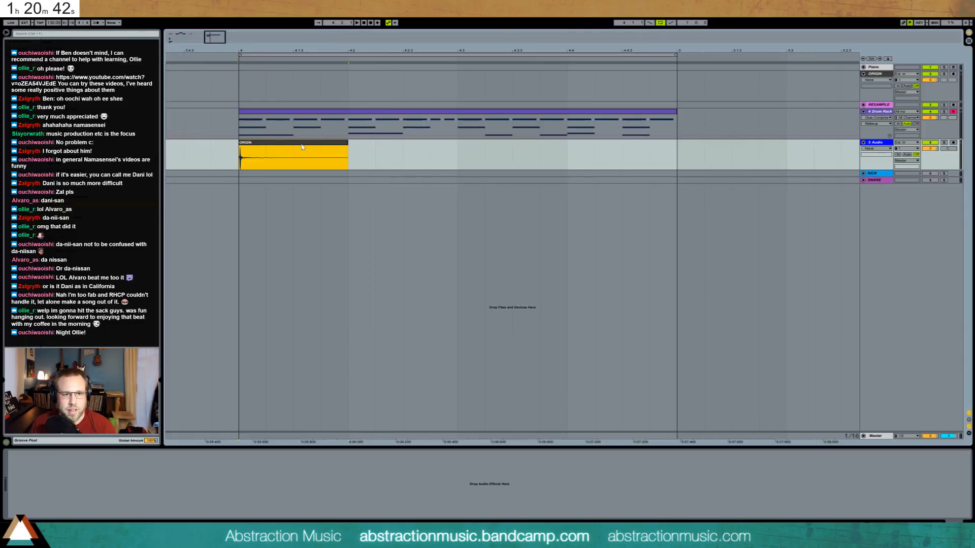
Load the original ORIGIN audio clip onto the empty Drum Rack pad beside the ORIGIN pad.
left_click(881, 120)
left_click_drag(234, 50, 234, 44)
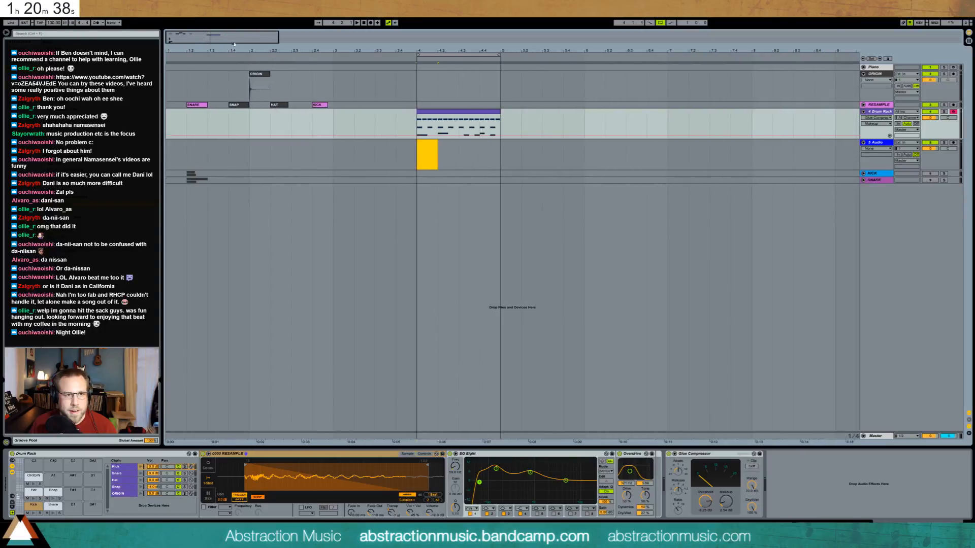
left_click_drag(255, 79, 61, 476)
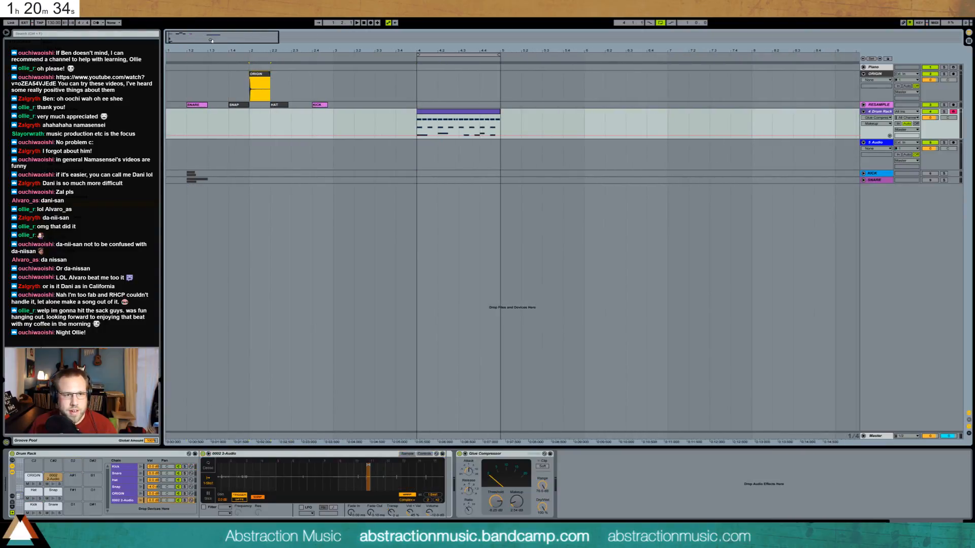
Add two sixteenth notes for the new pad to the drum clip, at 1.1.4 and 1.3.4, and audition the loop.
left_click_drag(211, 40, 214, 52)
double_click(435, 113)
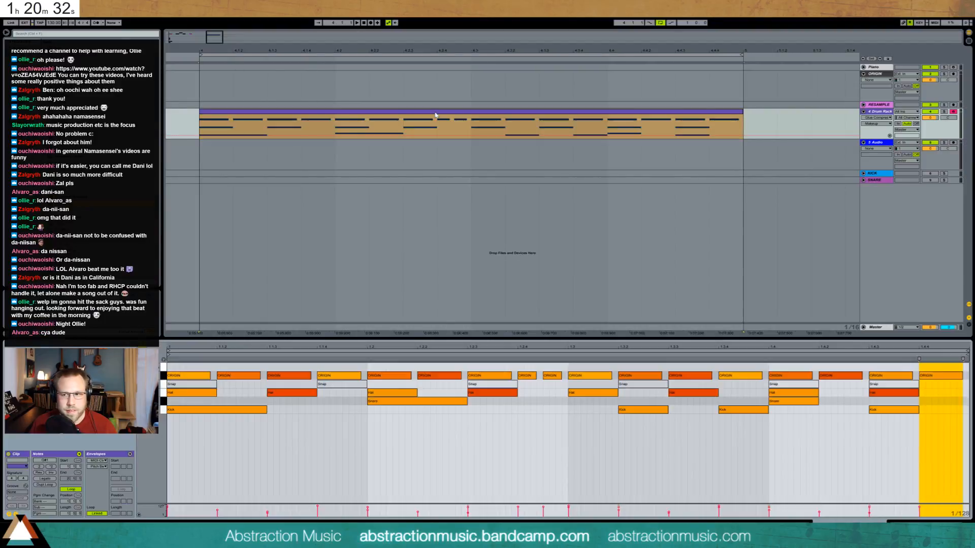
double_click(171, 368)
left_click_drag(172, 369, 367, 366)
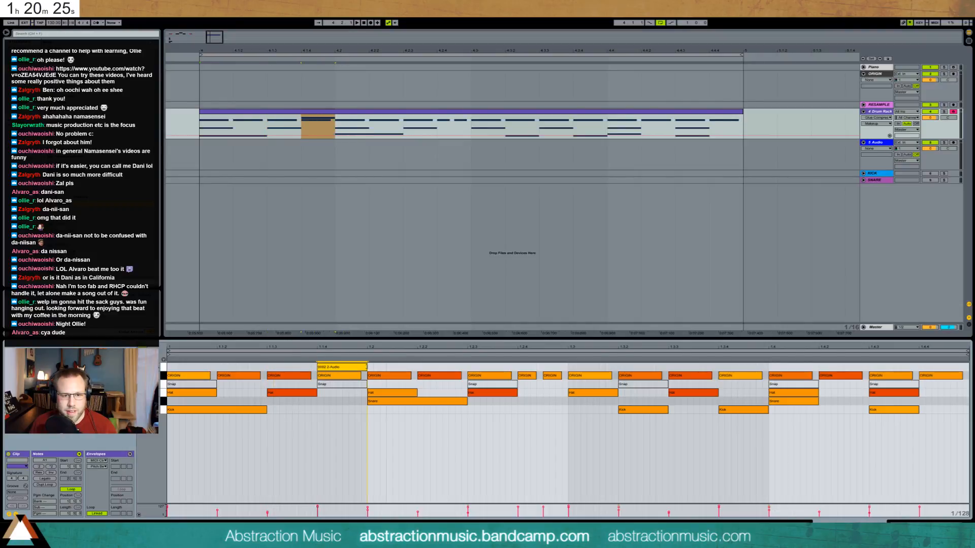
double_click(519, 368)
left_click_drag(519, 368, 756, 364)
key("space")
key("shift+Tab")
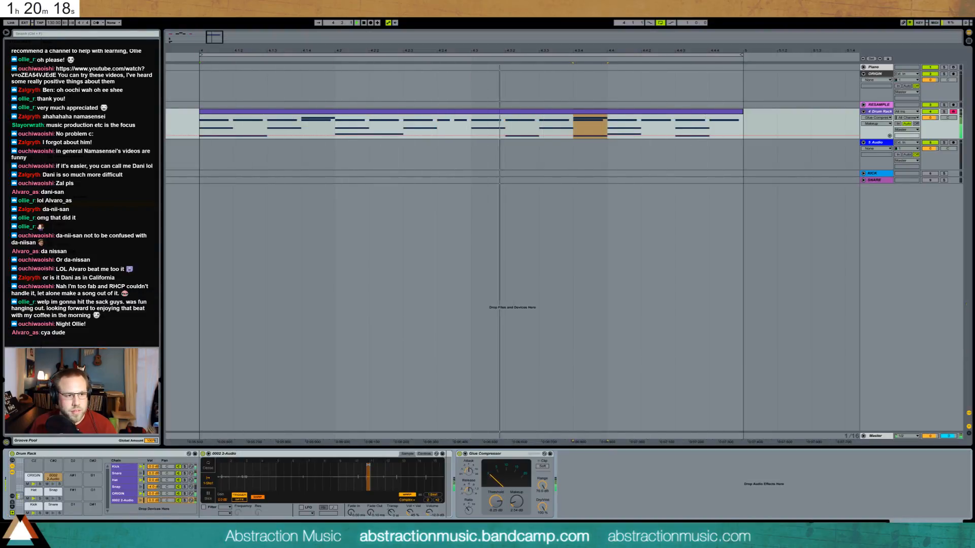
Add a Phaser with a Reverb before it to the new audio pad's chain and raise the pad's sample volume.
left_click(81, 209)
double_click(81, 208)
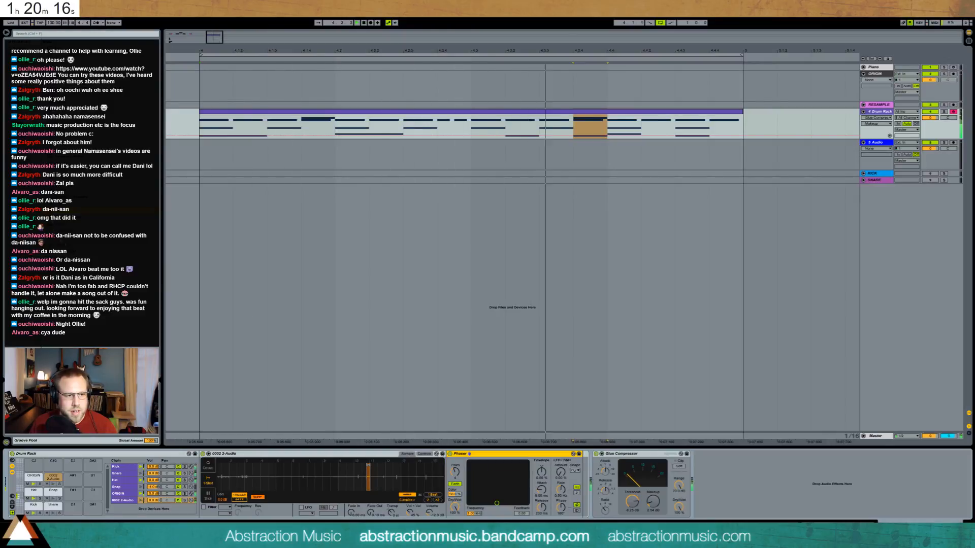
left_click_drag(81, 238, 456, 477)
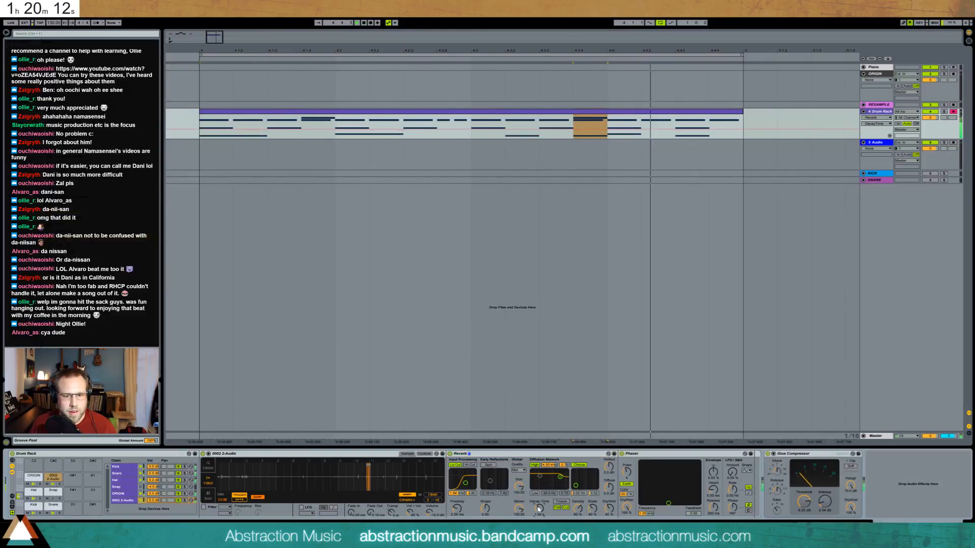
left_click_drag(430, 513, 430, 480)
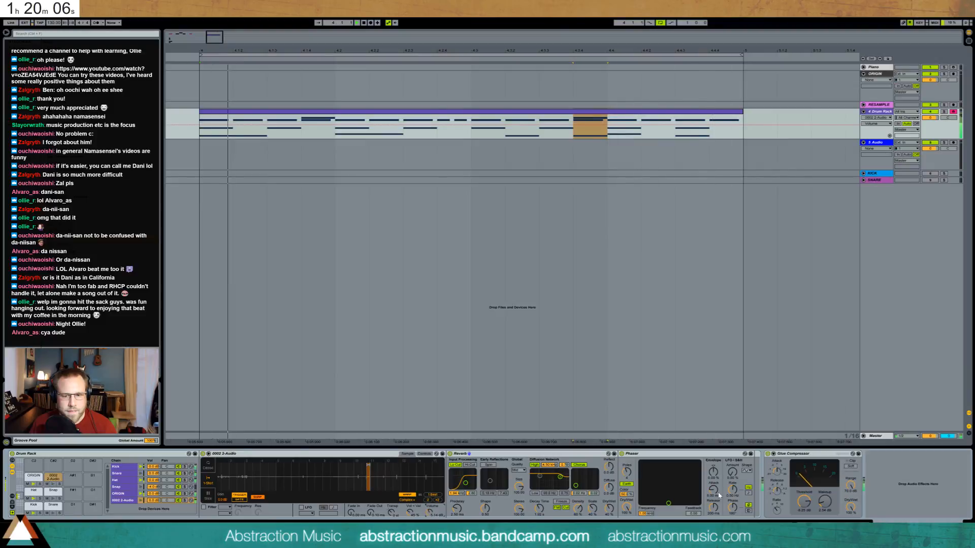
Shape the Phaser's frequency, feedback, poles and mode, and adjust the Reverb's decay time, density and dry/wet while the loop plays.
left_click_drag(668, 503, 682, 481)
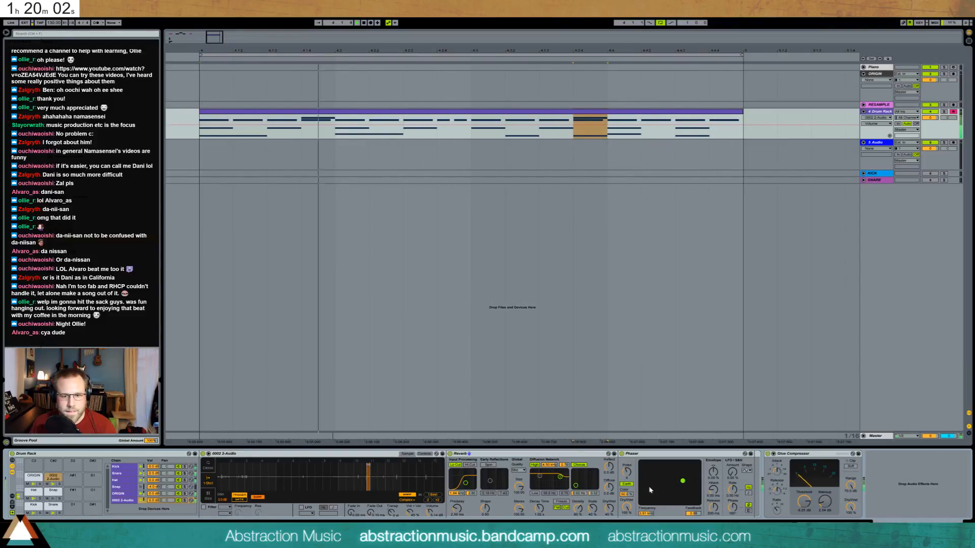
mouse_move(539, 509)
left_mouse_down()
mouse_move(539, 480)
mouse_move(539, 494)
left_mouse_up()
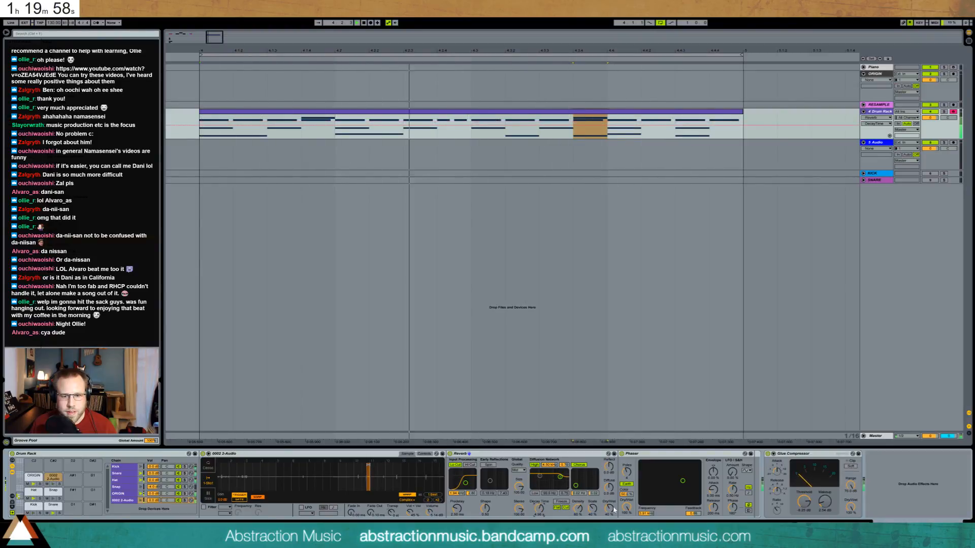
left_click_drag(683, 480, 673, 483)
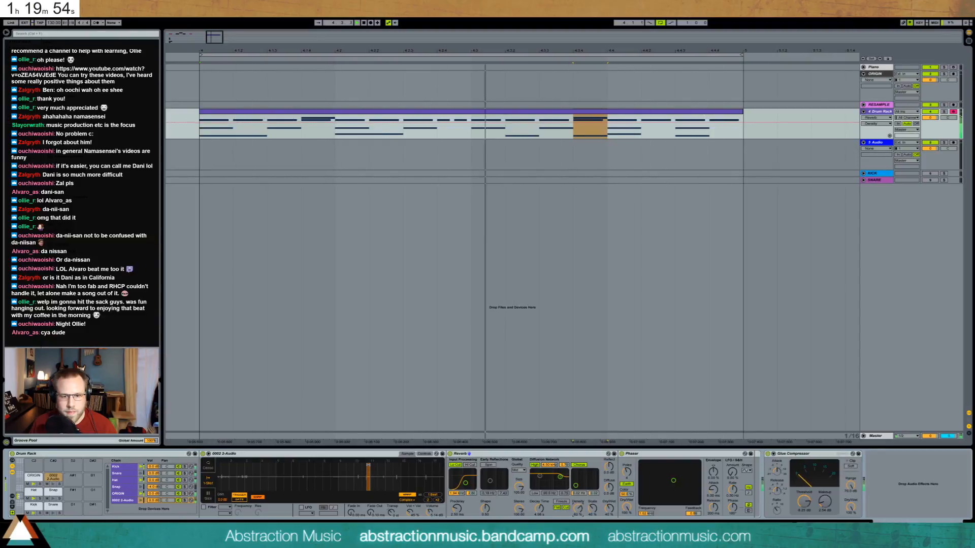
left_click_drag(577, 509, 539, 501)
left_click_drag(627, 472, 627, 481)
left_click(626, 484)
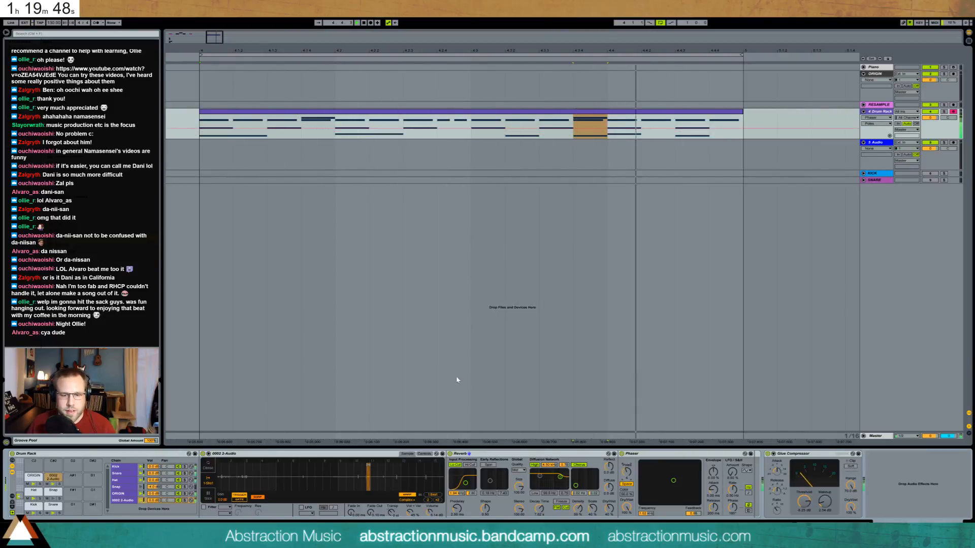
left_click_drag(608, 509, 658, 480)
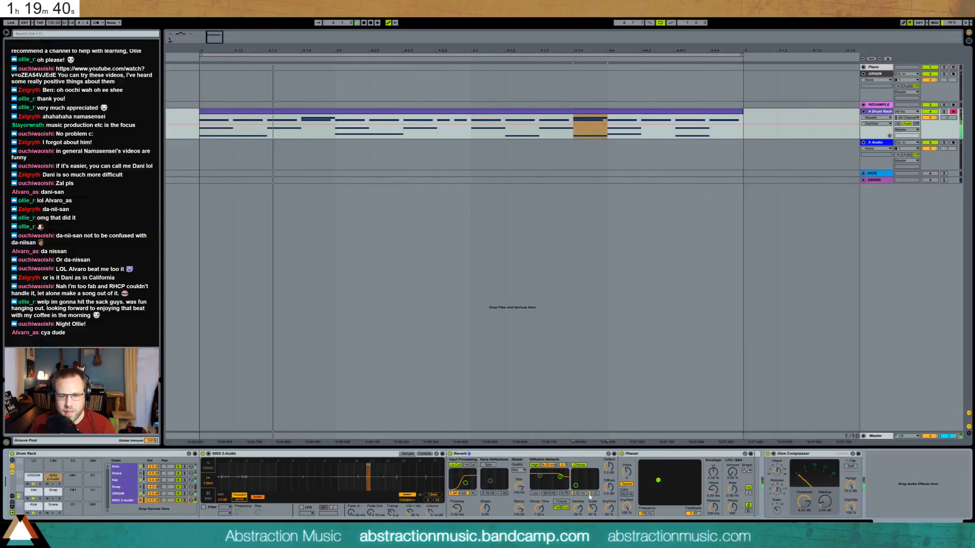
Duplicate the one-bar drum clip so a copy starts at bar 5 and bring back the Drum Rack devices.
double_click(641, 114)
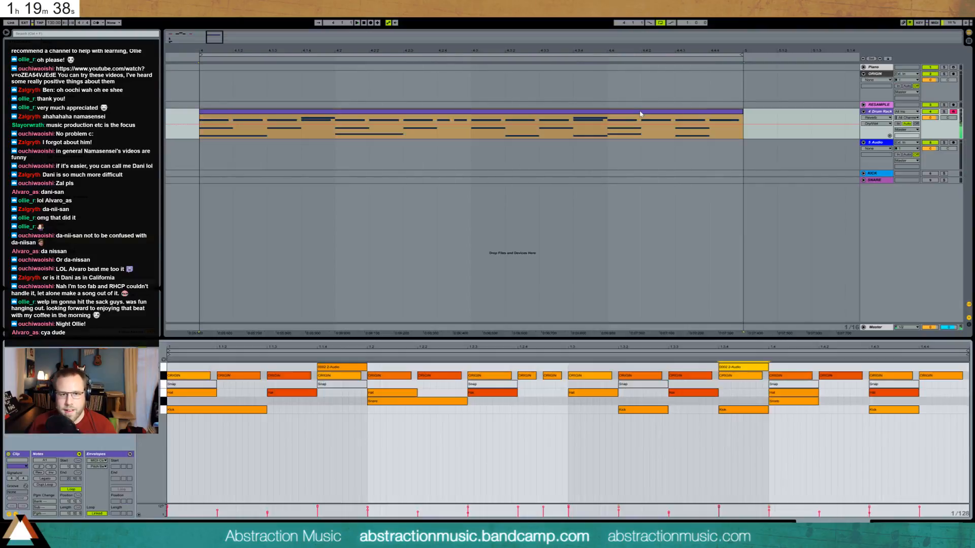
left_click_drag(215, 43, 219, 37)
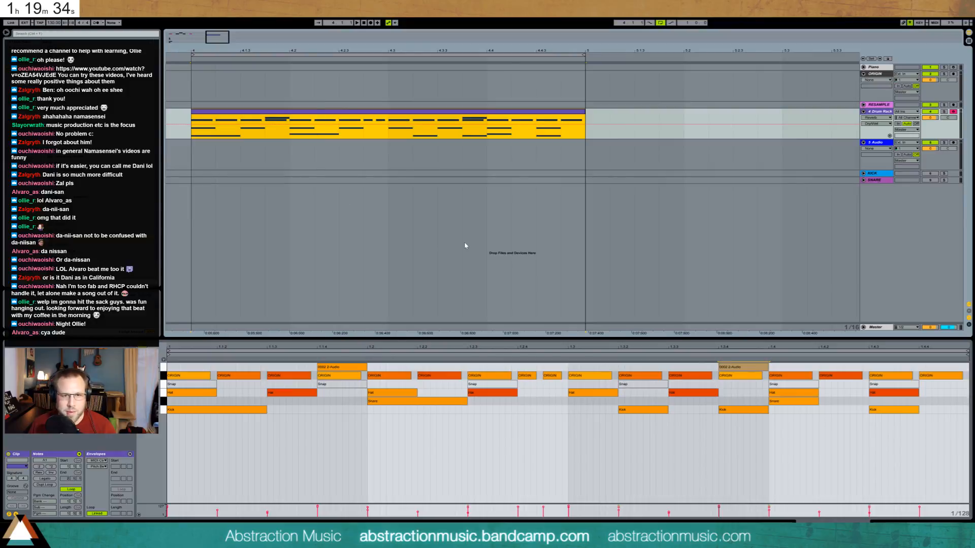
key("ctrl+d")
key("shift+Tab")
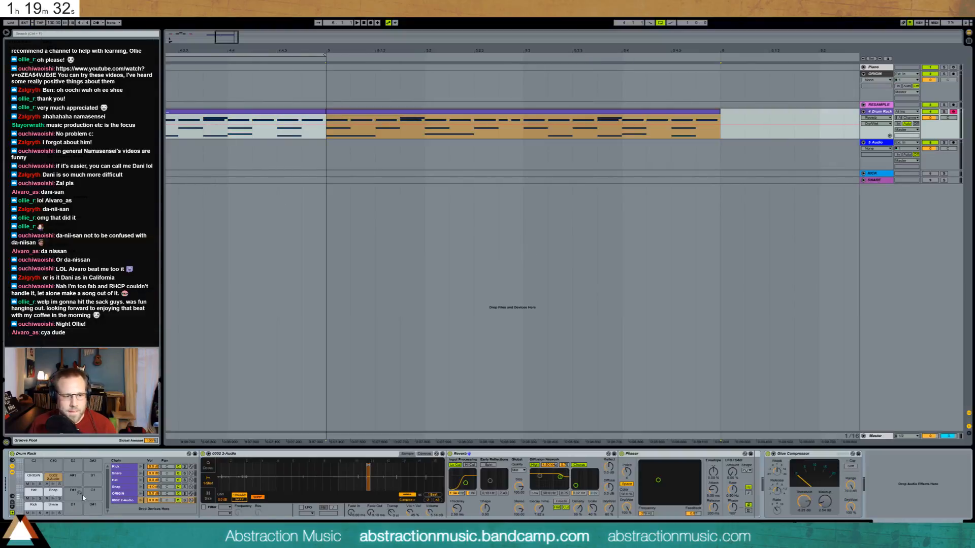
Pull the third band of the Kick chain's EQ Eight down into a deep cut and audition it.
left_click(123, 468)
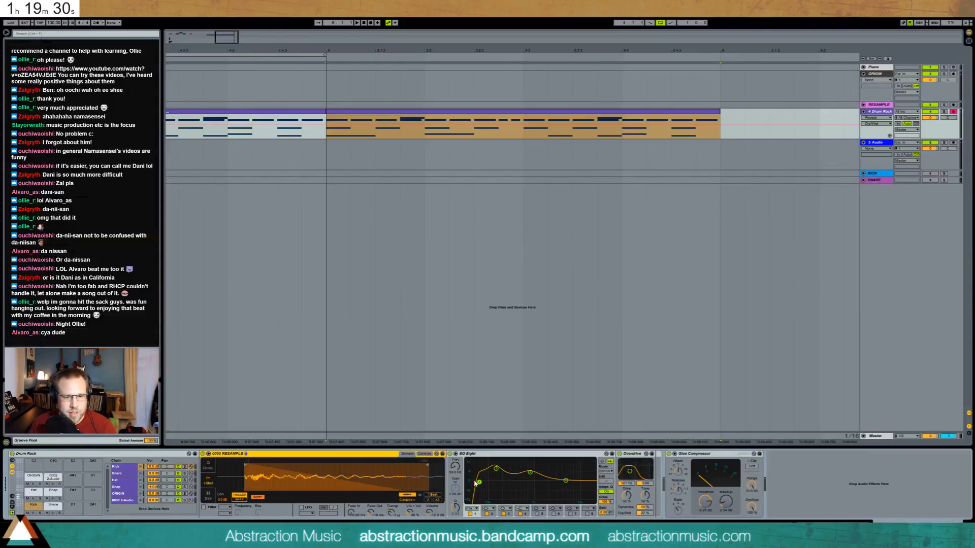
left_click_drag(530, 472, 517, 500)
key("space")
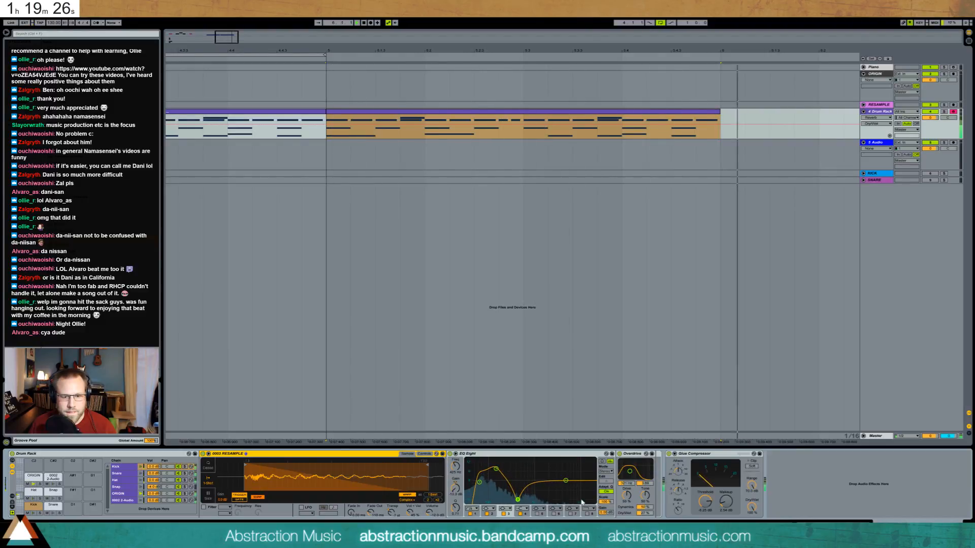
Play the loop from the first drum clip and open its notes.
left_click_drag(209, 37, 204, 24)
double_click(433, 111)
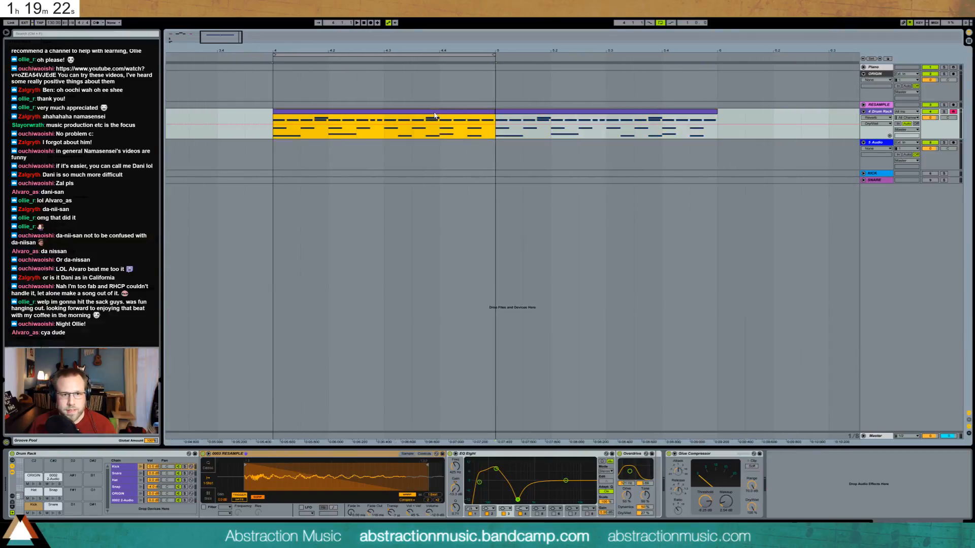
left_click(427, 113)
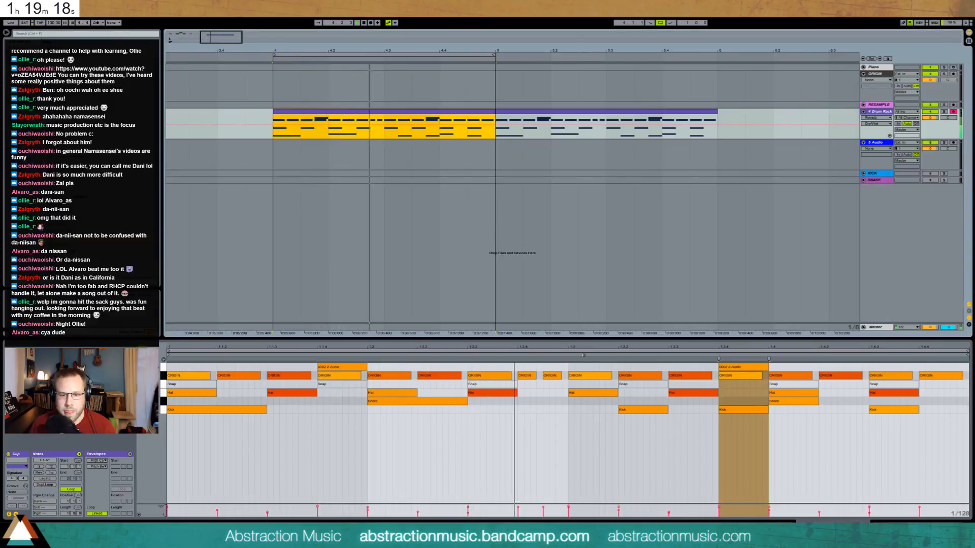
In the bar 5 clip, shorten the first kick to a sixteenth note and add another kick at 1.1.2.
left_click(505, 113)
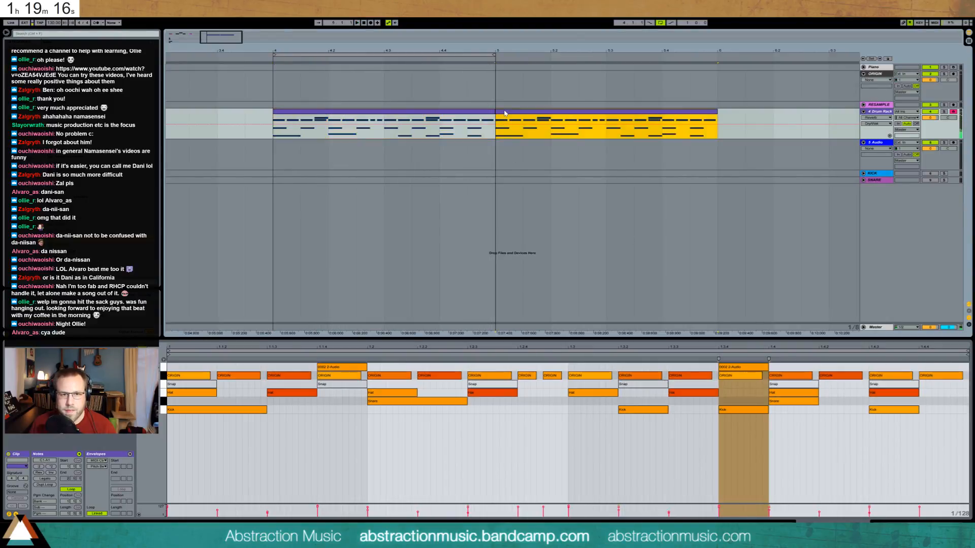
left_click(277, 403)
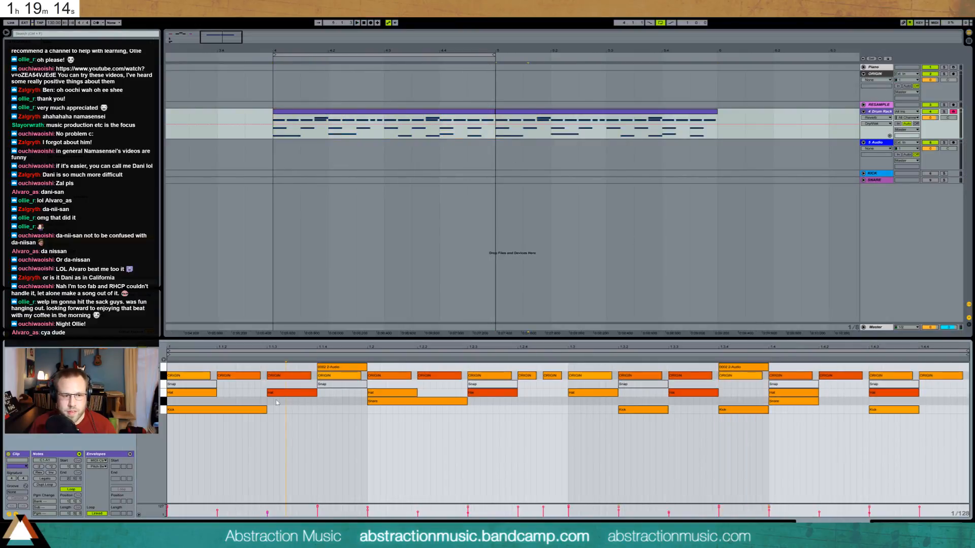
mouse_move(266, 413)
left_mouse_down()
mouse_move(219, 414)
mouse_move(267, 430)
left_mouse_up()
double_click(220, 410)
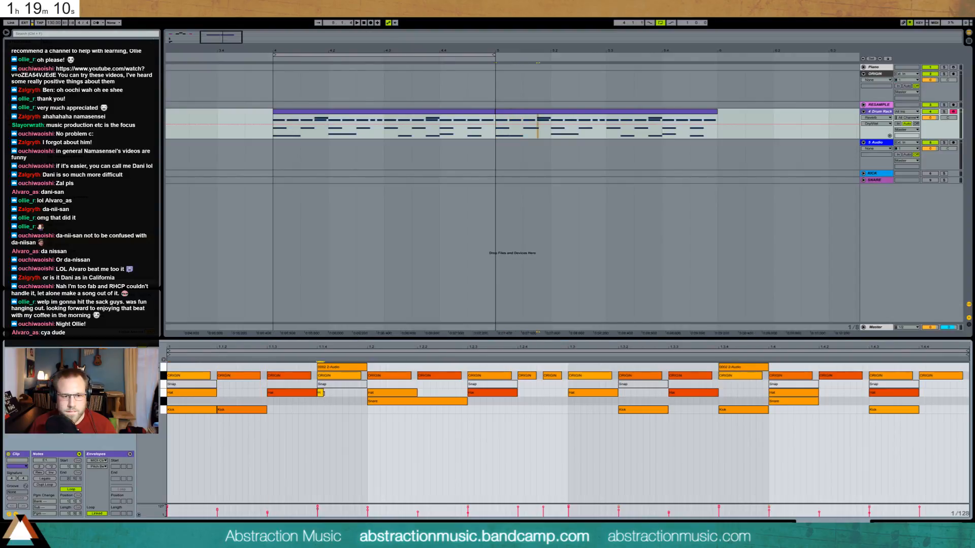
Add a hat at 1.1.4, extend it to a sixteenth note and audition the clip.
double_click(319, 393)
left_click_drag(320, 393, 368, 412)
left_click(326, 391)
key("space")
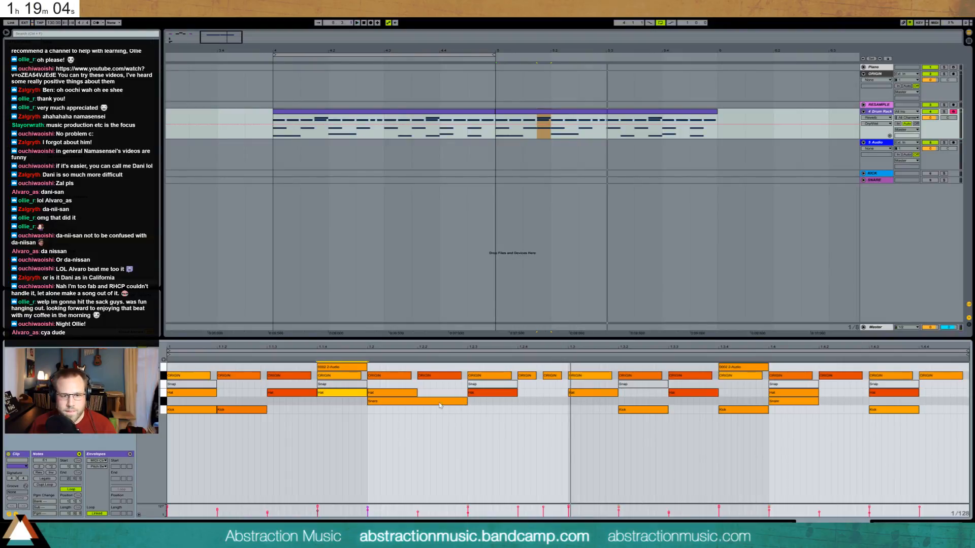
Try the snare at 1.2.3 with a kick at 1.2, move them back to 1.2 and 1.1.4, and audition.
left_click_drag(440, 405, 535, 403)
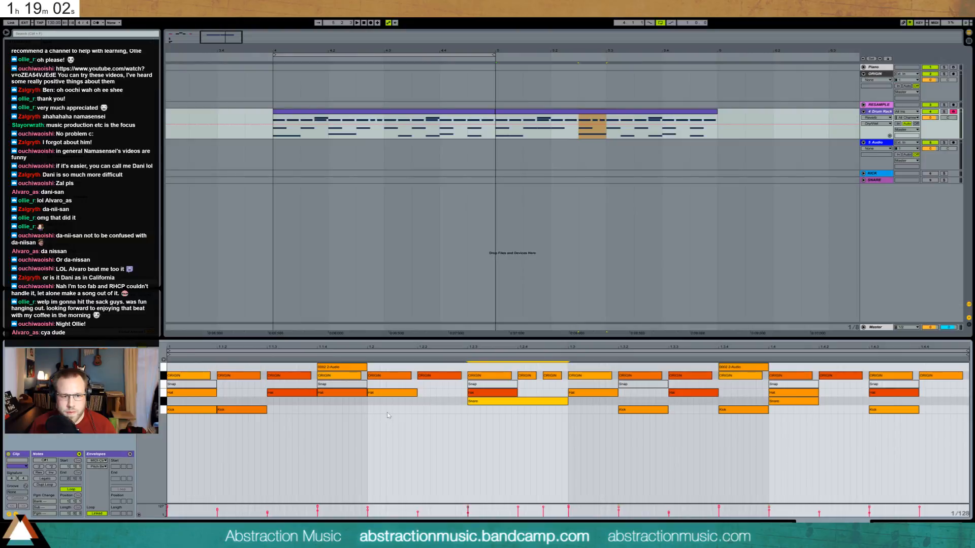
double_click(371, 410)
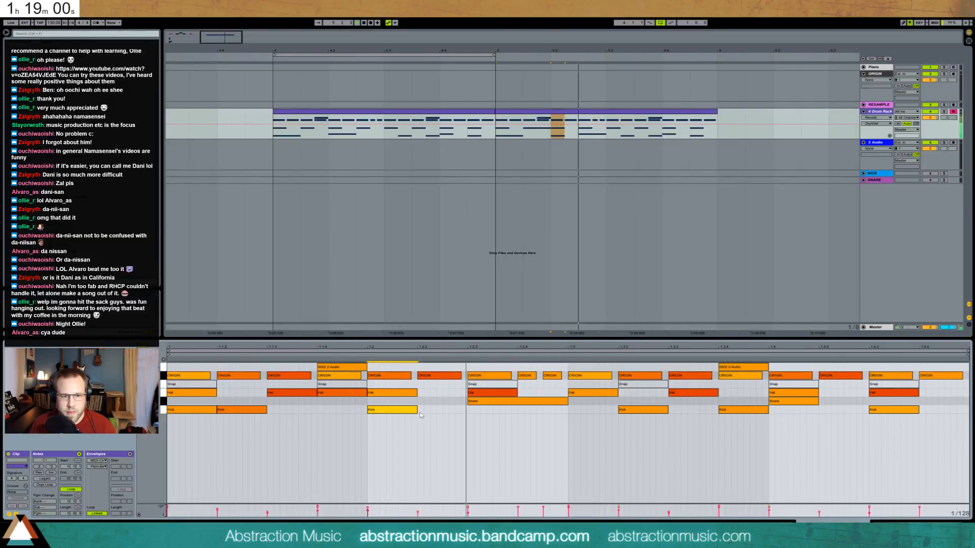
left_click_drag(477, 403, 349, 410)
key("space")
left_click(345, 421)
key("space")
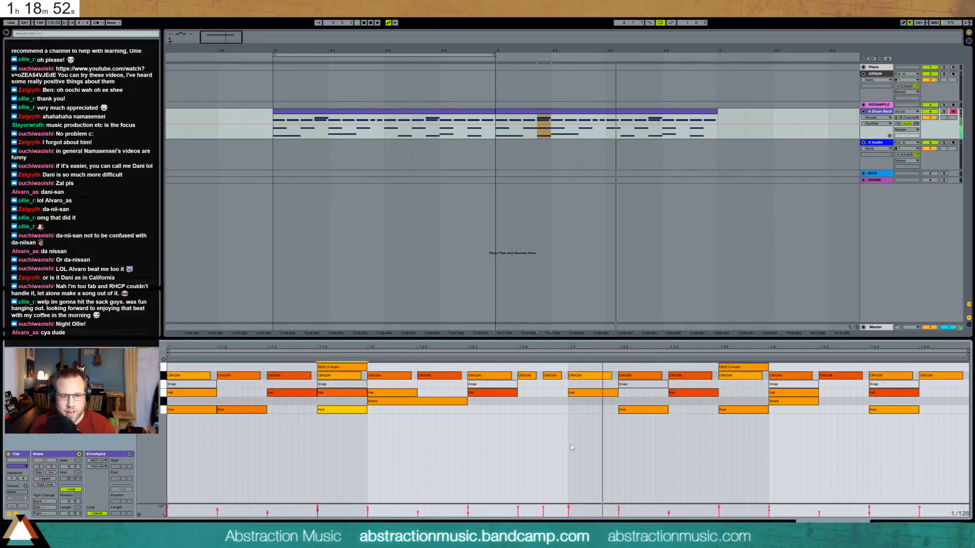
Remove the kicks at 1.3.4 and 1.4.3 and add a sixteenth-note snare at 1.3.3 alongside the one at 1.4.
double_click(722, 413)
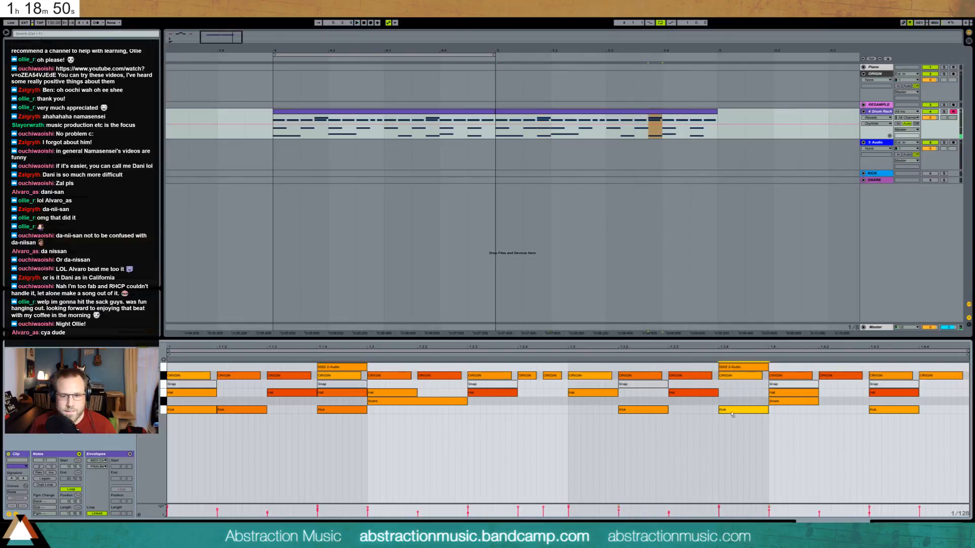
left_click_drag(781, 402, 681, 402)
left_click(772, 402)
left_click_drag(772, 403, 814, 390)
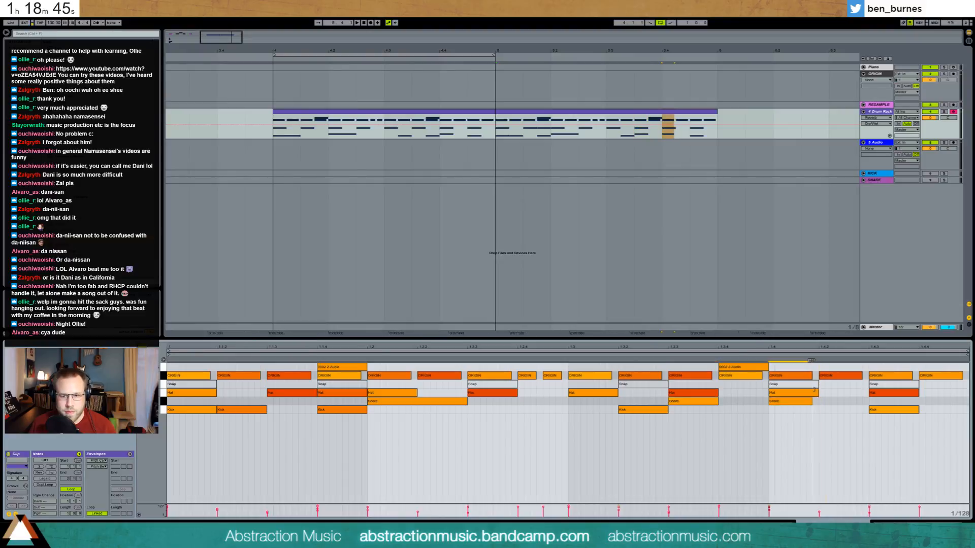
double_click(883, 410)
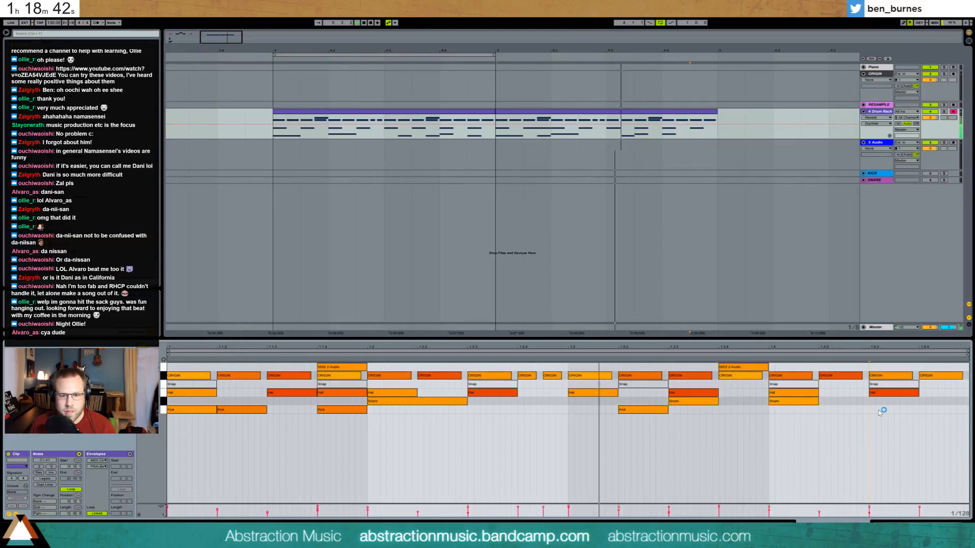
Try the snare from 1.4 at 1.4.2 and audition the clip.
left_click(784, 405)
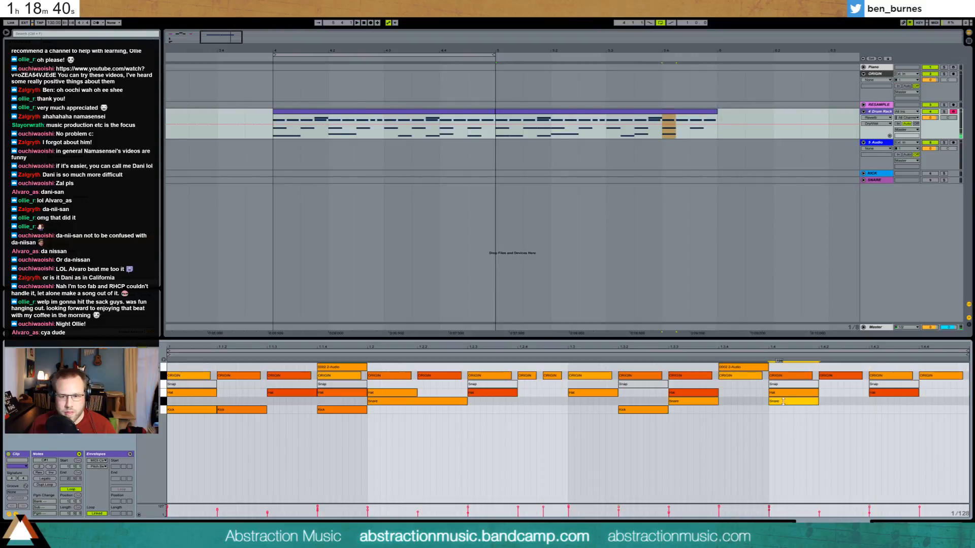
left_click_drag(841, 398, 838, 403)
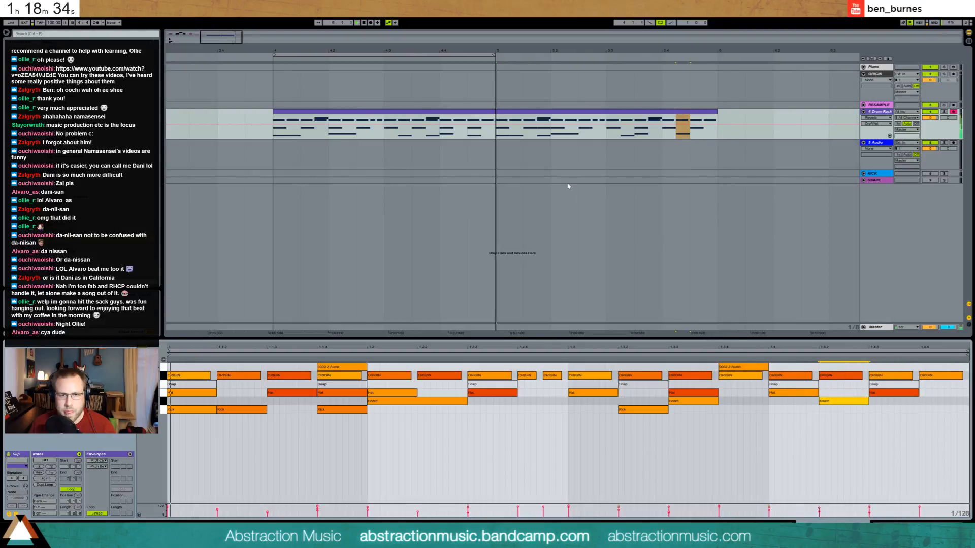
left_click(548, 427)
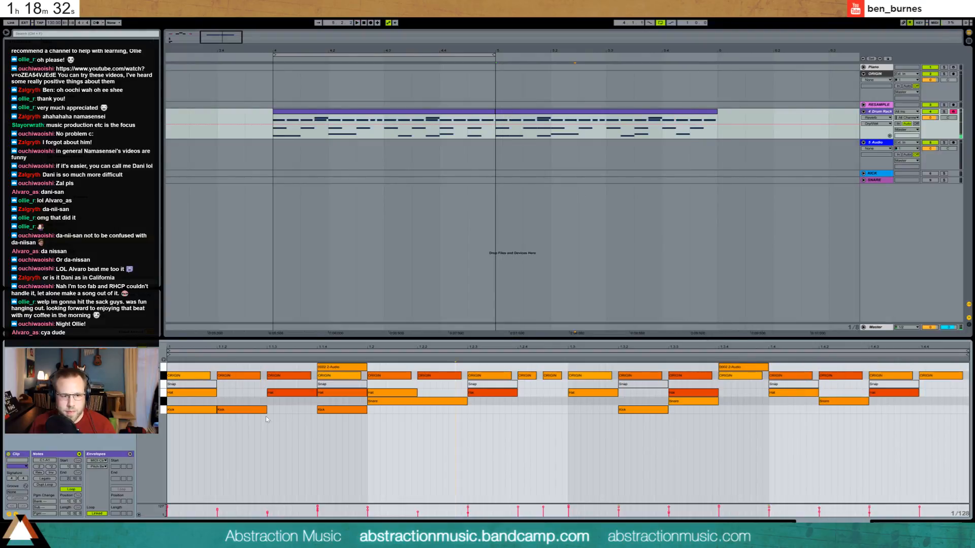
Shift the kick to 1.3, the following snare to 1.3.2 and the last snare to 1.4, auditioning the pattern.
left_click(650, 411)
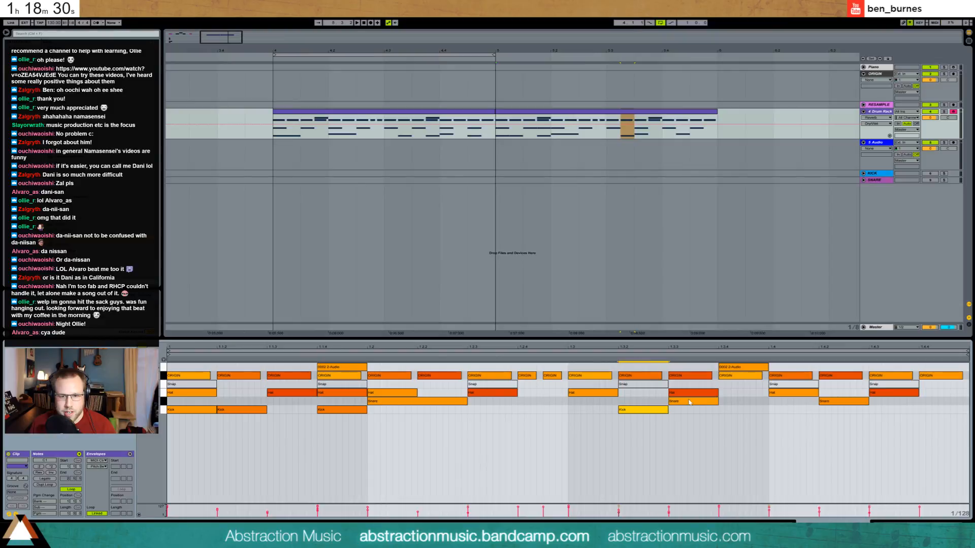
left_click(680, 403)
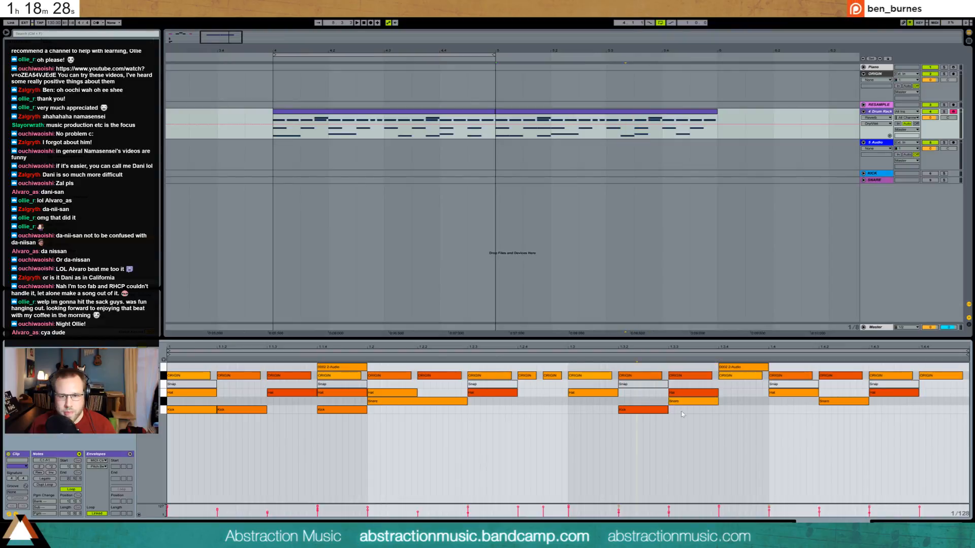
left_click_drag(681, 412, 636, 402)
key("space")
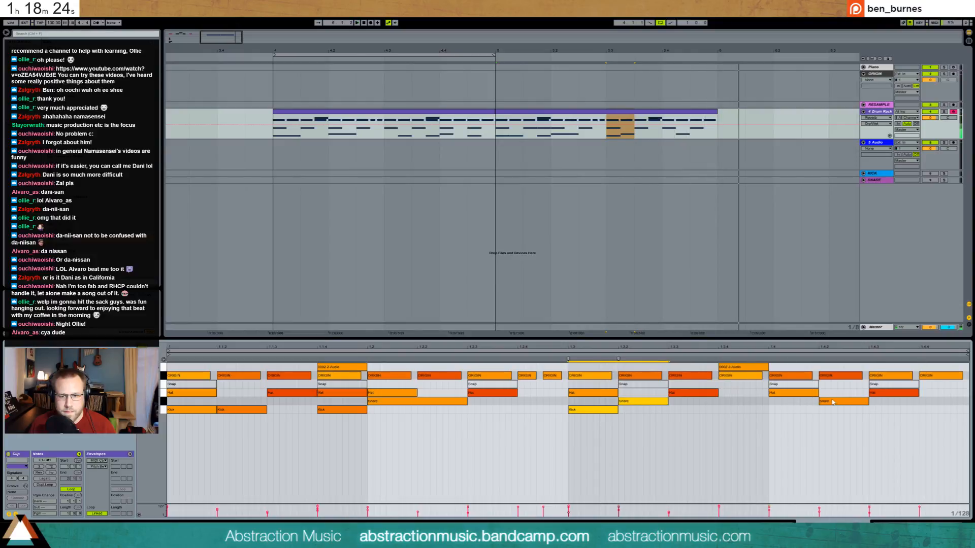
left_click_drag(832, 402, 789, 407)
left_click(690, 432)
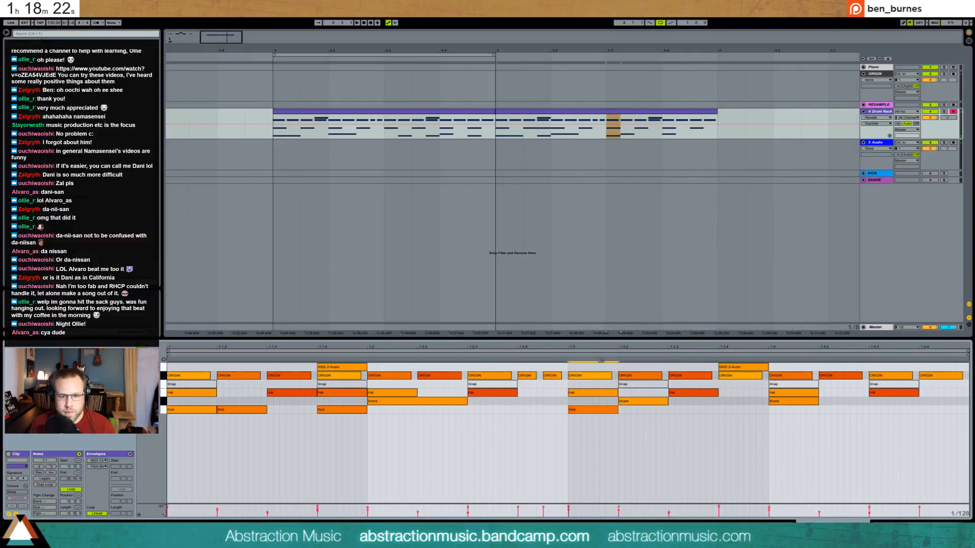
Insert a Compressor ahead of the EQ Eight in the Kick chain and play the loop.
key("shift+Tab")
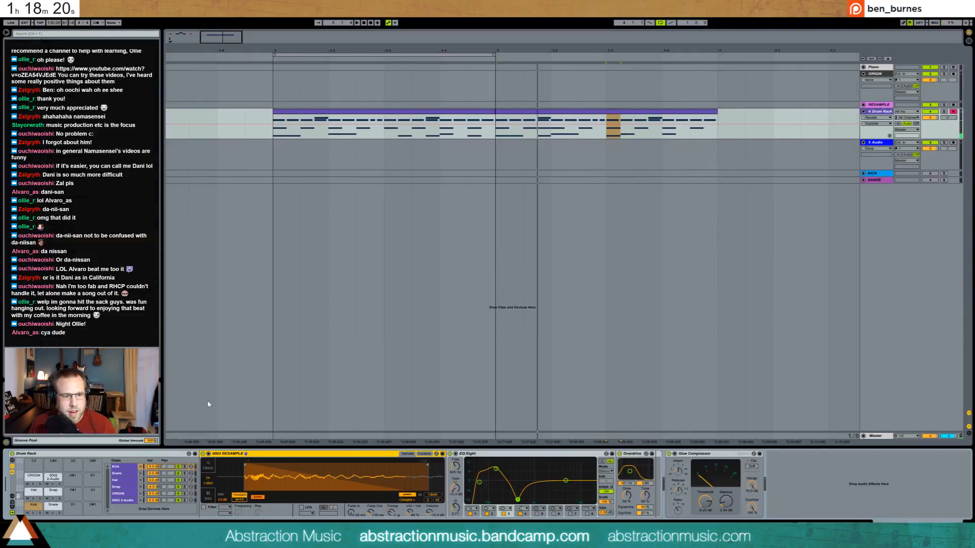
left_click(118, 467)
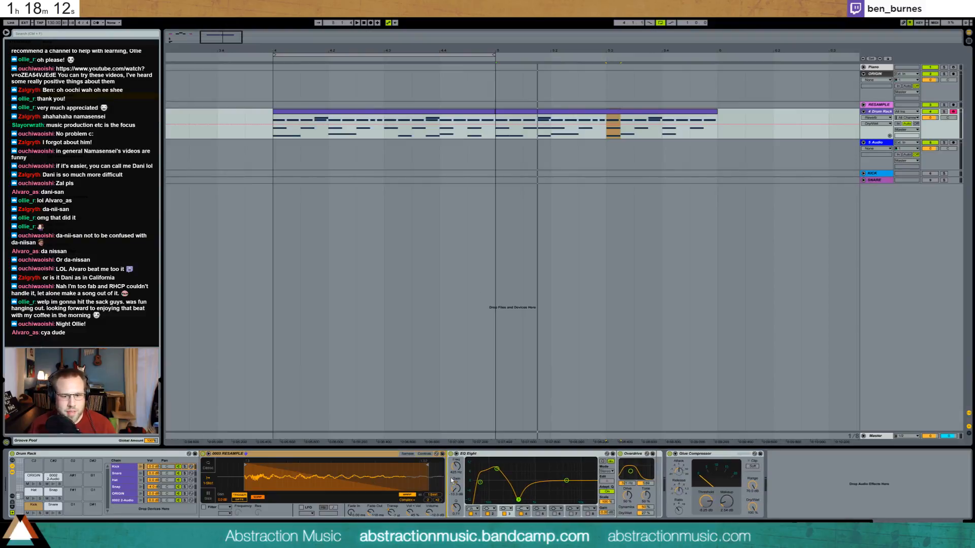
mouse_move(448, 477)
left_mouse_down()
mouse_move(479, 483)
mouse_move(456, 482)
mouse_move(456, 463)
left_mouse_up()
key("space")
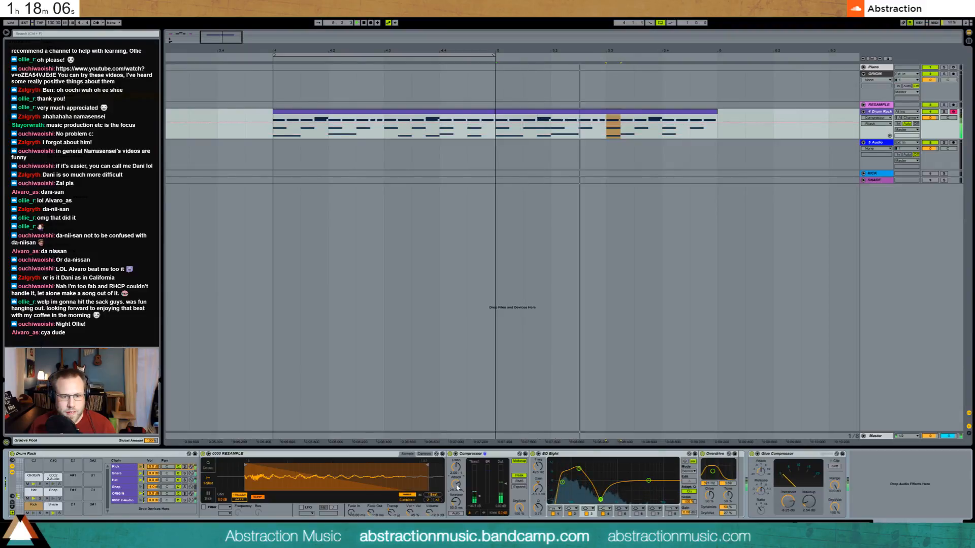
Raise the Kick Compressor's ratio and lengthen its release, auditioning the loop.
left_click(476, 507)
left_click_drag(456, 467, 456, 464)
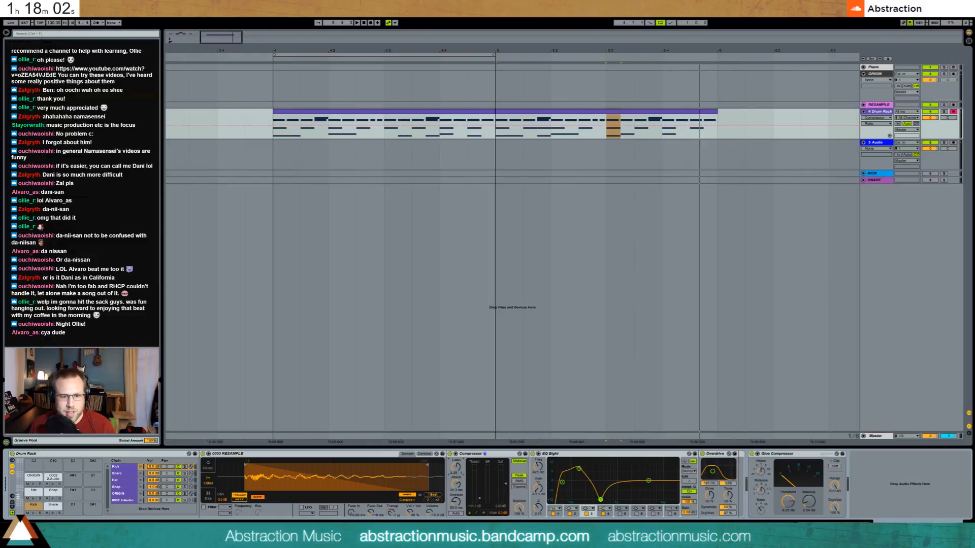
key("space")
left_click_drag(456, 502, 456, 482)
key("space")
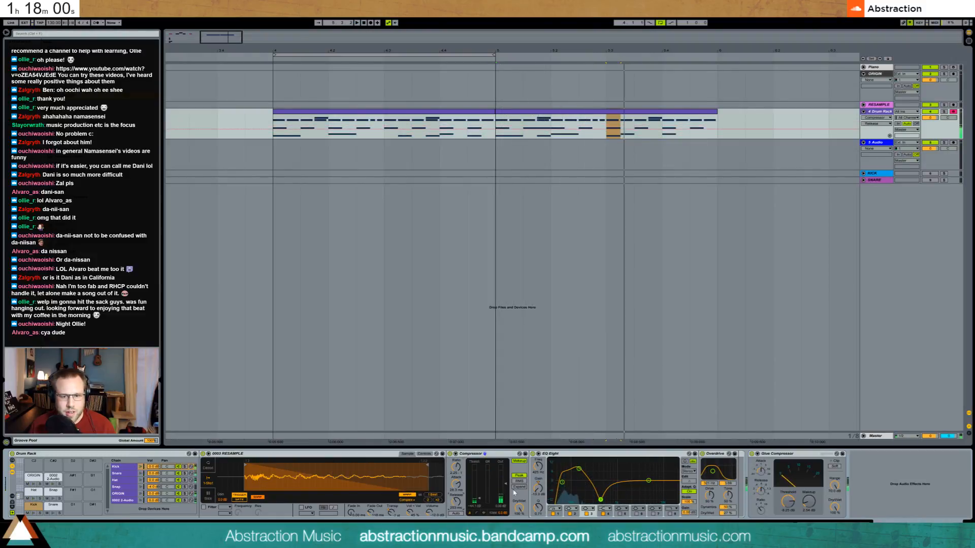
key("space")
key("space")
Lower the first band of the Kick's EQ Eight and bring its fourth band down in frequency with a slight cut.
left_click_drag(562, 482, 562, 497)
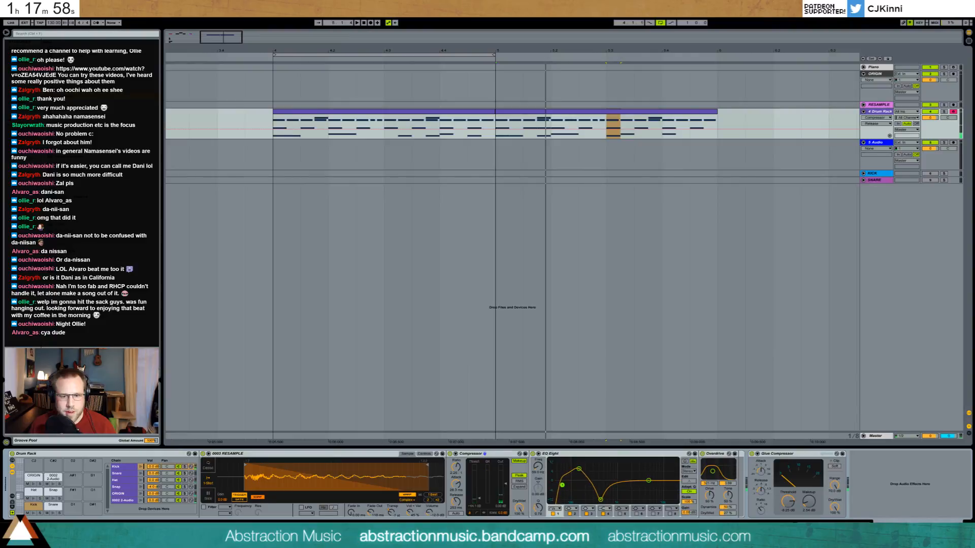
key("space")
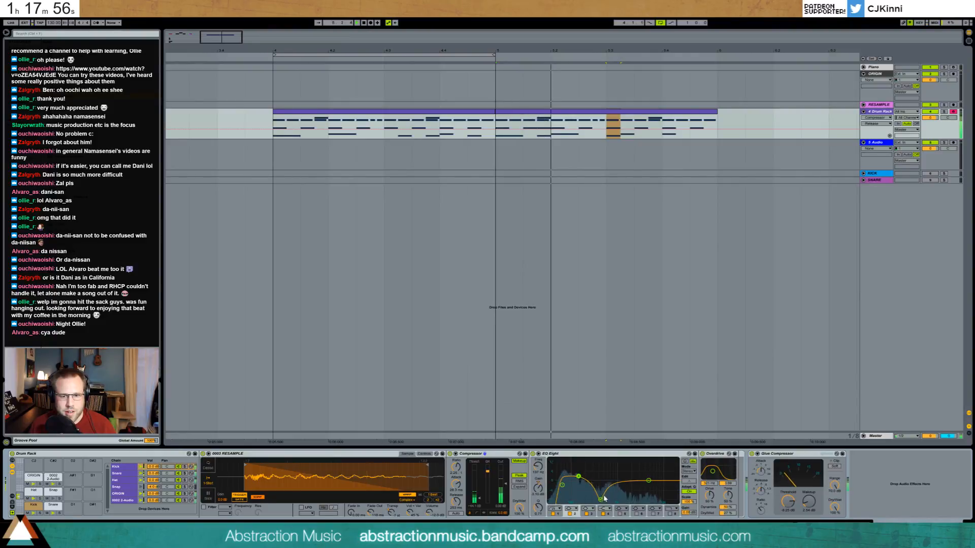
left_click(600, 500)
left_click_drag(648, 481, 609, 486)
key("space")
key("space")
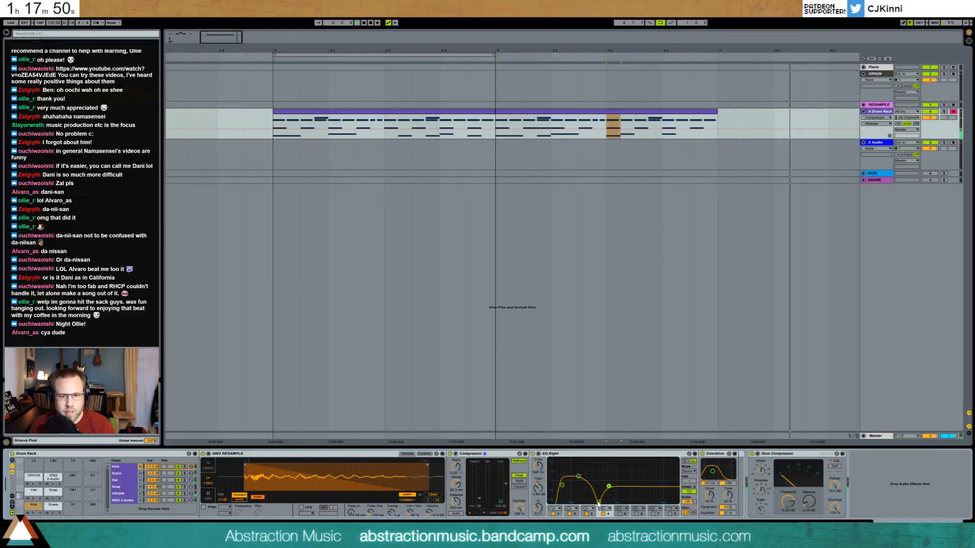
Make the third-band cut in the Kick's EQ Eight much shallower and check it in playback.
left_click_drag(600, 501, 598, 488)
key("space")
key("space")
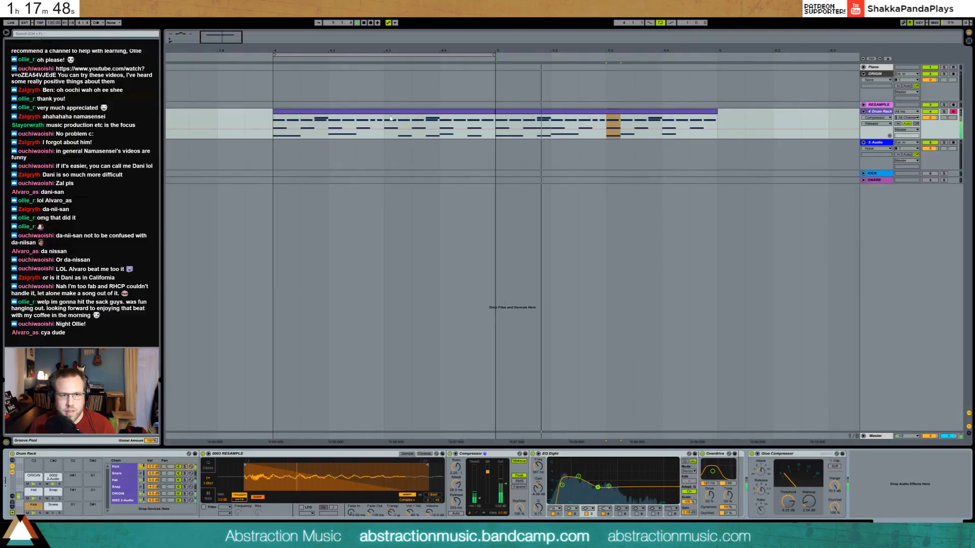
key("space")
Duplicate the drum clip and extend the arrangement loop to cover both copies.
left_click(482, 111)
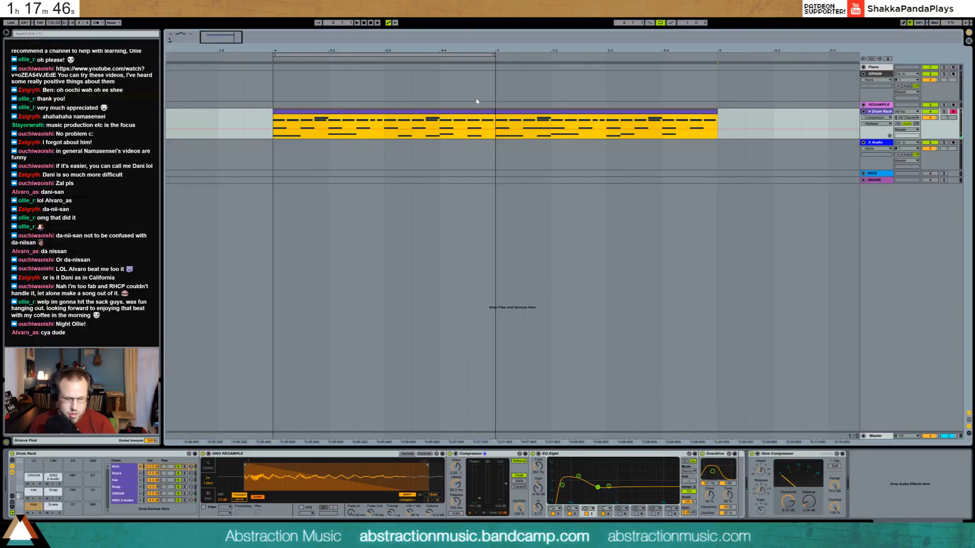
key("ctrl+d")
left_click_drag(264, 48, 309, 23)
left_click_drag(442, 55, 652, 55)
key("space")
Consolidate the two drum clips into a single four-bar clip.
double_click(546, 115)
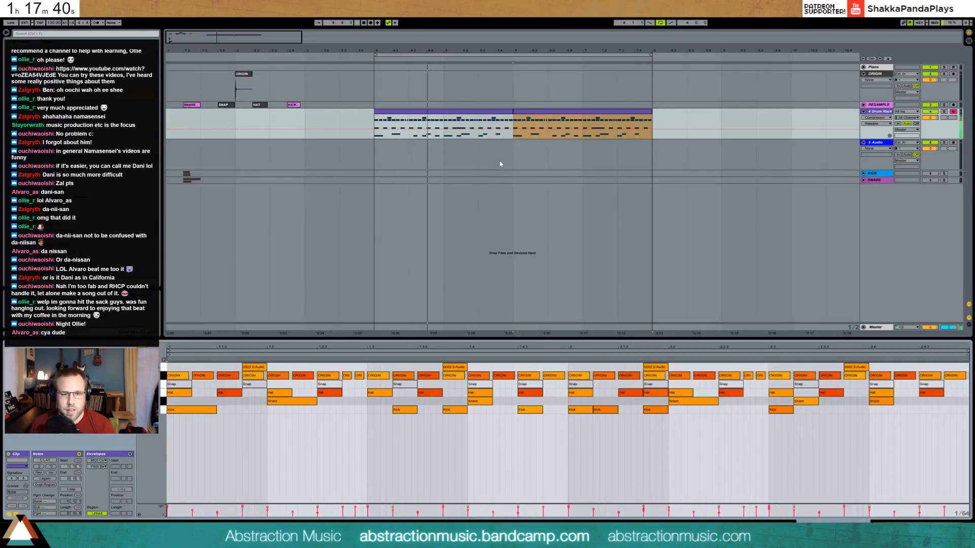
left_click(499, 111, "shift")
key("ctrl+j")
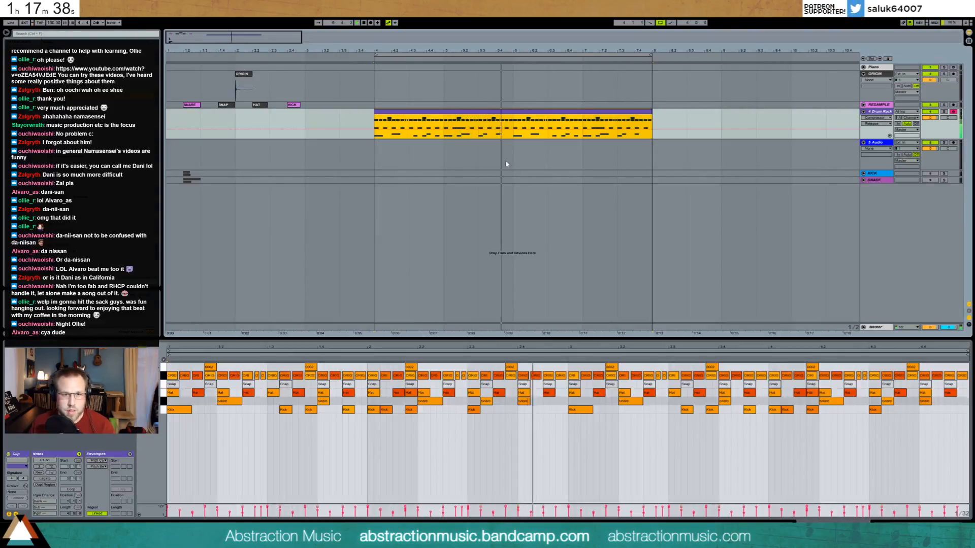
Vary the fourth bar by changing the kicks at 4.1.2 and 4.3 to snares and adding kicks at 4.2.3 and 4.3.4.
left_click(732, 367)
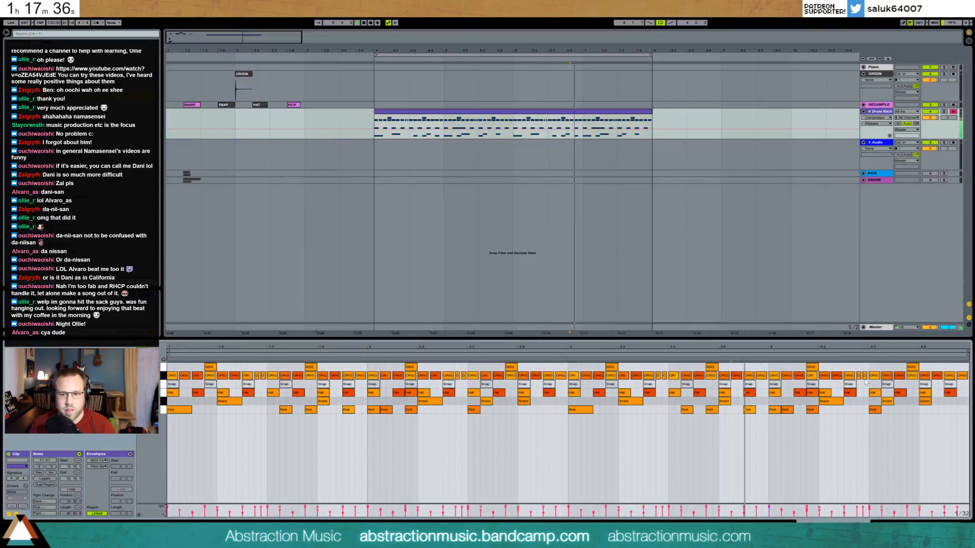
key("space")
scroll(866, 383, "up", 4)
left_click_drag(866, 383, 665, 383)
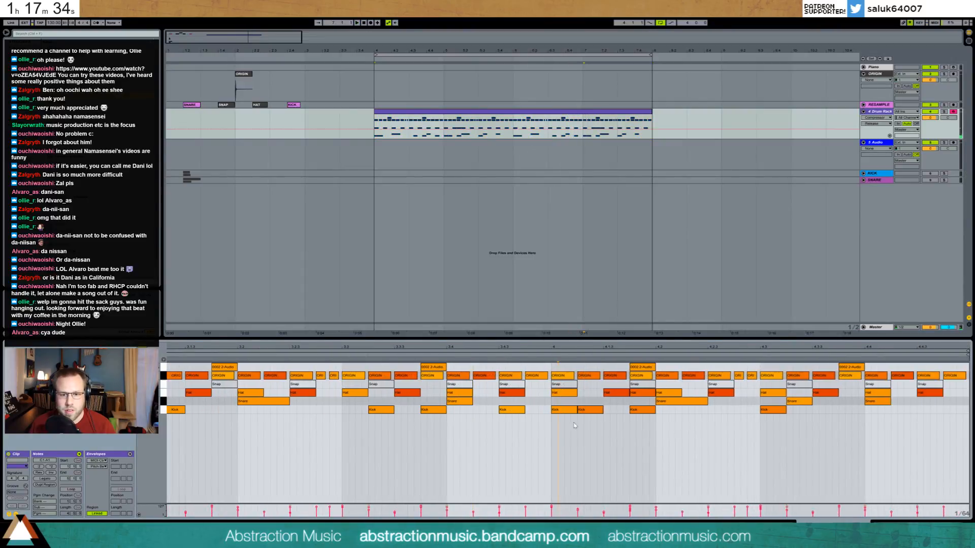
left_click_drag(586, 412, 585, 404)
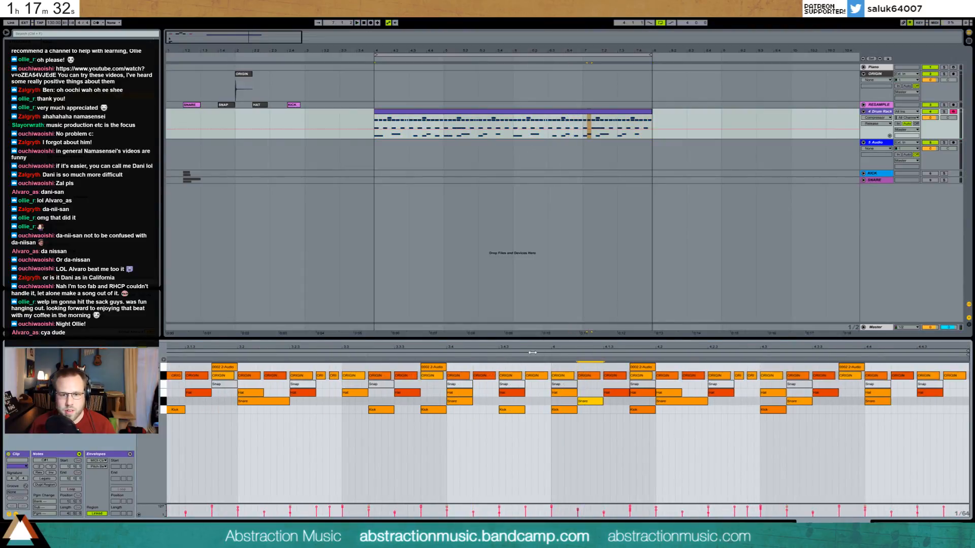
left_click(668, 404, "shift")
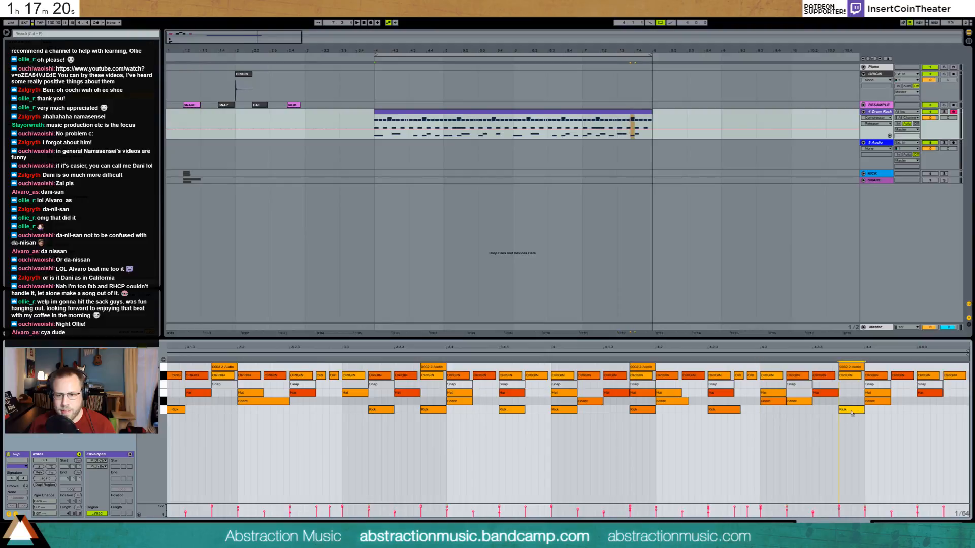
Duplicate the snare at 4.4 onto 4.4.2, 4.4.3 and 4.4.4 as a closing fill and play the clip.
key("ctrl+d")
key("ctrl+d")
key("ctrl+d")
left_click(922, 425)
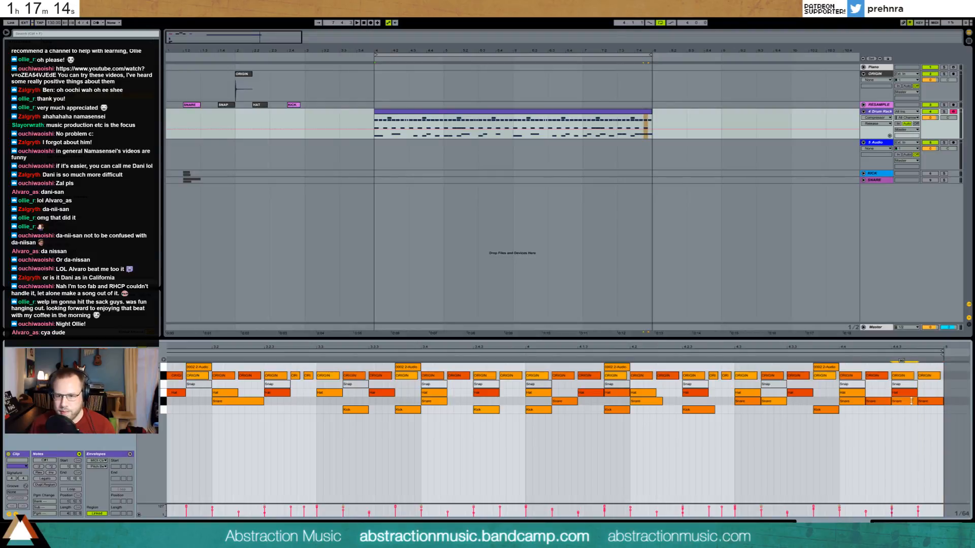
key("space")
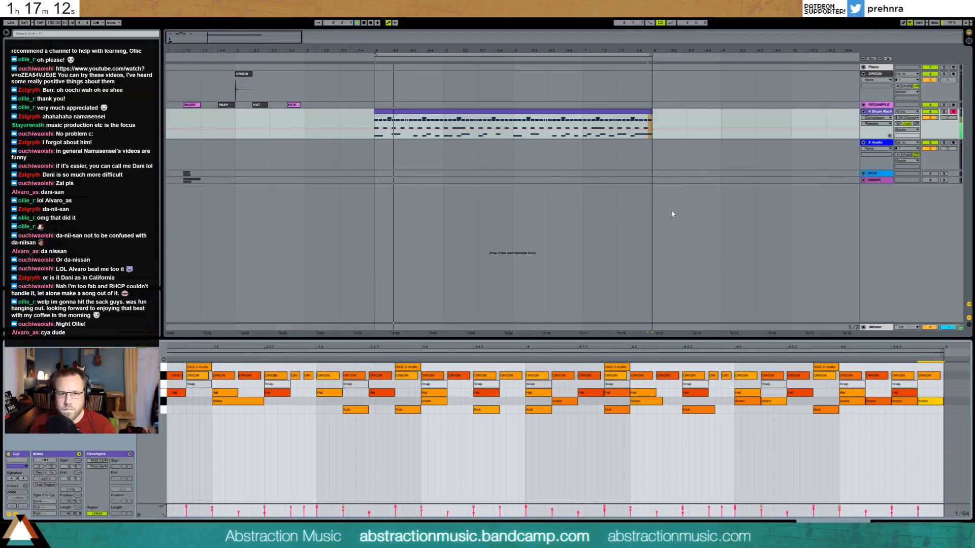
Move the snare at 4.3 to 4.2.4 and shorten the kick at 4.2.3 to a sixteenth note.
left_click(787, 440)
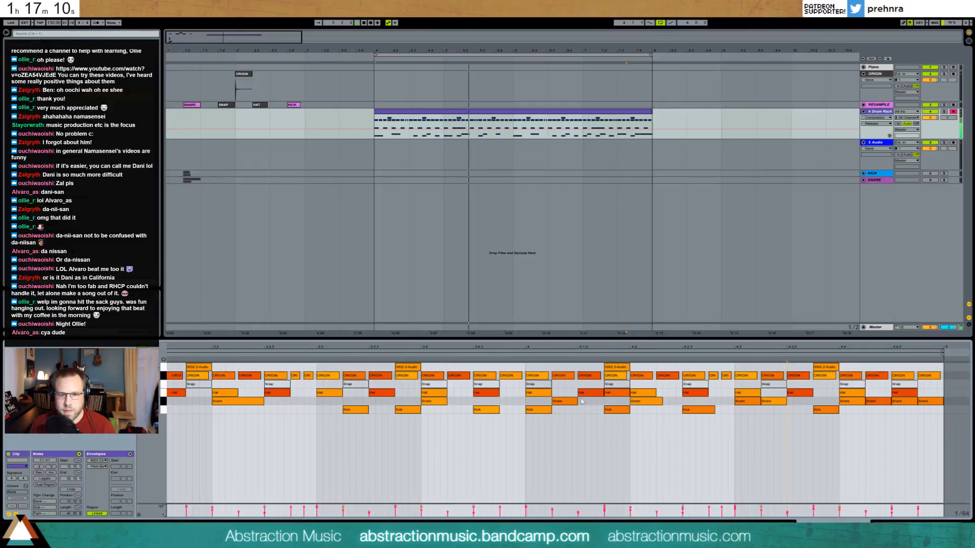
left_click_drag(534, 346, 534, 289)
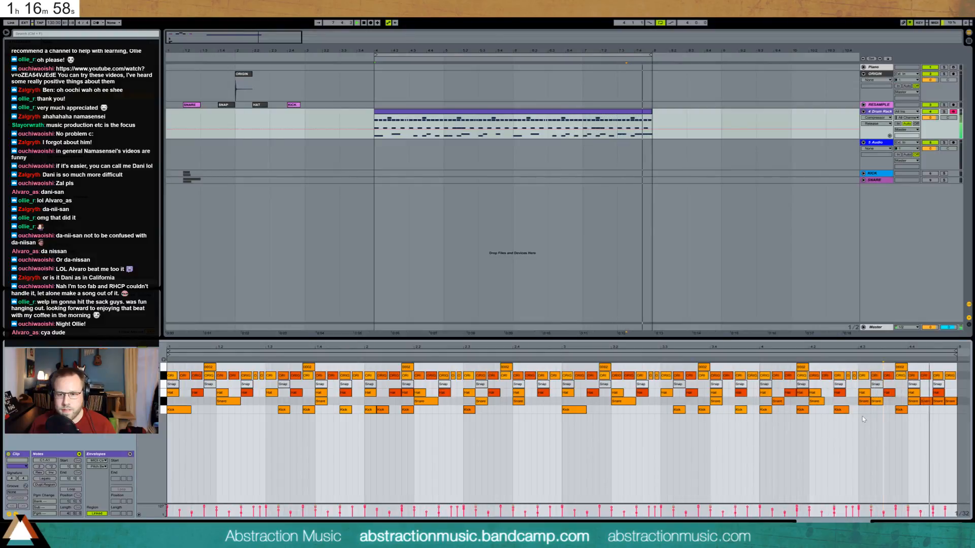
left_click(858, 401)
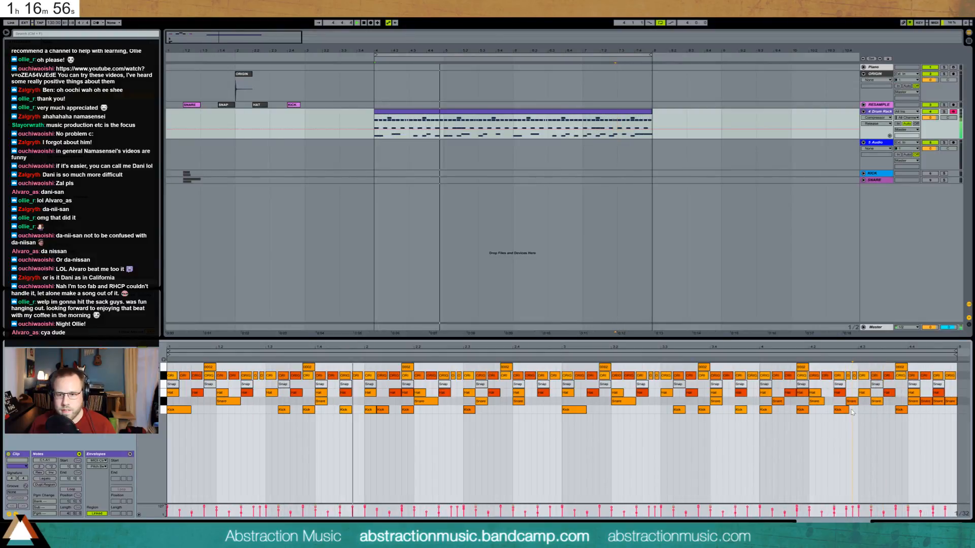
left_click(843, 410)
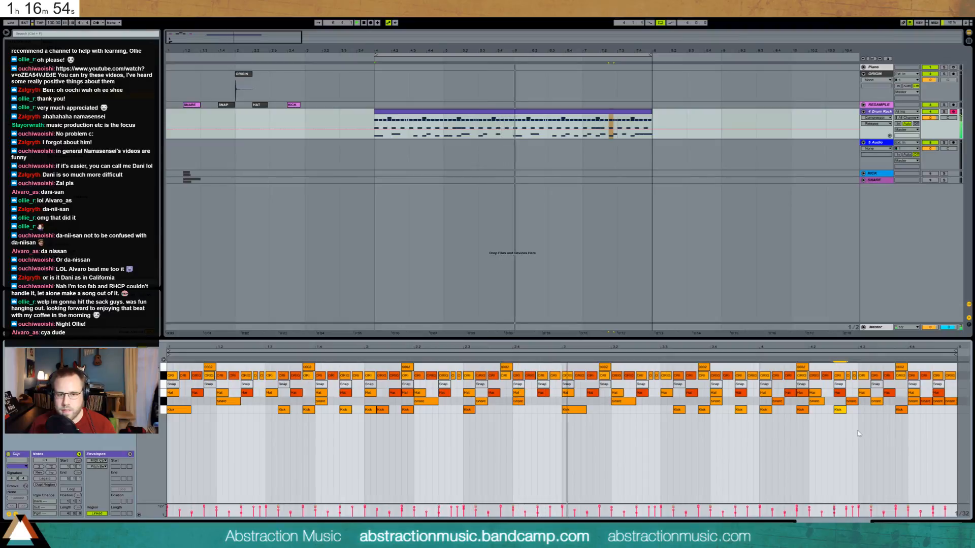
Shorten the decay time of the Snare chain's Reverb and insert a second Reverb after it.
key("shift+Tab")
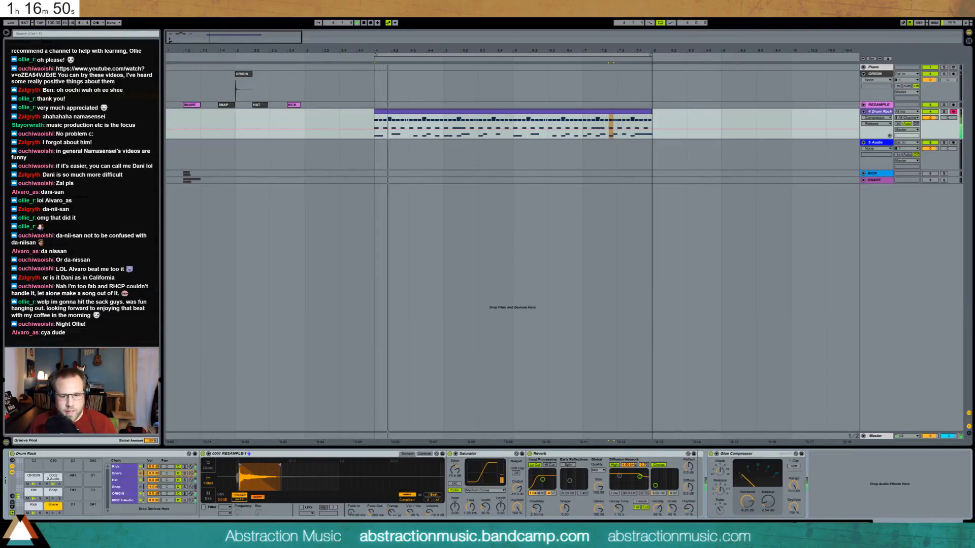
left_click_drag(618, 509, 619, 515)
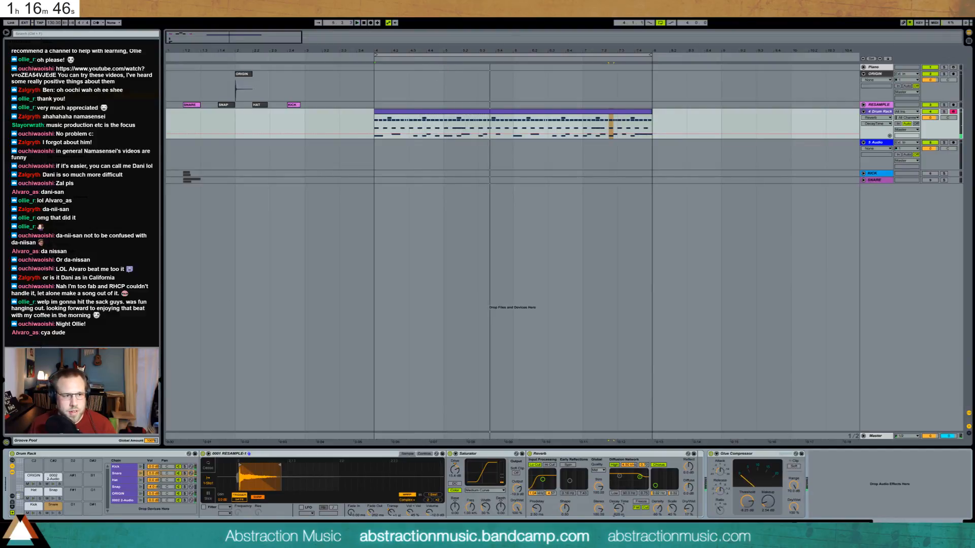
left_click_drag(102, 237, 717, 477)
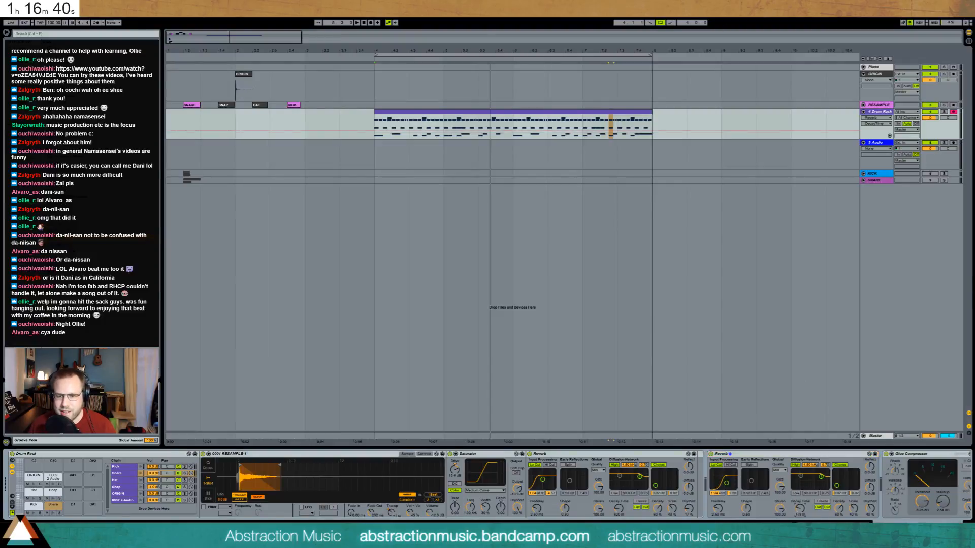
Lower the first Reverb's predelay and stereo image while the loop plays.
key("space")
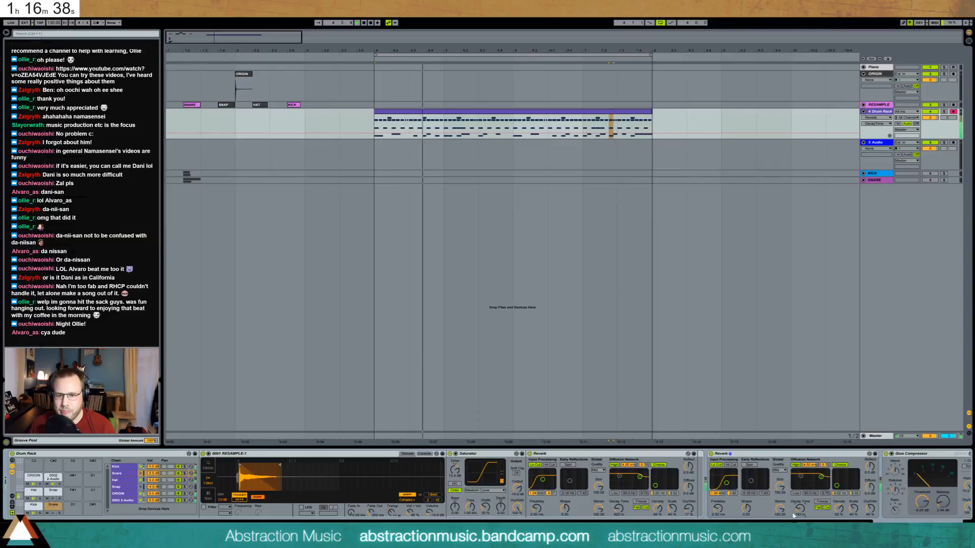
left_click_drag(537, 509, 537, 519)
left_click_drag(598, 508, 598, 518)
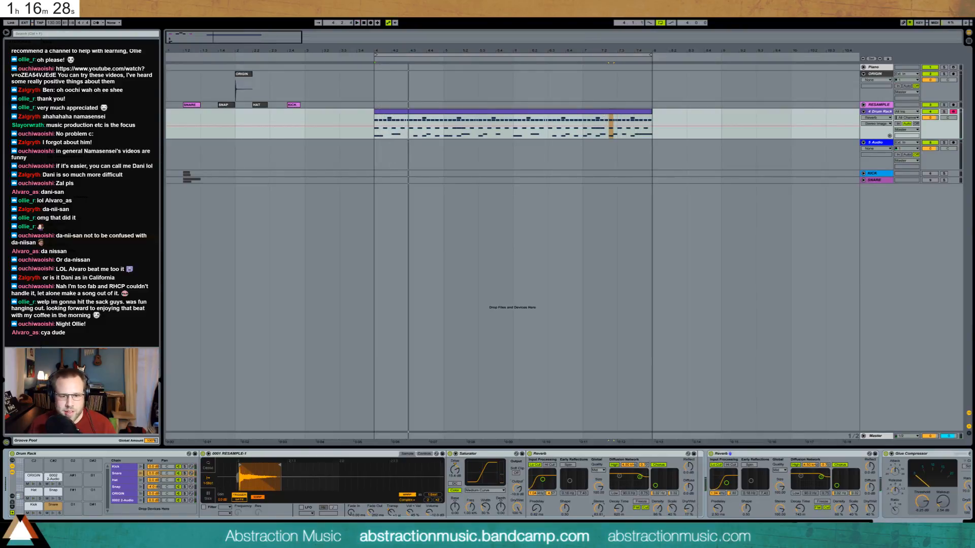
Raise the Snare's Saturator output and insert an Overdrive after it with a reduced dry/wet amount.
left_click_drag(517, 489, 517, 485)
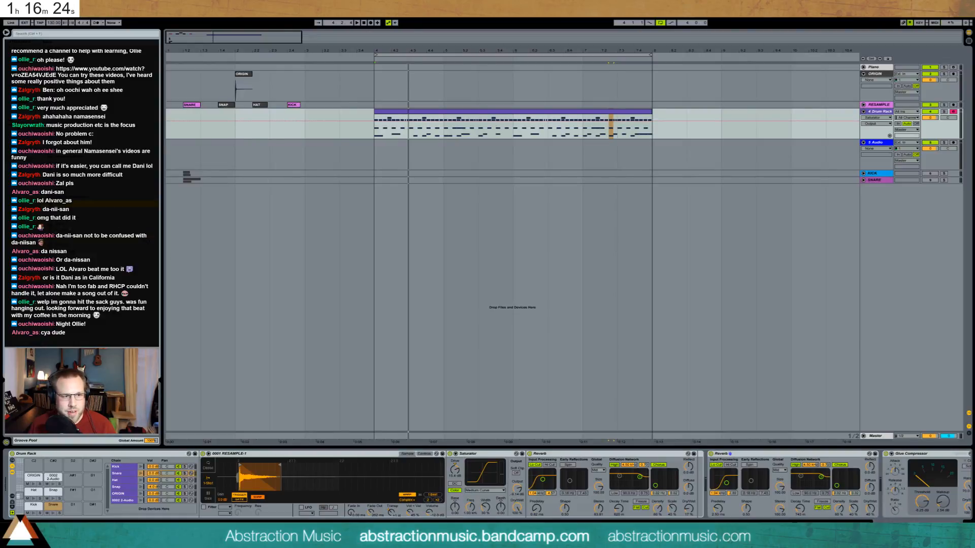
left_click_drag(509, 460, 553, 474)
key("space")
left_click_drag(554, 514, 555, 525)
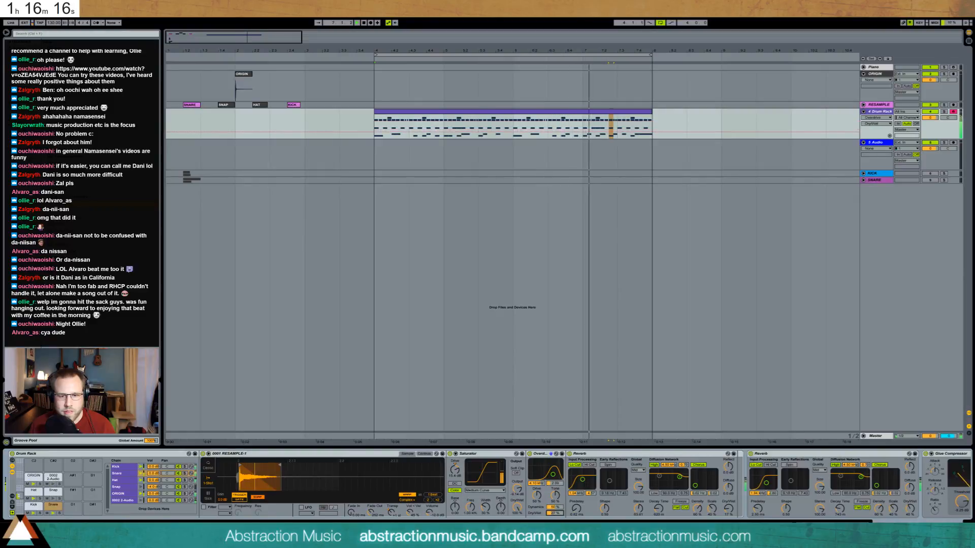
Compare the snare with the first Reverb off and on, and adjust that Reverb's input filter.
left_click(570, 455)
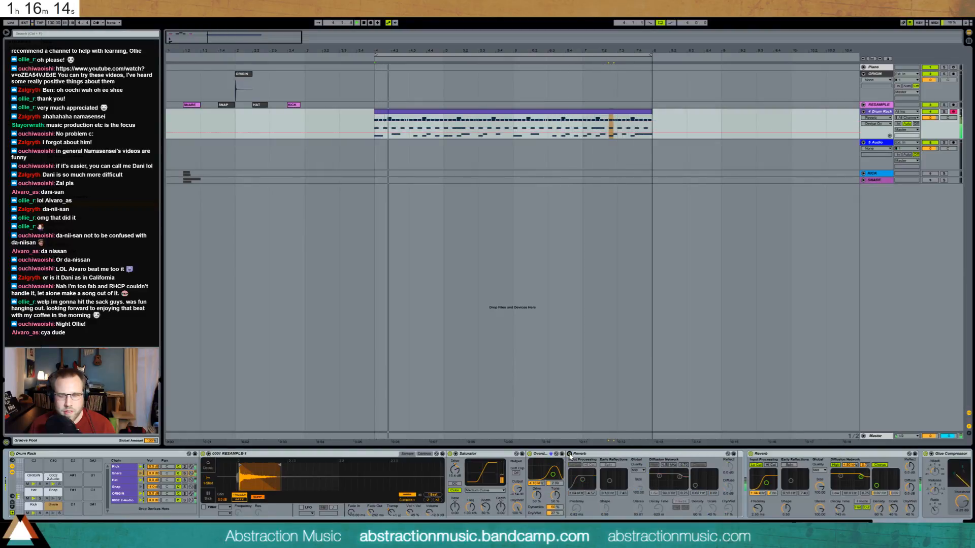
left_click(570, 455)
left_click(588, 465)
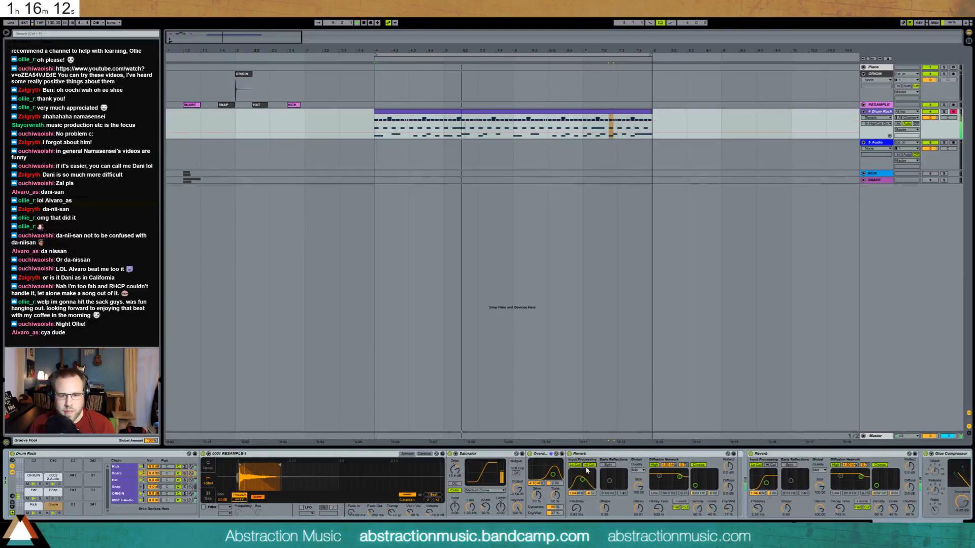
left_click_drag(582, 479, 582, 477)
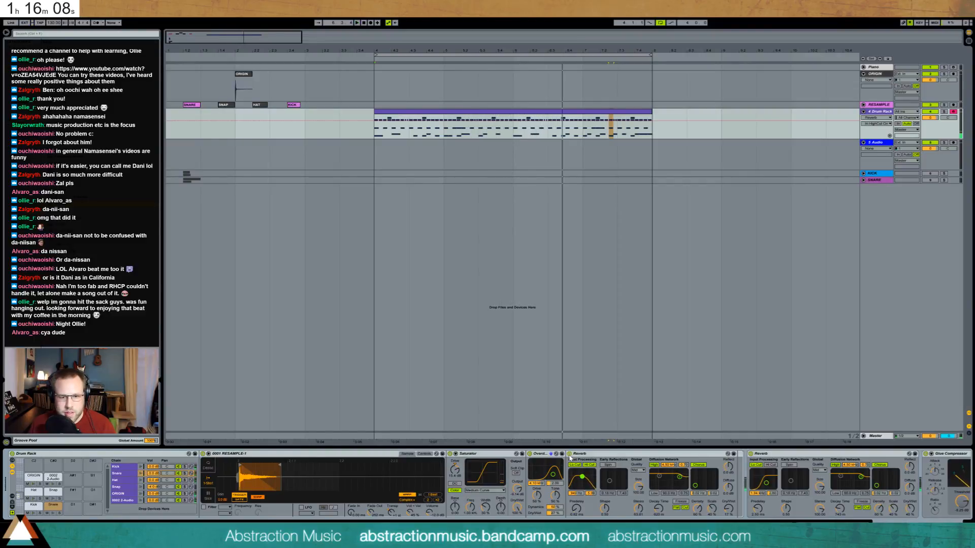
Bypass both snare Reverbs, re-enable the first with its input low cut off, and play the loop.
left_click(569, 454)
left_click(751, 455)
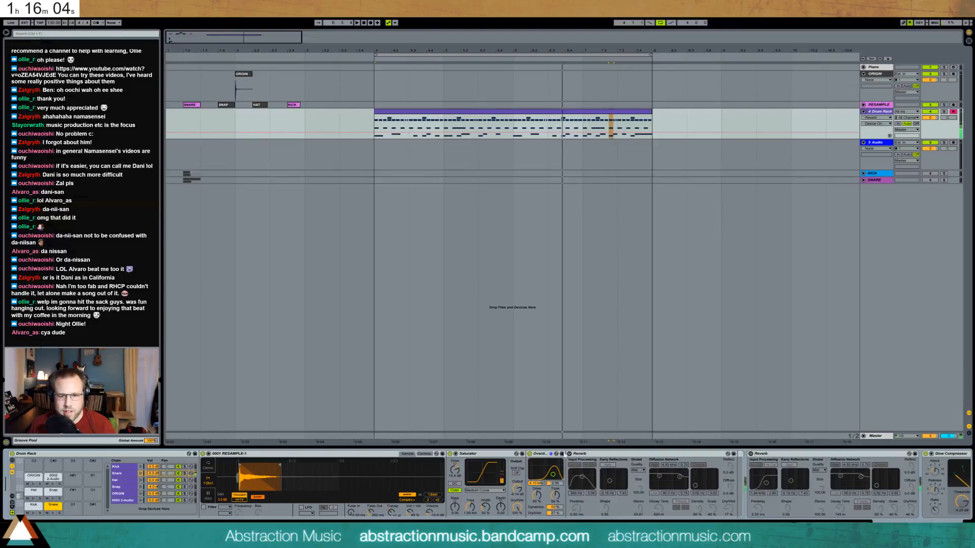
left_click(570, 455)
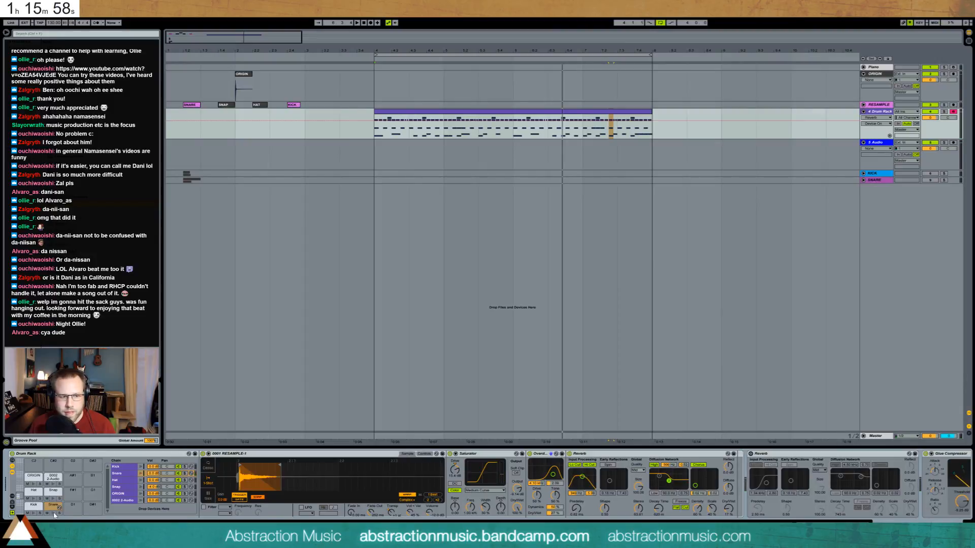
left_click(575, 465)
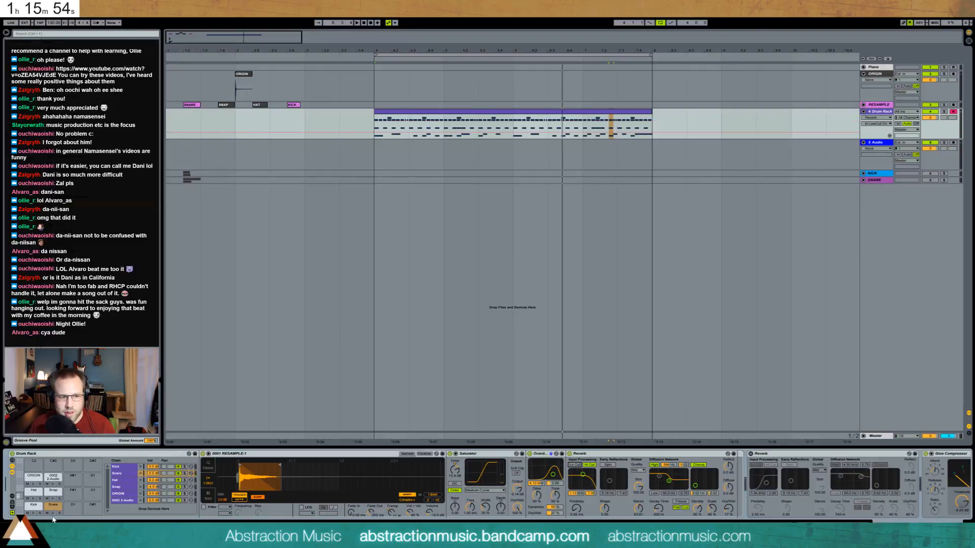
key("space")
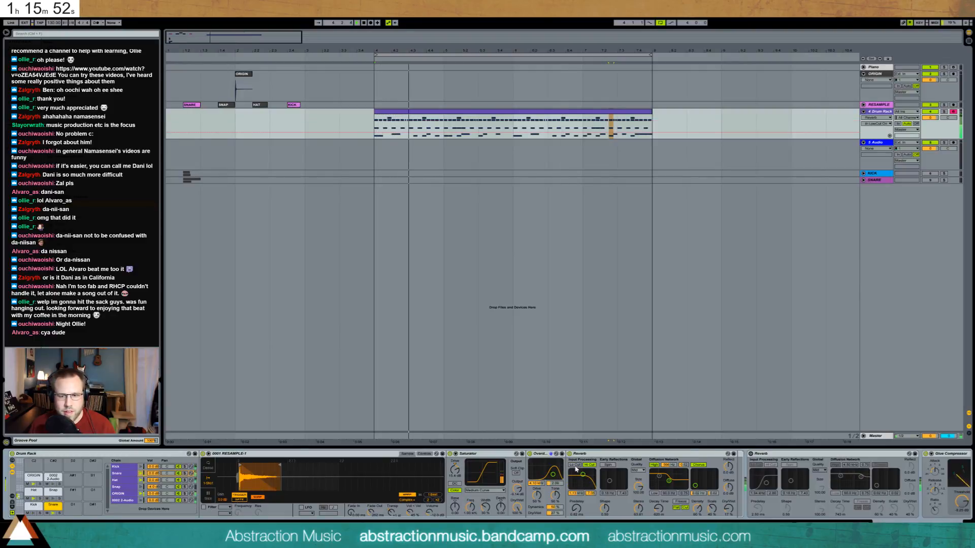
Re-enable the second Reverb, shift its input filter upward, and reduce its decay time and dry/wet.
left_click(750, 454)
left_click_drag(766, 483, 767, 479)
left_click_drag(843, 508, 842, 518)
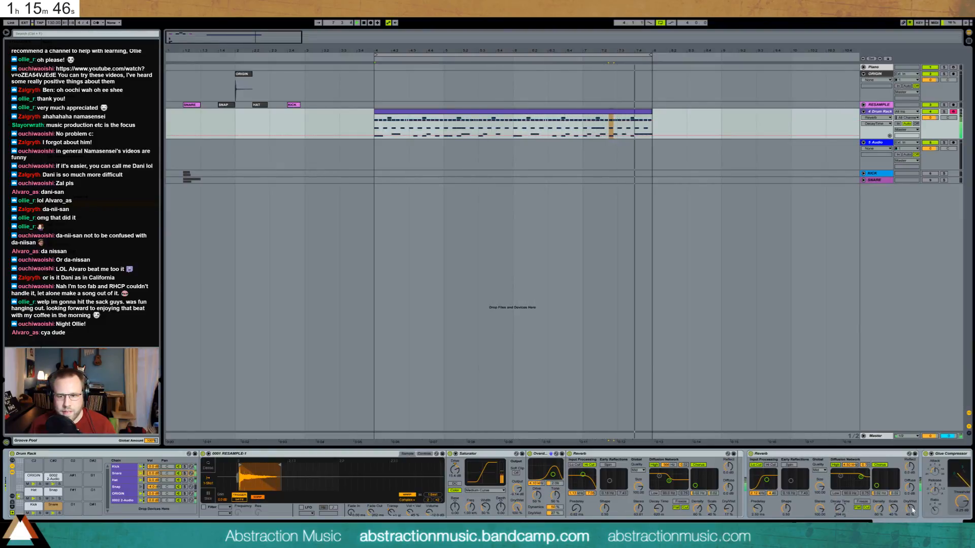
left_click_drag(909, 508, 909, 528)
mouse_move(841, 509)
left_mouse_down()
mouse_move(840, 494)
mouse_move(841, 511)
left_mouse_up()
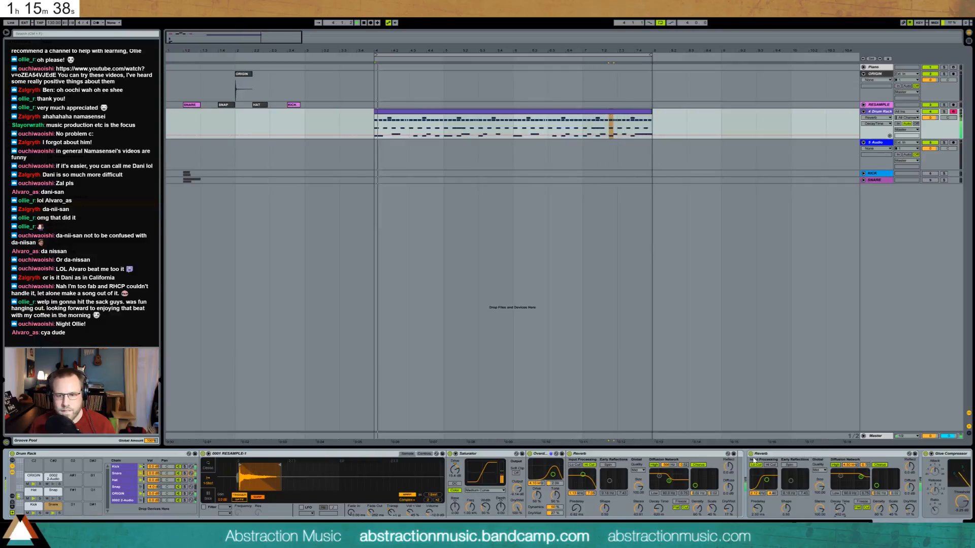
Remove the second Reverb from the Snare chain and adjust the Glue Compressor's threshold during playback.
left_click(799, 455)
key("Delete")
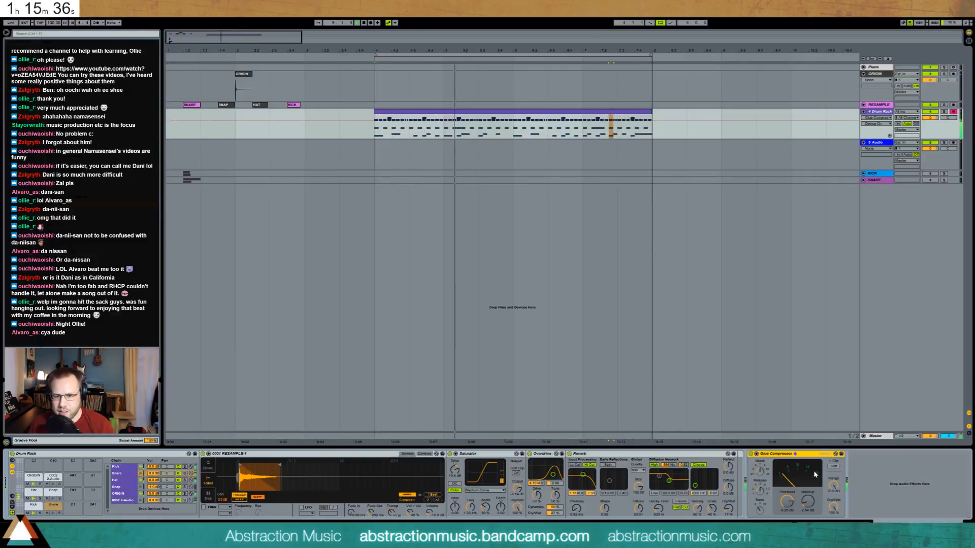
mouse_move(787, 501)
left_mouse_down()
mouse_move(808, 498)
mouse_move(787, 501)
left_mouse_up()
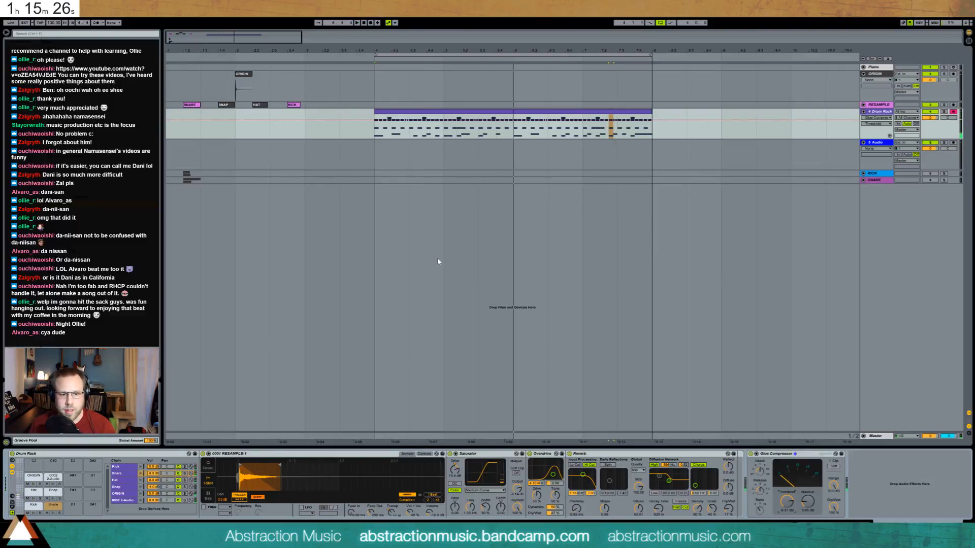
Play the loop and shift the first filter band of the Kick's EQ Eight slightly higher in frequency.
left_click(120, 467)
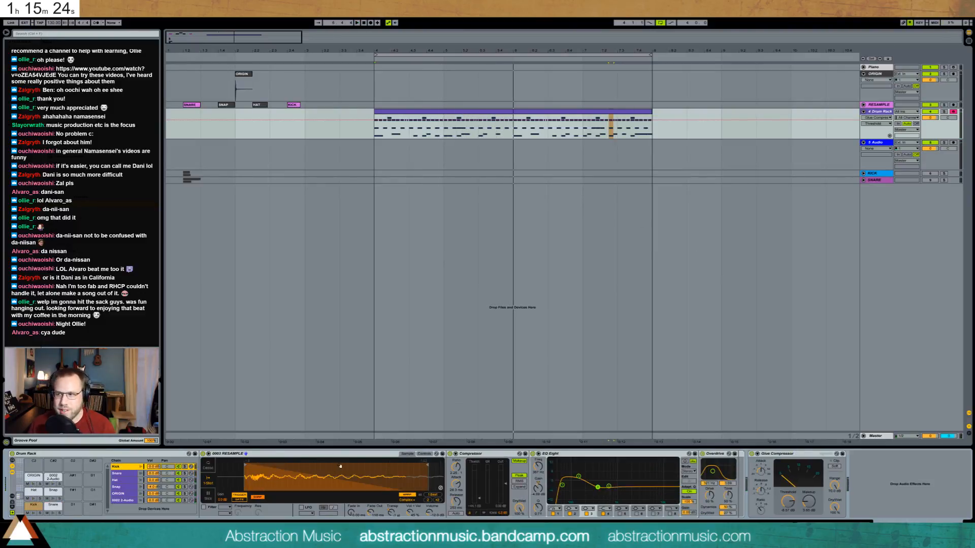
left_click(373, 512)
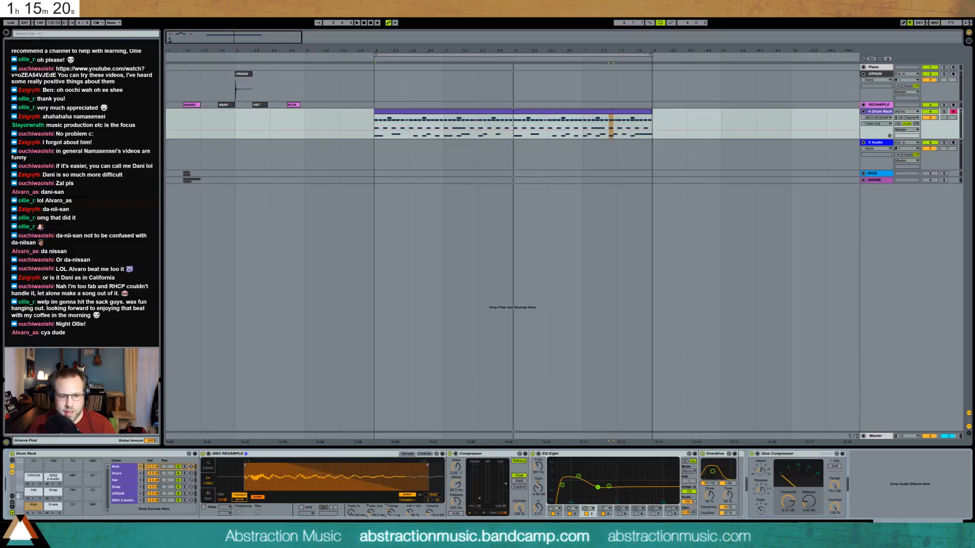
key("space")
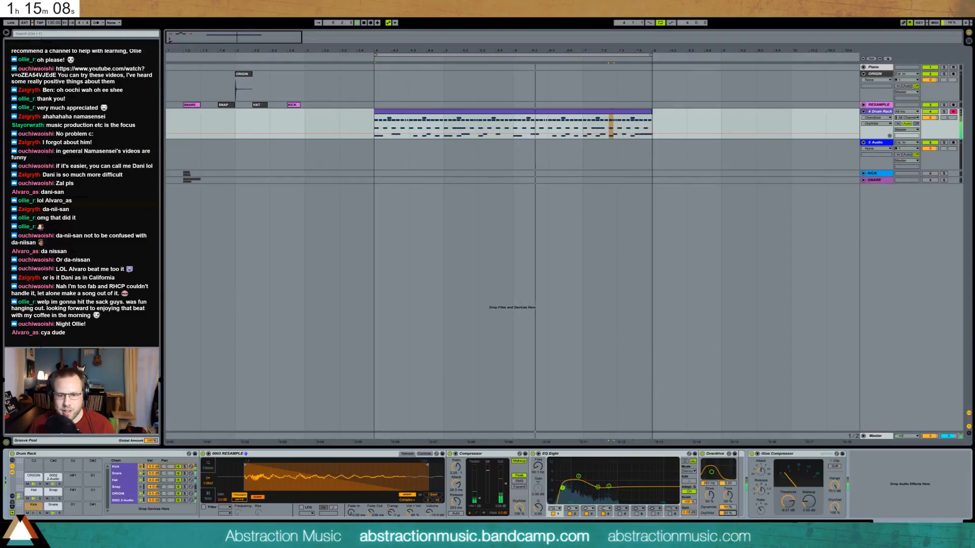
left_click_drag(563, 488, 563, 486)
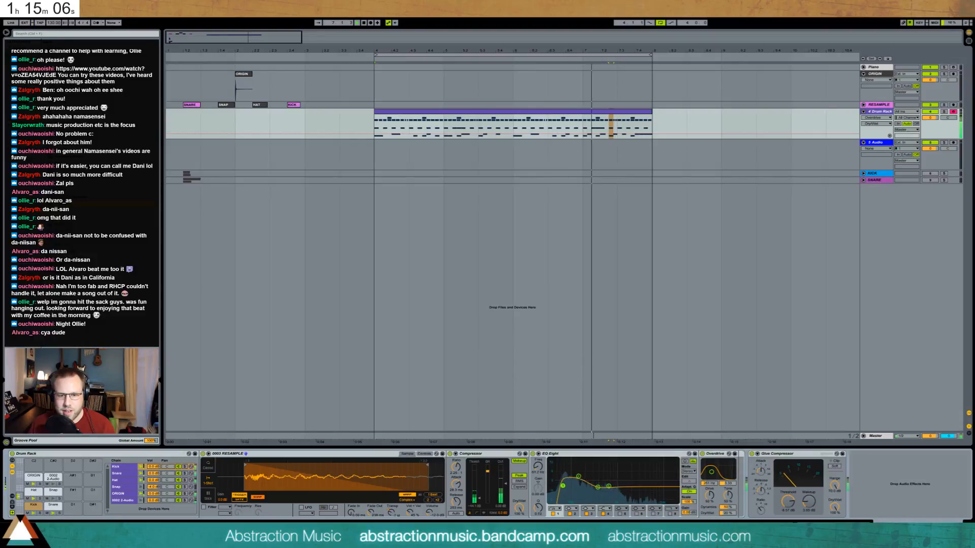
left_click(579, 476)
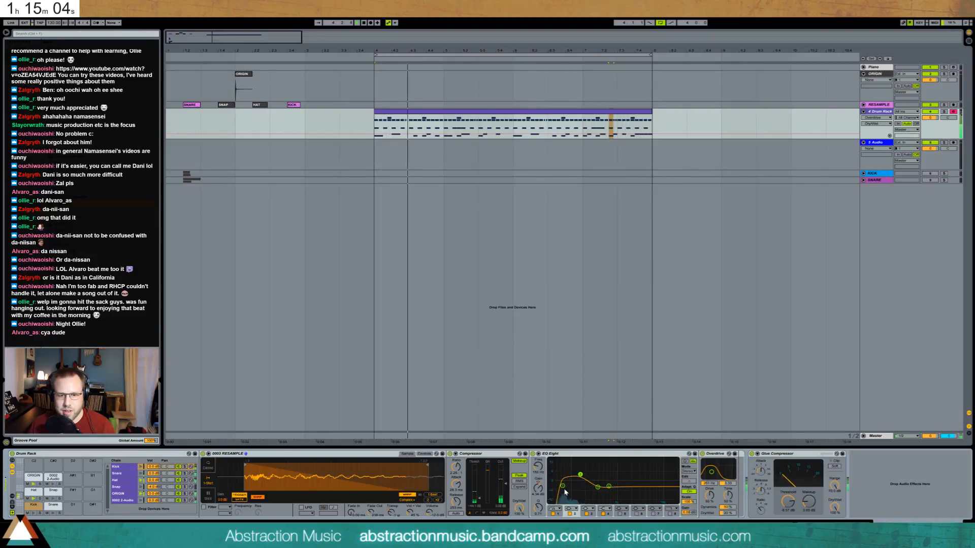
left_click(562, 487)
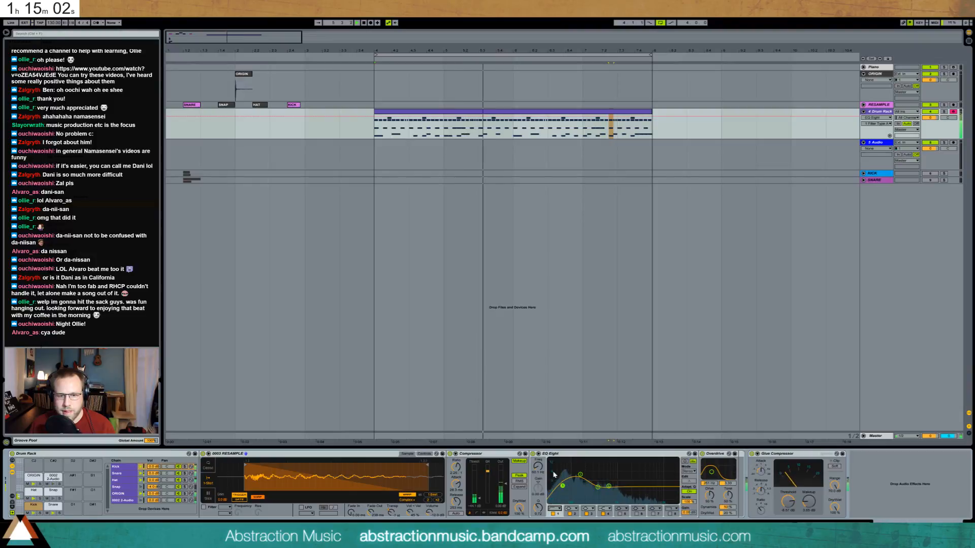
left_click_drag(563, 486, 567, 485)
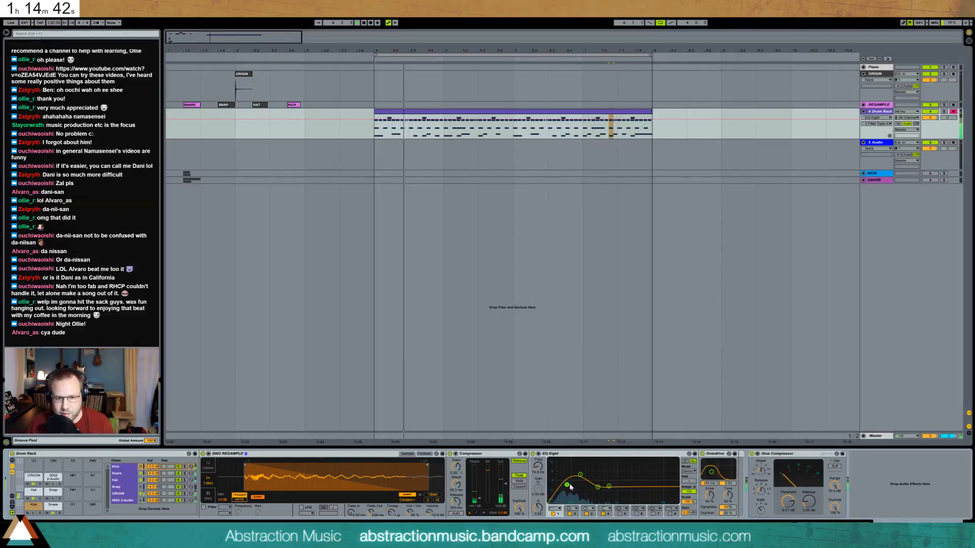
key("space")
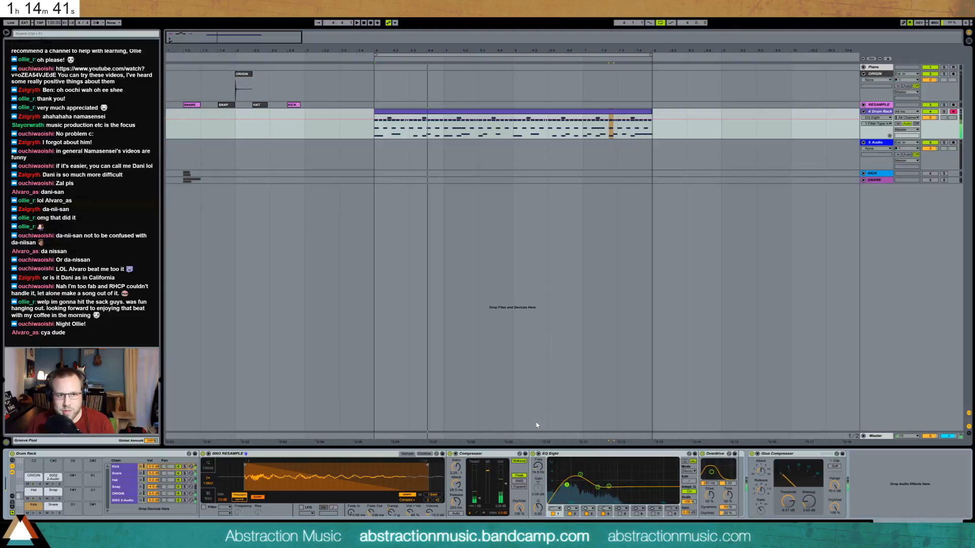
Examine the ORIGIN clip's source waveform, from the full recording down to the single snap used for the sounds.
left_click(499, 116)
left_click_drag(302, 37, 337, 37)
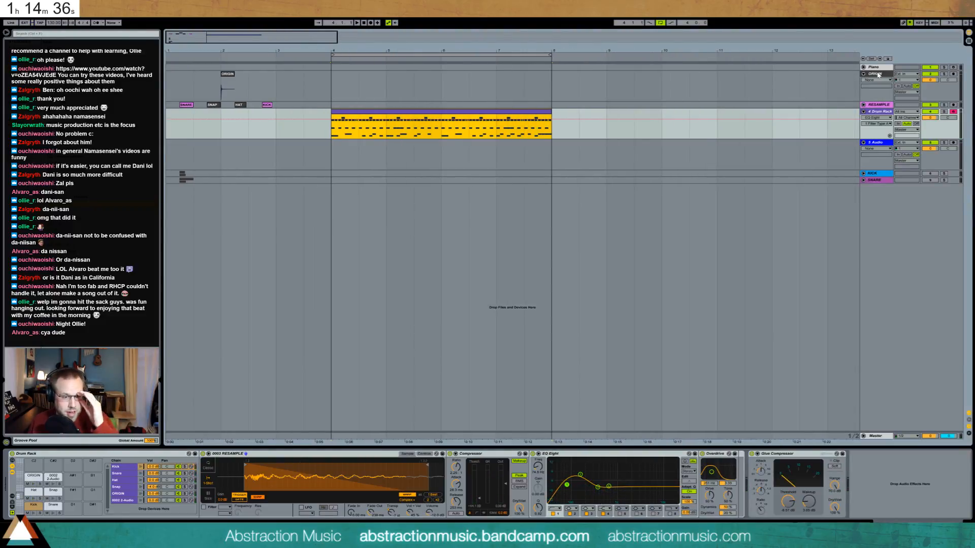
left_click(227, 79)
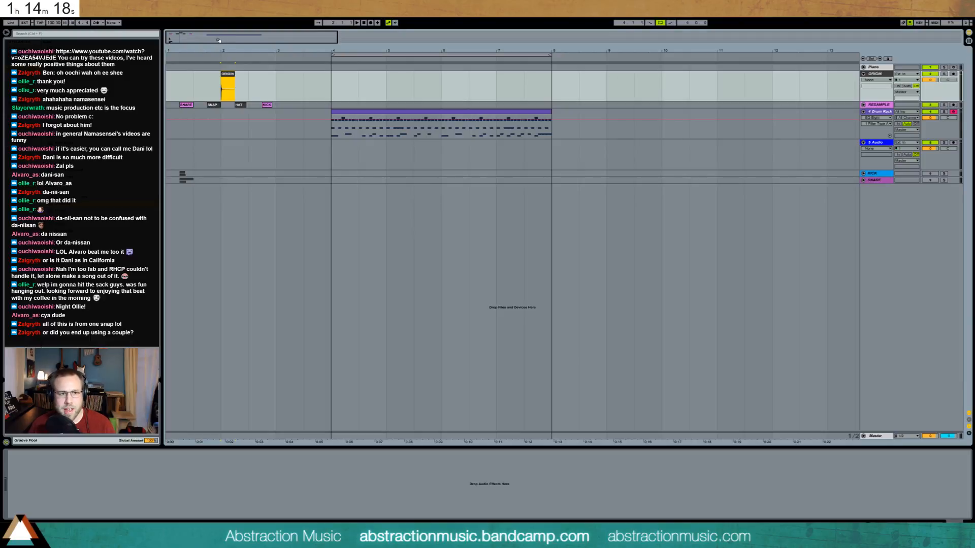
double_click(228, 75)
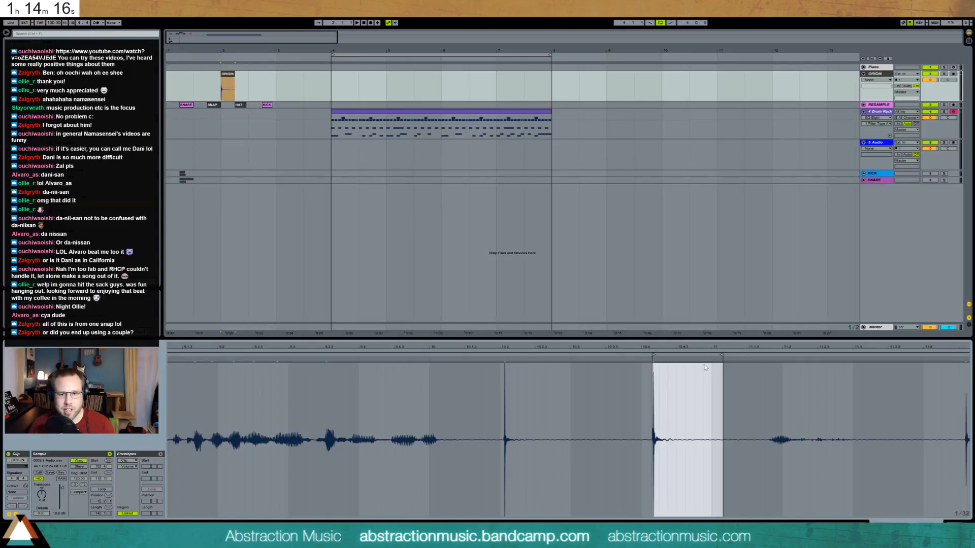
left_click_drag(702, 347, 703, 292)
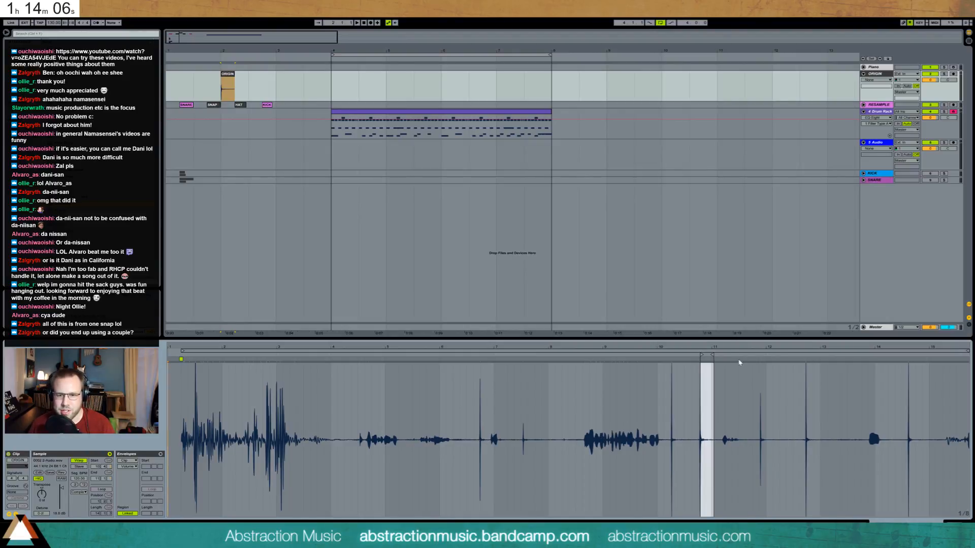
key("z")
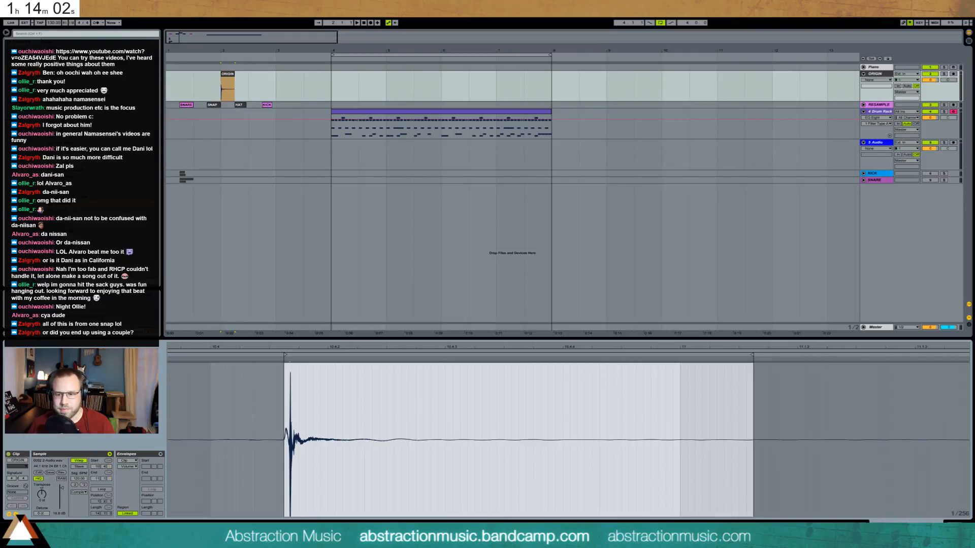
key("shift+Tab")
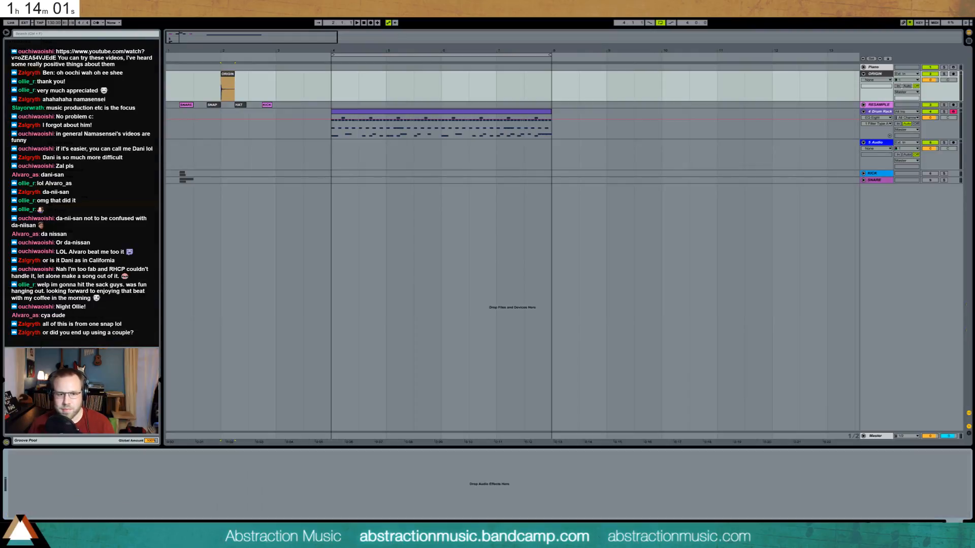
Rename the 5 Audio track to Melodic and paste a copy of the ORIGIN clip onto it at bar 11.
left_click(225, 76)
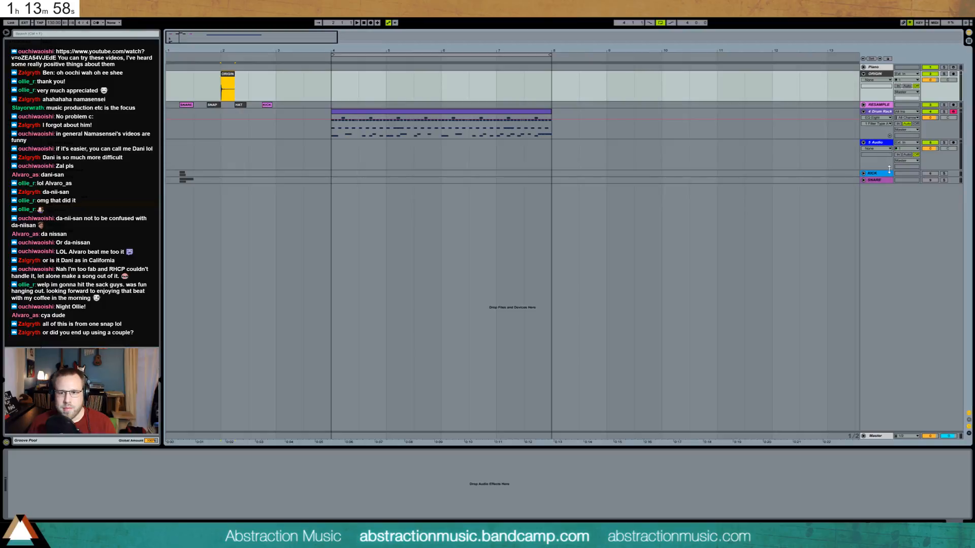
left_click(882, 146)
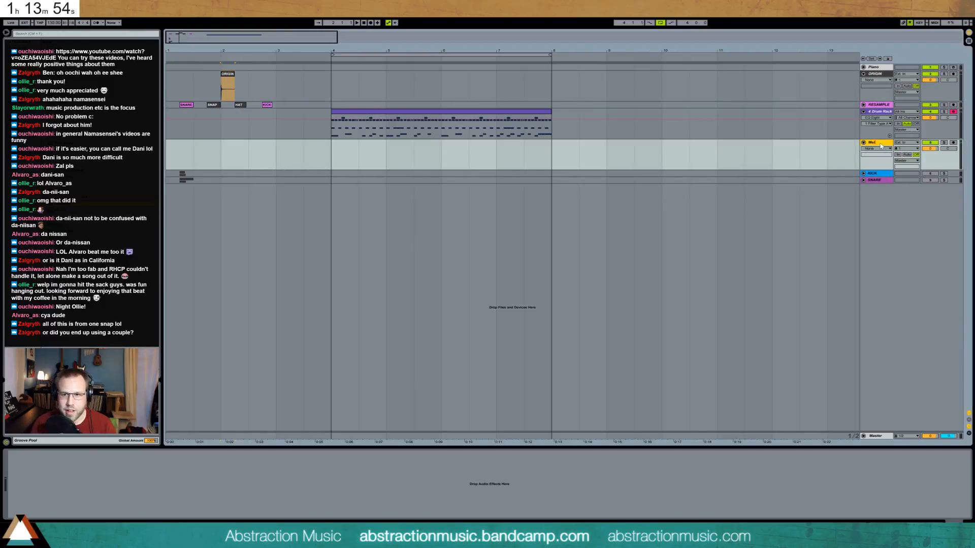
left_click(721, 155)
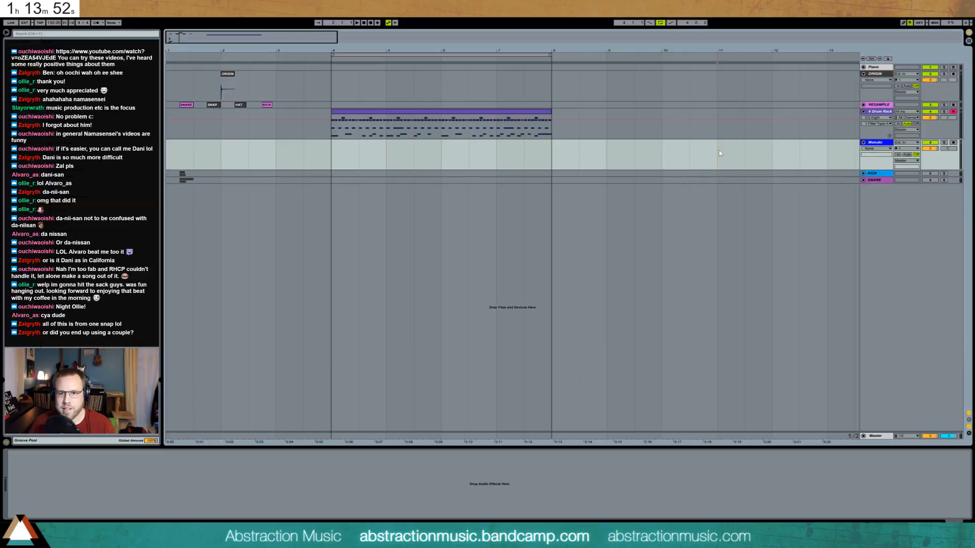
key("ctrl+v")
left_click_drag(306, 35, 317, 77)
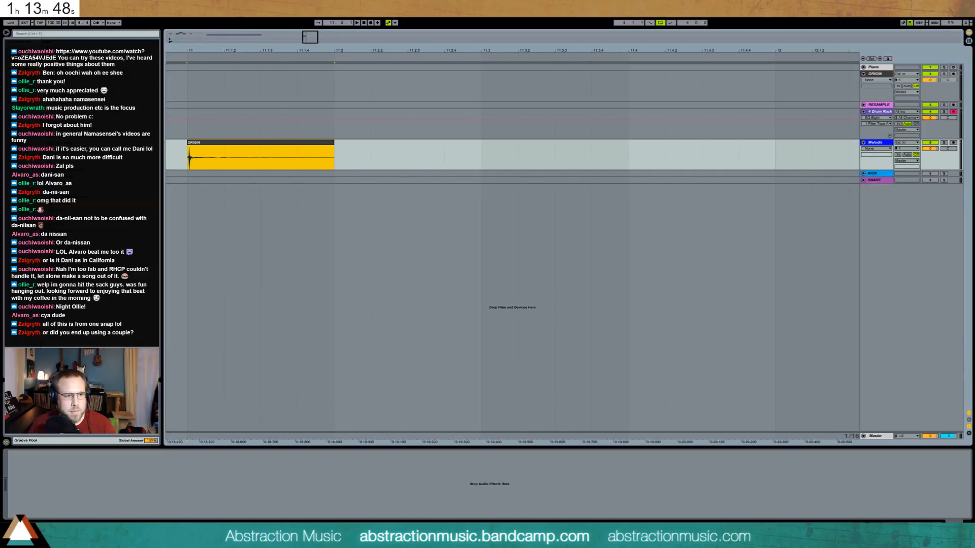
Add a Reverb to the Melodic track with input and diffusion filters off, a longer decay time and less dry/wet.
left_click(171, 498)
key("ctrl+v")
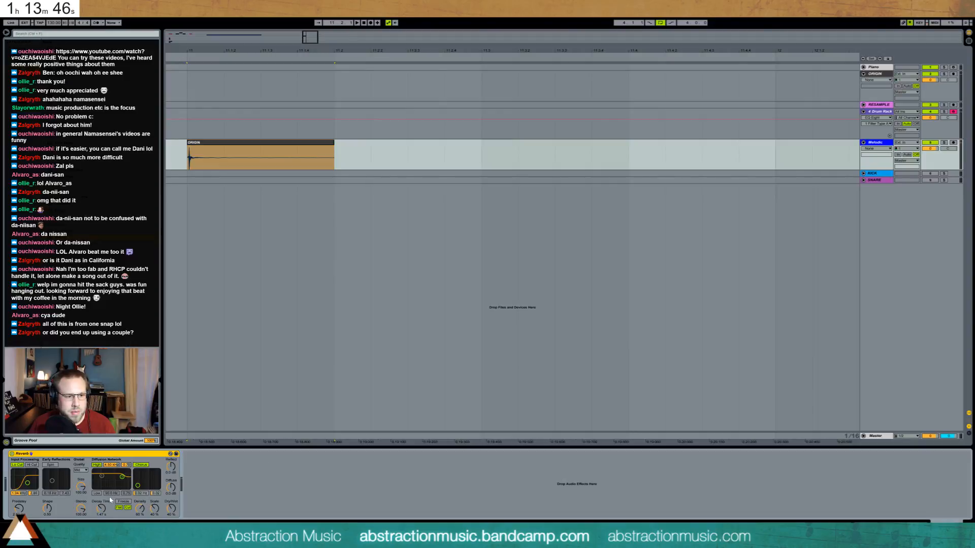
left_click(18, 466)
left_click(96, 465)
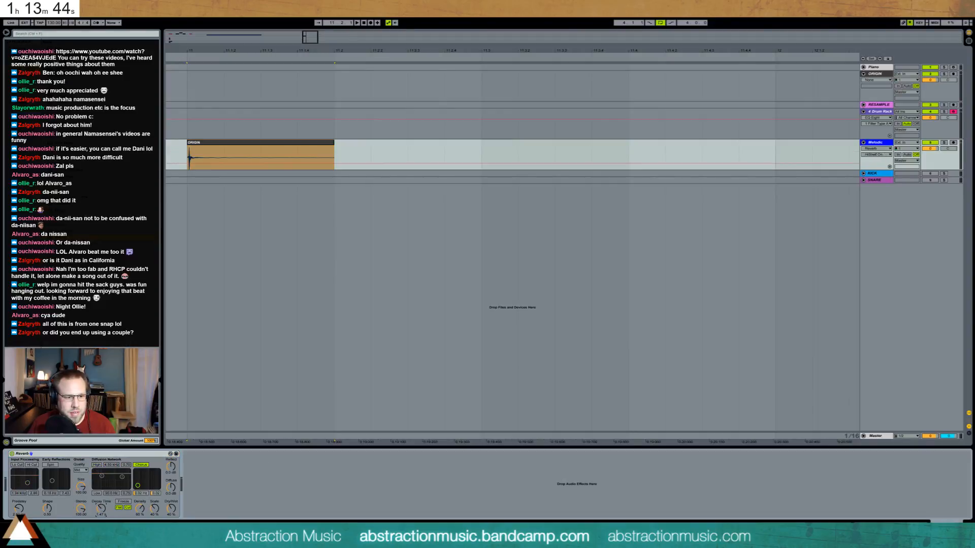
left_click_drag(102, 507, 102, 495)
left_click_drag(170, 510, 170, 512)
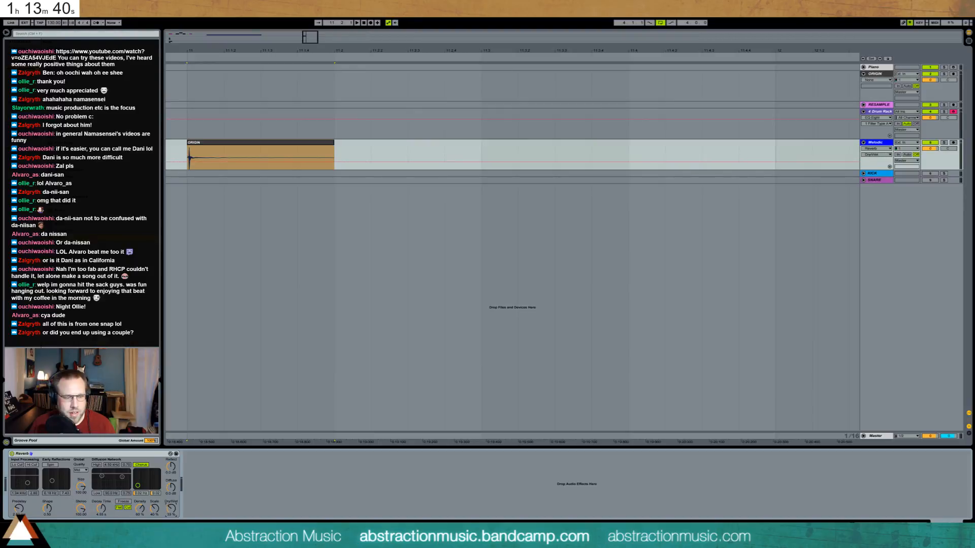
Insert Resonators after the Reverb, switch off resonators III, IV and V, and raise the dry/wet to 100 % while auditioning.
left_click_drag(86, 231, 247, 483)
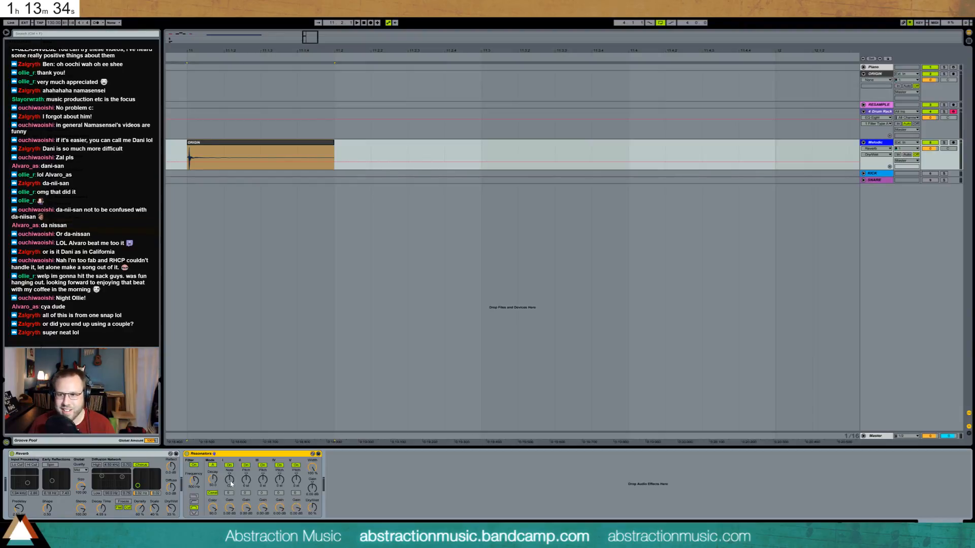
left_click(263, 465)
left_click(279, 465)
left_click(296, 465)
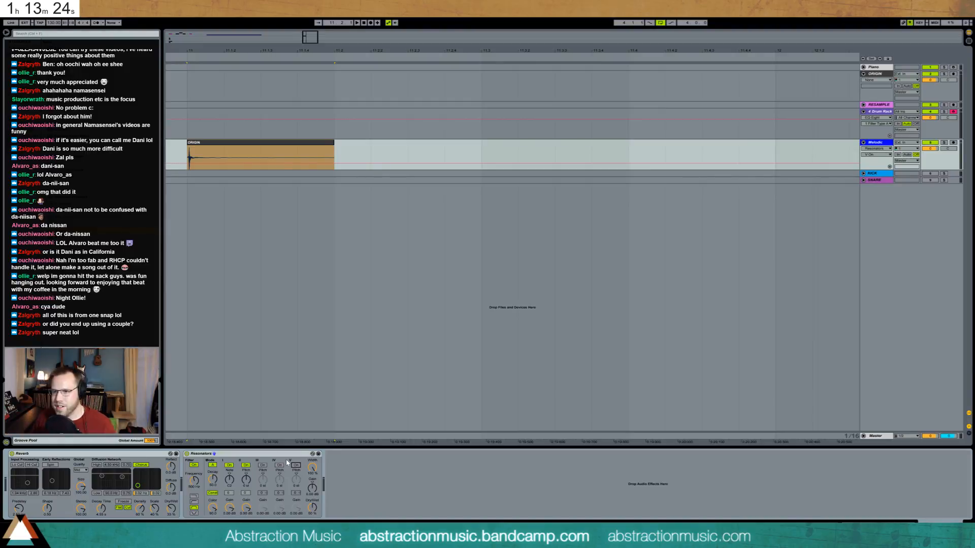
key("space")
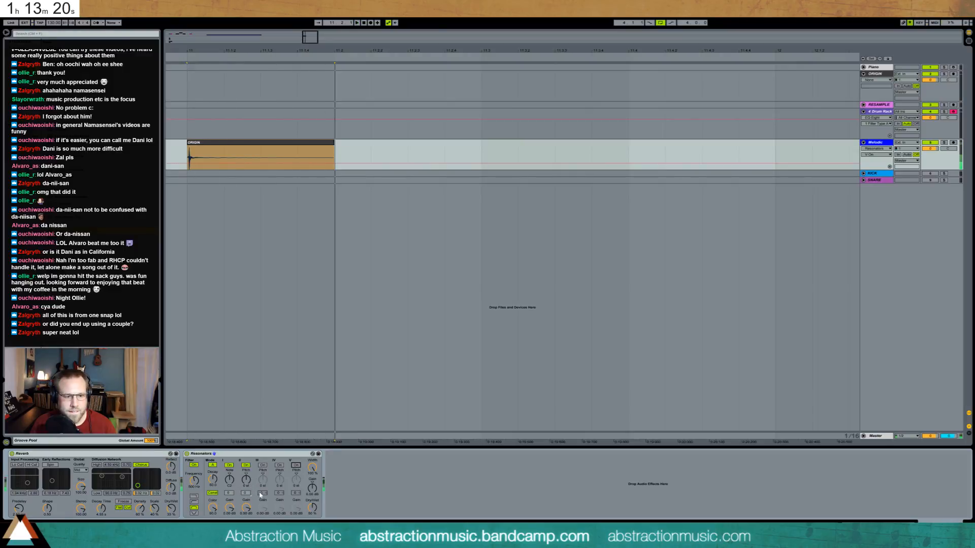
key("ctrl+space")
left_click_drag(313, 508, 313, 482)
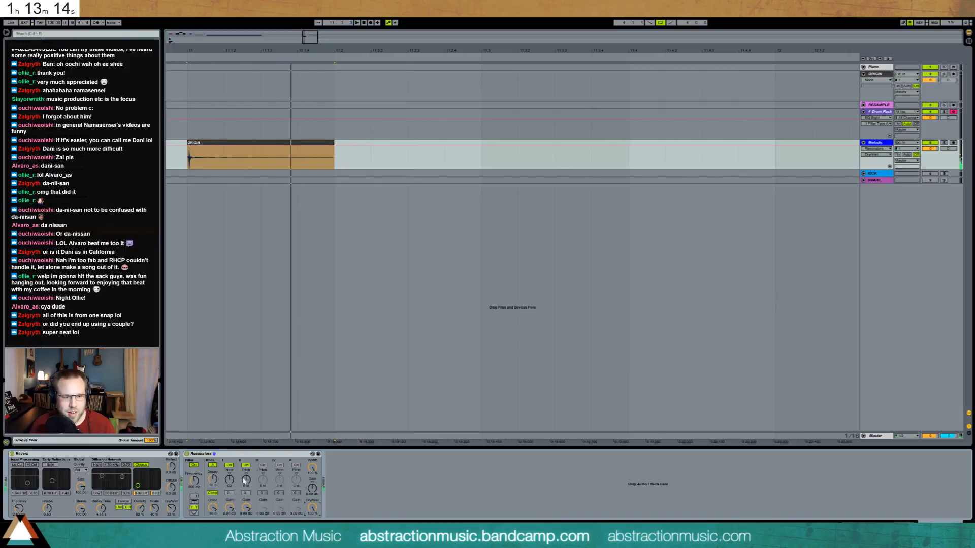
Raise the pitch and lower the gain of resonator II, and do the same for a re-enabled resonator III.
left_click_drag(246, 479, 246, 470)
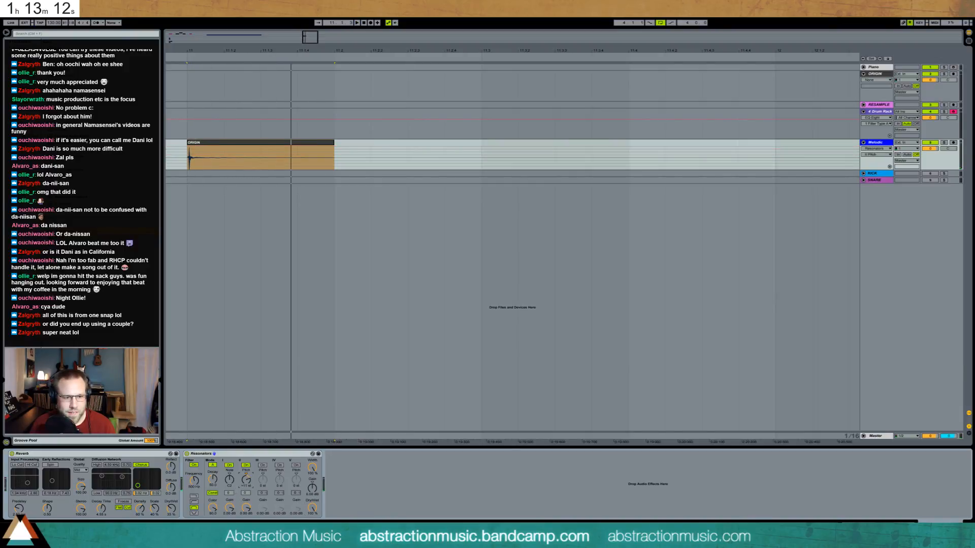
left_click_drag(246, 507, 246, 513)
left_click(262, 465)
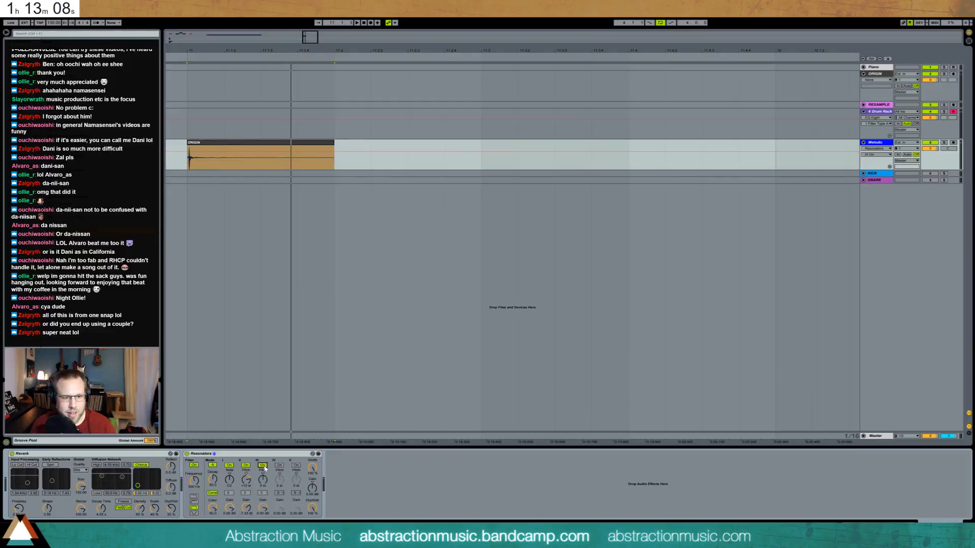
left_click_drag(263, 480, 262, 476)
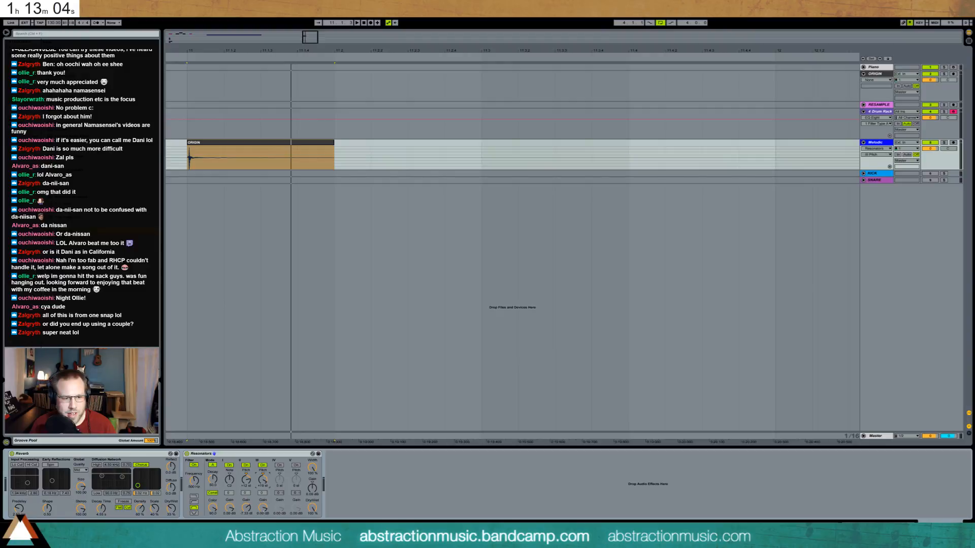
left_click_drag(263, 508, 263, 514)
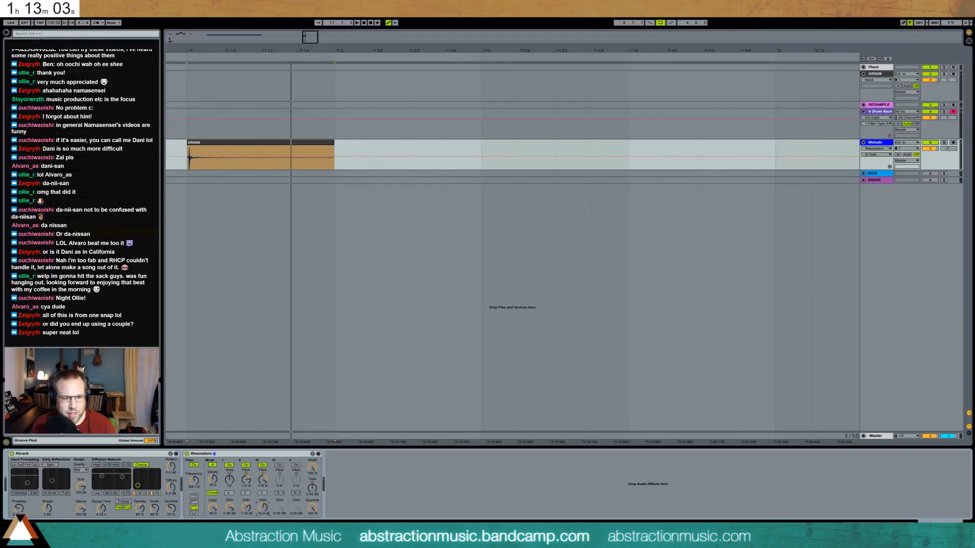
Switch on resonator IV, raise its pitch and lower its gain.
left_click(279, 465)
left_click_drag(279, 480, 279, 470)
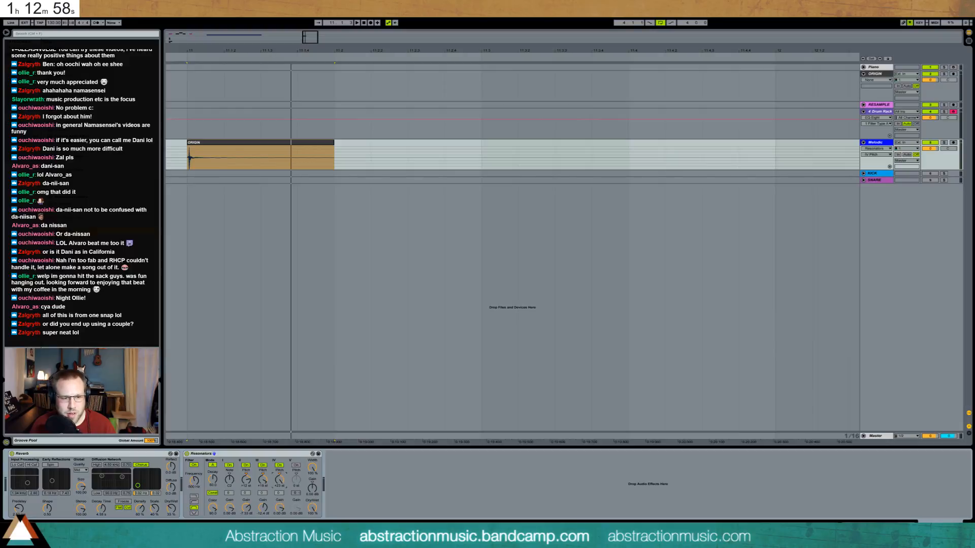
left_click_drag(280, 508, 279, 514)
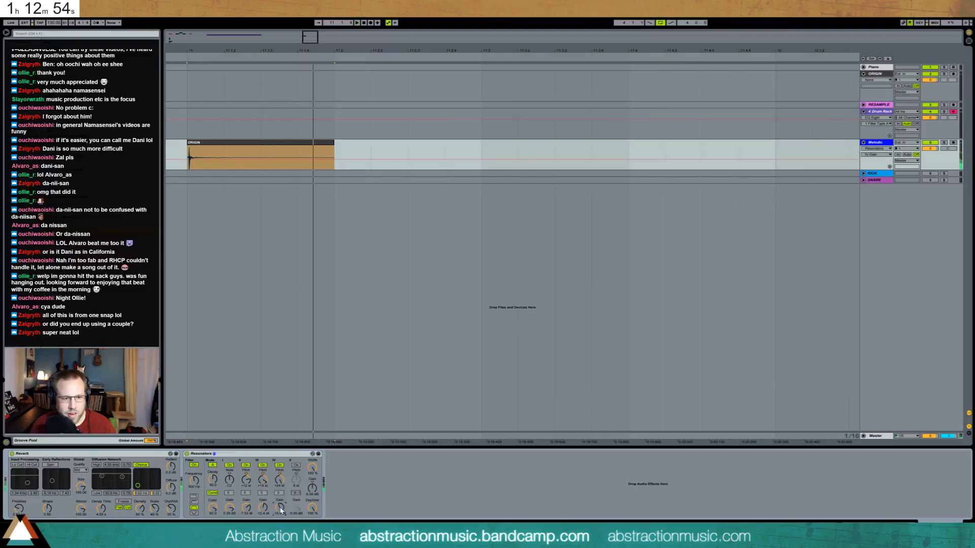
Raise the Resonators' global gain and reduce its dry/wet amount while listening to the clip.
left_click_drag(312, 487, 313, 477)
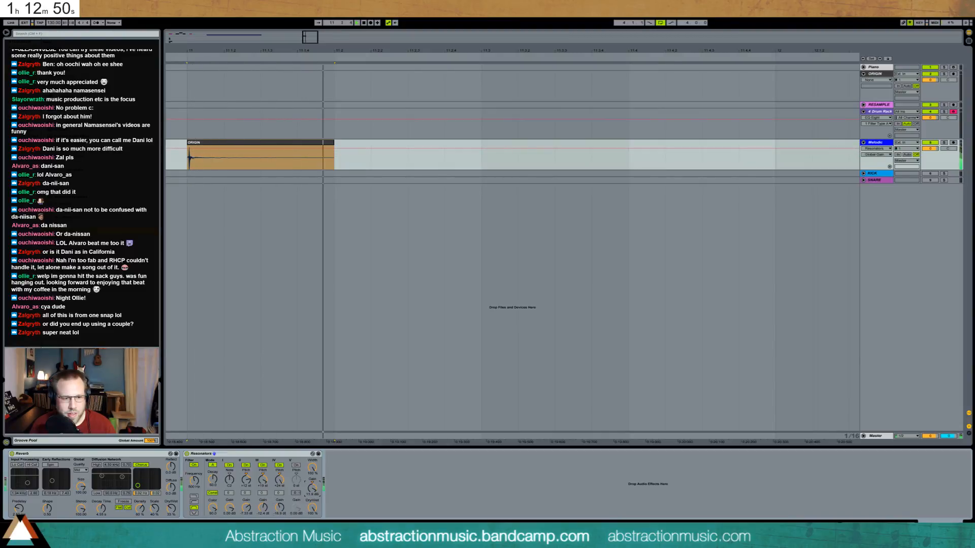
left_click_drag(312, 508, 311, 516)
key("space")
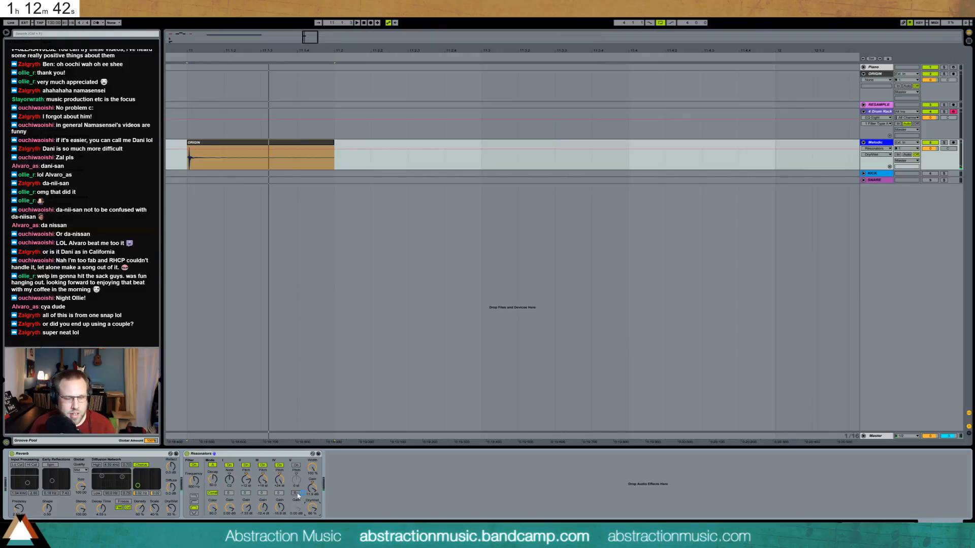
Replay the Melodic clip to check the chord and narrow the stereo width of Resonators.
mouse_move(231, 493)
left_mouse_down()
mouse_move(231, 466)
mouse_move(230, 492)
left_mouse_up()
key("space")
key("space")
key("space")
key("space")
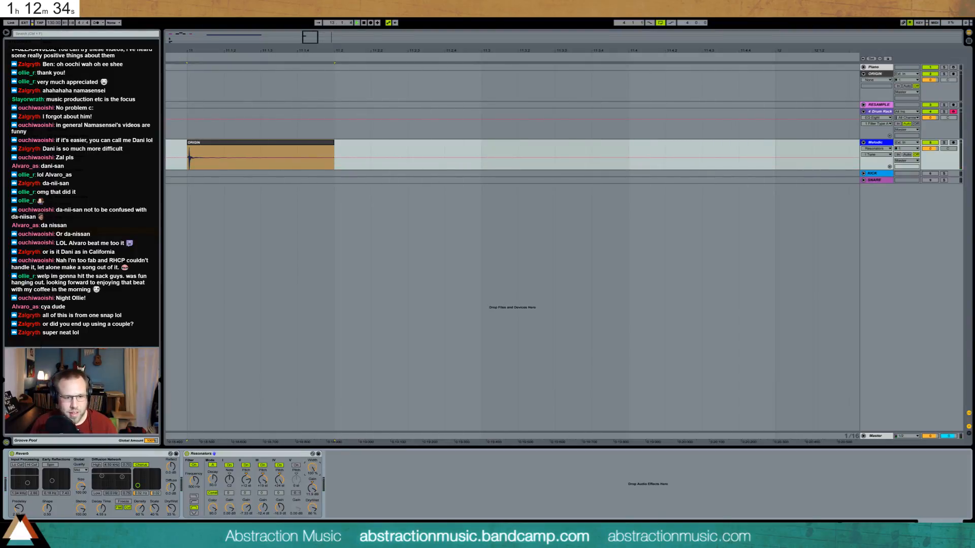
mouse_move(312, 468)
left_mouse_down()
mouse_move(312, 493)
mouse_move(312, 475)
left_mouse_up()
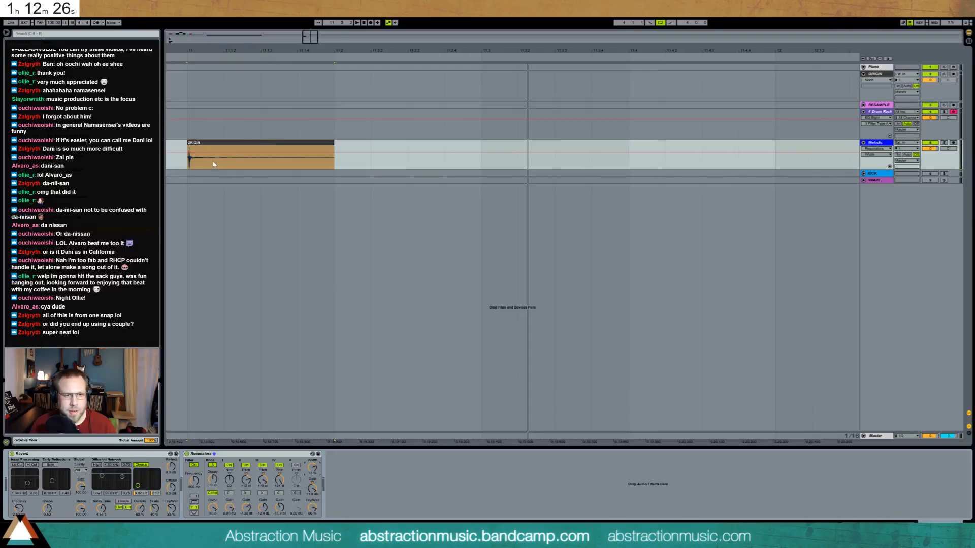
Bypass the Reverb on the Melodic track while playing the ORIGIN clip, and delete the Reverb.
left_click(218, 144)
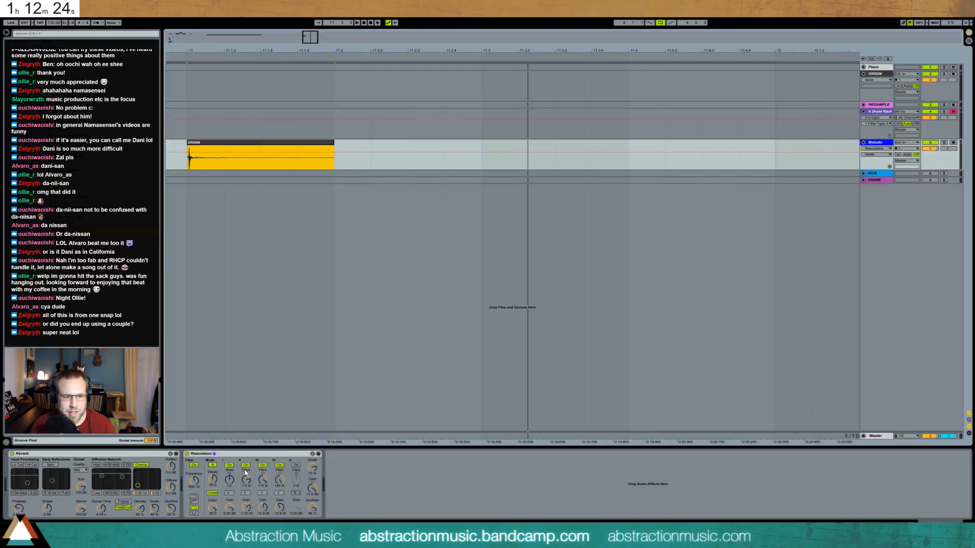
left_click(11, 454)
key("space")
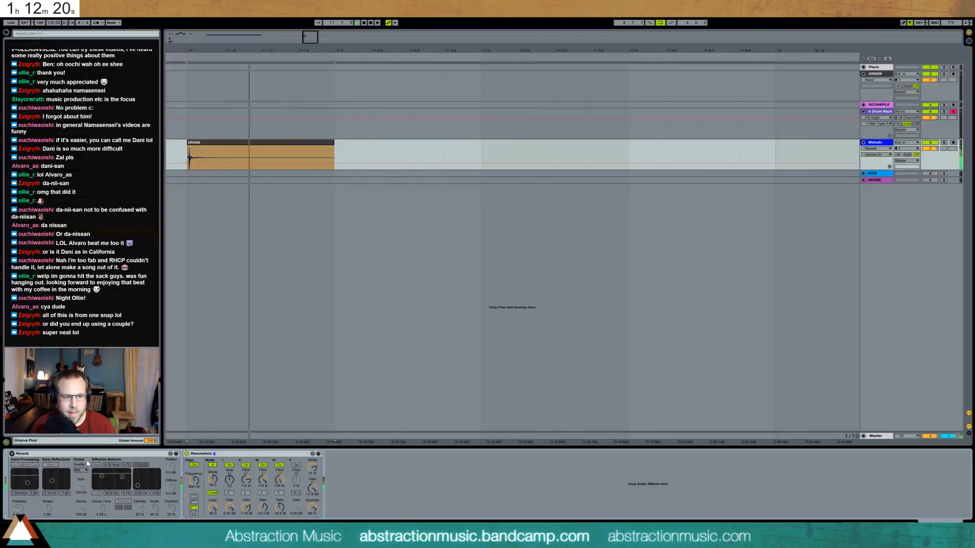
key("Delete")
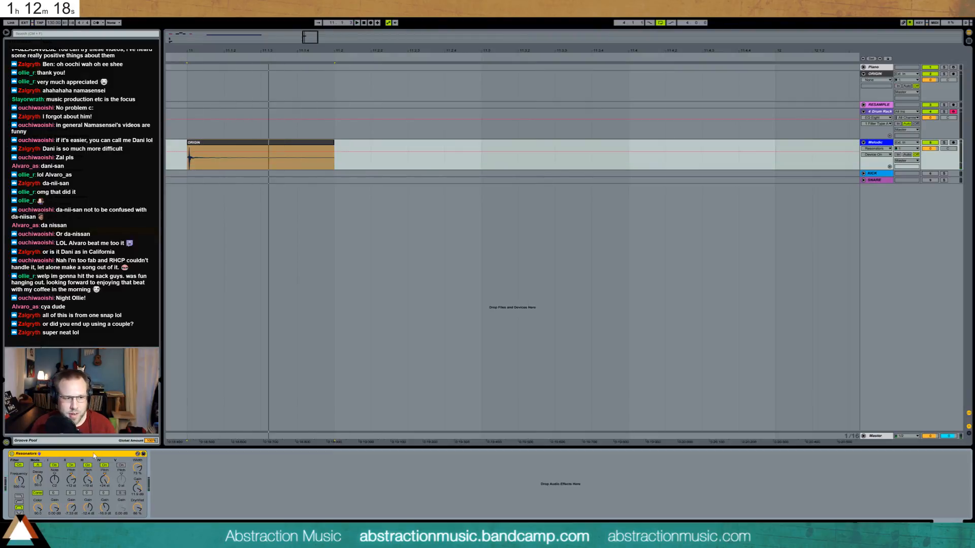
Lower the Resonators' filter frequency and switch the input filter off while listening.
mouse_move(20, 480)
left_mouse_down()
mouse_move(19, 491)
mouse_move(18, 470)
left_mouse_up()
left_click(18, 466)
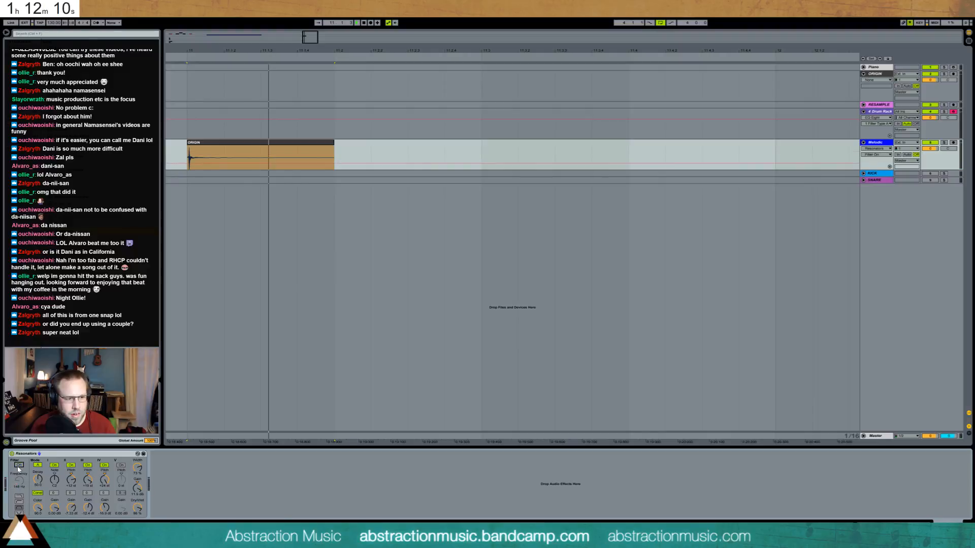
key("space")
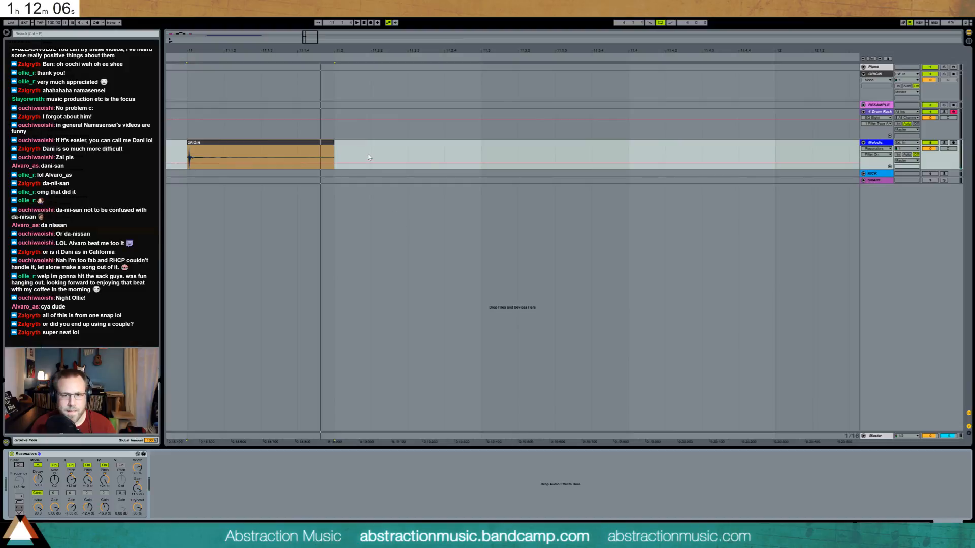
Arm and solo-check the RESAMPLE track, record the Melodic sound from before bar 11, and trim the take's start to bar 11.
left_click(305, 148)
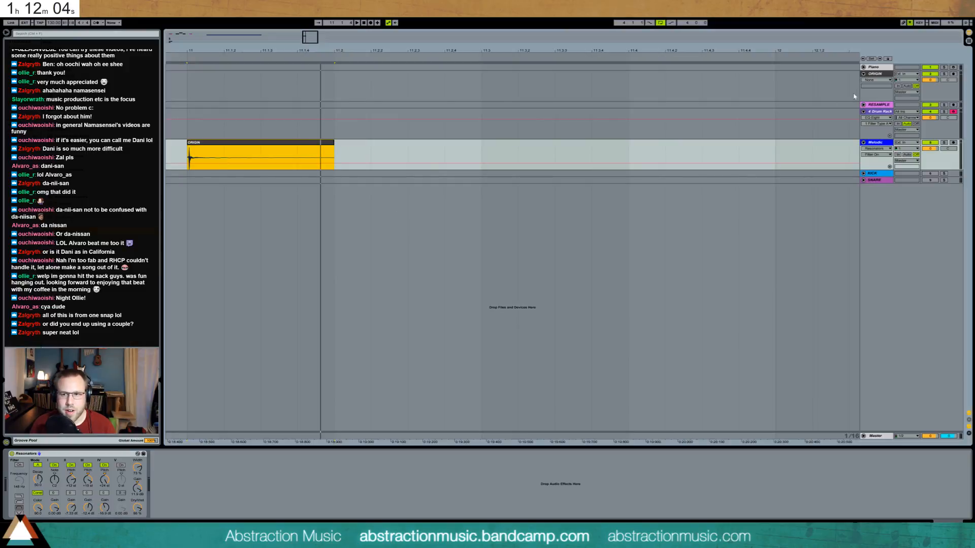
left_click(876, 107)
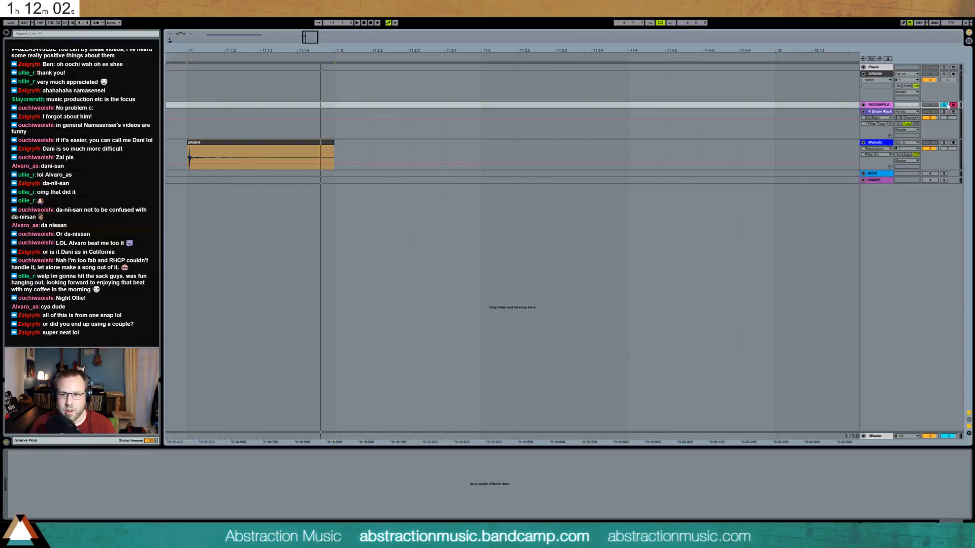
left_click(173, 121)
left_click_drag(312, 37, 312, 23)
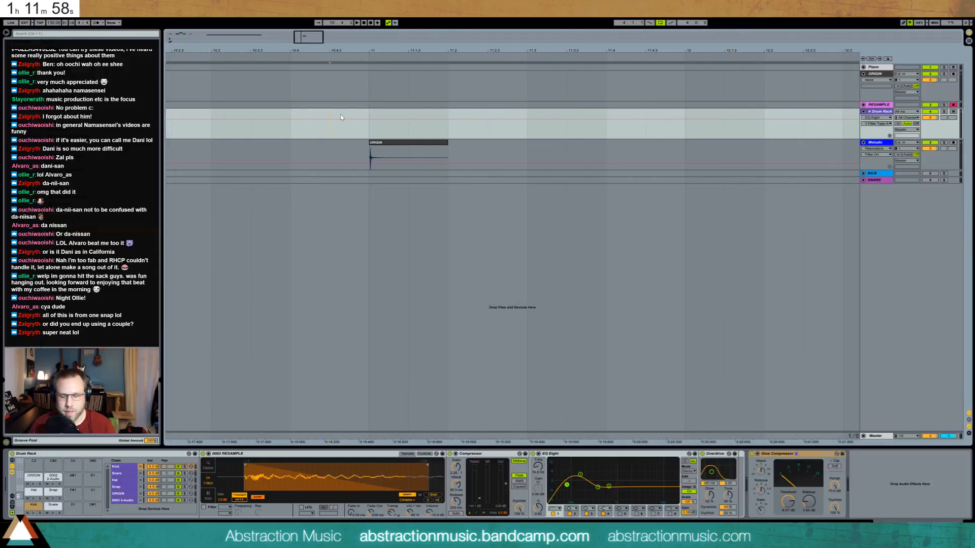
key("F9")
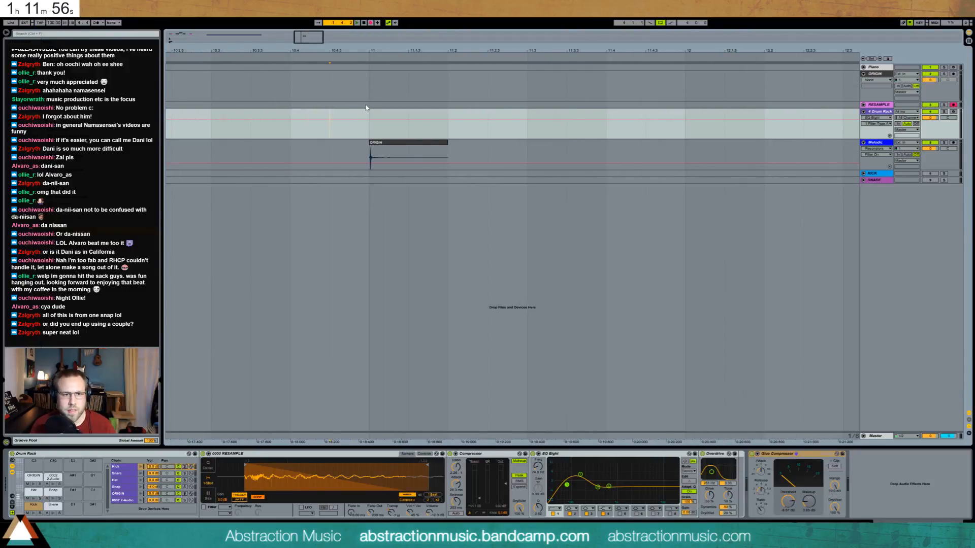
key("space")
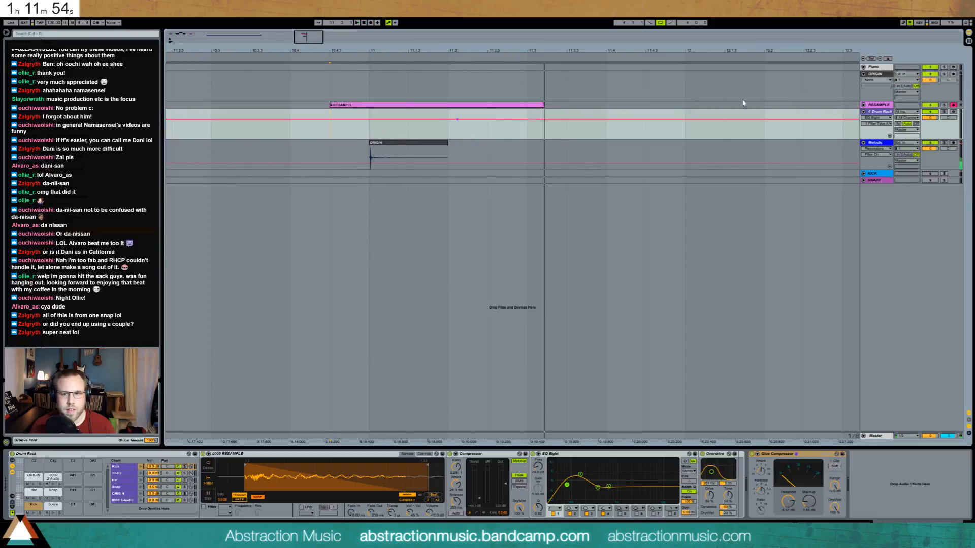
left_click(864, 105)
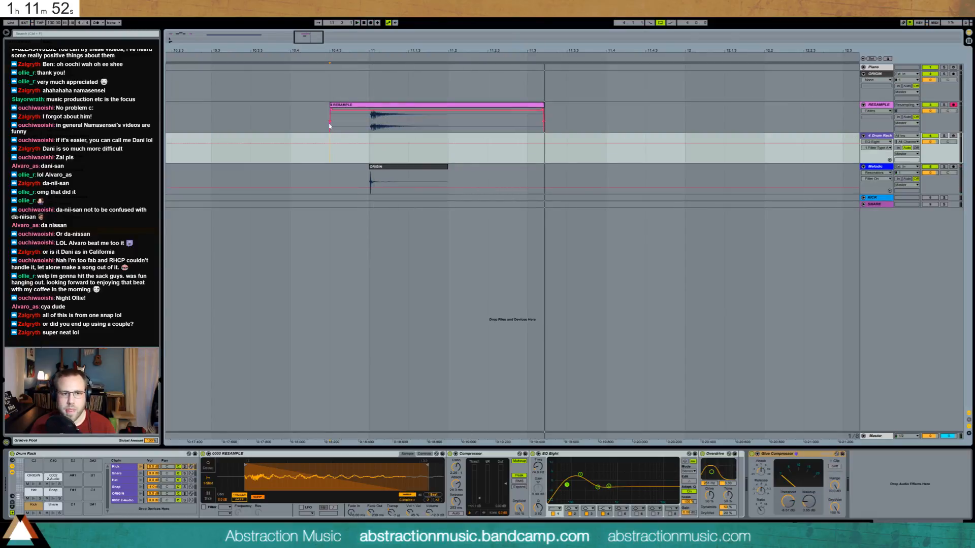
left_click_drag(330, 105, 361, 111)
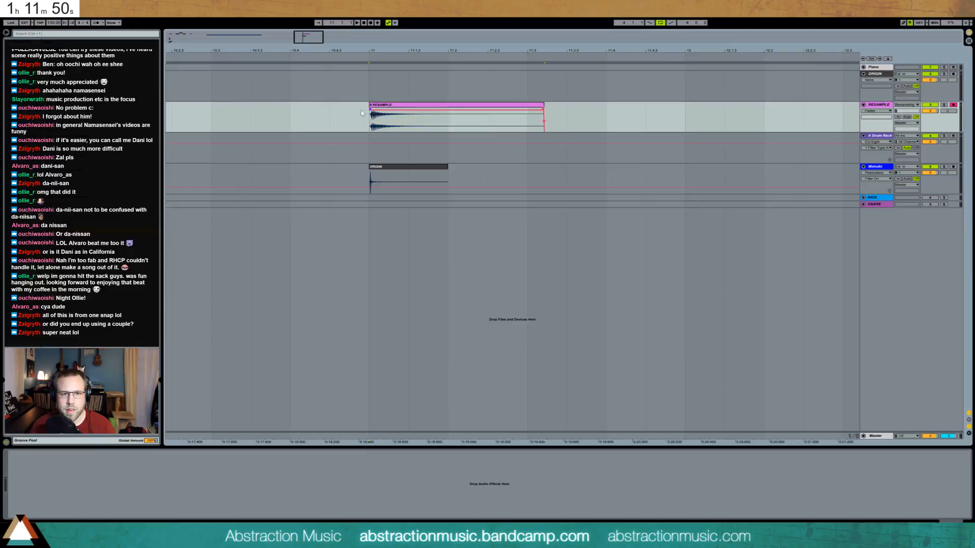
Record the Melodic sound onto the RESAMPLE track again from before bar 11, replacing the earlier take.
left_click(404, 170)
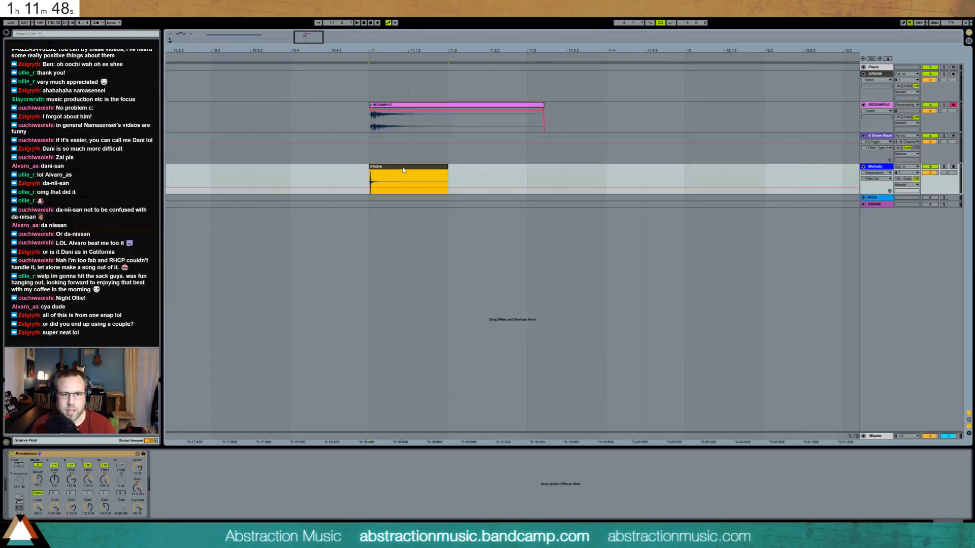
left_click(374, 174)
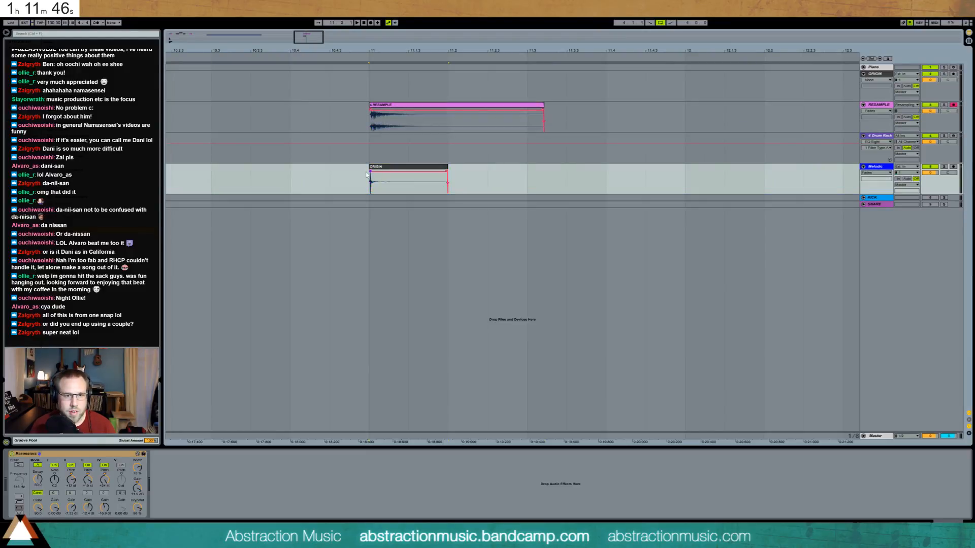
left_click(347, 110)
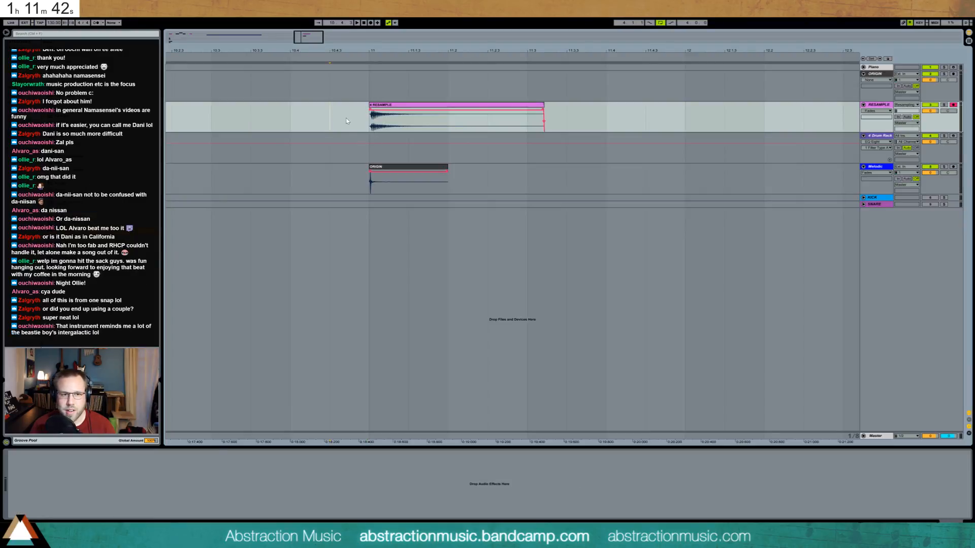
key("F9")
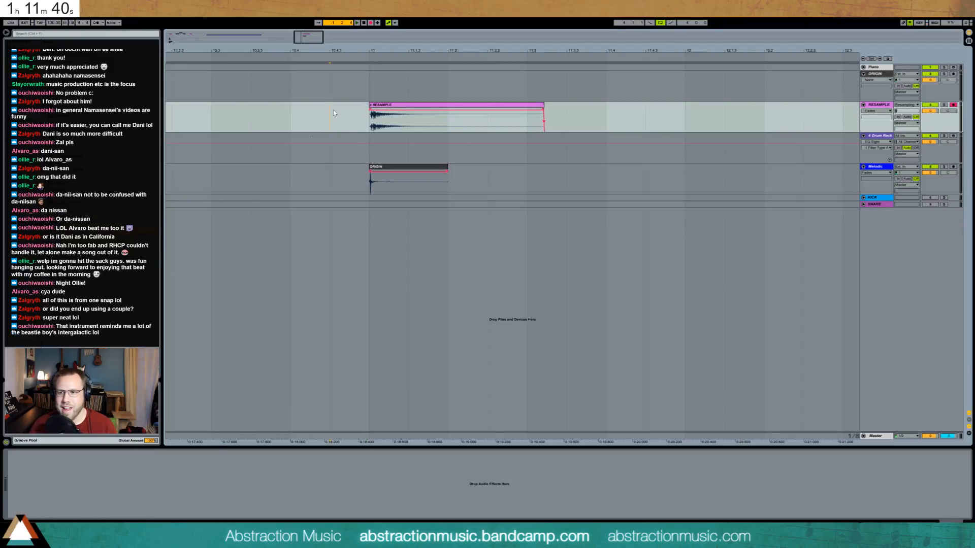
key("space")
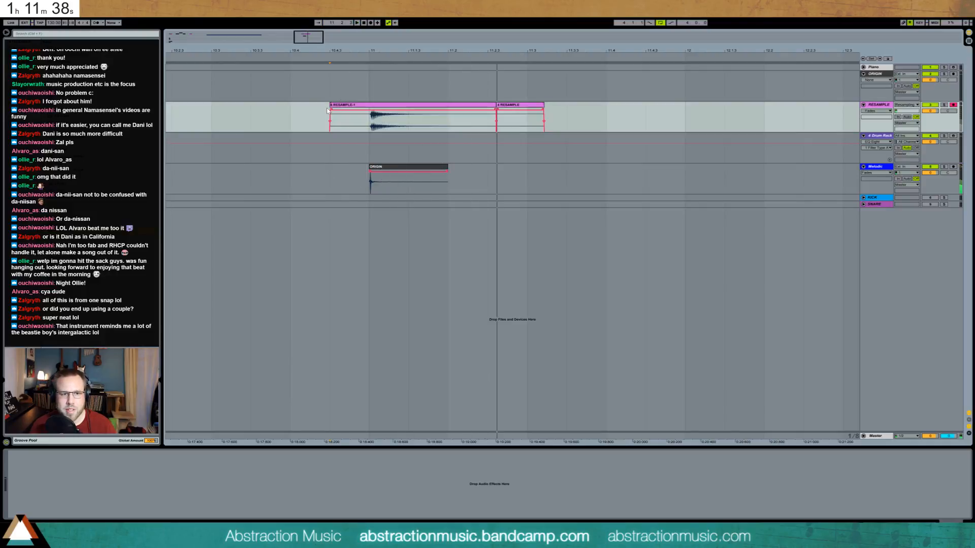
left_click(329, 108)
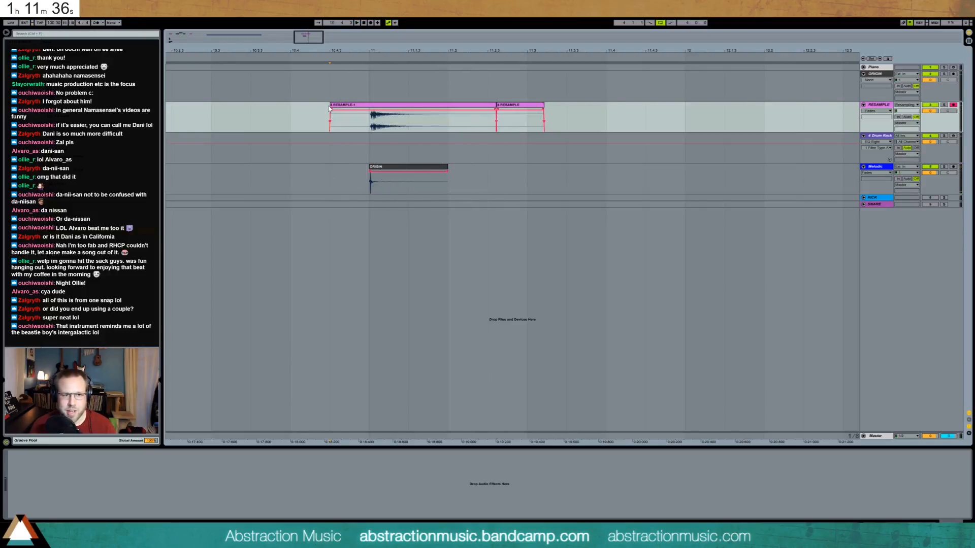
key("F9")
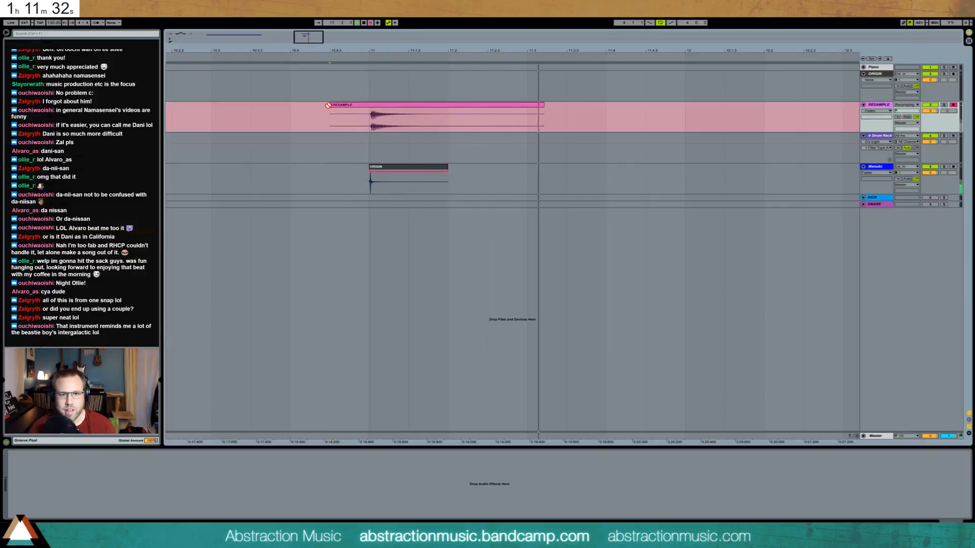
Trim the RESAMPLE clip to start at bar 11 and end level with the ORIGIN clip.
left_click_drag(331, 105, 369, 106)
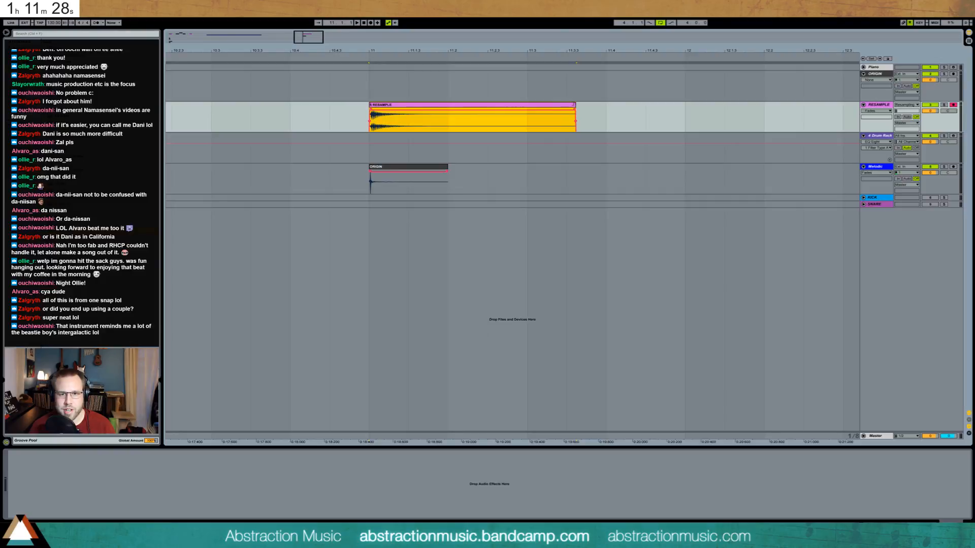
left_click_drag(574, 105, 448, 105)
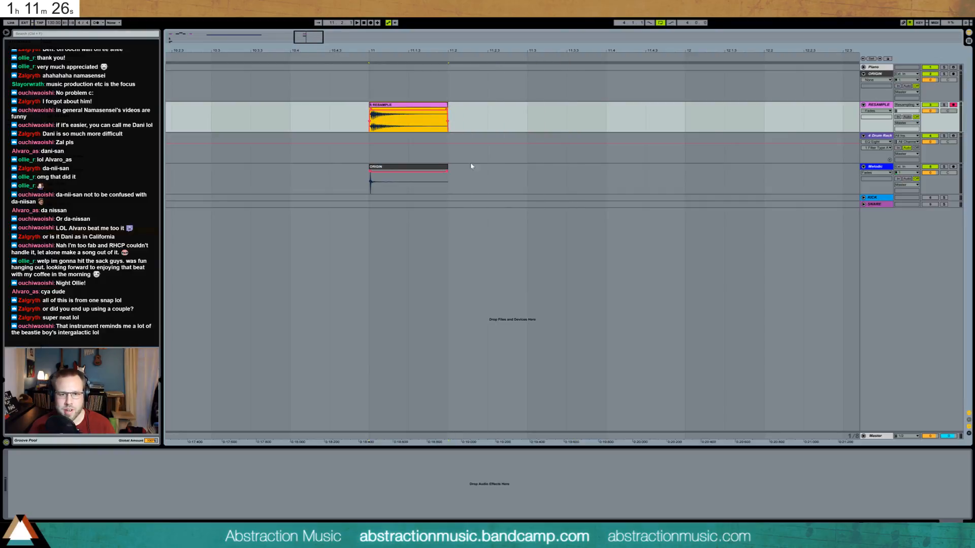
left_click(884, 105)
Play the trimmed RESAMPLE clip, then solo its track and listen to it alone.
left_click(397, 106)
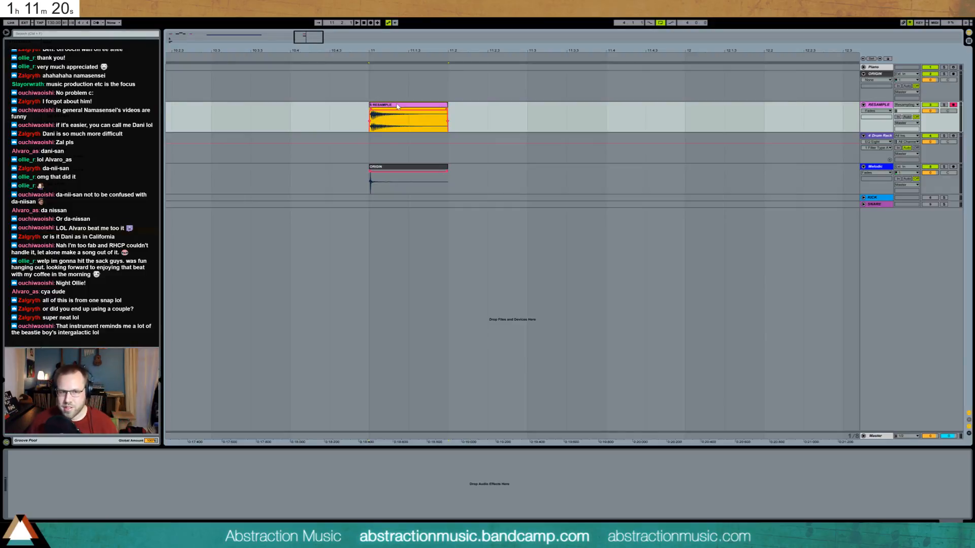
key("space")
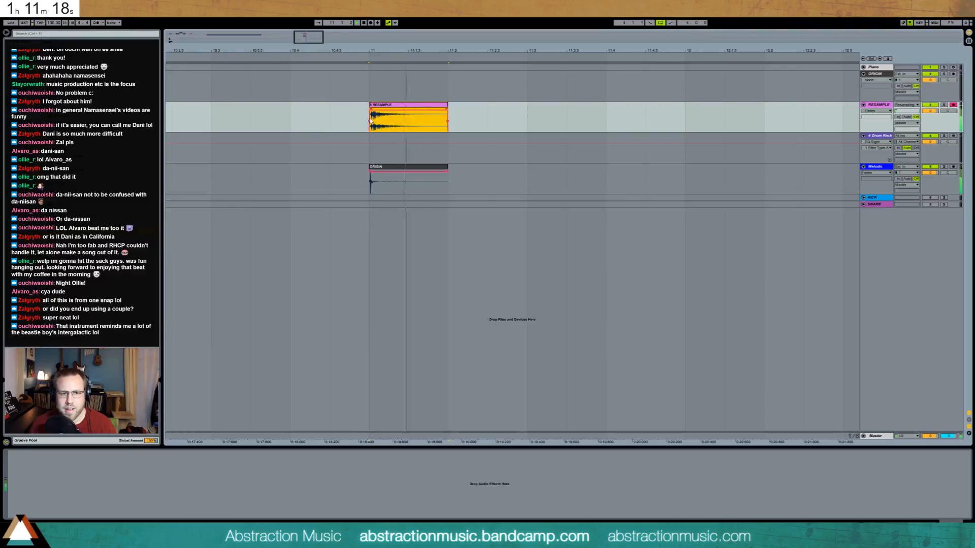
left_click(943, 106)
key("space")
key("space")
key("space")
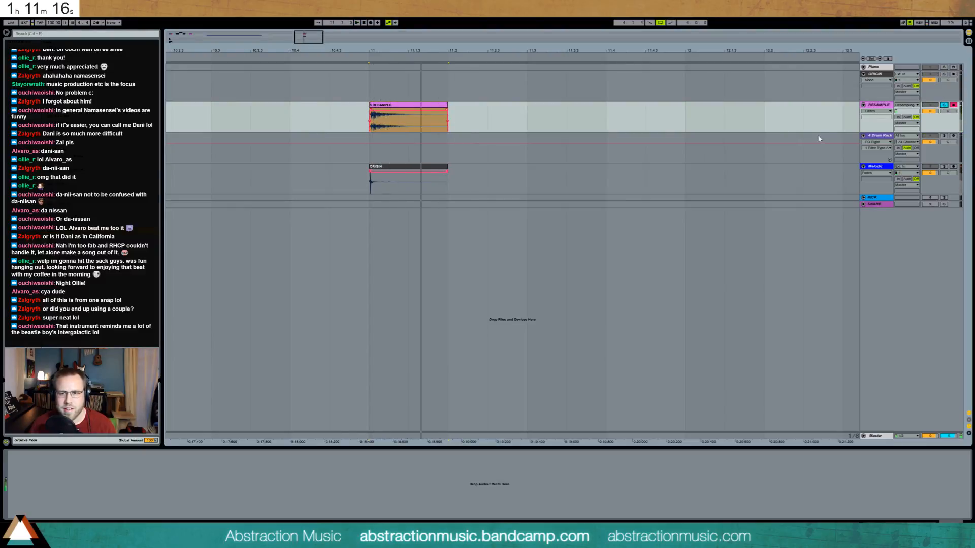
Insert a MIDI track below Melodic, load the resampled clip into it as a Simpler, and unsolo the RESAMPLE track.
left_click(882, 174)
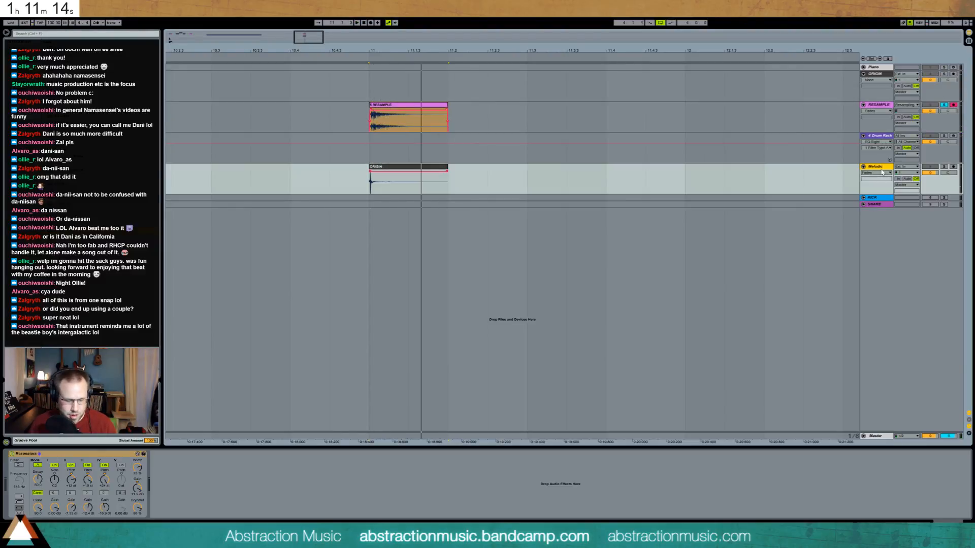
key("ctrl+shift+t")
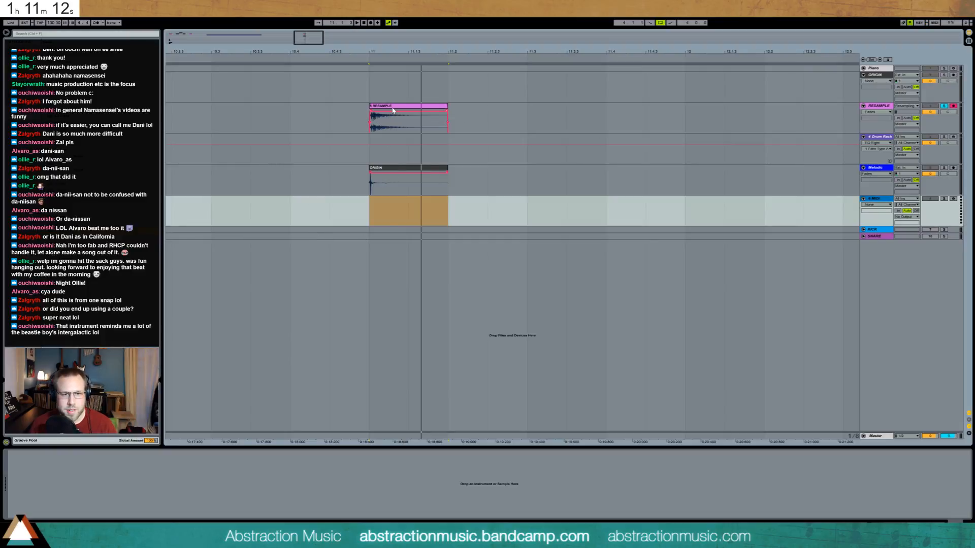
left_click_drag(392, 111, 146, 479)
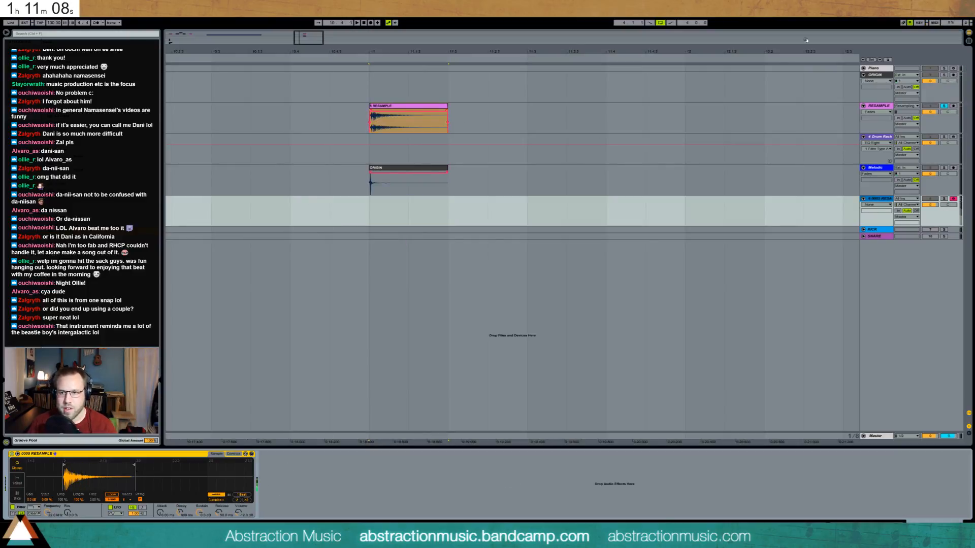
left_click(945, 107)
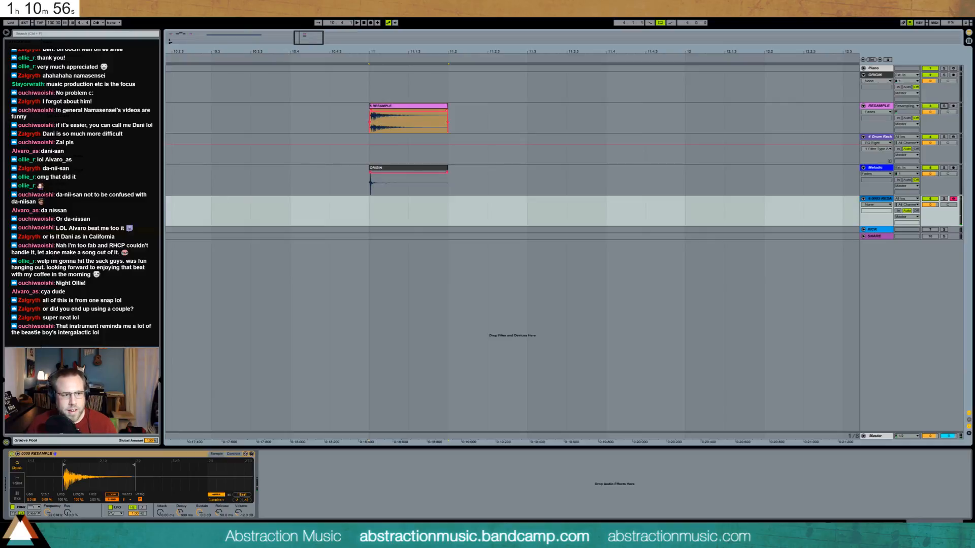
Add a Reverb after the new Simpler and lower its dry/wet amount.
left_click_drag(86, 237, 355, 506)
left_click(421, 508)
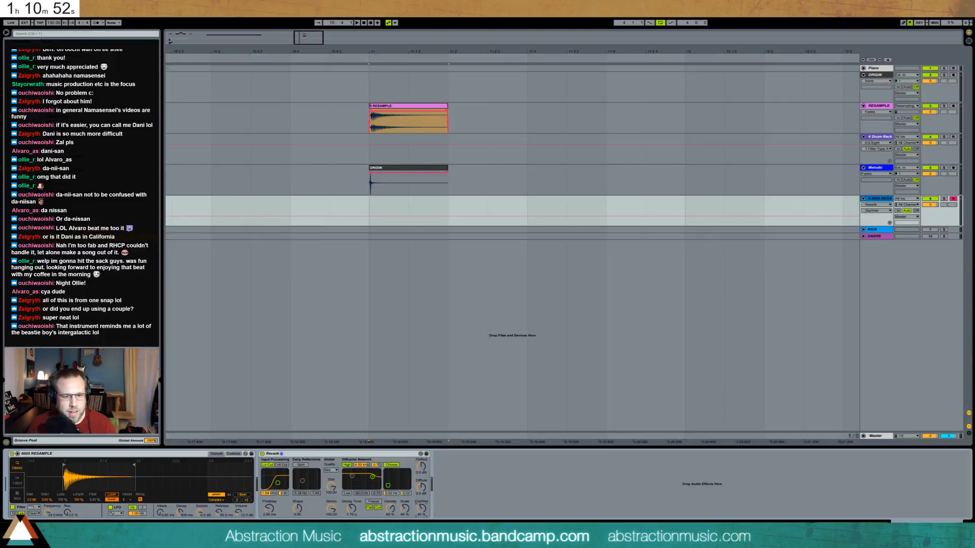
left_click_drag(421, 508, 421, 514)
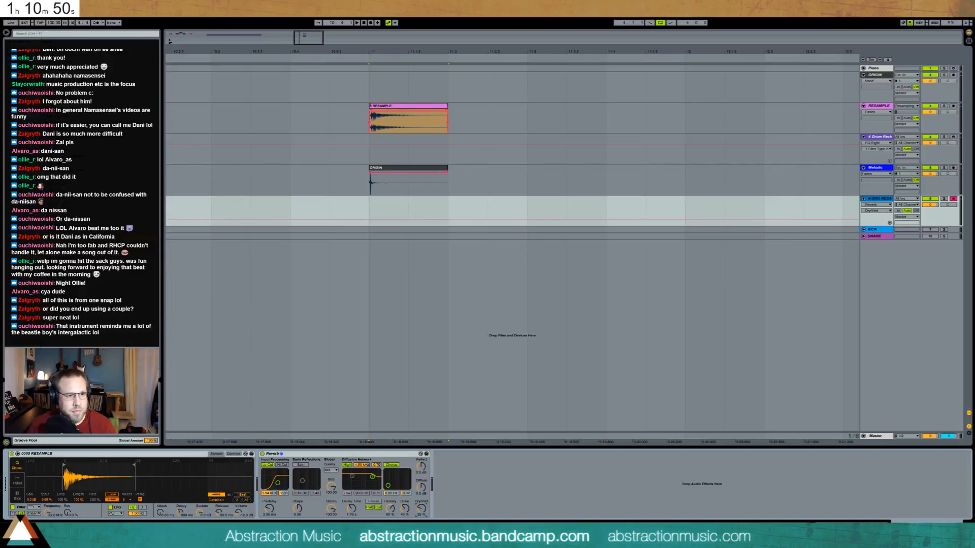
Insert a Saturator between the Simpler and the Reverb, reduce its output level, and use the Analog Clip curve.
left_click_drag(87, 244, 266, 466)
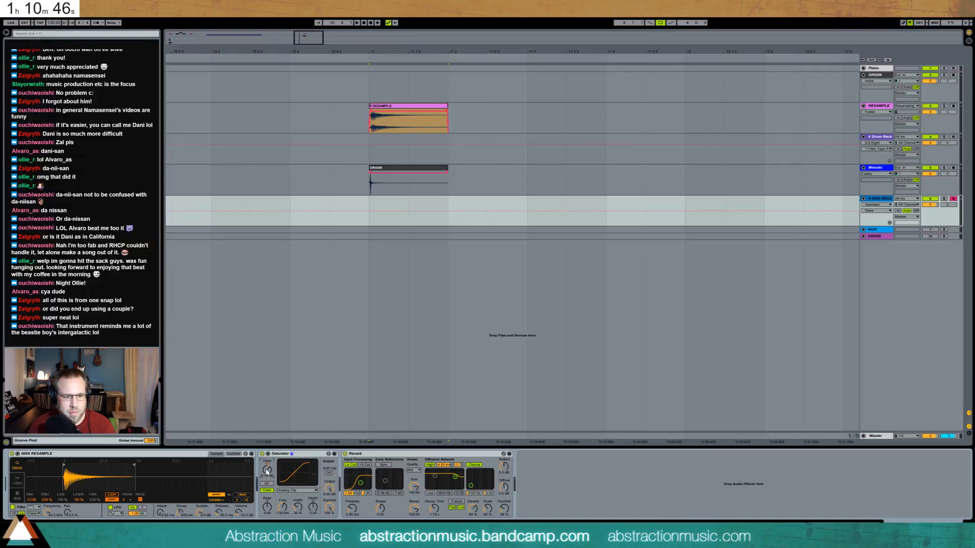
left_click_drag(330, 488, 329, 504)
left_click(309, 491)
left_click(309, 491)
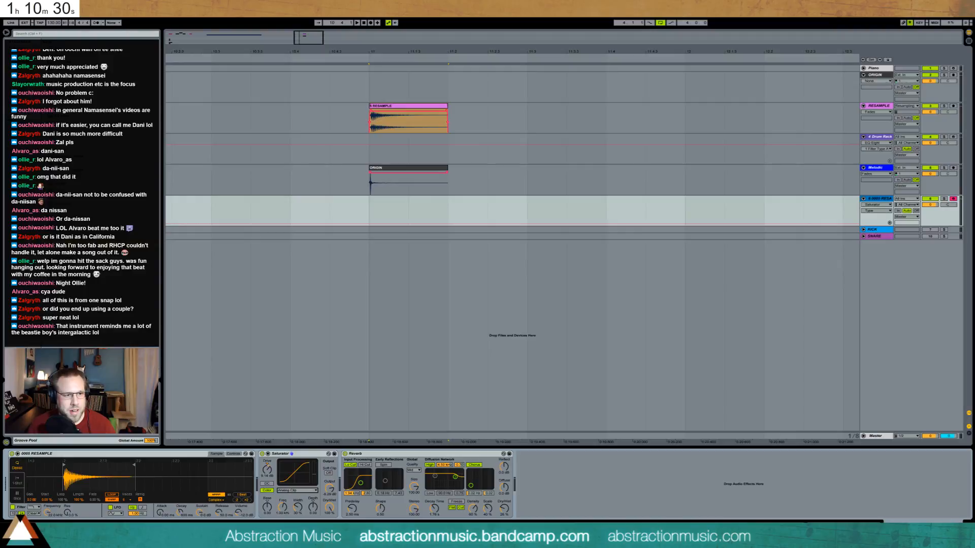
Insert a Ping Pong Delay between the Saturator and the Reverb.
left_click_drag(101, 233, 369, 463)
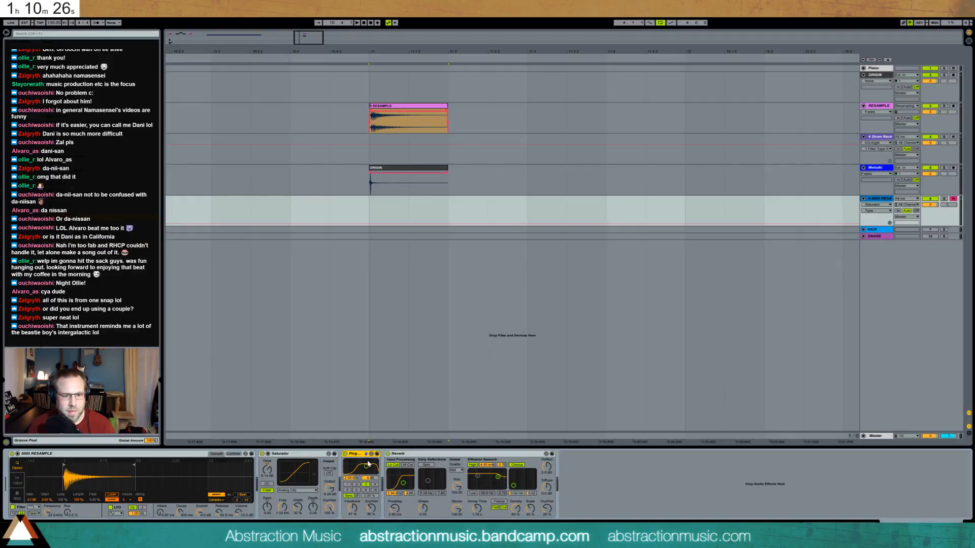
Move the Ping Pong Delay to the end of the chain after the Reverb, and lengthen the Reverb's decay time.
left_click_drag(455, 454, 360, 464)
left_click_drag(434, 509, 434, 500)
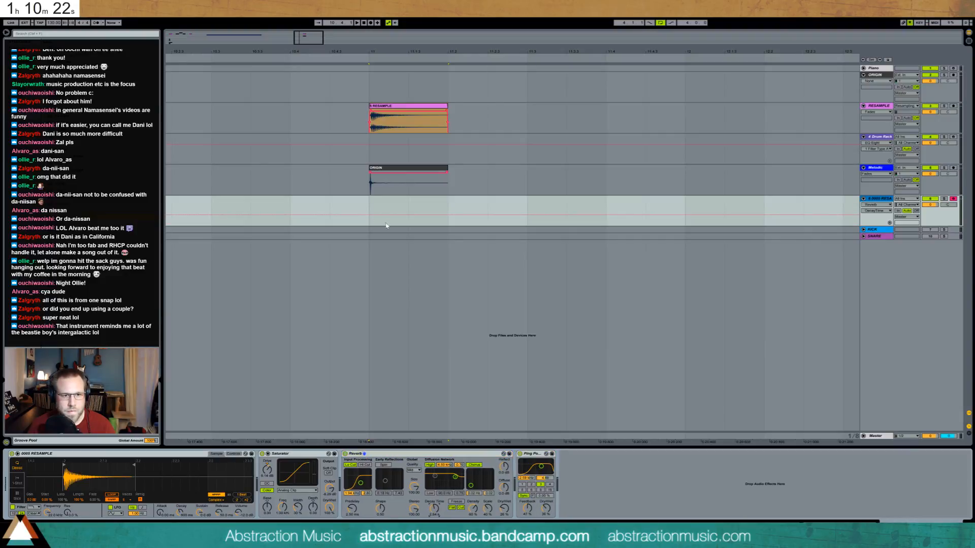
Create an empty one-bar MIDI clip at bar 4 on the resampled Simpler track, aligned with the drum clip's start, and open its notes.
left_click_drag(306, 33, 236, 23)
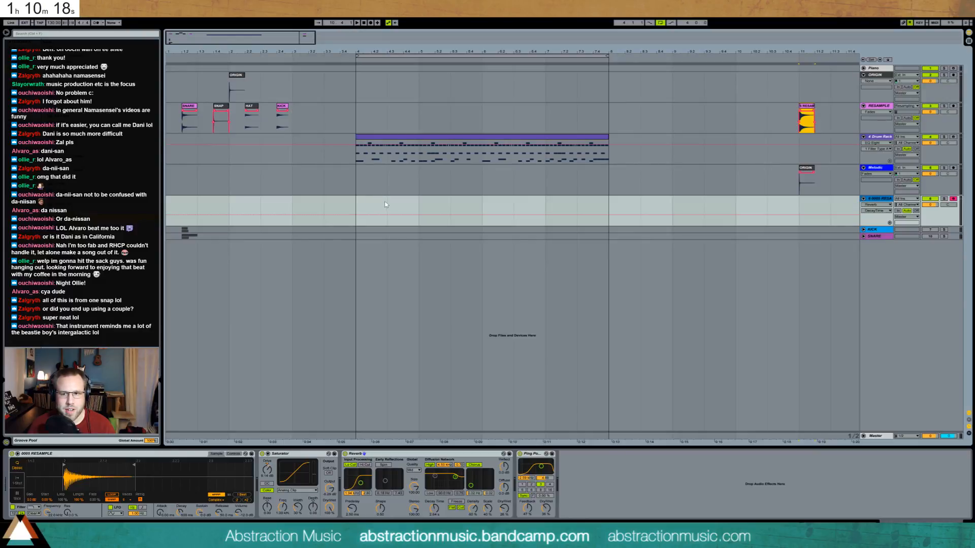
left_click_drag(370, 203, 418, 211)
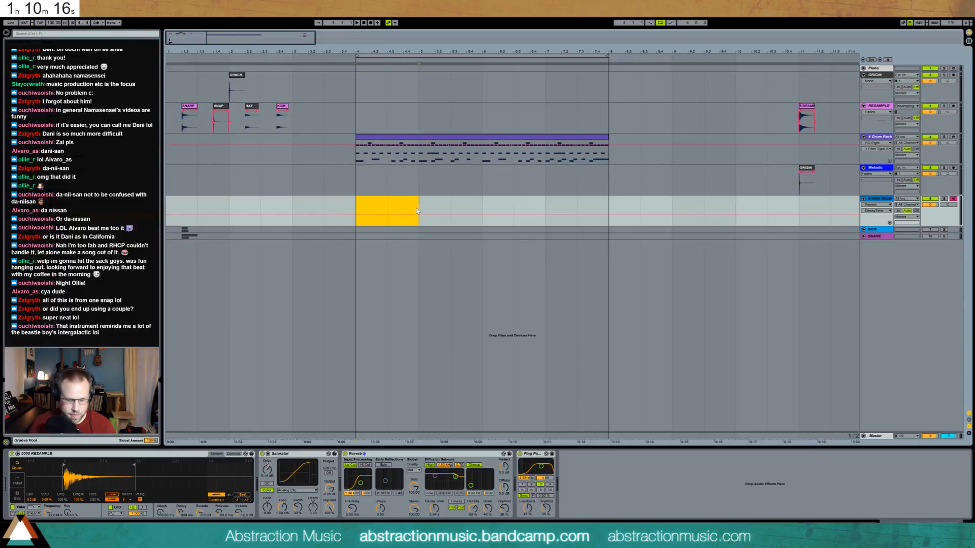
key("ctrl+shift+m")
double_click(403, 198)
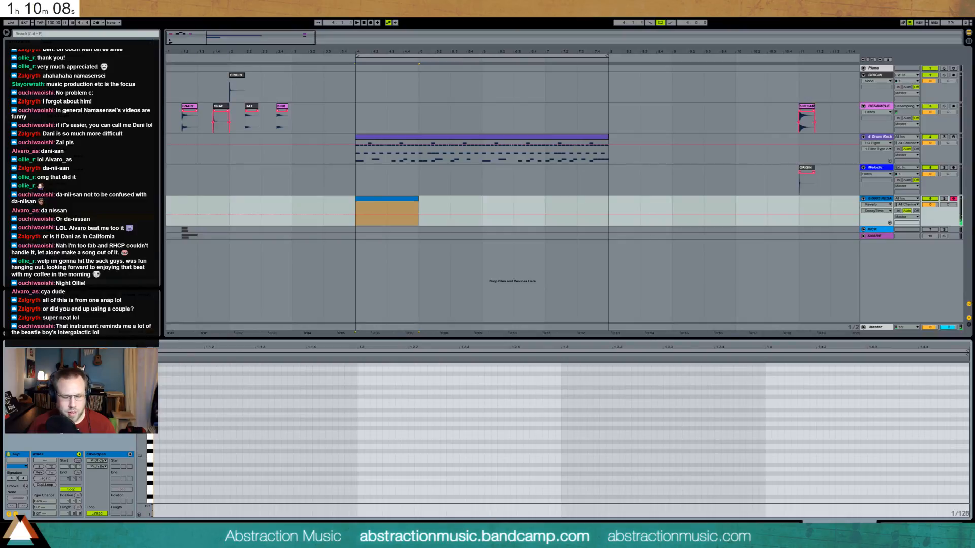
left_click_drag(142, 437, 145, 495)
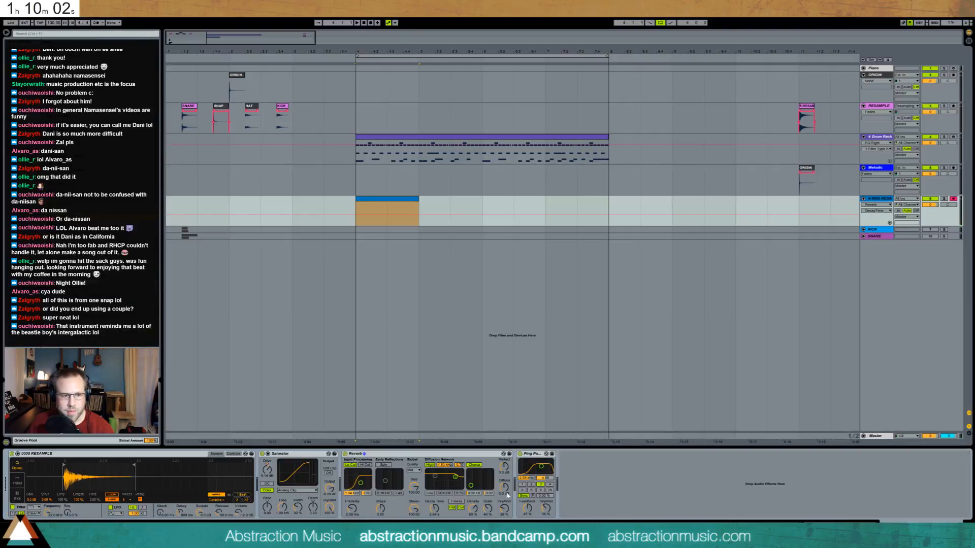
Group the resampled Simpler into an Instrument Rack and layer an Analog synth in a second chain.
key("shift+Tab")
key("ctrl+g")
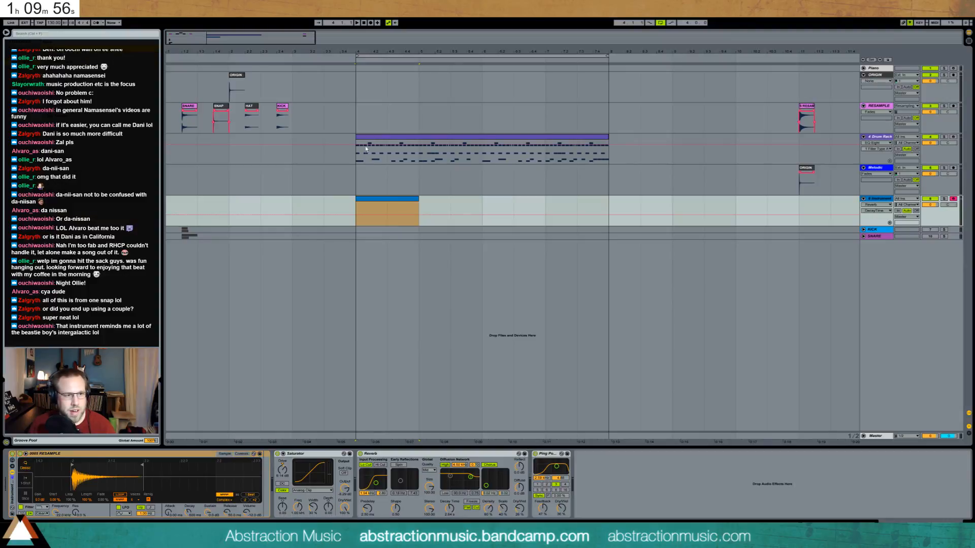
left_click(12, 469)
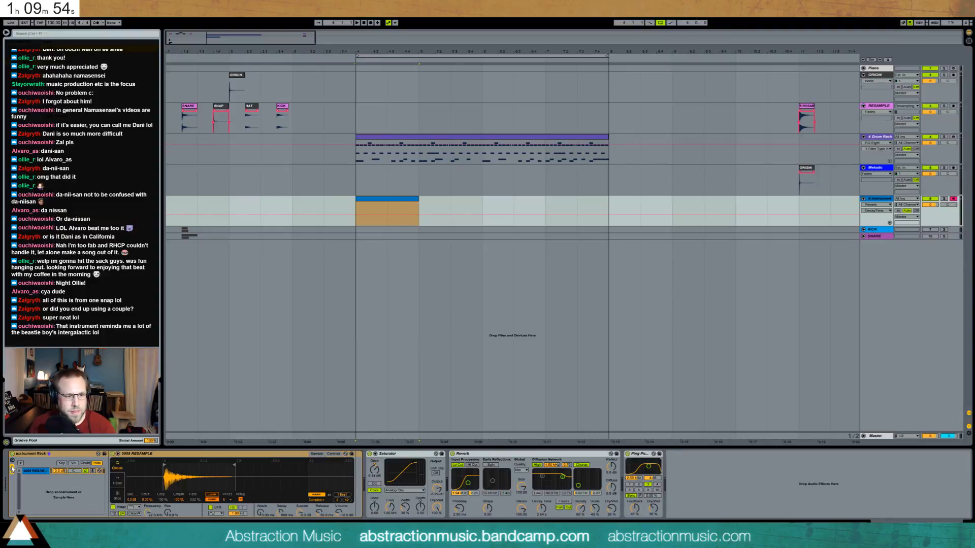
left_click_drag(45, 484, 45, 487)
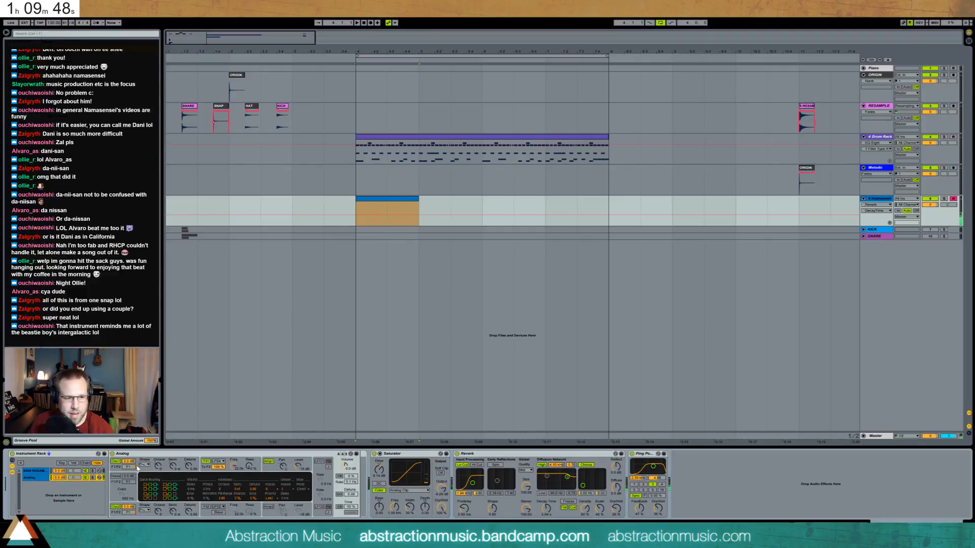
left_click(138, 468)
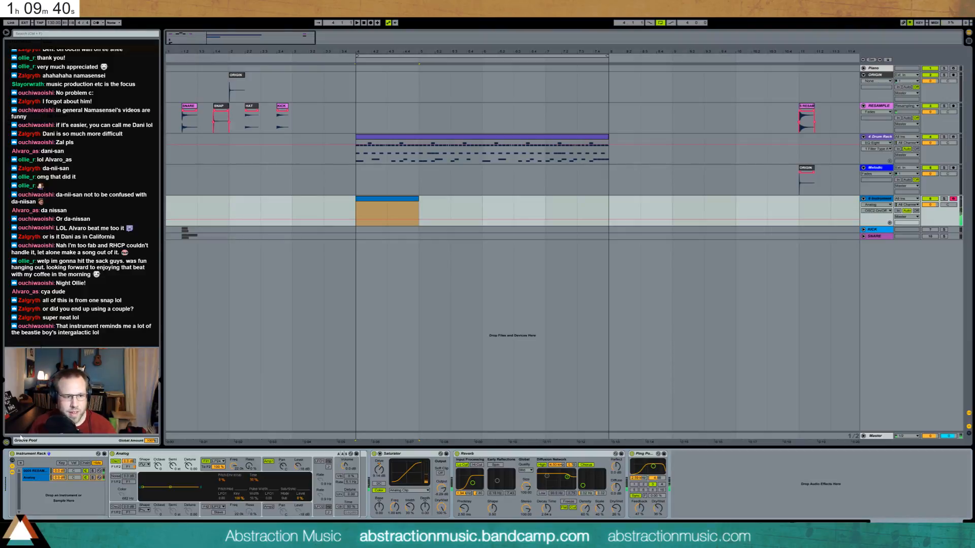
Delete the Analog chain and ungroup the Instrument Rack.
left_click(47, 478)
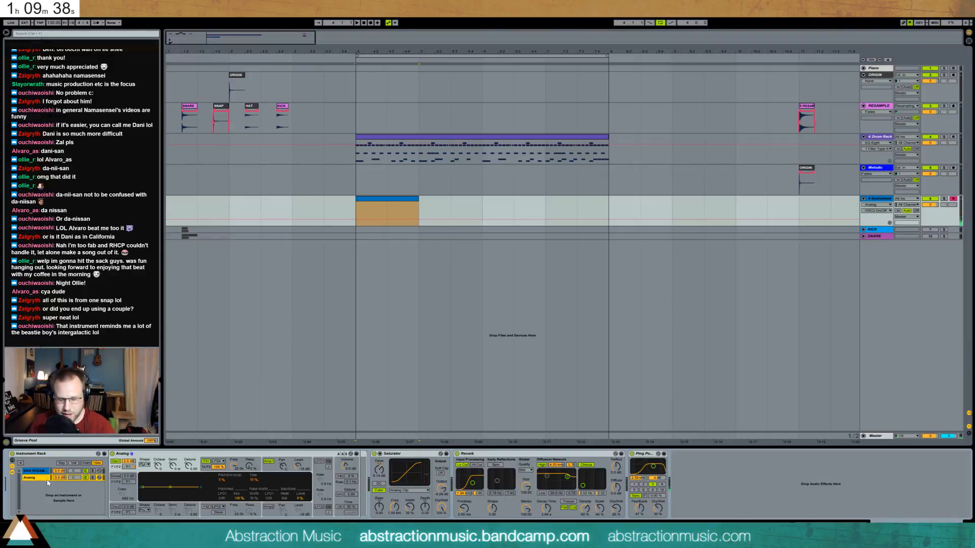
key("Delete")
key("ctrl+shift+g")
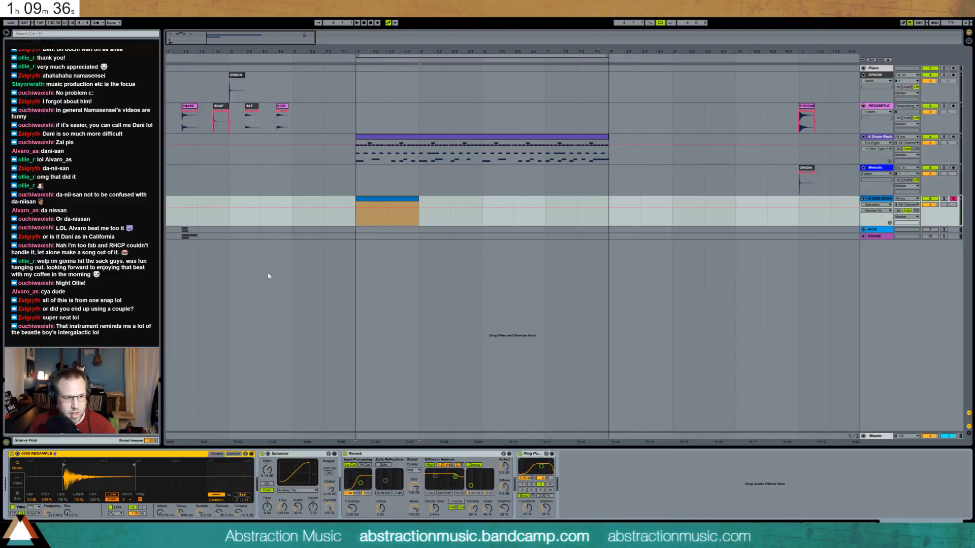
Draw an eighth-note A4 at the start of the one-bar clip and transpose it down one octave to A3.
left_click(377, 201)
double_click(376, 204)
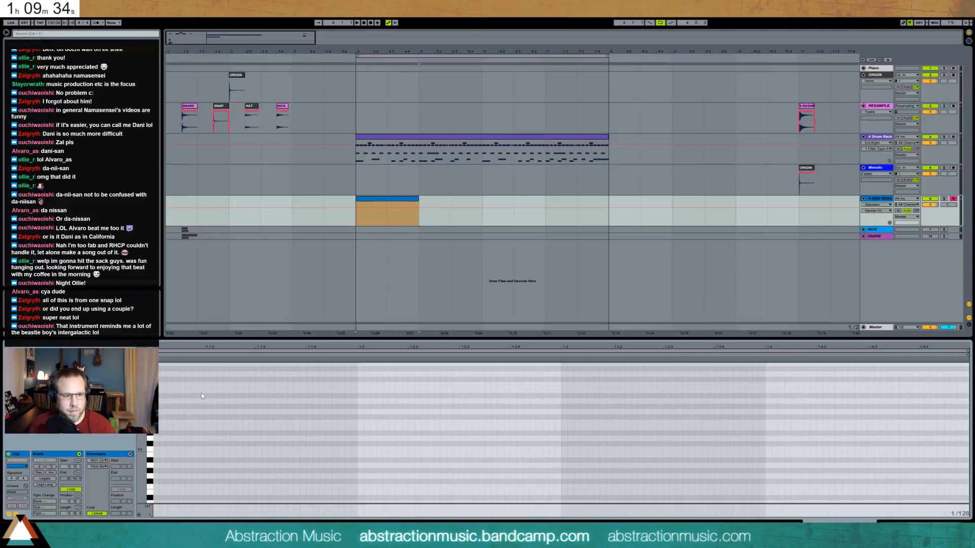
left_click_drag(142, 401, 248, 409)
double_click(156, 408)
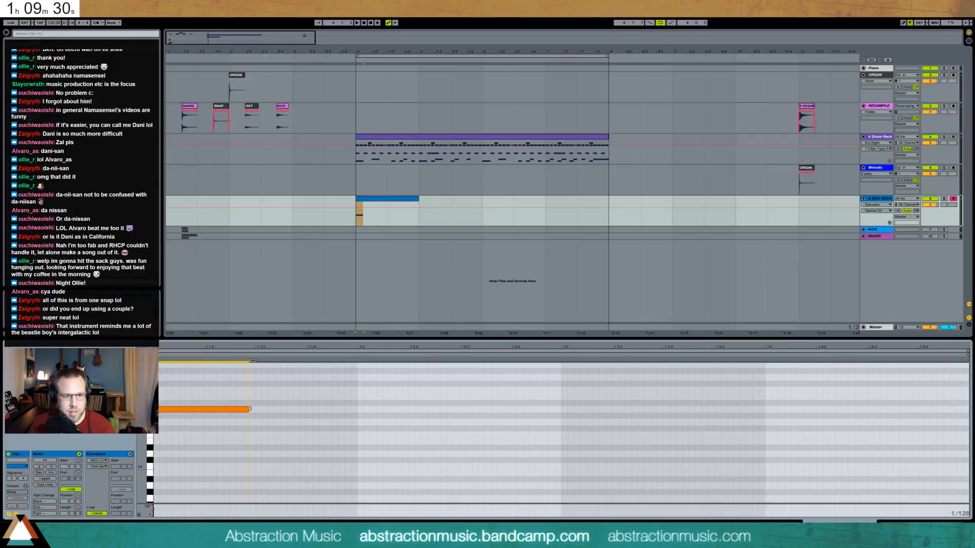
key("space")
key("space")
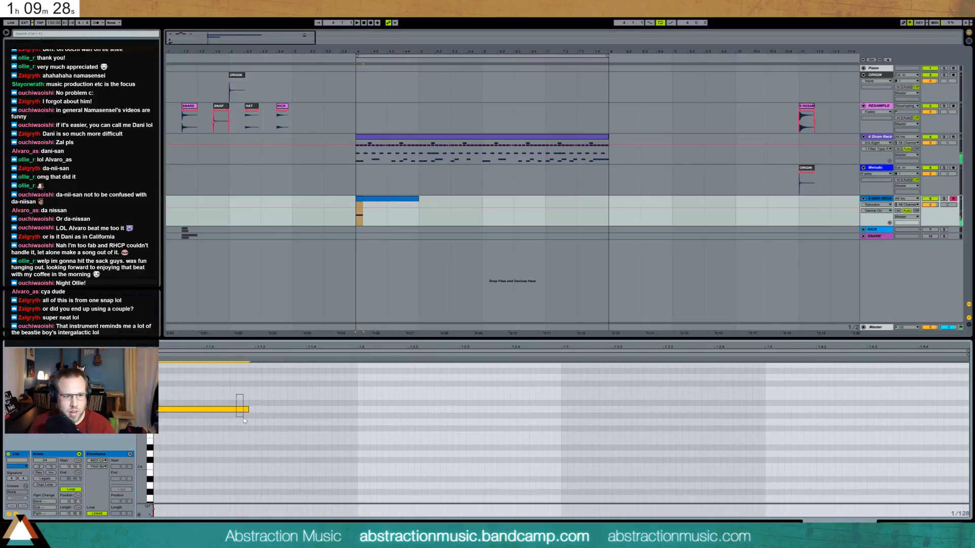
key("shift+Down")
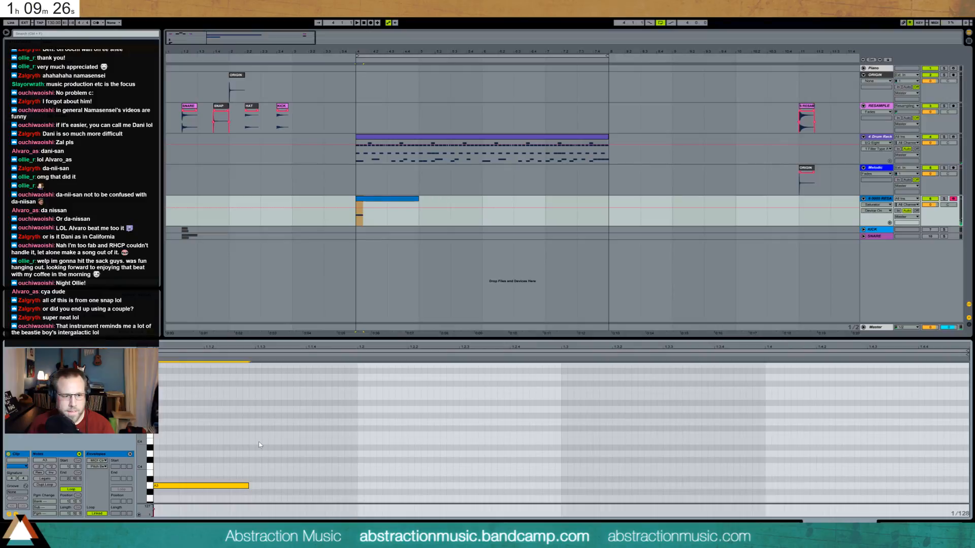
Add eighth notes D4 and G4 after the first note, audition them, and raise the G4 two semitones to A4.
left_click_drag(259, 456, 345, 456)
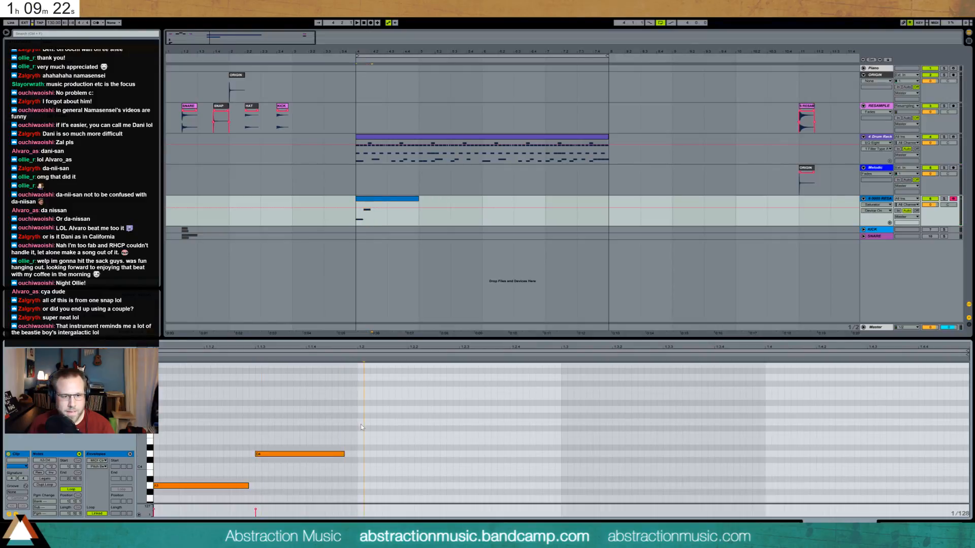
left_click_drag(360, 423, 447, 423)
key("space")
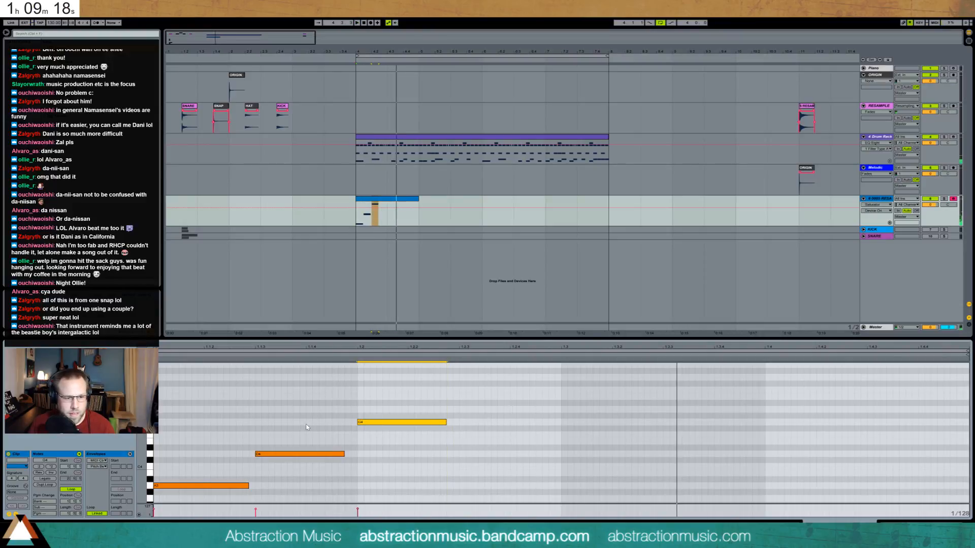
key("Up")
key("Up")
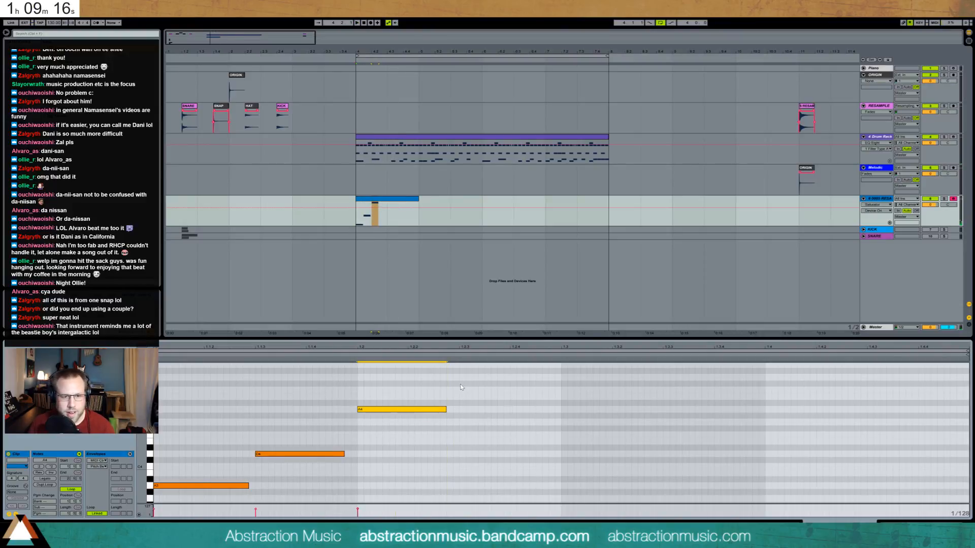
Duplicate the three-note pattern twice to fill the bar.
left_click_drag(461, 385, 149, 499)
key("ctrl+d")
key("ctrl+d")
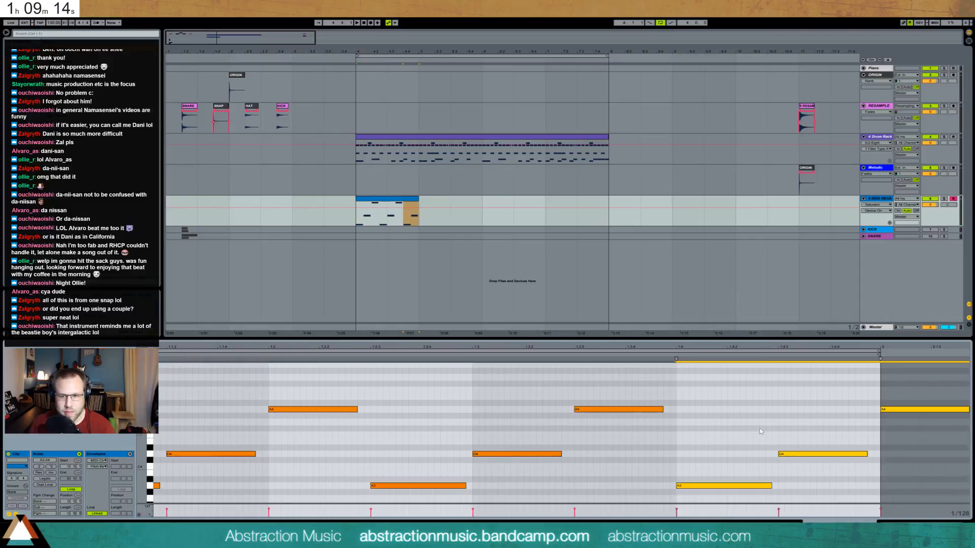
Delete the note past the clip's end, raise the bar's last note one octave to D5, and audition the melody.
left_click(909, 409)
left_click_drag(823, 449, 838, 490)
key("shift+Up")
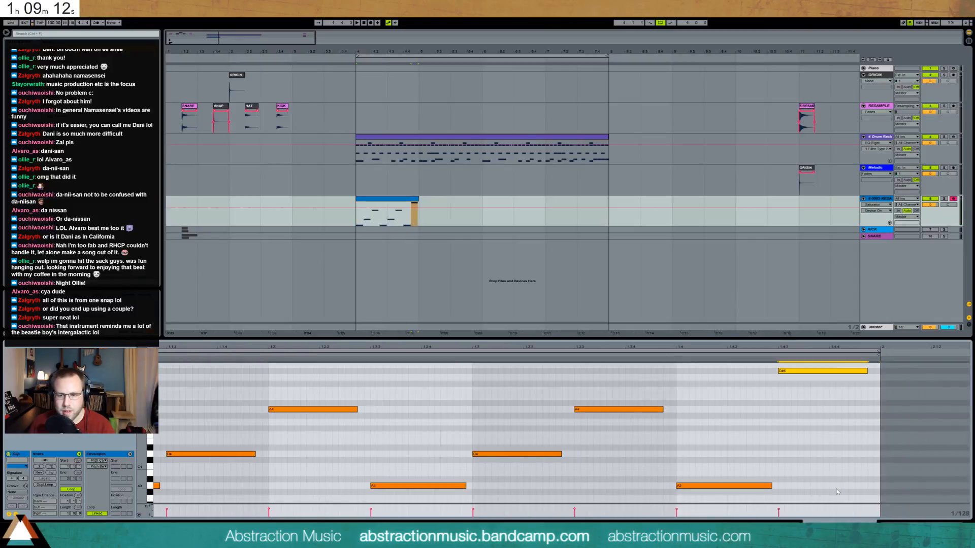
key("space")
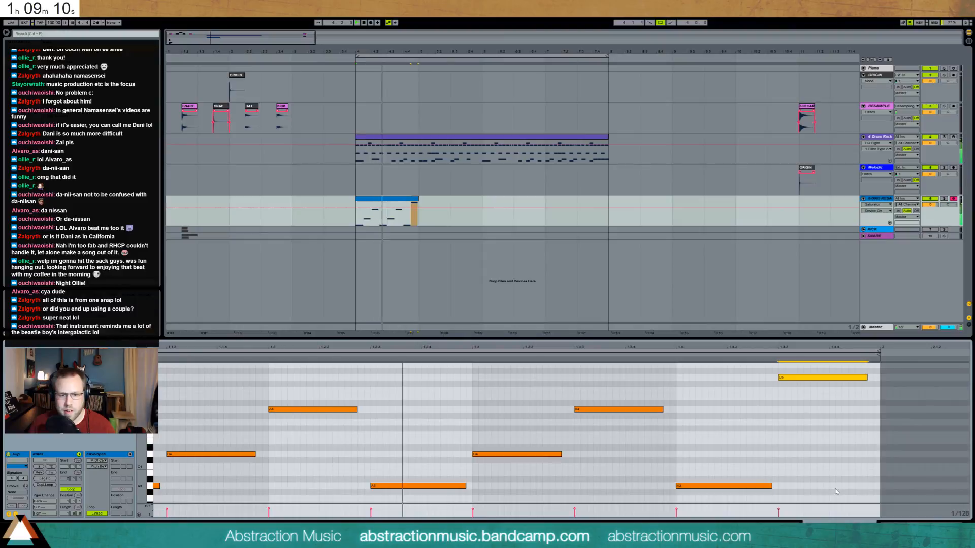
key("space")
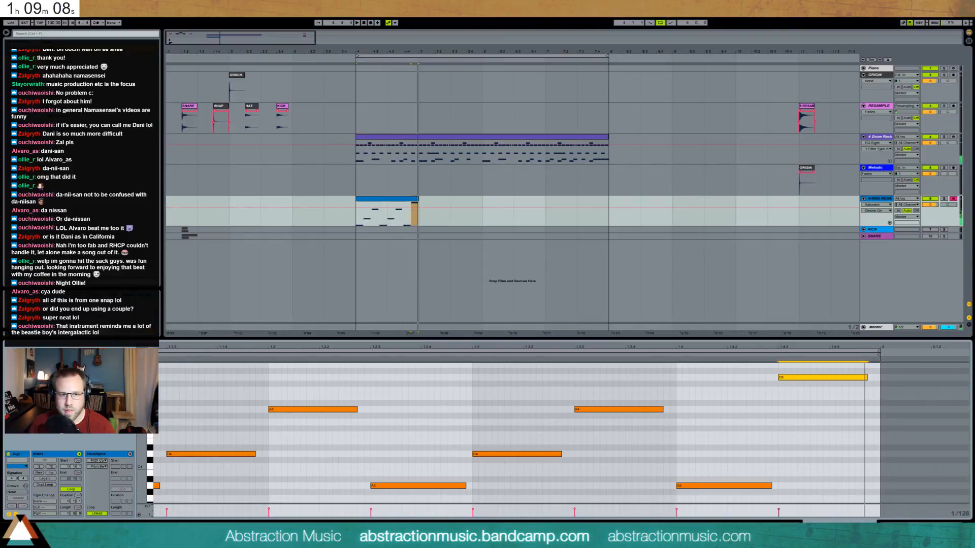
Extend the looped melody clip to the drum clip's end, and shorten the Reverb's decay time during playback.
left_click_drag(417, 201, 613, 202)
key("space")
left_click(904, 524)
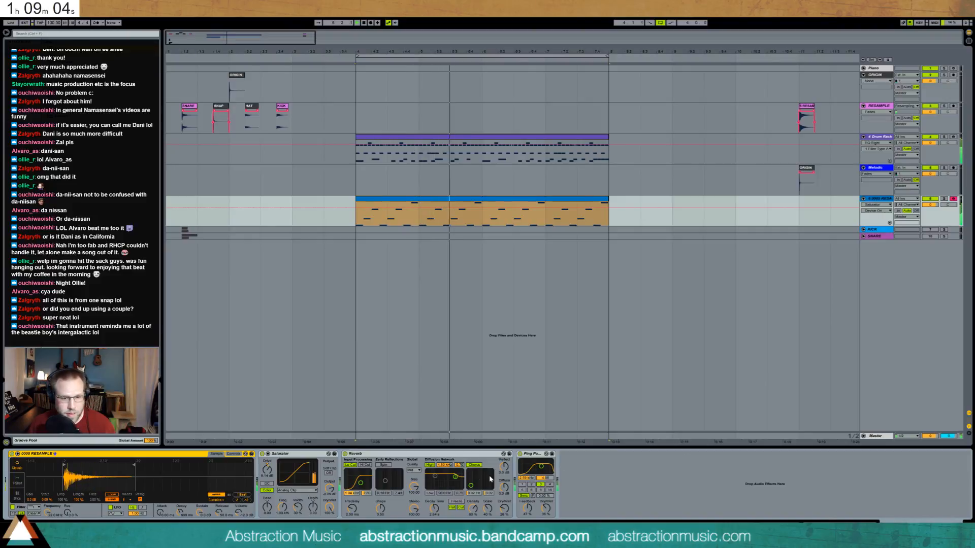
left_click_drag(434, 508, 434, 512)
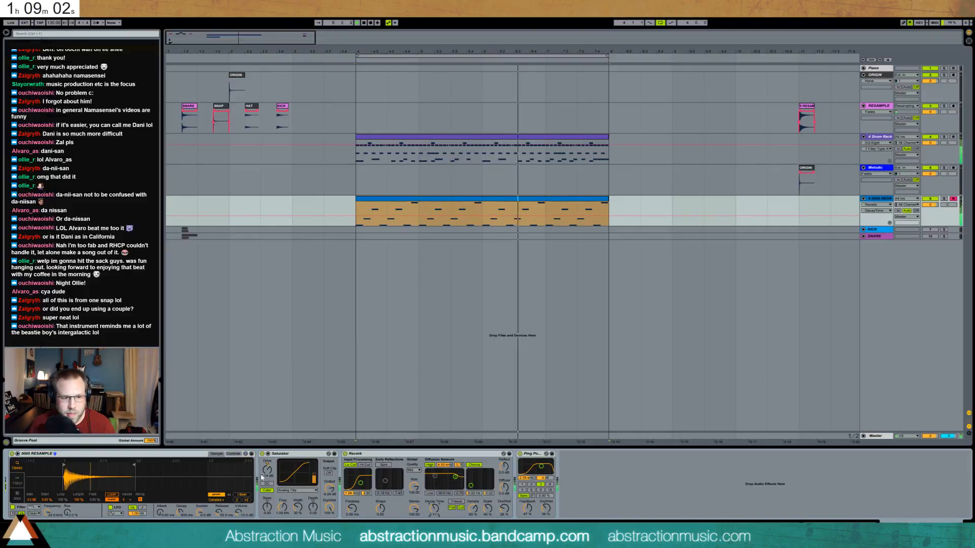
Raise the Saturator's drive, lower its output, and set its curve to Medium Curve.
left_click_drag(267, 470, 267, 461)
left_click(296, 490)
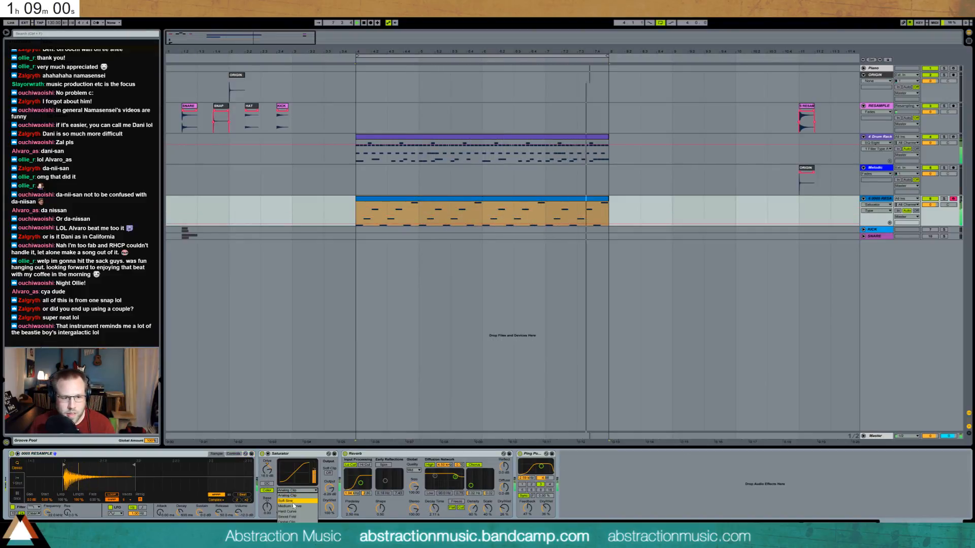
left_click(289, 496)
left_click_drag(329, 489, 329, 491)
left_click(297, 490)
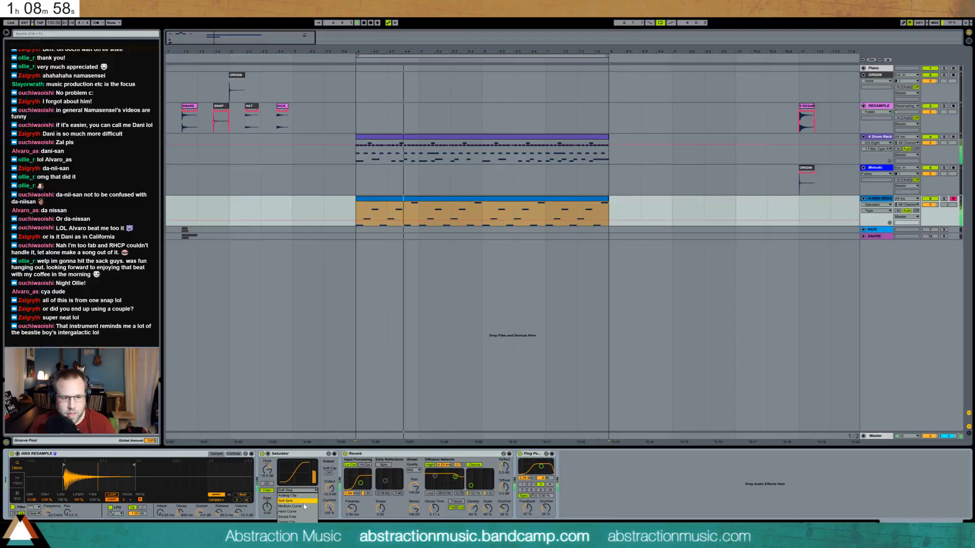
left_click(292, 506)
left_click_drag(271, 475, 270, 480)
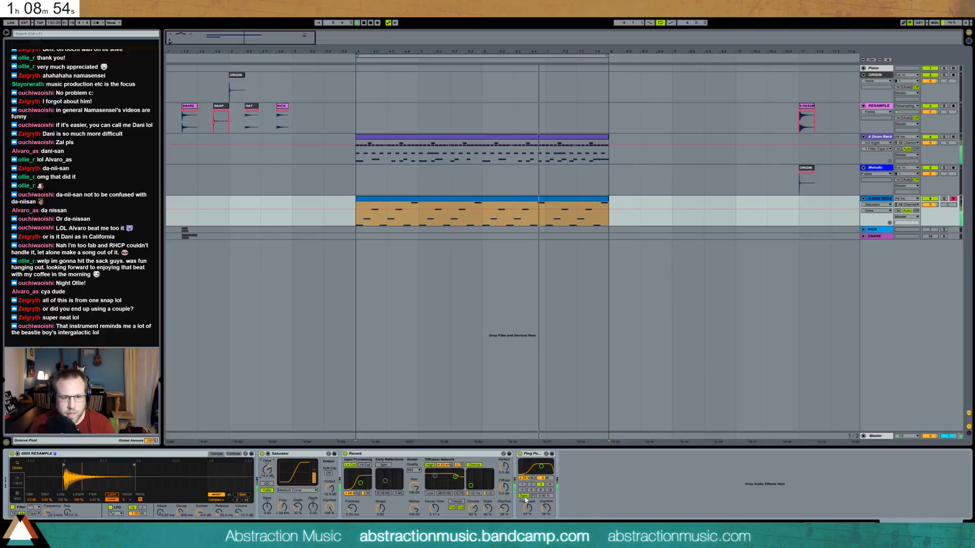
Lower the Ping Pong Delay's feedback to 30%, shorten the Reverb's decay time further, and play the loop.
left_click_drag(527, 509, 545, 515)
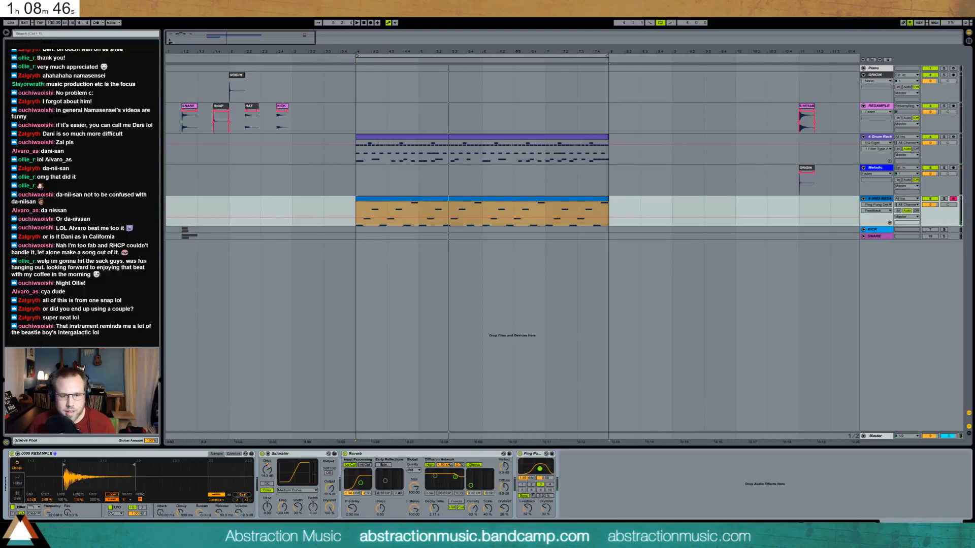
left_click_drag(428, 516, 434, 514)
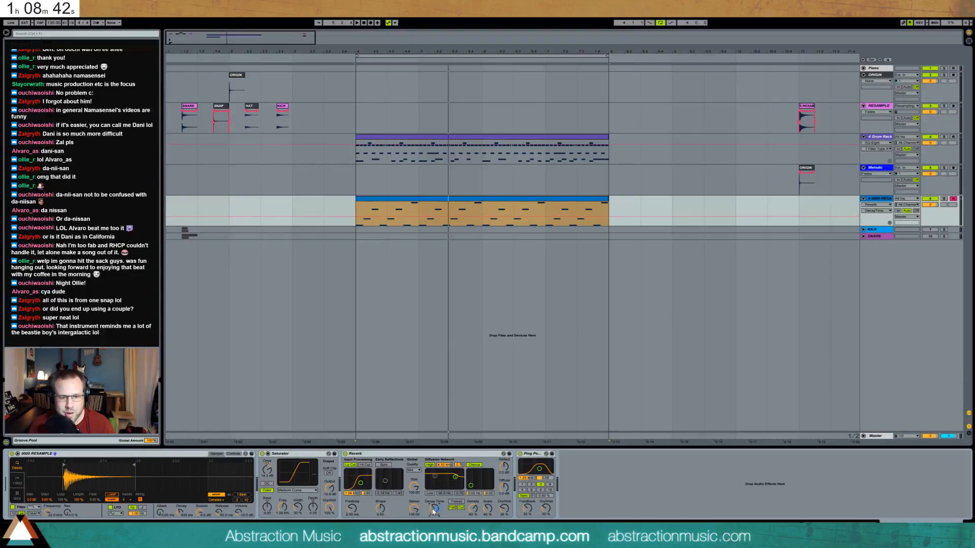
key("space")
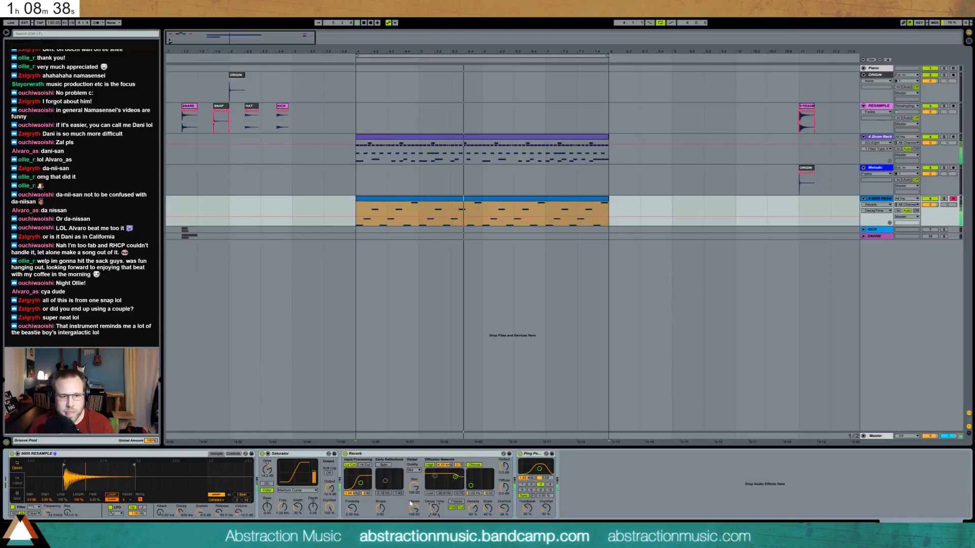
Lower the Saturator's output, raise its Base amount, and set its curve to Soft Sine.
mouse_move(329, 488)
left_mouse_down()
mouse_move(330, 479)
mouse_move(330, 489)
left_mouse_up()
mouse_move(267, 507)
left_mouse_down()
mouse_move(267, 520)
mouse_move(315, 508)
mouse_move(267, 494)
mouse_move(267, 479)
mouse_move(267, 490)
left_mouse_up()
left_click(269, 479)
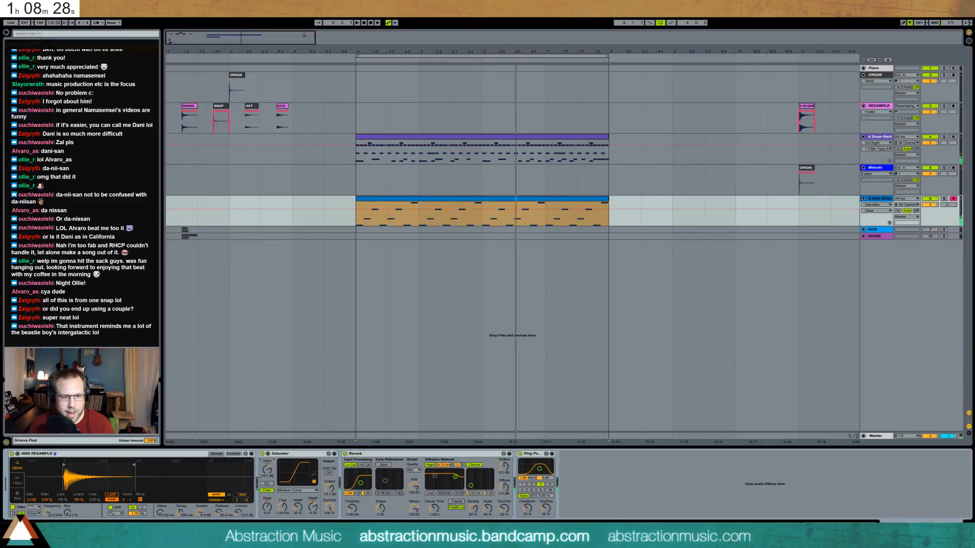
left_click(295, 491)
left_click(296, 503)
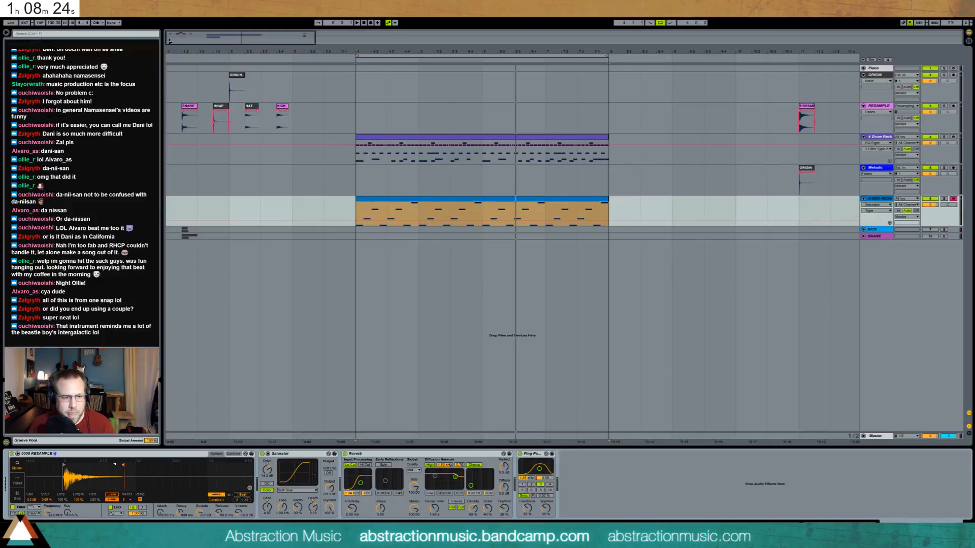
Adjust the resampled Simpler's envelope decay, lengthen its release, and play the loop.
left_click(181, 513)
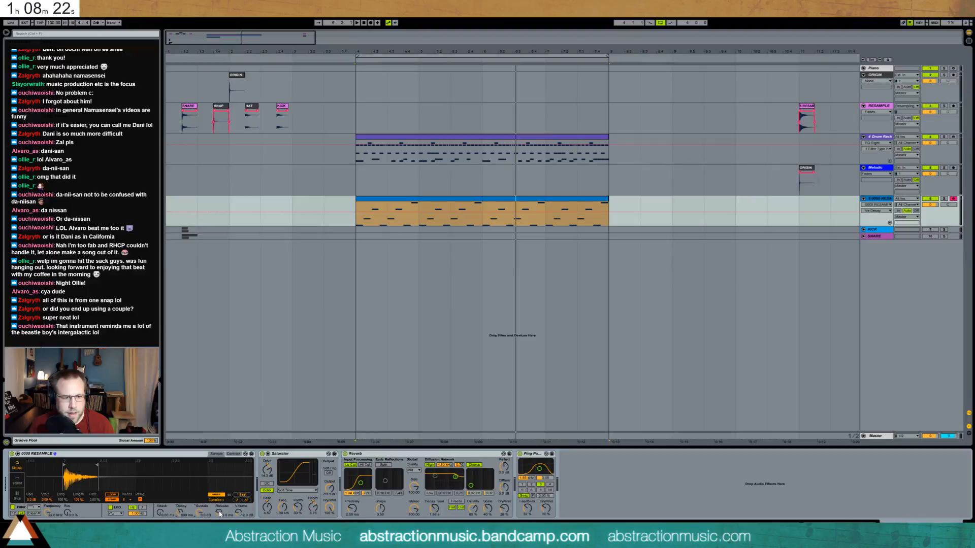
left_click_drag(220, 513, 220, 502)
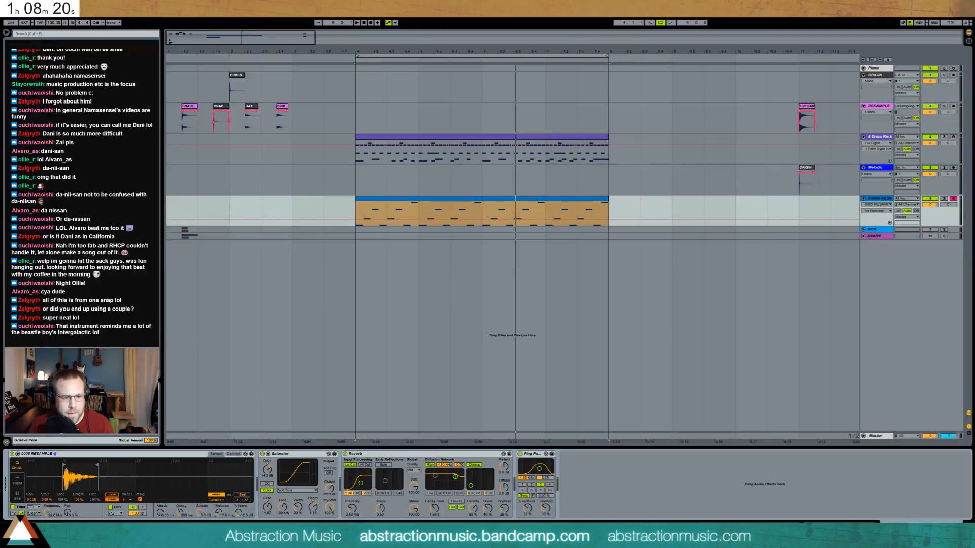
key("space")
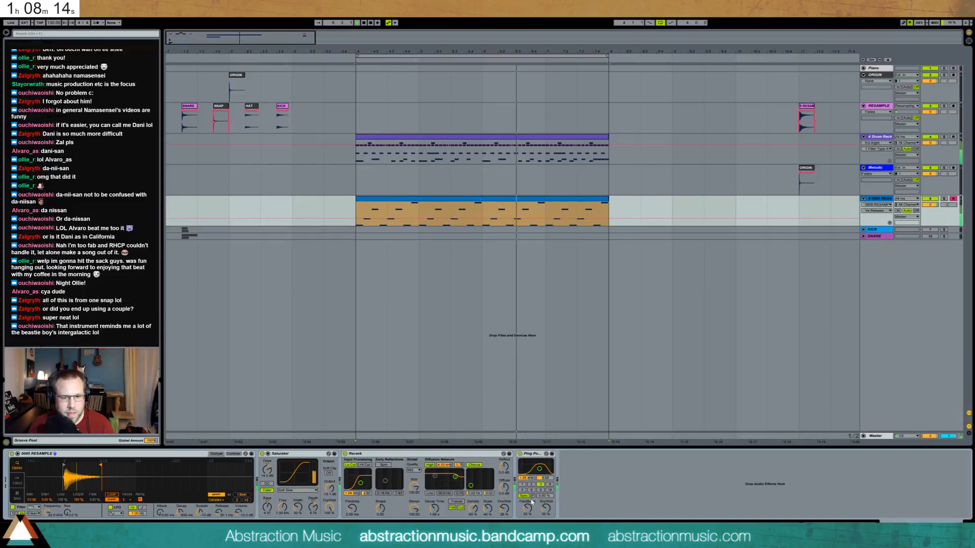
Move the Ping Pong Delay to directly after the Simpler, ahead of the Saturator, and adjust its feedback.
left_click_drag(530, 461, 274, 460)
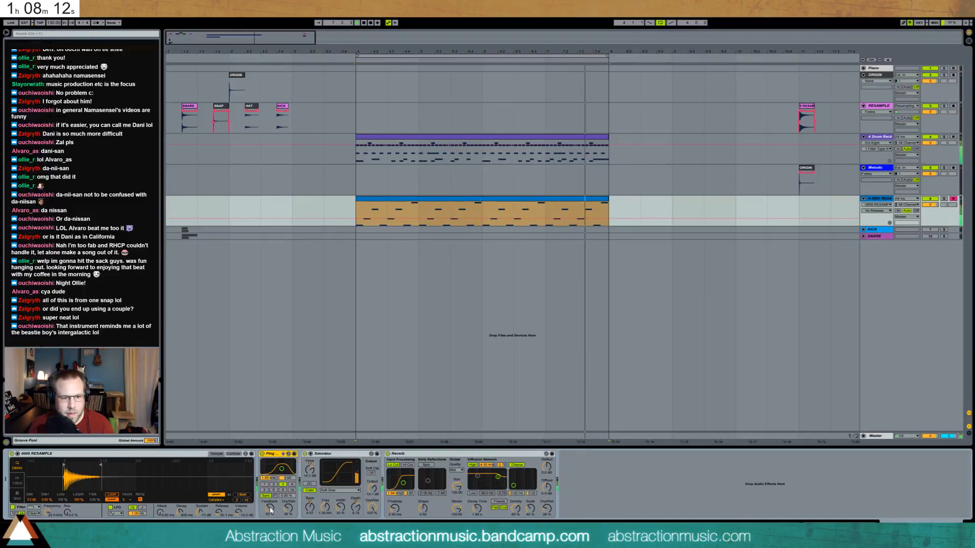
mouse_move(271, 512)
left_mouse_down()
mouse_move(287, 501)
mouse_move(270, 511)
left_mouse_up()
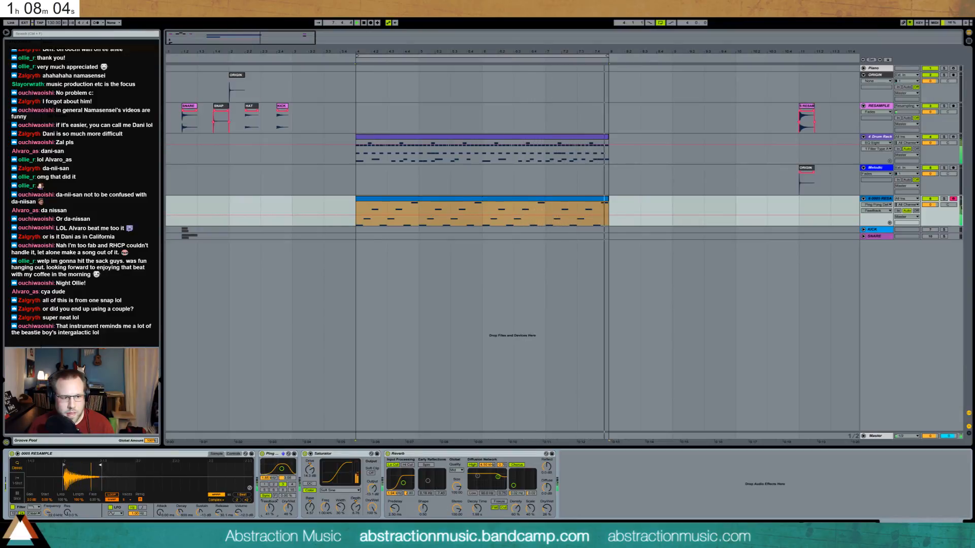
Extend the Simpler's sample end slightly, raise its volume, and adjust the envelope sustain and decay while the loop plays.
left_click_drag(101, 465, 106, 465)
left_click_drag(238, 512, 239, 506)
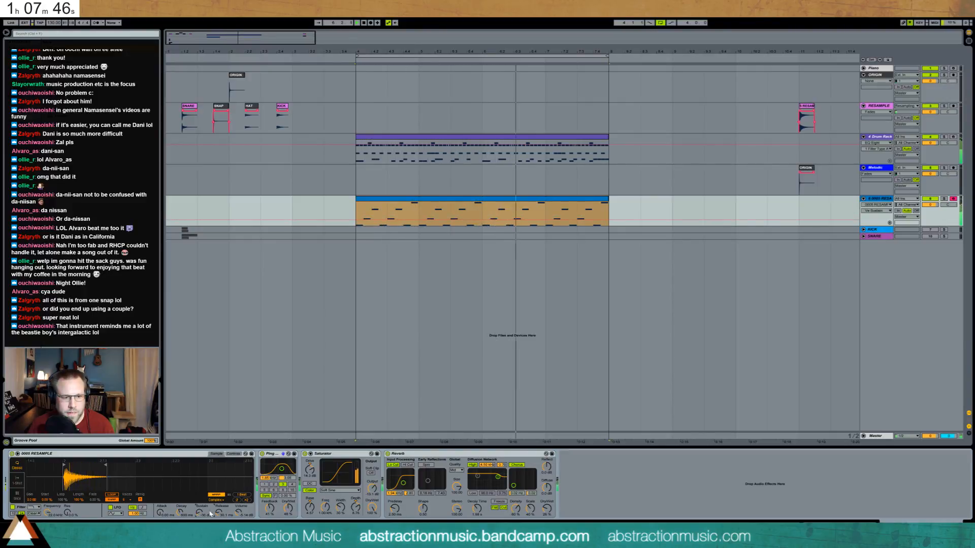
left_click_drag(211, 514, 178, 509)
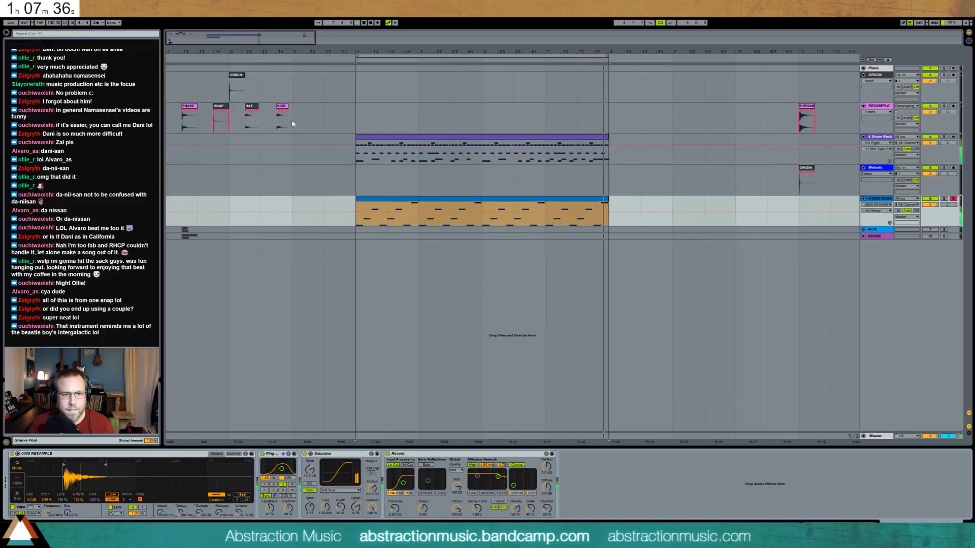
Shorten all notes in the melody clip to about half their length and return to the track's devices.
double_click(424, 199)
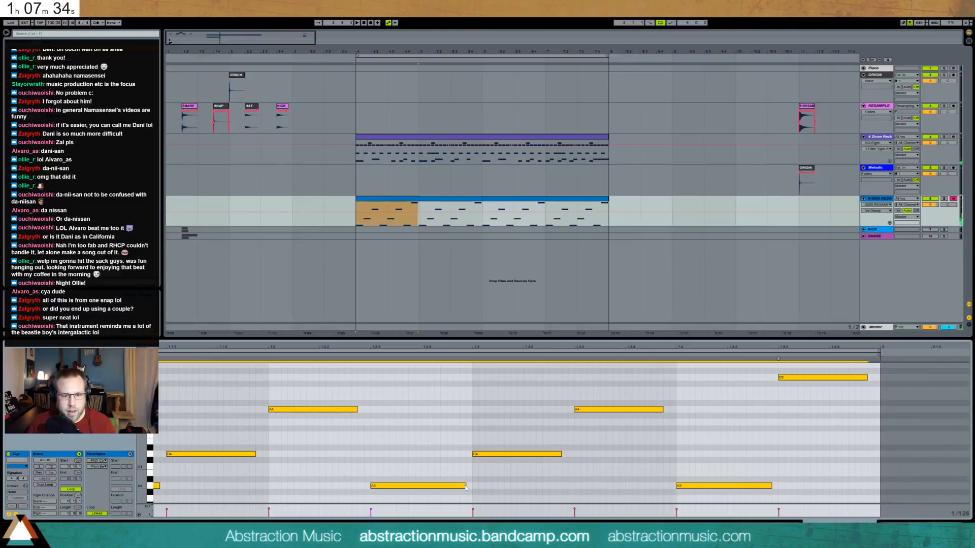
left_click_drag(436, 486, 420, 483)
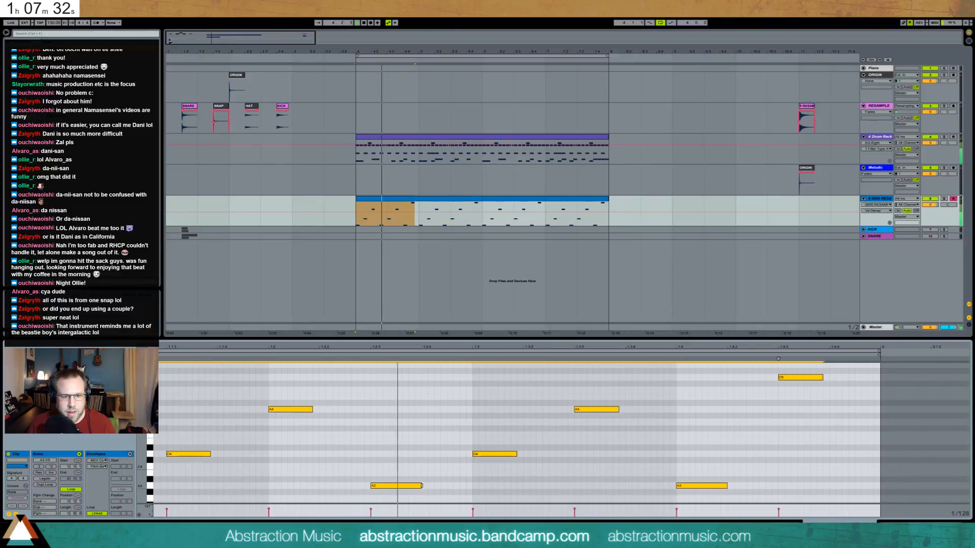
key("shift+Tab")
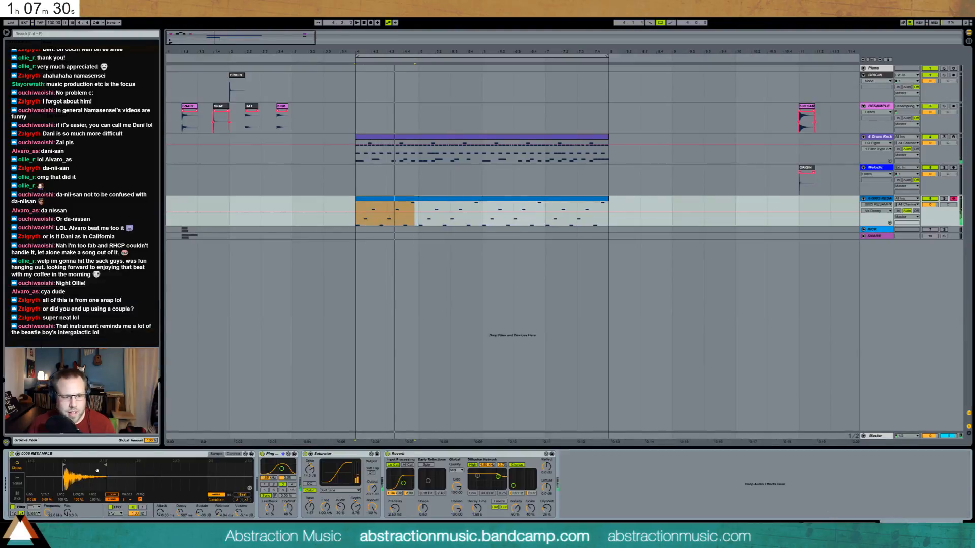
Adjust the Simpler's sustain, set the Saturator's curve to Medium Curve, and adjust its drive and output during playback.
left_click(202, 514)
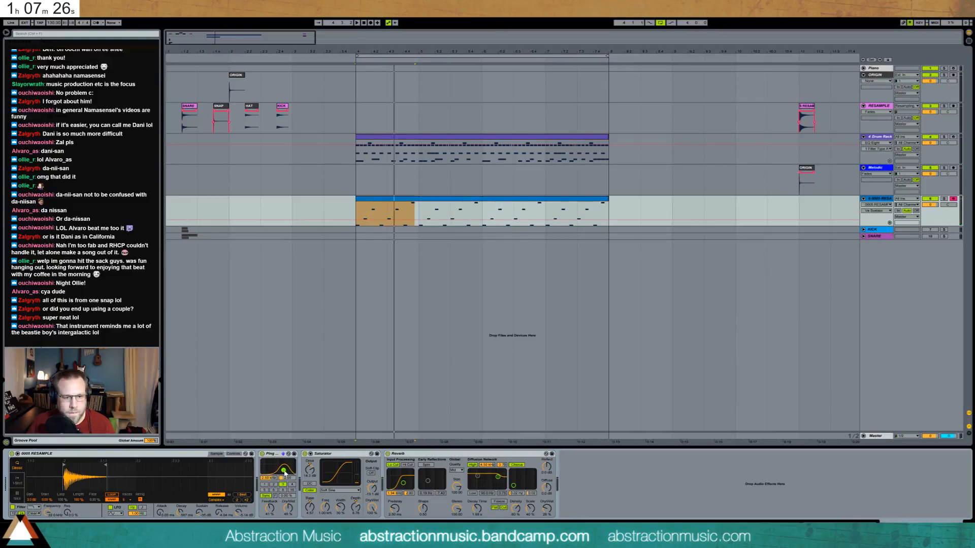
key("space")
left_click_drag(309, 470, 310, 465)
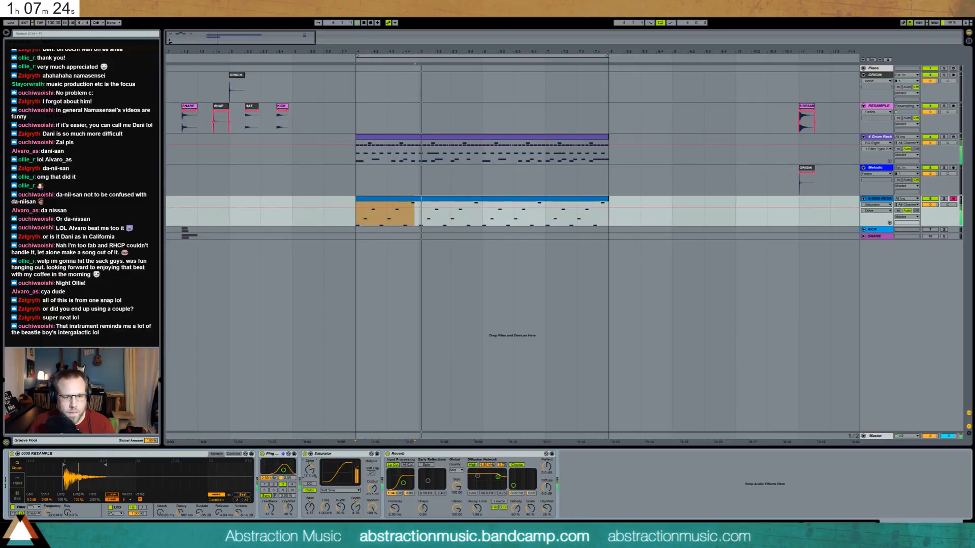
left_click(339, 490)
left_click(334, 511)
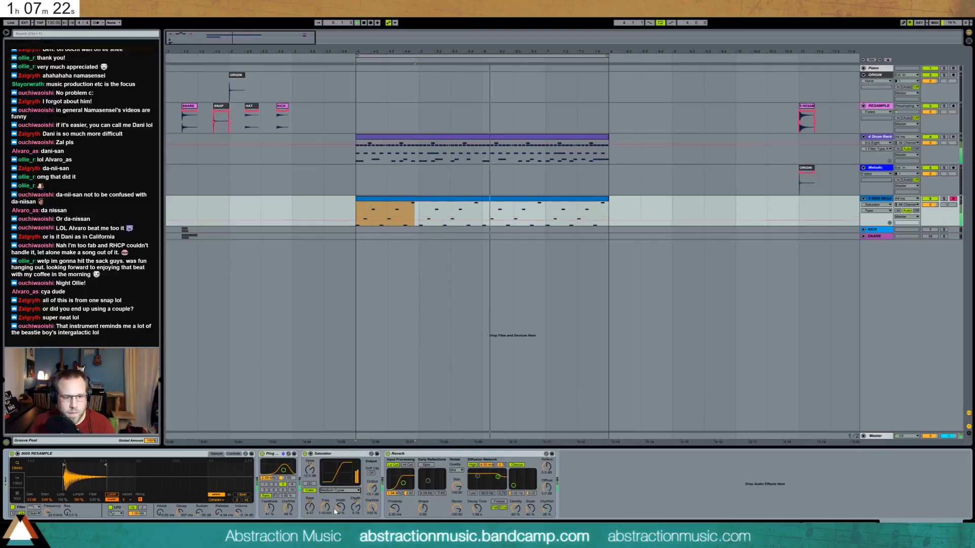
left_click_drag(372, 489, 372, 484)
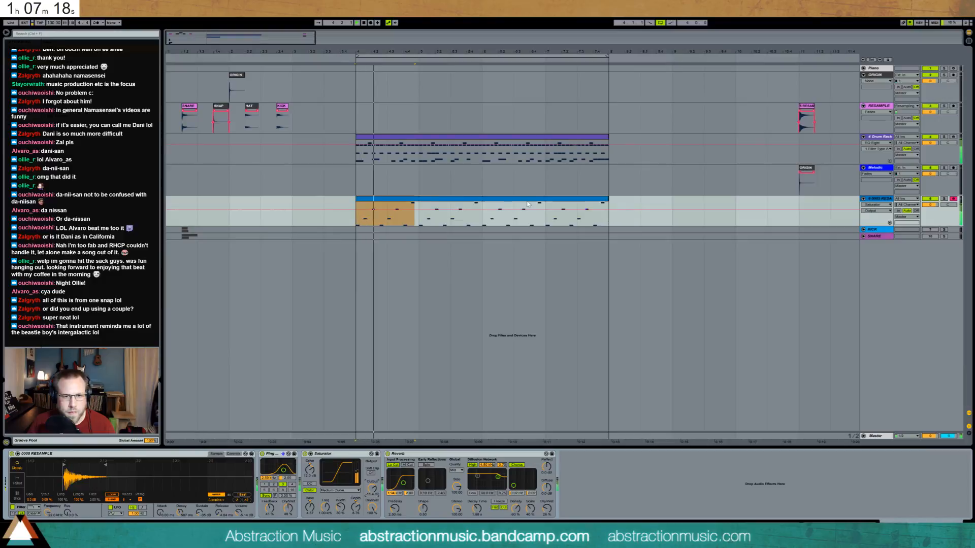
Split the melody clip at bar 7, raise the last bar's third-last note an octave, and move its second-last note to F5.
left_click(453, 212)
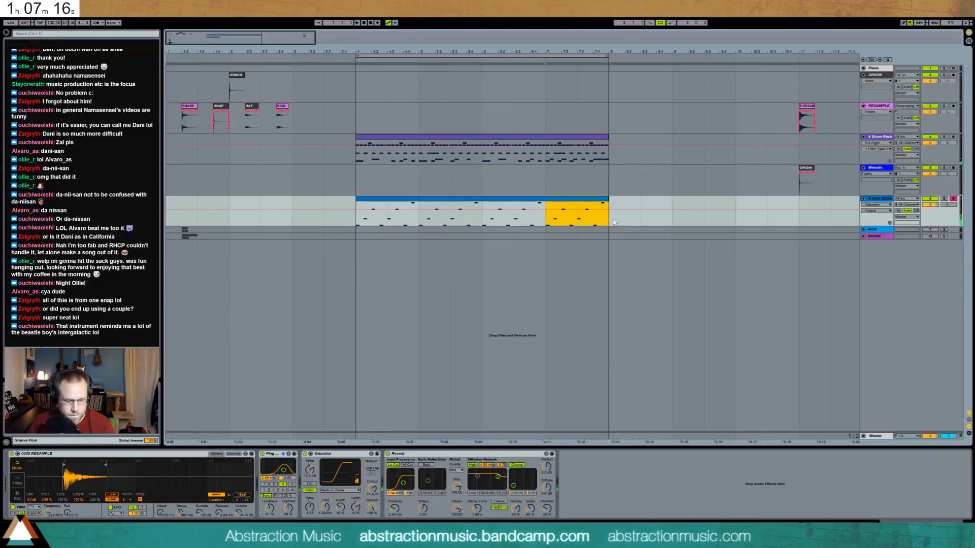
double_click(592, 201)
scroll(632, 402, "down", 1)
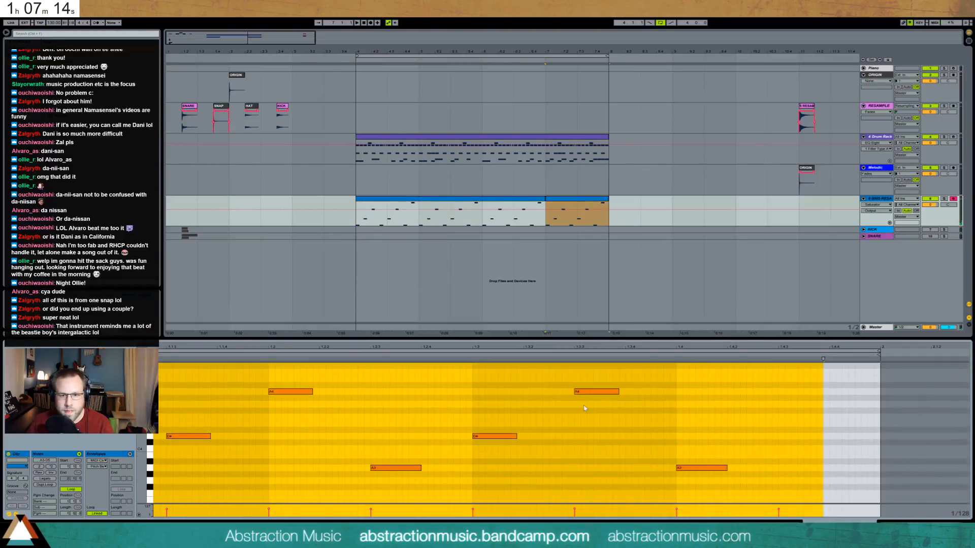
scroll(582, 404, "up", 1)
left_click(582, 404)
key("shift+Up")
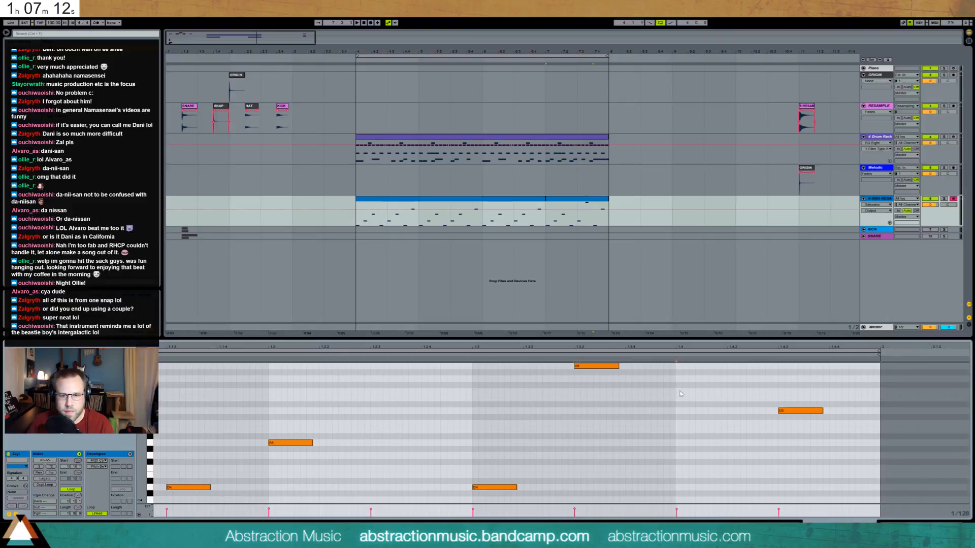
scroll(720, 432, "down", 1)
left_click(720, 432)
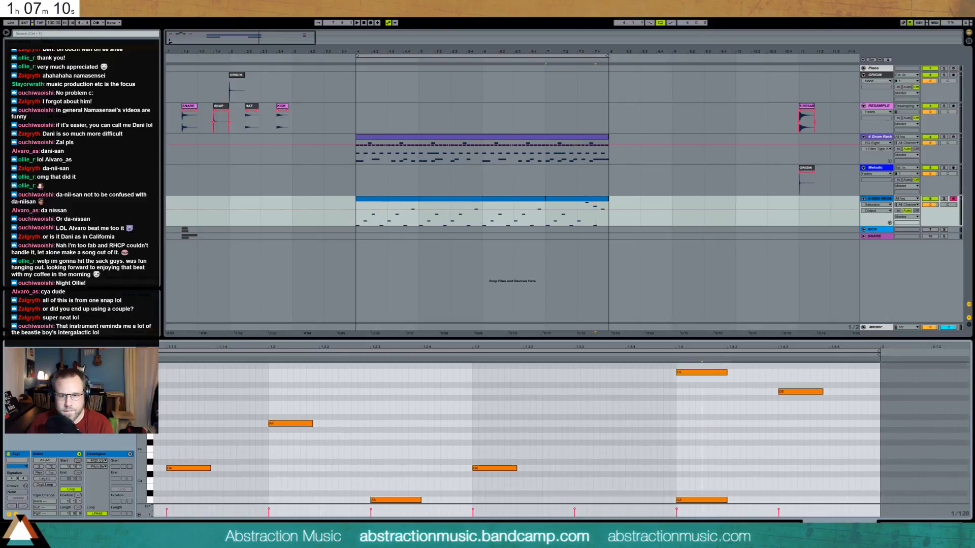
key("space")
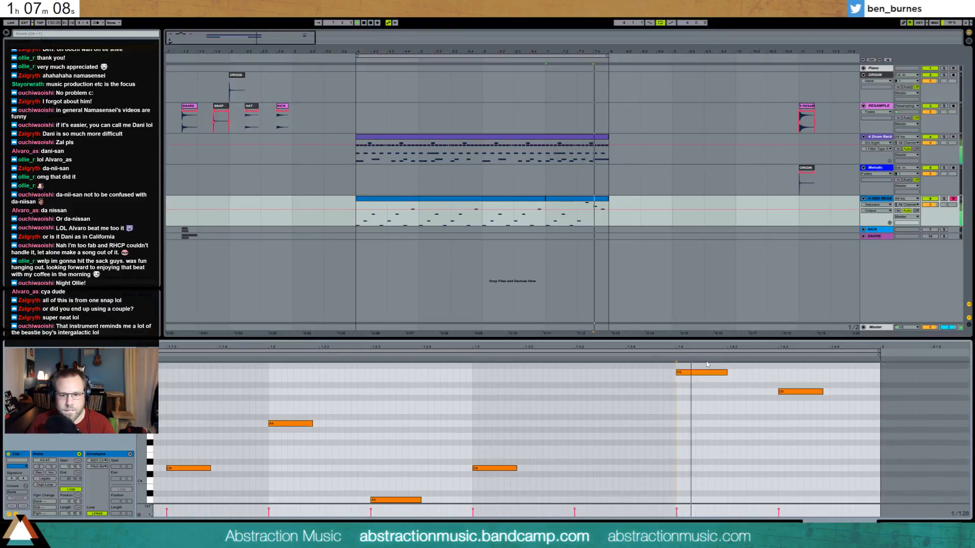
Lower the last three notes of the melody's final bar by one octave.
scroll(576, 385, "up", 2)
left_click_drag(563, 366, 782, 435)
key("shift+Down")
scroll(764, 422, "down", 2)
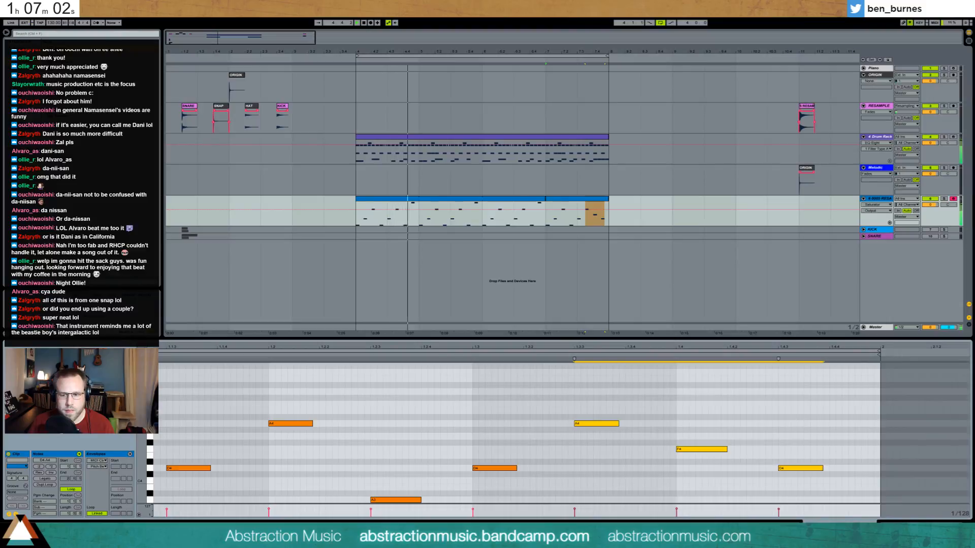
Solo the melody track, shape its sound with an EQ Eight after the Simpler, and add Multiband Dynamics behind it.
key("shift+Tab")
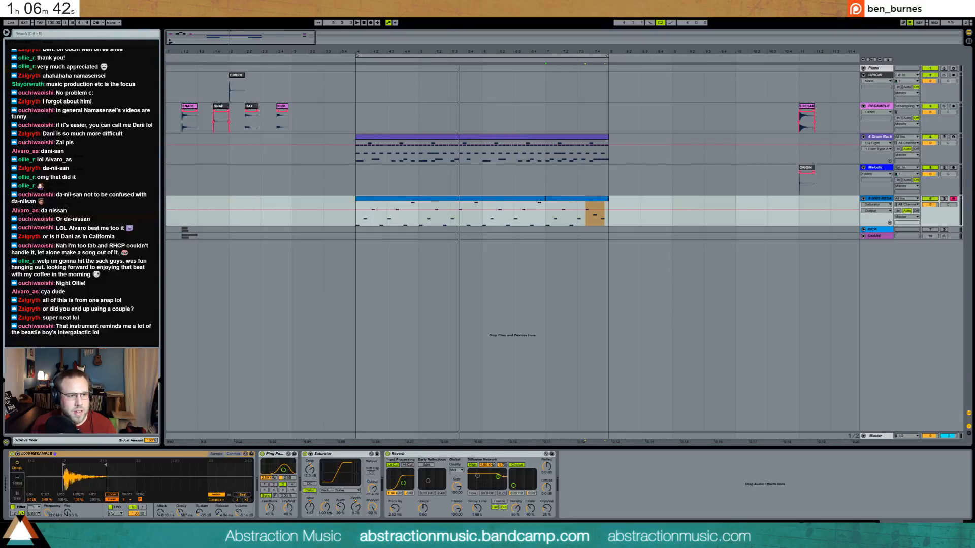
left_click(943, 199)
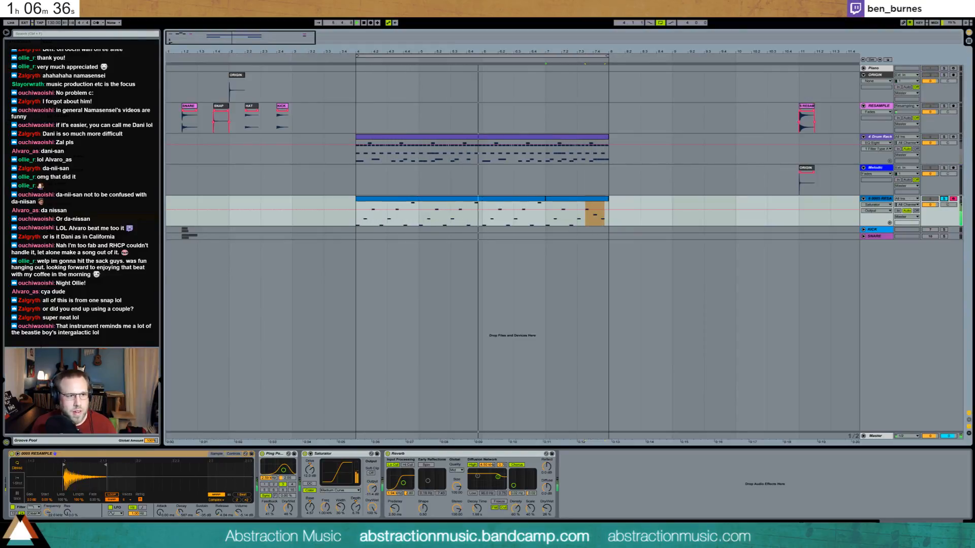
left_click_drag(102, 119, 339, 486)
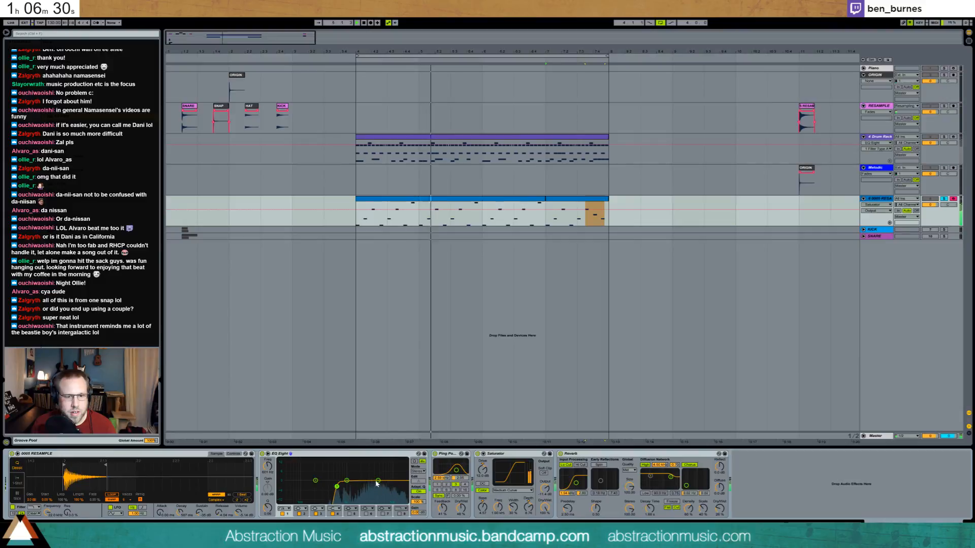
left_click_drag(378, 480, 341, 475)
left_click(364, 497)
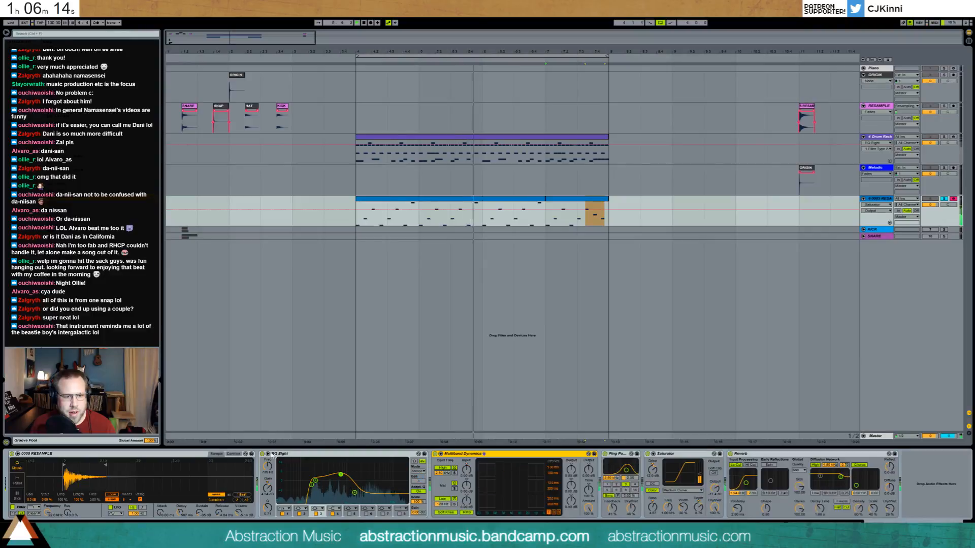
Delete the EQ Eight from the melody track and turn off the track's solo.
left_click(367, 458)
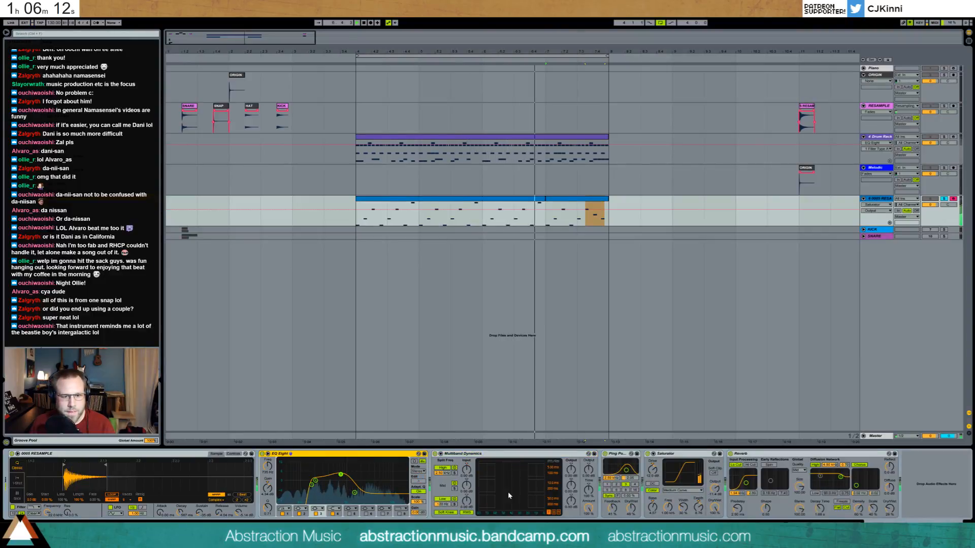
key("Delete")
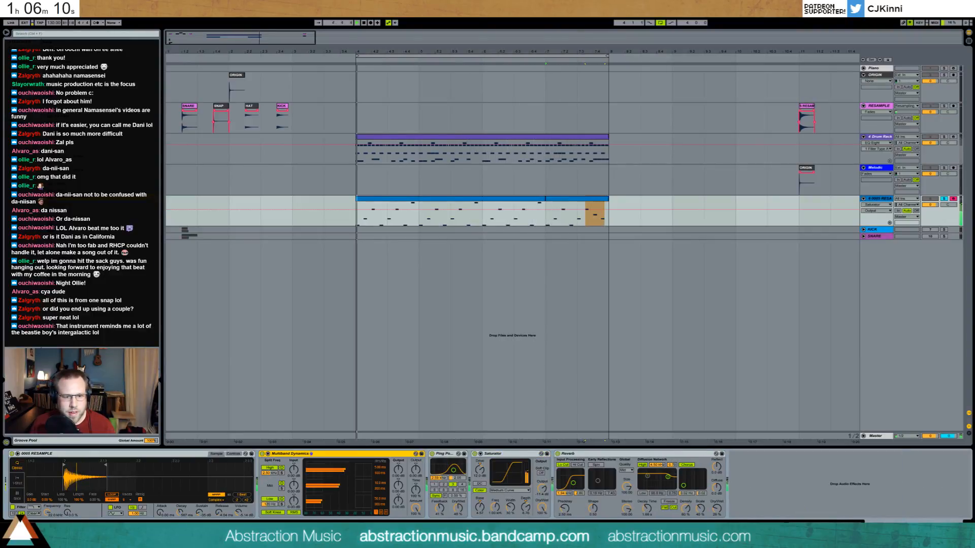
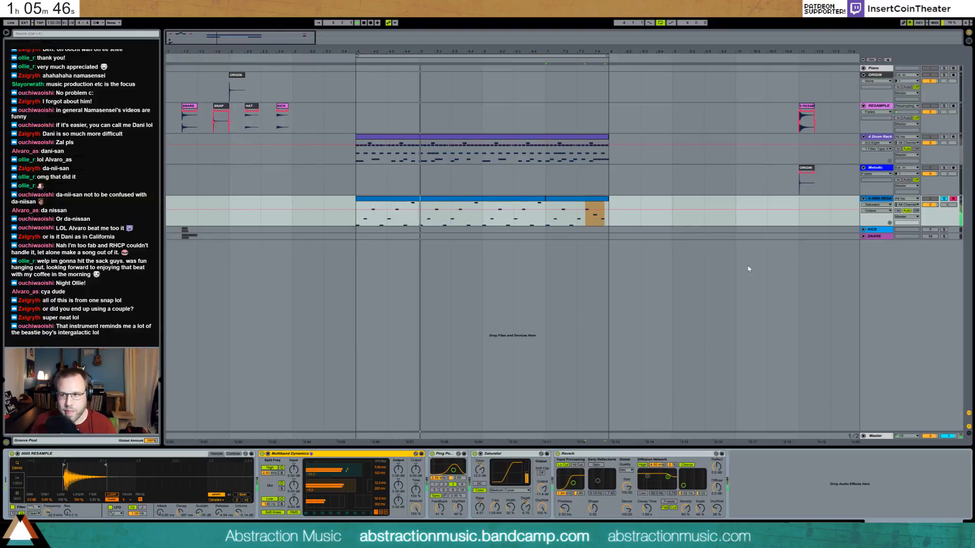
left_click(943, 206)
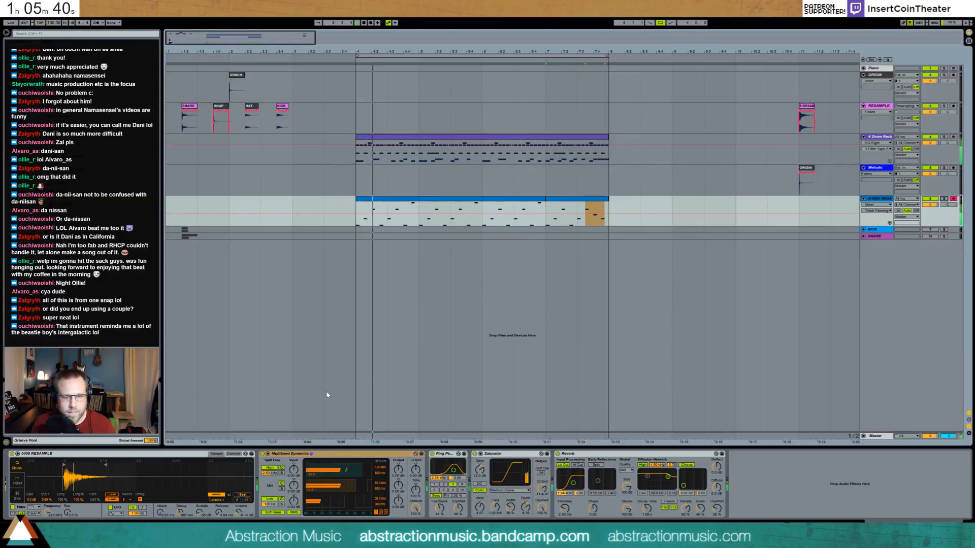
Replace a kick in the drum clip's last bar with a roll of four short snare notes with rising velocities.
double_click(578, 137)
key("space")
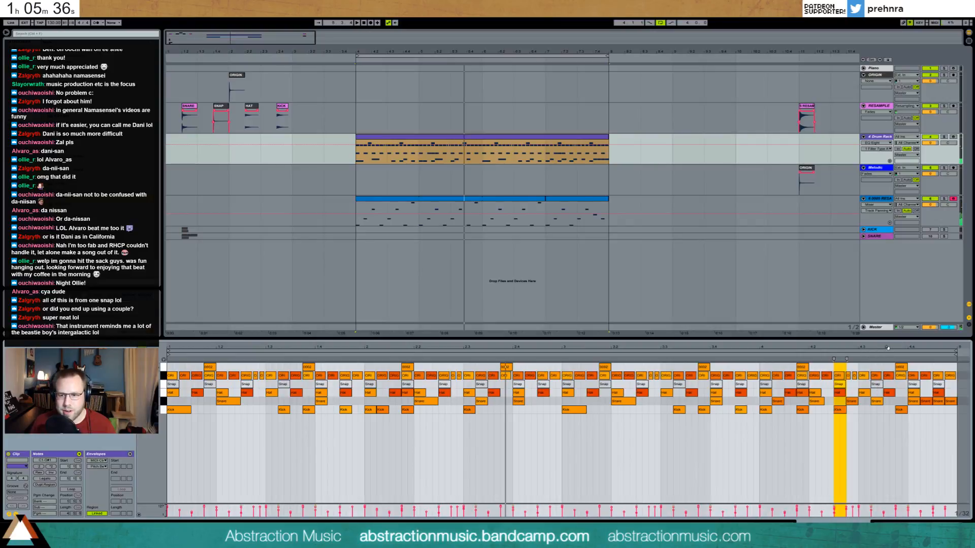
left_click_drag(888, 347, 838, 428)
left_click(858, 402)
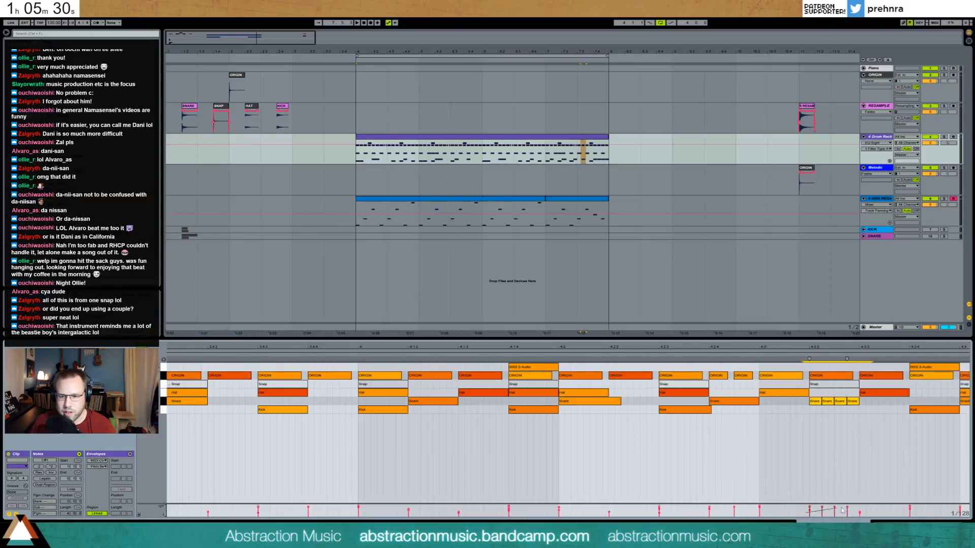
left_click_drag(841, 510, 847, 510)
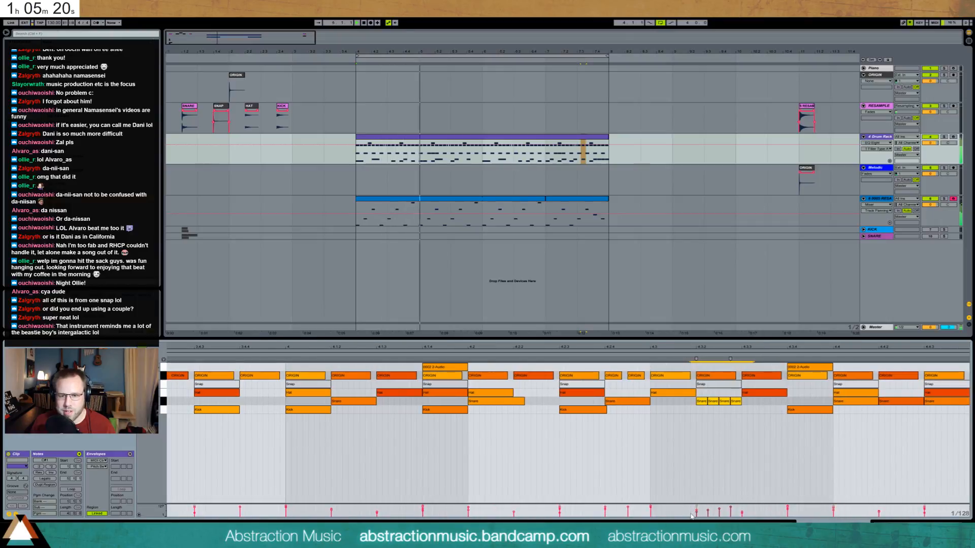
Fine-tune the snare roll's velocities and play the loop, replaying it from bar 7.
left_click_drag(733, 510, 733, 509)
key("space")
key("space")
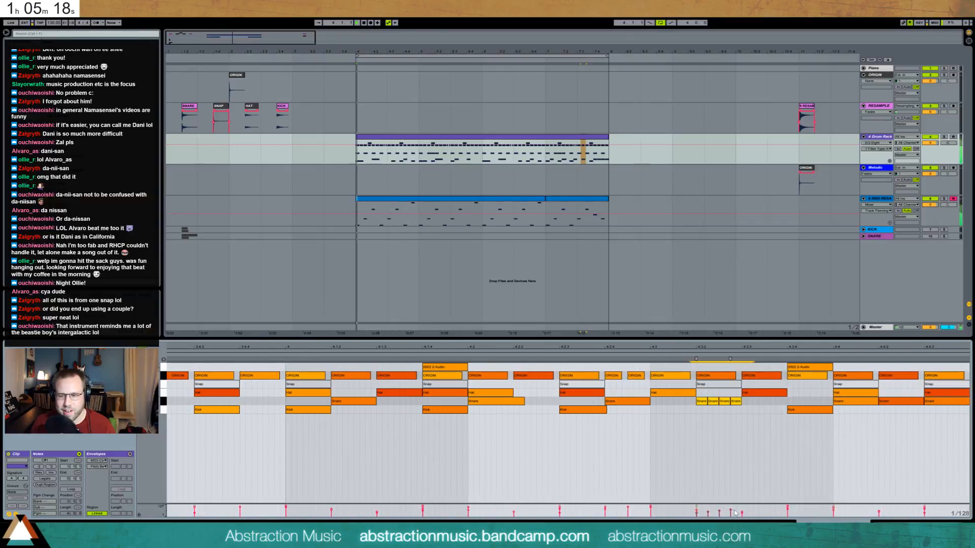
key("space")
left_click(546, 153)
key("space")
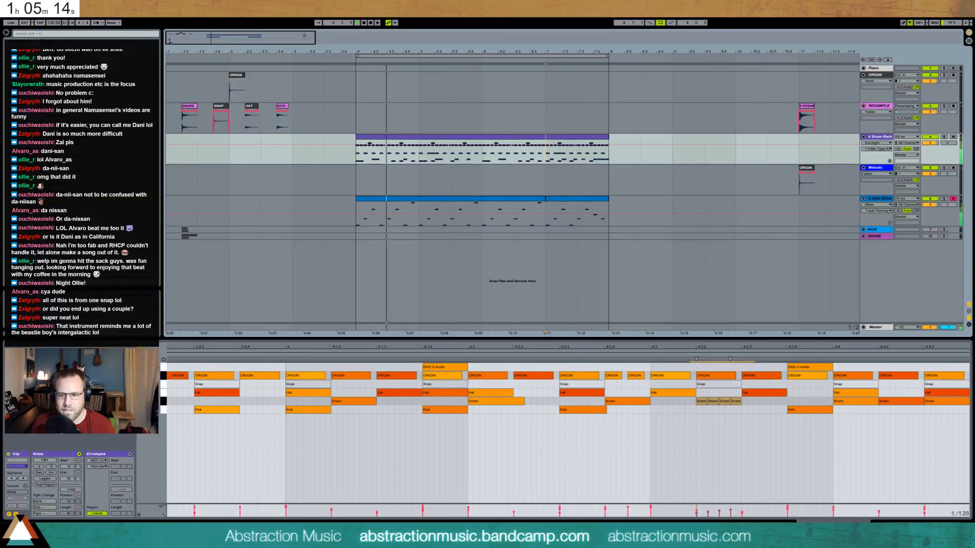
Rename the RESAMPLE track's clip at bar 11 to PLUCK and move it directly behind the KICK clip.
key("shift+Tab")
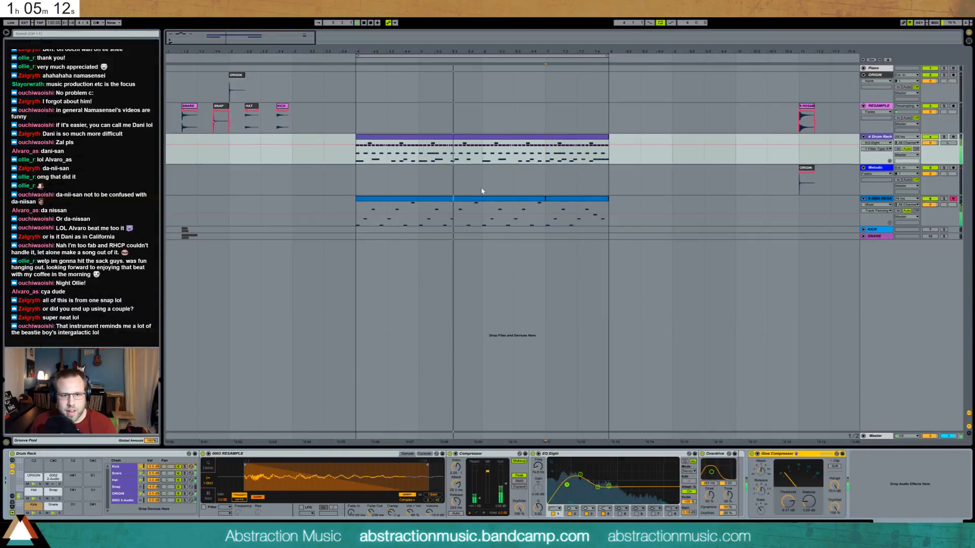
key("minus")
key("minus")
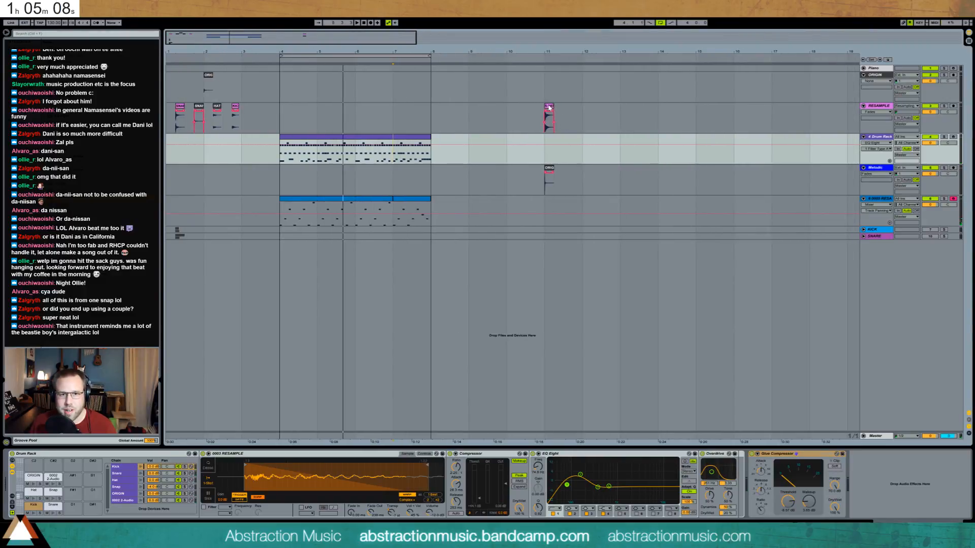
left_click(549, 107)
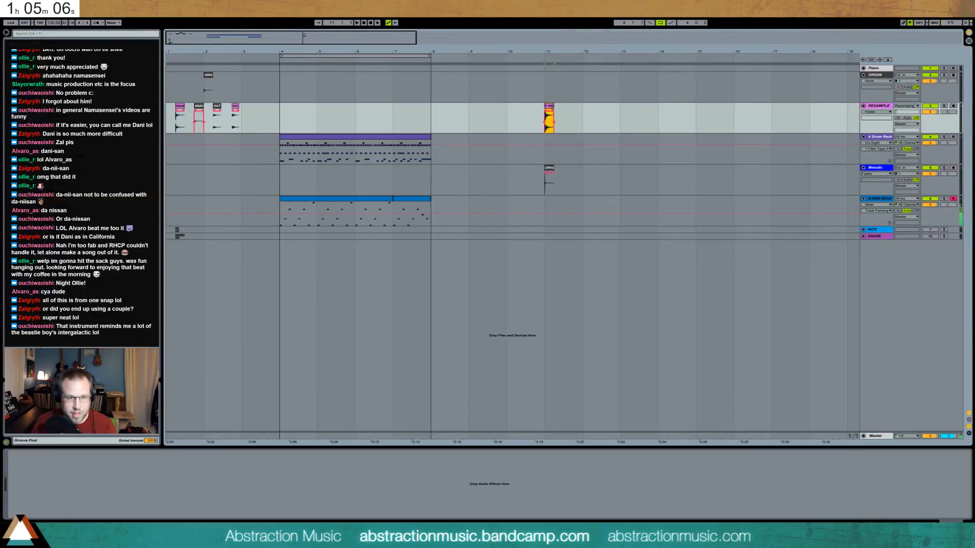
left_click(545, 102)
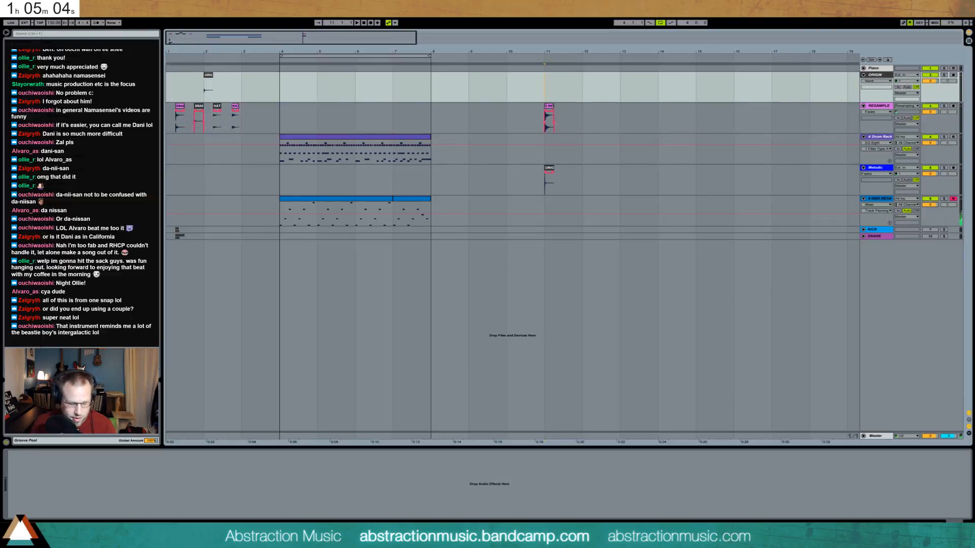
left_click_drag(545, 113, 555, 113)
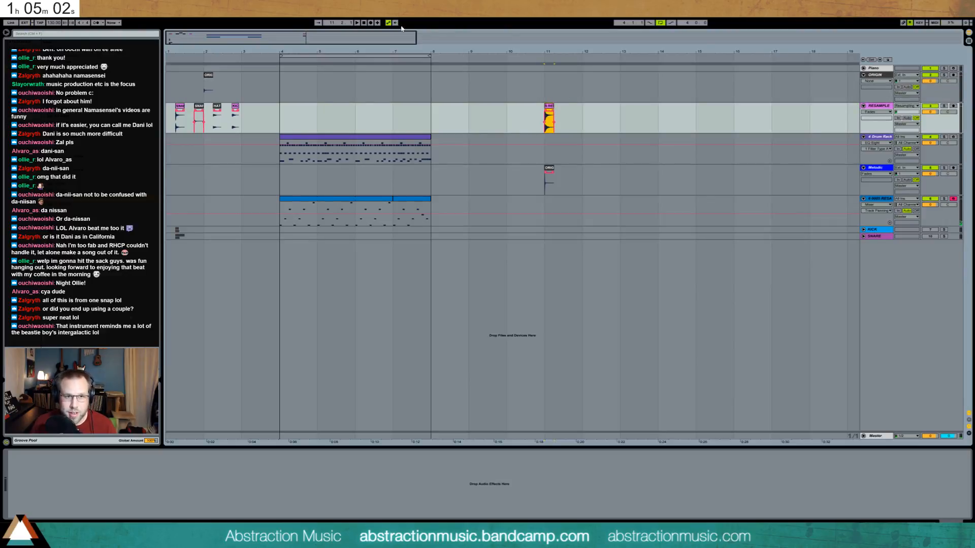
left_click_drag(313, 35, 318, 38)
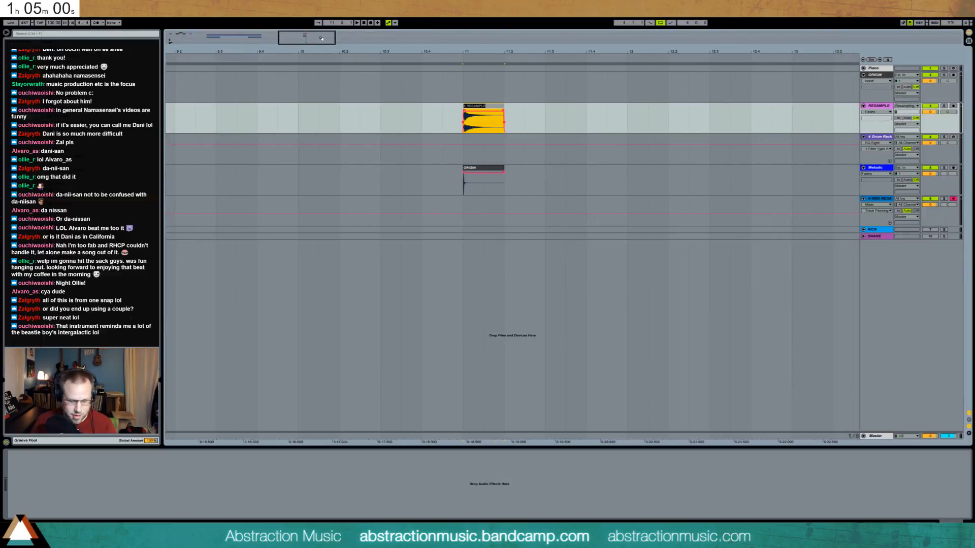
left_click_drag(321, 38, 319, 22)
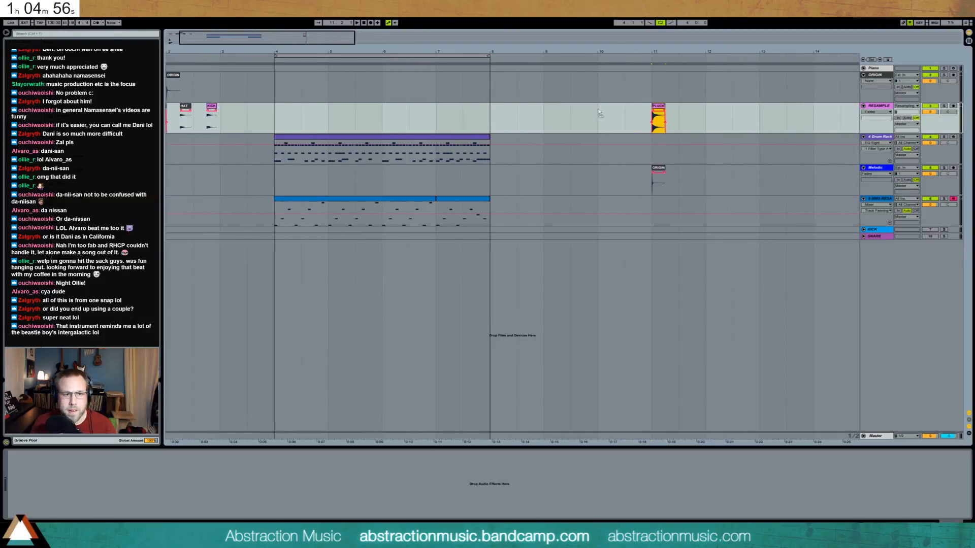
left_click_drag(599, 109, 226, 107)
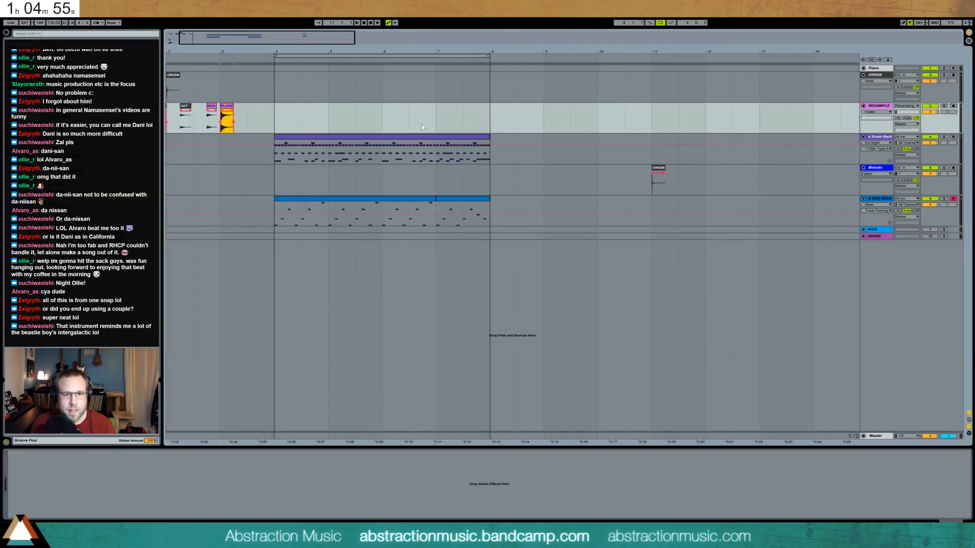
Switch off resonators II, III and IV in the Melodic track's Resonators device, leaving only resonator I on.
left_click(661, 173)
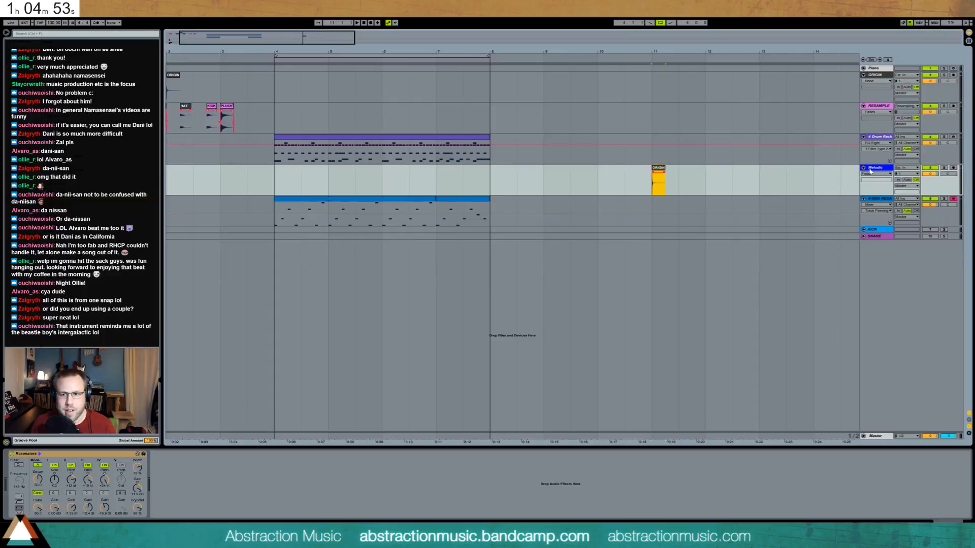
left_click(71, 466)
left_click(88, 466)
left_click(104, 465)
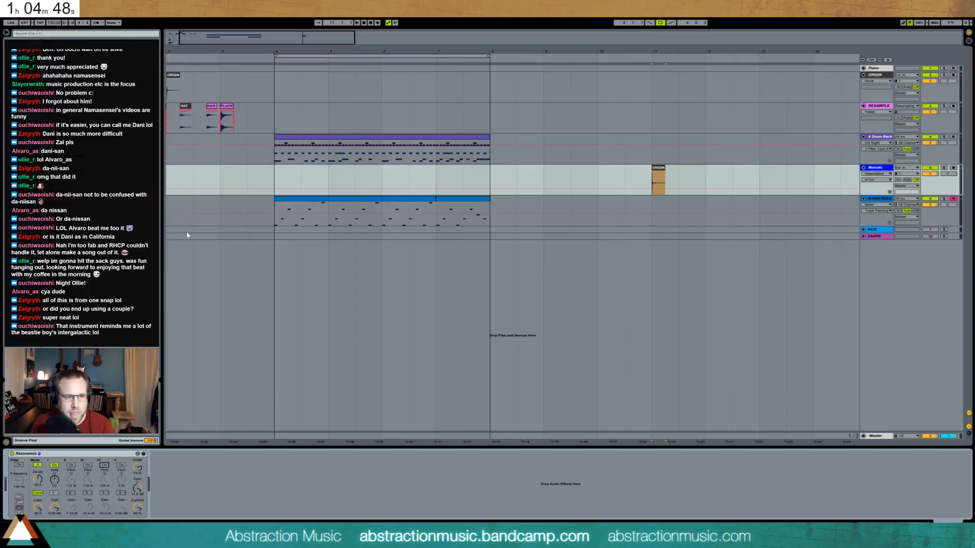
Insert a Reverb before the Resonators on the Melodic track, lengthen its decay time, and play the ORIGIN clip.
left_click_drag(92, 284, 11, 482)
left_click_drag(103, 510, 101, 472)
key("space")
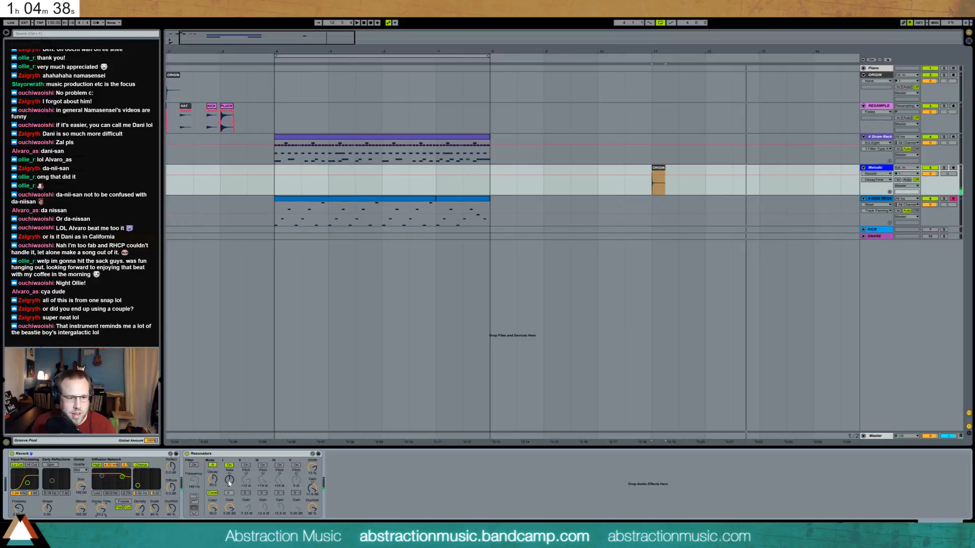
Raise the note of resonator I while listening, fine-tune it, and switch resonators II and III on.
left_click_drag(229, 483, 233, 474)
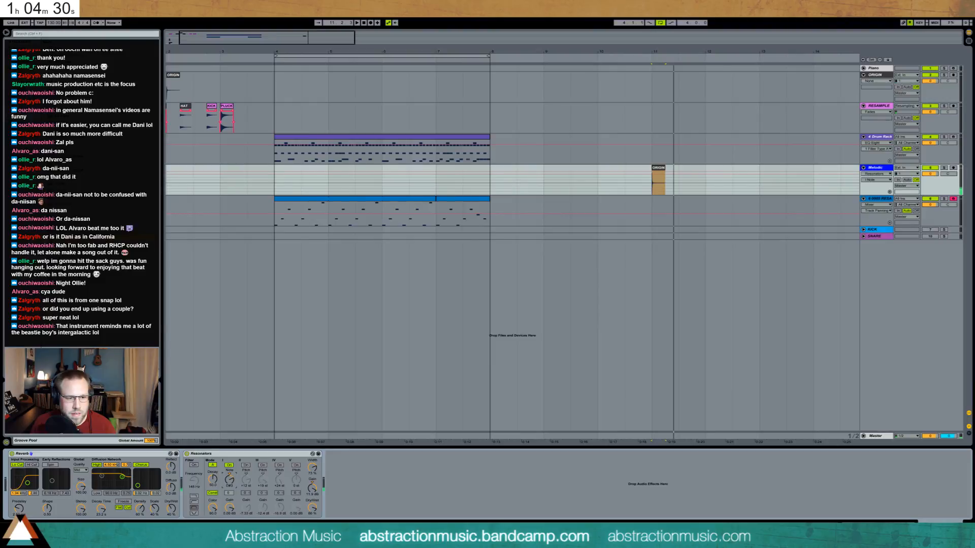
left_click_drag(233, 474, 233, 478)
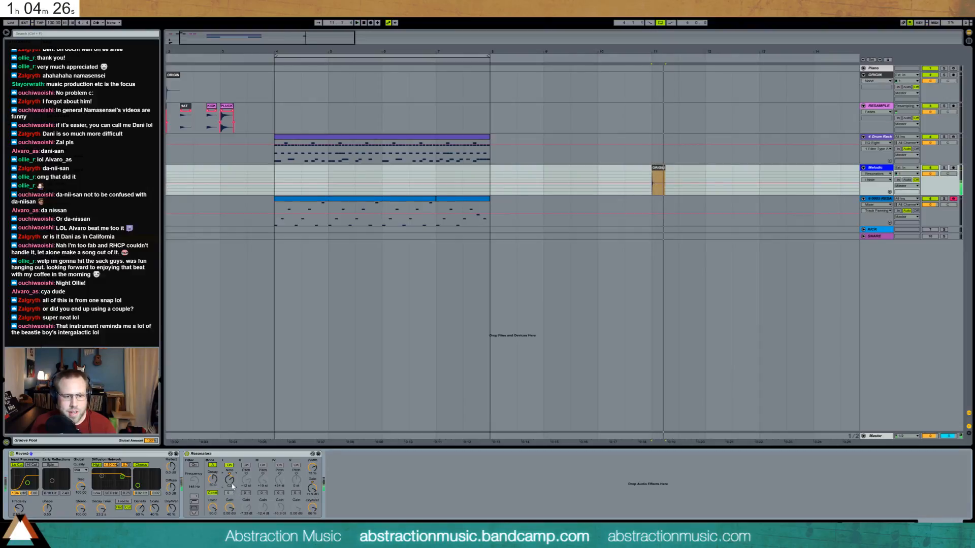
left_click(246, 465)
left_click(263, 465)
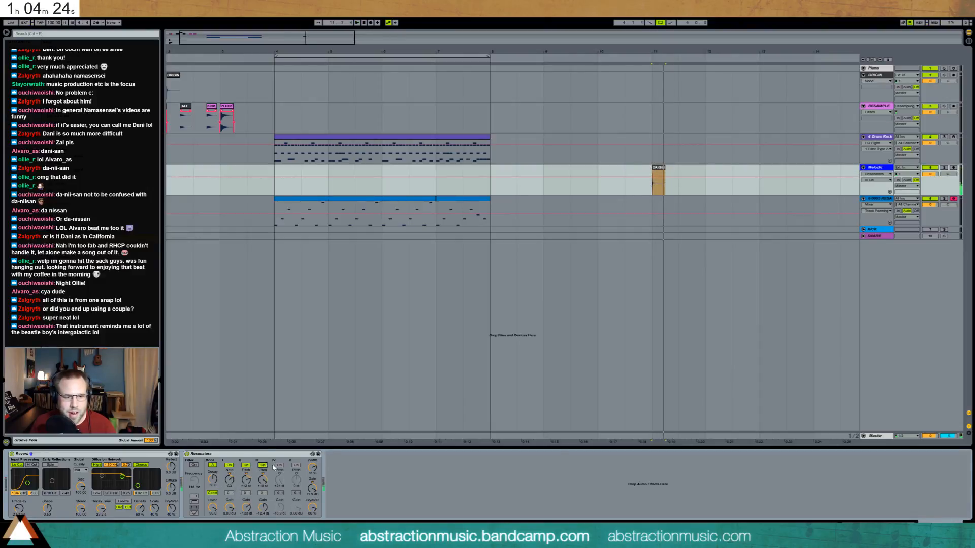
Record the Melodic track's processed snap onto the armed RESAMPLE track, starting about half a bar before bar 11.
left_click(898, 114)
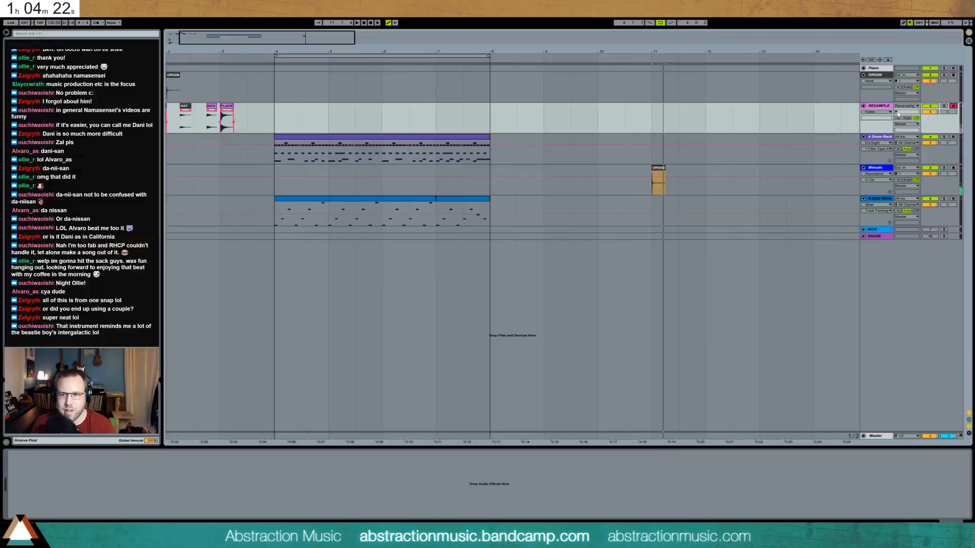
left_click(631, 129)
key("F9")
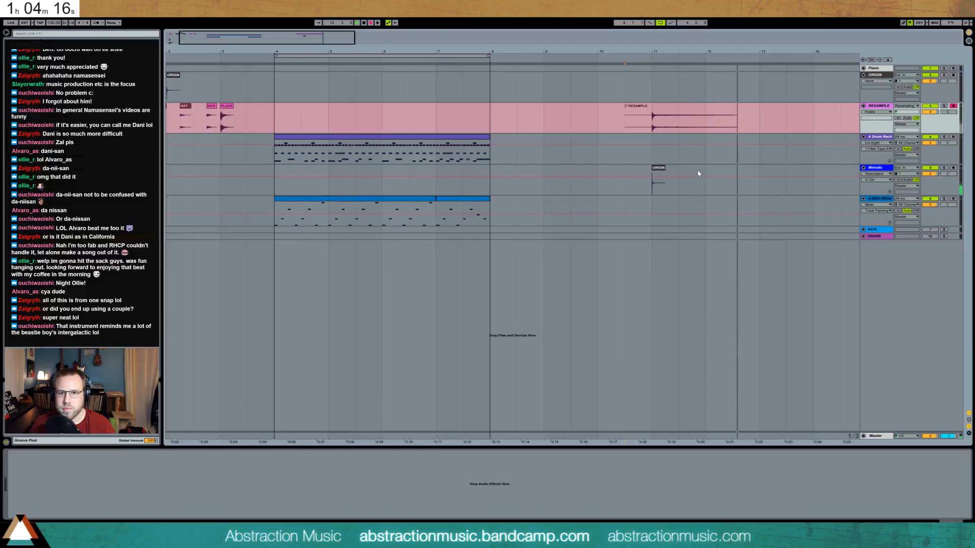
key("space")
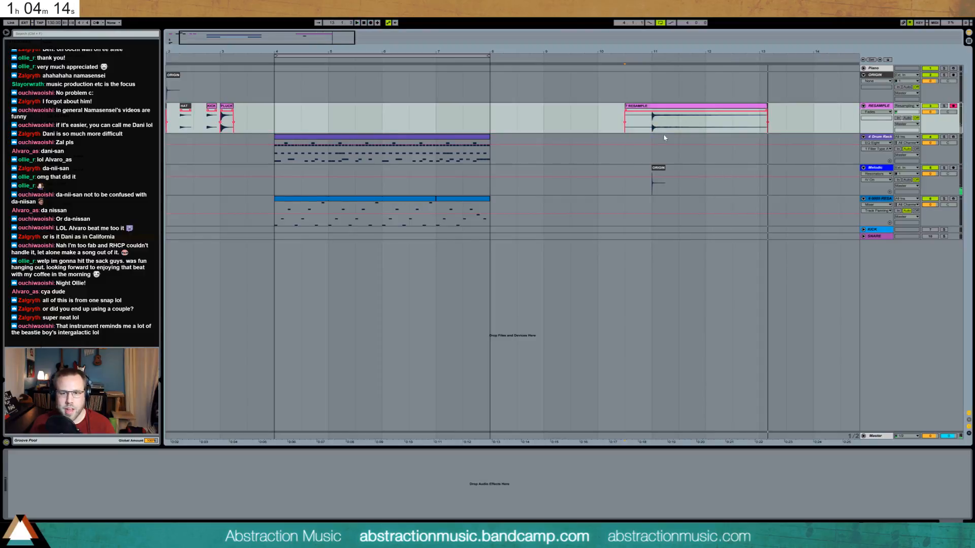
Turn off the Reverb on the Melodic track and record the dry Resonators sound over the start of the RESAMPLE clip.
left_click(706, 179)
left_click(12, 454)
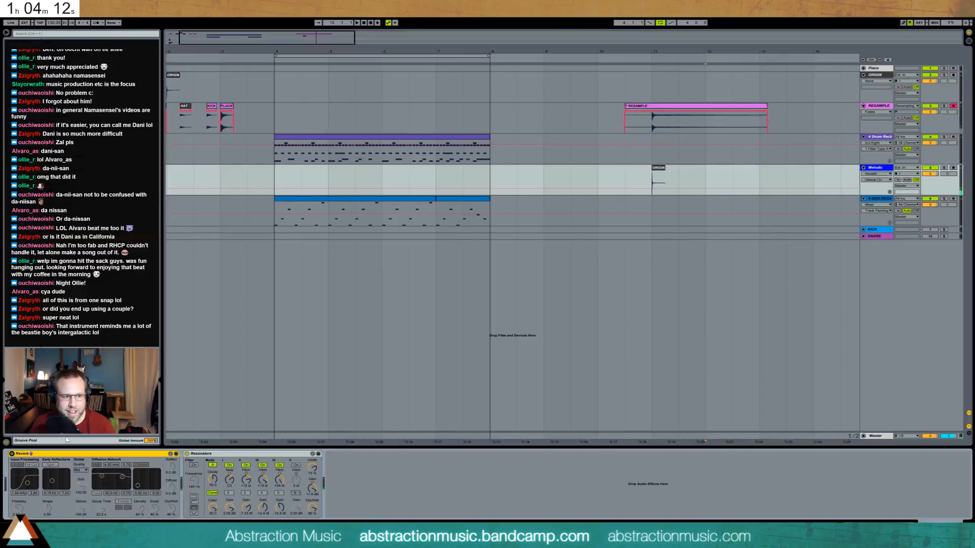
left_click(624, 115)
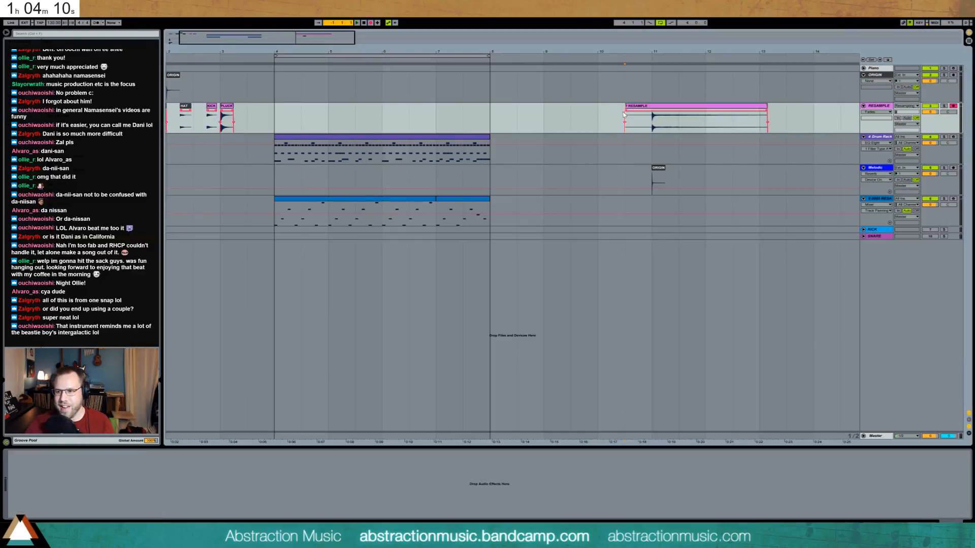
key("F9")
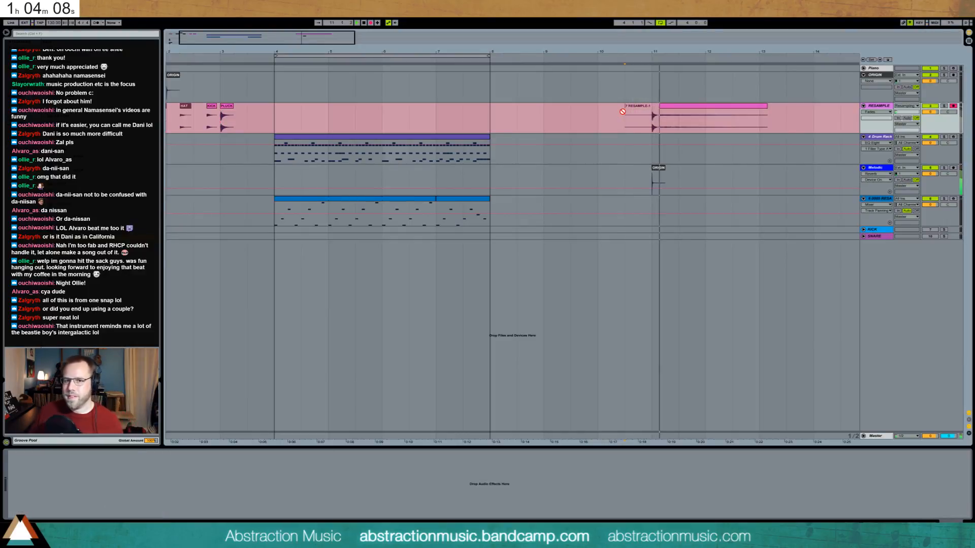
key("space")
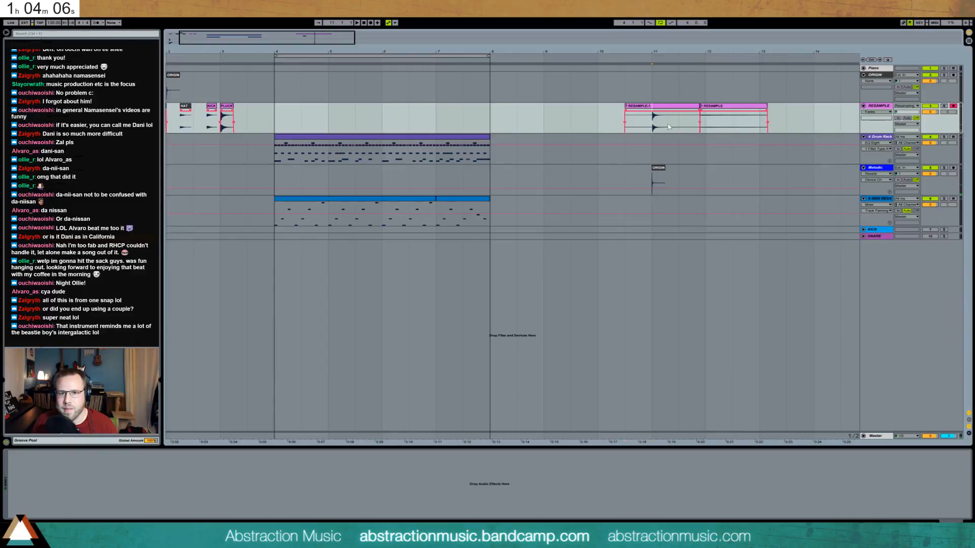
Replace the sample in the Simpler of the track below Melodic with the new dry RESAMPLE recording from bar 11 and play the loop.
left_click_drag(674, 109, 877, 197)
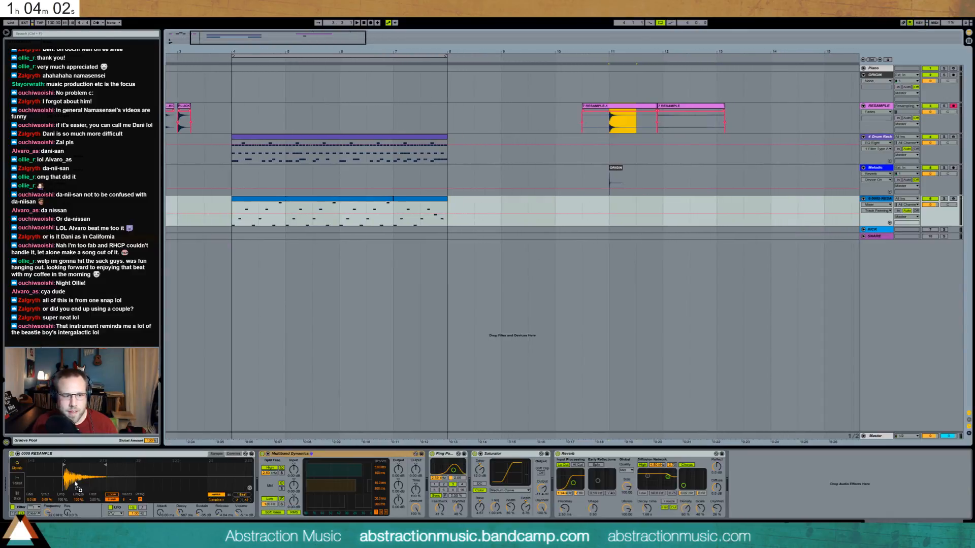
left_click(227, 212)
key("space")
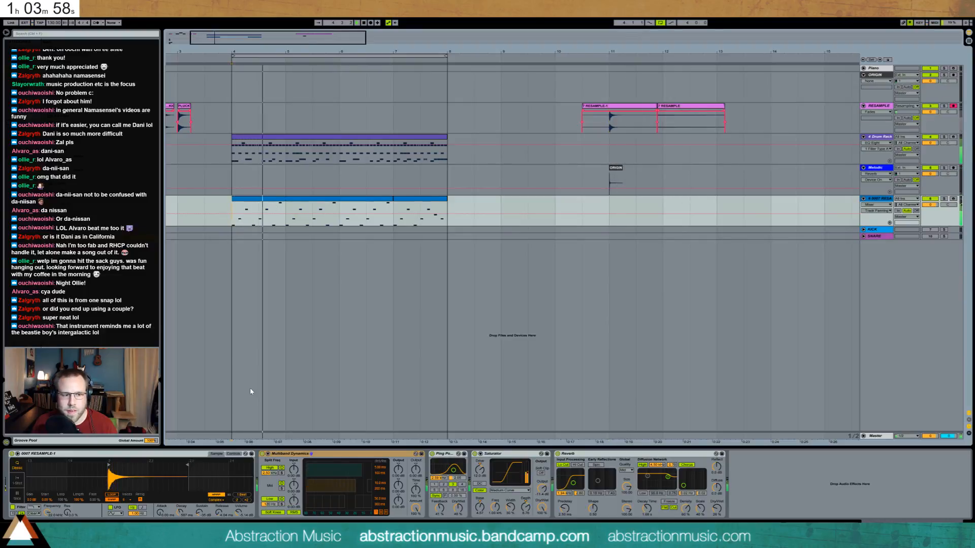
Transpose all notes in both MIDI clips of the resampled melody track down one octave.
left_click(335, 200)
left_click(414, 200, "shift")
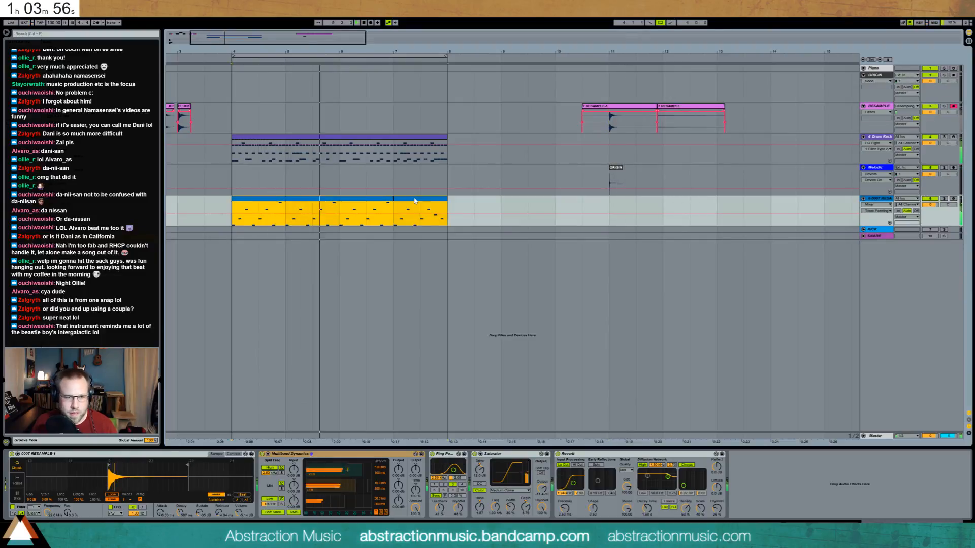
double_click(414, 200)
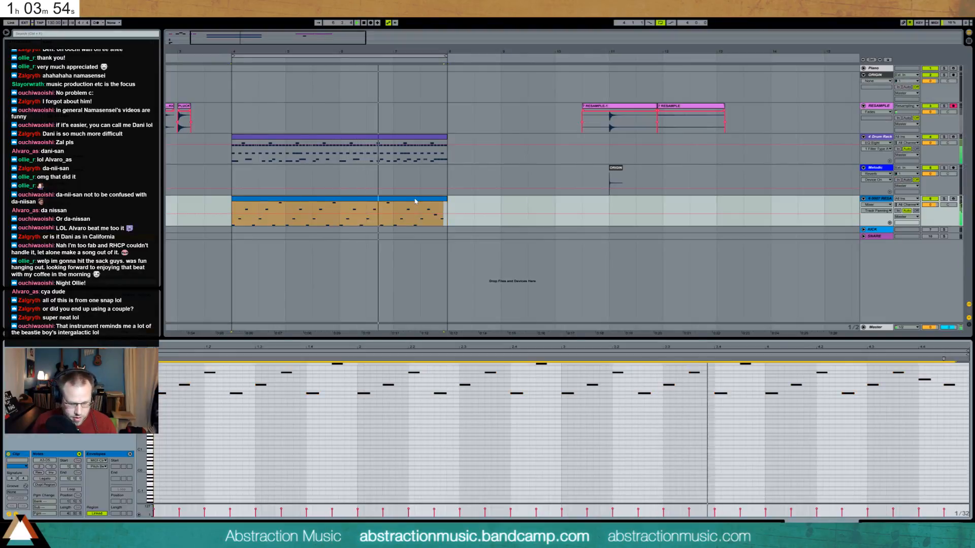
key("shift+Down")
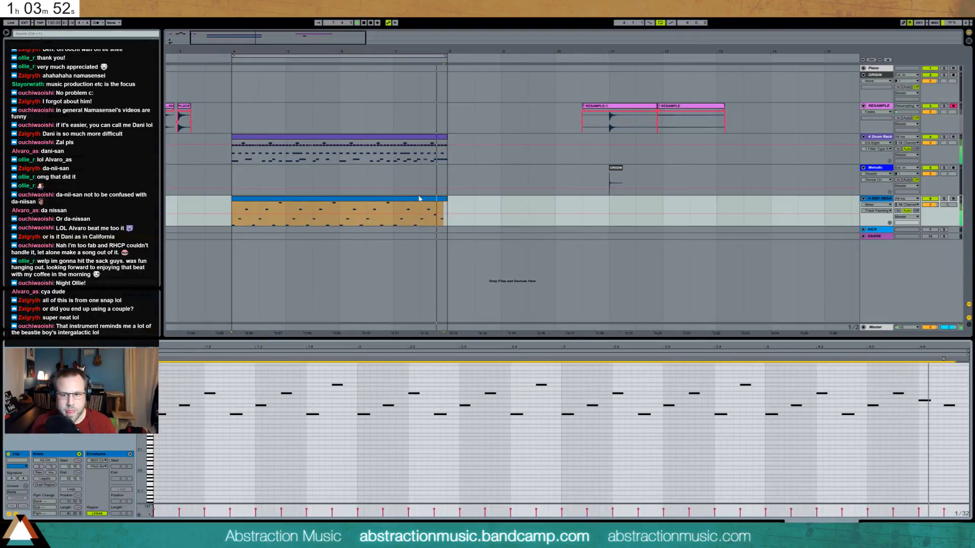
key("shift+Tab")
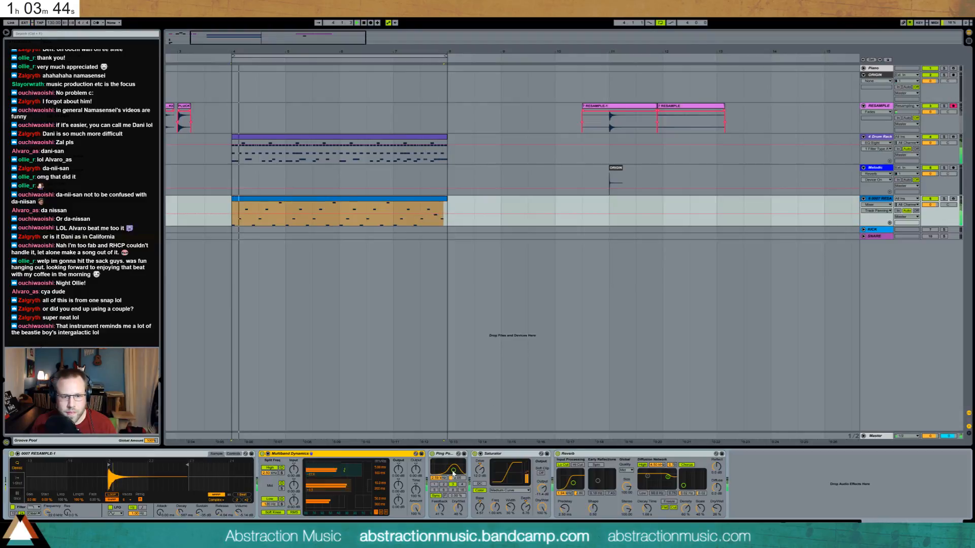
Adjust the Ping Pong Delay's filter and the Reverb's Decay Time and Dry/Wet on the melody track during playback.
left_click_drag(453, 471, 453, 471)
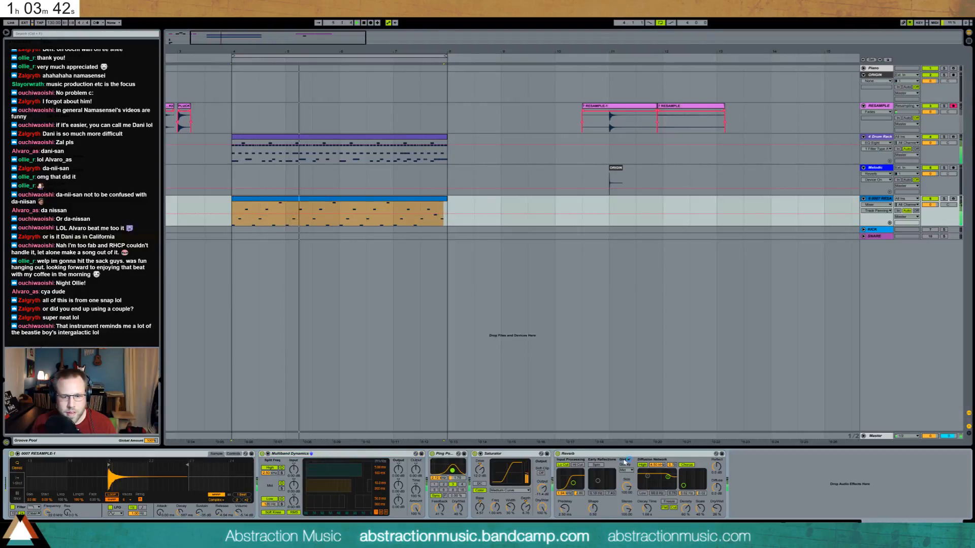
left_click_drag(646, 508, 646, 505)
left_click_drag(716, 508, 717, 517)
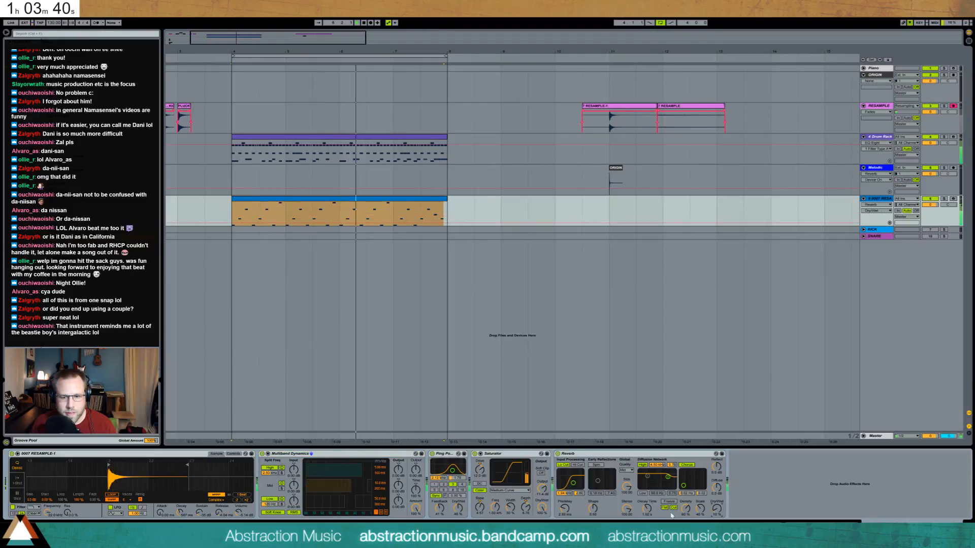
left_click_drag(647, 508, 646, 502)
left_click_drag(716, 508, 717, 505)
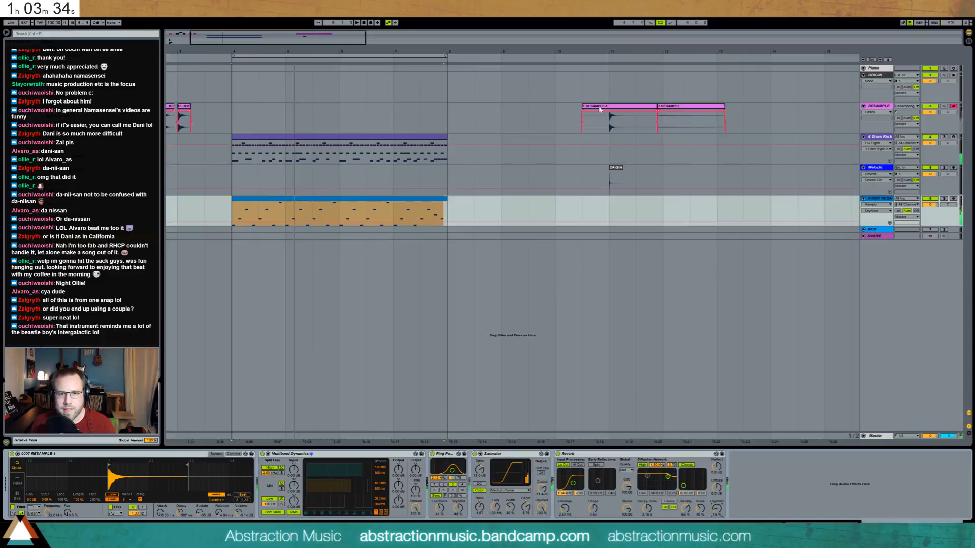
Delete the dry RESAMPLE clip around bar 11, keeping the reverb tail clip after it.
left_click(618, 173)
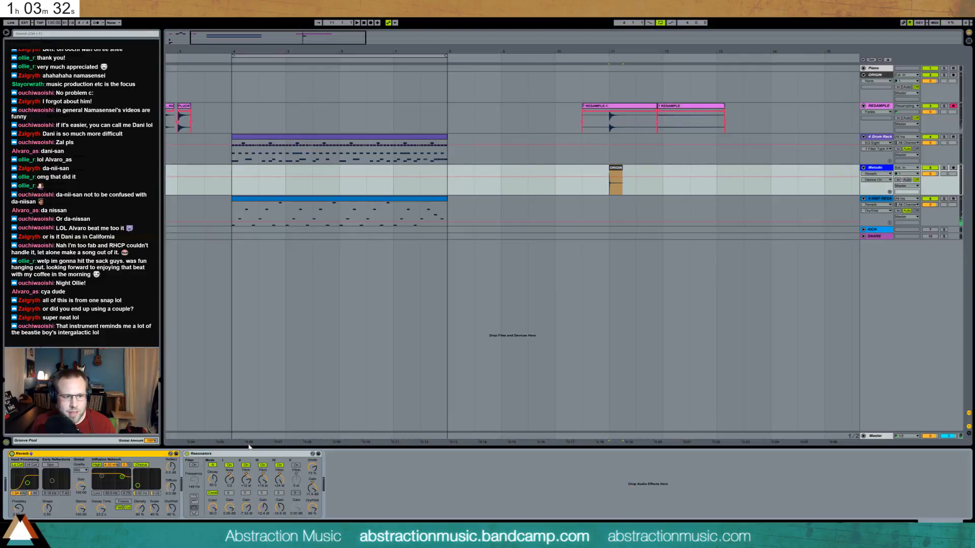
left_click(653, 107)
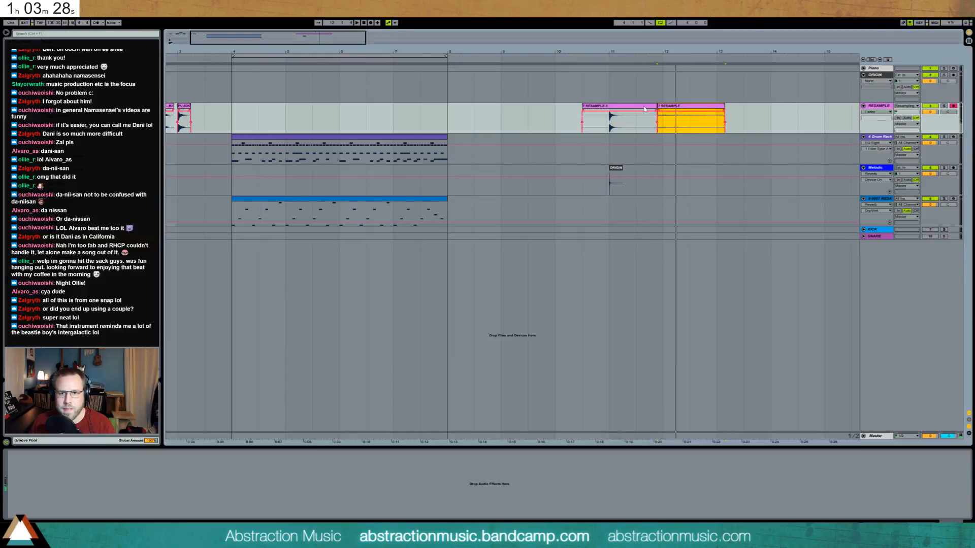
key("Left")
mouse_move(667, 107)
left_mouse_down()
mouse_move(646, 107)
mouse_move(669, 108)
left_mouse_up()
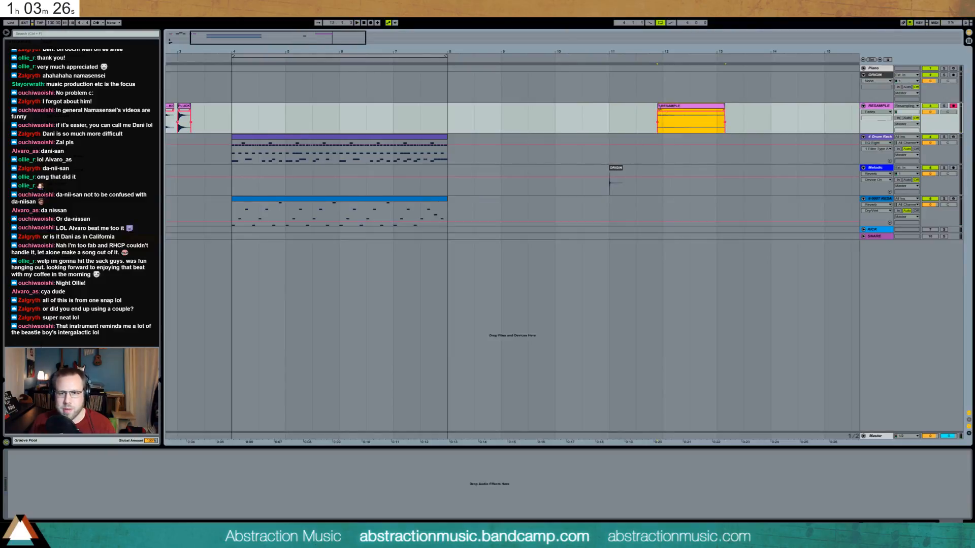
Audition the remaining reverb tail clip and trim it to run from bar 12 to bar 13.
key("space")
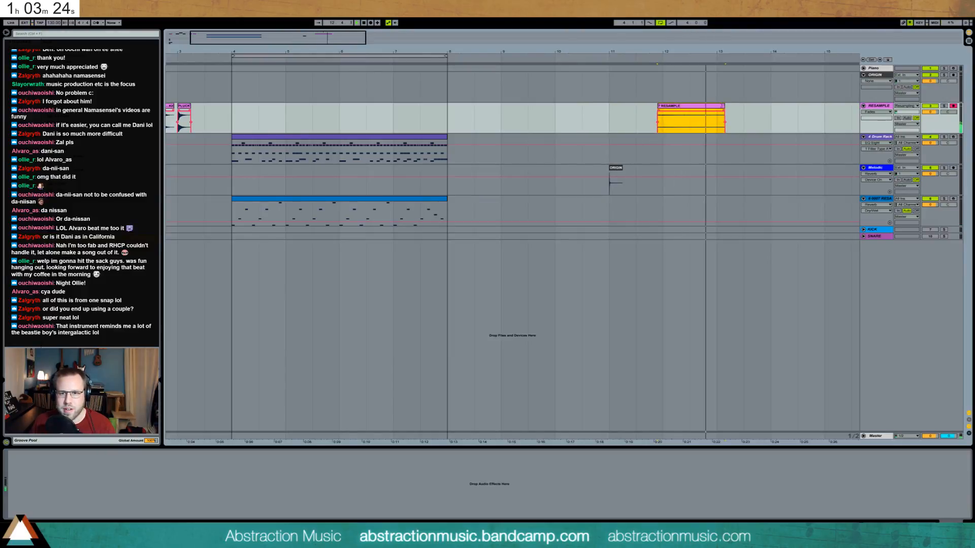
key("space")
mouse_move(724, 106)
left_mouse_down()
mouse_move(704, 108)
mouse_move(714, 107)
left_mouse_up()
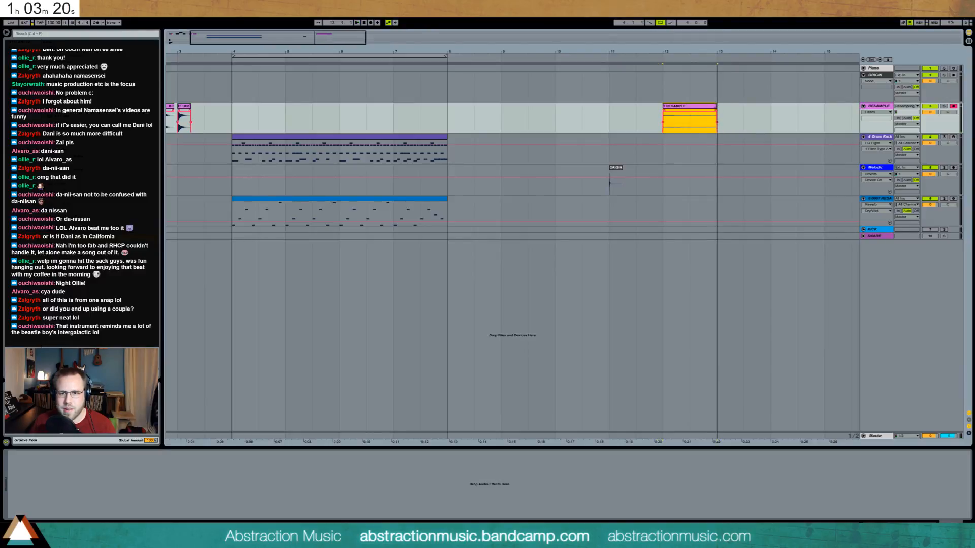
Raise the reverb tail clip's gain to about 17 dB and play it back.
double_click(712, 107)
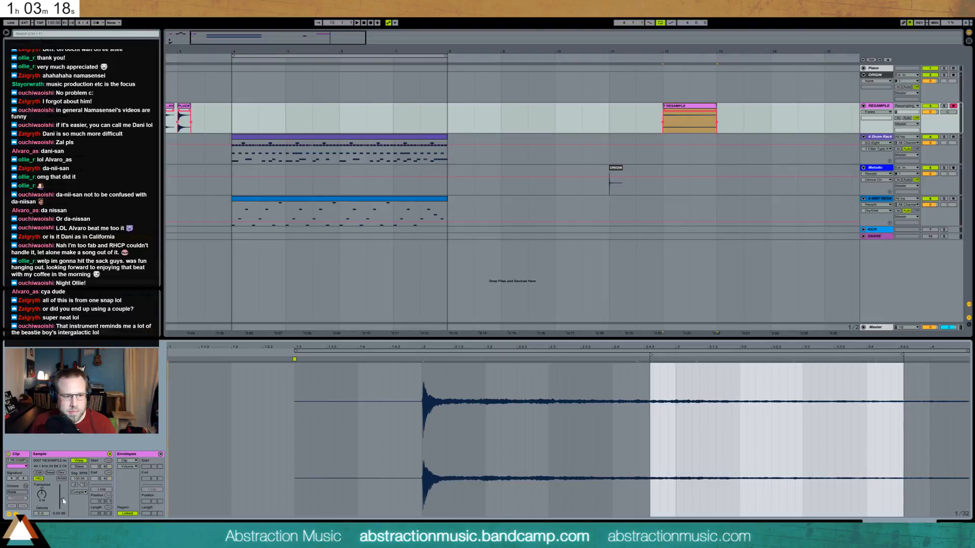
left_click_drag(62, 497, 62, 489)
key("space")
key("space")
key("space")
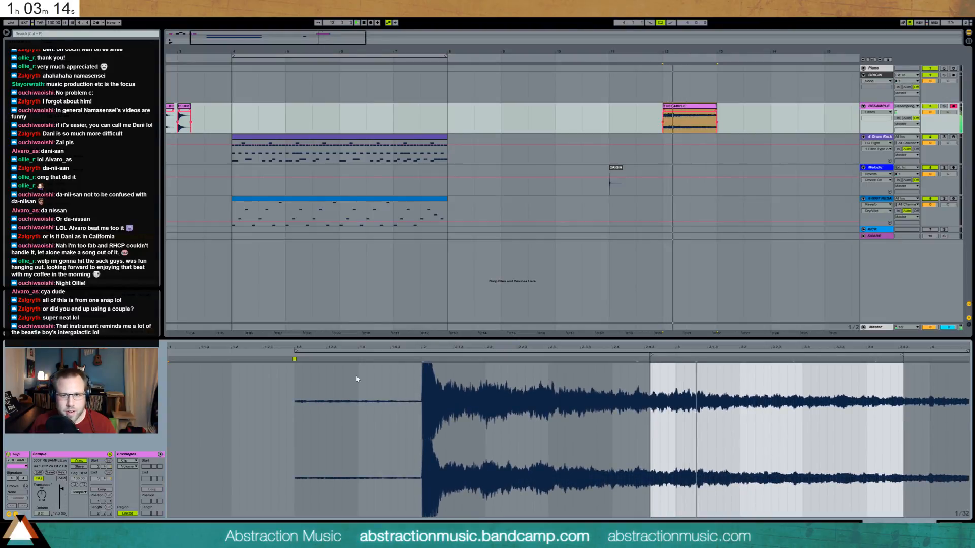
key("space")
Rename the melody track PLUCK, move it above Melodic, and insert a new MIDI track named PAD below it.
left_click(876, 199)
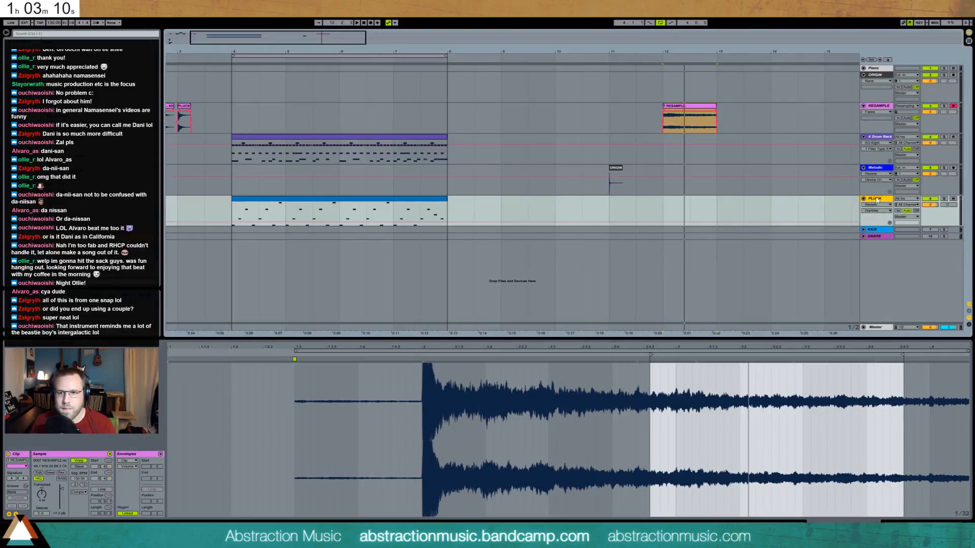
left_click_drag(876, 199, 882, 186)
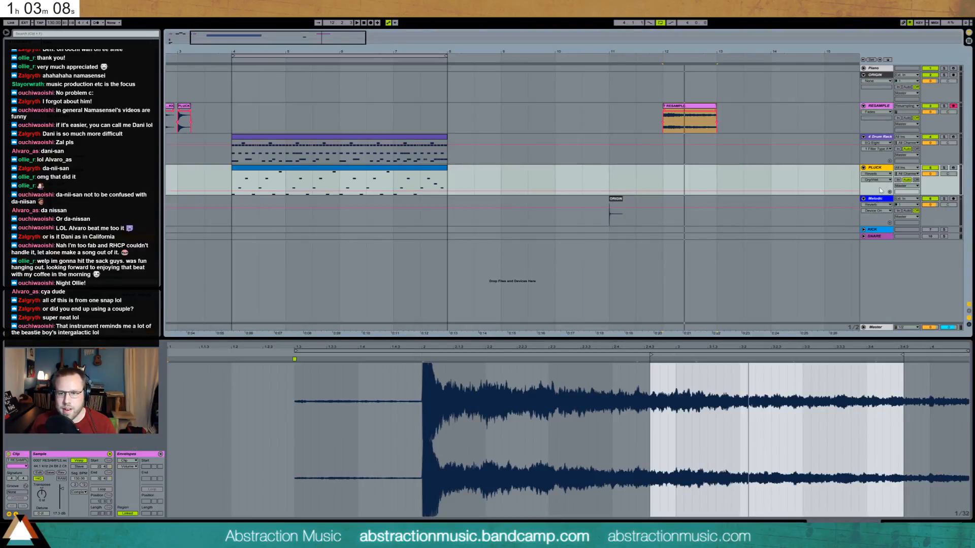
key("ctrl+shift+t")
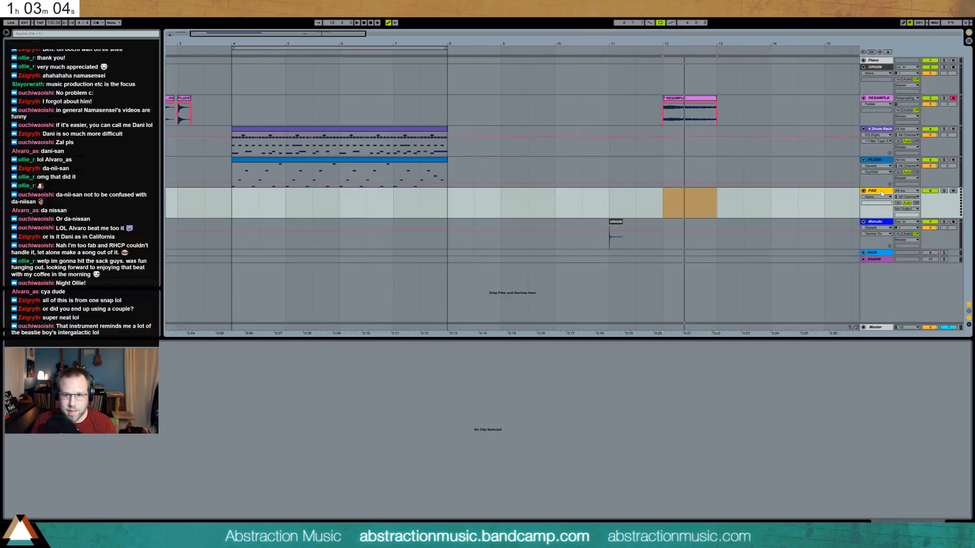
Load the reverb tail clip into a Simpler on the PAD track and turn on sample looping.
left_click_drag(702, 99, 639, 144)
left_click(602, 99)
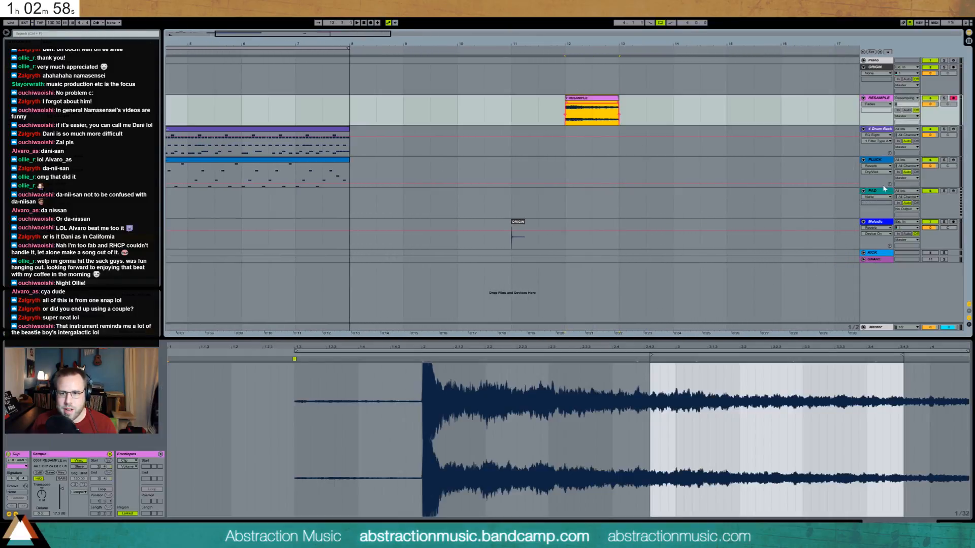
left_click(879, 190)
left_click(956, 526)
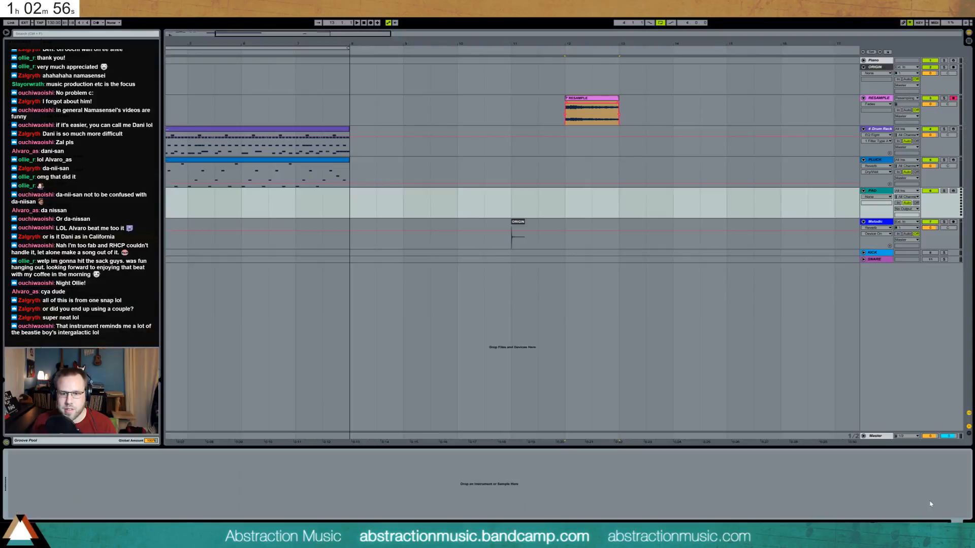
left_click(583, 100)
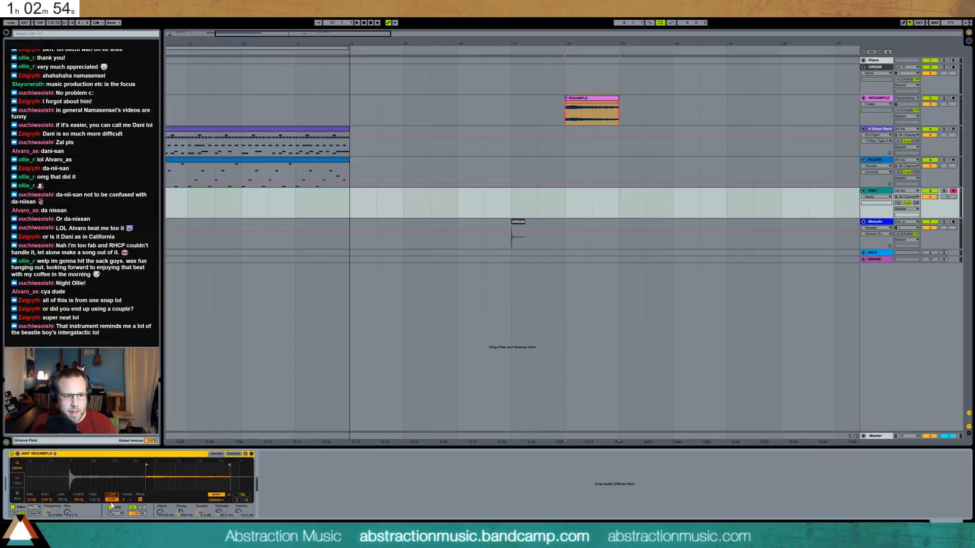
left_click(115, 499)
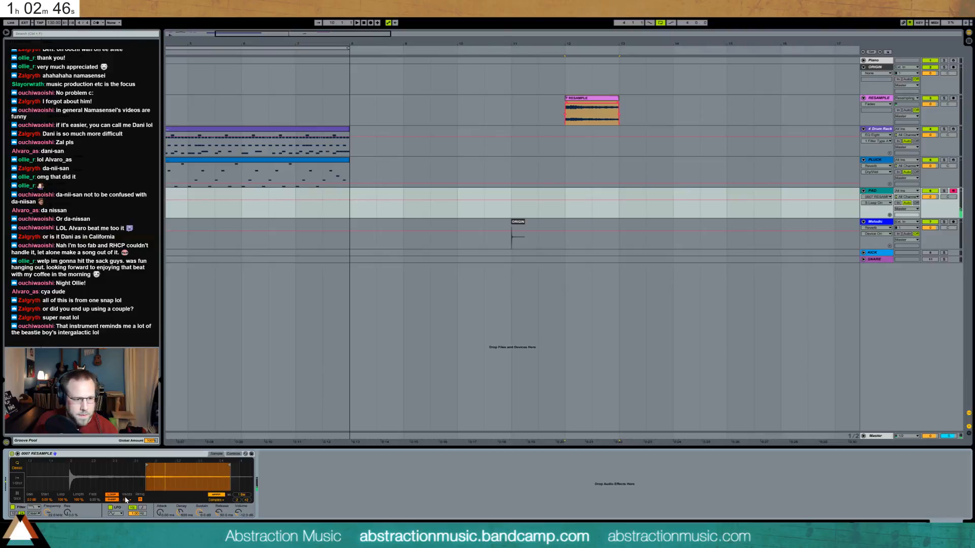
Turn the trimmed reverb tail clip into its own sample and load it into the PAD track's Simpler in place of the full recording.
right_click(603, 99)
left_click(593, 99)
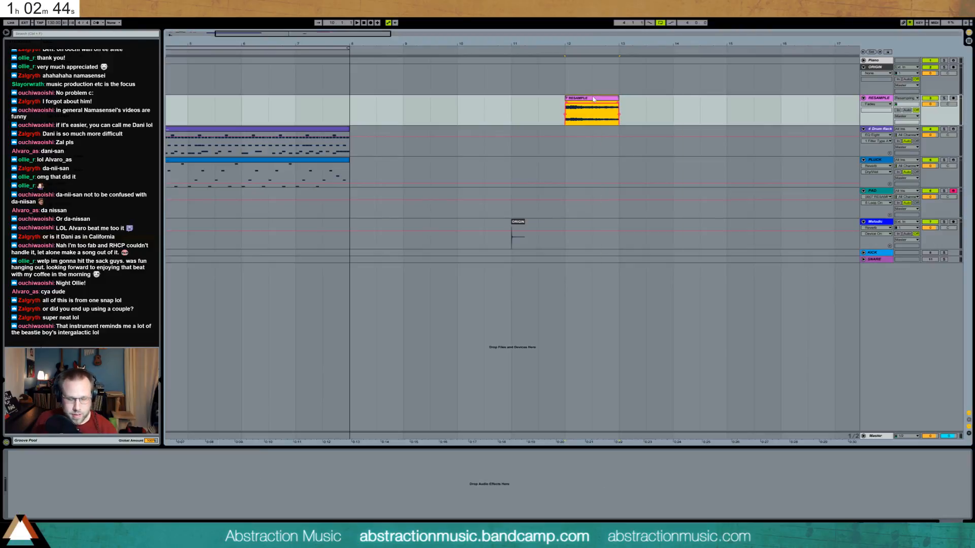
left_click(869, 192)
left_click_drag(595, 99, 250, 457)
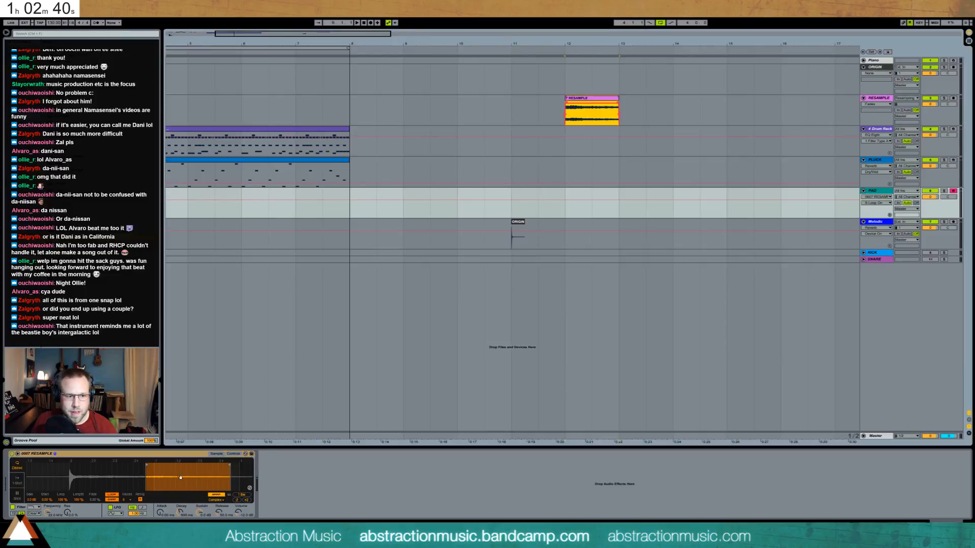
left_click_drag(181, 478, 184, 484)
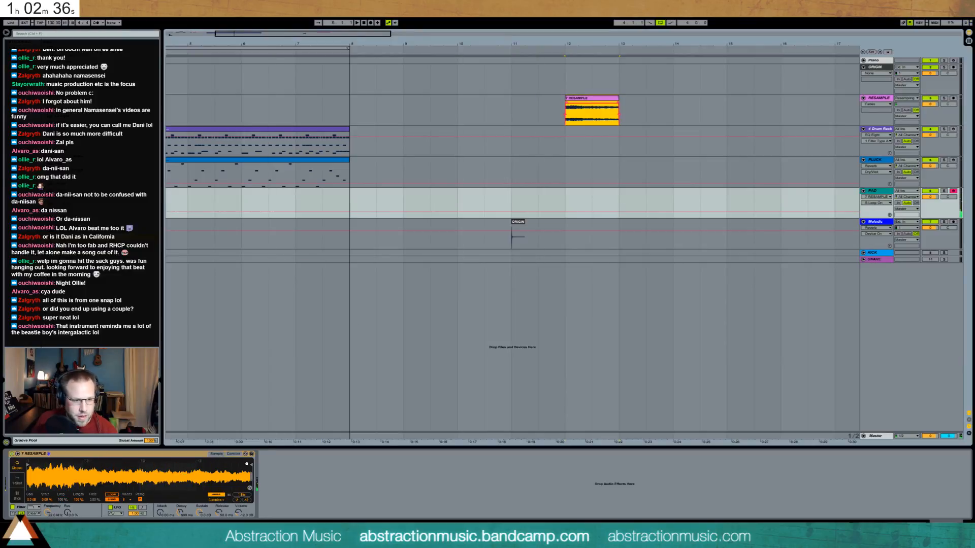
Switch the PAD track's Simpler to 1-Shot mode.
left_click(180, 454)
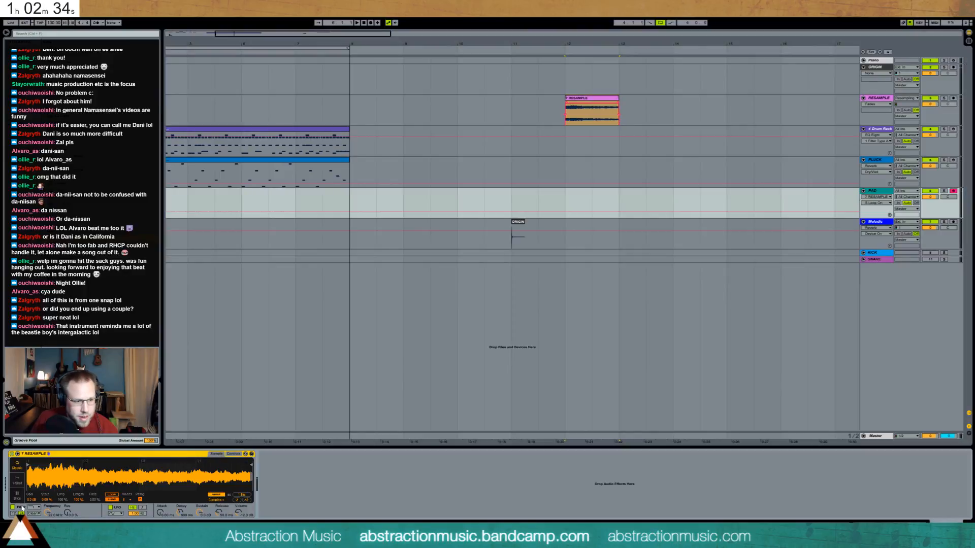
left_click(17, 486)
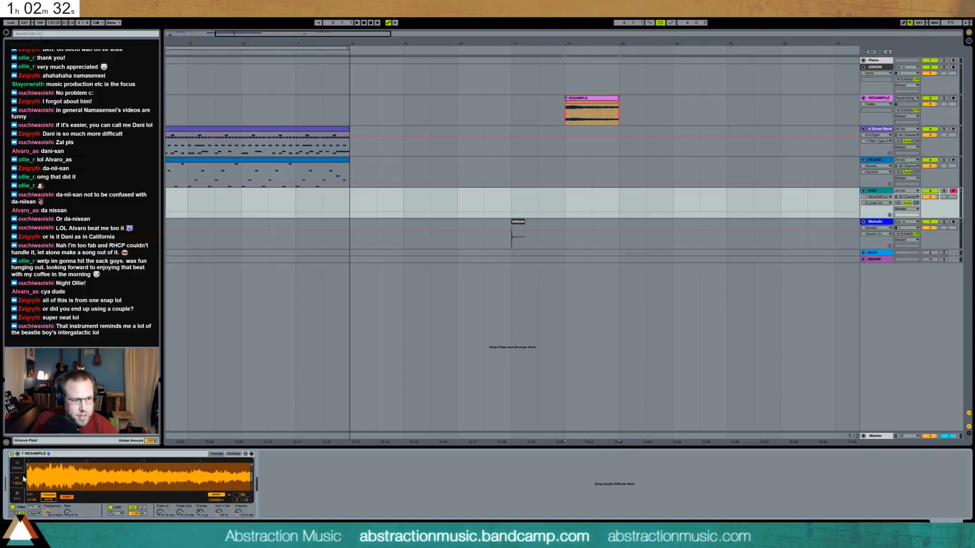
Switch the PAD track's Simpler to Classic mode with looping on, turn off warping, and raise the loop fade.
left_click(17, 469)
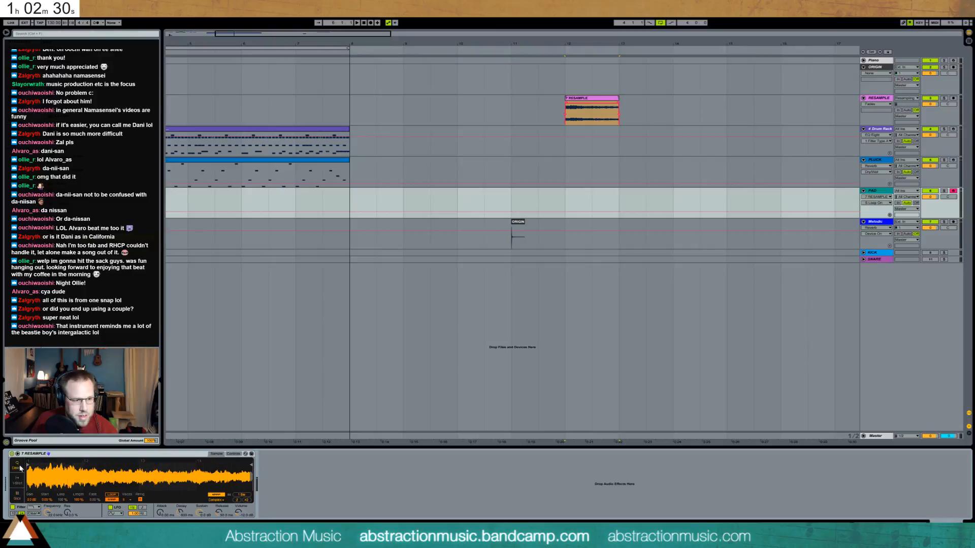
left_click(112, 495)
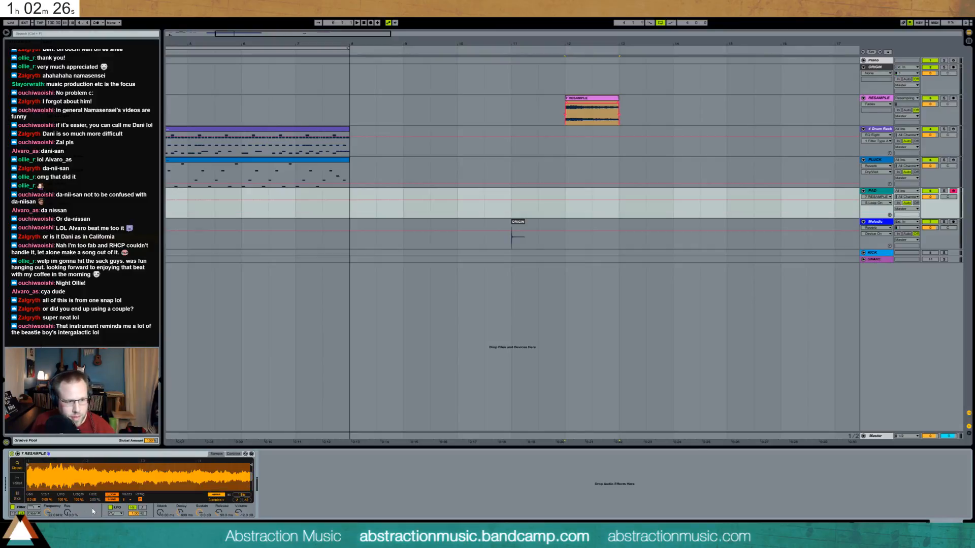
left_click(215, 495)
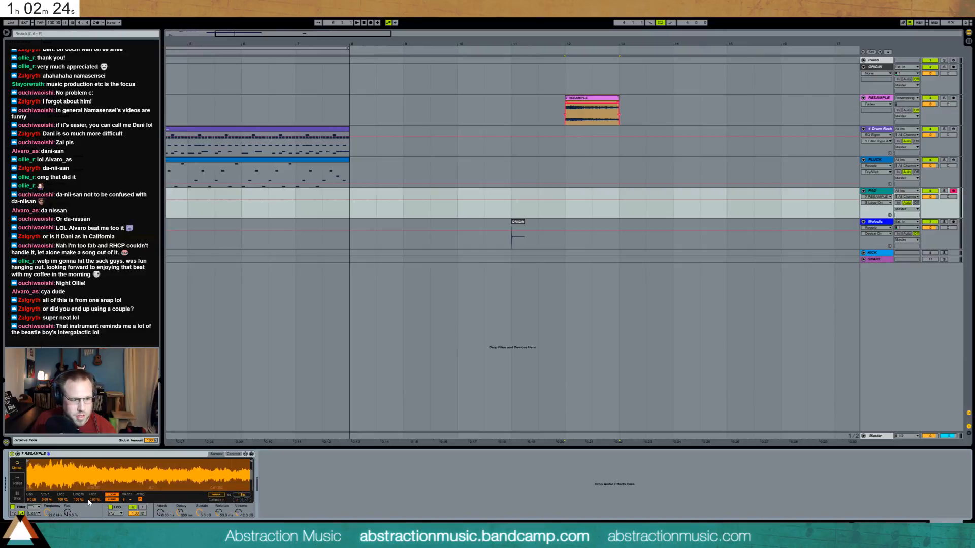
left_click_drag(89, 502, 89, 492)
Trim both ends of the Simpler's sample region and shorten the loop to the later part, adjusting its length and fade.
left_click_drag(28, 461, 57, 461)
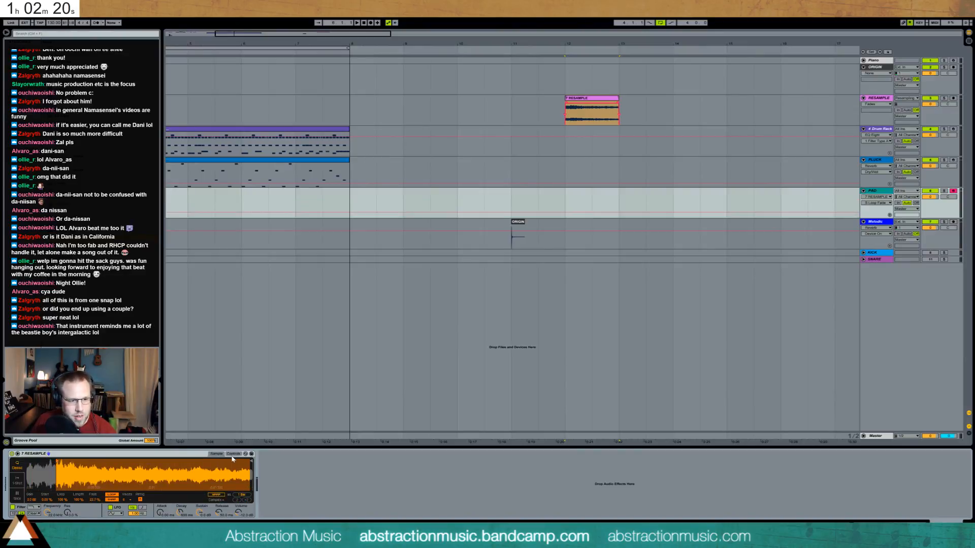
left_click_drag(249, 461, 162, 461)
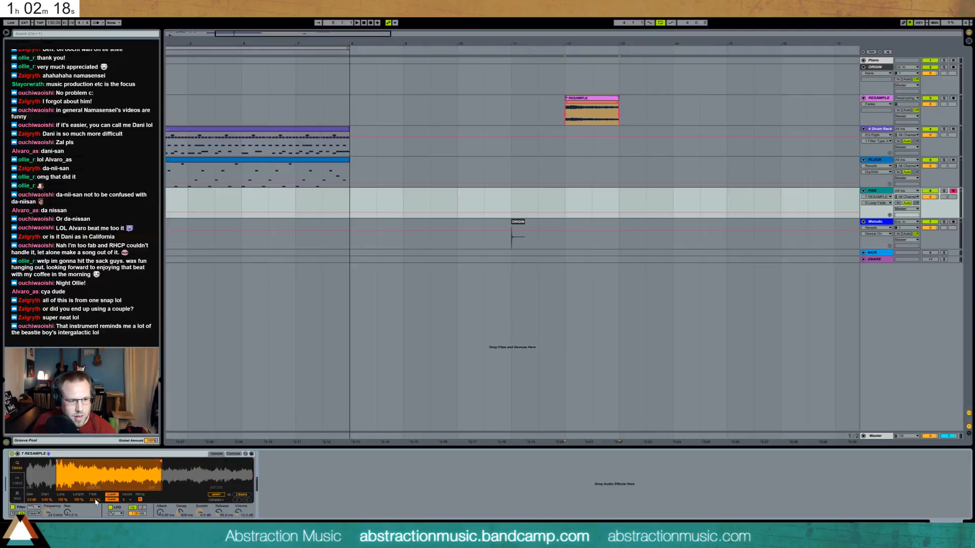
left_click_drag(95, 501, 61, 496)
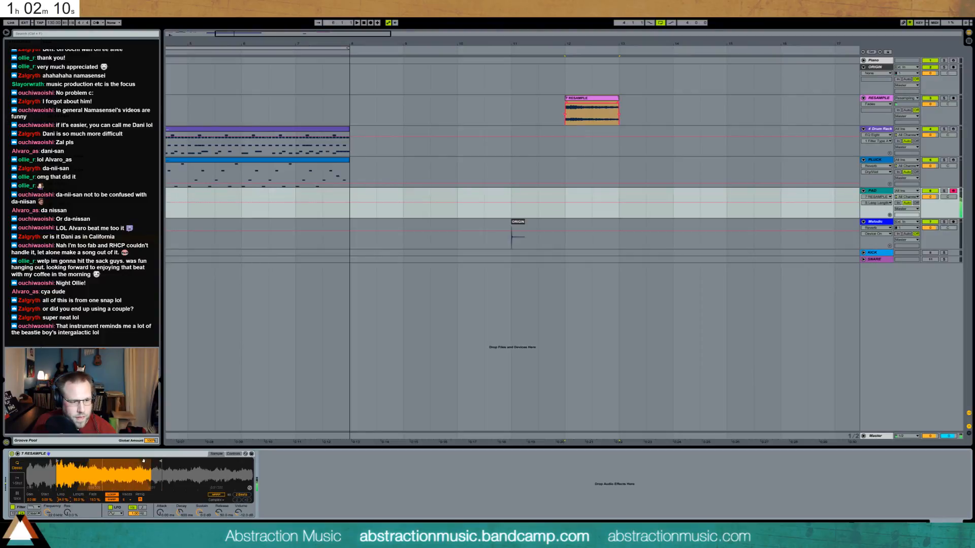
left_click_drag(160, 462, 216, 465)
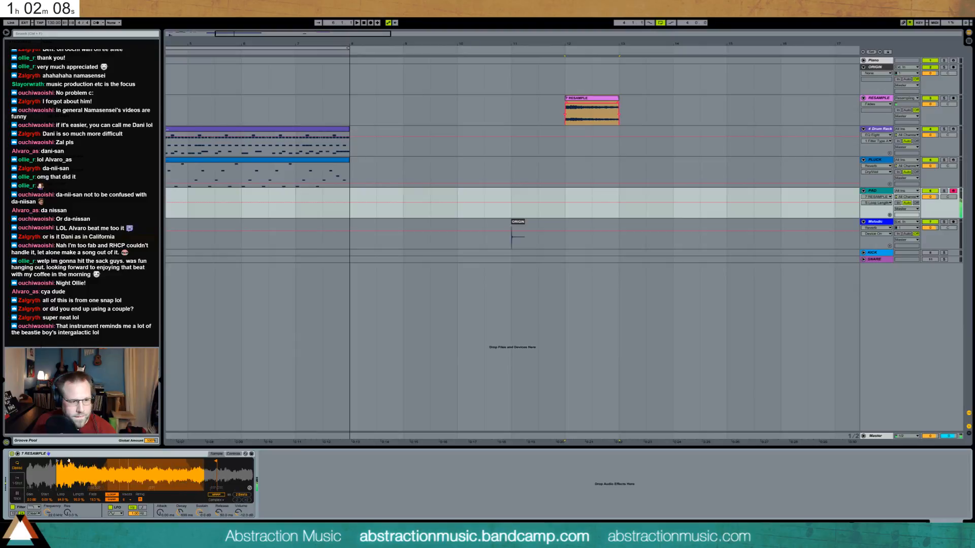
left_click_drag(59, 461, 43, 462)
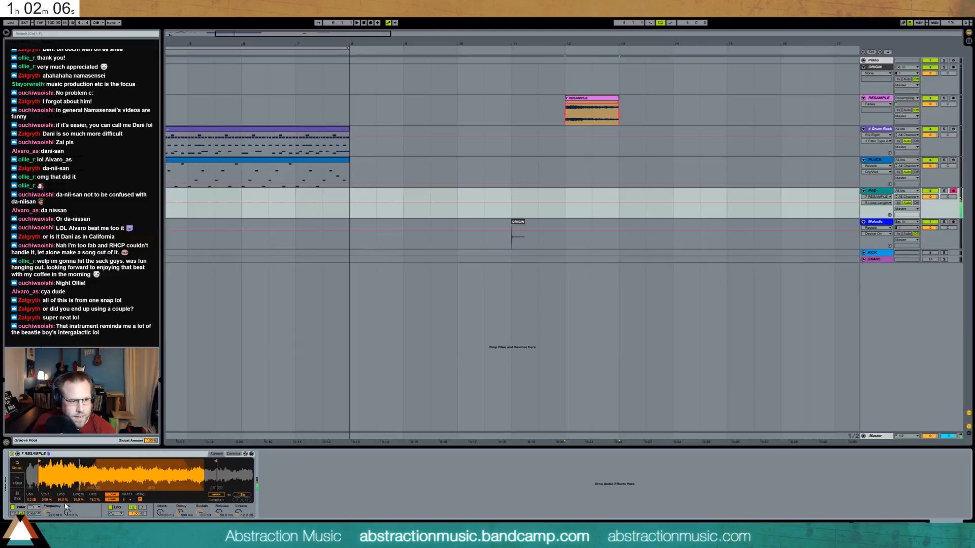
mouse_move(79, 500)
left_mouse_down()
mouse_move(78, 508)
mouse_move(64, 488)
mouse_move(64, 512)
mouse_move(61, 502)
left_mouse_up()
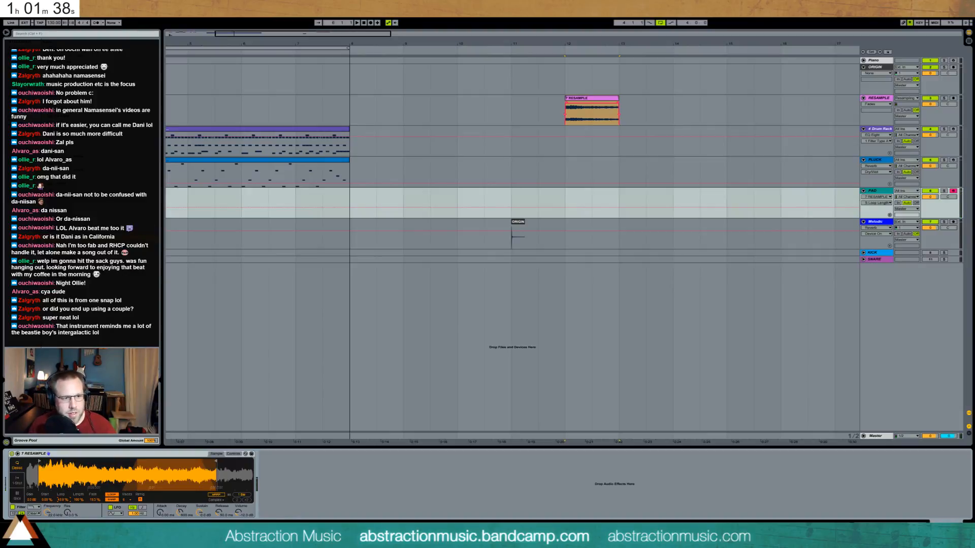
Add a Reverb after the PAD track's Simpler and adjust its dry/wet mix.
mouse_move(91, 244)
left_mouse_down()
mouse_move(338, 473)
mouse_move(318, 495)
left_mouse_up()
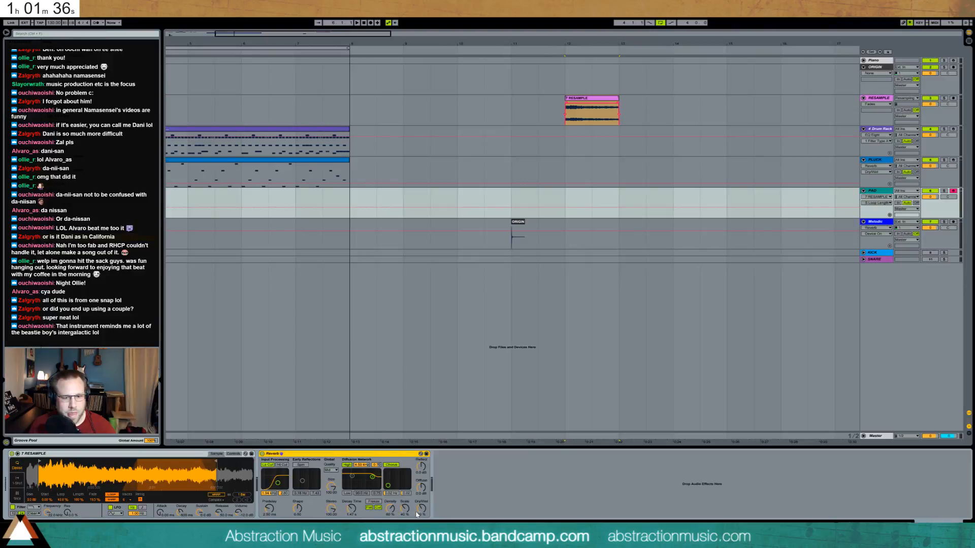
left_click_drag(416, 514, 401, 515)
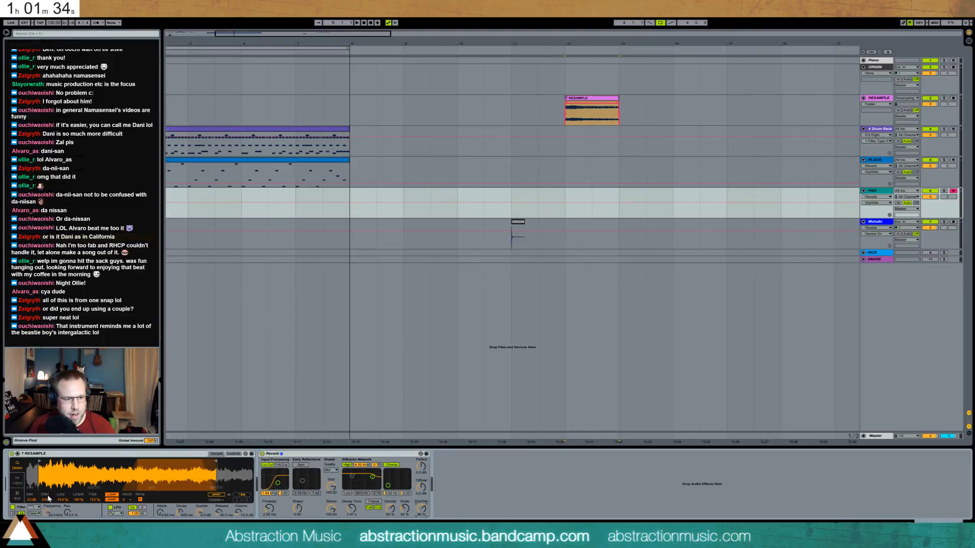
Set the Simpler's pitch envelope amount and insert an EQ Eight between the Simpler and the Reverb.
left_click(234, 454)
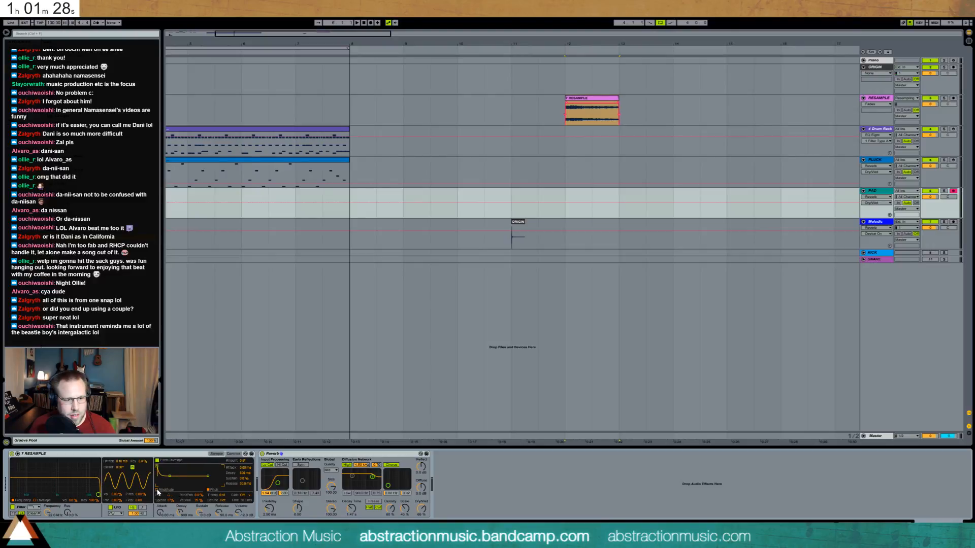
left_click_drag(243, 461, 242, 456)
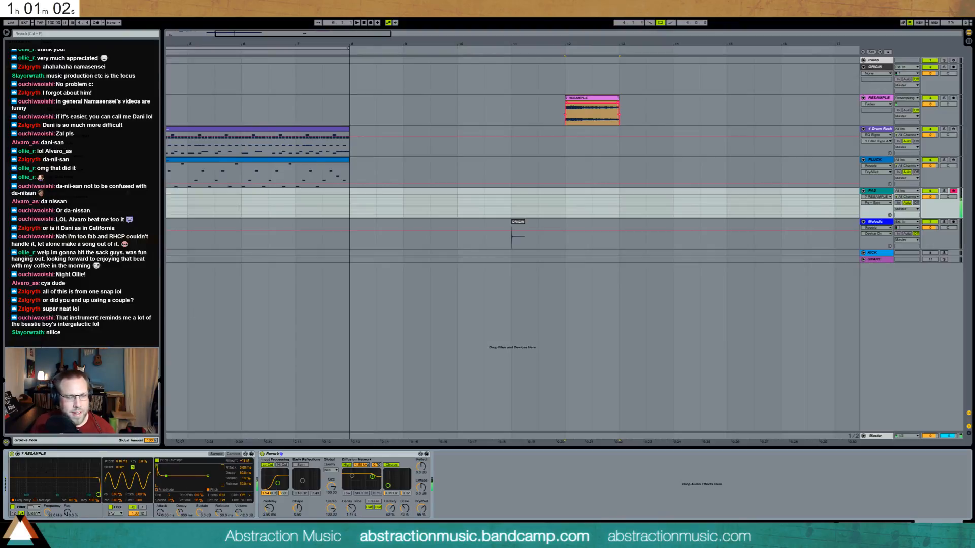
left_click_drag(66, 109, 374, 483)
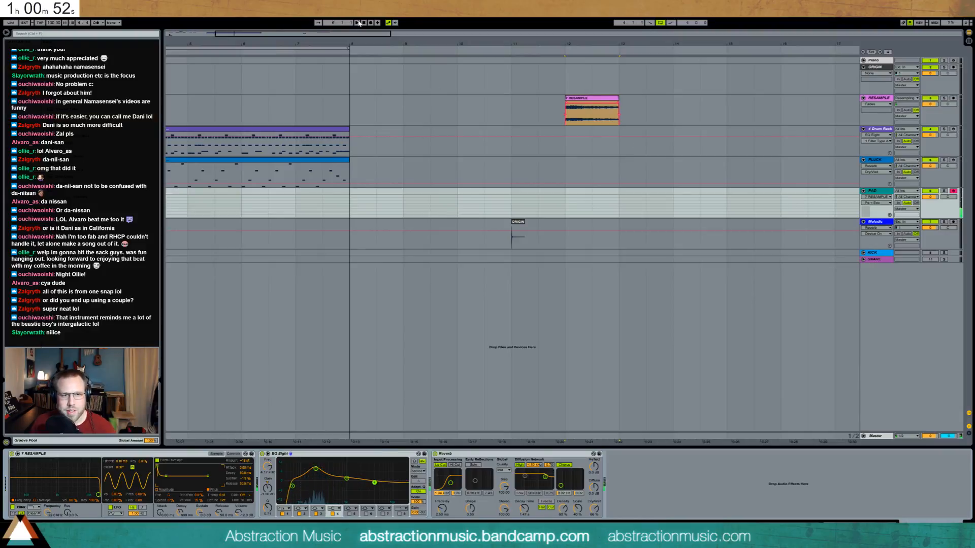
Record a pad part on the PAD track from bar 4, beneath the drum and pluck clips.
left_click_drag(253, 34, 203, 29)
left_click(277, 202)
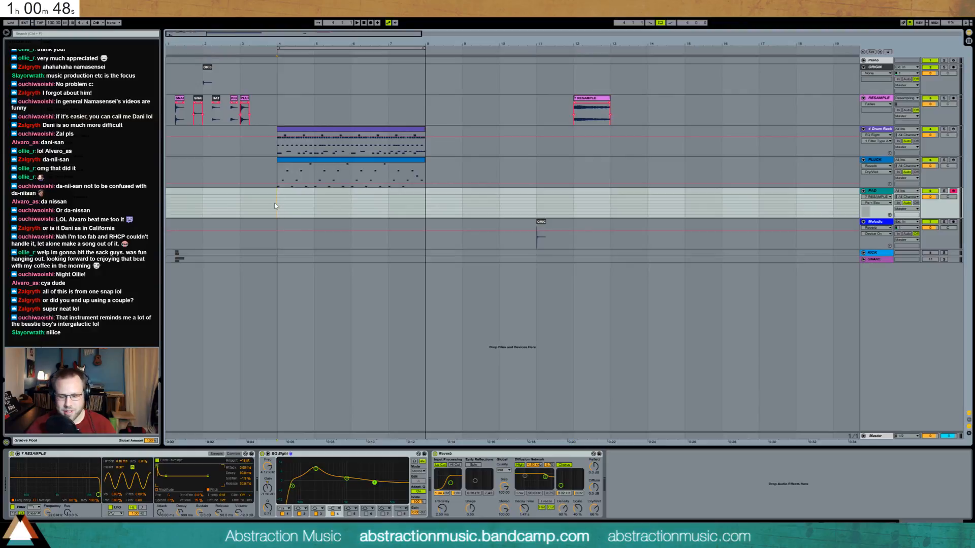
key("space")
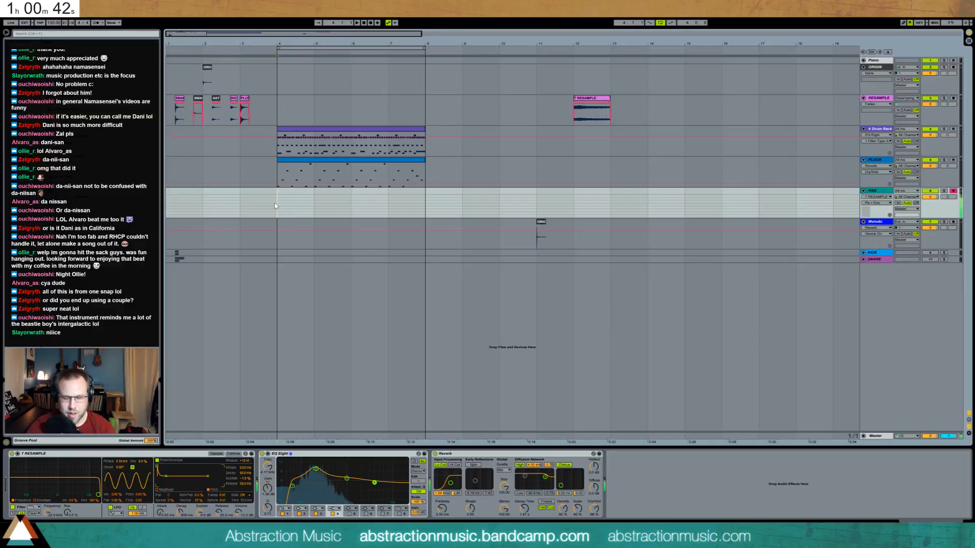
key("F9")
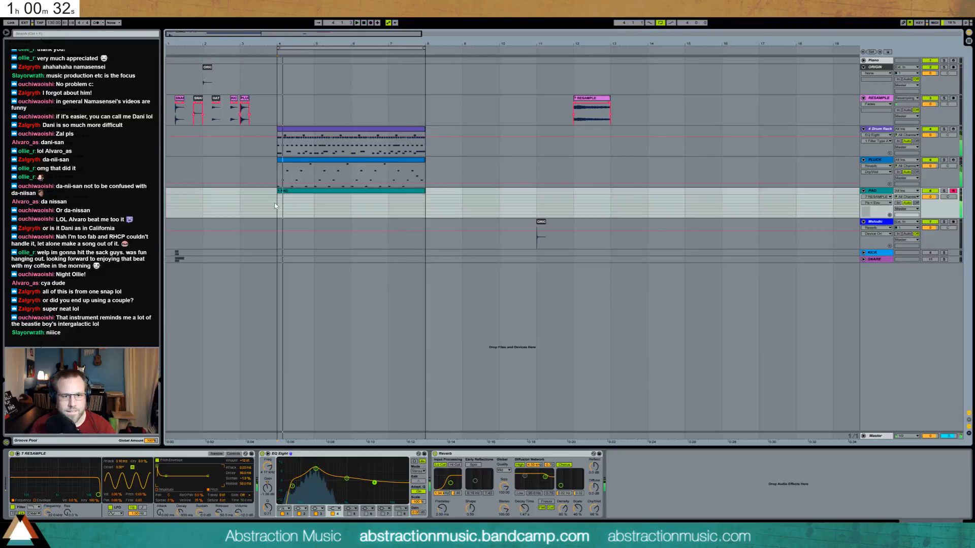
Play back the recorded PAD clip with the drums and pluck, and examine its sustained notes in the note editor.
left_click(325, 196)
key("space")
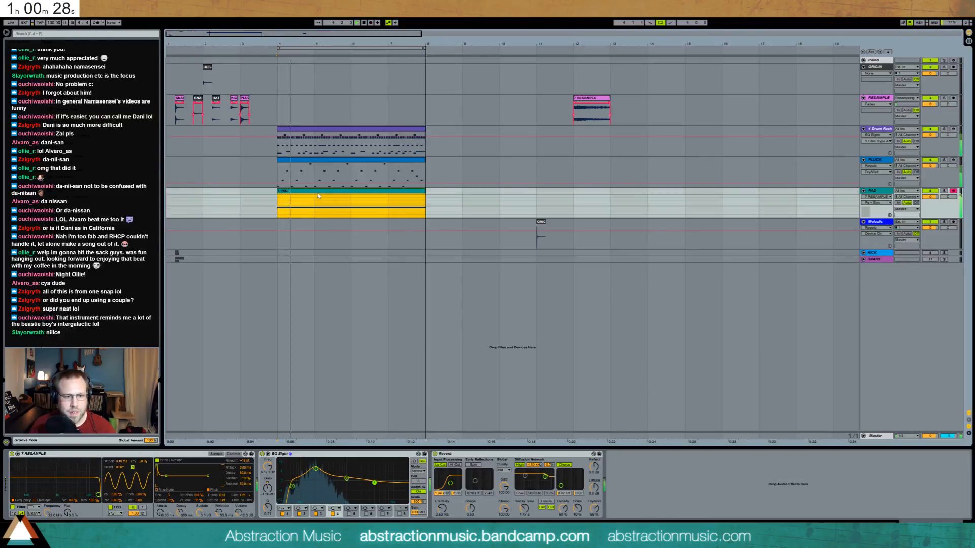
key("space")
double_click(332, 191)
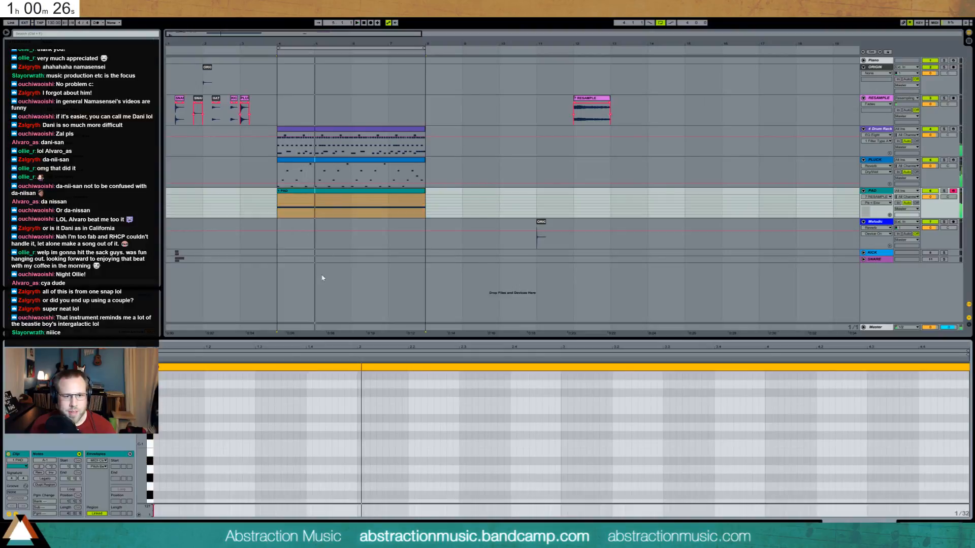
key("space")
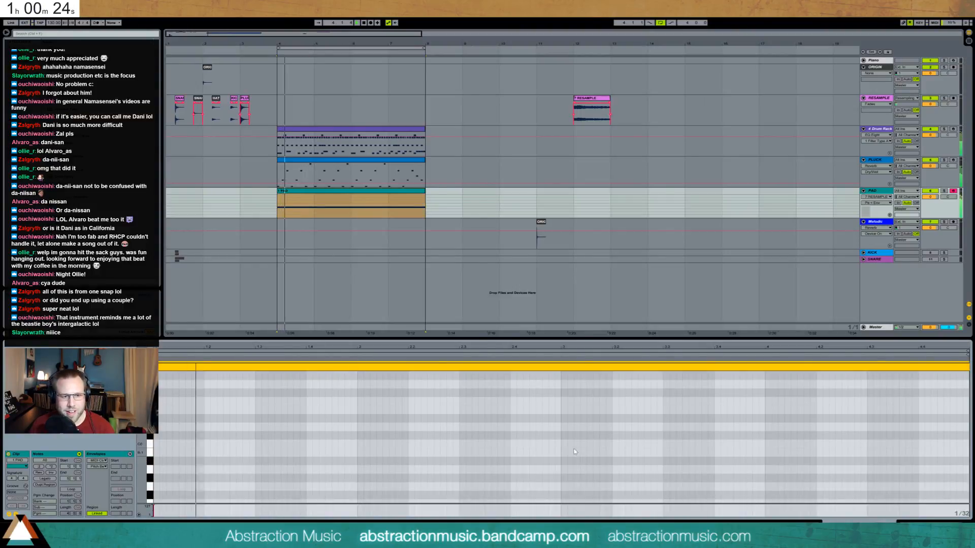
scroll(330, 457, "up", 1)
scroll(213, 440, "down", 1)
key("space")
left_click_drag(141, 440, 127, 470)
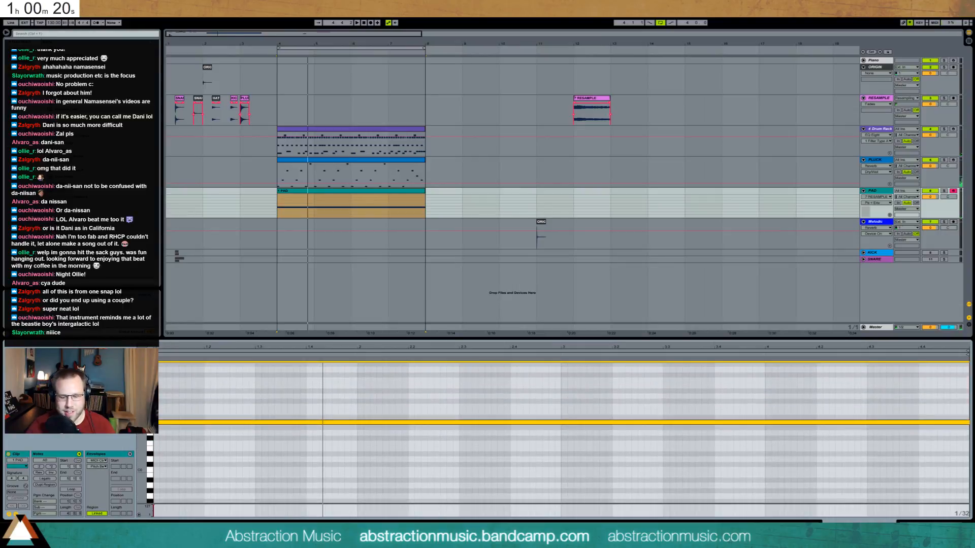
key("space")
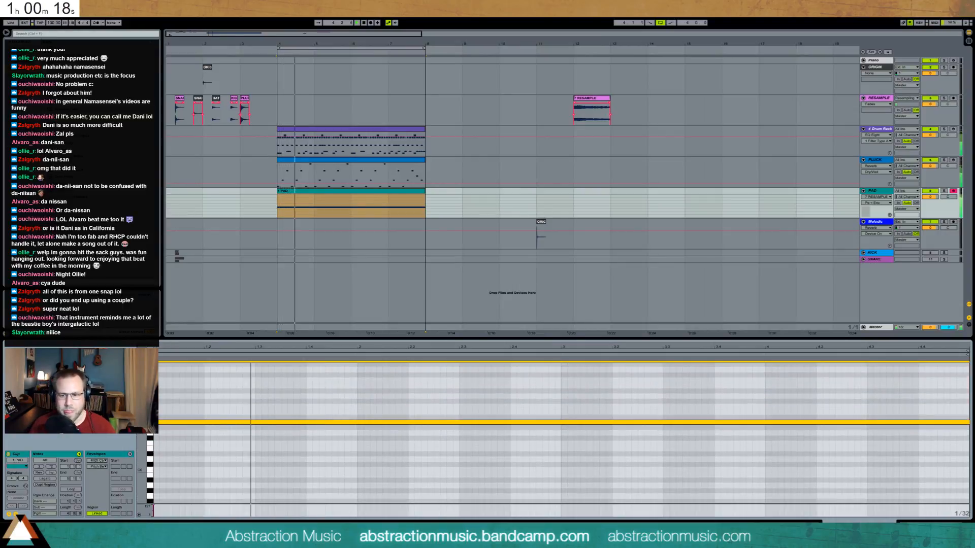
Adjust the two lowest bands of the PAD track's EQ Eight and lengthen the Reverb's decay time.
key("shift+Tab")
left_click_drag(293, 486, 324, 471)
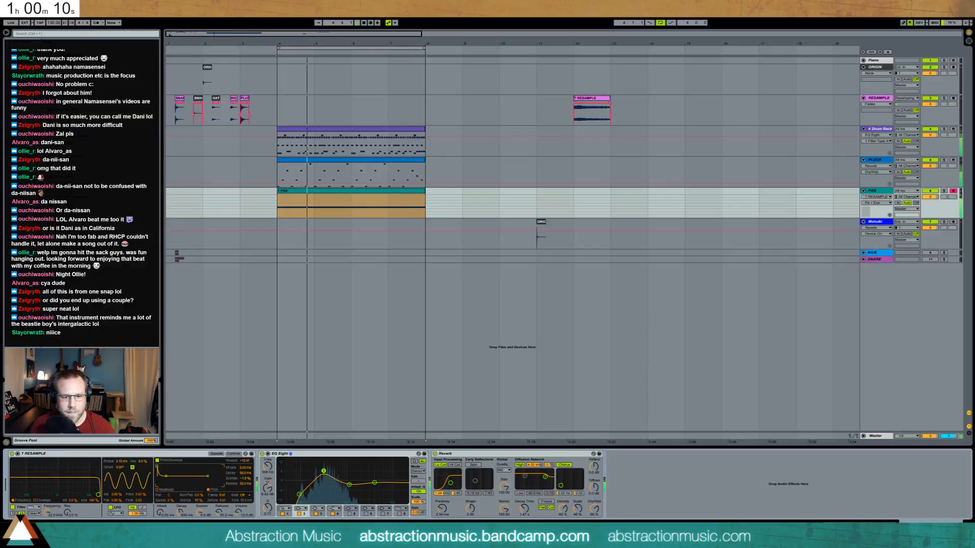
left_click_drag(525, 509, 524, 505)
key("space")
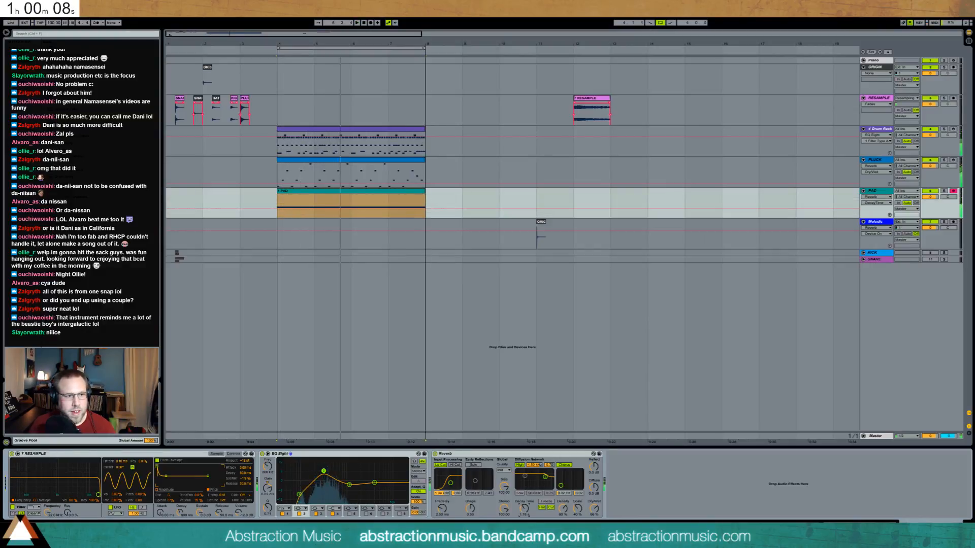
Insert an Auto Filter between the EQ Eight and the Reverb, grouped in an Audio Effect Rack with its chain named WET.
left_click_drag(423, 451, 432, 472)
left_click(498, 454)
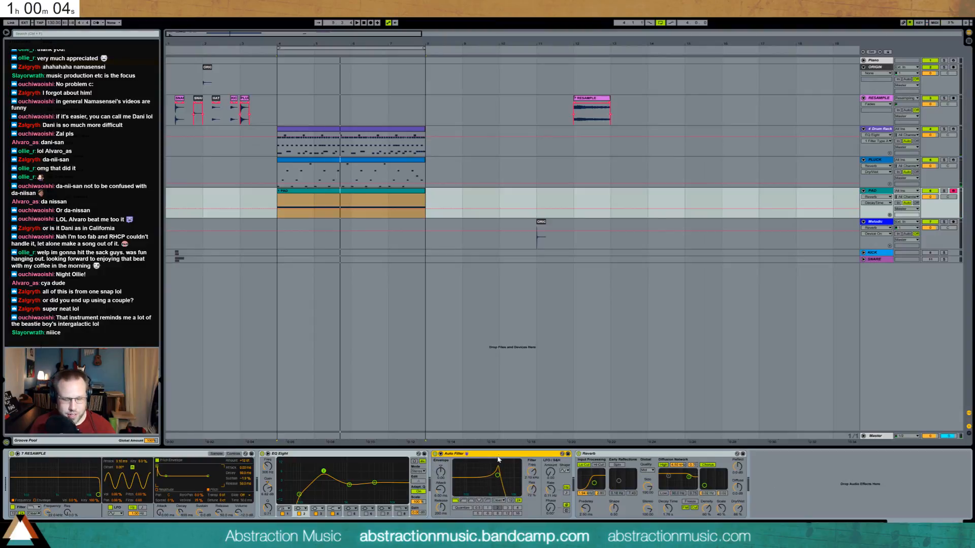
key("ctrl+g")
left_click(435, 468)
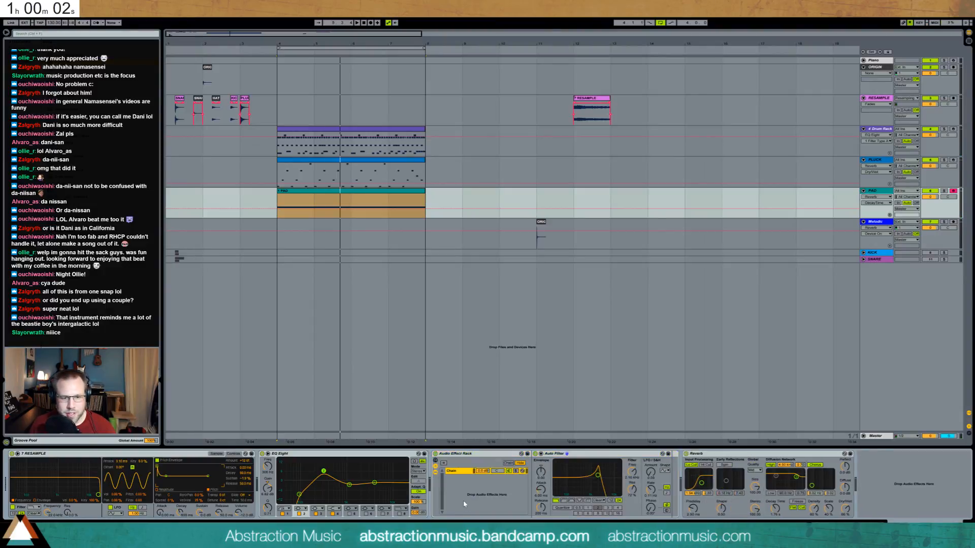
key("ctrl+r")
type("WET")
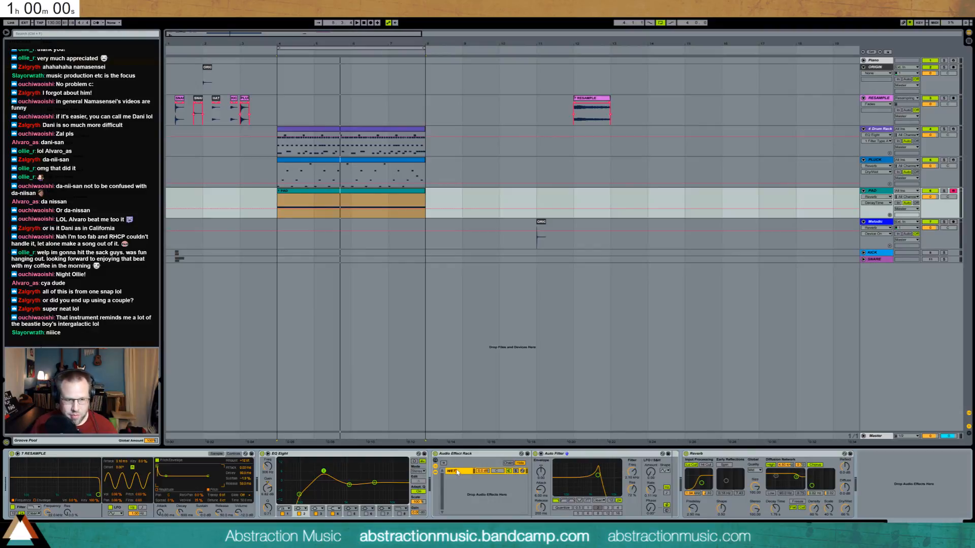
key("Return")
Create a second, empty chain in the Audio Effect Rack and name it DRY.
right_click(464, 480)
left_click(475, 486)
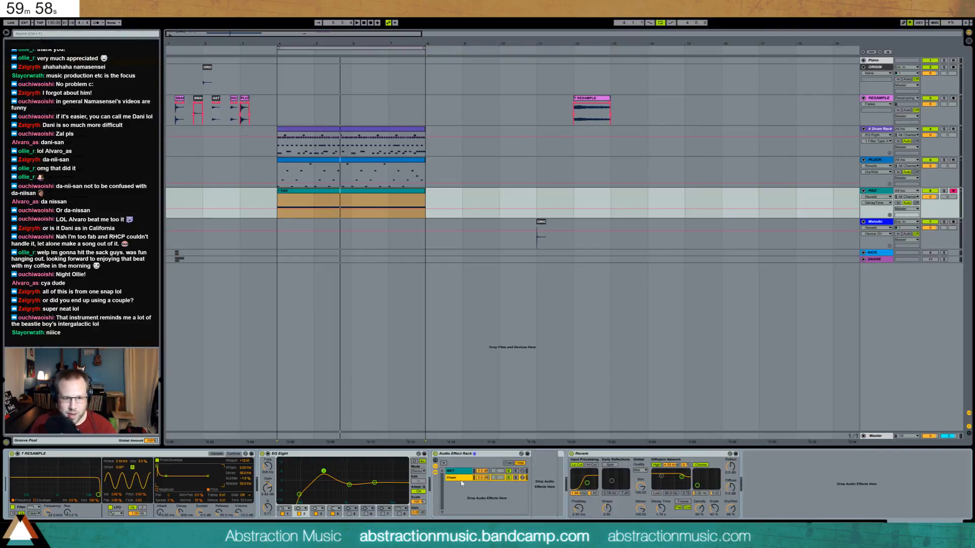
key("ctrl+r")
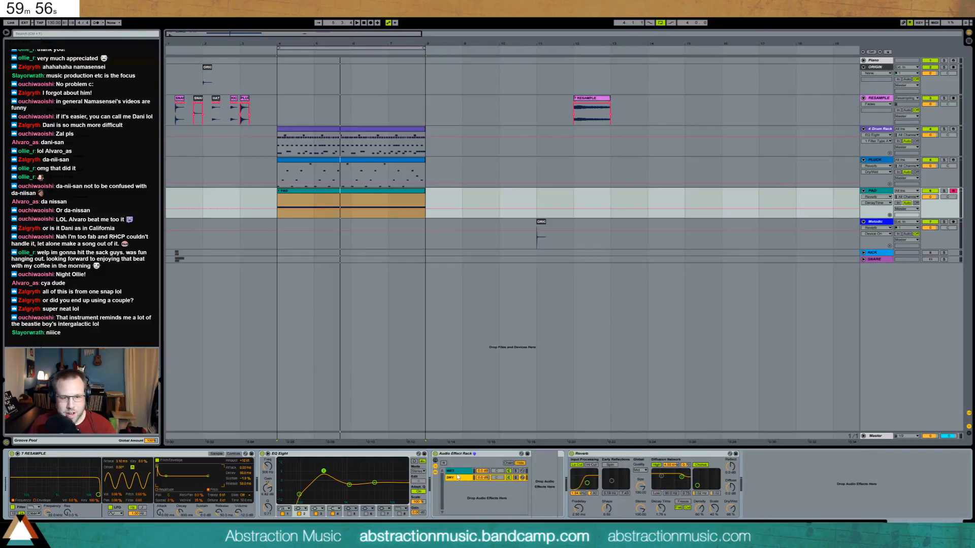
type("DRY")
Make the WET chain's Auto Filter a band-pass with a lower cutoff and adjusted LFO, and lower the DRY chain's volume.
left_click(456, 471)
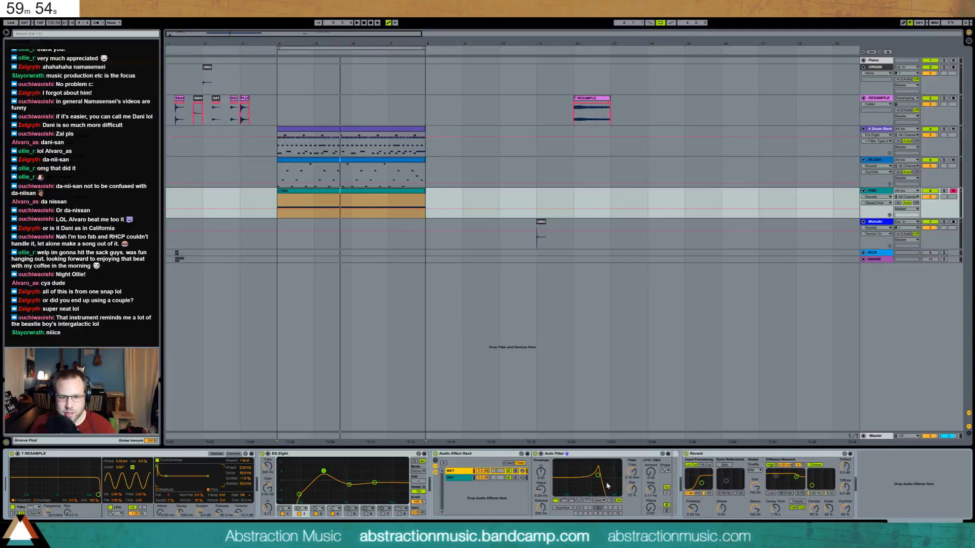
left_click(571, 502)
mouse_move(598, 475)
left_mouse_down()
mouse_move(650, 447)
mouse_move(650, 478)
mouse_move(584, 481)
left_mouse_up()
key("space")
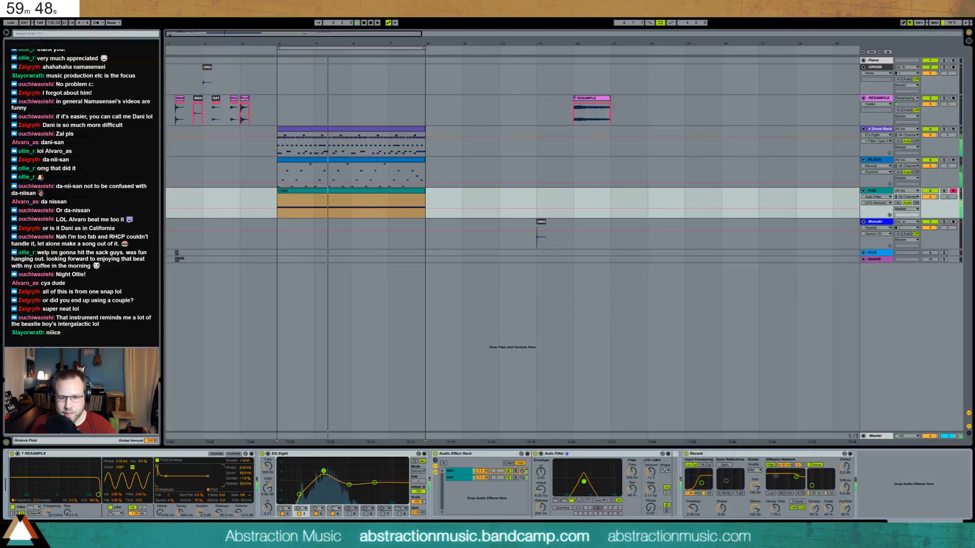
left_click_drag(651, 487, 650, 479)
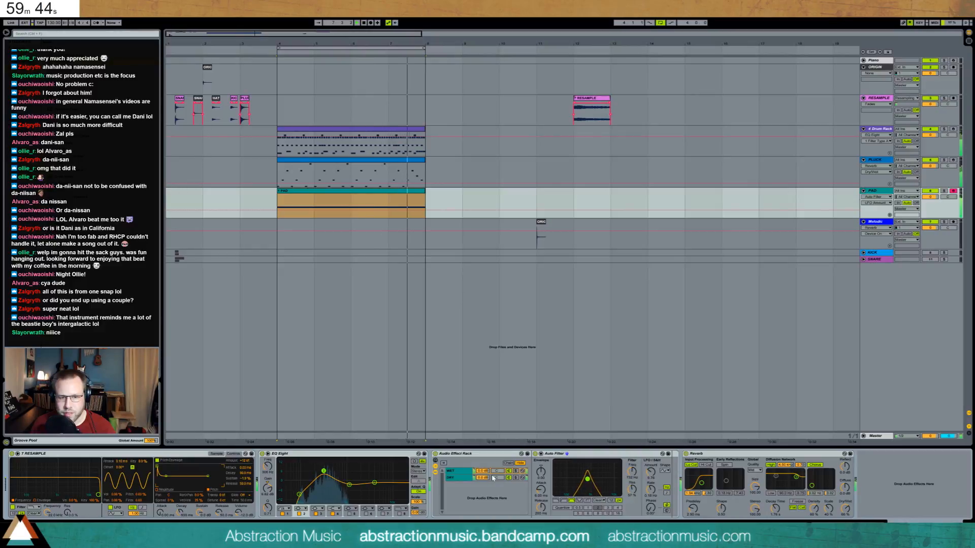
left_click_drag(482, 478, 482, 481)
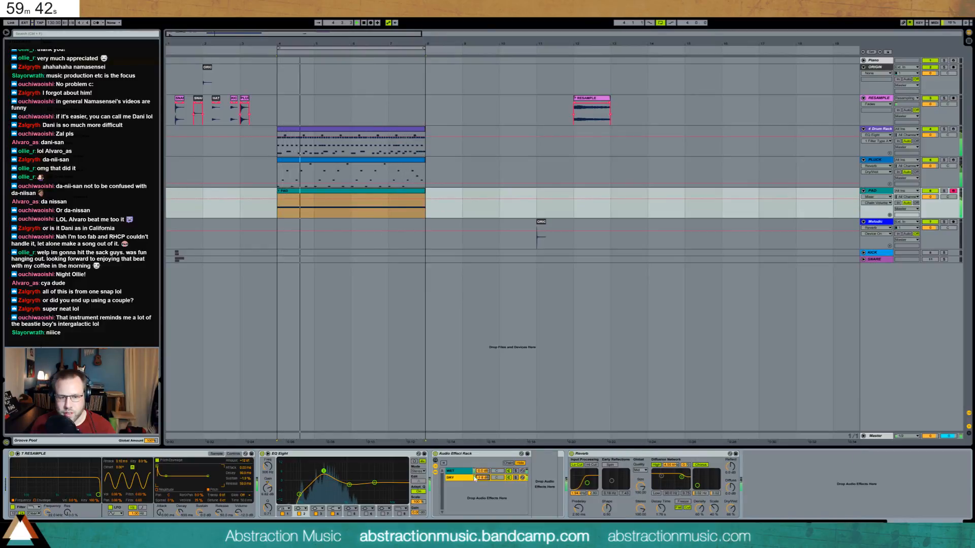
Move the EQ Eight between the Audio Effect Rack and the Reverb and readjust its lowest band.
left_click_drag(324, 454, 528, 472)
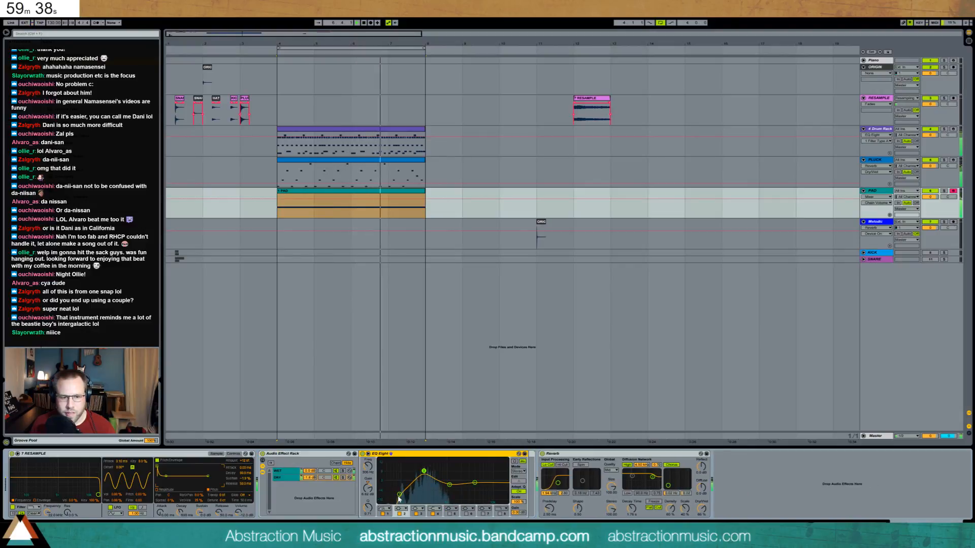
left_click_drag(421, 494, 399, 490)
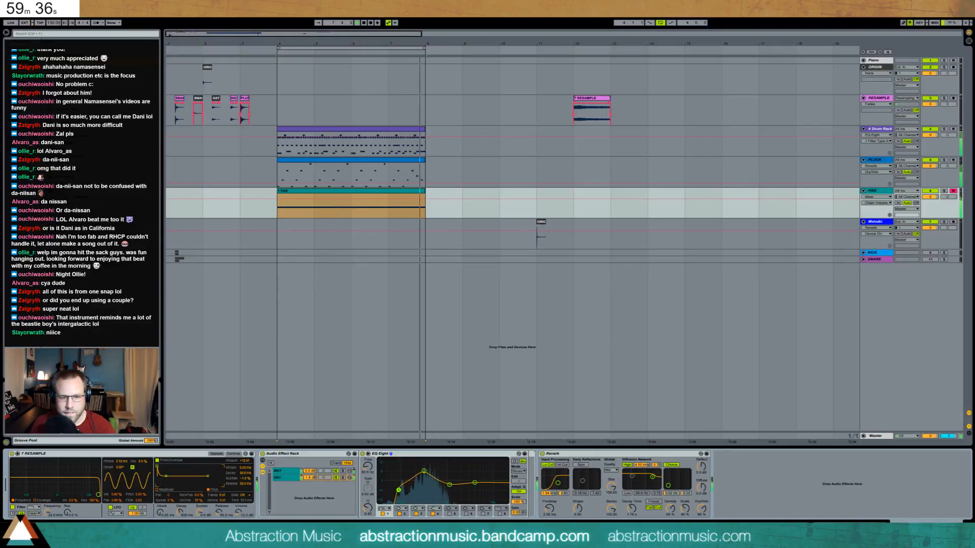
Undo the EQ Eight's move behind the Audio Effect Rack on the PAD track and show the WET chain's Auto Filter.
key("ctrl+z")
key("ctrl+z")
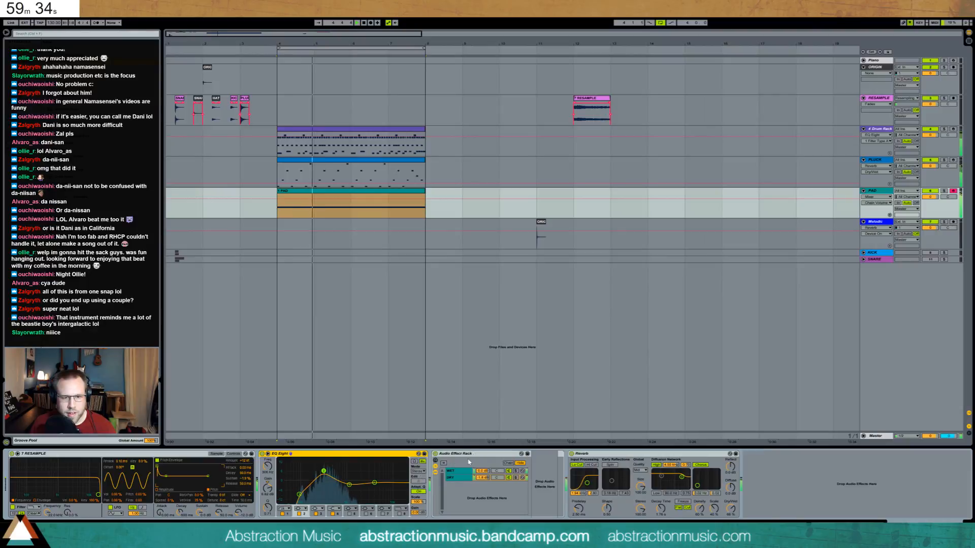
left_click(459, 473)
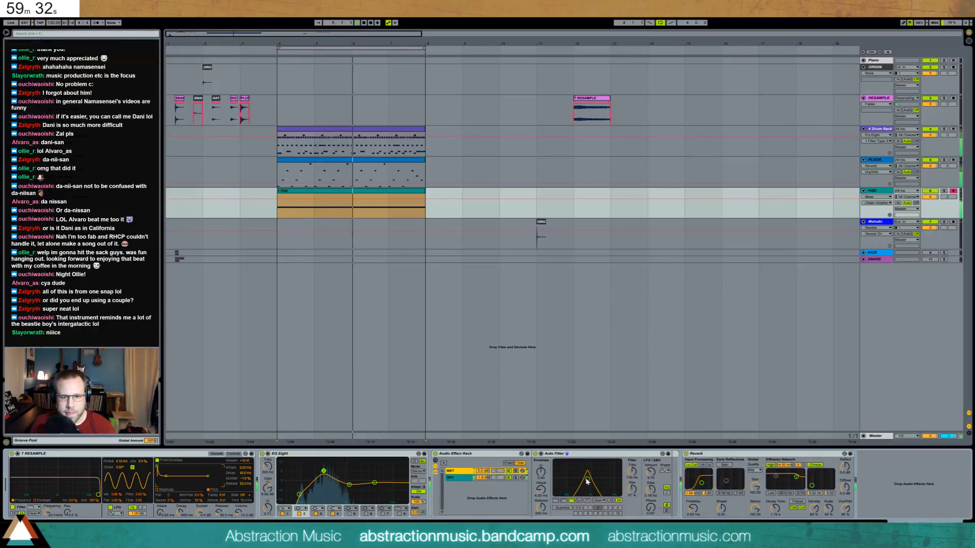
left_click_drag(588, 480, 588, 480)
Transpose all notes in the PLUCK clip down an octave, comparing them with the original pitch.
left_click(360, 161)
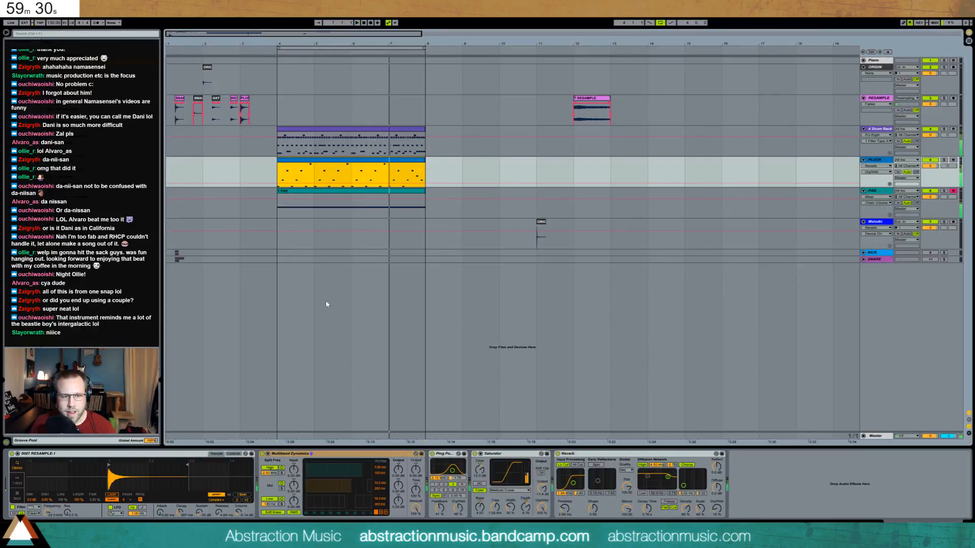
double_click(358, 162)
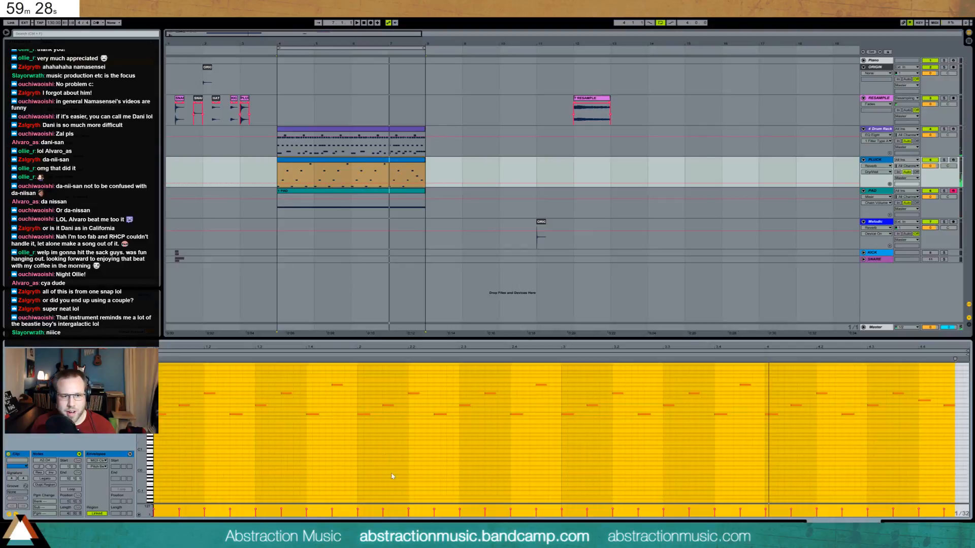
left_click(391, 474)
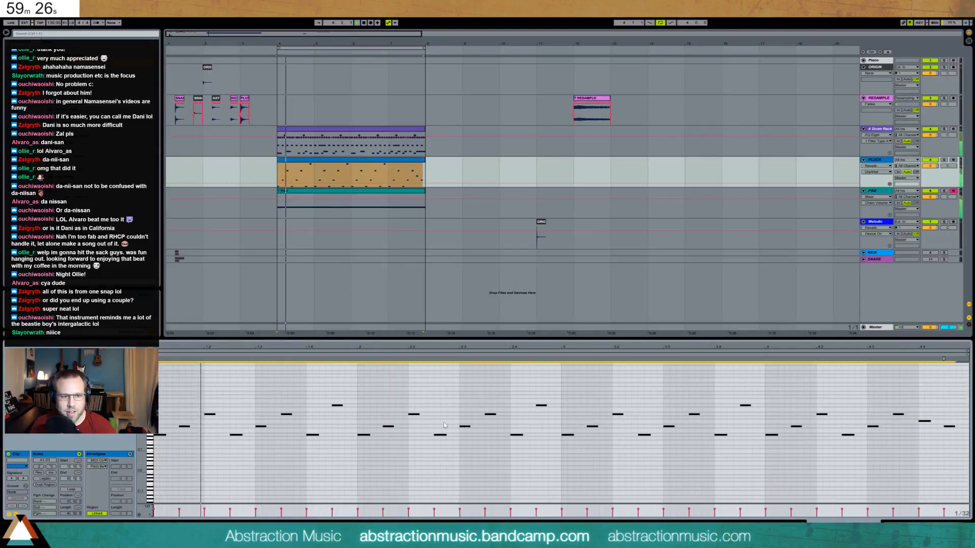
key("space")
key("shift+Up")
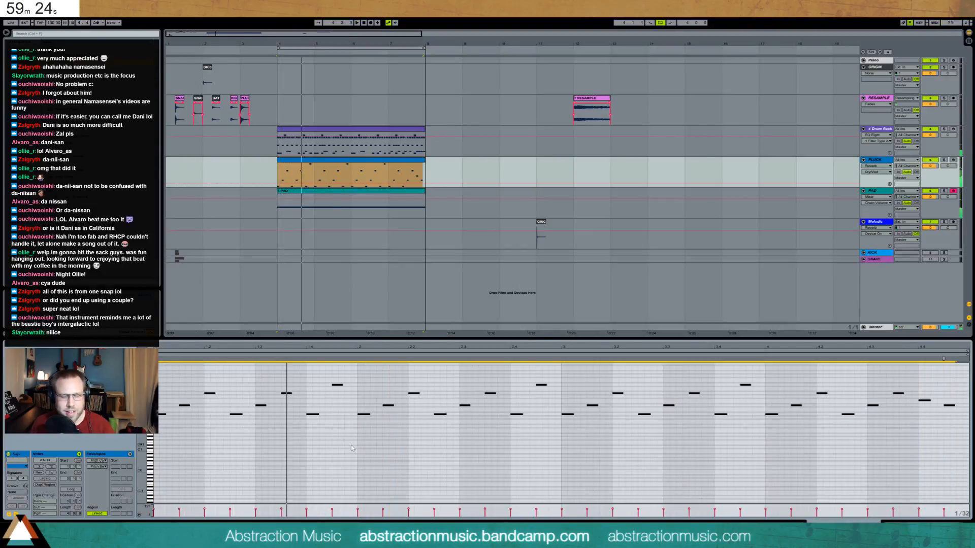
key("shift+Down")
key("space")
Try placing the PLUCK track's Multiband Dynamics after the Reverb at the end of the device chain, and undo the move.
key("shift+Tab")
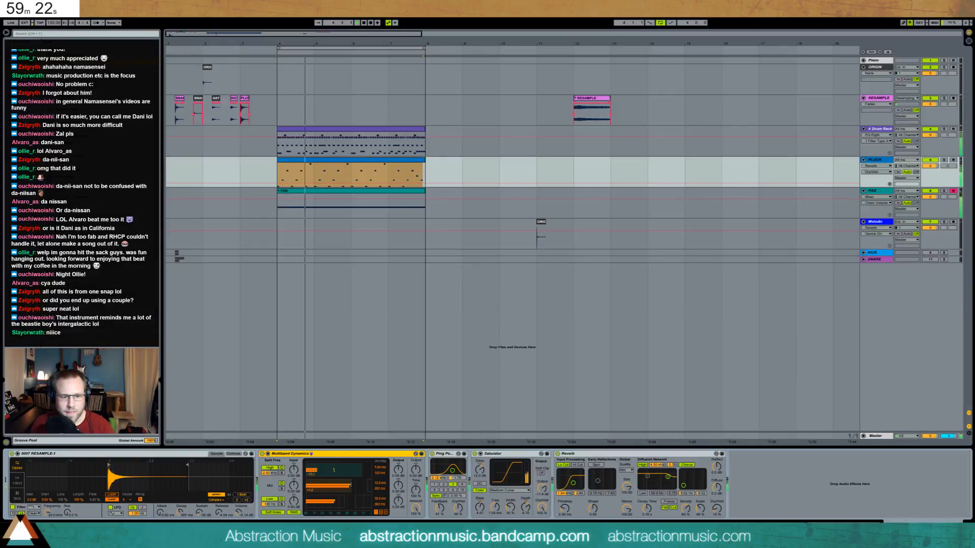
left_click_drag(355, 455, 721, 482)
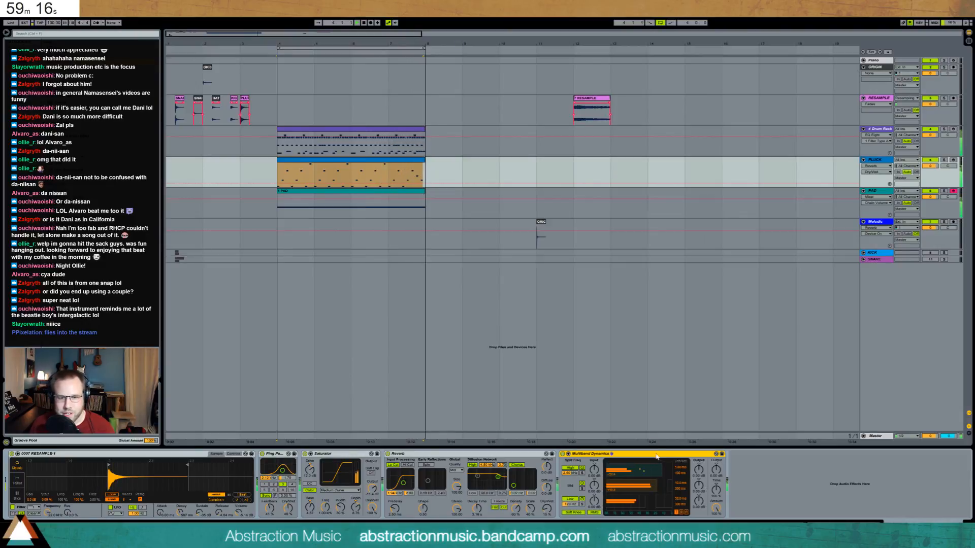
key("ctrl+z")
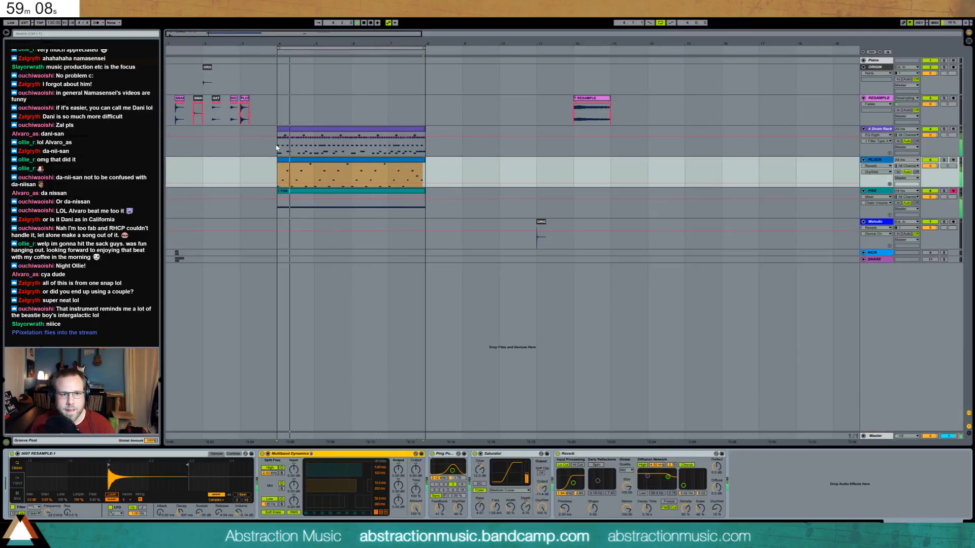
Stop playback and copy the sampler instrument from the PAD track.
left_click(314, 140)
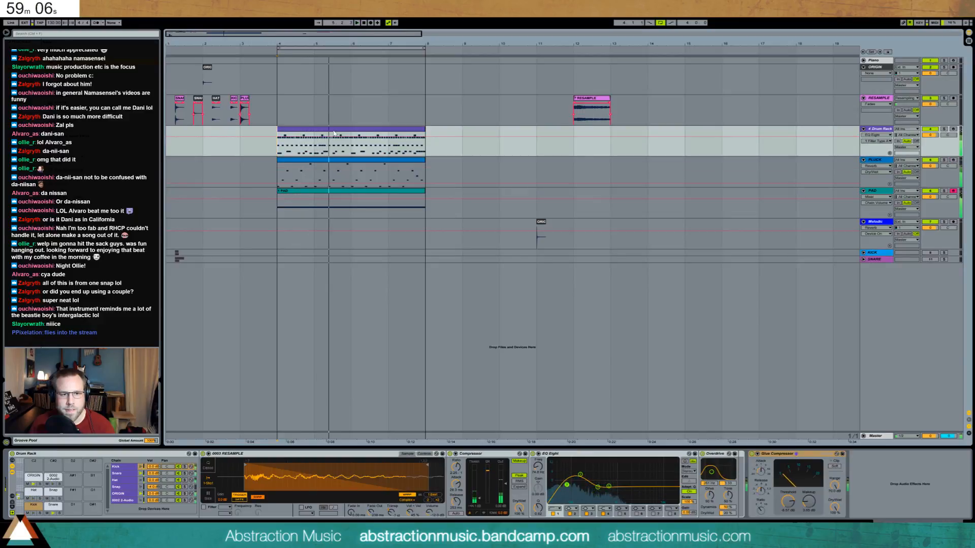
left_click(591, 100)
key("space")
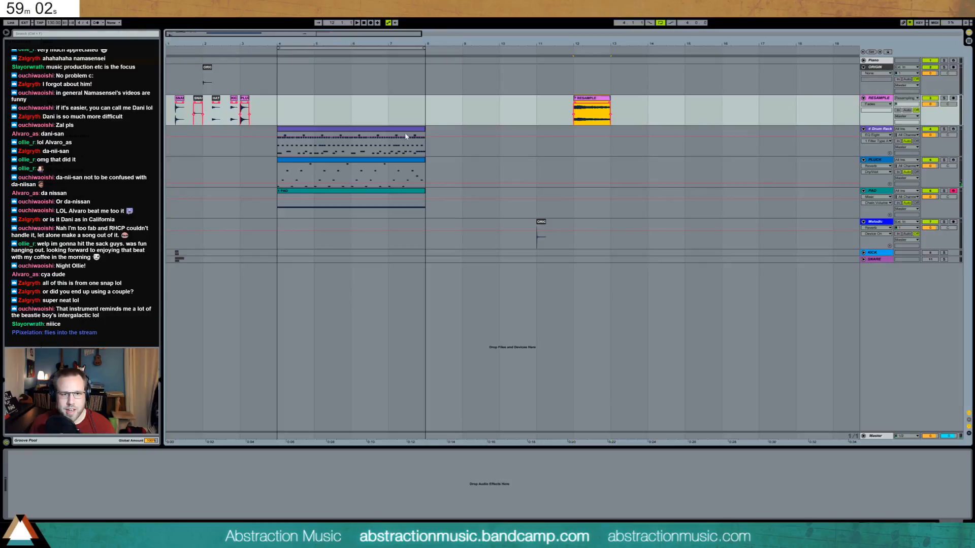
left_click(351, 190)
left_click(176, 458)
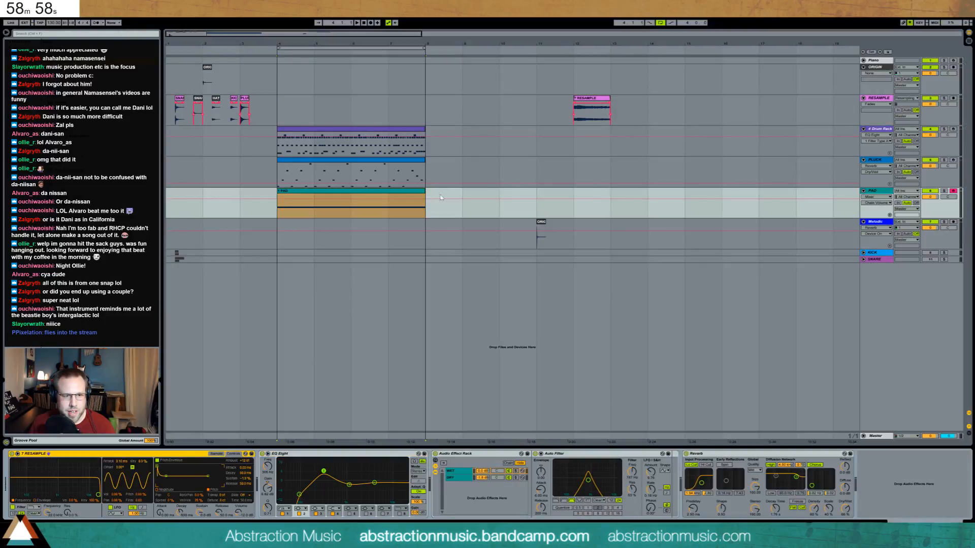
Group the Drum Rack's Kick instrument into an Instrument Rack and paste the copied pad sampler into it as another chain.
left_click(363, 129)
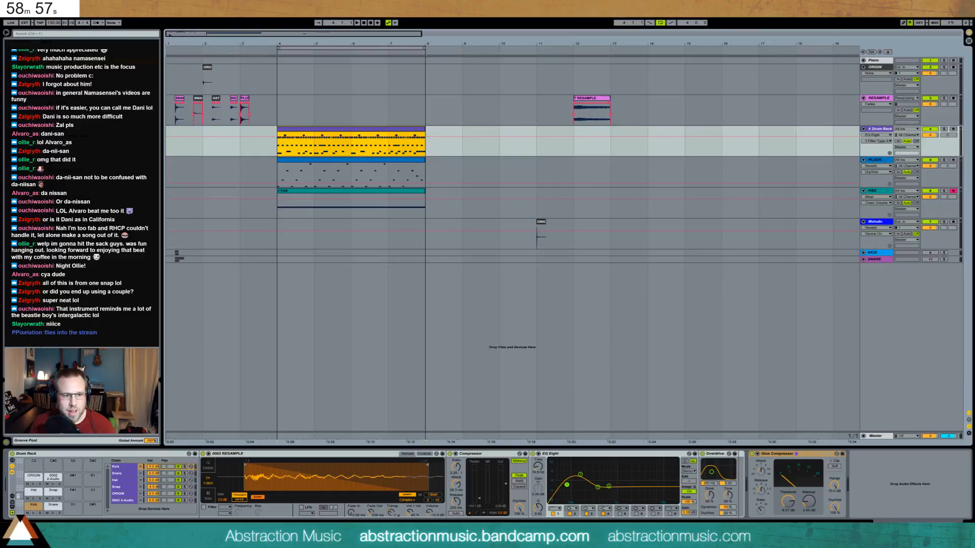
left_click(120, 468)
left_click(276, 455)
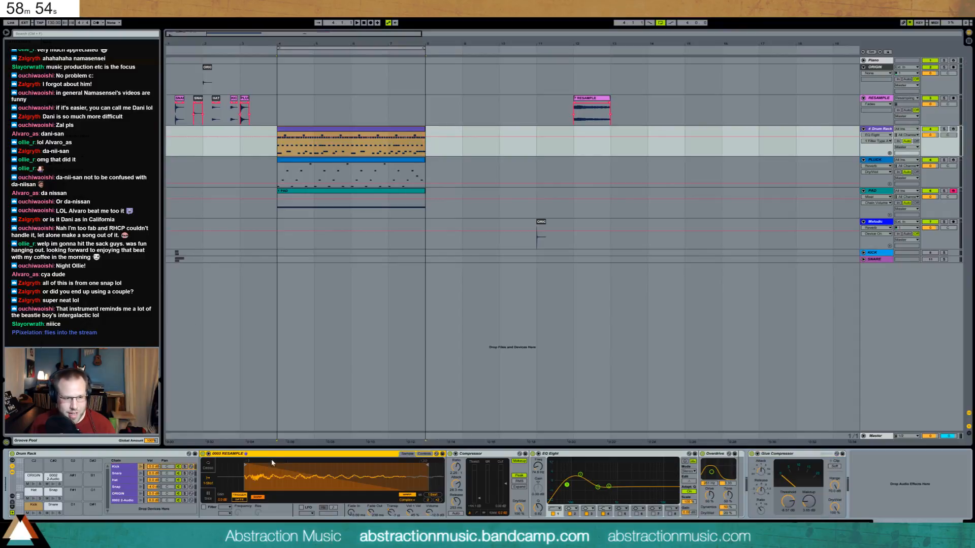
key("ctrl+g")
left_click(204, 467)
left_click(248, 500)
key("ctrl+v")
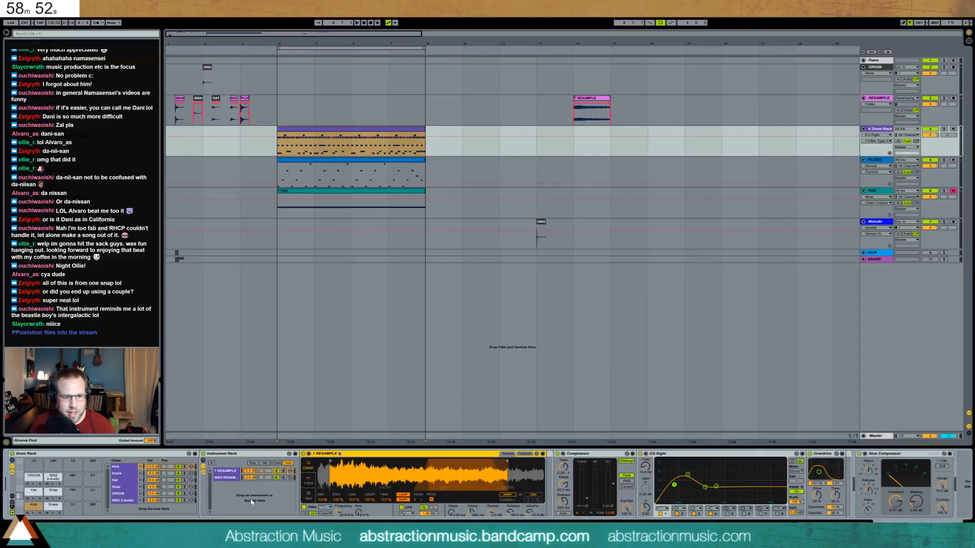
Turn off the sustain loop in the Kick rack's pasted sampler and trim its sample to a short section near the start.
left_click(225, 472)
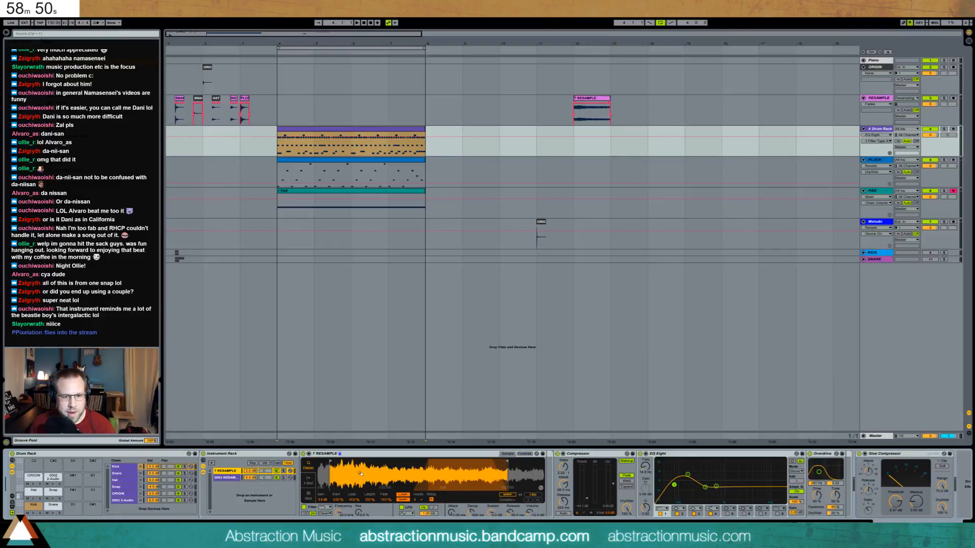
left_click_drag(330, 461, 329, 462)
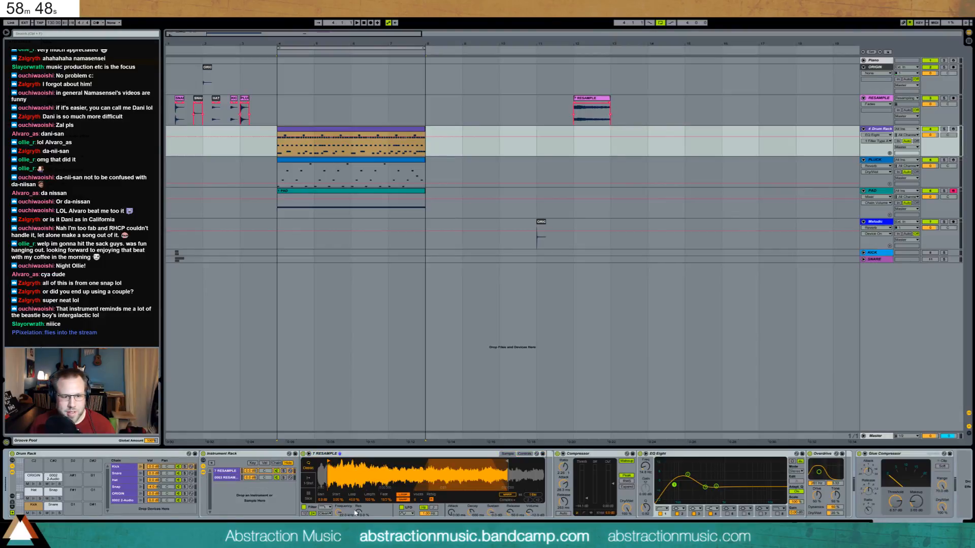
left_click(402, 495)
left_click_drag(506, 462, 357, 466)
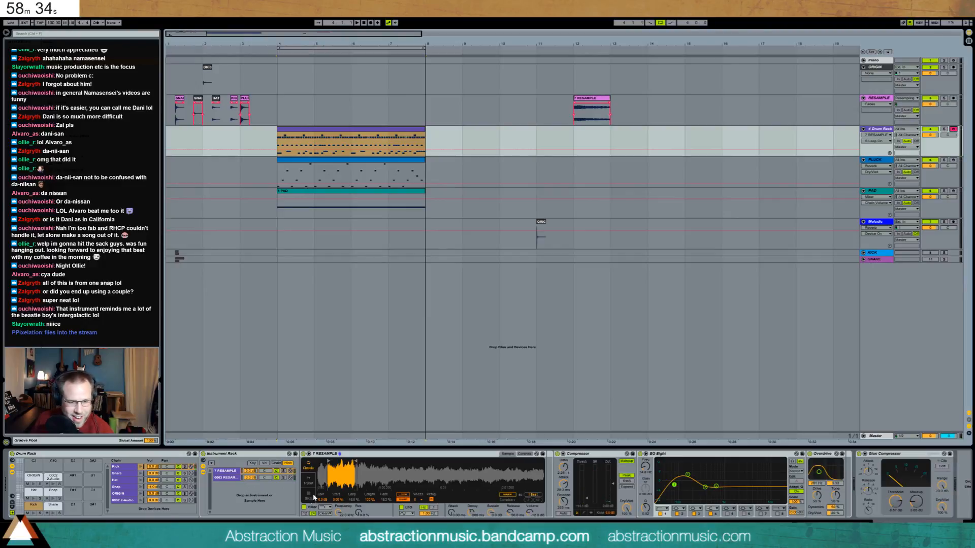
left_click(229, 478)
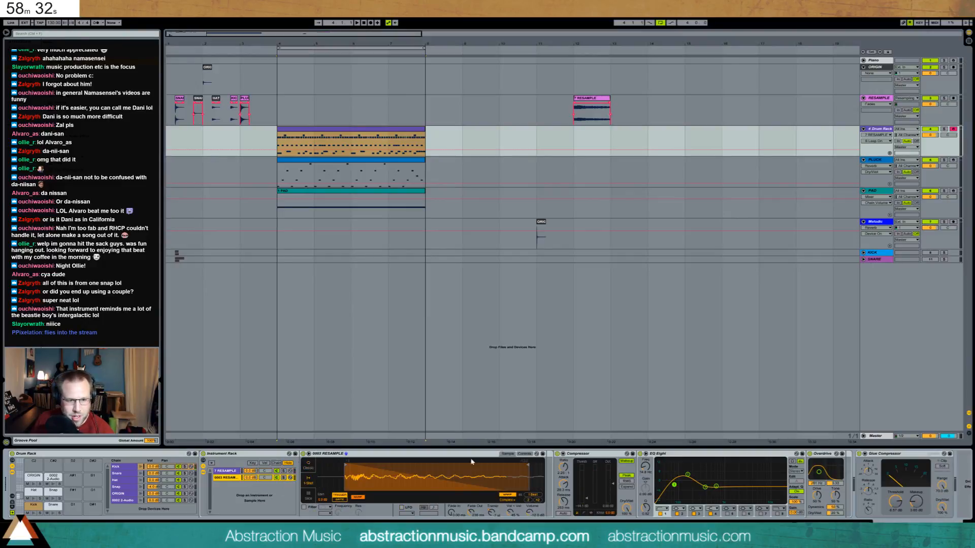
left_click(230, 471)
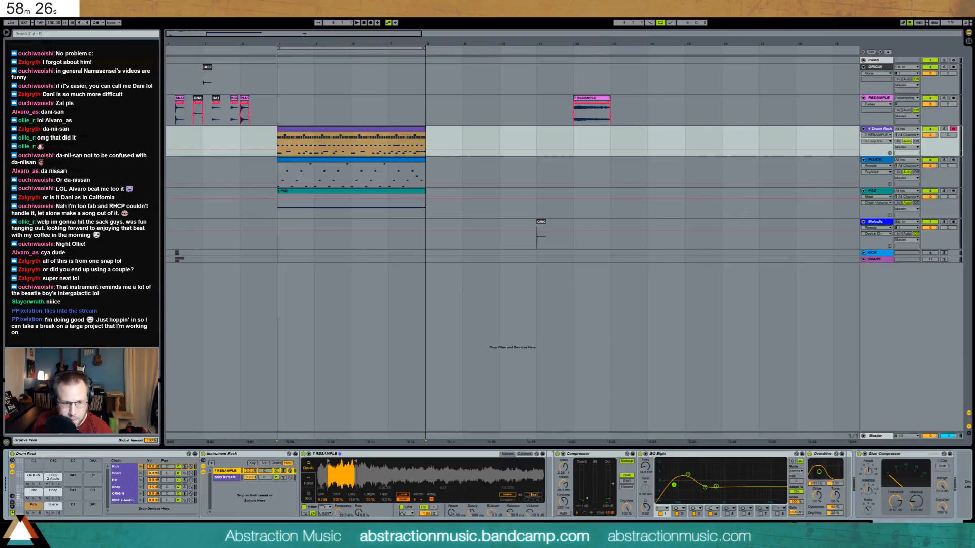
Transpose the pasted kick sampler down and adjust the amount of its pitch envelope.
left_click(523, 454)
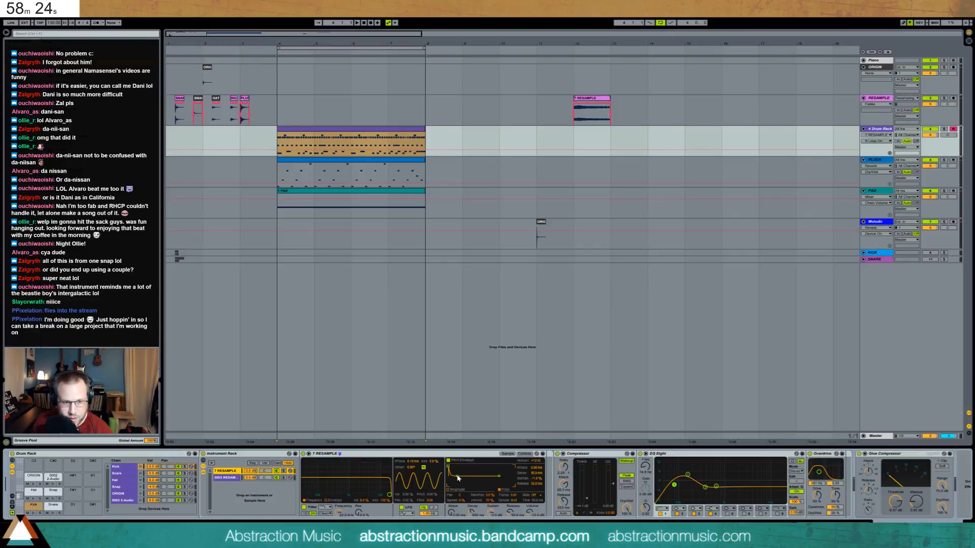
left_click_drag(511, 499, 511, 504)
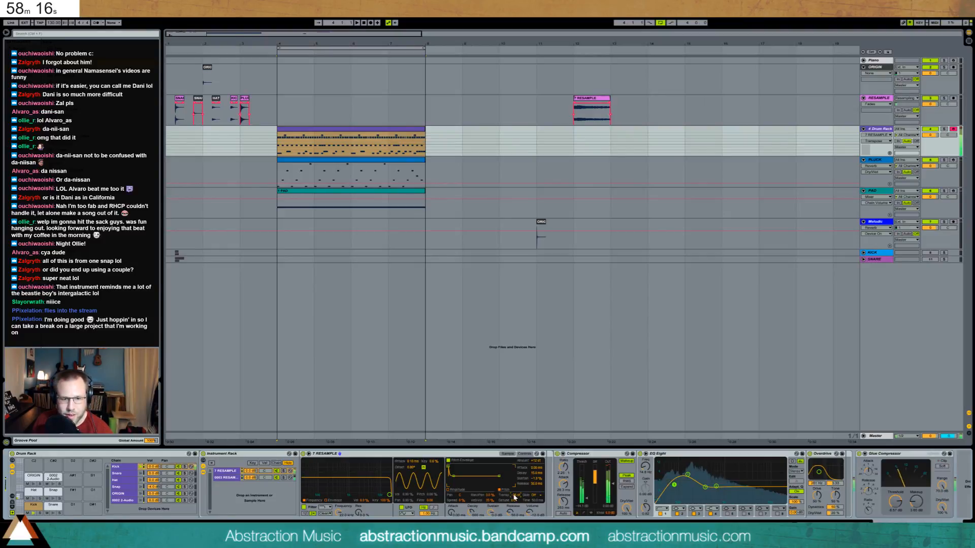
left_click_drag(536, 461, 536, 453)
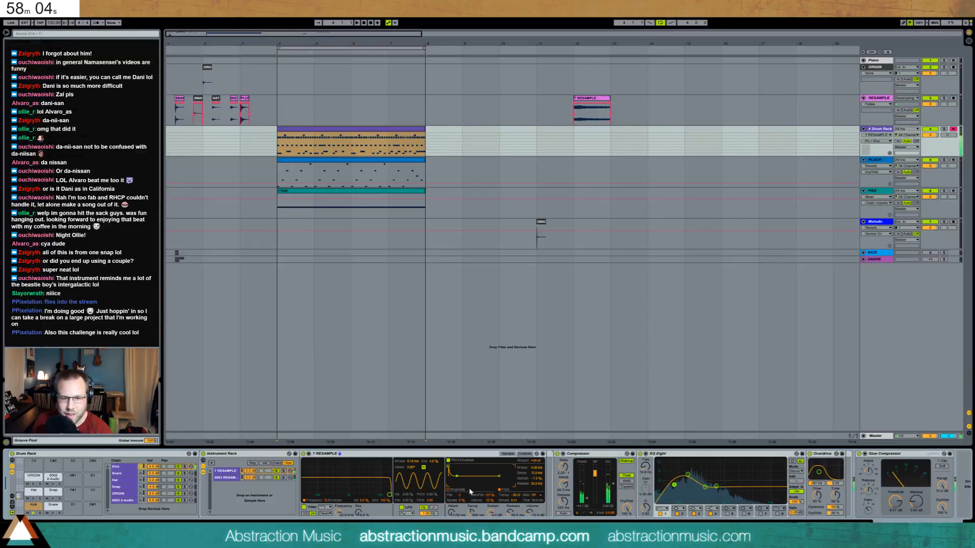
Lower the kick sampler's volume envelope sustain, adjust its decay, reduce the chain's volume and play the loop.
left_click_drag(491, 512, 491, 547)
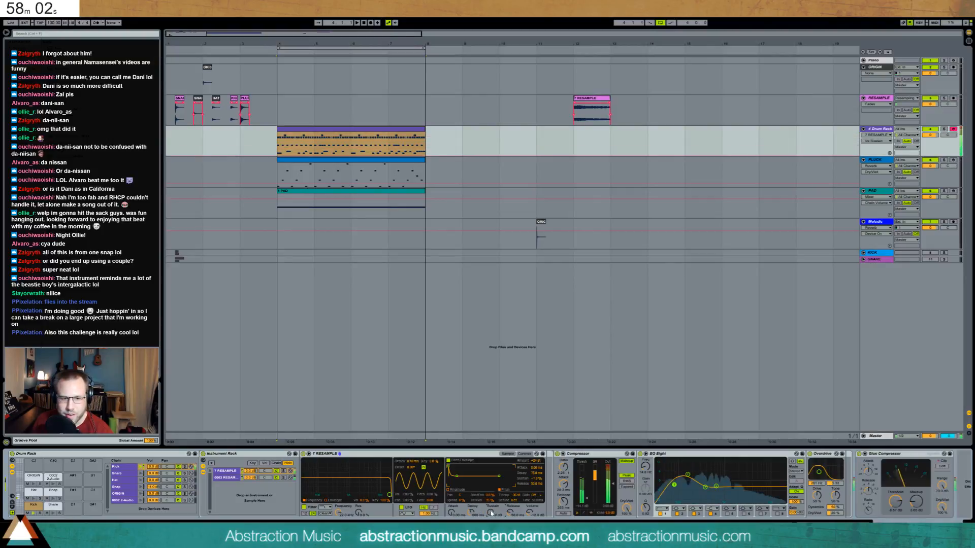
left_click(472, 513)
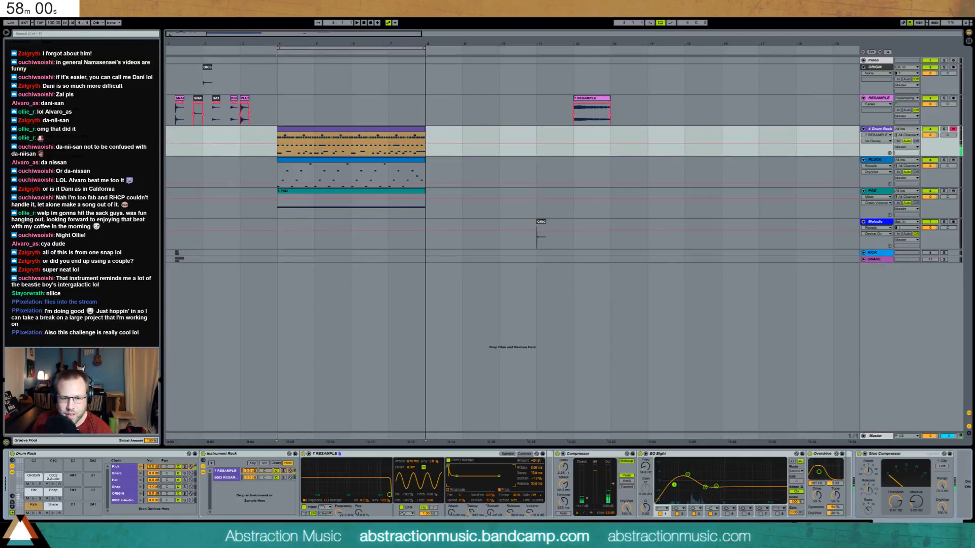
left_click_drag(472, 515, 472, 505)
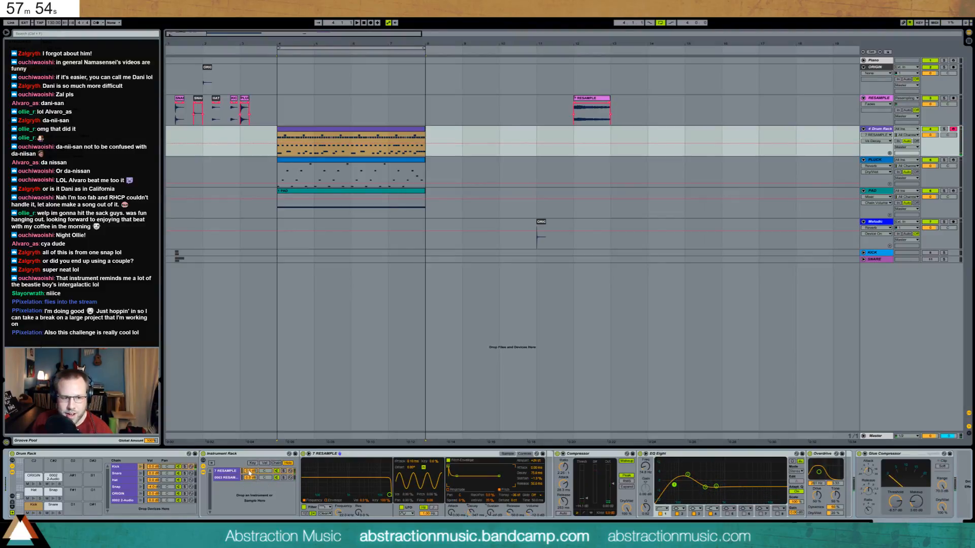
mouse_move(249, 471)
left_mouse_down()
mouse_move(250, 485)
mouse_move(249, 472)
left_mouse_up()
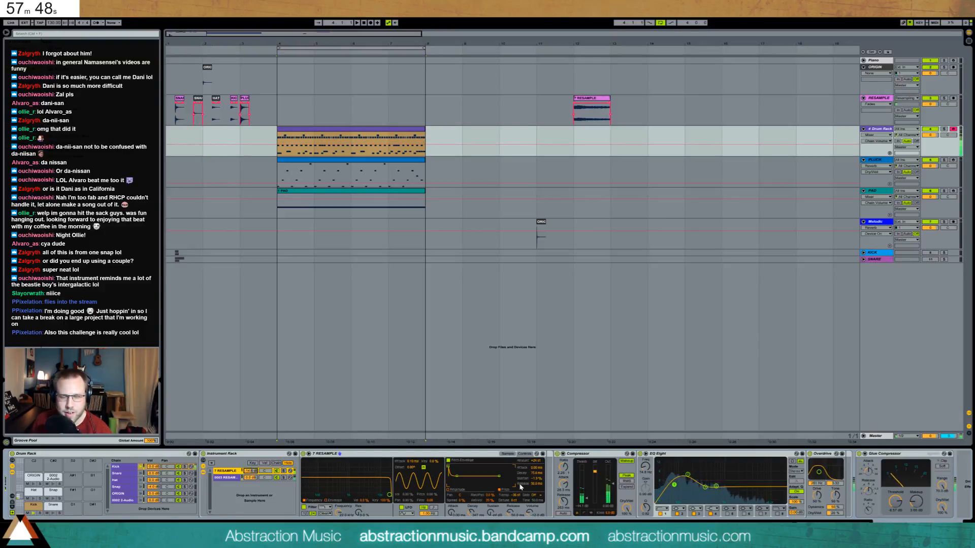
key("space")
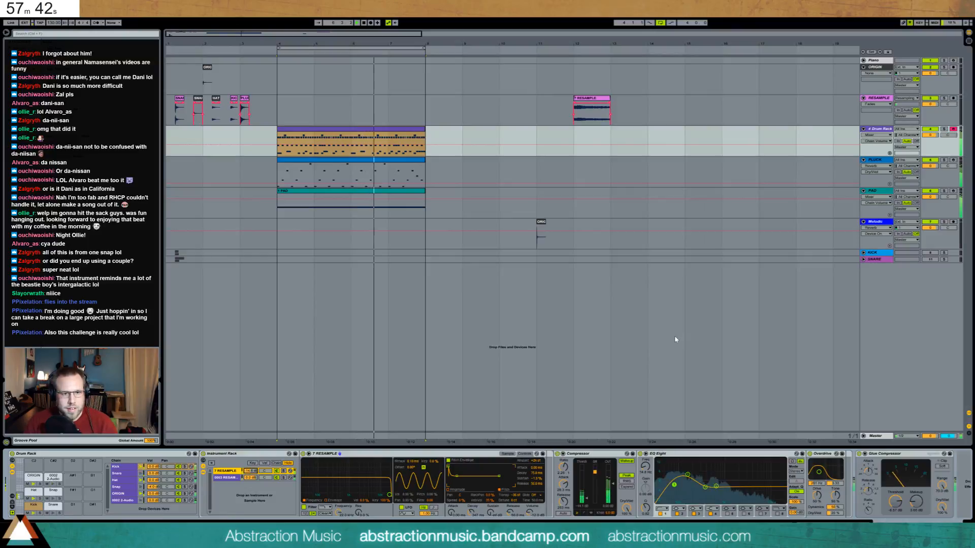
left_click(372, 165)
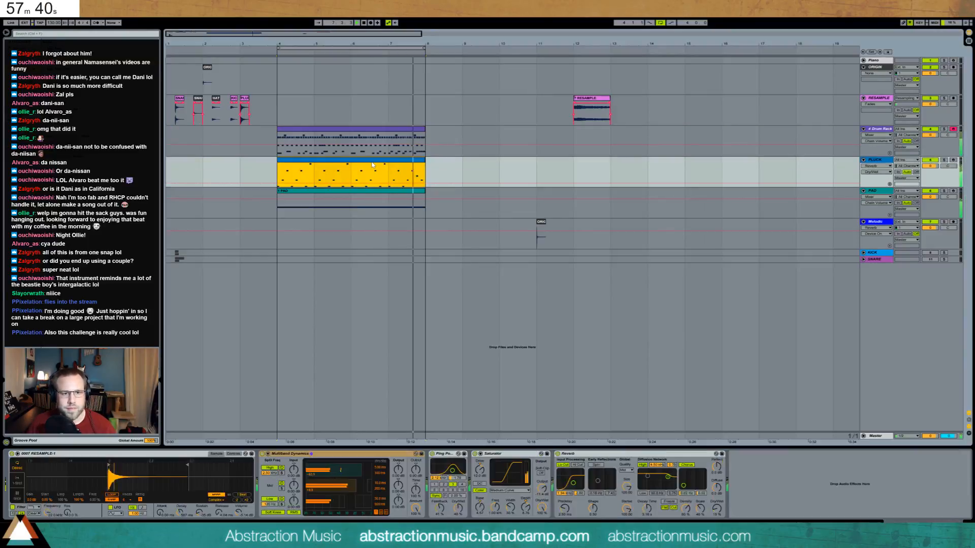
double_click(372, 164)
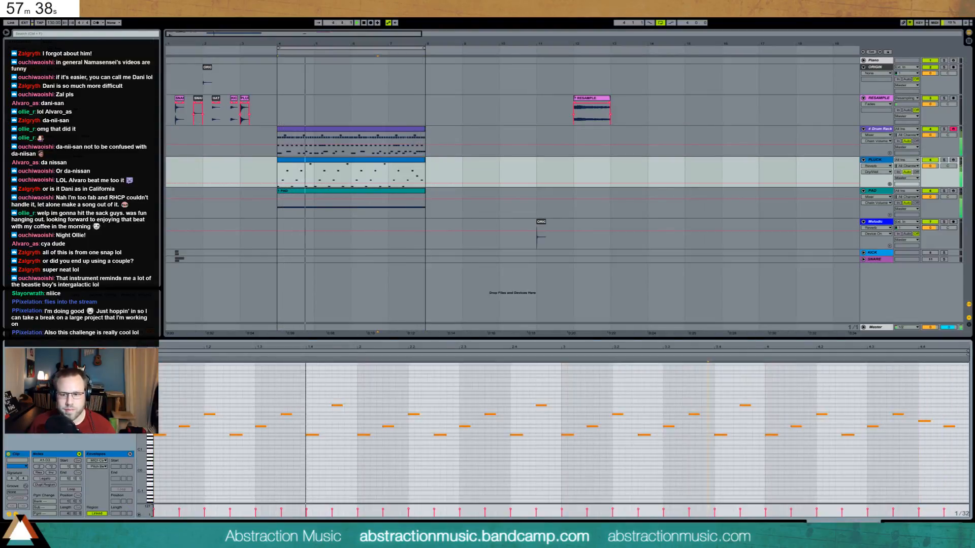
left_click(906, 527)
Move the PAD track's EQ Eight between the Audio Effect Rack and the Reverb.
left_click(370, 191)
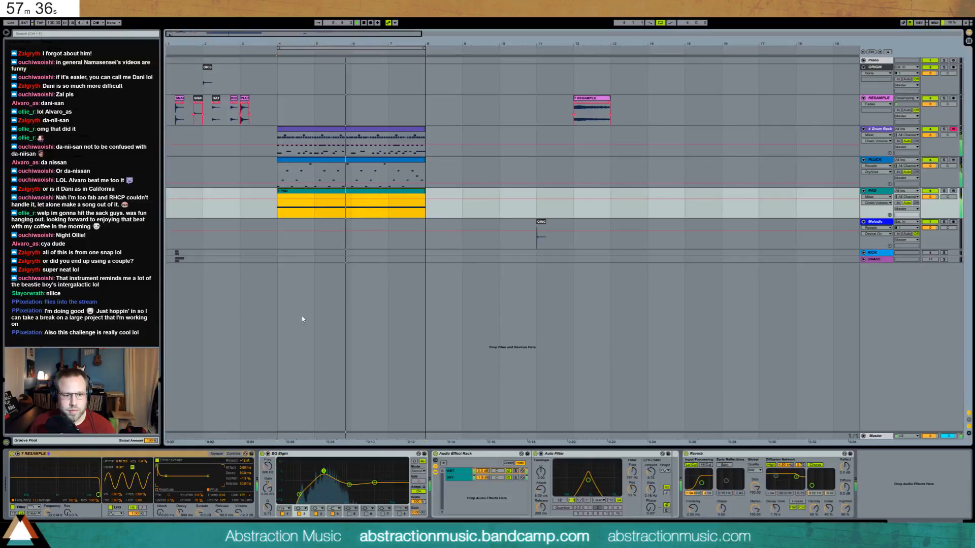
left_click(394, 462)
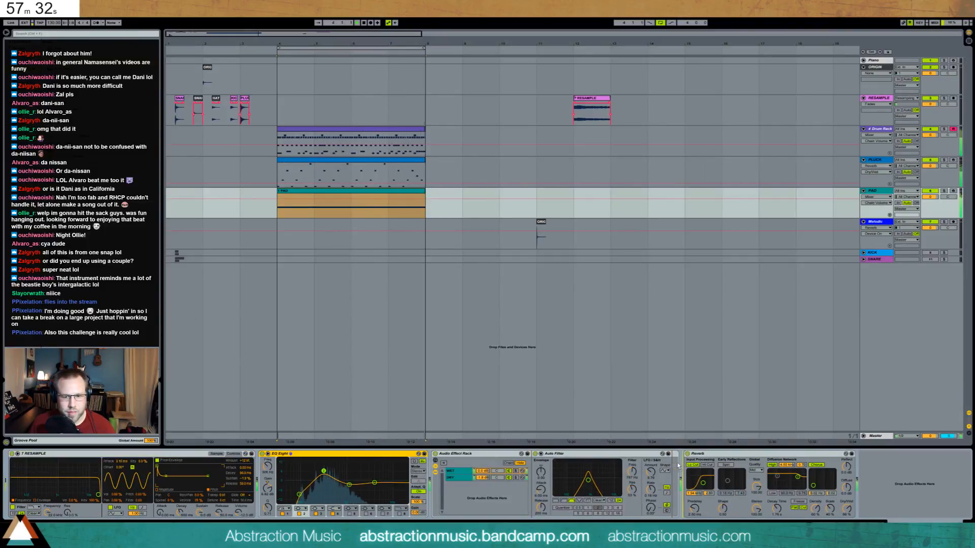
left_click_drag(679, 465, 679, 466)
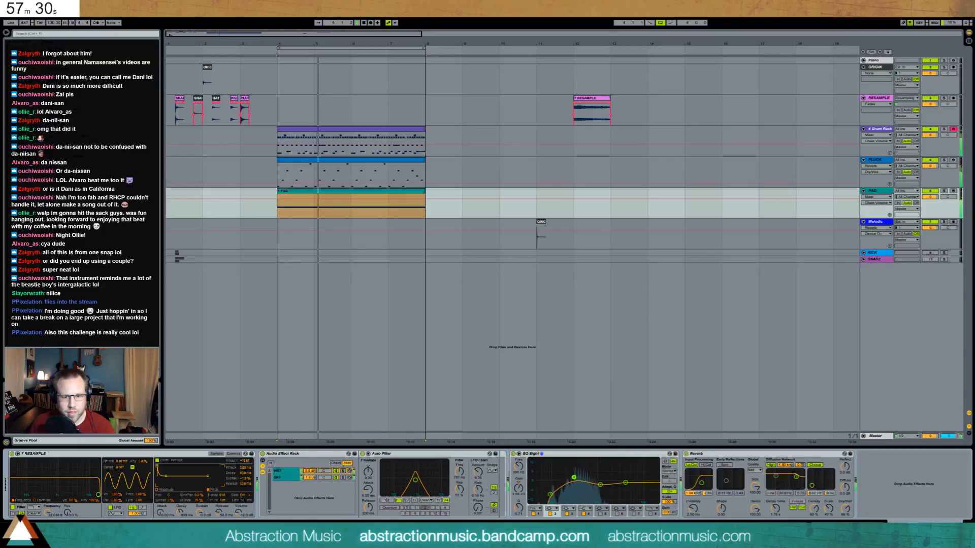
Try reshaping the PAD track's EQ Eight curve with a dip in the mids, and undo the band changes.
mouse_move(574, 477)
left_mouse_down()
mouse_move(543, 486)
mouse_move(583, 494)
left_mouse_up()
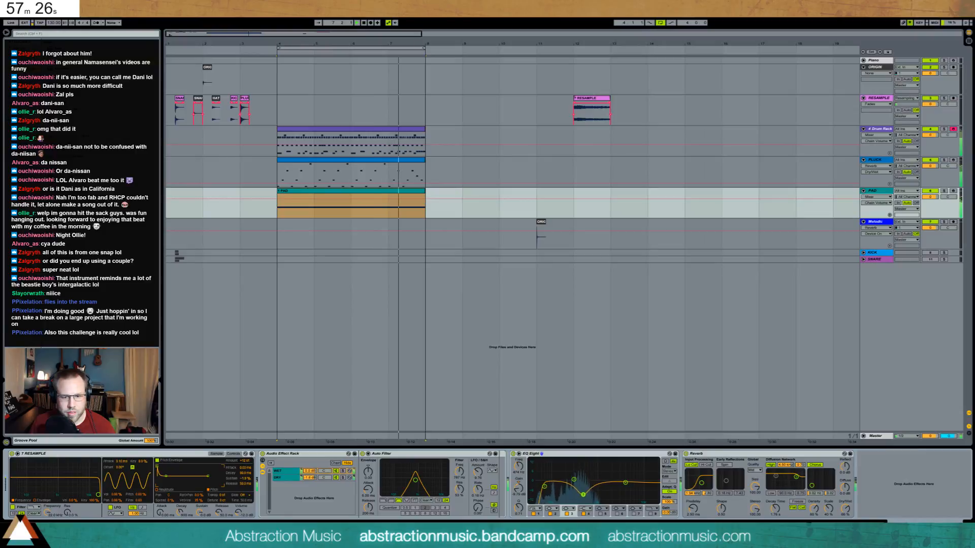
key("ctrl+z")
key("ctrl+z")
key("ctrl+z")
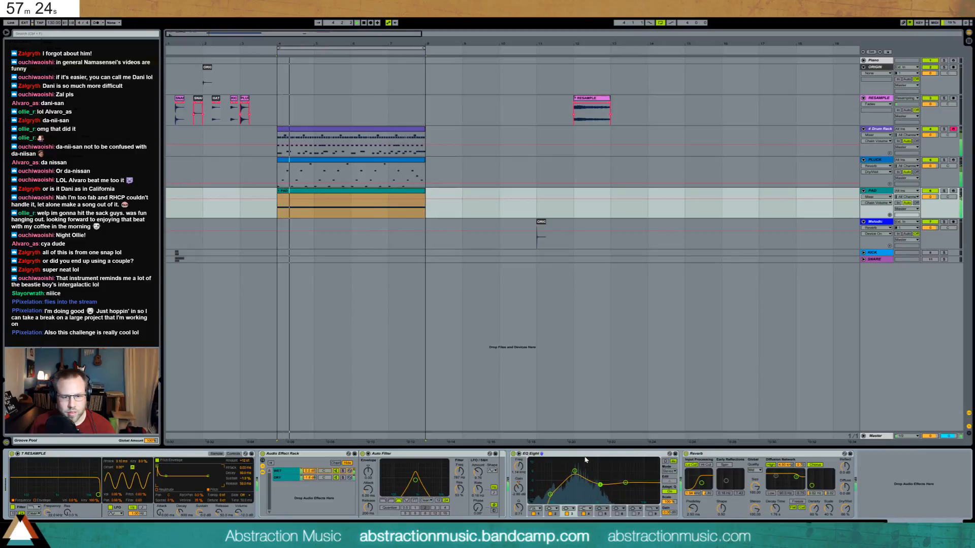
Undo the PAD track's EQ Eight repositioning along with the most recent changes to its bands.
key("ctrl+z")
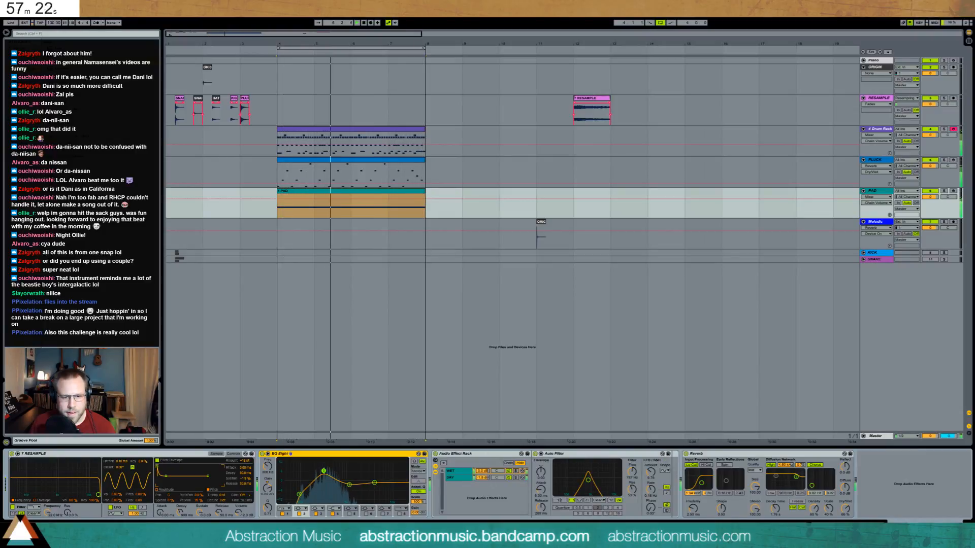
key("ctrl+z")
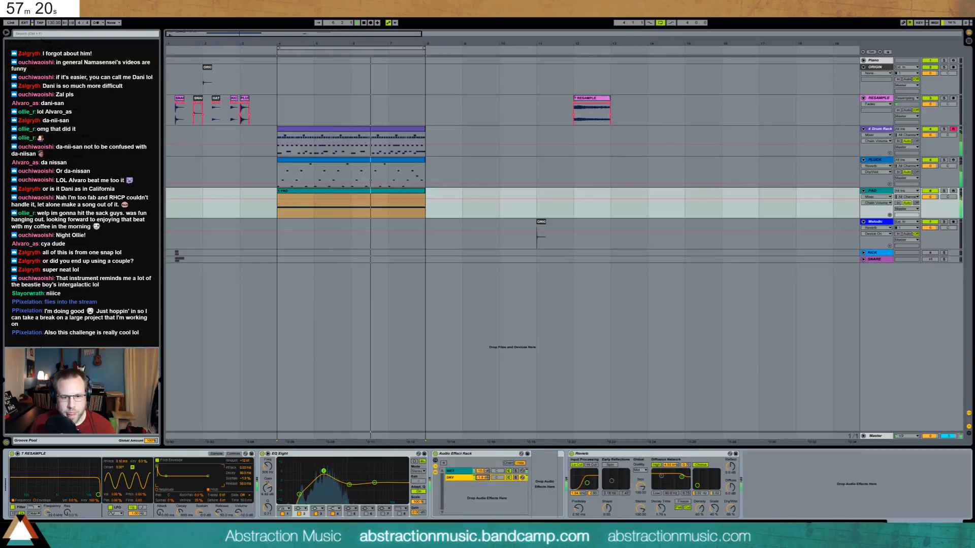
key("ctrl+z")
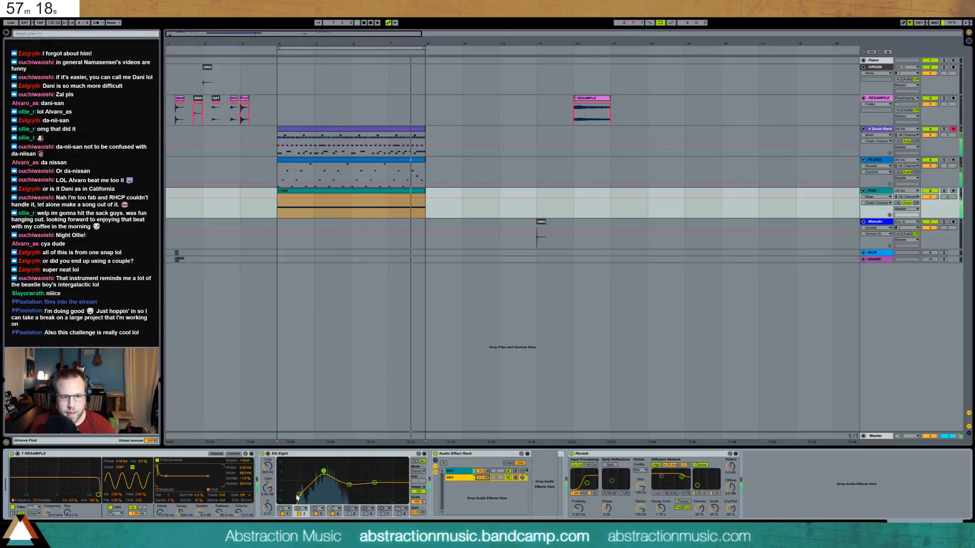
key("ctrl+z")
key("ctrl+z")
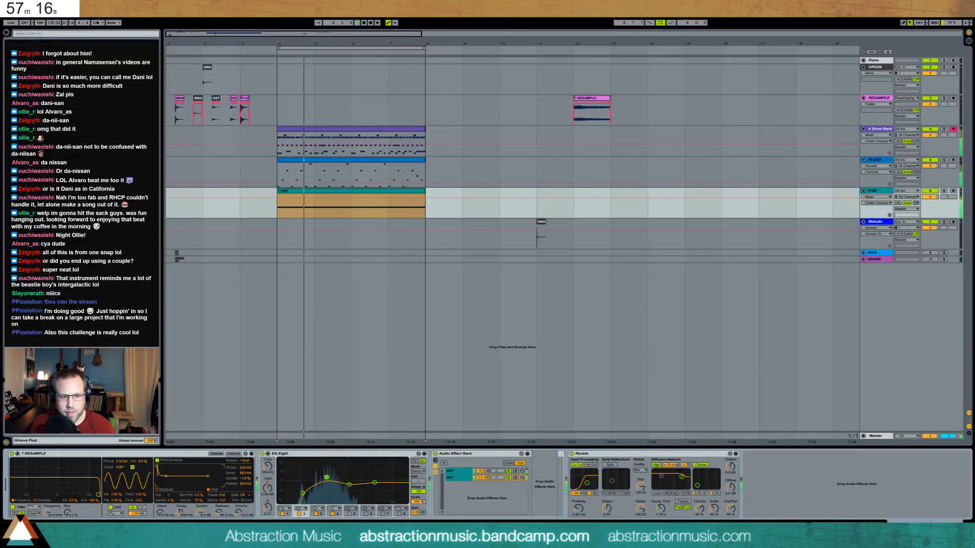
key("ctrl+z")
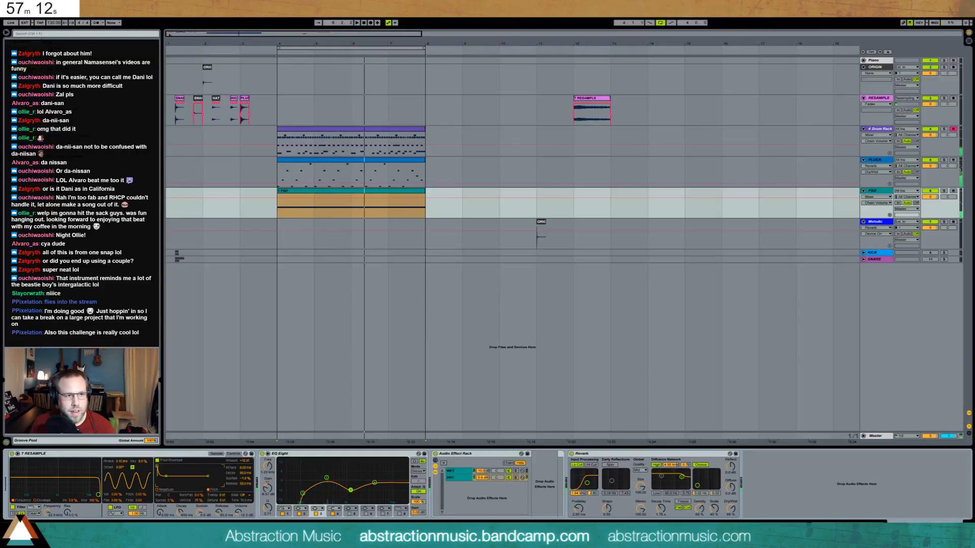
key("ctrl+z")
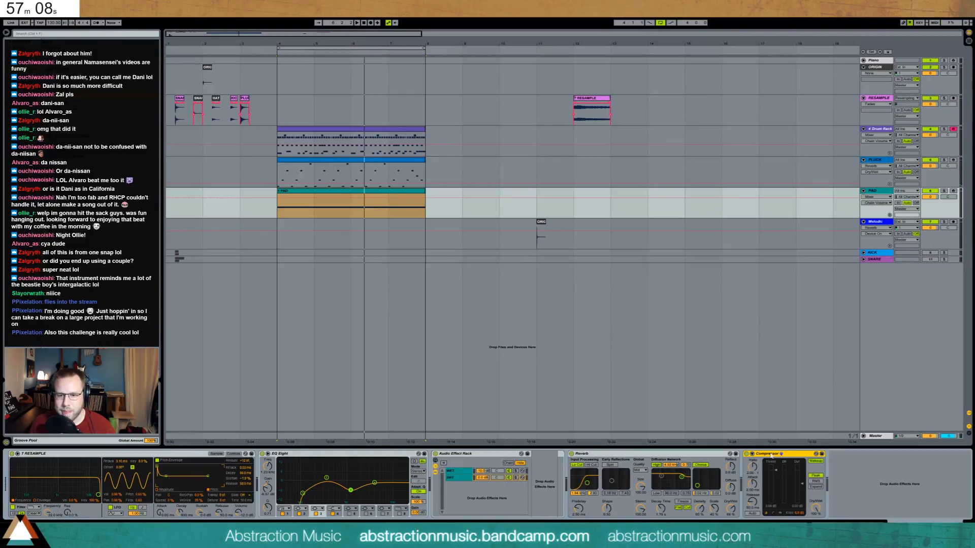
Append a Compressor to the PAD chain, sidechain it from the Drum Rack's Kick Post FX, adjust its threshold and play the loop.
left_click(752, 454)
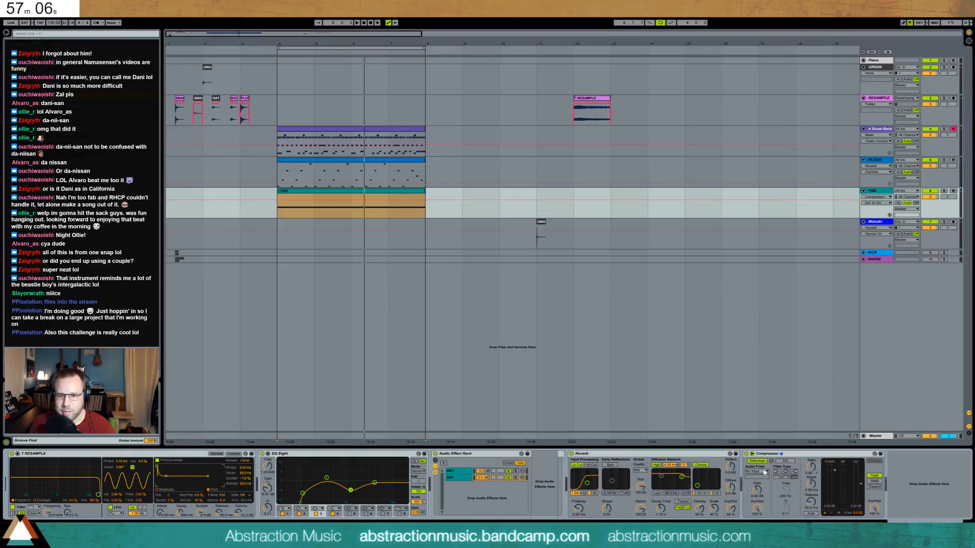
left_click(764, 472)
left_click(763, 425)
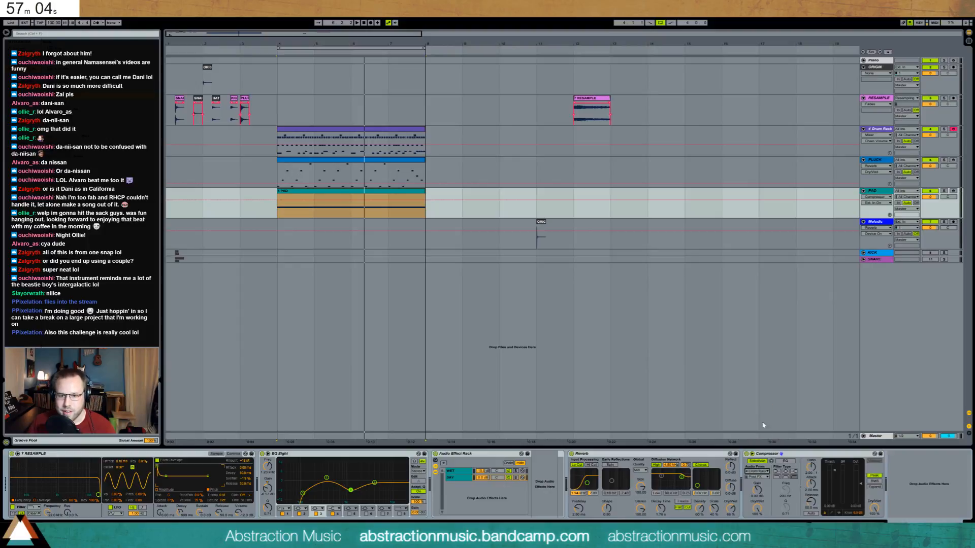
left_click(760, 477)
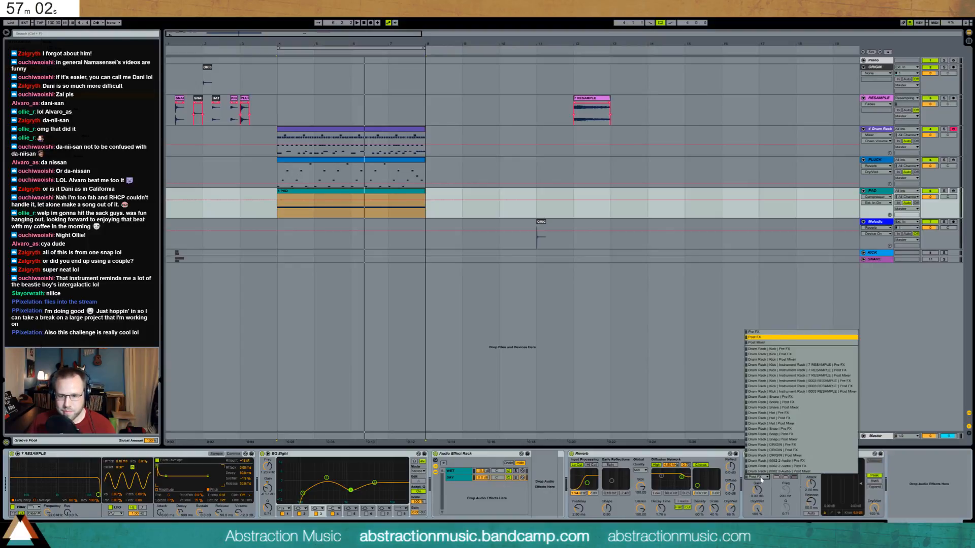
left_click(792, 358)
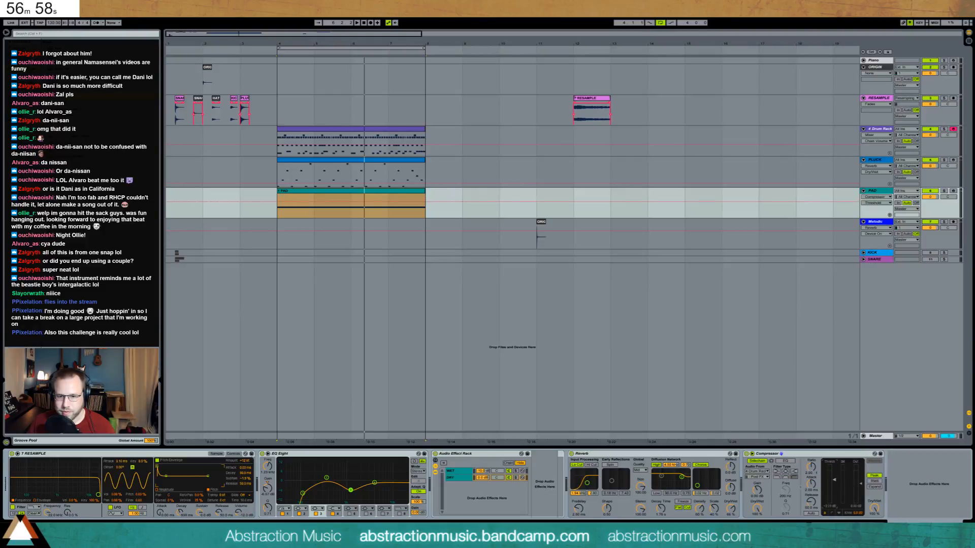
key("space")
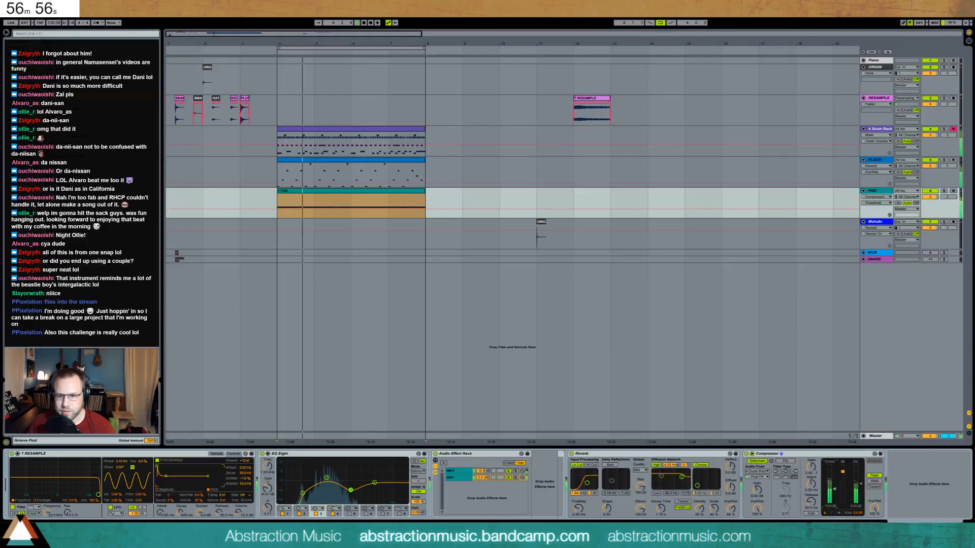
Duplicate the PAD's sidechain Compressor and set the copy's sidechain source to the Drum Rack's Snare Post FX.
left_click(811, 454)
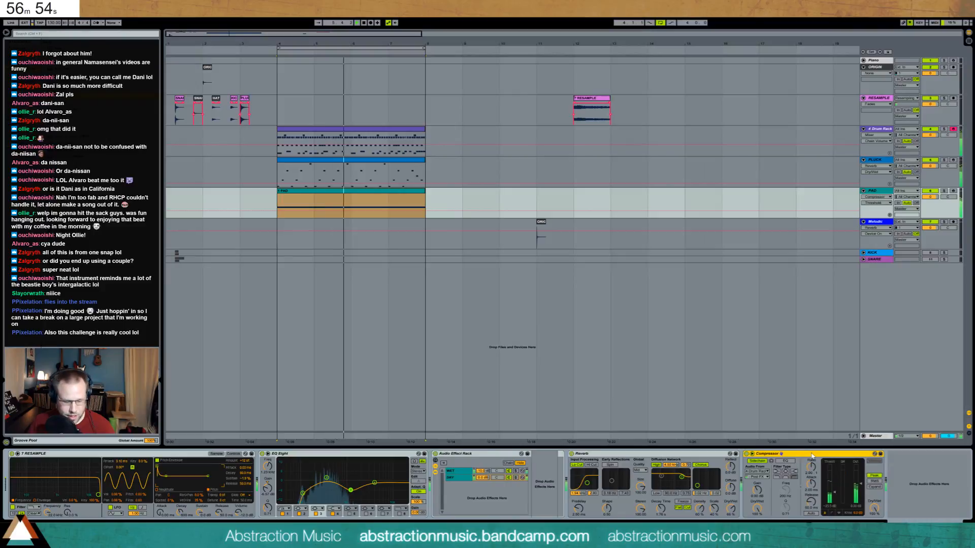
left_click(843, 478)
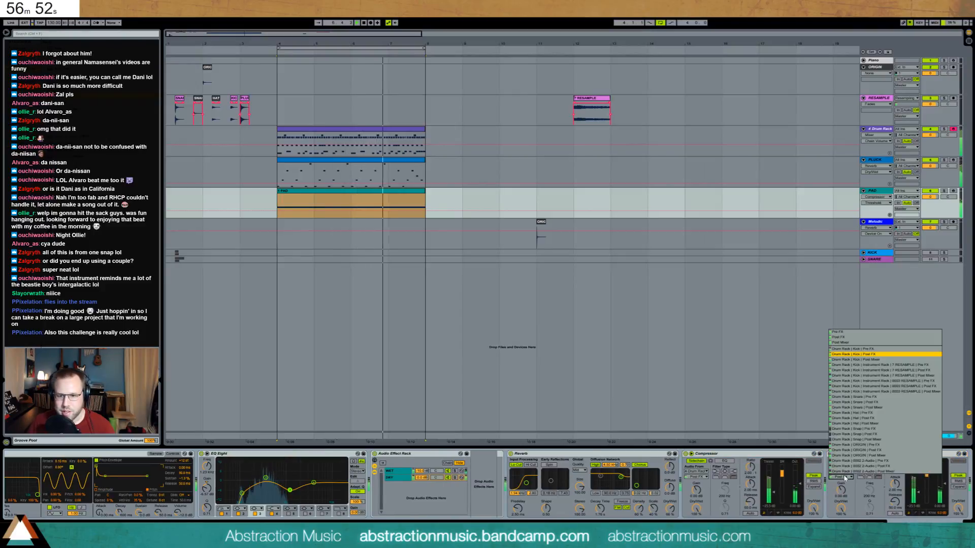
left_click(886, 404)
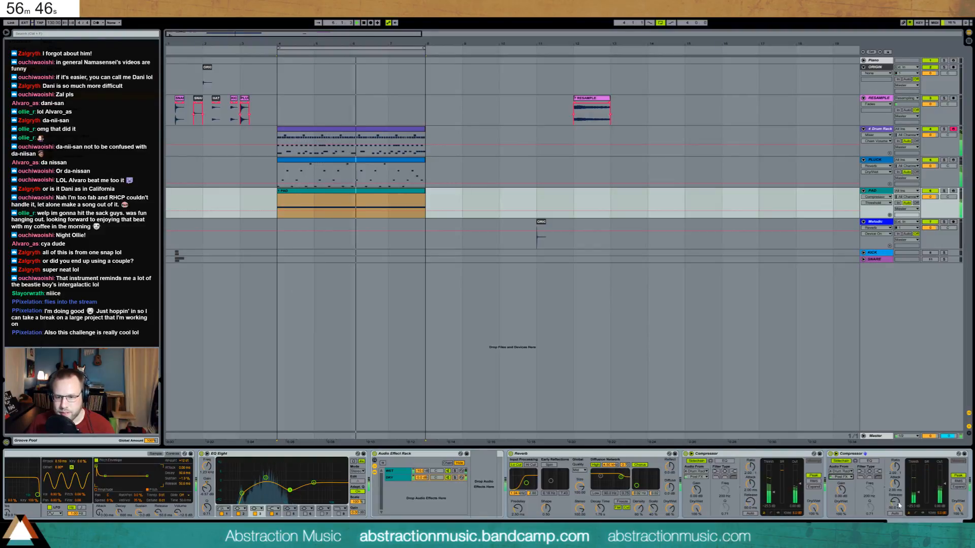
Lengthen the release time on both of the PAD track's sidechain Compressors.
left_click_drag(897, 504, 896, 489)
left_click(748, 503)
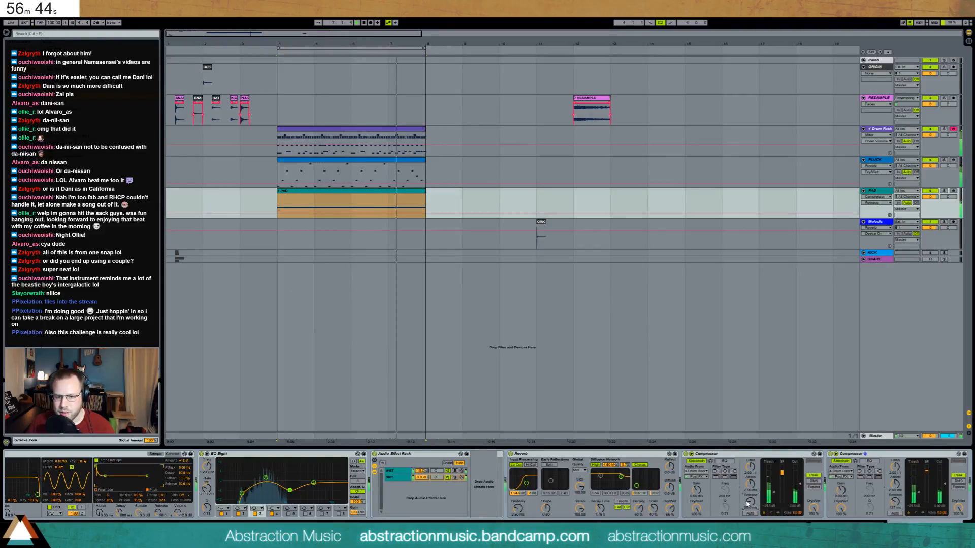
left_click_drag(748, 503, 748, 495)
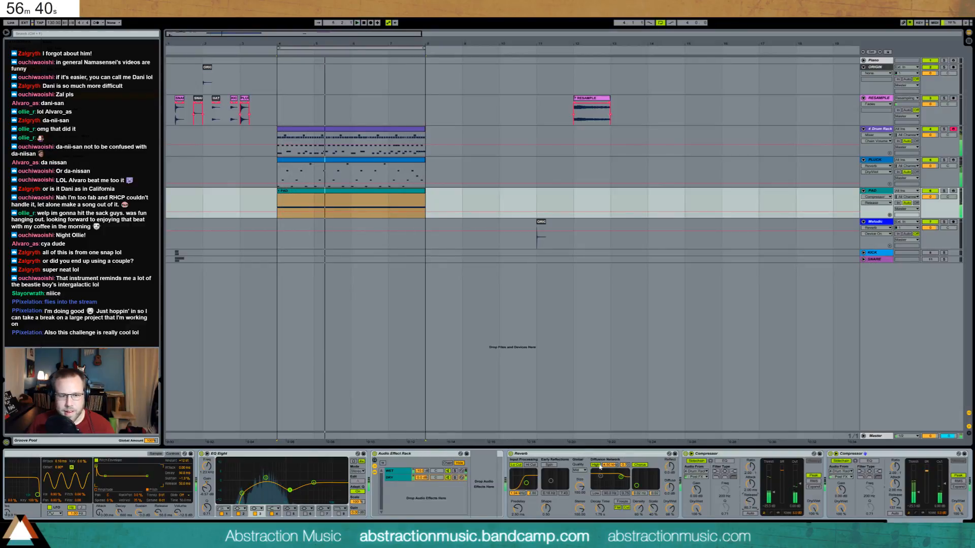
Insert a Phaser between the PAD's EQ Eight and Audio Effect Rack, and reposition its frequency and feedback point during playback.
left_click(434, 479)
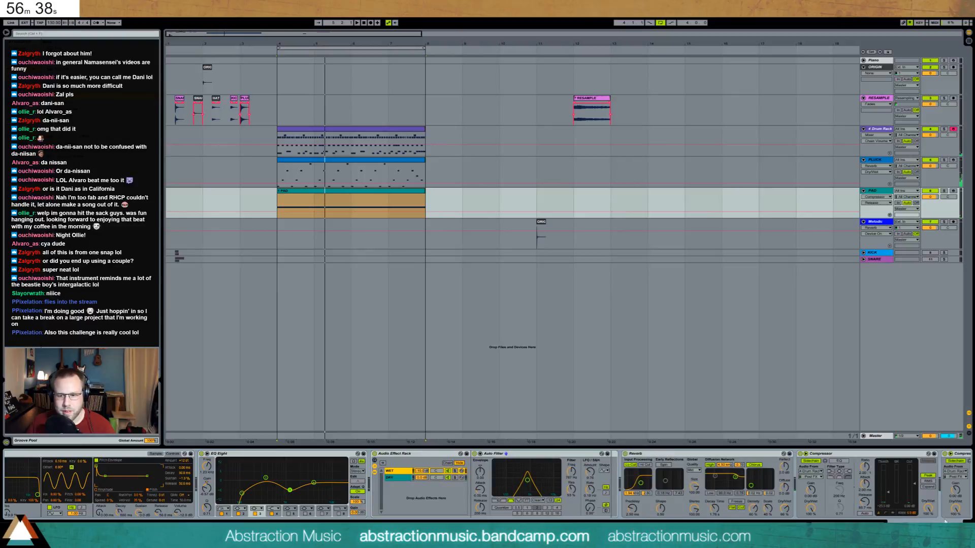
left_click_drag(945, 523, 937, 523)
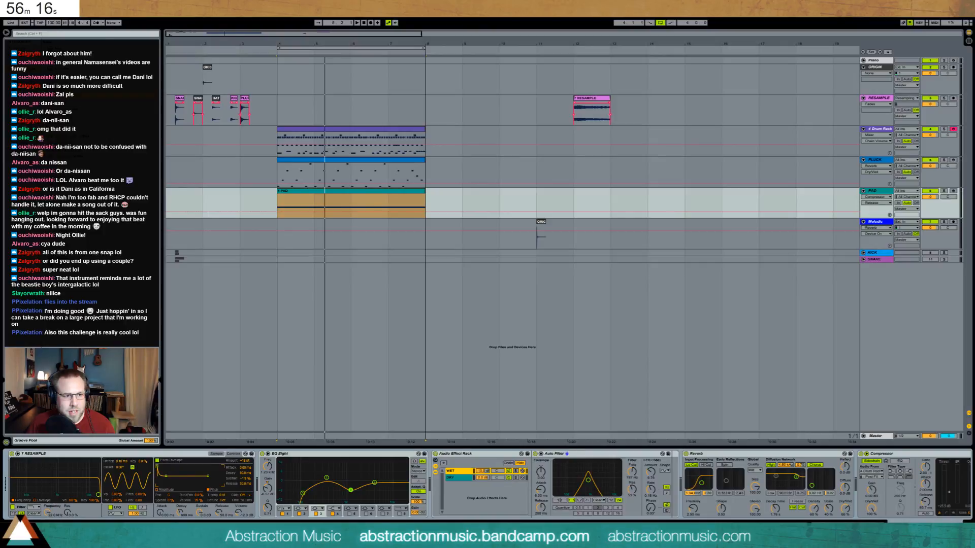
left_click_drag(101, 95, 443, 487)
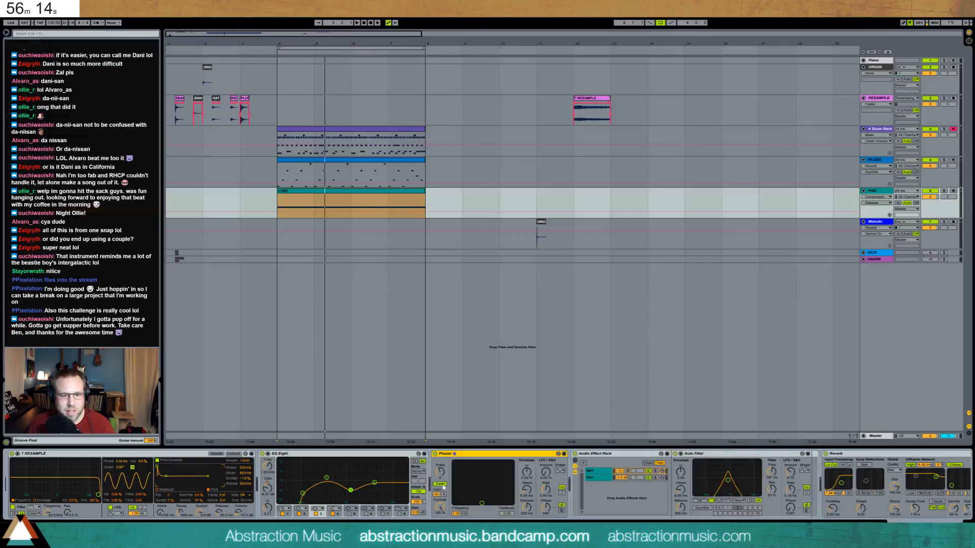
key("space")
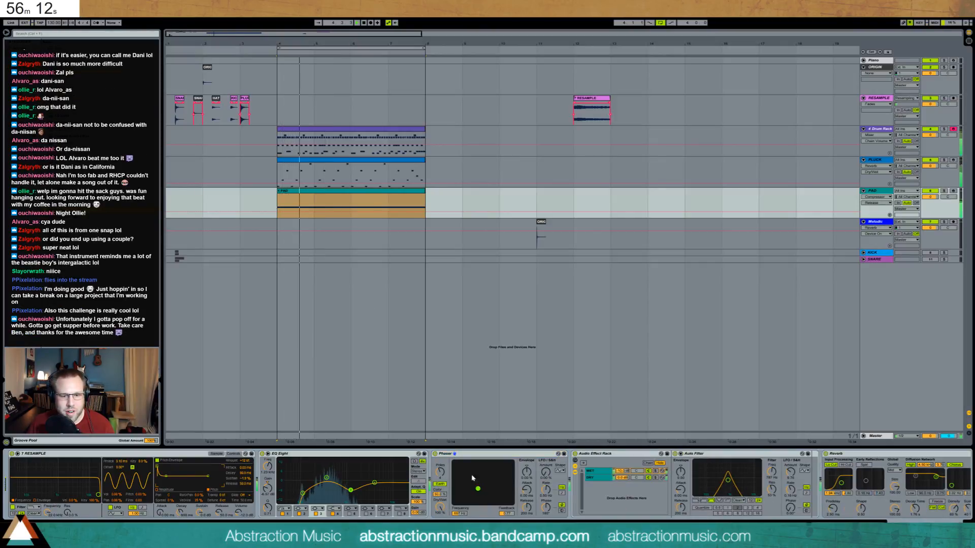
Lower the Phaser's Dry/Wet amount, toggle its color mode and adjust its Poles.
left_click_drag(440, 507, 440, 543)
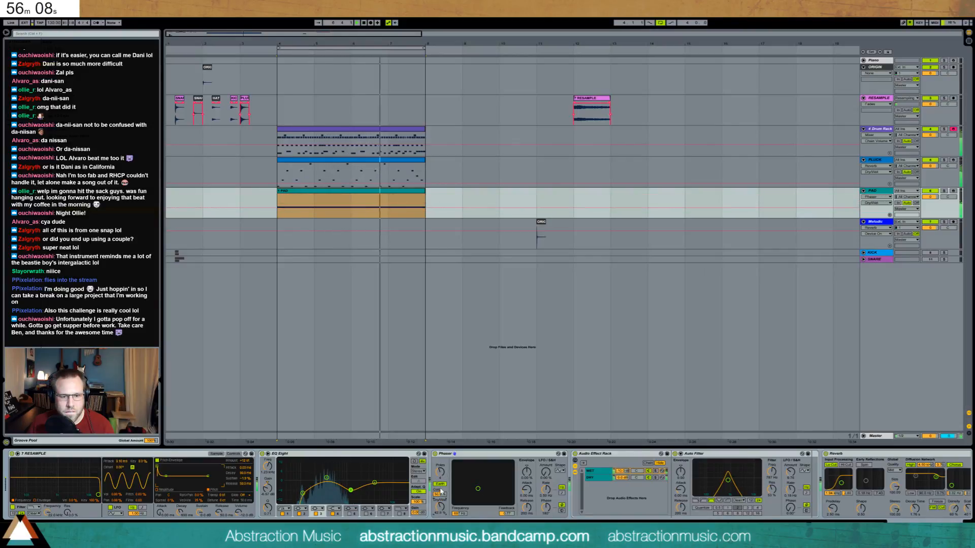
left_click(440, 484)
left_click(441, 474)
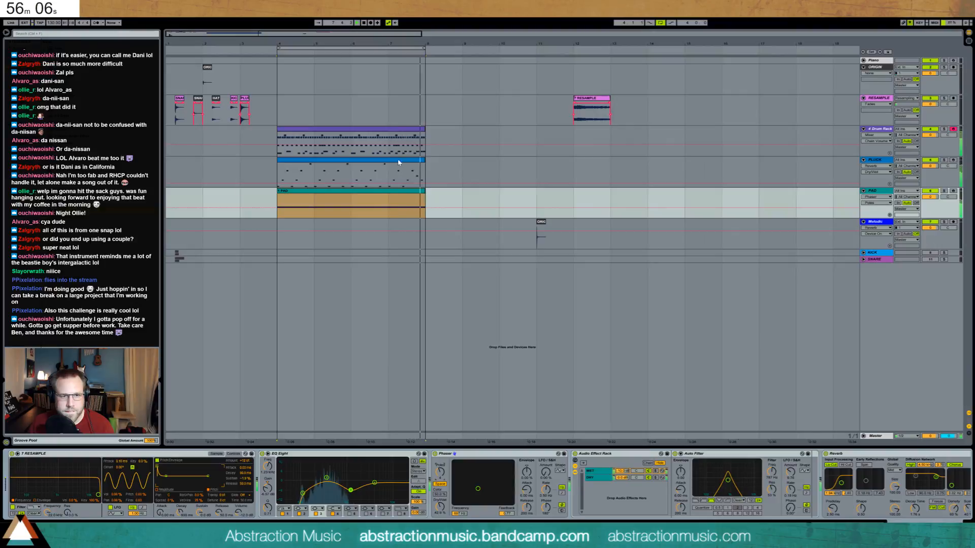
Deactivate the PLUCK clip and reactivate it.
left_click(354, 161)
key("0")
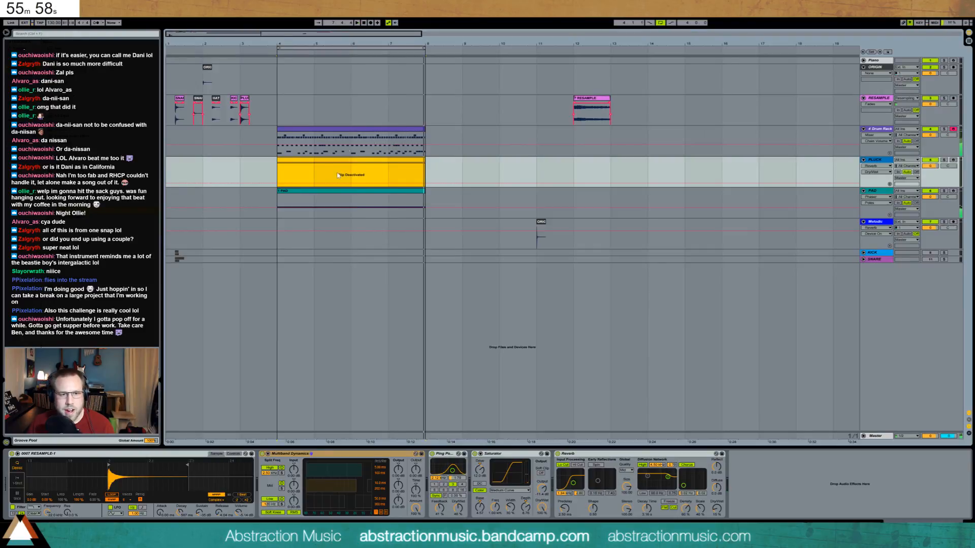
key("0")
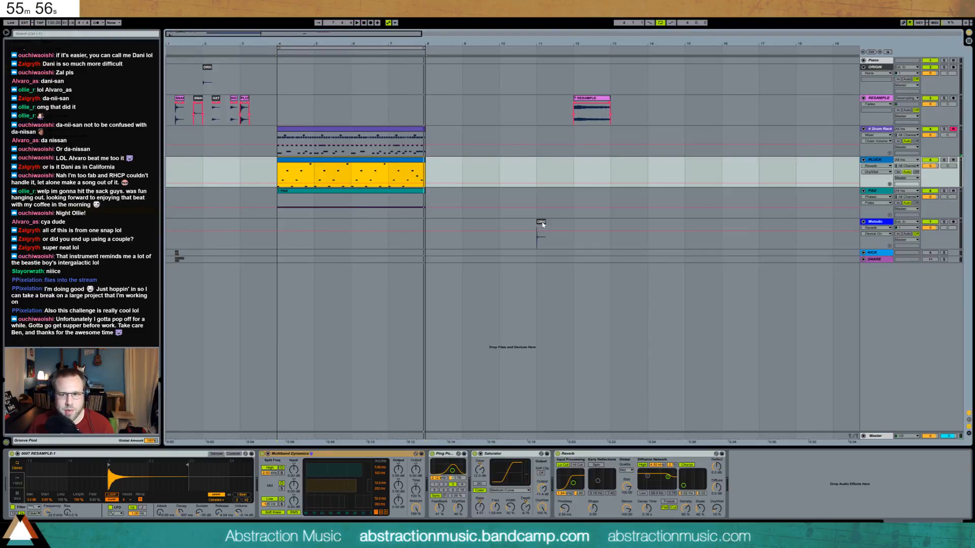
Select a section about half a beat long starting at 12.2 in the RESAMPLE clip.
left_click(585, 100)
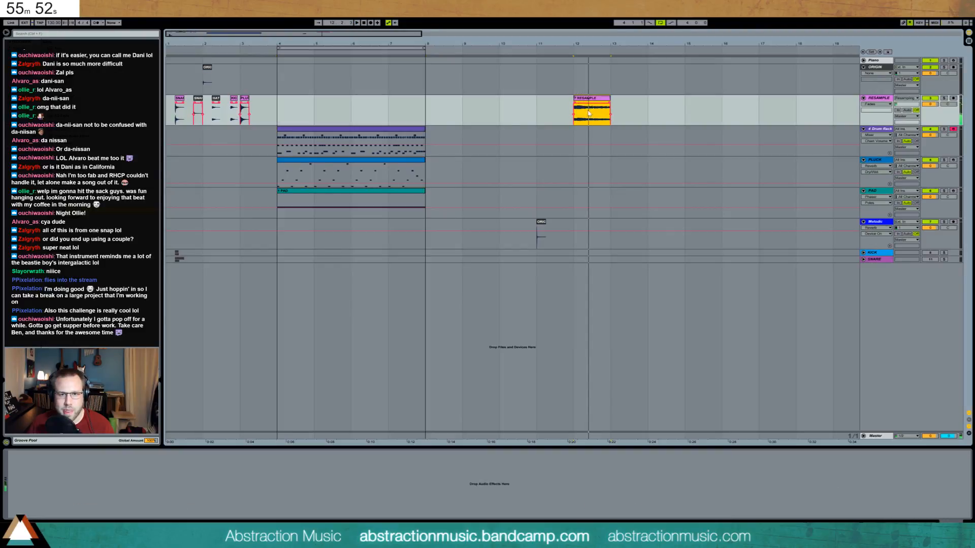
left_click_drag(322, 35, 562, 125)
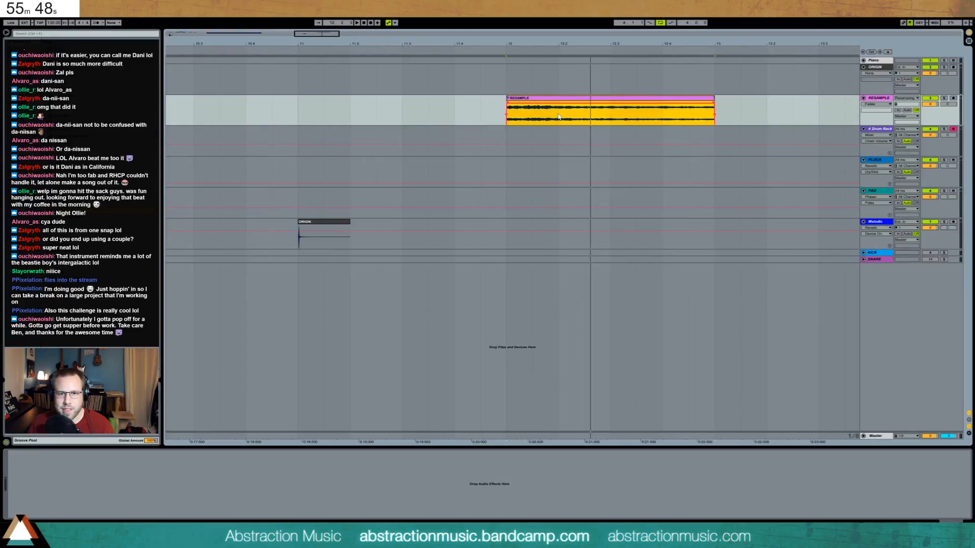
left_click_drag(558, 116, 584, 121)
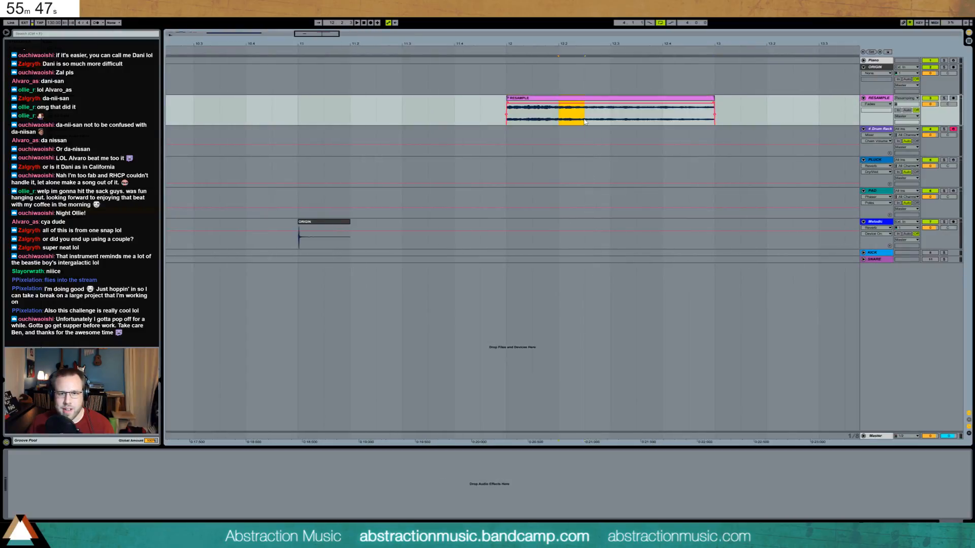
Insert a new MIDI track directly below the PAD track.
left_click(882, 192)
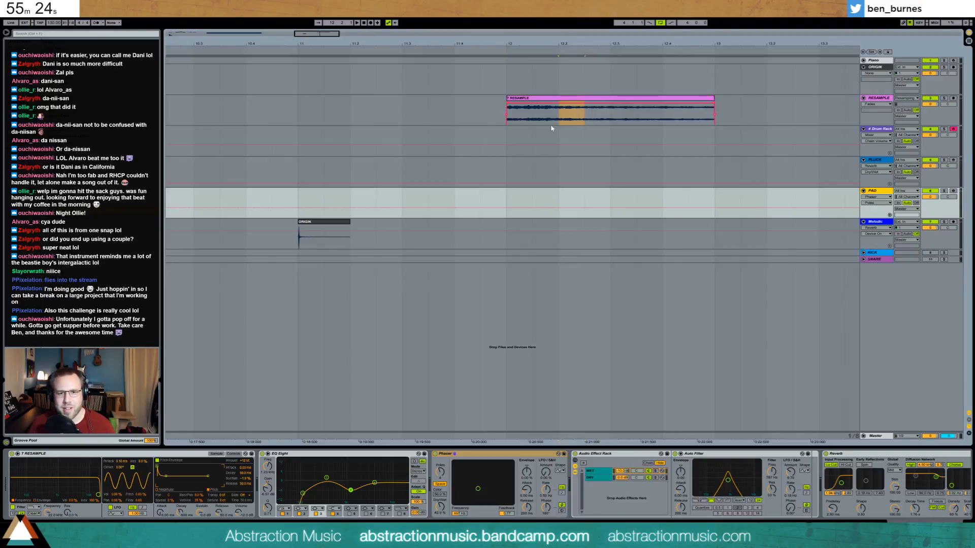
left_click_drag(560, 116, 582, 121)
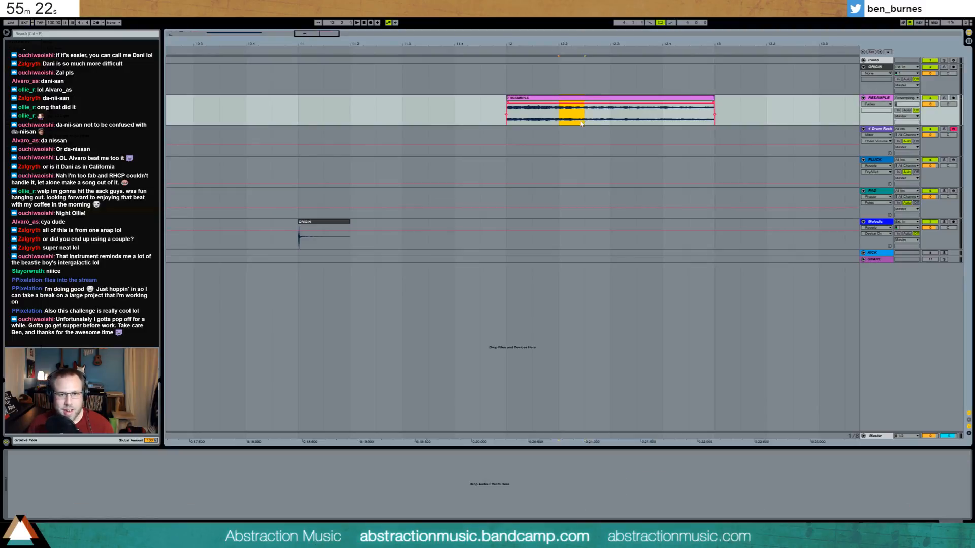
left_click(881, 193)
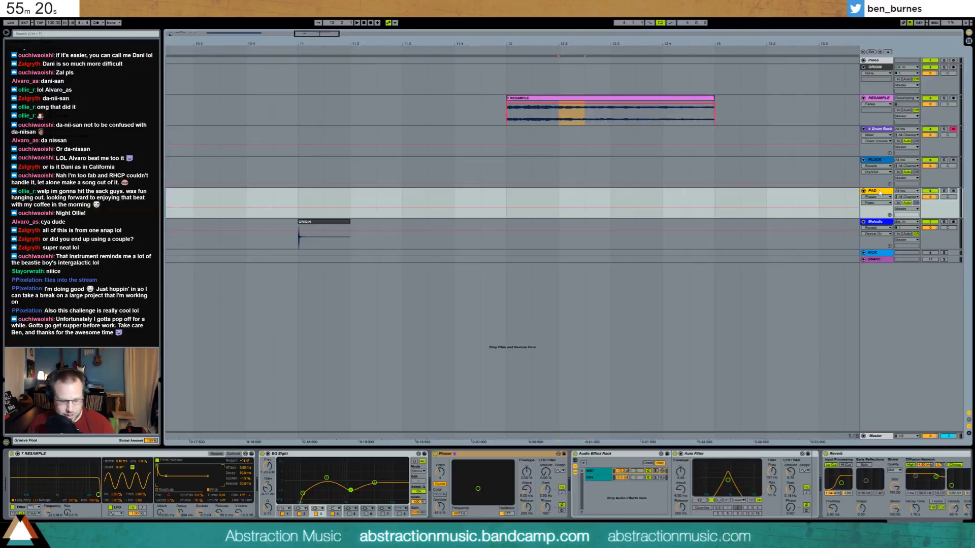
key("ctrl+shift+t")
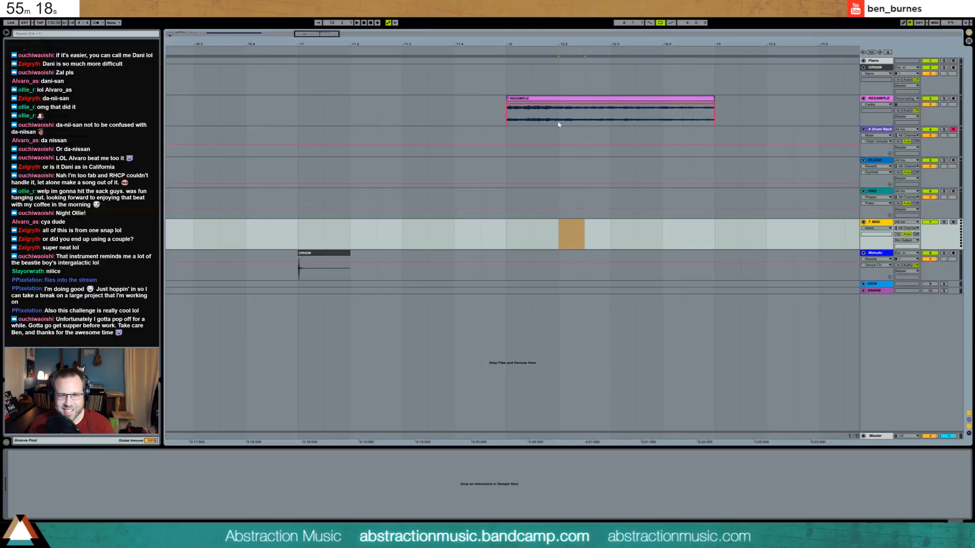
Split the half-beat section at 12.2 out of the RESAMPLE clip and load it into a Simpler on the new MIDI track.
left_click_drag(559, 123, 573, 100)
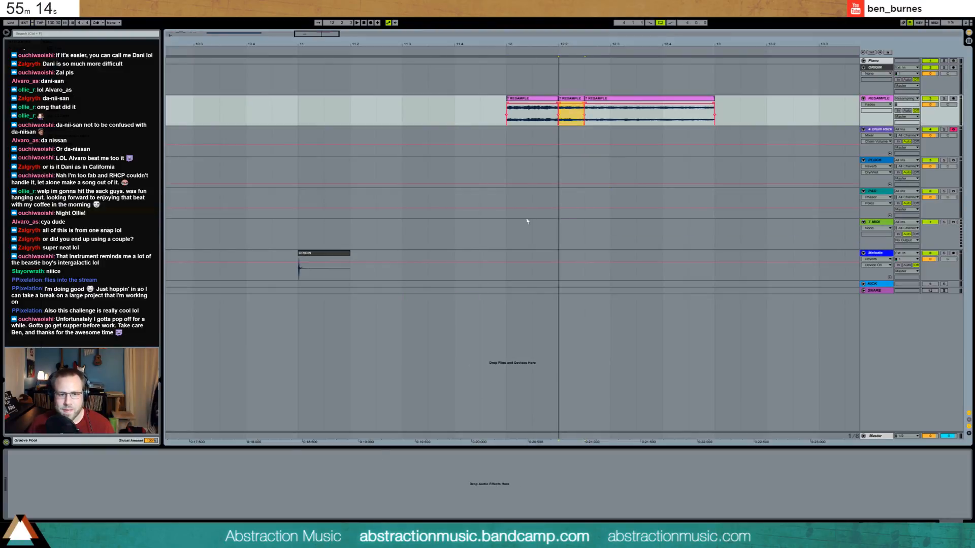
left_click_drag(527, 222, 311, 483)
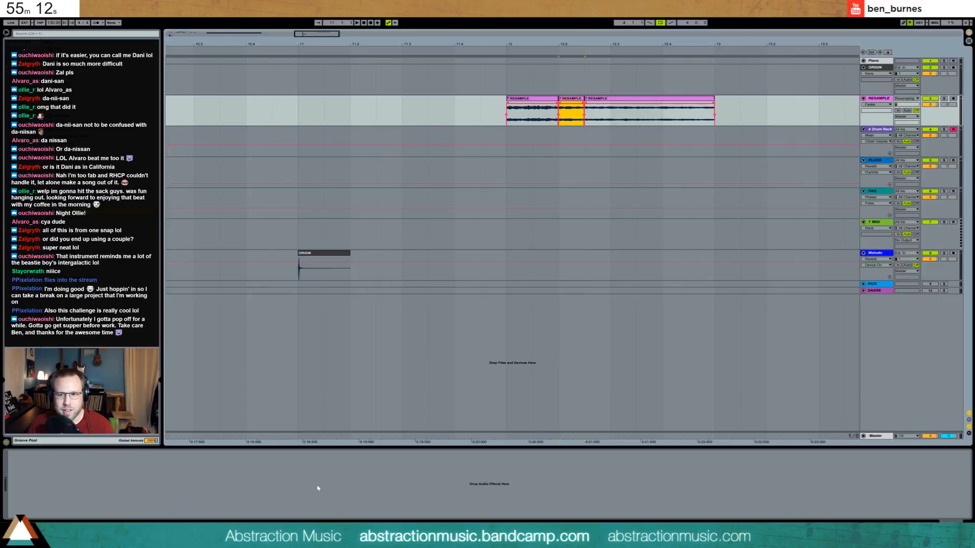
left_click(880, 225)
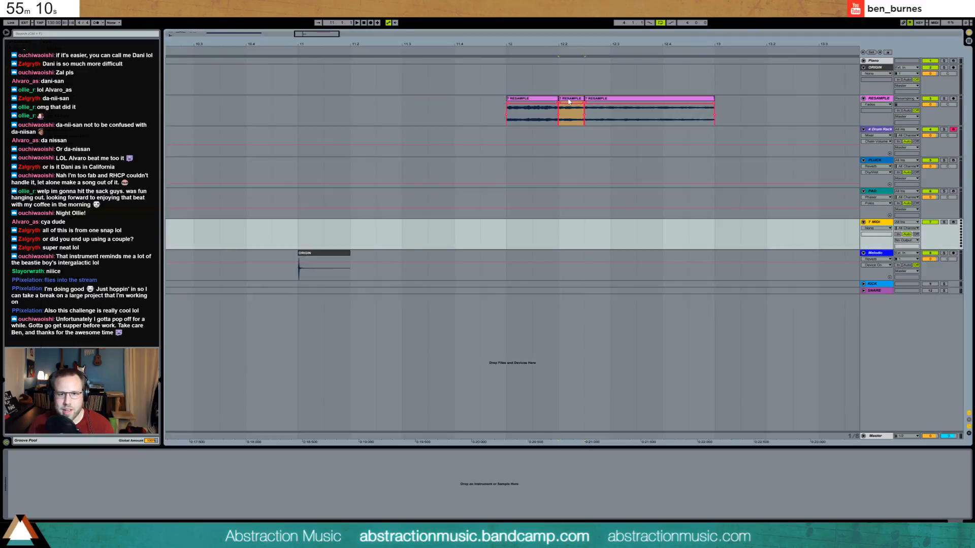
left_click_drag(569, 101, 321, 485)
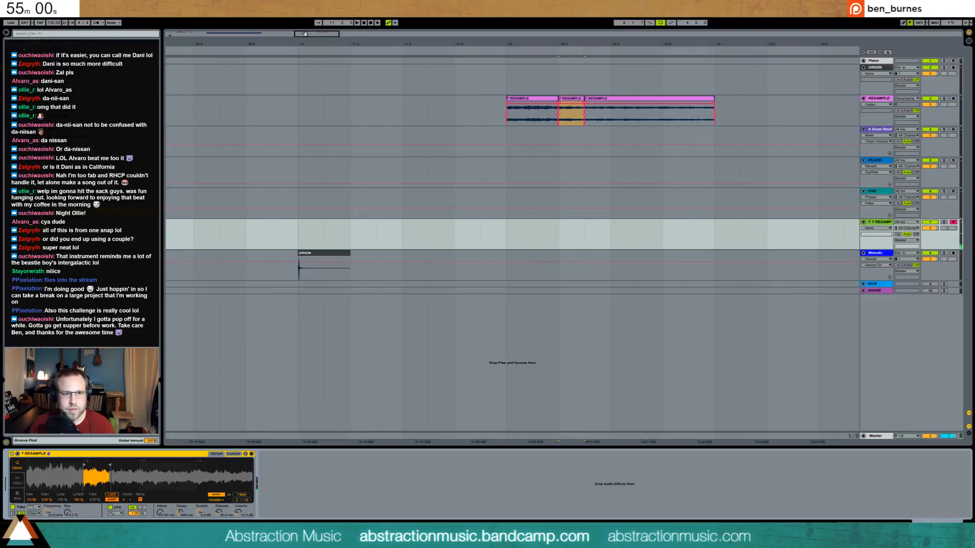
Add ValhallaRoom to the 7-7 RESAMPLE track and set its mix to 31.3% and decay to 18.31 s.
left_click_drag(306, 34, 226, 41)
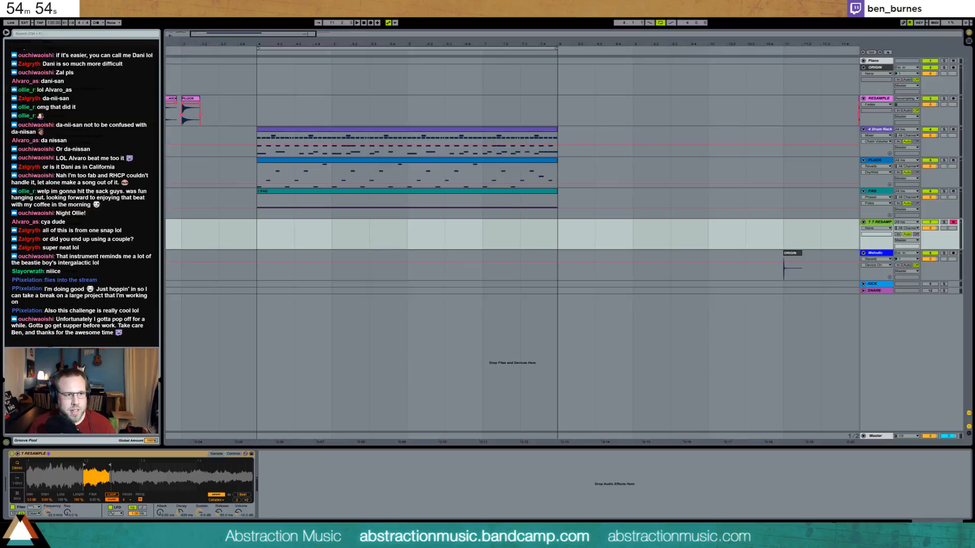
left_click_drag(101, 229, 332, 483)
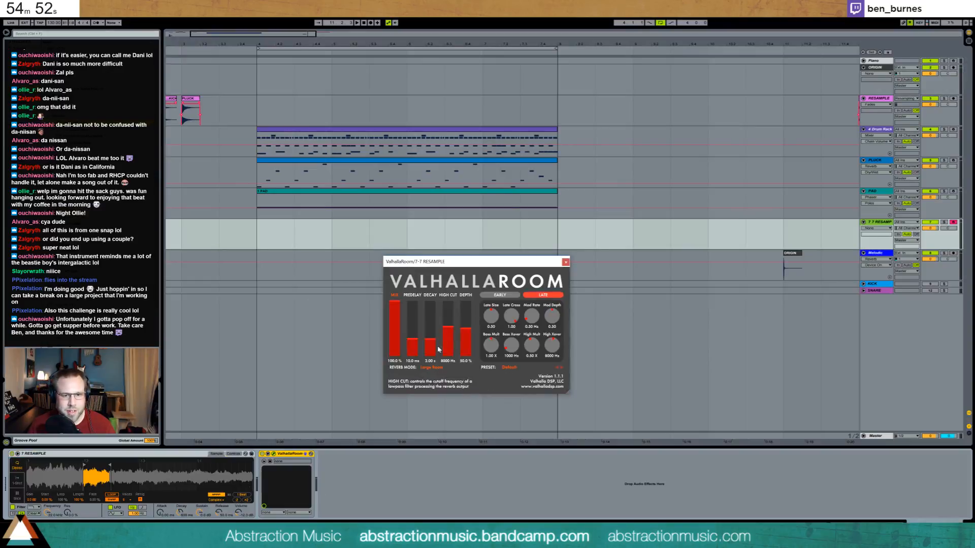
left_click_drag(399, 322, 427, 332)
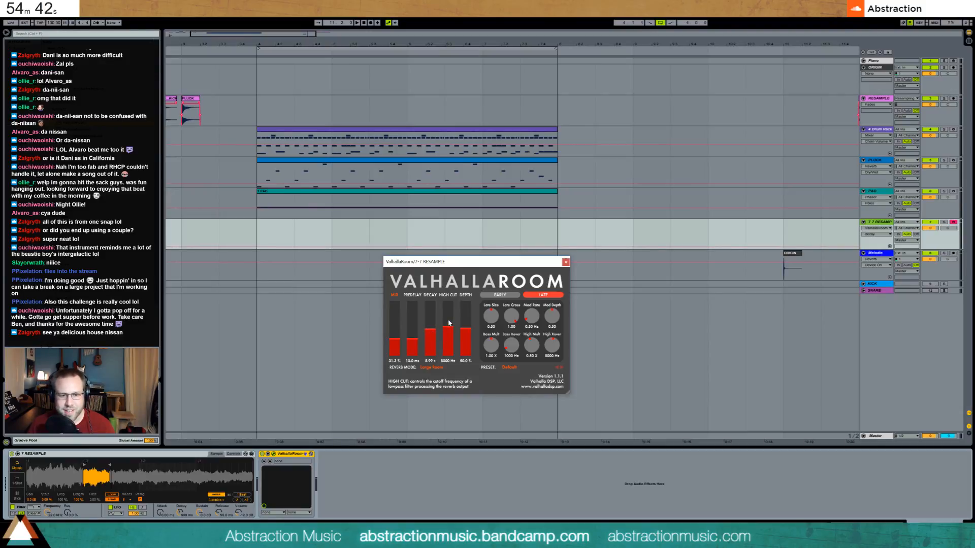
left_click_drag(432, 330, 433, 325)
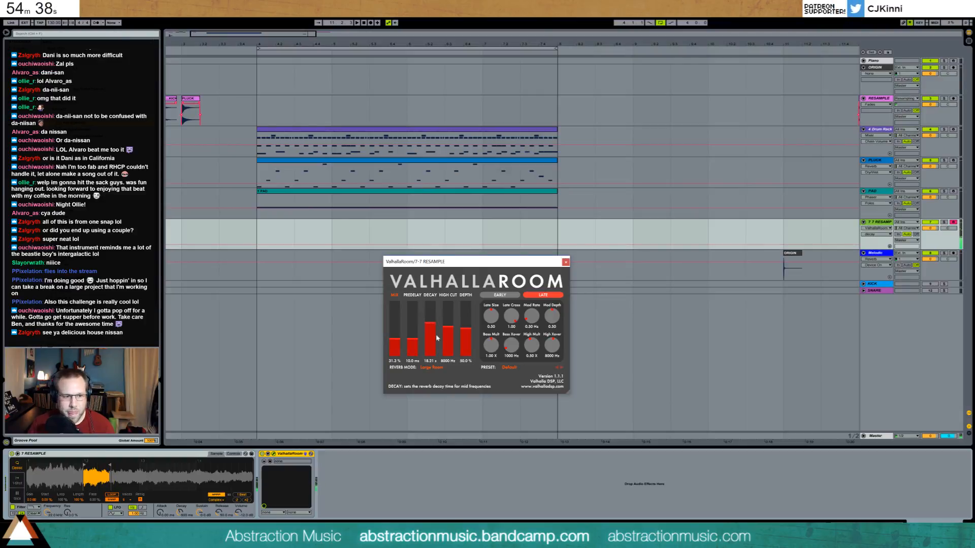
Shape the Simpler's volume envelope on the 7-7 RESAMPLE track by adjusting its decay, sustain and release.
left_click_drag(92, 469, 91, 485)
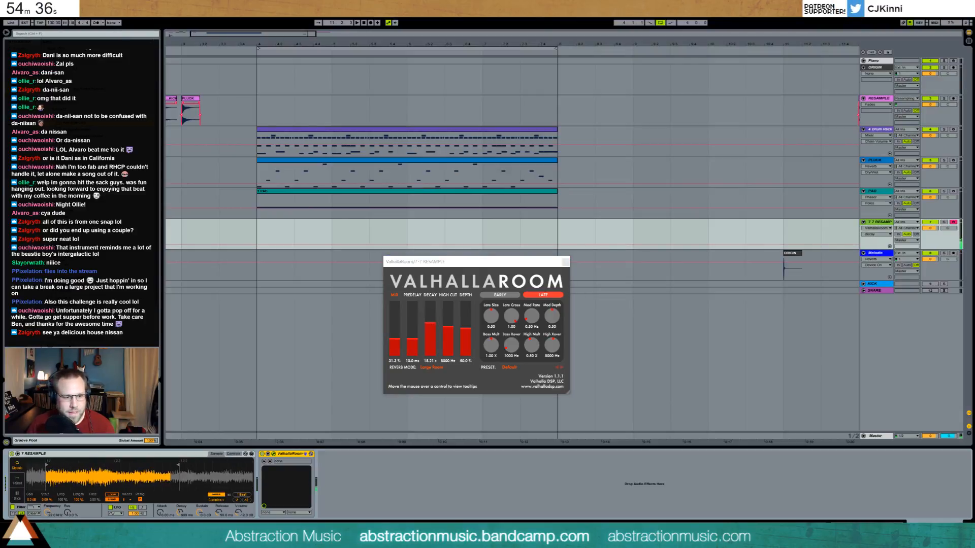
left_click(181, 512)
left_click_drag(198, 514, 198, 533)
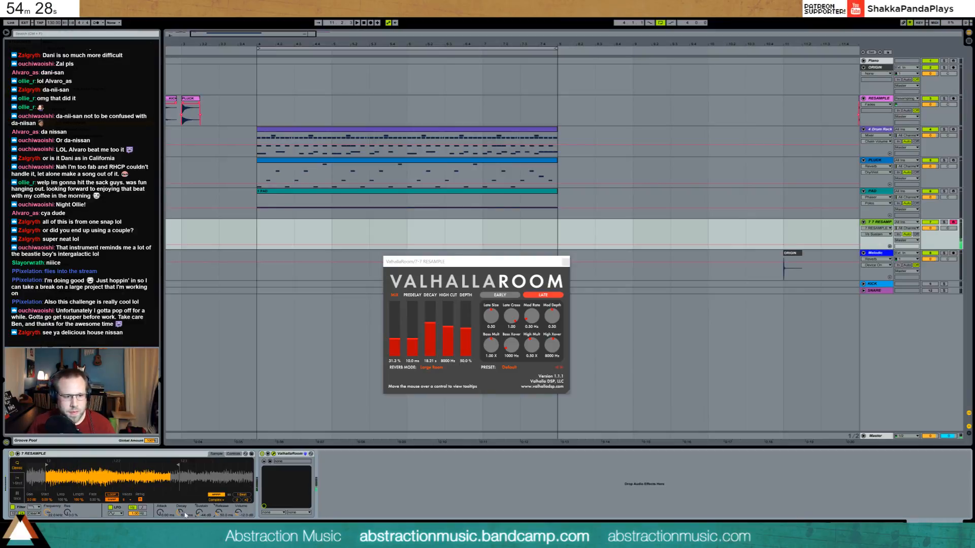
left_click_drag(198, 515, 188, 475)
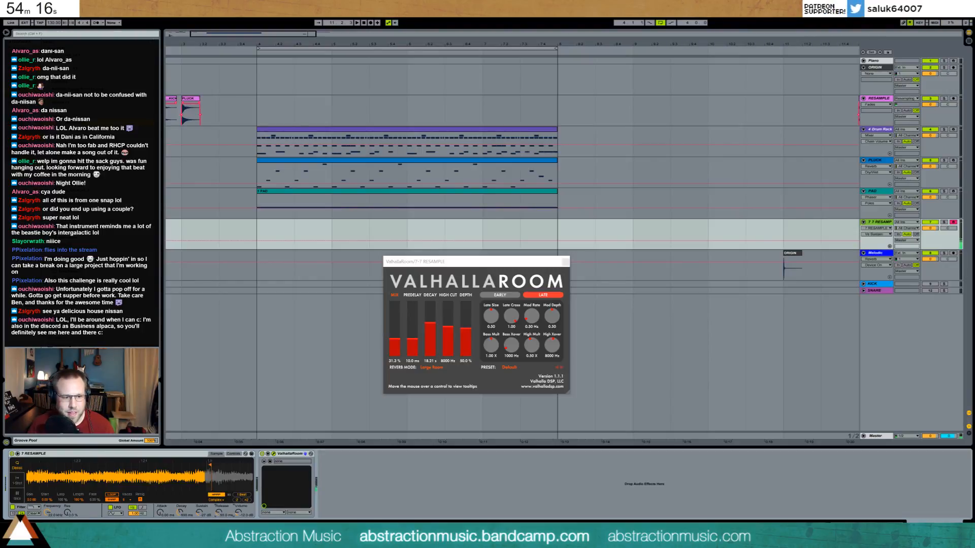
left_click_drag(219, 512, 219, 507)
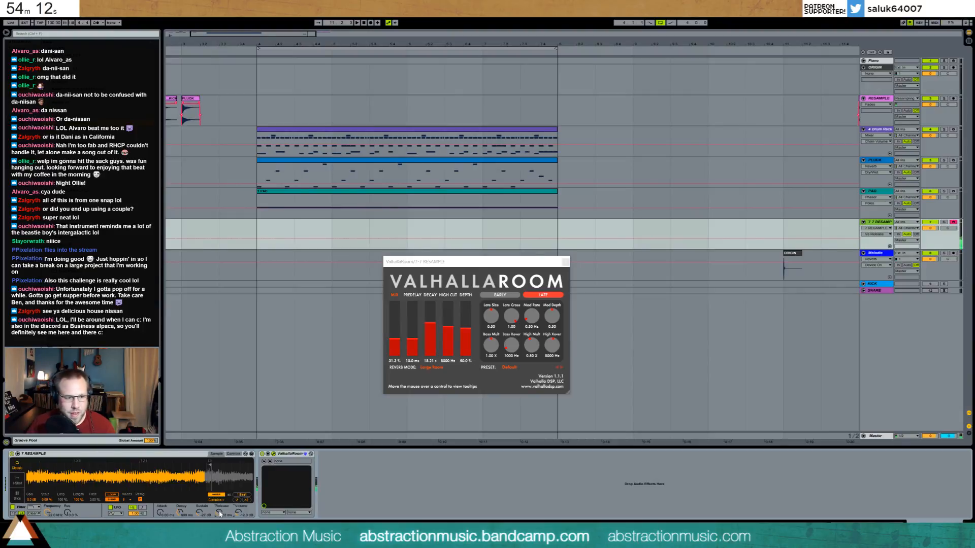
left_click(181, 513)
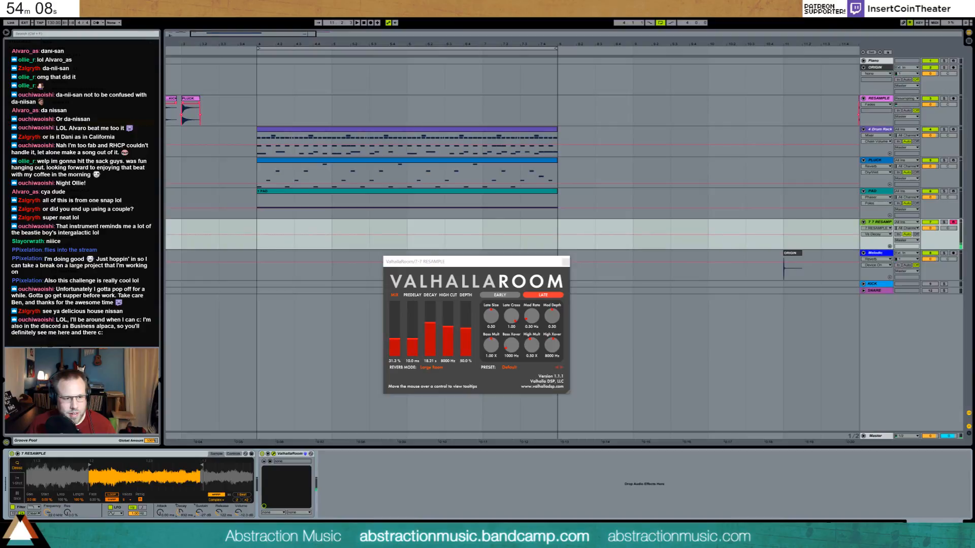
left_click_drag(180, 513, 180, 505)
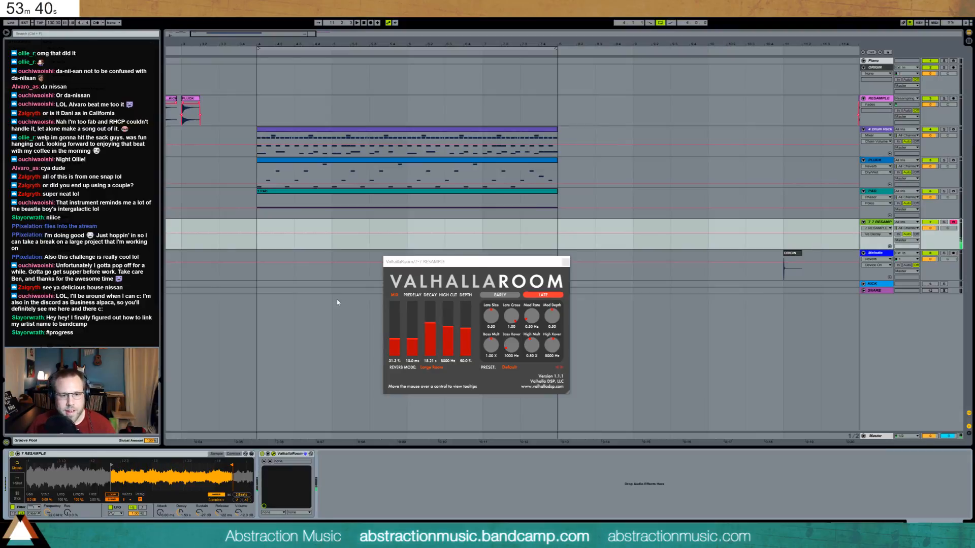
Raise the ValhallaRoom mix to 41.0%, close its window and place the playback start at bar 4.
left_click_drag(394, 339, 394, 334)
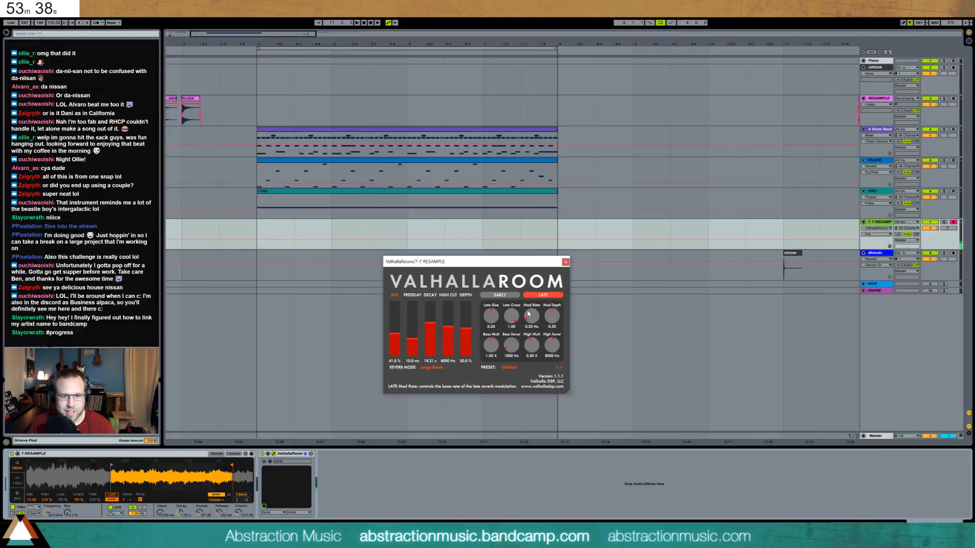
left_click(566, 262)
left_click(257, 230)
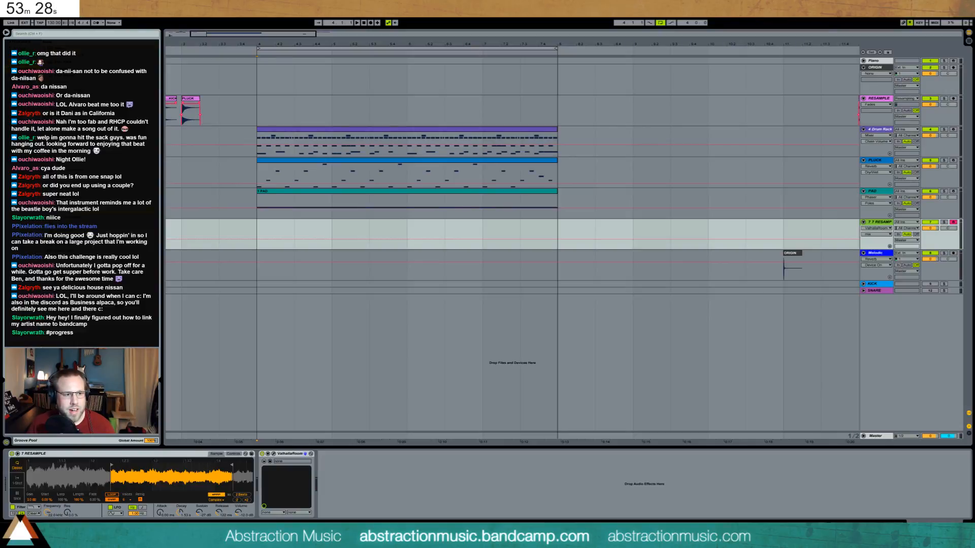
Insert a Vocoder after ValhallaRoom and use the 4-Drum Rack track as its external carrier.
left_click_drag(307, 483, 265, 480)
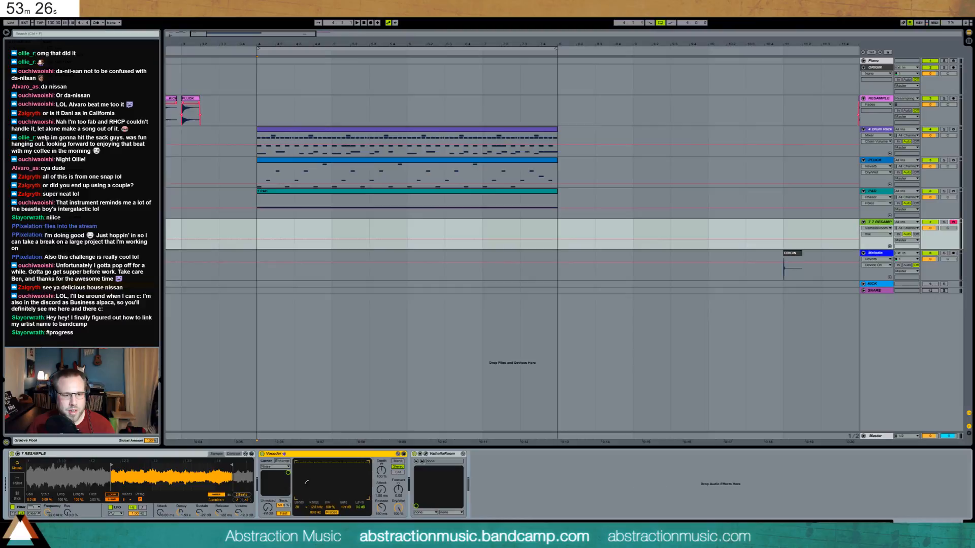
key("ctrl+z")
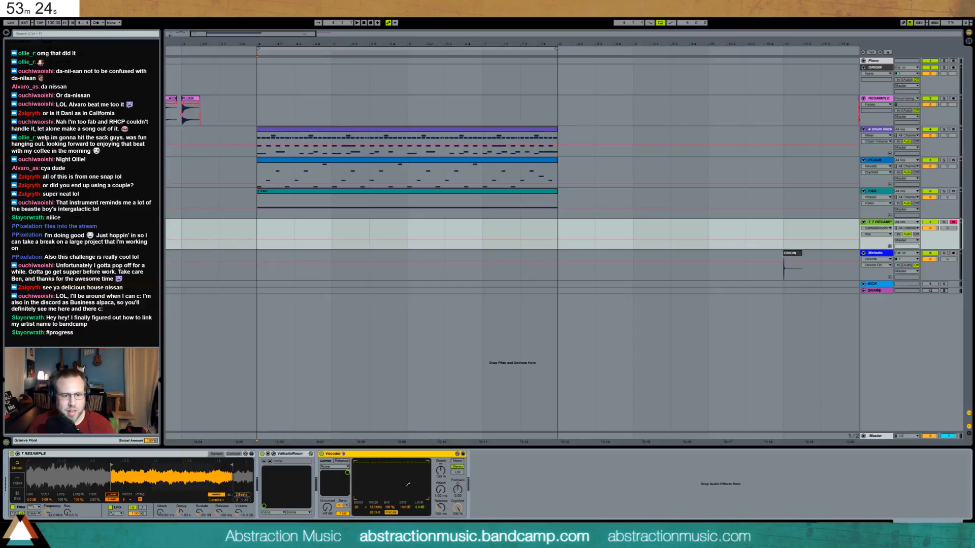
left_click(339, 466)
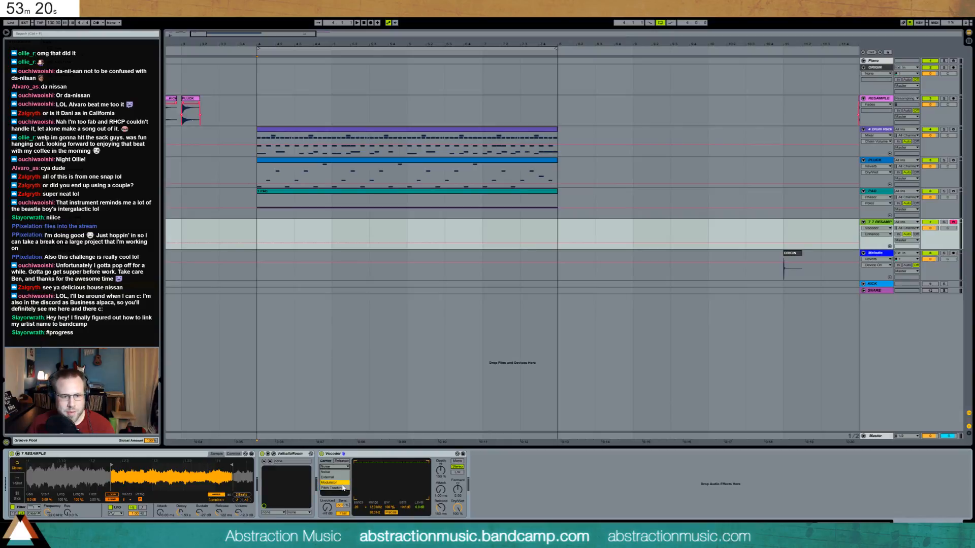
left_click(338, 478)
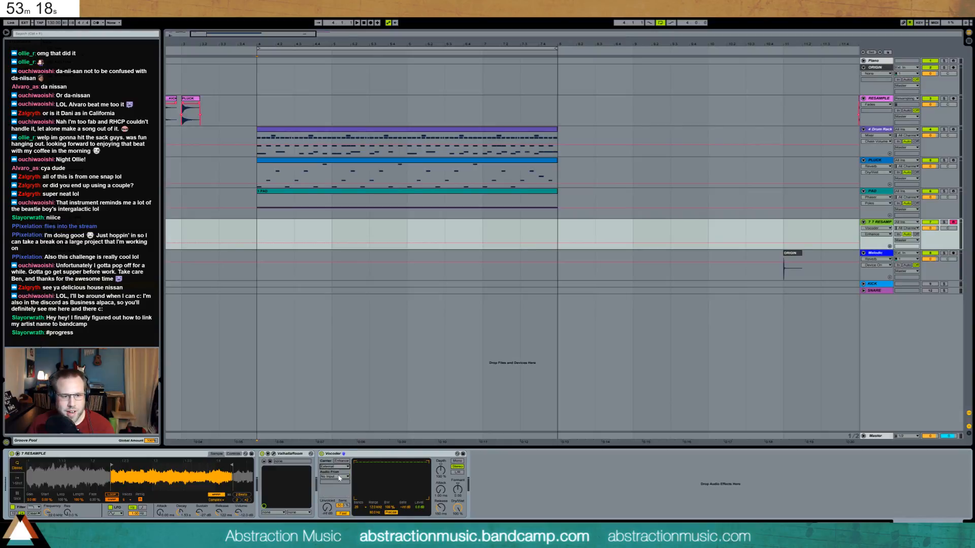
left_click(339, 477)
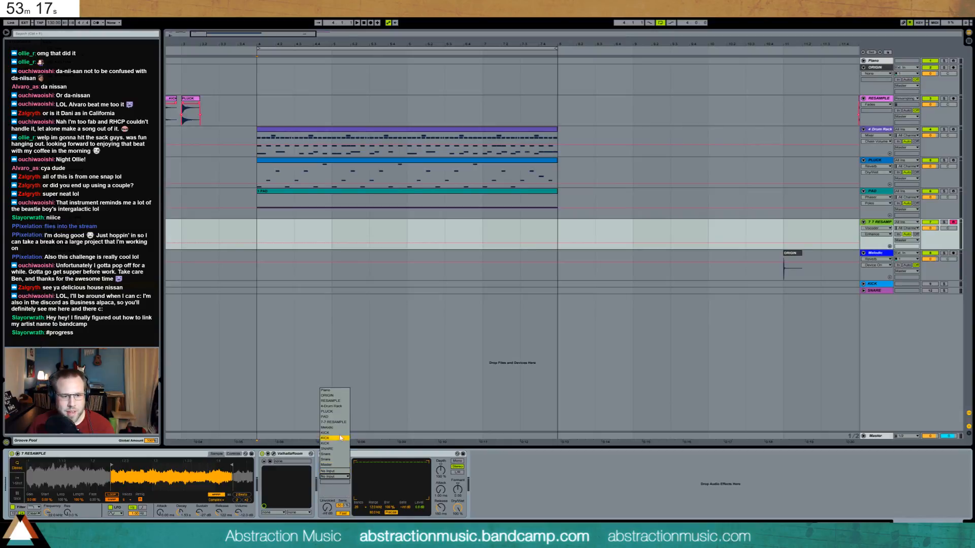
left_click(335, 406)
Try a lower Vocoder dry/wet, restore it to 100% and play the loop with the 7-7 RESAMPLE track soloed.
left_click_drag(458, 509, 458, 534)
key("space")
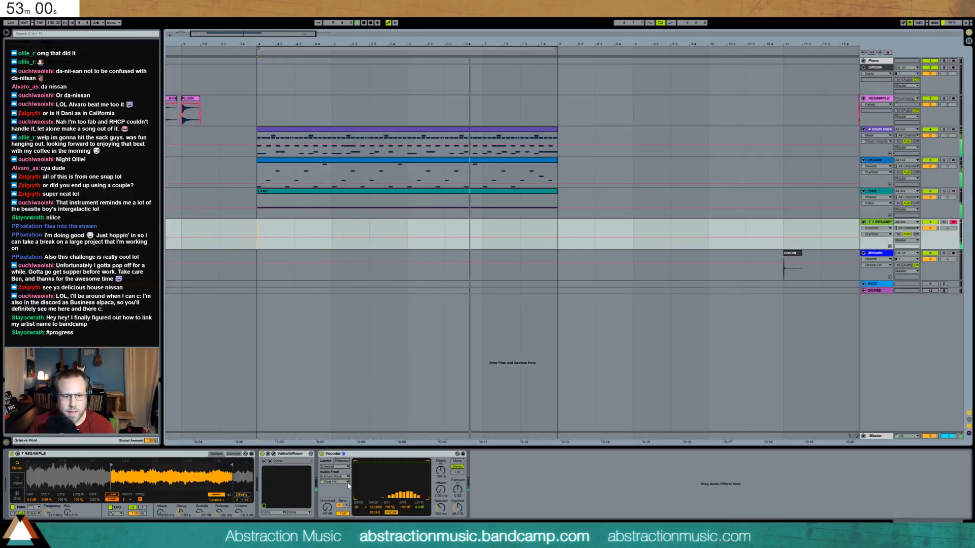
left_click(368, 458)
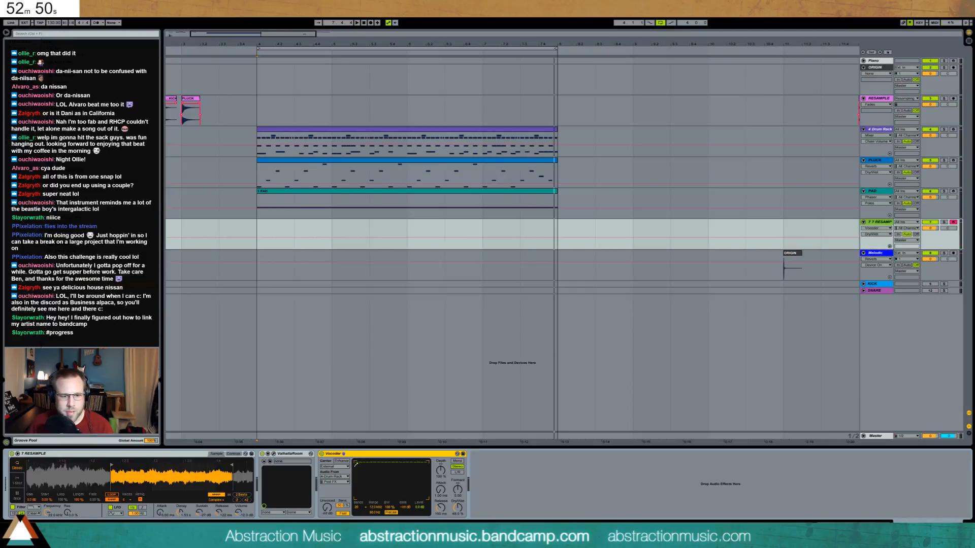
left_click_drag(459, 506, 459, 451)
left_click(944, 223)
key("space")
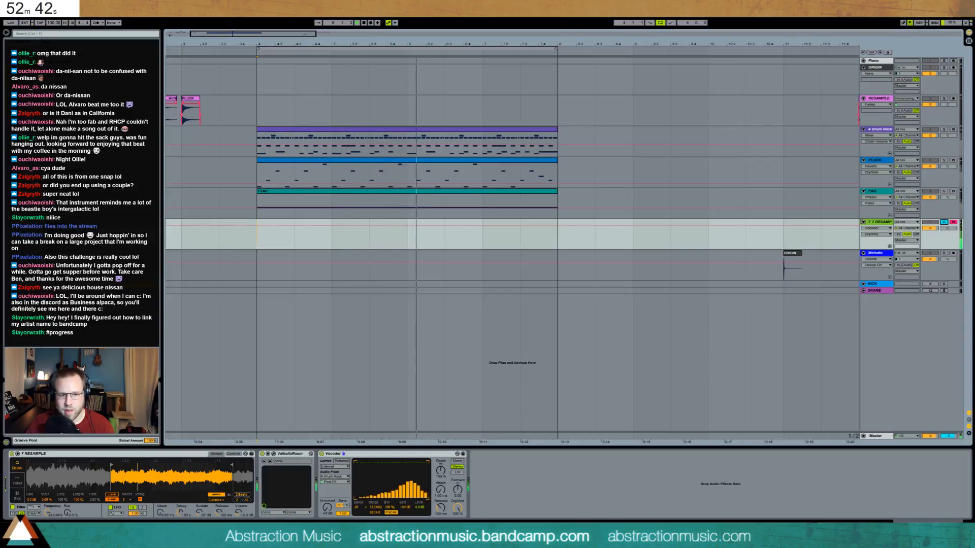
Try different Vocoder dry/wet, release and attack settings and remove the Vocoder from the track.
left_click_drag(458, 507, 457, 519)
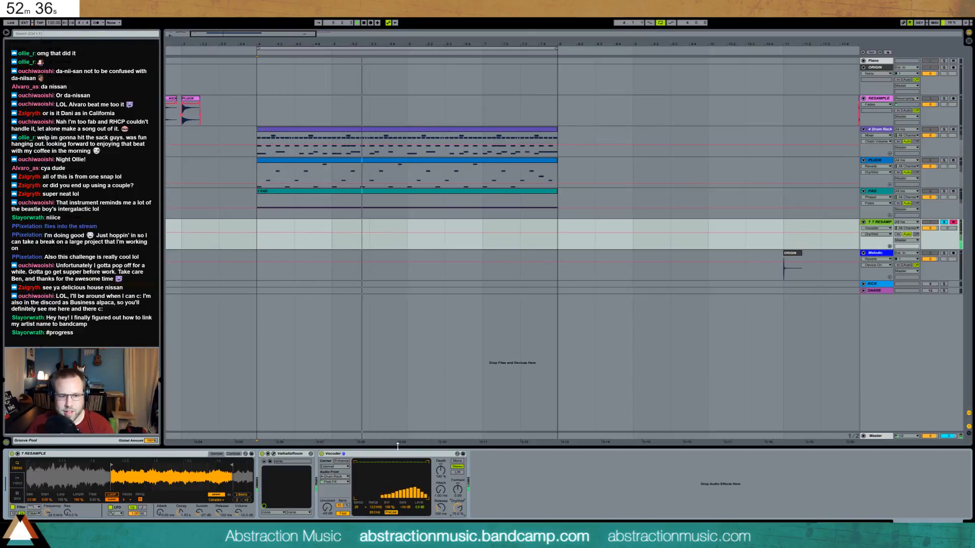
left_click_drag(458, 510, 458, 495)
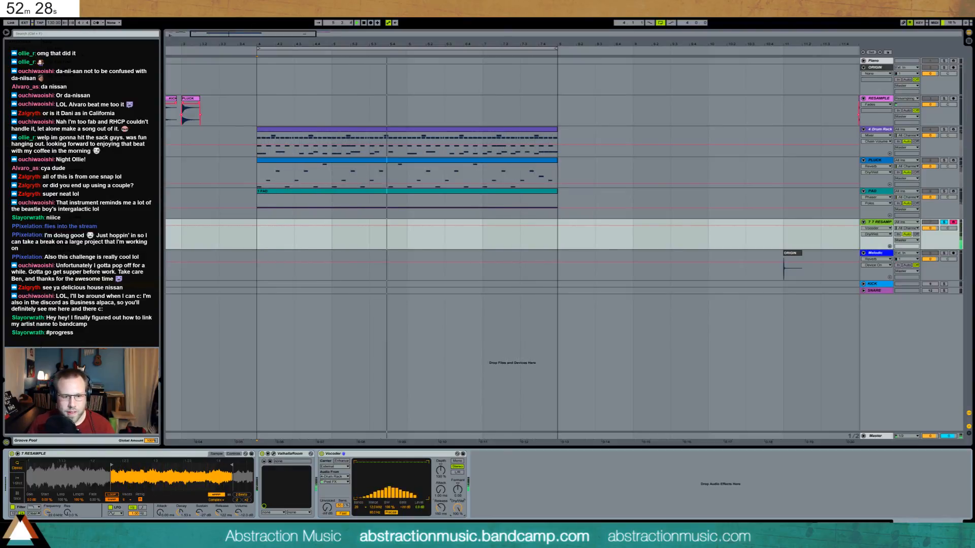
left_click_drag(441, 508, 441, 528)
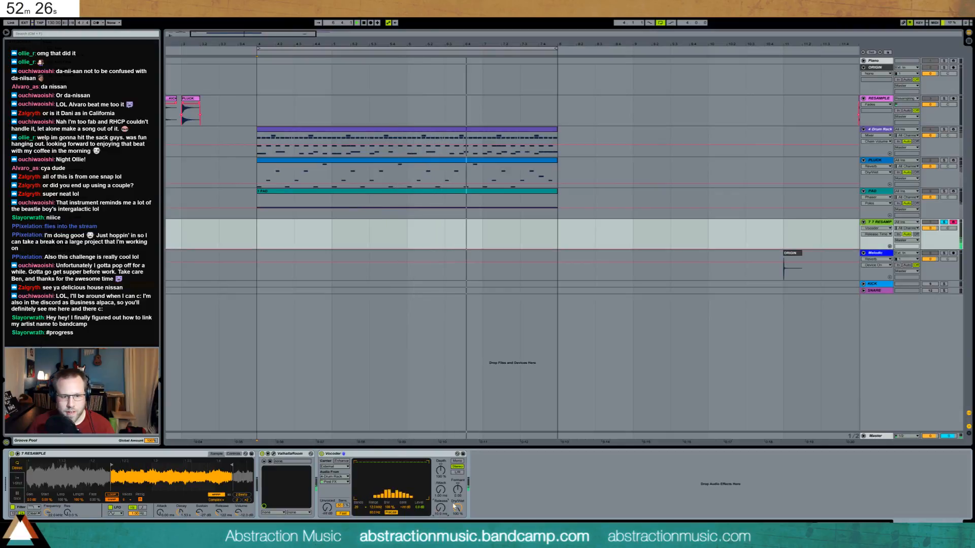
left_click_drag(441, 490, 453, 475)
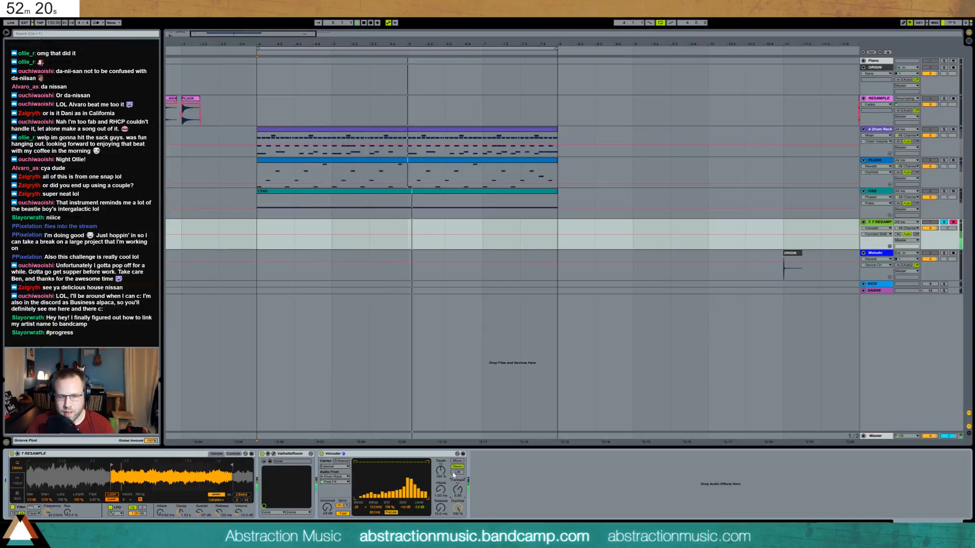
left_click(426, 455)
key("Delete")
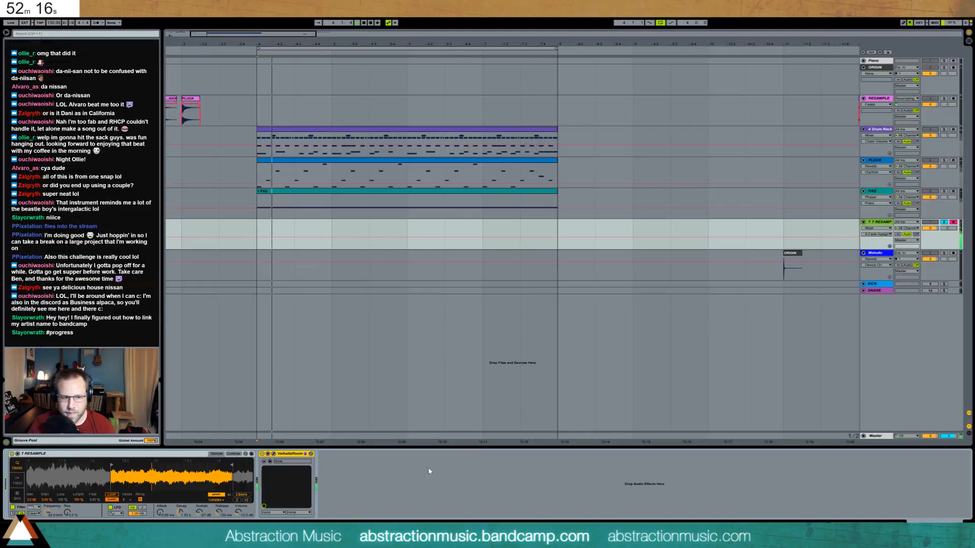
Raise the Simpler's attack slightly and set ValhallaRoom's predelay to 0.0 ms and decay to 4.16 s.
left_click_drag(160, 514, 161, 503)
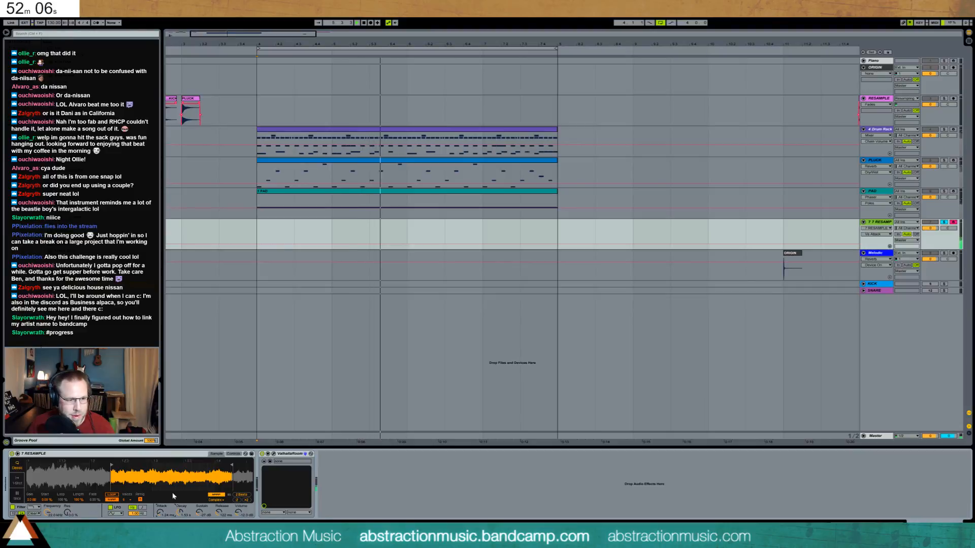
left_click(274, 454)
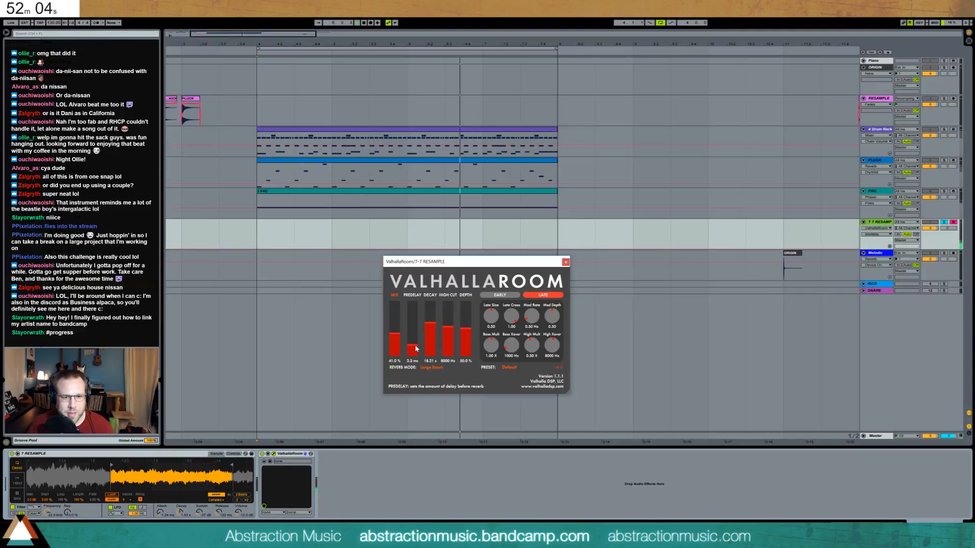
left_click_drag(412, 339, 415, 372)
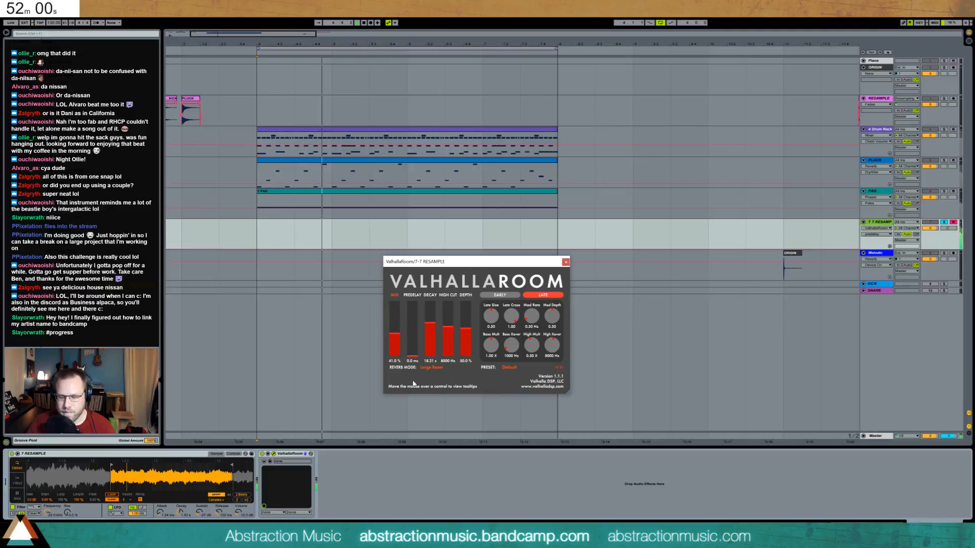
left_click(259, 454)
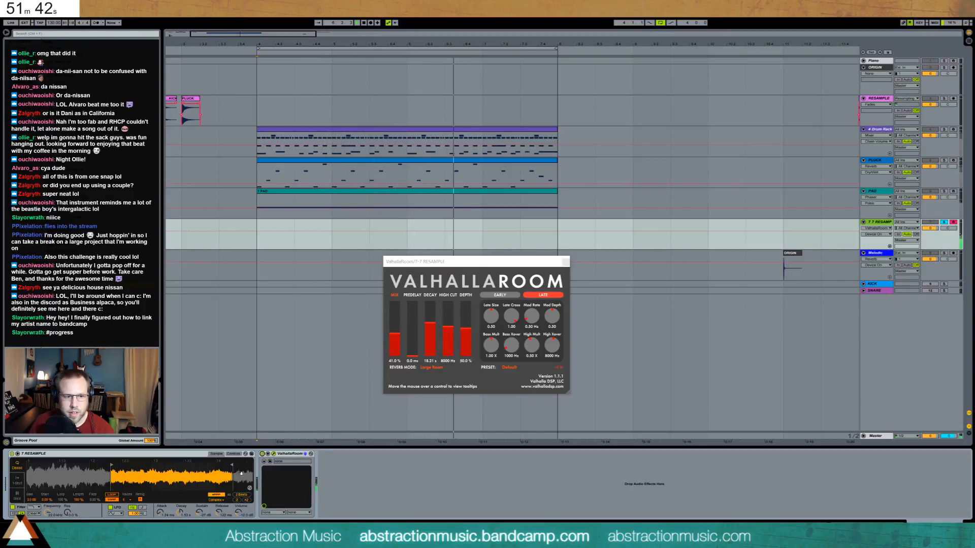
left_click_drag(430, 323, 432, 338)
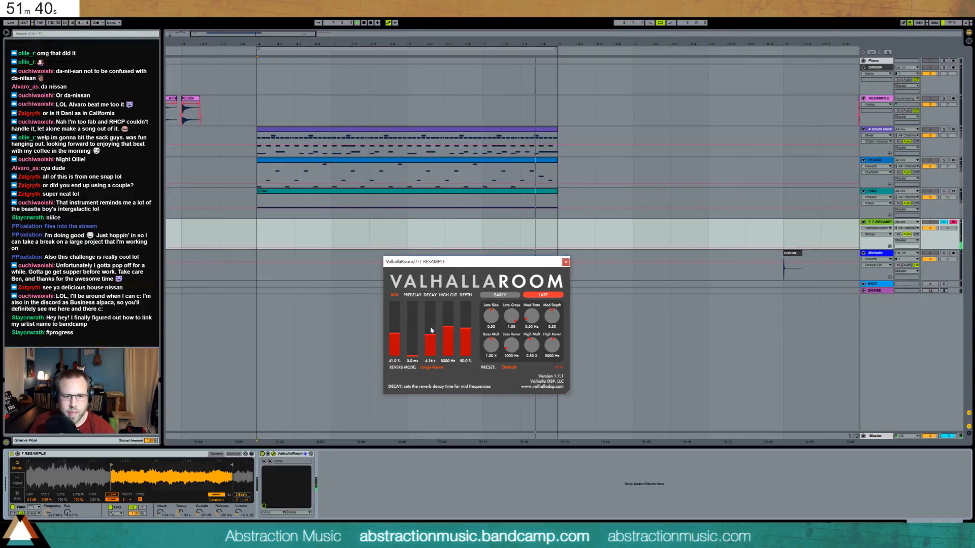
Insert a Compressor between the Simpler and ValhallaRoom and lower its threshold.
left_click(143, 479)
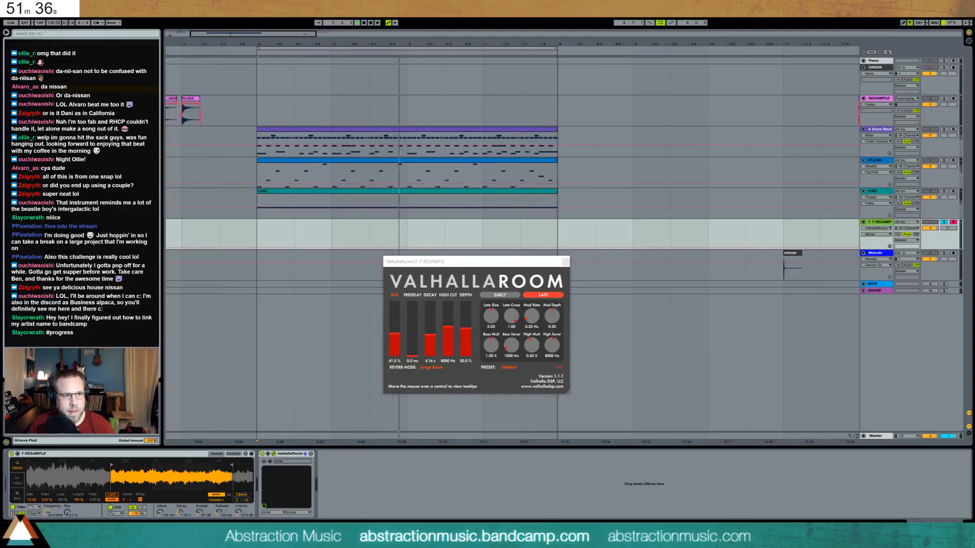
left_click(269, 514)
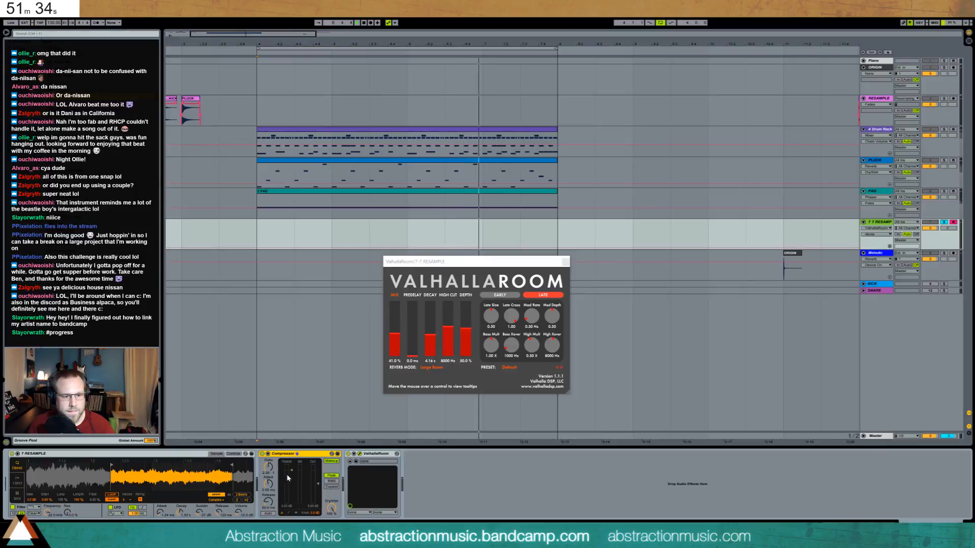
left_click_drag(290, 470, 291, 494)
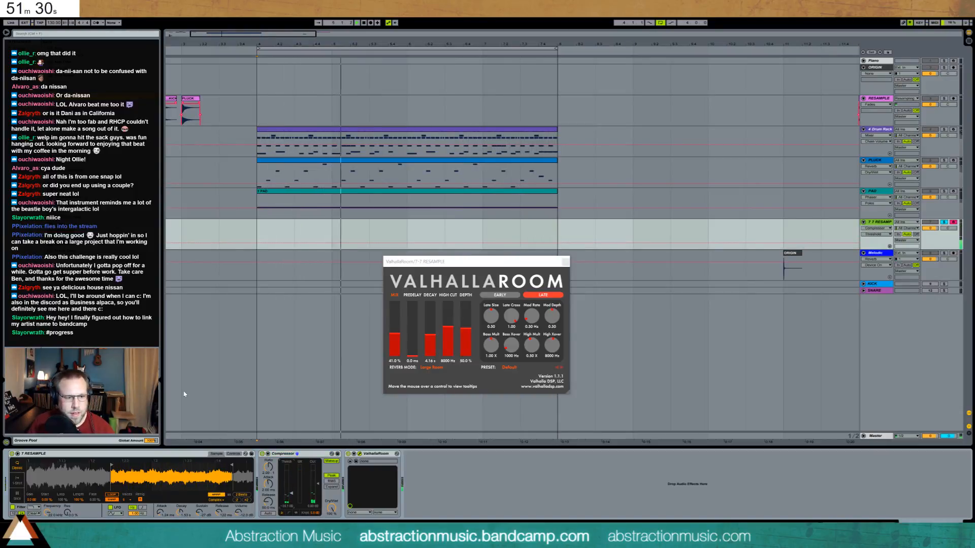
Insert an EQ Eight before the Compressor, cutting the low end and lowering the high band.
left_click_drag(257, 487, 313, 491)
left_click_drag(378, 480, 379, 493)
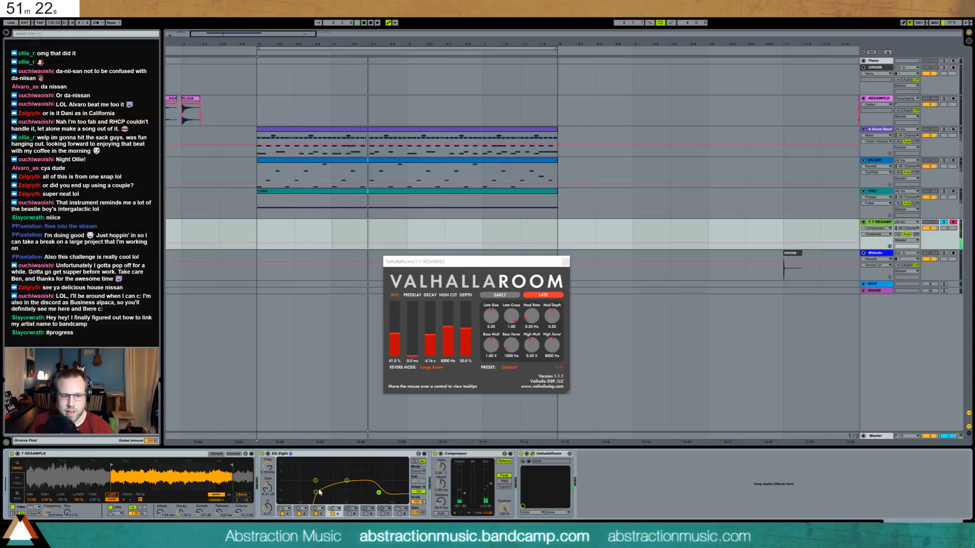
left_click_drag(315, 492, 383, 494)
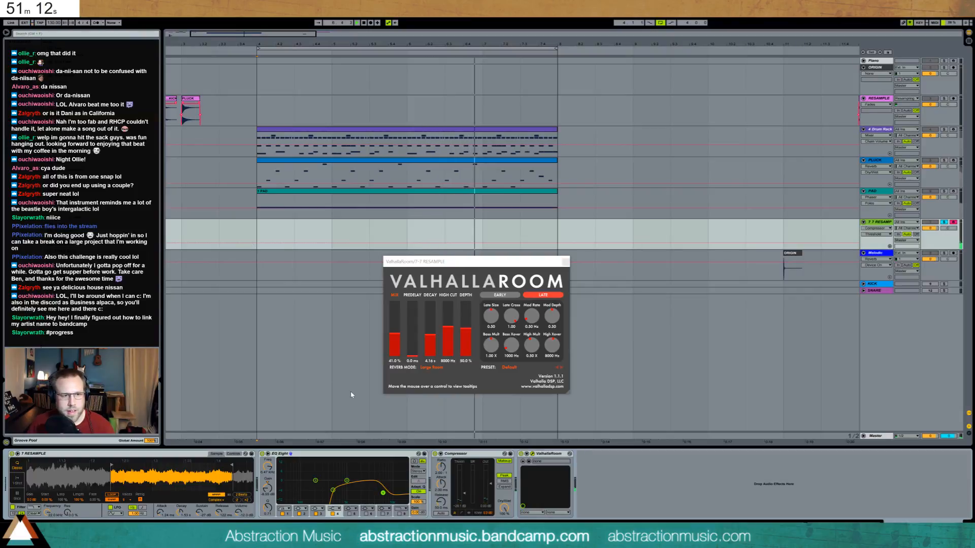
Copy the two sidechain Compressors from the PAD track to the end of the 7-7 RESAMPLE track's device chain.
left_click_drag(498, 259, 692, 251)
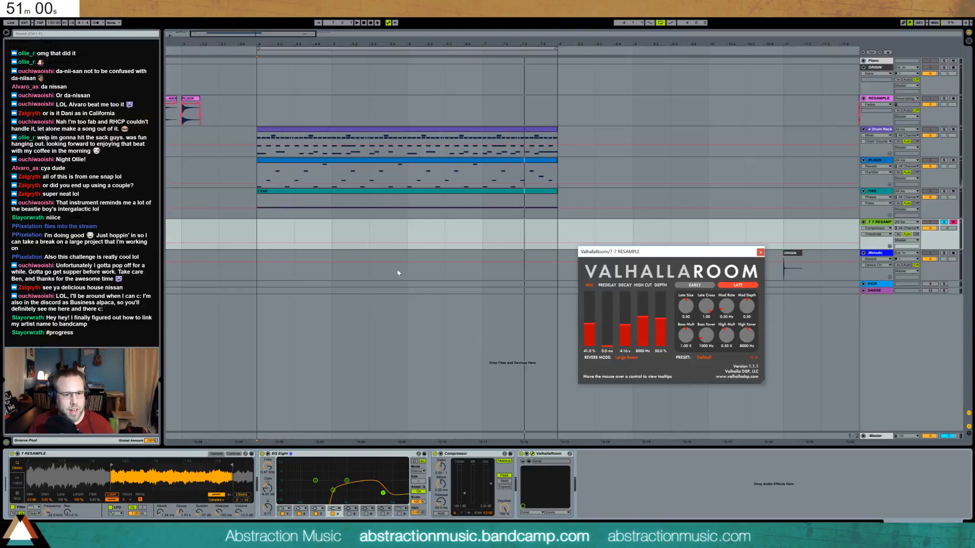
left_click(444, 198)
key("space")
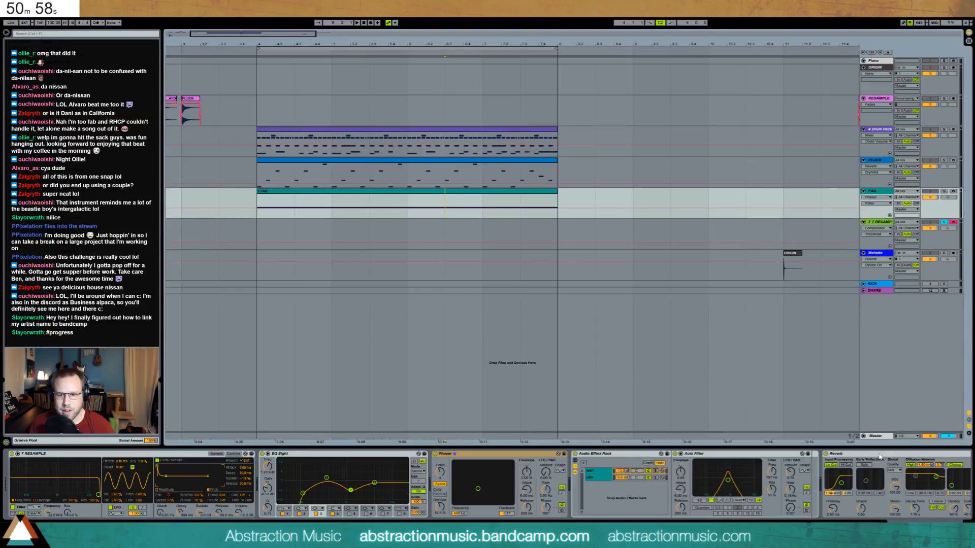
scroll(904, 477, "right", 5)
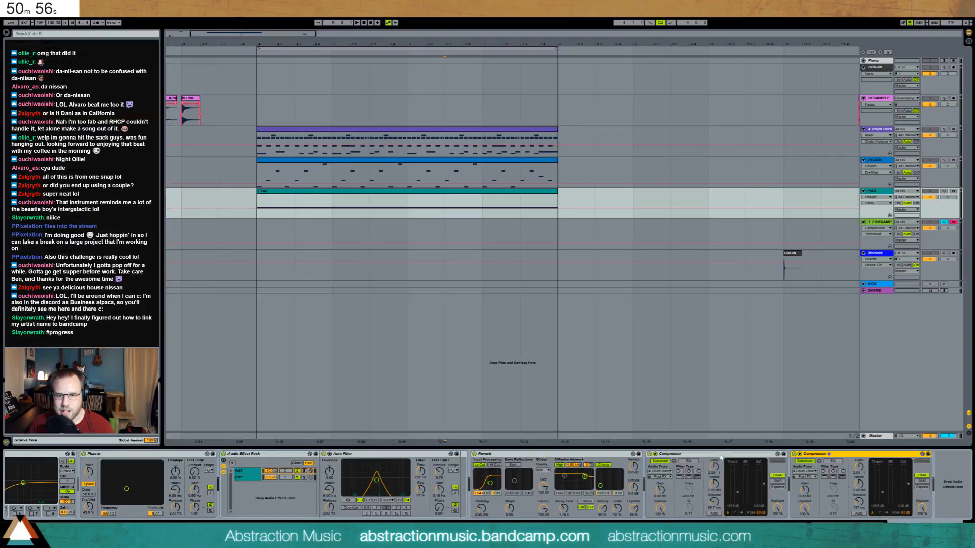
left_click(475, 233)
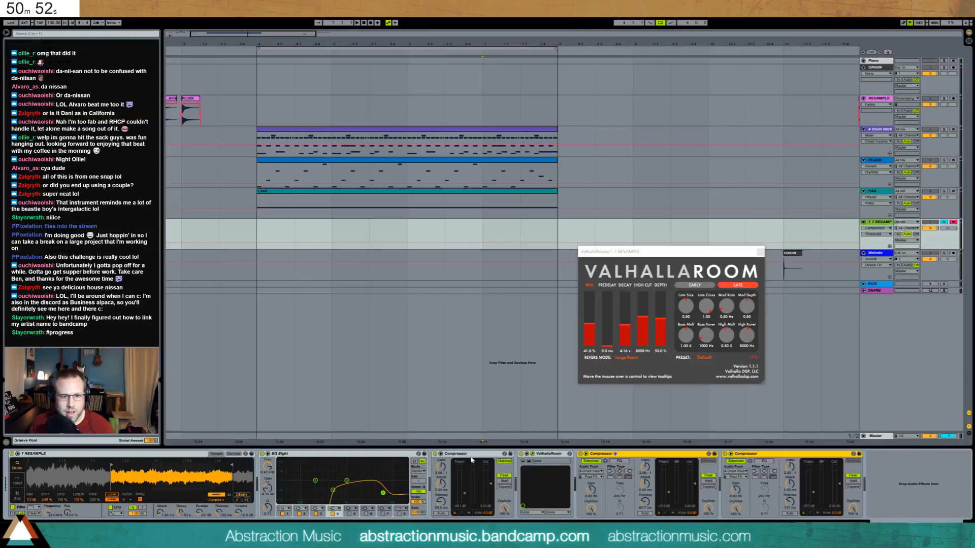
Close the ValhallaRoom window and record a held-chord MIDI clip on the 7-7 RESAMPLE track over the four-bar loop.
left_click(758, 252)
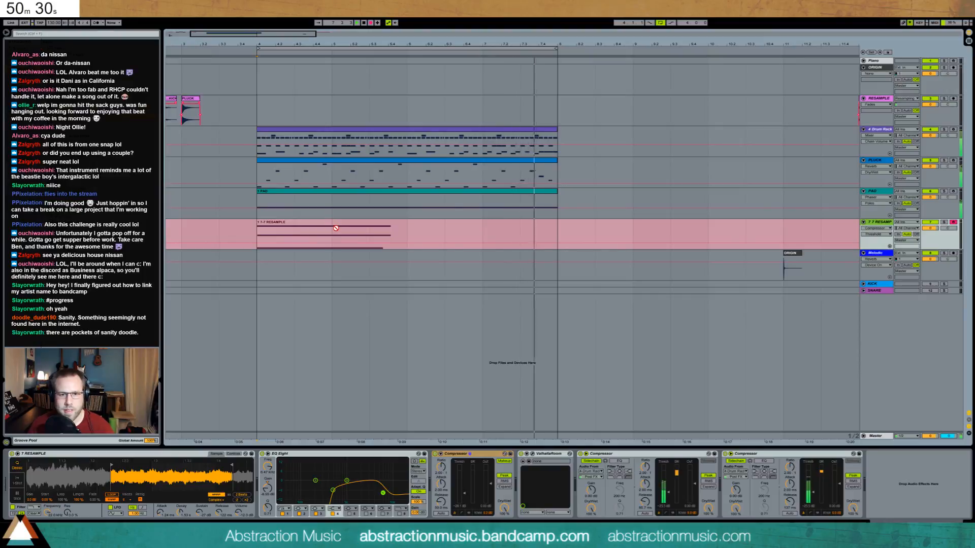
key("space")
left_click(520, 229)
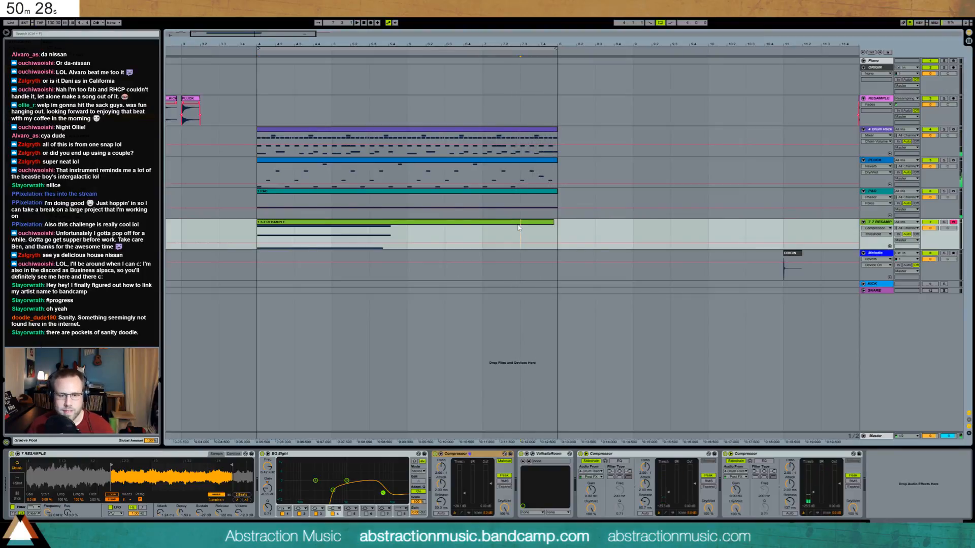
Insert a Ping Pong Delay between EQ Eight and the first Compressor, adjust its feedback, dry/wet and filter, and play the loop.
left_click_drag(68, 217, 447, 474)
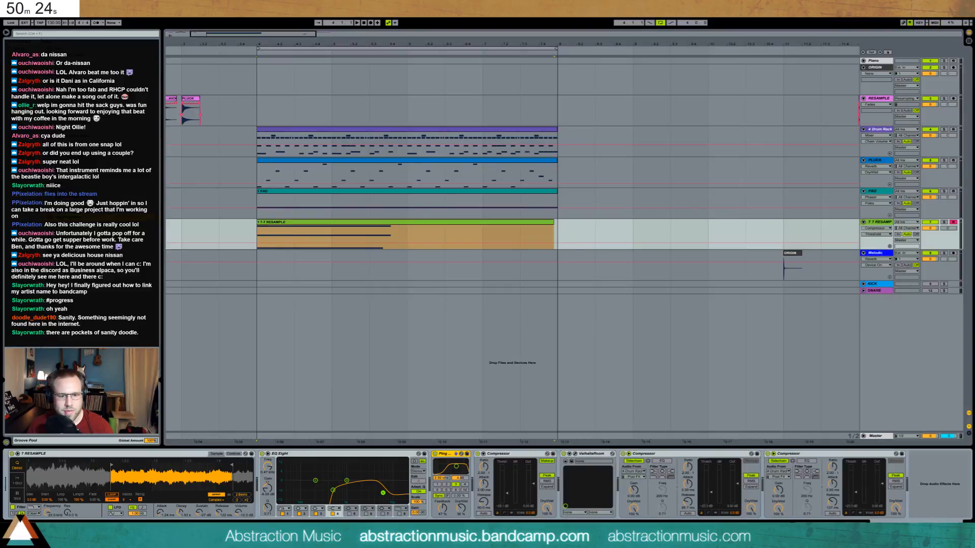
left_click(446, 491)
left_click_drag(442, 508, 451, 513)
left_click(461, 508)
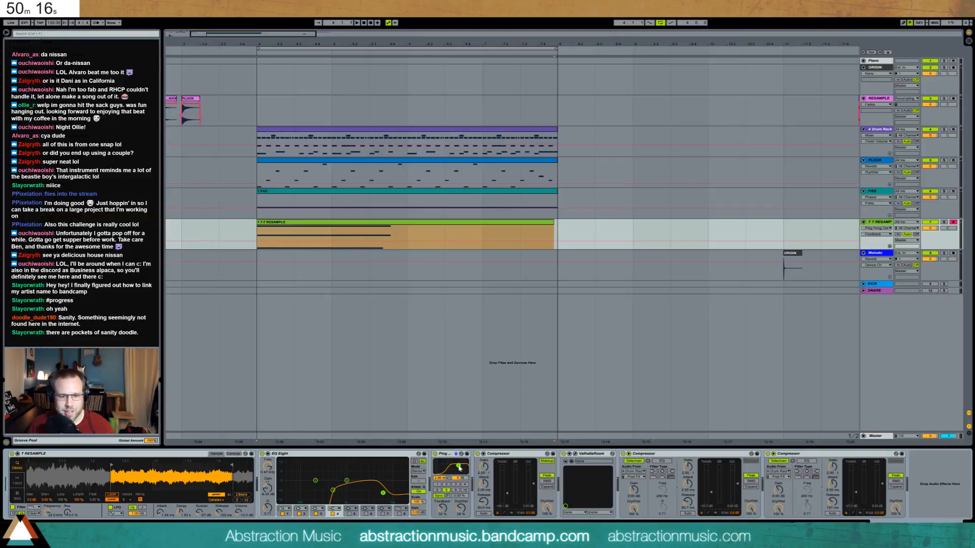
key("space")
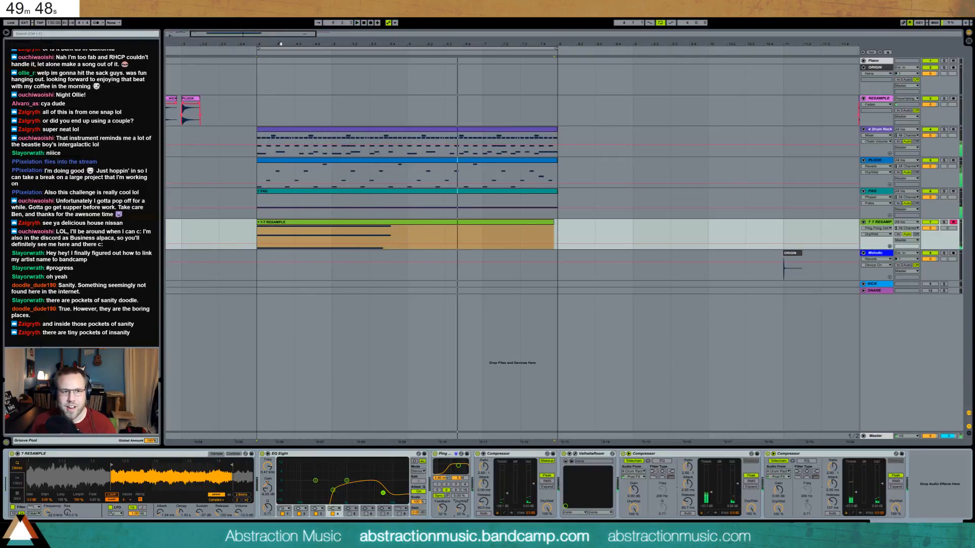
Delete the leftover resampled audio clips around bar 12 on the RESAMPLE track.
left_click_drag(513, 44, 512, 13)
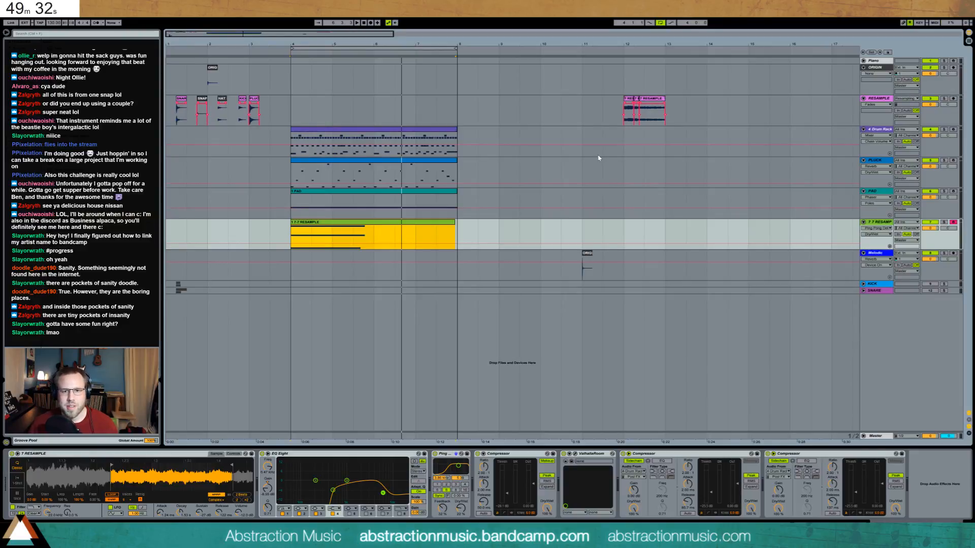
left_click_drag(628, 113, 680, 121)
key("Delete")
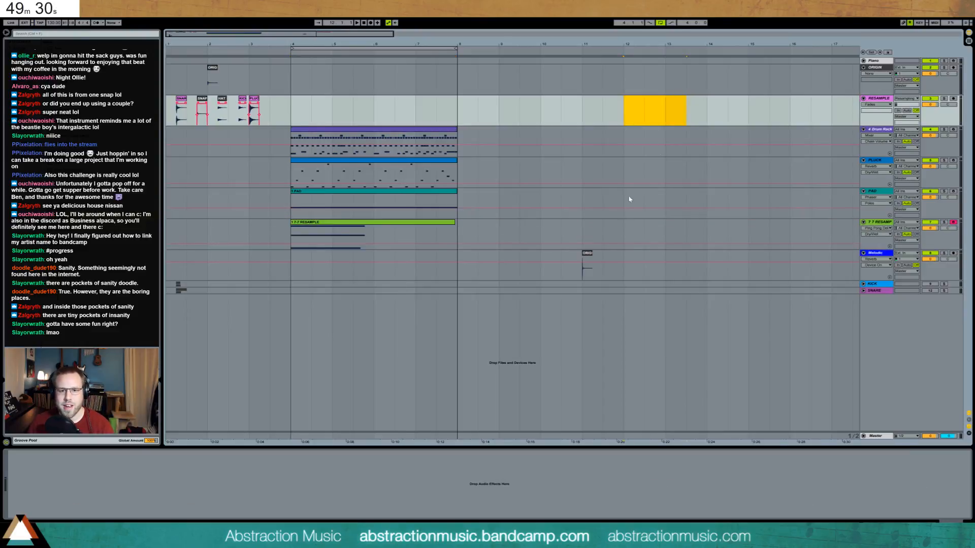
Remove the Resonators device from the Melodic track and arm the RESAMPLE track for recording.
left_click(588, 255)
left_click(257, 453)
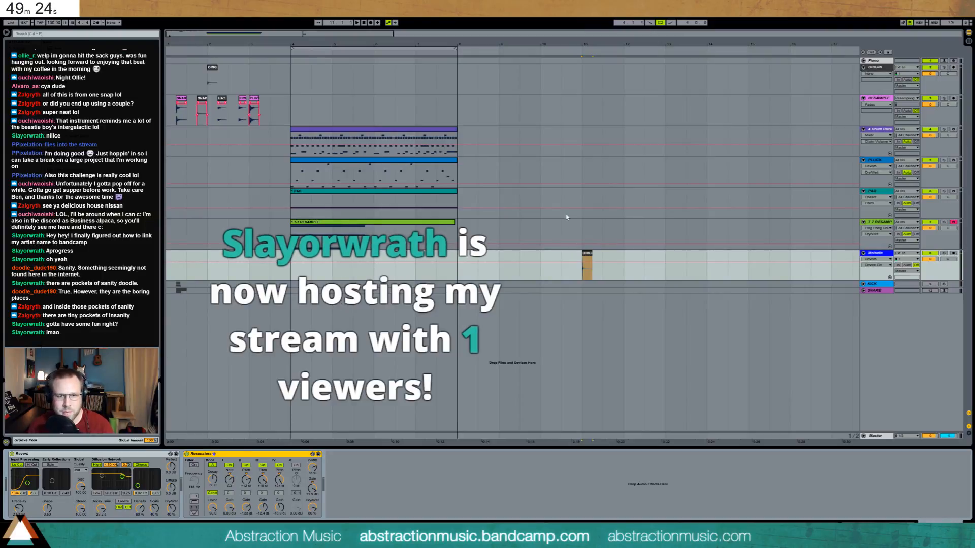
key("Delete")
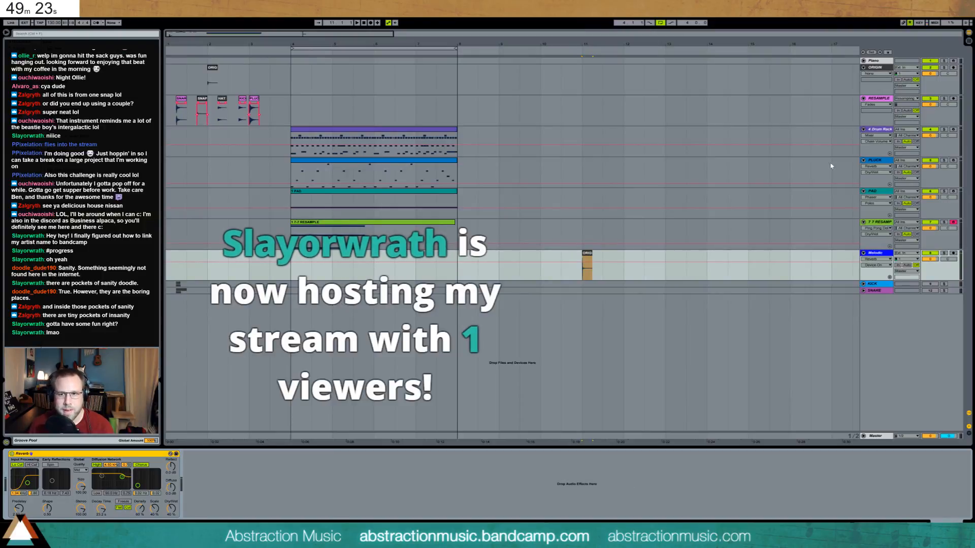
left_click(952, 100)
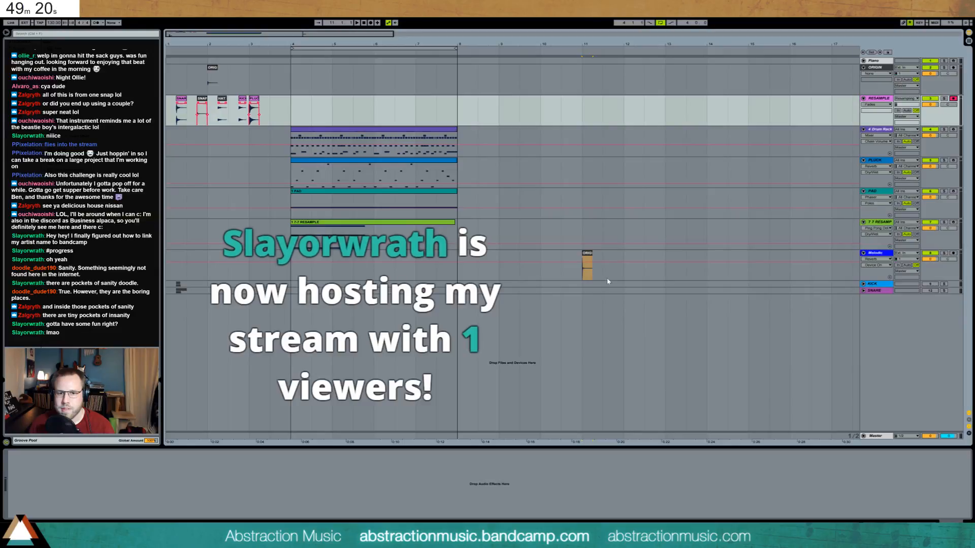
Play the Melodic track's snap clip, insert an EQ Eight after its Reverb, and enable band 8.
left_click(580, 275)
key("space")
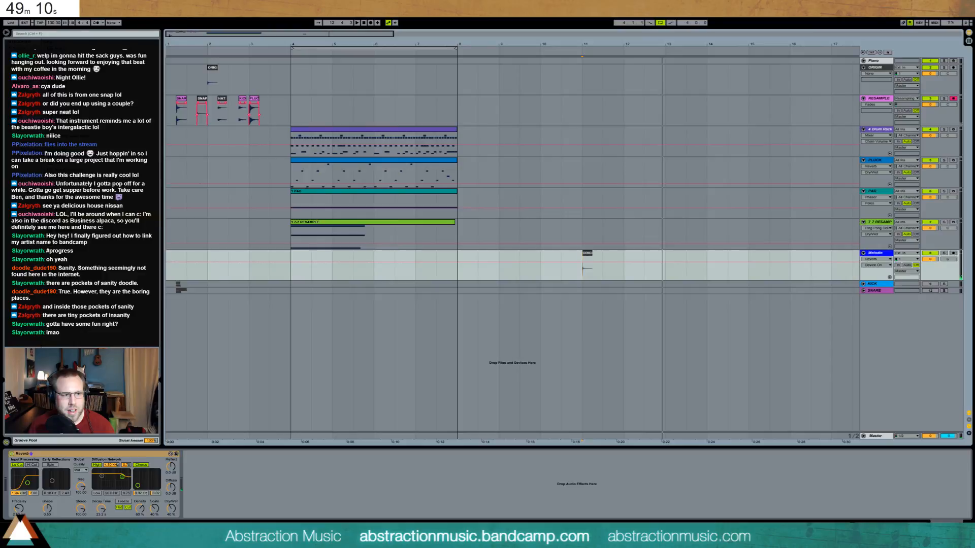
key("ctrl+f")
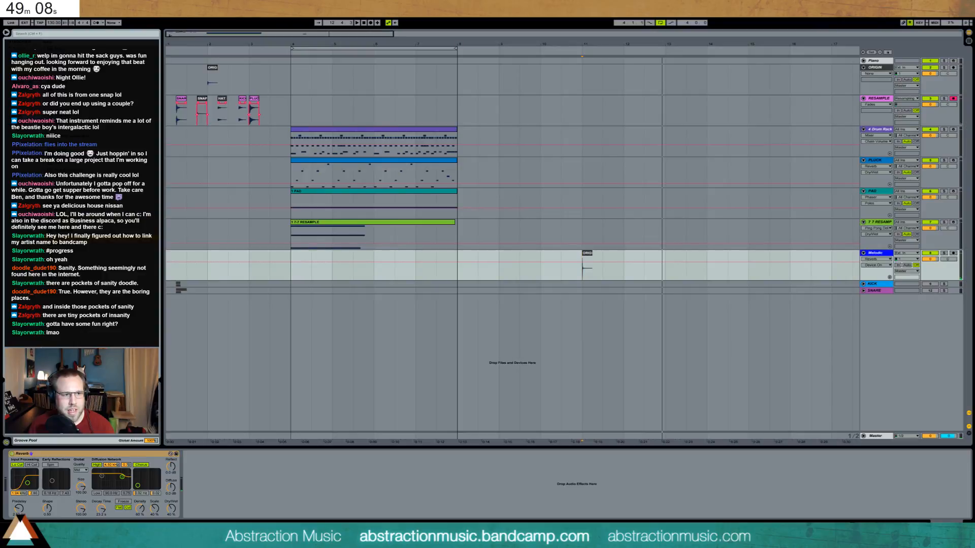
key("Return")
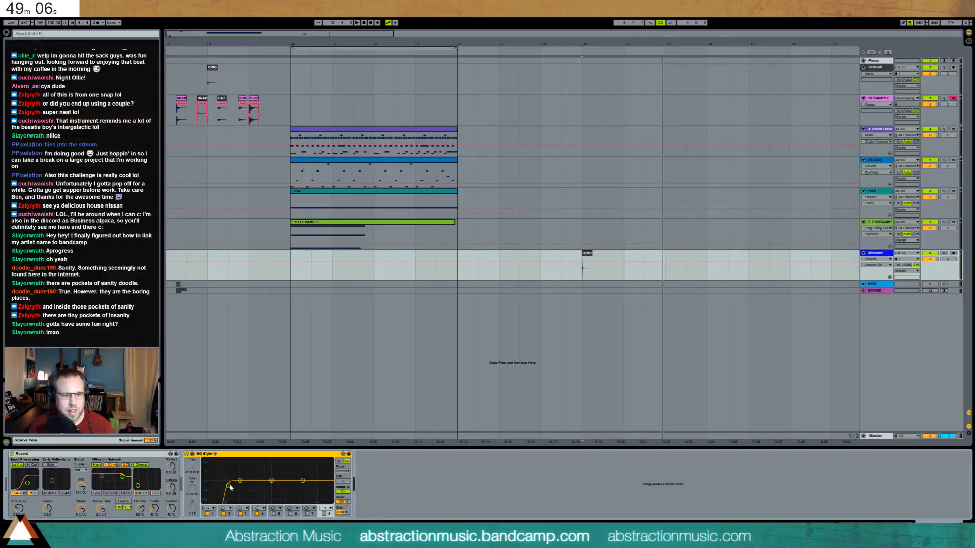
left_click(323, 515)
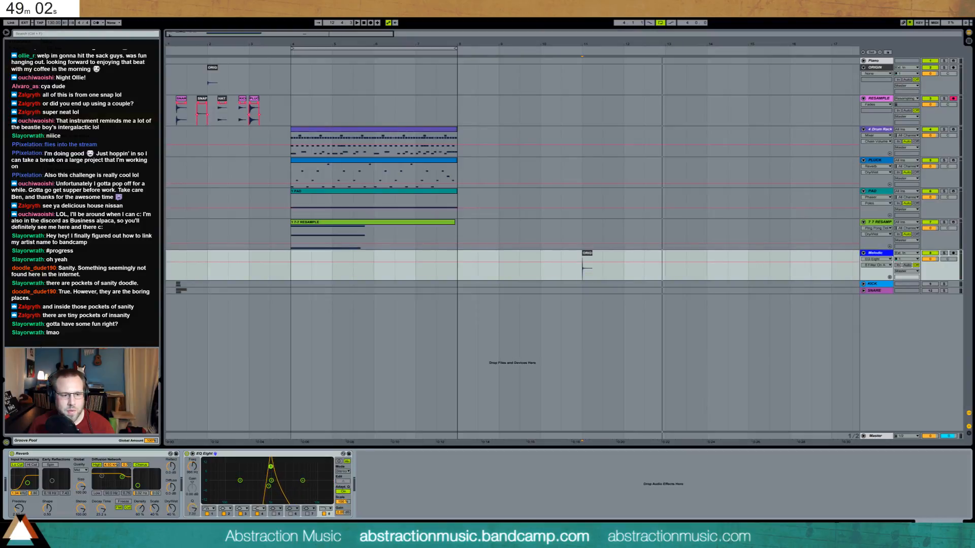
Shape EQ Eight's band 8 with the low cut into a narrow resonant peak while auditioning the Melodic clip.
key("space")
mouse_move(271, 466)
left_mouse_down()
mouse_move(288, 481)
mouse_move(272, 471)
left_mouse_up()
left_click(326, 508)
left_click(325, 508)
key("space")
key("space")
key("space")
key("space")
key("space")
key("space")
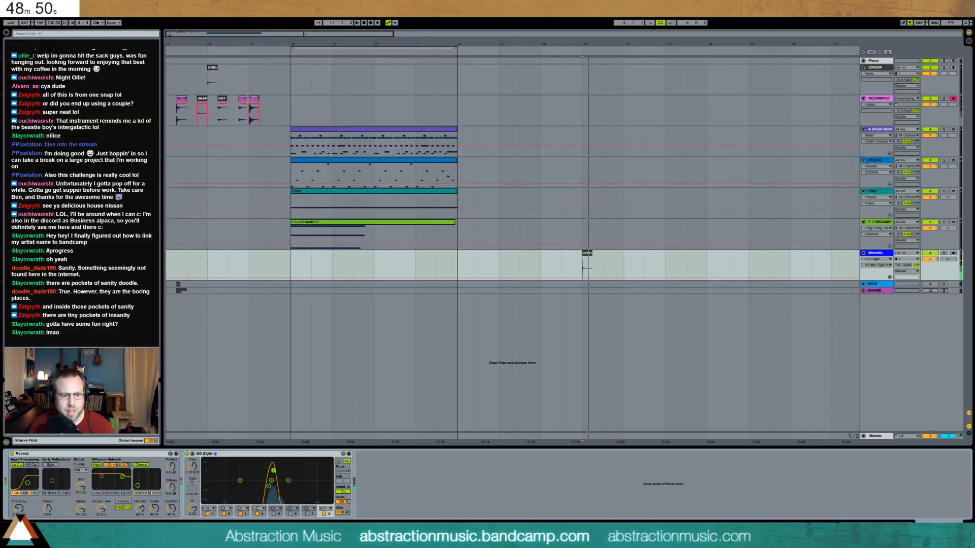
key("space")
key("space")
Shorten the Melodic Reverb's decay time to about half a second and retune the EQ Eight's resonant peak.
left_click_drag(102, 508, 103, 528)
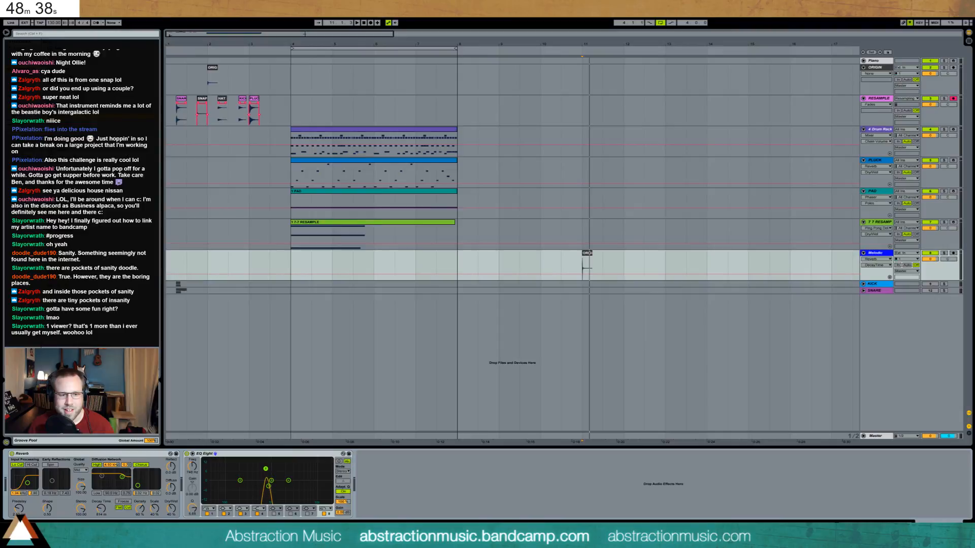
key("space")
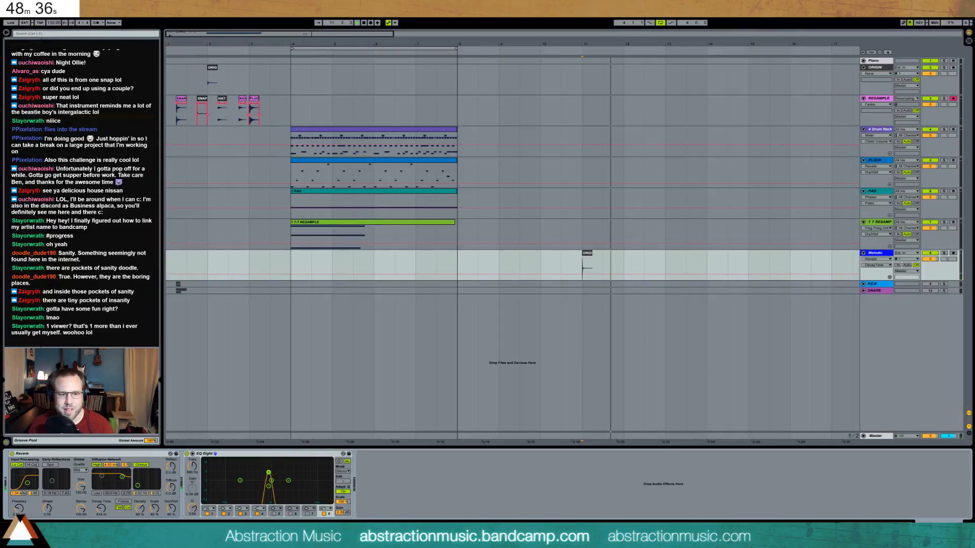
key("space")
key("space")
left_click_drag(270, 468, 269, 473)
key("space")
key("space")
key("space")
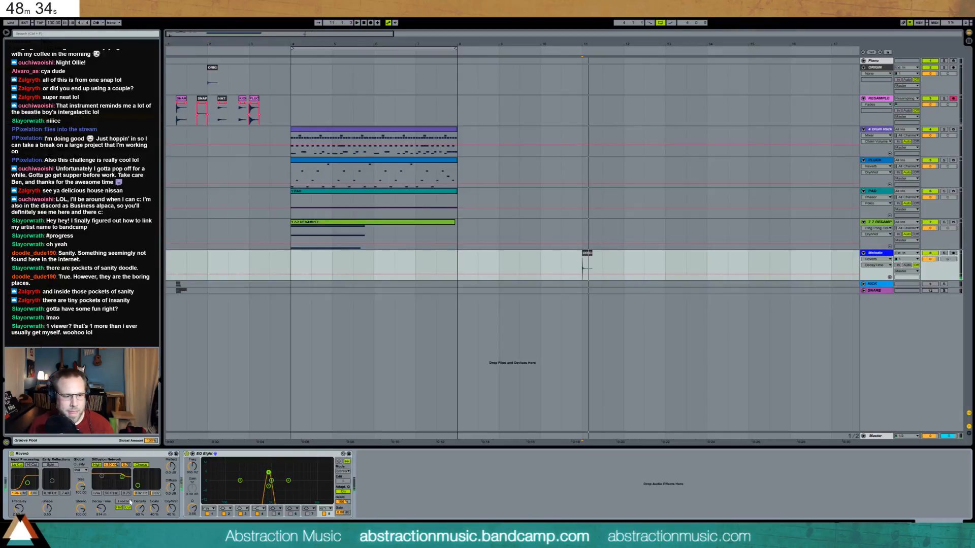
Raise the Melodic Reverb's decay time slightly while replaying the snap clip in short bursts.
left_click_drag(99, 509, 99, 507)
key("space")
key("space")
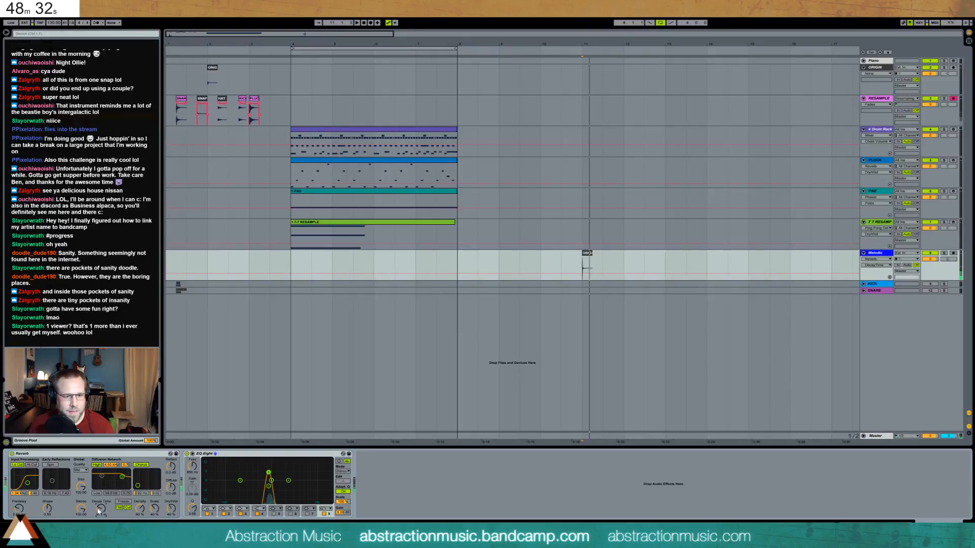
key("space")
key("space")
key("space")
key("space")
key("space")
key("space")
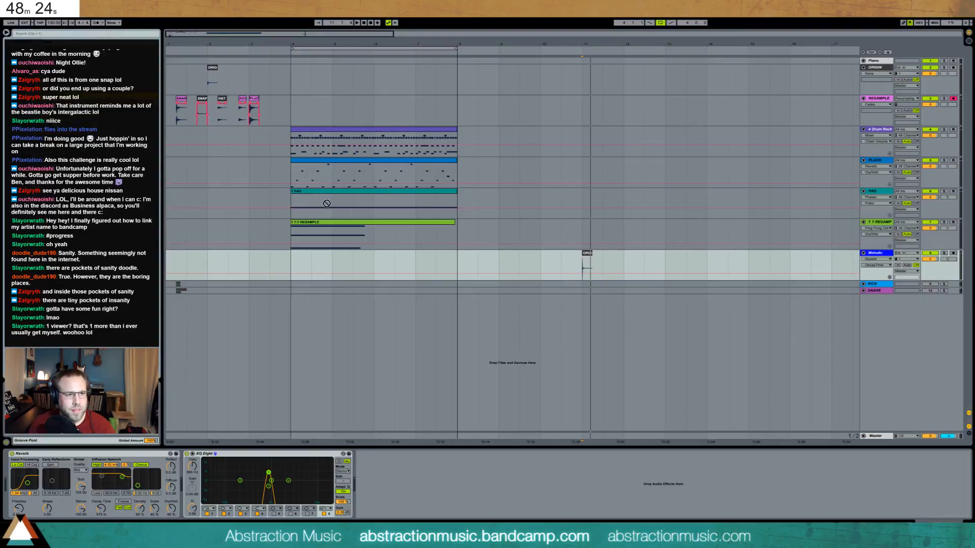
Add a Compressor with a low threshold after the Melodic track's EQ Eight and audition the compressed snap.
left_click_drag(326, 204, 392, 474)
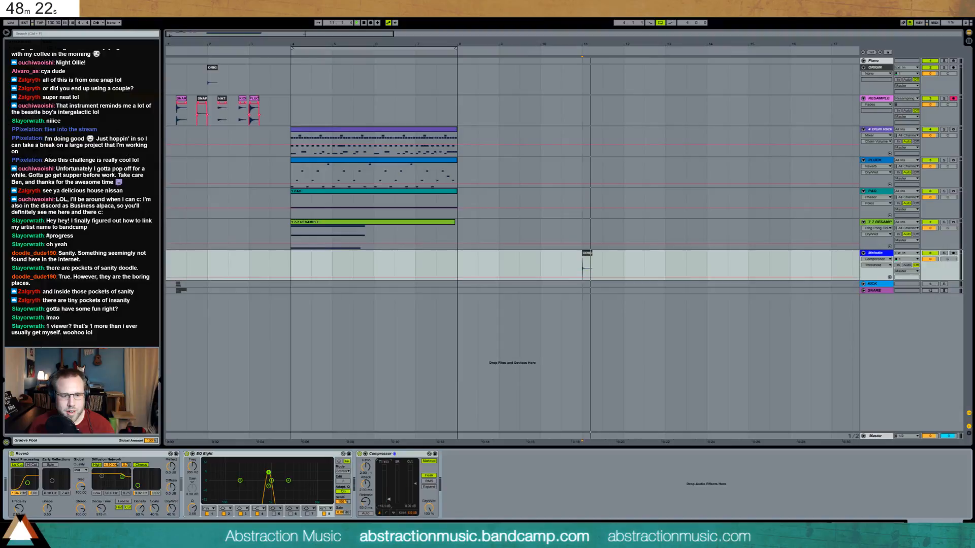
key("space")
key("space")
key("space")
key("space")
key("space")
key("space")
key("space")
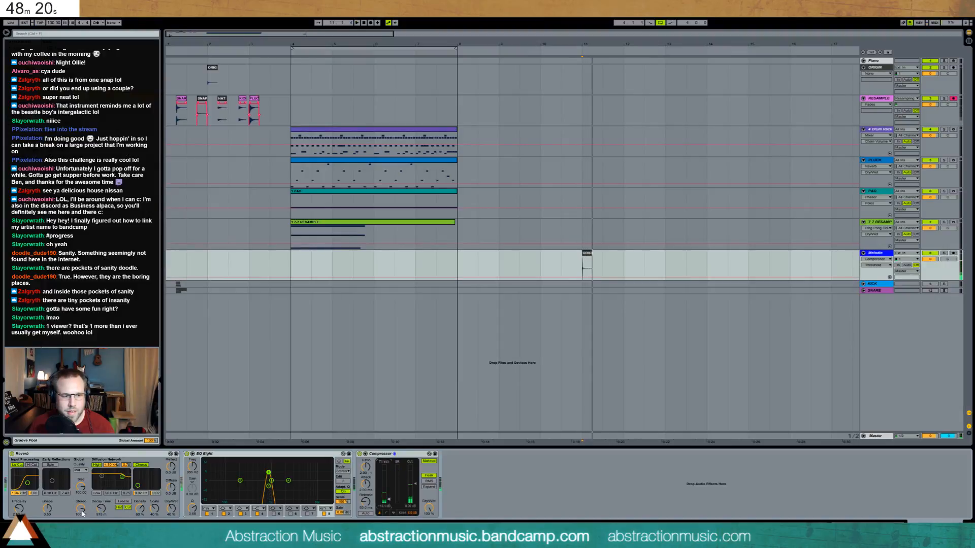
Shorten the Melodic Reverb's decay time to below half a second and audition the snap clip.
left_click_drag(101, 509, 101, 522)
key("space")
key("space")
key("space")
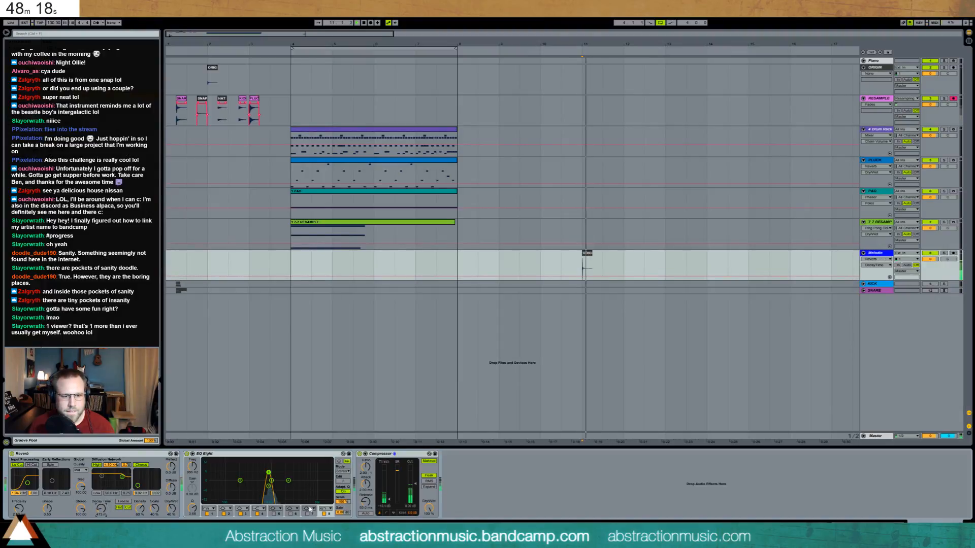
key("space")
Raise the Melodic Compressor's output gain while replaying the snap clip to judge its level.
left_click_drag(389, 500, 415, 480)
key("space")
key("space")
key("space")
key("space")
key("space")
key("space")
key("space")
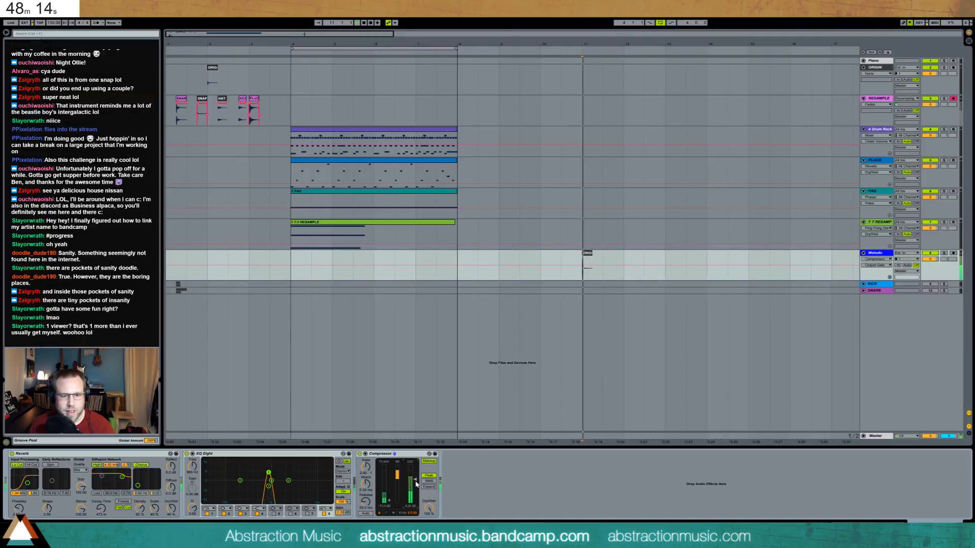
key("space")
key("space")
key("space")
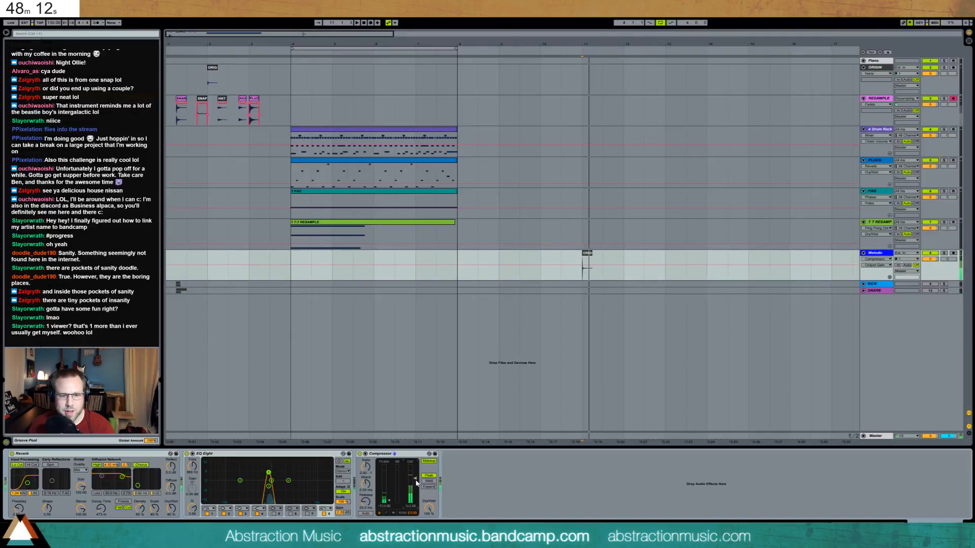
left_click_drag(415, 480, 415, 478)
key("space")
key("space")
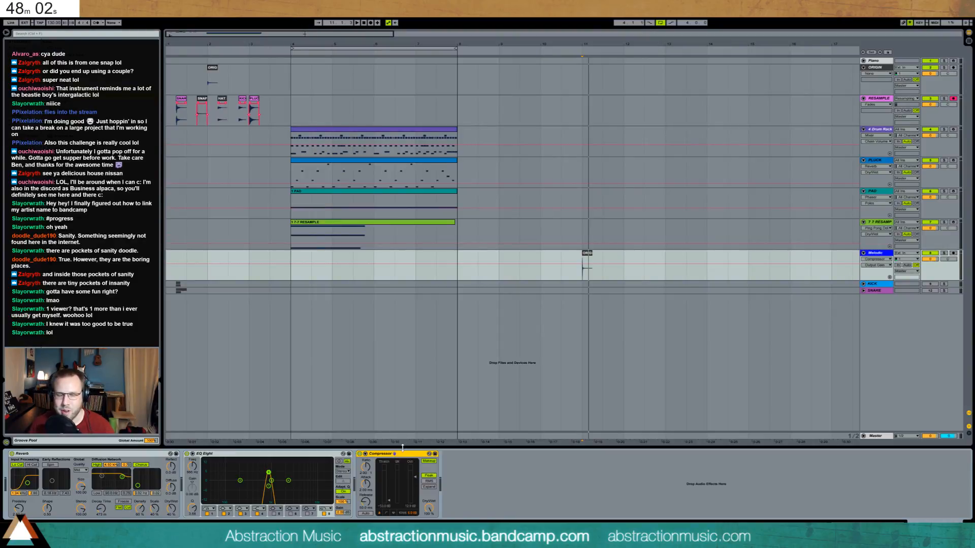
Audition the filtered and compressed snap on the Melodic track in repeated short bursts.
key("space")
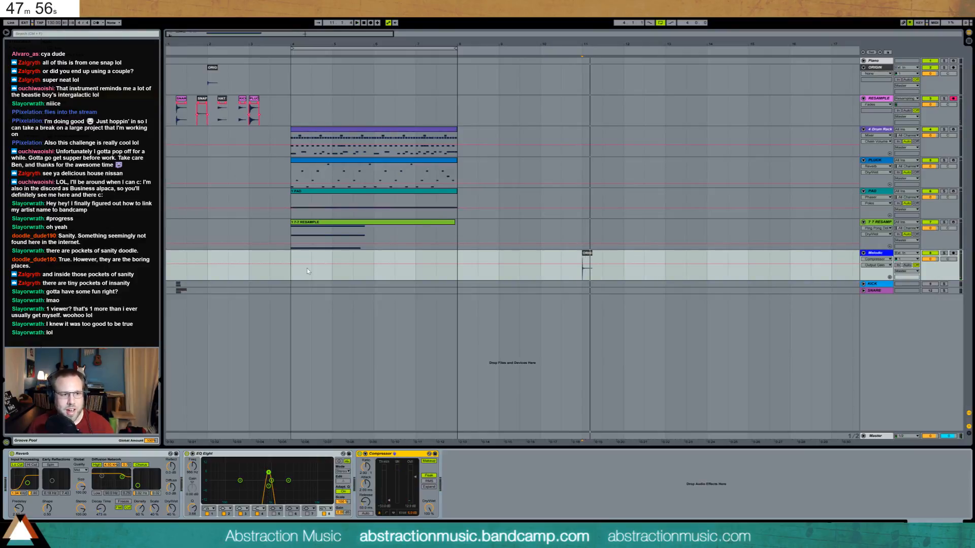
key("space")
key("space")
key("space")
key("space")
key("space")
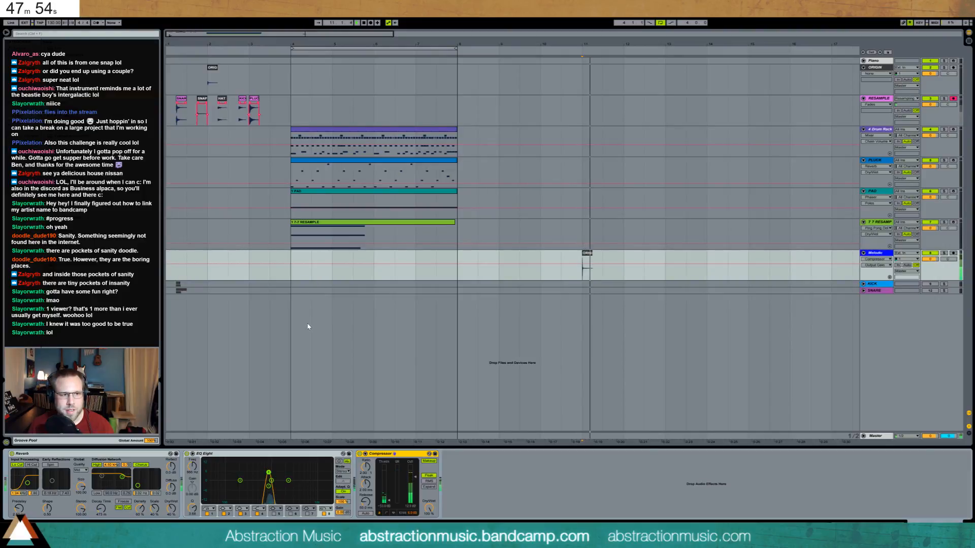
key("space")
key("space")
key("space")
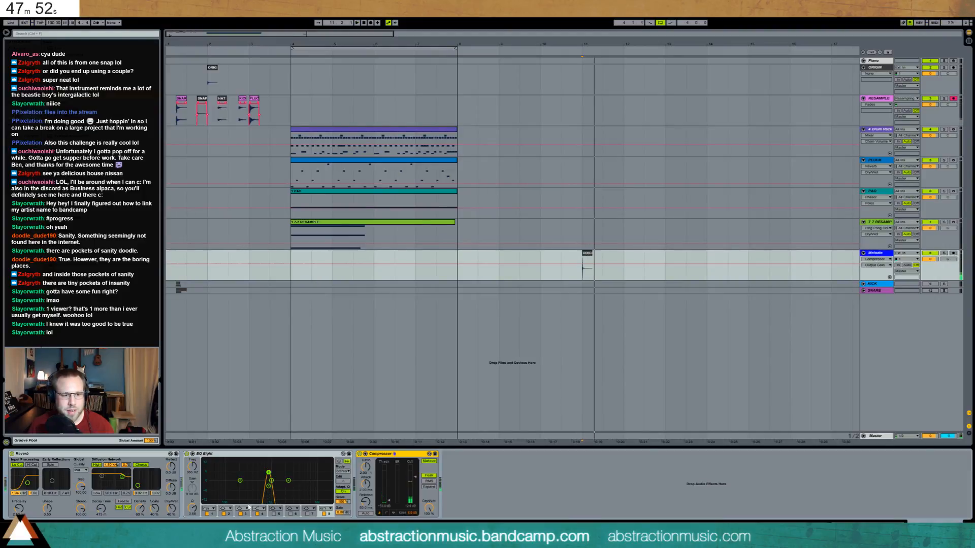
Raise the Q of the Melodic EQ Eight's filter bands to maximum and lower the Compressor's output gain slightly before replaying the snap.
left_click_drag(193, 508, 193, 472)
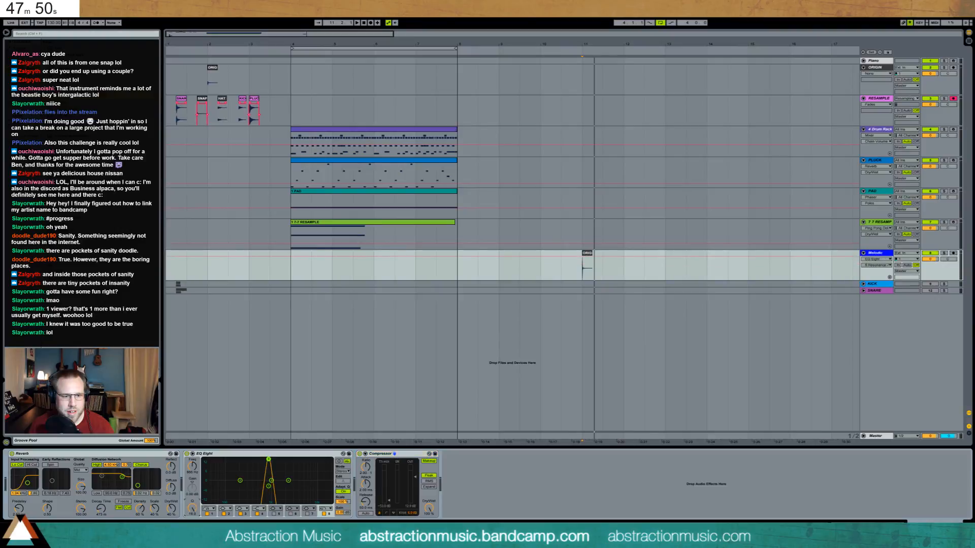
left_click(212, 515)
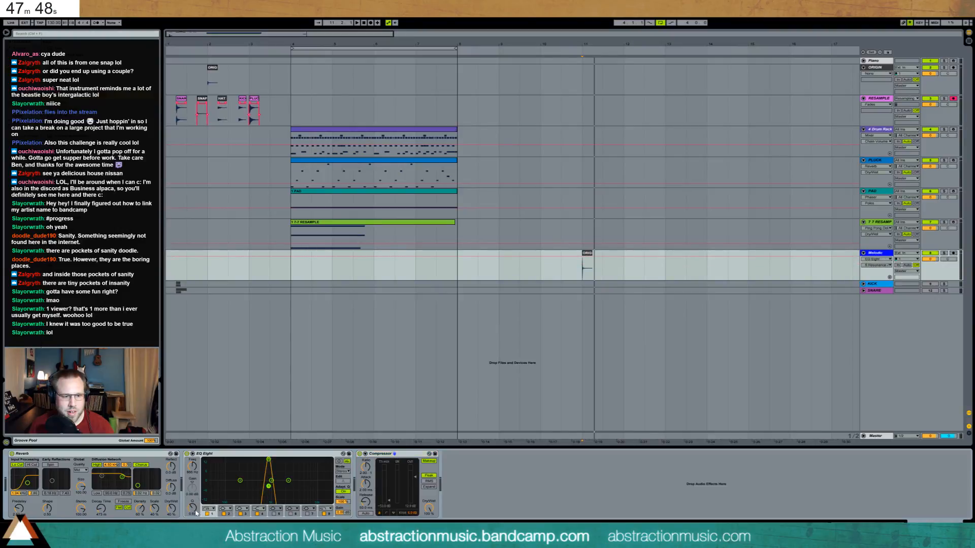
left_click_drag(192, 508, 193, 467)
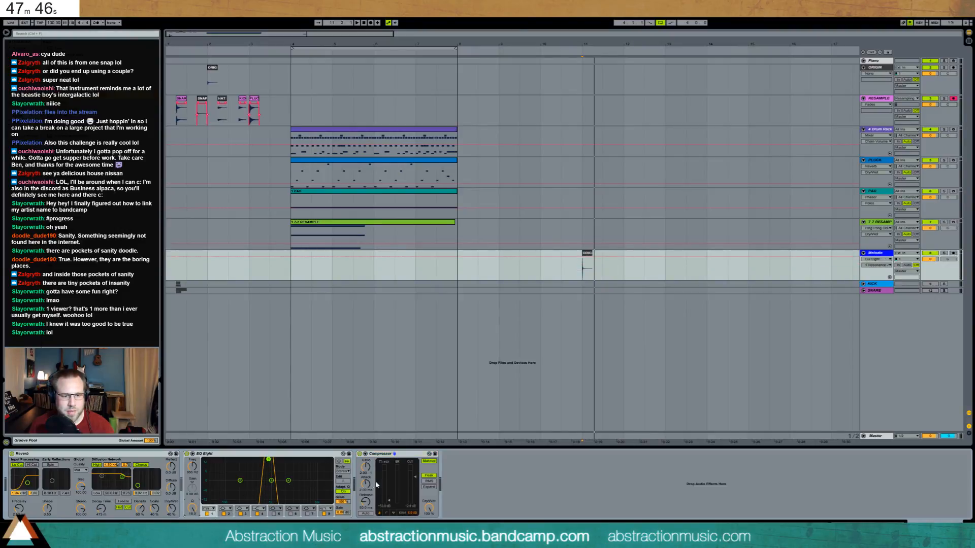
left_click_drag(415, 477, 416, 486)
key("space")
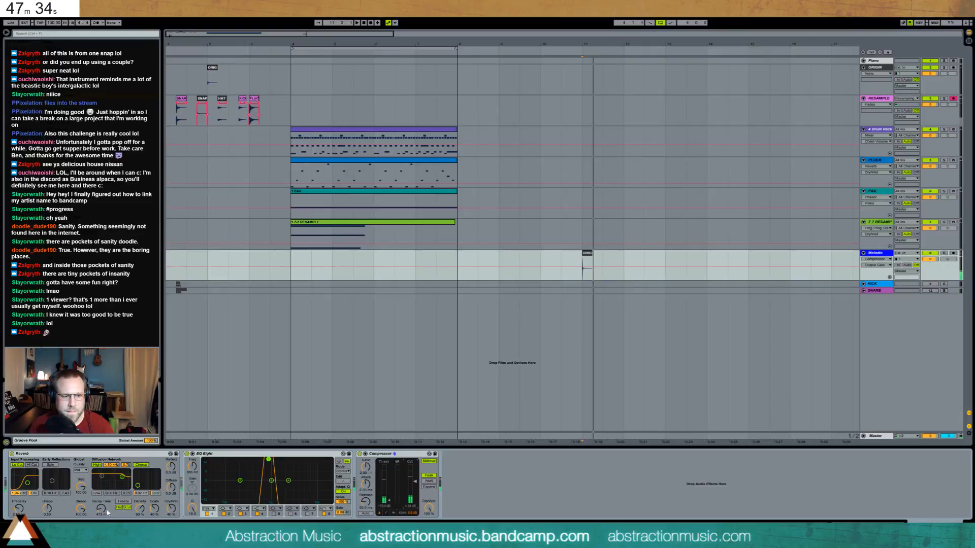
Lengthen the Melodic Reverb's decay time to about 2.11 s and audition the snap clip.
left_click_drag(101, 509, 101, 488)
key("space")
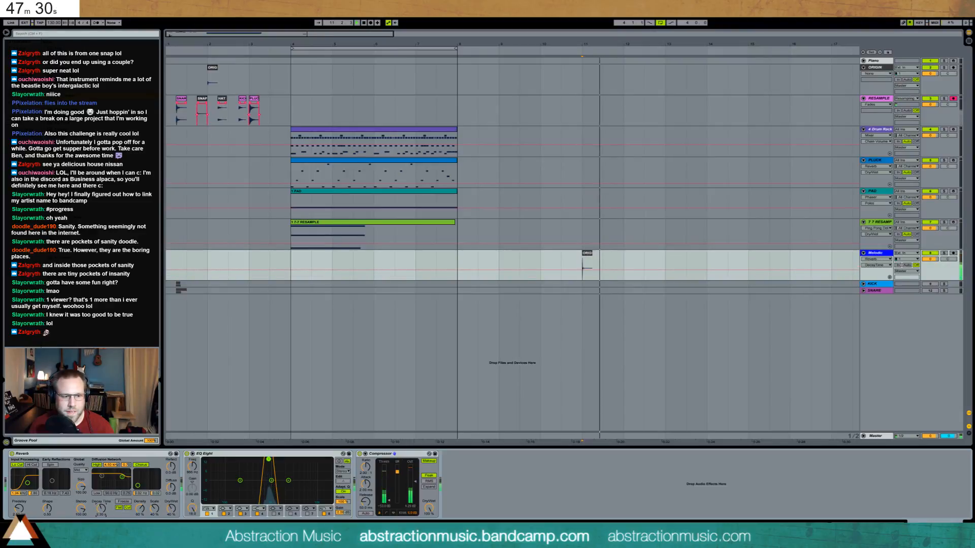
key("space")
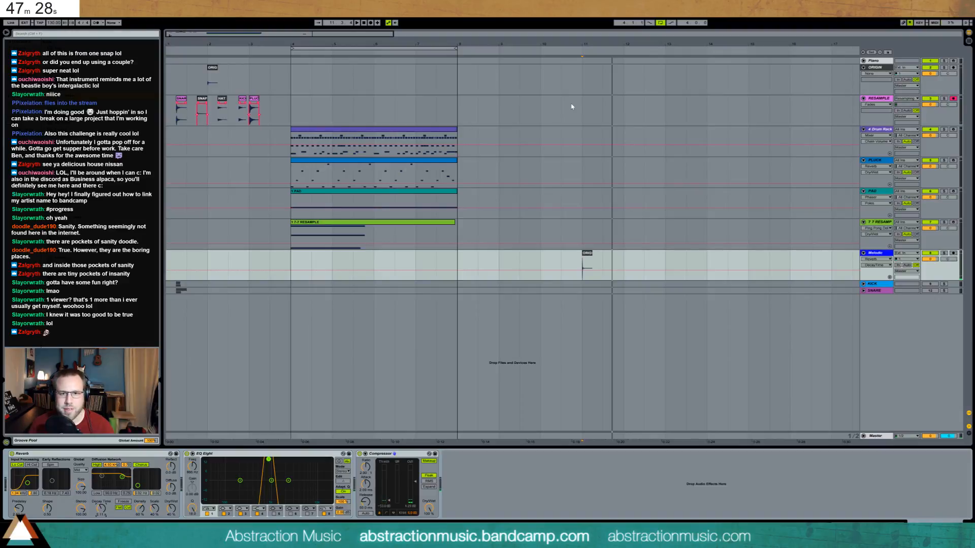
Record the filtered, compressed snap onto the RESAMPLE track and trim both ends of the recording so it starts at bar 11.
left_click(571, 107)
left_click(371, 23)
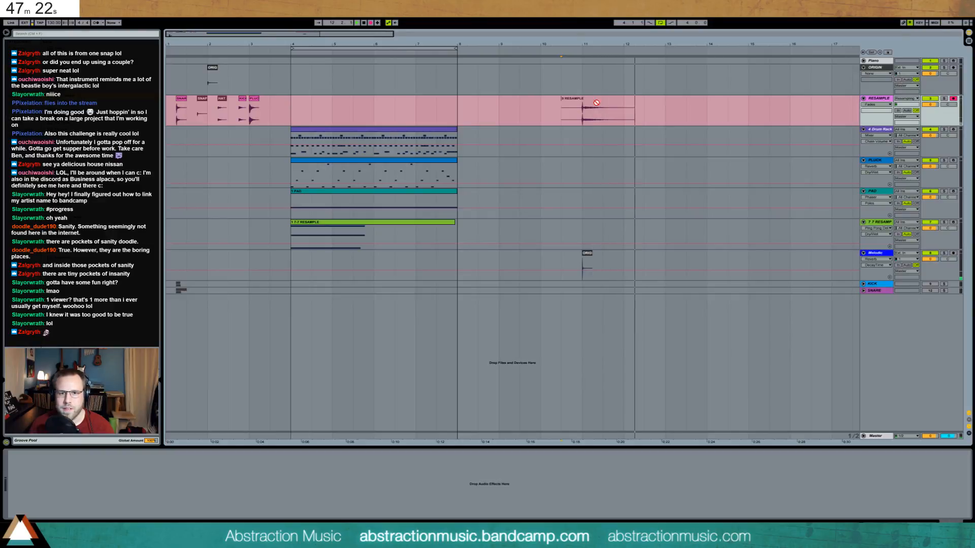
key("space")
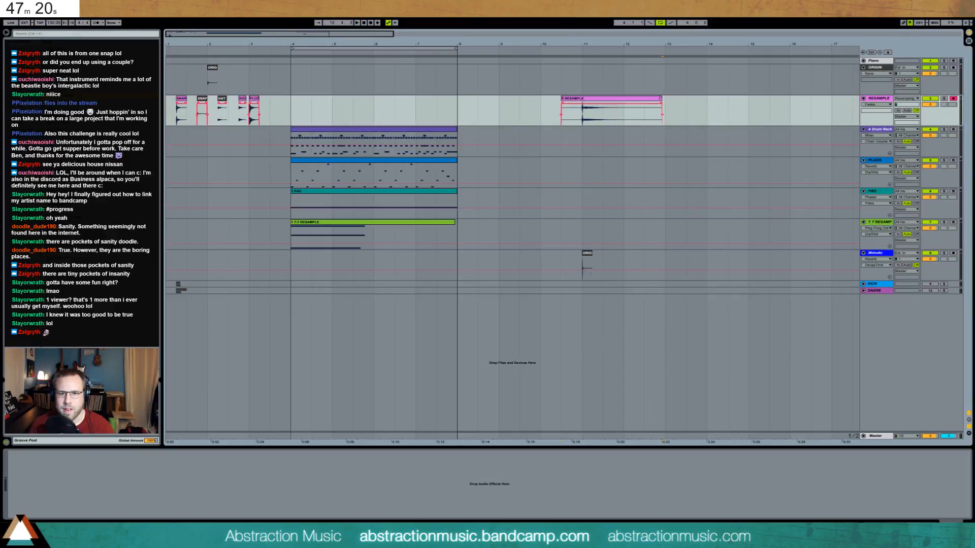
left_click_drag(658, 113, 644, 112)
left_click_drag(562, 112, 583, 113)
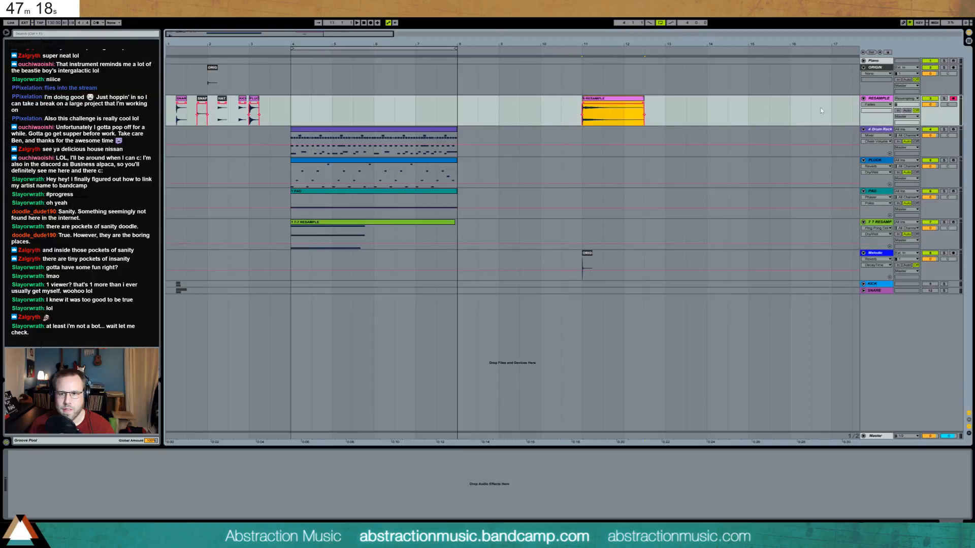
Insert an audio track below the Drum Rack track, move the trimmed resample clip to bar 4 on it, and audition it with the loop.
left_click(885, 130)
key("ctrl+t")
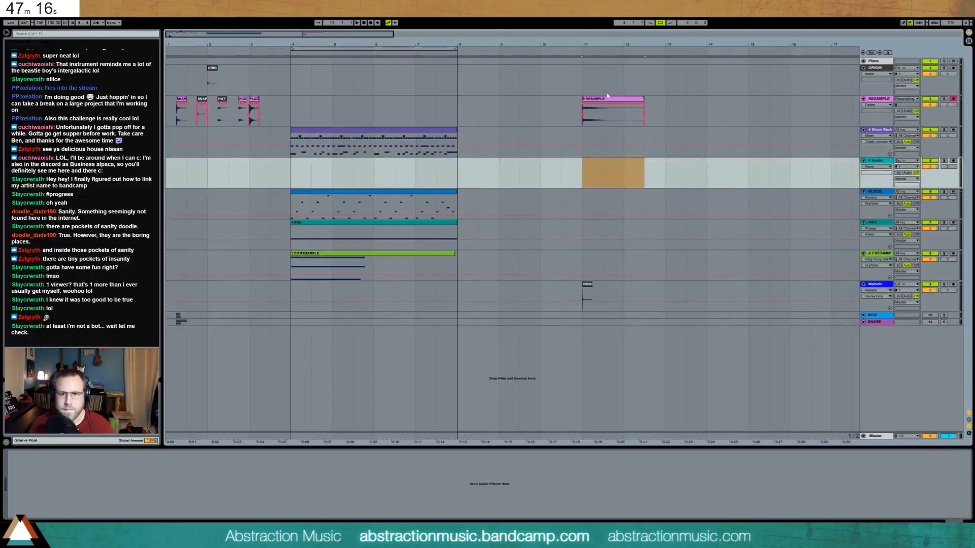
left_click_drag(613, 110, 319, 172)
key("space")
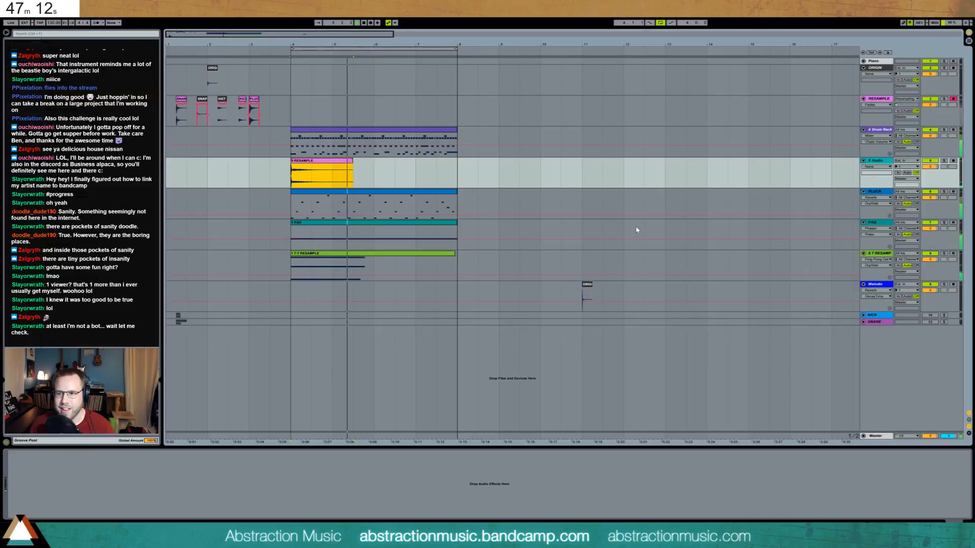
left_click(415, 195)
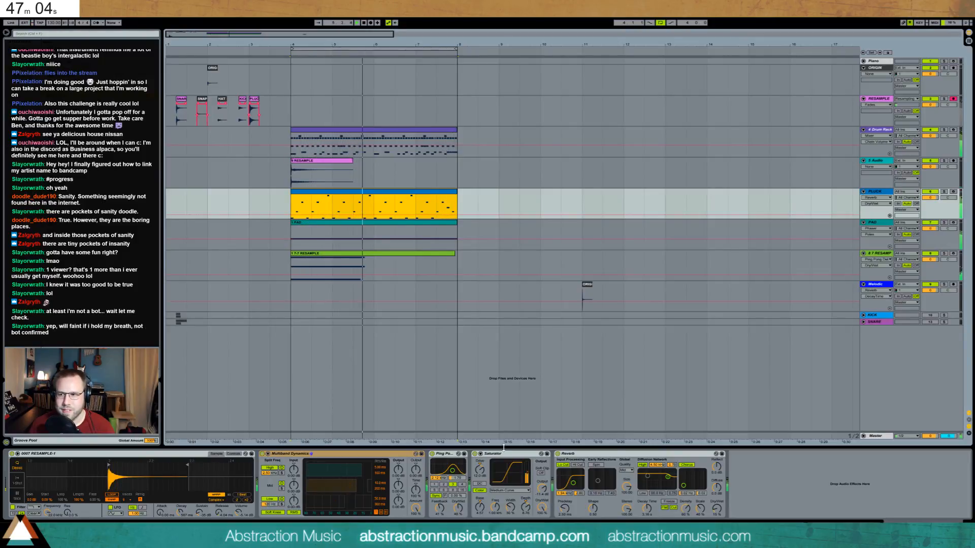
key("space")
Delete the Reverb, EQ Eight and Compressor from the Melodic track.
left_click(587, 285)
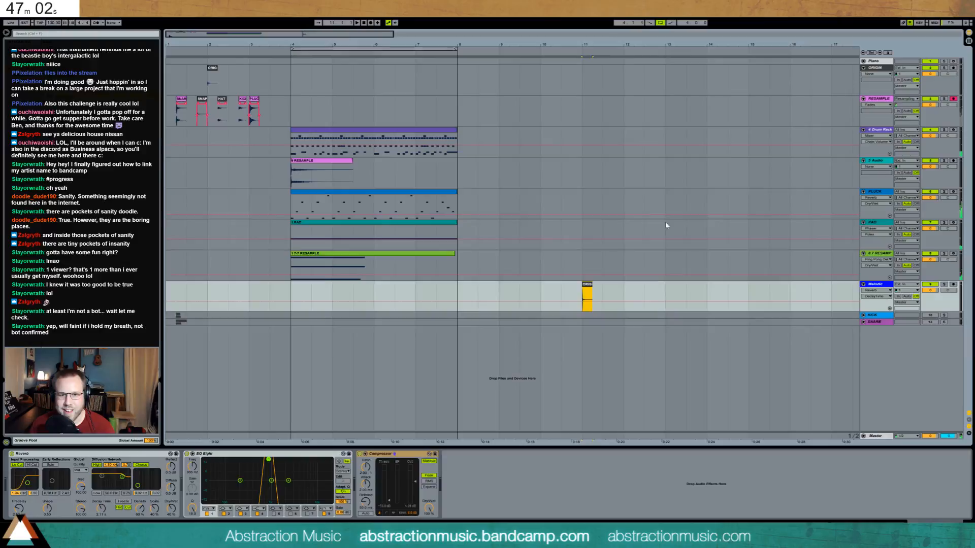
left_click(129, 458)
key("Delete")
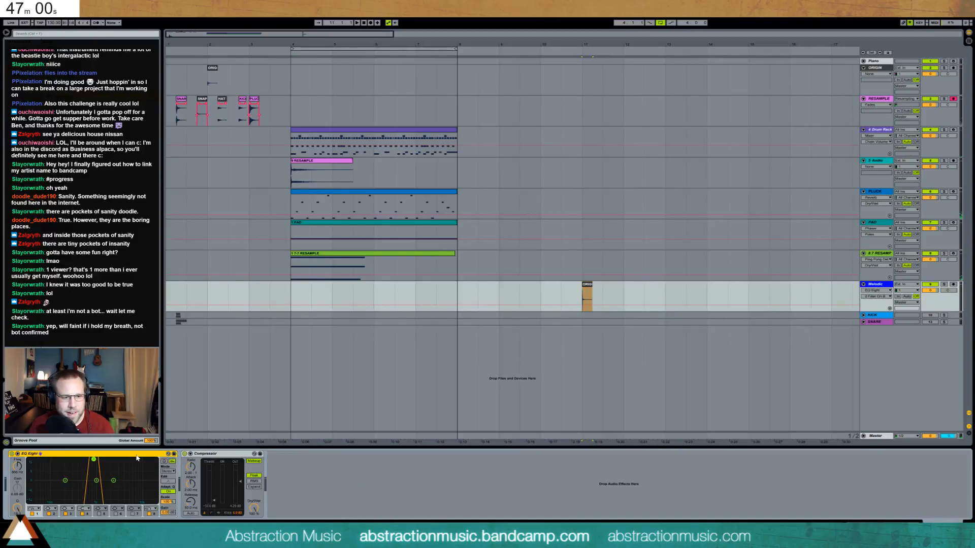
key("Delete")
key("Delete")
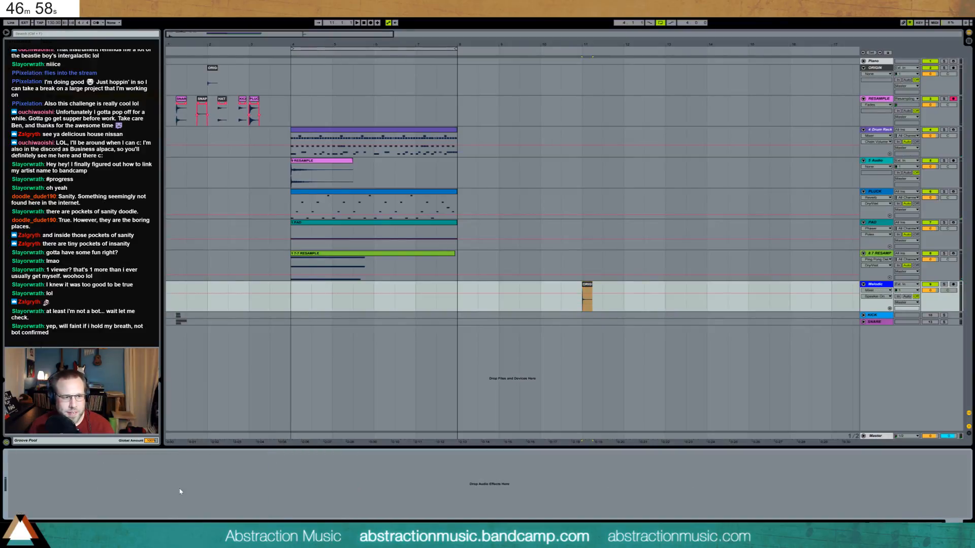
Audition the unprocessed snap clip on the Melodic track.
key("space")
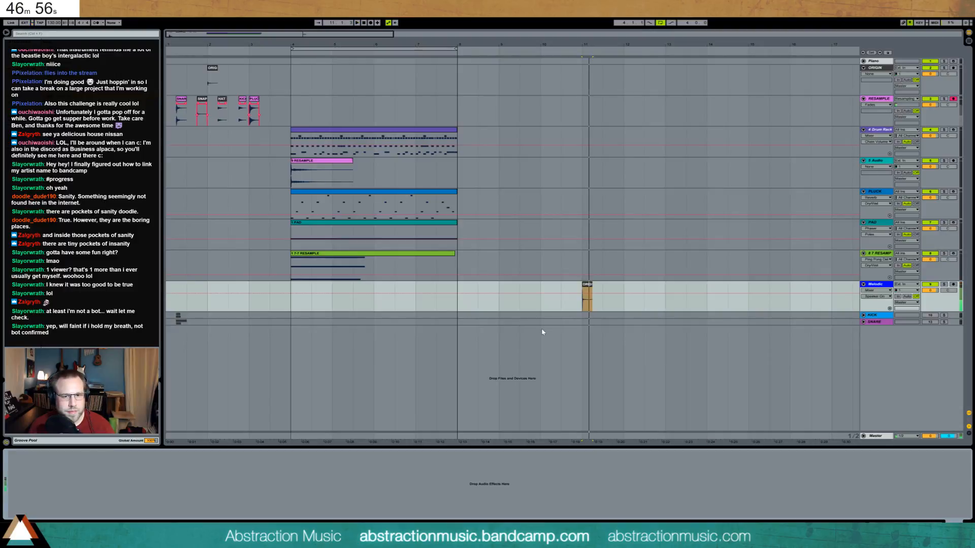
left_click(585, 304)
key("space")
left_click(588, 296)
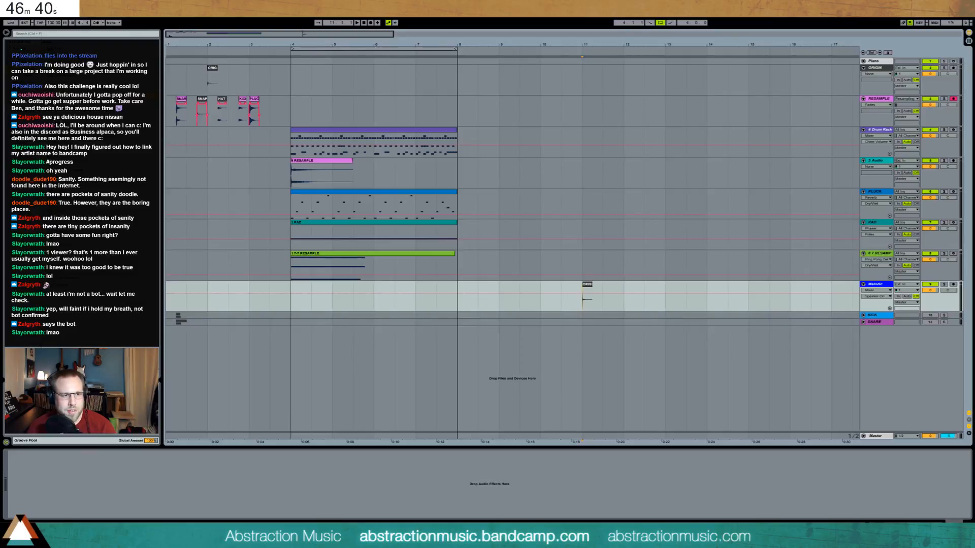
Add a Reverb and a Corpus to the Melodic track, with the Corpus resonator type set to String, and audition the snap.
left_click(309, 460)
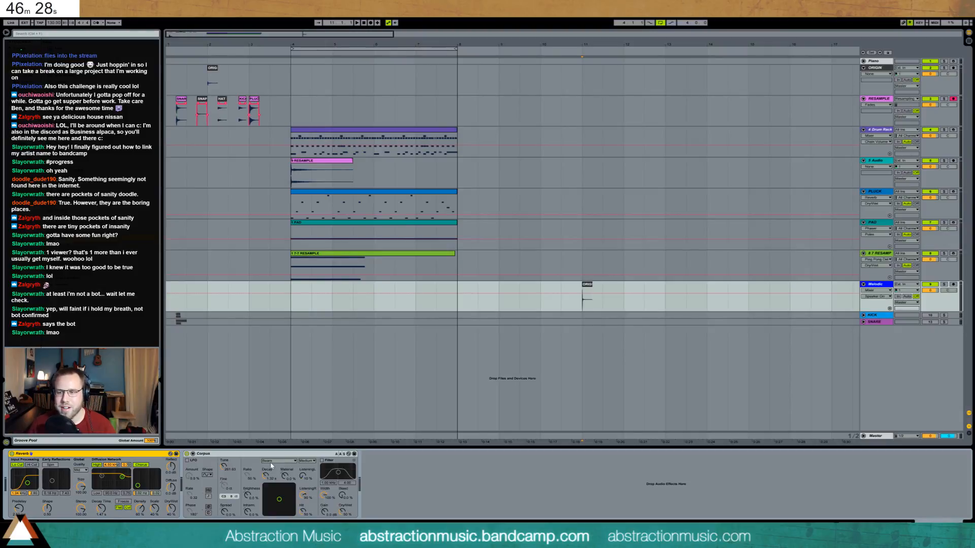
left_click(293, 461)
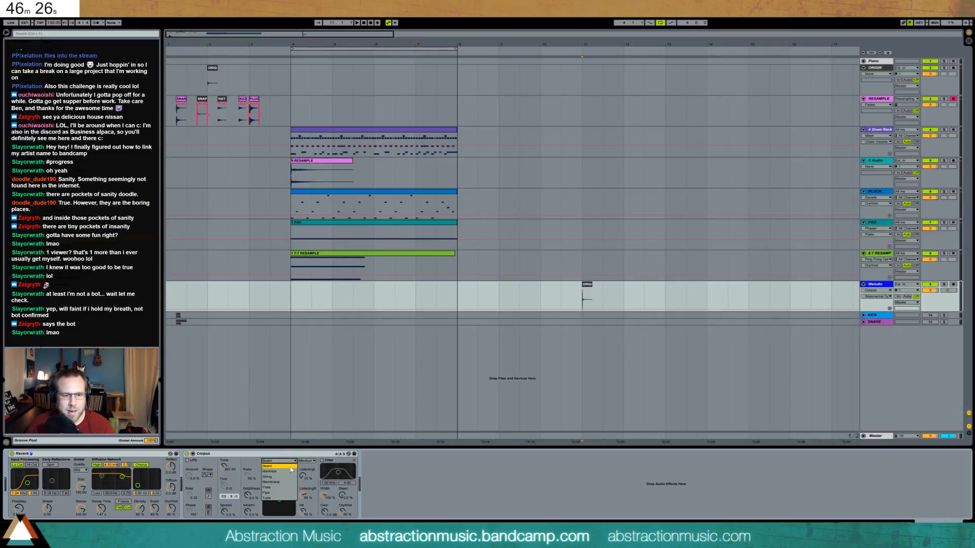
left_click(283, 472)
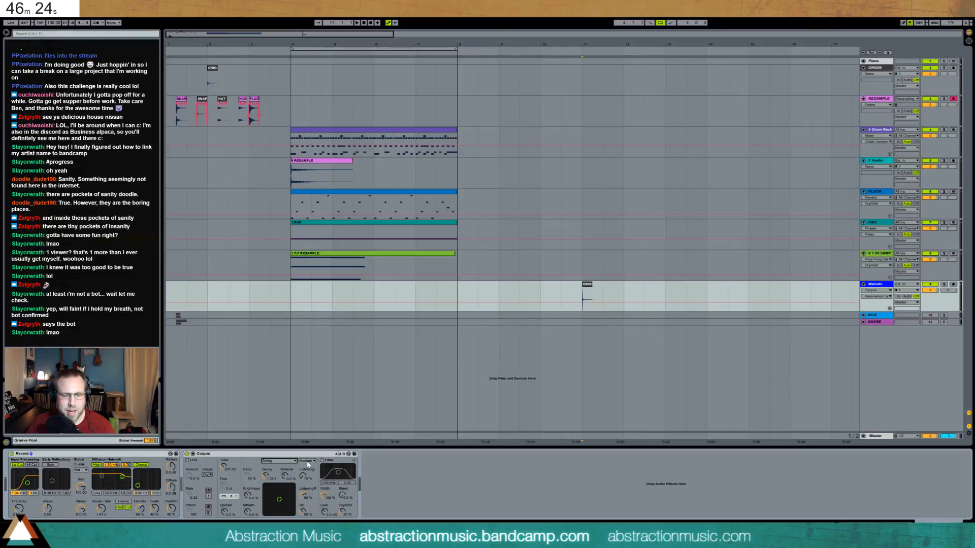
key("space")
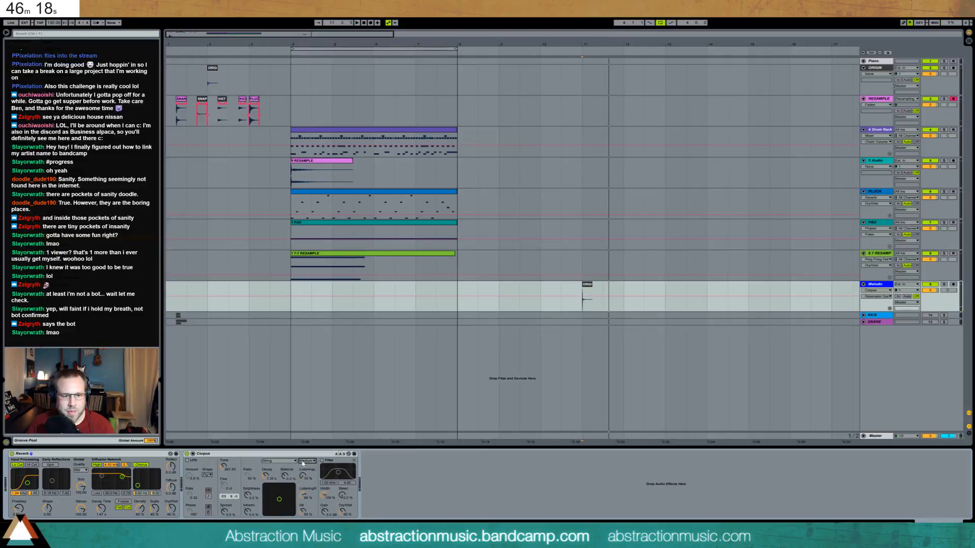
Compare the Corpus resonator types Membrane, Plate, Pipe and Tube while replaying the snap, and return the type to String.
left_click(278, 461)
left_click(281, 472)
left_click(279, 461)
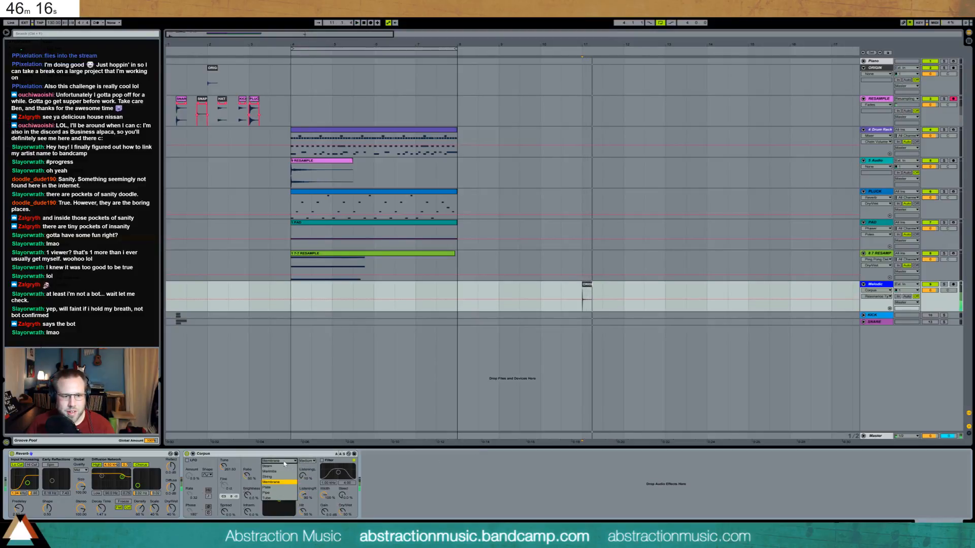
left_click(279, 488)
left_click(287, 461)
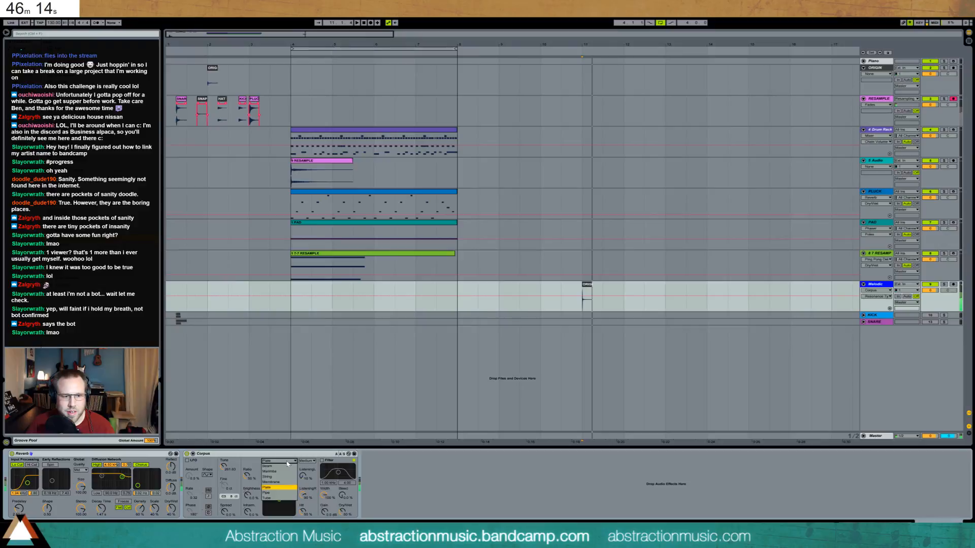
left_click(279, 492)
left_click(279, 461)
left_click(279, 498)
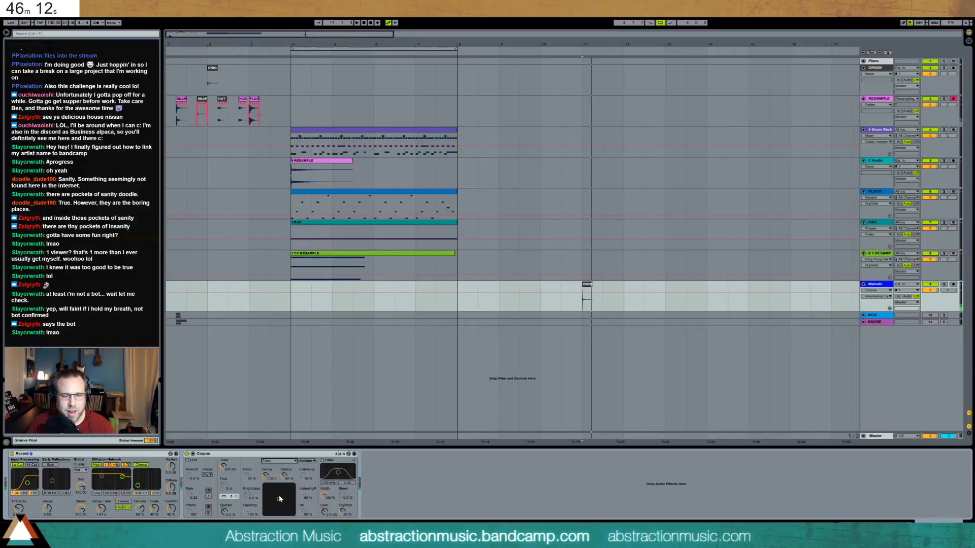
left_click(279, 461)
left_click(279, 478)
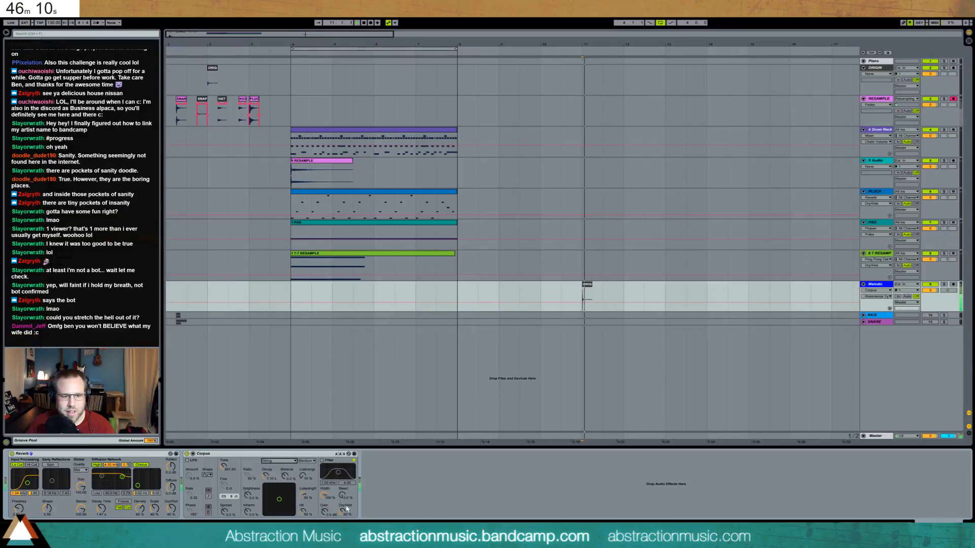
Set the Melodic Corpus's dry/wet to about 71%, shorten the Reverb's decay time to 1.17 s and lower its dry/wet.
left_click_drag(343, 517, 343, 534)
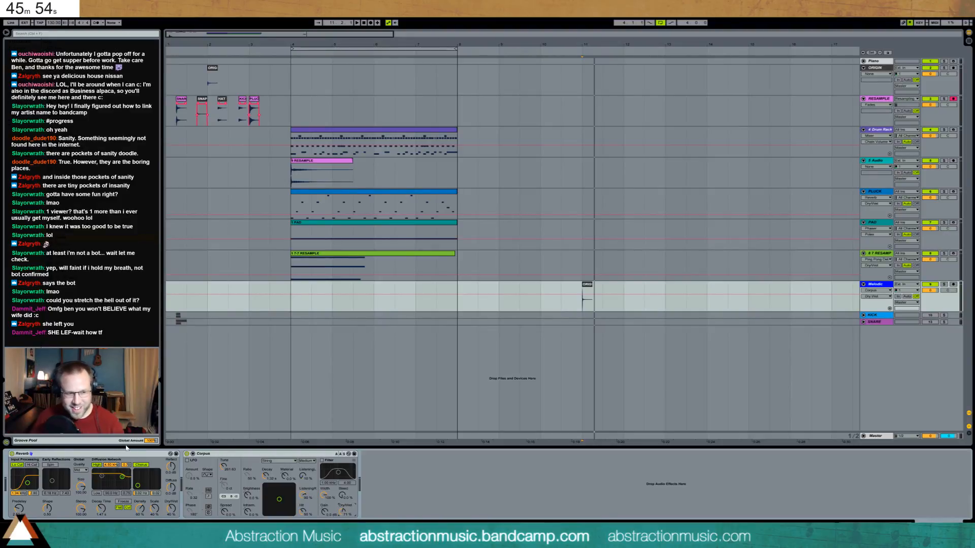
left_click(101, 515)
left_click(171, 510)
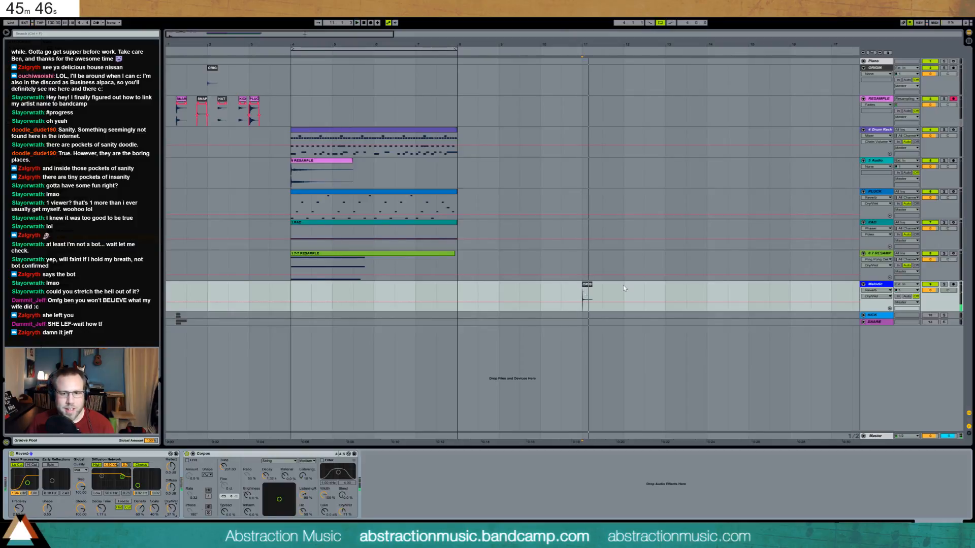
Tune the Melodic Corpus's resonator to 440 Hz (A3).
left_click(582, 289)
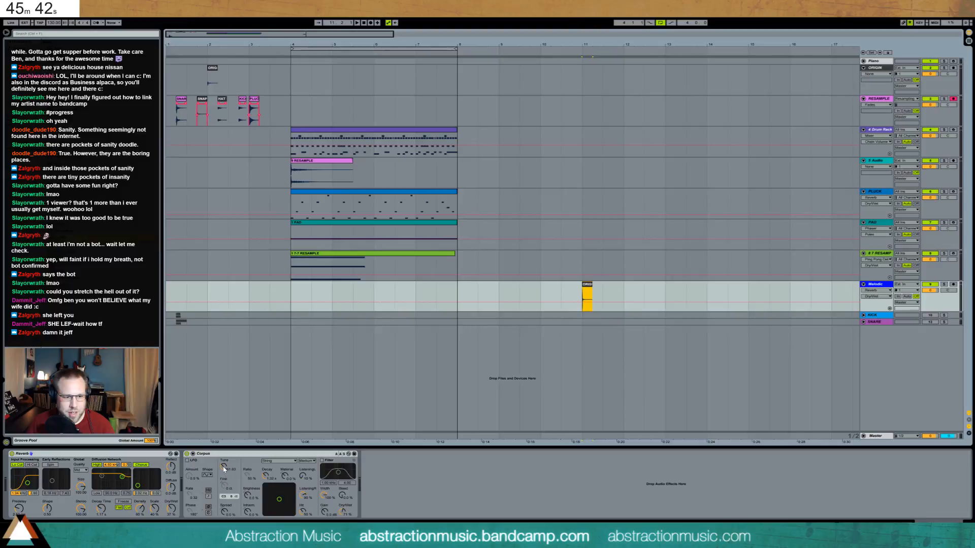
left_click_drag(224, 470, 223, 466)
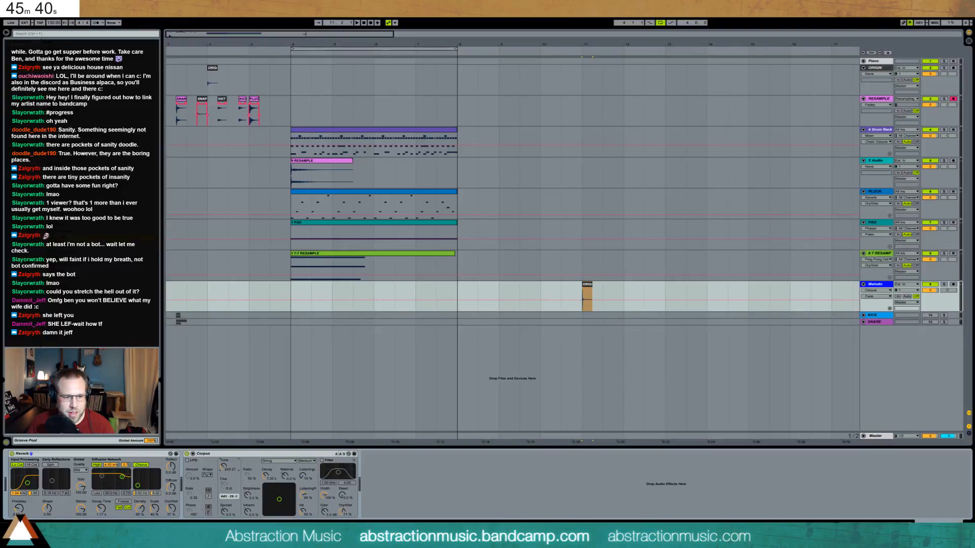
left_click_drag(224, 467, 224, 461)
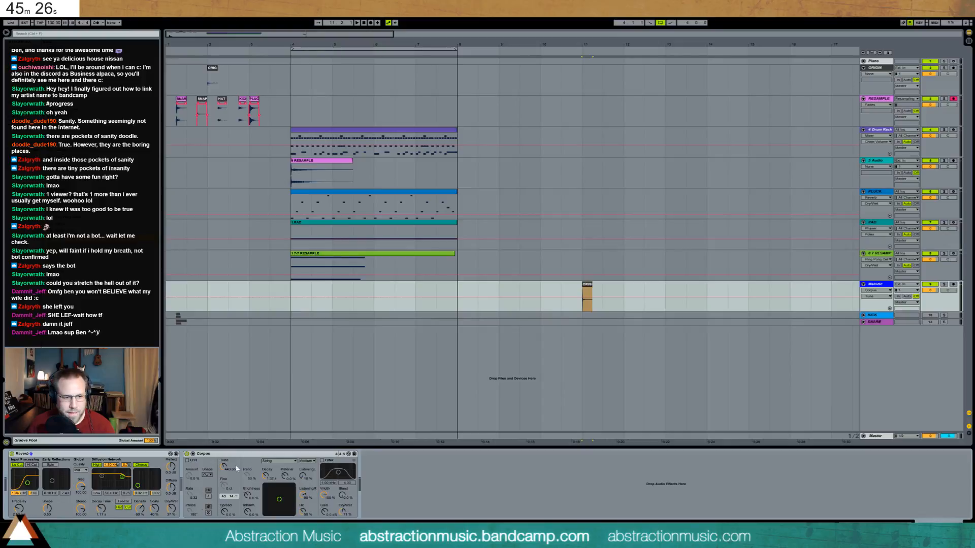
key("Delete")
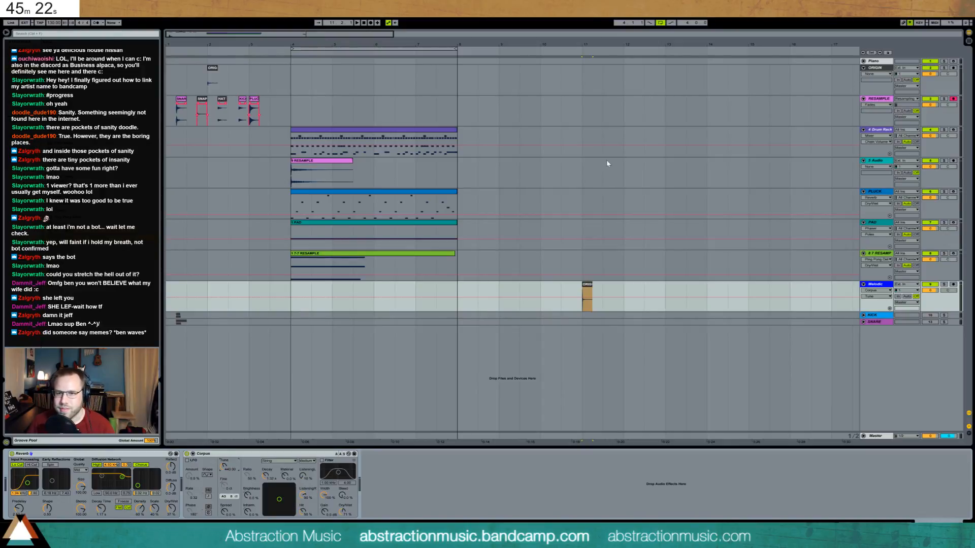
Record the Corpus-processed snap onto the RESAMPLE track and trim the start of the new clip to bar 11.
left_click(566, 139)
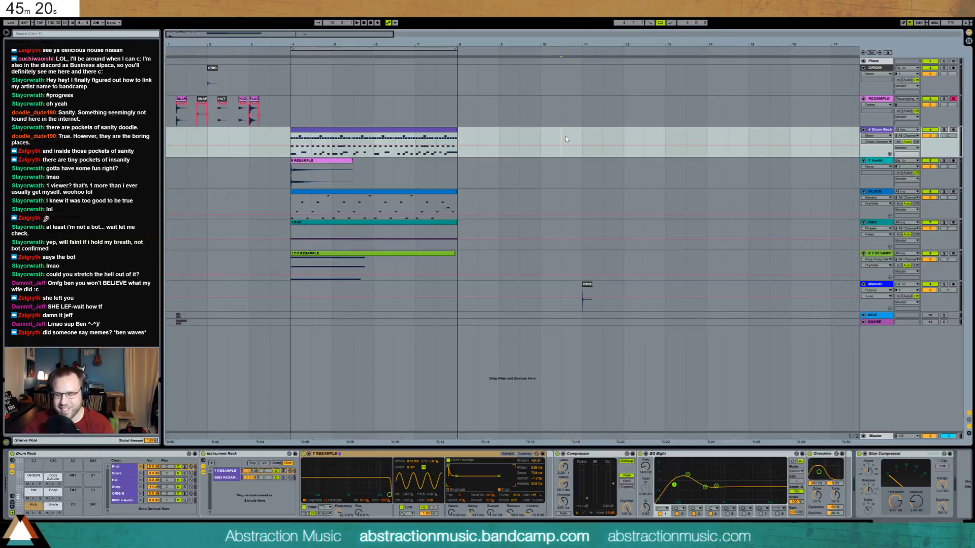
key("F9")
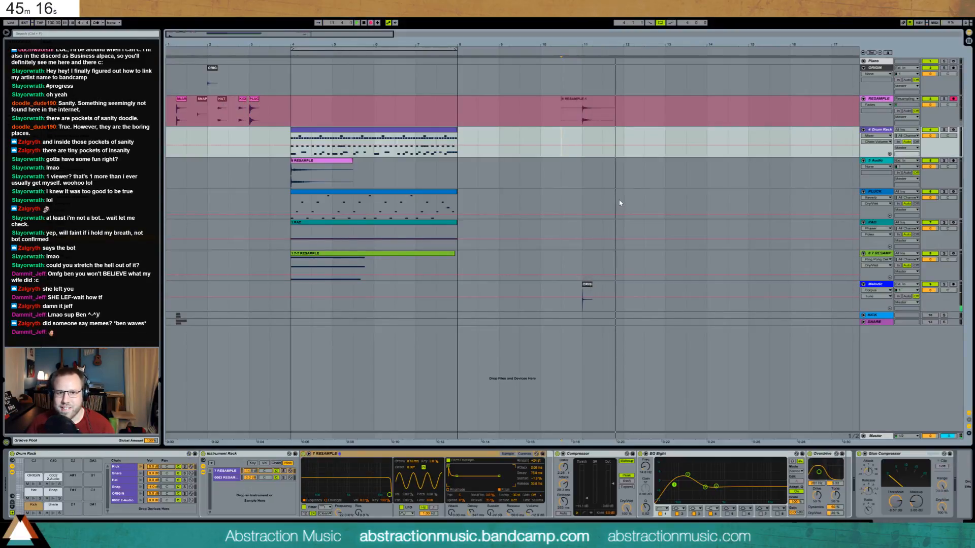
key("space")
left_click(571, 102)
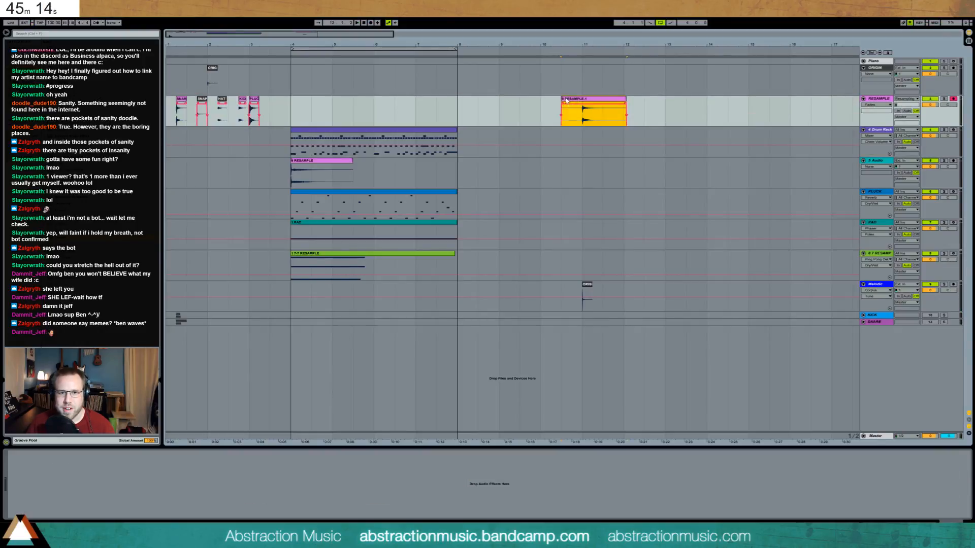
left_click_drag(561, 99, 583, 117)
left_click(583, 104)
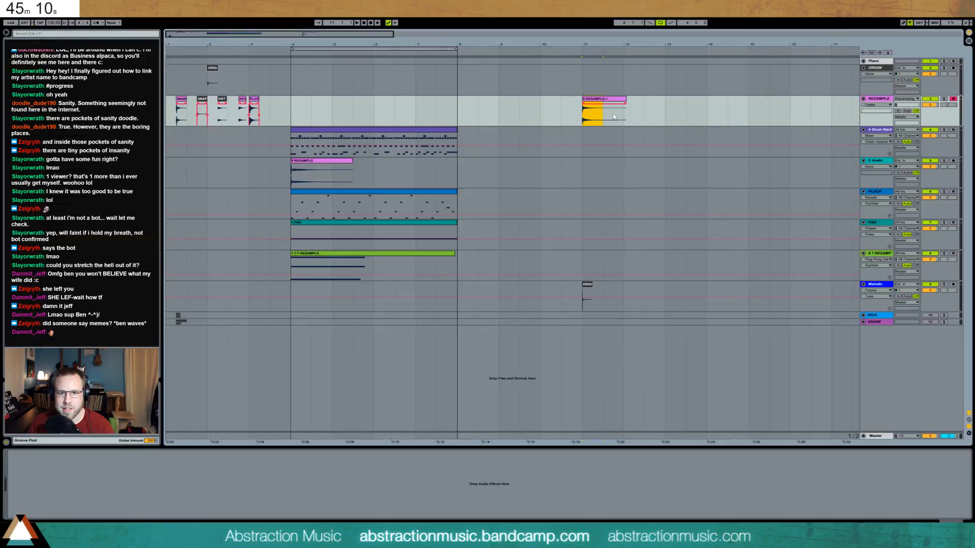
Try the Corpus-processed RESAMPLE-1 recording as the sample of the PLUCK track's Simpler and play it with the pattern.
left_click(413, 198)
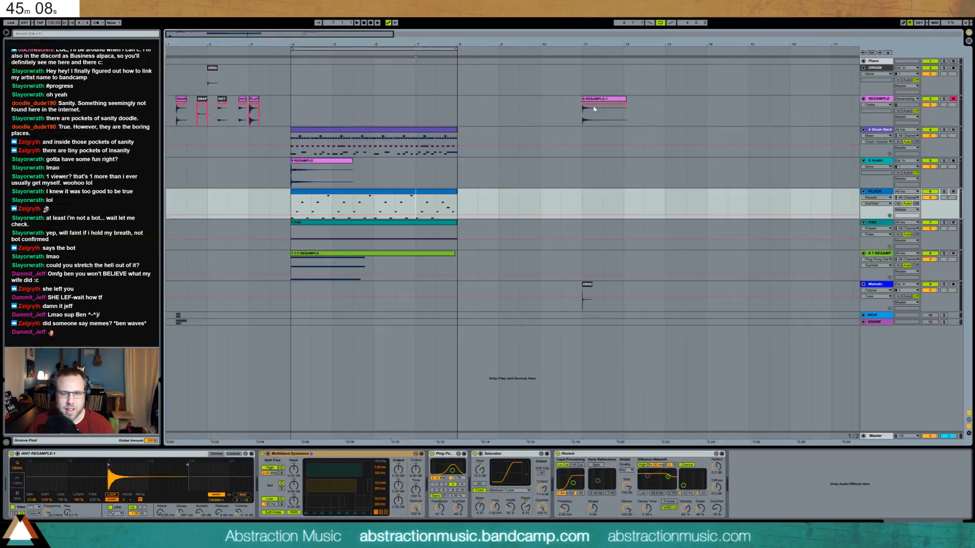
left_click_drag(589, 116, 583, 116)
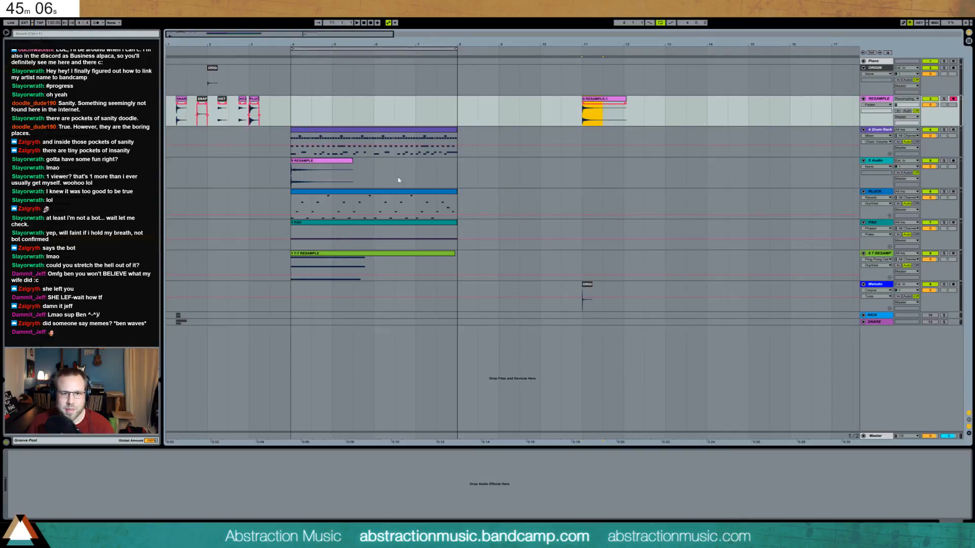
left_click(420, 191)
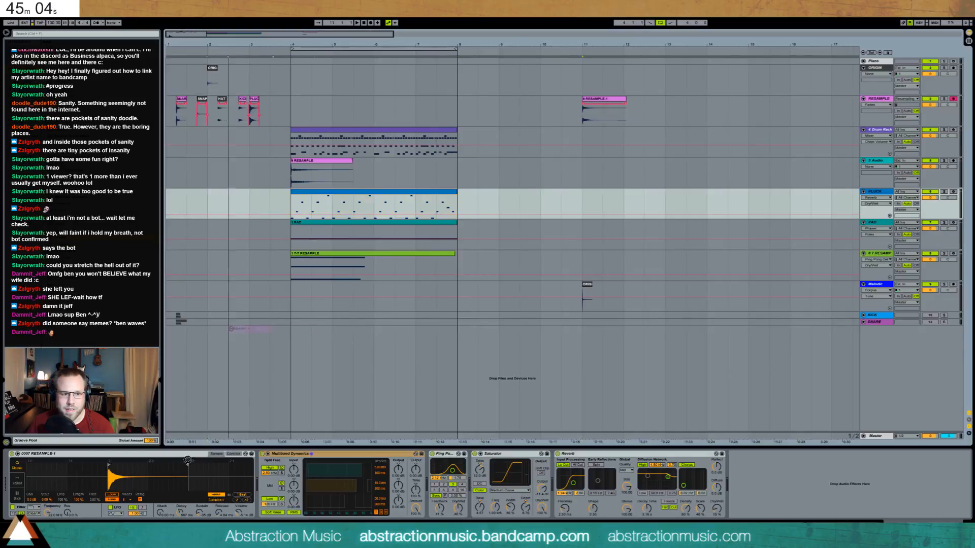
left_click(604, 114)
key("space")
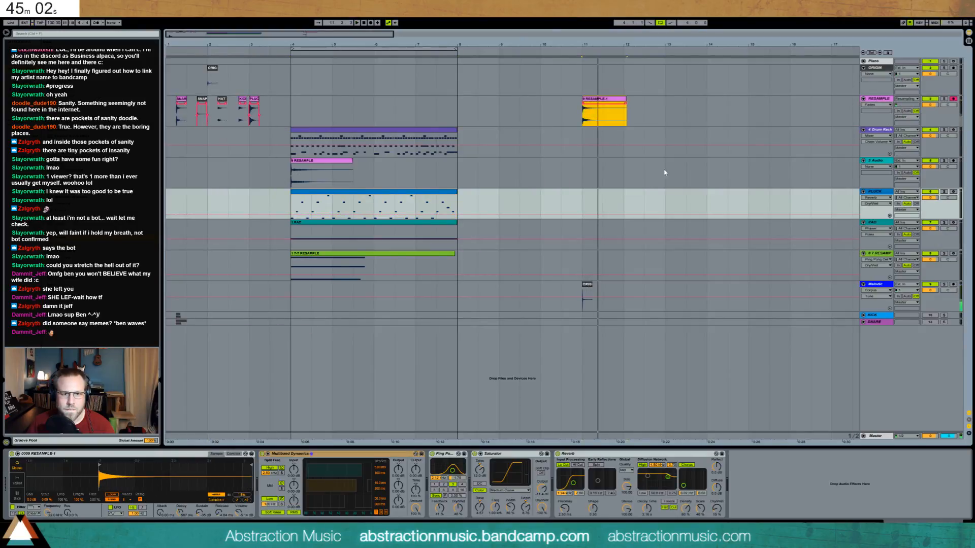
left_click(287, 209)
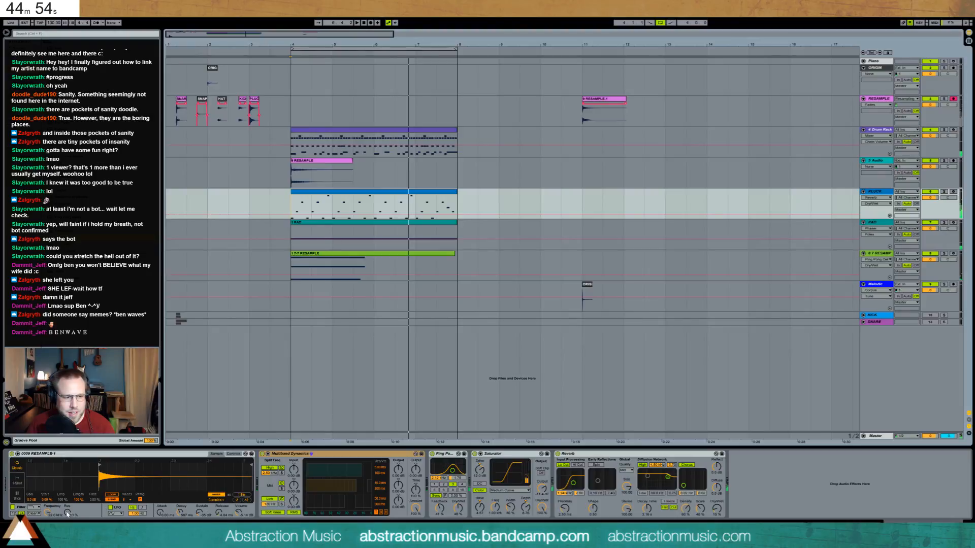
Try 1-Shot mode on the PLUCK Simpler, check its MIDI clip, and undo both the mode change and the sample swap.
left_click(17, 484)
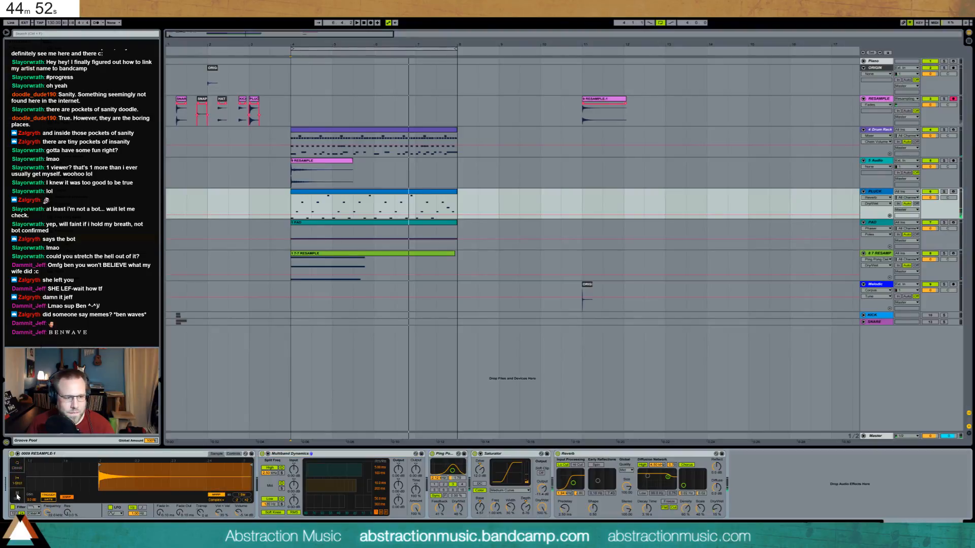
double_click(327, 199)
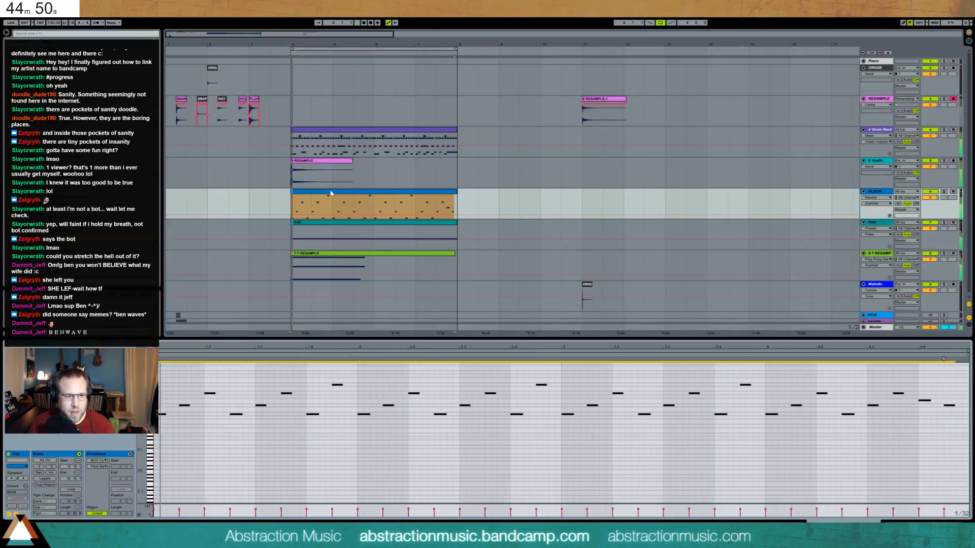
key("shift+Tab")
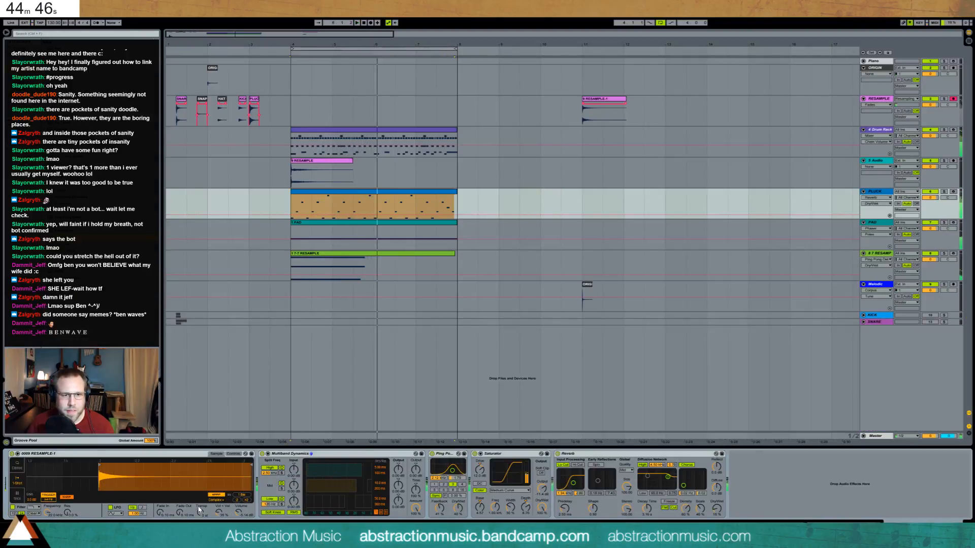
key("ctrl+z")
key("ctrl+z")
key("space")
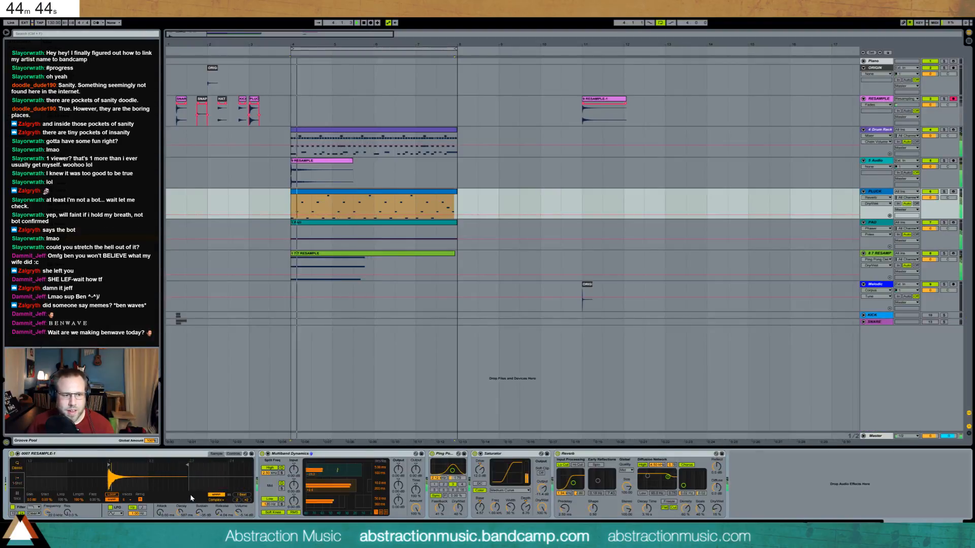
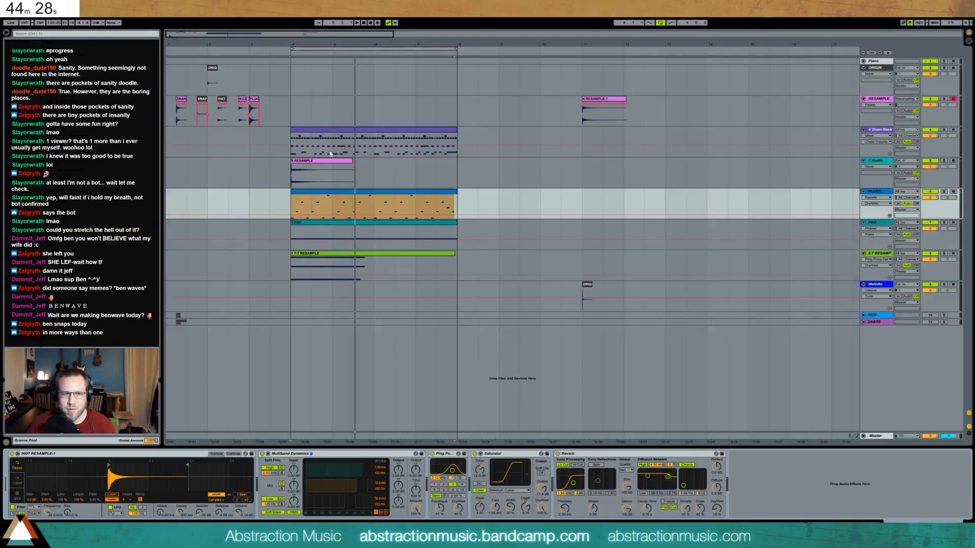
Play the original snap on the ORIGIN track and compare it with the full arrangement from bar 4.
left_click_drag(218, 45, 217, 49)
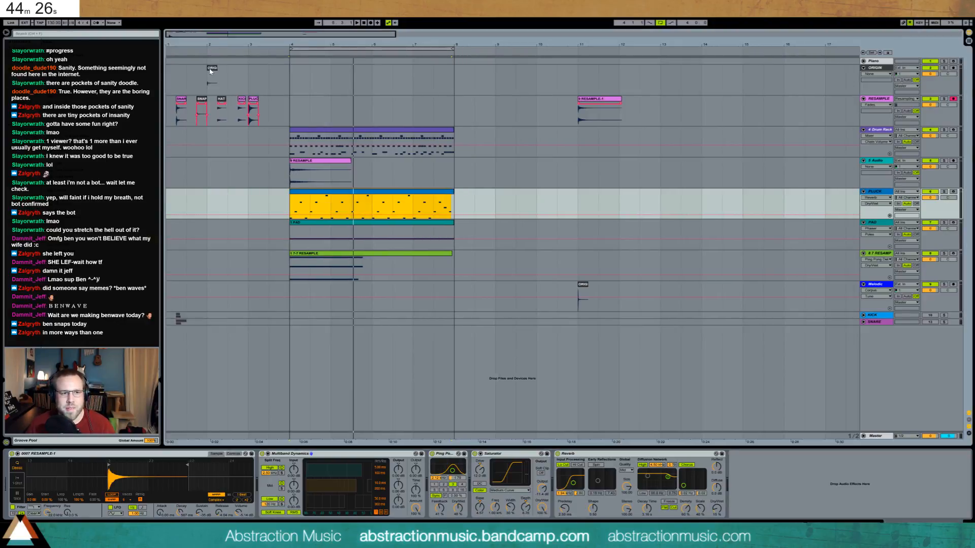
left_click(210, 71)
key("space")
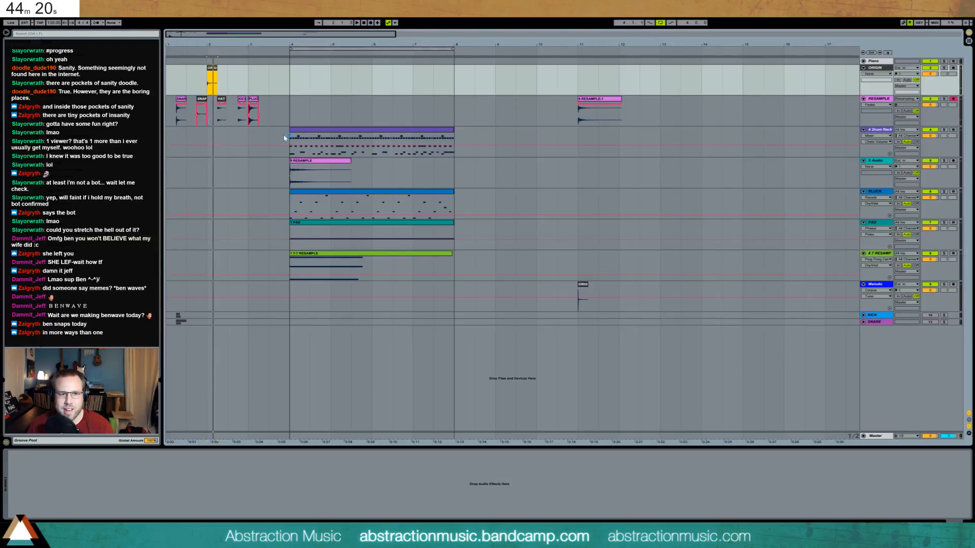
left_click(289, 121)
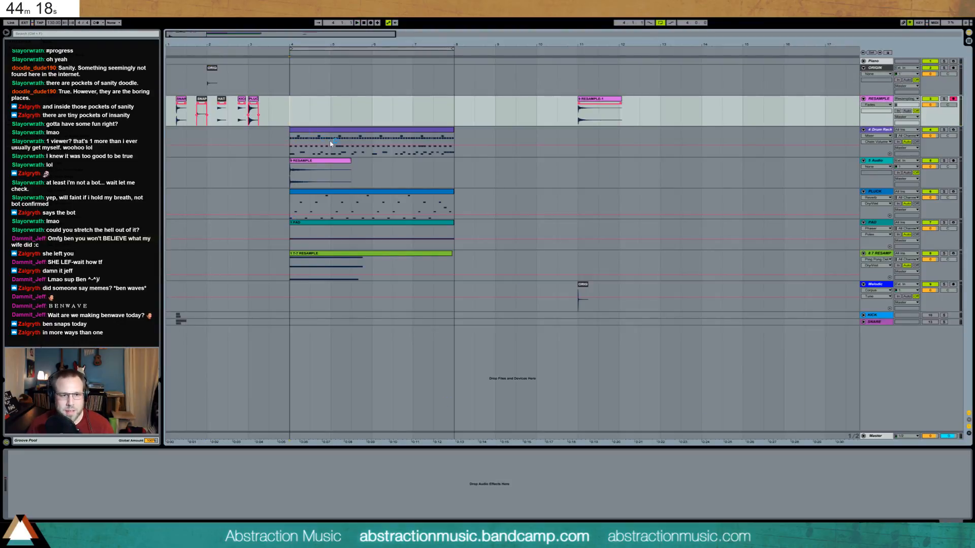
key("space")
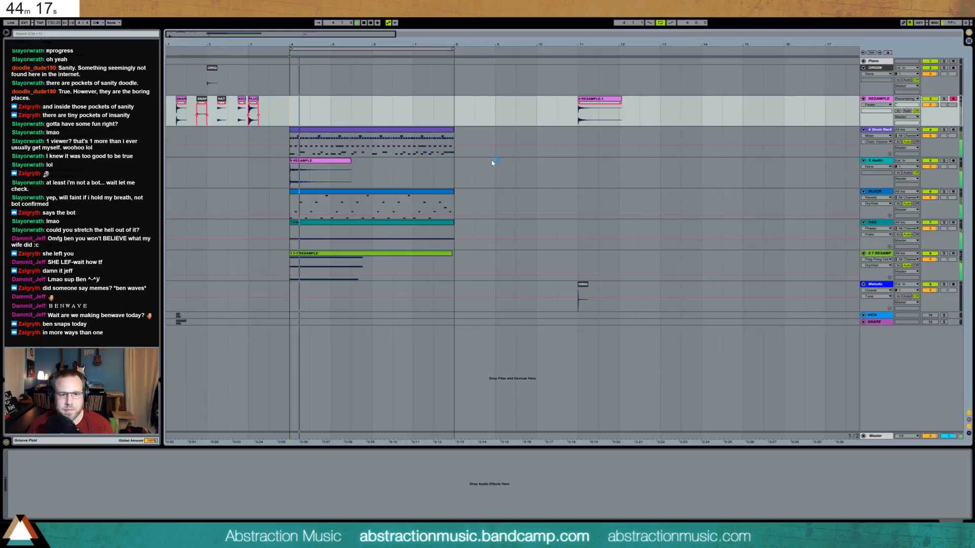
Split a short section just after the attack out of the RESAMPLE-1 clip at bar 11.
left_click(594, 103)
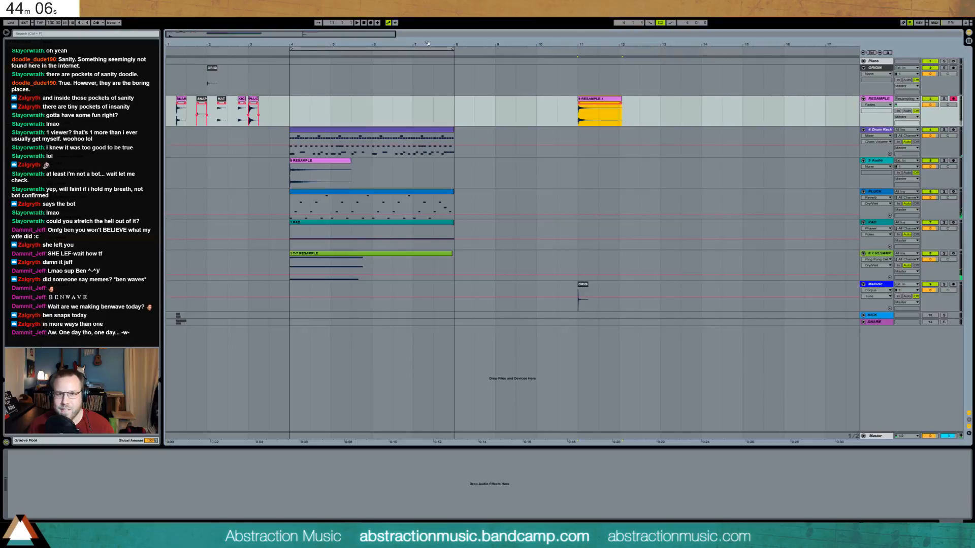
key("z")
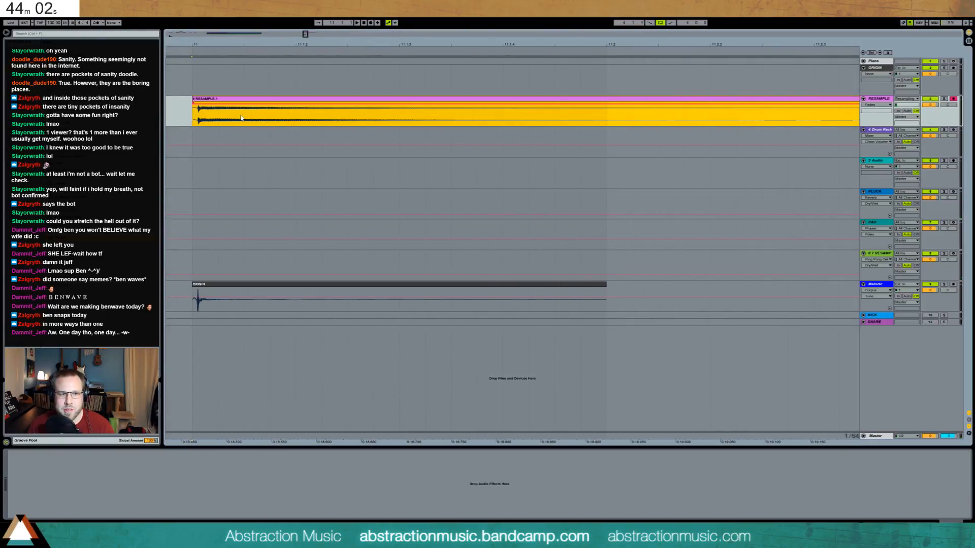
left_click_drag(241, 118, 264, 122)
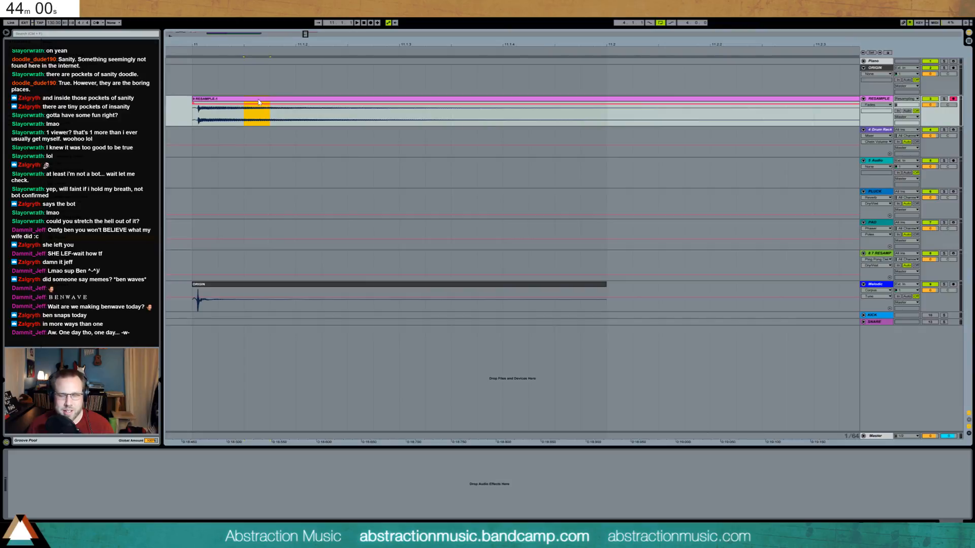
key("ctrl+e")
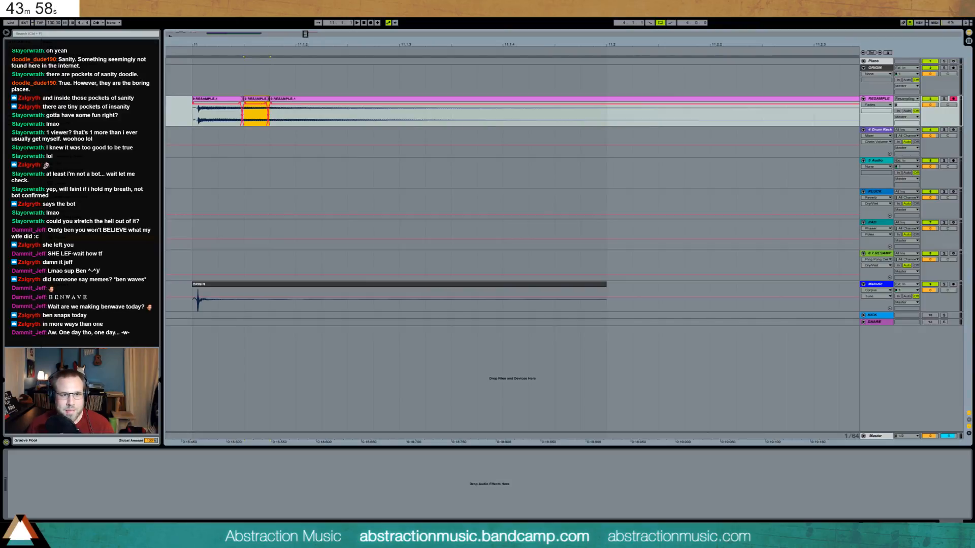
Insert a MIDI track below the green 7 RESAMPLE track and load the split RESAMPLE-1 slice into it as a Simpler.
left_click_drag(607, 44, 681, 13)
left_click(873, 256)
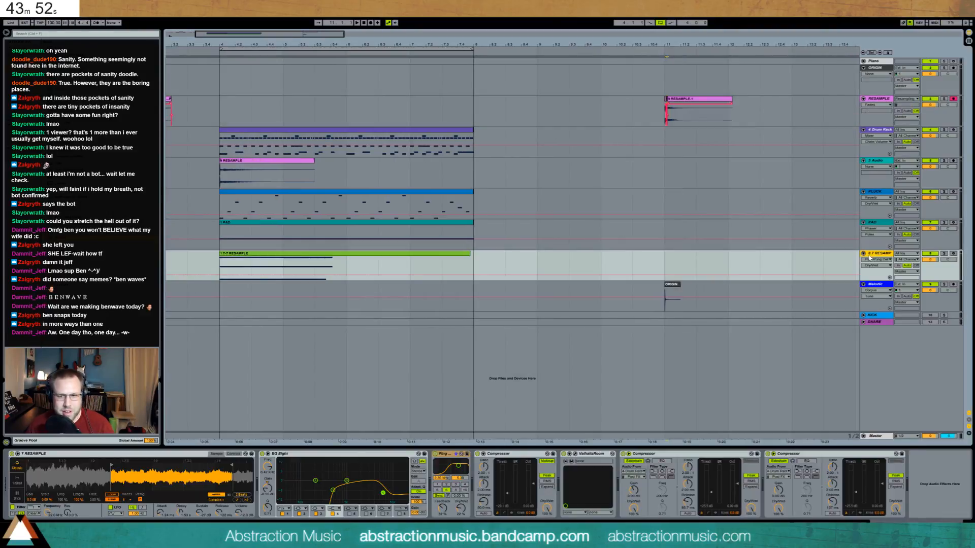
key("ctrl+shift+t")
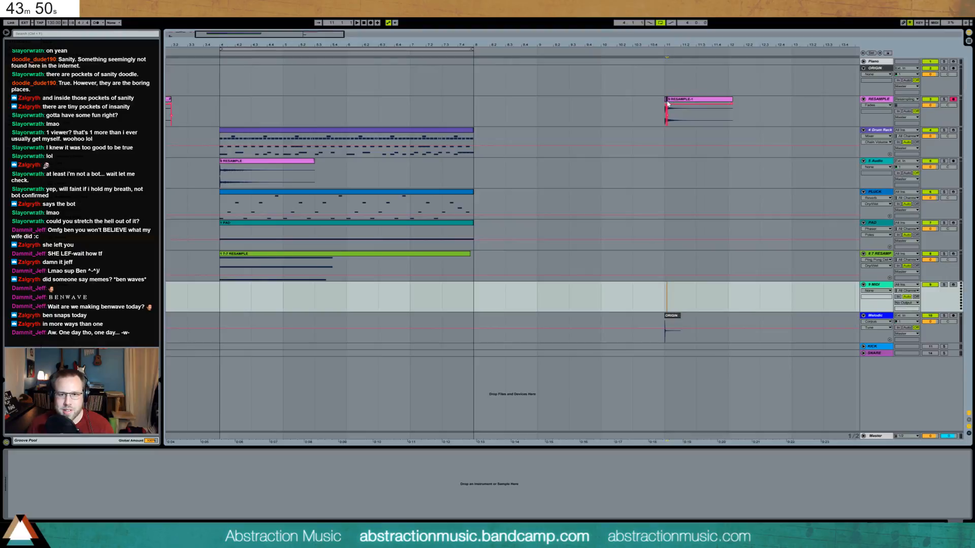
left_click_drag(667, 100, 481, 483)
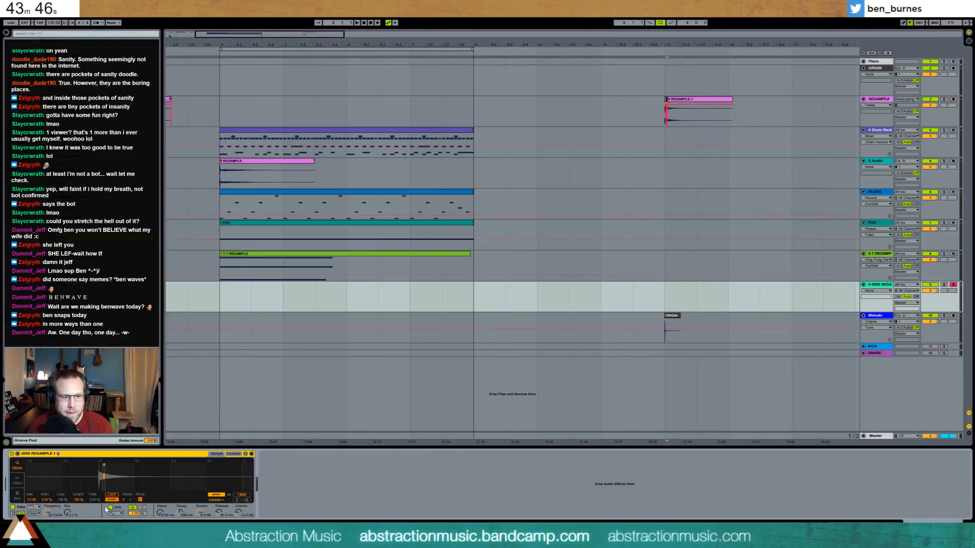
Turn on looping in the new Simpler and narrow the sample region to a short stretch of the waveform.
left_click(110, 495)
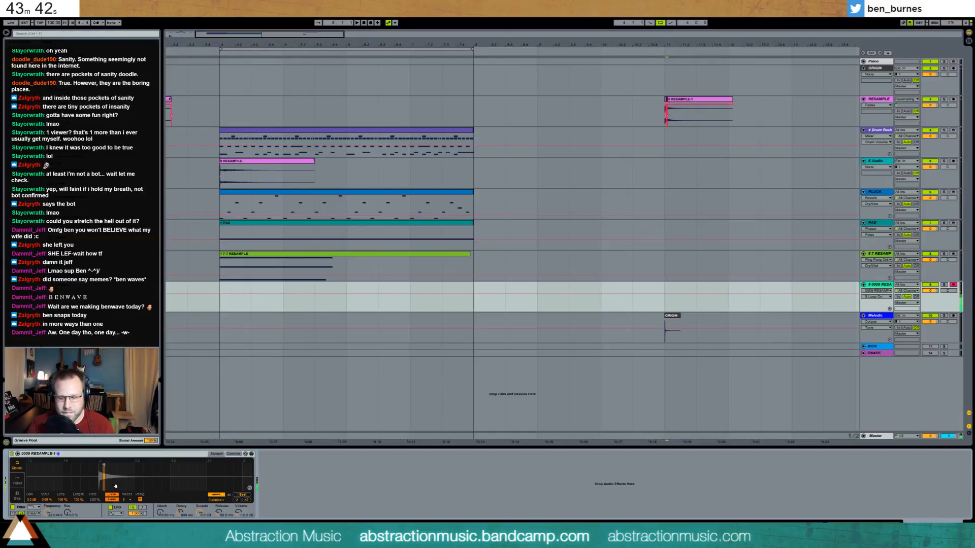
mouse_move(105, 480)
left_mouse_down()
mouse_move(105, 529)
mouse_move(57, 528)
left_mouse_up()
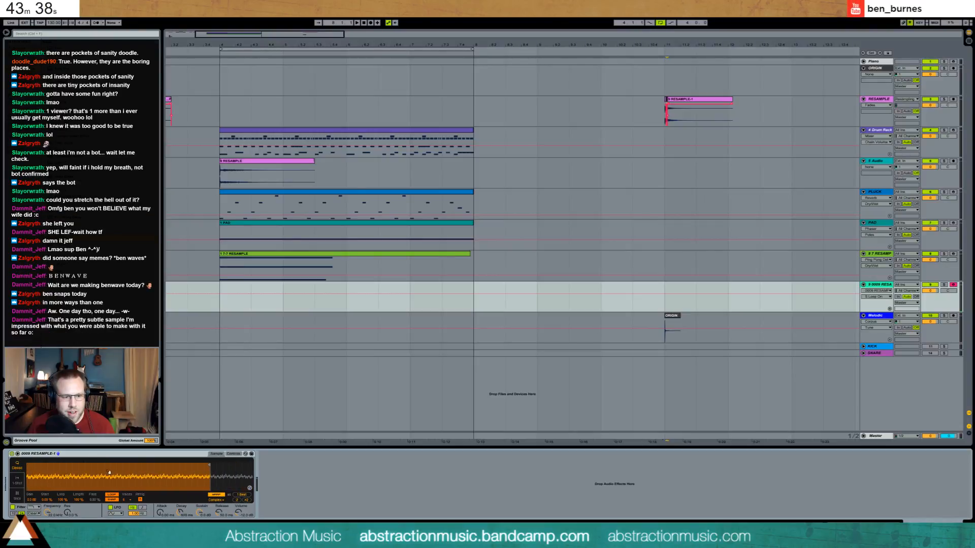
mouse_move(213, 466)
left_mouse_down()
mouse_move(53, 468)
mouse_move(182, 483)
mouse_move(182, 511)
mouse_move(218, 512)
mouse_move(190, 510)
mouse_move(223, 500)
mouse_move(140, 469)
left_mouse_up()
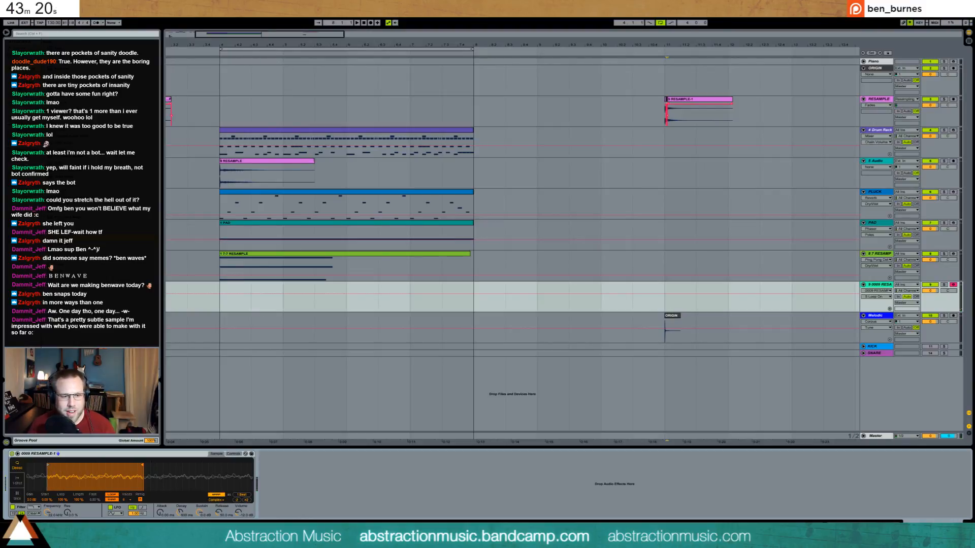
Set the new Simpler's glide mode to Portamento and adjust its glide time.
left_click(234, 454)
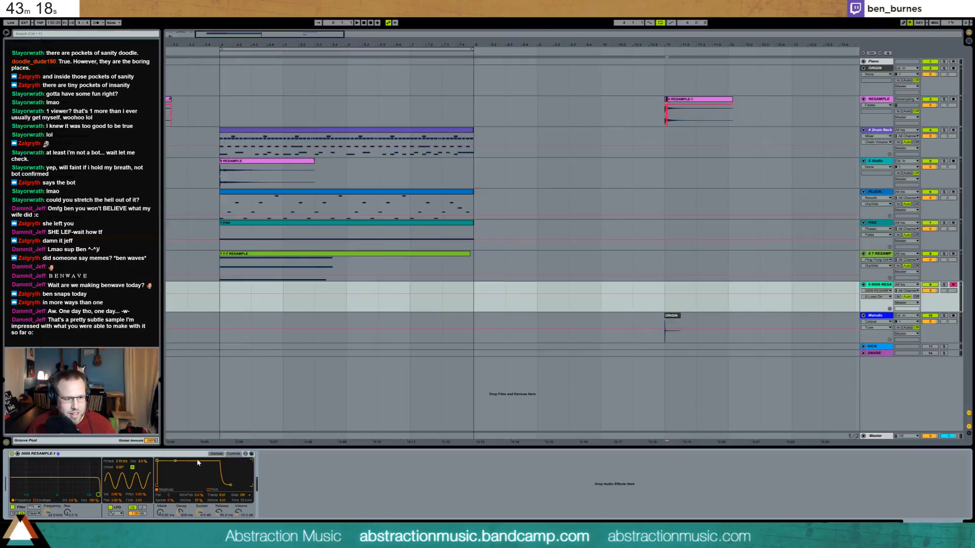
left_click(246, 495)
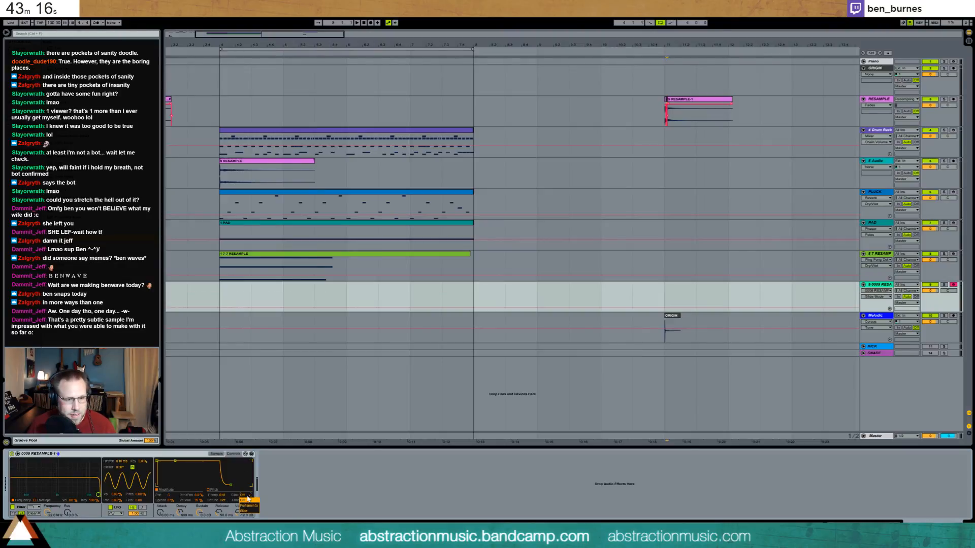
left_click(249, 505)
left_click_drag(248, 502, 248, 492)
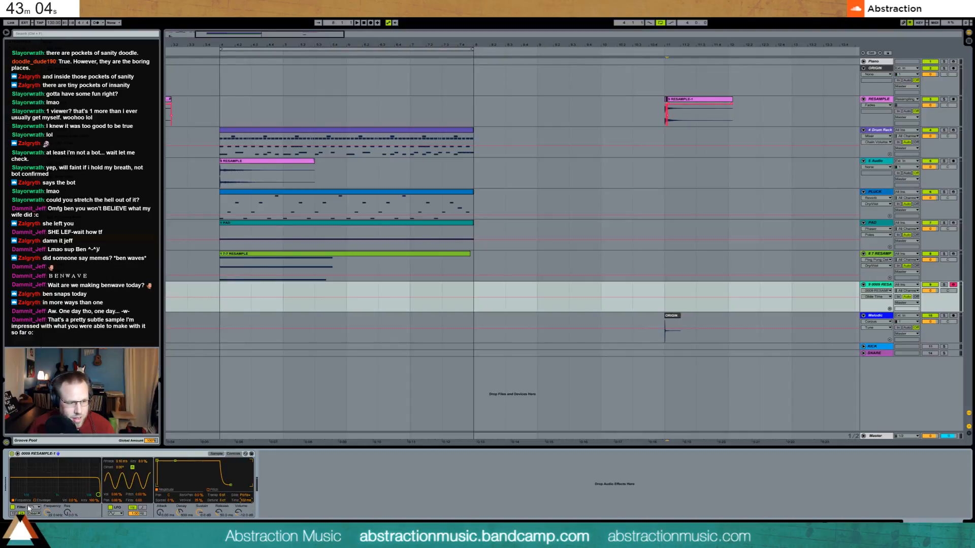
Change the number of voices in the new Simpler's sample settings.
left_click(214, 455)
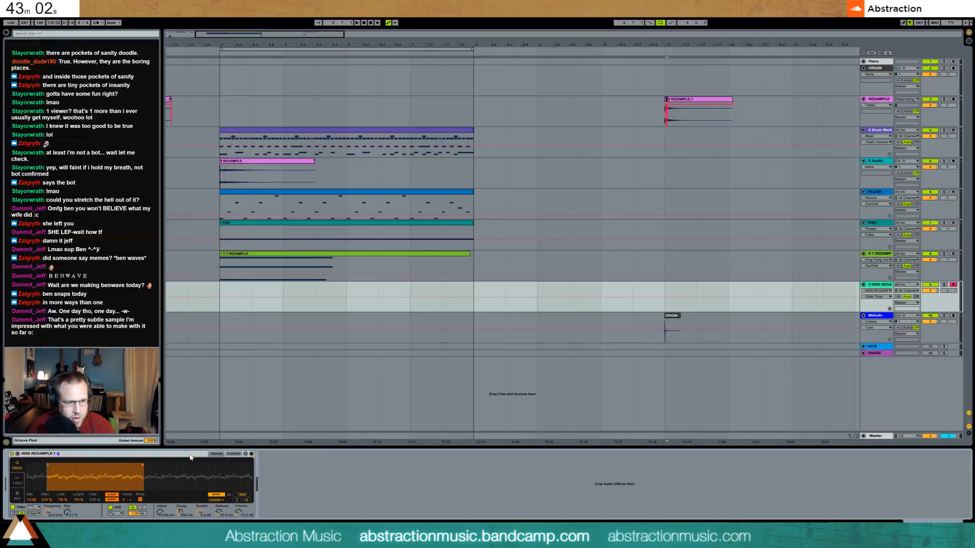
right_click(190, 457)
left_click(180, 458)
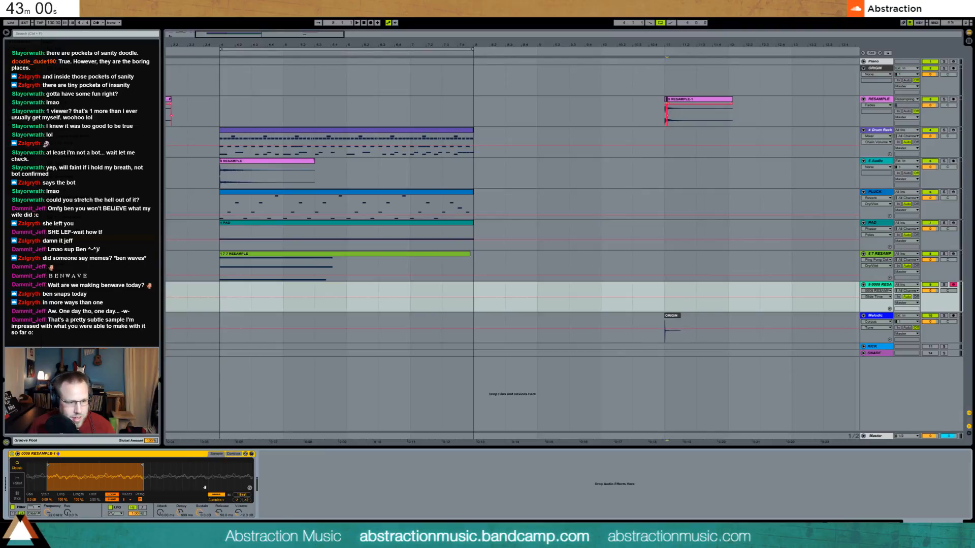
left_click(127, 500)
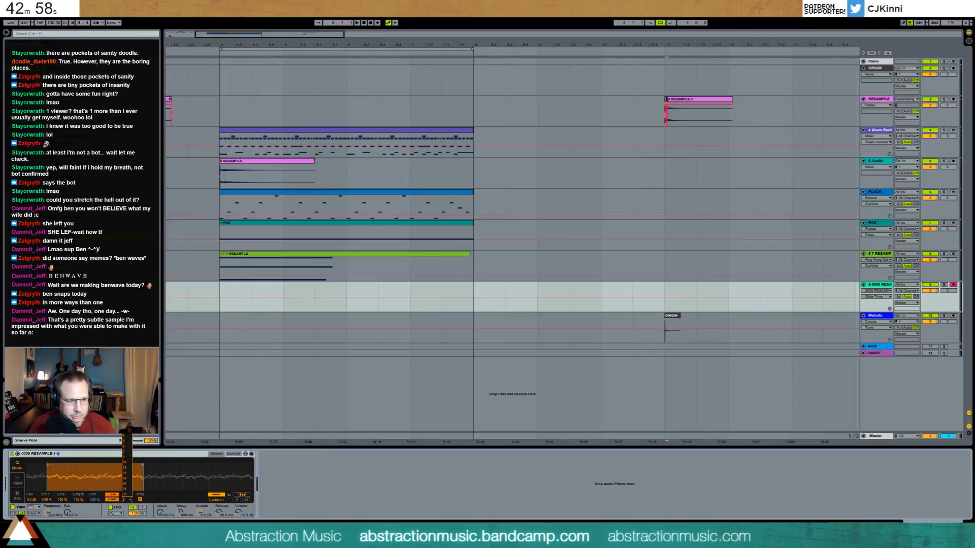
left_click(125, 420)
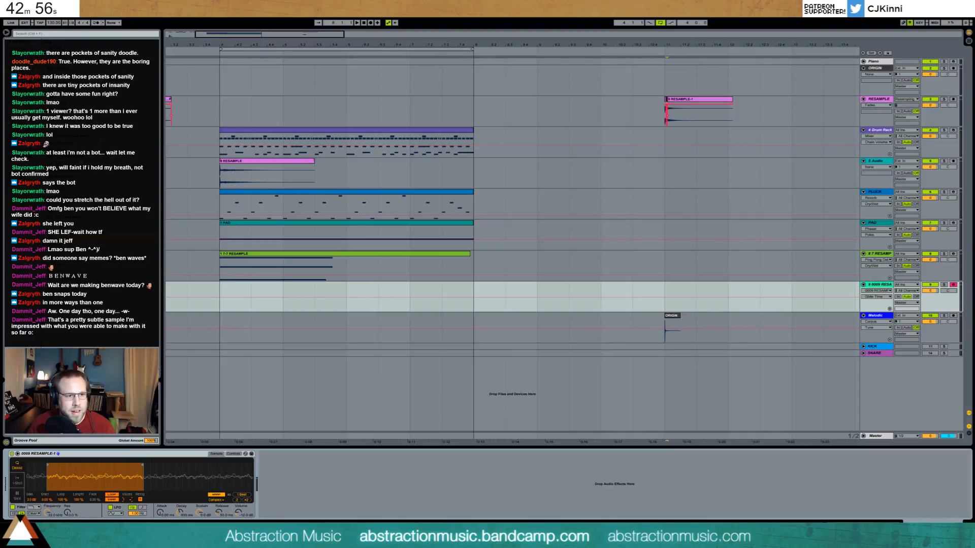
Add Overdrive after the Simpler with its filter band moved higher and its dry/wet lowered, followed by a Reverb.
left_click_drag(96, 253, 333, 494)
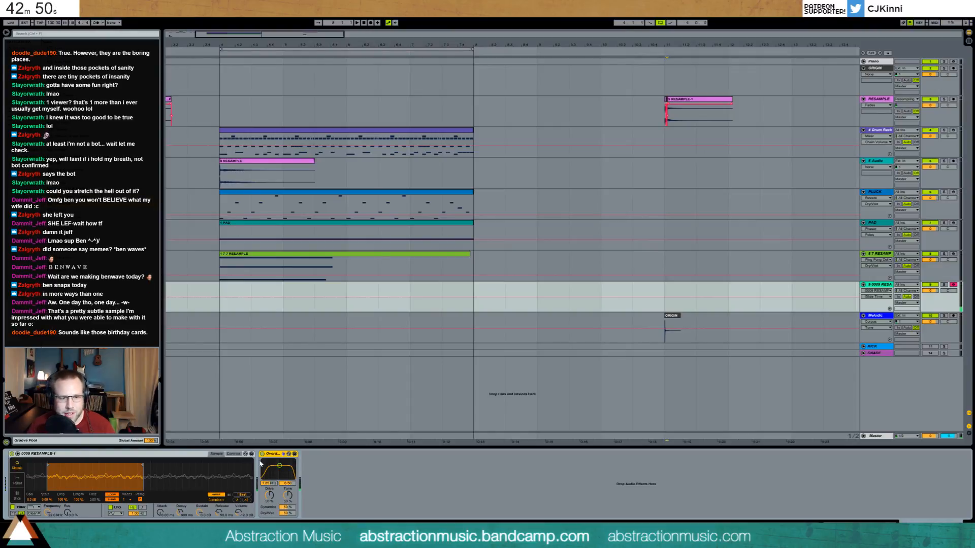
left_click_drag(279, 465, 284, 471)
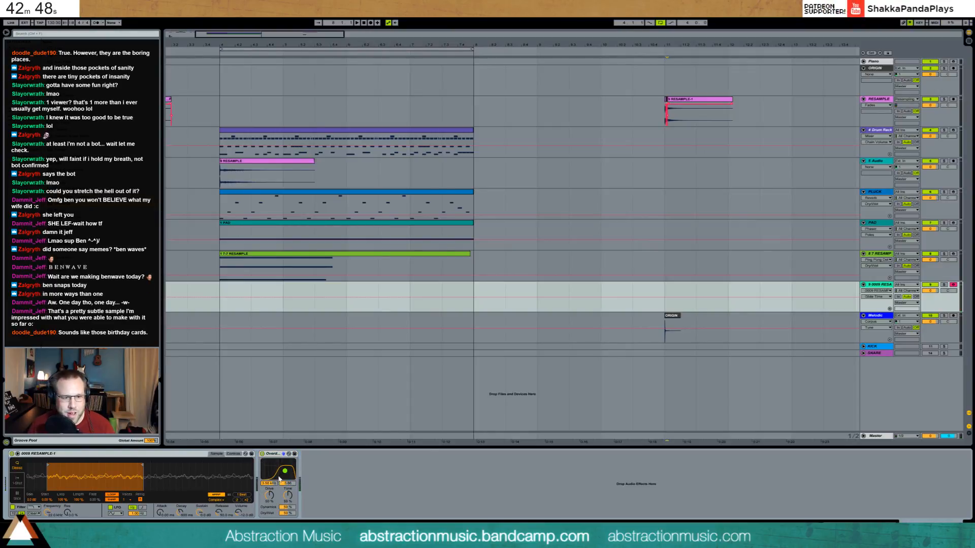
left_click_drag(288, 513, 287, 528)
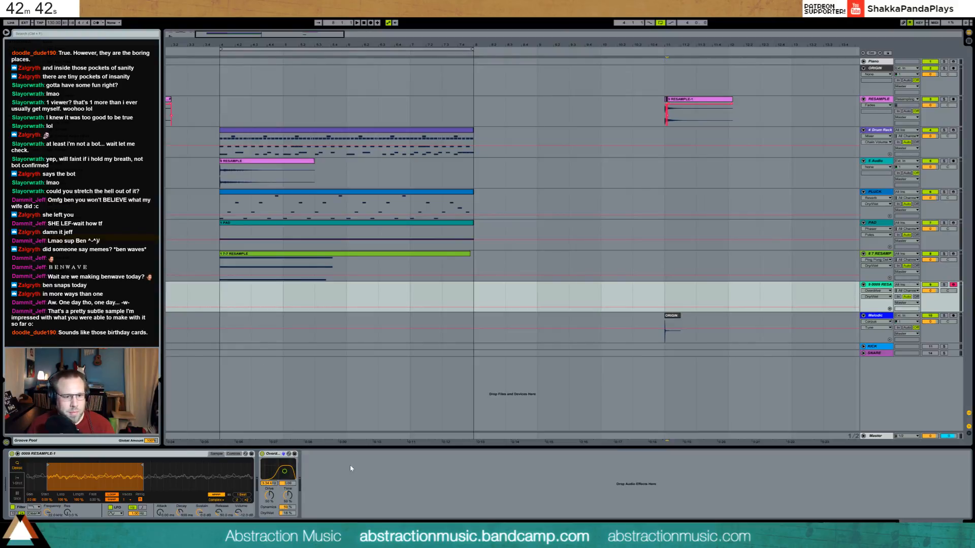
left_click_drag(122, 237, 400, 515)
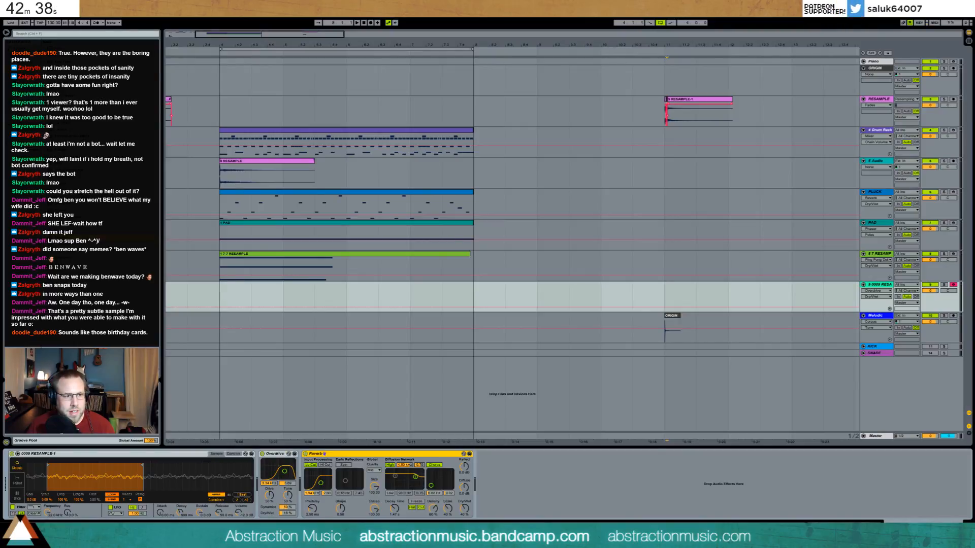
Insert a Ping Pong Delay between the Overdrive and the Reverb on the new synth track.
left_click_drag(122, 218, 303, 502)
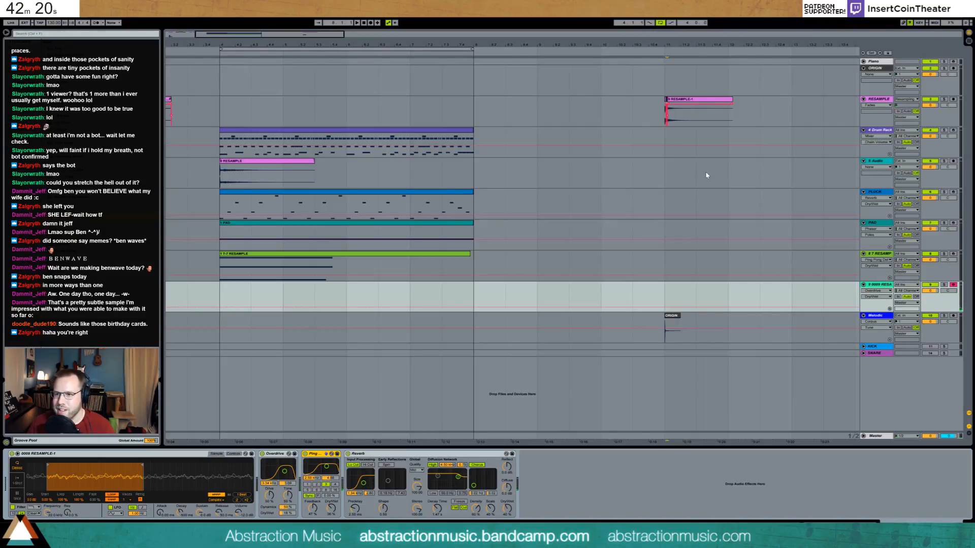
Delete the RESAMPLE clip at bar 11 and move the Melodic track's snap clip from bar 11 back to bar 2.
left_click_drag(663, 45, 663, 15)
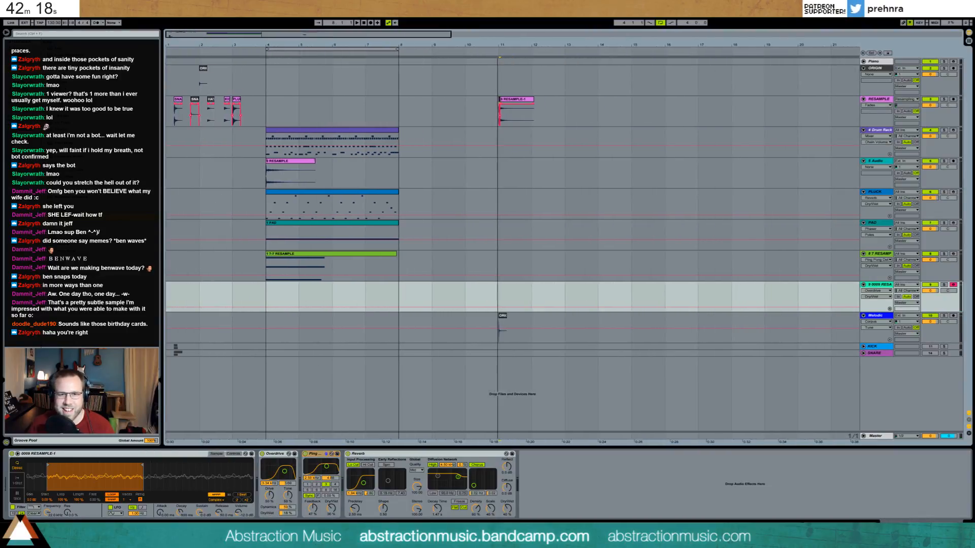
left_click_drag(499, 100, 580, 114)
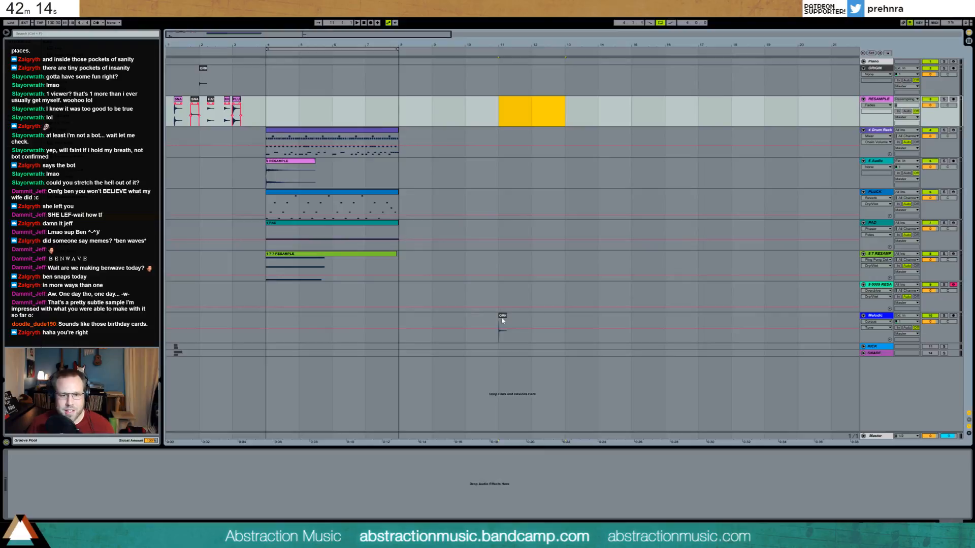
left_click(502, 318)
left_click_drag(502, 317, 203, 317)
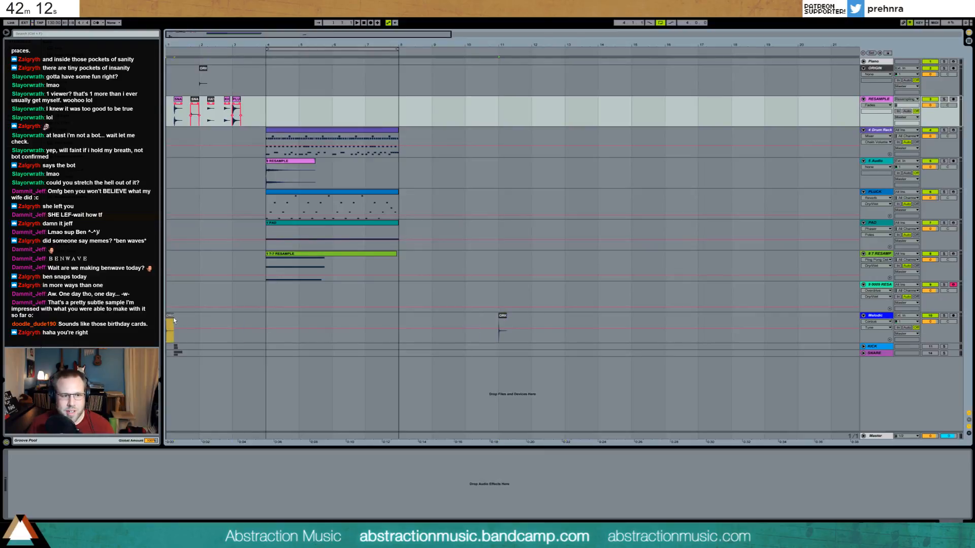
left_click(239, 318)
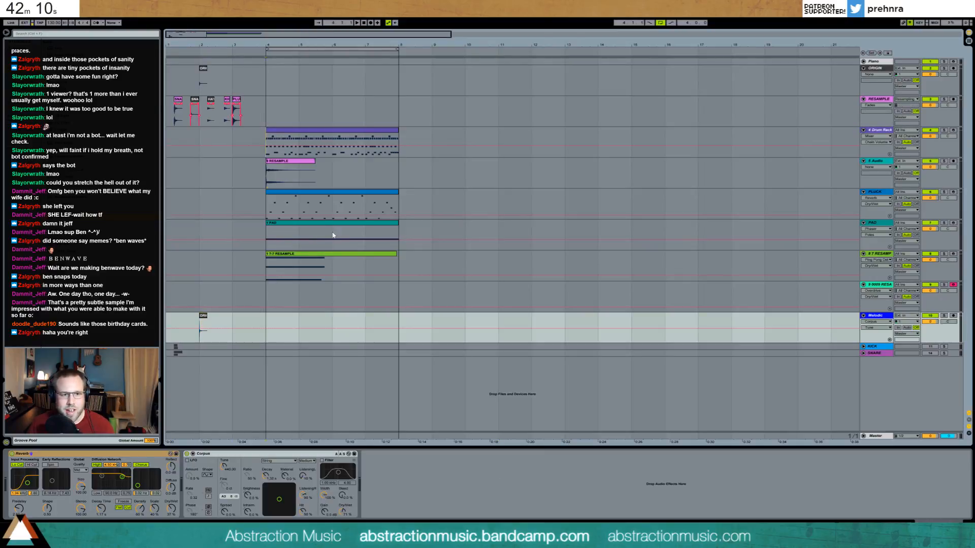
Move all the pattern clips from bar 4 to bar 6, and shift the loop region to match.
left_click_drag(333, 235, 402, 300)
left_click_drag(340, 131, 407, 131)
left_click_drag(357, 50, 417, 56)
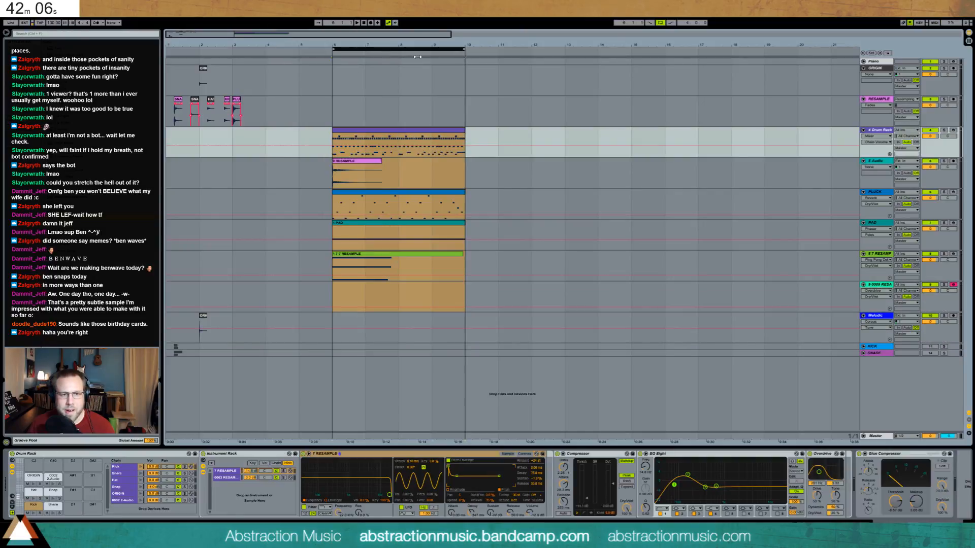
left_click(349, 103)
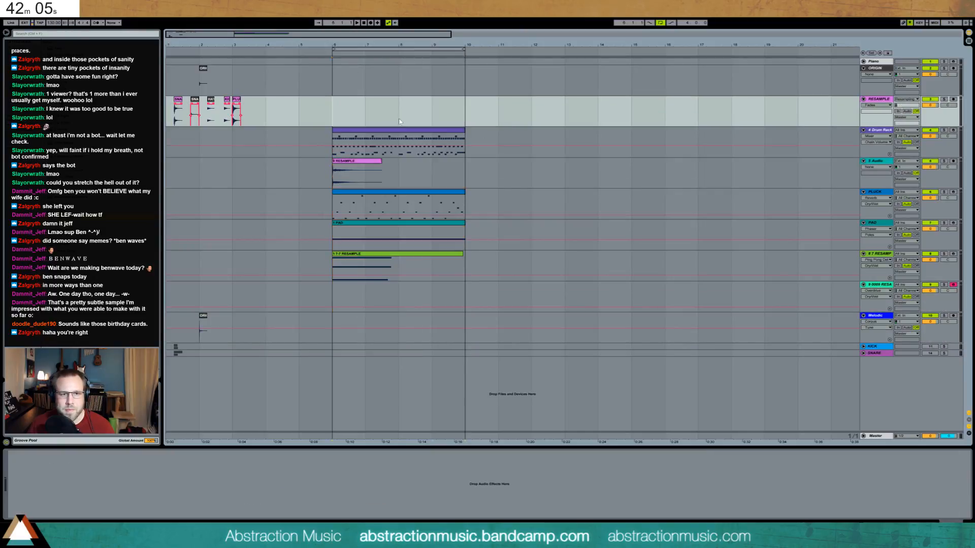
Collapse the Melodic track and colour the Melodic, KICK and SNARE tracks dark grey.
left_click(878, 317)
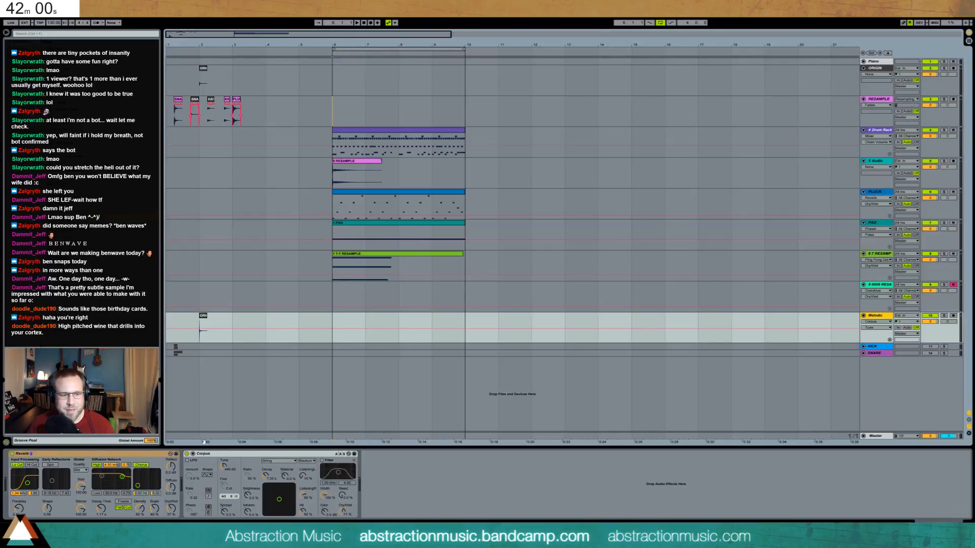
left_click(863, 316)
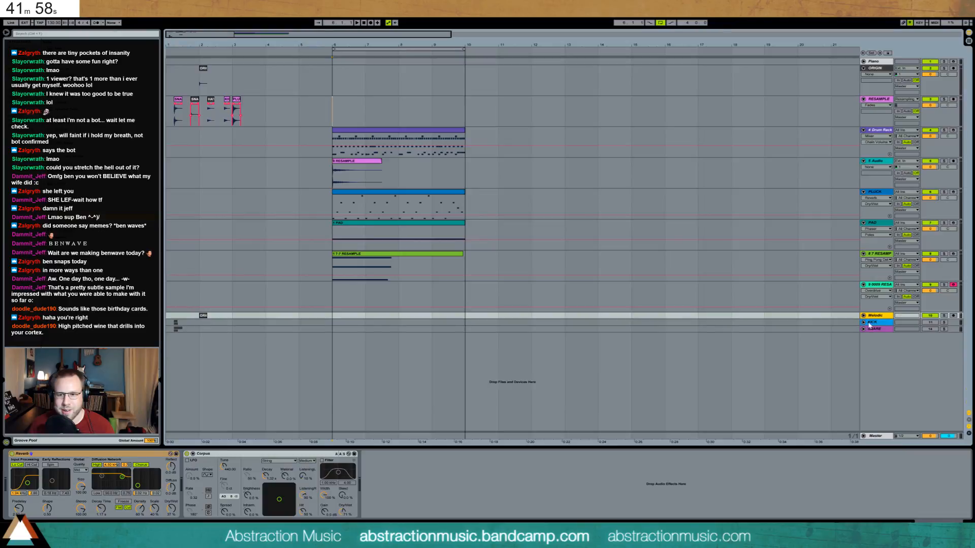
left_click(879, 331)
right_click(884, 319)
left_click(953, 378)
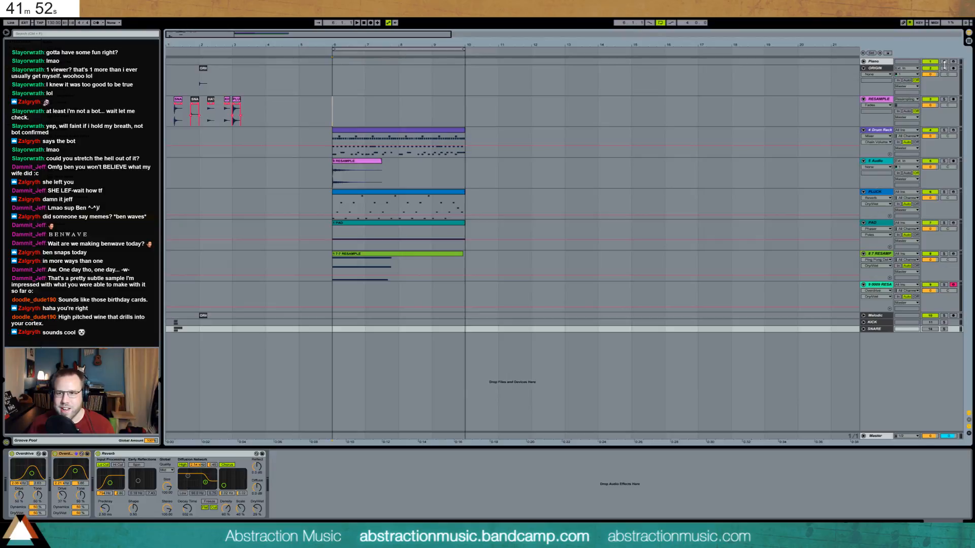
Arm the Piano track for recording and collapse the ORIGIN track.
left_click(953, 61)
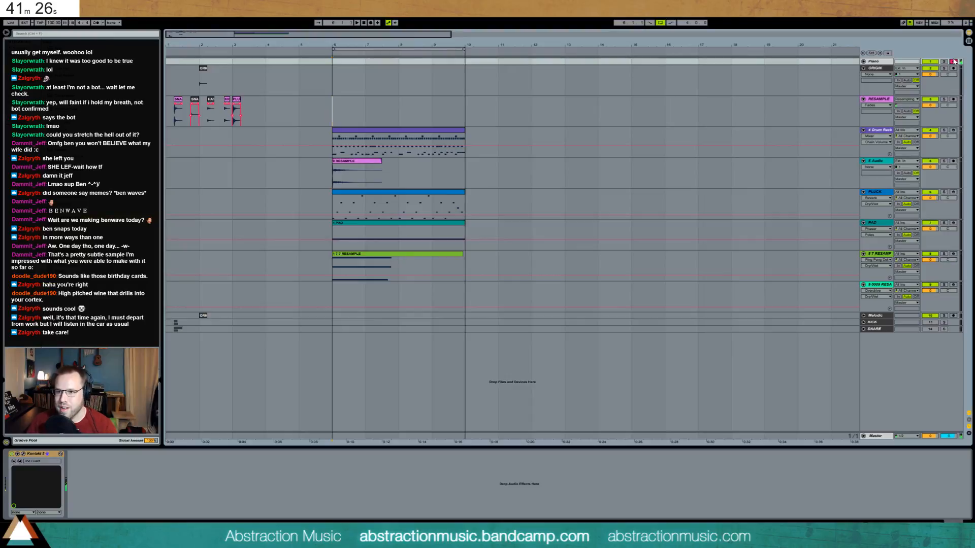
key("space")
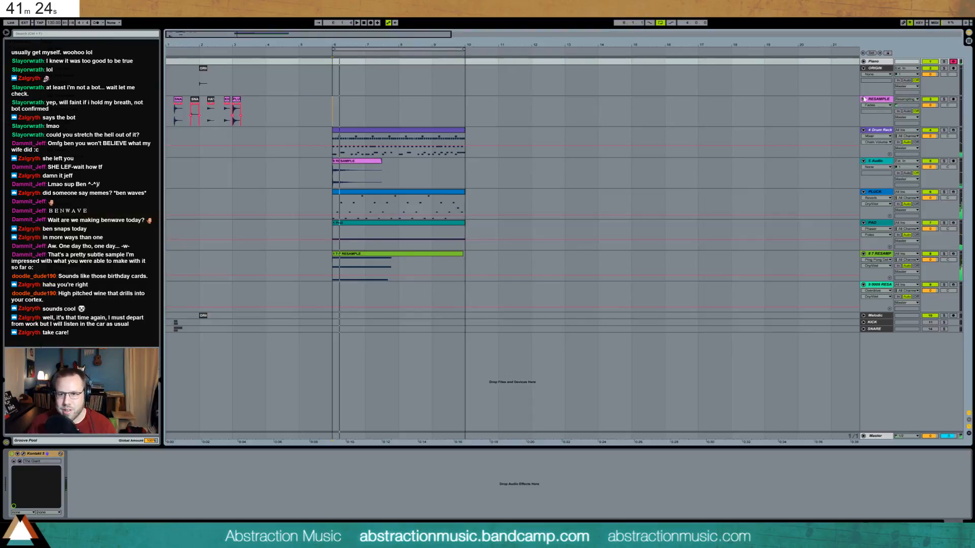
left_click(865, 69)
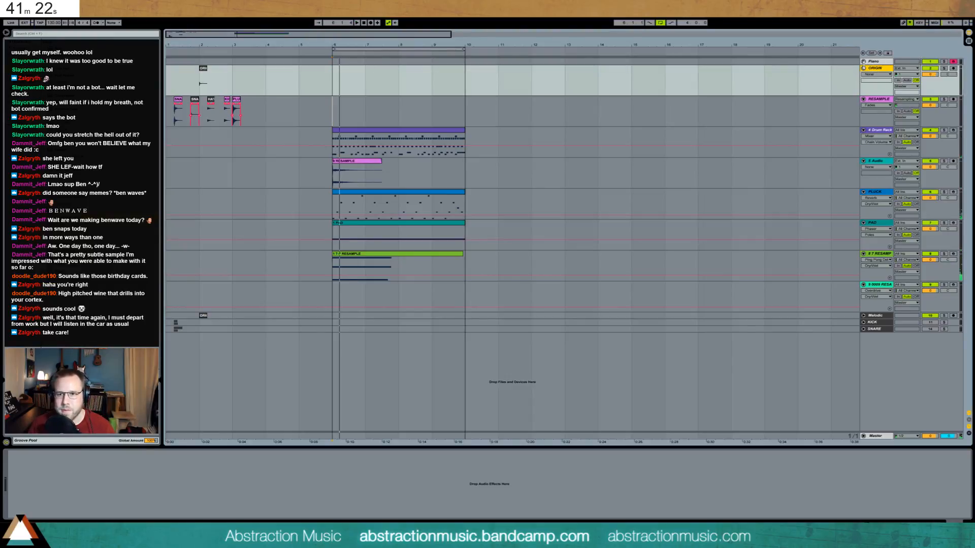
left_click(863, 69)
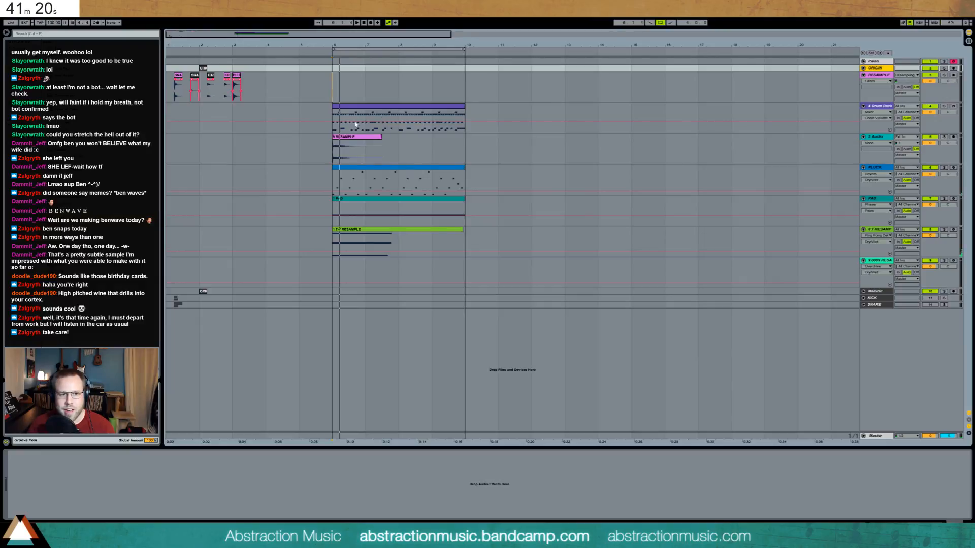
Audition the short clips on the RESAMPLE track one after another, then the original snap on the ORIGIN track.
left_click(347, 138)
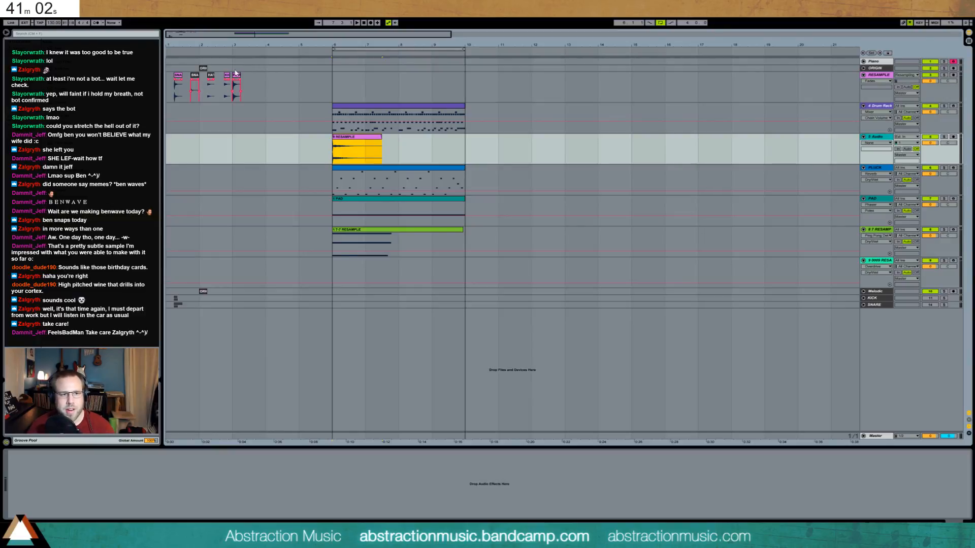
left_click(236, 75)
key("space")
key("space")
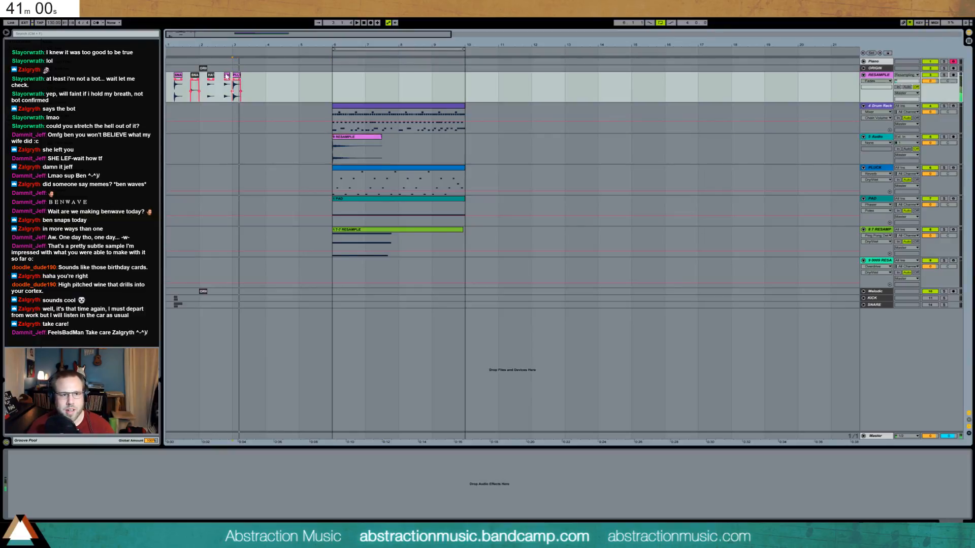
left_click(227, 75)
key("space")
key("space")
left_click(209, 75)
key("space")
key("space")
left_click(203, 69)
key("space")
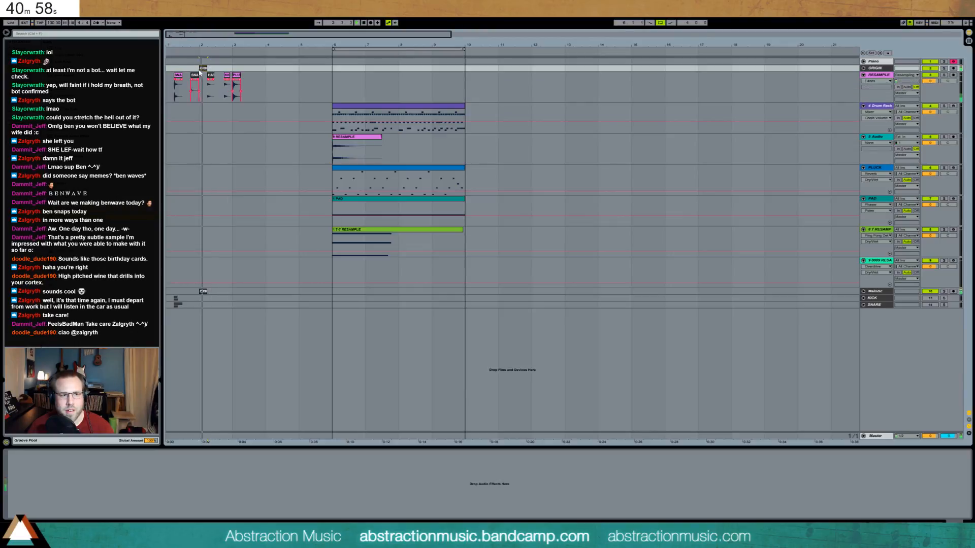
key("space")
key("space")
key("space")
key("space")
key("space")
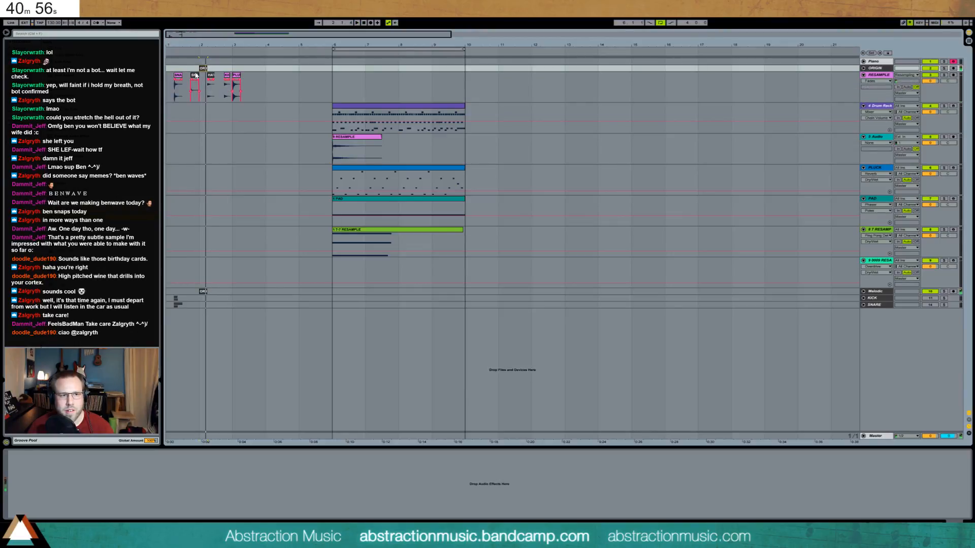
left_click(236, 68)
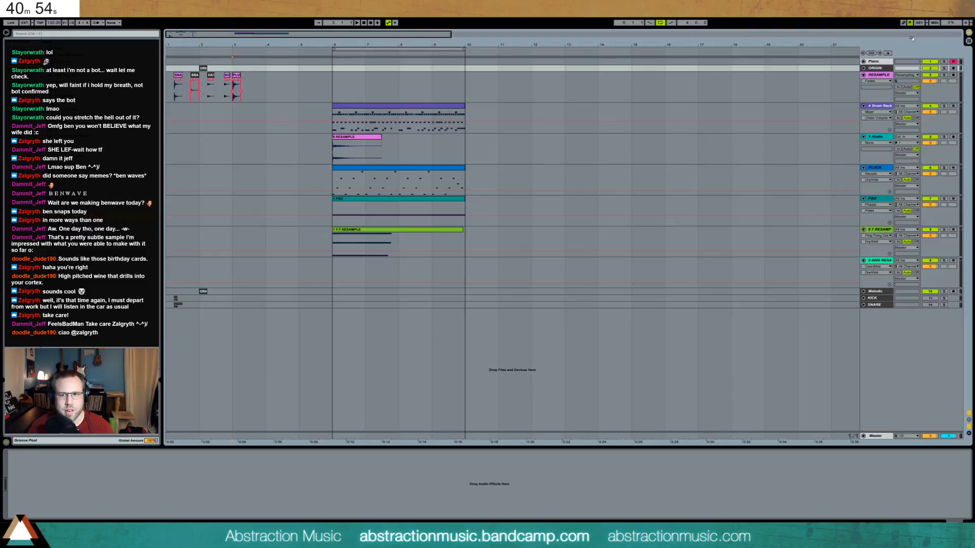
Expand the ORIGIN track and copy its snap clip onto the Melodic track, placing it just after bar 3.
left_click(863, 68)
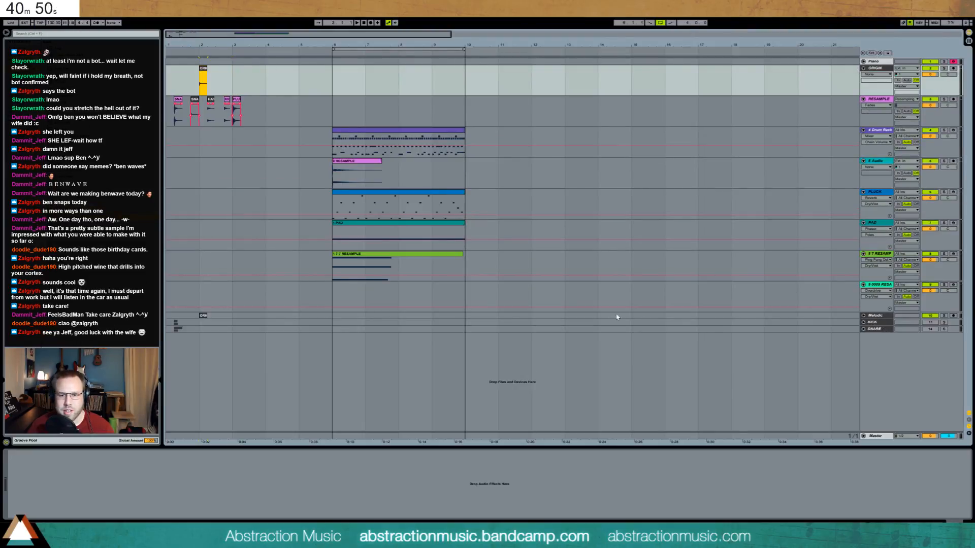
left_click(235, 317)
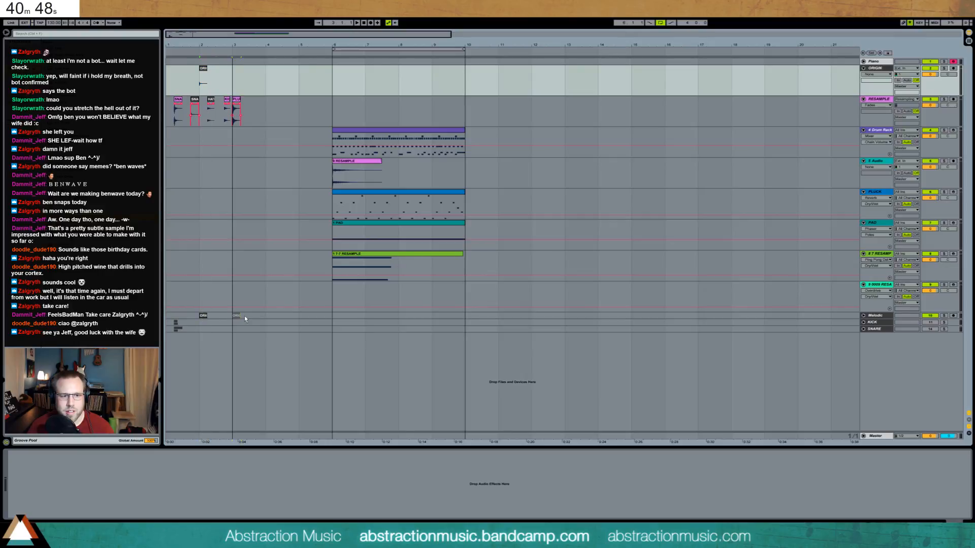
left_click(245, 316)
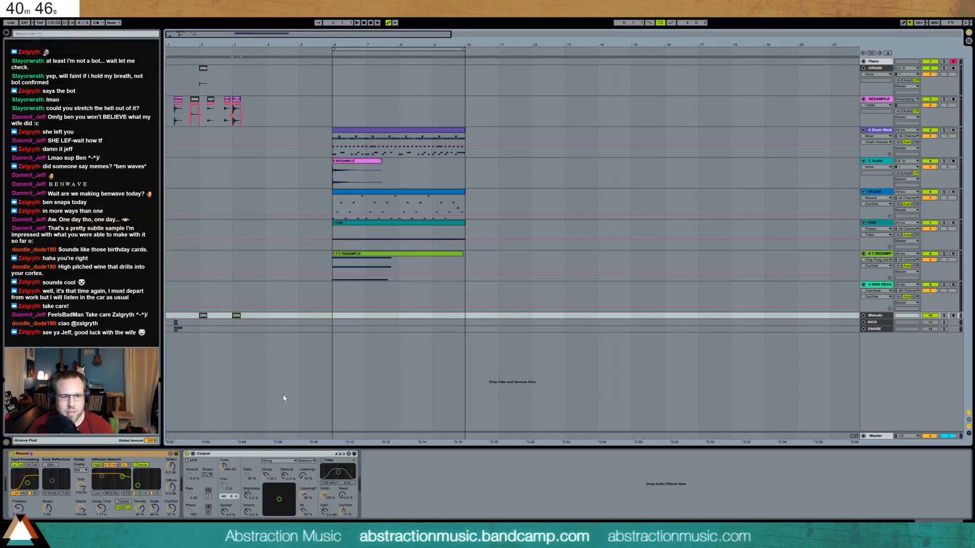
left_click_drag(237, 317, 251, 319)
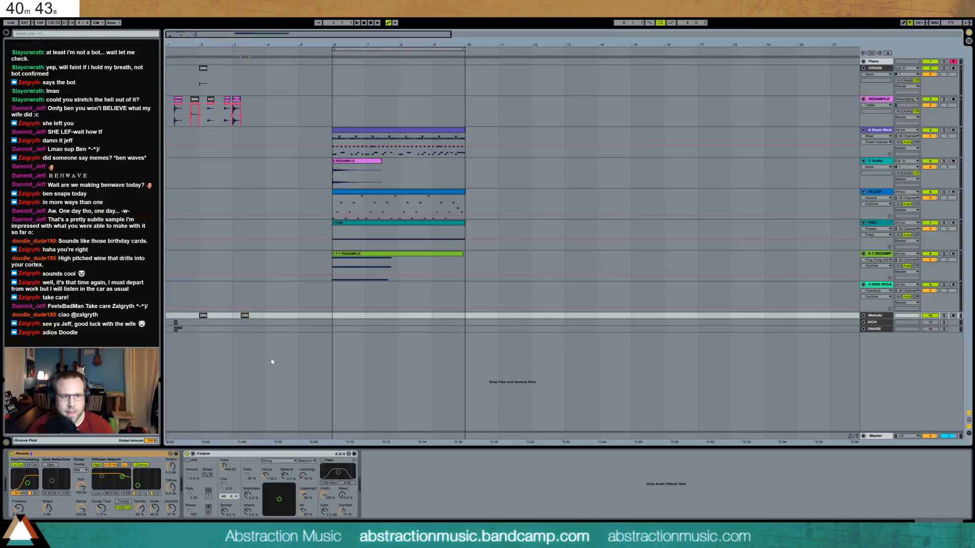
Play the early resampled clips and delete the snap clip at bar 2 on the Melodic track.
left_click(171, 122)
key("space")
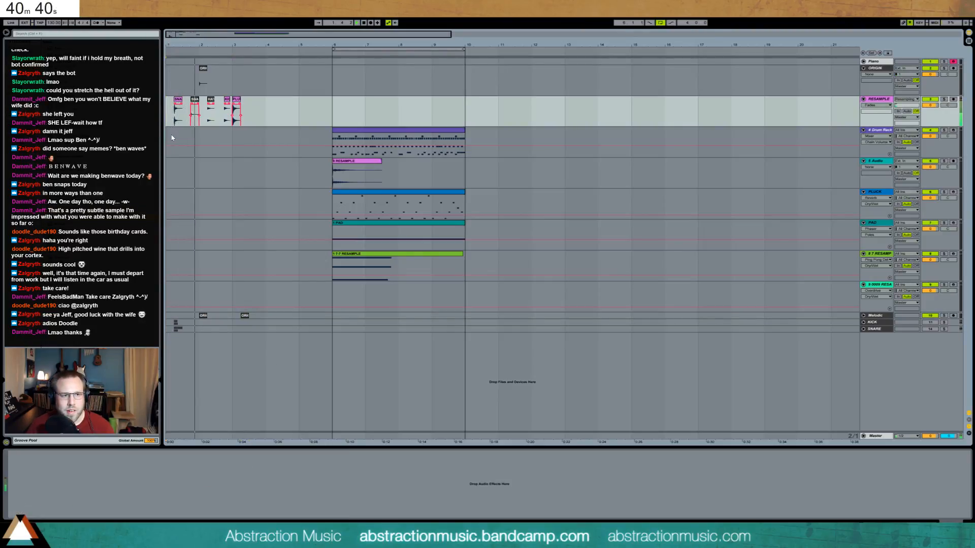
left_click(206, 317)
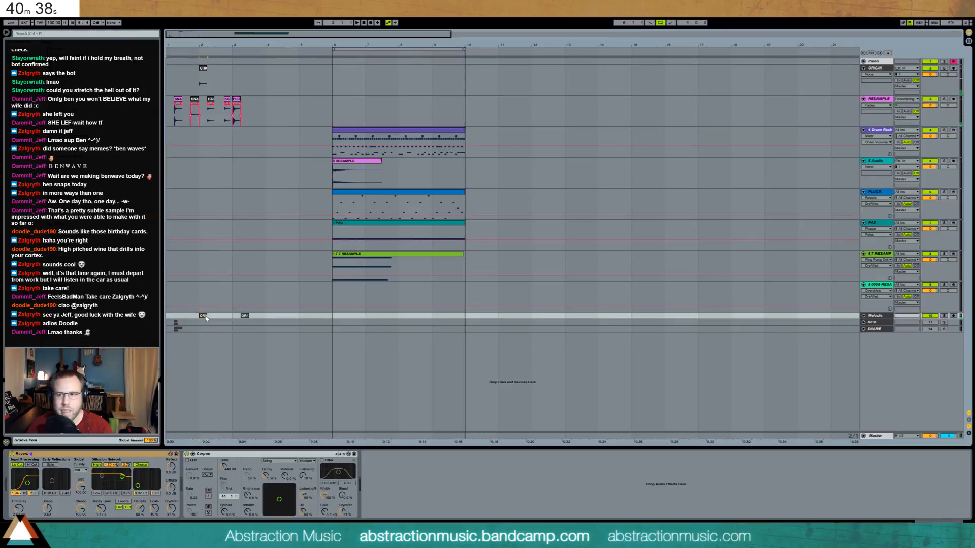
left_click(205, 316)
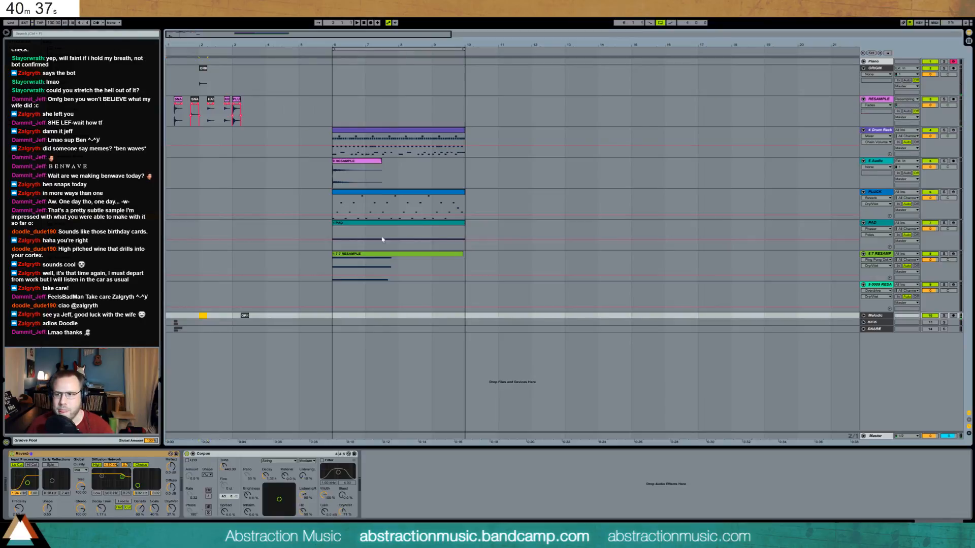
Move the 5 Audio, PLUCK and PAD clips from bar 6 to bar 10, leaving the drum clip in place.
left_click(344, 131)
left_click(355, 174)
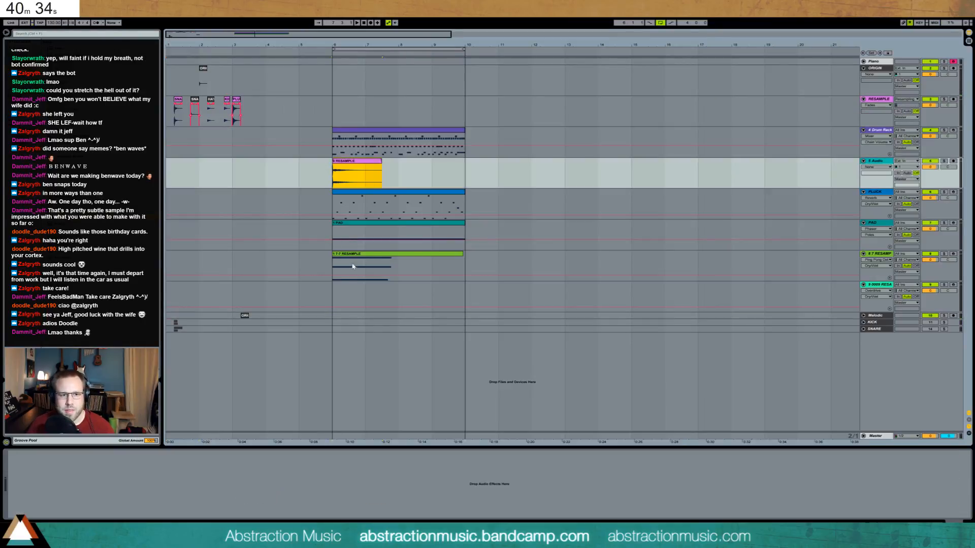
left_click(357, 225, "shift")
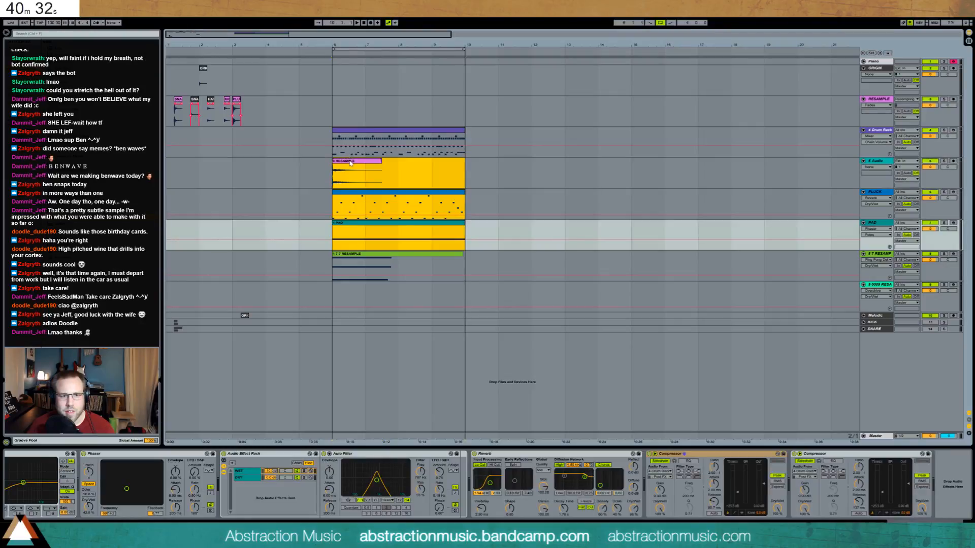
left_click_drag(350, 163, 484, 163)
Play the drum pattern and audition the kick's 7 RESAMPLE and 0003 RESAMPLE layers separately, viewing their sample waveforms.
left_click(335, 141)
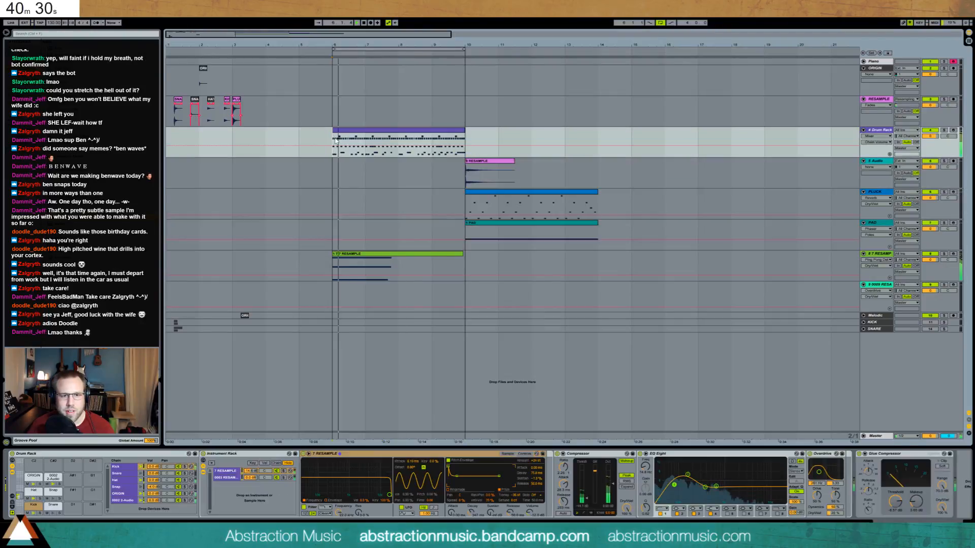
left_click(396, 136)
left_click(215, 477)
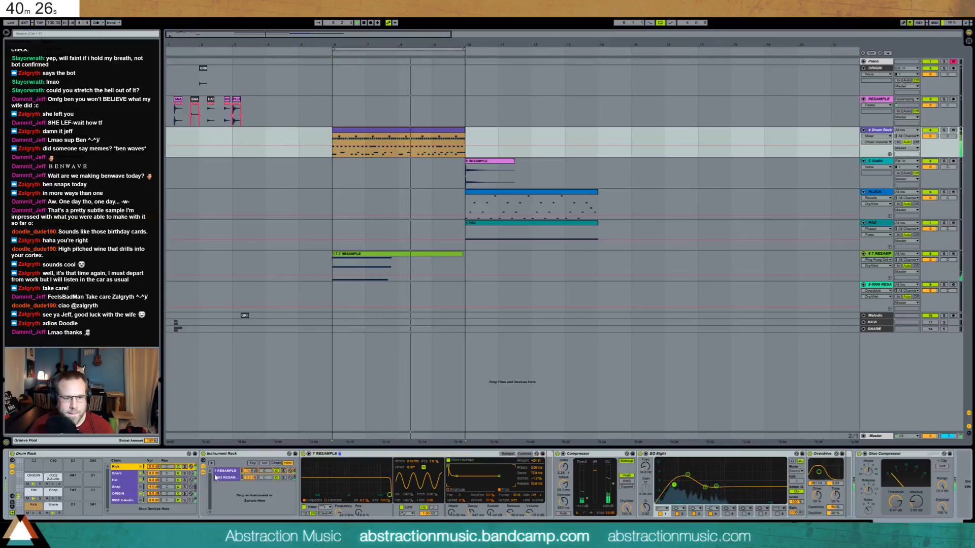
left_click(277, 471)
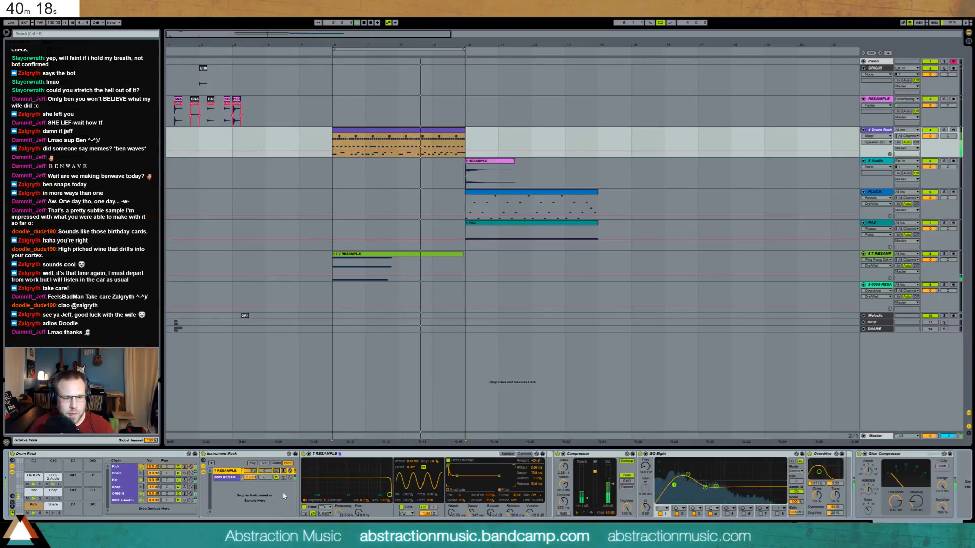
left_click(226, 478)
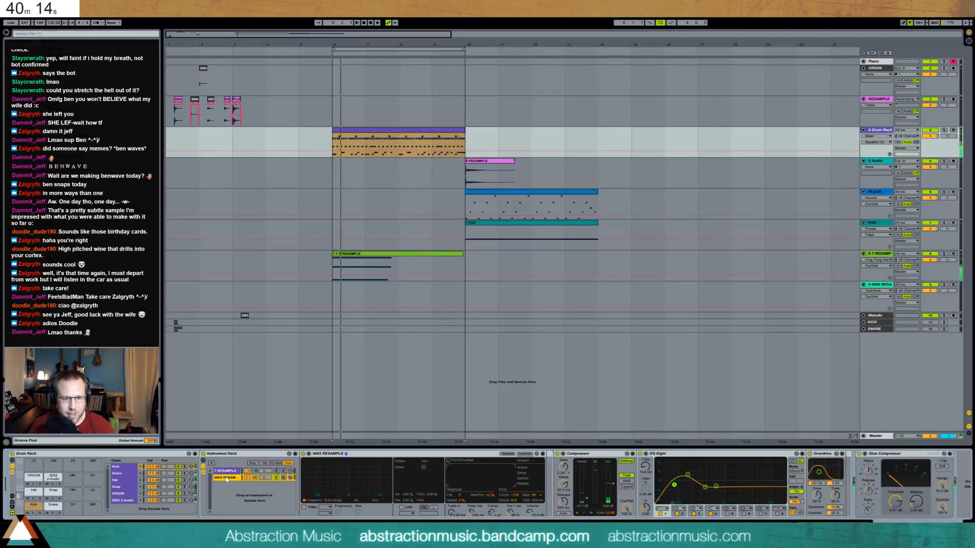
left_click(508, 456)
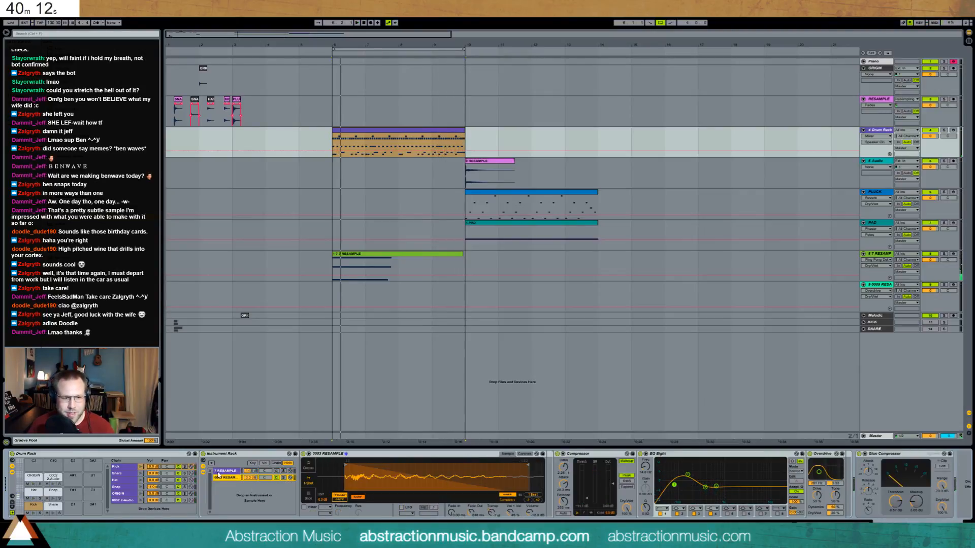
left_click(234, 472)
left_click(278, 478)
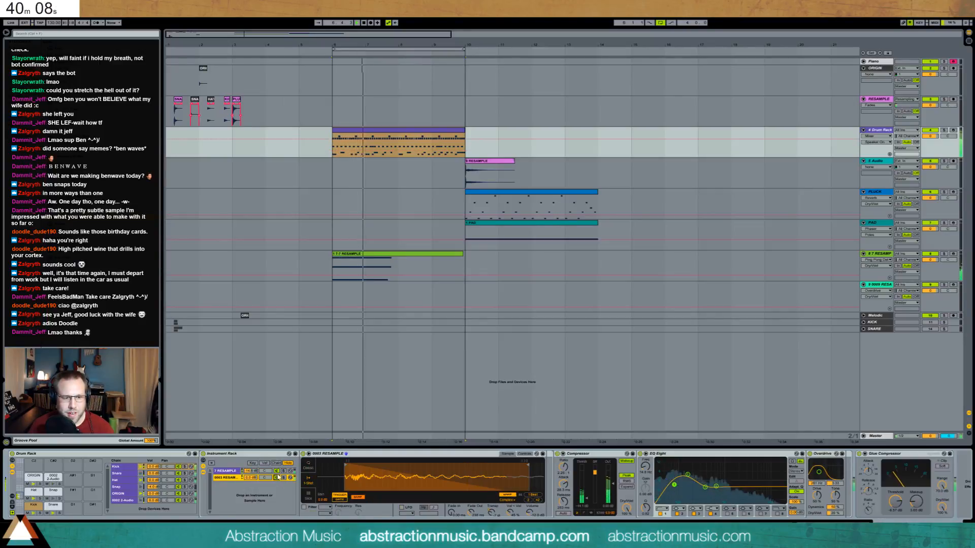
left_click(225, 472)
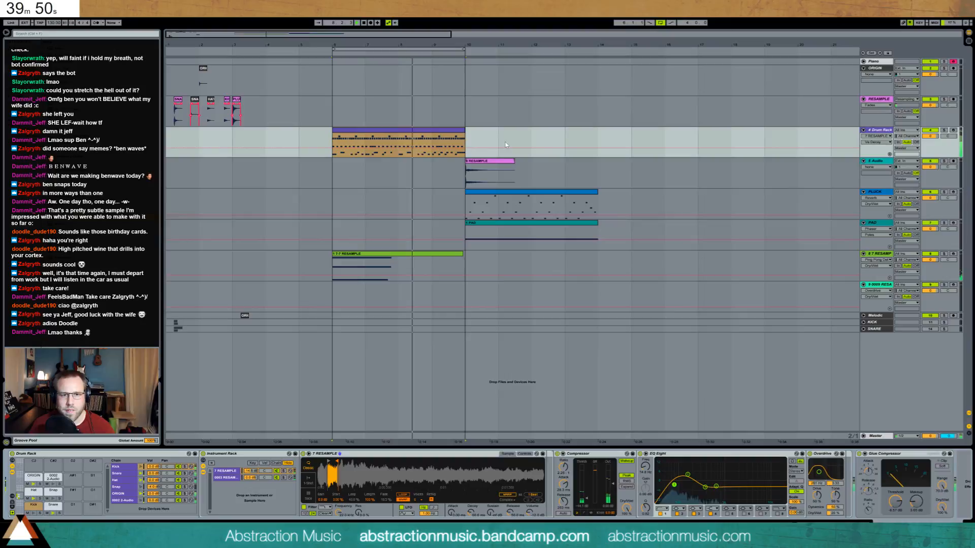
Copy the drum clip so that one instance starts at bar 6 and the other at bar 10.
left_click(406, 130)
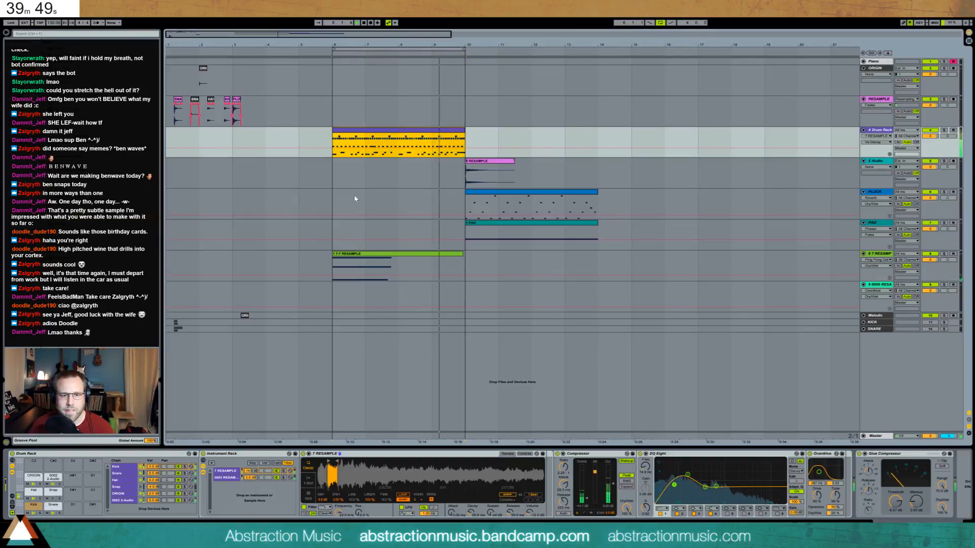
double_click(399, 139)
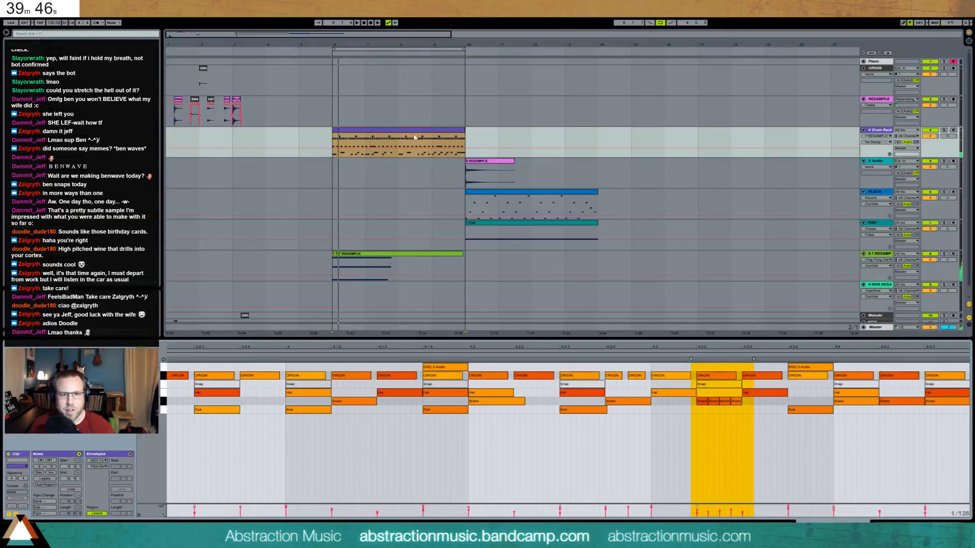
key("space")
left_click(419, 131)
left_click_drag(418, 131, 554, 135)
left_click(351, 137)
key("ctrl+v")
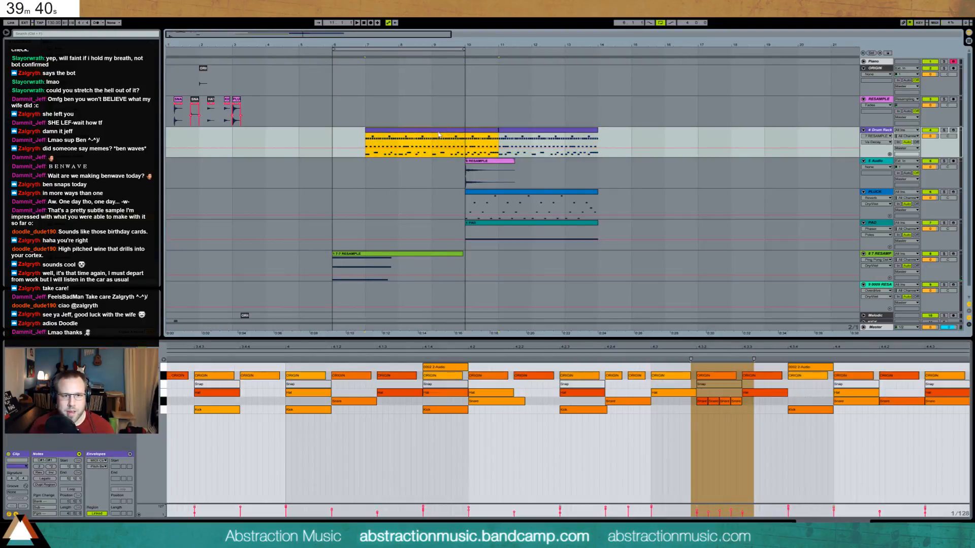
mouse_move(376, 136)
left_mouse_down()
mouse_move(310, 136)
mouse_move(374, 132)
left_mouse_up()
left_click_drag(489, 131, 465, 131)
Deactivate all ORIGIN and 0002 3-Audio notes in the bar 6 drum clip and play the thinned pattern.
double_click(454, 133)
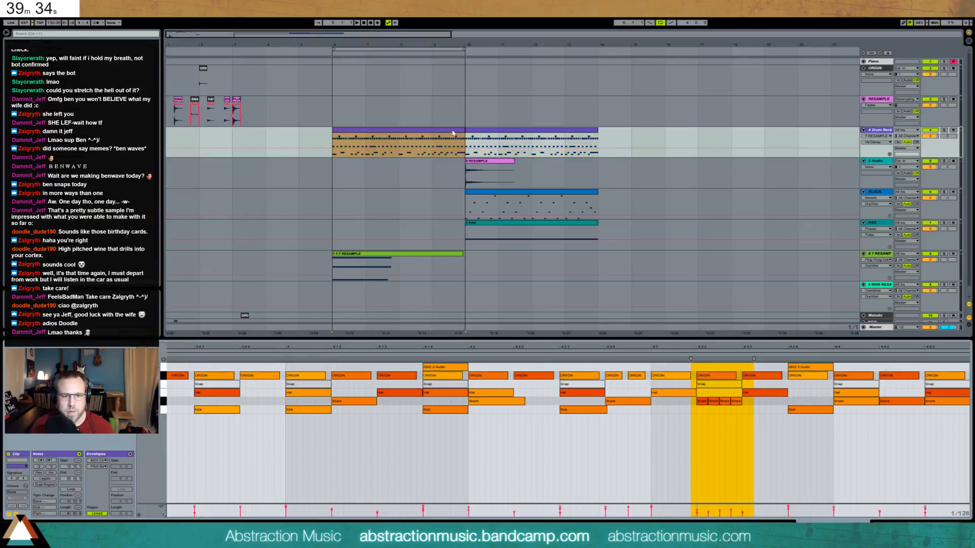
left_click_drag(205, 346, 760, 367)
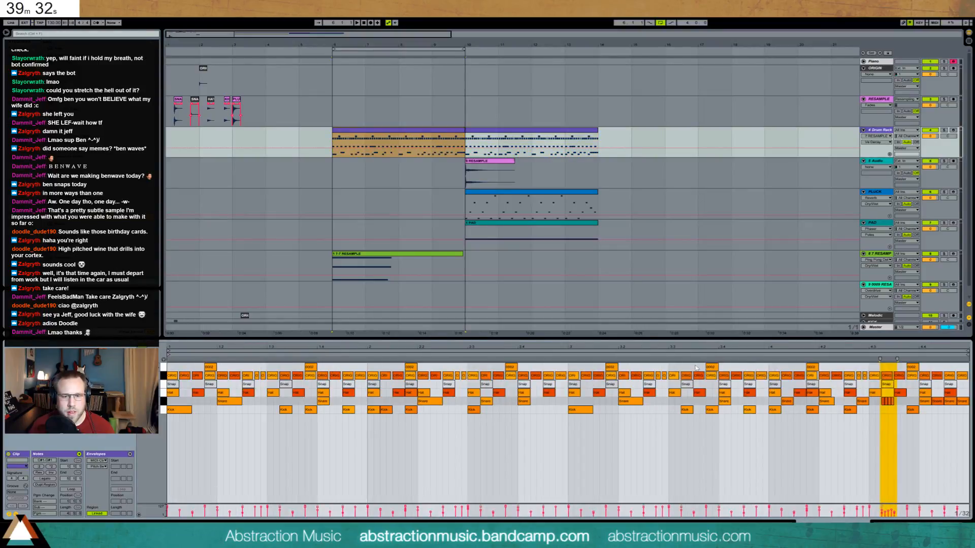
left_click(193, 449)
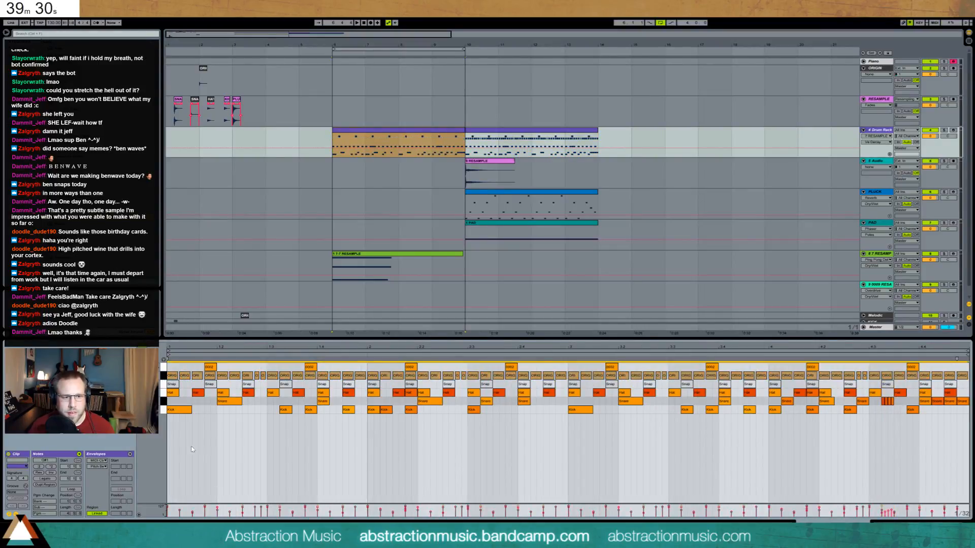
left_click(162, 367)
key("space")
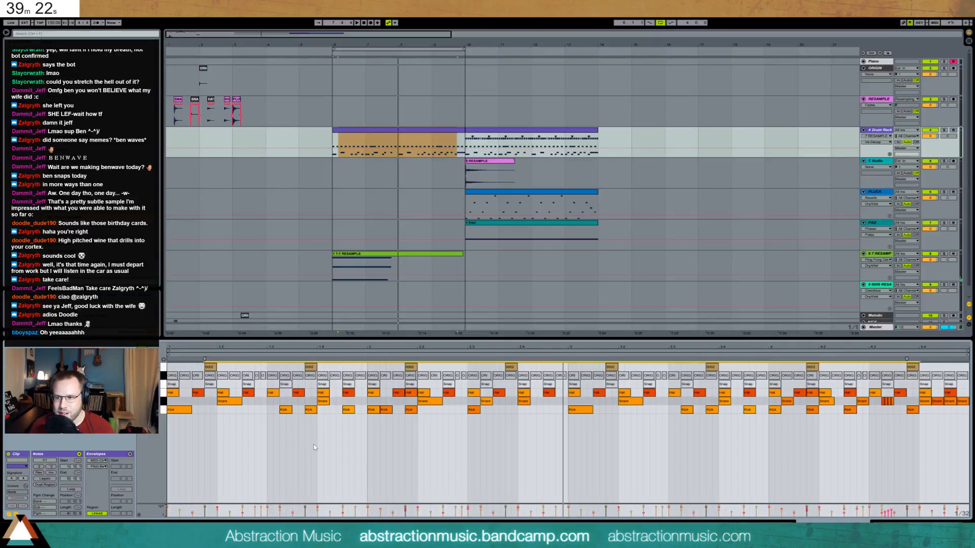
Try moving a mid-pattern snare hit and adding another beside it, then restore the single hit at its original position.
key("space")
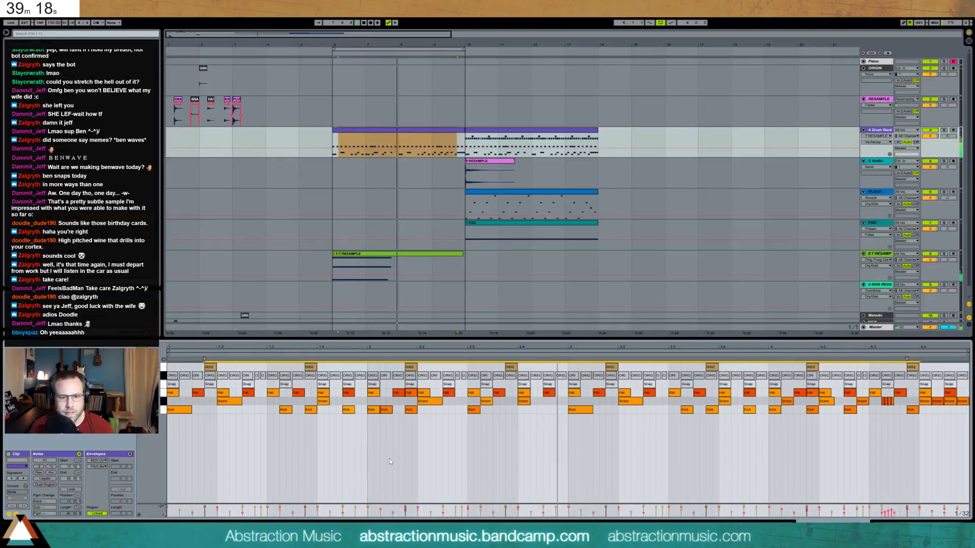
left_click(548, 401)
left_click_drag(549, 405, 536, 404)
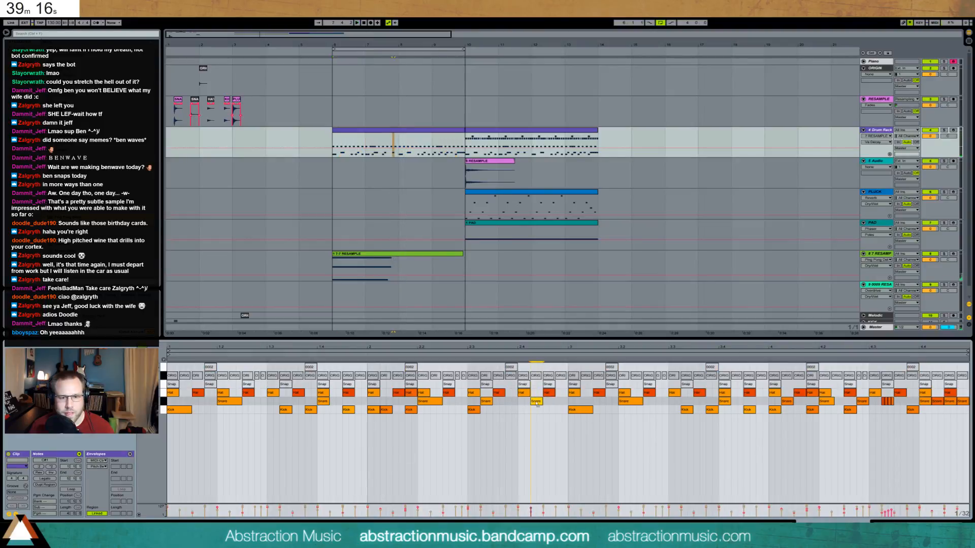
double_click(511, 405)
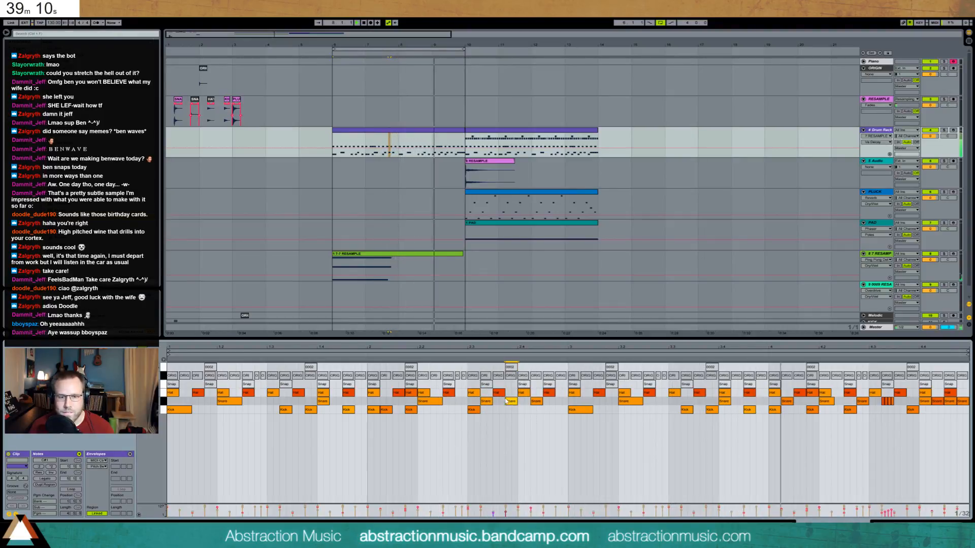
left_click_drag(509, 404, 521, 404)
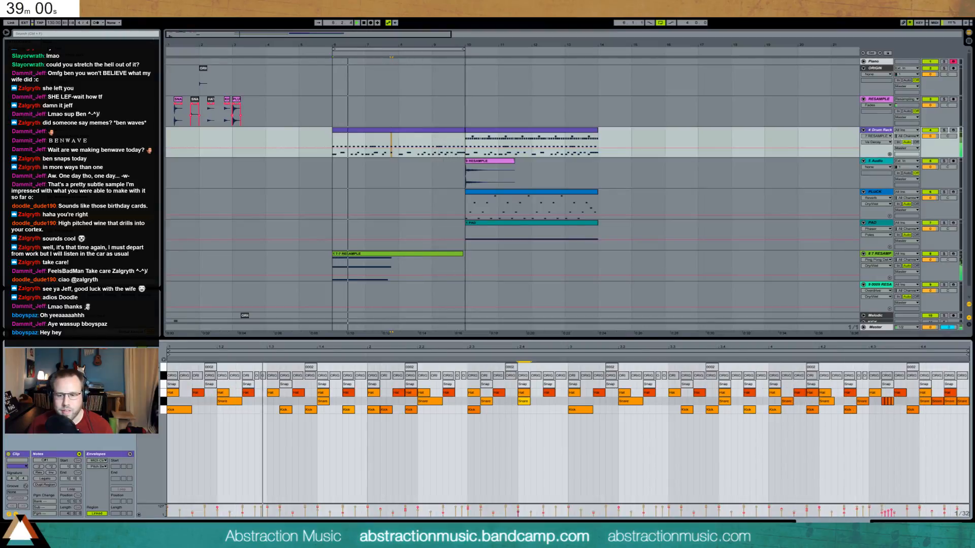
Move the 5 Audio and PLUCK clips from bar 10 to bar 14.
key("shift+Tab")
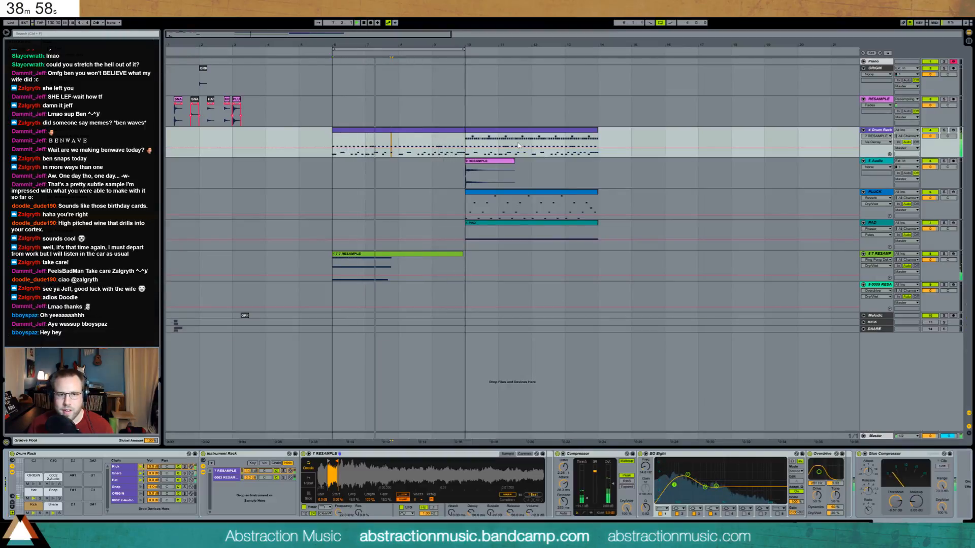
left_click(500, 199)
left_click(490, 161)
left_click(495, 193, "shift")
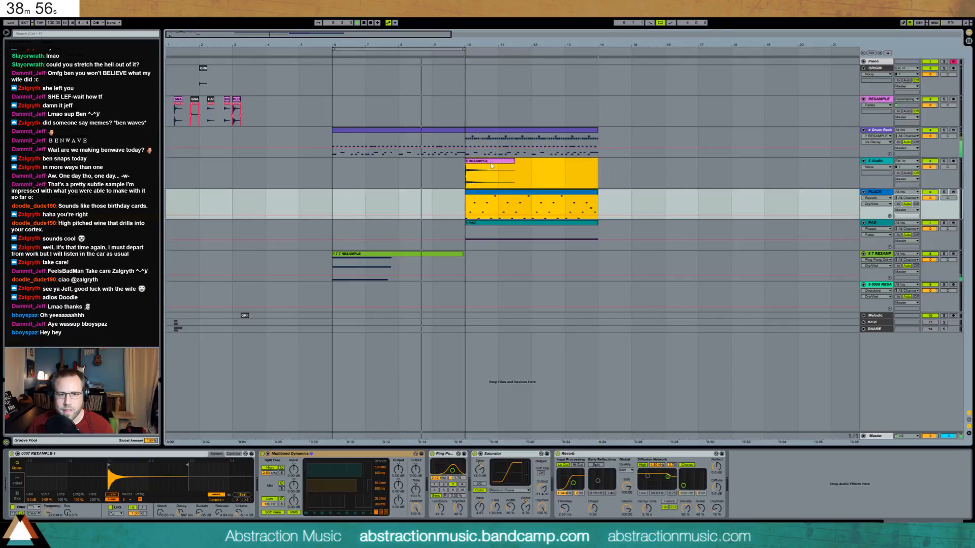
left_click_drag(495, 193, 629, 193)
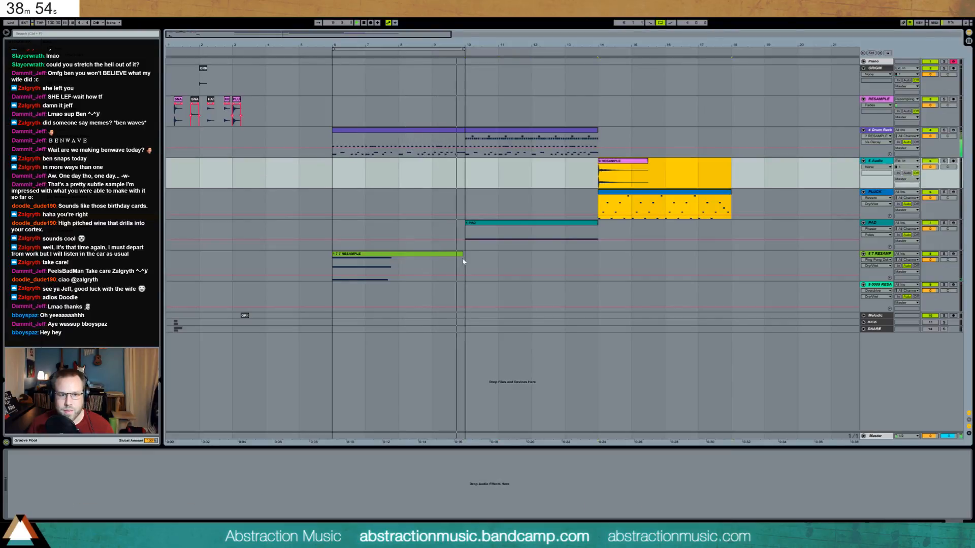
Duplicate the 7 RESAMPLE clip from bar 6 to bar 10 and extend the loop end to bar 20.
left_click_drag(459, 260, 339, 268)
key("ctrl+d")
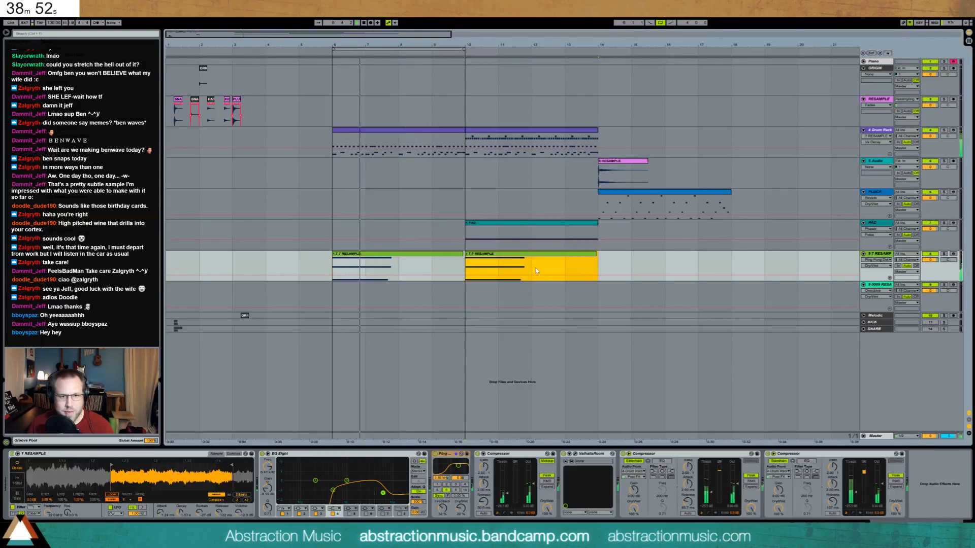
left_click(460, 252)
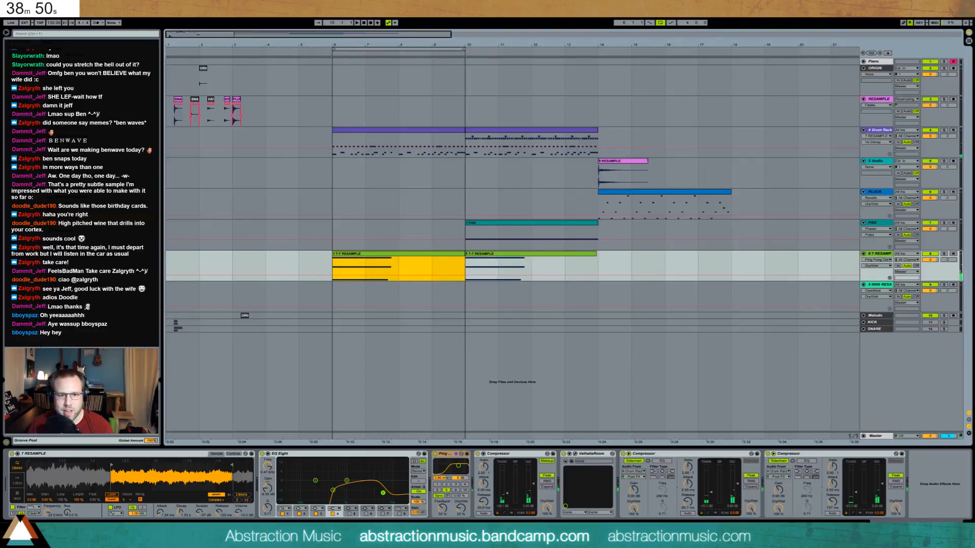
left_click(496, 253)
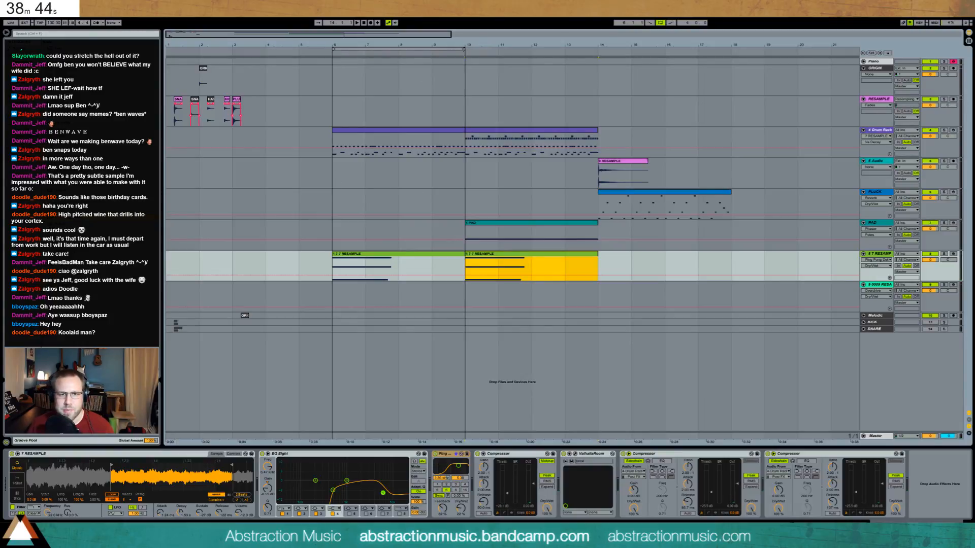
left_click_drag(463, 50, 793, 57)
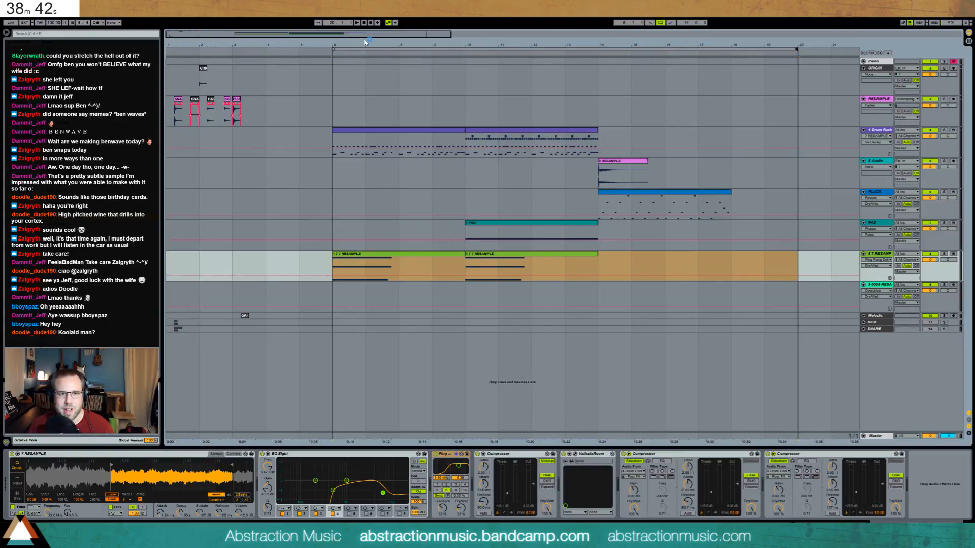
Halve the PAD clip's long note to two bars and duplicate it into the second half, three semitones higher.
left_click_drag(365, 43, 365, 29)
left_click(434, 225)
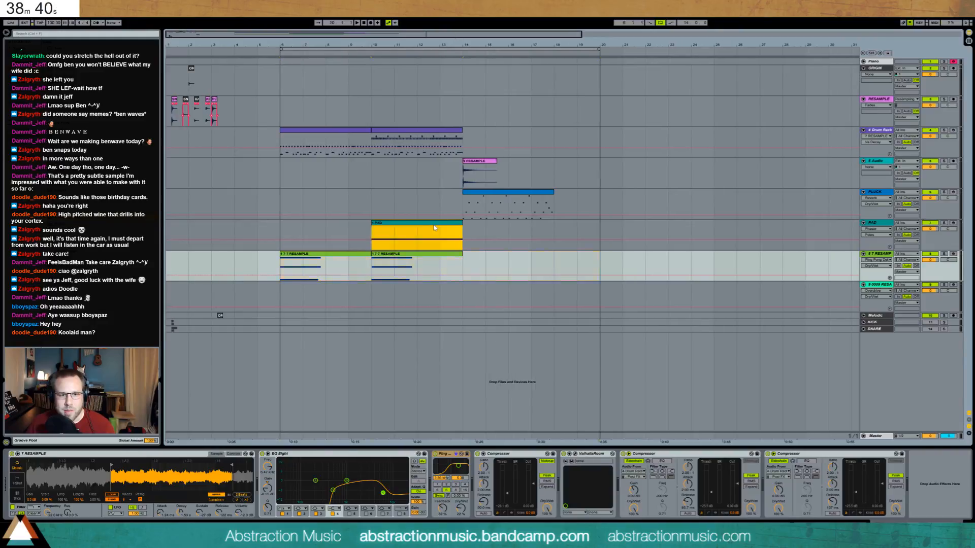
double_click(435, 228)
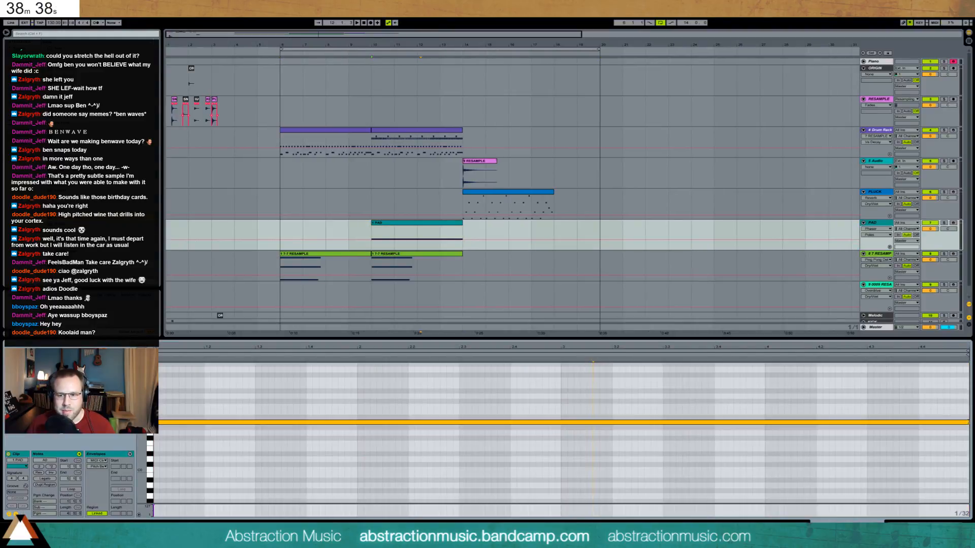
left_click_drag(968, 423, 596, 425)
key("ctrl+d")
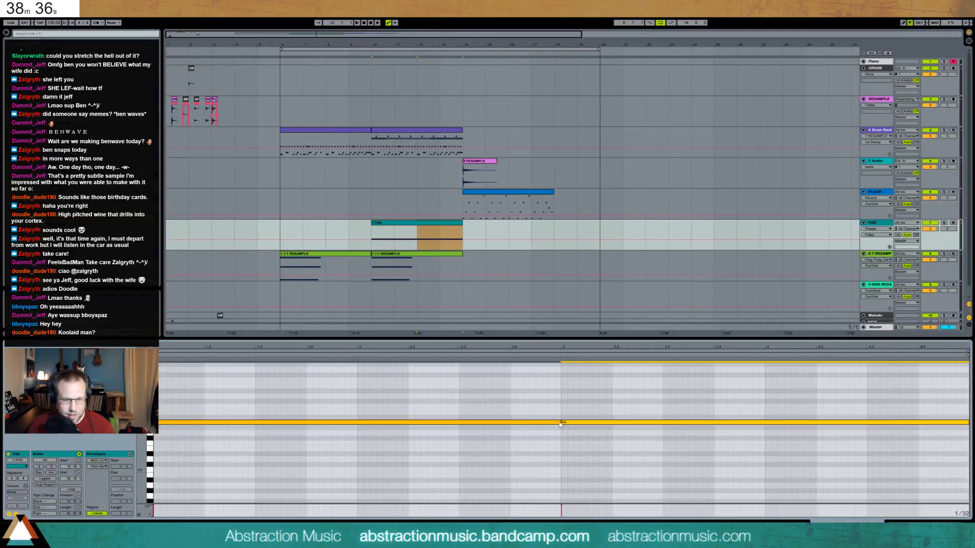
key("Up")
key("Up")
key("Up")
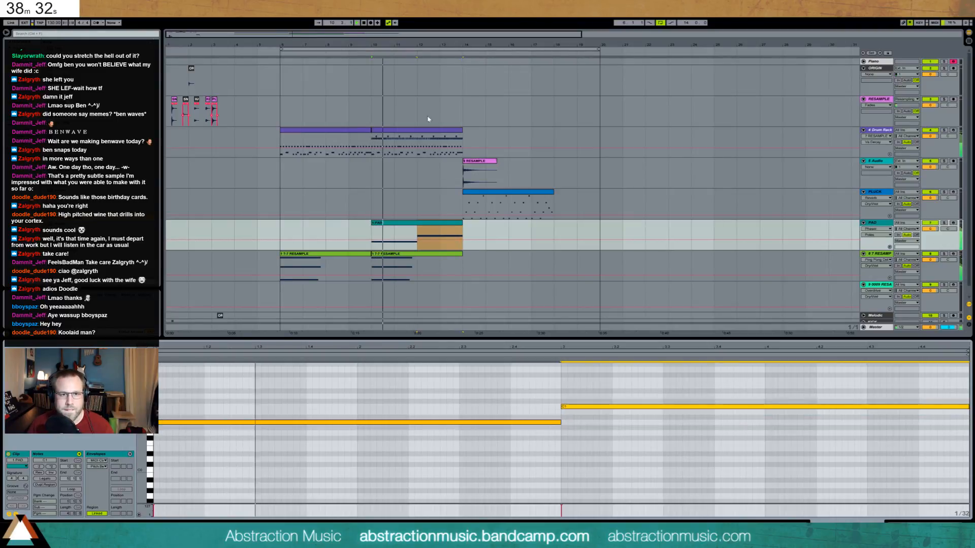
Set the loop to the second drum clip, bars 10 to 14, and listen to it.
left_click(429, 133)
key("ctrl+l")
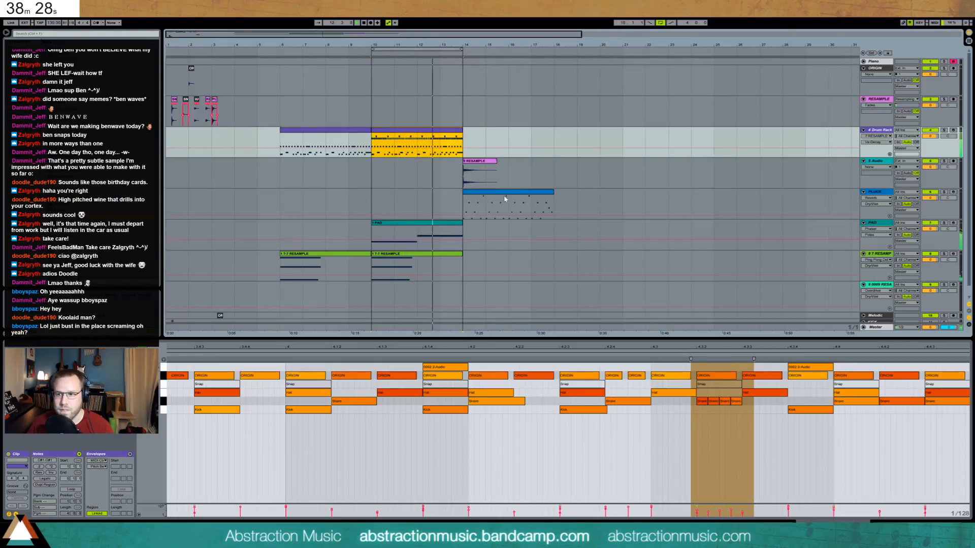
key("space")
Shorten the second PAD note to one bar and duplicate it into the fourth bar, two semitones higher.
left_click(425, 223)
left_click(768, 452)
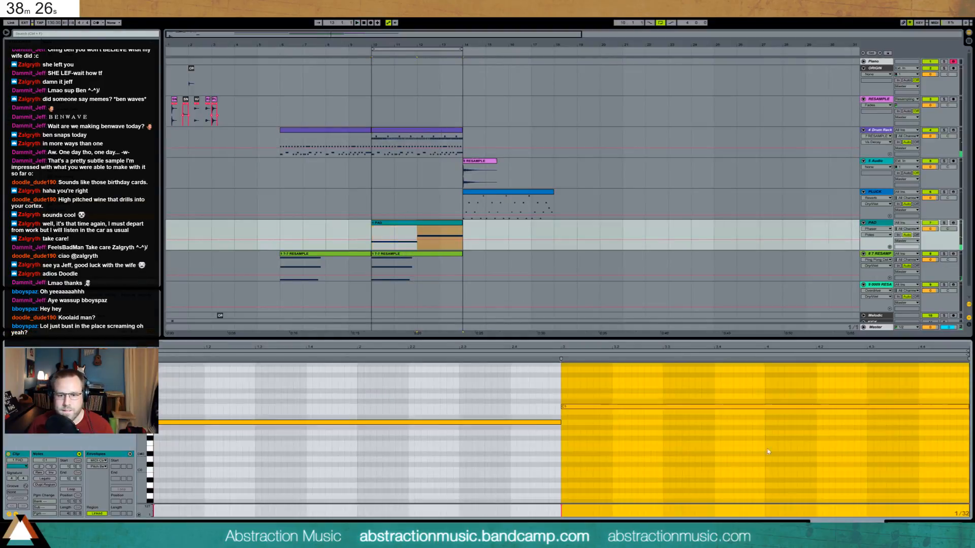
left_click_drag(968, 407, 763, 409)
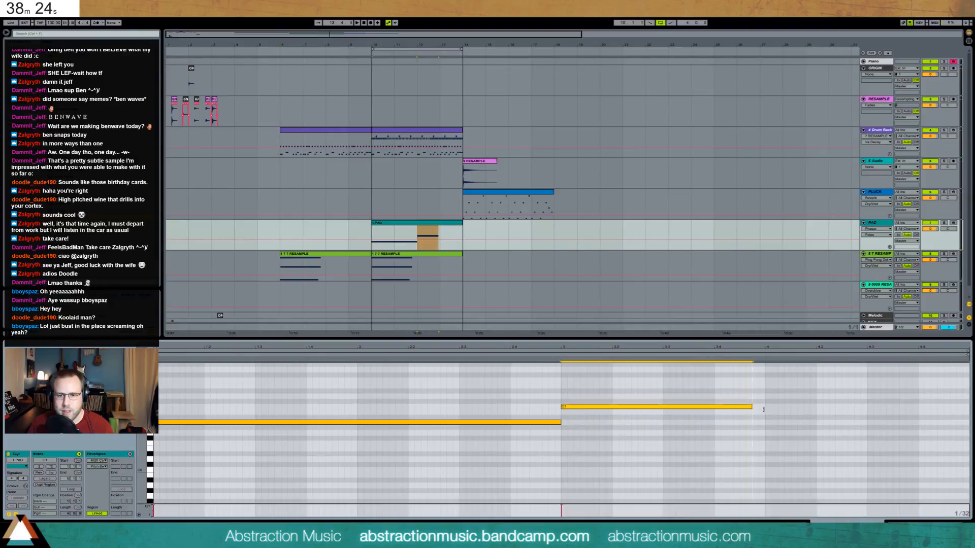
key("ctrl+d")
key("Up")
key("Up")
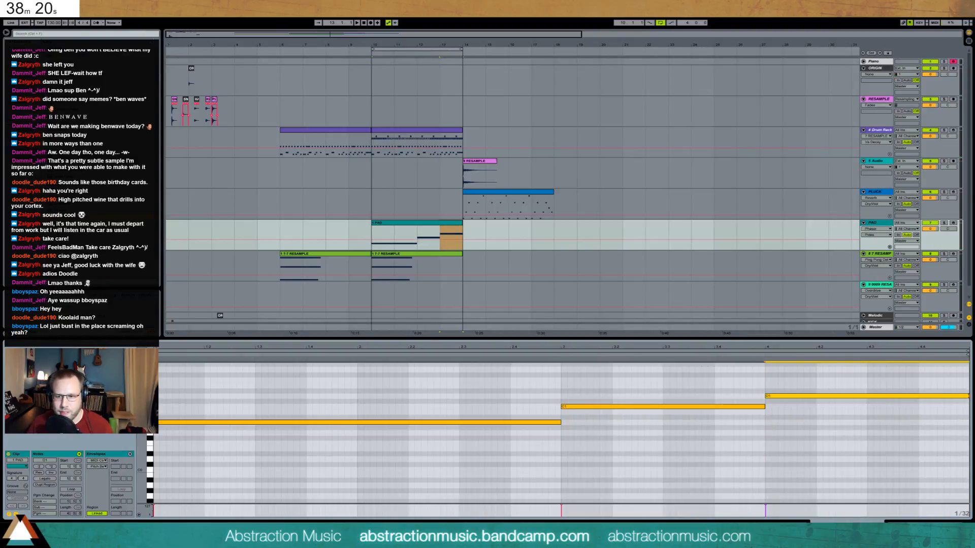
Add a final PAD note on the clip's last beat, seven semitones lower, and end the preceding note midway through beat three.
key("ctrl+d")
key("Down")
key("Down")
key("Down")
key("Down")
key("Down")
key("Down")
key("Down")
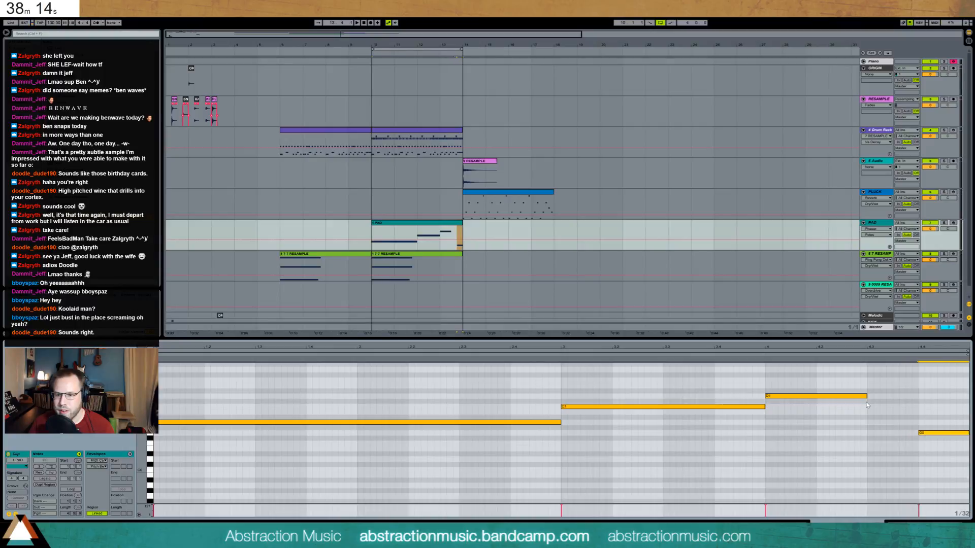
key("space")
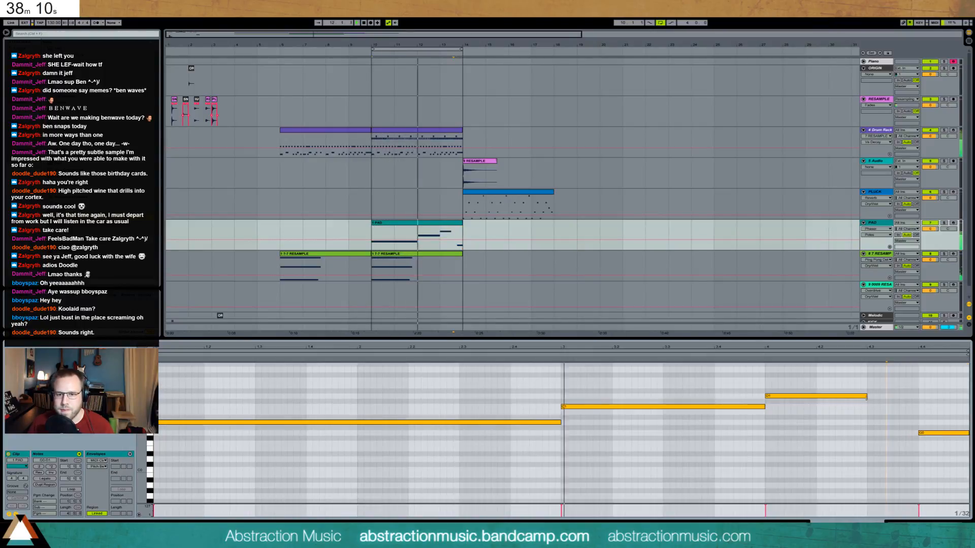
left_click_drag(866, 396, 894, 398)
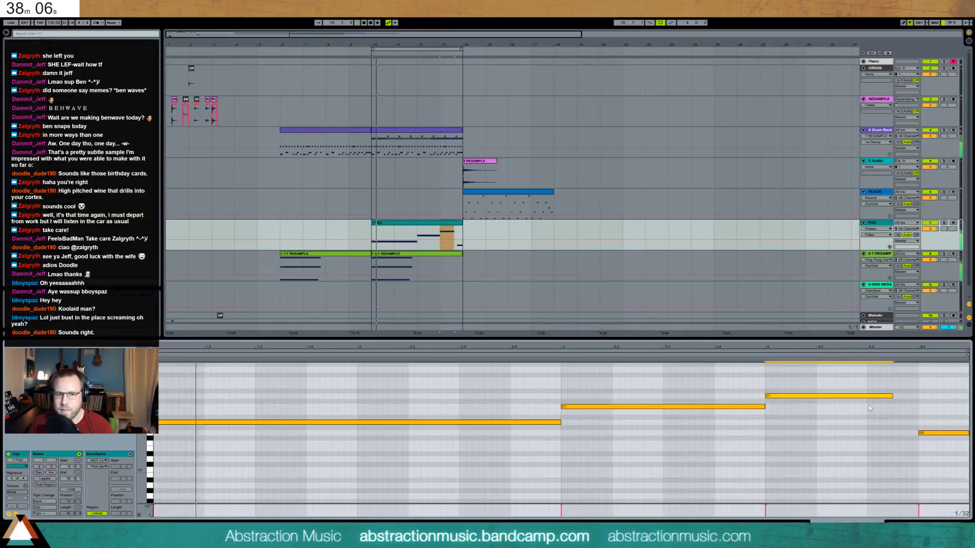
Insert an Overdrive effect just before the Glue Compressor on the Drum Rack track while the loop plays.
key("shift+Tab")
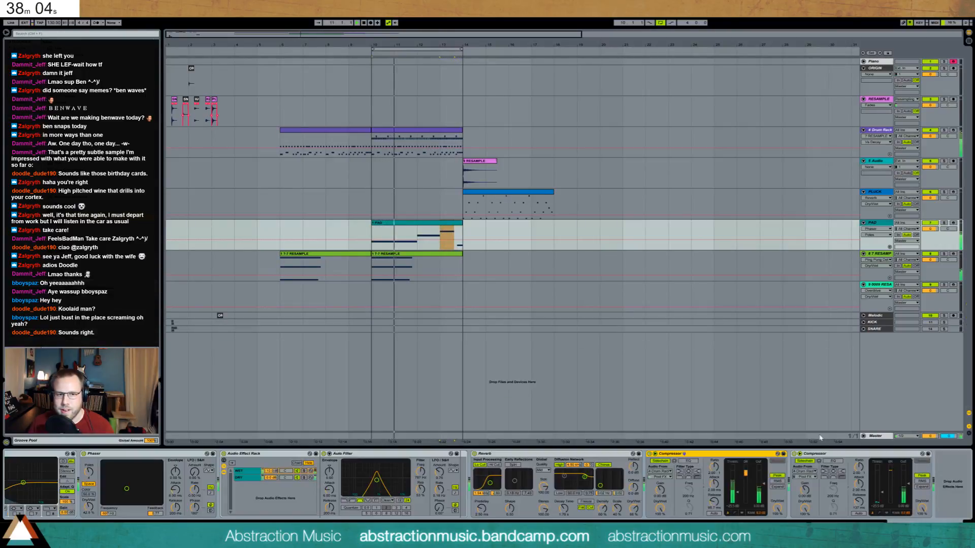
left_click(426, 133)
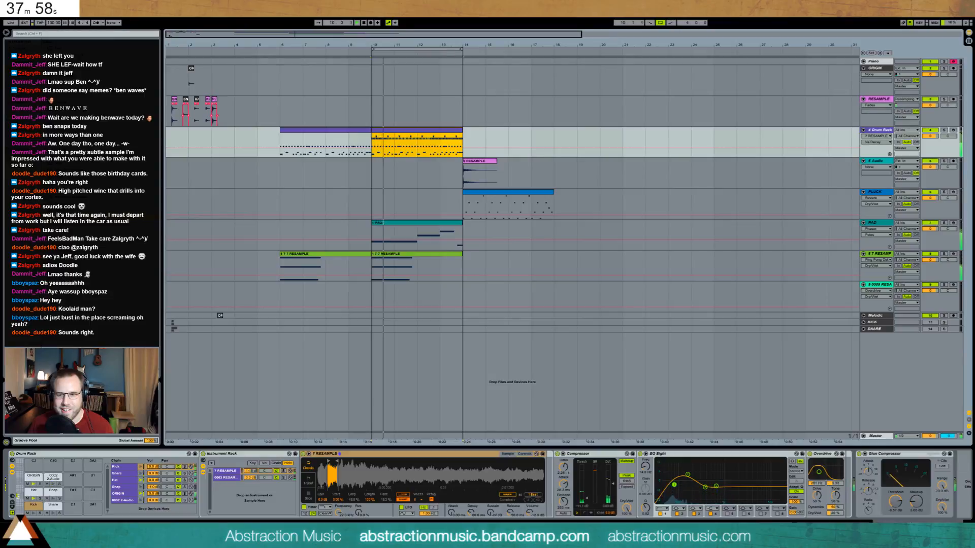
left_click(964, 485)
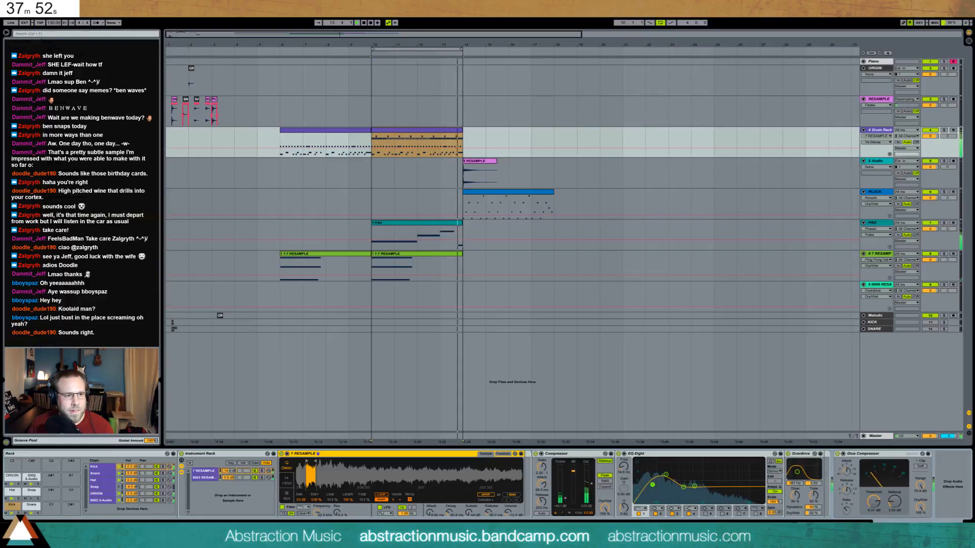
left_click_drag(102, 216, 844, 470)
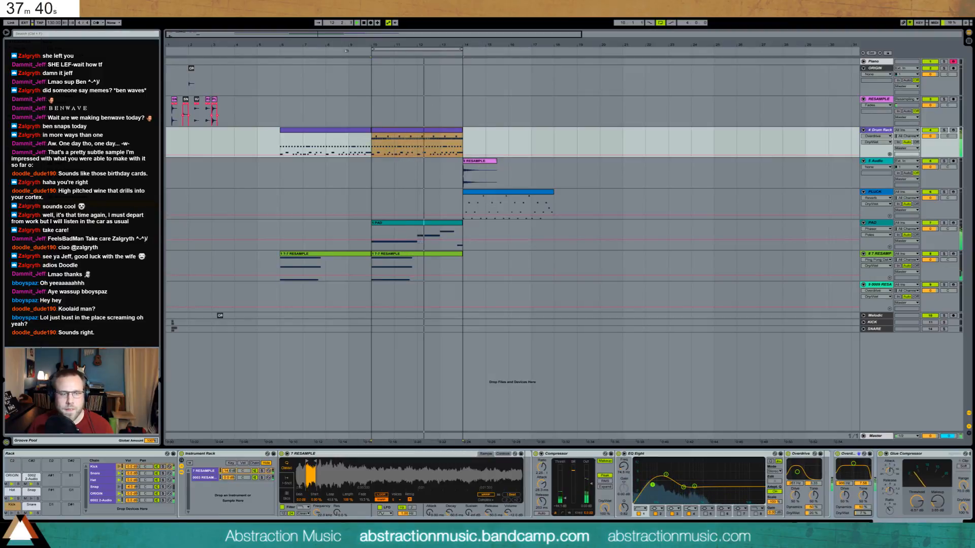
Play and select the resampled clip just before bar 3 on the RESAMPLE track.
left_click_drag(558, 45, 557, 44)
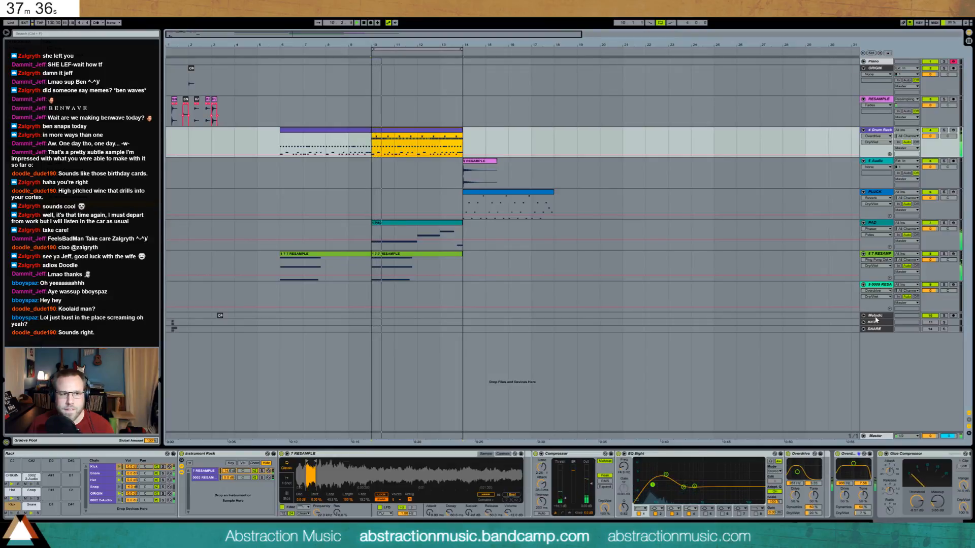
left_click(208, 101)
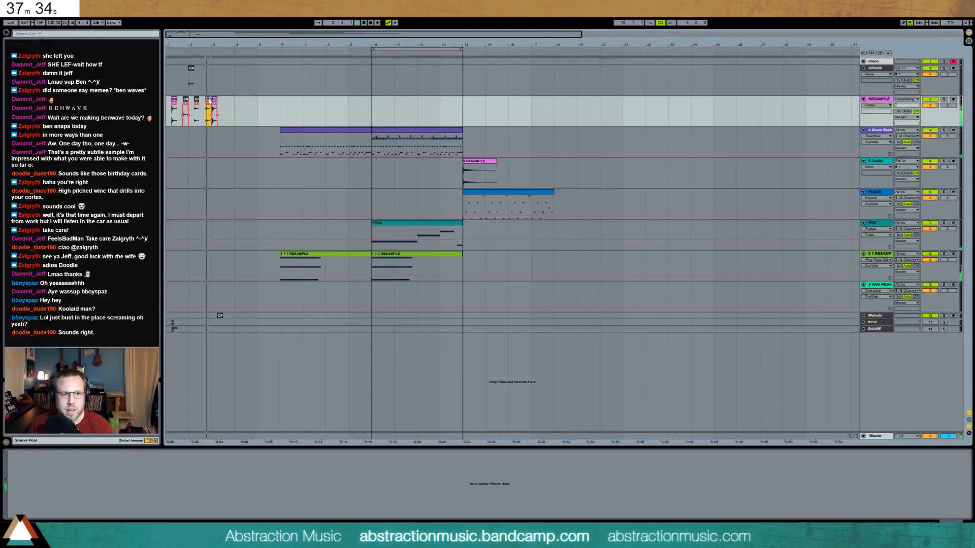
Audition the other short clips at the start of the RESAMPLE track and stop playback.
key("space")
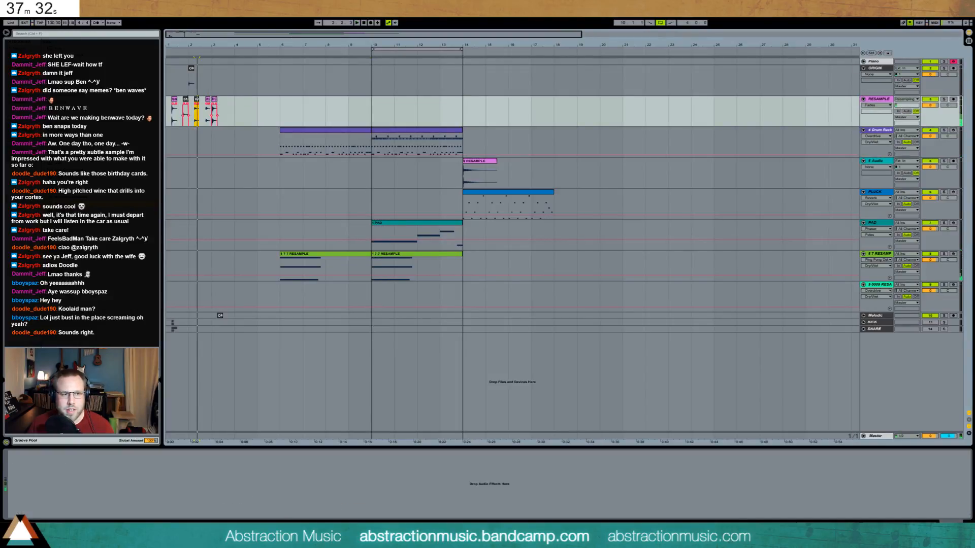
left_click(186, 100)
key("space")
key("space")
key("space")
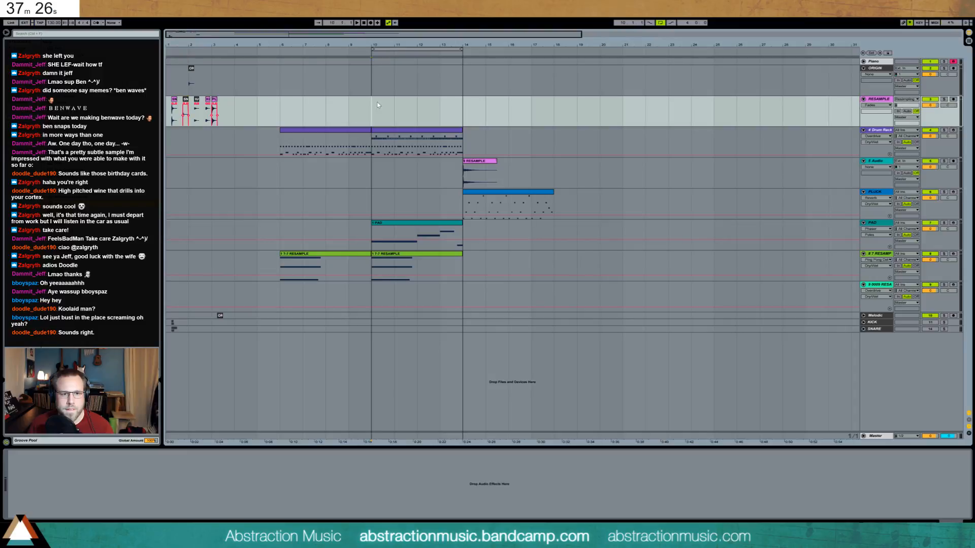
Paste the SNAP clip back to back, one per beat, on the RESAMPLE track from the first offbeat of bar 10 through bar 13, and play it.
left_click_drag(328, 43, 342, 69)
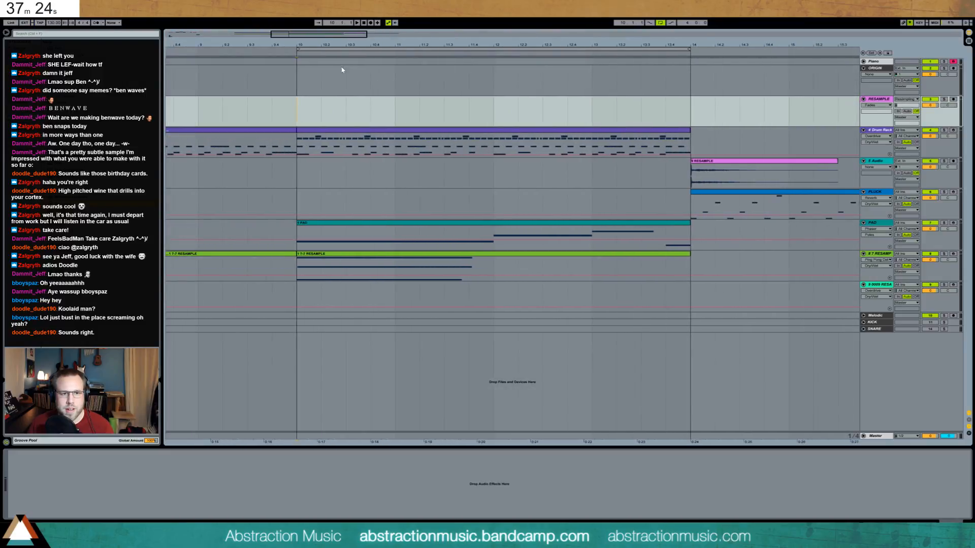
left_click(313, 122)
key("ctrl+v")
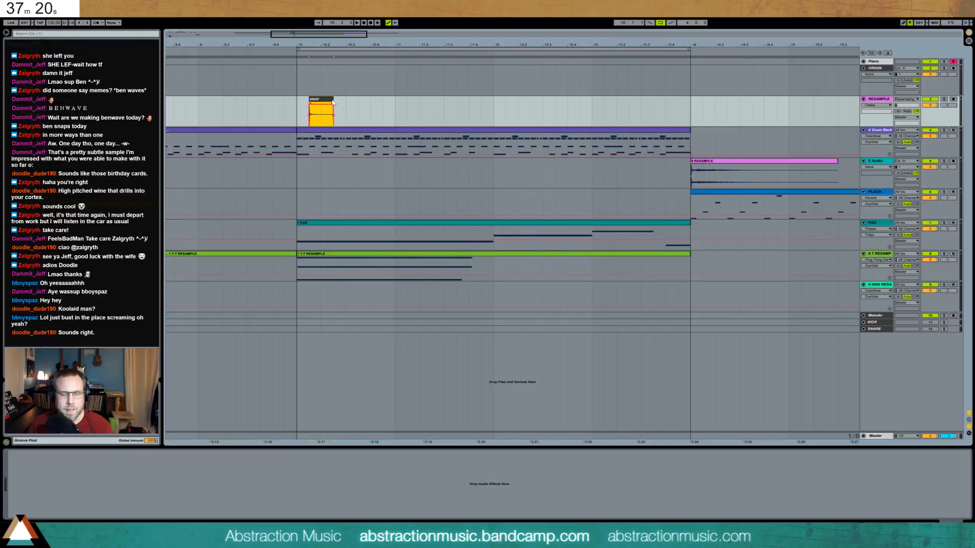
key("ctrl+v")
key("ctrl+v")
key("ctrl+v")
key("ctrl+v")
key("ctrl+v")
key("ctrl+v")
key("ctrl+v")
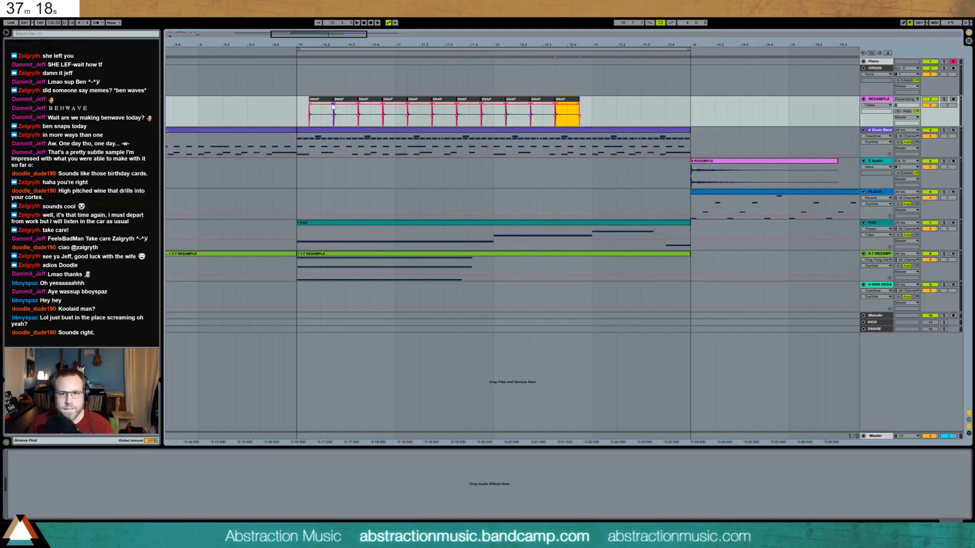
key("ctrl+v")
key("space")
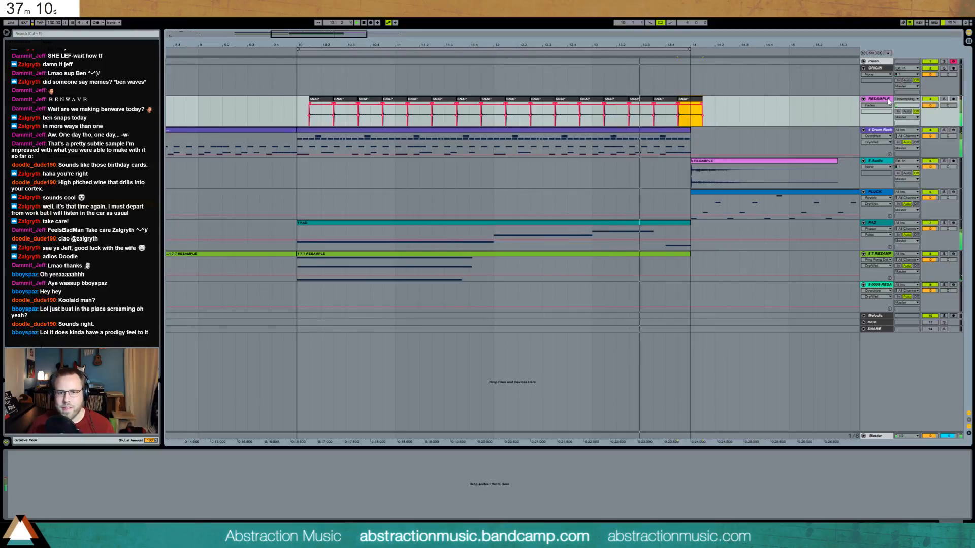
Insert a new audio track below RESAMPLE and move all the pasted SNAP clips onto it.
left_click(739, 118)
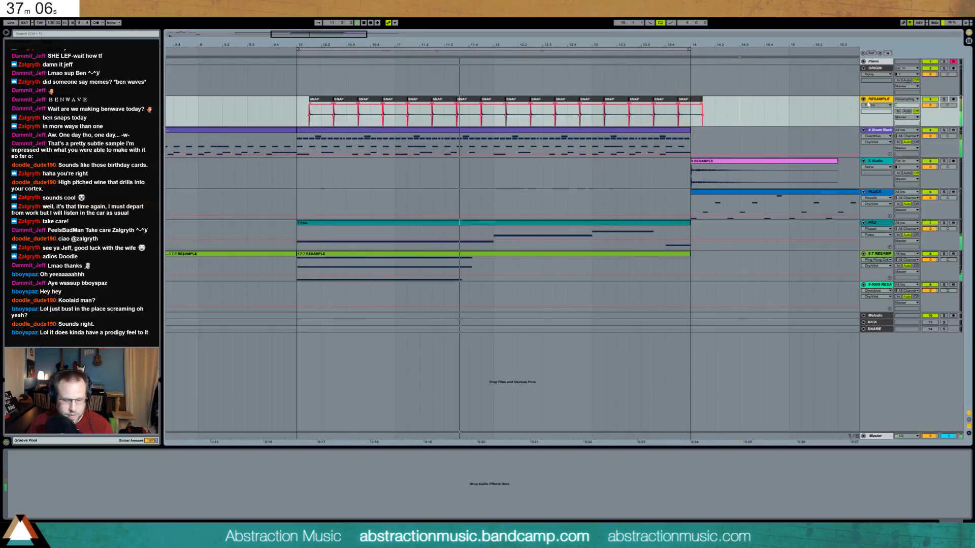
key("ctrl+t")
left_click_drag(294, 114, 695, 131)
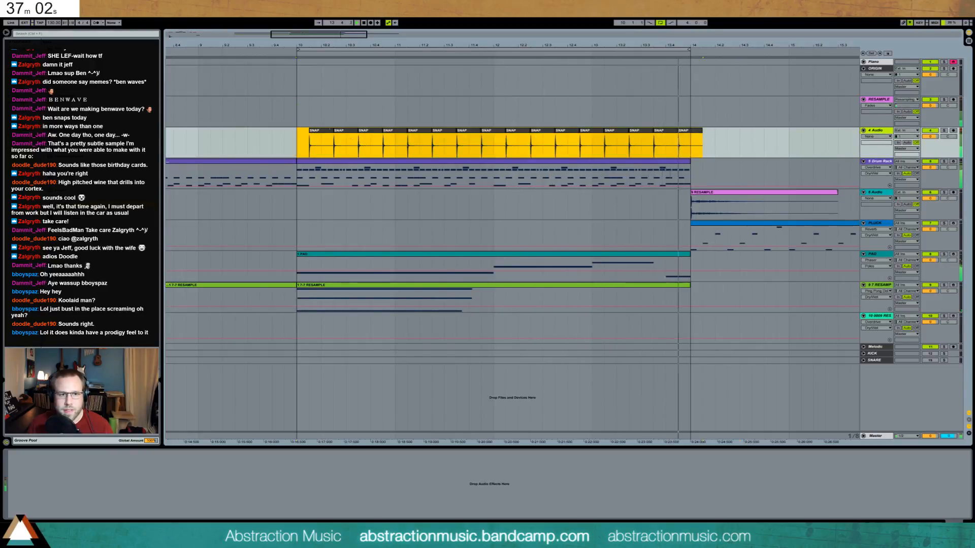
Open the first SNAP clip on the new audio track and turn on looping for it.
left_click(328, 116)
left_click(322, 131)
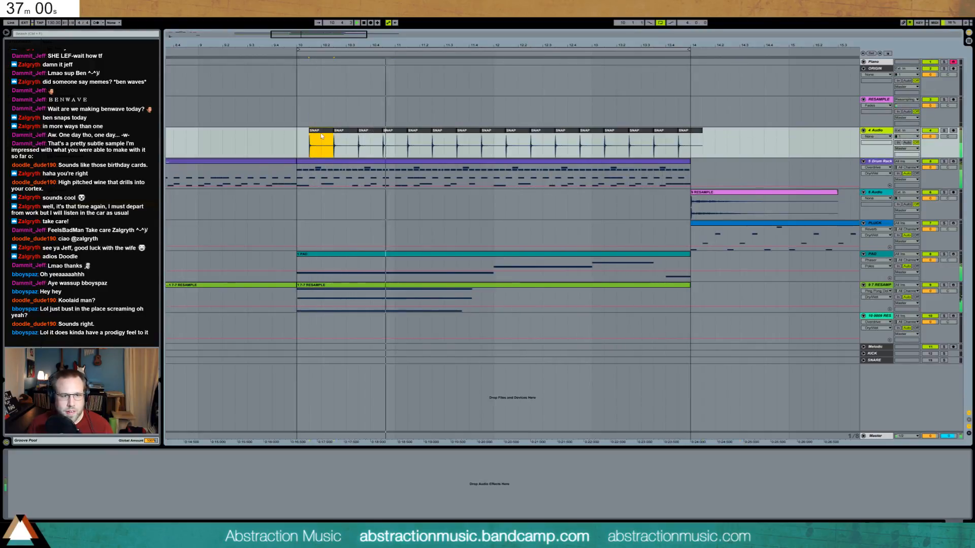
key("shift+Tab")
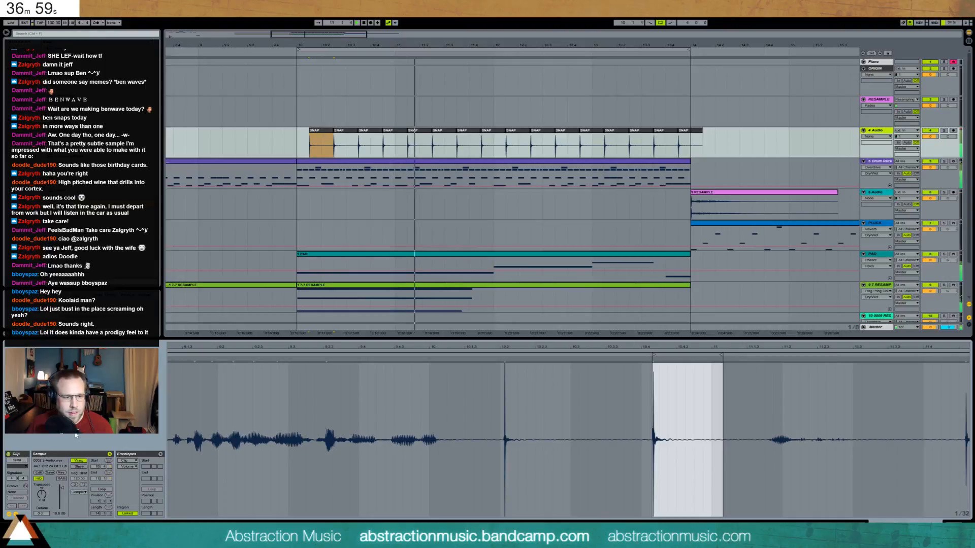
left_click(102, 490)
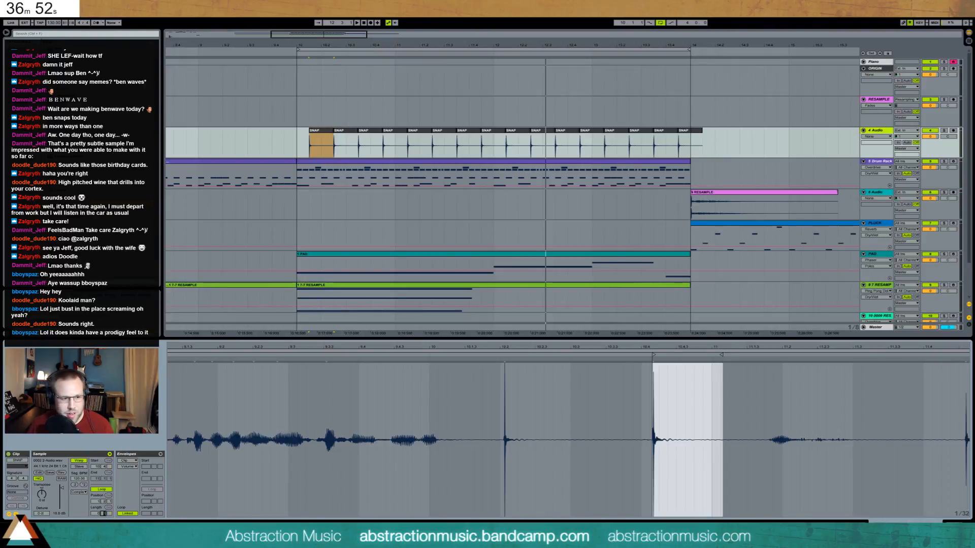
type(".0")
key("Return")
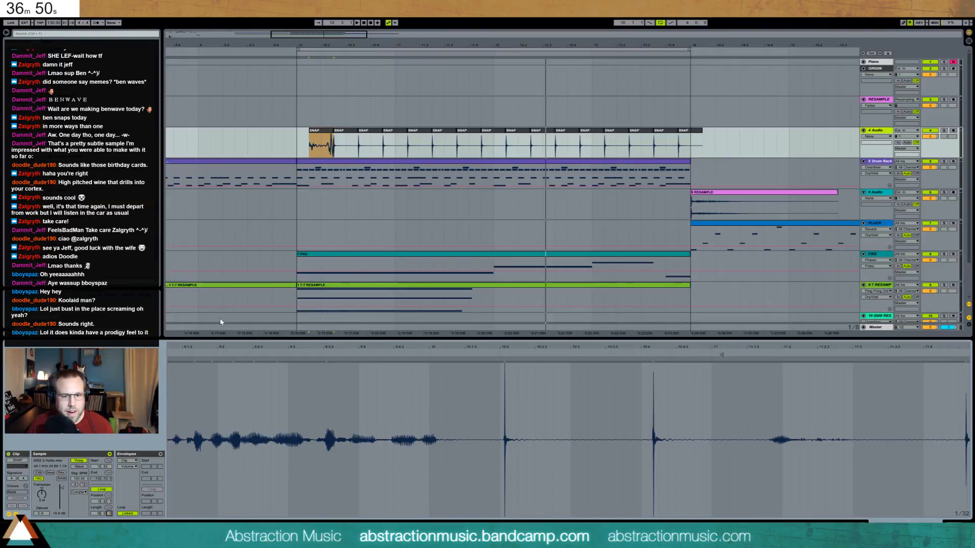
key("ctrl+z")
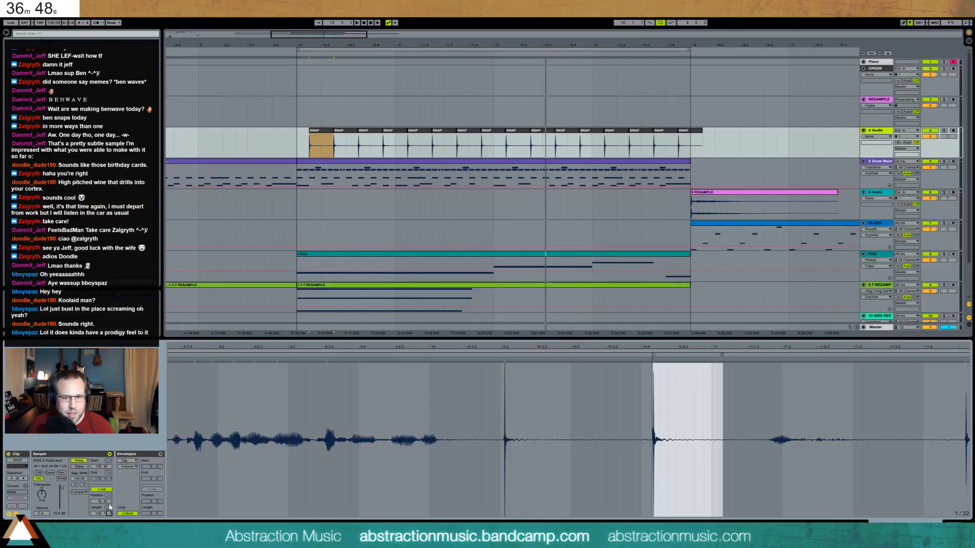
Set the first SNAP clip's loop region to one beat starting right at the snap's transient.
left_click_drag(274, 348, 277, 305)
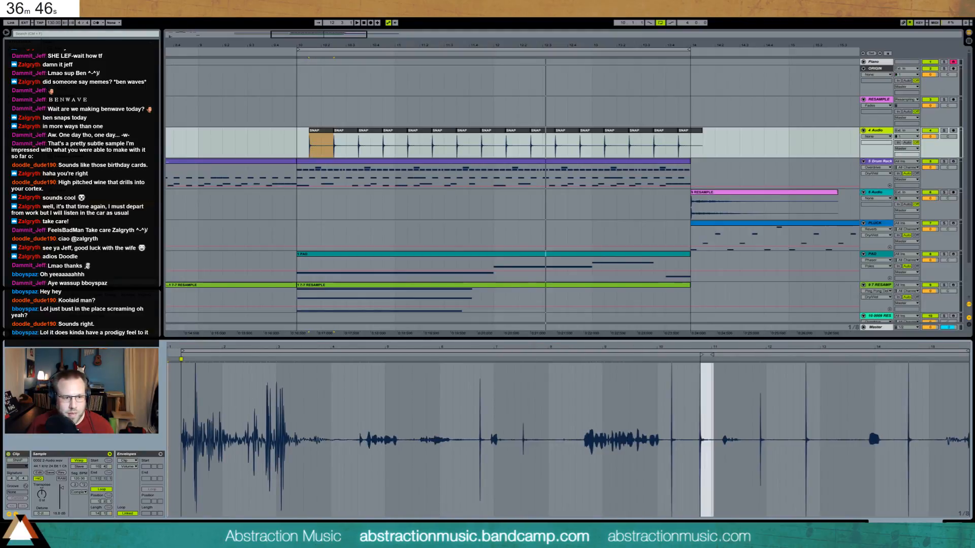
left_click_drag(183, 351, 706, 351)
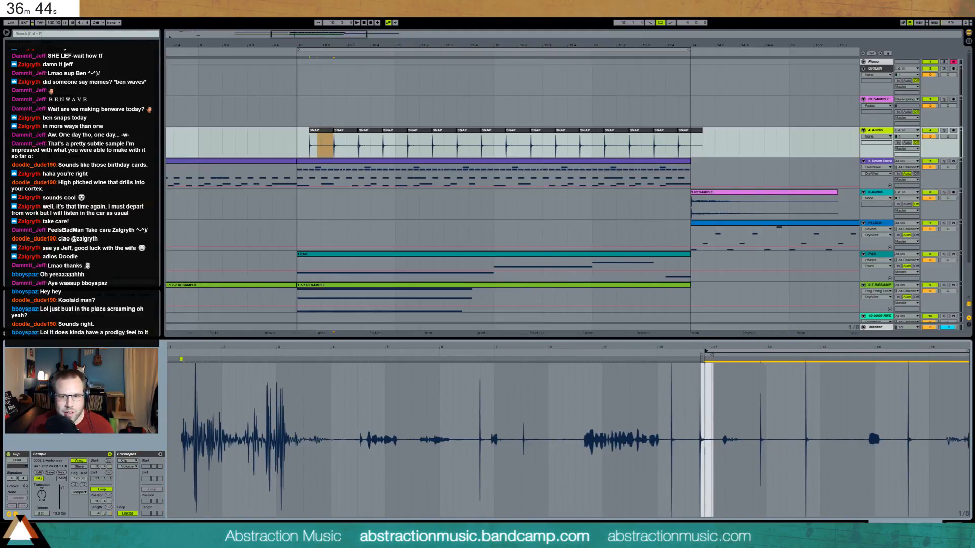
left_click_drag(967, 351, 957, 419)
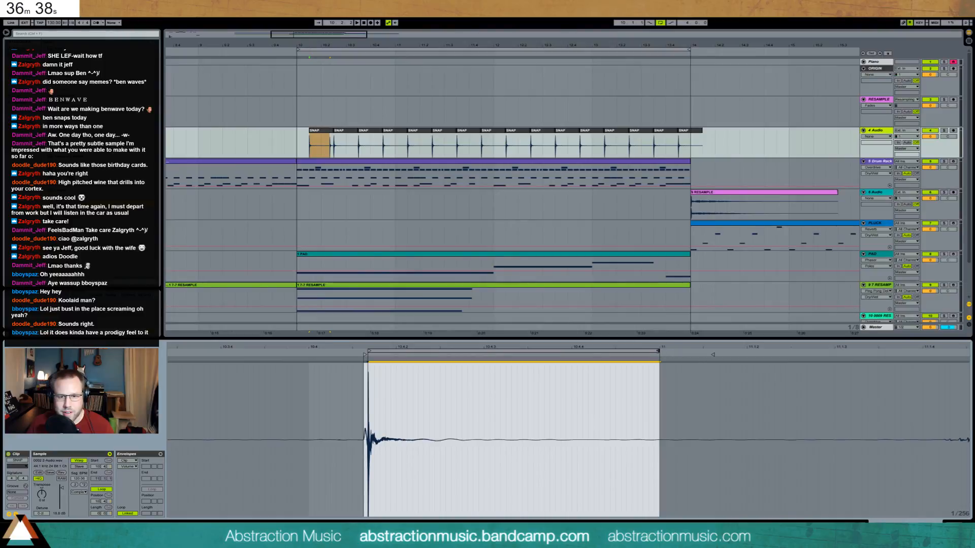
left_click_drag(659, 351, 715, 350)
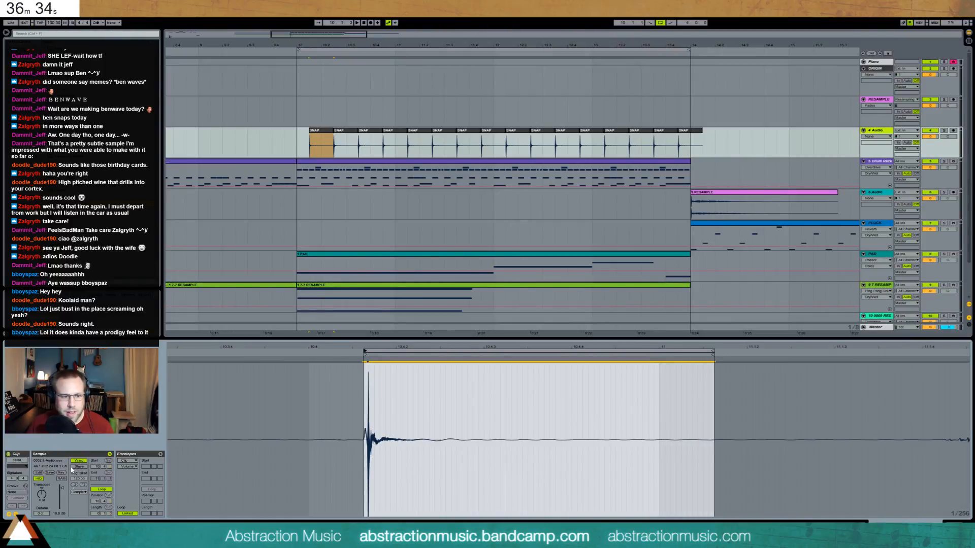
Extend the looped SNAP clip over all the following copies to just past bar 14 and play the section.
left_click_drag(333, 134, 702, 134)
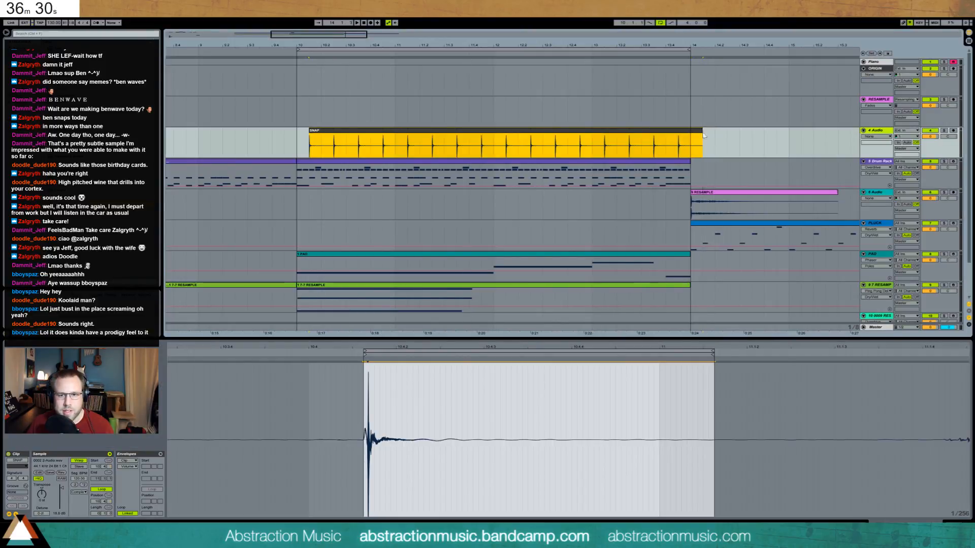
key("space")
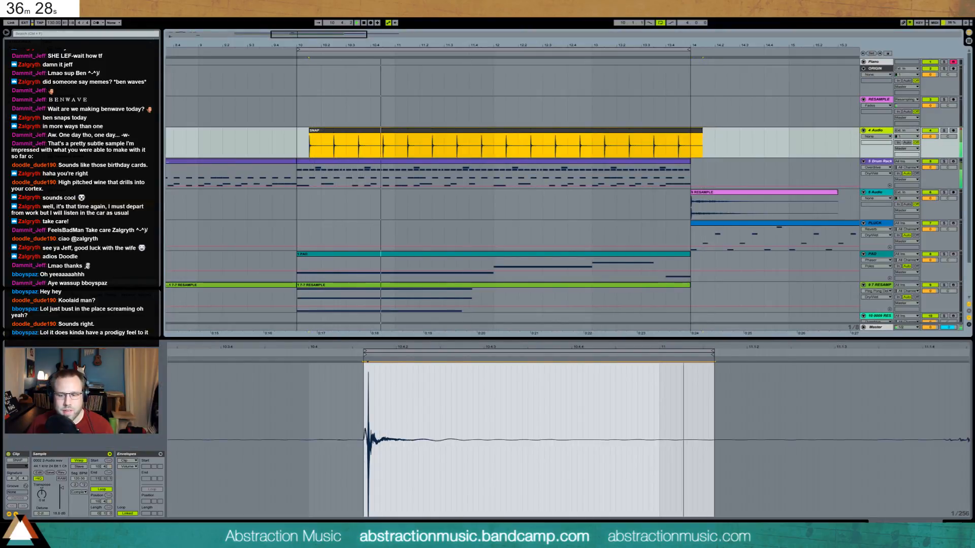
key("shift+Tab")
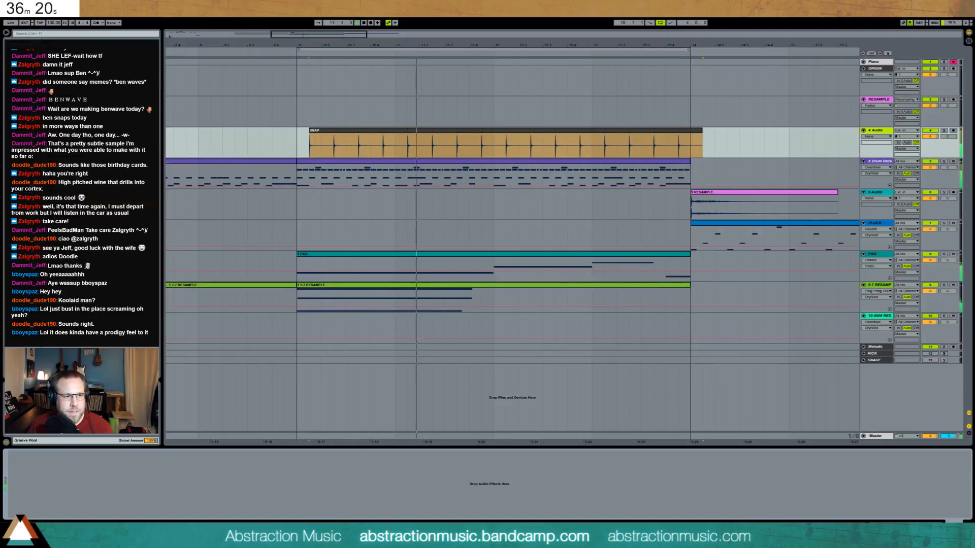
Add an EQ Eight to the snap track and, with the track soloed, shape a low cut, a mid dip and a raised high end.
left_click_drag(84, 203, 70, 489)
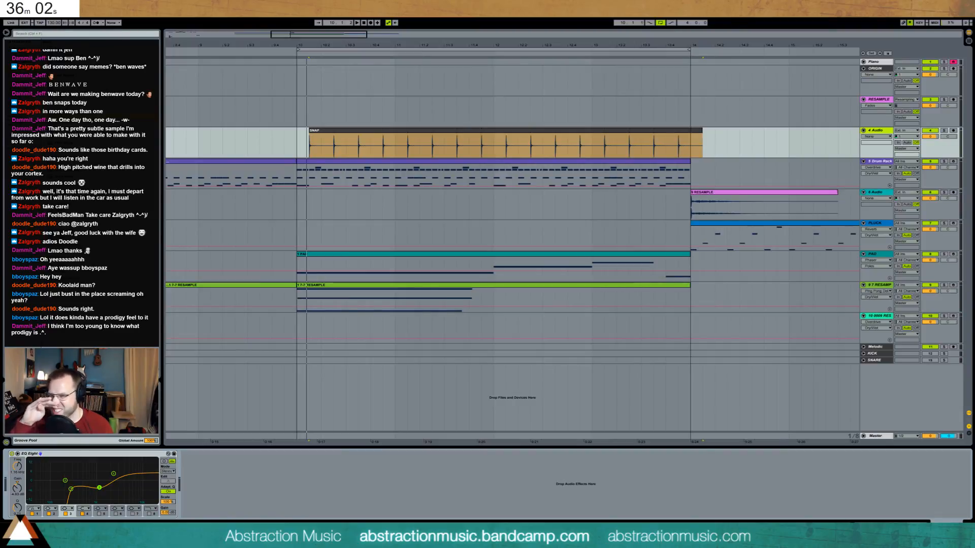
left_click(297, 146)
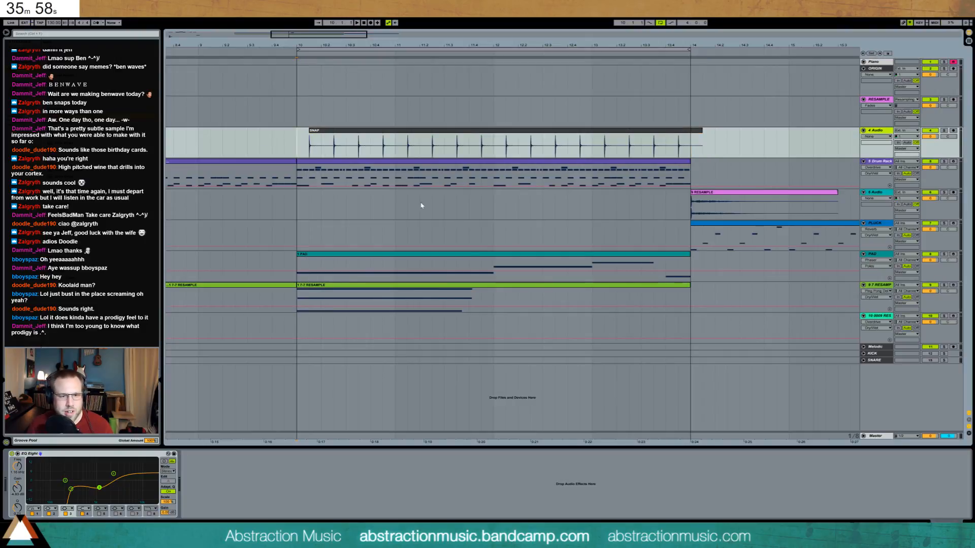
left_click(945, 130)
key("space")
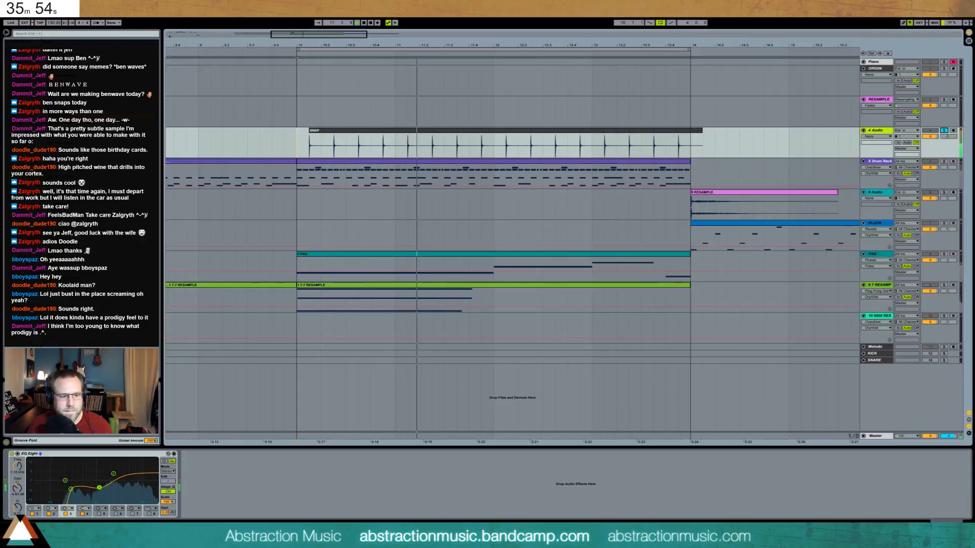
left_click(100, 488)
mouse_move(100, 489)
left_mouse_down()
mouse_move(104, 480)
mouse_move(95, 488)
left_mouse_up()
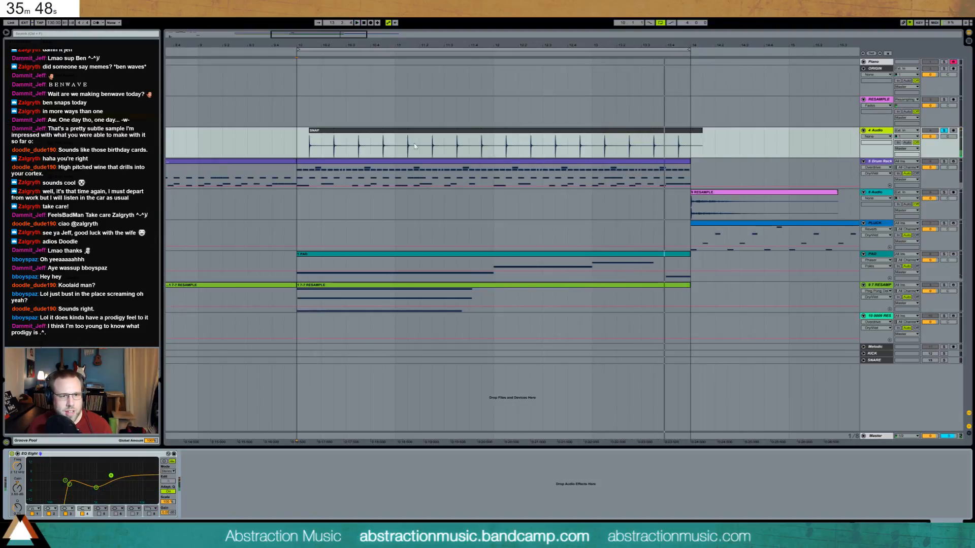
Unsolo the snap track and move the EQ's low cut up into the mid dip while the full mix plays.
left_click(945, 131)
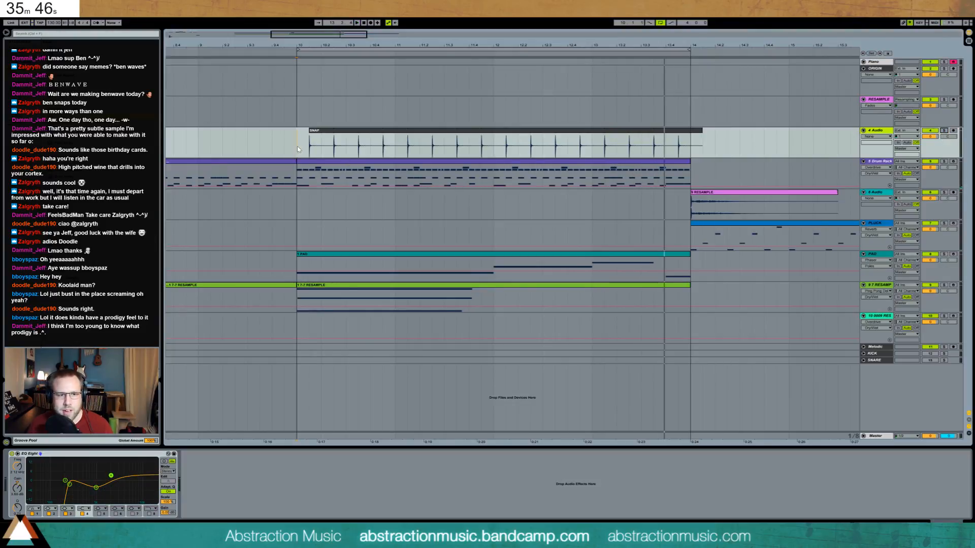
key("space")
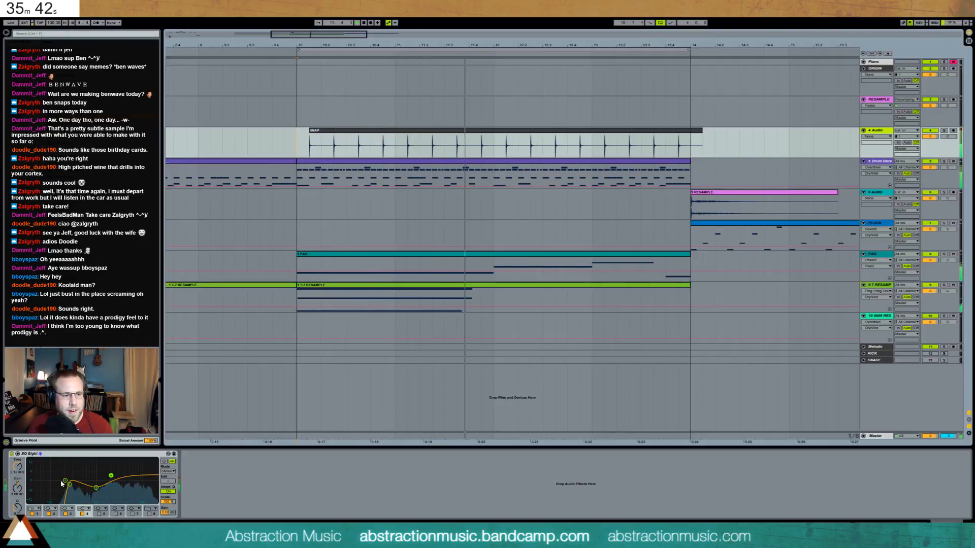
left_click_drag(69, 484, 92, 489)
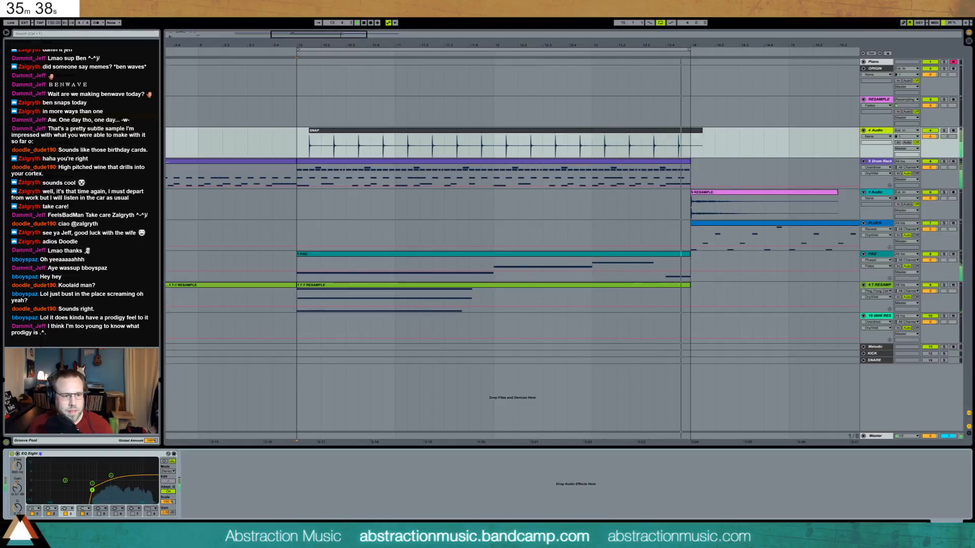
Turn off EQ Eight band 2 and toggle bands 1, 3 and 4 off and on to compare their effect.
left_click(32, 515)
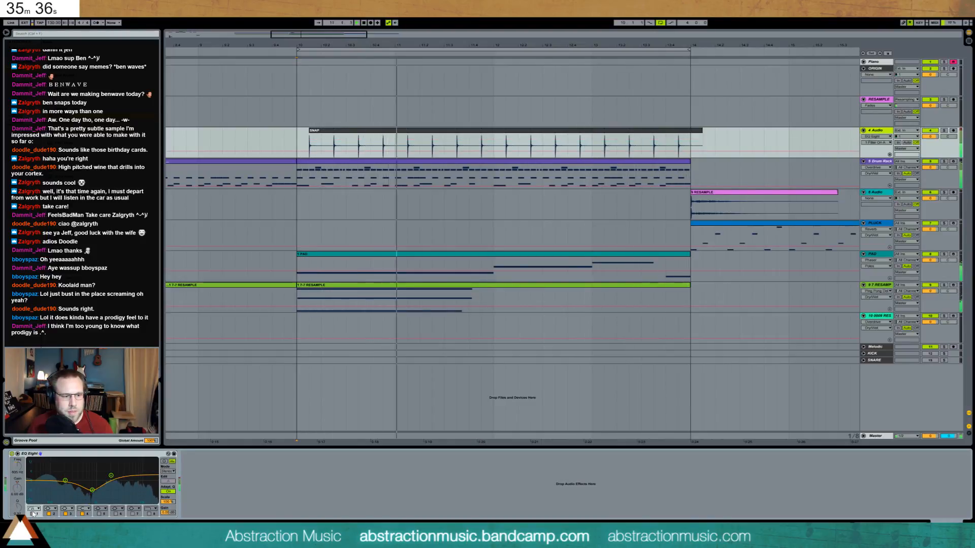
left_click(33, 515)
left_click(49, 515)
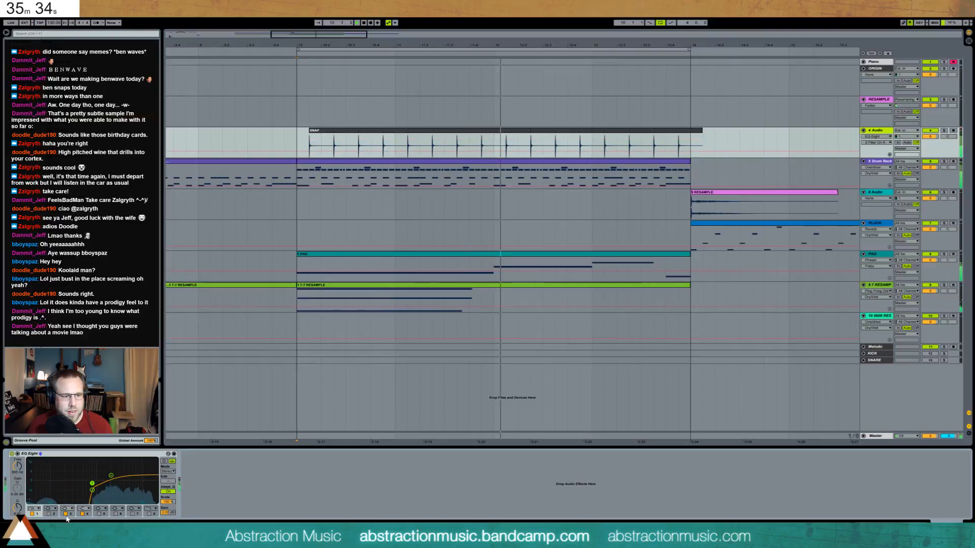
left_click(66, 515)
left_click(66, 515)
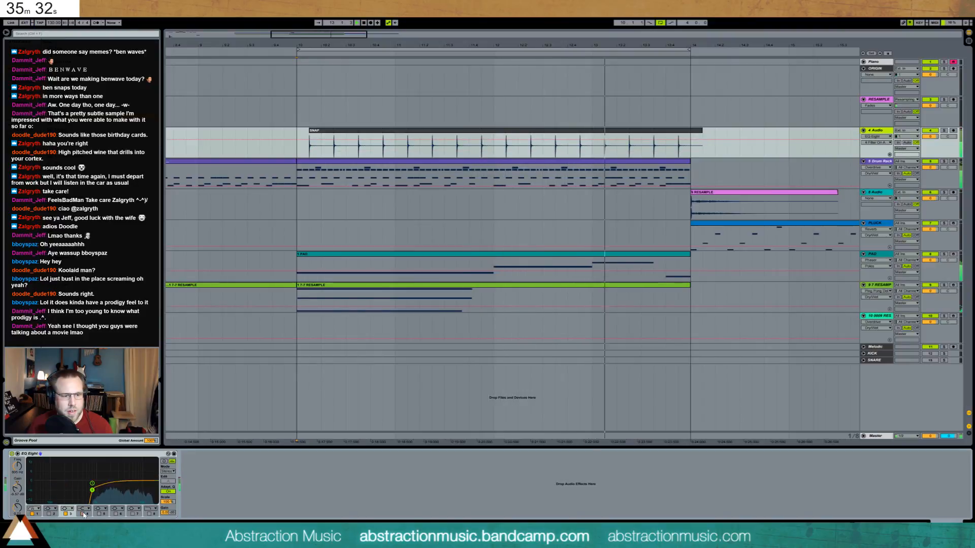
left_click(82, 515)
left_click(83, 515)
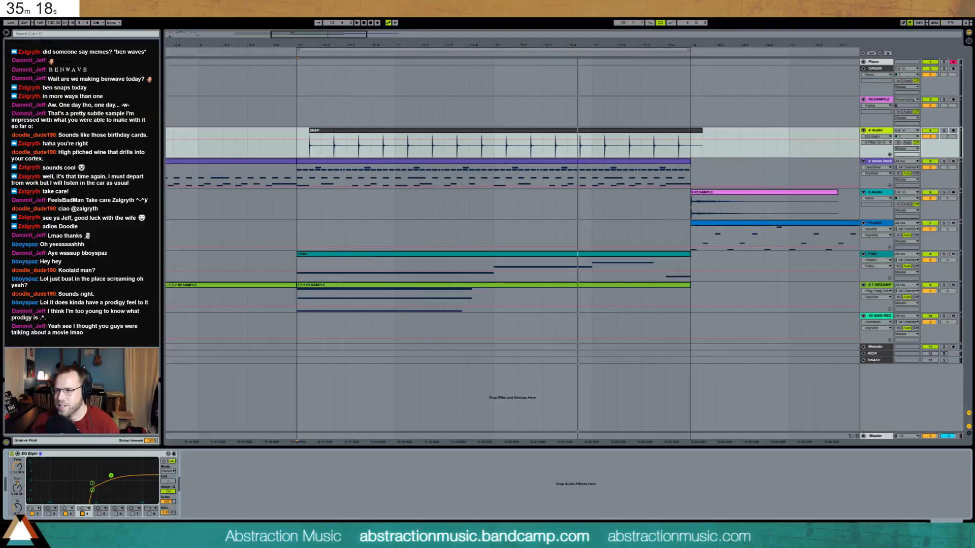
Create an empty one-bar clip in bar 9 on the PAD track, open its note editor and start playback from there.
left_click_drag(331, 34, 336, 5)
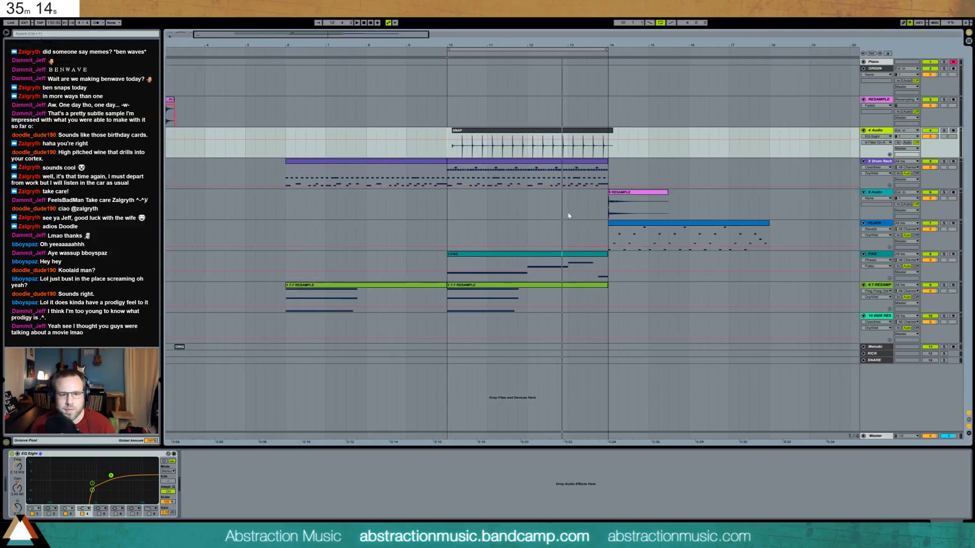
double_click(431, 263)
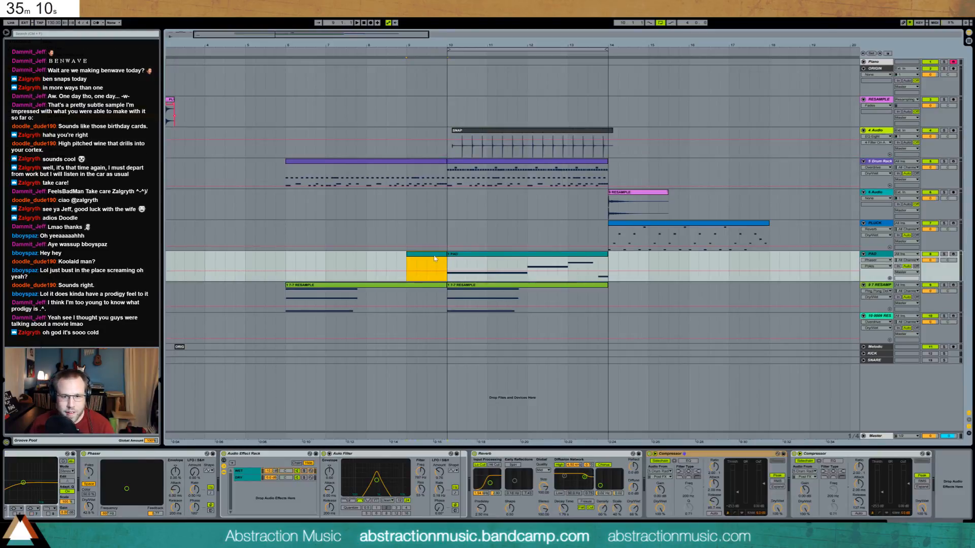
double_click(434, 258)
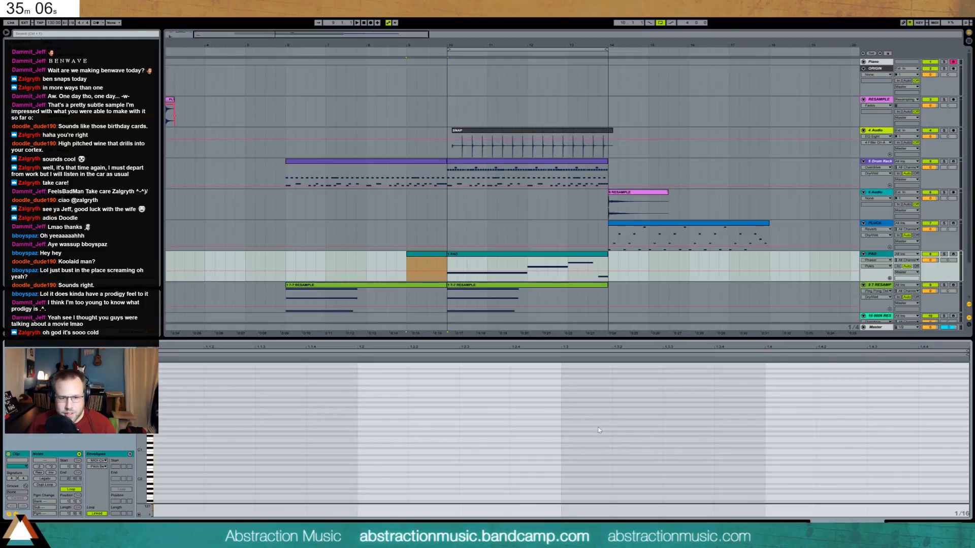
key("space")
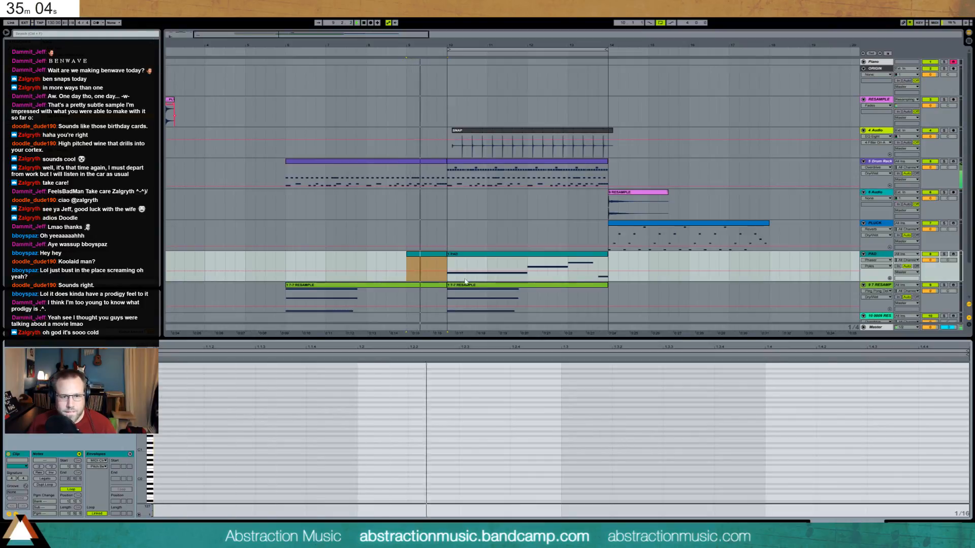
Stop playback and enter two sixteenth notes of the same pitch on 1.3.2 and 1.3.4 in the PAD track's bar 9 clip.
key("space")
left_click(457, 255)
key("space")
left_click(435, 258)
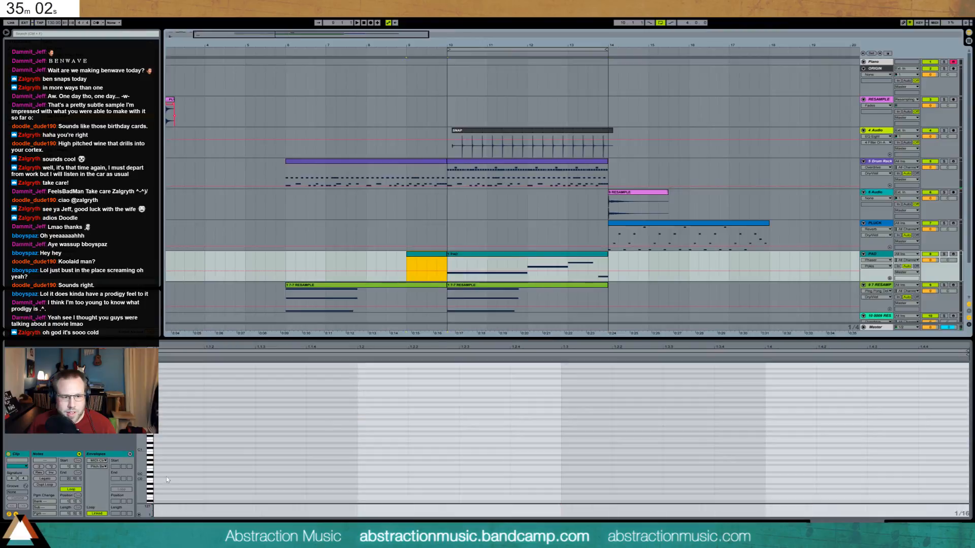
scroll(156, 487, "down", 2)
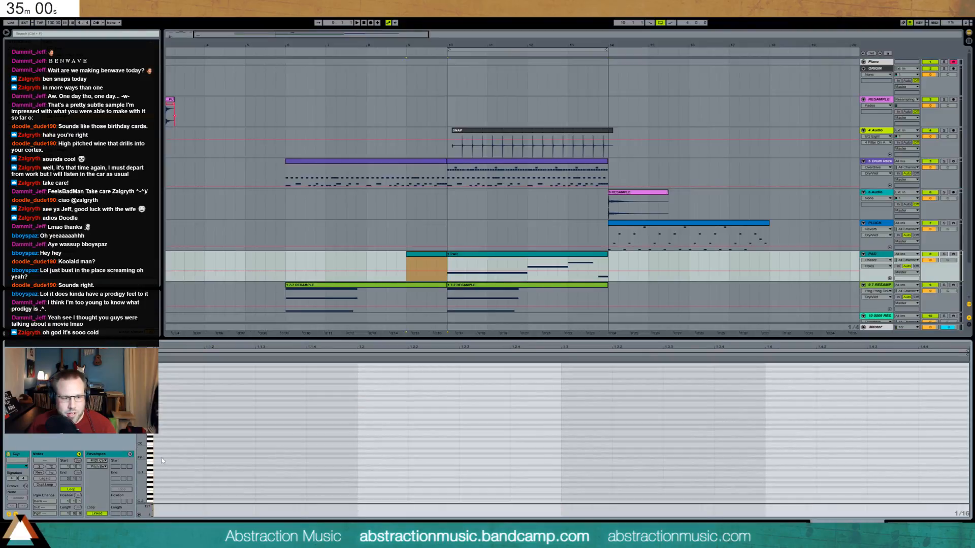
double_click(623, 456)
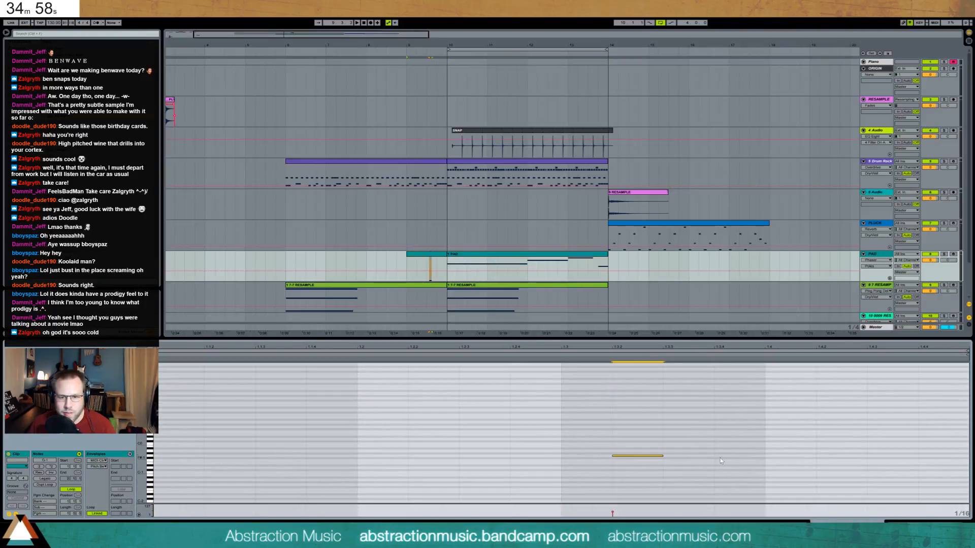
double_click(723, 459)
key("Up")
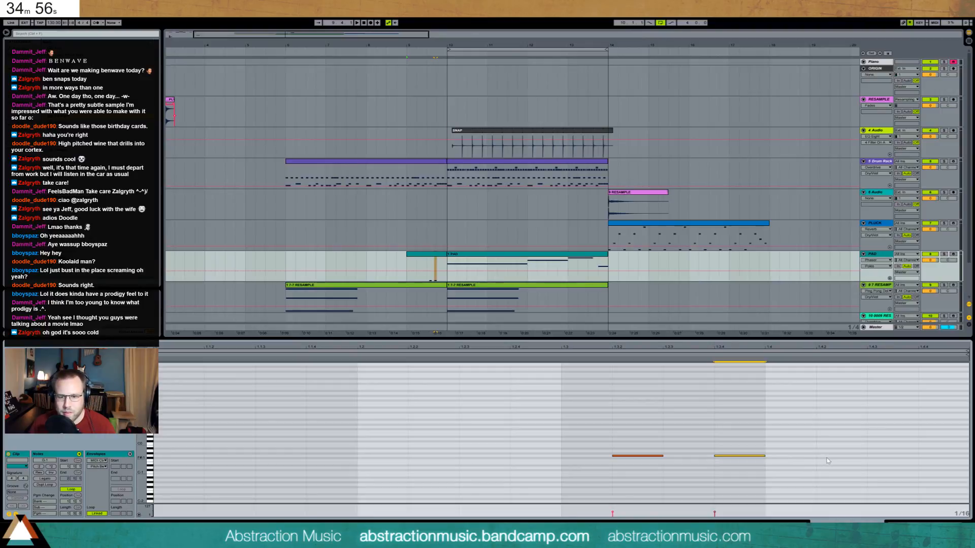
Duplicate the two beat 3 notes onto beat 4, then transpose all four notes up an octave while listening to the result.
left_click_drag(757, 431, 567, 477)
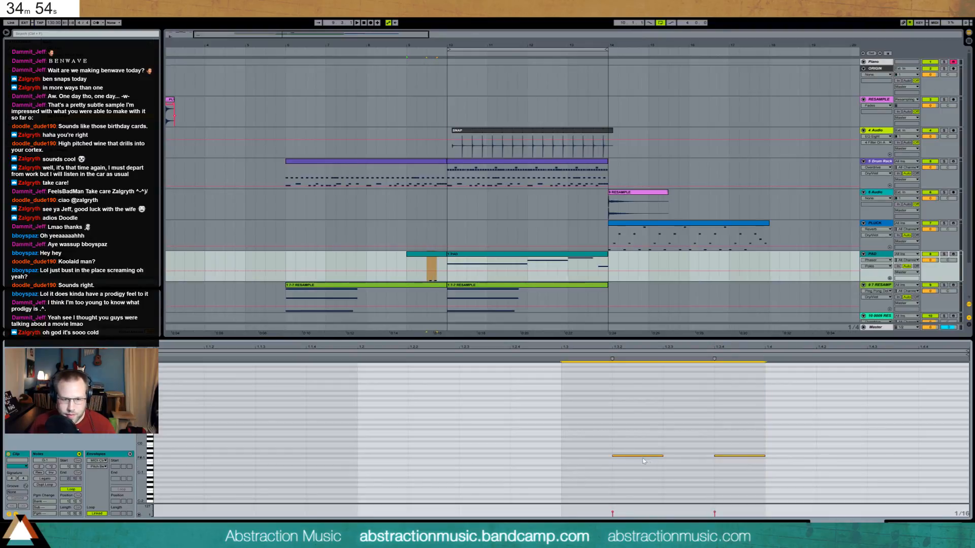
left_click_drag(639, 456, 638, 435)
left_click_drag(582, 425, 761, 477)
key("ctrl+d")
key("space")
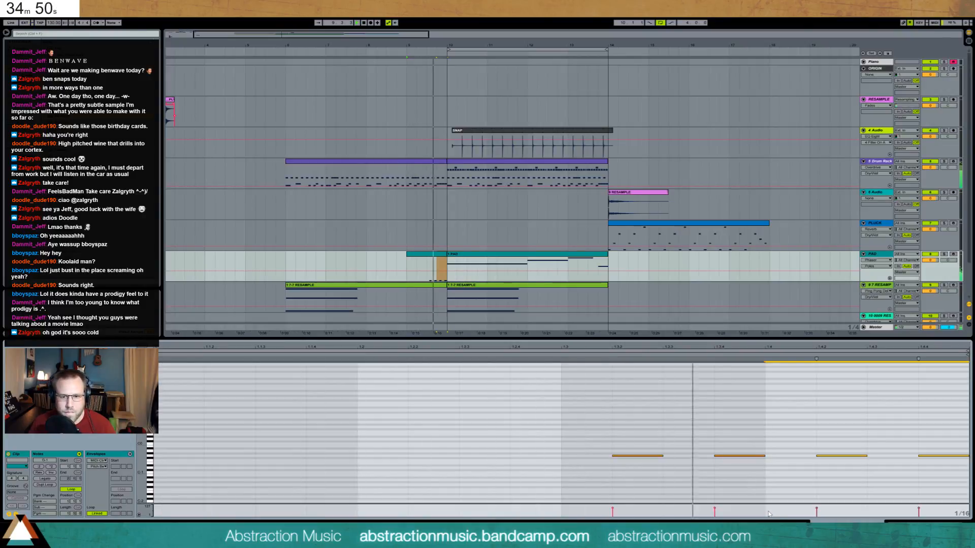
key("ctrl+a")
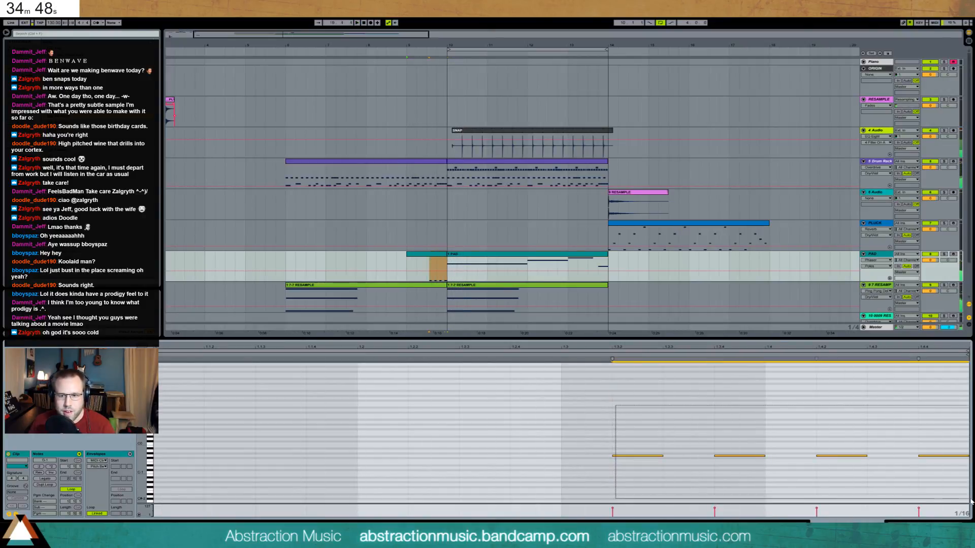
key("shift+Up")
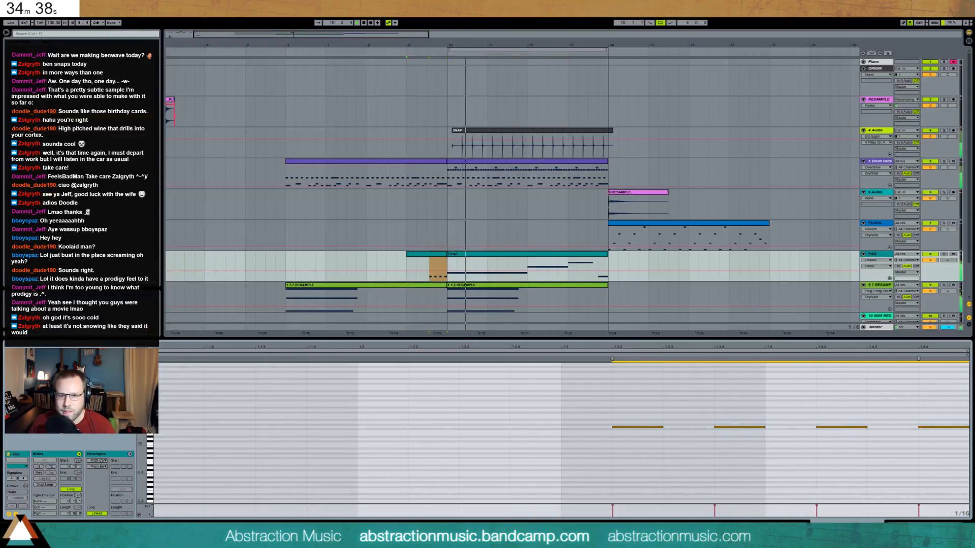
Show the PAD track's device chain, audition the arrangement from bar 6 and select the bar 9 pad clip.
key("shift+Tab")
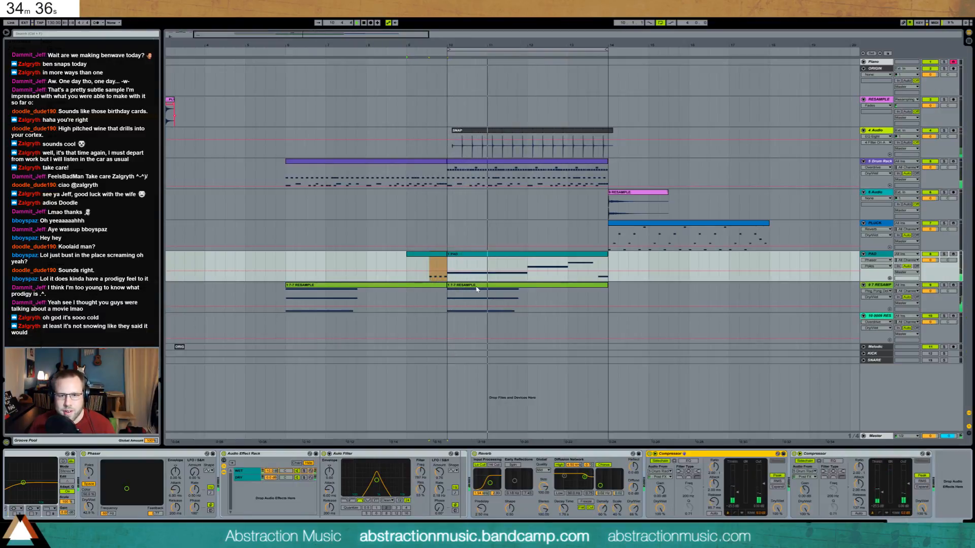
left_click(286, 261)
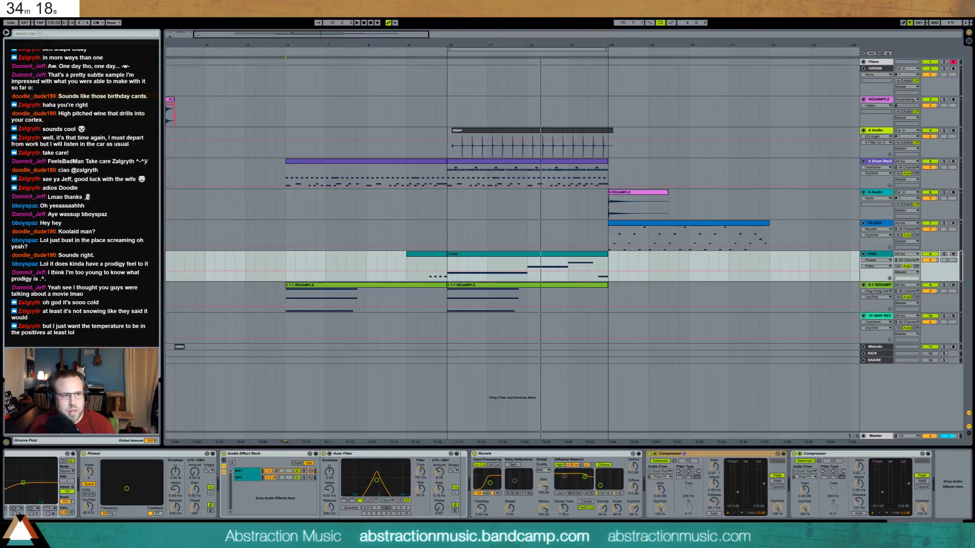
left_click(406, 261)
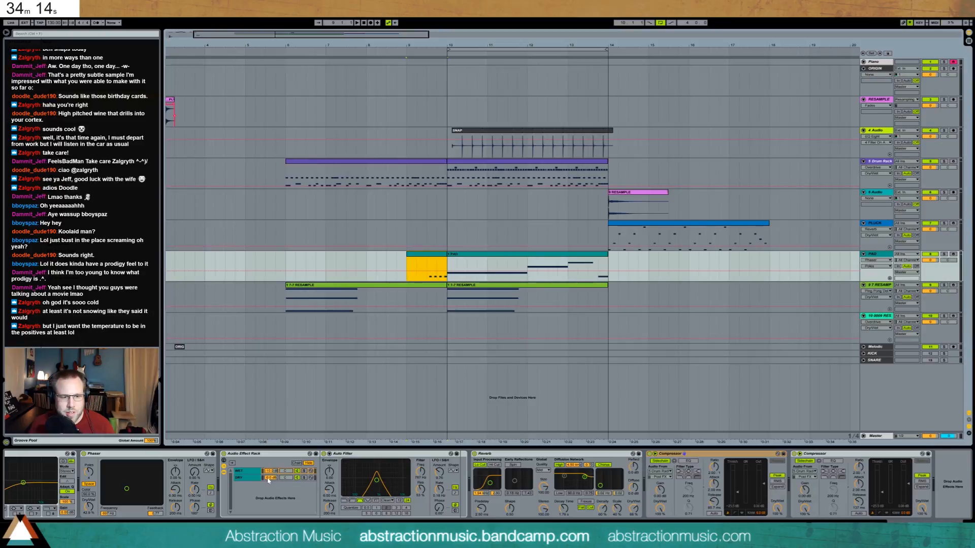
While the loop plays, adjust the PAD track's Auto Filter LFO amount and set the effect rack's WET chain volume to -5 dB.
left_click_drag(273, 473, 274, 459)
key("space")
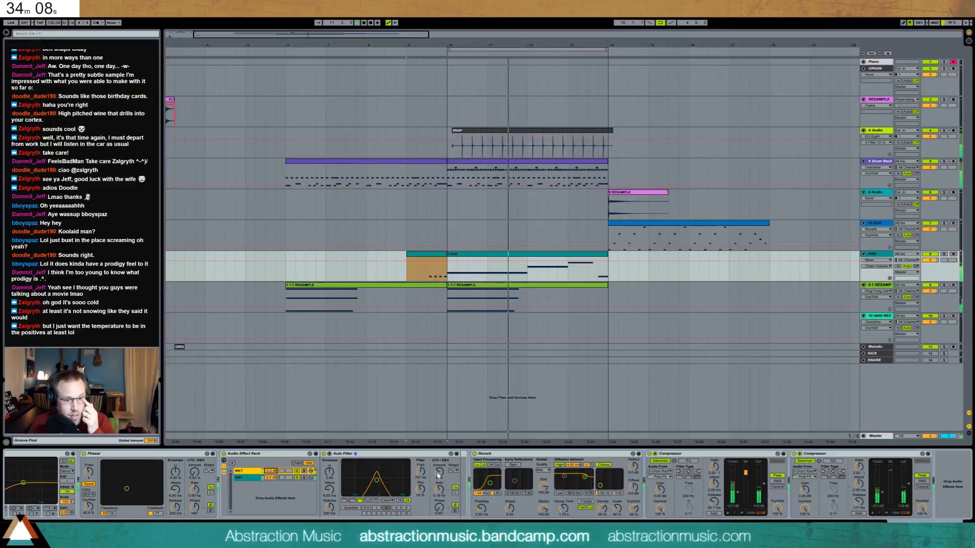
mouse_move(439, 472)
left_mouse_down()
mouse_move(439, 449)
mouse_move(439, 471)
mouse_move(420, 465)
left_mouse_up()
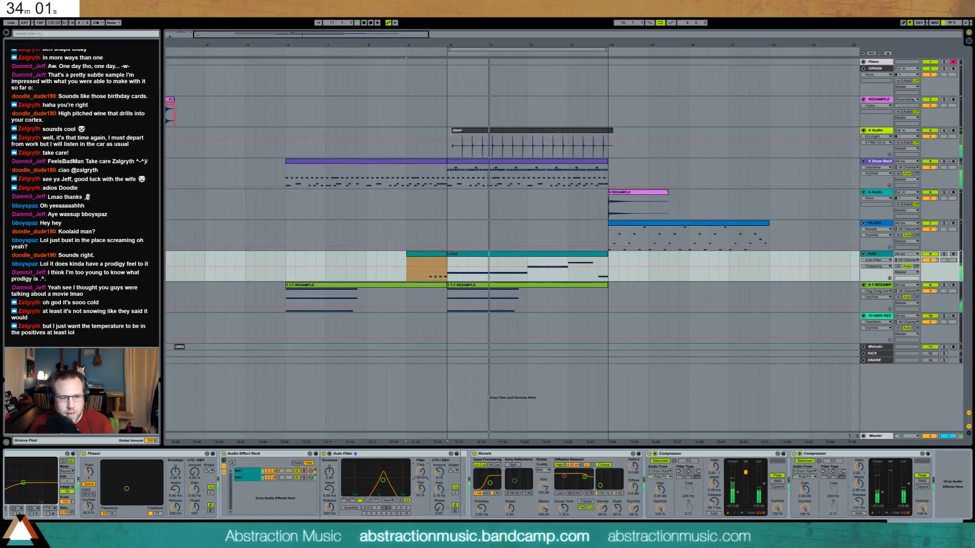
left_click(272, 471)
type("-5")
key("Return")
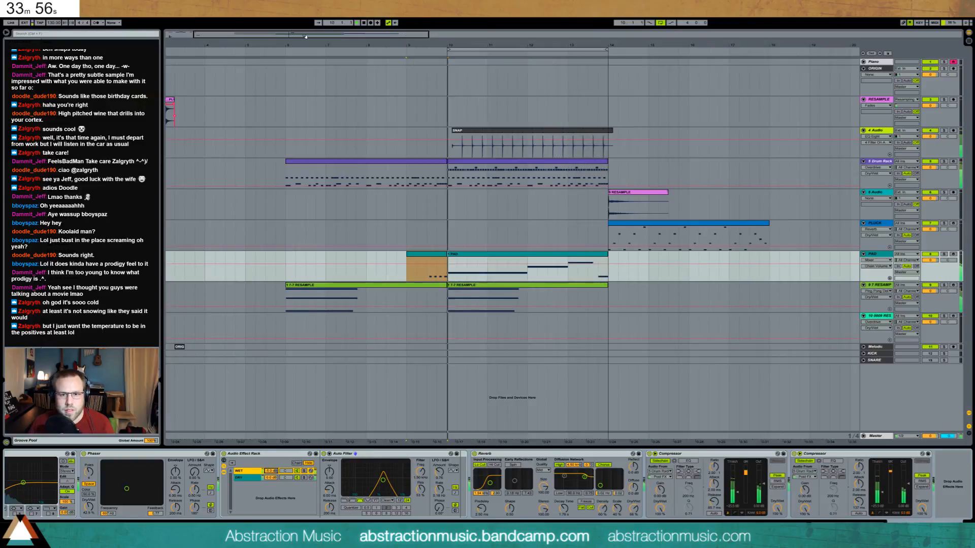
Arm track 10, the resampled Simpler instrument, for live playing.
left_click_drag(305, 36, 325, 11)
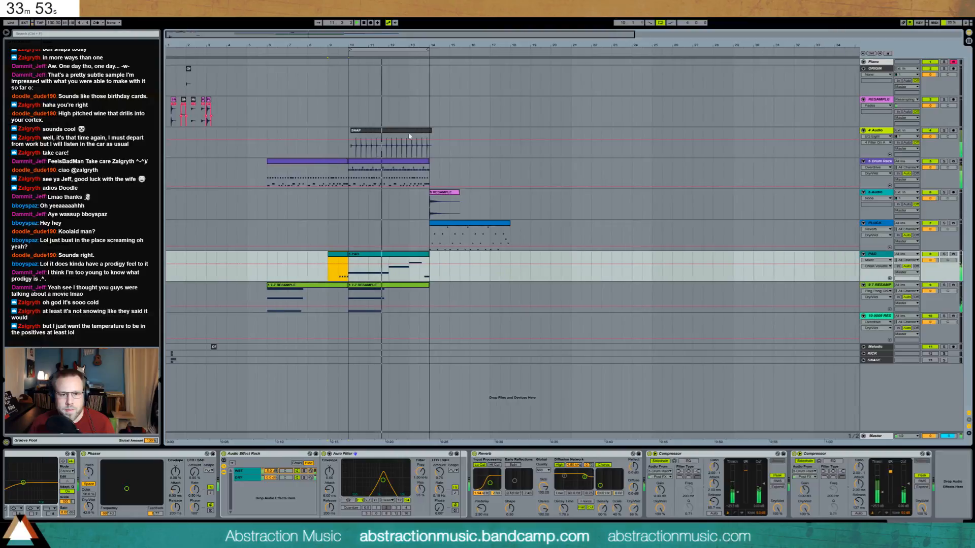
left_click(886, 287)
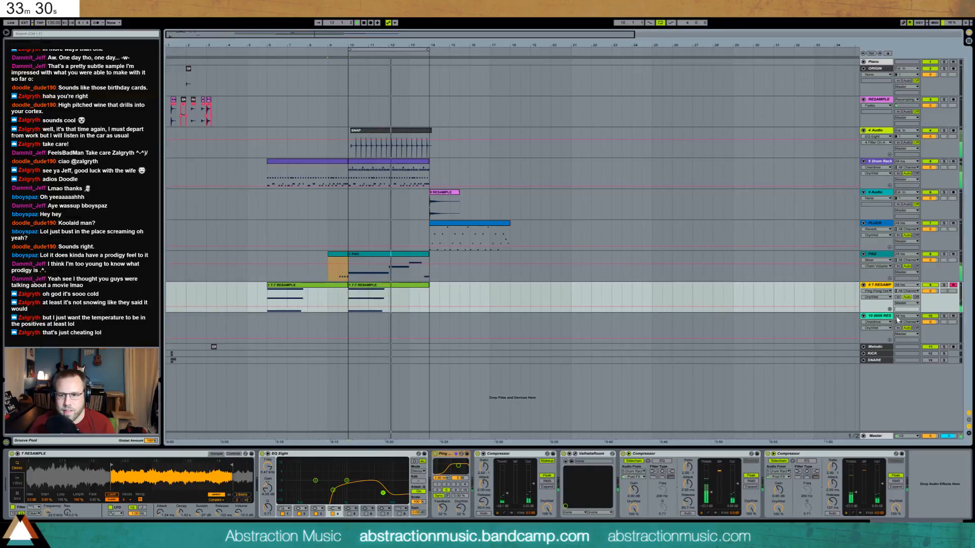
left_click(952, 316)
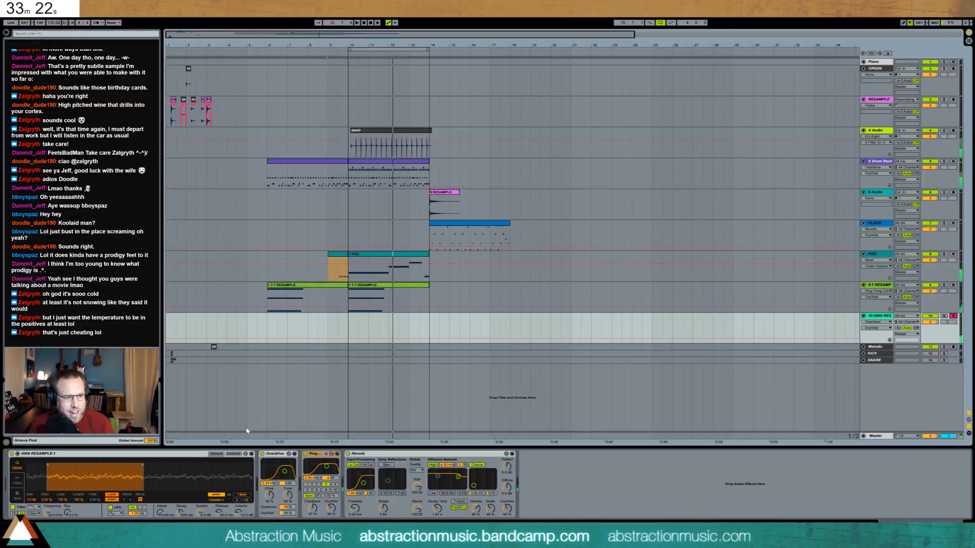
Group track 10's Simpler into an Instrument Rack, add an Analog synth as a second chain, and open its first oscillator's shape options.
left_click(127, 458)
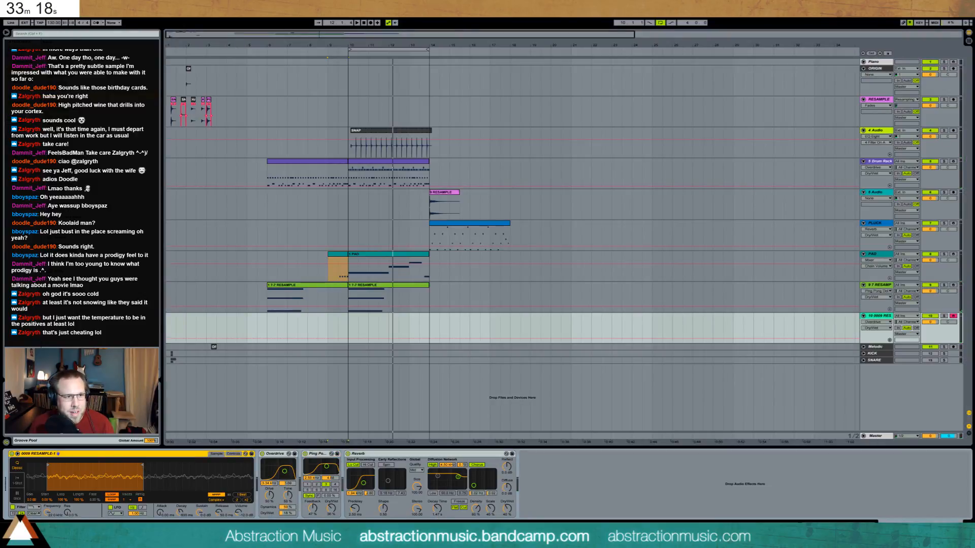
left_click(82, 152)
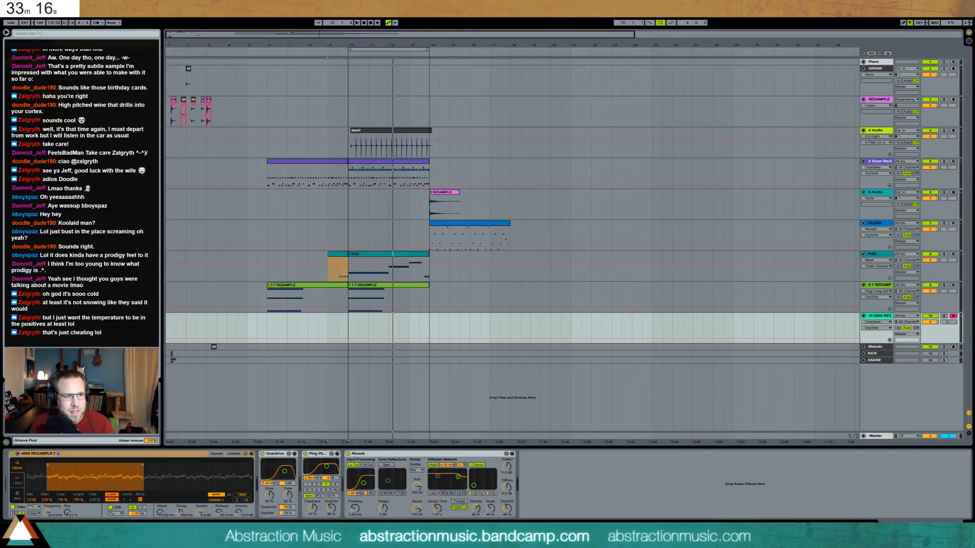
left_click(90, 459)
key("ctrl+g")
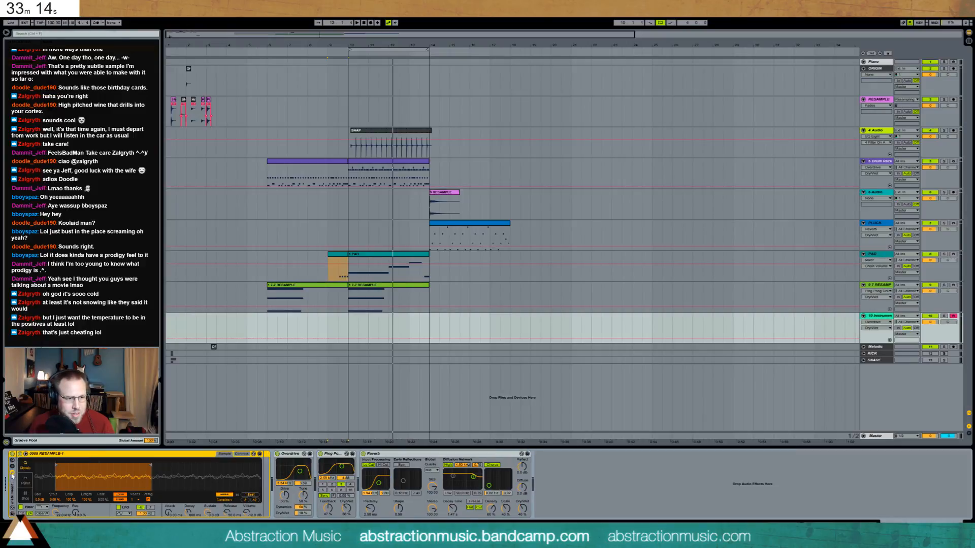
left_click(12, 470)
left_click_drag(87, 53, 65, 496)
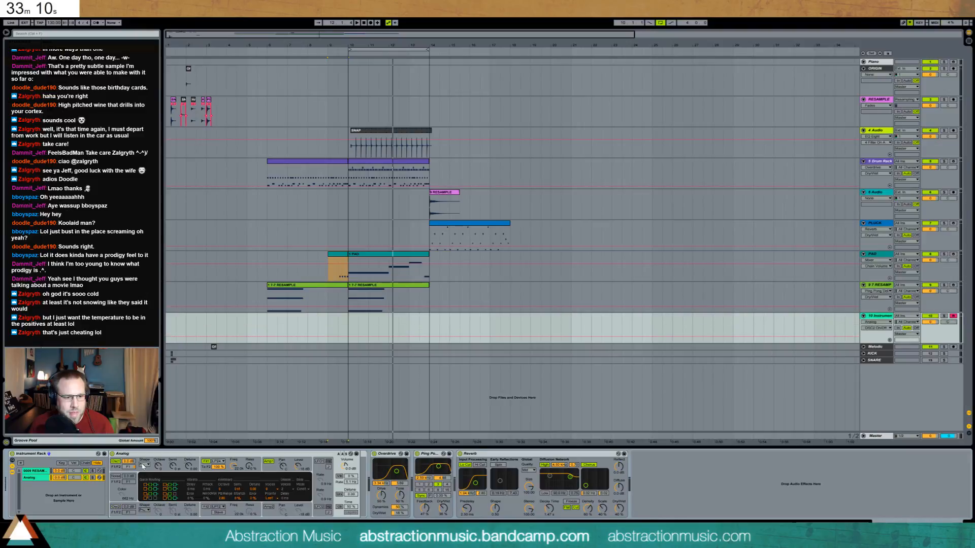
left_click(131, 467)
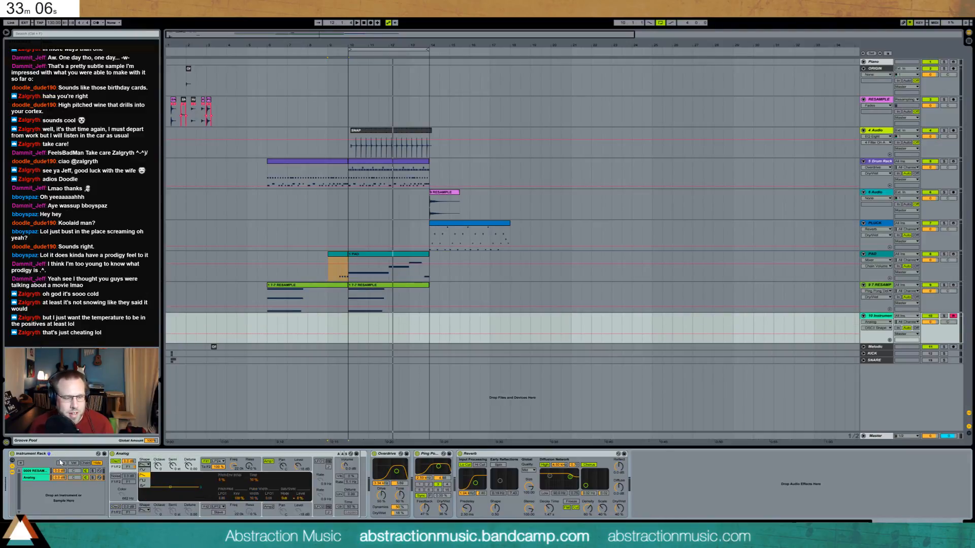
Delete the Analog synth and its chain from track 10's Instrument Rack and ungroup the rack.
left_click(143, 455)
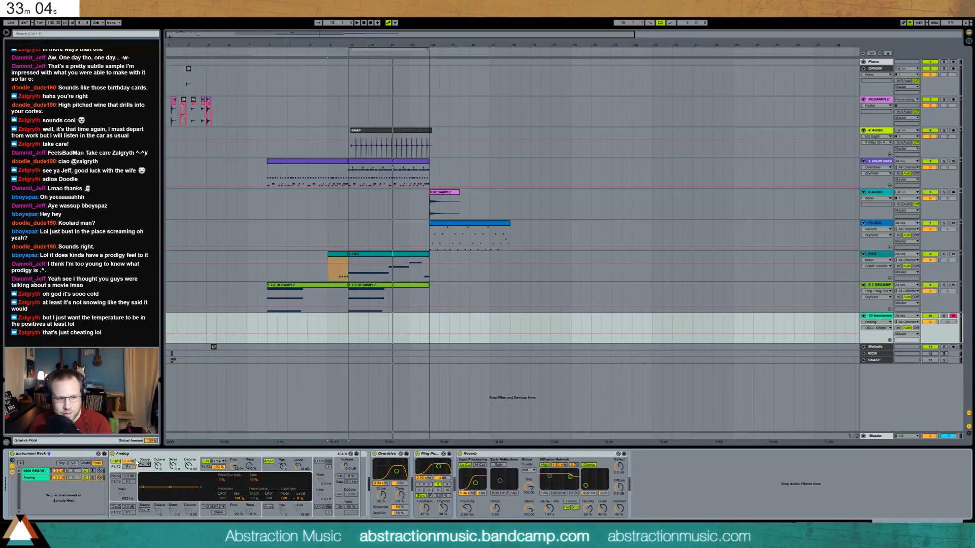
key("Delete")
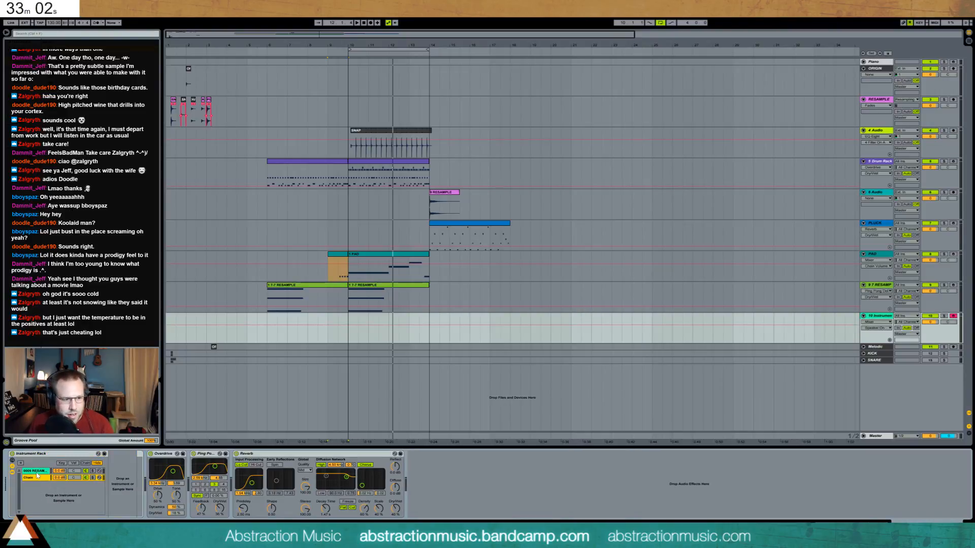
key("Delete")
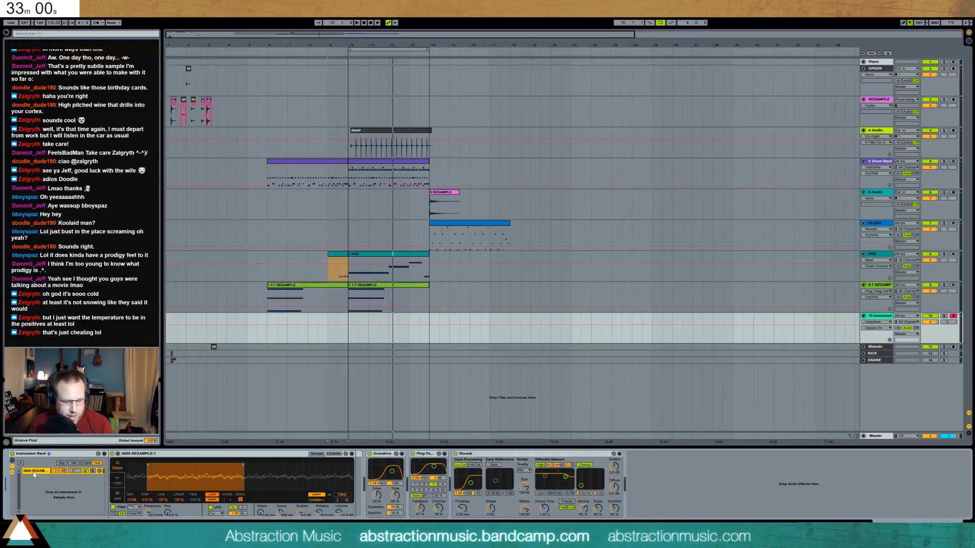
left_click(25, 454)
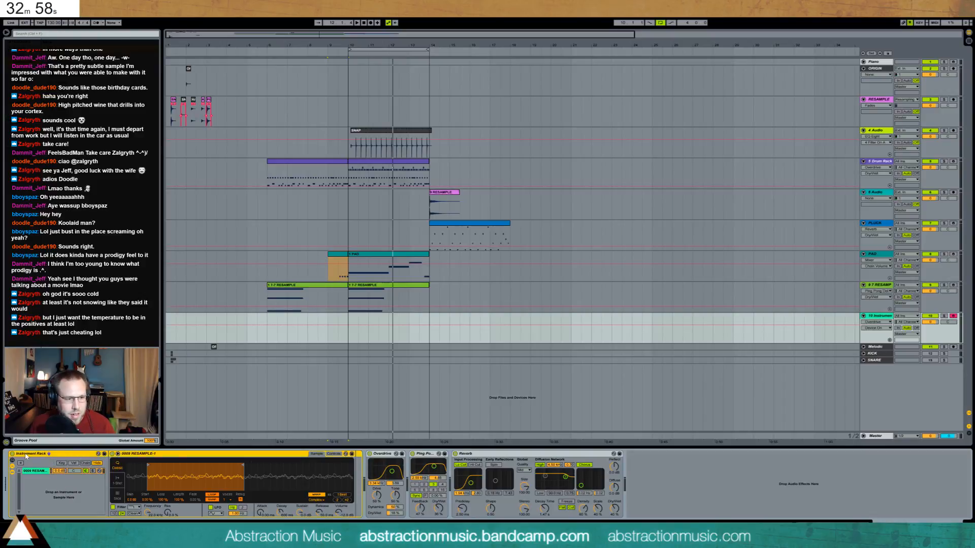
key("ctrl+shift+g")
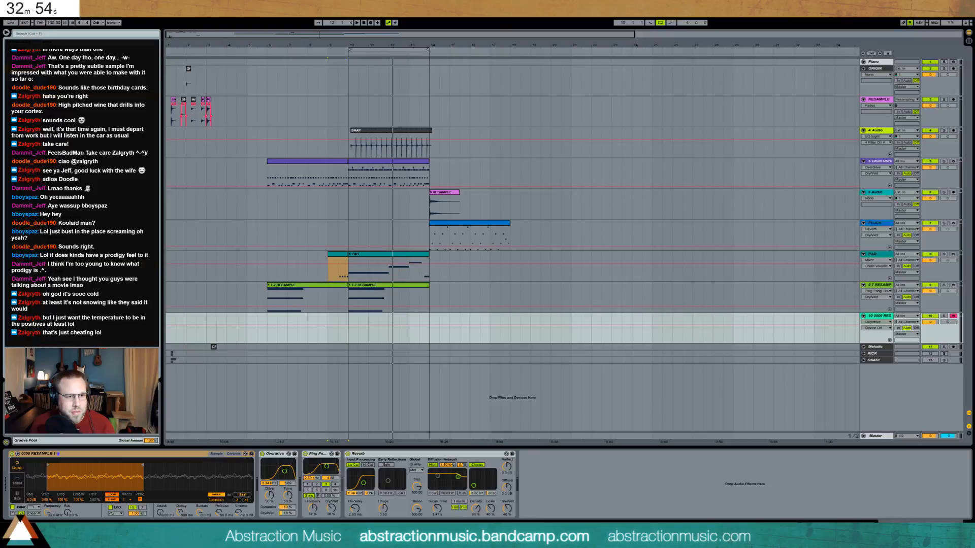
Tune track 10's Simpler by adjusting its detune against a temporary Tuner device, and remove the Tuner.
left_click_drag(250, 474, 258, 479)
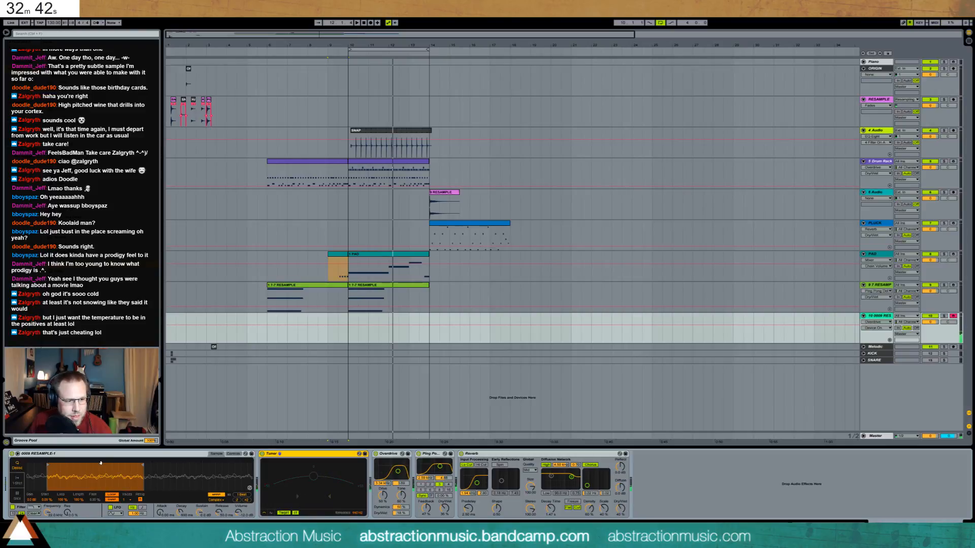
left_click(232, 454)
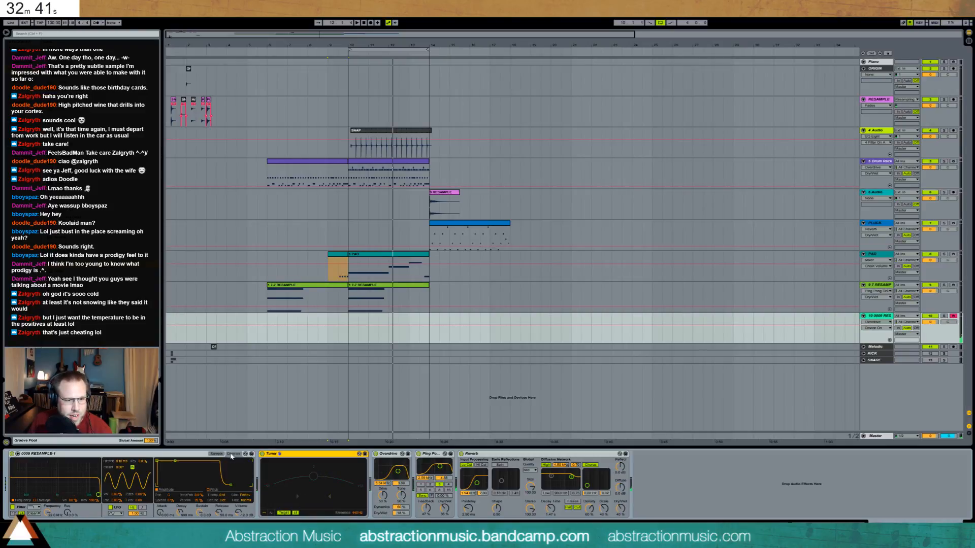
left_click(222, 495)
left_click_drag(222, 495, 223, 502)
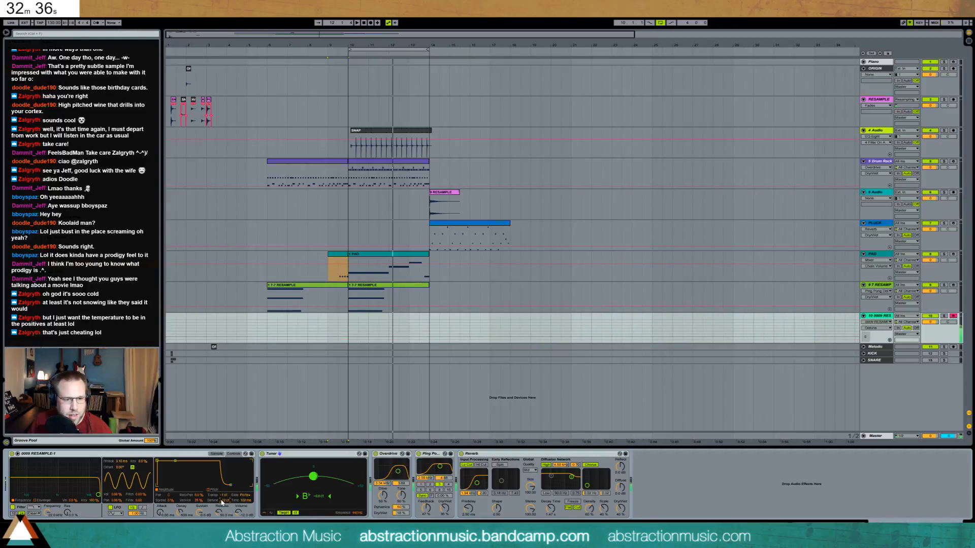
left_click_drag(223, 495, 224, 505)
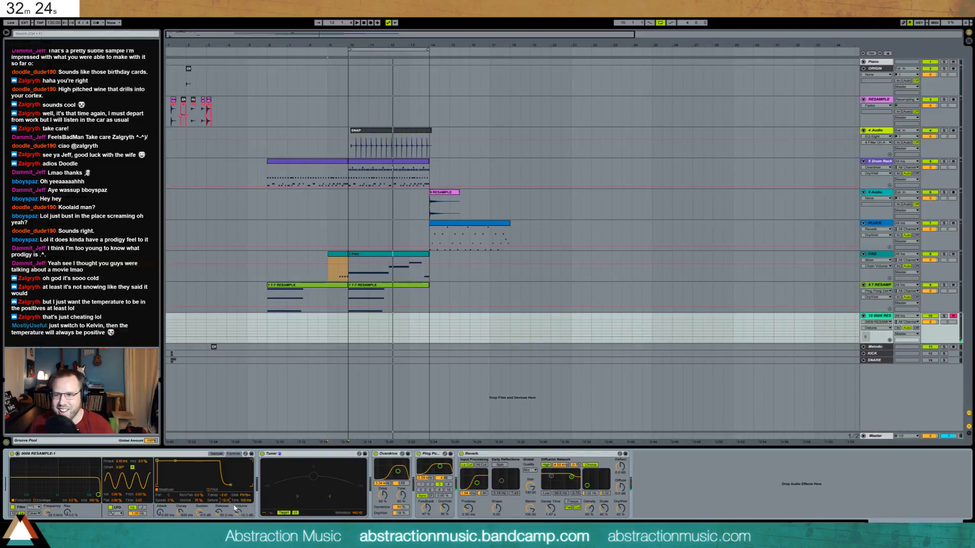
left_click(215, 454)
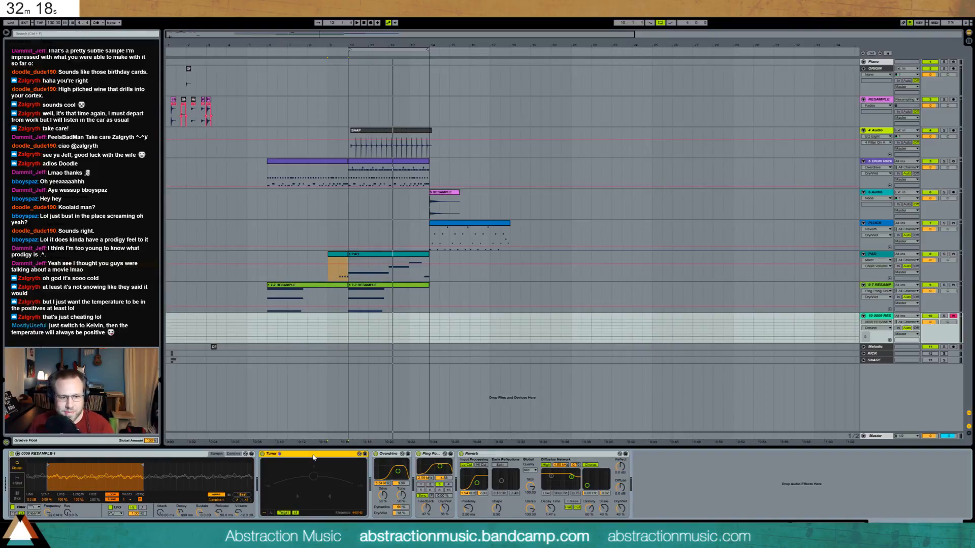
key("Delete")
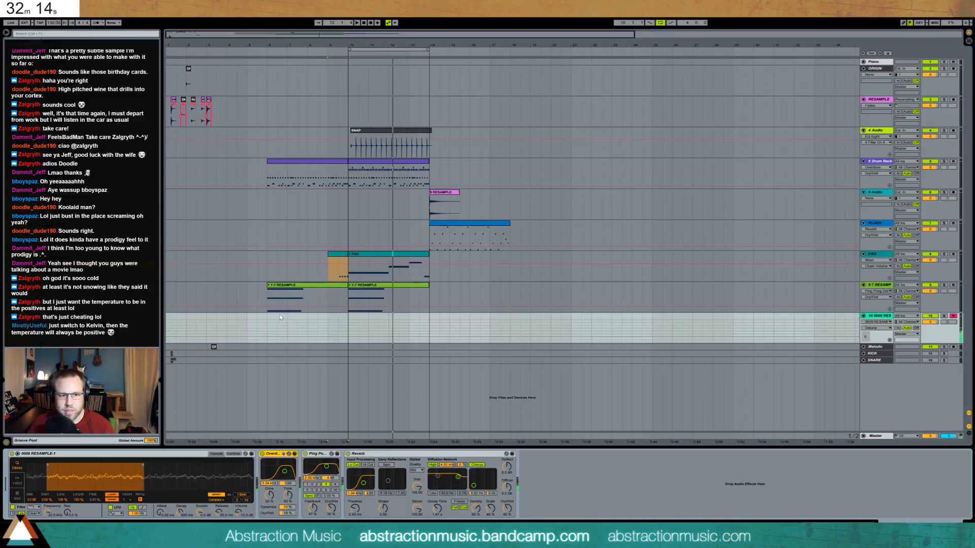
Play the arrangement from bar 10 and insert a shaped EQ Eight between track 10's Simpler and Overdrive.
left_click(347, 324)
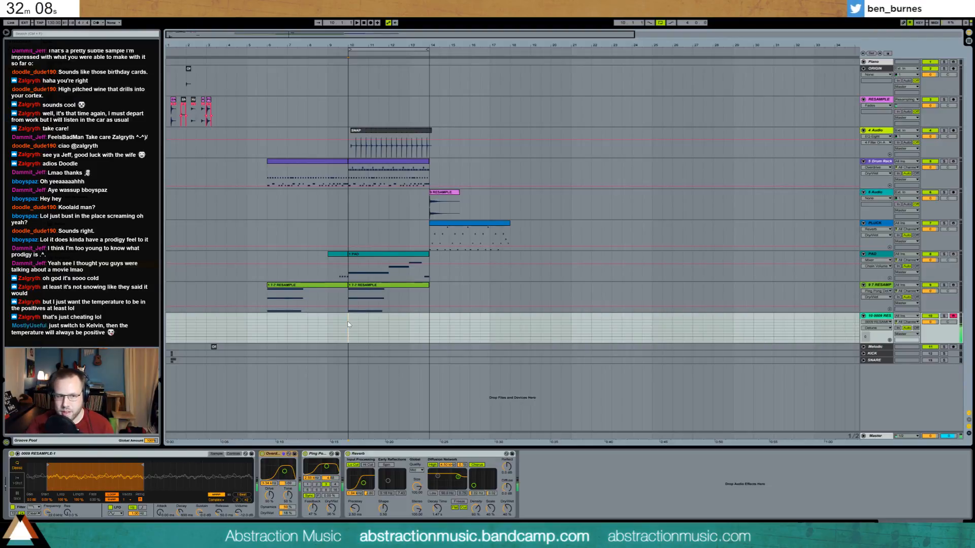
key("space")
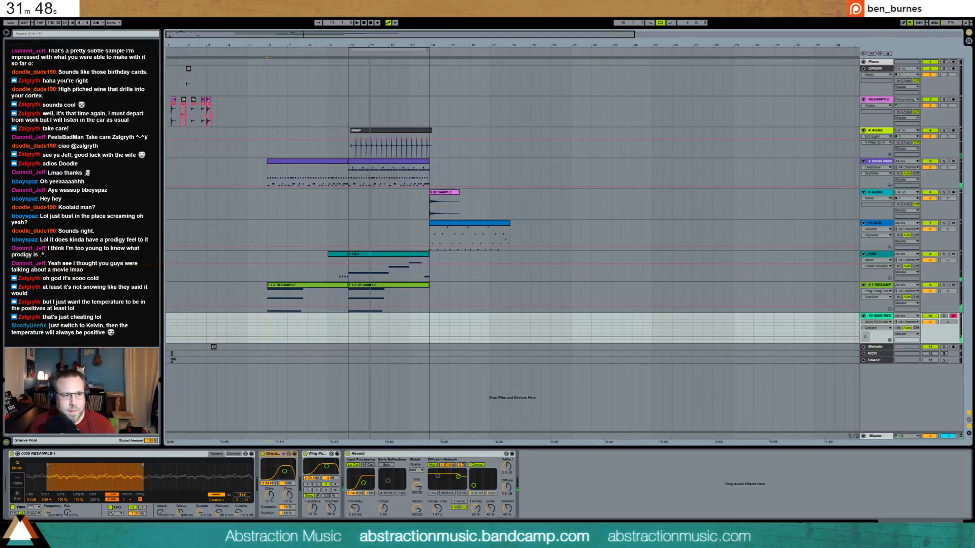
left_click_drag(87, 112, 335, 476)
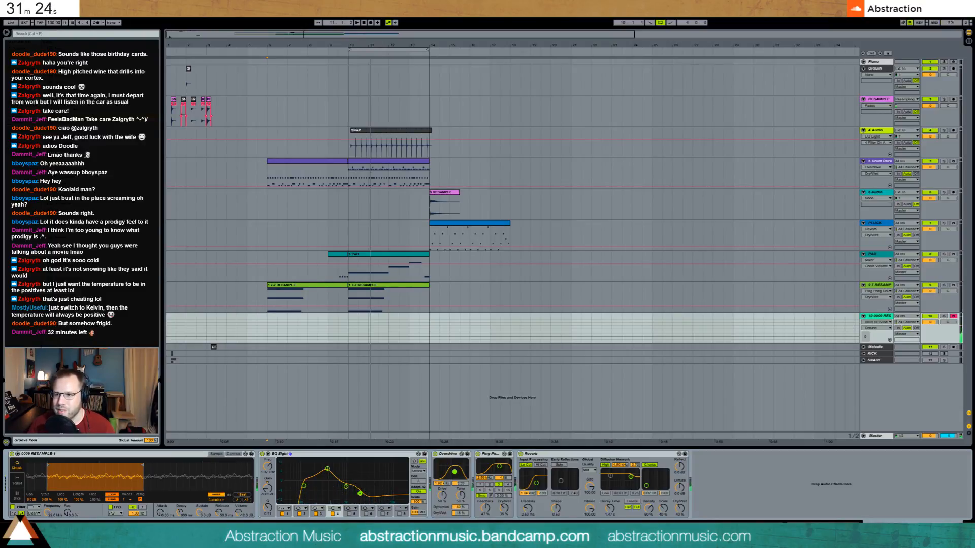
left_click_drag(974, 87, 342, 123)
double_click(343, 124)
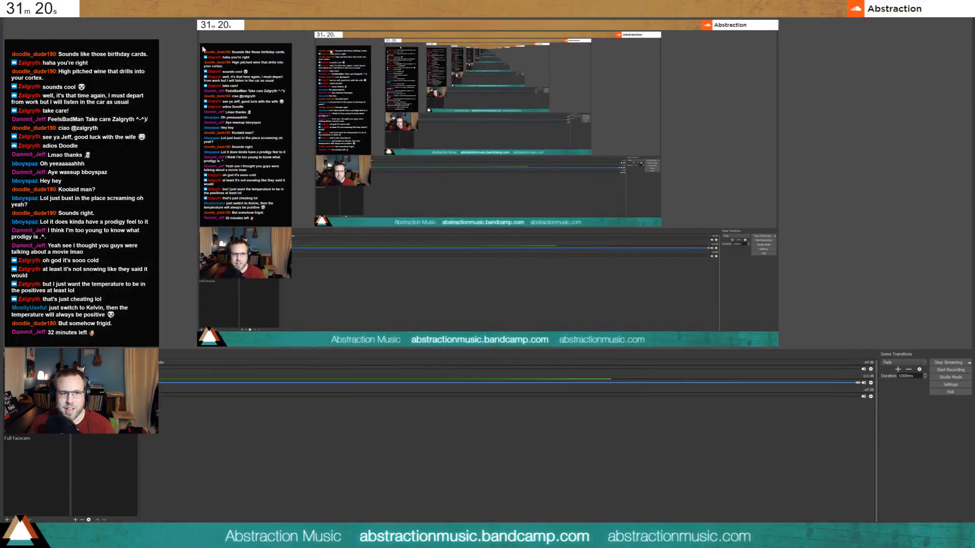
left_click_drag(218, 6, 974, 41)
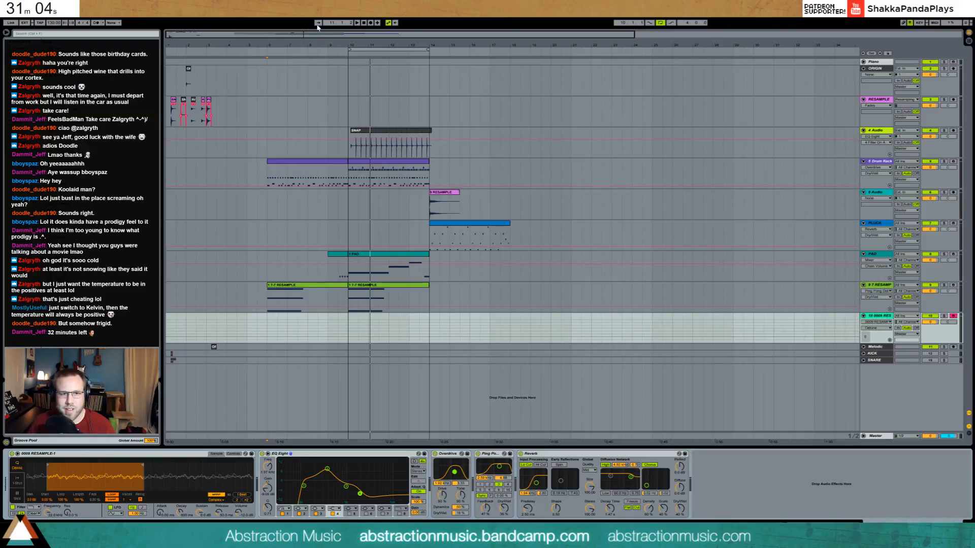
Open the SNAP audio clip and shift its loop region slightly earlier.
left_click_drag(313, 36, 373, 76)
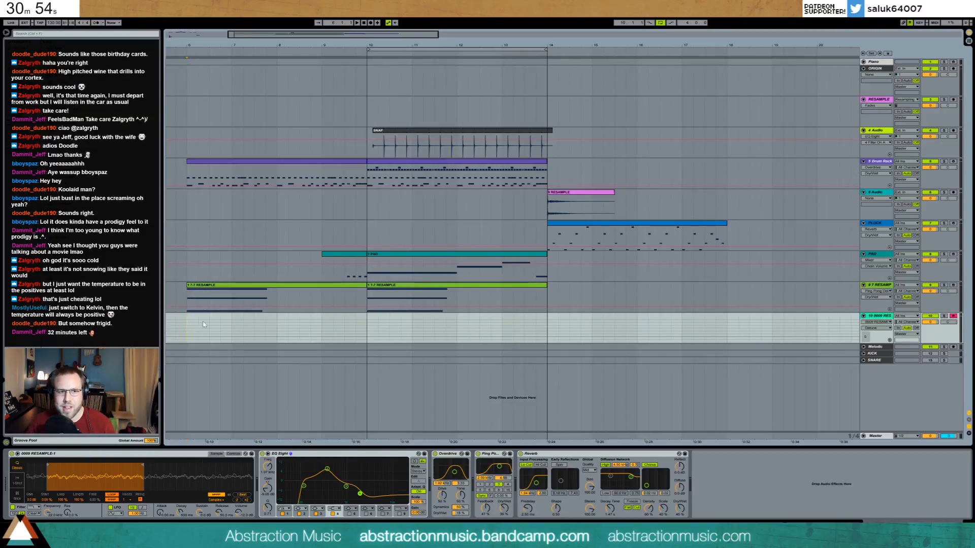
left_click_drag(346, 34, 349, 34)
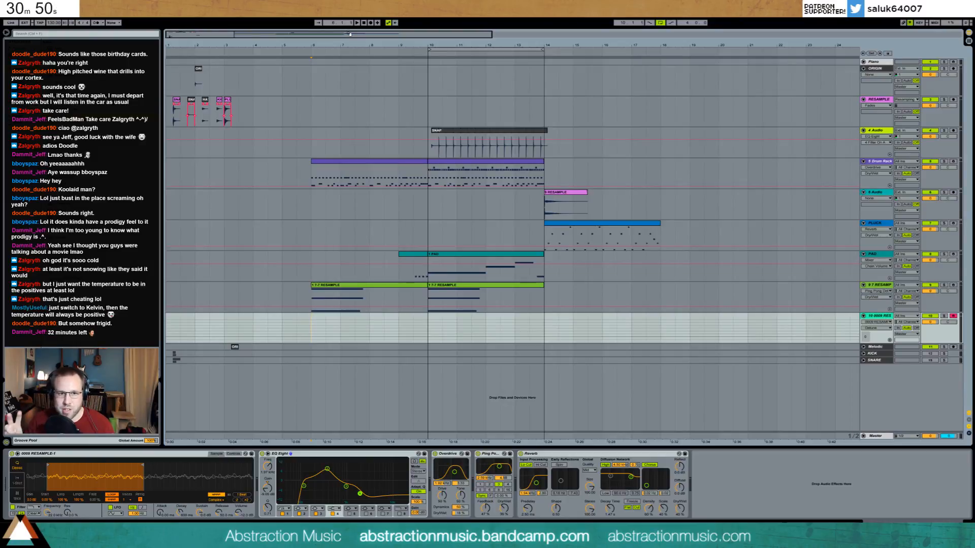
scroll(426, 157, "up", 3)
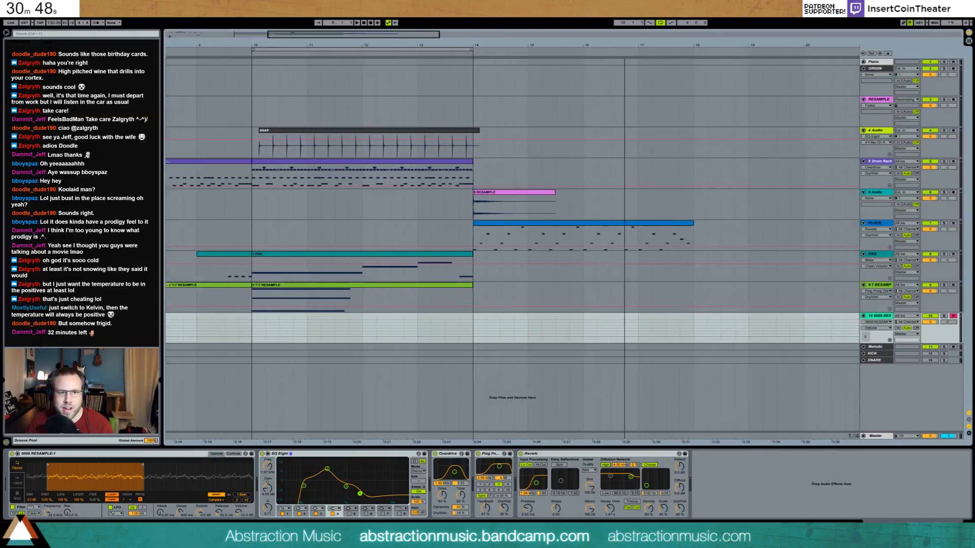
double_click(425, 131)
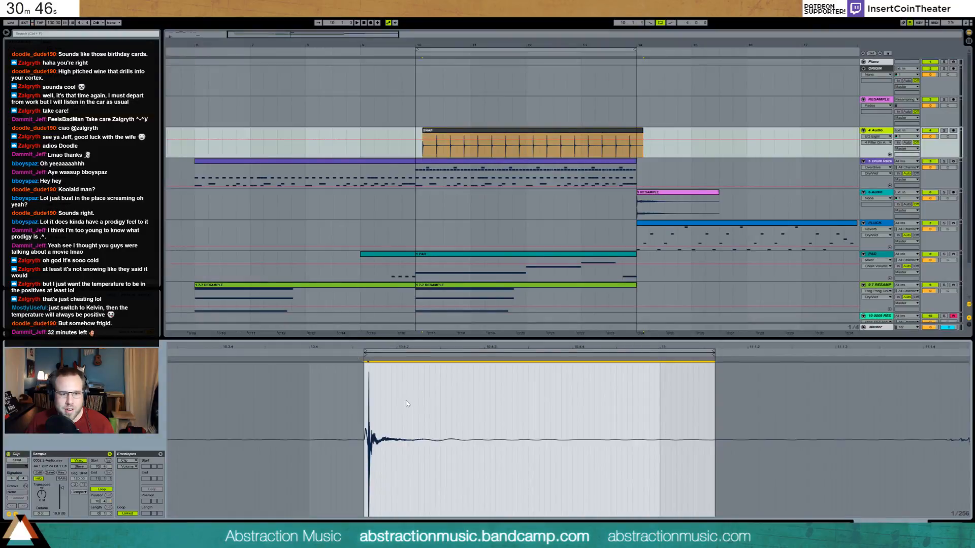
left_click_drag(368, 351, 362, 352)
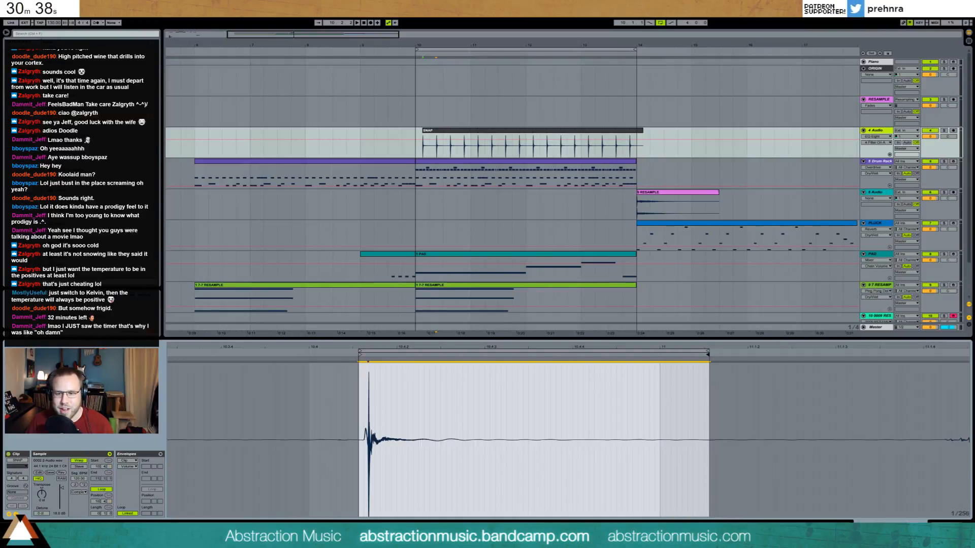
left_click(340, 148)
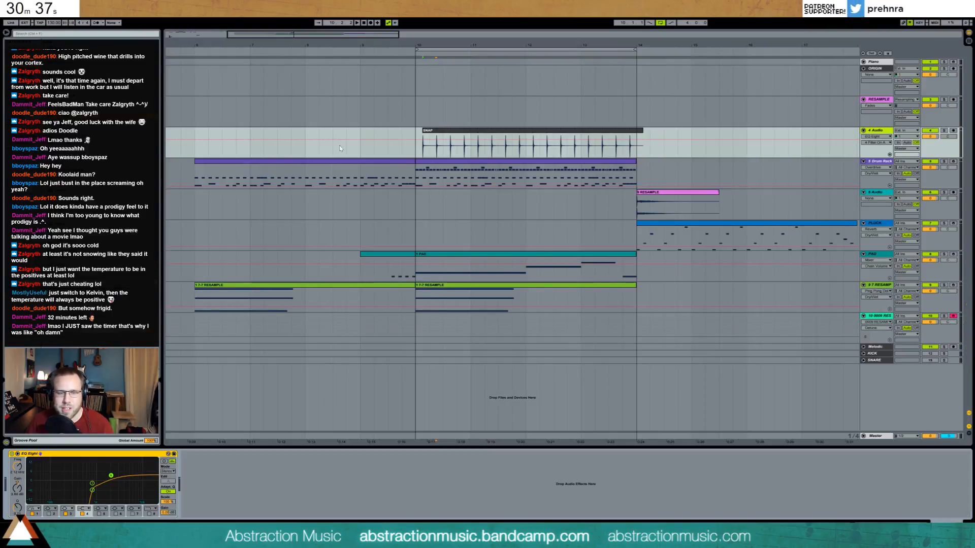
Play the arrangement from bar 6 and fine-tune the low-cut band of the EQ Eight on the 7 RESAMPLE track.
left_click(200, 295)
key("space")
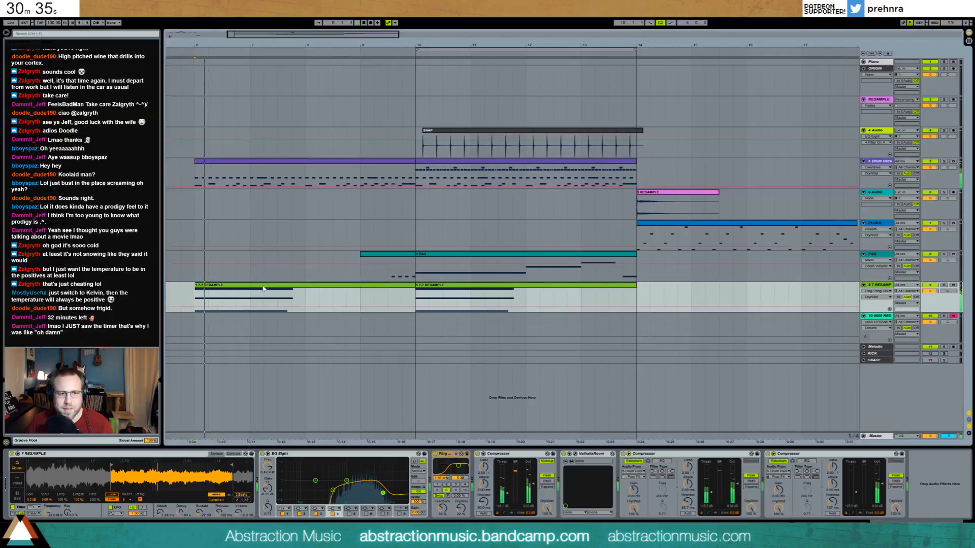
left_click(374, 288)
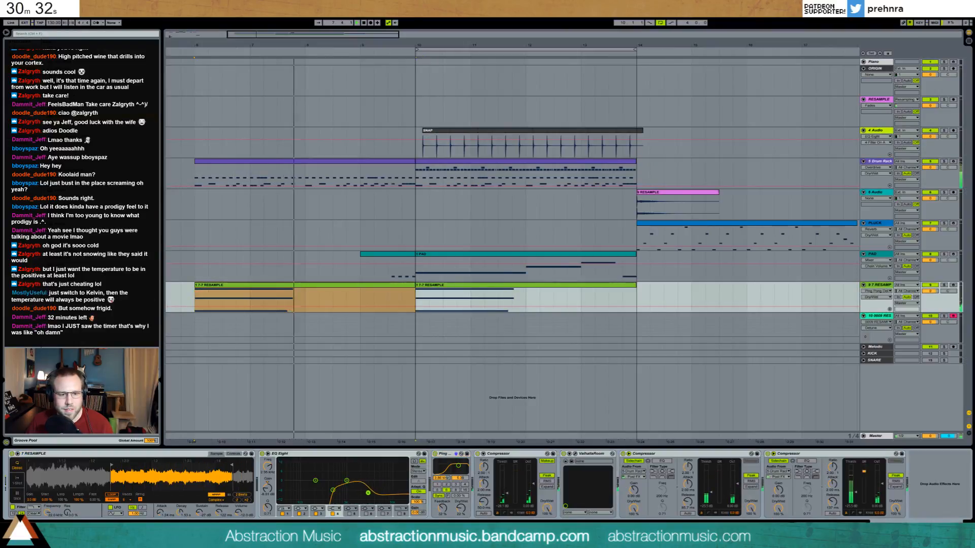
left_click_drag(333, 491, 329, 486)
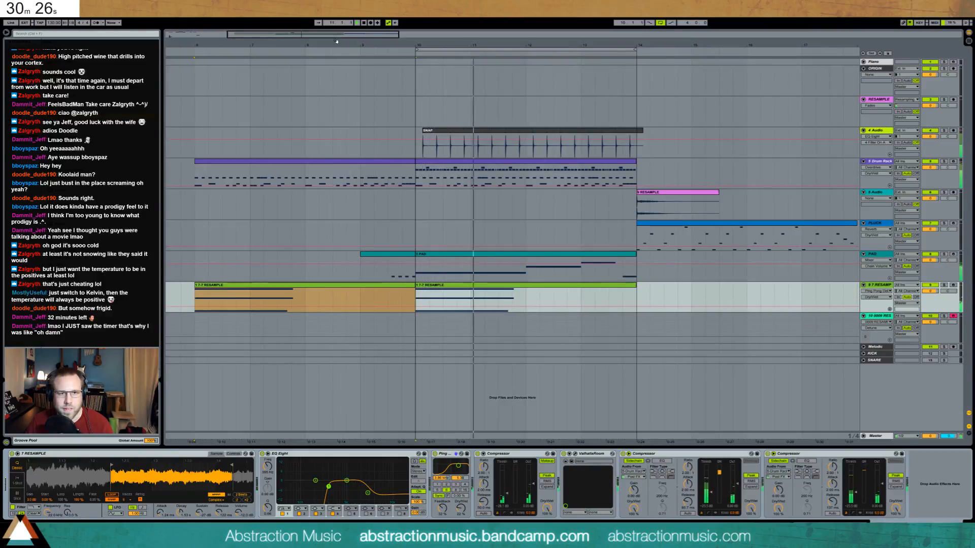
Move the RESAMPLE audio clip and the PLUCK clip together from bar 14 to bar 21.
left_click_drag(336, 42, 208, 32)
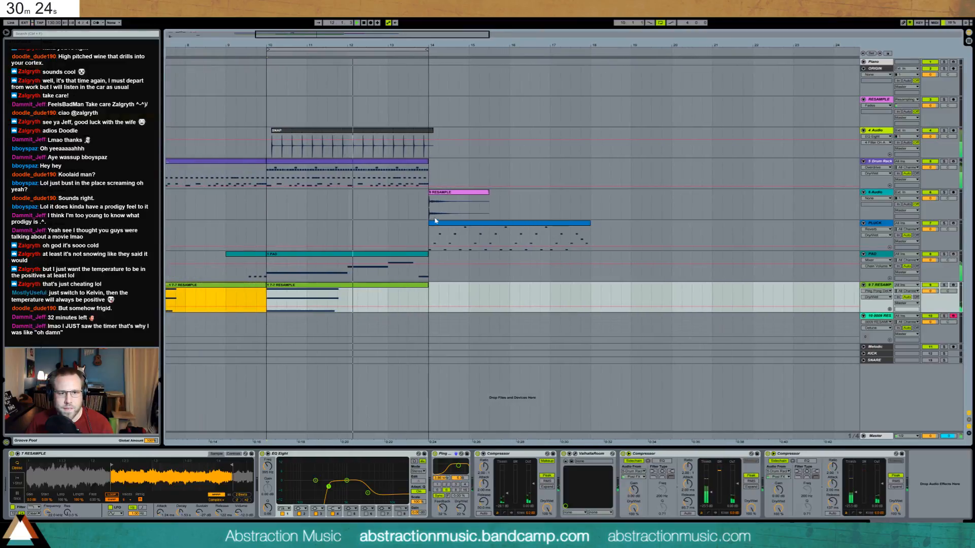
left_click_drag(430, 204, 591, 239)
left_click_drag(456, 193, 741, 194)
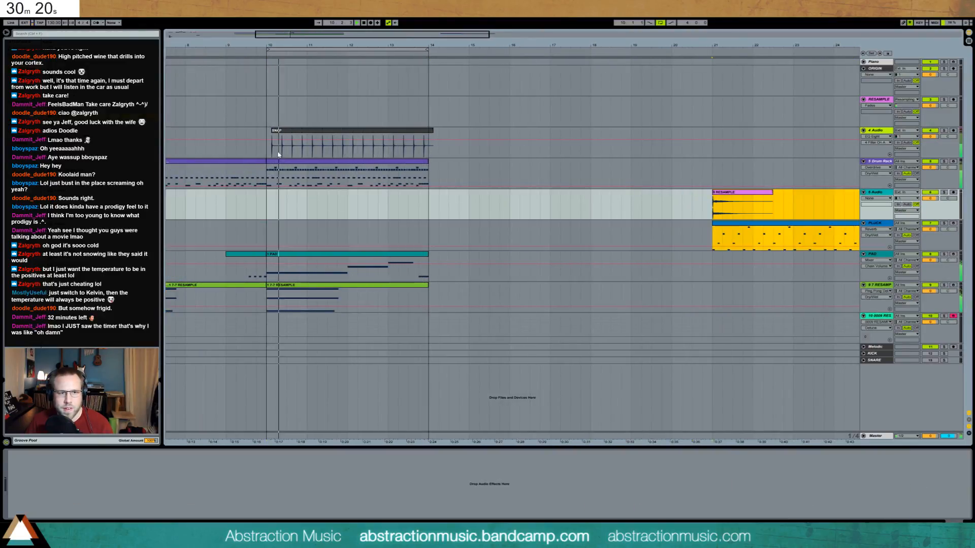
Duplicate the drum rack, 7 RESAMPLE and PAD clips of bars 10 to 14 so the copies fill bars 14 to 18.
left_click(422, 165)
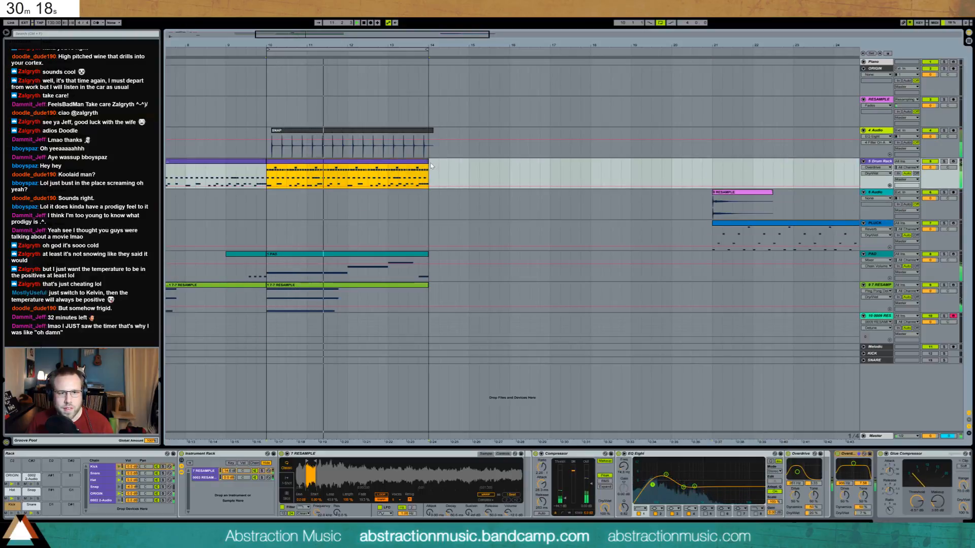
mouse_move(430, 165)
left_mouse_down()
mouse_move(583, 165)
mouse_move(429, 165)
left_mouse_up()
key("ctrl+d")
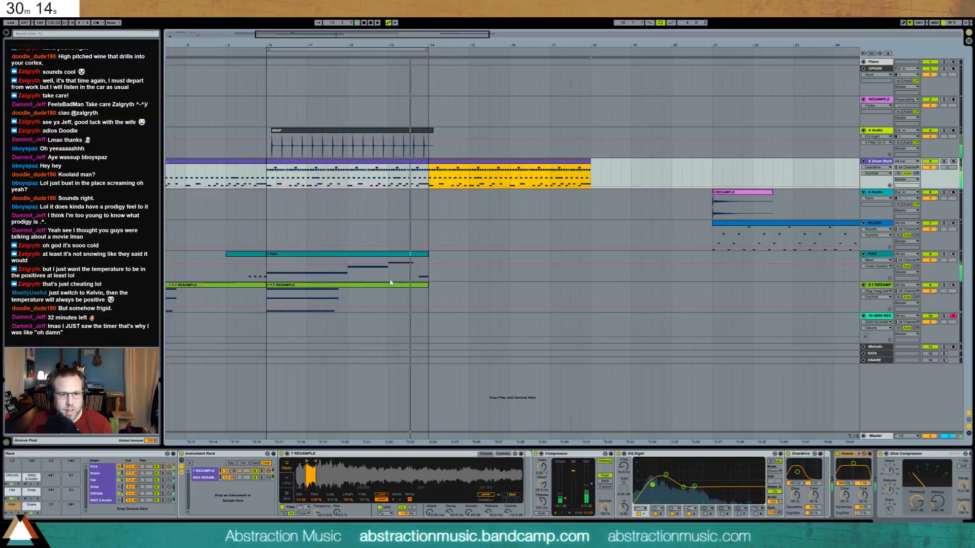
left_click(391, 286)
key("ctrl+d")
left_click(396, 269)
key("ctrl+d")
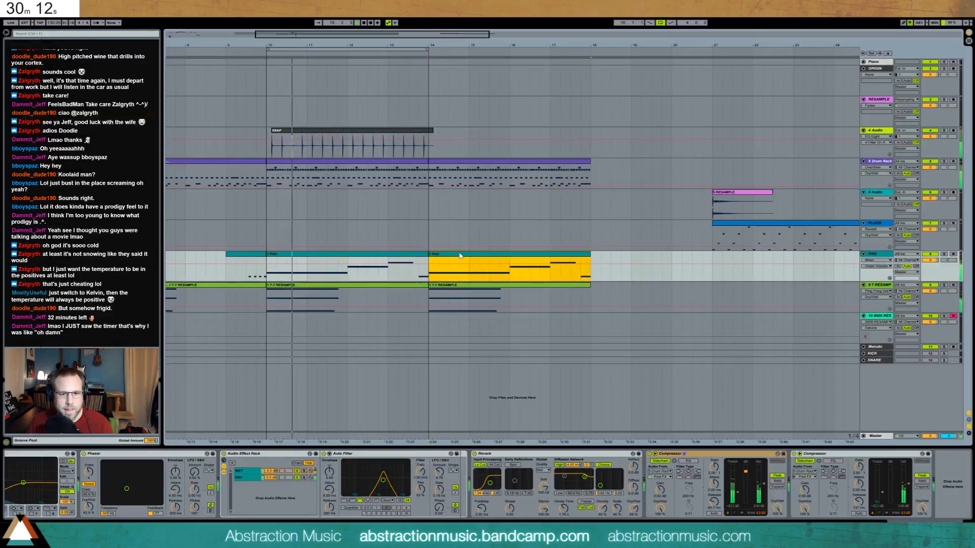
Extend the SNAP audio clip slightly past bar 18 and lengthen the arrangement loop to end at bar 18.
double_click(460, 256)
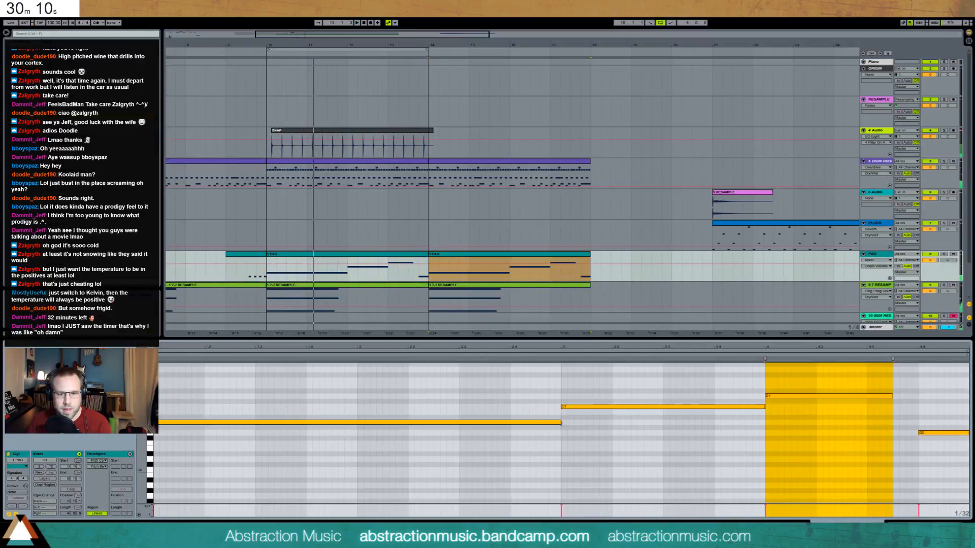
key("space")
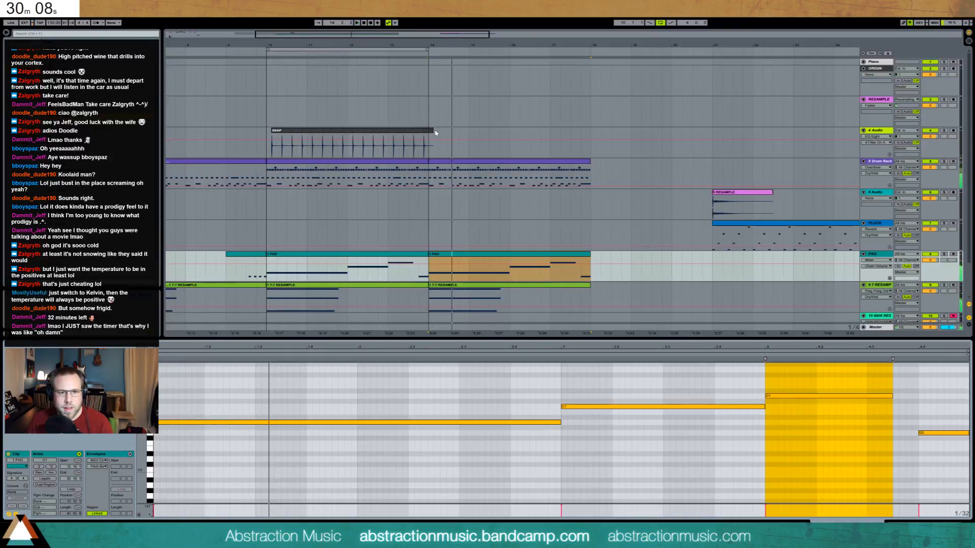
left_click_drag(434, 132, 599, 143)
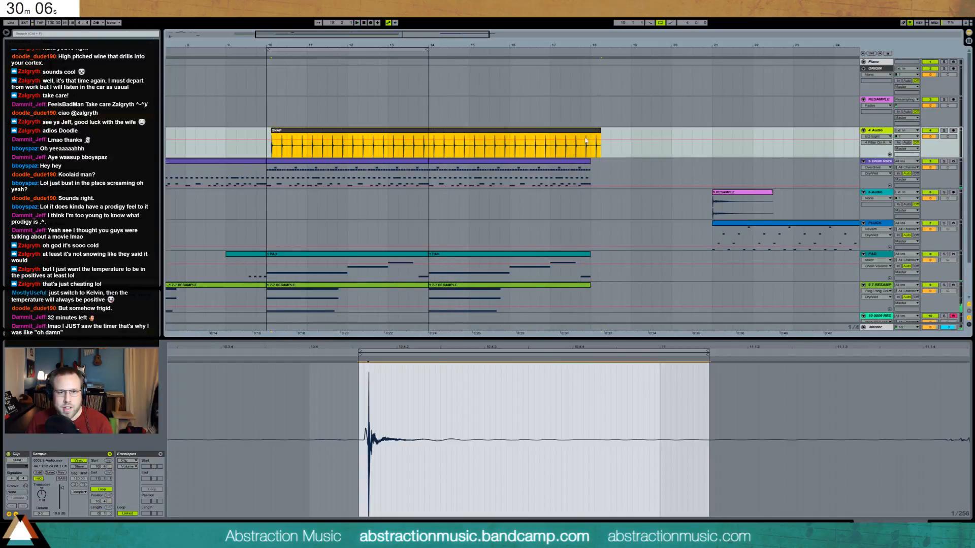
left_click_drag(427, 50, 587, 80)
Consolidate the two PAD clips between bars 10 and 18 into one clip.
left_click(444, 255)
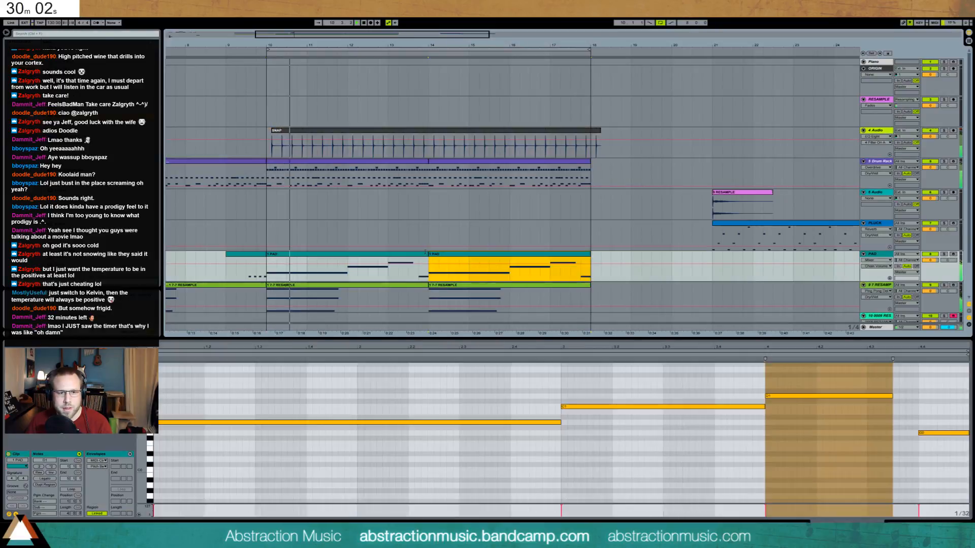
left_click(414, 255, "shift")
key("ctrl+j")
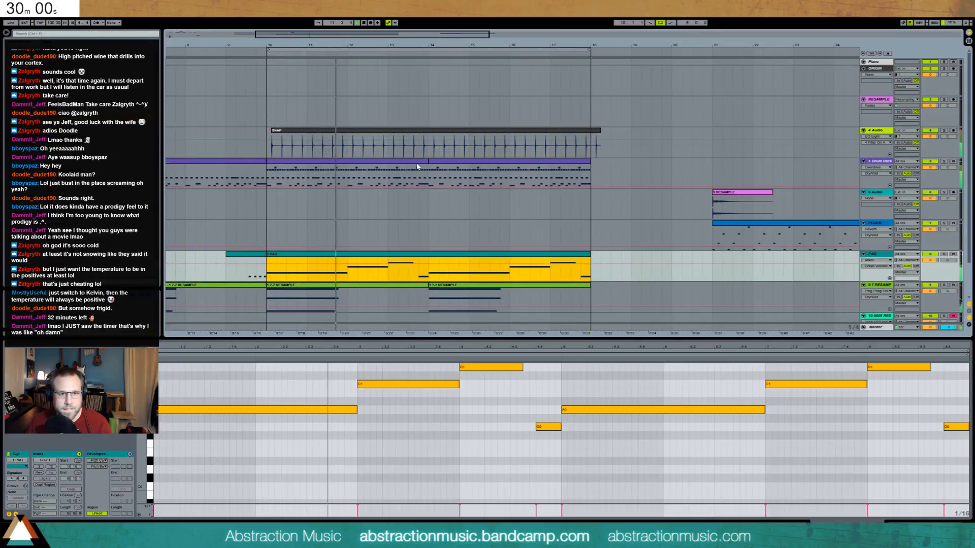
Add a short E1 note before the last D1 in the PAD clip and shorten the preceding C1 to end where it starts.
left_click(609, 391)
scroll(609, 390, "up", 1)
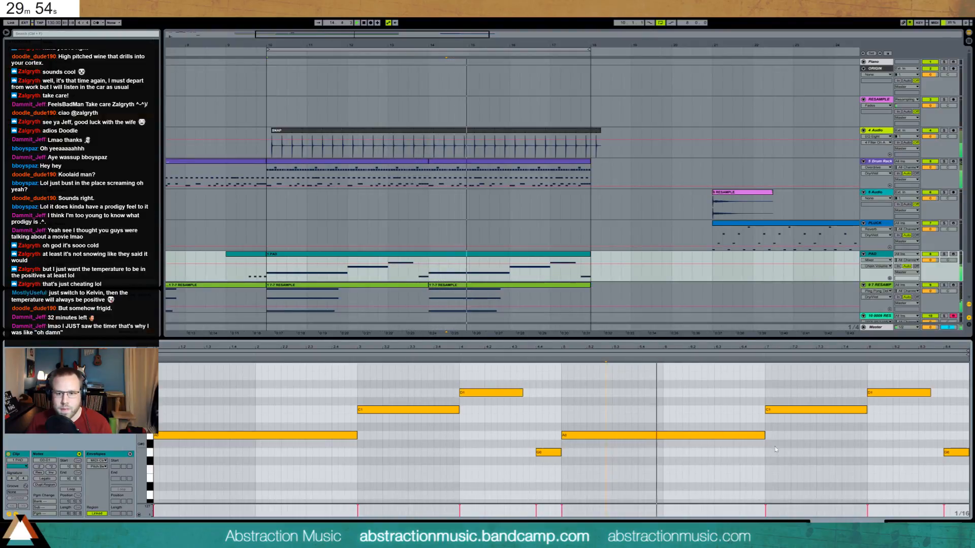
double_click(844, 376)
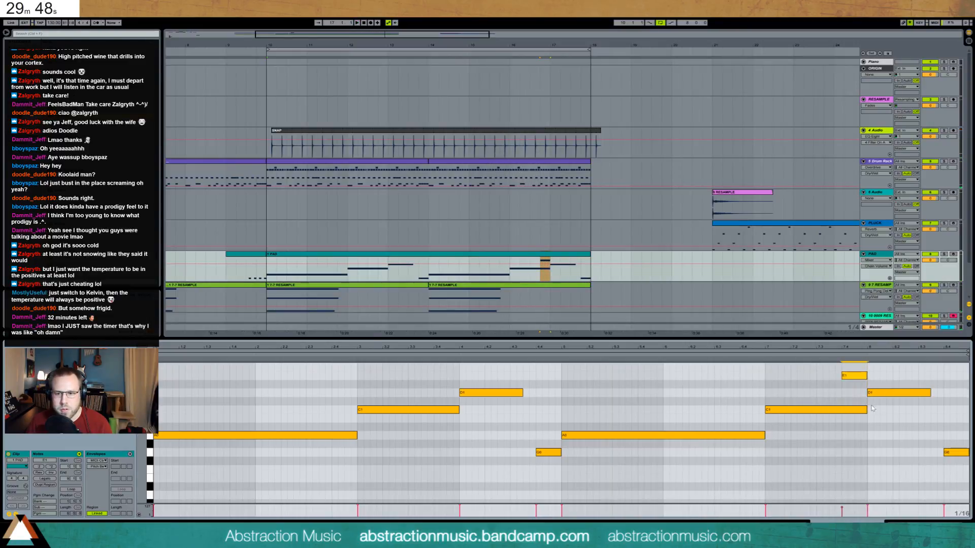
left_click_drag(867, 410, 842, 409)
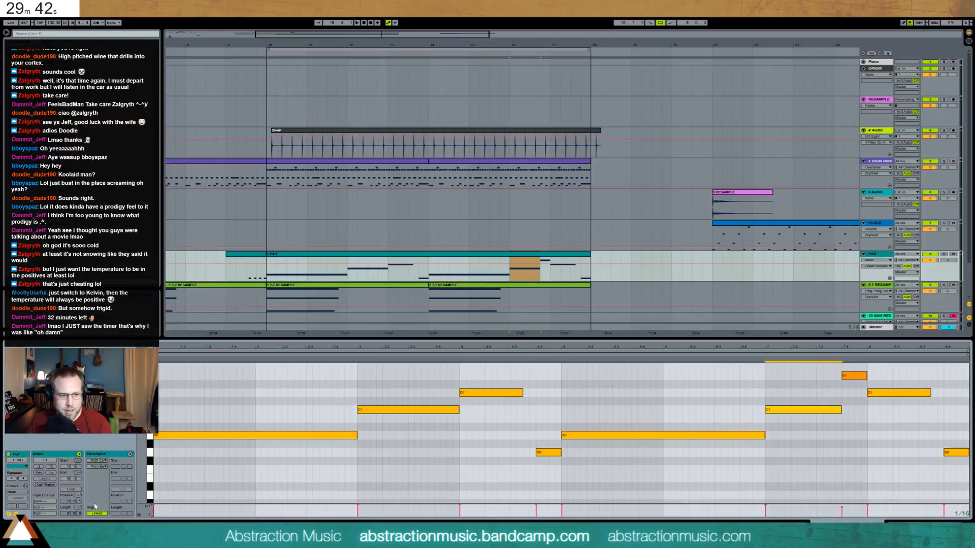
Draw a downward pitch bend dip at the end of the PAD clip's last D1 note and narrow its starting slope.
left_click(98, 467)
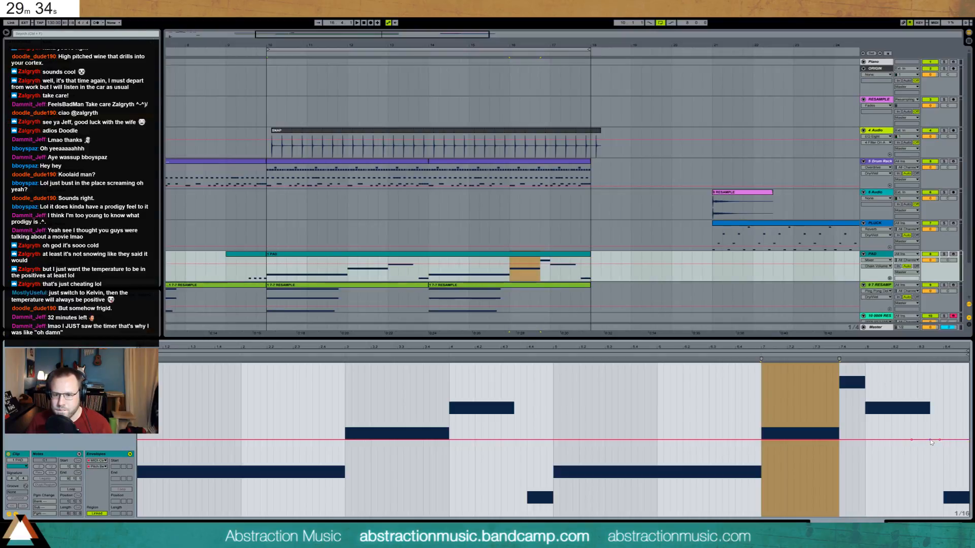
left_click_drag(931, 441, 929, 494)
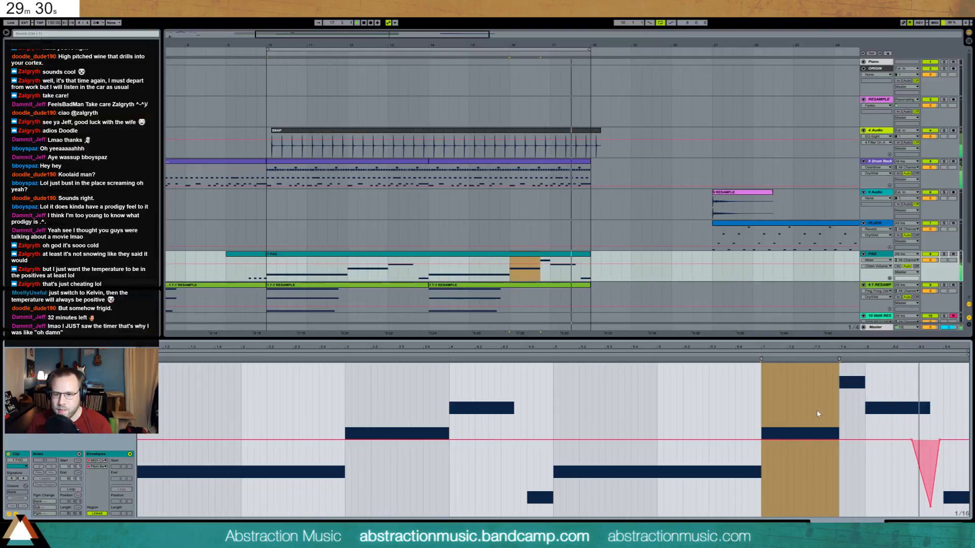
left_click(910, 441)
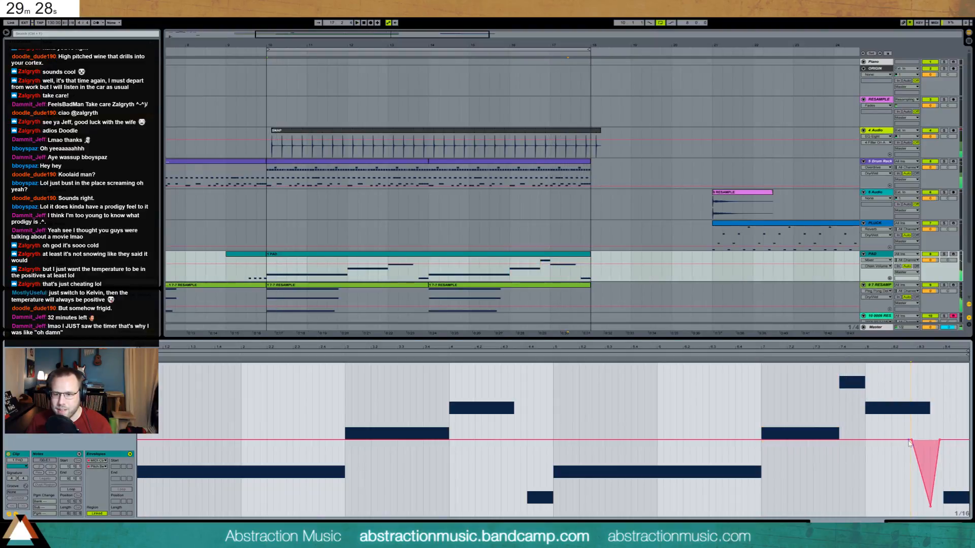
left_click_drag(920, 440, 918, 439)
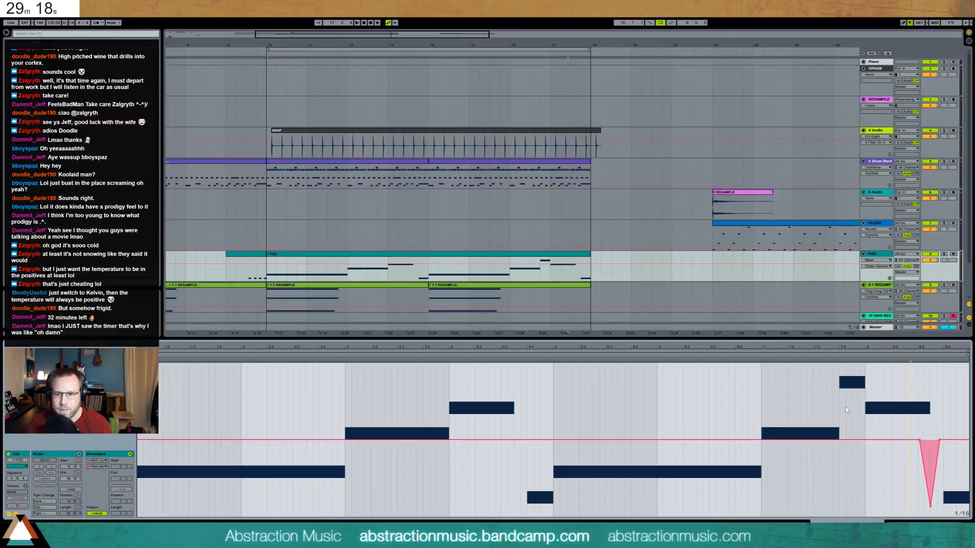
Reshape the PAD track's EQ Eight during playback by lowering the low cut and raising the low-mid boost.
key("space")
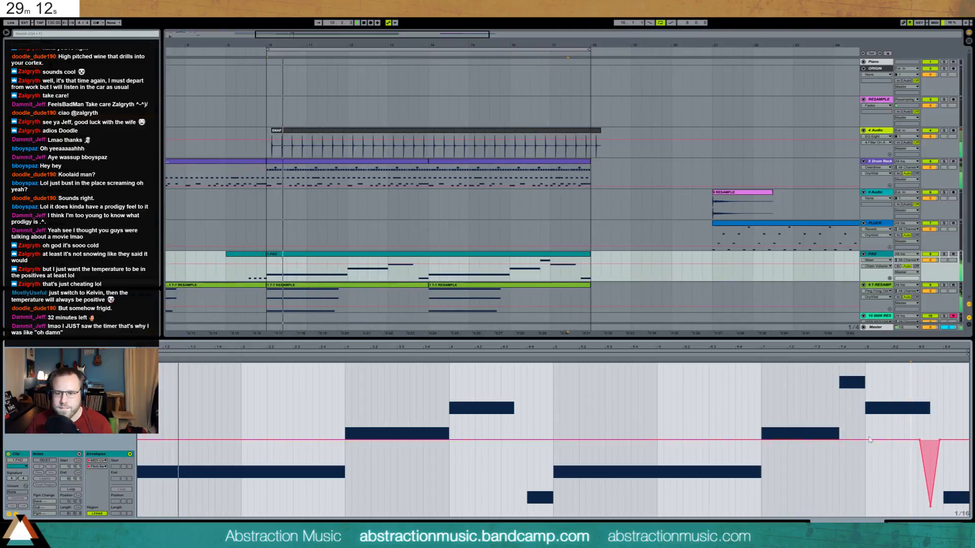
key("shift+Tab")
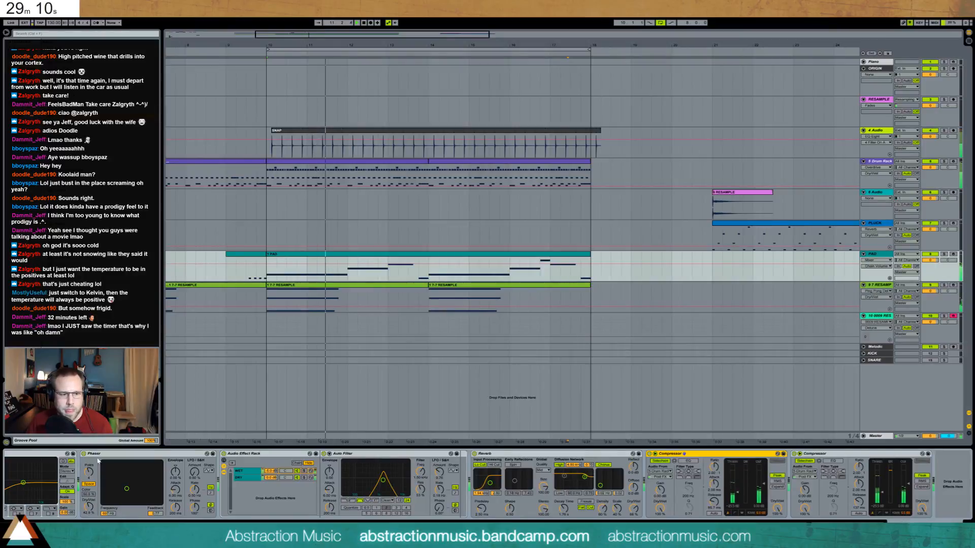
key("space")
scroll(487, 484, "left", 7)
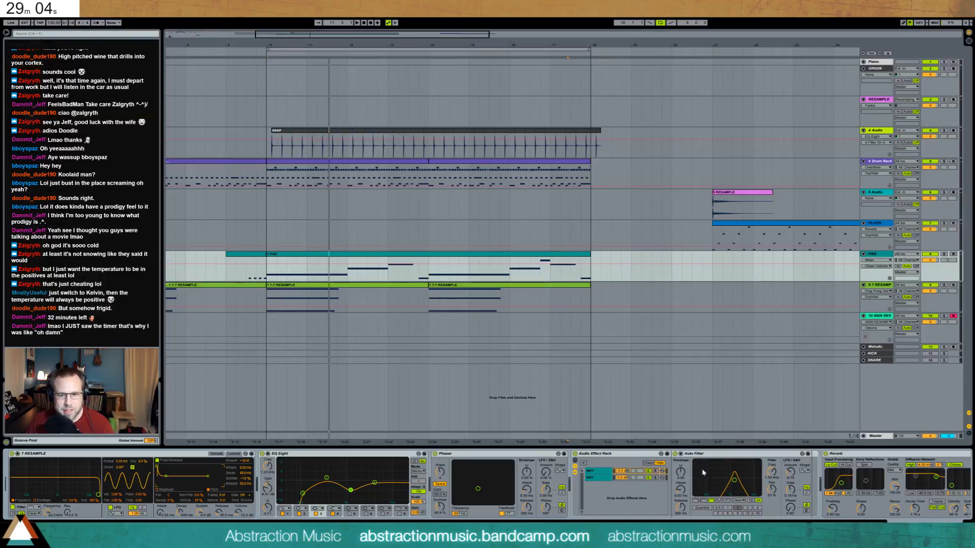
left_click(592, 478)
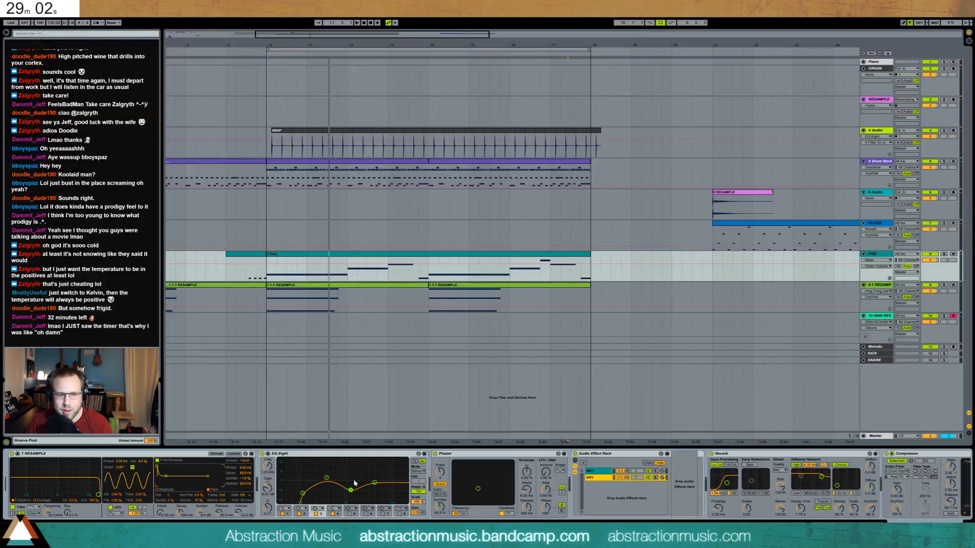
left_click_drag(303, 494, 297, 486)
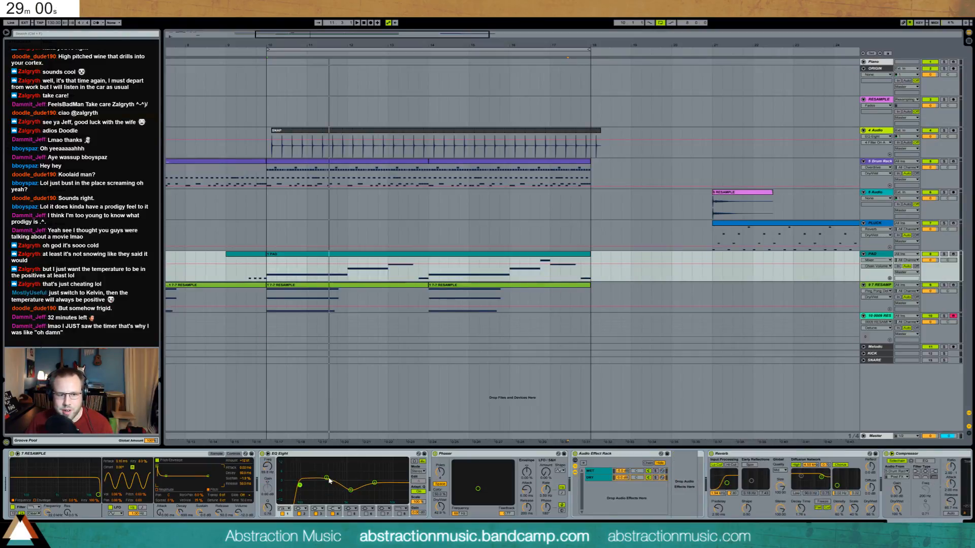
key("space")
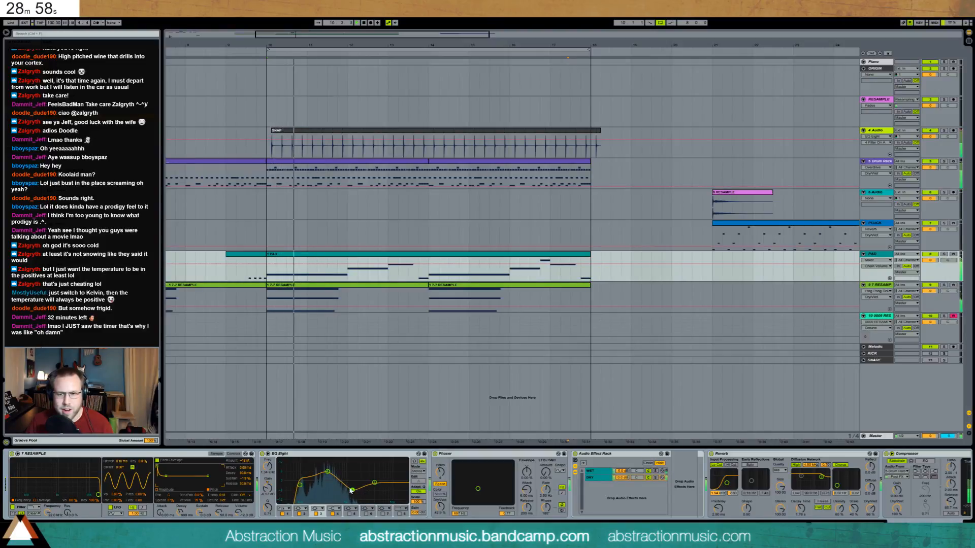
left_click_drag(328, 472, 300, 487)
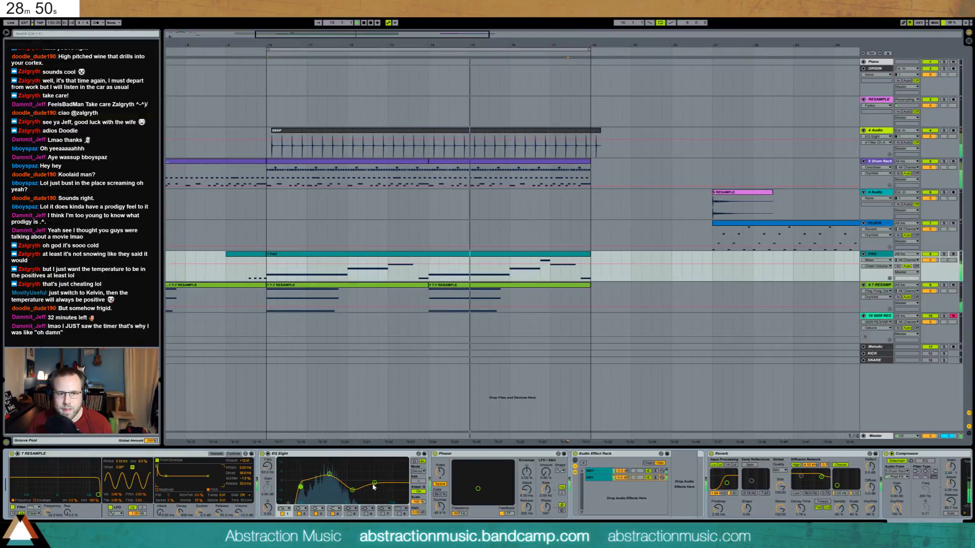
Review the PAD clip's notes with the envelope editor hidden and return to the track's device chain.
double_click(510, 253)
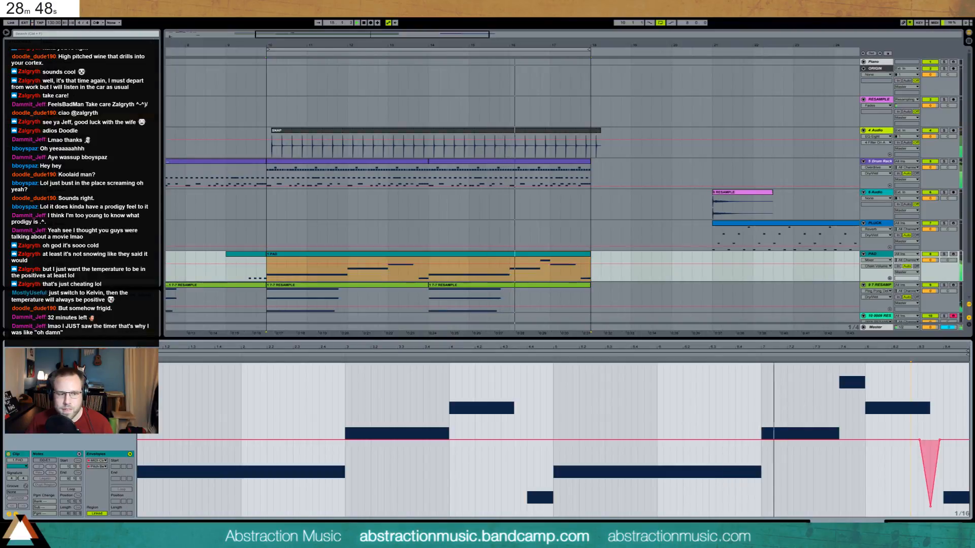
left_click(15, 514)
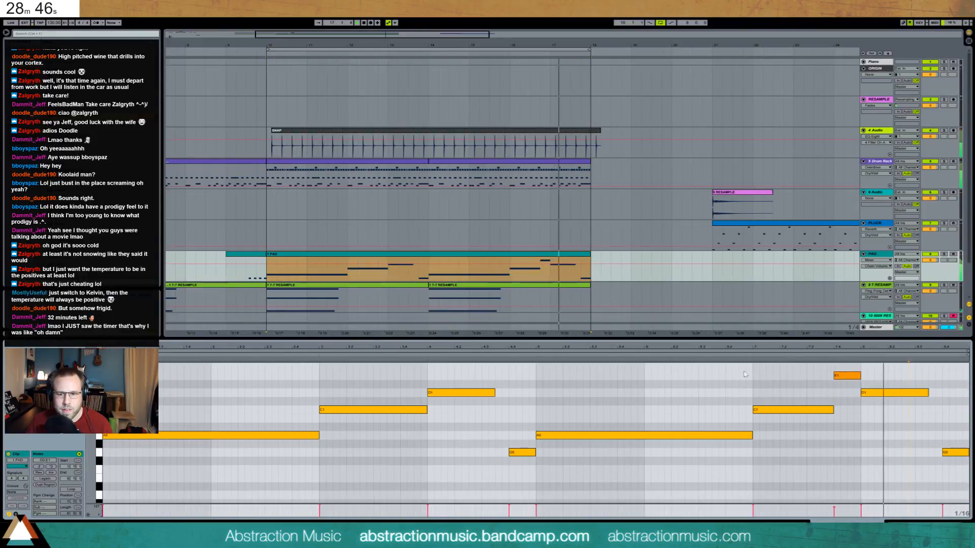
left_click(925, 526)
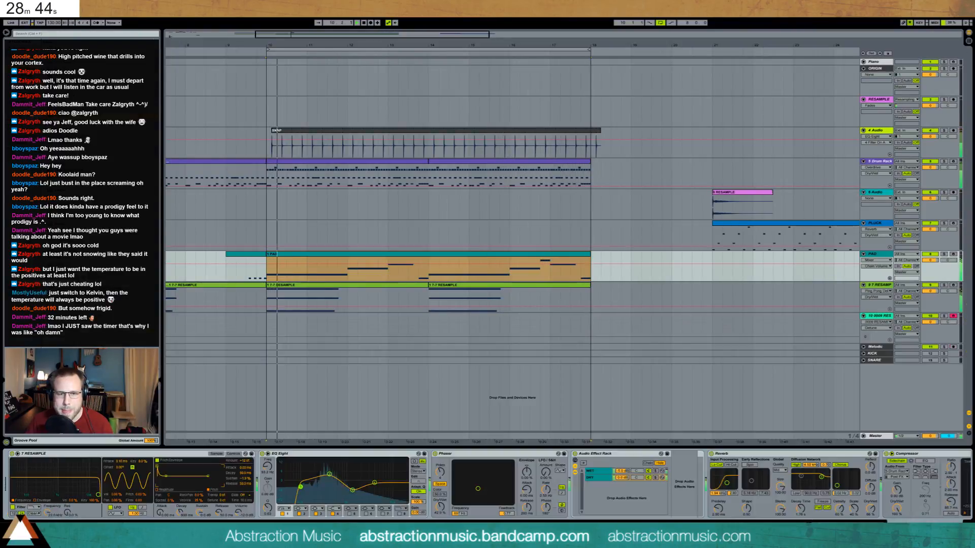
Adjust the PAD track's Phaser frequency and feedback point together with its dry/wet amount.
left_click_drag(478, 488, 483, 483)
left_click_drag(440, 508, 439, 477)
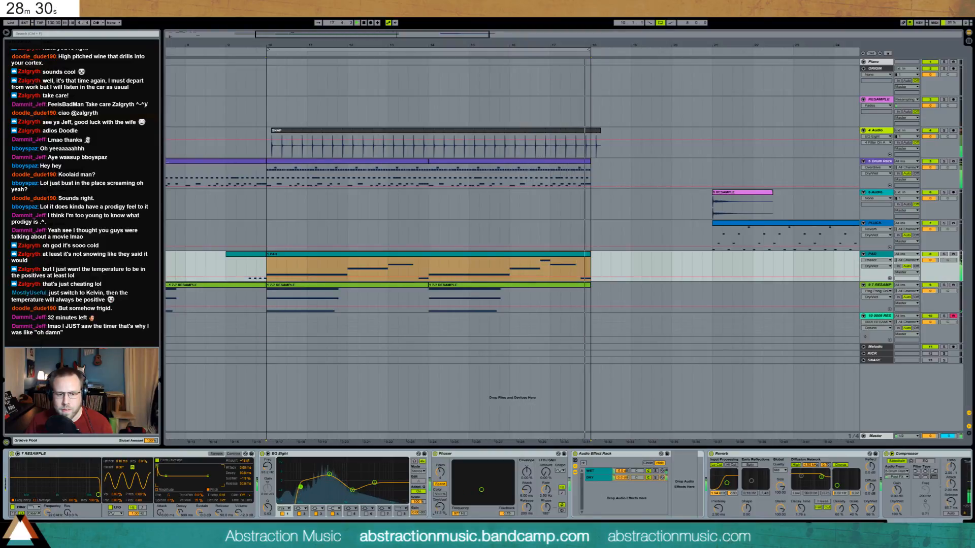
Fold the two Compressors at the end of the PAD track's device chain and switch off its Reverb.
scroll(933, 500, "down", 5)
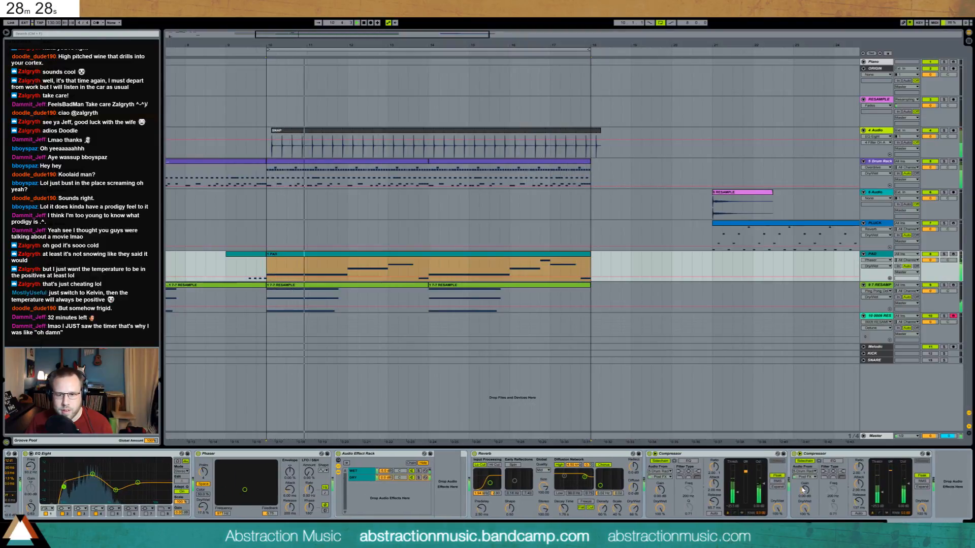
key("Delete")
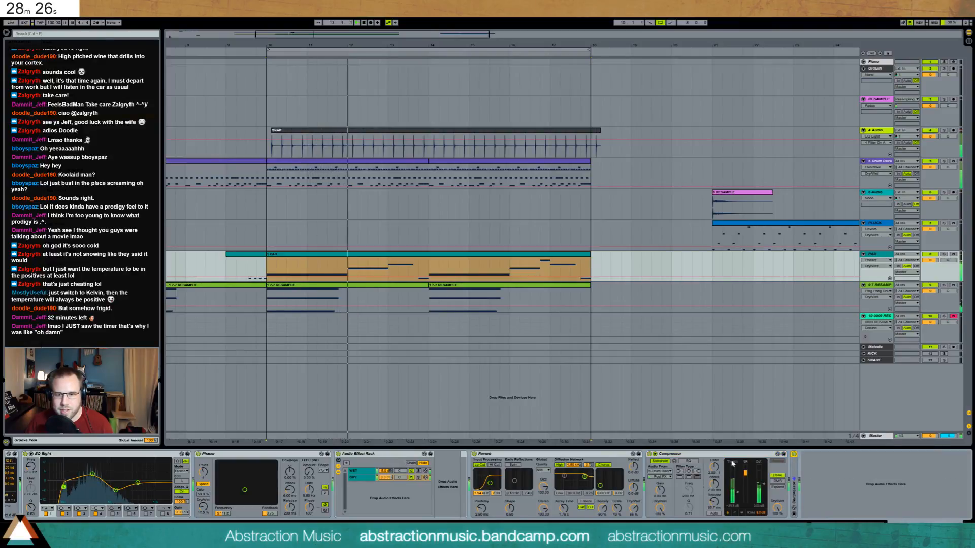
double_click(728, 454)
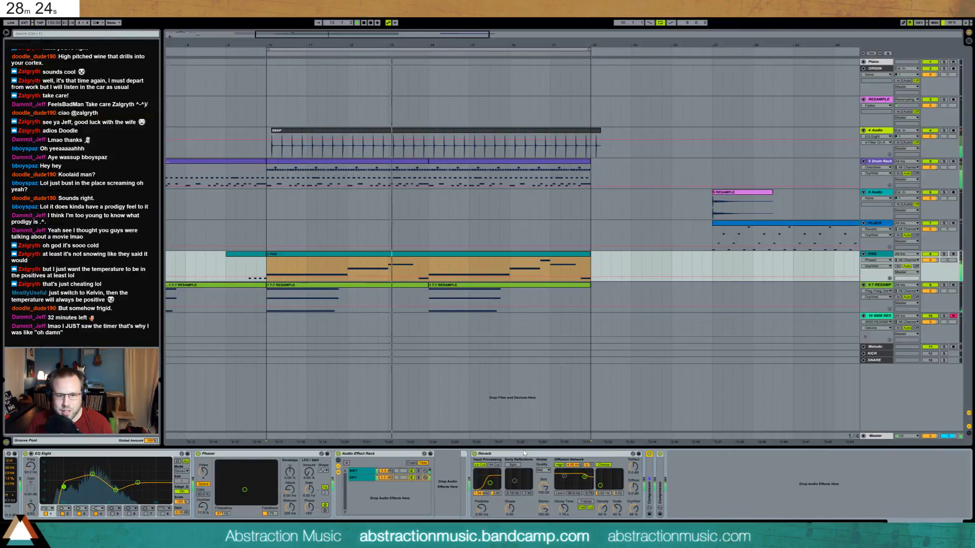
left_click(474, 454)
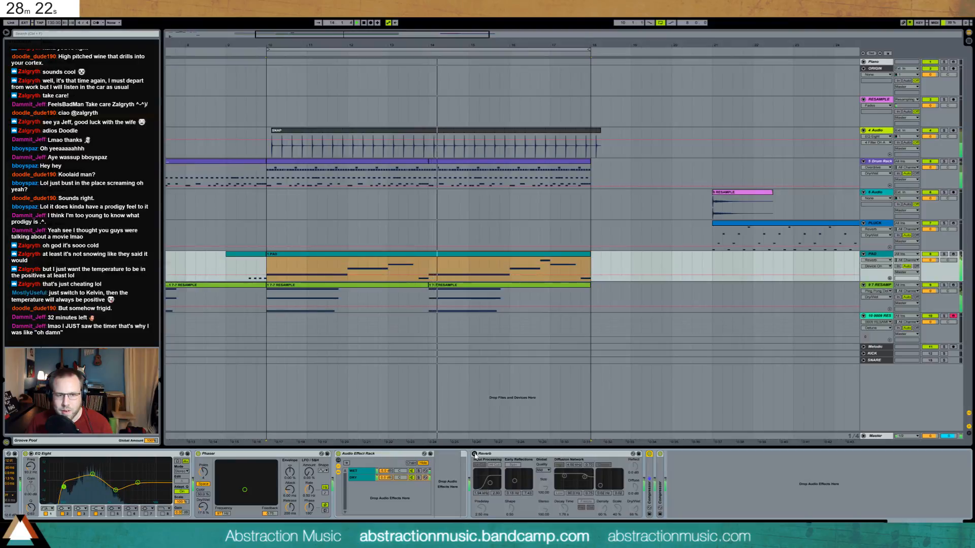
Switch the PAD track's Reverb back on and lower its dry/wet amount and decay time.
left_click(474, 454)
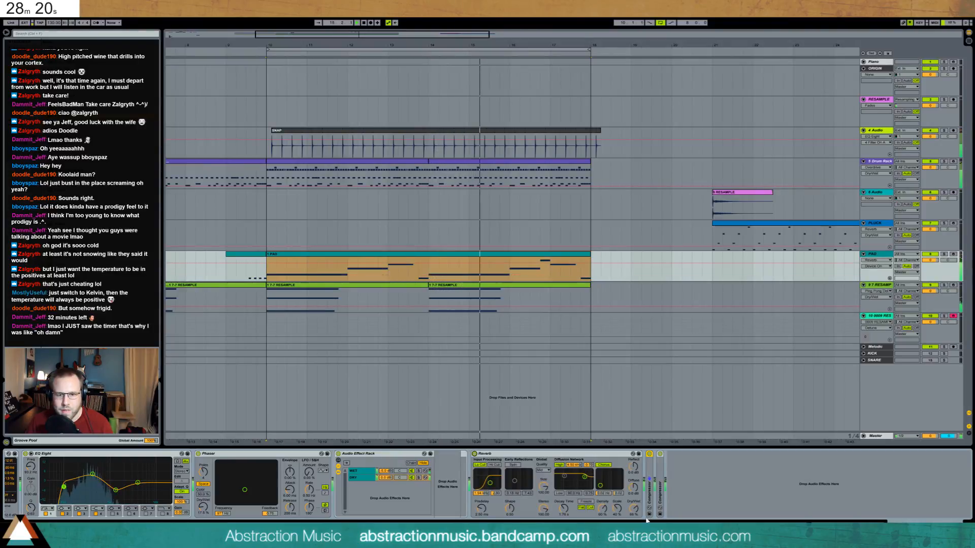
left_click_drag(633, 509, 633, 529)
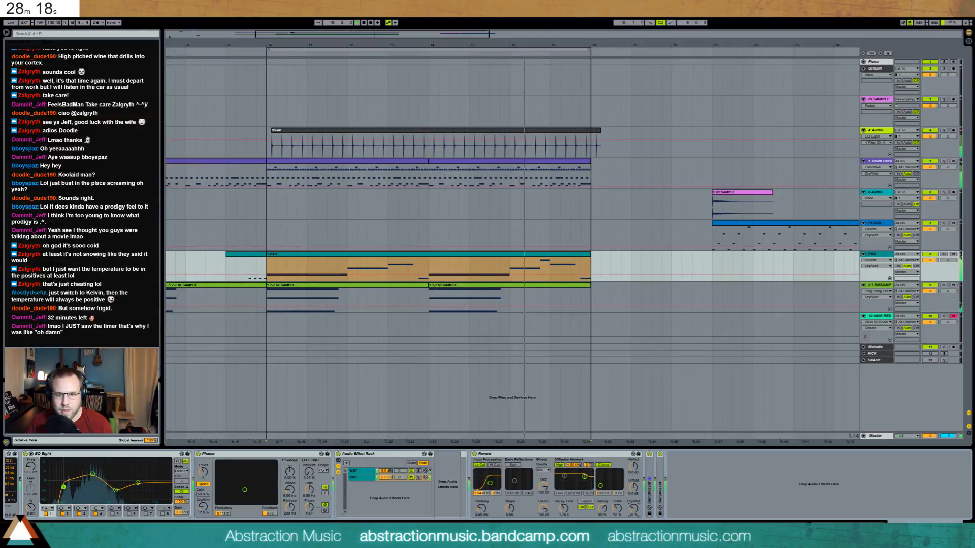
left_click_drag(563, 508, 563, 528)
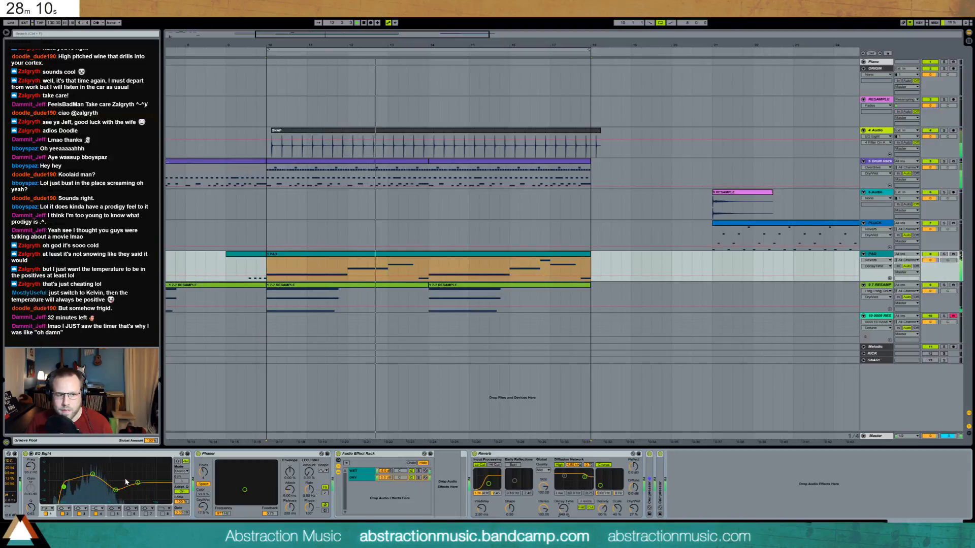
Rebalance the PAD track by raising its third EQ Eight band, lowering the track volume and readjusting the Reverb decay time.
left_click_drag(115, 489, 121, 477)
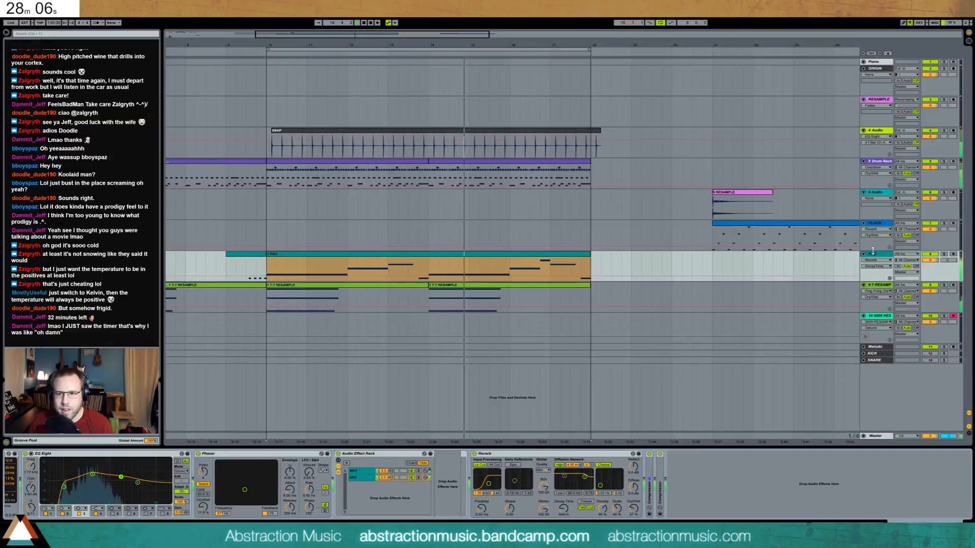
left_click_drag(929, 260, 929, 272)
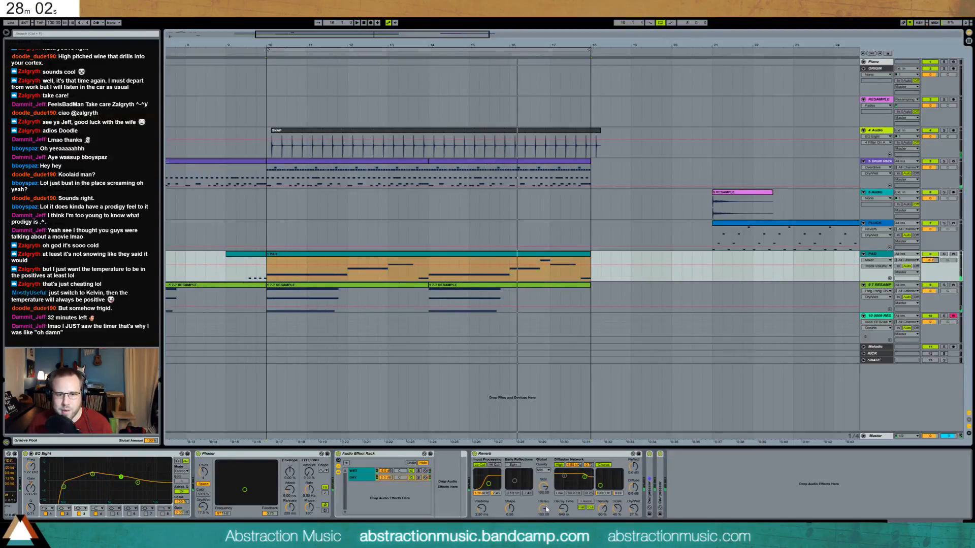
left_click(563, 509)
key("space")
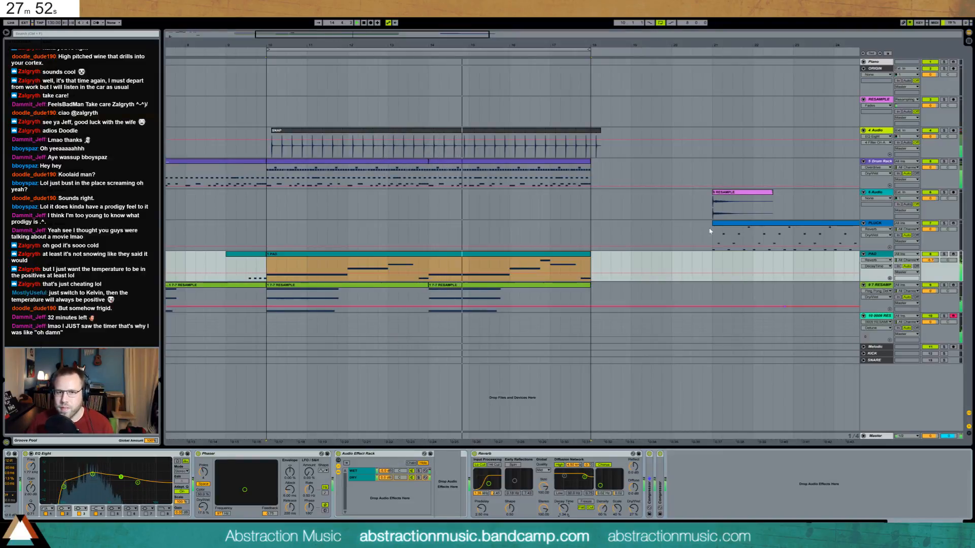
Try different pitches for the middle chord note in the RESAMPLE clip at bar 14 during playback.
left_click_drag(350, 174, 462, 175)
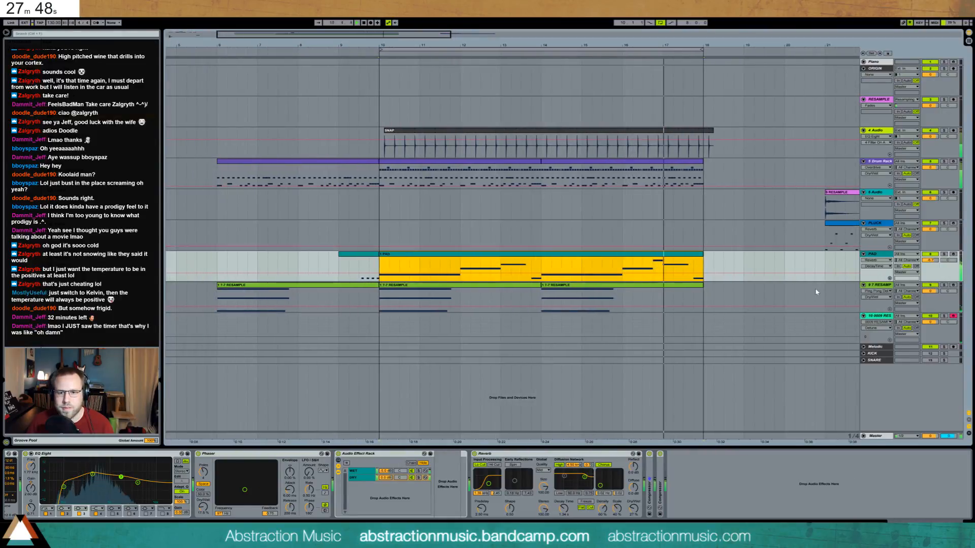
left_click(883, 286)
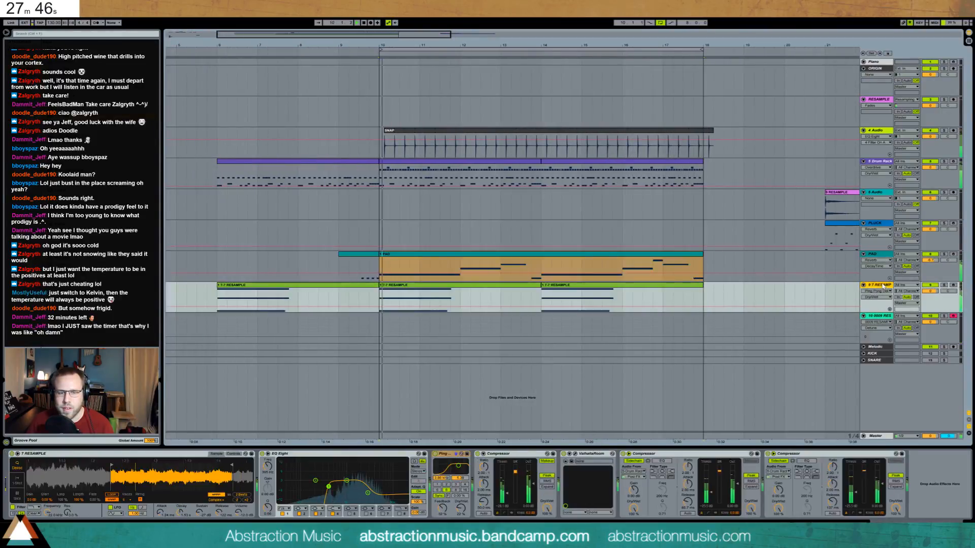
double_click(589, 286)
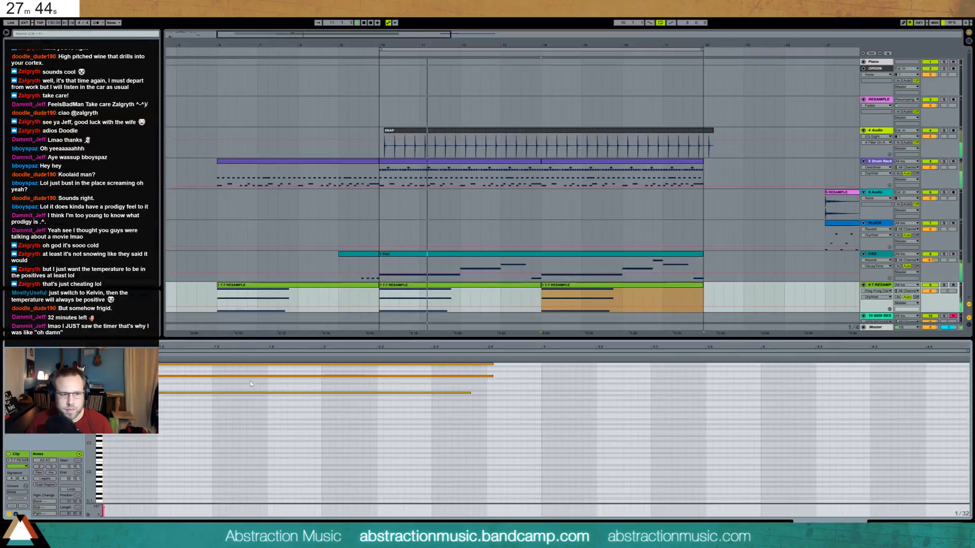
scroll(250, 382, "up", 3)
left_click(175, 406)
key("Up")
key("Up")
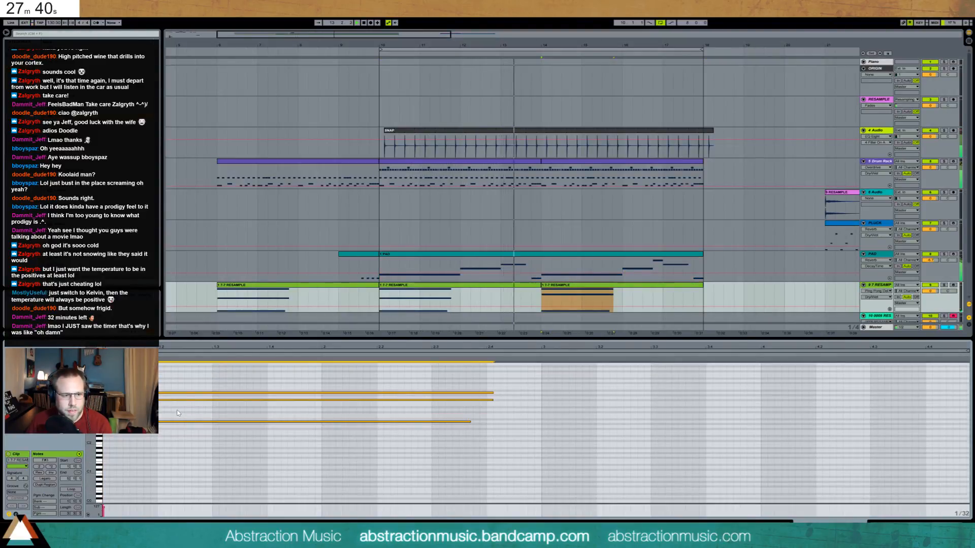
key("Down")
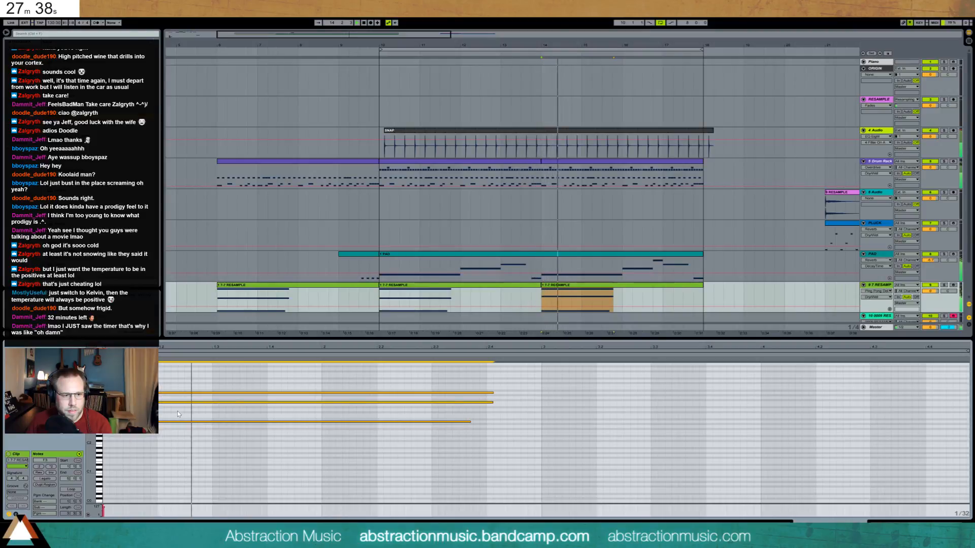
key("Down")
key("Down")
key("Down")
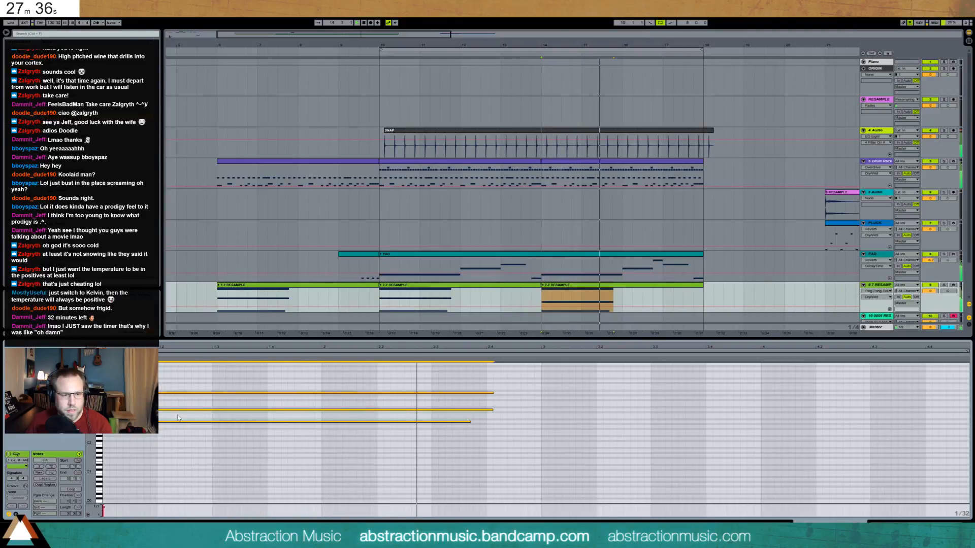
key("Up")
key("Up")
key("Up")
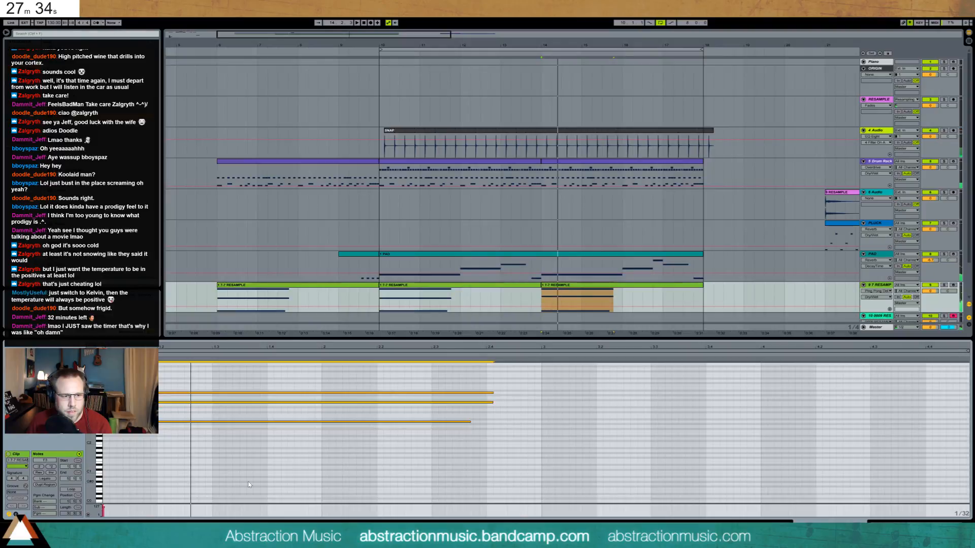
key("space")
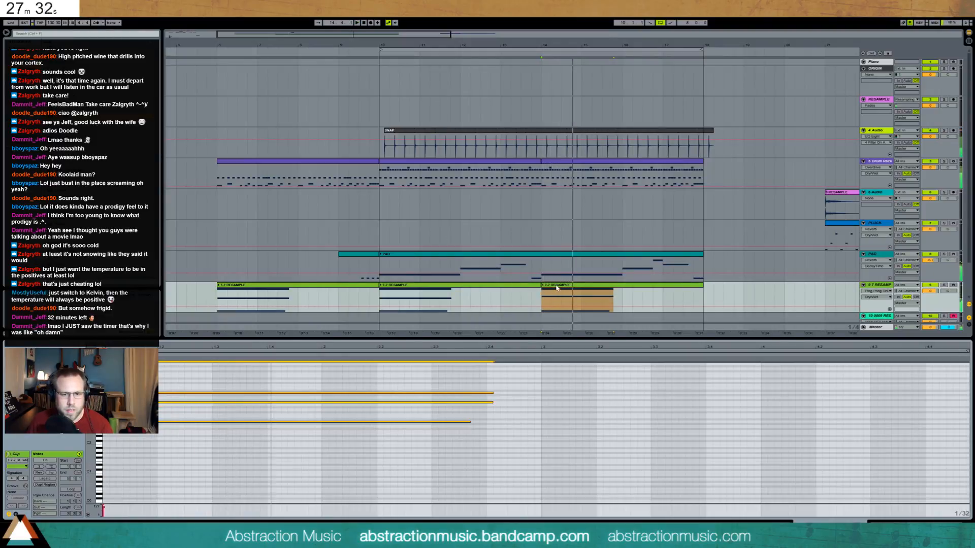
Replace the edited RESAMPLE clip at bar 14 with a copy of the bar 10 clip and raise the middle note at bar 10 instead.
key("Delete")
left_click_drag(487, 289, 649, 288)
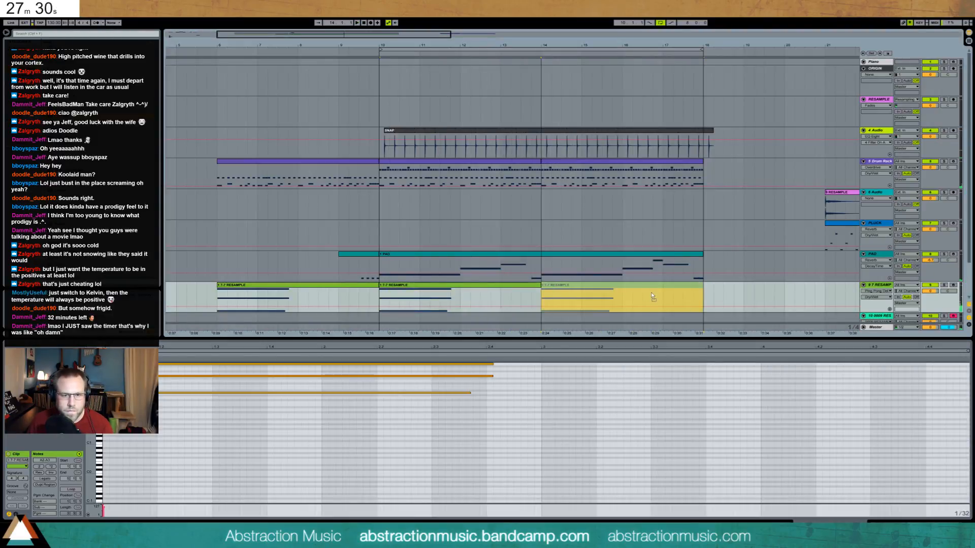
key("ctrl+v")
key("space")
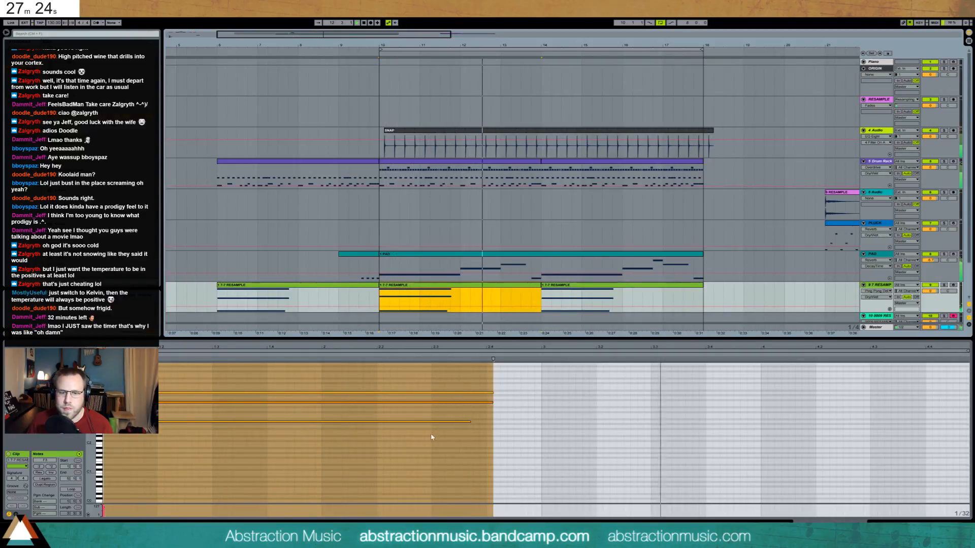
Adjust the RESAMPLE track's ValhallaRoom reverb and its Ping Pong Delay feedback, closing the plug-in window when done.
left_click(935, 521)
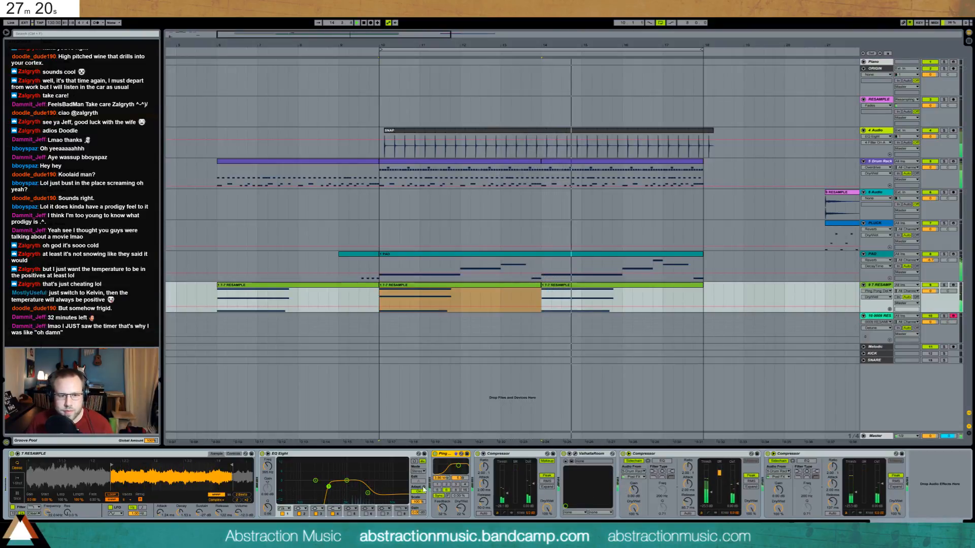
left_click(477, 300)
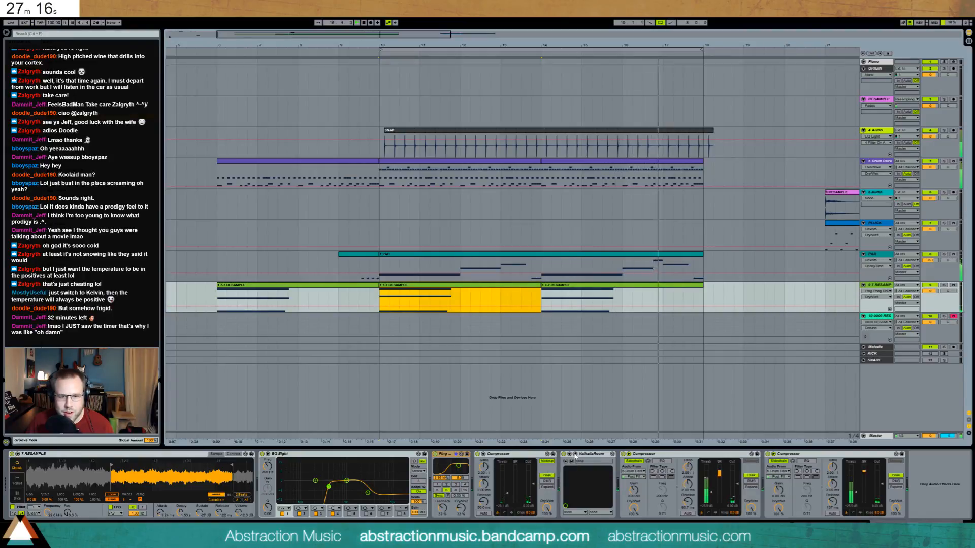
left_click(574, 453)
left_click_drag(625, 326, 628, 324)
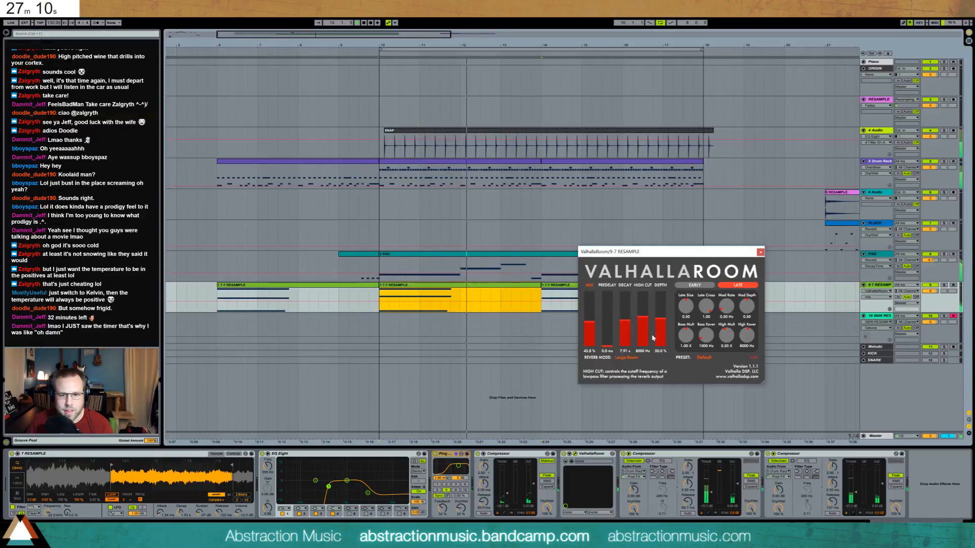
left_click_drag(442, 508, 442, 503)
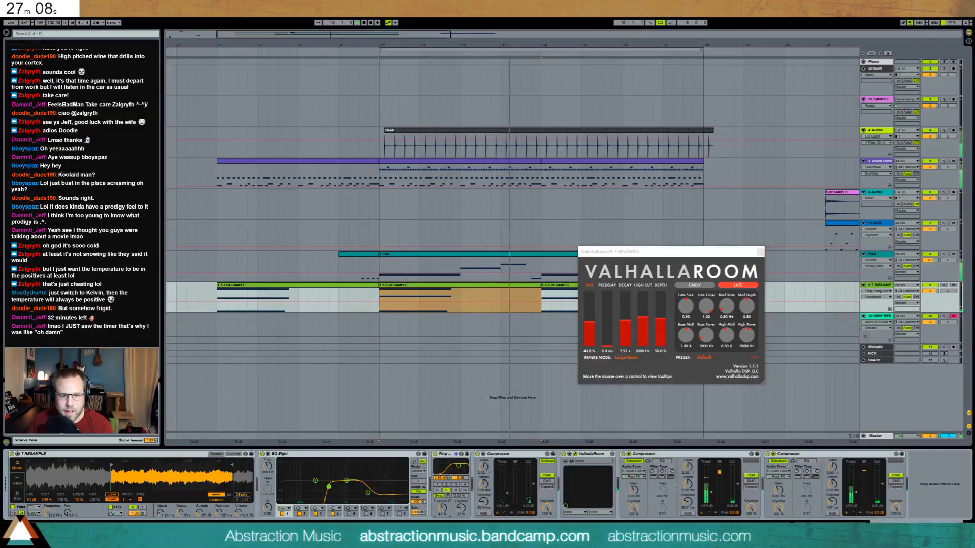
left_click(760, 251)
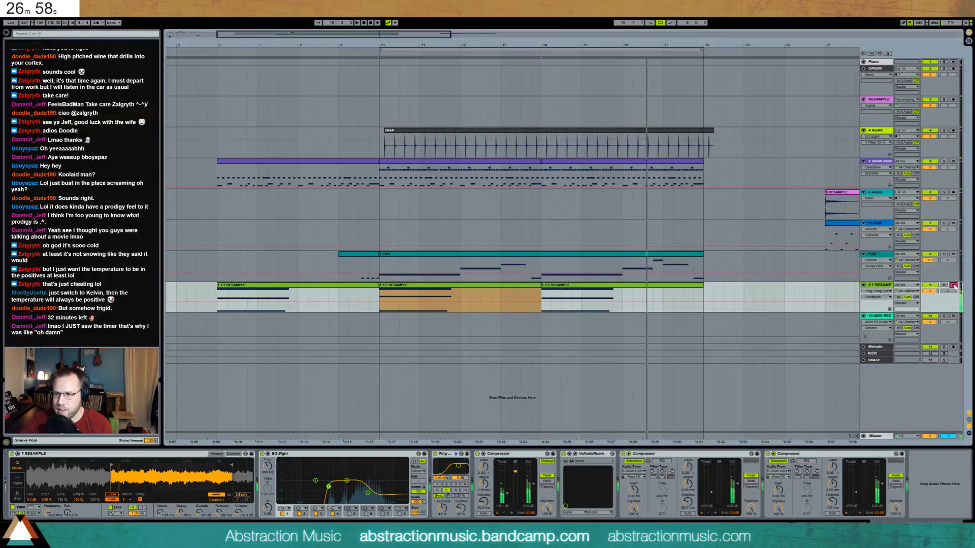
Open the PAD clip's notes and lengthen the last D1 note up to the start of the following note.
left_click(216, 293)
key("space")
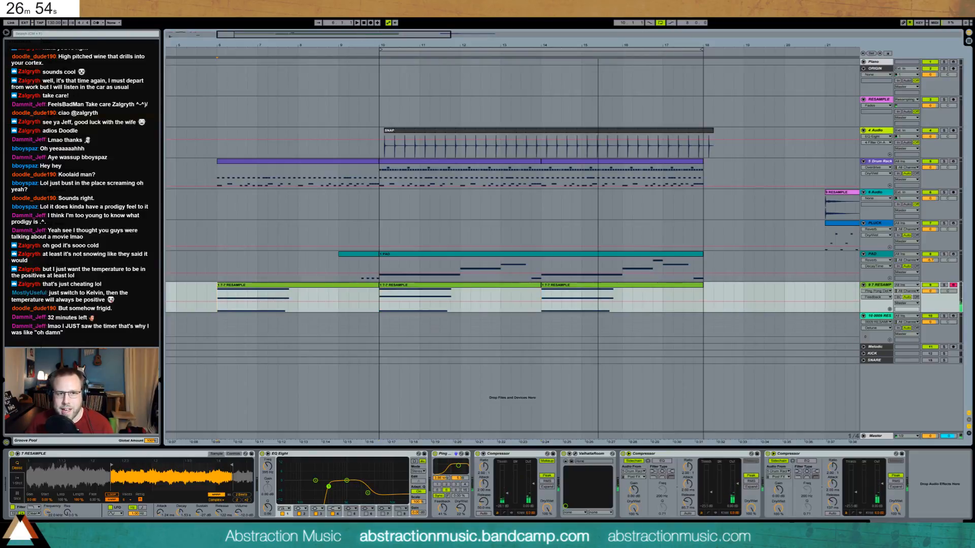
left_click_drag(530, 46, 434, 47)
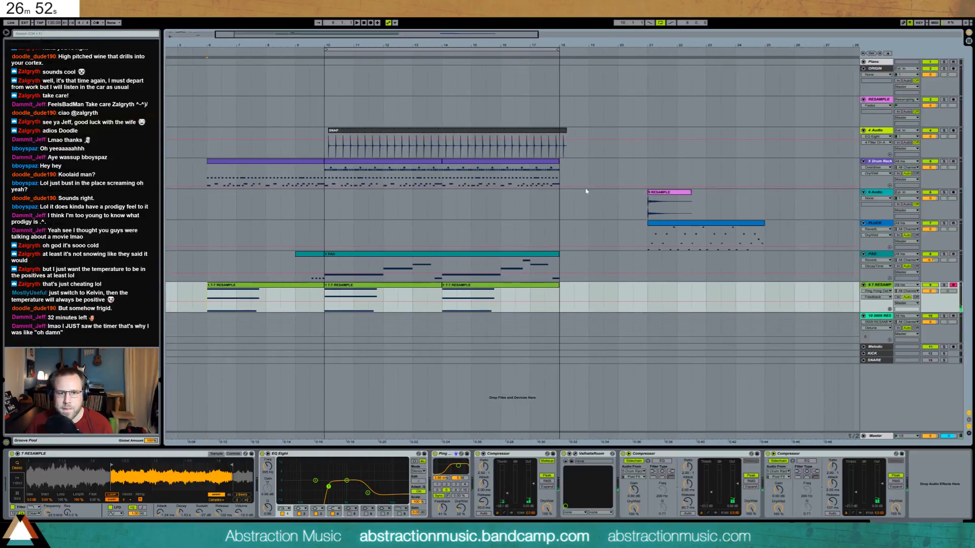
left_click_drag(481, 49, 536, 208)
double_click(581, 255)
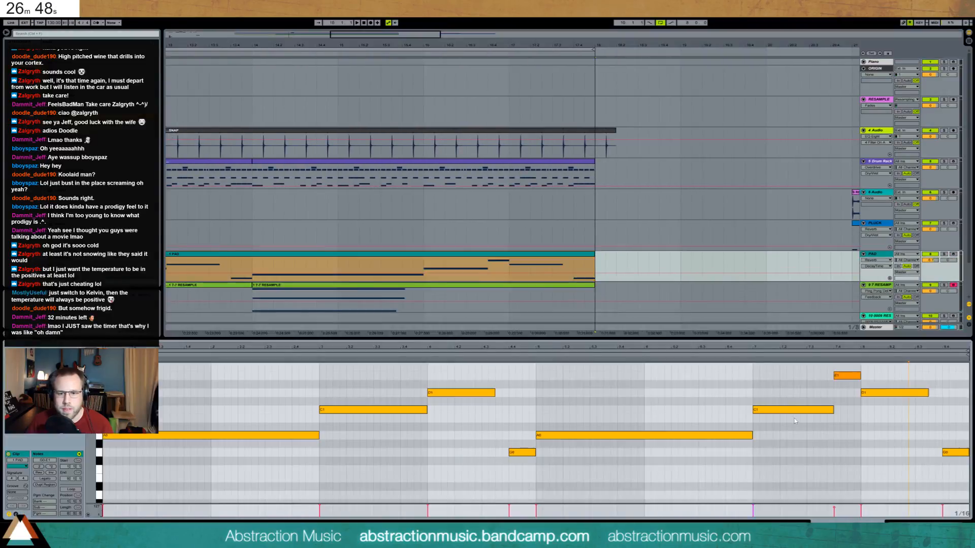
left_click_drag(928, 393, 936, 393)
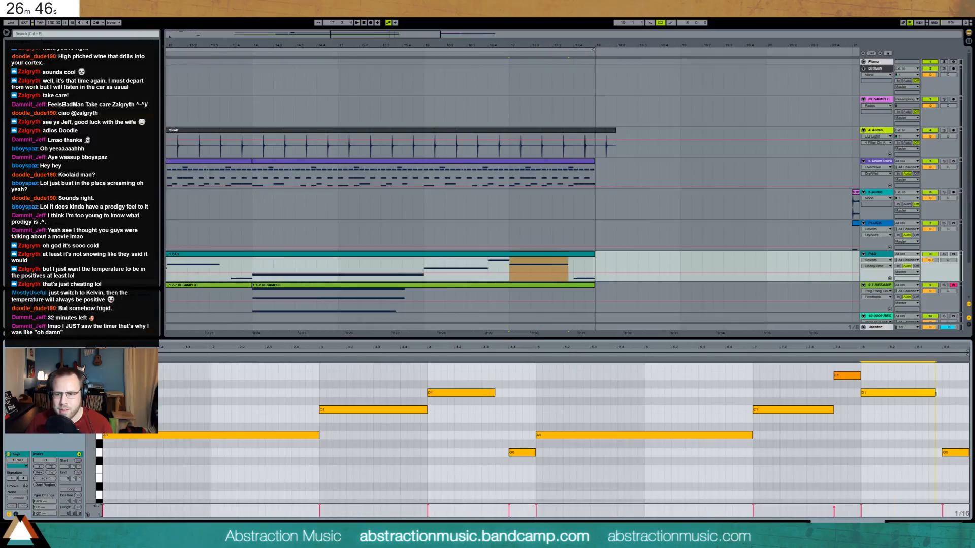
Reshape the PAD clip's envelope dip under the last D1 note into a ramp falling to its lowest value at the note's end.
left_click(16, 514)
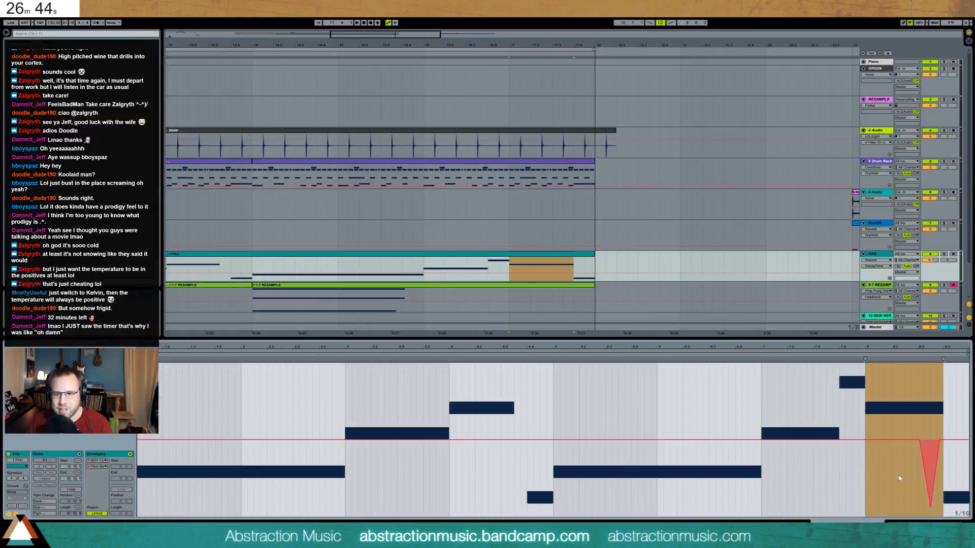
mouse_move(936, 344)
left_mouse_down()
mouse_move(933, 394)
mouse_move(862, 396)
left_mouse_up()
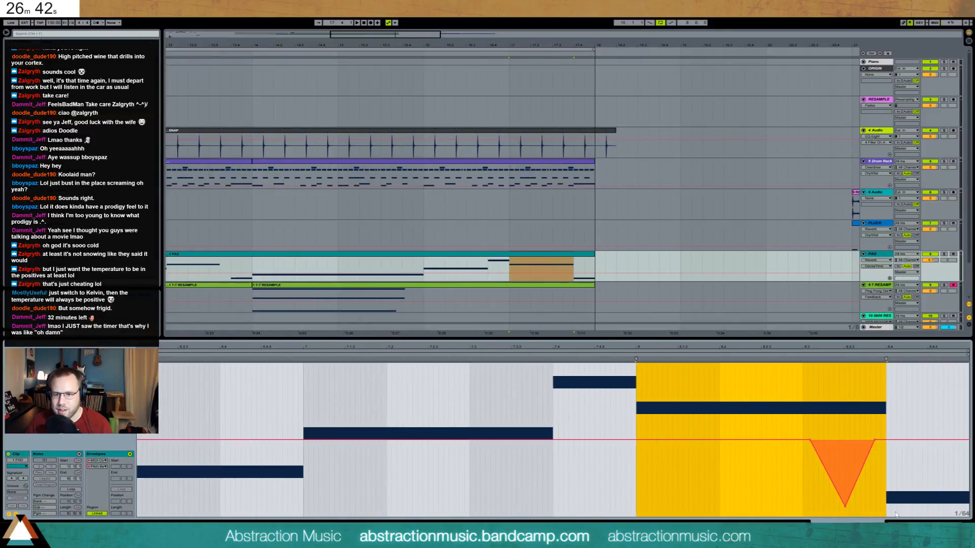
left_click(881, 508)
left_click_drag(845, 508, 875, 517)
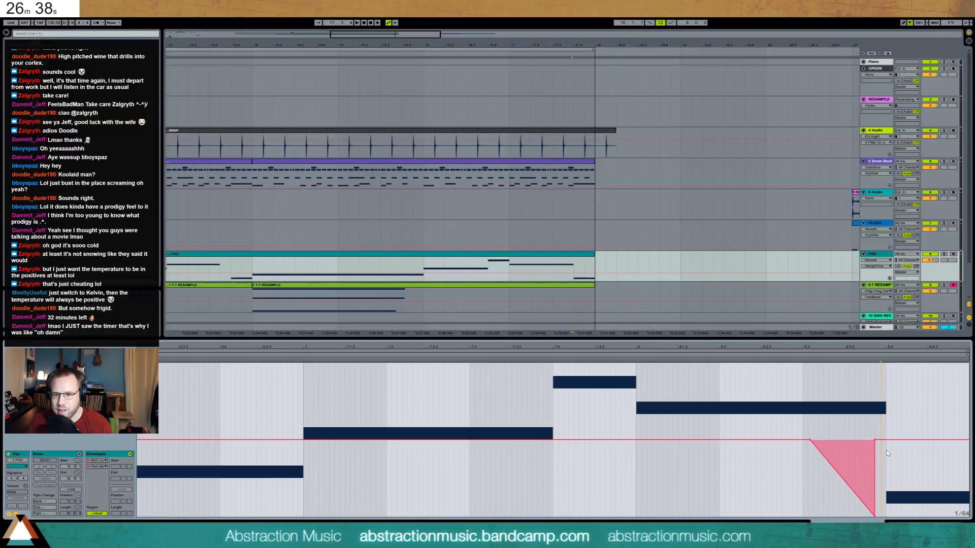
left_click_drag(887, 453, 876, 452)
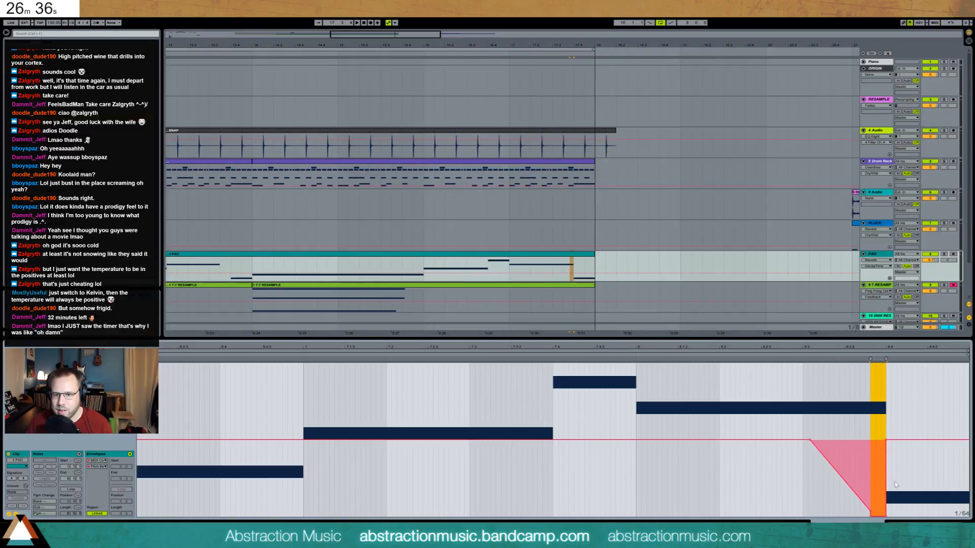
left_click(875, 508)
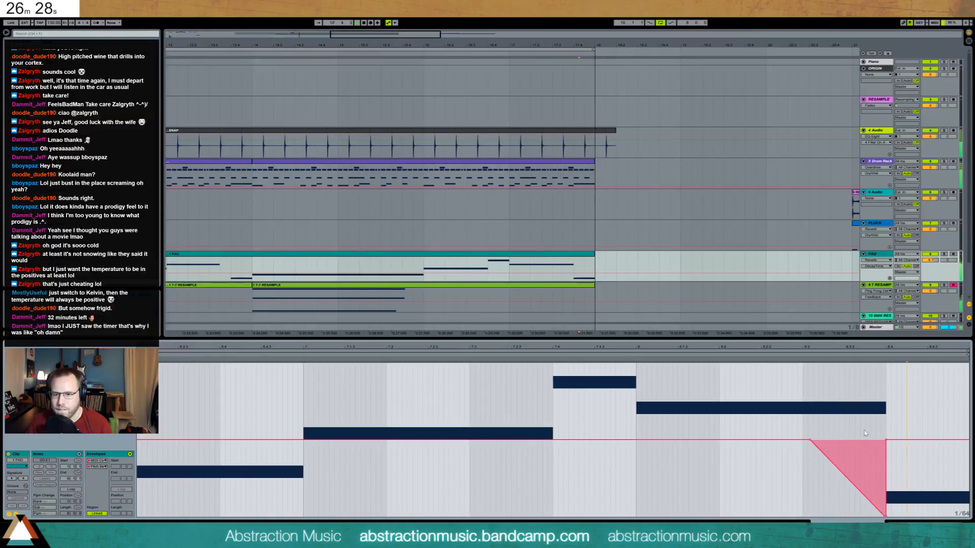
Start the envelope ramp earlier and make it return abruptly to the centre line before the last D1 note ends.
left_click(809, 440)
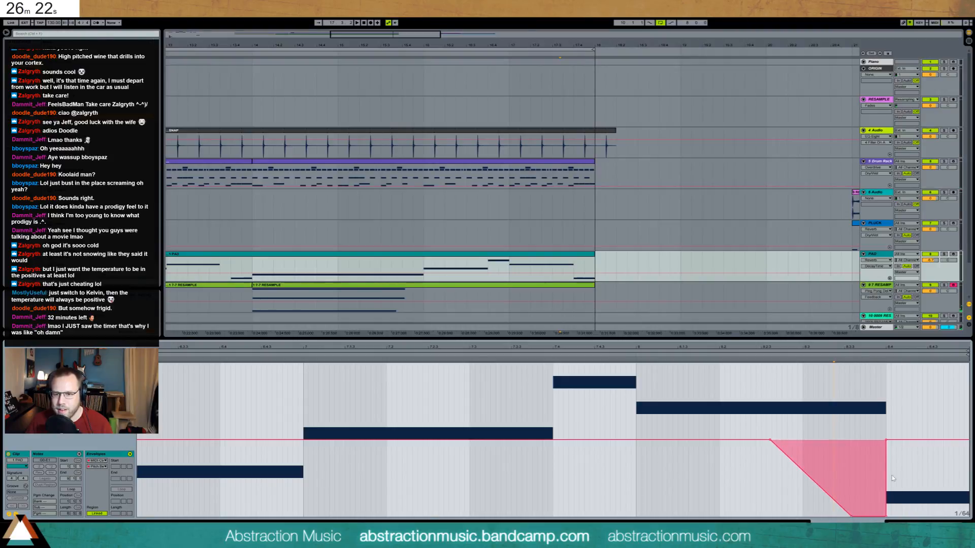
left_click(886, 518)
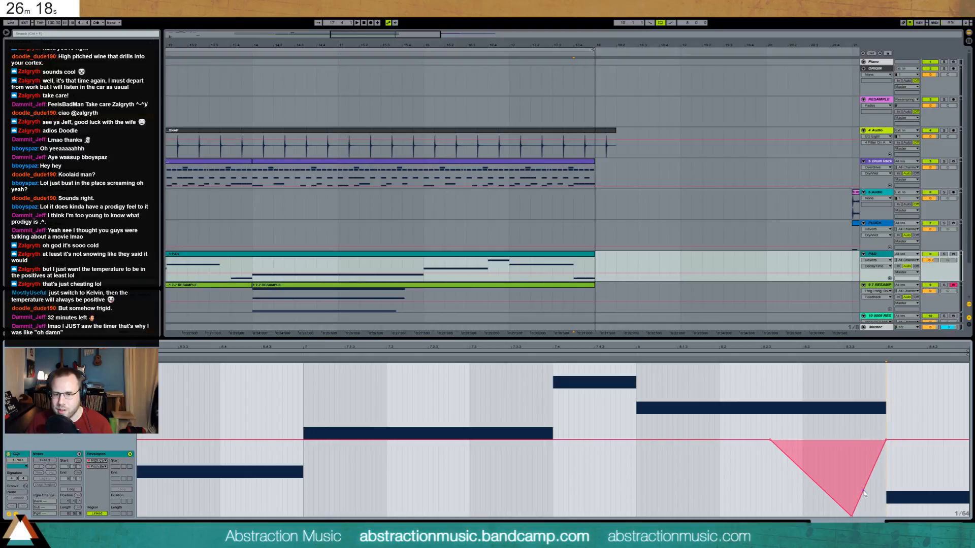
left_click_drag(863, 493, 851, 446)
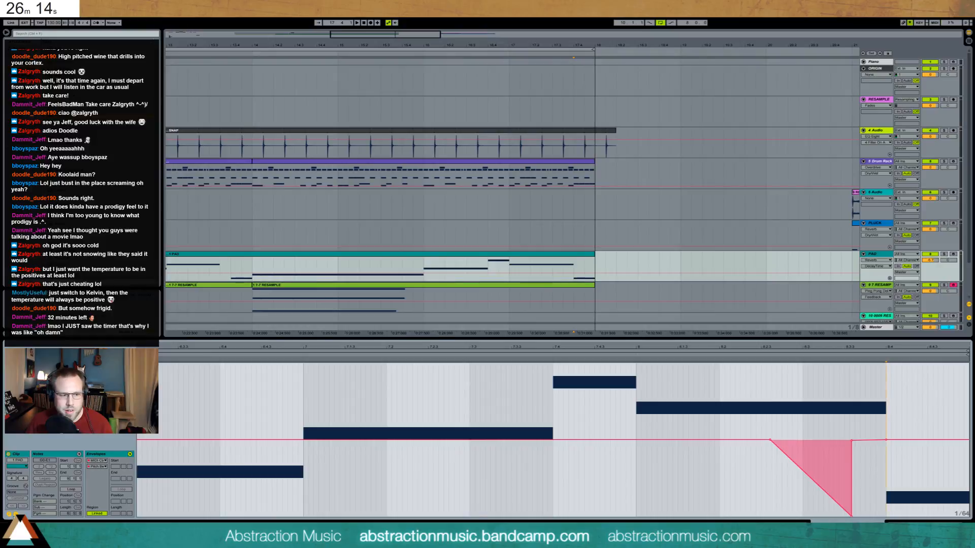
Shorten the last D1 note in the PAD clip to end near the envelope drop and play the result with the device chain shown.
left_click(15, 514)
left_click_drag(881, 392, 848, 396)
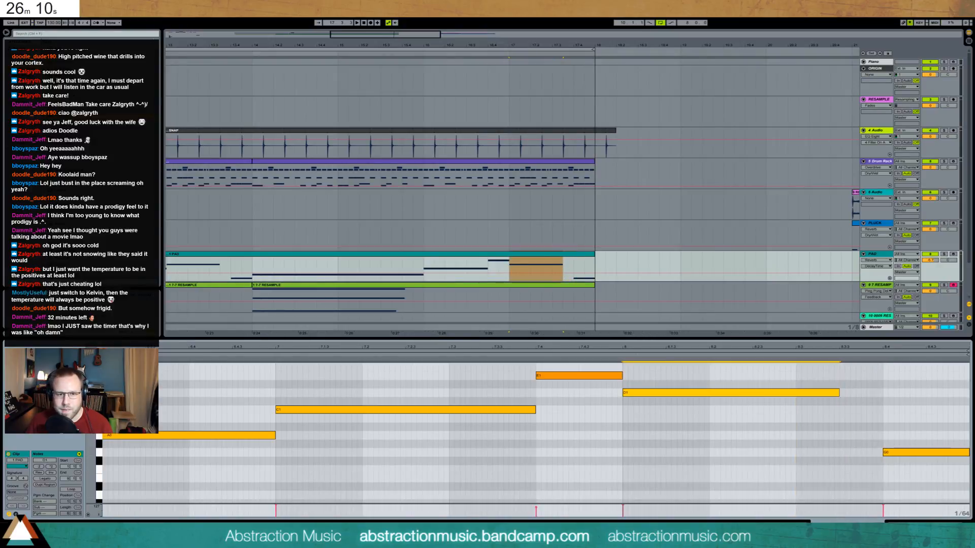
key("shift+Tab")
key("space")
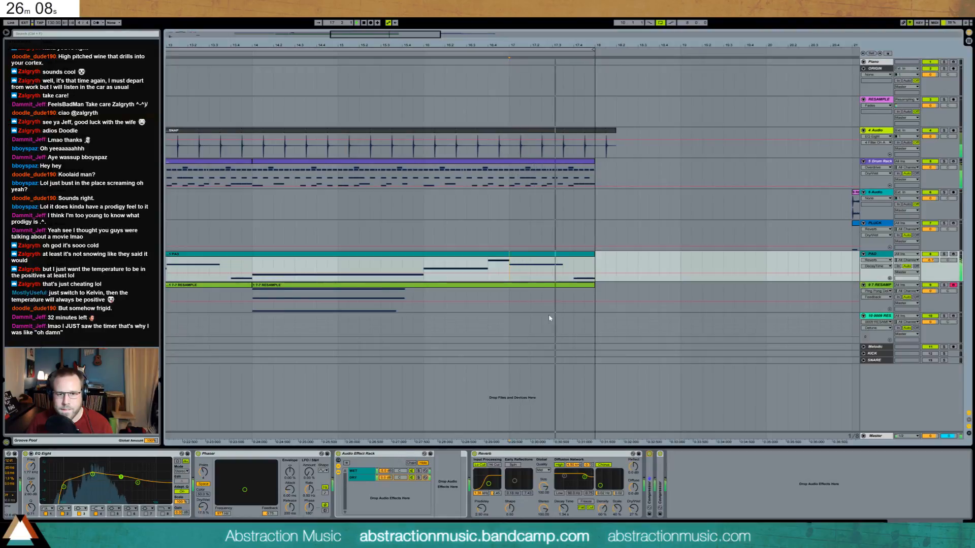
Deactivate the ORIGIN, Snap, Hat and Kick hits at the end of the last Drum Rack clip, keeping the snares, and play the result.
key("space")
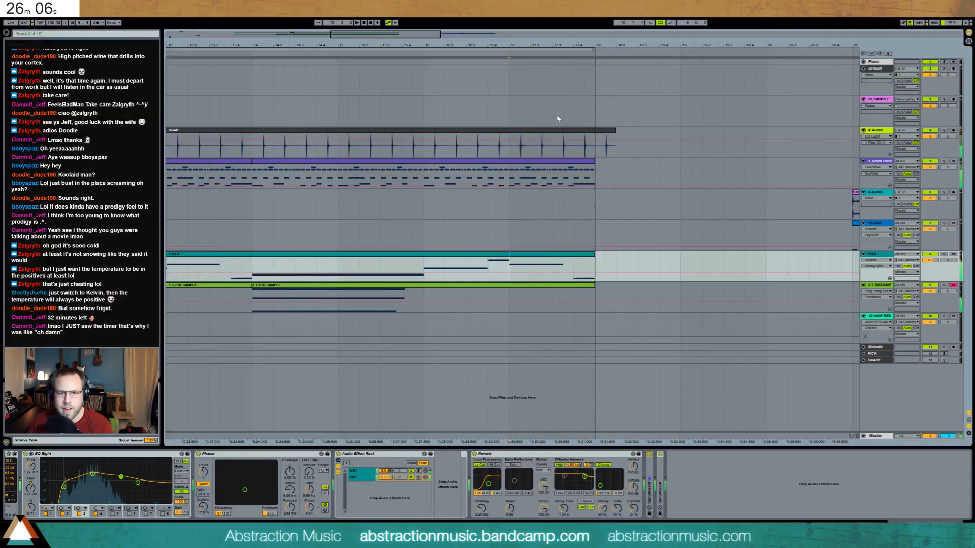
left_click(562, 163)
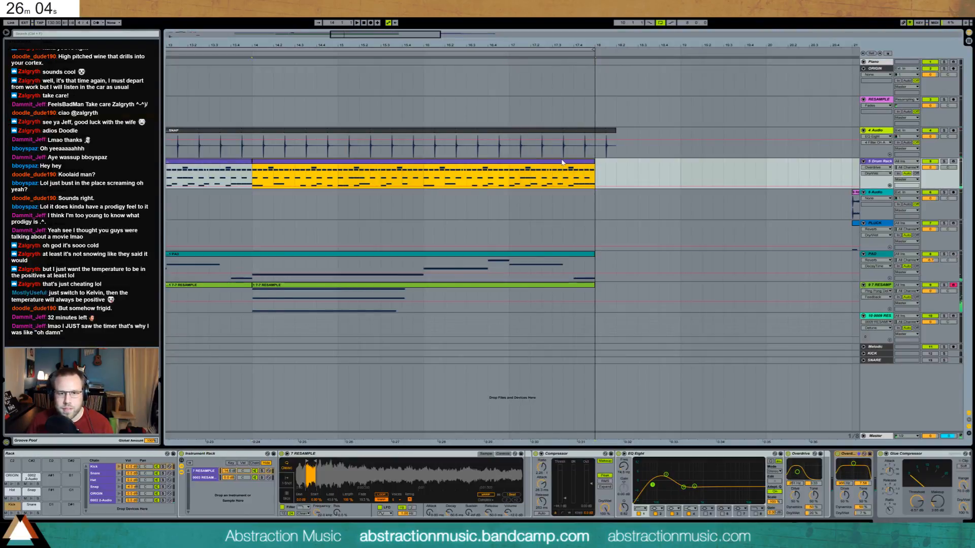
key("shift+Tab")
left_click(786, 435)
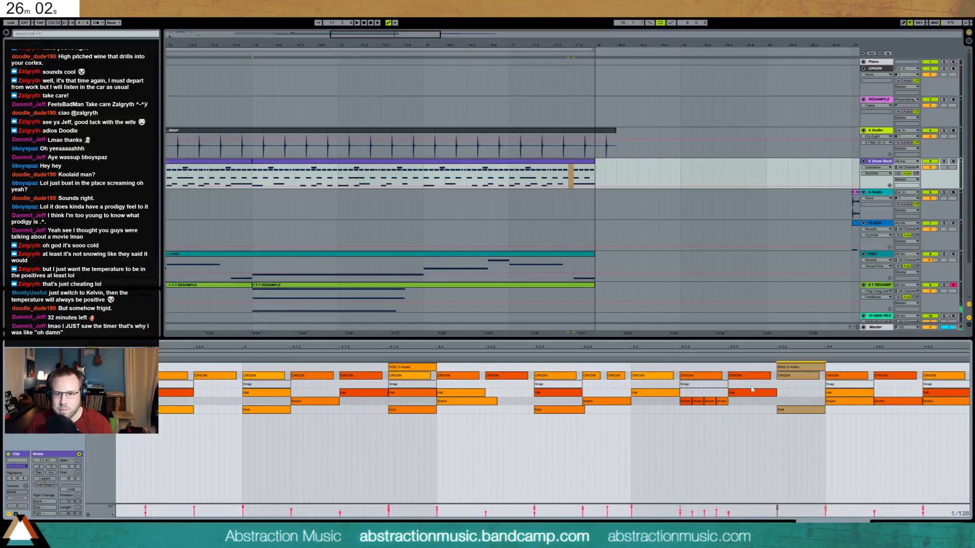
key("0")
left_click(752, 370)
key("0")
left_click_drag(841, 370, 949, 397)
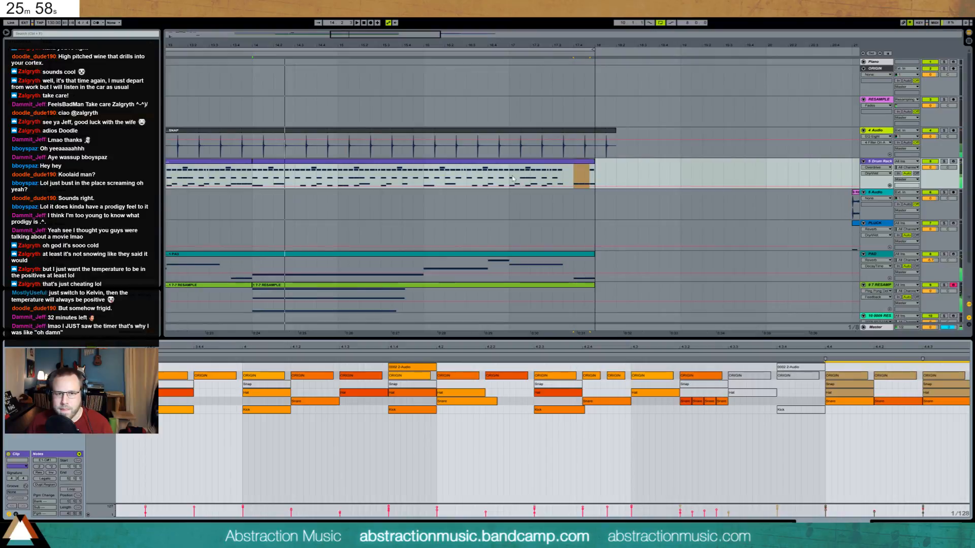
key("space")
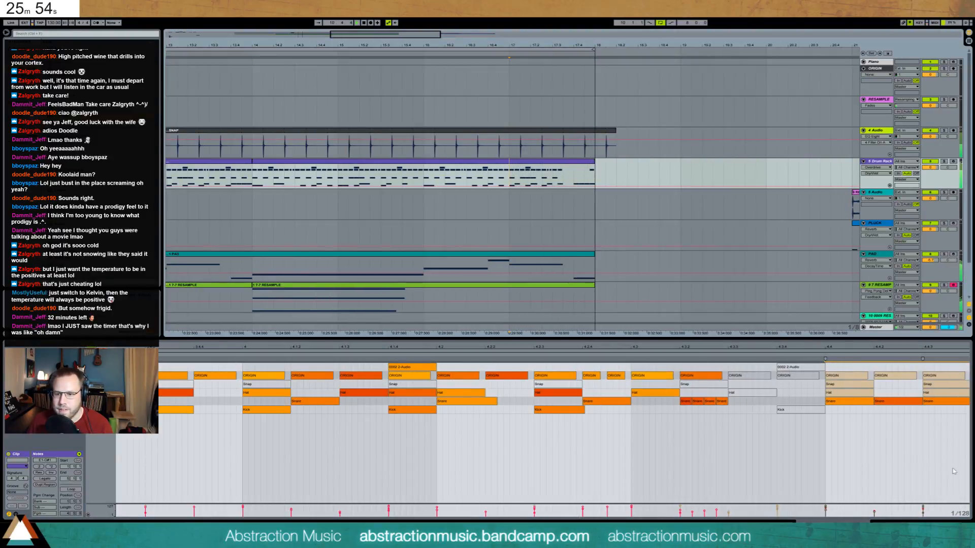
Move the PLUCK clip from bar 21 so it starts at bar 14.
key("shift+Tab")
left_click_drag(451, 45, 537, 25)
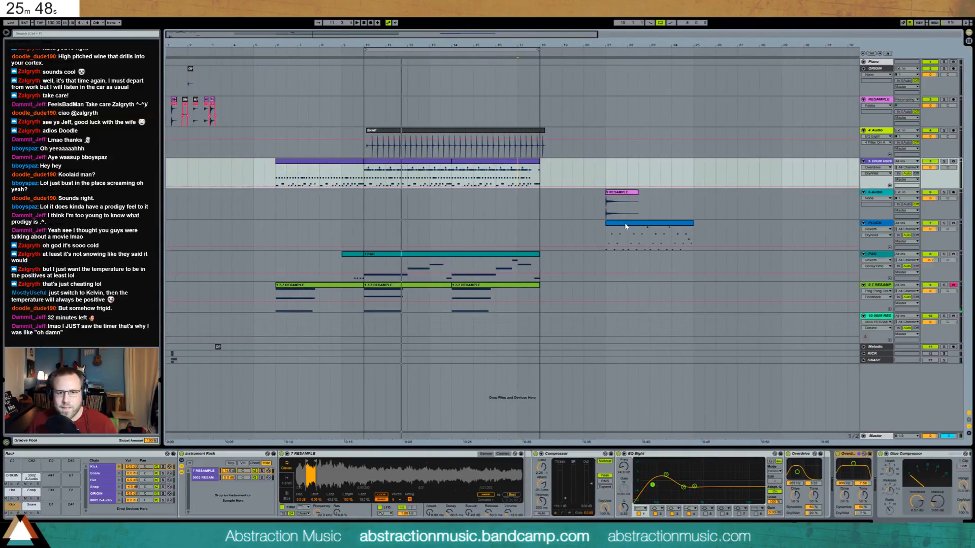
left_click_drag(626, 226, 486, 244)
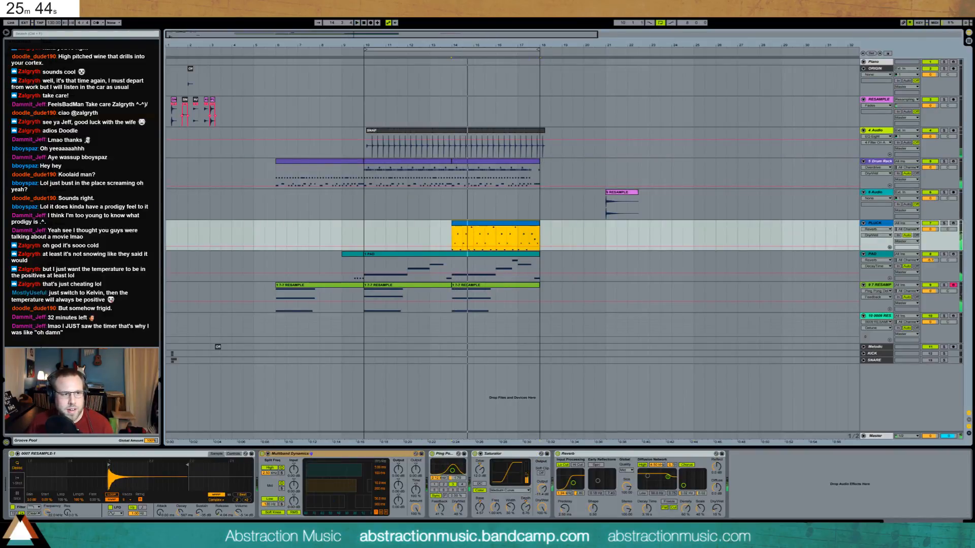
Add an Auto Filter after the Reverb on the PLUCK track and try its high-pass and low-pass types during playback.
left_click_drag(101, 62, 238, 217)
left_click_drag(770, 486, 735, 494)
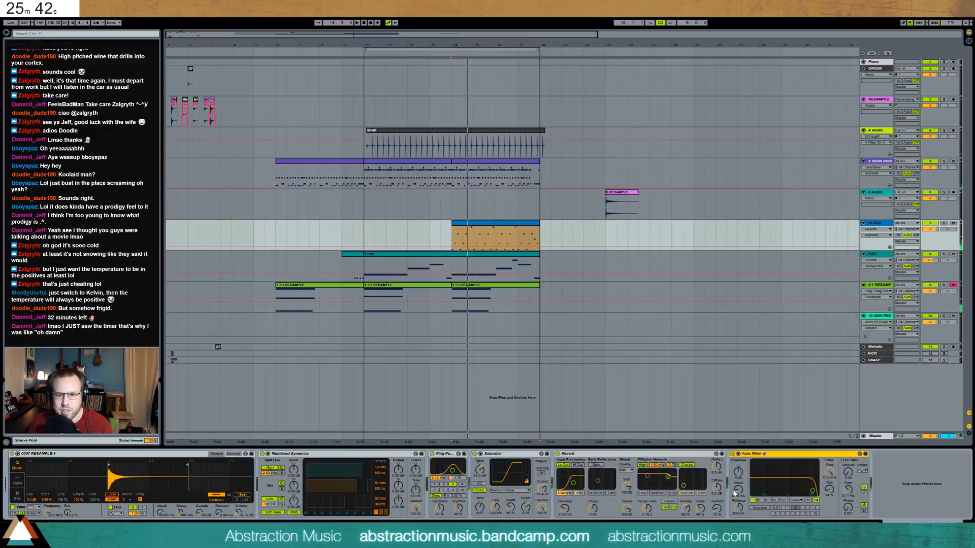
left_click(760, 500)
key("space")
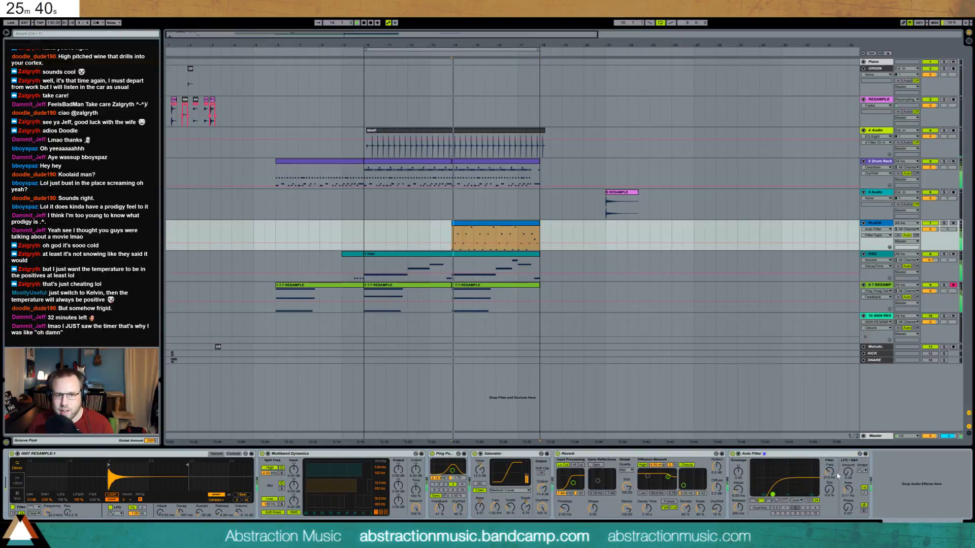
left_click_drag(772, 495, 802, 478)
left_click(753, 500)
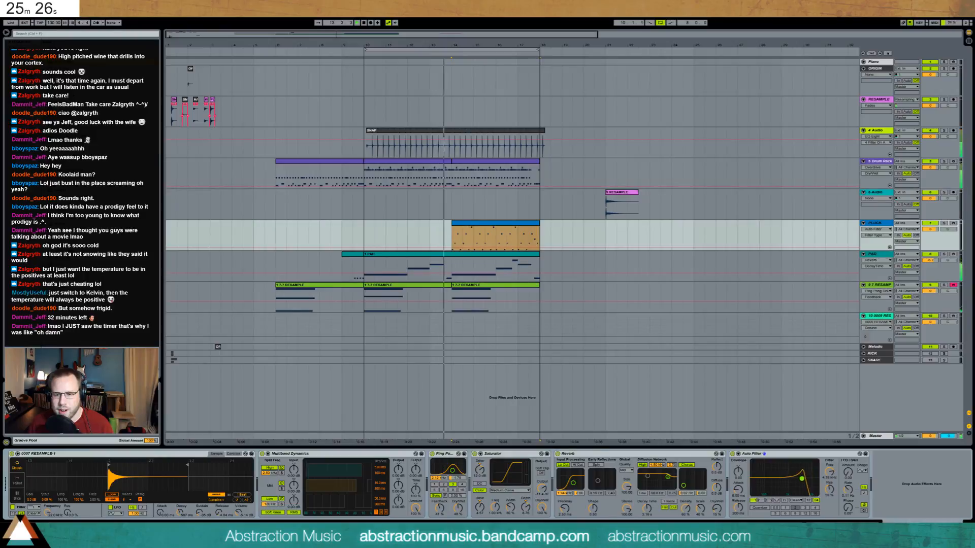
Loop playback over the PLUCK clip and place the Auto Filter, set to high-pass, between Multiband Dynamics and Ping Pong Delay.
left_click(483, 226)
key("ctrl+l")
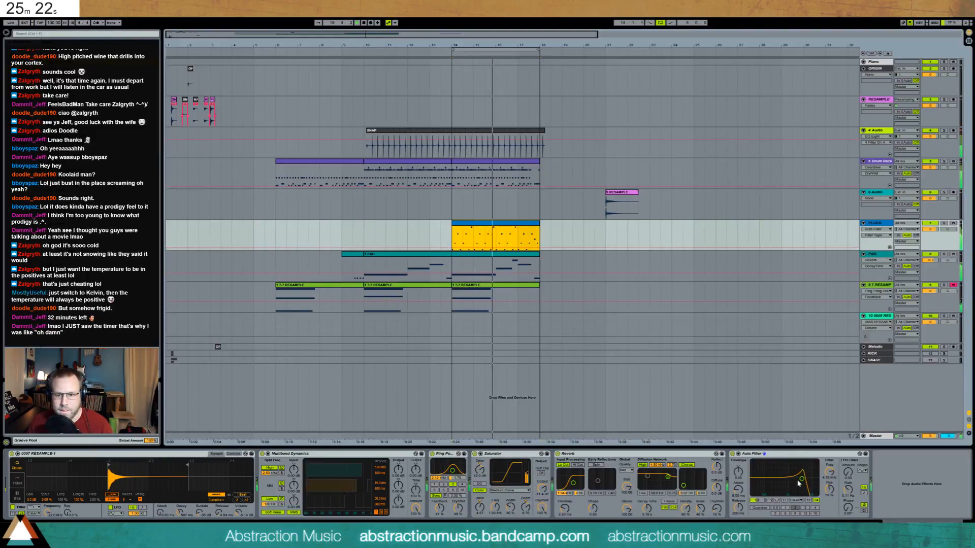
left_click_drag(798, 483, 795, 485)
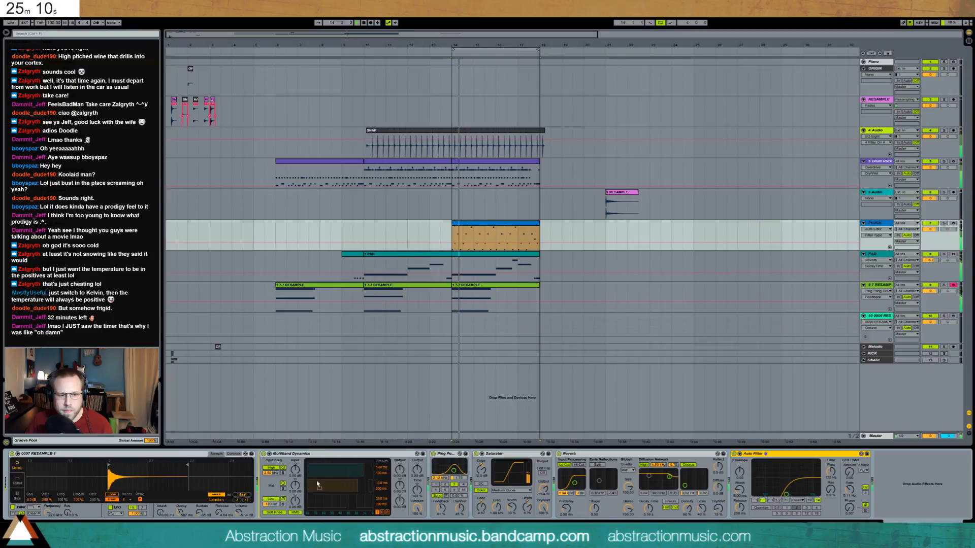
left_click_drag(314, 497, 312, 494)
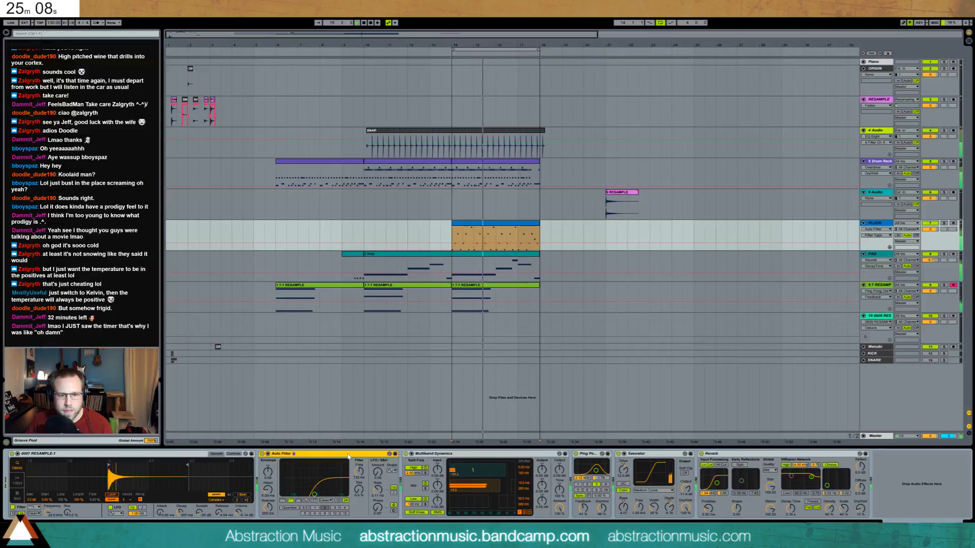
left_click_drag(349, 456, 485, 495)
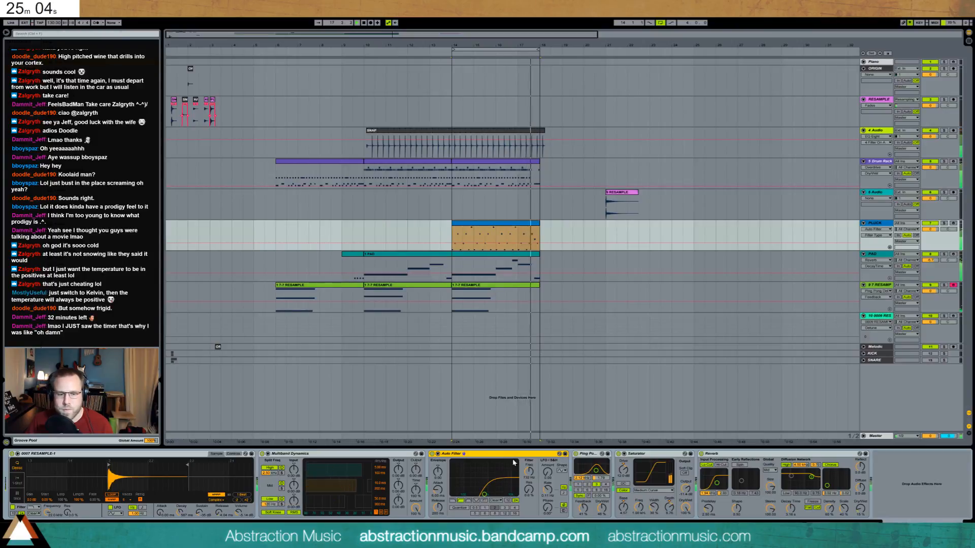
Automate the PLUCK track's Auto Filter frequency to fall steadily from bar 14 to bar 18.
left_click(529, 471)
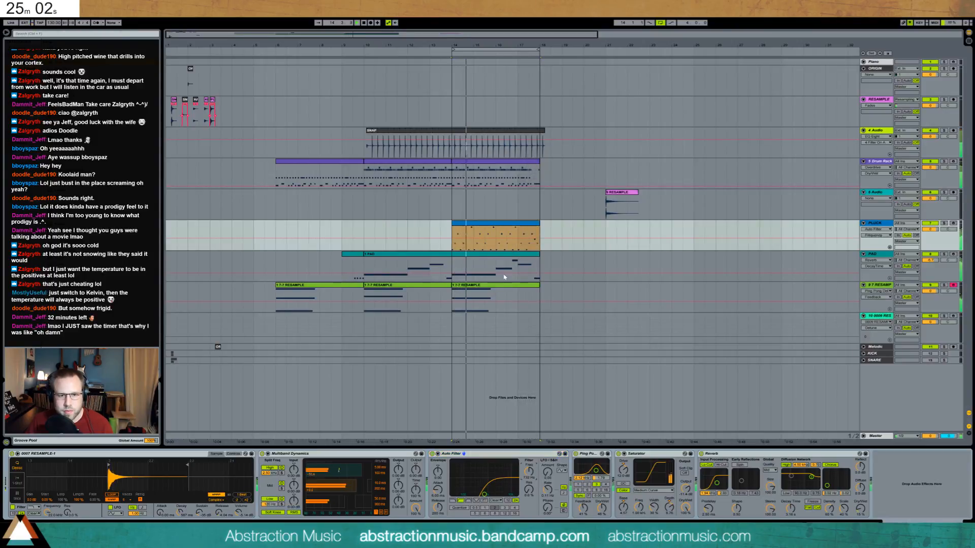
left_click_drag(504, 239, 503, 230)
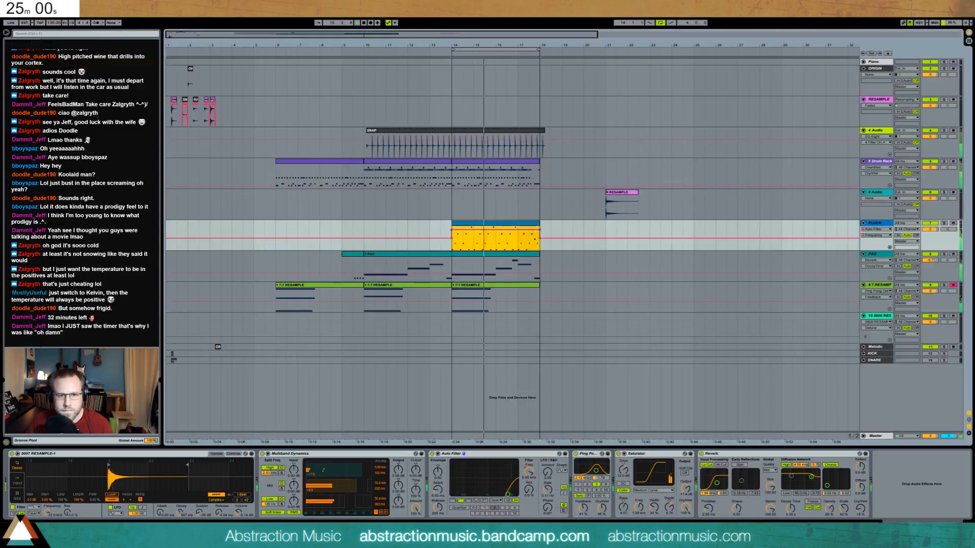
left_click(540, 230)
left_click(551, 233)
left_click(451, 238)
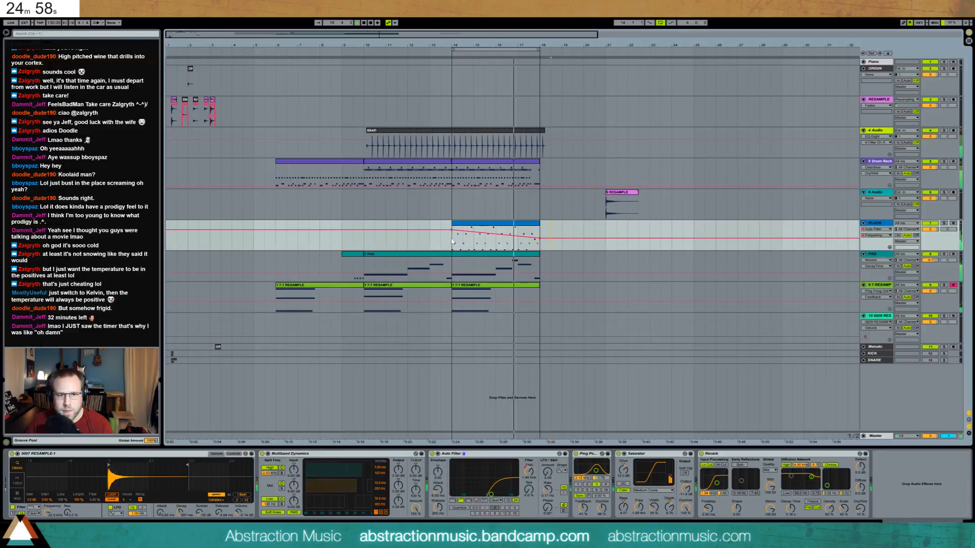
Enable looping in the PLUCK clip and extend it to bar 22, and move the 6 Audio track's RESAMPLE clip to bar 18.
left_click(529, 231)
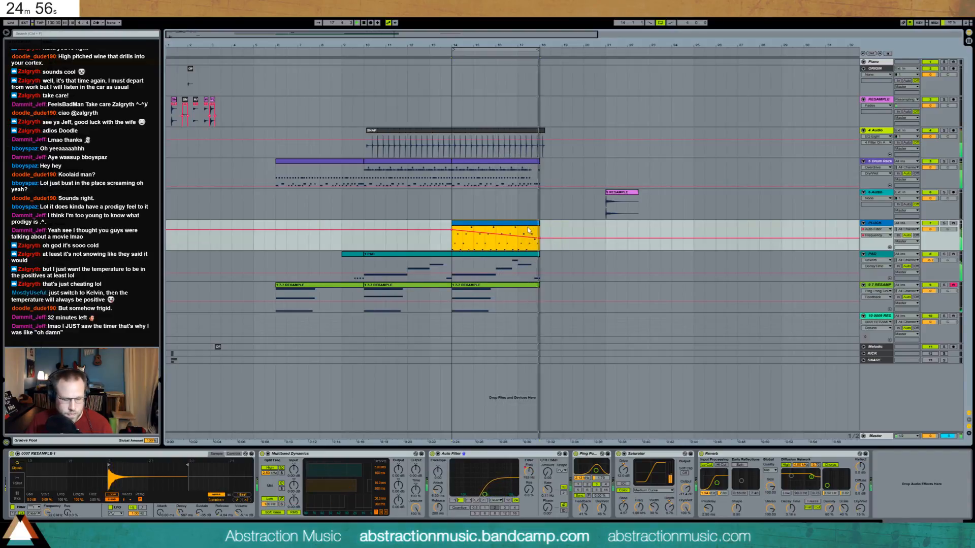
mouse_move(538, 224)
left_mouse_down()
mouse_move(649, 224)
mouse_move(539, 223)
left_mouse_up()
key("shift+Tab")
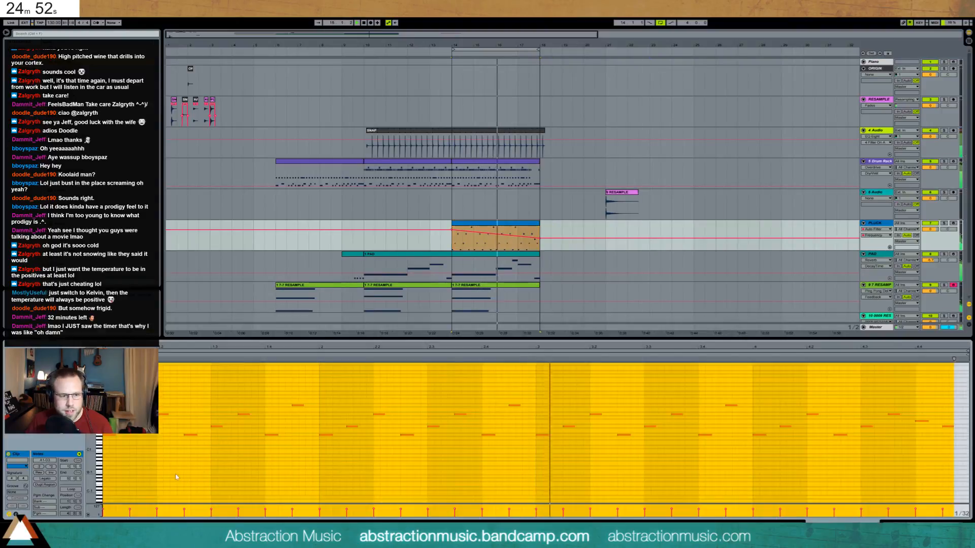
left_click(540, 227)
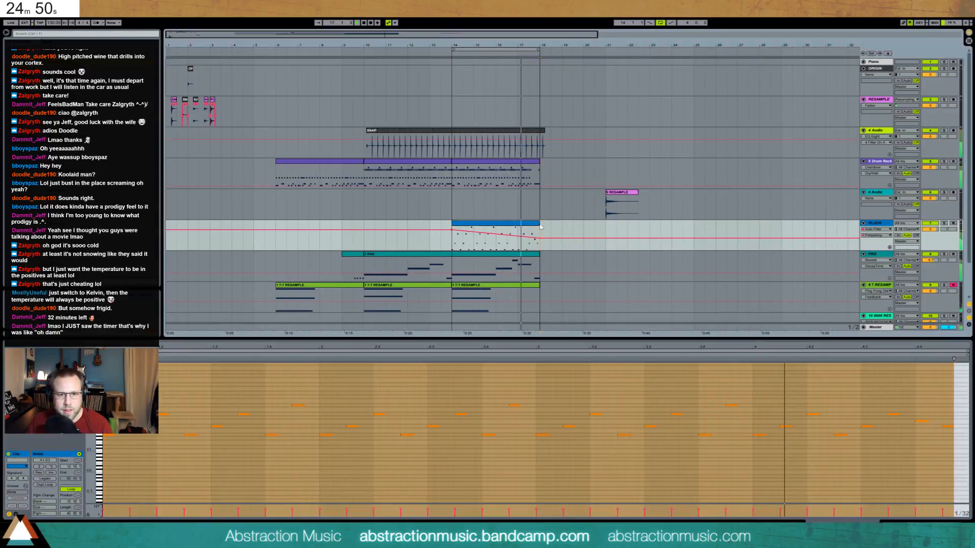
mouse_move(541, 224)
left_mouse_down()
mouse_move(672, 223)
mouse_move(627, 227)
mouse_move(560, 195)
left_mouse_up()
left_click(639, 231)
left_click(594, 199)
Duplicate the PAD clip and the two green RESAMPLE clips of bars 10 to 18 so the copies start at bar 18.
left_click(534, 257)
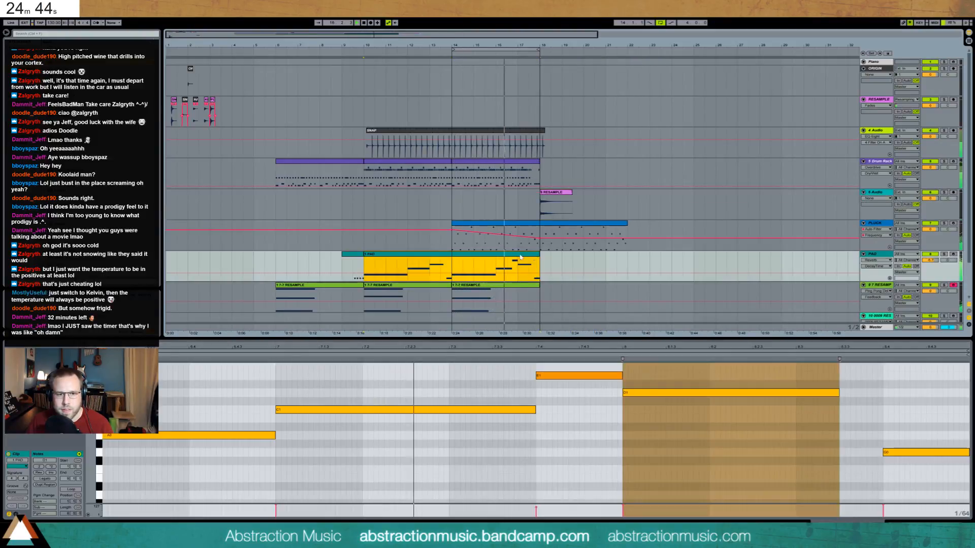
key("ctrl+d")
left_click(444, 286)
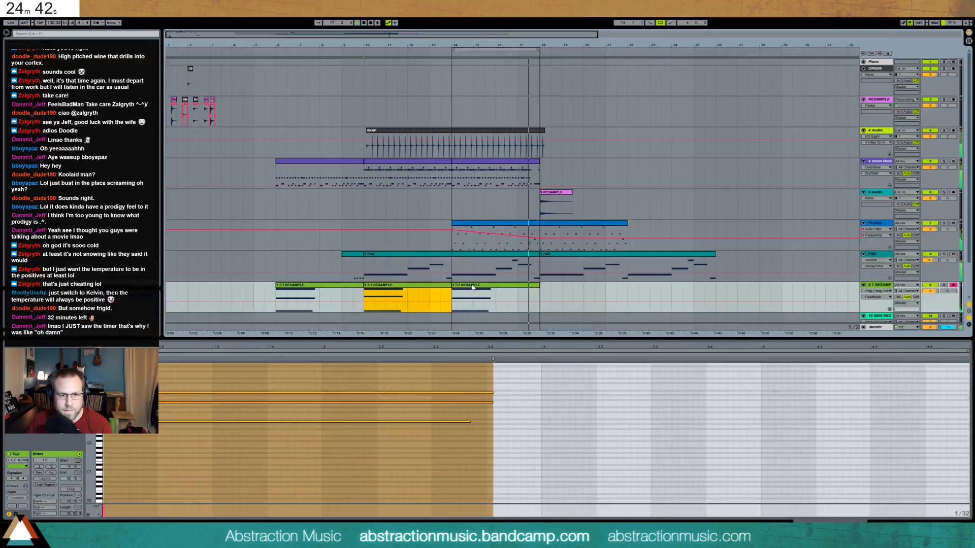
left_click(474, 285, "shift")
key("ctrl+d")
Duplicate the Drum Rack clips of bars 10 to 18 directly after themselves and extend the SNAP clip to about bar 26.
left_click_drag(544, 131, 644, 132)
left_click(421, 166)
left_click(453, 161, "shift")
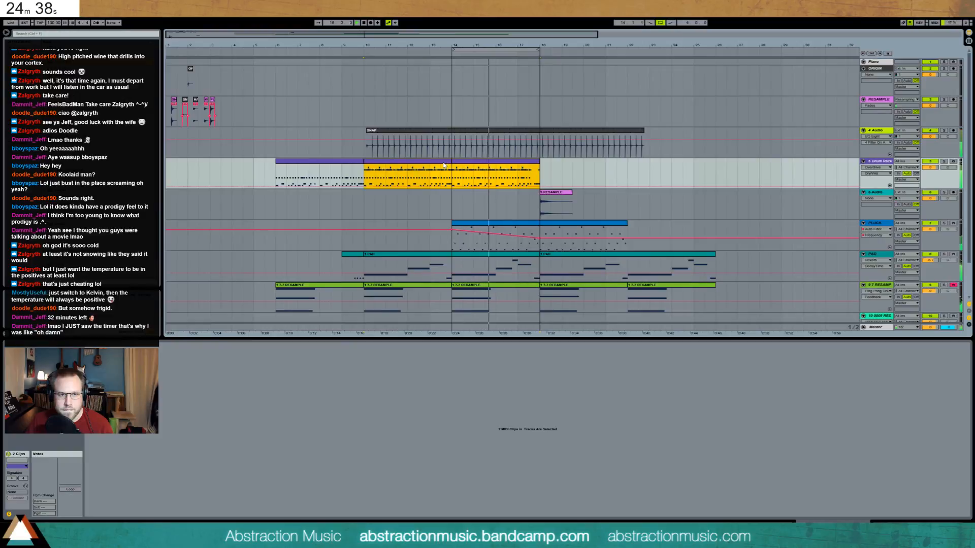
key("ctrl+d")
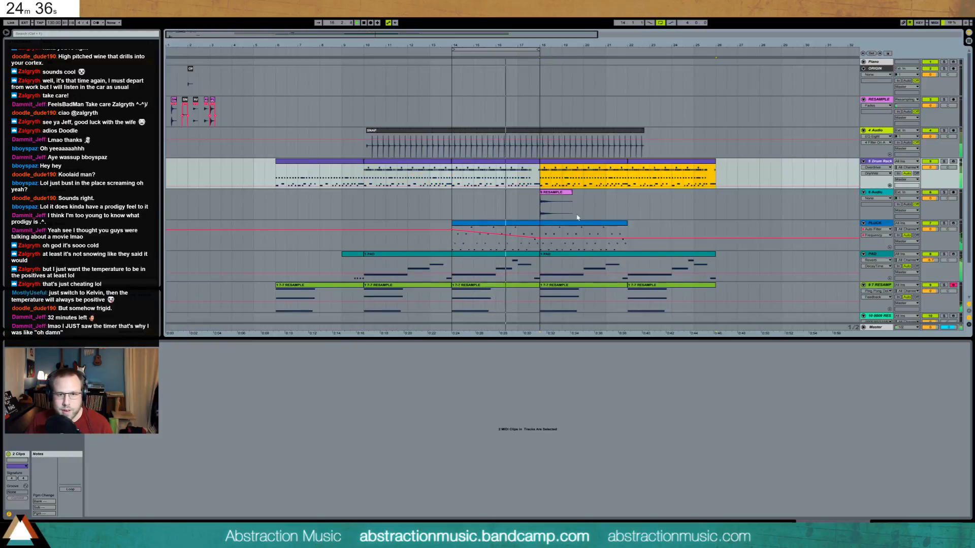
left_click(634, 142)
left_click_drag(699, 130, 718, 130)
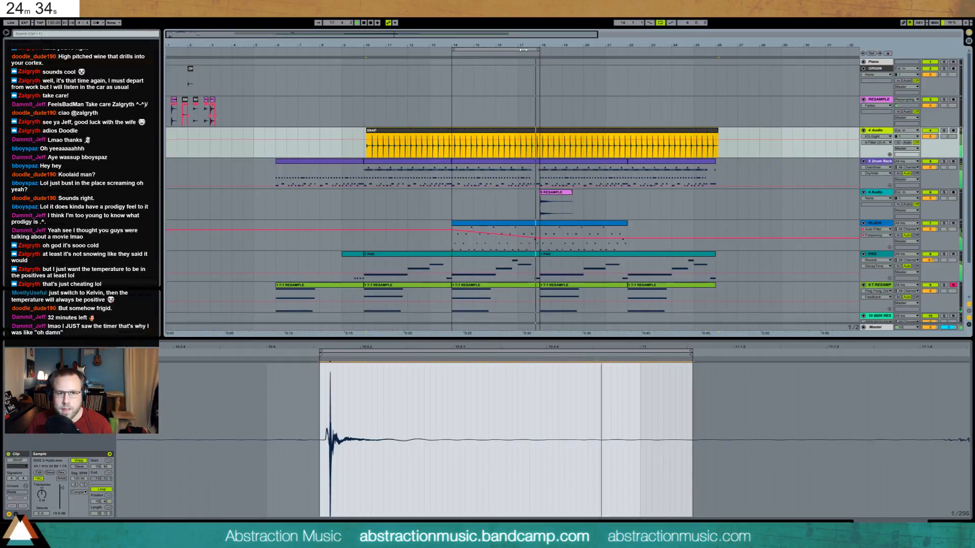
Set the arrangement loop to bars 18 to 26 and extend the PLUCK clip to bar 26.
left_click_drag(531, 50, 619, 50)
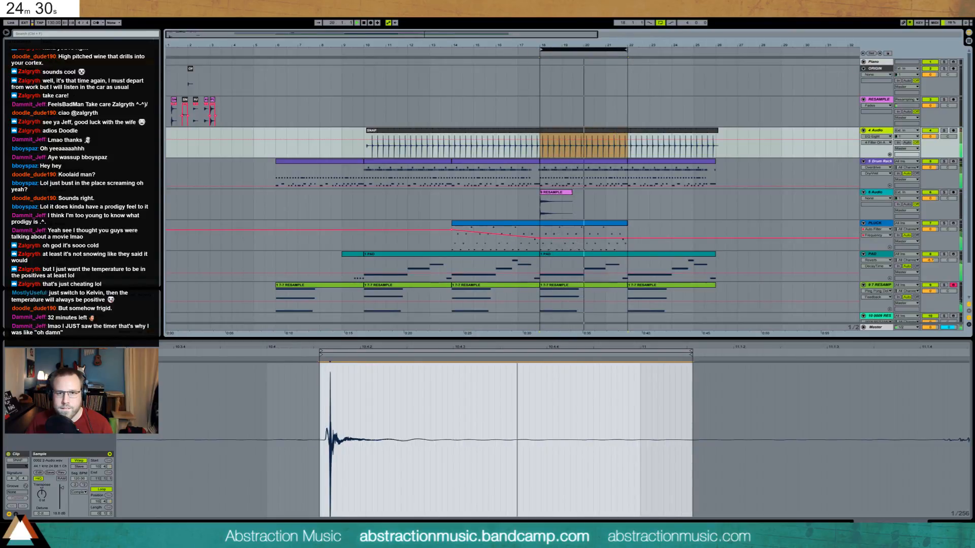
left_click_drag(628, 49, 716, 62)
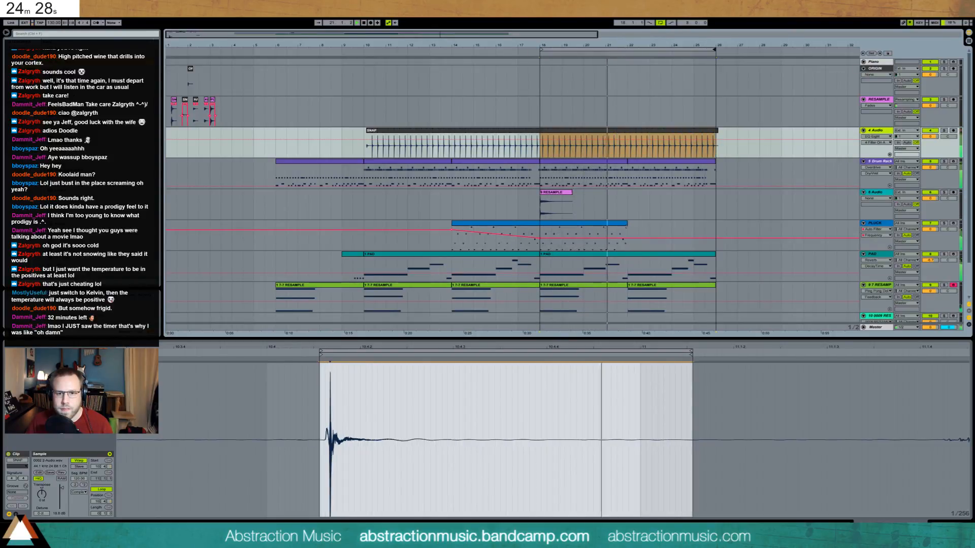
left_click_drag(626, 223, 716, 234)
left_click(726, 236)
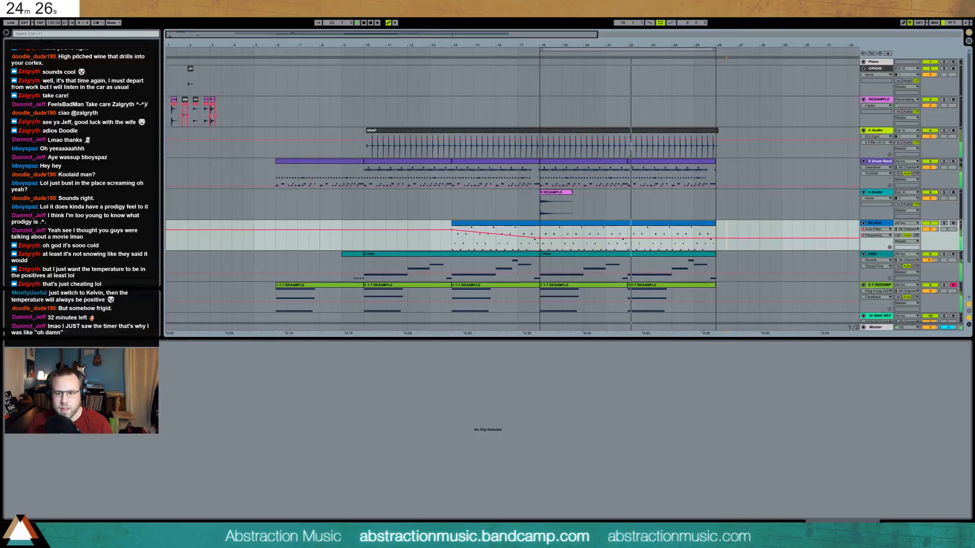
Show the device chain of the 10 0009 RES track and arm the track for recording.
key("shift+Tab")
left_click(880, 317)
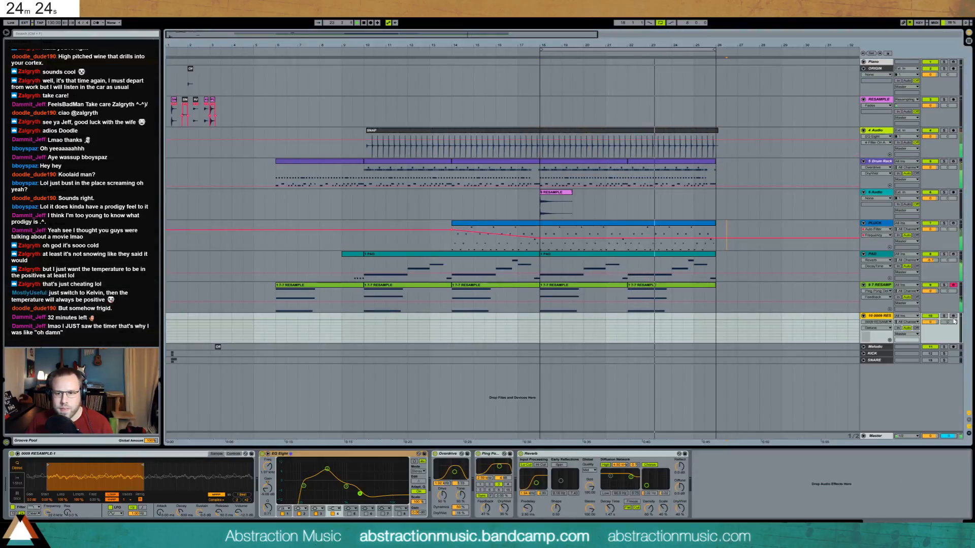
left_click(953, 318)
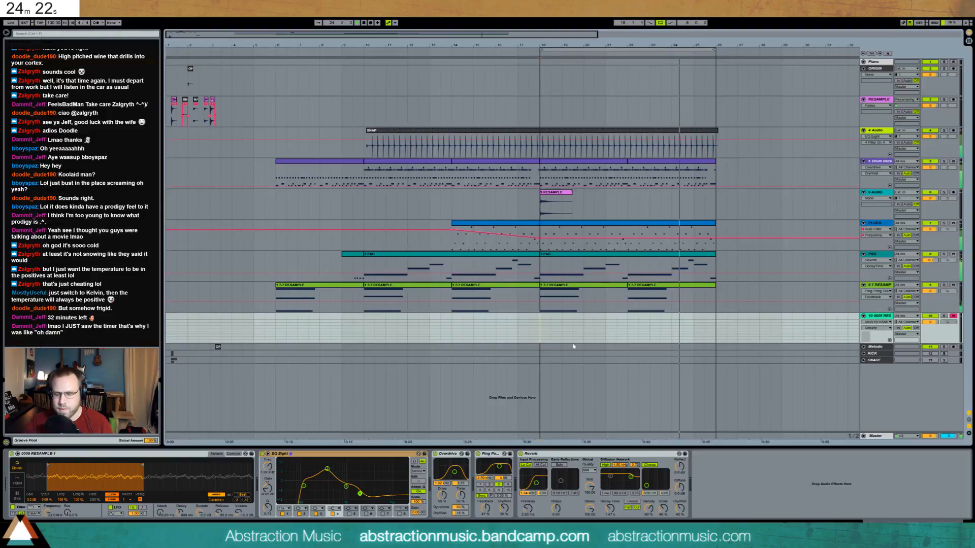
Record a trial melody on the armed 0009 RES track while the loop plays, and delete the recorded clips.
key("F9")
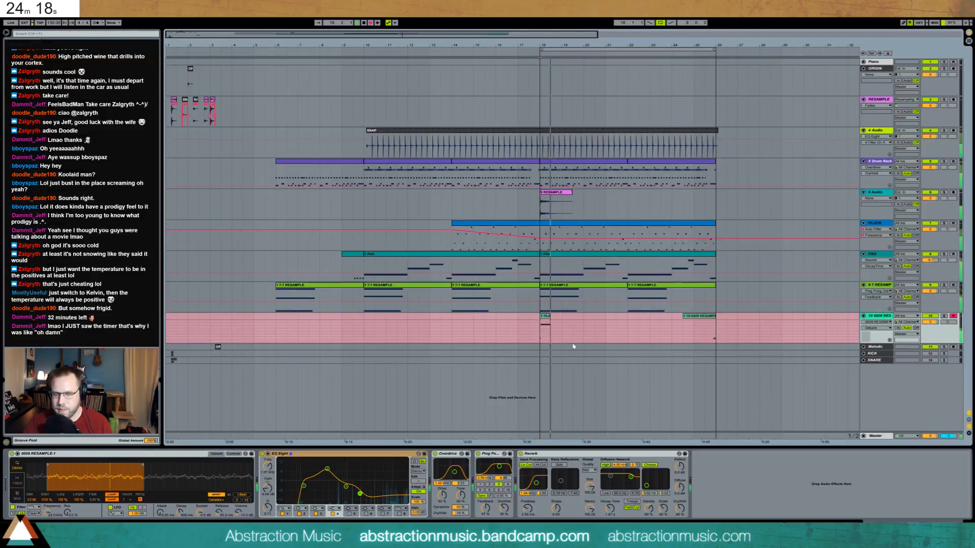
key("F9")
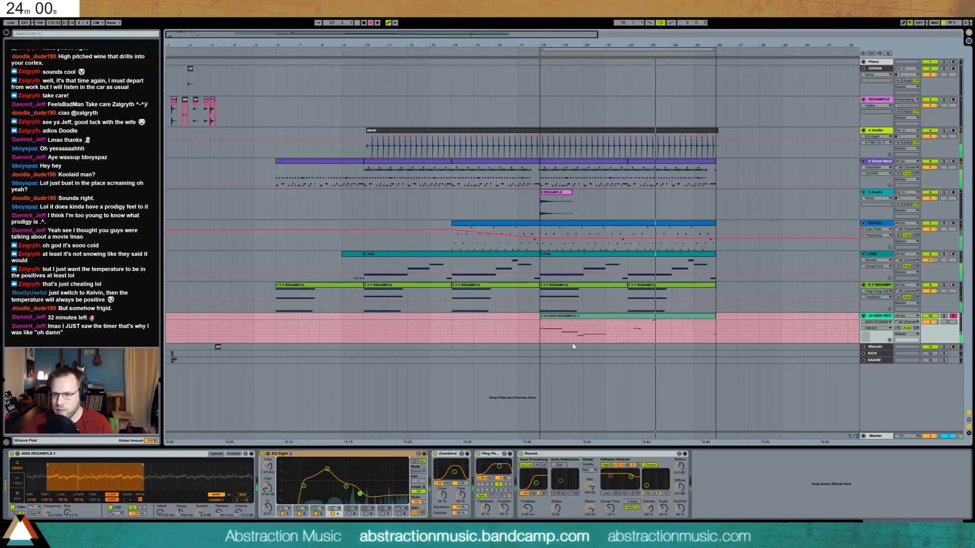
key("space")
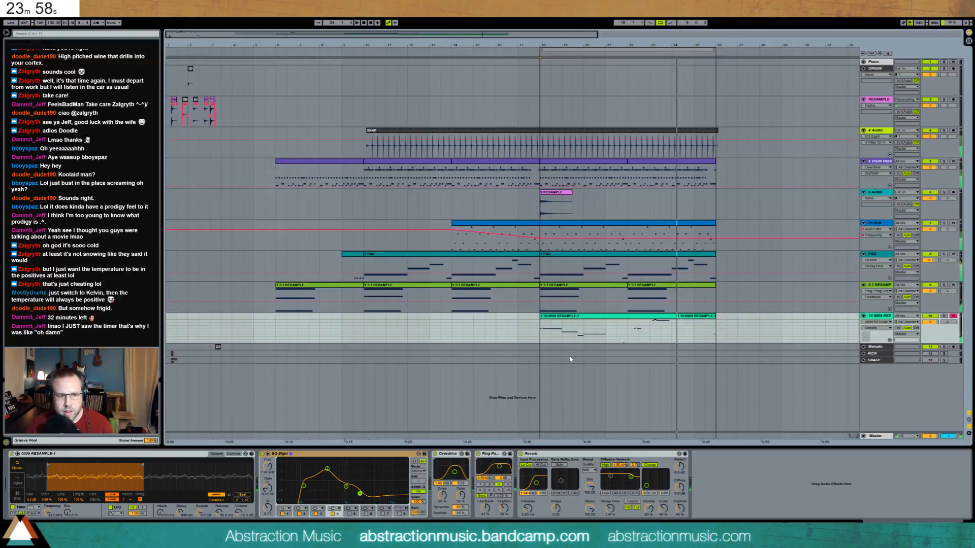
left_click(603, 316)
key("Delete")
left_click(686, 316)
key("Delete")
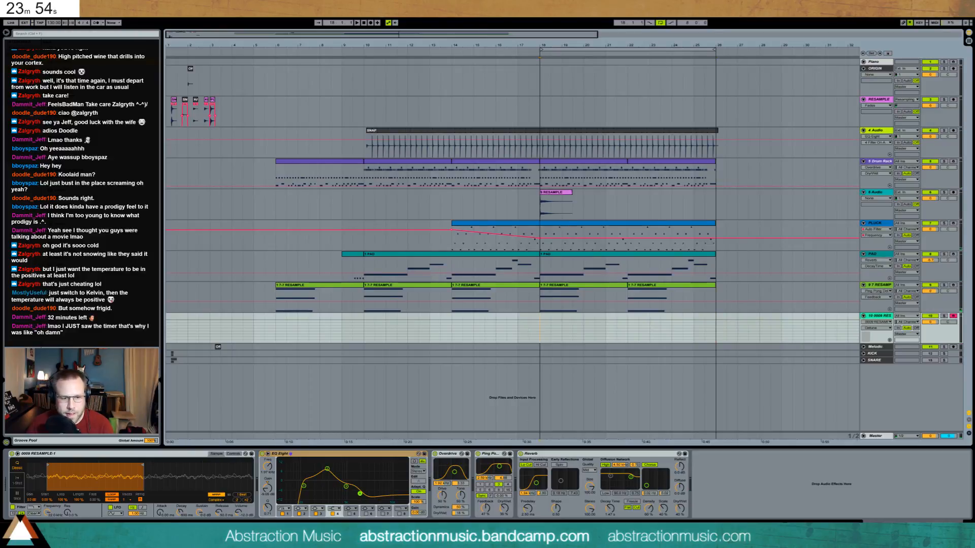
Raise the fourth band of the EQ Eight on the 0009 RES track and adjust the sampler's volume in its controls view.
left_click_drag(359, 494, 358, 477)
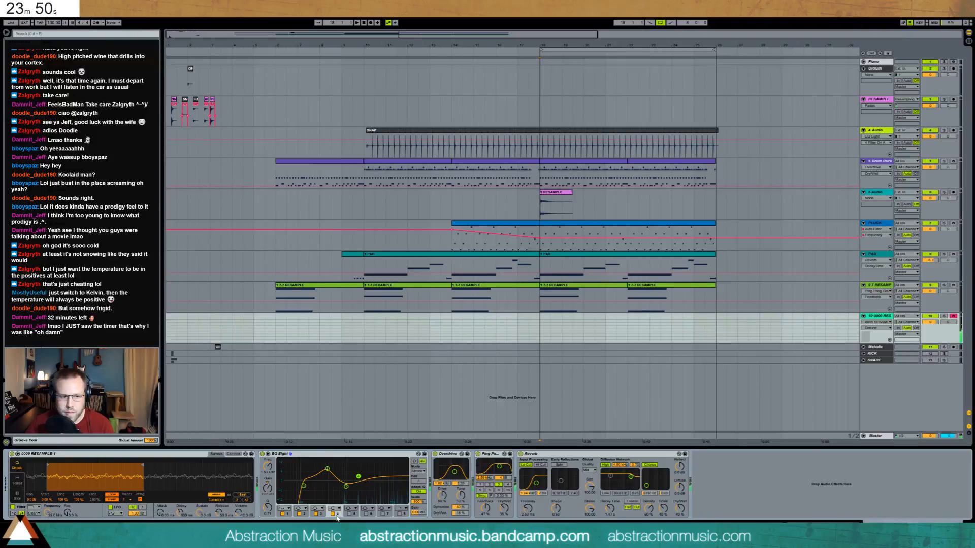
left_click(233, 455)
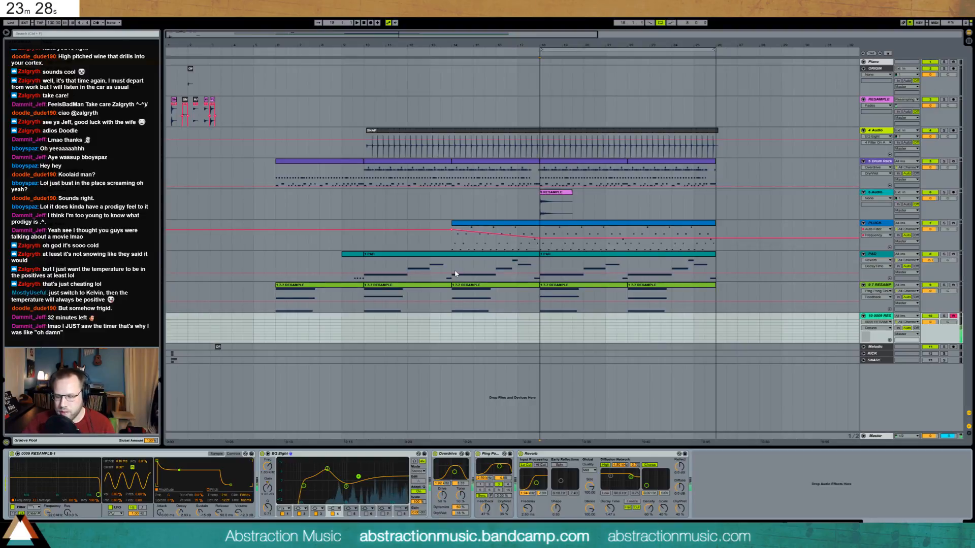
left_click(243, 512)
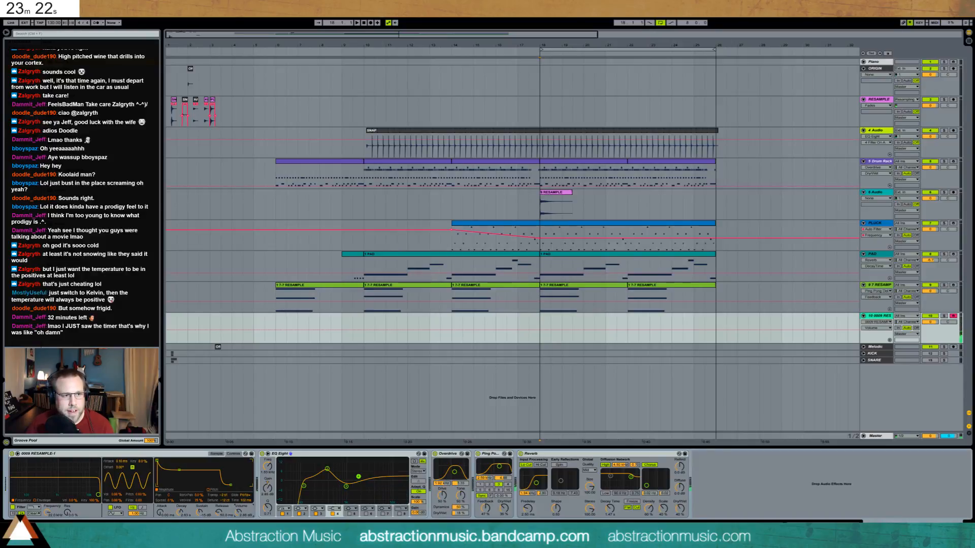
Insert a Compressor before the EQ Eight and lower the 0009 RES track's volume during a trial recording.
left_click_drag(102, 92, 278, 481)
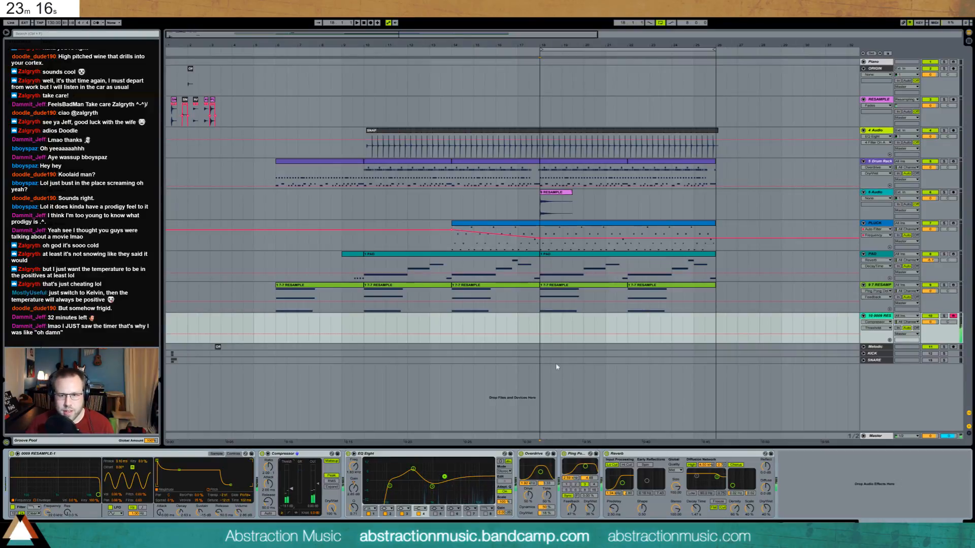
left_click(930, 322)
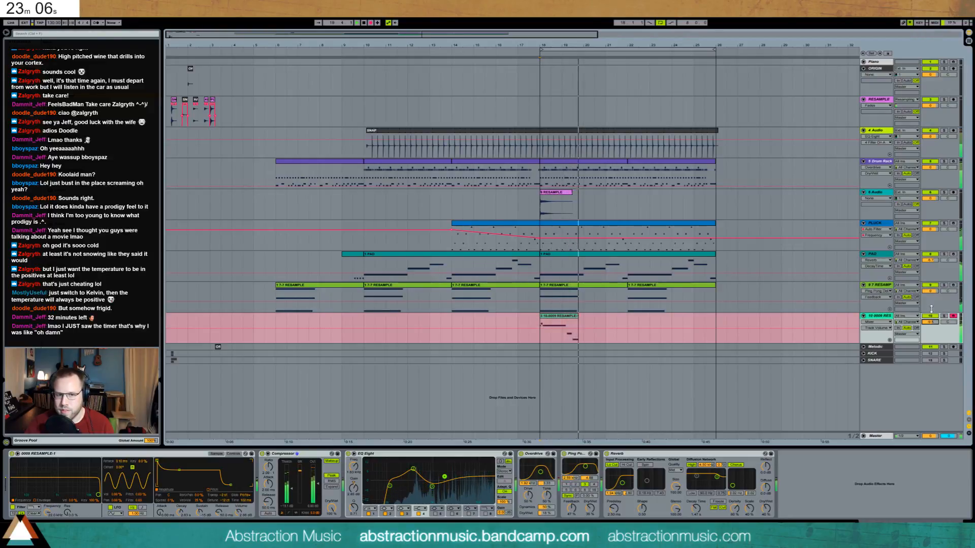
key("space")
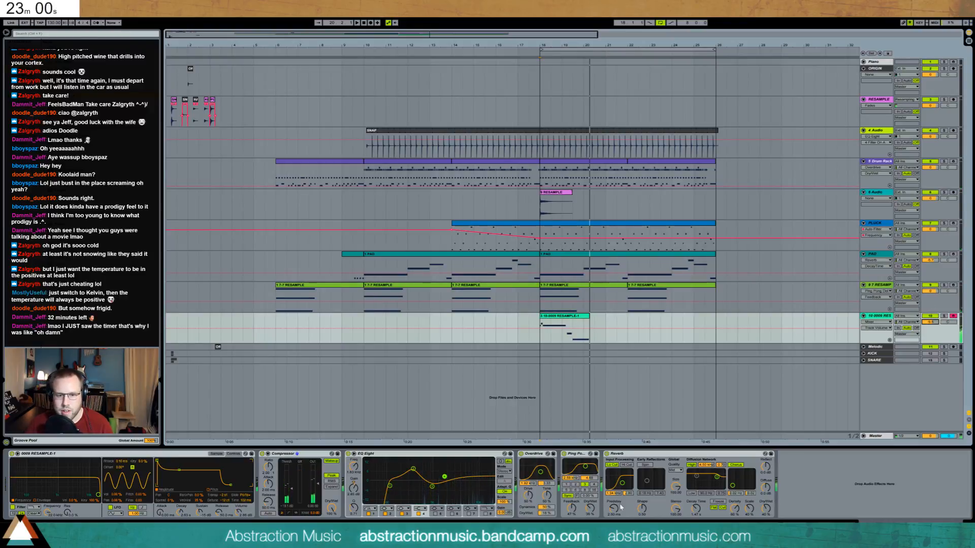
Reduce the Ping Pong Delay's feedback, delete the trial clip at bar 18 and play the loop again.
left_click(572, 508)
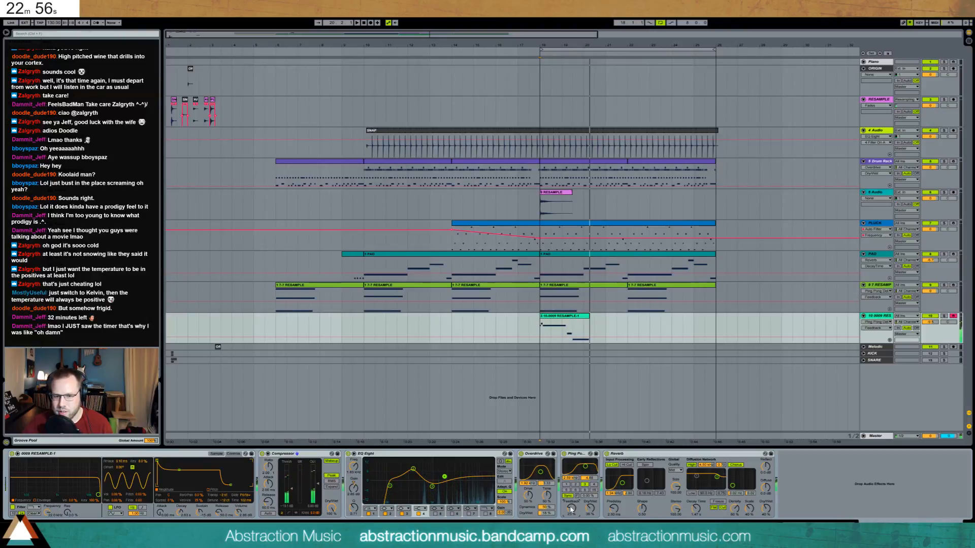
mouse_move(571, 510)
left_mouse_down()
mouse_move(570, 520)
mouse_move(590, 518)
mouse_move(571, 504)
left_mouse_up()
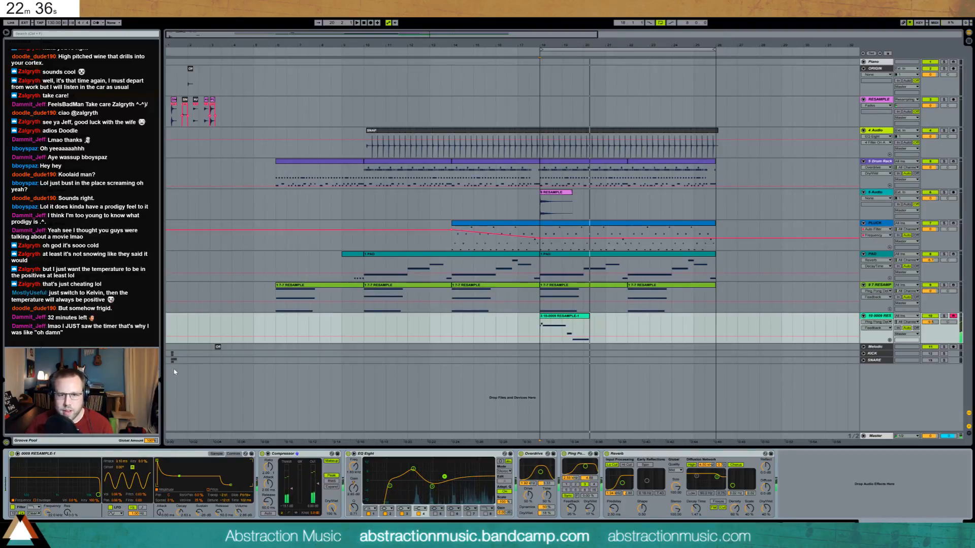
left_click(558, 321)
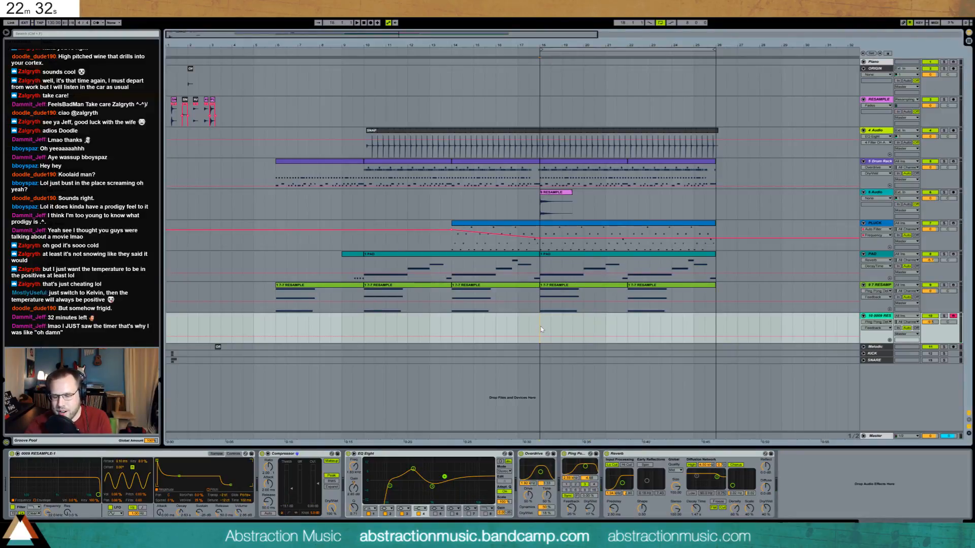
key("space")
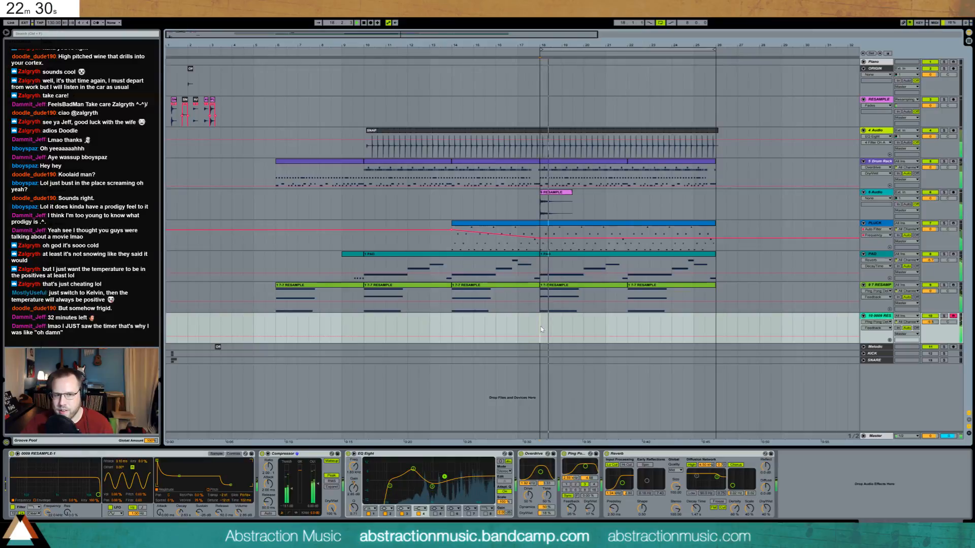
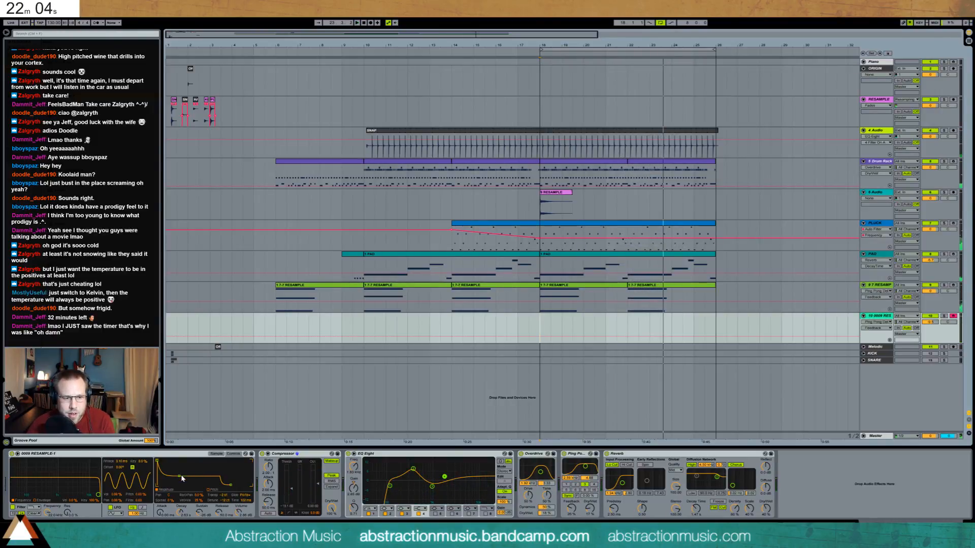
Adjust the decay and sustain of the sampler's volume envelope and record a melody over bars 18 to 26.
left_click_drag(180, 478, 178, 478)
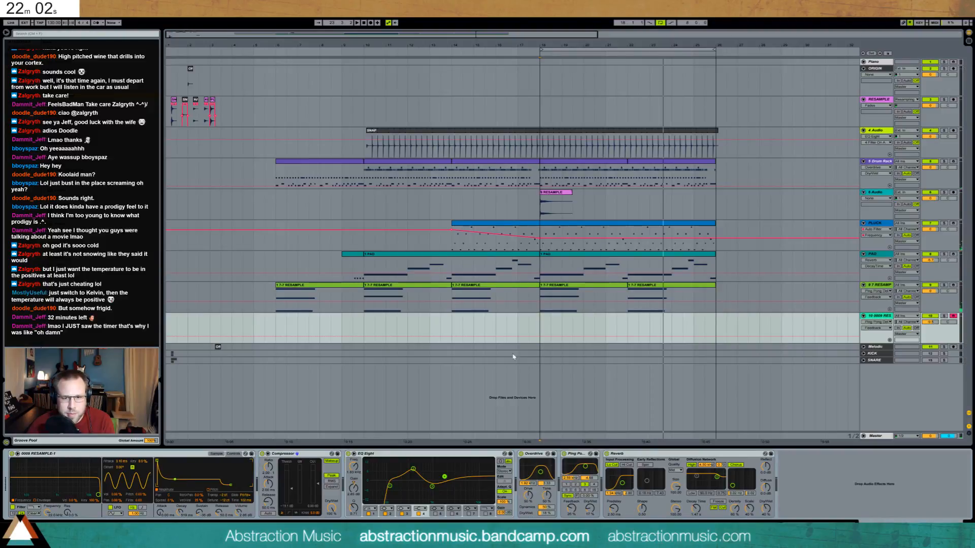
left_click(539, 321)
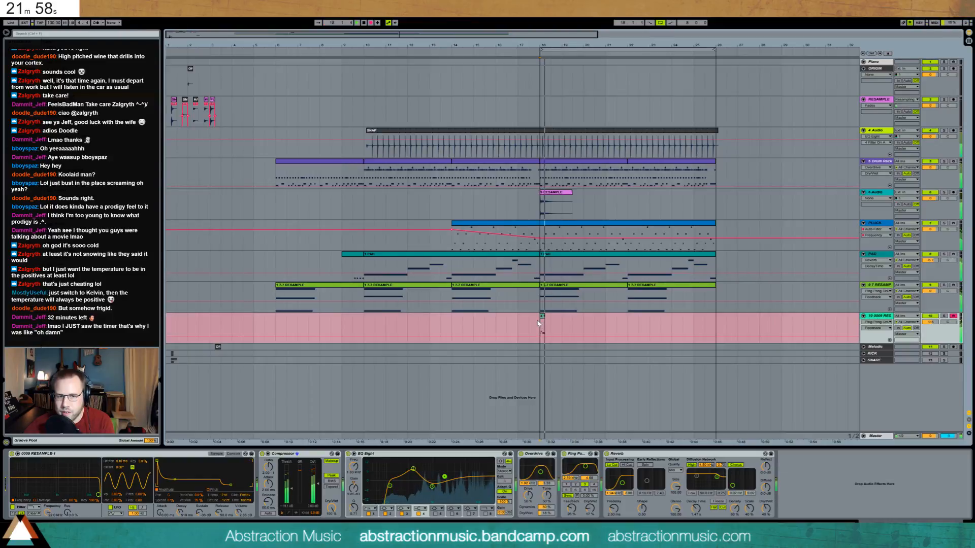
key("space")
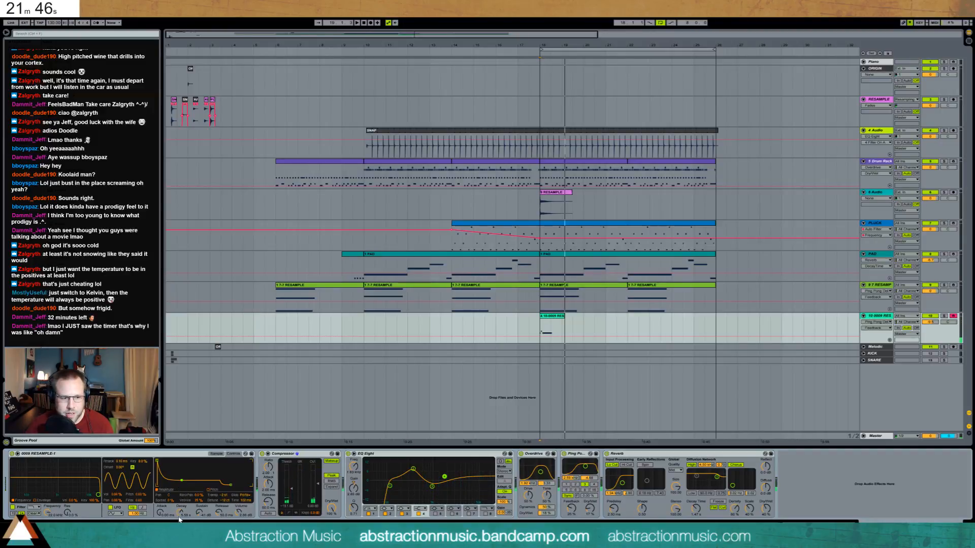
left_click_drag(179, 518, 178, 534)
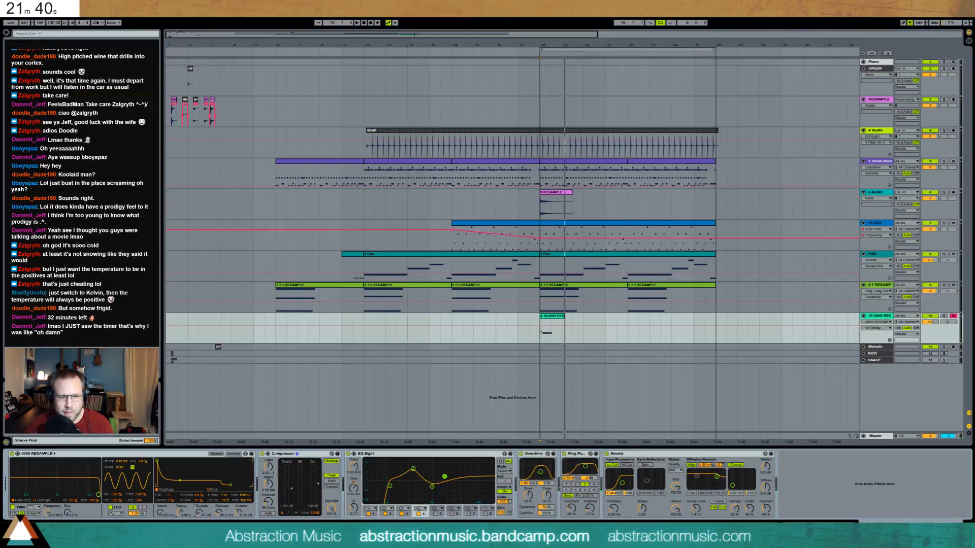
left_click_drag(197, 514, 197, 518)
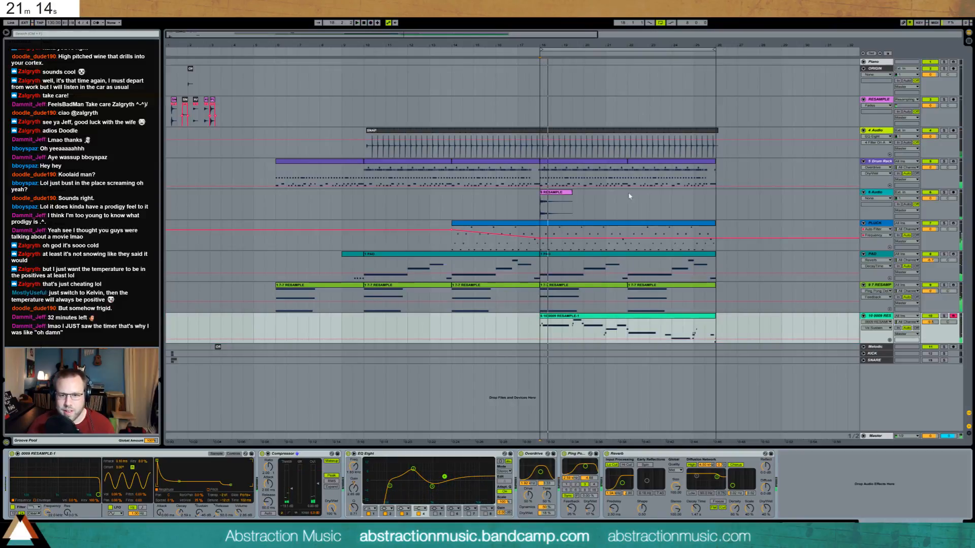
Open the recorded melody clip, remove the stray notes in the quick run before bar 25 and play the clip back.
double_click(677, 317)
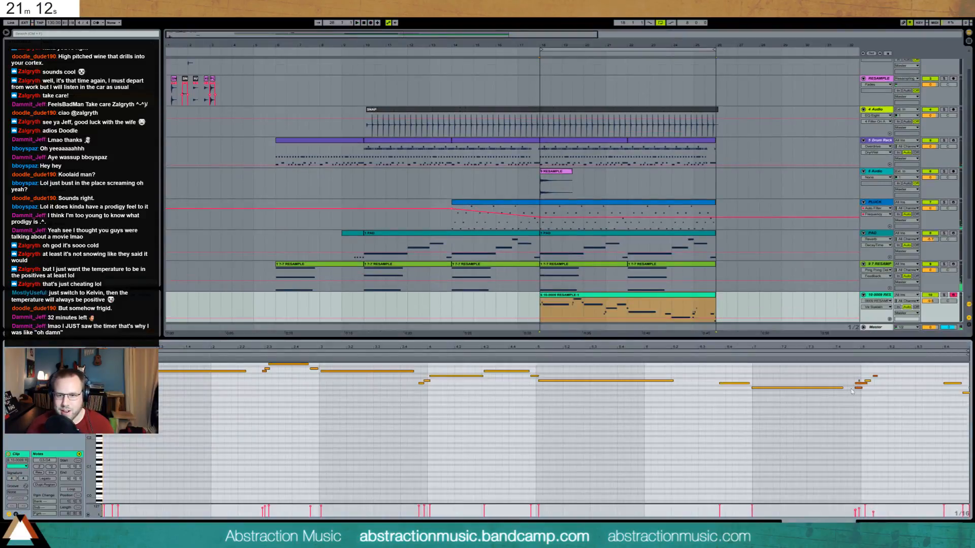
left_click_drag(857, 370, 883, 403)
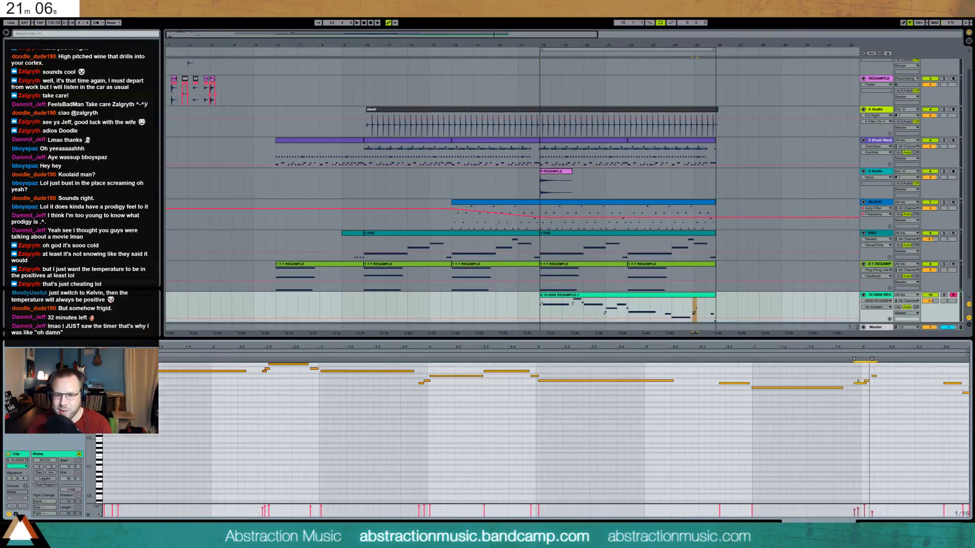
left_click_drag(867, 348, 834, 350)
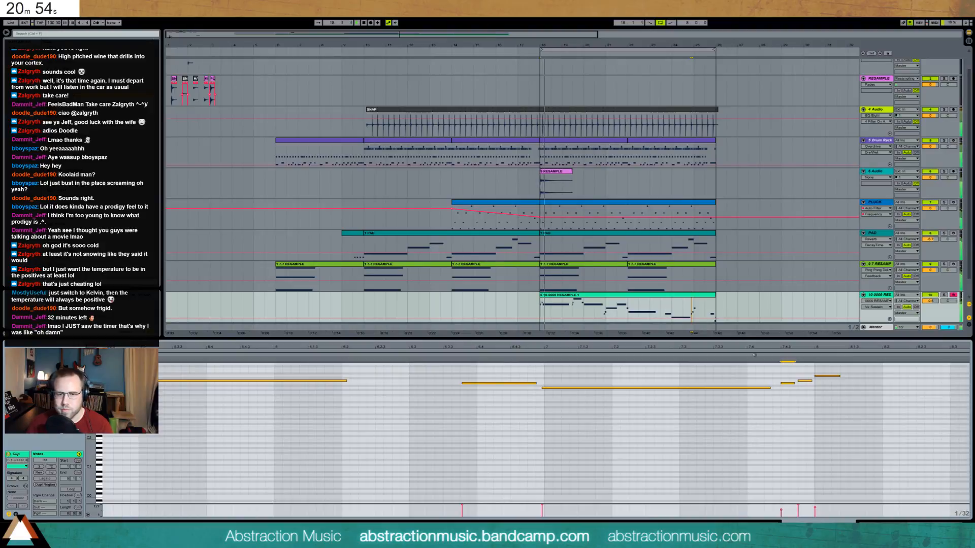
key("space")
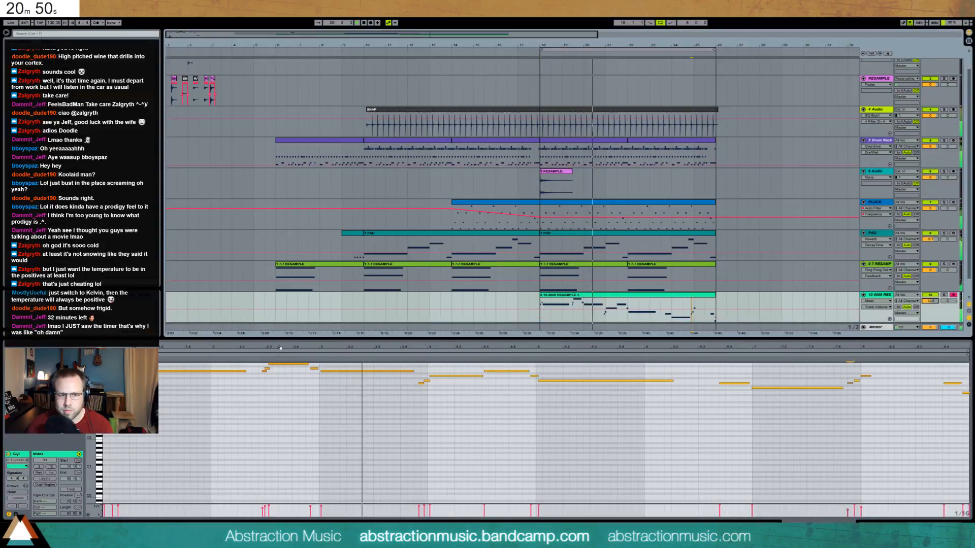
Shift the three-note run in the middle of bar 19 and the two notes following it slightly earlier.
left_click_drag(269, 348, 435, 372)
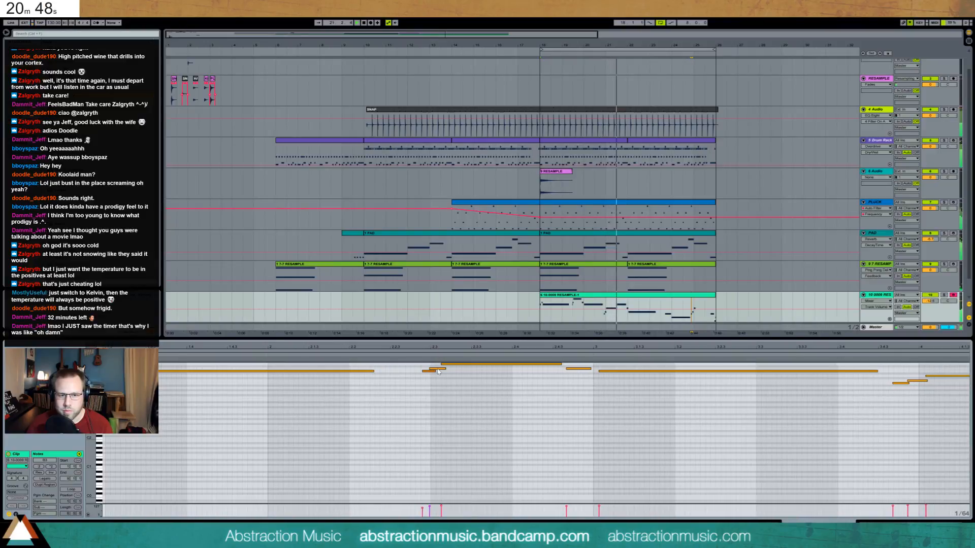
left_click_drag(445, 381, 452, 384)
key("Left")
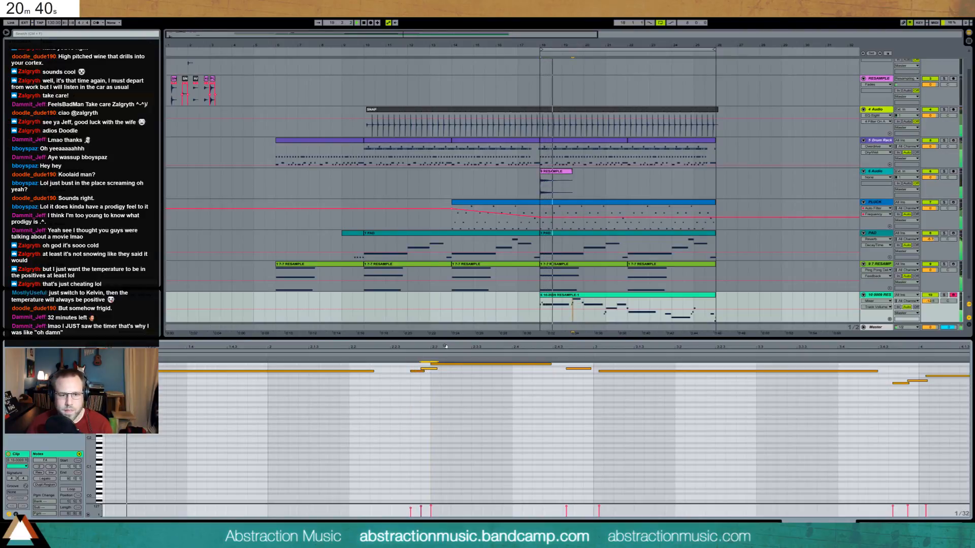
left_click(575, 369)
key("Left")
key("Left")
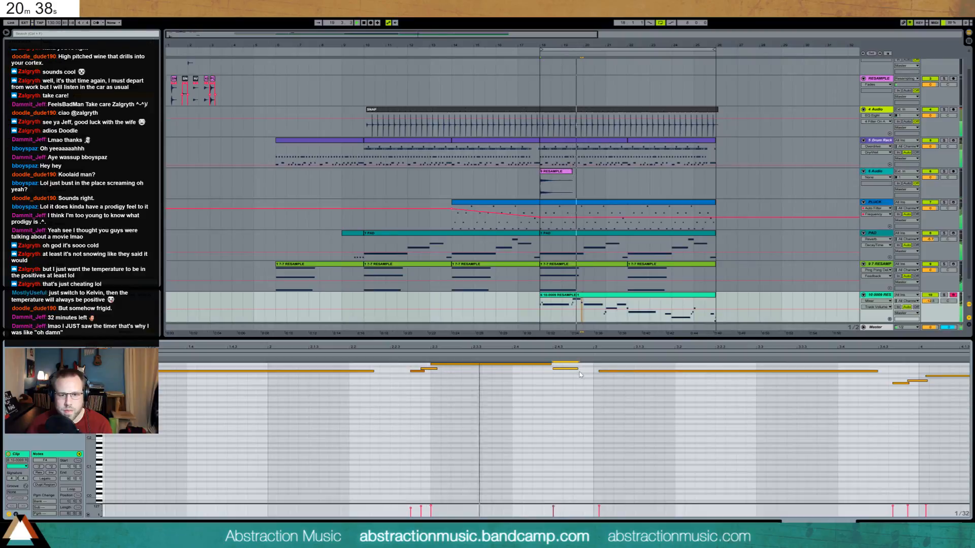
left_click(602, 371)
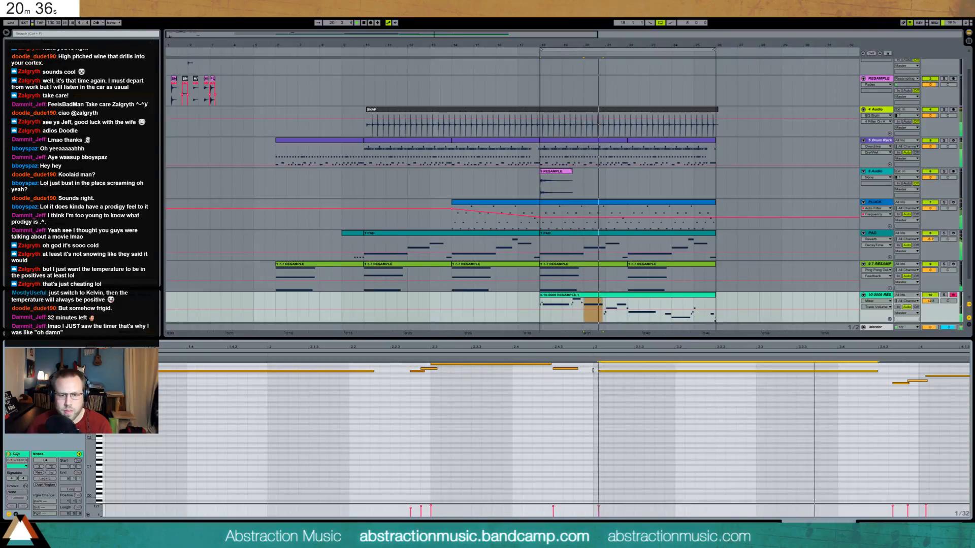
key("Left")
Delete the lower of the two pickup notes before bar 21 and shift the remaining pickup and the long note earlier.
left_click_drag(711, 347, 482, 349)
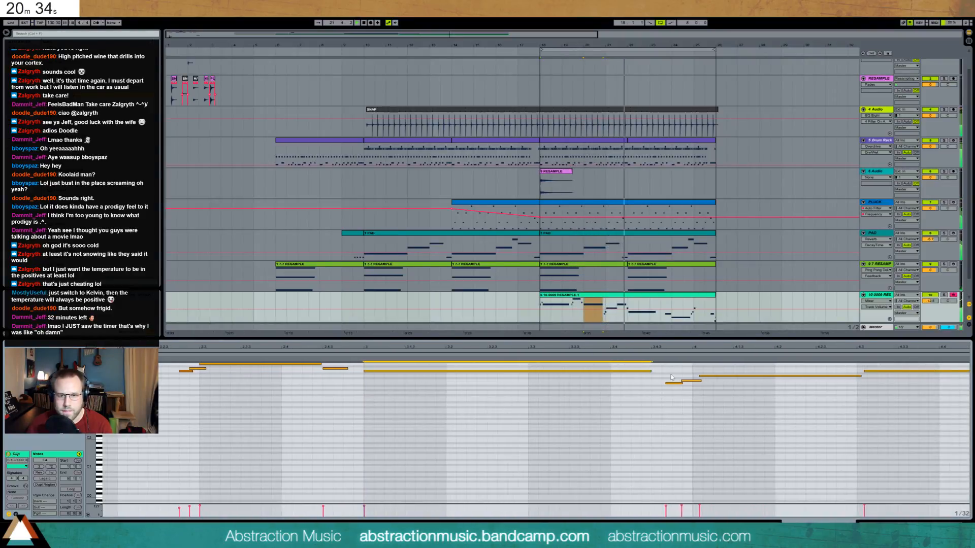
left_click_drag(661, 389, 692, 382)
left_click(692, 381)
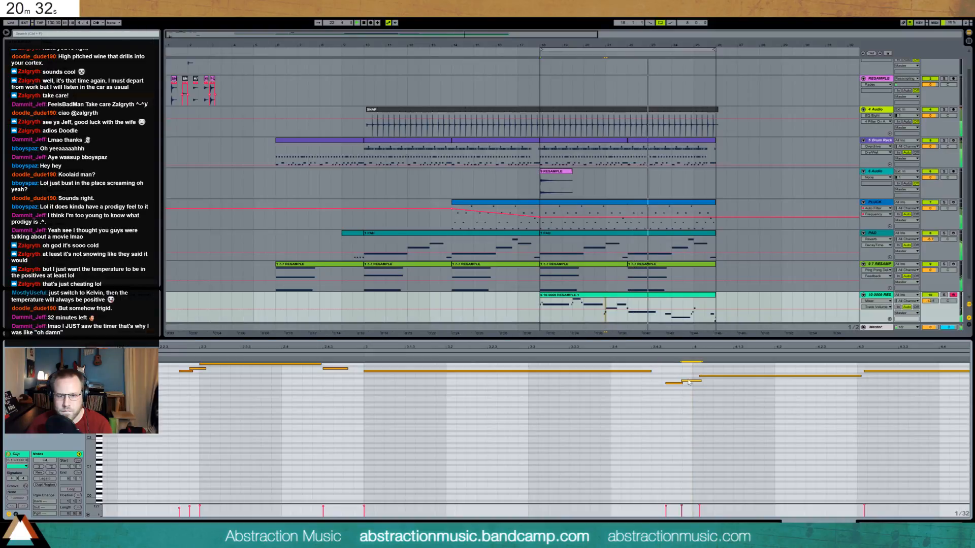
key("Left")
double_click(668, 383)
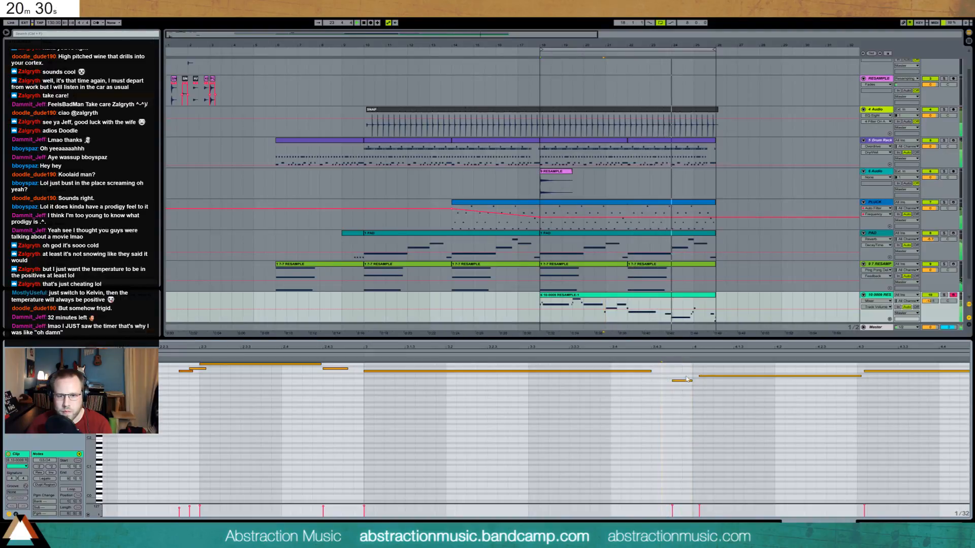
left_click_drag(706, 377, 699, 376)
left_click(690, 381)
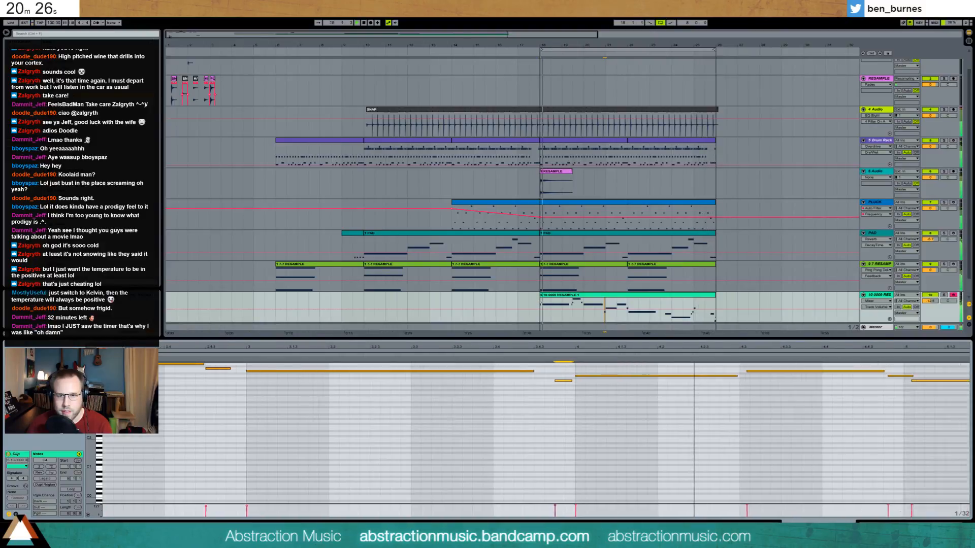
Align the note in the middle of bar 21 and the short note before bar 22 with the grid.
left_click_drag(523, 371, 513, 372)
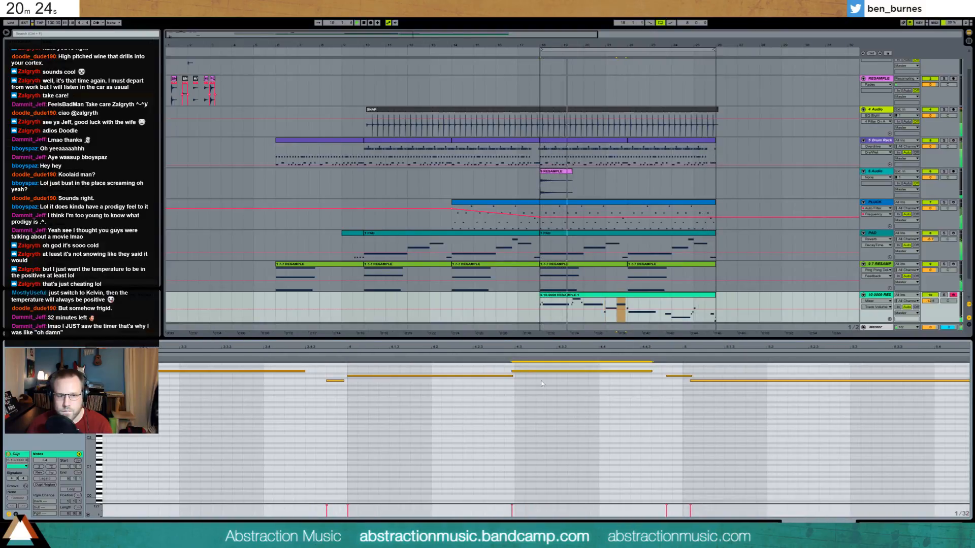
left_click(678, 382)
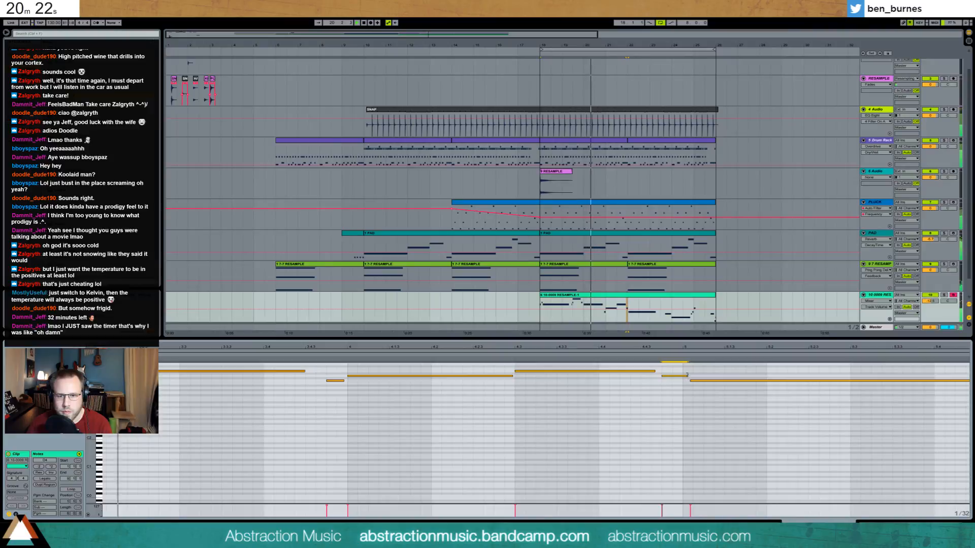
mouse_move(686, 376)
left_mouse_down()
mouse_move(676, 377)
mouse_move(698, 377)
left_mouse_up()
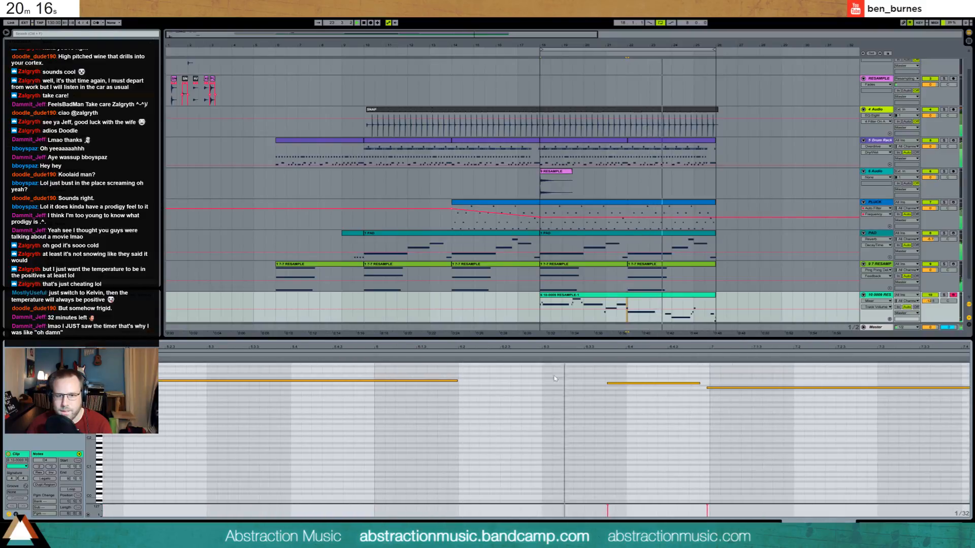
Quantize the short note before bar 24 and the long low note that follows it.
left_click(636, 383)
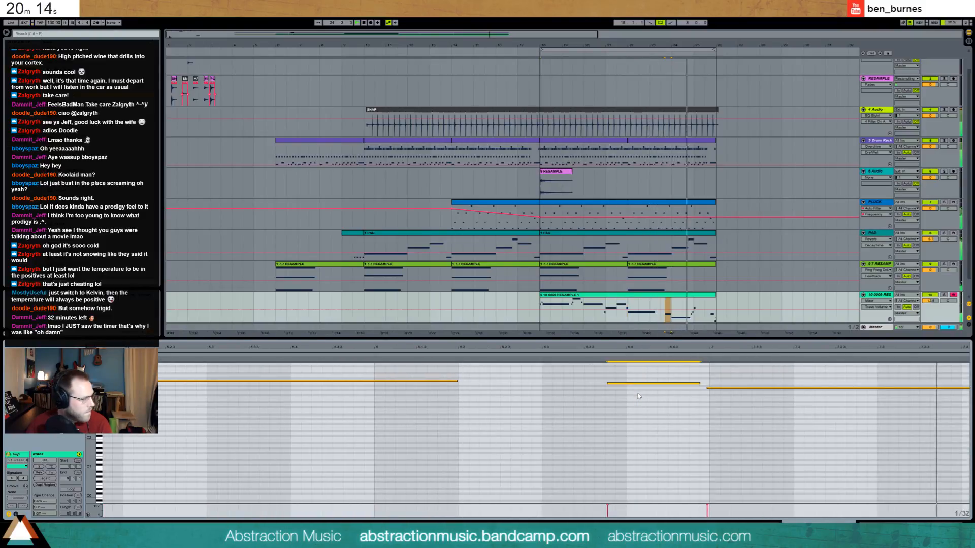
key("ctrl+u")
left_click(748, 388)
key("ctrl+u")
Lengthen the last note of the three-note run at bar 25 to about one and a half beats.
left_click_drag(809, 346, 785, 345)
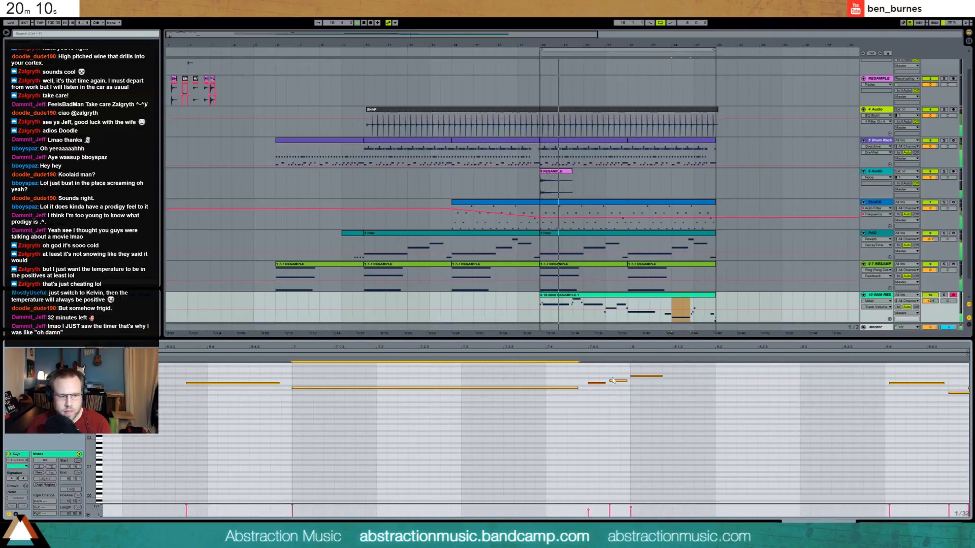
left_click(597, 383)
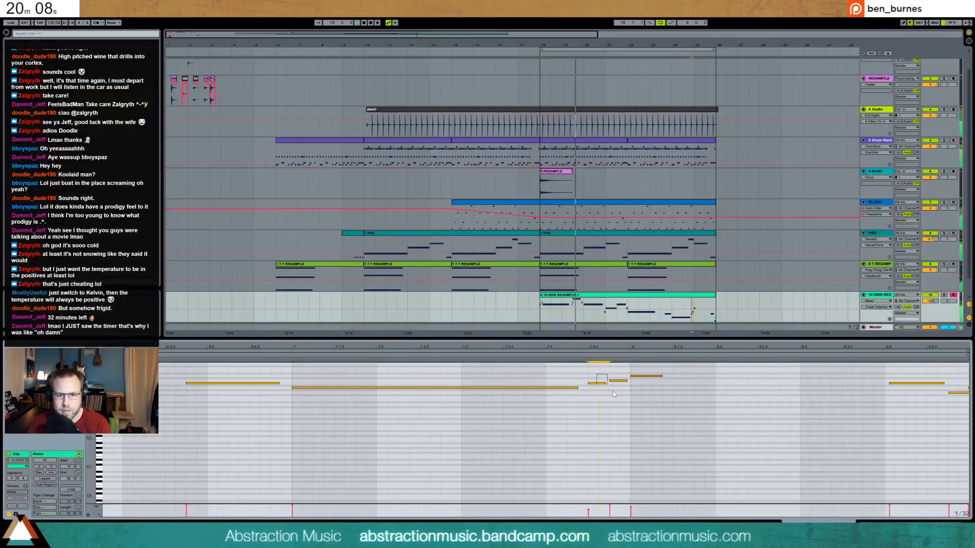
left_click(648, 376)
left_click_drag(661, 376, 757, 376)
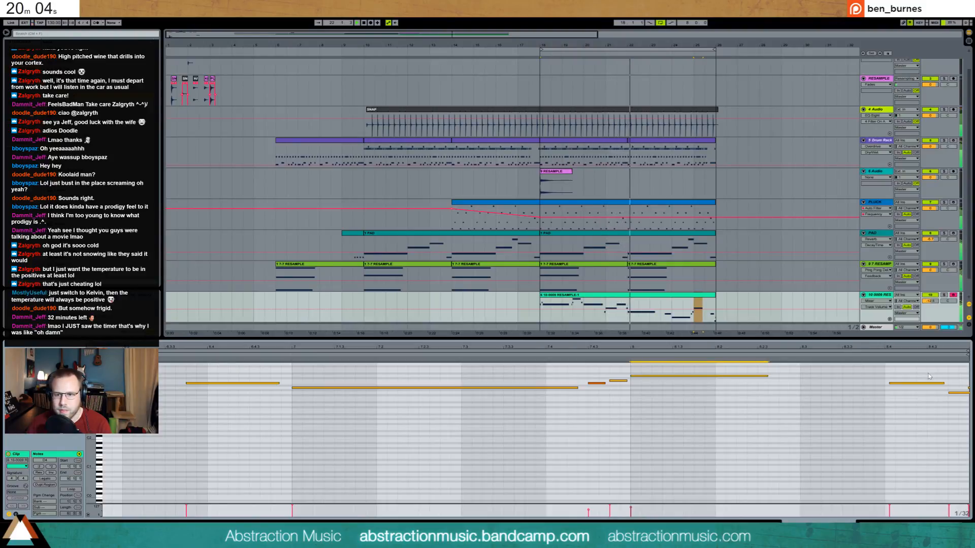
Nudge the note at the start of the last pair before bar 26 slightly earlier and extend the melody clip to bar 29.
left_click_drag(928, 374, 942, 395)
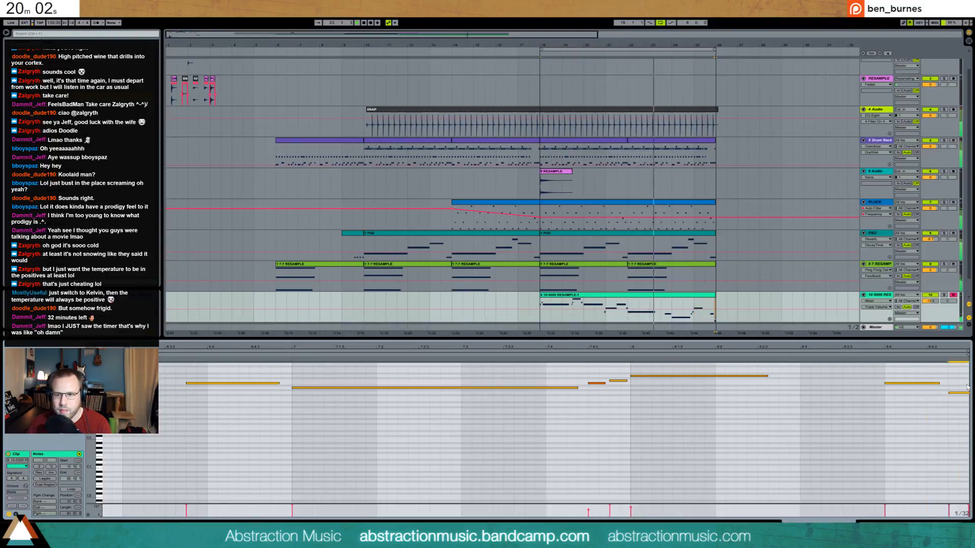
left_click(967, 393)
left_click_drag(715, 295, 782, 295)
Add a one-bar note at bar 26 in the melody clip and close the note editor.
left_click_drag(915, 347, 755, 342)
double_click(803, 388)
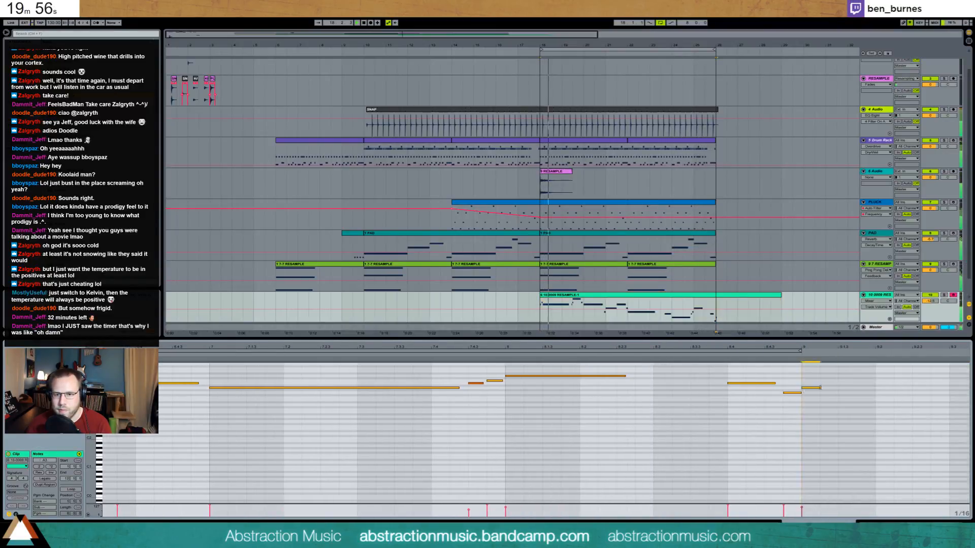
left_click_drag(803, 388, 944, 396)
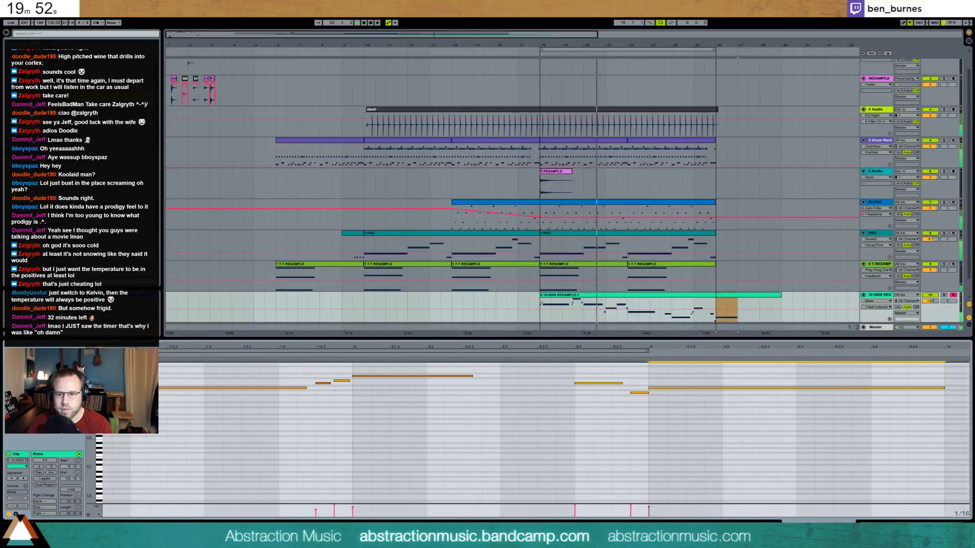
left_click(912, 524)
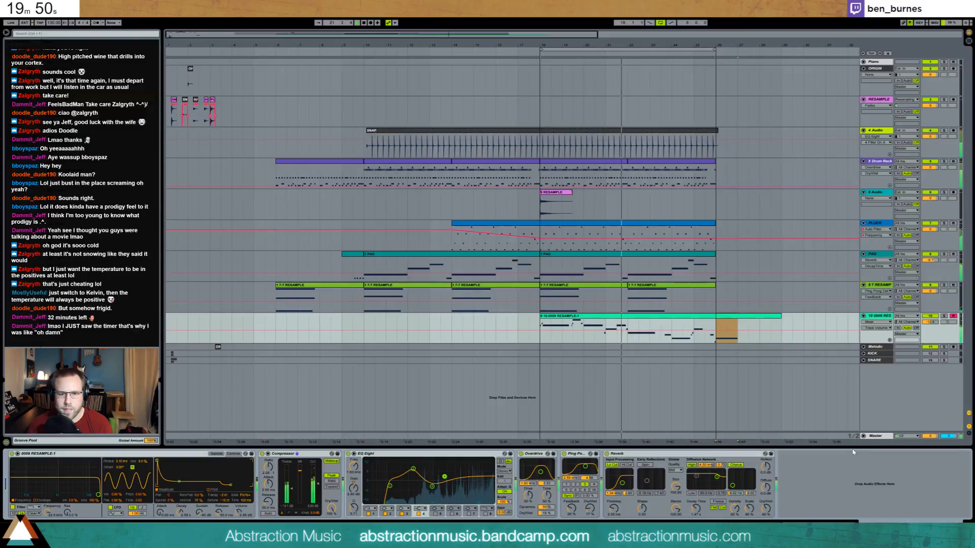
Copy the green 7 RESAMPLE clip and the eight-bar PAD clip to bar 26.
left_click_drag(431, 36, 467, 35)
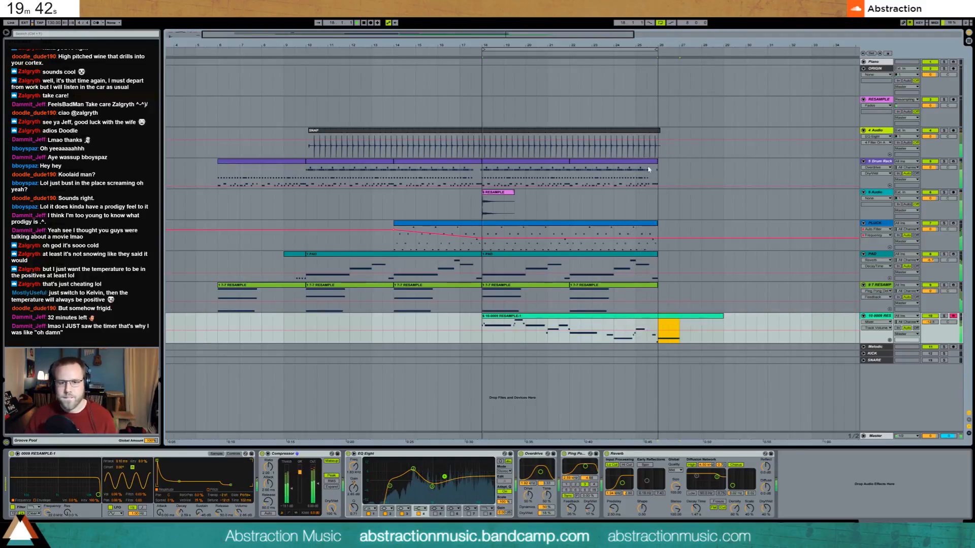
left_click(345, 286)
key("ctrl+v")
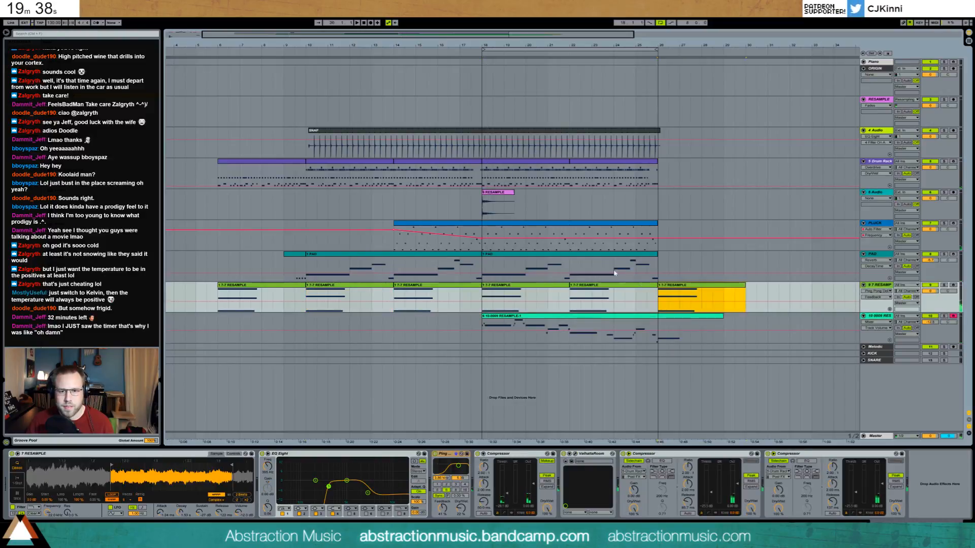
left_click(612, 270)
key("ctrl+d")
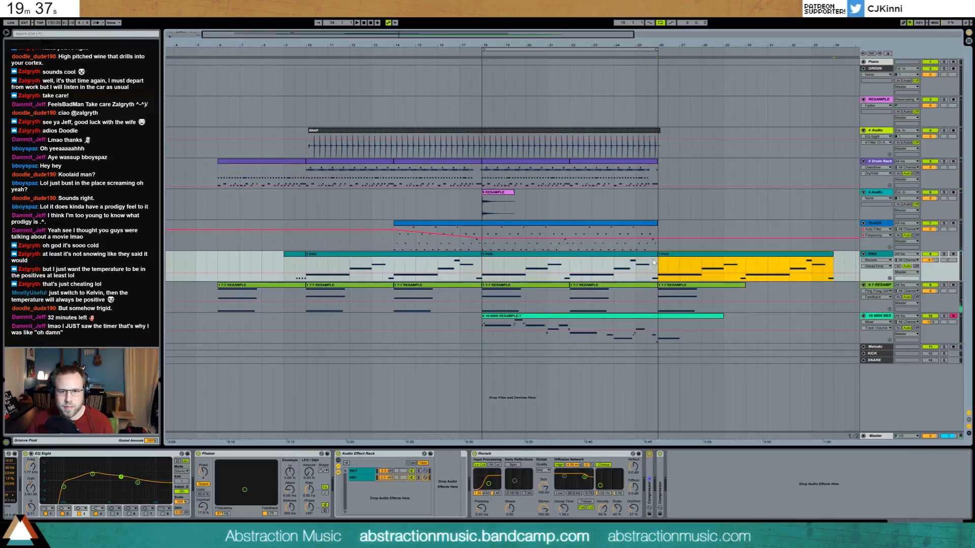
Copy a four-bar drum rack clip to bar 26 and extend the SNAP clip to bar 30.
left_click(285, 165)
key("ctrl+v")
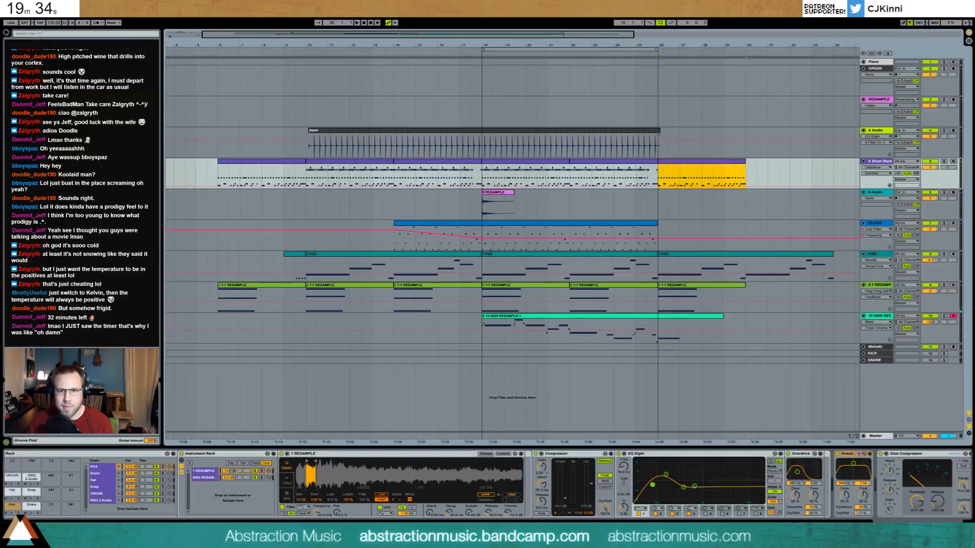
left_click_drag(659, 142, 748, 142)
In the copied PAD clip, lower the long A0 note at bar 30 to F0 and the following C1 note to G0.
double_click(738, 254)
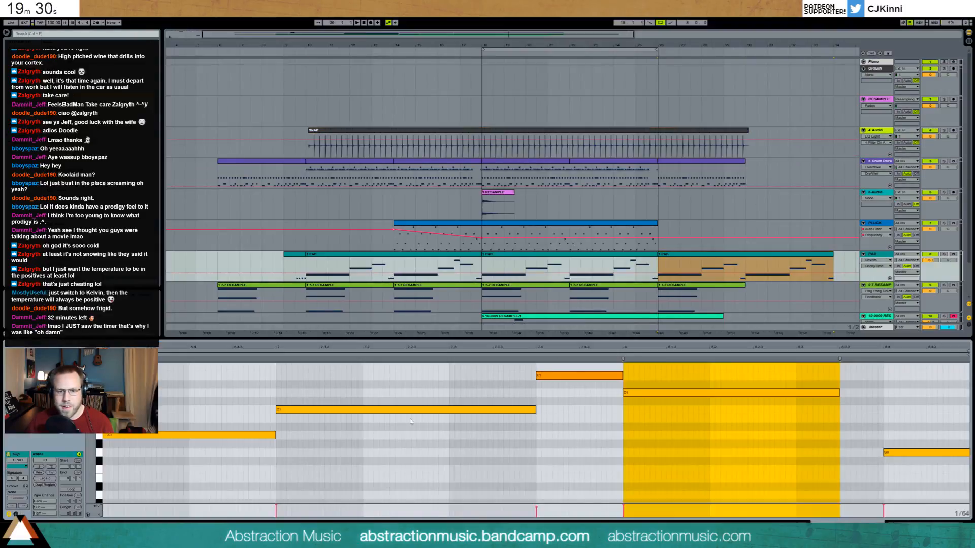
left_click(230, 452)
left_click(228, 435)
key("Down")
key("Down")
key("Down")
key("Down")
left_click_drag(312, 393, 328, 418)
key("Down")
key("Down")
key("Down")
key("Down")
key("Down")
Lower the short E1 note before bar 33 to C1 and the D1 note after it to B0, and start playback.
left_click_drag(517, 401, 566, 362)
key("Down")
key("Down")
key("Down")
key("Down")
key("Down")
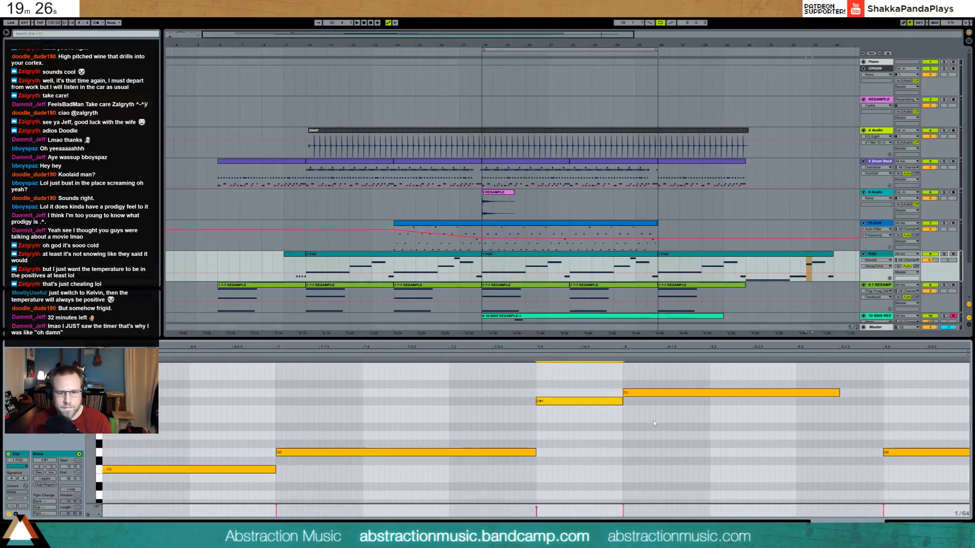
key("Up")
left_click(674, 392)
key("Down")
key("Down")
key("Down")
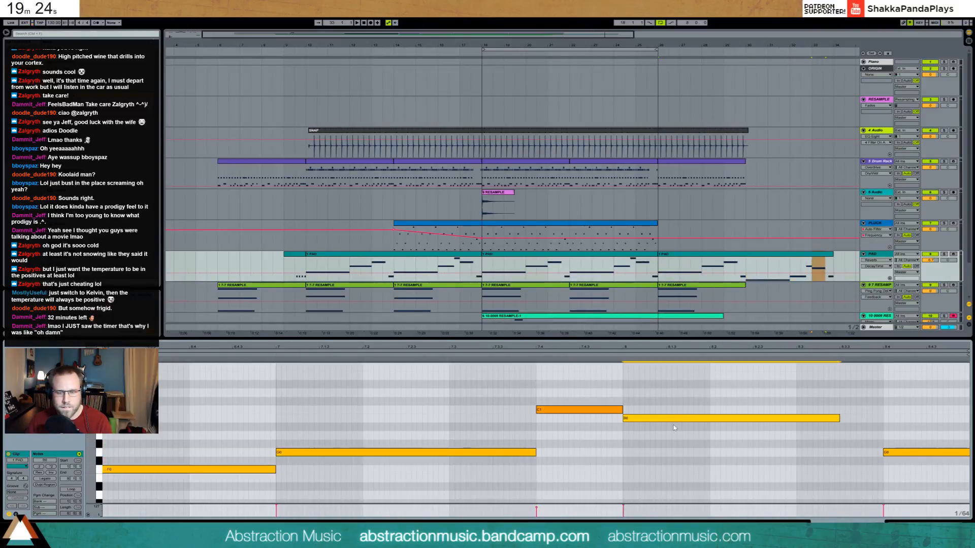
left_click(914, 450)
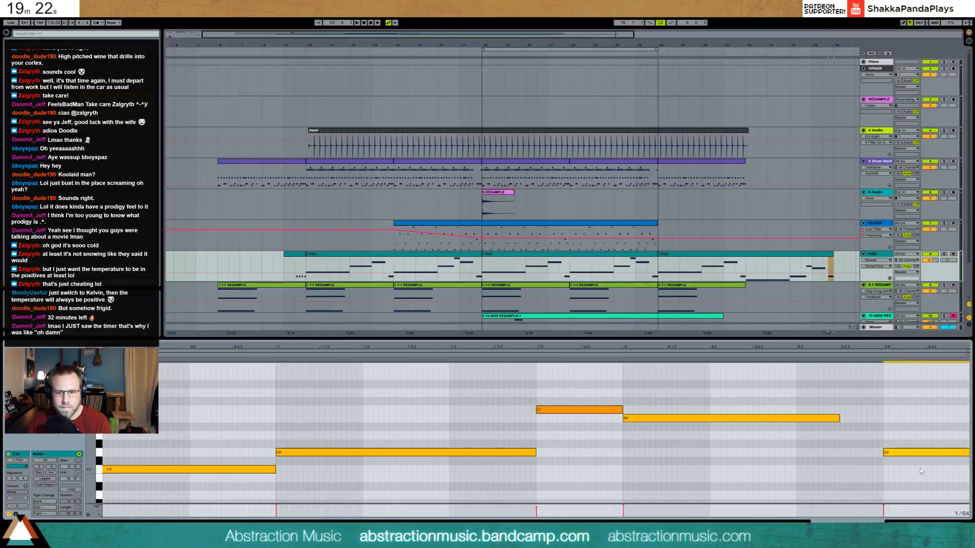
key("space")
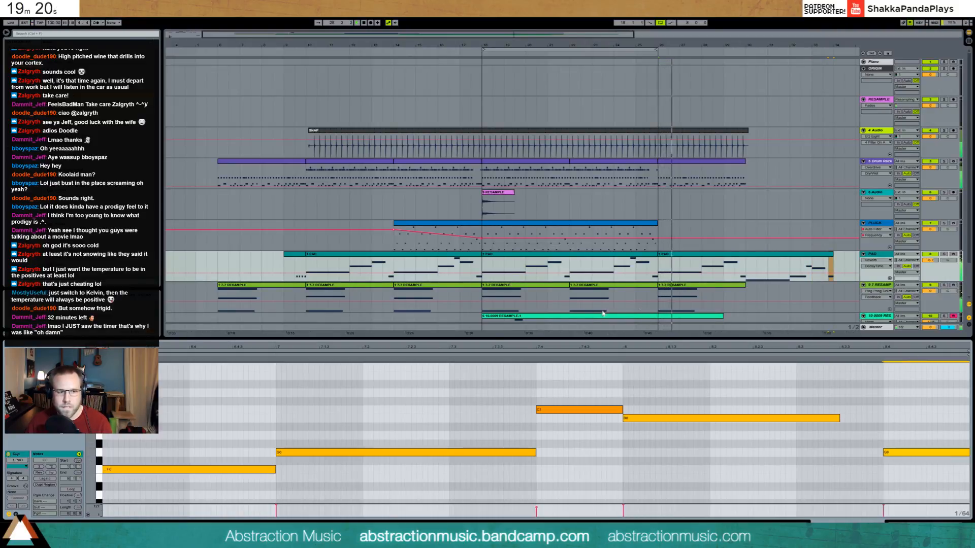
Lower the PAD clip's opening A0 note at bar 26 to F0 and the C1 note at bar 28 to G0.
left_click_drag(632, 347, 632, 290)
left_click(216, 435)
key("Down")
key("Down")
key("Down")
key("Down")
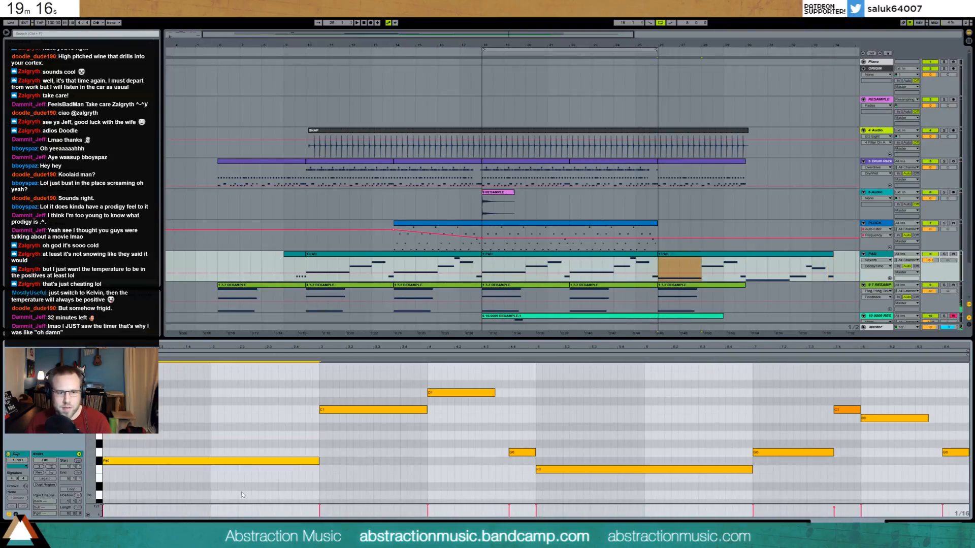
left_click(386, 409)
key("Down")
key("Down")
key("Down")
key("Down")
key("Down")
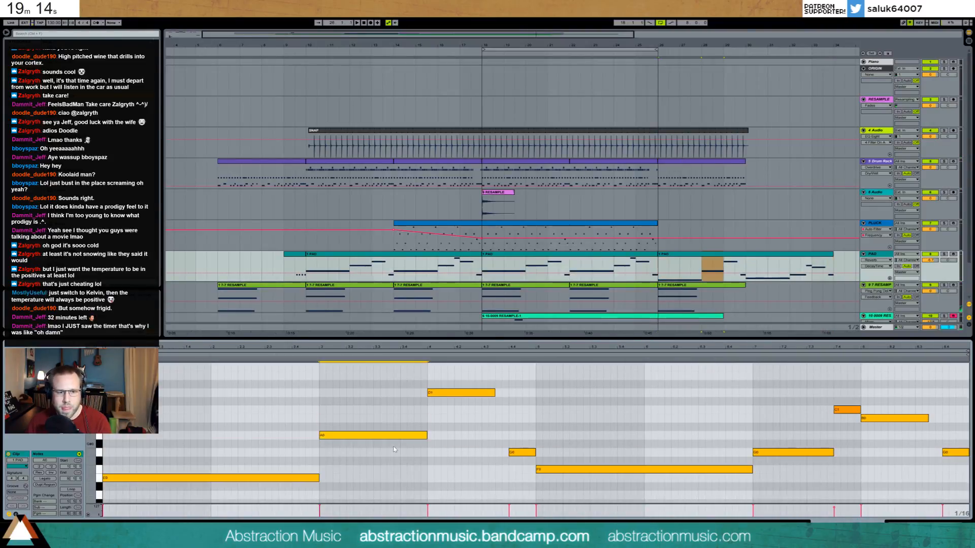
Lower the D1 note at bar 29 to C1 and raise the short note before bar 30 to B0.
left_click(460, 392)
key("Down")
key("Down")
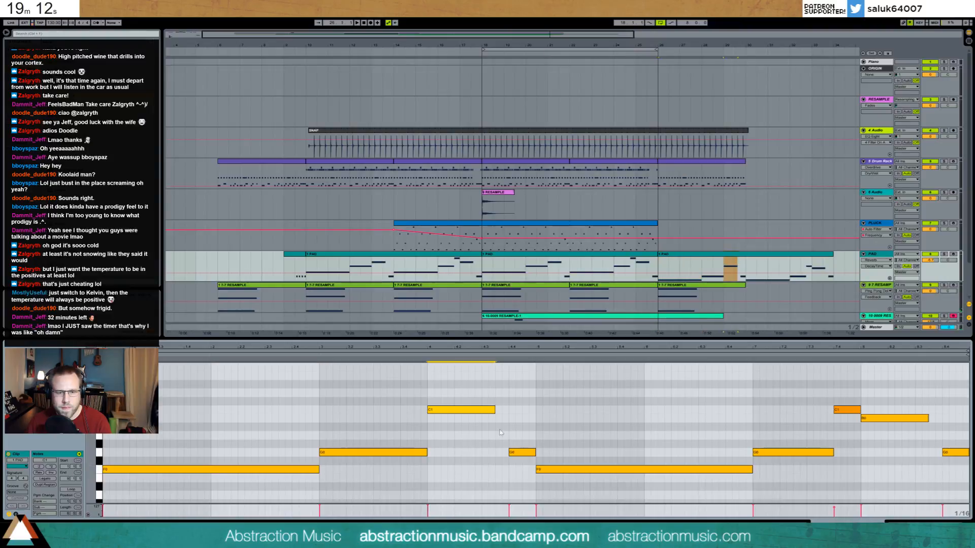
left_click_drag(506, 433, 531, 476)
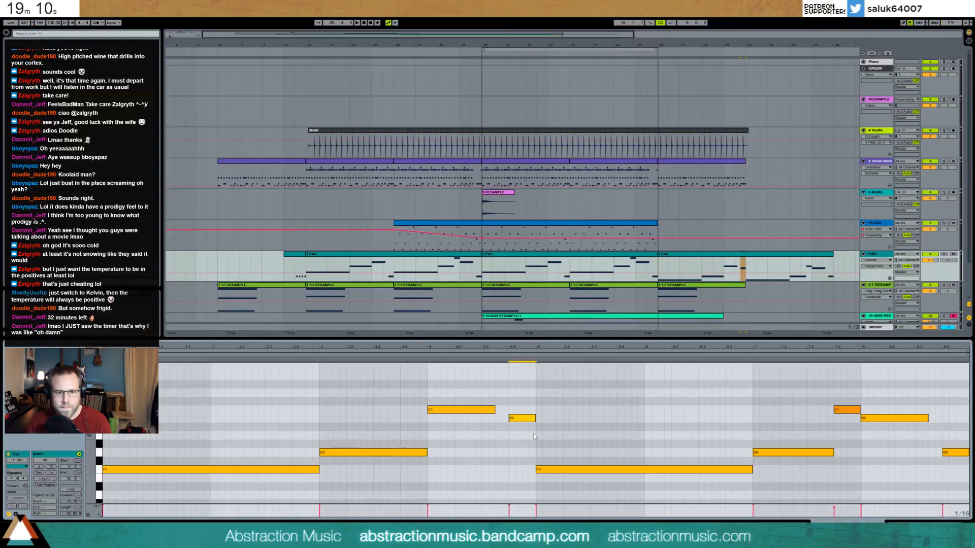
Turn the C1 note at bar 29 into a short B0 pickup before the bar and move the next note to bar 29 as C1.
left_click(447, 411)
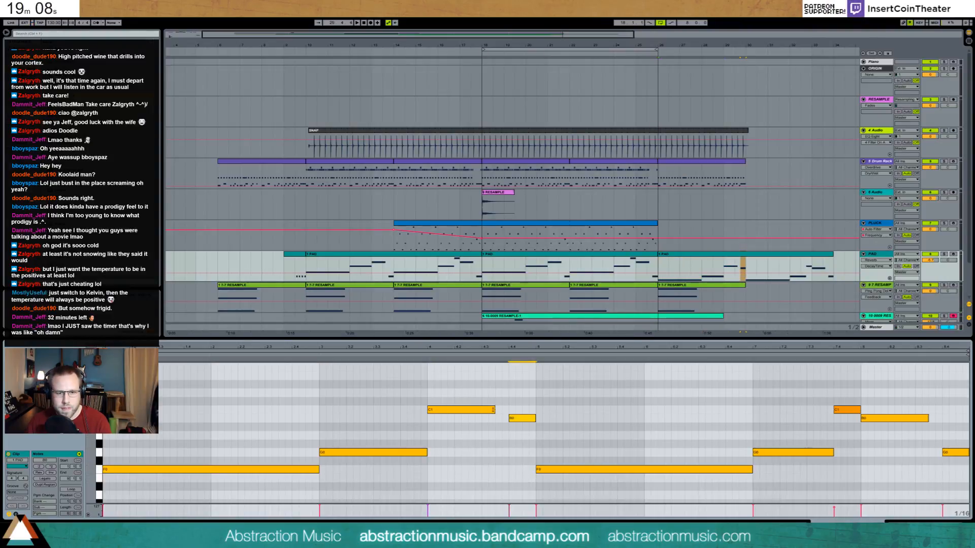
left_click_drag(493, 410, 447, 410)
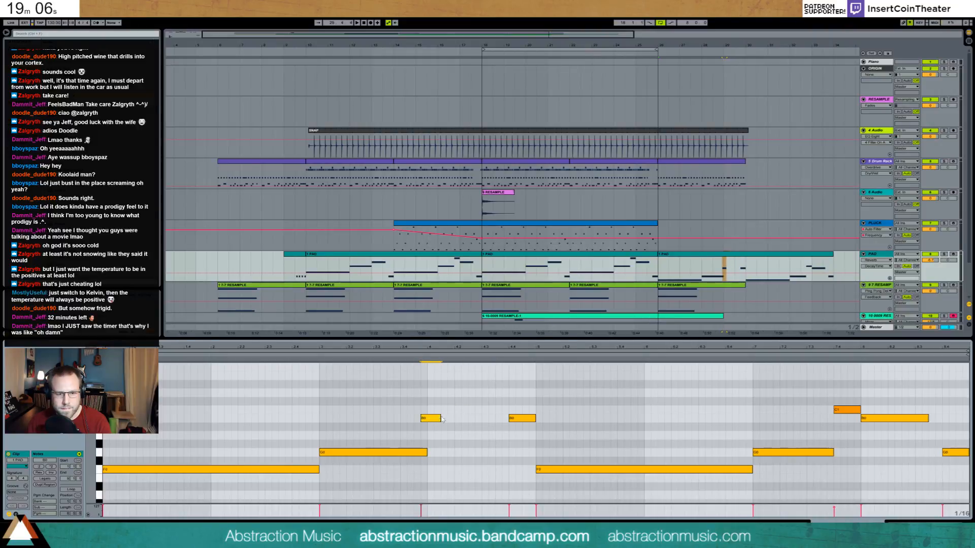
key("shift+Left")
left_click_drag(495, 404, 527, 428)
key("Left")
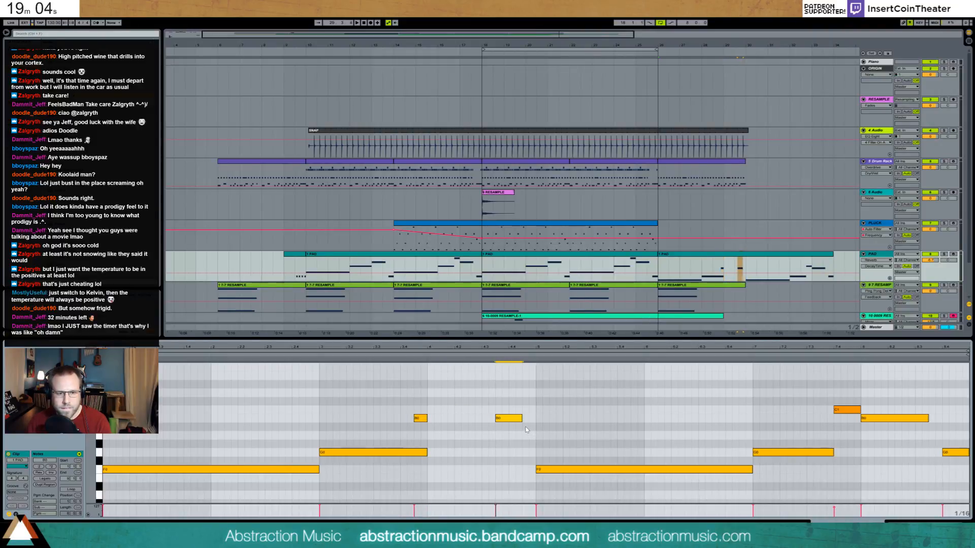
key("Left")
key("Left")
key("Left")
key("Left")
key("Left")
key("Left")
key("Left")
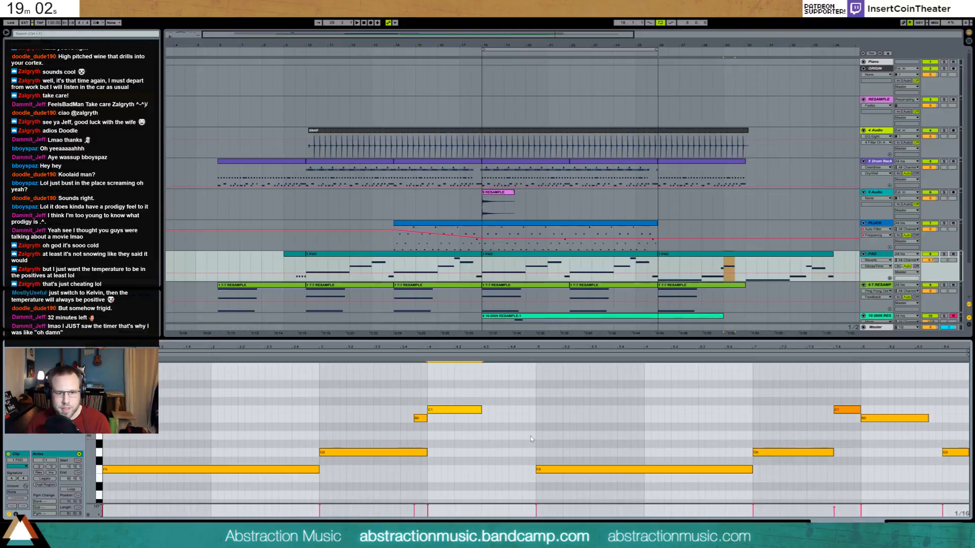
Add a short D1 before bar 30 and an E1 at bar 30, and start the long F0 note half a bar later.
double_click(512, 394)
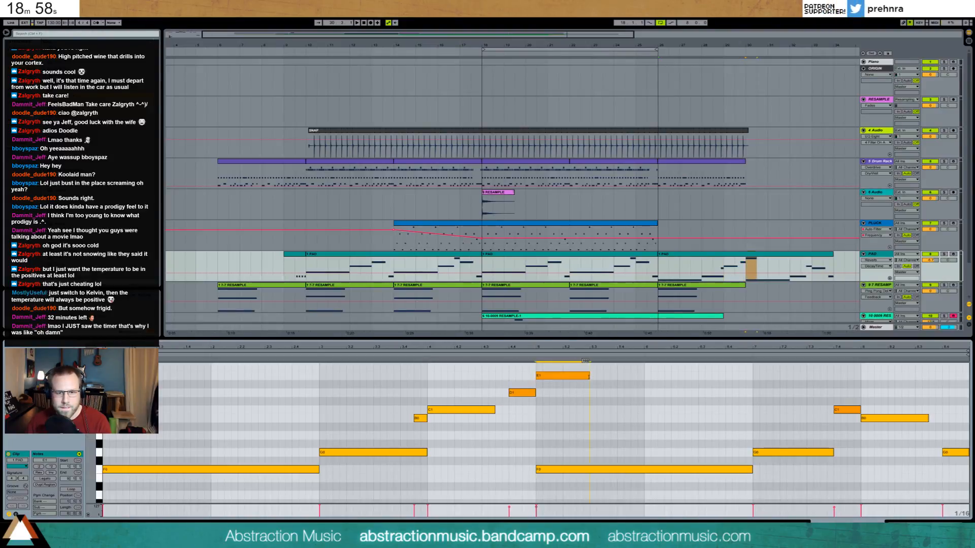
left_click(540, 470)
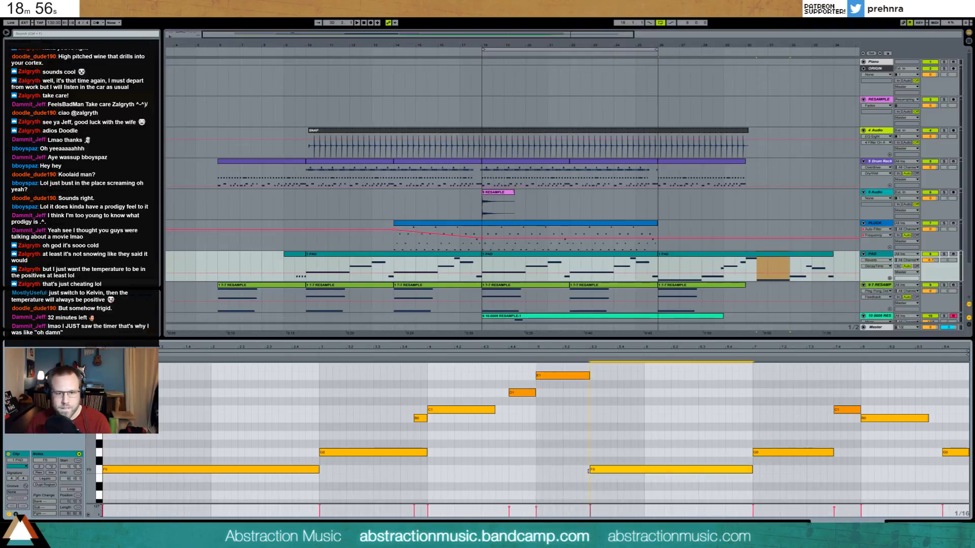
key("space")
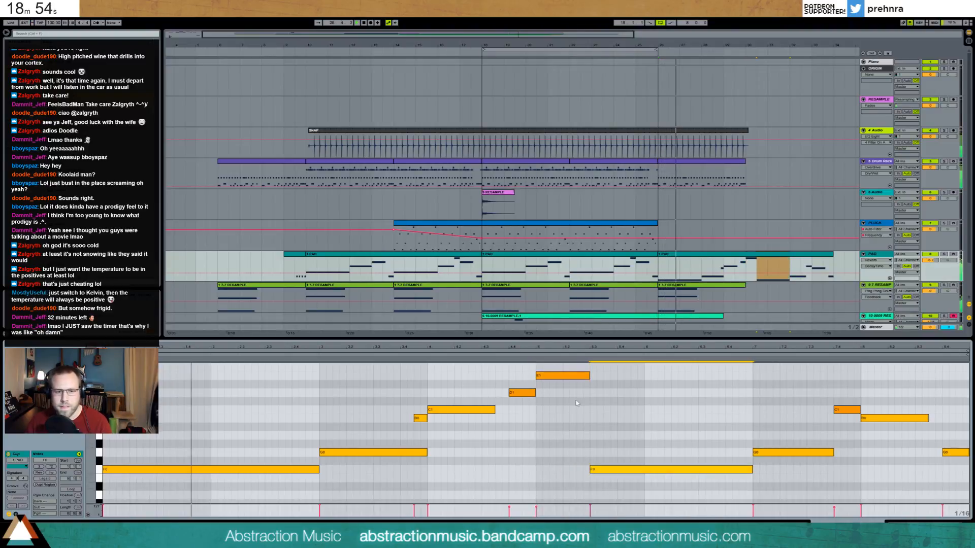
left_click(317, 470)
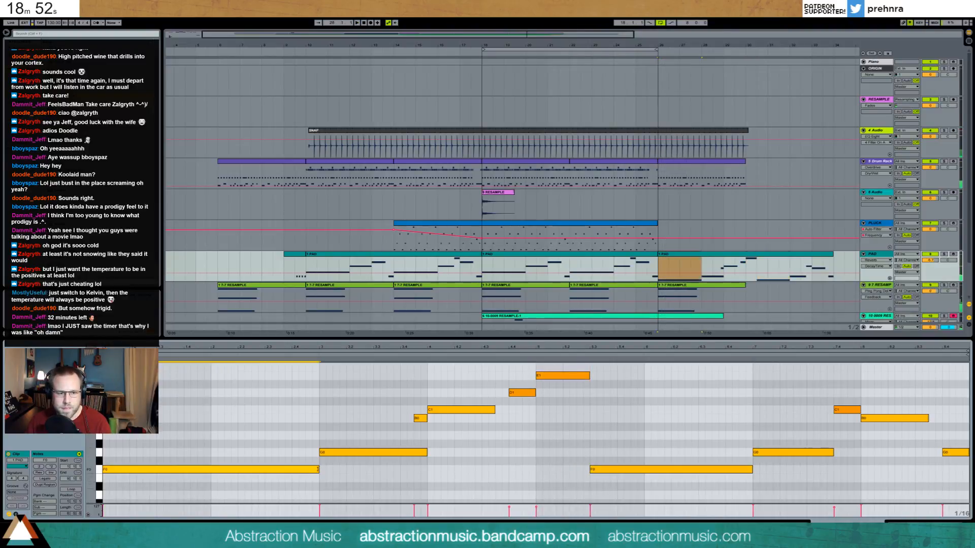
left_click_drag(306, 471, 319, 470)
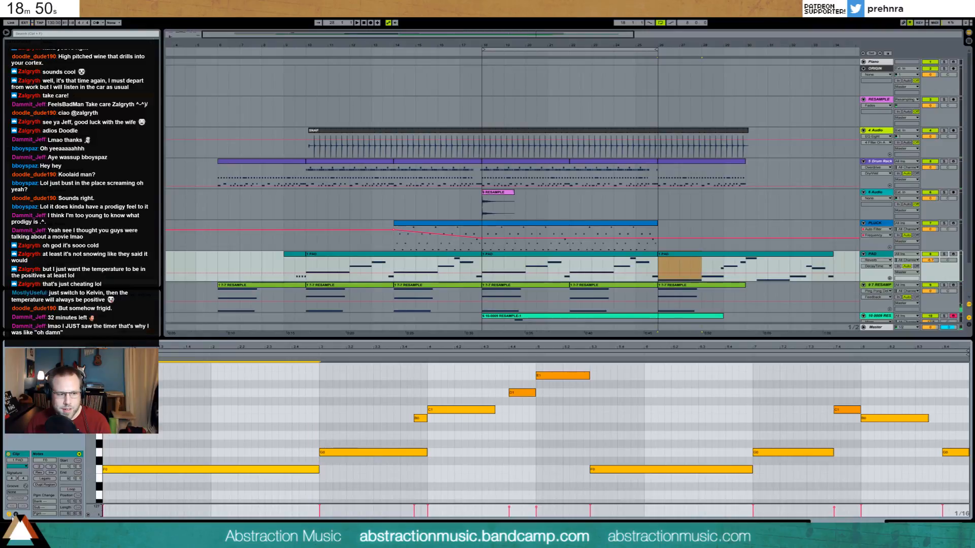
Show the PAD clip's pitch bend envelope and raise it to maximum from bar 27 to bar 28.
left_click(16, 514)
left_click(243, 440)
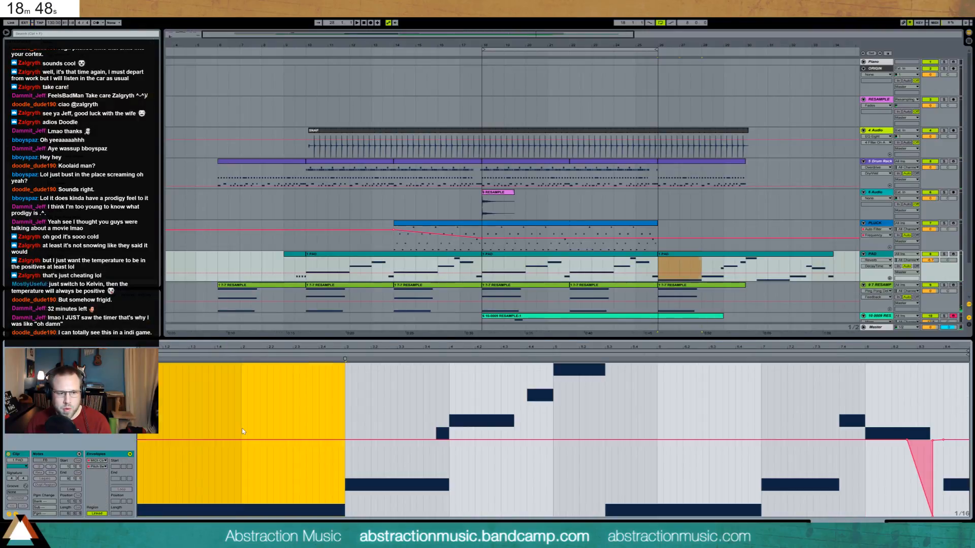
left_click_drag(242, 430, 337, 431)
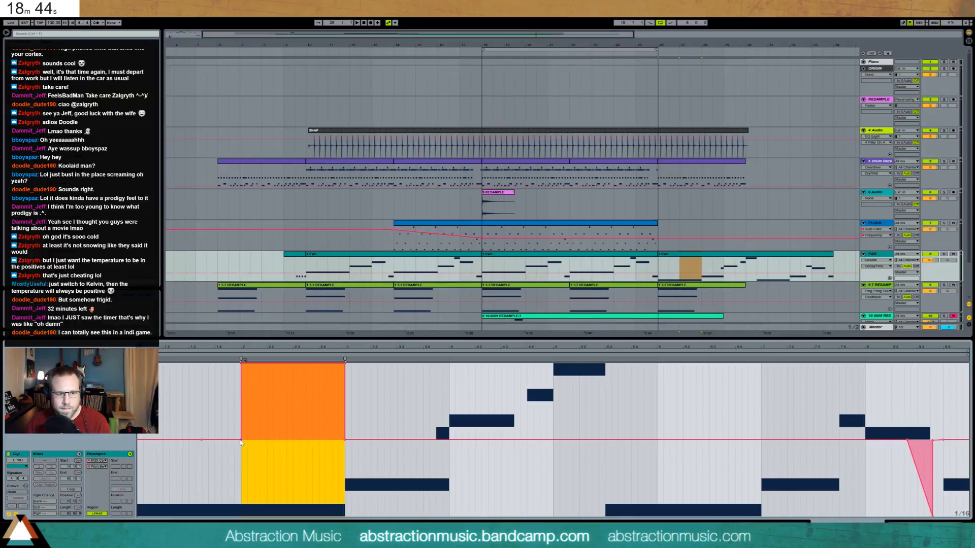
left_click_drag(240, 443, 241, 365)
Play from bar 27, shorten the pitch bend's rise before bar 27 and slope its fall just before bar 28.
left_click(257, 474)
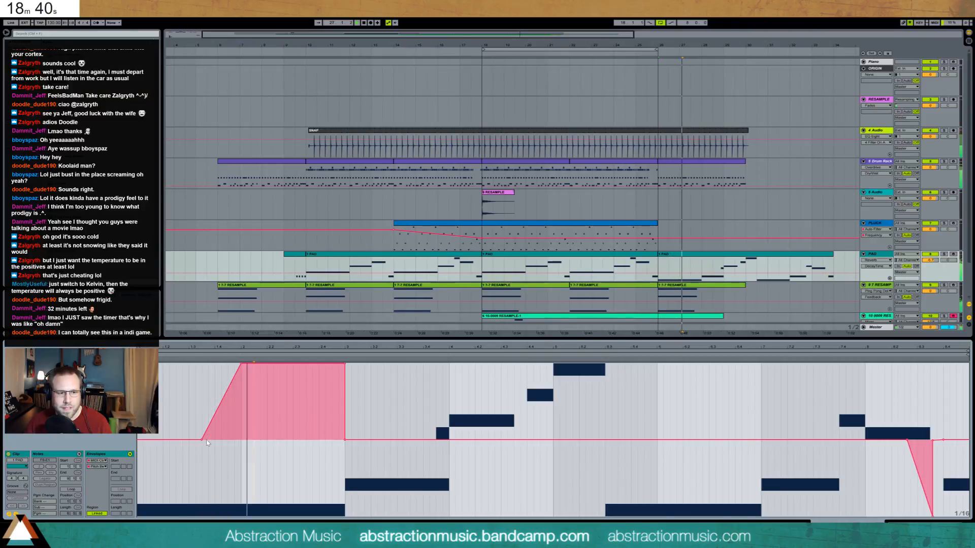
left_click(189, 434)
left_click_drag(213, 437, 228, 440)
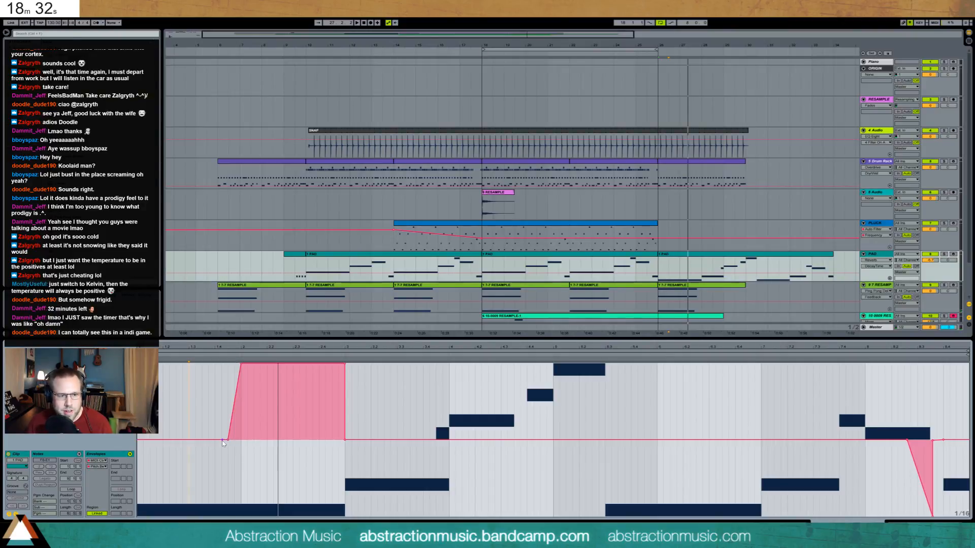
left_click_drag(227, 440, 222, 440)
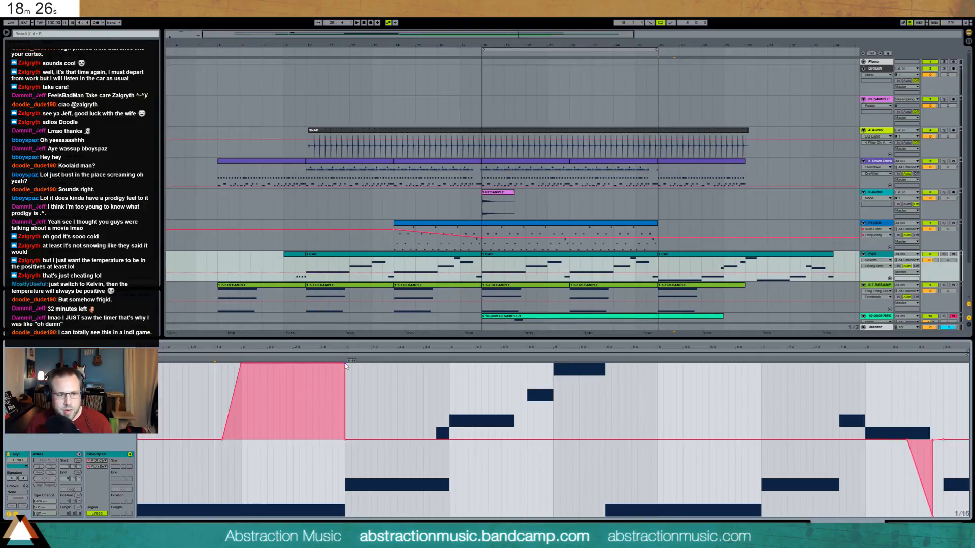
left_click_drag(344, 364, 328, 364)
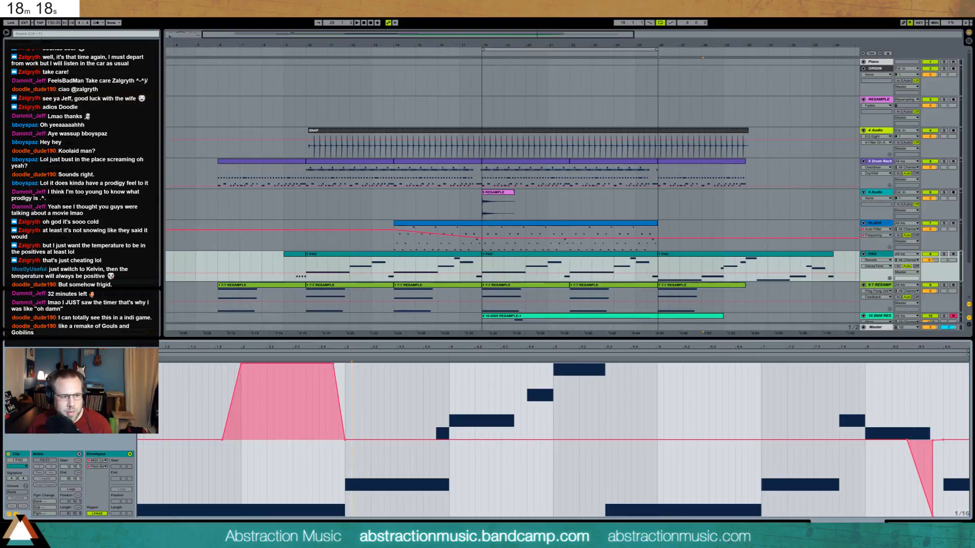
Examine the PAD track's 7 RESAMPLE sampler envelope controls and sample waveform, and arm the track for playing.
left_click(16, 514)
left_click(16, 514)
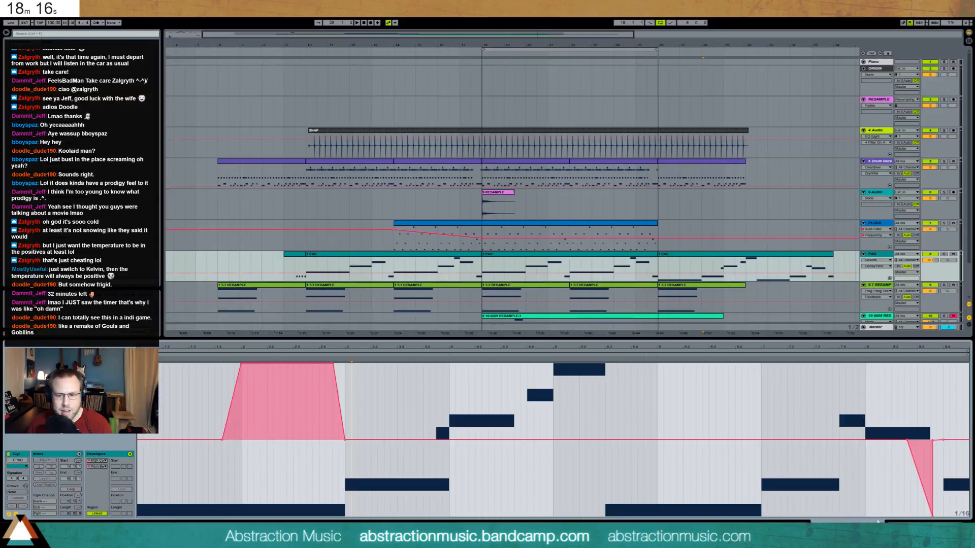
key("shift+Tab")
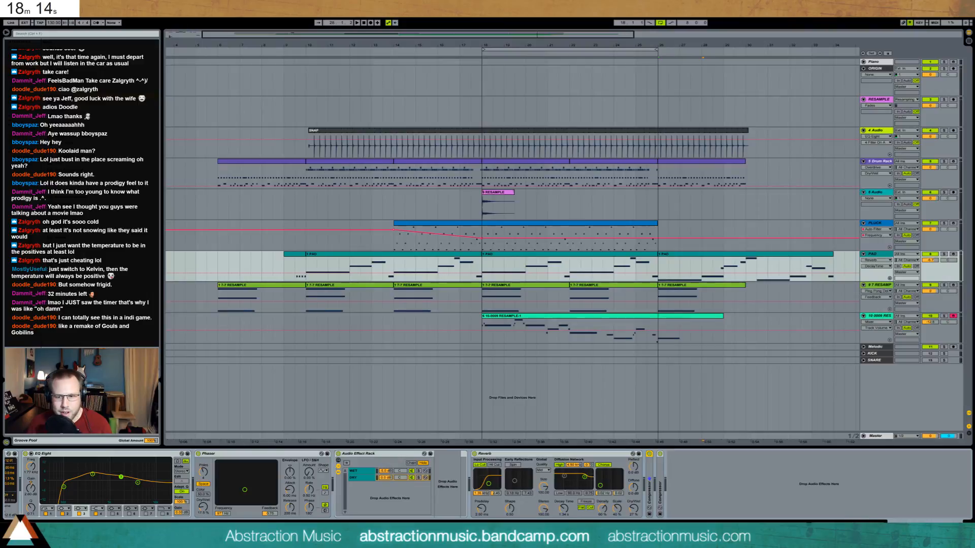
scroll(406, 484, "left", 5)
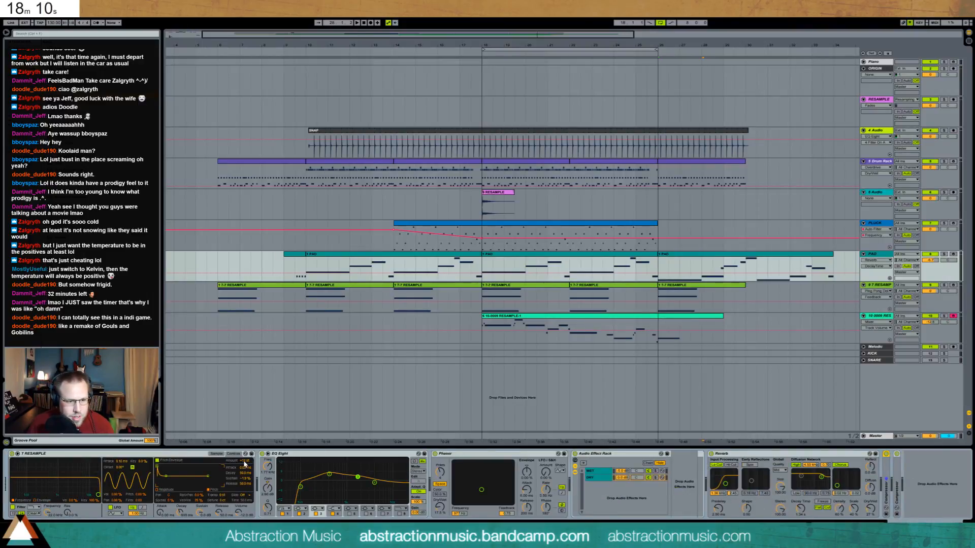
left_click(245, 479)
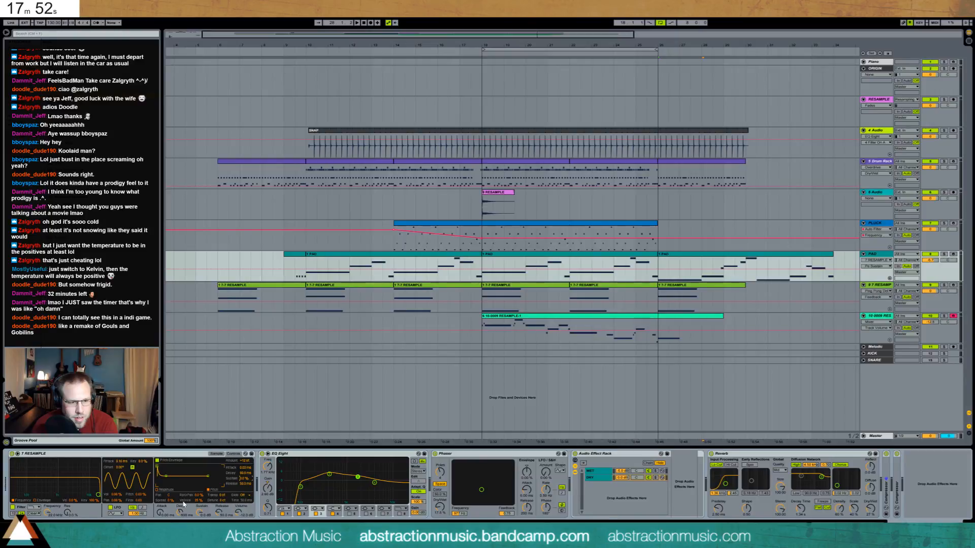
left_click(216, 454)
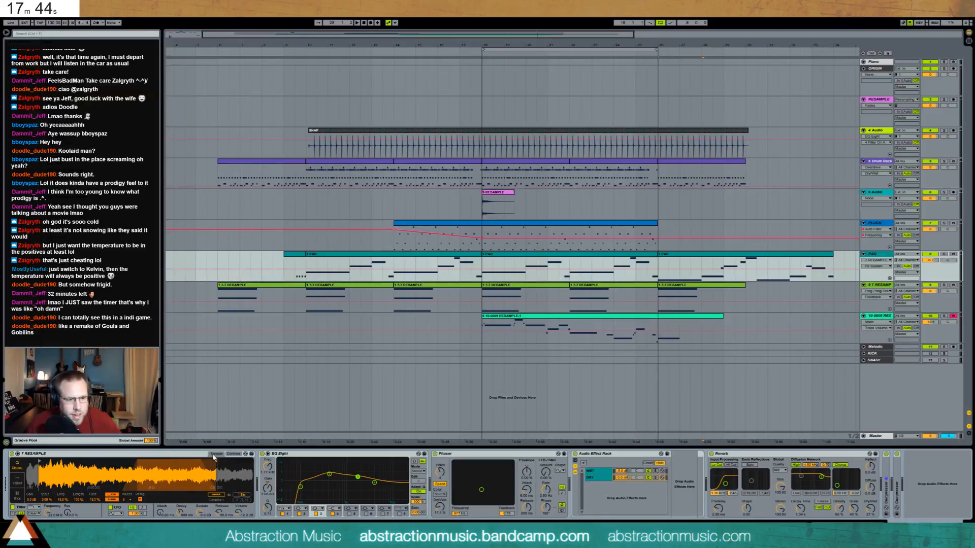
left_click(233, 454)
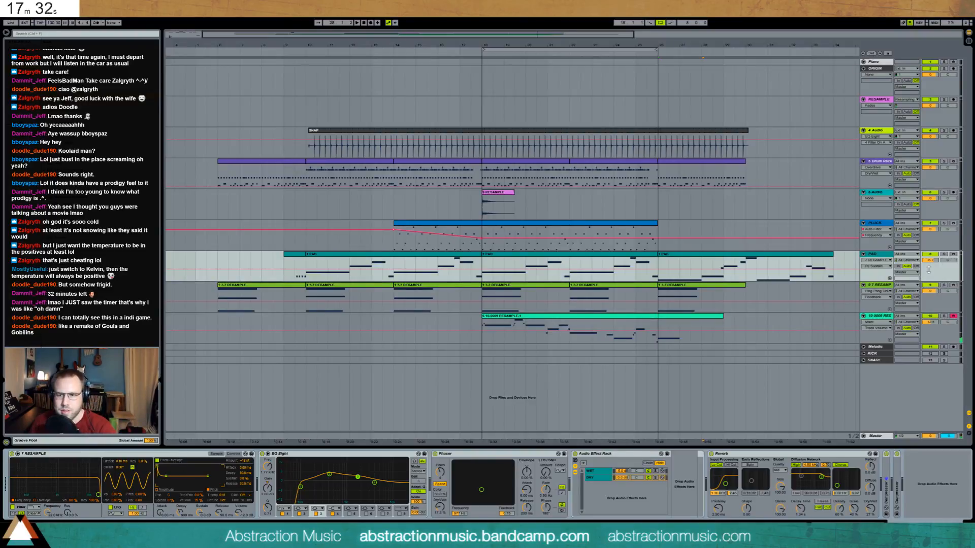
left_click(953, 254)
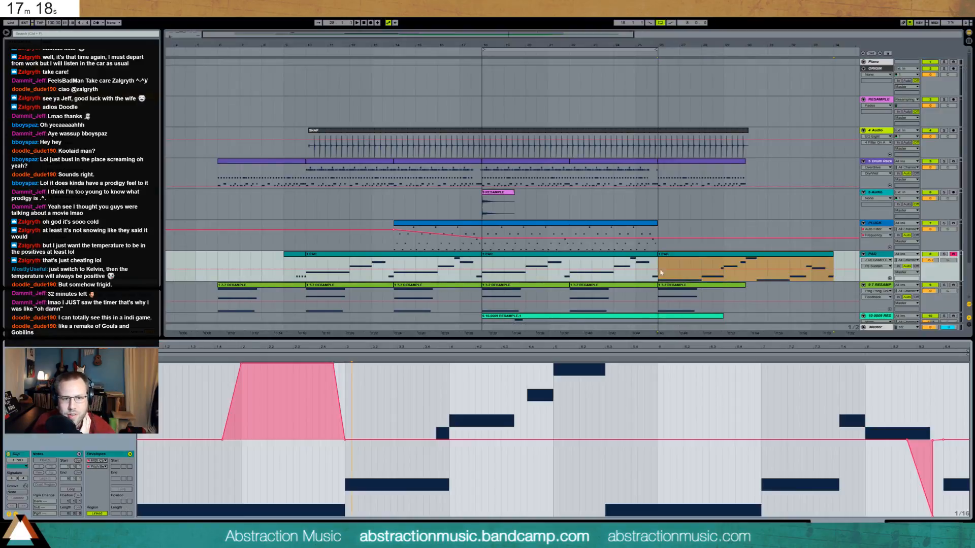
Remove the PAD clip's pitch bend between bars 27 and 28 so the rise drops straight back to zero at bar 27.
double_click(689, 258)
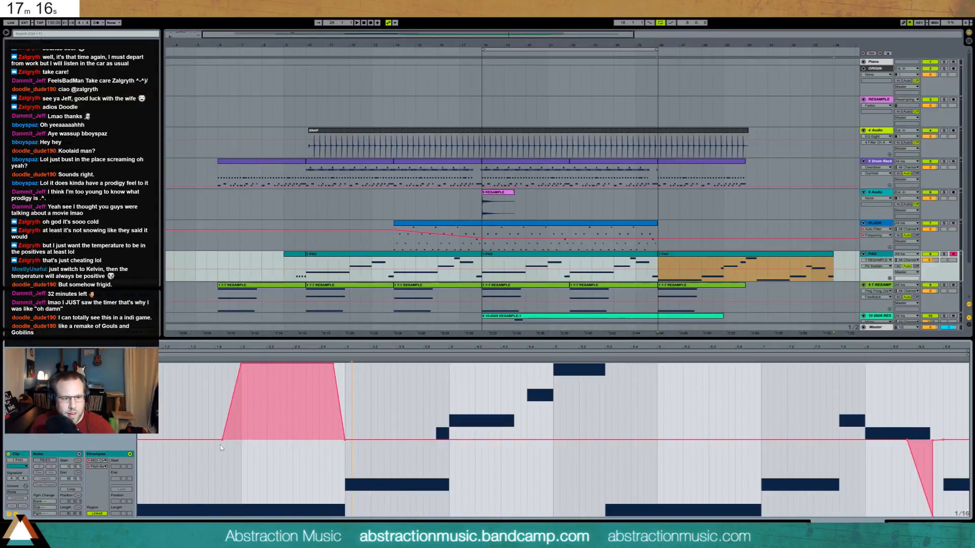
left_click_drag(242, 427, 335, 428)
left_click_drag(307, 369, 306, 439)
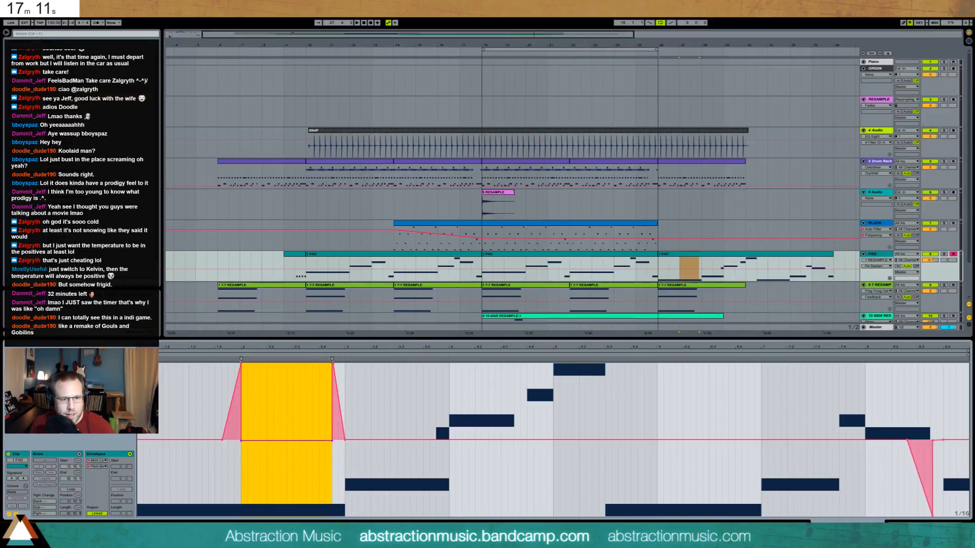
left_click(334, 364)
left_click(333, 364)
left_click(321, 392)
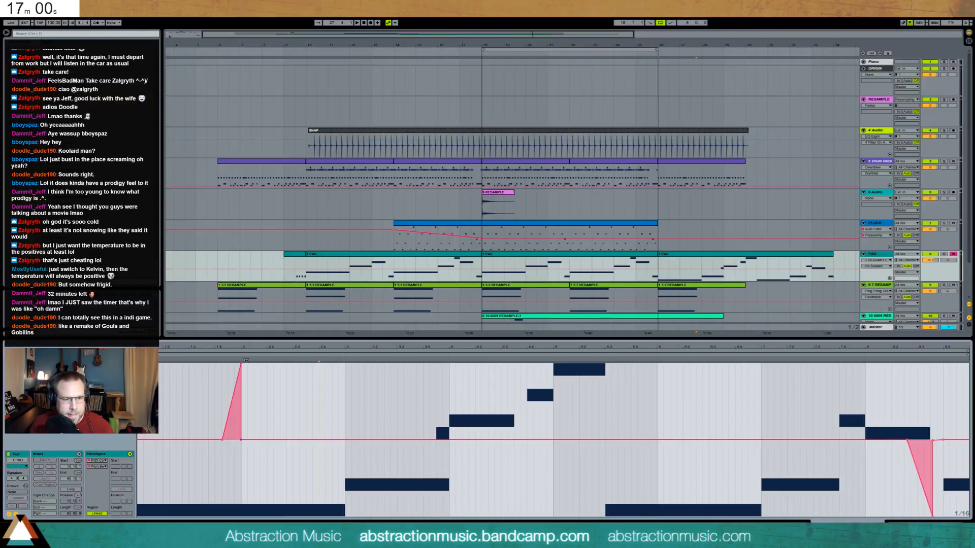
left_click_drag(242, 439, 241, 440)
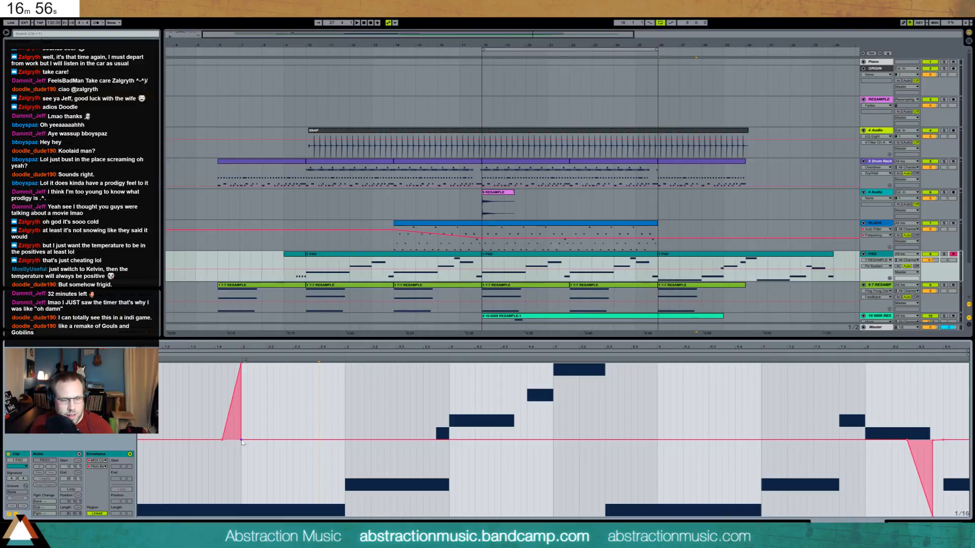
left_click(228, 465)
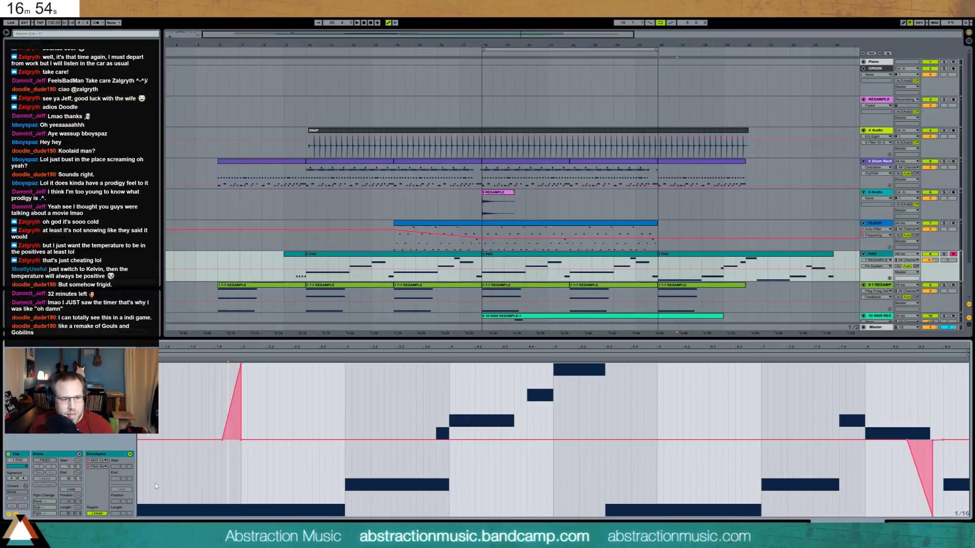
Shorten the PAD clip's first F0 note to end at bar 27, add a one-bar F1 after it and play the result.
left_click(15, 514)
left_click(245, 460)
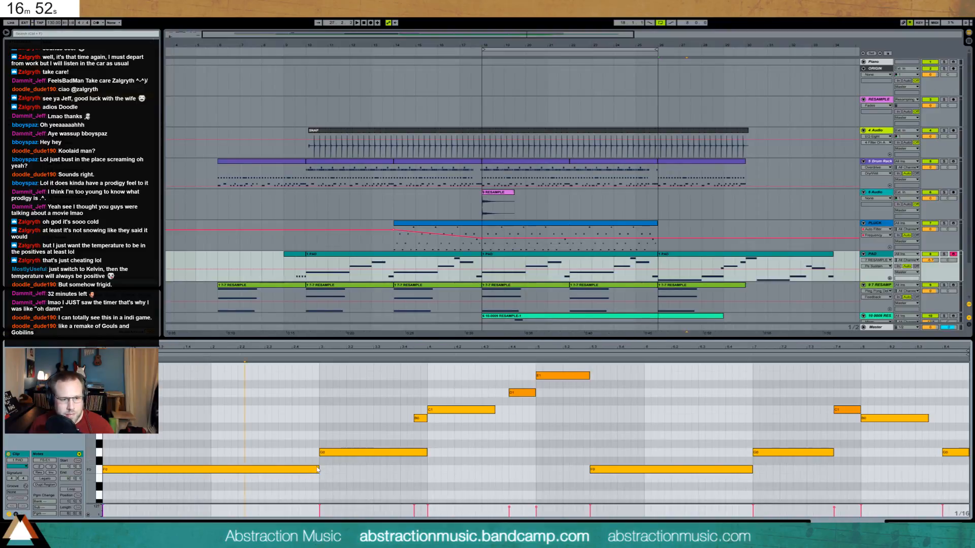
left_click_drag(318, 468, 212, 470)
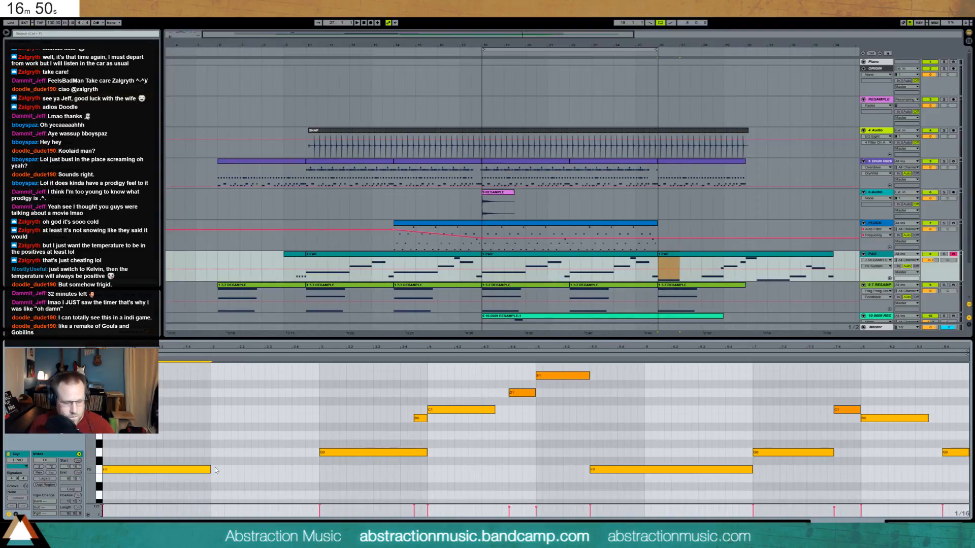
key("ctrl+d")
key("shift+Up")
key("space")
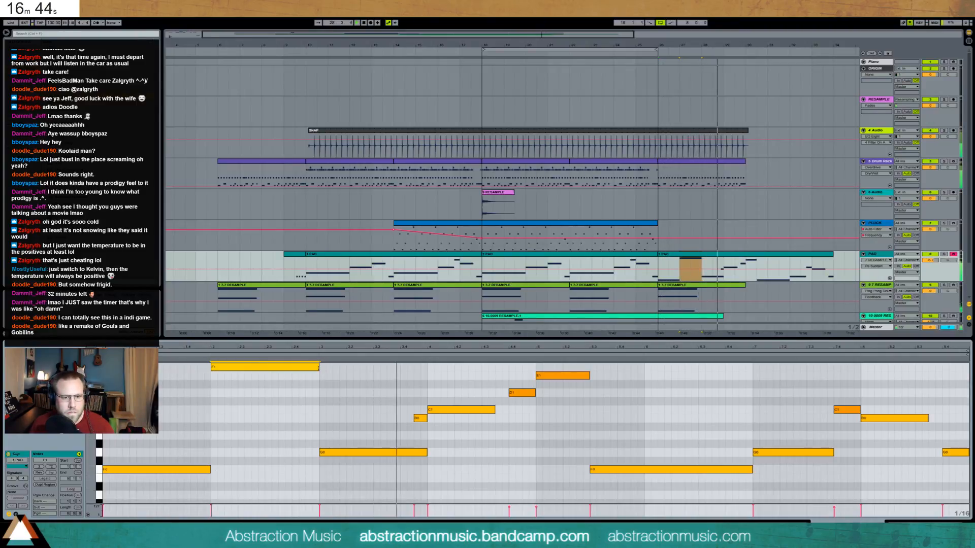
Shorten the G0 note to end where the B0 pickup starts, and delete the E1 at bar 30 and the long F0 after it.
left_click_drag(427, 452, 413, 452)
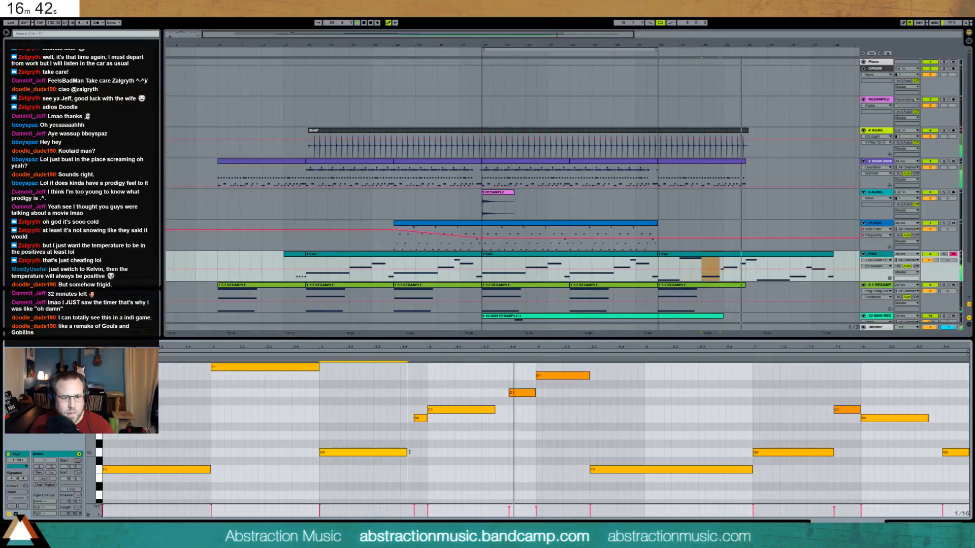
left_click(546, 375)
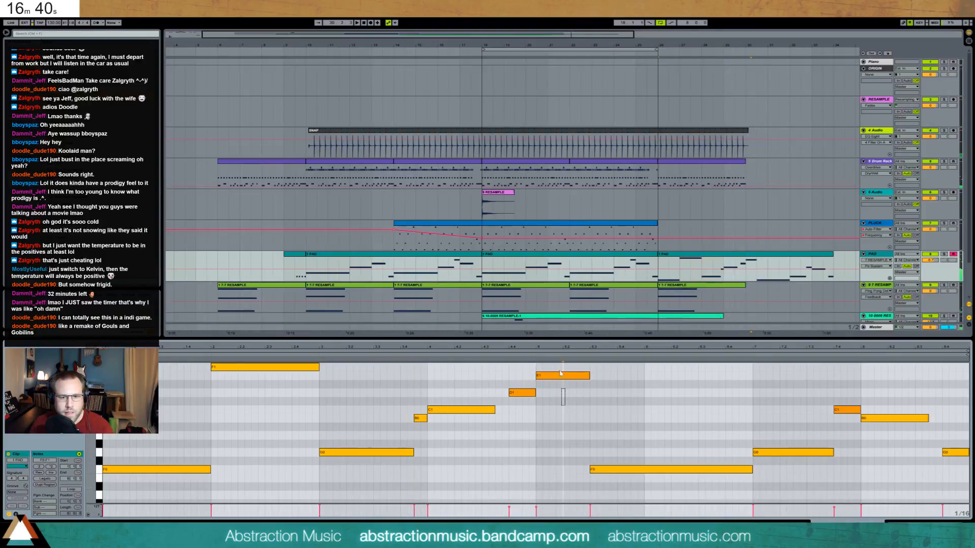
key("Delete")
left_click_drag(570, 415, 742, 498)
key("Delete")
Copy the opening F0 and F1 notes and paste them into the gap after bar 30.
left_click_drag(276, 488, 203, 365)
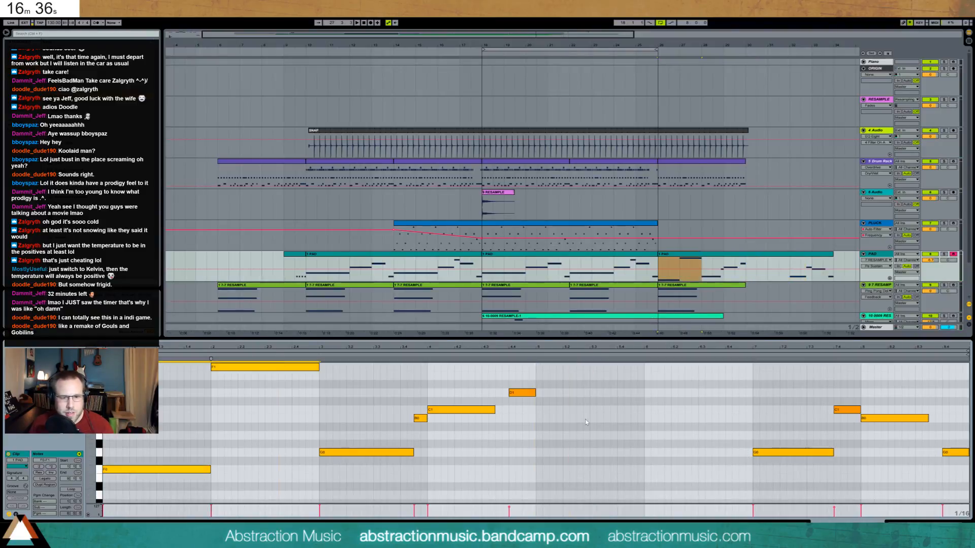
key("ctrl+c")
left_click(538, 425)
key("ctrl+v")
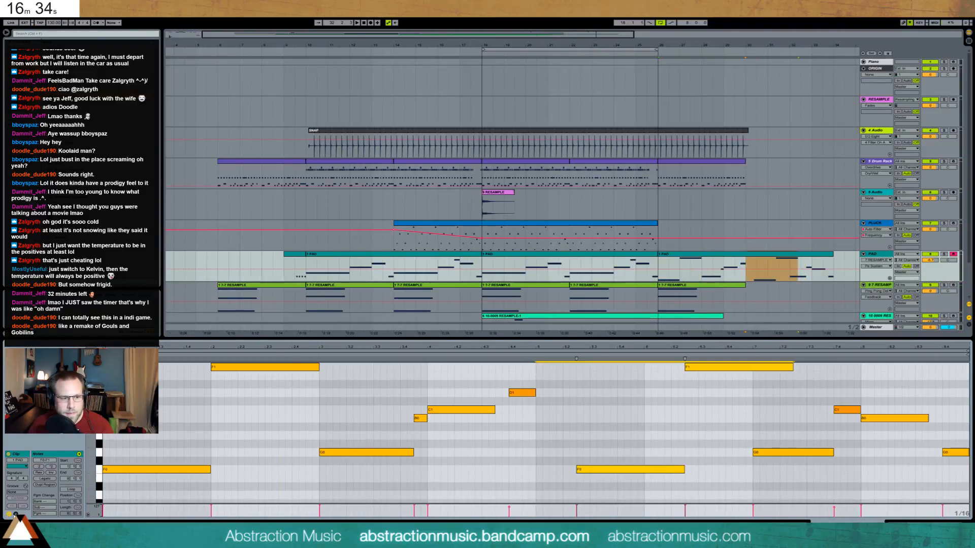
Copy the pitch bend envelope from bars 26 to 27 and paste it at bar 30.
left_click(15, 515)
left_click(239, 407)
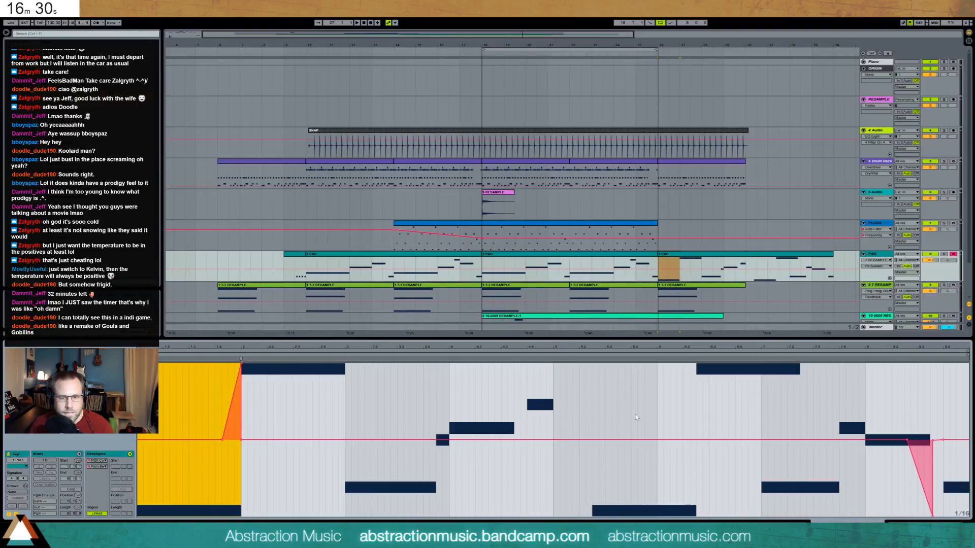
left_click(553, 422)
key("ctrl+v")
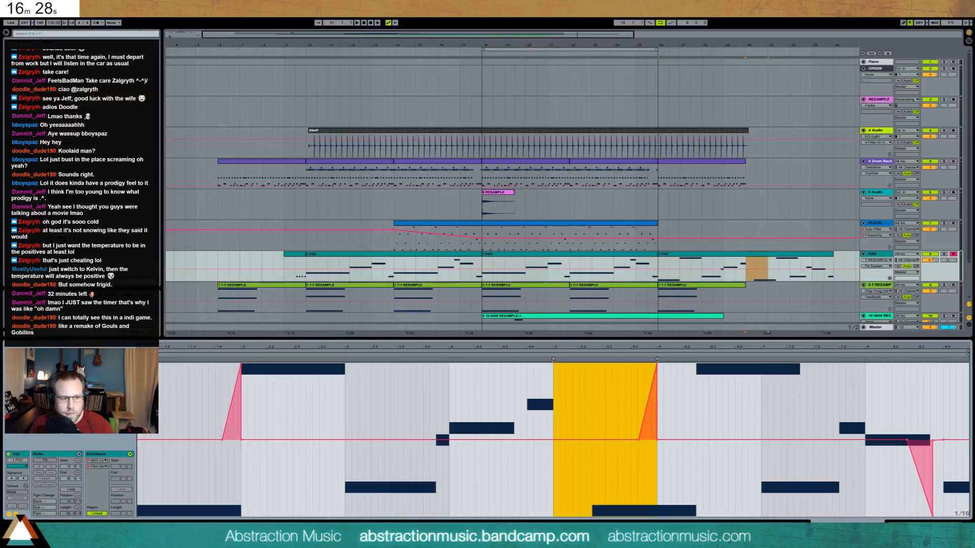
Move the pasted F0 and F1 notes earlier to start at bar 30, and play back the new PAD phrase.
left_click(15, 515)
left_click_drag(602, 489, 720, 354)
key("Left")
key("Left")
key("Left")
key("Left")
key("Left")
key("Left")
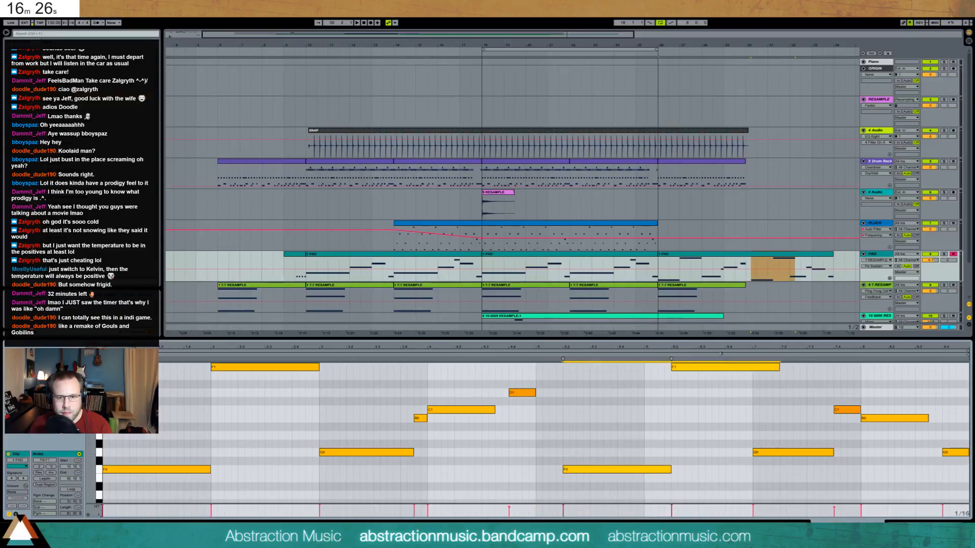
key("space")
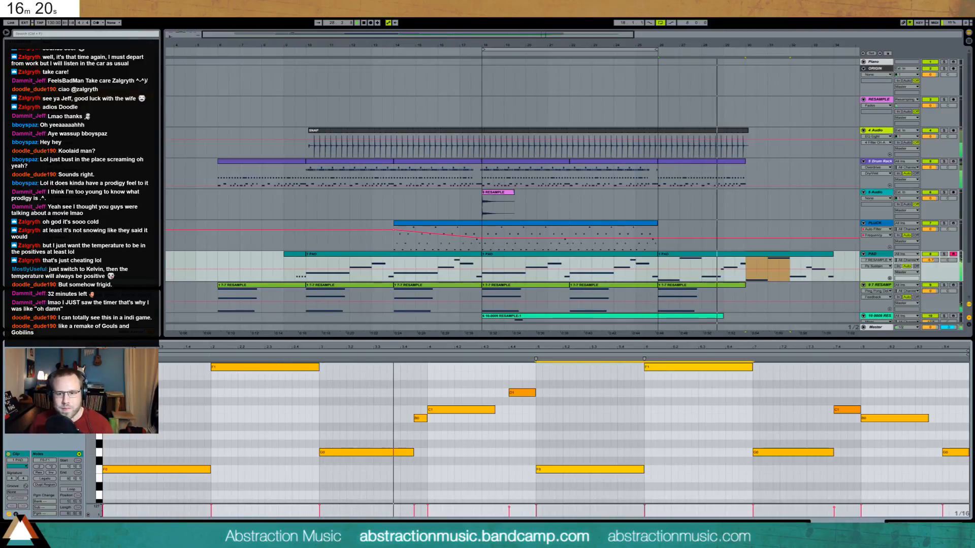
key("shift+Tab")
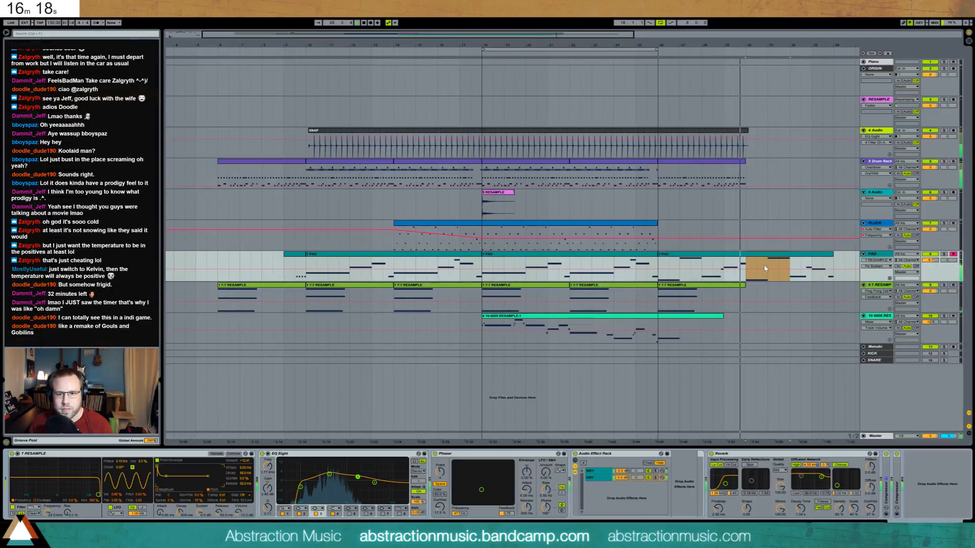
key("space")
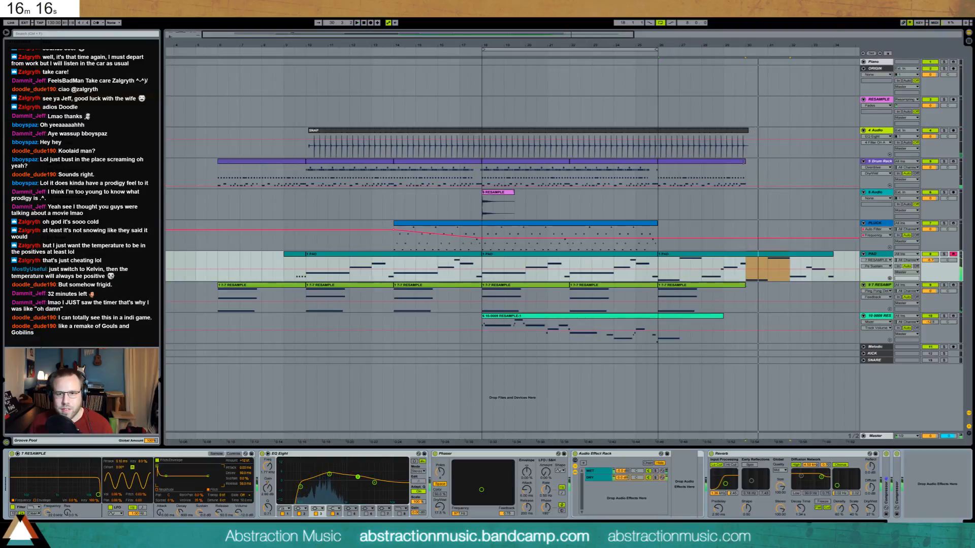
Extend the Drum Rack, SNAP and PLUCK parts to bar 34, and delete the 7 RESAMPLE clip starting at bar 26.
left_click_drag(744, 161, 837, 131)
key("ctrl+d")
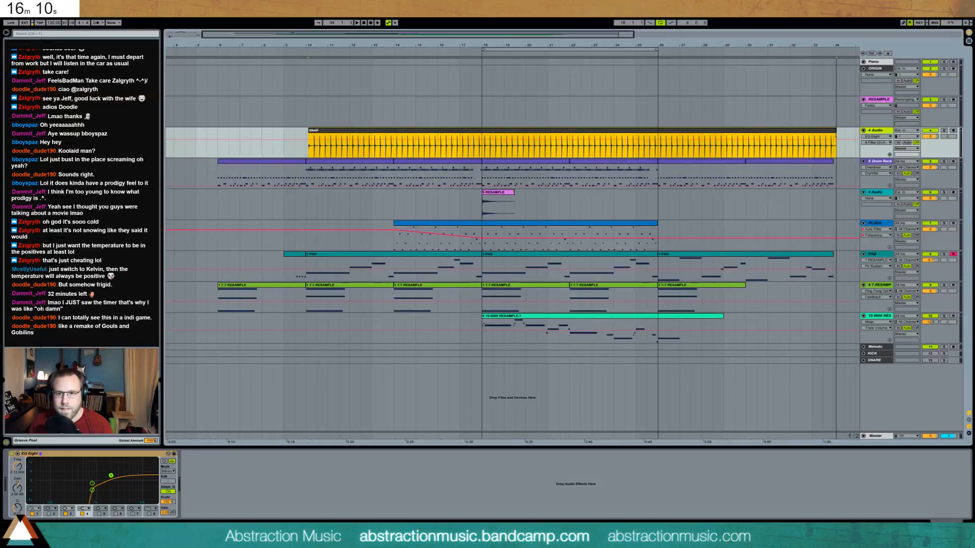
left_click(696, 290)
key("Delete")
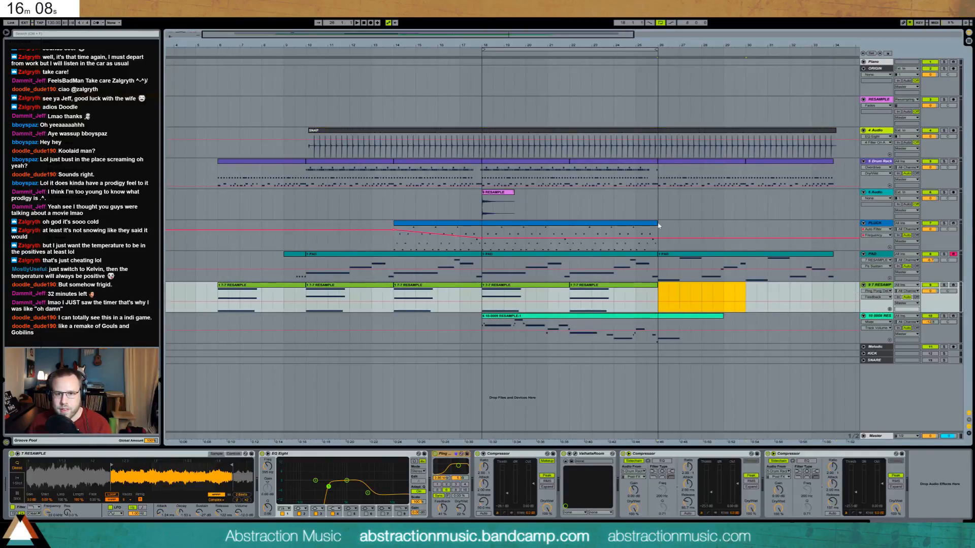
left_click(653, 234)
mouse_move(657, 223)
left_mouse_down()
mouse_move(846, 223)
mouse_move(834, 224)
left_mouse_up()
Arm the 7 RESAMPLE track and record a new chord part from bar 26 to bar 34.
left_click(657, 297)
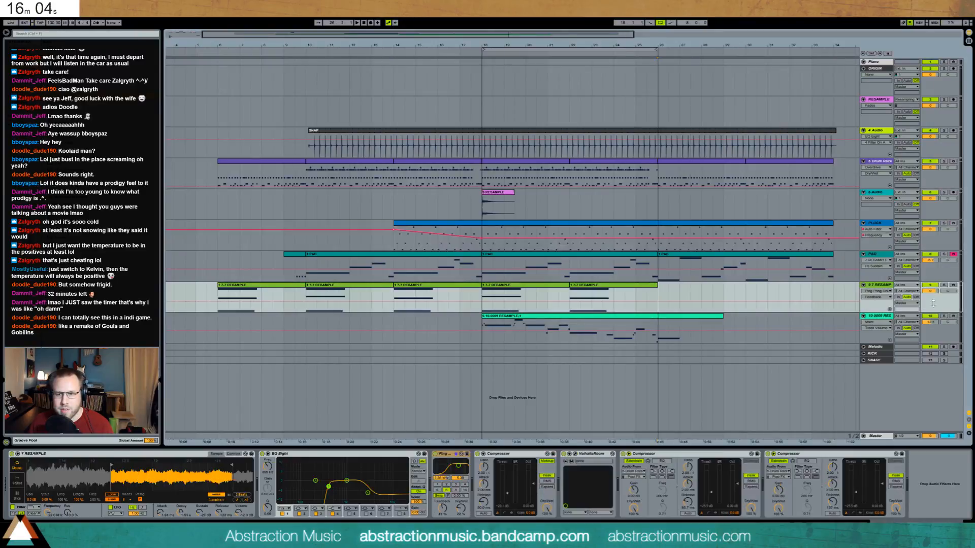
left_click(953, 285)
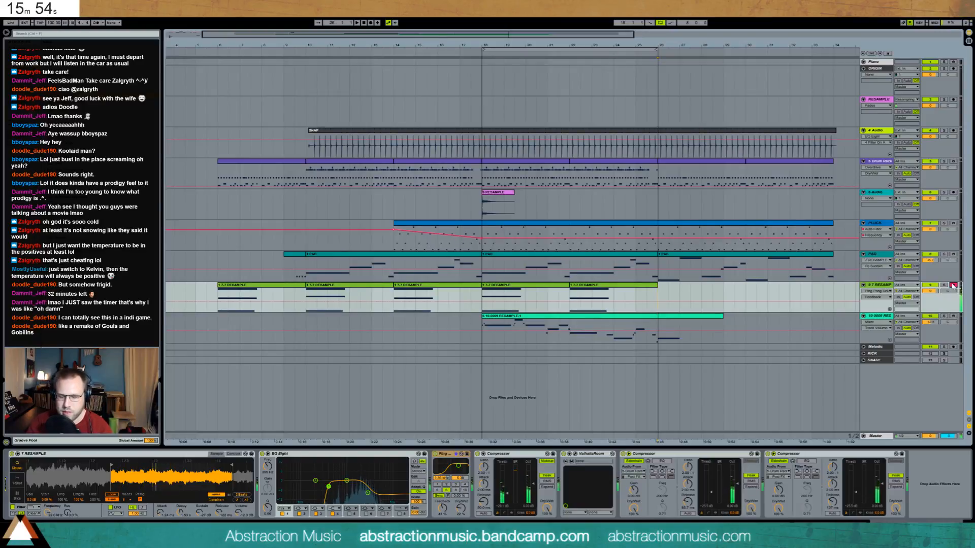
key("F9")
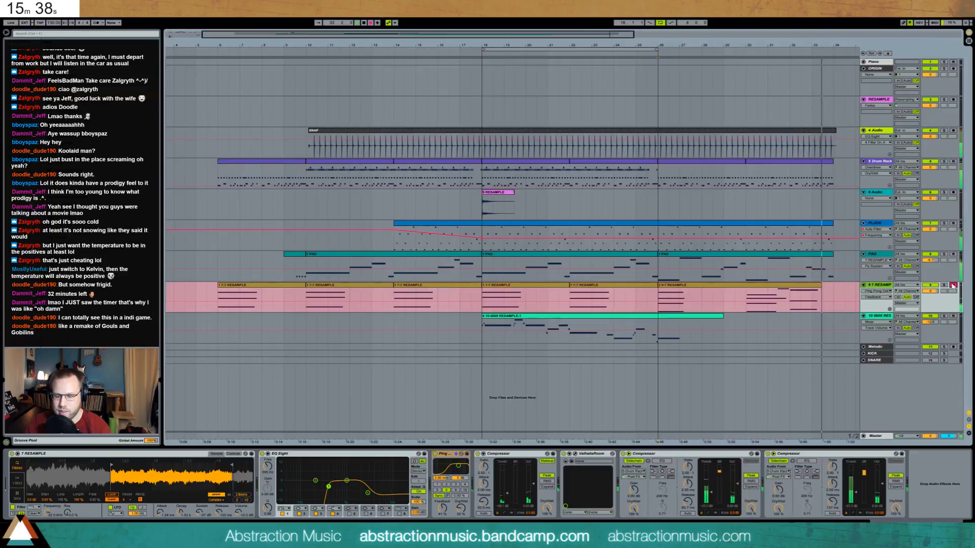
left_click(953, 286)
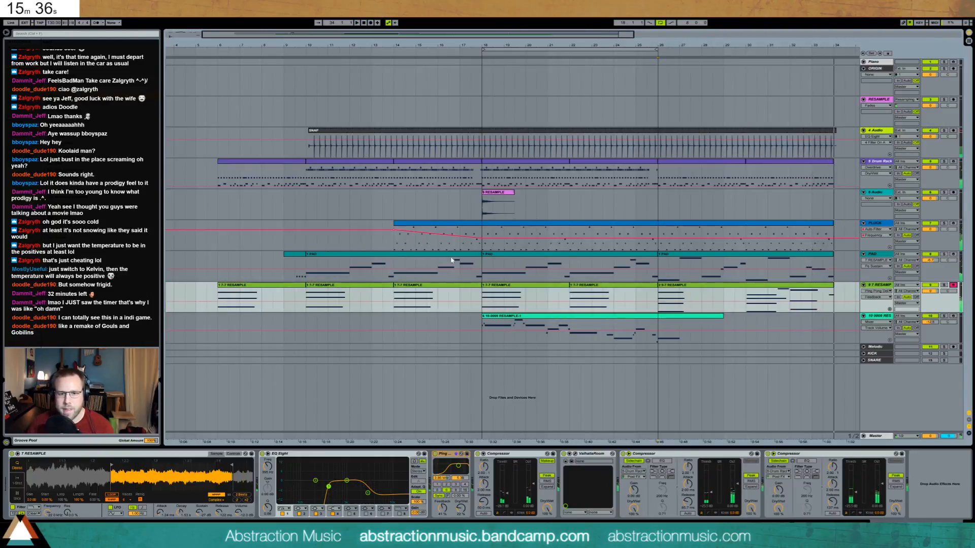
Copy bars 18 to 26 of the Drum Rack through 7 RESAMPLE tracks and paste them at bar 34.
left_click(512, 175)
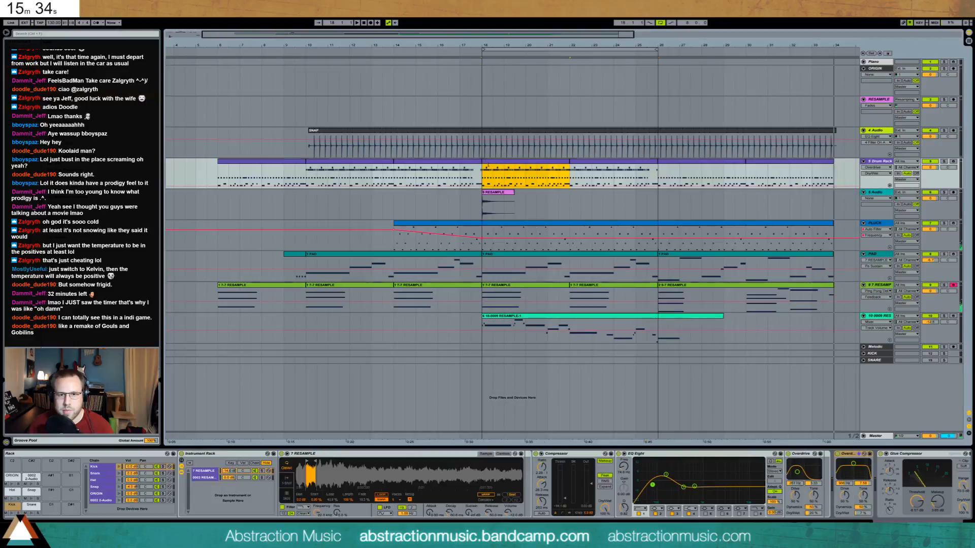
left_click(651, 318, "shift")
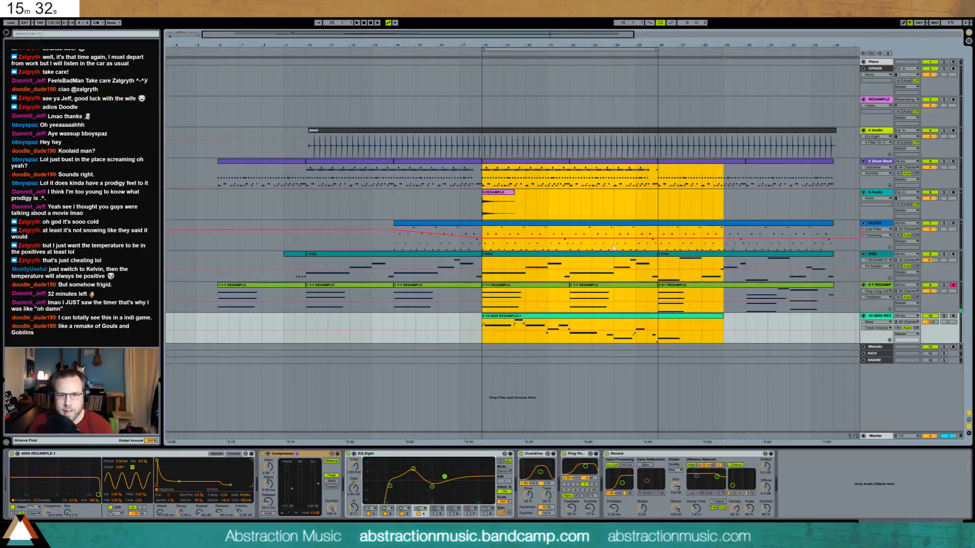
left_click_drag(658, 305, 478, 173)
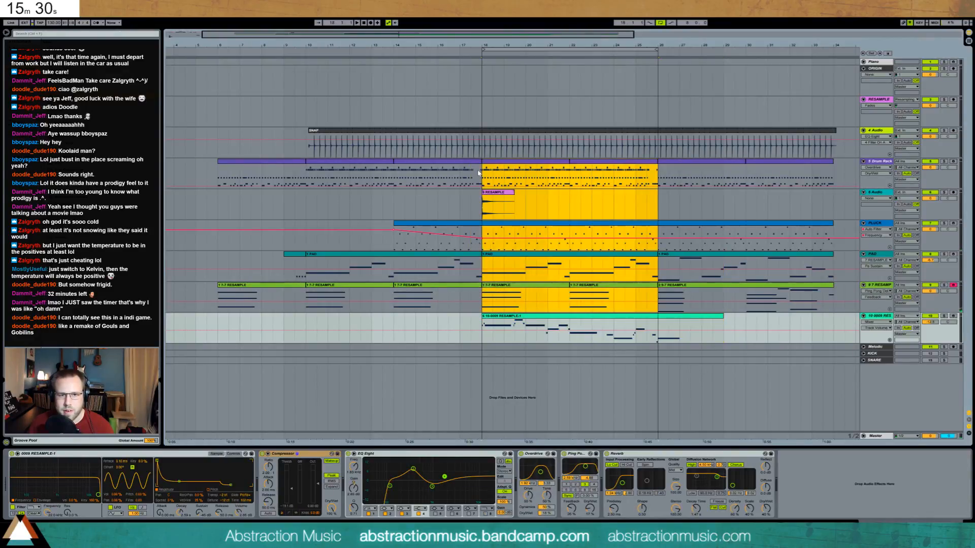
key("ctrl+c")
left_click(834, 168)
key("ctrl+v")
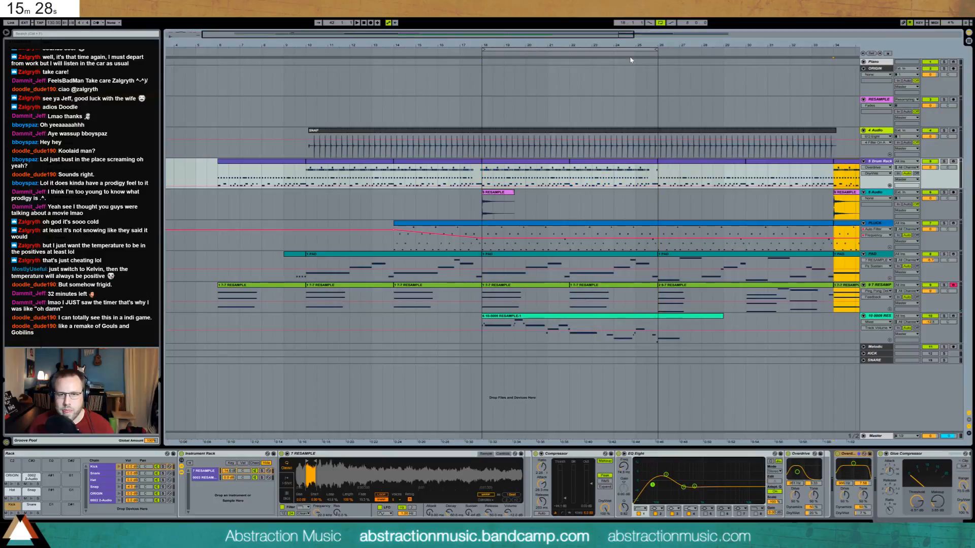
Copy the RESAMPLE hit at bar 18 on the 6 Audio track and paste it at bars 26 and 30.
double_click(594, 33)
left_click(373, 192)
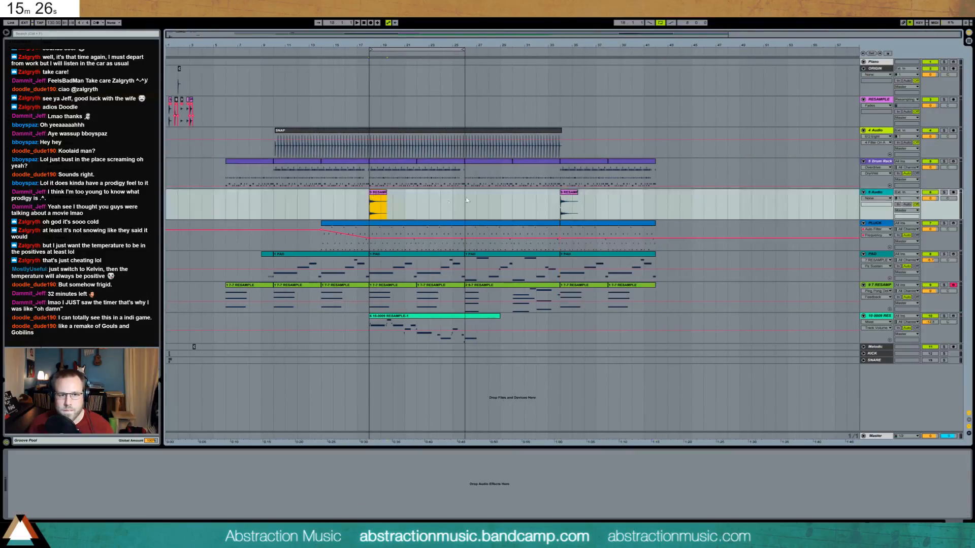
key("ctrl+c")
left_click(466, 200)
key("ctrl+v")
key("ctrl+v")
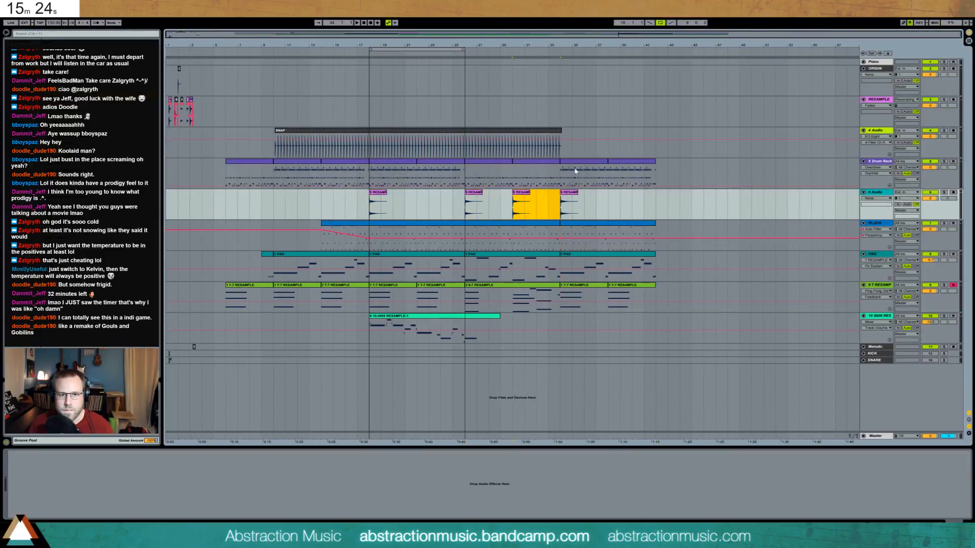
Extend the SNAP clip to bar 42, and consolidate the PLUCK clips from bar 14 to bar 42.
left_click_drag(562, 131, 657, 133)
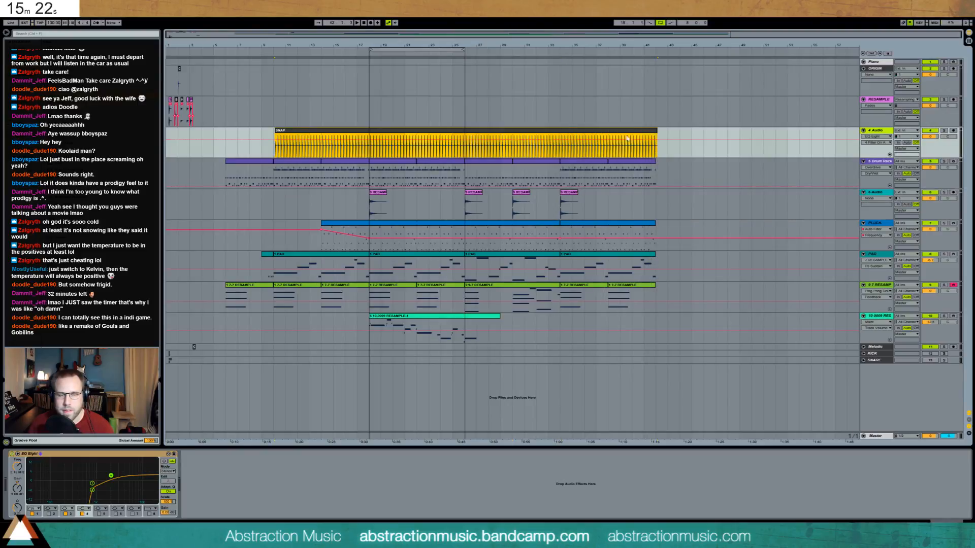
key("space")
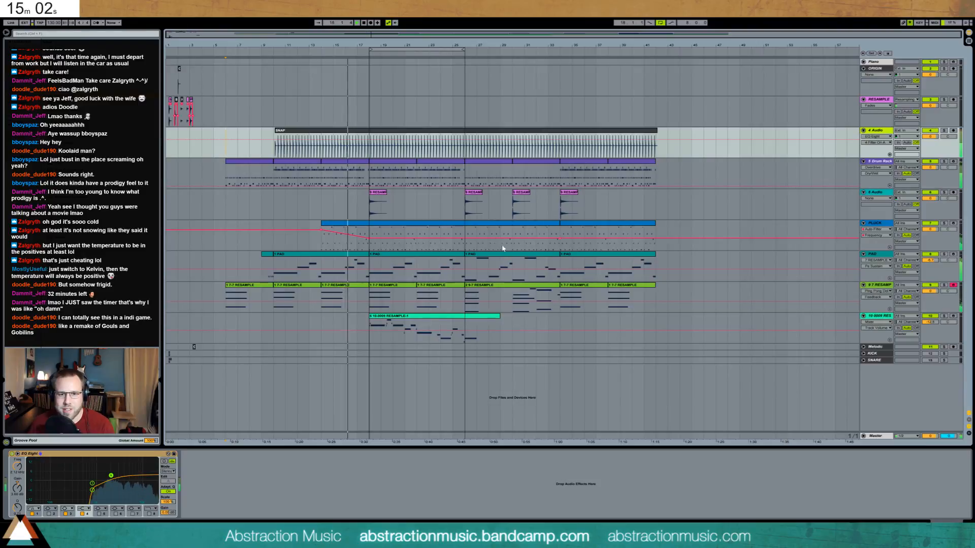
left_click(560, 238)
left_click_drag(321, 243, 657, 249)
key("ctrl+j")
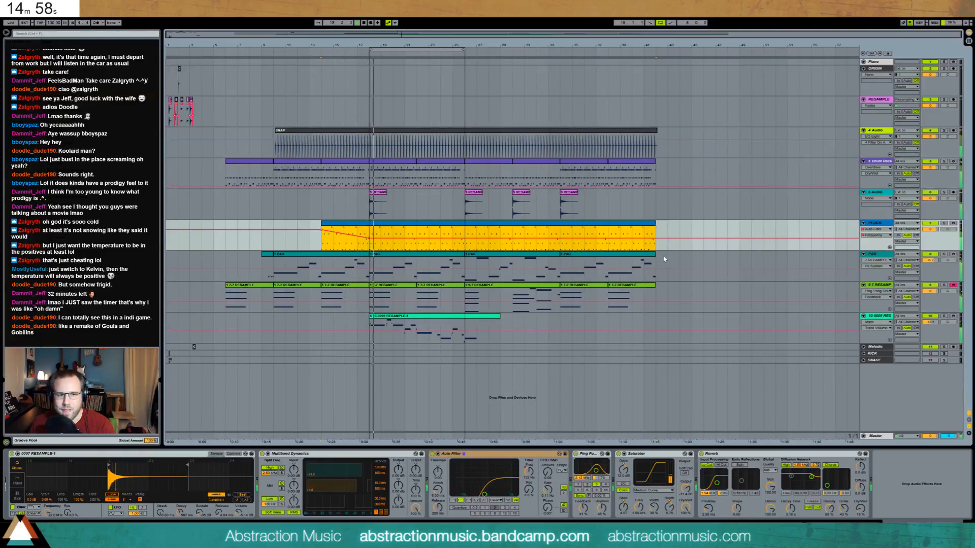
Reshape the upper EQ Eight bands of the 0009 RESAMPLE-1 lead during playback, pulling the high band down, and turn off arrangement looping.
left_click(402, 330)
left_click_drag(181, 483, 183, 480)
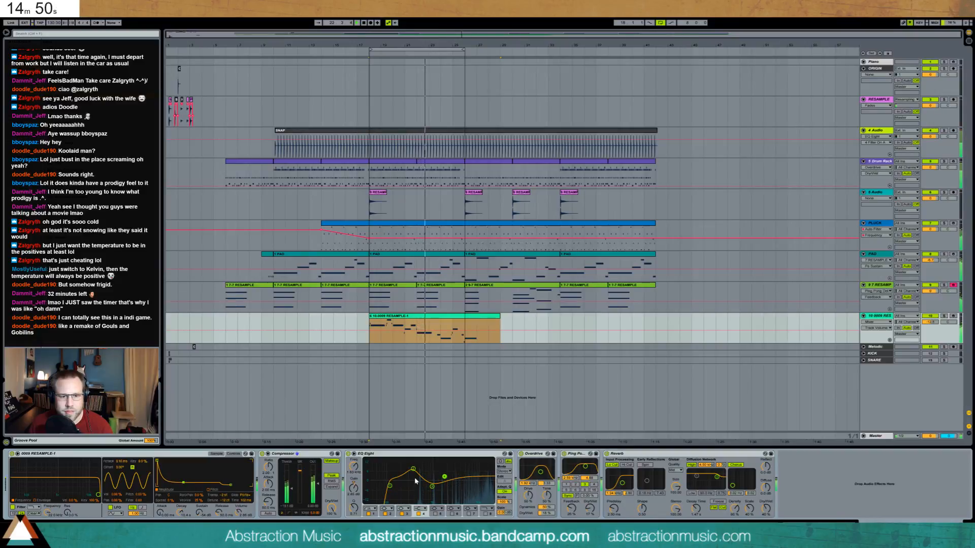
left_click_drag(444, 477, 456, 494)
left_click_drag(413, 469, 443, 486)
left_click(661, 23)
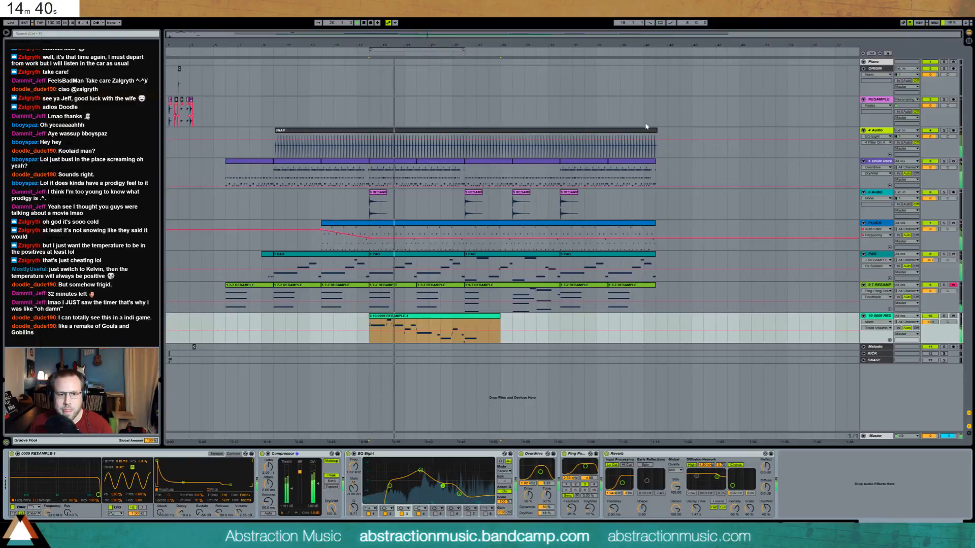
left_click_drag(459, 494, 462, 494)
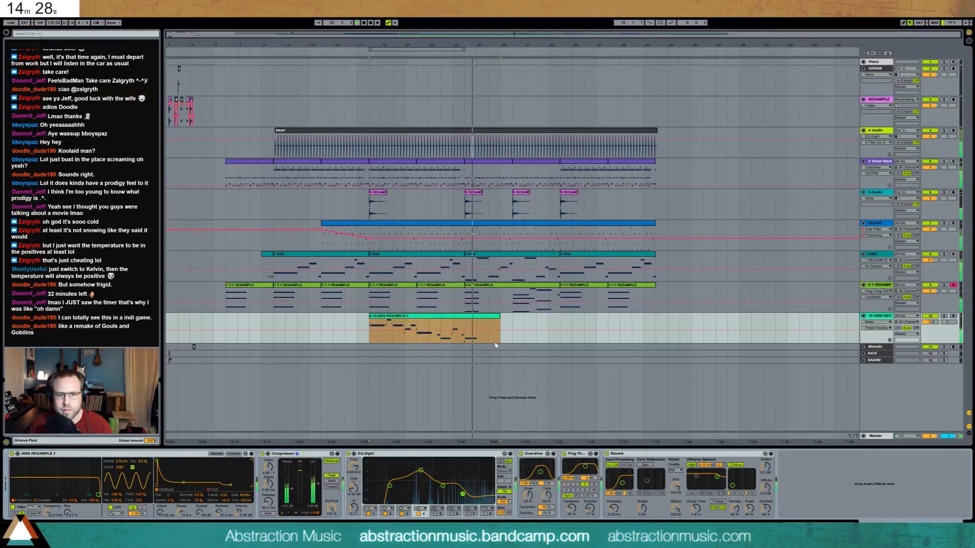
Overdub additional chord notes onto the 7 RESAMPLE clip from bar 26 to about bar 36.
left_click(491, 287)
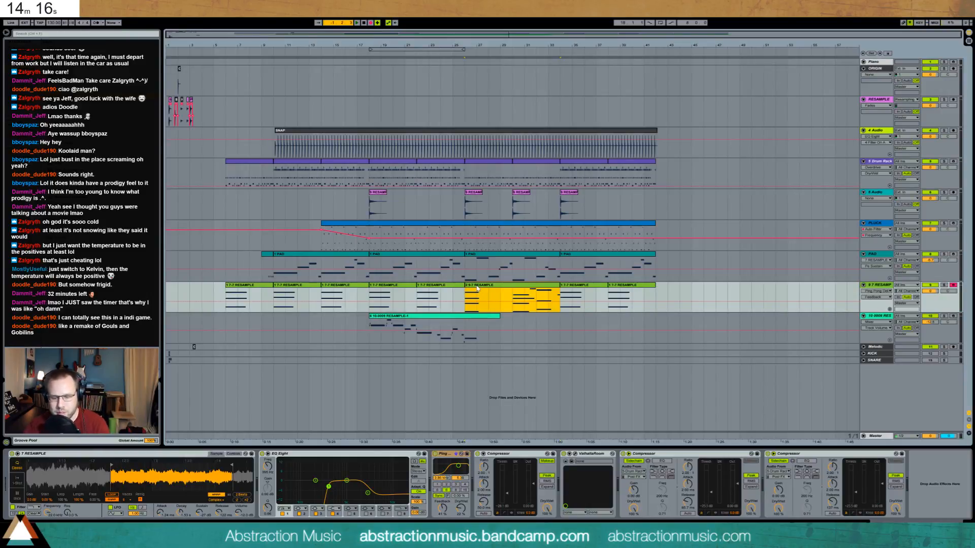
key("space")
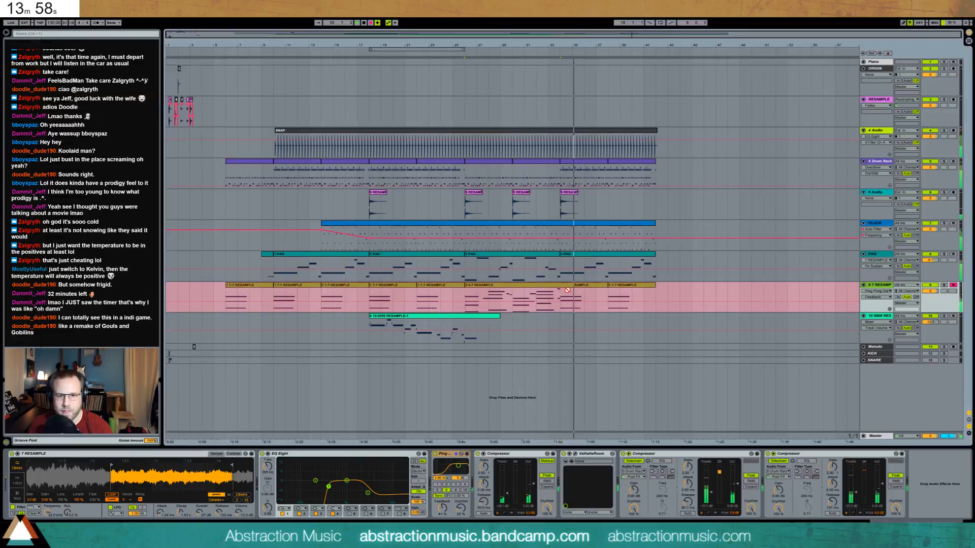
key("space")
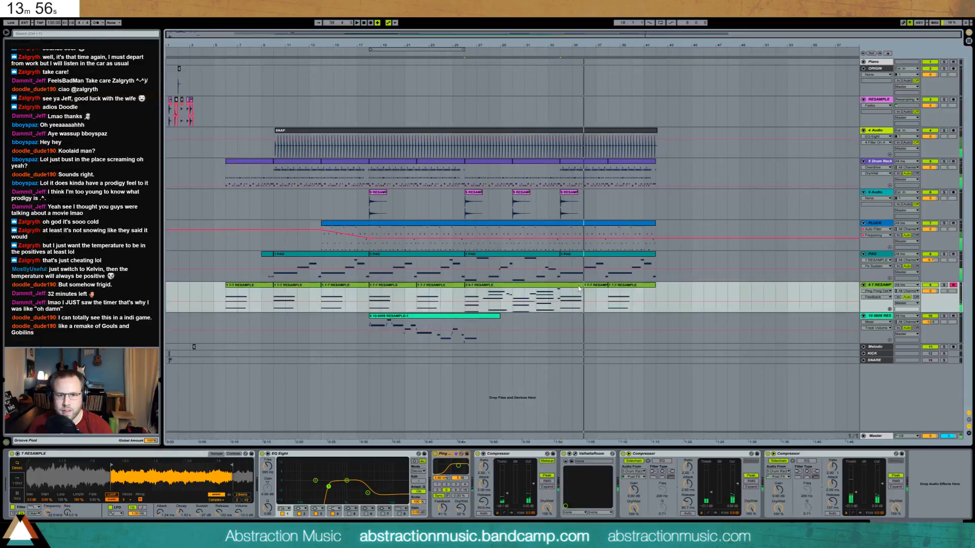
Add a top note to the 7 RESAMPLE chord at bar 34 and stretch it to about the chord's length.
left_click_drag(775, 348, 561, 385)
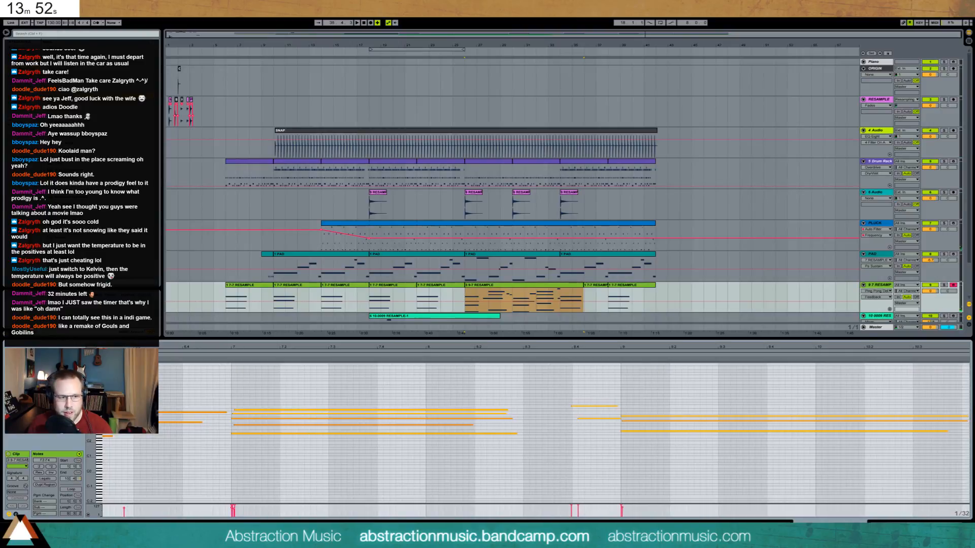
left_click_drag(91, 409, 157, 387)
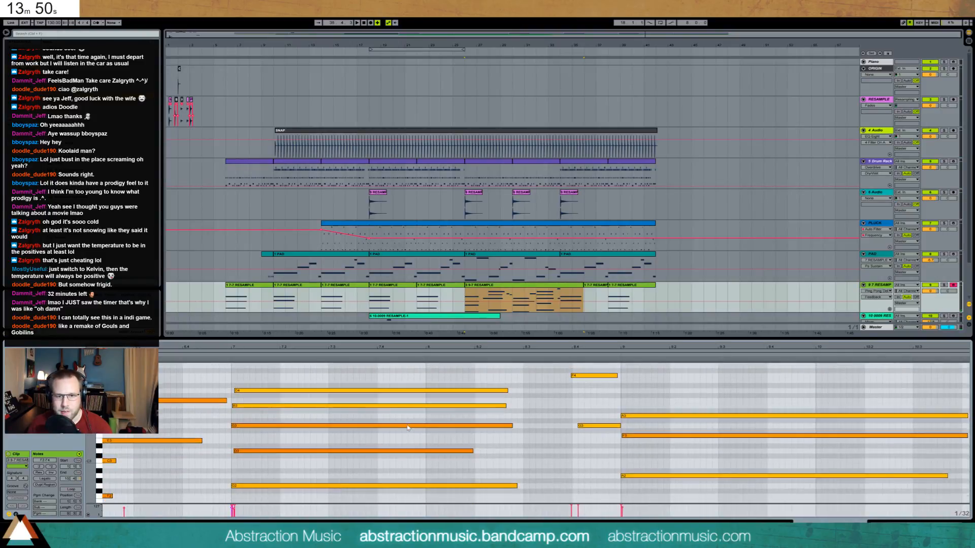
left_click(602, 378)
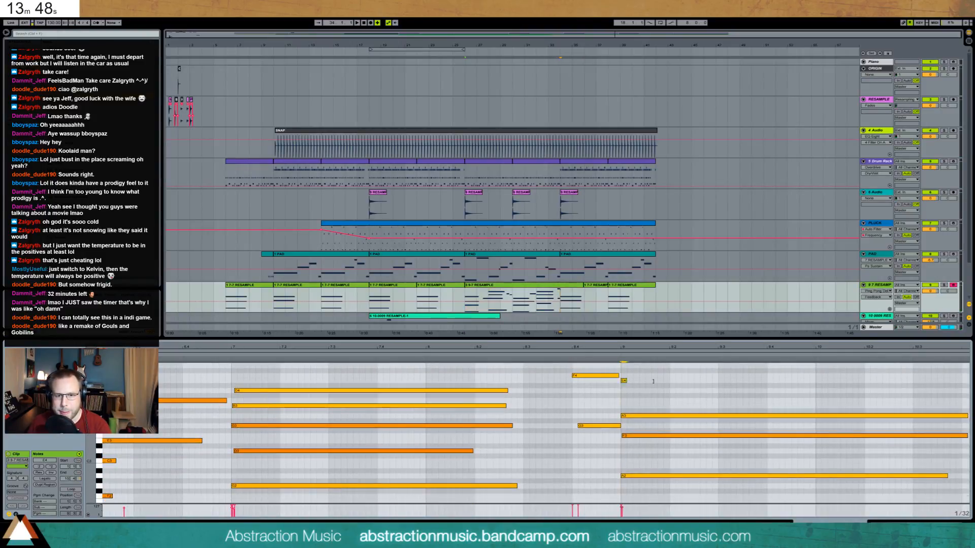
left_click_drag(653, 381, 948, 380)
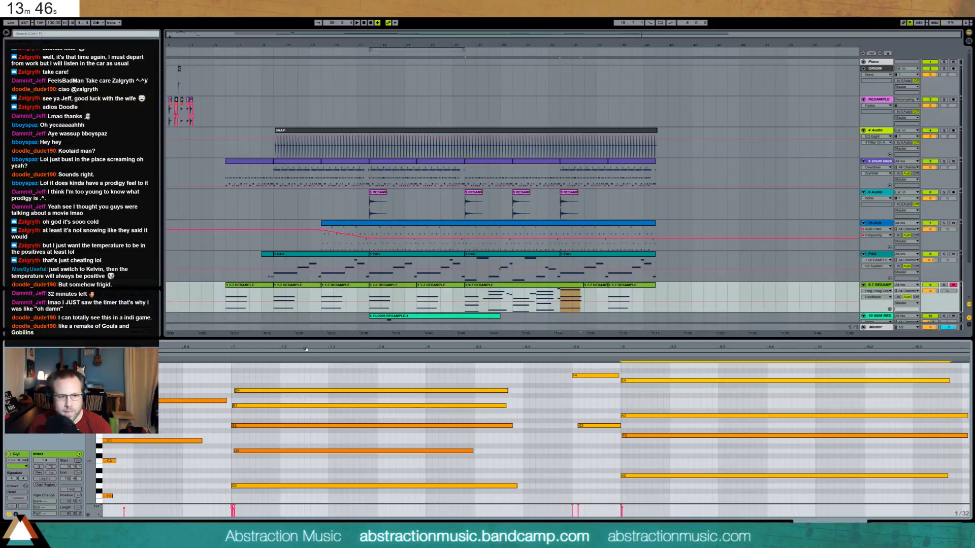
Play back the overdubbed chord part, select all its notes and quantize them to the current grid.
left_click_drag(306, 349, 385, 347)
left_click(329, 390)
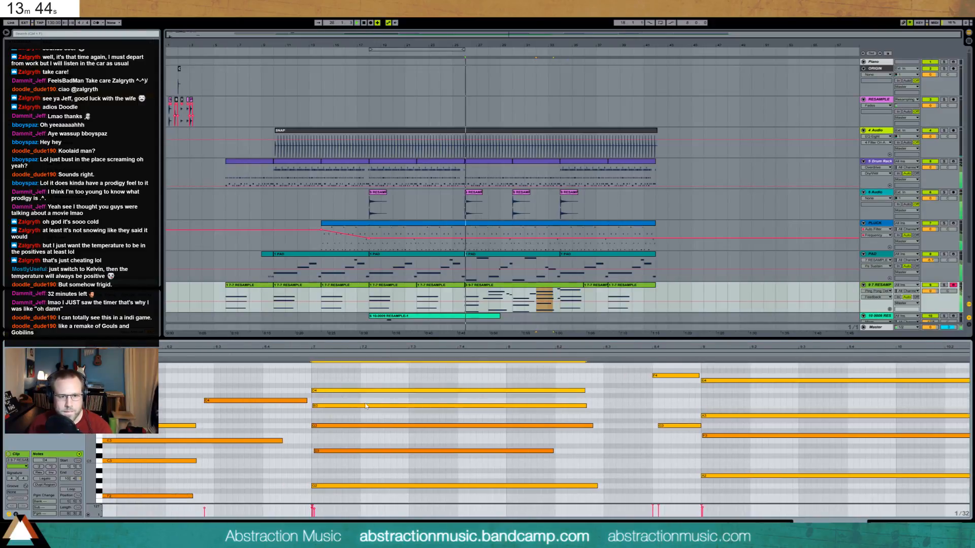
left_click_drag(386, 348, 386, 309)
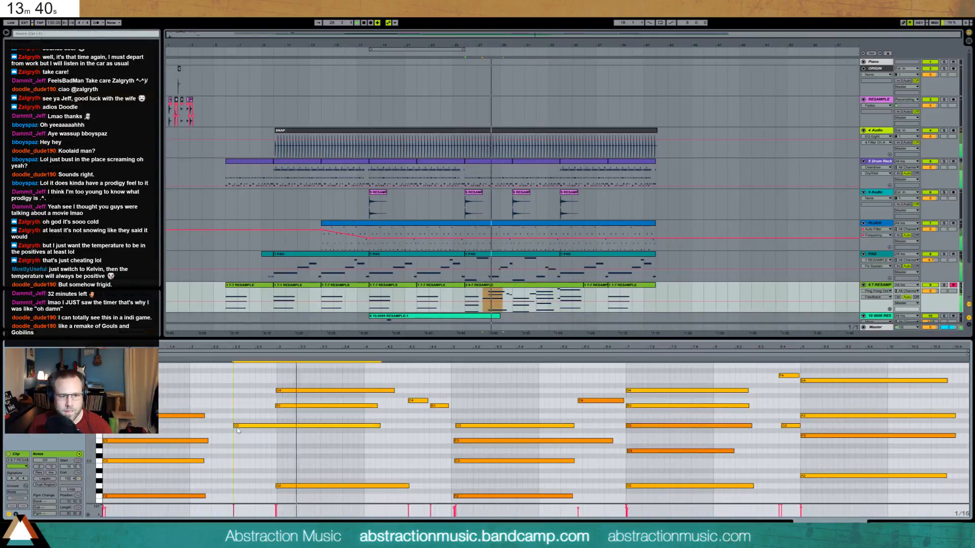
key("ctrl+a")
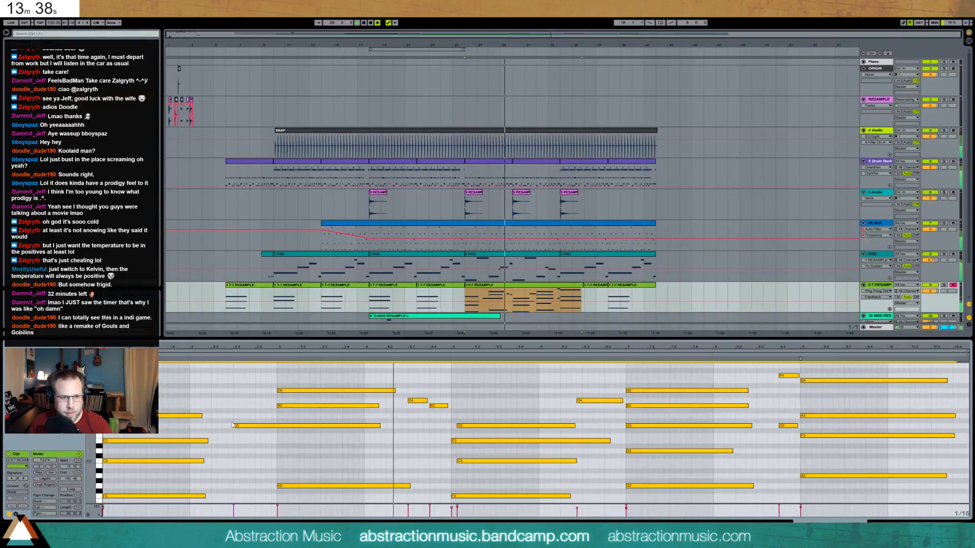
right_click(244, 398)
left_click(262, 415)
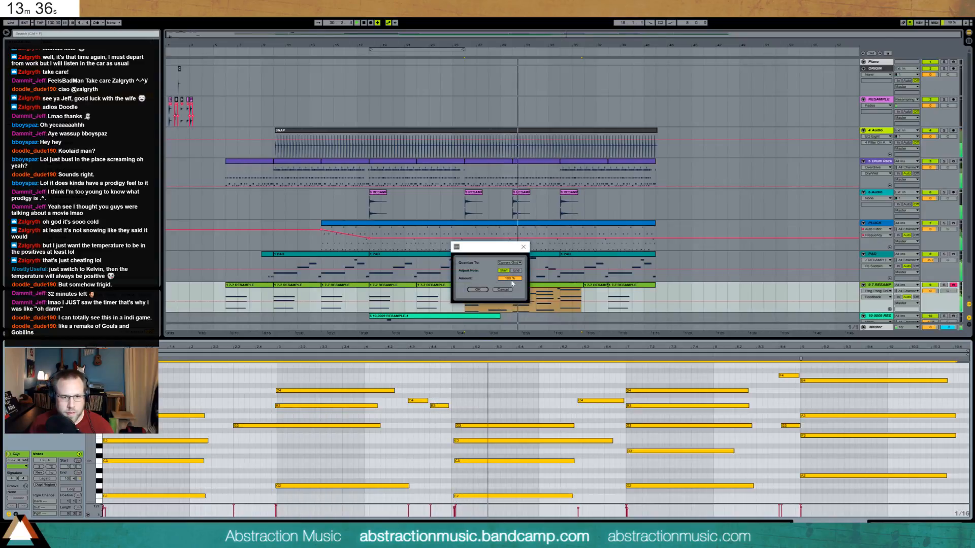
left_click(477, 289)
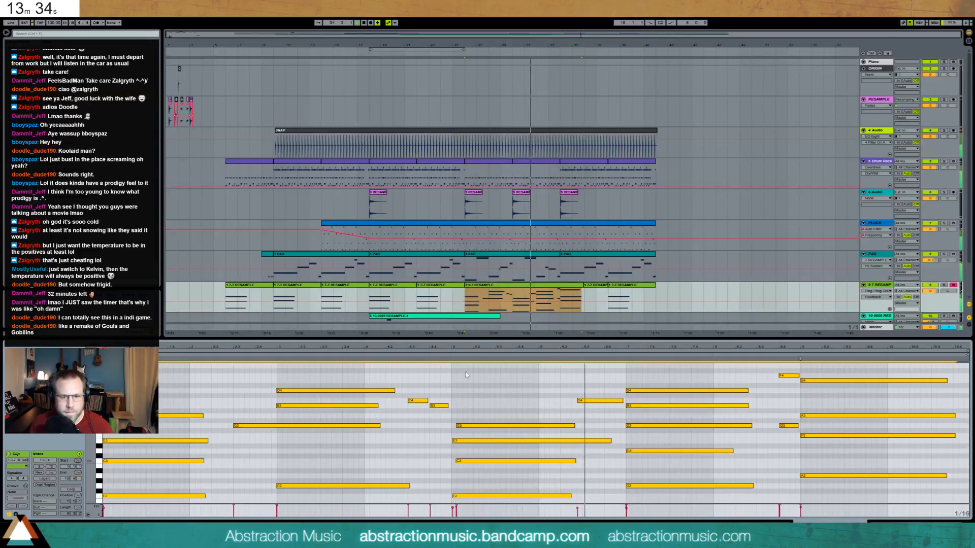
Move the short note before the bar 32 chord slightly later and trim its end to stop before that chord.
left_click(582, 396)
left_click(582, 399)
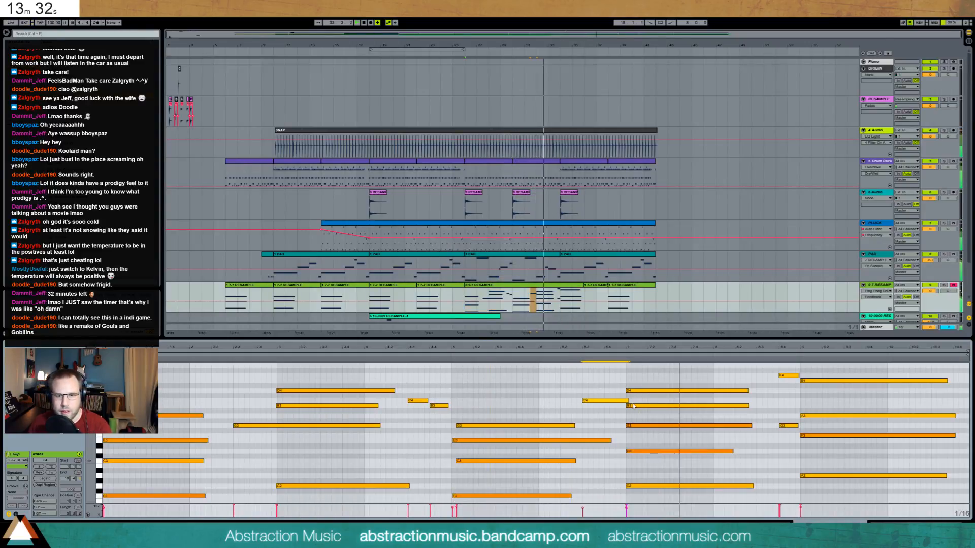
left_click_drag(625, 400, 622, 401)
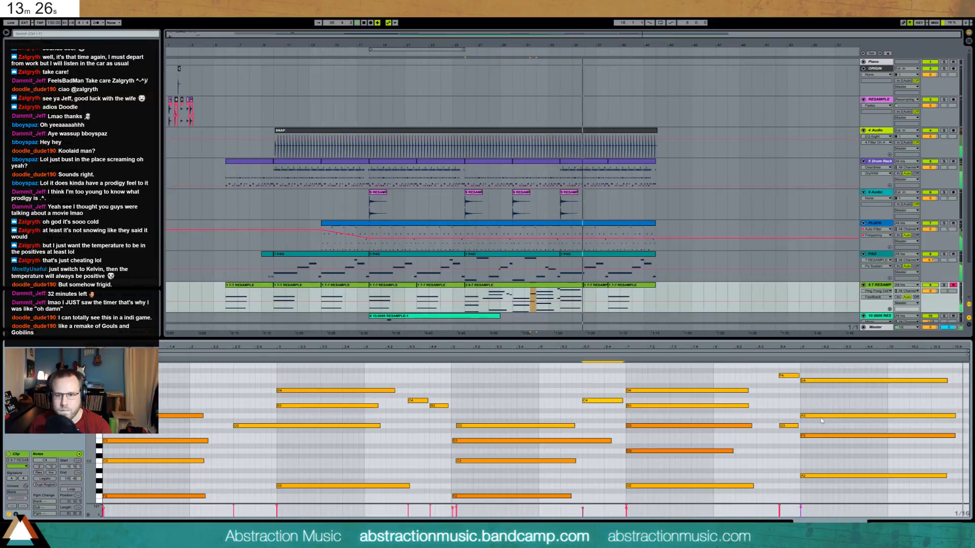
Lower the second-lowest note of the bar 34 chord by one semitone and play the chord back.
left_click_drag(823, 424, 825, 440)
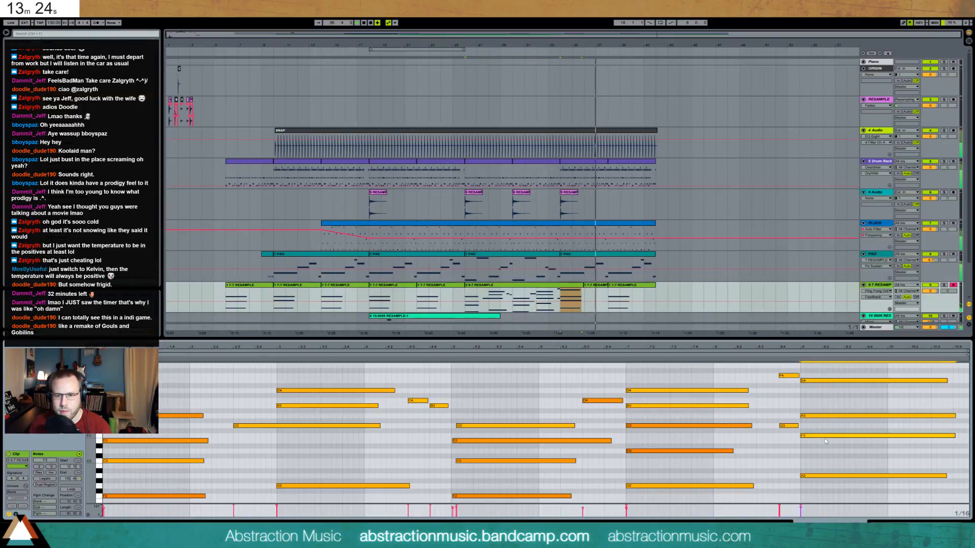
key("Down")
left_click(797, 354)
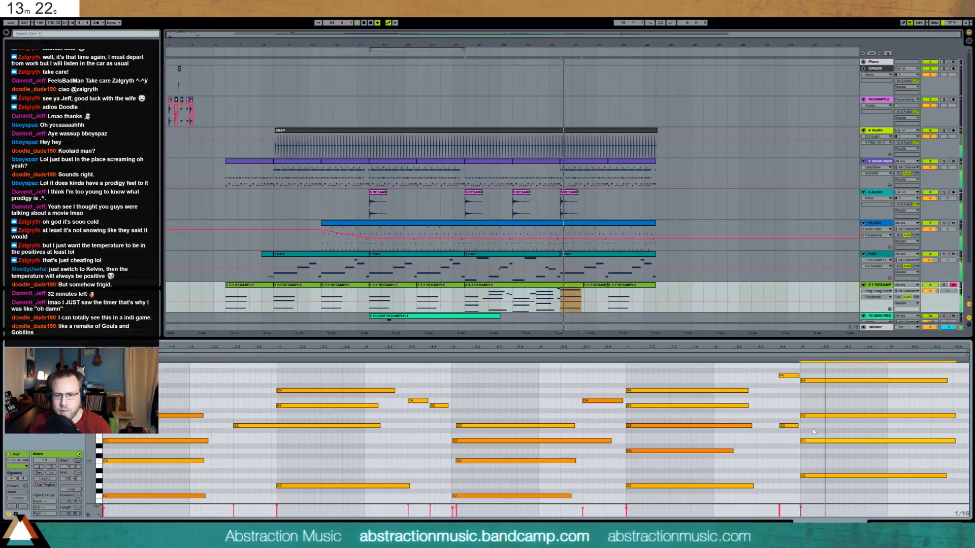
Extend the overdubbed 7 RESAMPLE clip so it runs from bar 26 to bar 38.
left_click(305, 291)
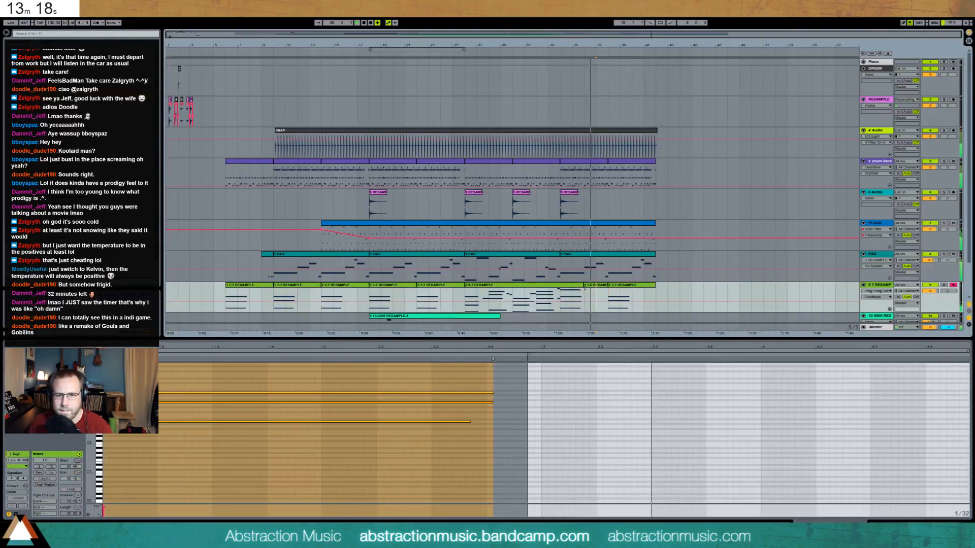
left_click(594, 286)
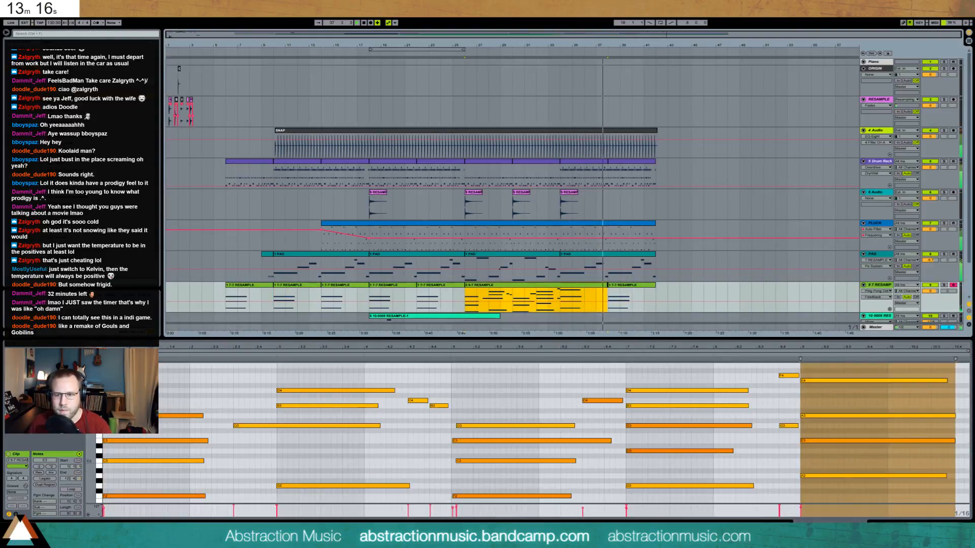
key("shift+Tab")
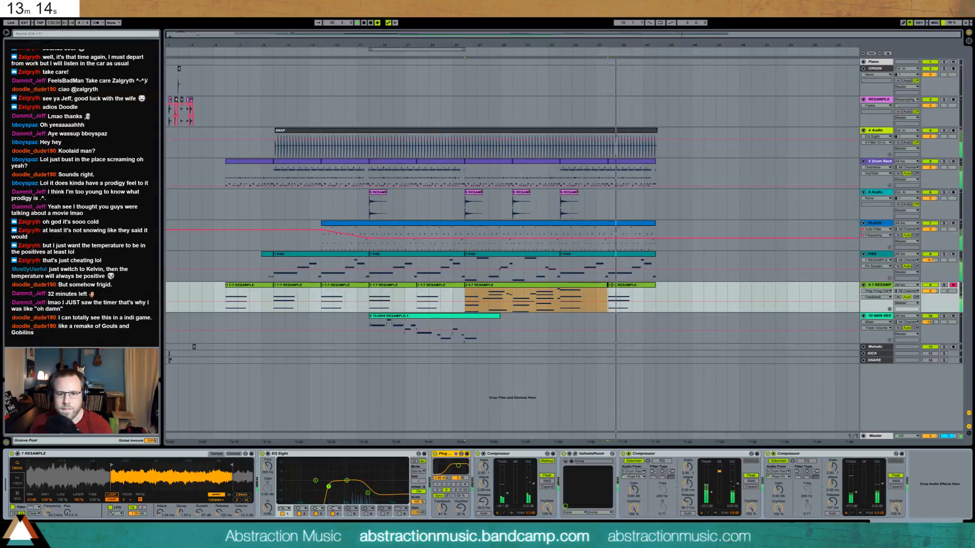
Add a long top note to the chord in the 7 RESAMPLE clip at bar 38 and play it back.
double_click(613, 285)
key("space")
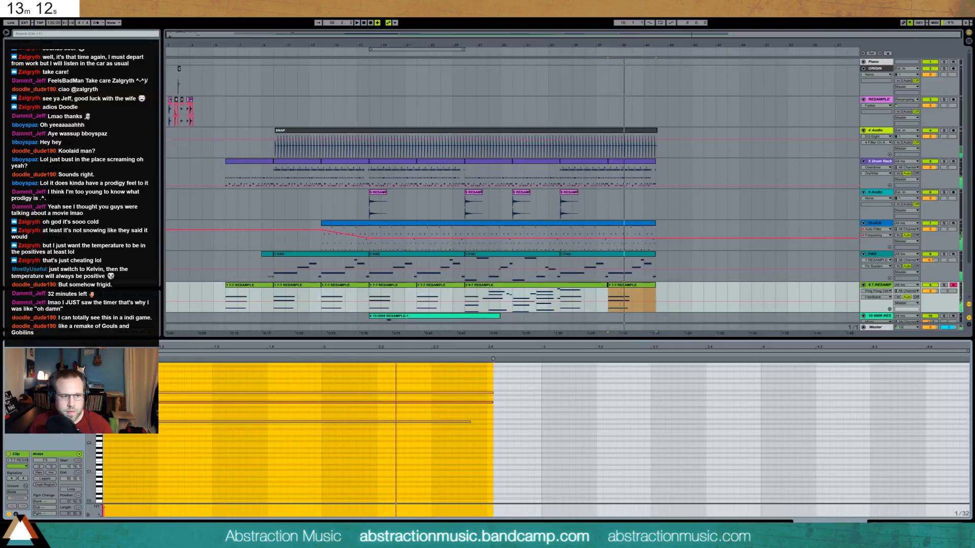
left_click_drag(91, 396, 485, 416)
double_click(107, 402)
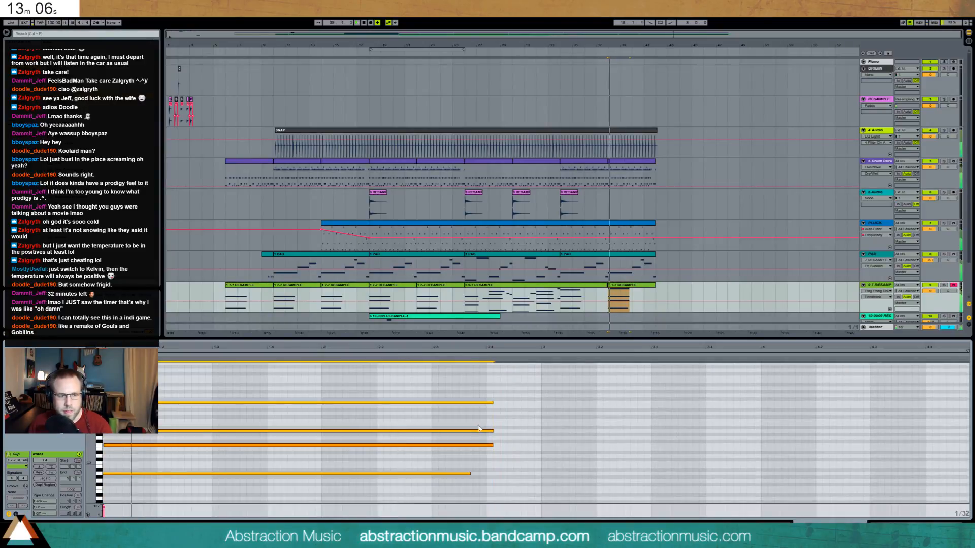
key("shift+Tab")
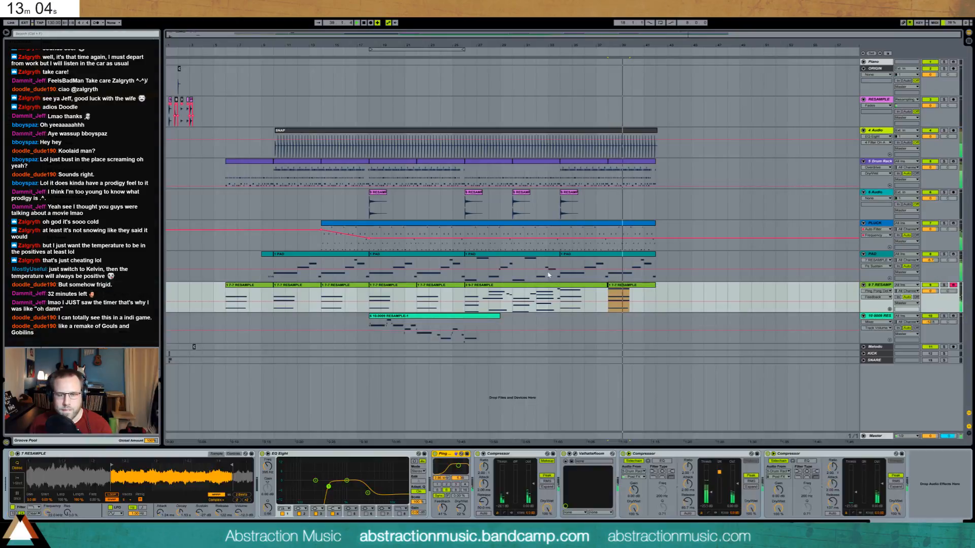
left_click(605, 285)
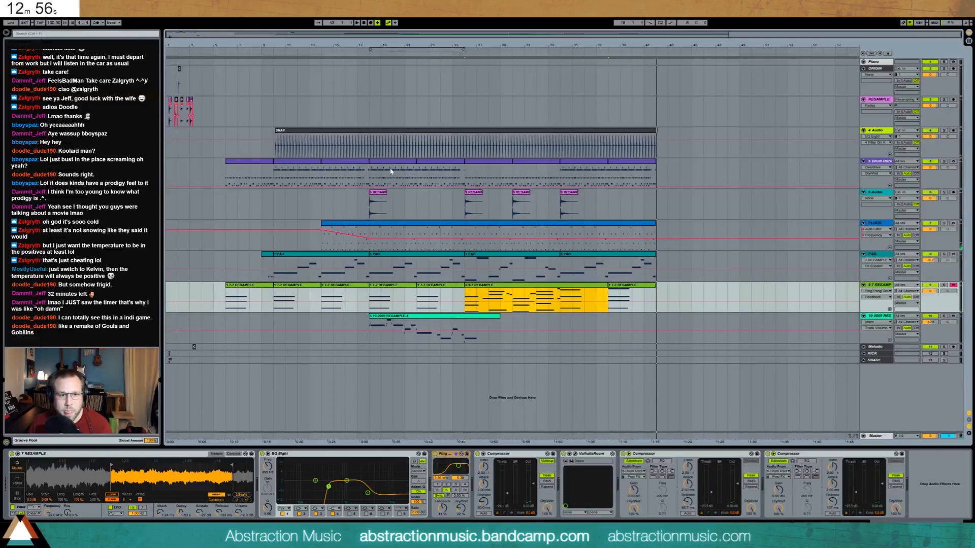
Copy the 0009 RESAMPLE-1 lead clip and bars 18 to 26 of the Drum Rack through 7 RESAMPLE tracks, and paste them at bar 42.
left_click(422, 319)
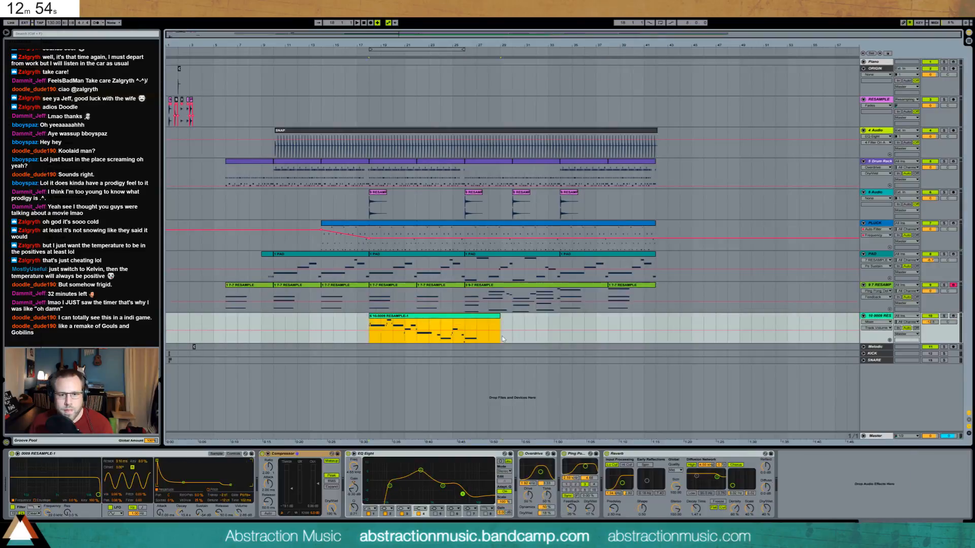
key("ctrl+v")
left_click(392, 173)
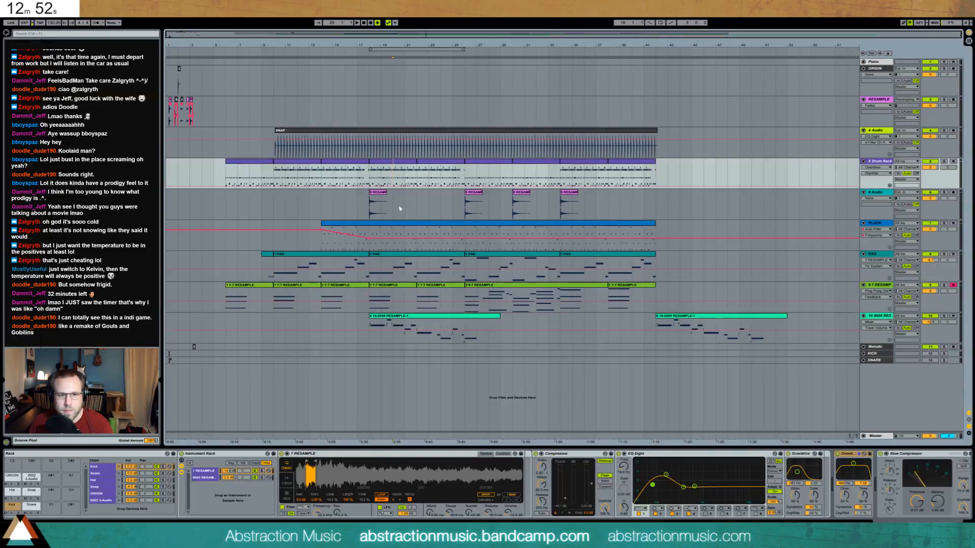
left_click(434, 286, "shift")
left_click(376, 163)
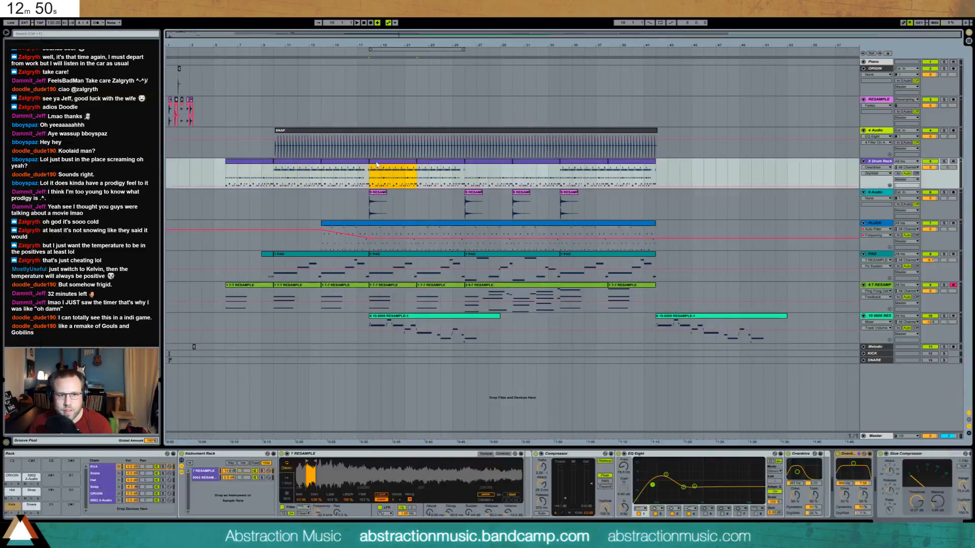
left_click(430, 288, "shift")
left_click(655, 177)
key("ctrl+v")
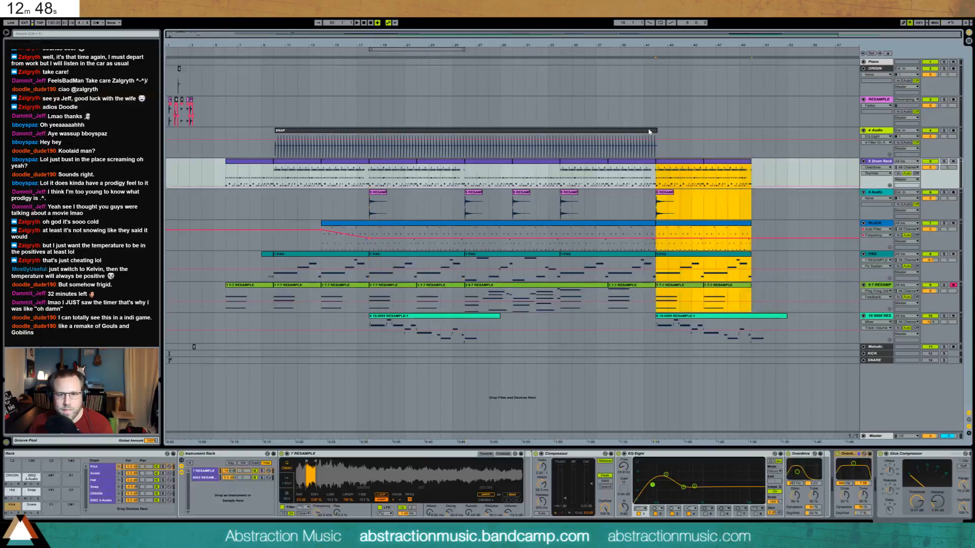
Extend the SNAP clip to bar 50, and add copies of the Drum Rack, 7 RESAMPLE and two-bar PAD clips at bar 50.
left_click_drag(656, 130, 753, 138)
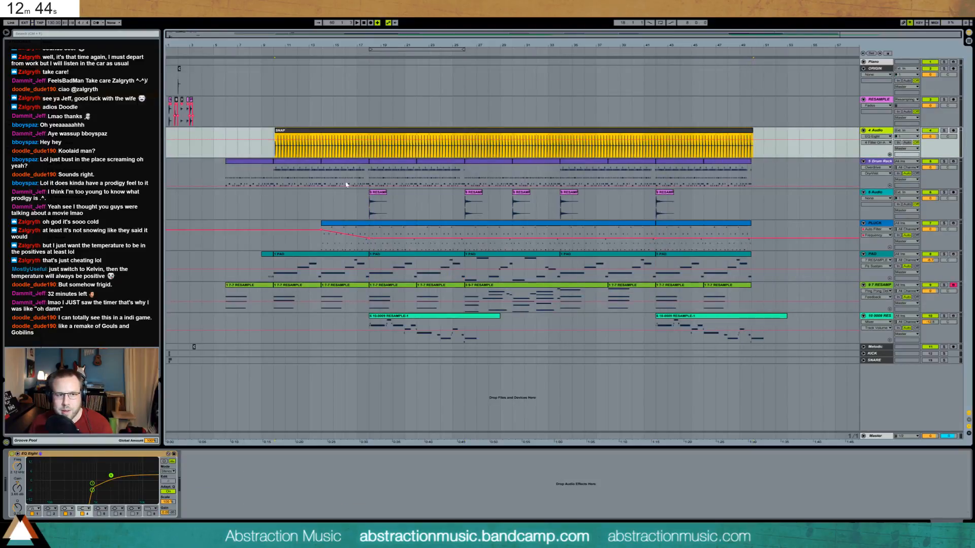
left_click(252, 161)
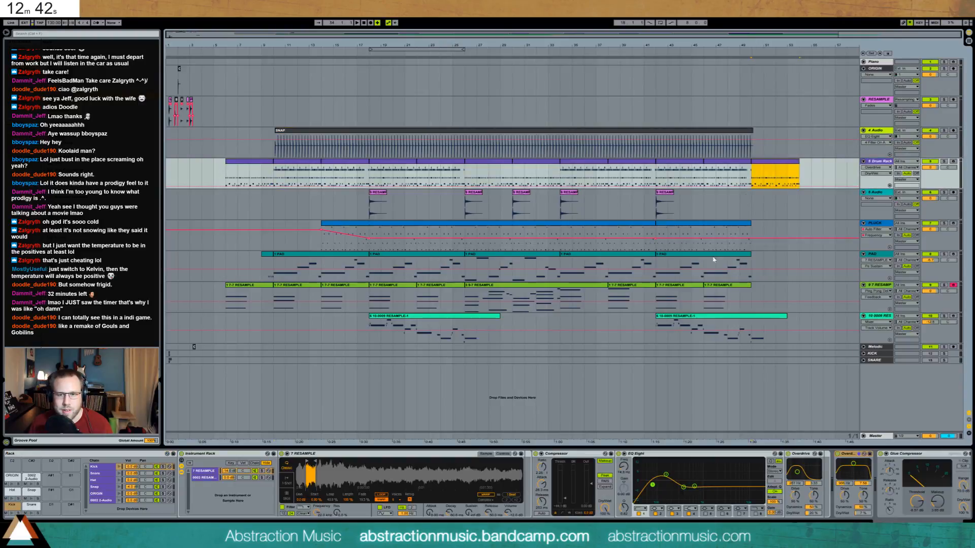
left_click(249, 287)
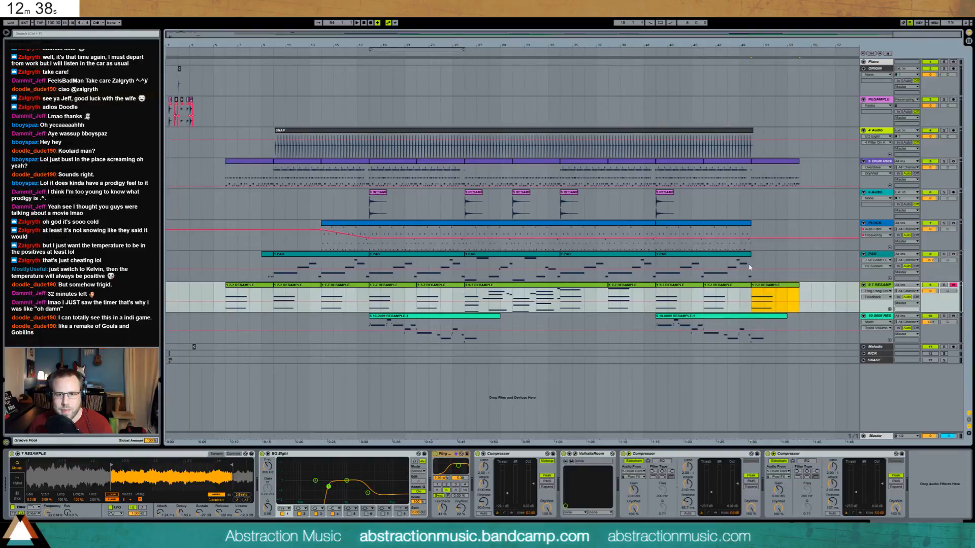
left_click_drag(292, 267, 297, 267)
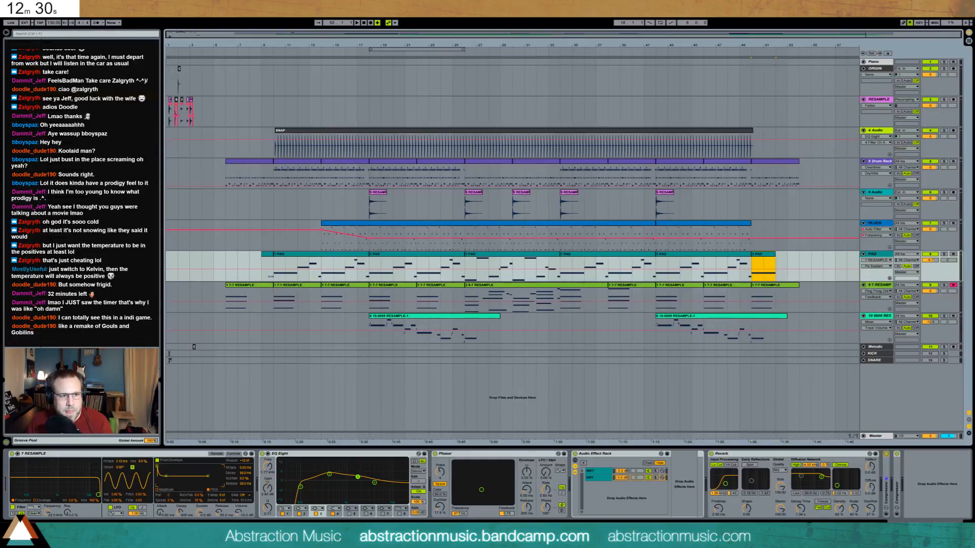
Add a Utility to the PAD track, automate its gain to fade out from bar 50 to bar 52, and play it back.
mouse_move(127, 272)
left_mouse_down()
mouse_move(882, 501)
mouse_move(904, 473)
left_mouse_up()
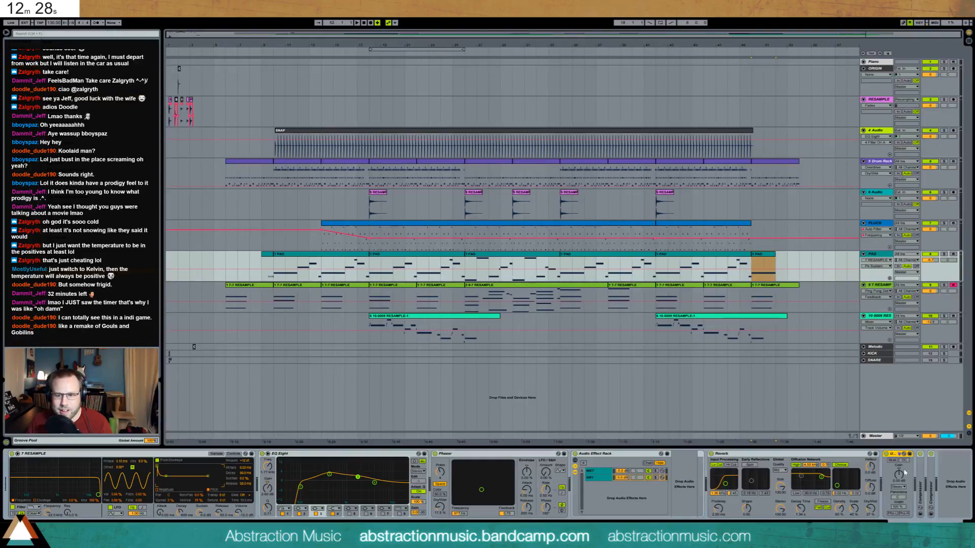
left_click(770, 275)
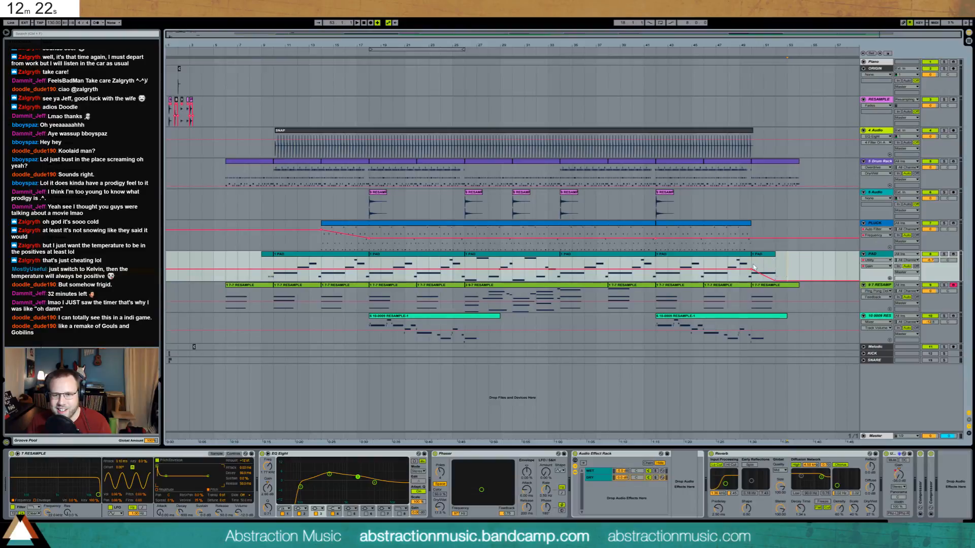
key("space")
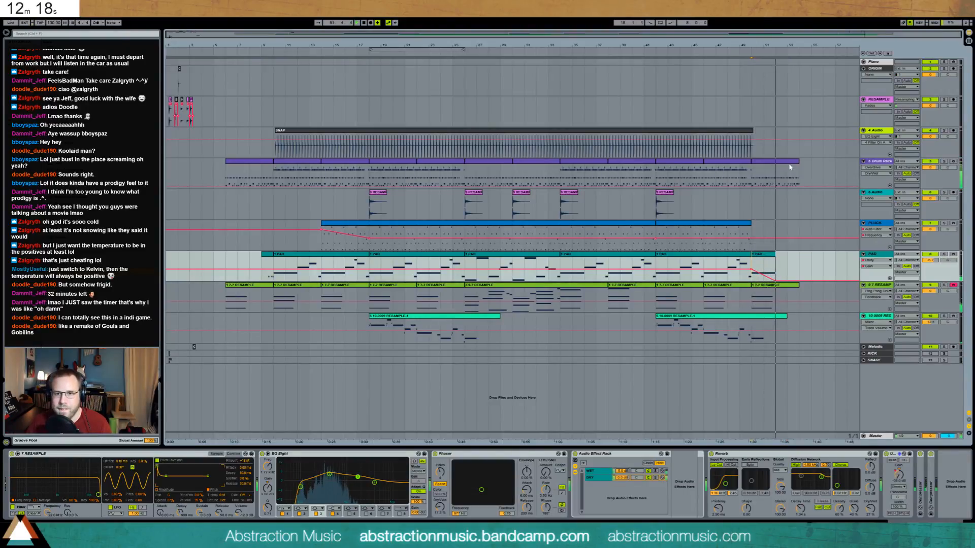
Add an Auto Filter at the end of the Drum Rack track's effects chain and make it a high-pass filter.
left_click(815, 169)
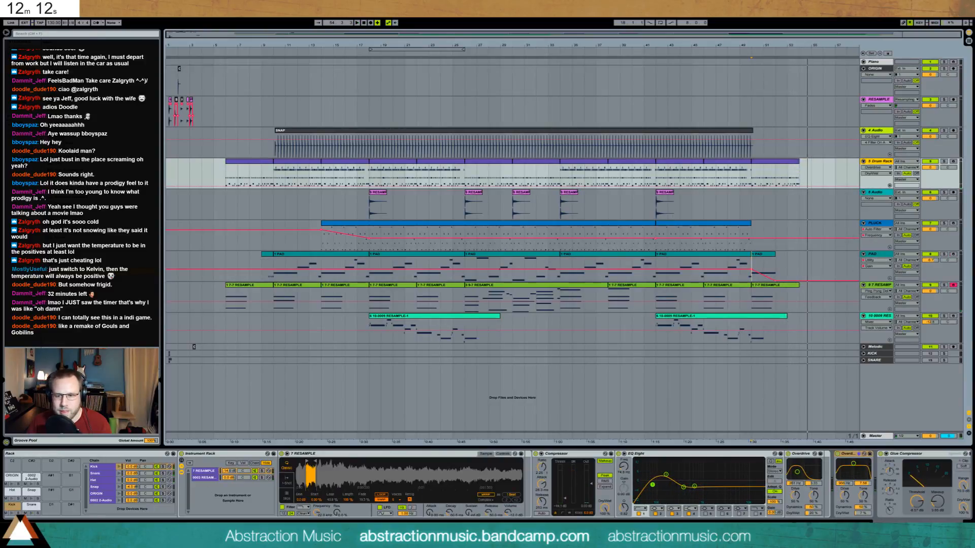
left_click(931, 521)
left_click(939, 521)
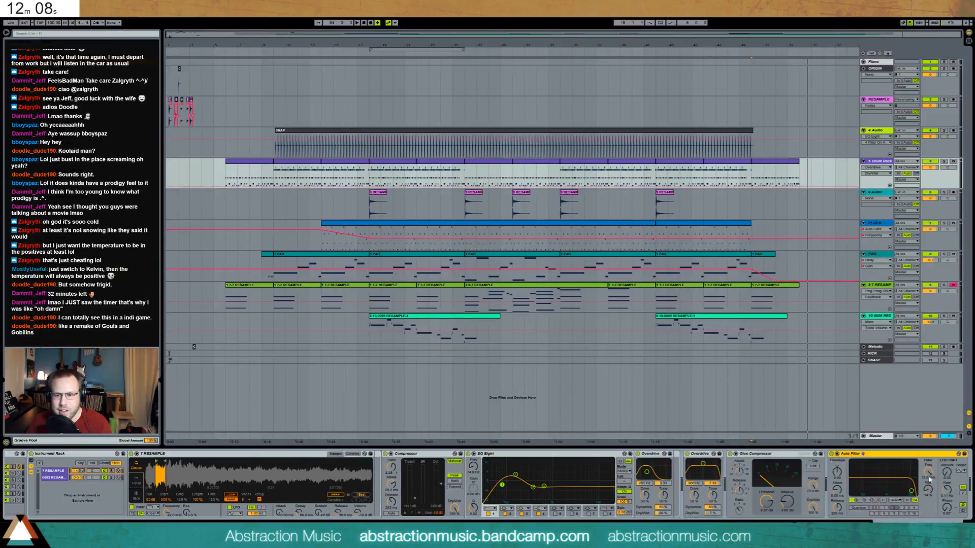
left_click(832, 455)
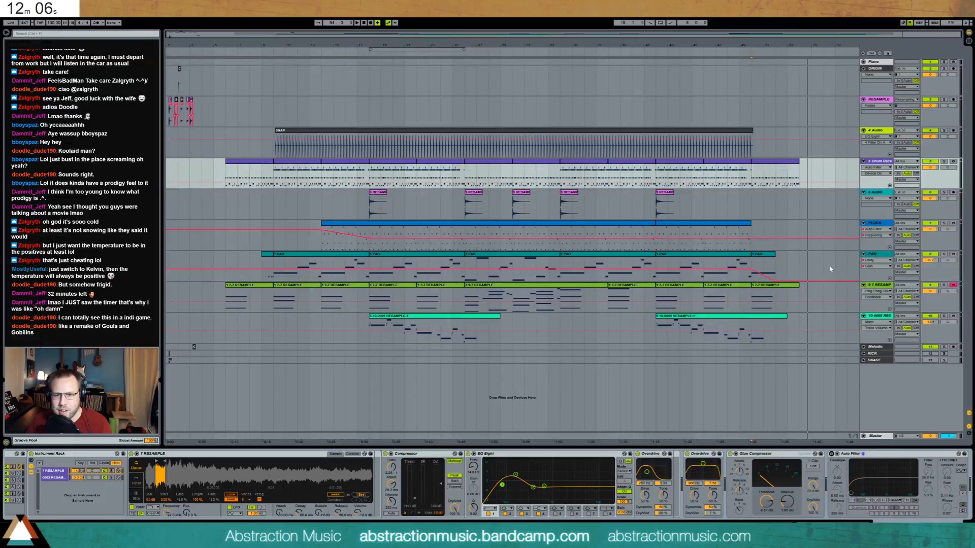
Automate the Drum Rack's Auto Filter frequency to stay low until bar 52 and ramp up steeply to bar 54.
left_click_drag(755, 177, 796, 181)
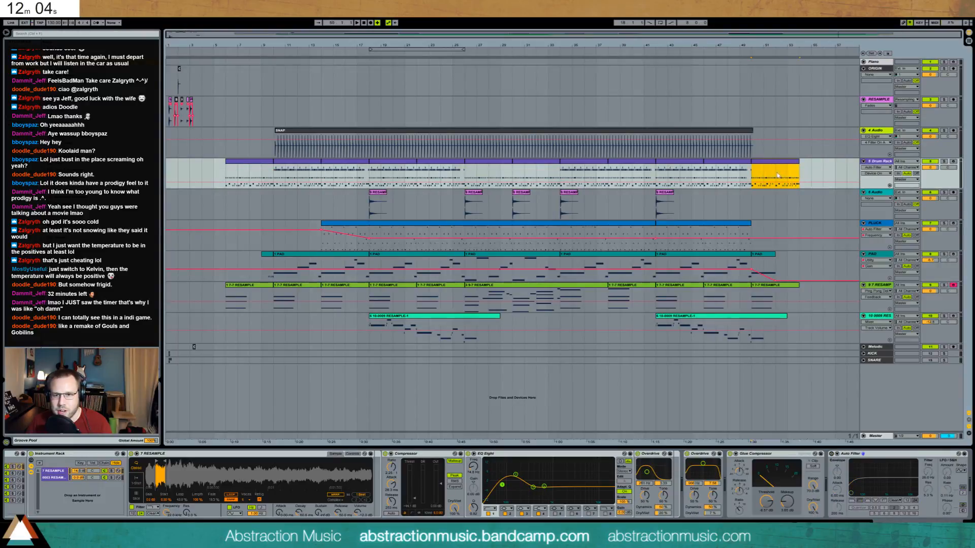
left_click(787, 183)
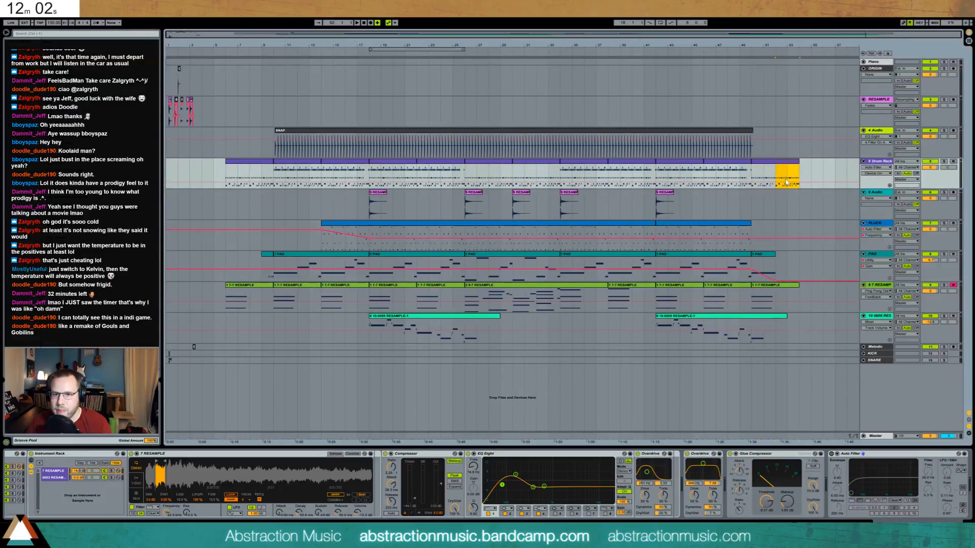
left_click_drag(786, 184, 787, 182)
left_click_drag(855, 492, 857, 491)
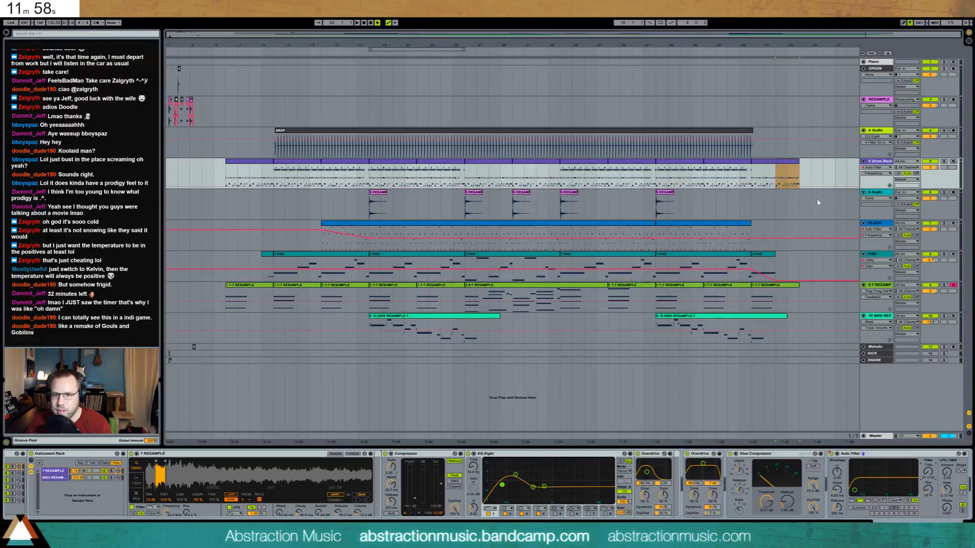
left_click(795, 171)
left_click_drag(776, 164, 796, 174)
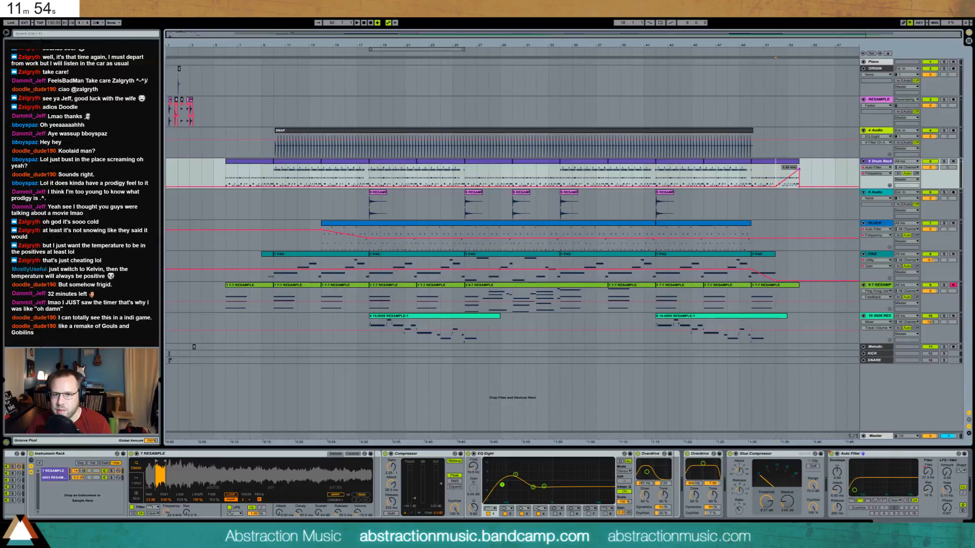
left_click(799, 187)
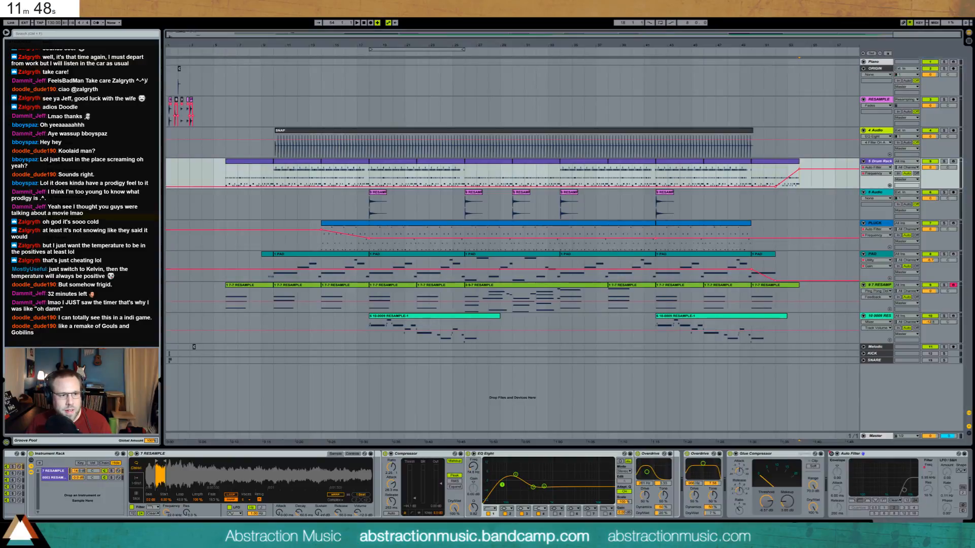
Add a Ping Pong Delay after the Drum Rack's Auto Filter, adjust its feedback, and play the ending from bar 52.
left_click(961, 525)
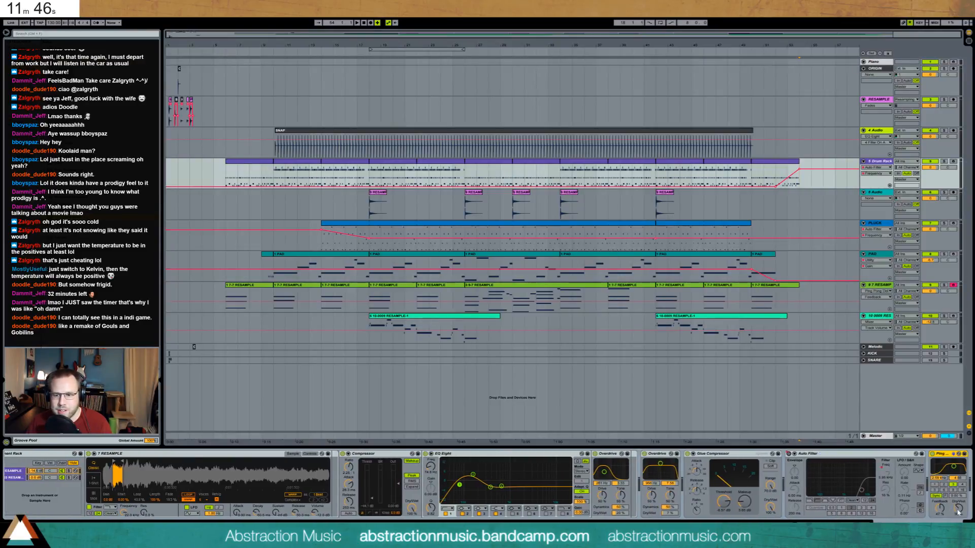
left_click(958, 511)
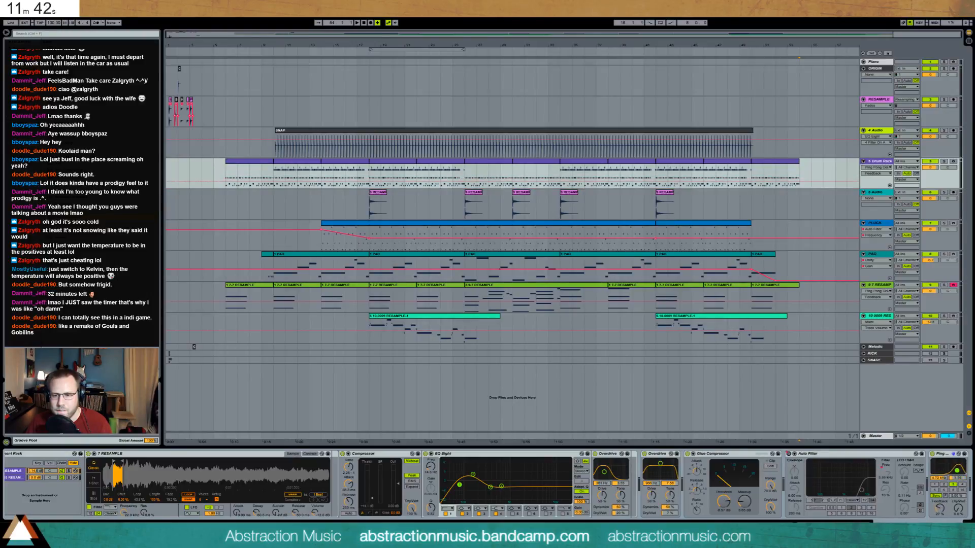
left_click(791, 184)
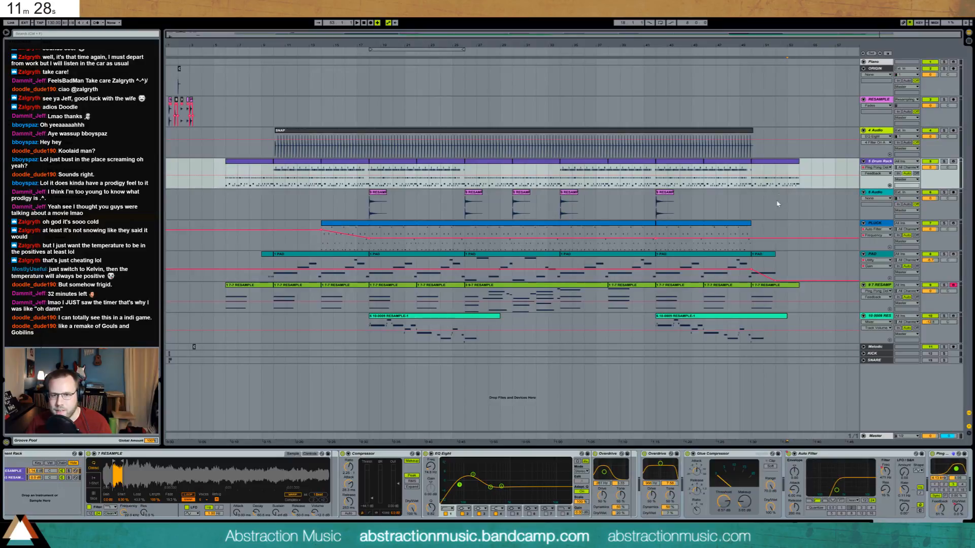
left_click(777, 172)
key("space")
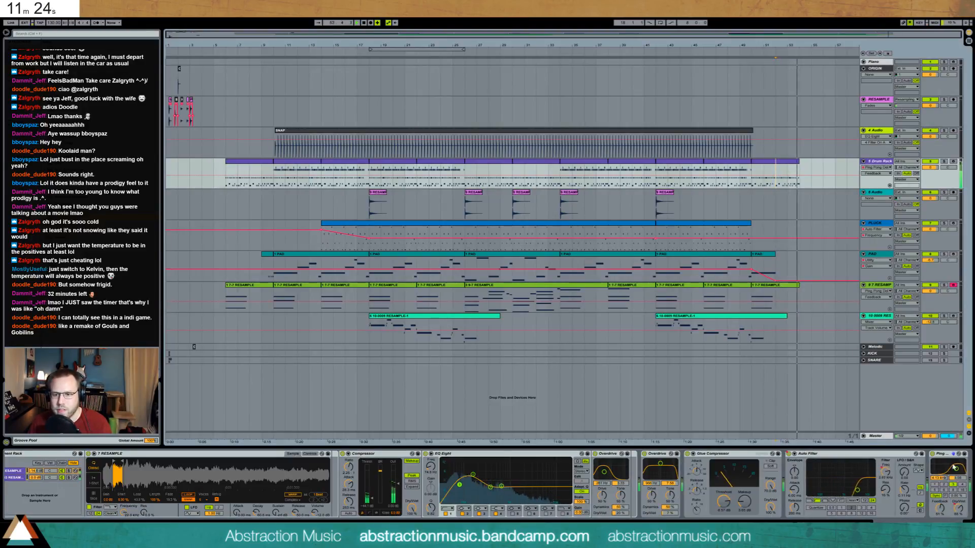
Automate the Ping Pong Delay's dry/wet to rise from zero just before bar 54 and play back the drum ending.
left_click(958, 513)
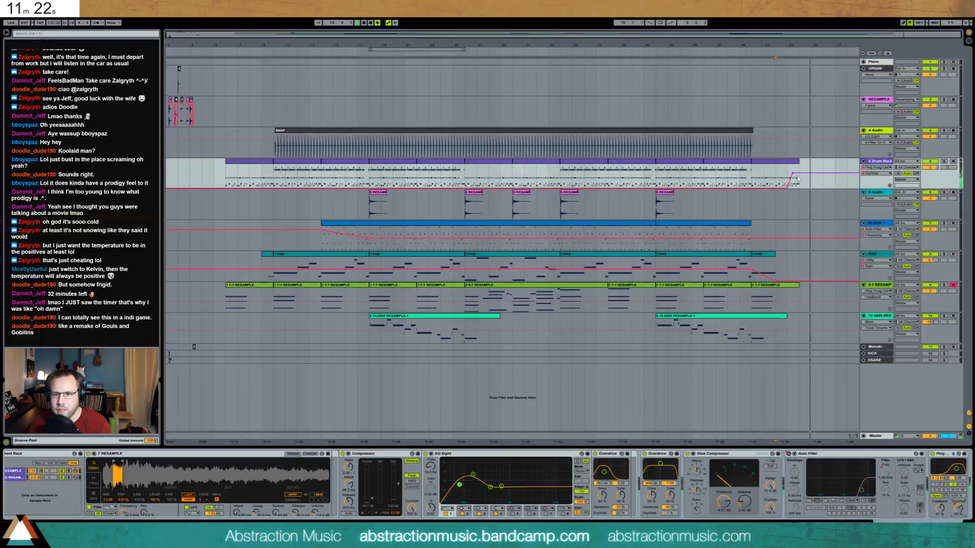
left_click_drag(792, 175, 787, 189)
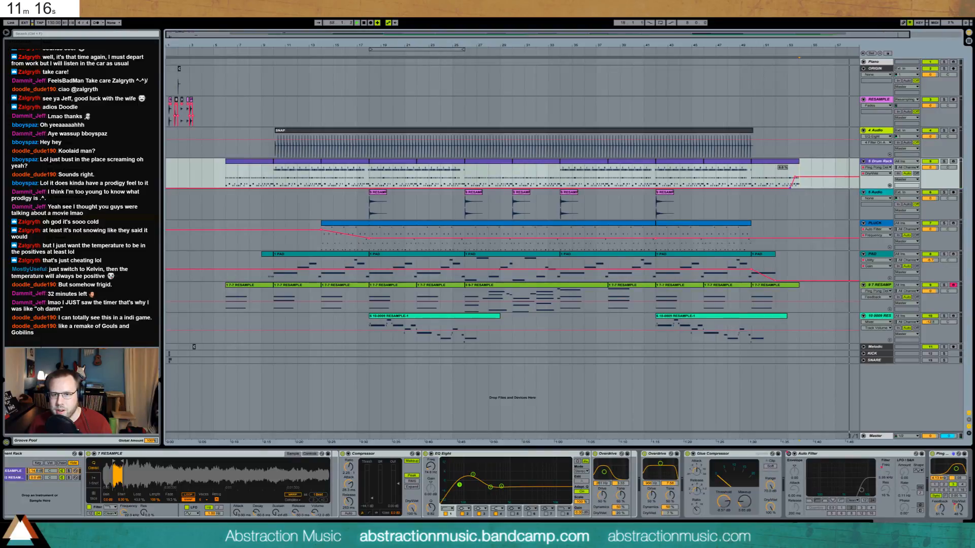
left_click(787, 173)
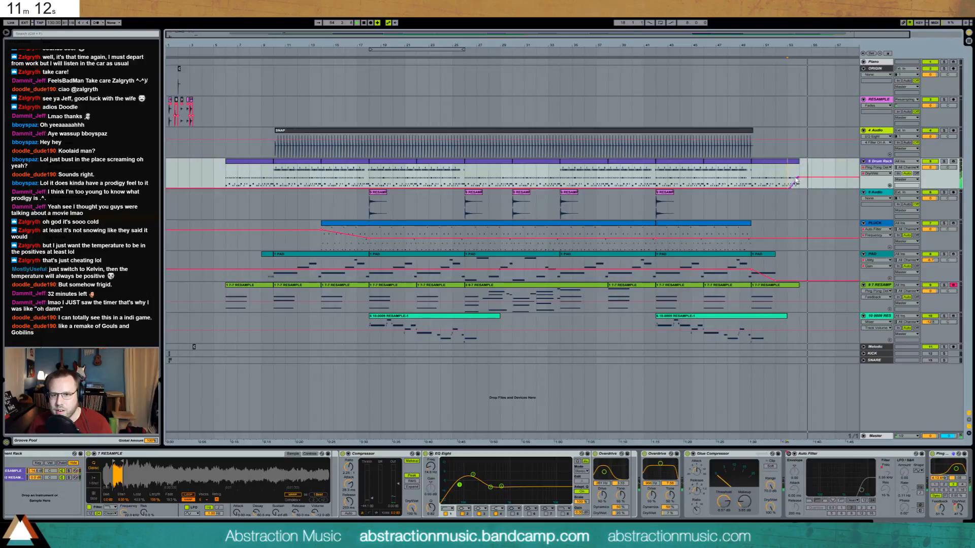
left_click(753, 183)
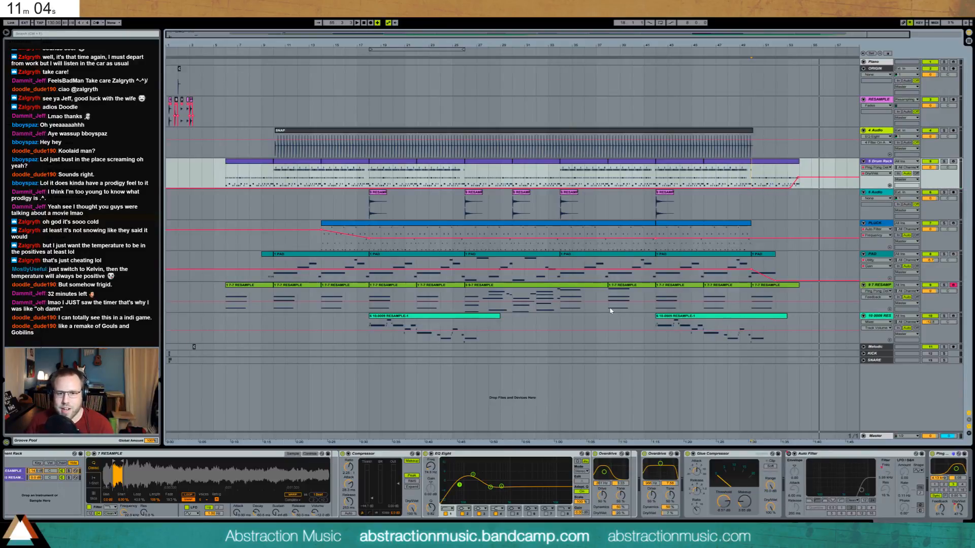
Replace the copied 0009 RESAMPLE-1 clip at bar 42 with a newly recorded lead melody, trimmed to end at bar 53.
left_click(675, 317)
key("Delete")
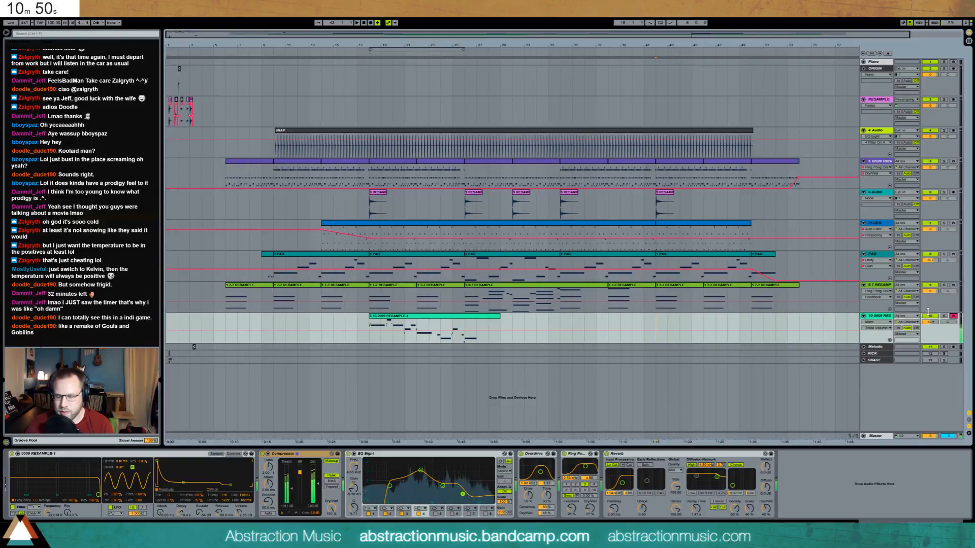
key("F9")
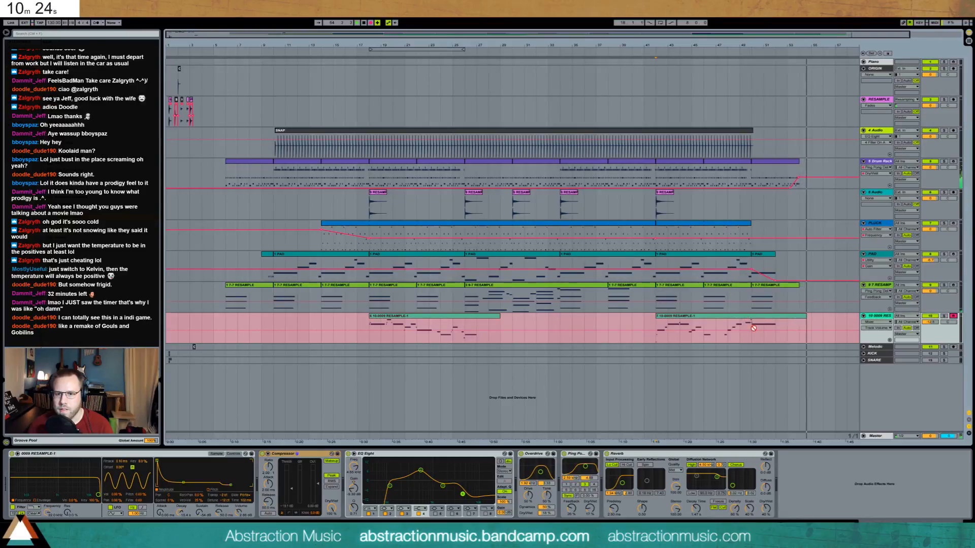
key("space")
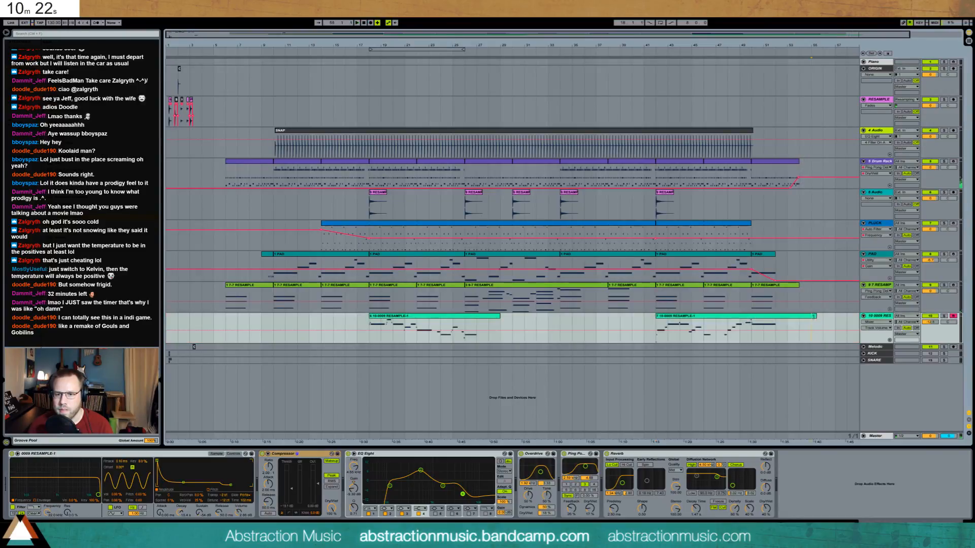
left_click_drag(793, 316, 786, 315)
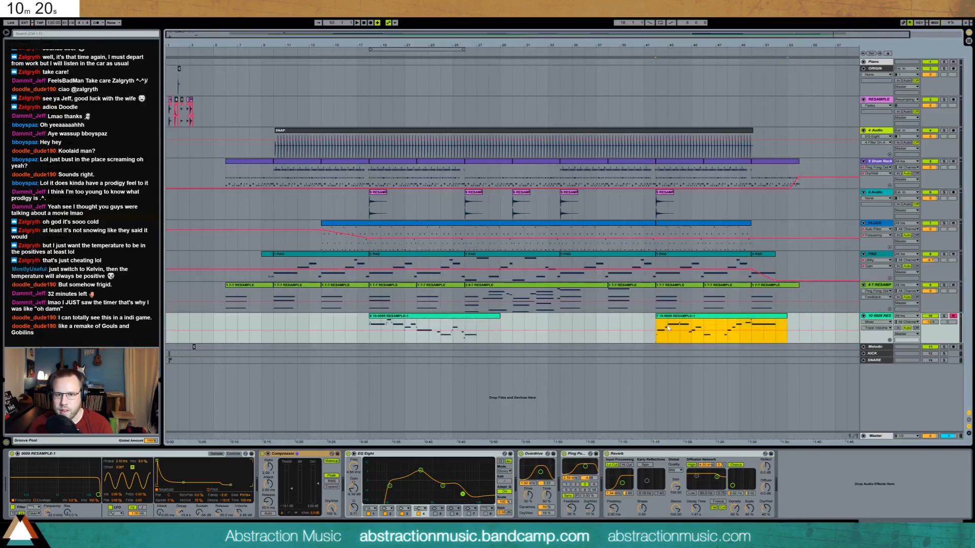
Shift the second note of the new lead clip slightly later, shorten its first note, and play the opening.
double_click(686, 318)
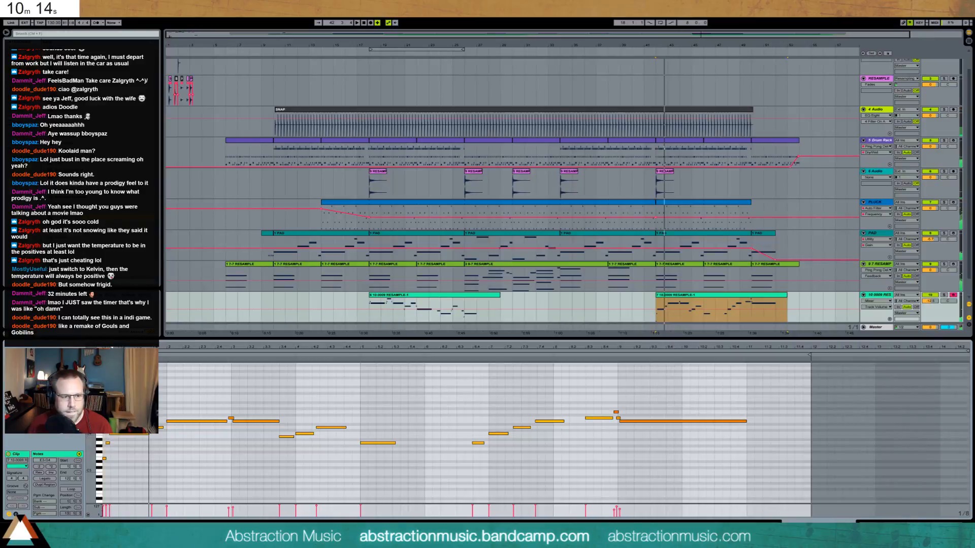
left_click_drag(135, 348, 162, 460)
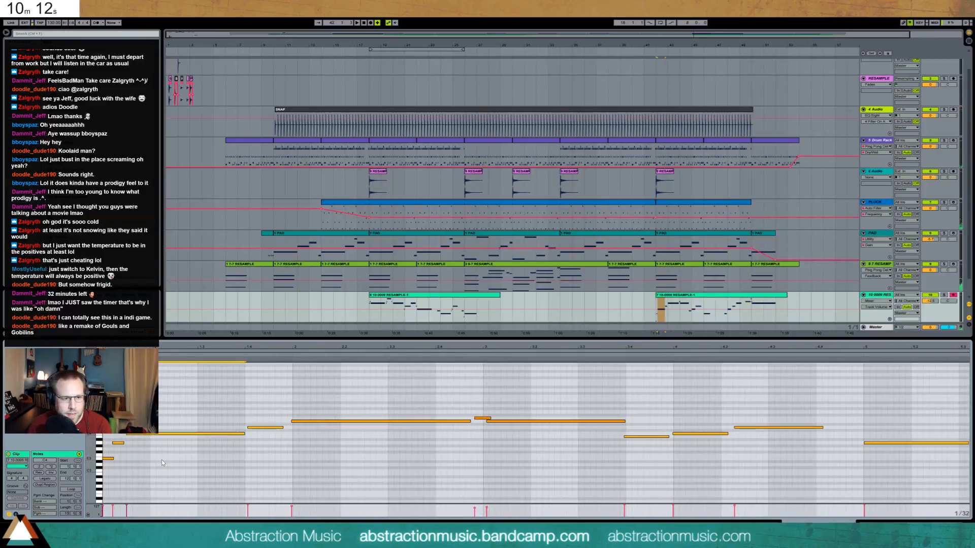
left_click(118, 444)
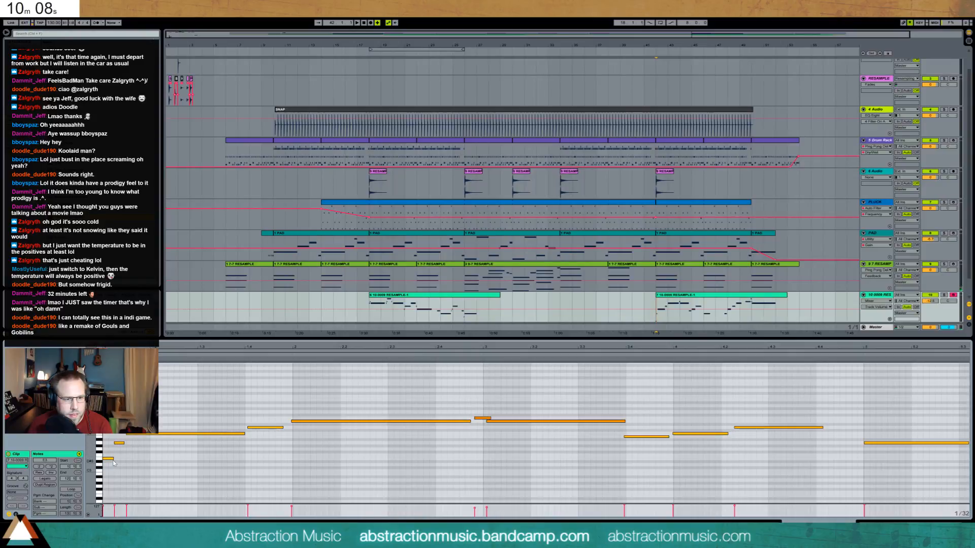
key("space")
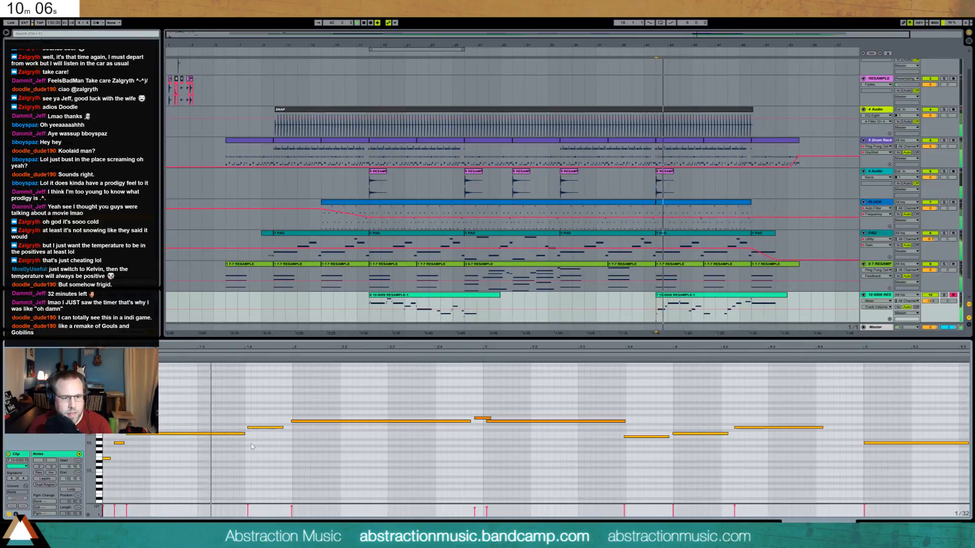
Raise the third note of the new lead clip by two semitones and play the phrase back.
left_click(254, 429)
left_click(165, 424)
left_click(157, 435)
key("Up")
key("Up")
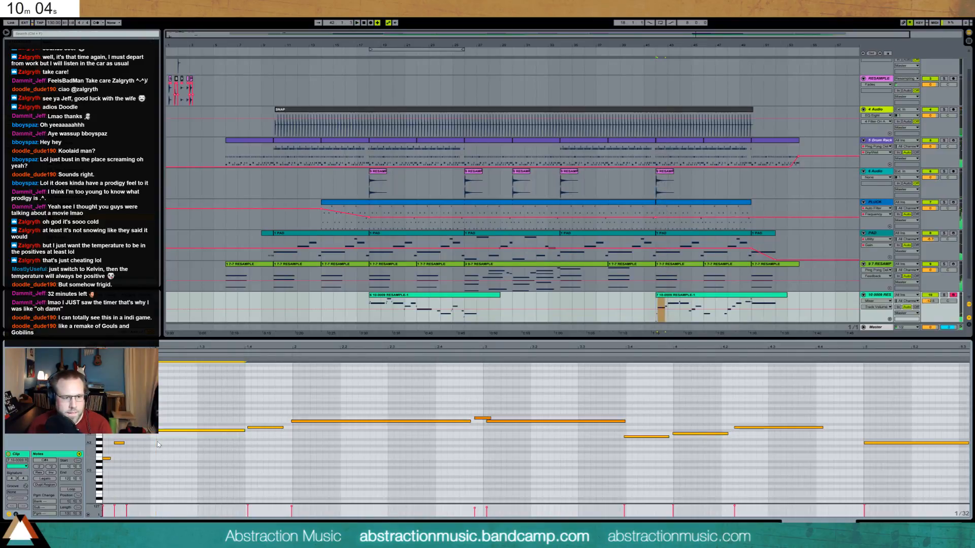
key("space")
left_click(243, 429)
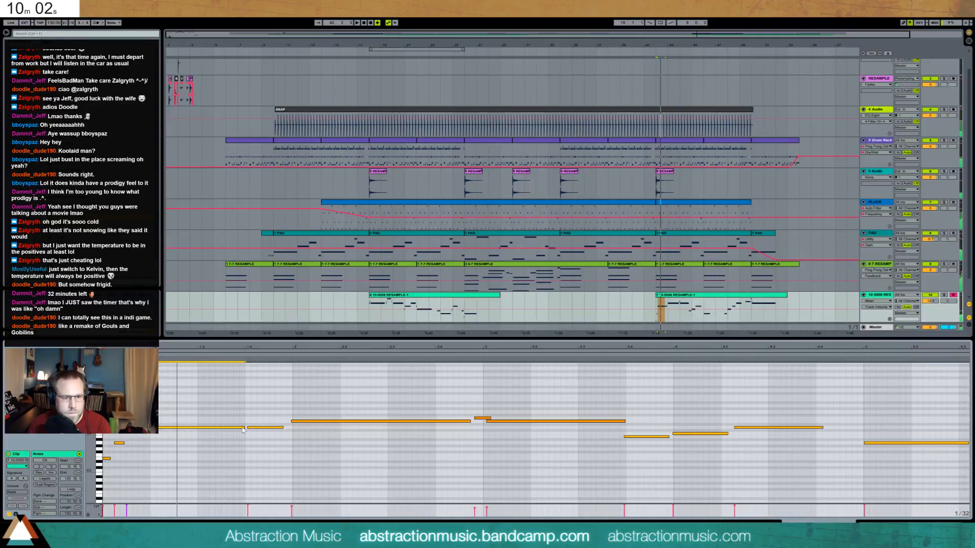
Shorten the third lead note, replace the short note following it with a longer, higher one, and play it back.
key("Delete")
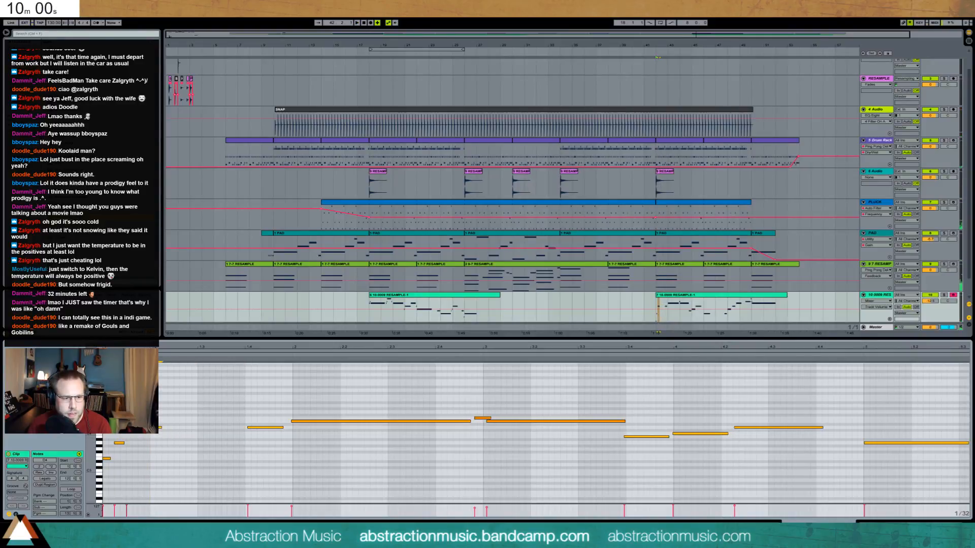
left_click(264, 428)
key("Delete")
key("space")
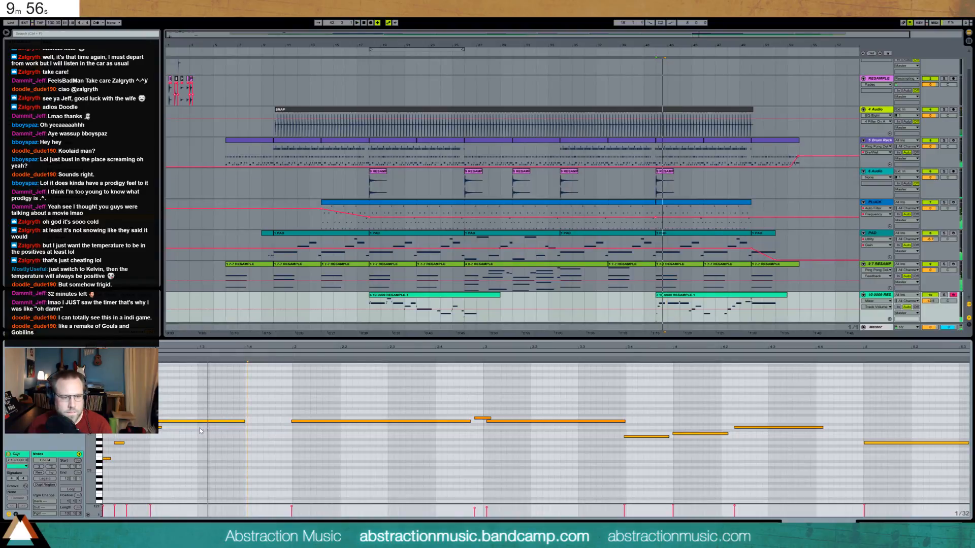
Add two short descending notes after the long note in the new lead clip and shift both of them later.
left_click_drag(221, 427, 248, 429)
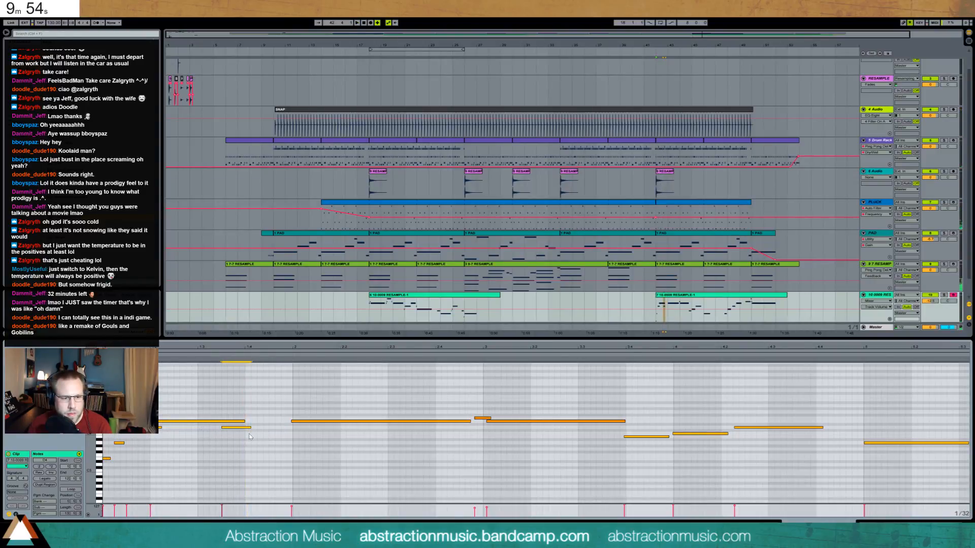
key("space")
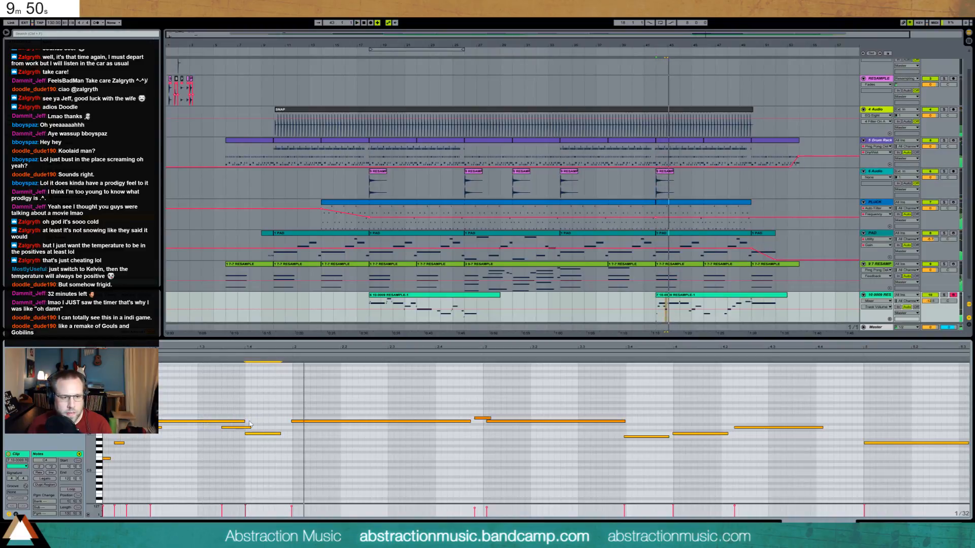
left_click_drag(248, 422, 275, 444)
key("Right")
key("Right")
key("Right")
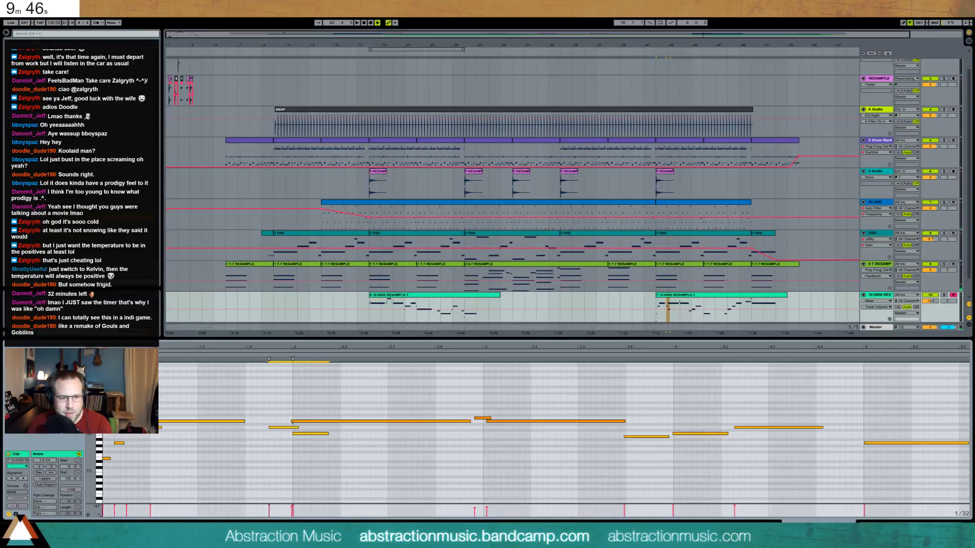
Delay the start of the next long lead note, lengthen the long and second short notes before it, and play the phrase.
left_click_drag(292, 421, 364, 422)
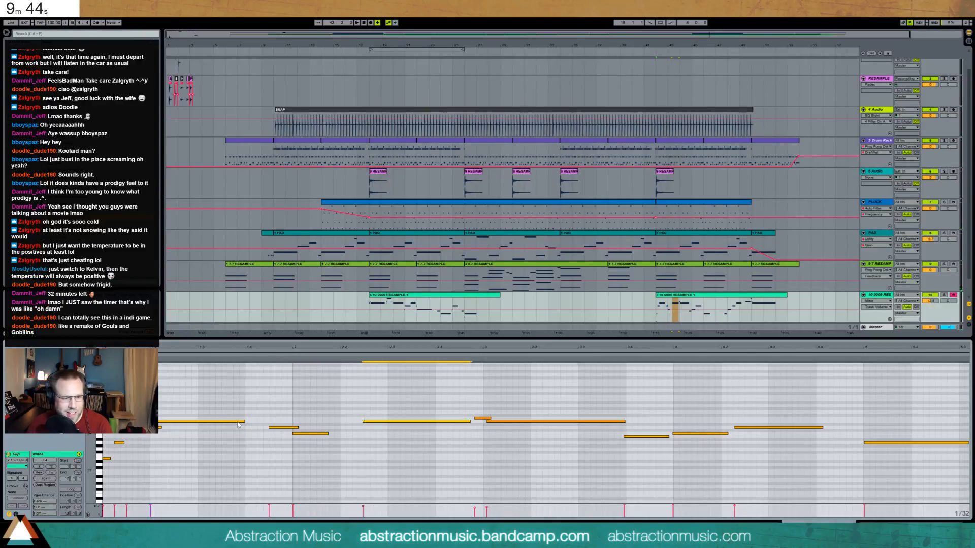
left_click_drag(244, 424, 257, 422)
key("space")
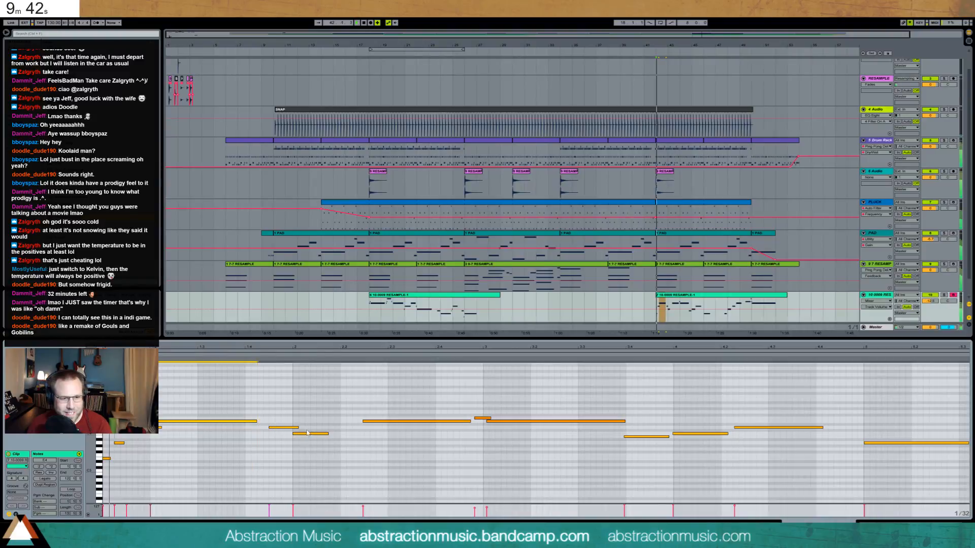
left_click_drag(329, 435, 359, 434)
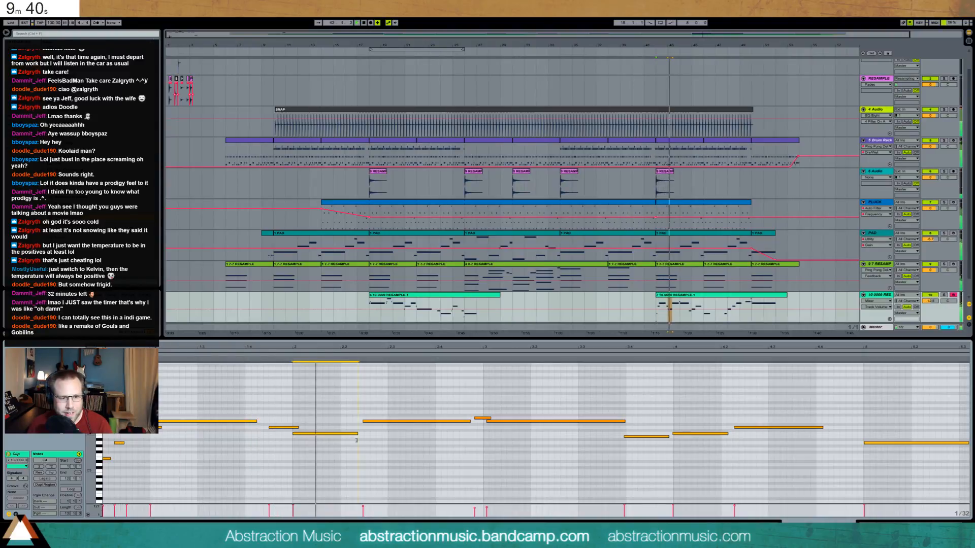
key("space")
Drop the following lead notes to the lower octave, with the longest at a slightly higher pitch, and nudge the last two earlier.
left_click_drag(407, 414, 413, 434)
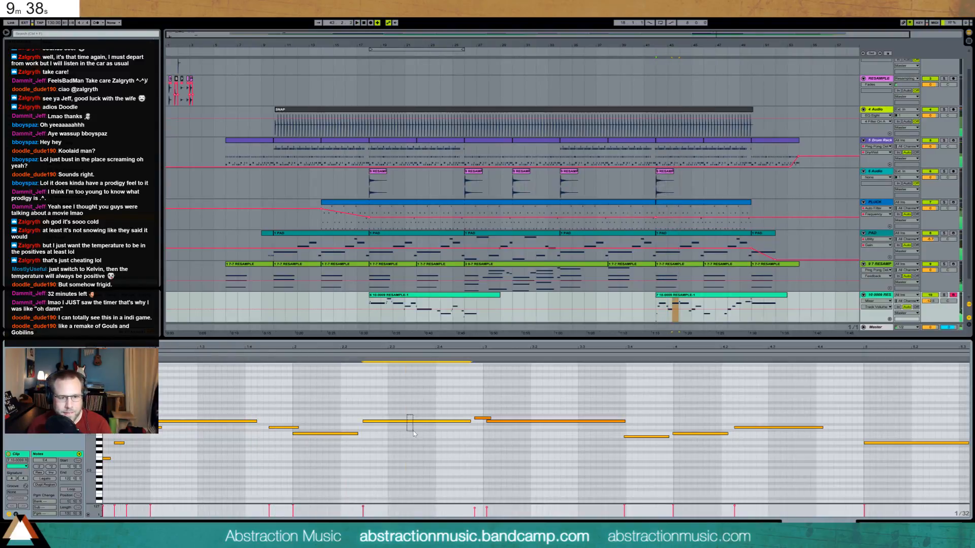
key("shift+Down")
left_click_drag(472, 411, 489, 450)
key("shift+Down")
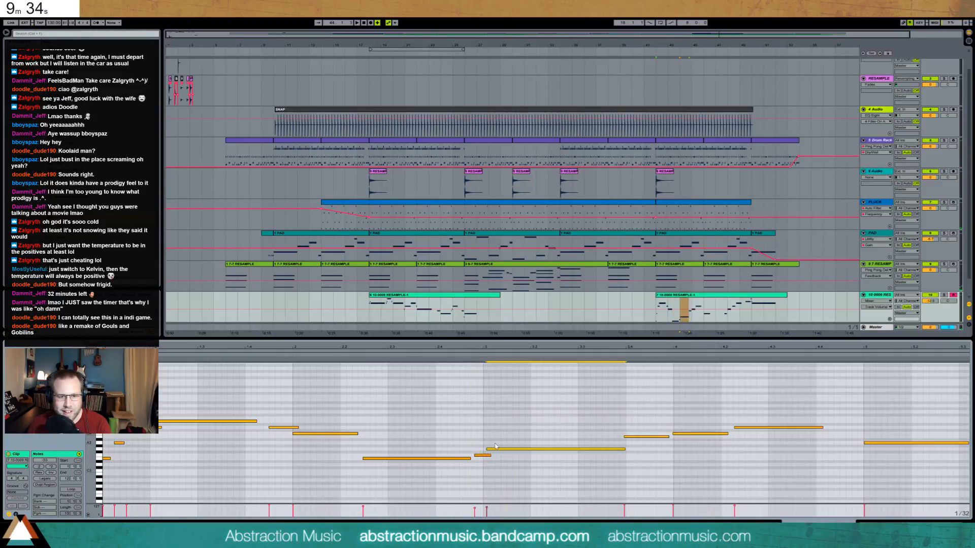
key("space")
left_click_drag(483, 456, 467, 459)
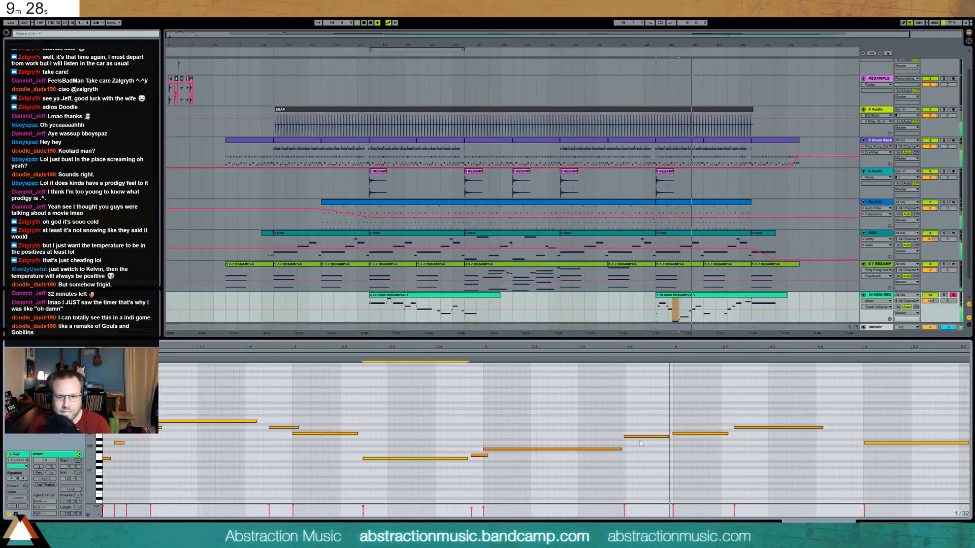
Tighten the timing of the next three lead notes, add a short note after them, lower the following long note, and play back.
left_click_drag(647, 421, 691, 450)
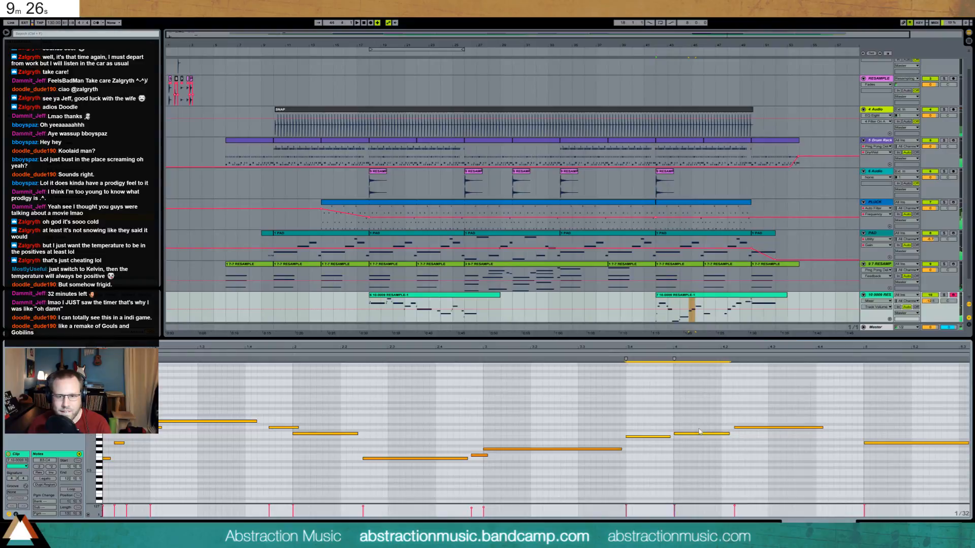
left_click_drag(763, 427, 768, 427)
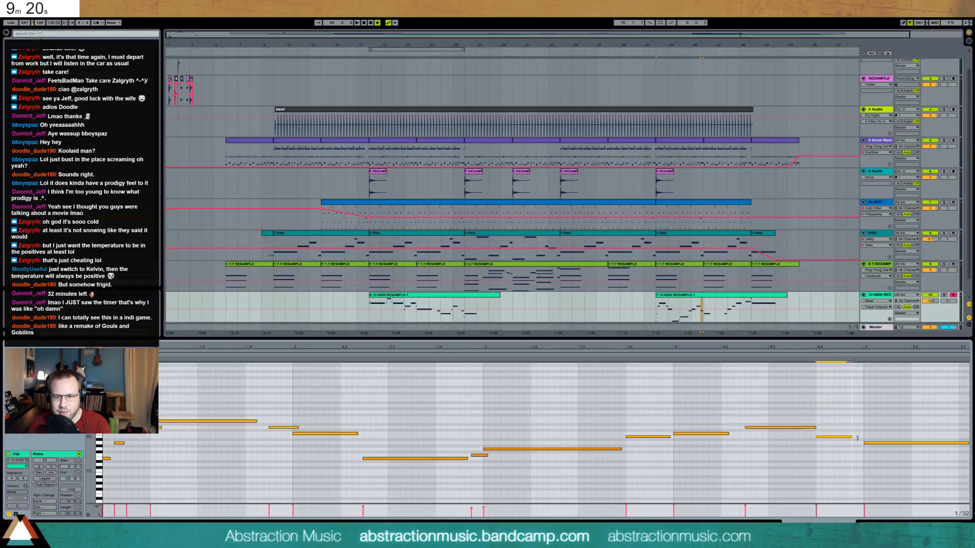
left_click_drag(892, 445, 894, 452)
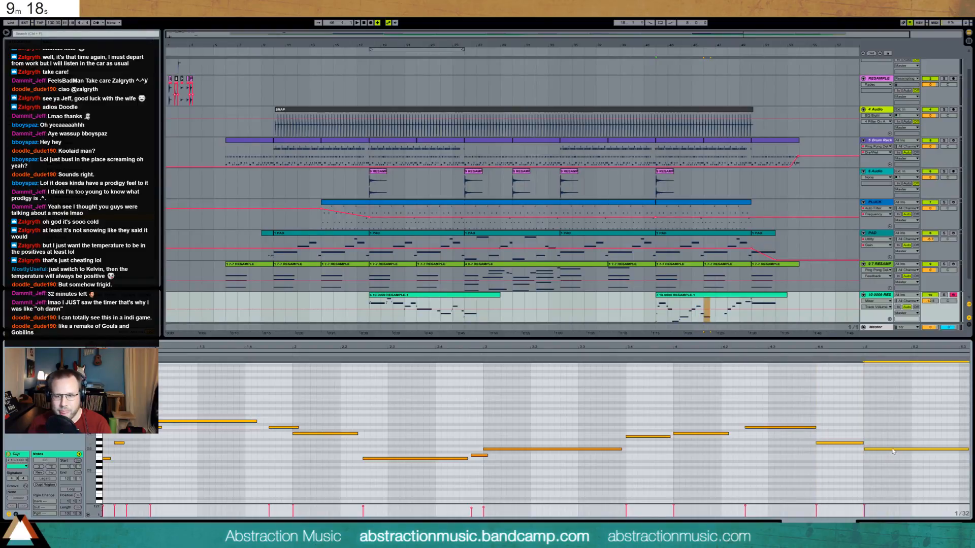
key("space")
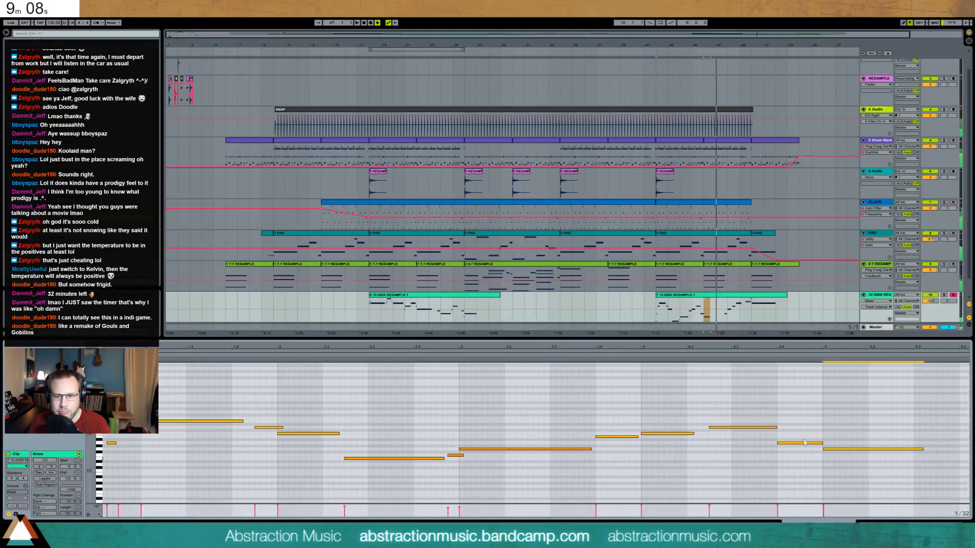
Swap the pitches of the short connecting note and the long note after it, and play the transition.
key("space")
left_click_drag(804, 443, 859, 441)
key("space")
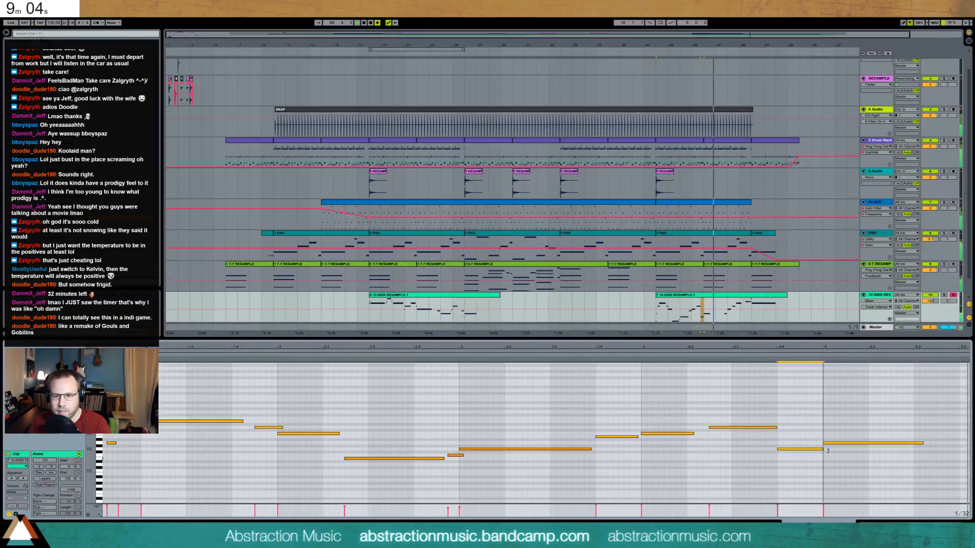
key("space")
Extend that long lead note closer to the next rising phrase, shift the phrase's first note slightly later, and play it.
left_click(609, 445)
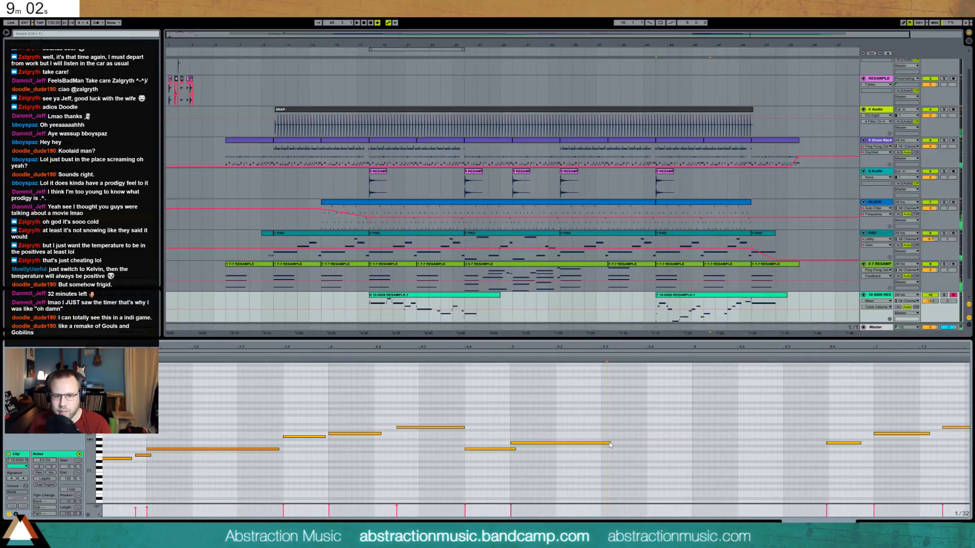
key("space")
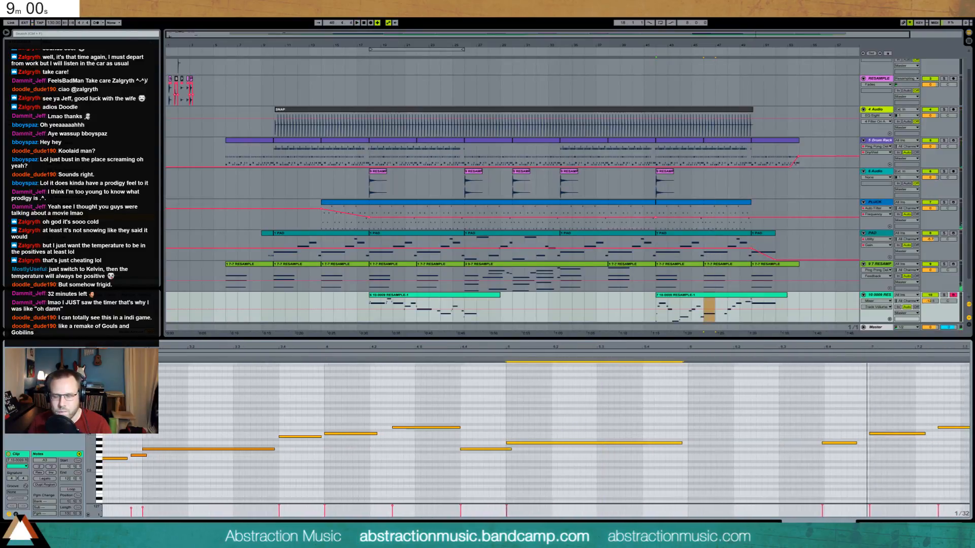
left_click(496, 443)
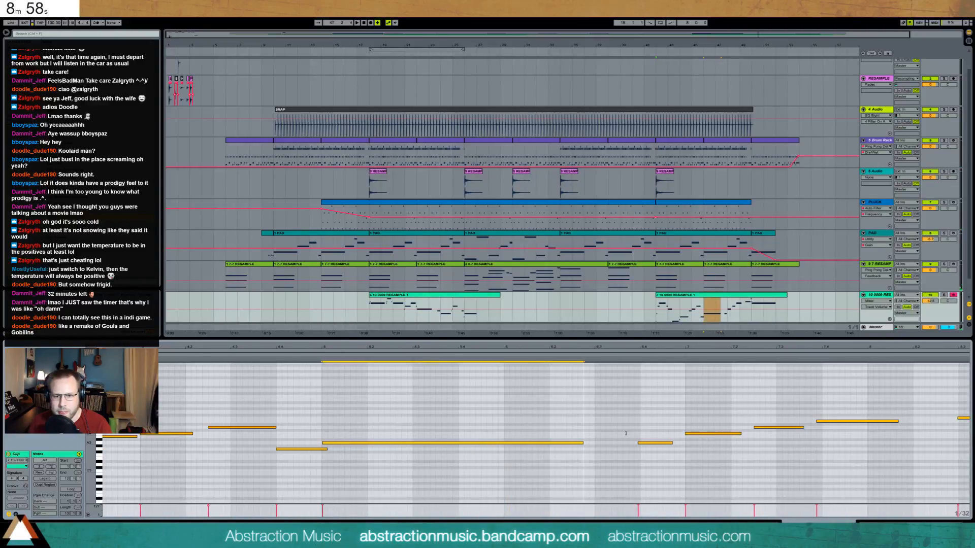
left_click_drag(641, 408, 671, 467)
left_click_drag(855, 408, 862, 438)
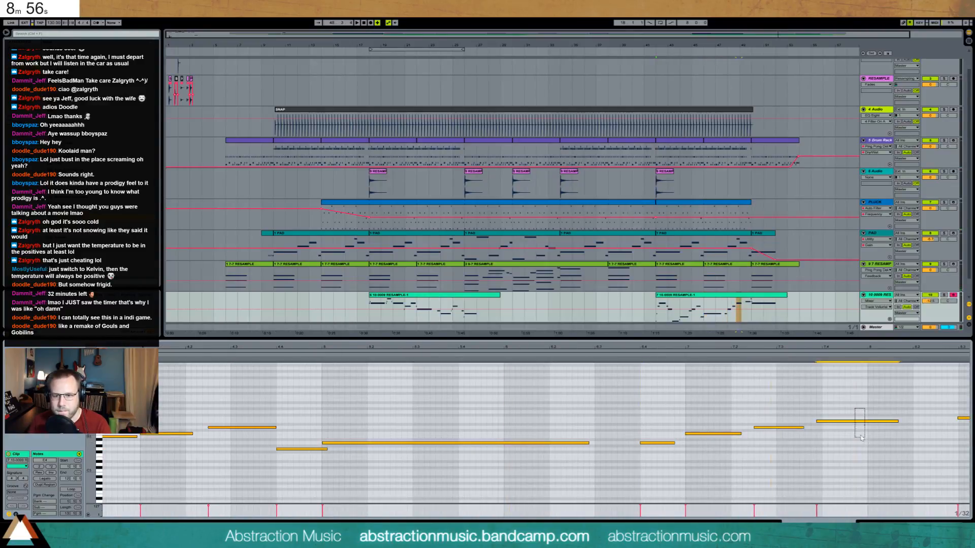
left_click(601, 357)
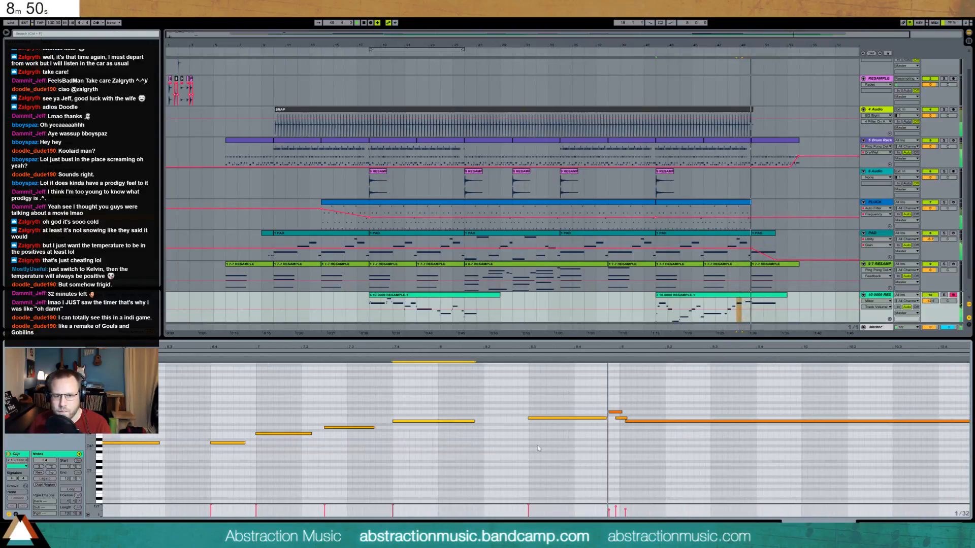
Move the final long lead note and the short grace note before it slightly earlier.
left_click_drag(626, 421, 620, 421)
left_click(631, 429)
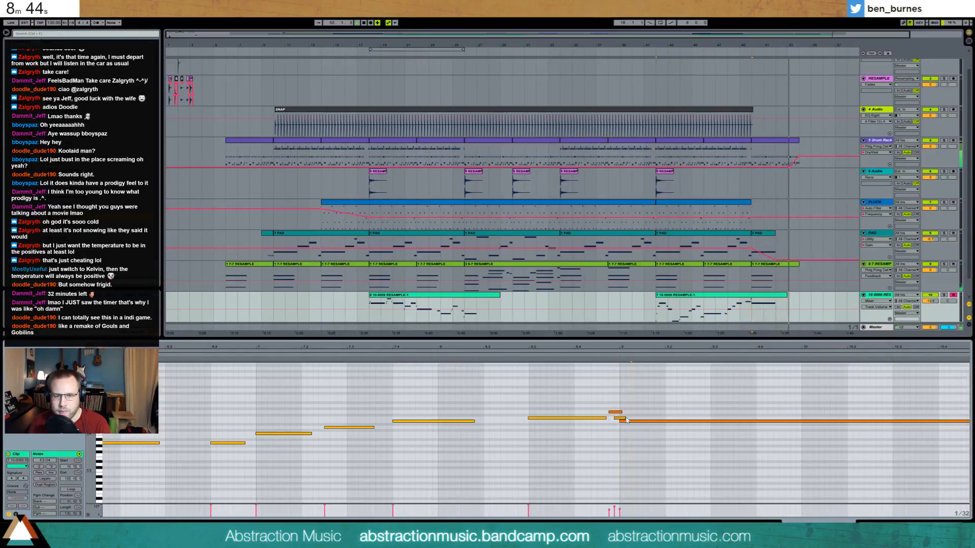
left_click(586, 418)
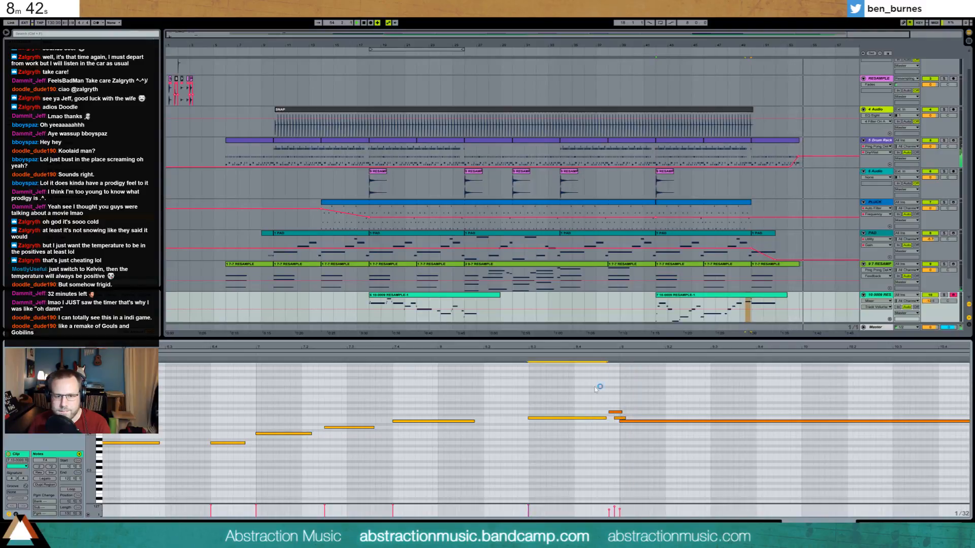
Display the lead track's devices and lower the filter frequency of the 0009 RESAMPLE-1 sampler, checking it in playback.
key("shift+Tab")
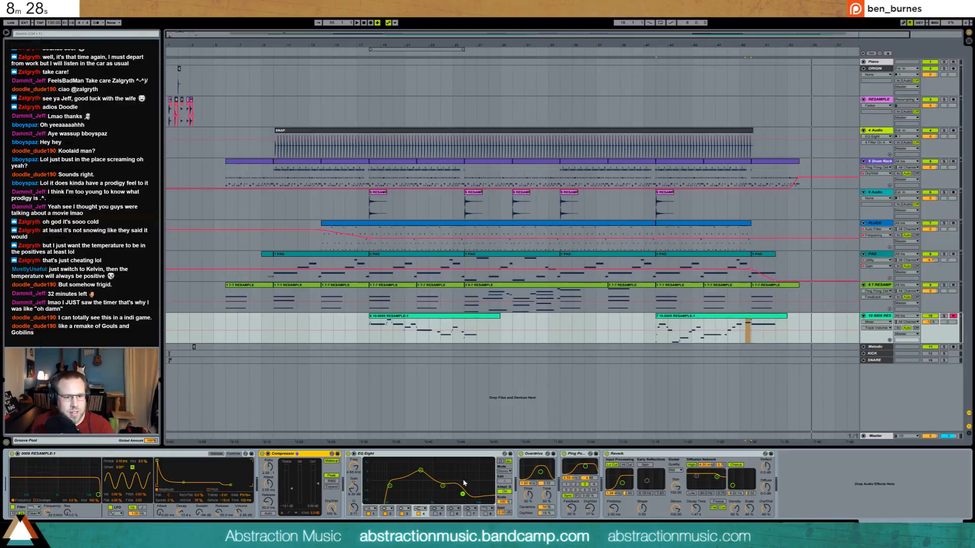
left_click(217, 454)
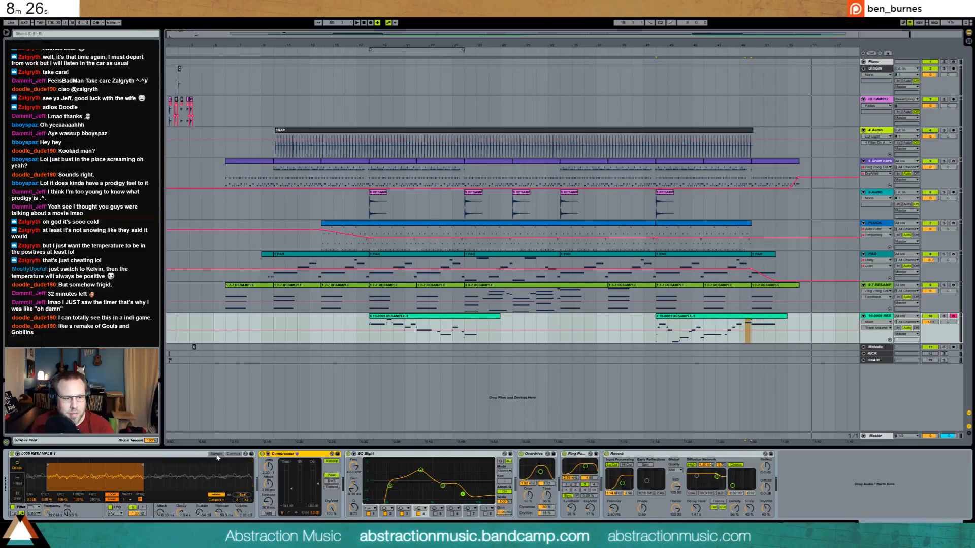
left_click_drag(47, 514, 47, 538)
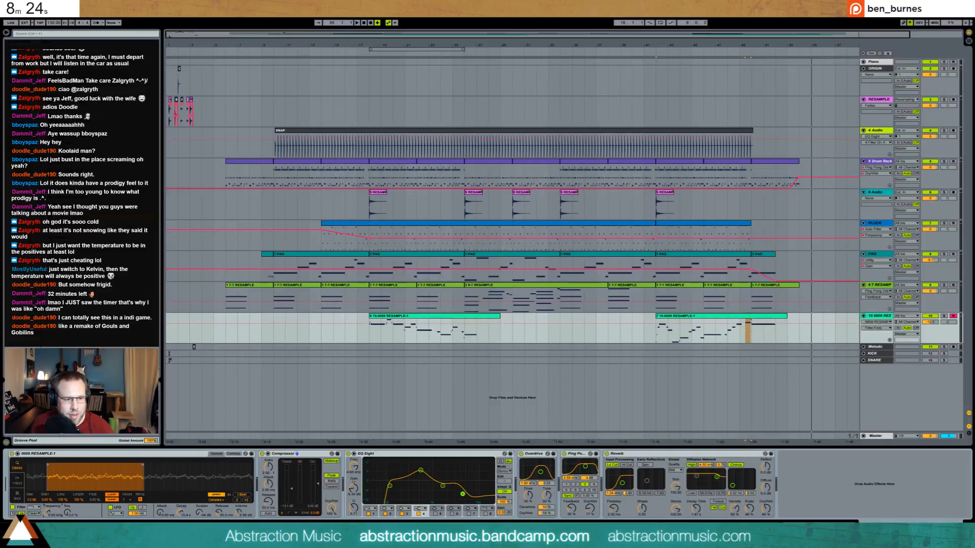
key("space")
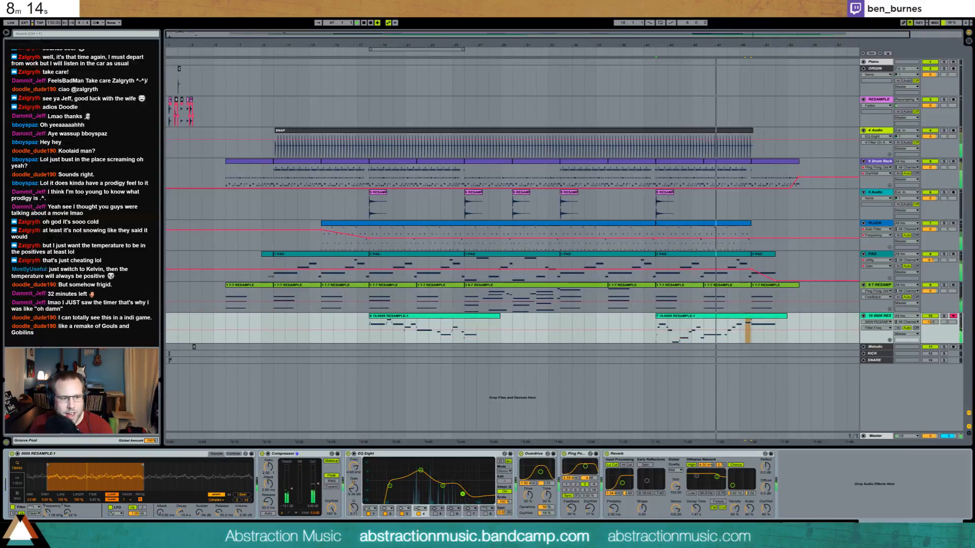
left_click(49, 514)
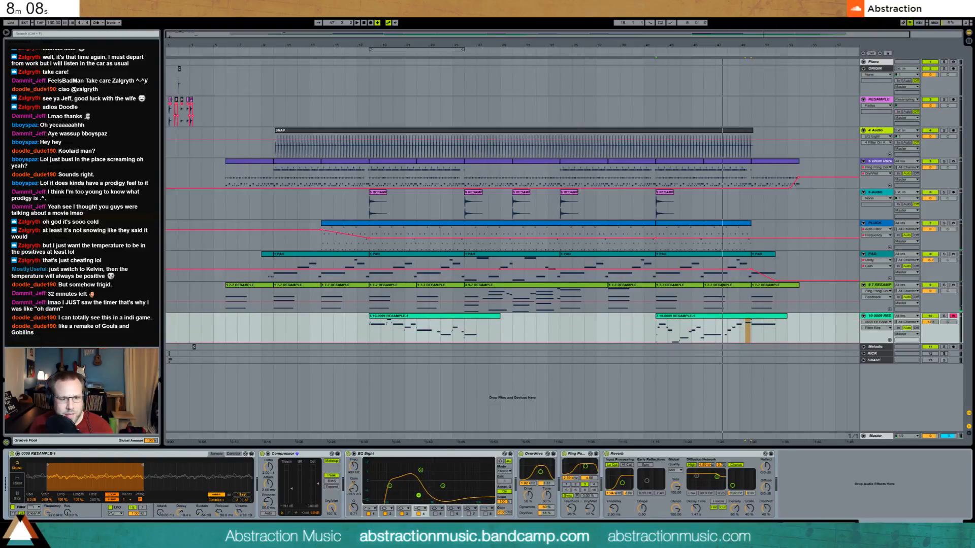
key("space")
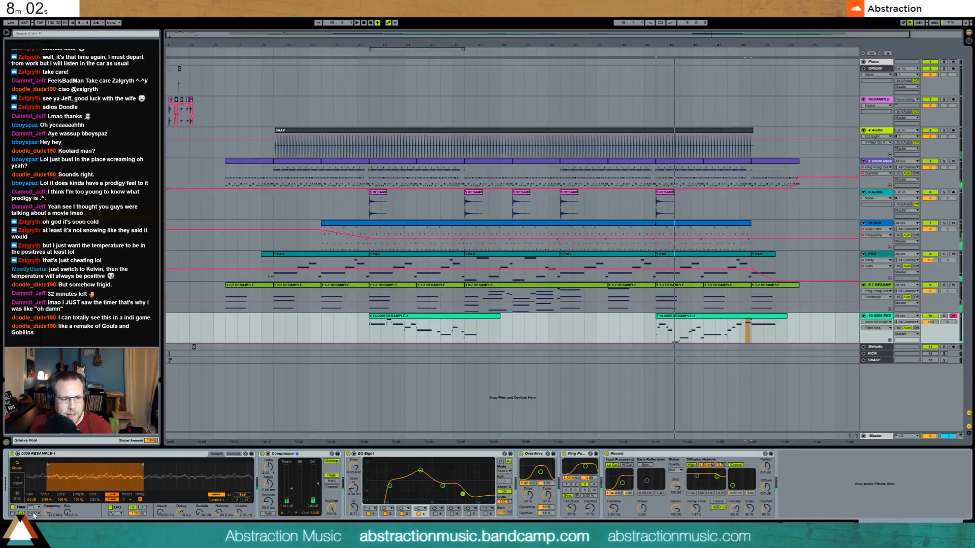
left_click_drag(46, 513, 47, 541)
key("space")
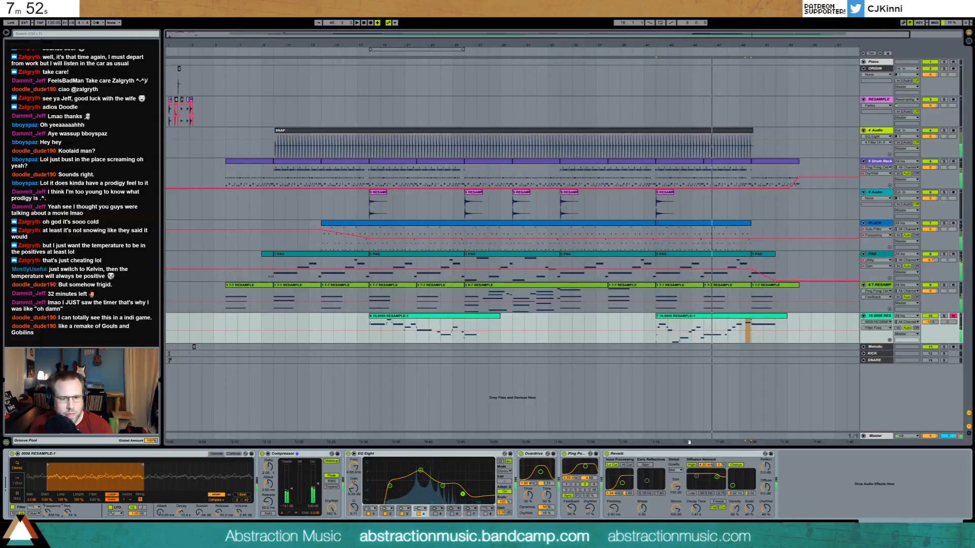
Move the lead's Overdrive ahead of EQ Eight, and adjust its Dry/Wet and filter band during playback.
left_click_drag(529, 459, 362, 473)
key("space")
mouse_move(374, 513)
left_mouse_down()
mouse_move(367, 473)
mouse_move(355, 486)
mouse_move(373, 488)
mouse_move(373, 517)
left_mouse_up()
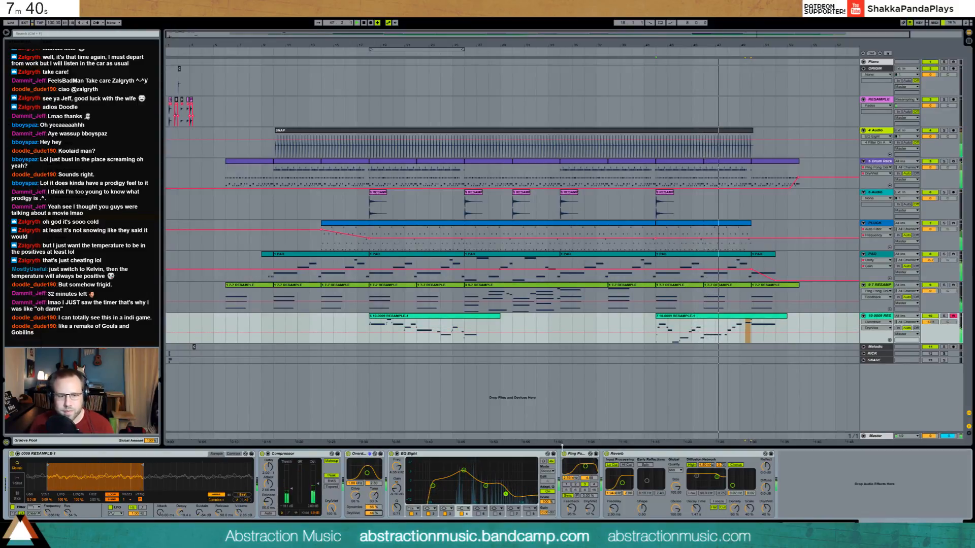
left_click_drag(367, 472, 364, 470)
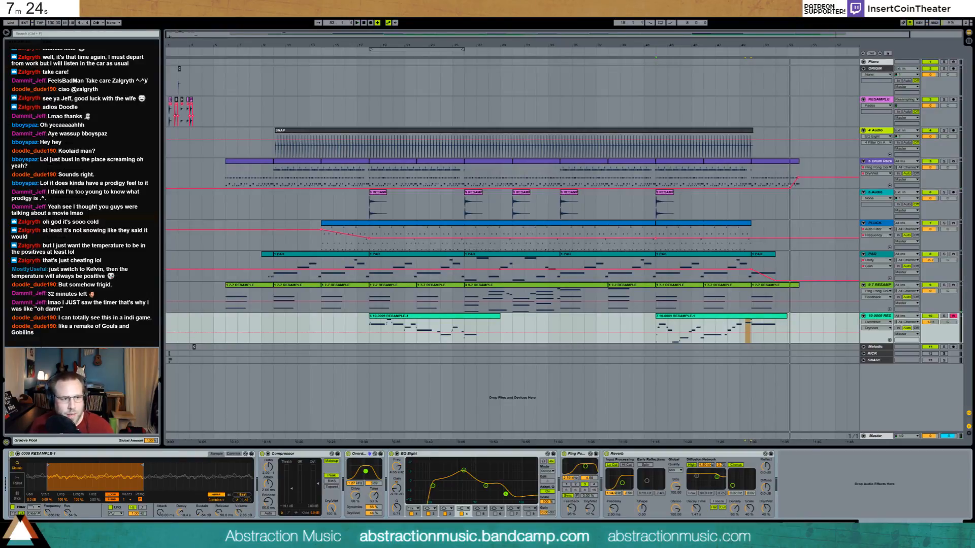
Add a Saturator after Overdrive with the Medium Curve type, lower its Depth, and readjust the sampler's filter frequency during playback.
mouse_move(88, 245)
left_mouse_down()
mouse_move(426, 400)
mouse_move(377, 516)
mouse_move(389, 488)
left_mouse_up()
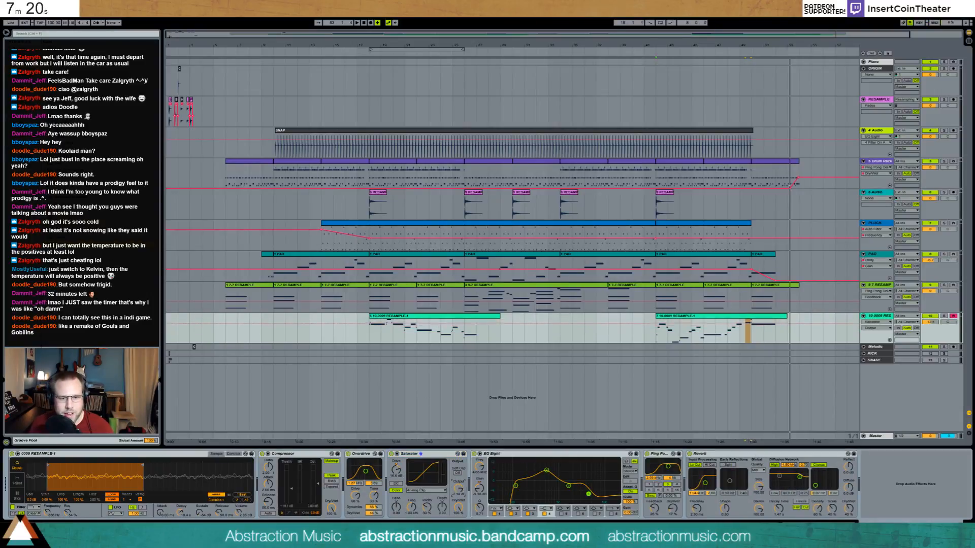
left_click(427, 490)
left_click(428, 506)
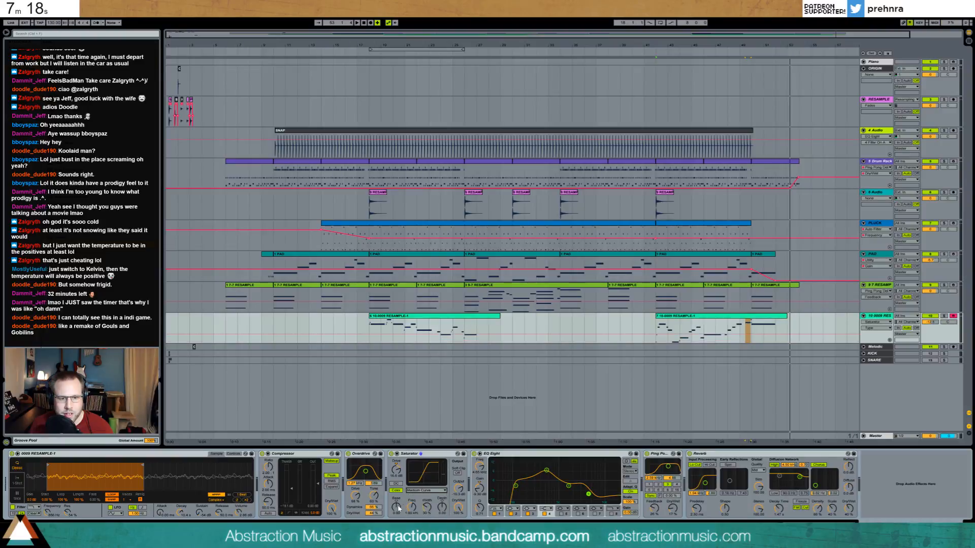
key("space")
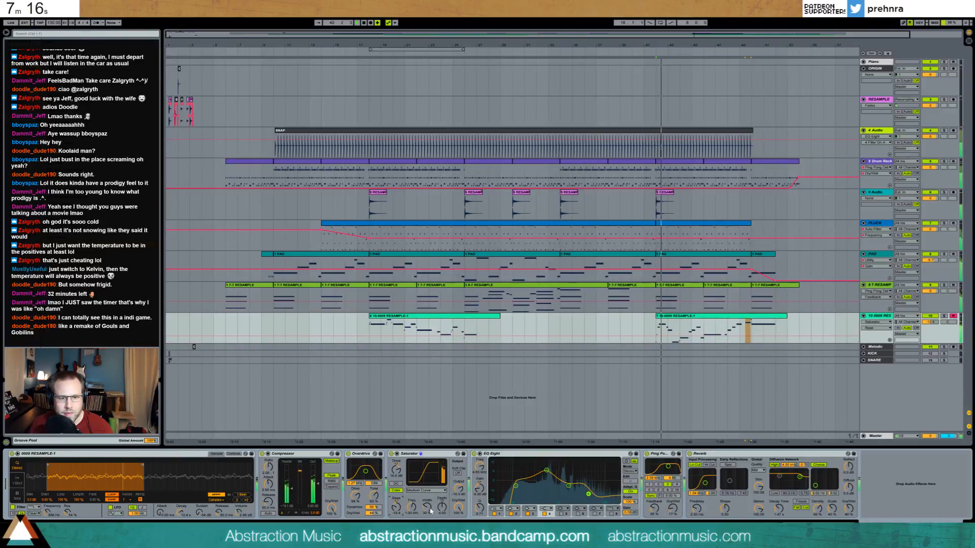
mouse_move(443, 507)
left_mouse_down()
mouse_move(396, 498)
mouse_move(396, 487)
mouse_move(442, 519)
left_mouse_up()
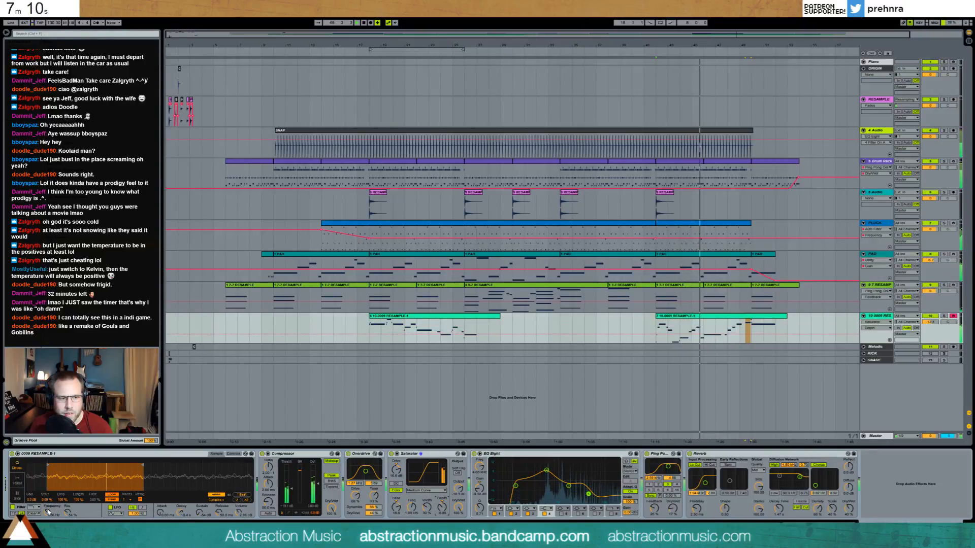
left_click_drag(47, 510, 48, 513)
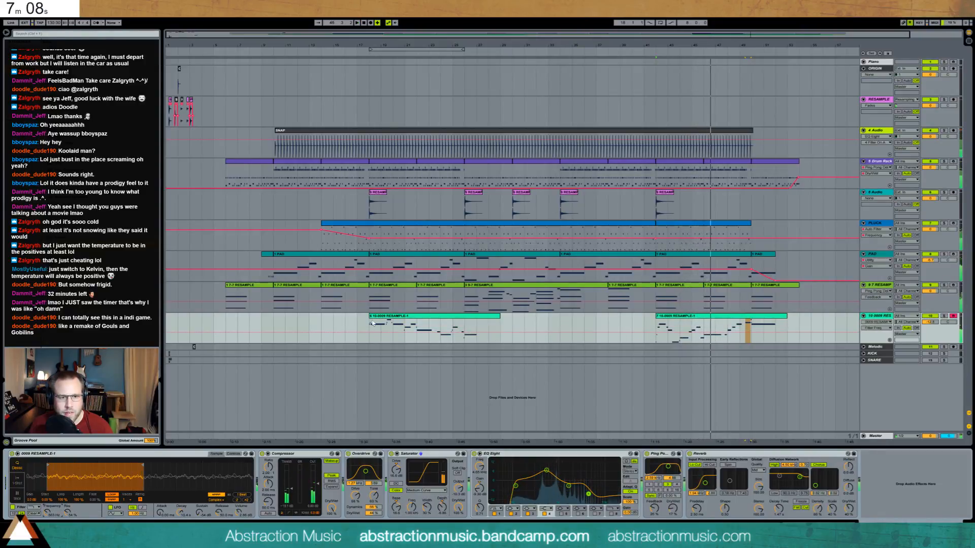
Play from the start of the first lead clip and readjust the resonance and frequency of the lead sampler's filter.
left_click(372, 324)
key("space")
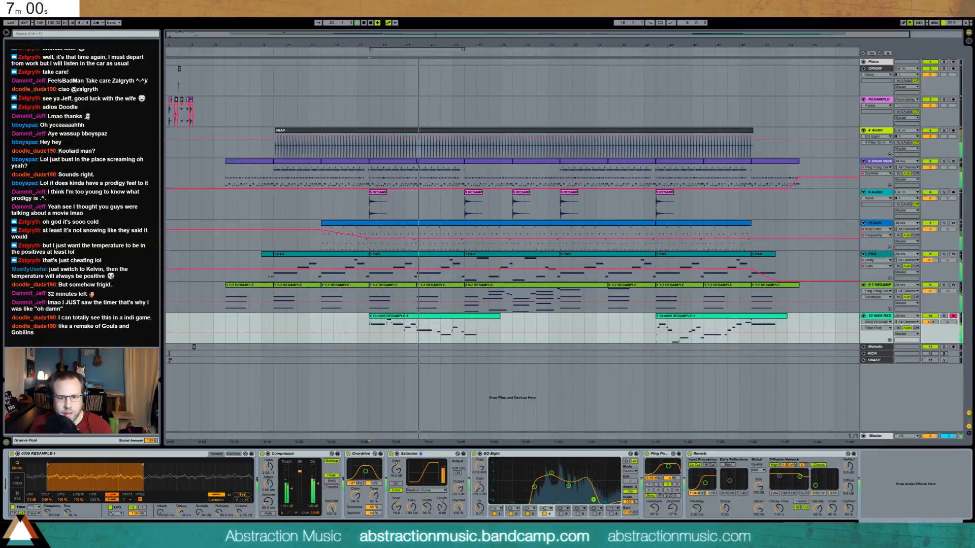
left_click_drag(67, 513, 48, 516)
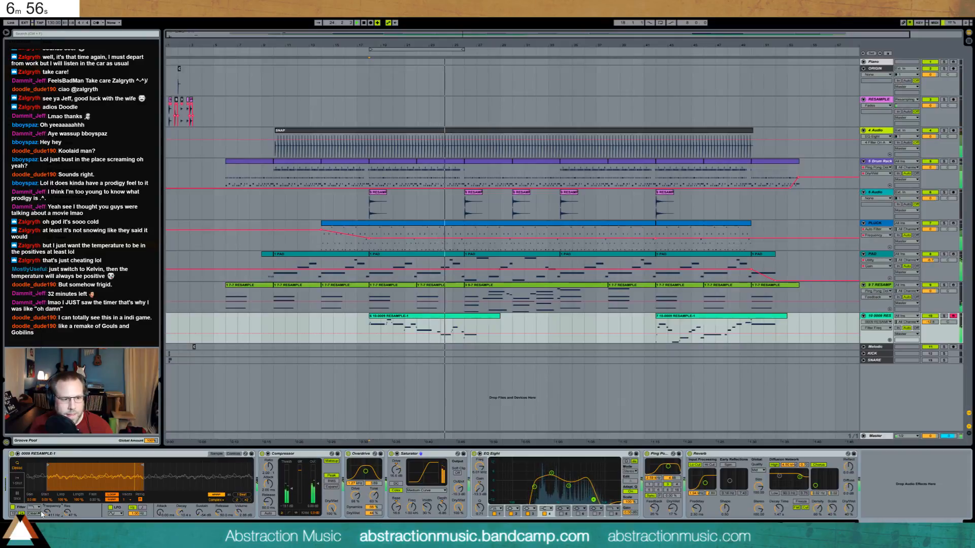
left_click_drag(45, 513, 45, 507)
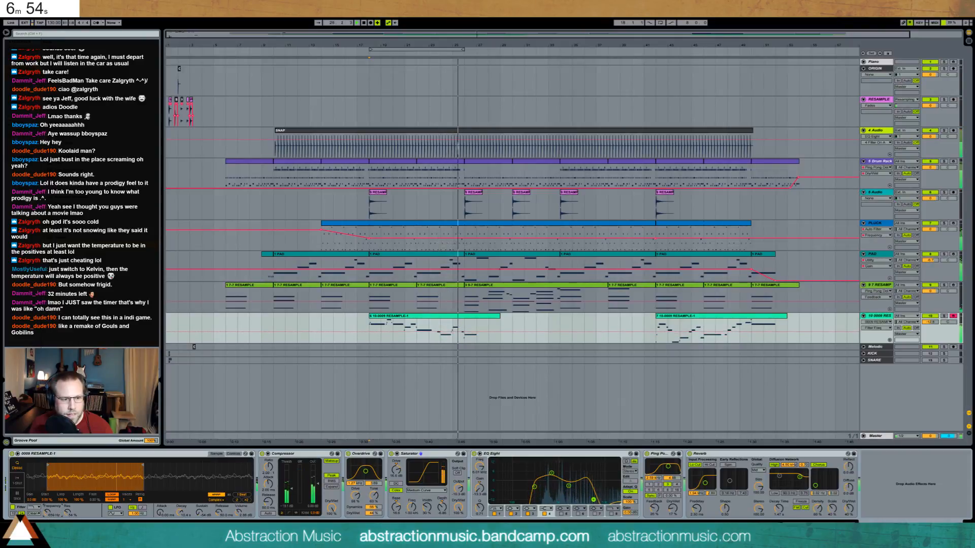
Draw volume automation for the lead sampler with a brief dip around bar 27 and a fade-out after the last note, and play it.
left_click(233, 454)
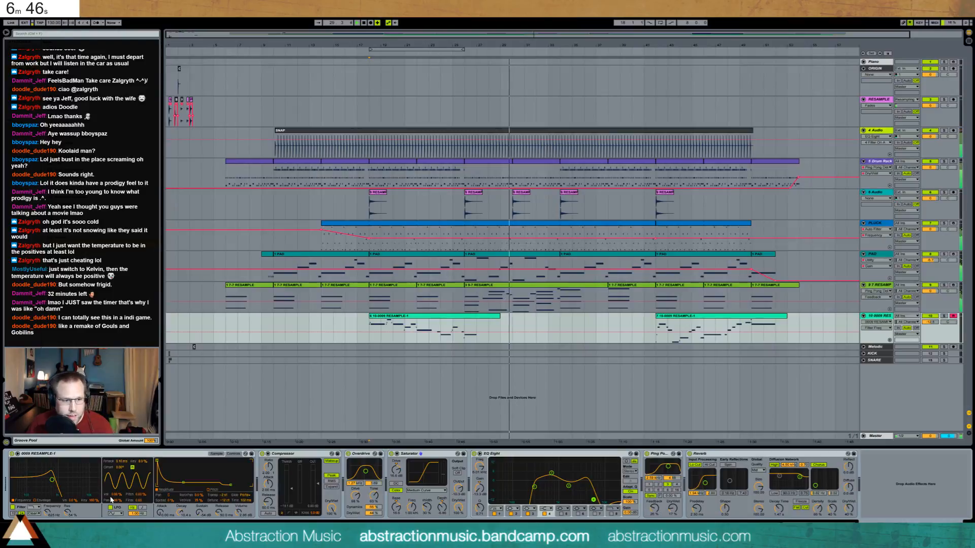
left_click(484, 317)
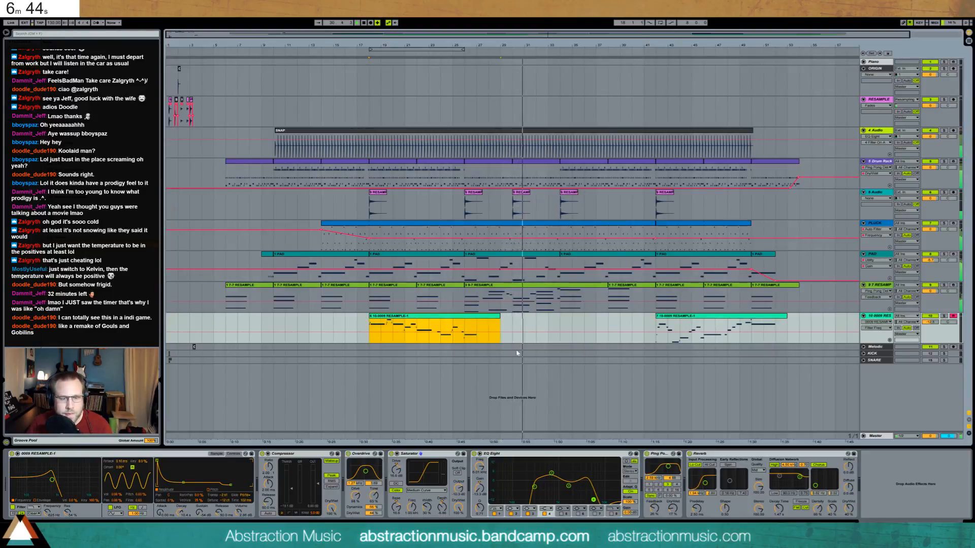
left_click(242, 508)
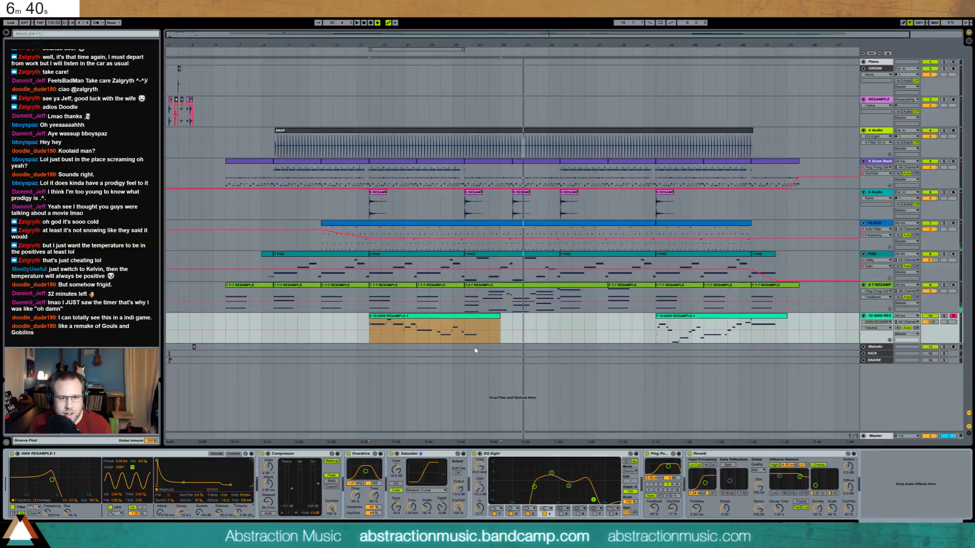
key("ctrl+1")
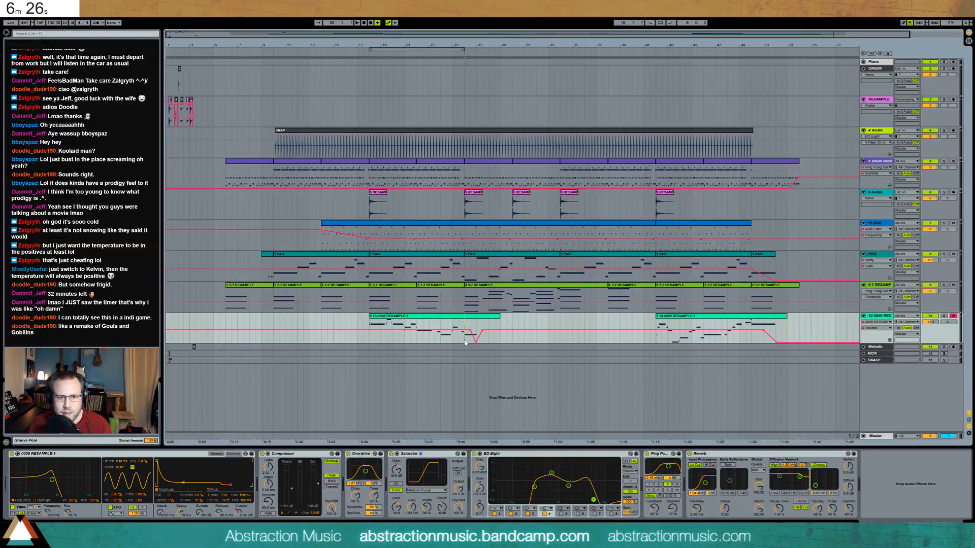
key("space")
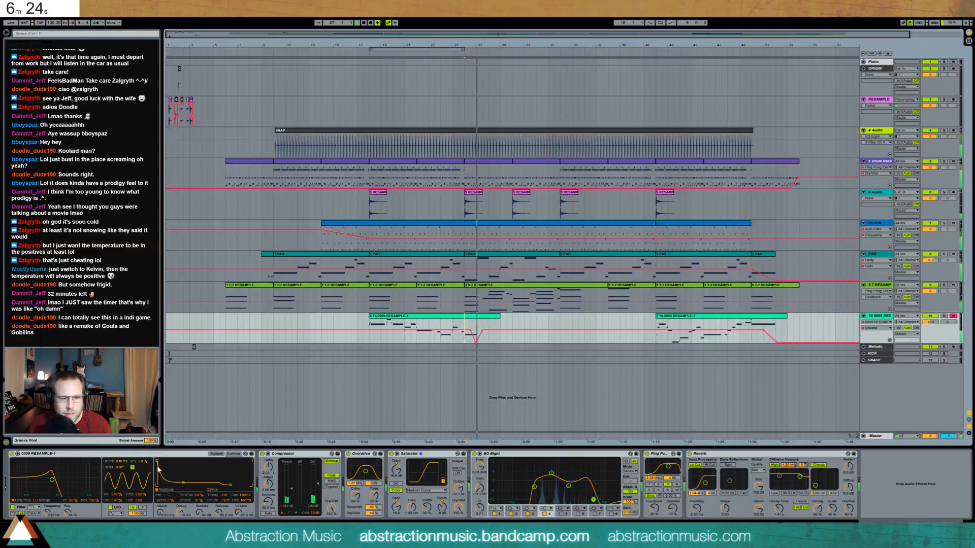
Raise the lead sampler's LFO pitch modulation and LFO rate, checking the vibrato in playback around bar 27.
left_click(140, 501)
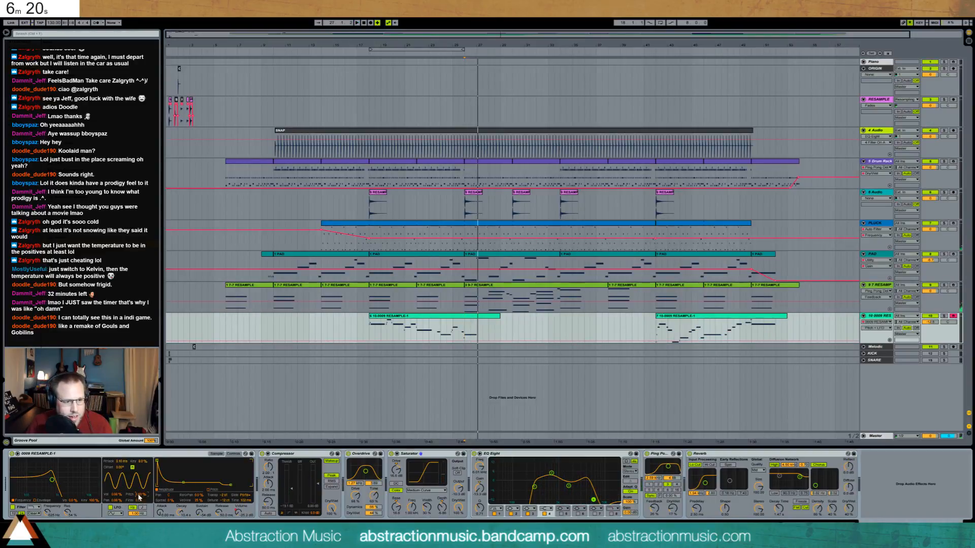
key("space")
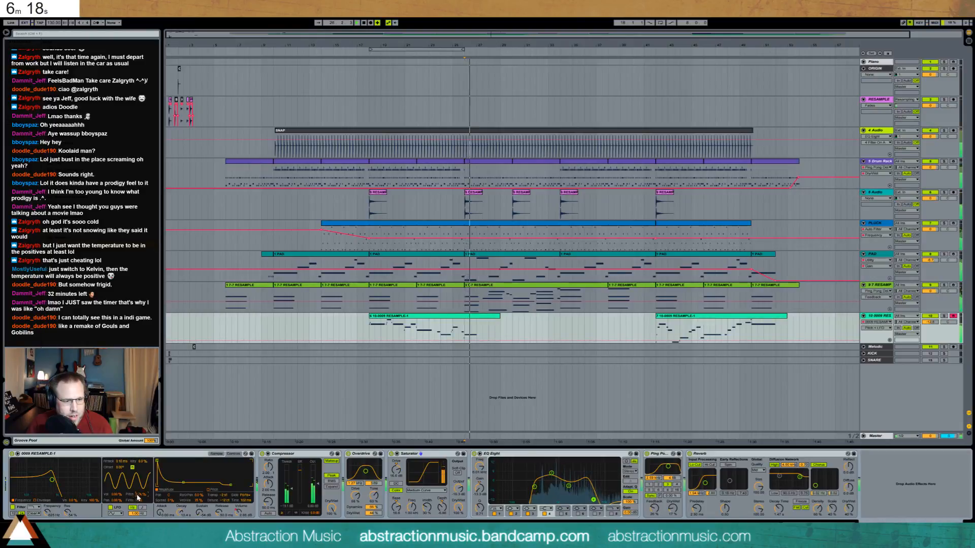
left_click_drag(138, 495, 138, 489)
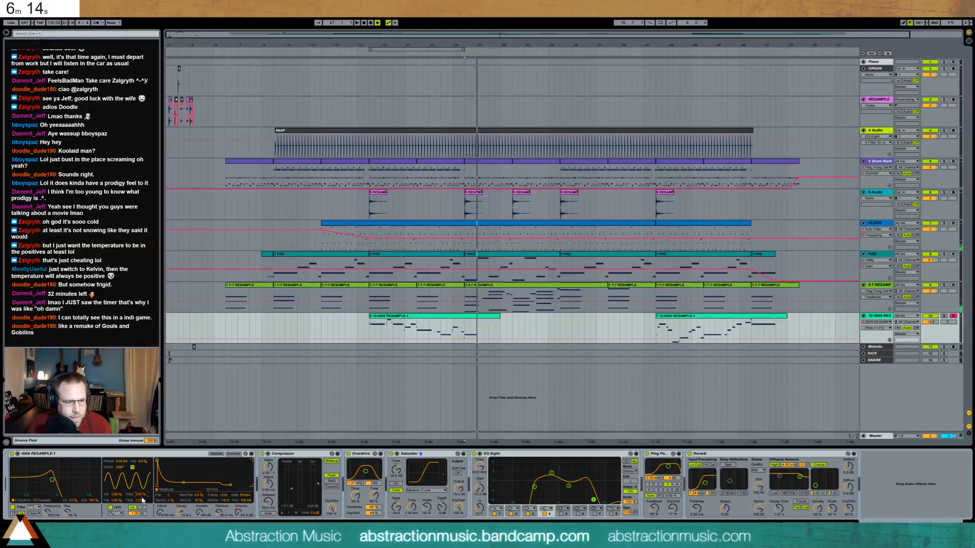
left_click_drag(139, 514, 139, 498)
key("space")
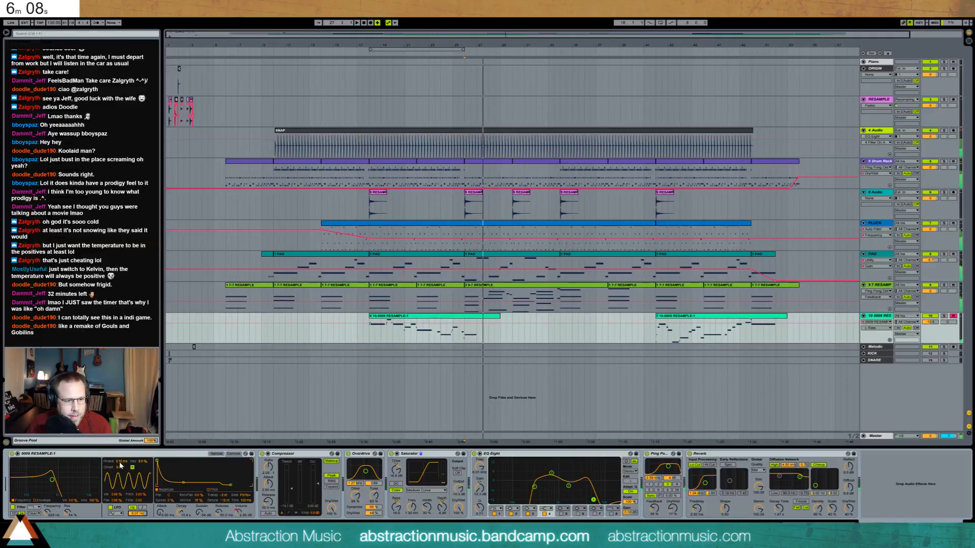
Lengthen the sampler's LFO attack and increase its pitch modulation while playing the lead soloed from bar 18, then turn solo off.
left_click_drag(120, 463, 120, 460)
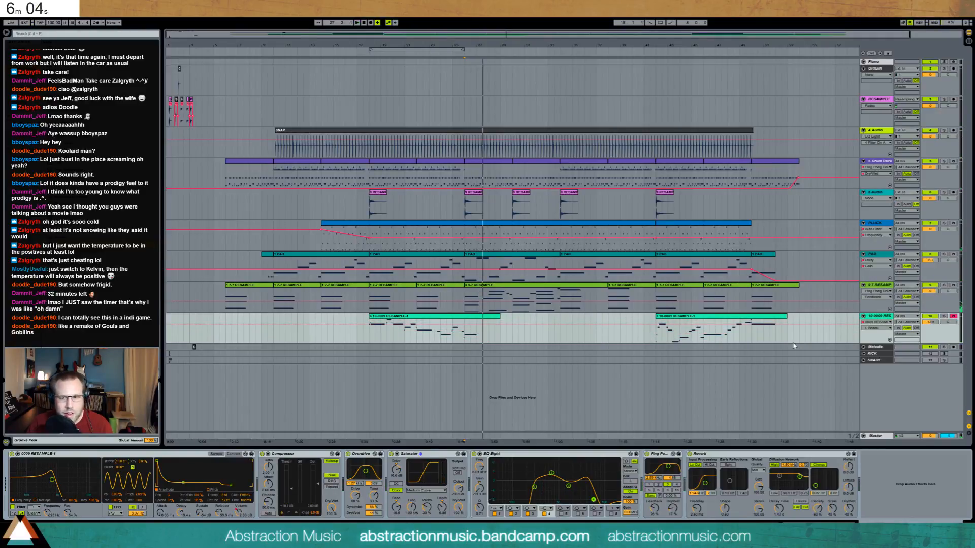
left_click(943, 316)
left_click(367, 333)
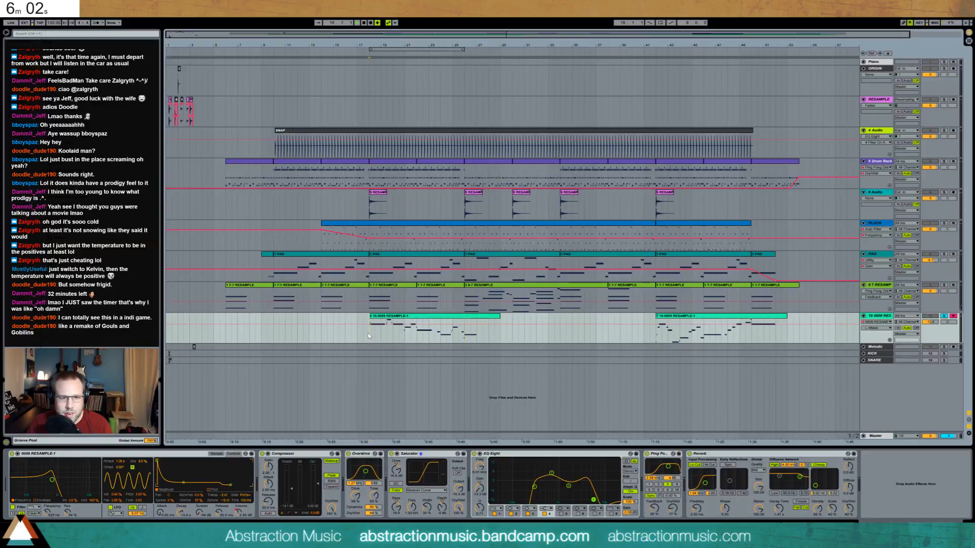
key("space")
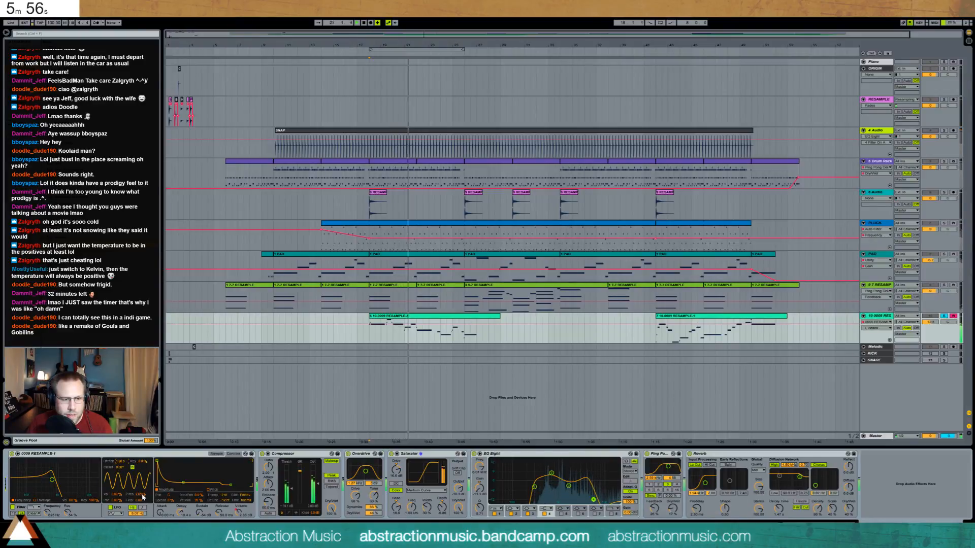
left_click_drag(141, 495, 141, 489)
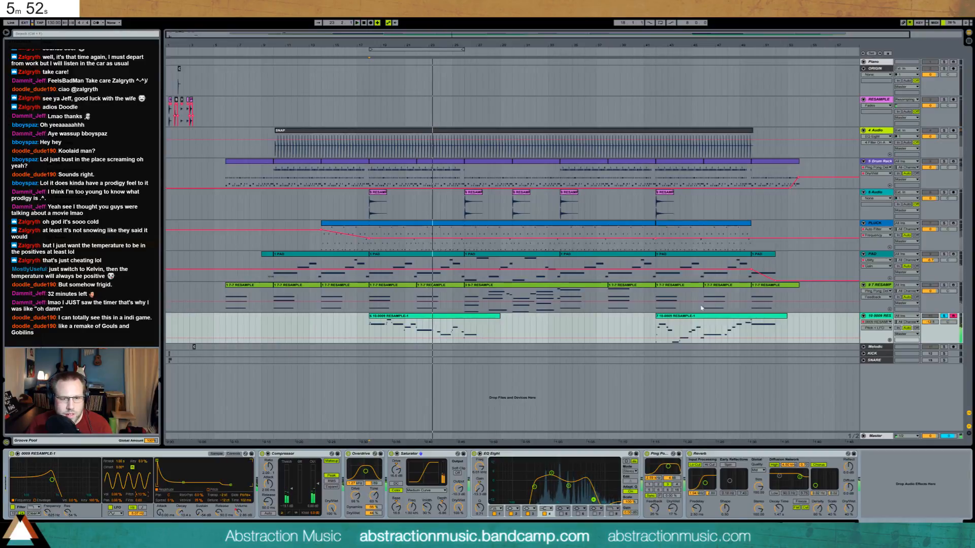
left_click(943, 315)
Play the full mix from bar 18 and adjust how much the sampler's LFO modulates the filter and the pan.
left_click(367, 411)
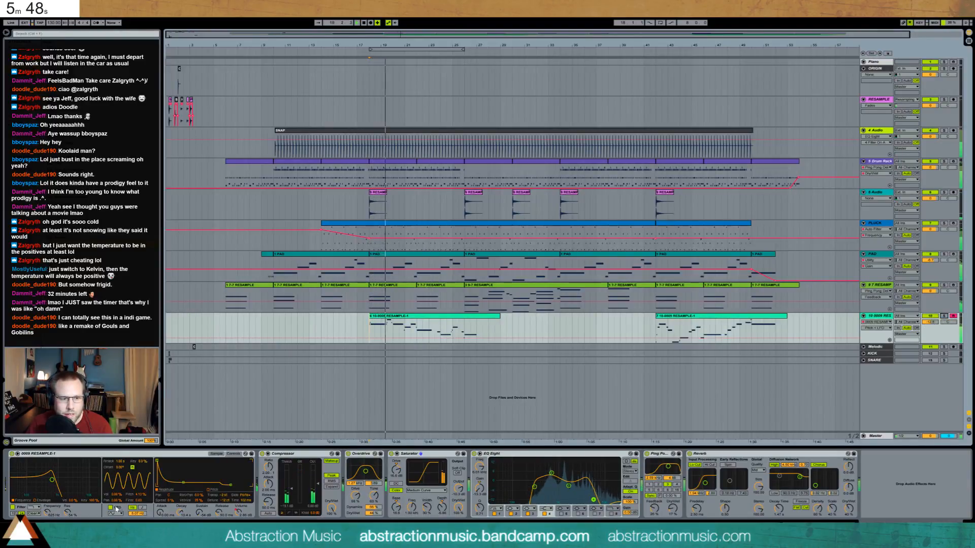
left_click_drag(139, 501, 138, 494)
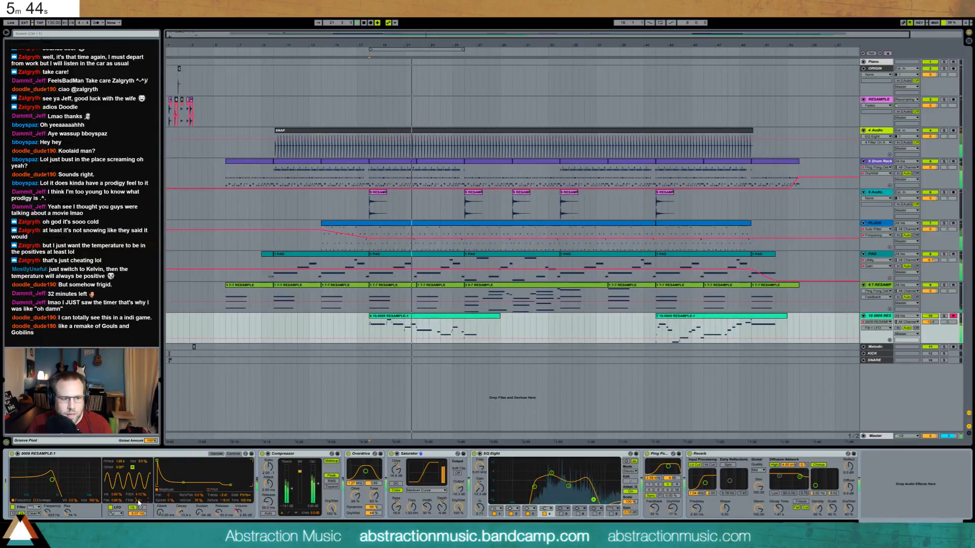
left_click_drag(113, 500, 114, 490)
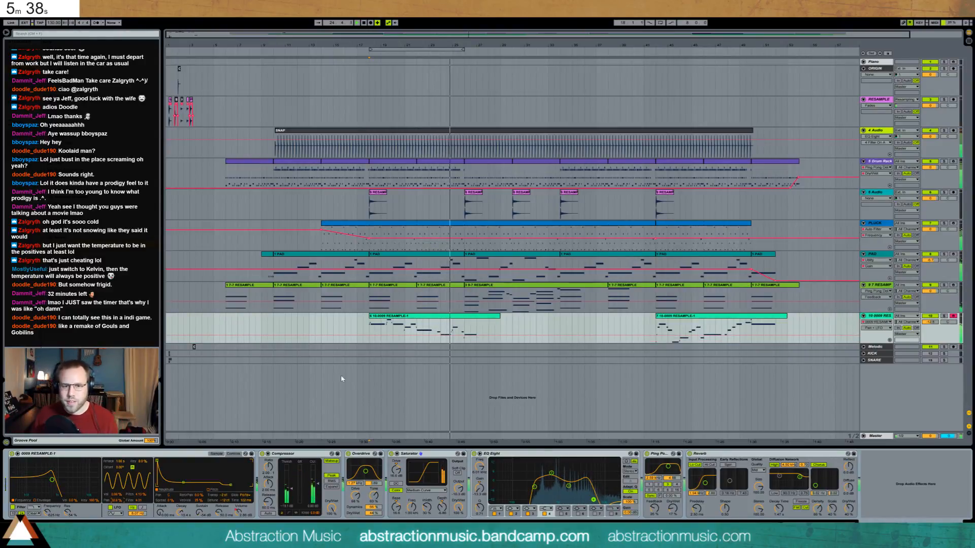
Adjust the panning of the lead and PLUCK tracks during playback and revisit the lead sampler's LFO attack and filter modulation.
left_click_drag(949, 323, 950, 316)
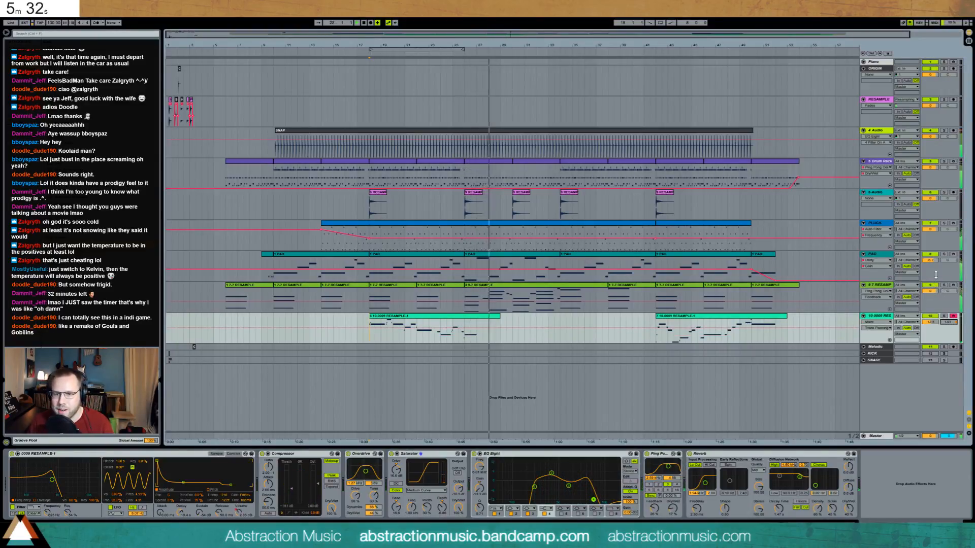
left_click_drag(948, 229, 947, 226)
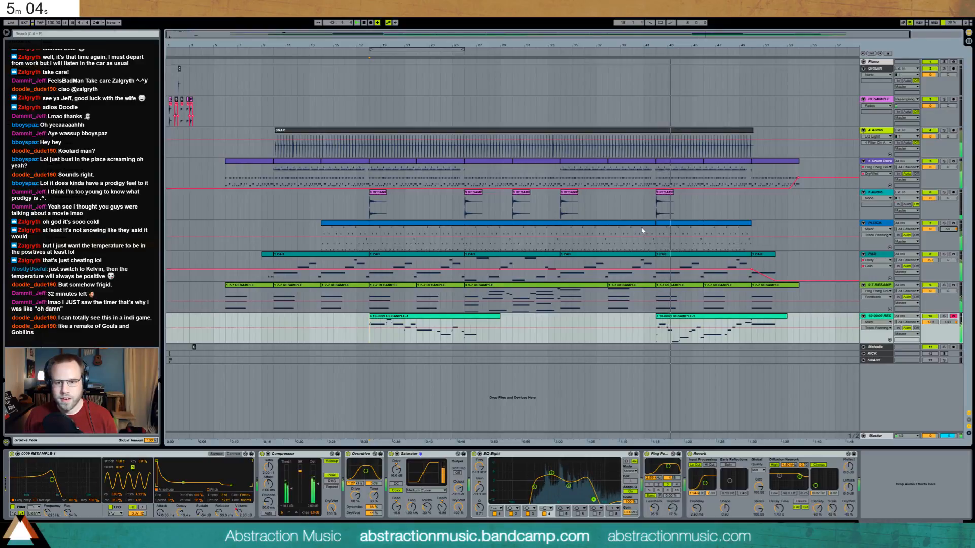
left_click(125, 466)
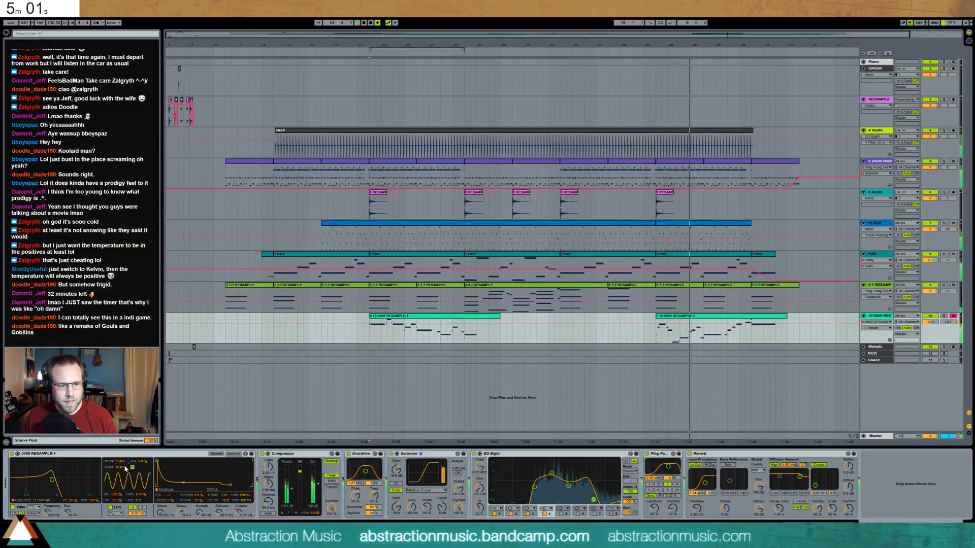
left_click(139, 500)
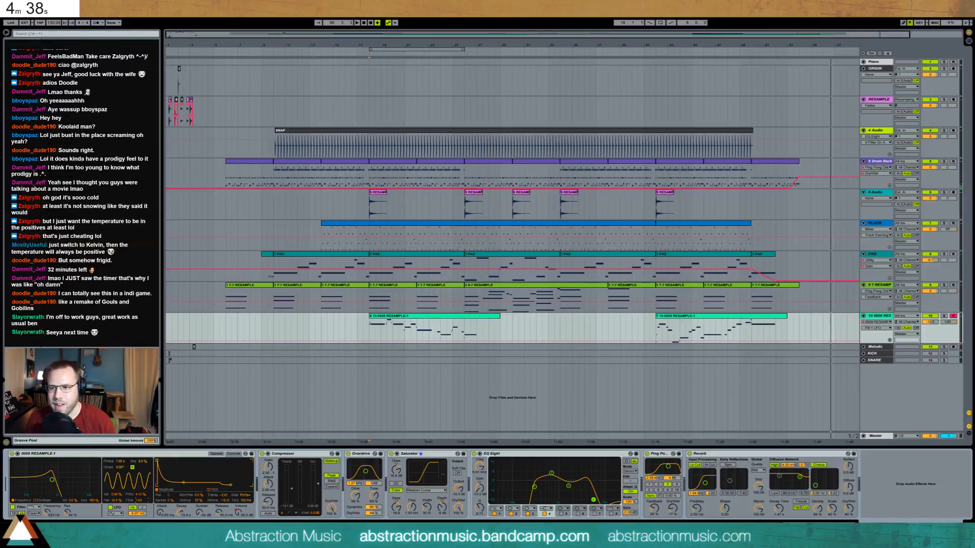
Switch to the browser and close the countdown timer window, confirming leaving the page.
key("alt+Tab")
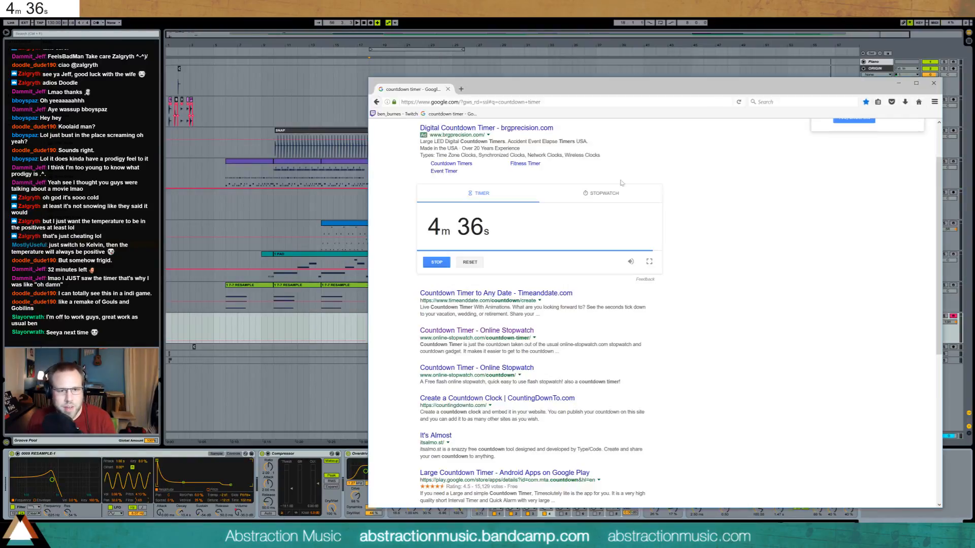
left_click(935, 87)
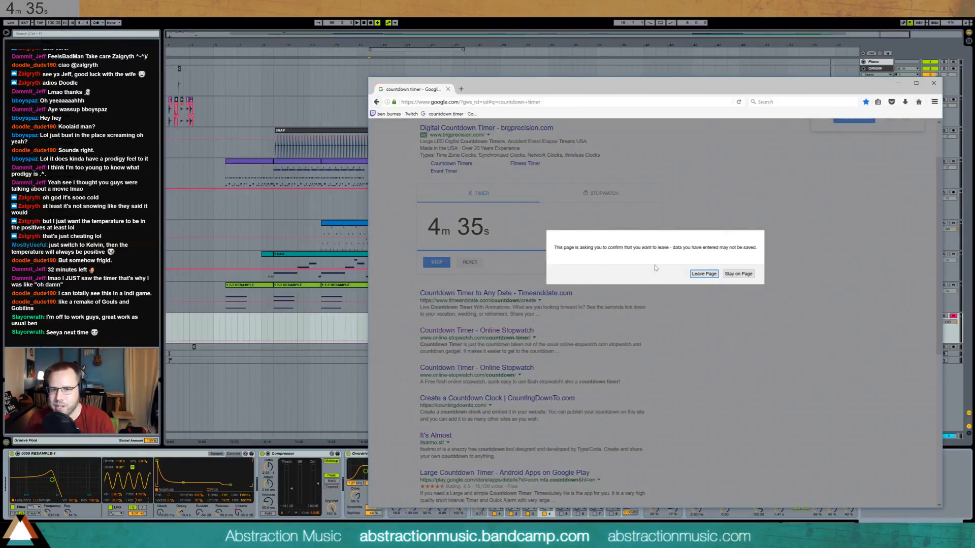
left_click(701, 275)
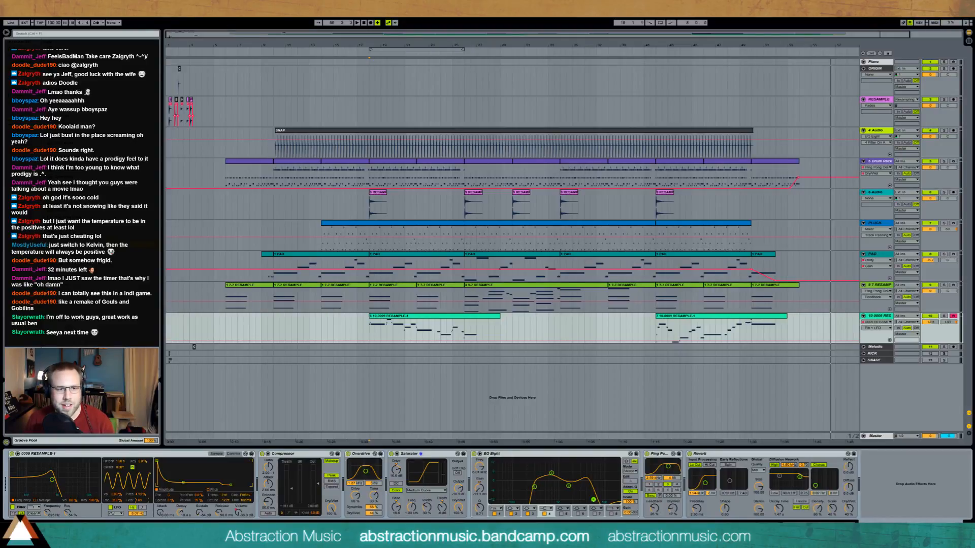
Play the arrangement from bar 5, just before the first drum clip, to review the whole mix.
left_click(226, 175)
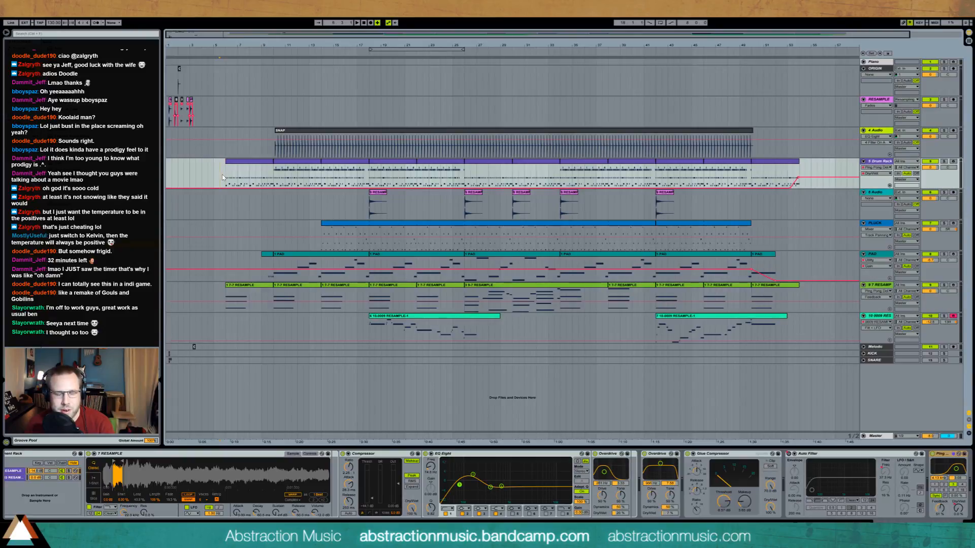
key("space")
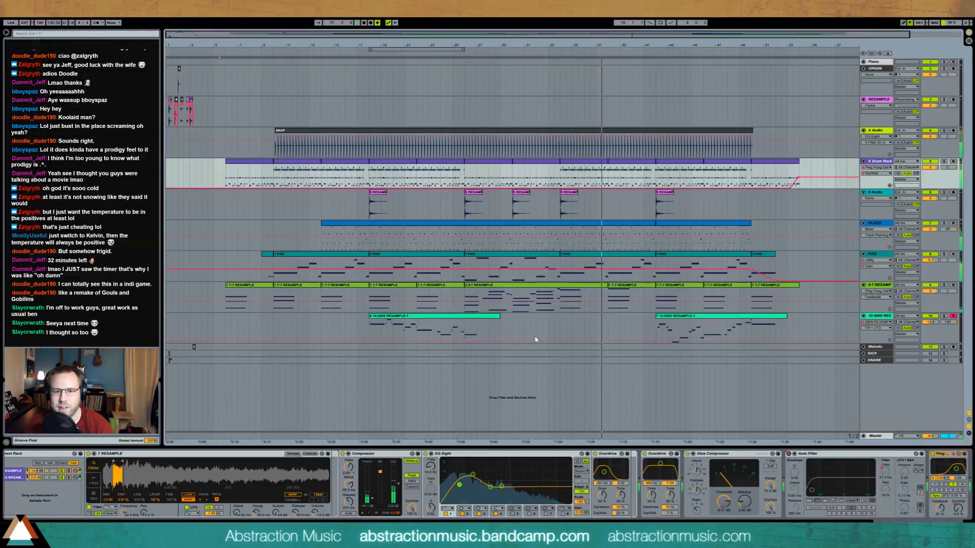
Stop playback, extend the first PLUCK clip to bar 50, and split it at bar 34.
left_click(612, 224)
key("space")
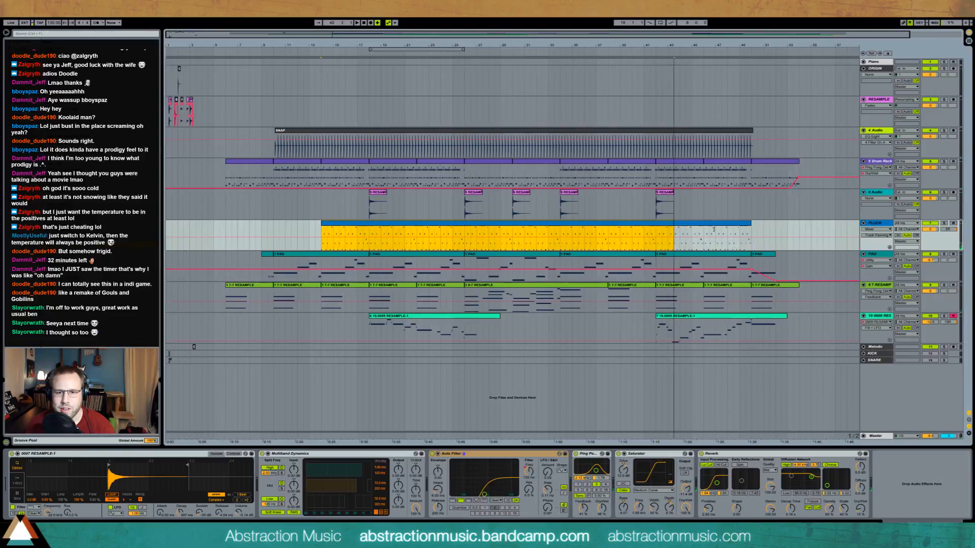
left_click_drag(674, 237, 747, 236)
left_click(752, 232)
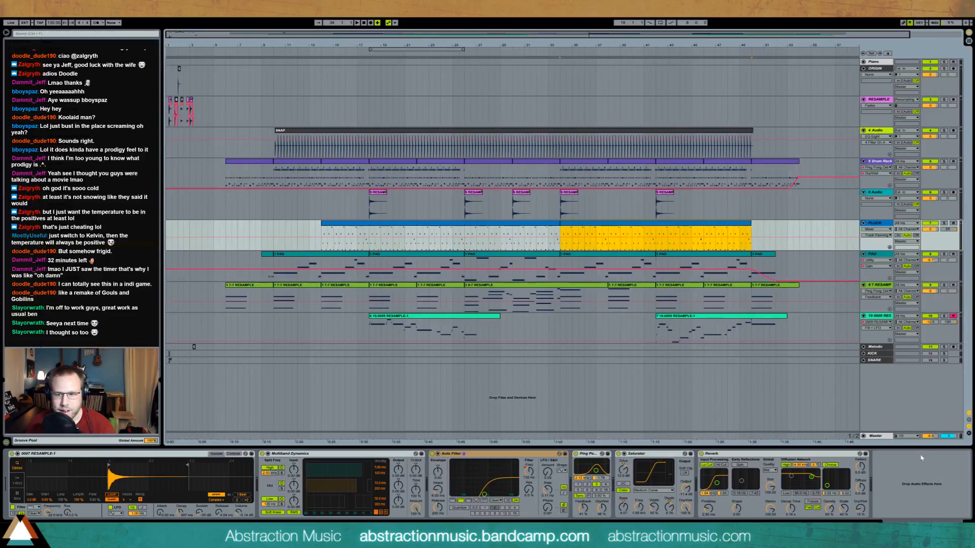
left_click(930, 437)
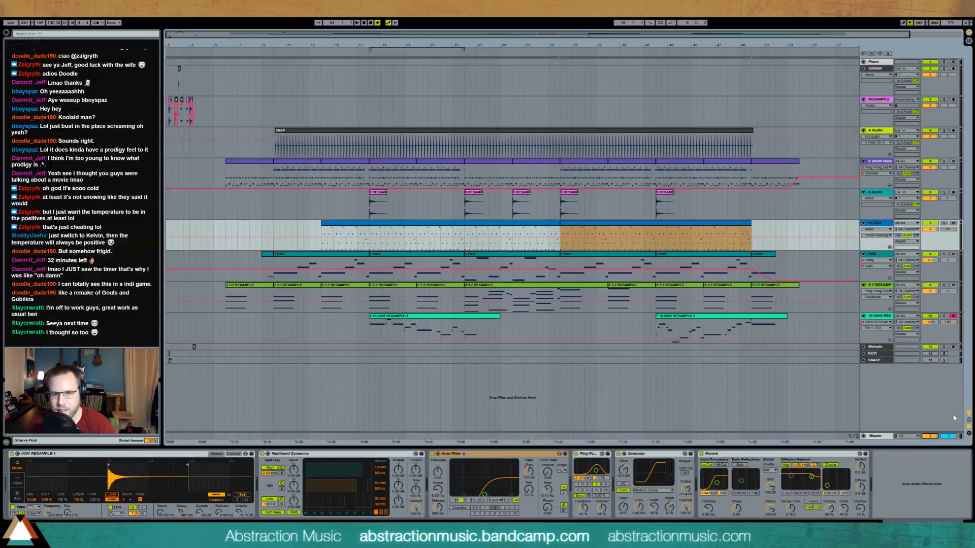
Open the PLUCK clip starting at bar 34, copy all its notes into the gaps between them, and transpose the copies up an octave.
double_click(587, 224)
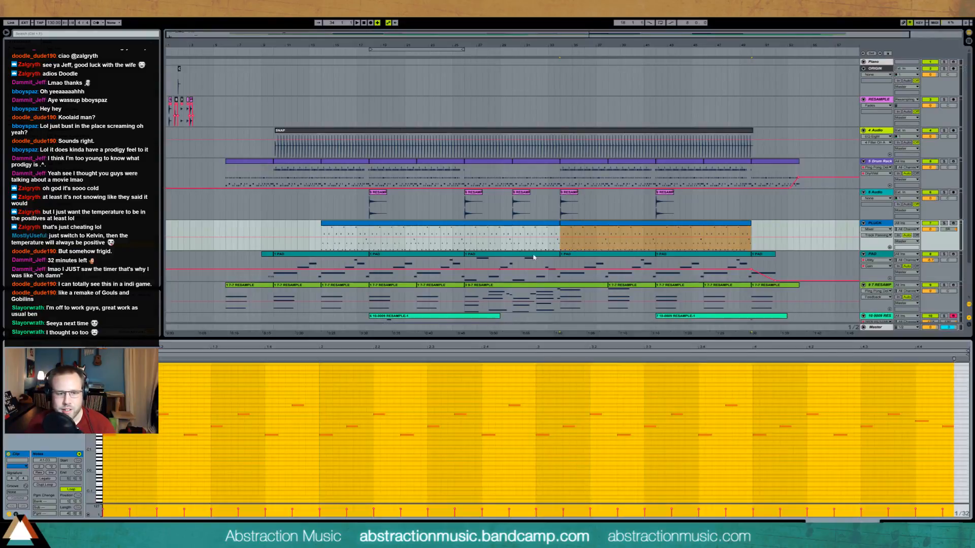
left_click(142, 468)
left_click_drag(143, 468, 965, 477)
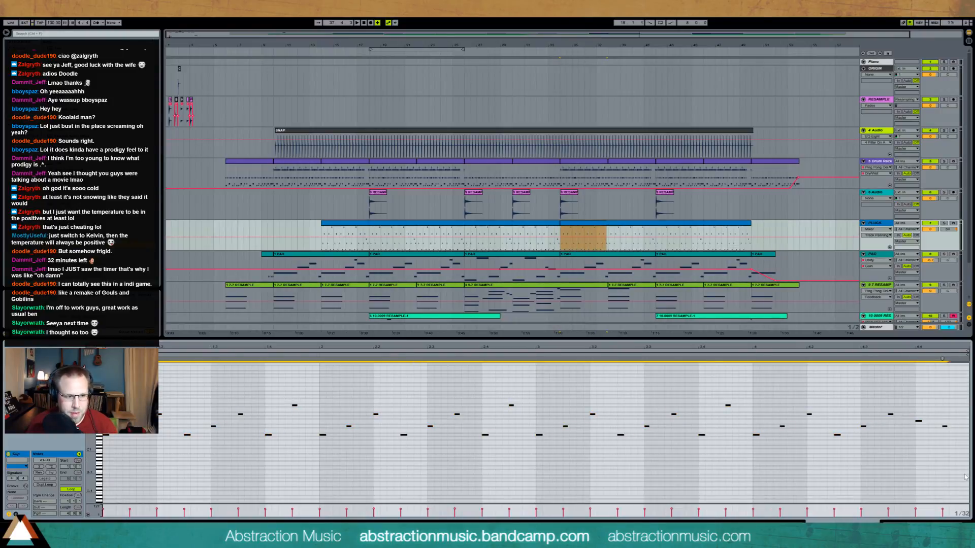
key("ctrl+d")
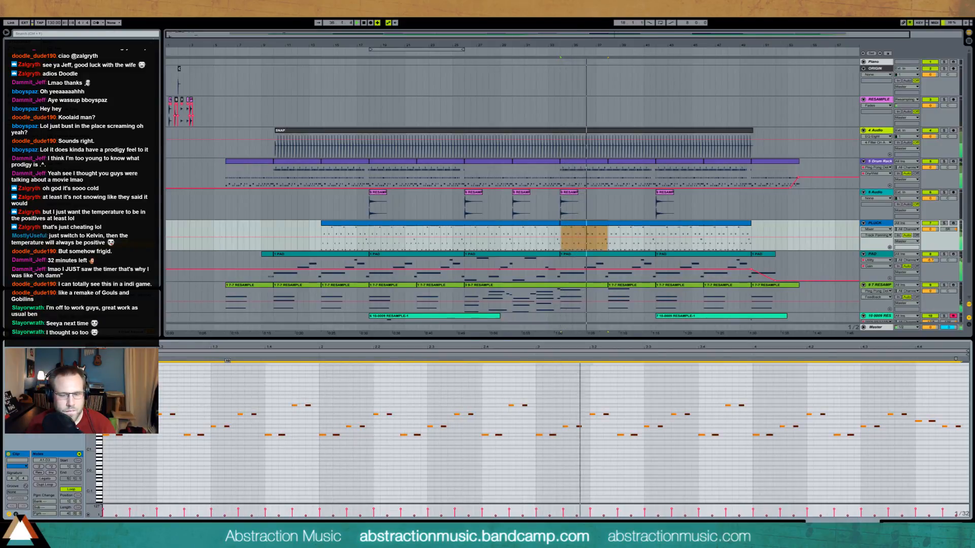
key("shift+Up")
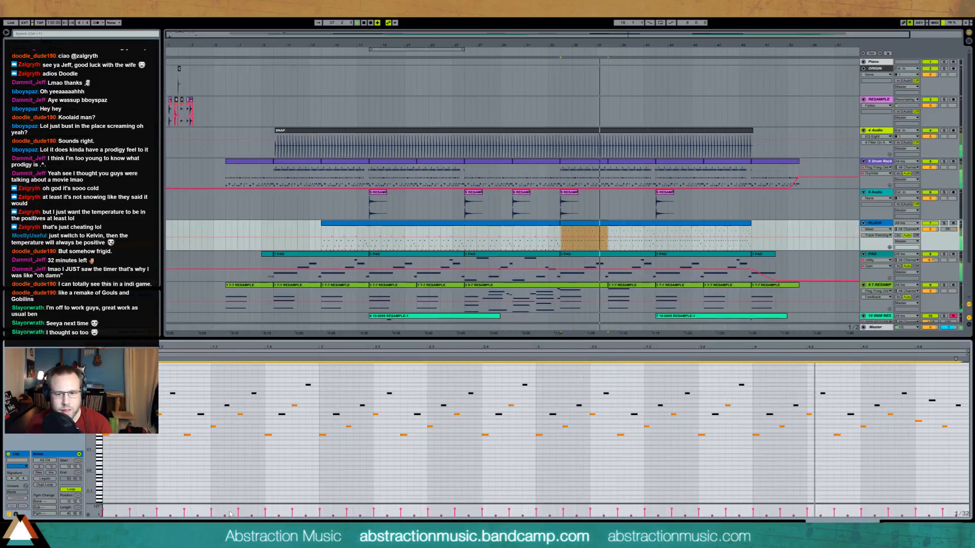
Solo the PLUCK track to listen to the added octave notes on their own, and return to the full mix.
left_click(945, 224)
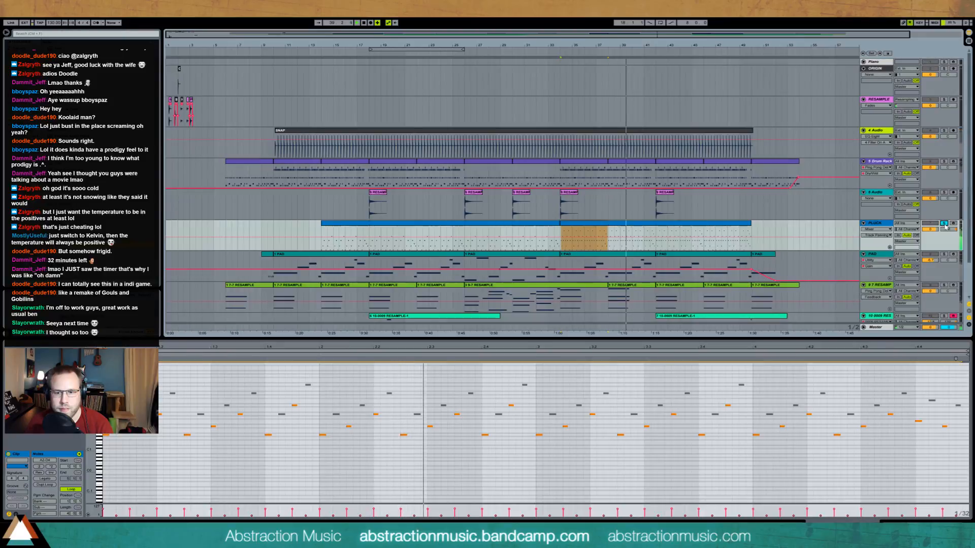
left_click_drag(848, 516, 847, 512)
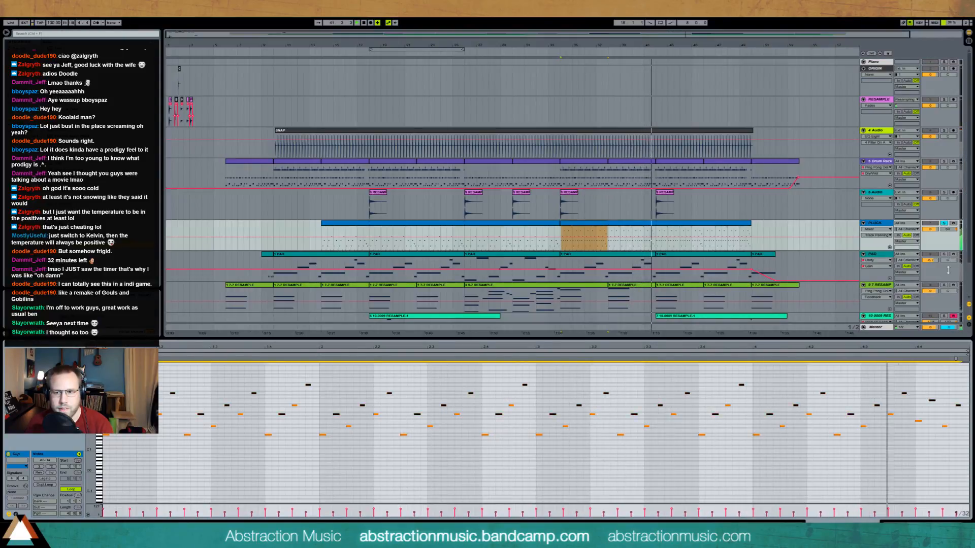
left_click(944, 224)
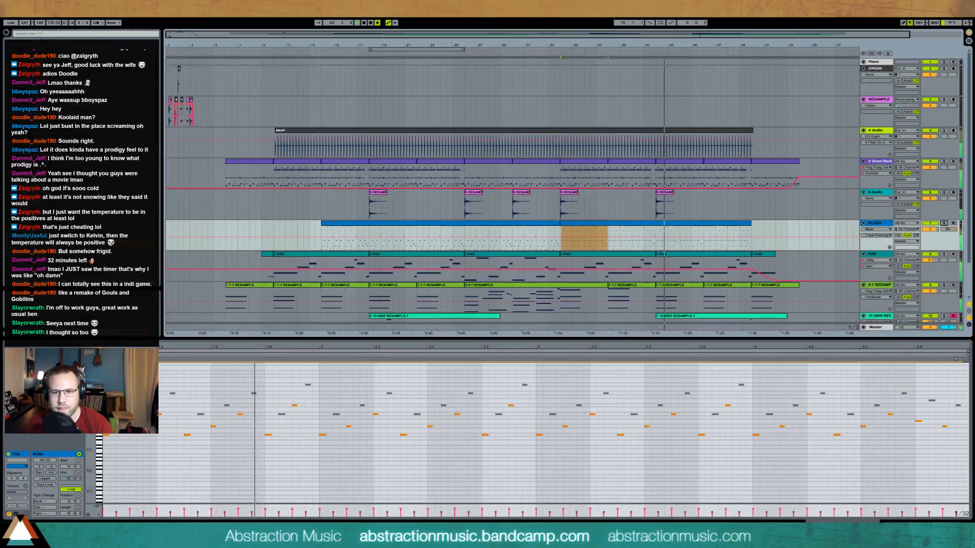
Extend the second PLUCK clip to bar 52 and ramp up its Auto Filter frequency automation from about bar 48 to bar 52.
key("shift+Tab")
left_click(660, 223)
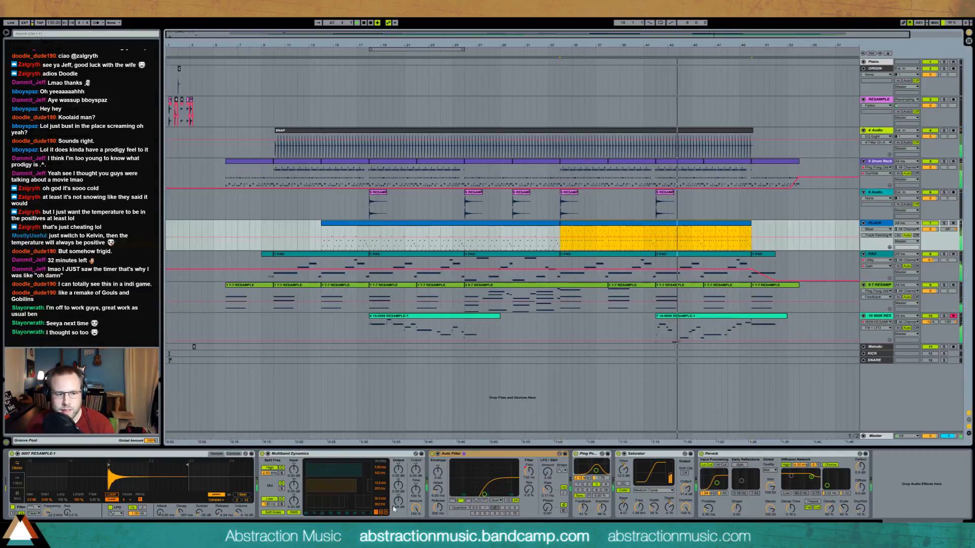
left_click(529, 471)
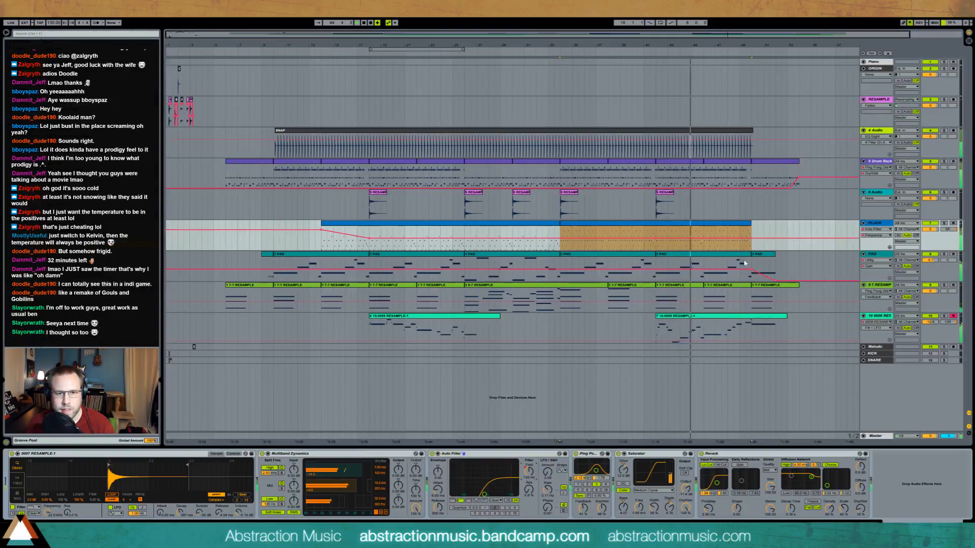
left_click(751, 244)
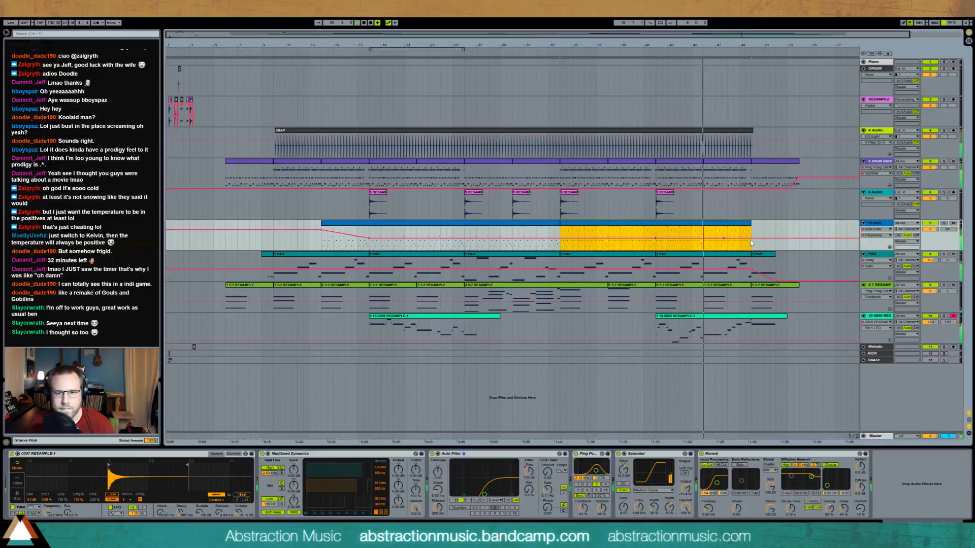
left_click_drag(750, 239, 776, 228)
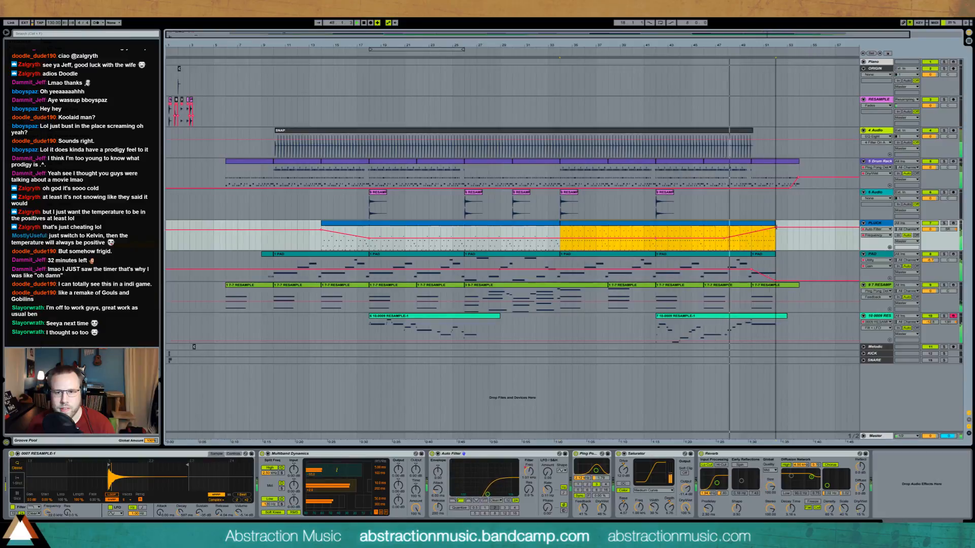
left_click(787, 246)
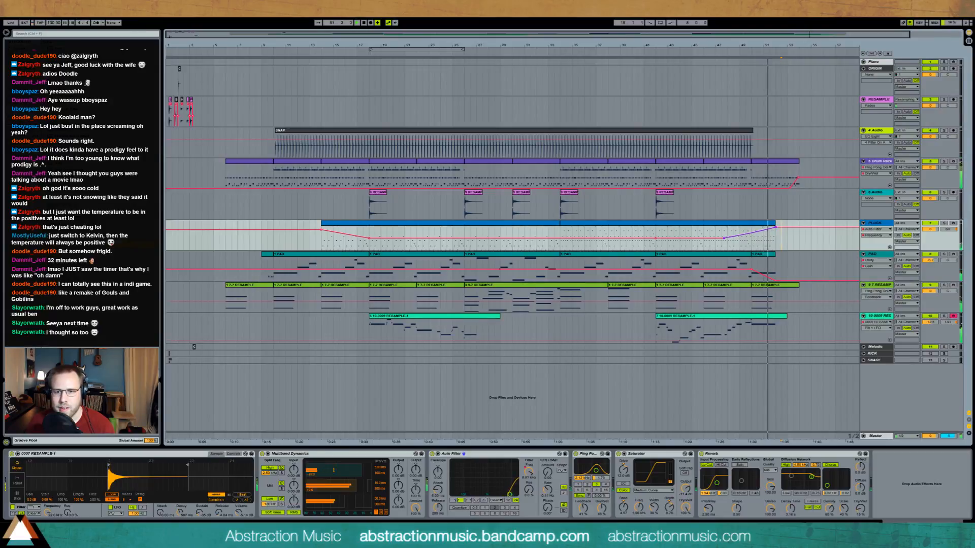
Bend the rising PLUCK filter automation into a curve that climbs slowly at first, and play through to the track's ending.
left_click_drag(754, 234, 753, 239)
left_click(788, 246)
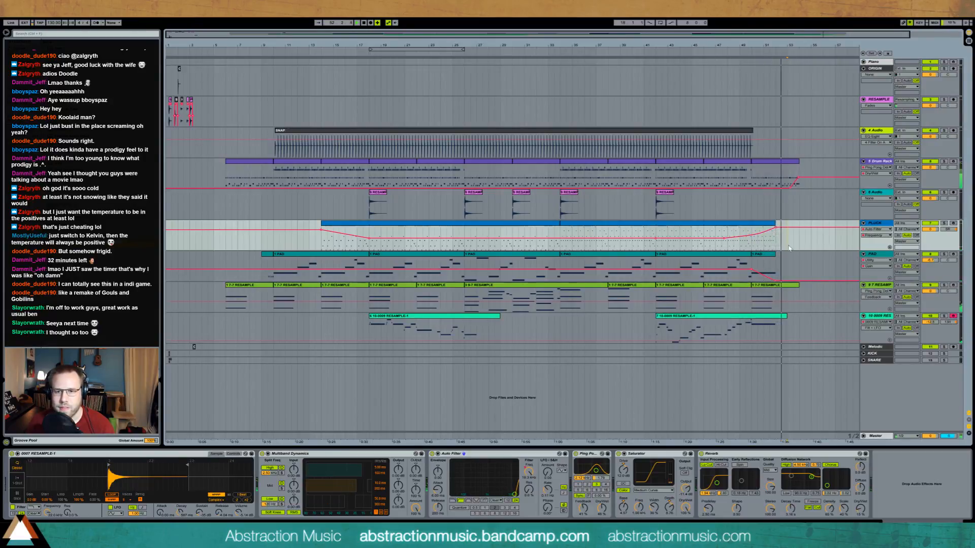
left_click(788, 187)
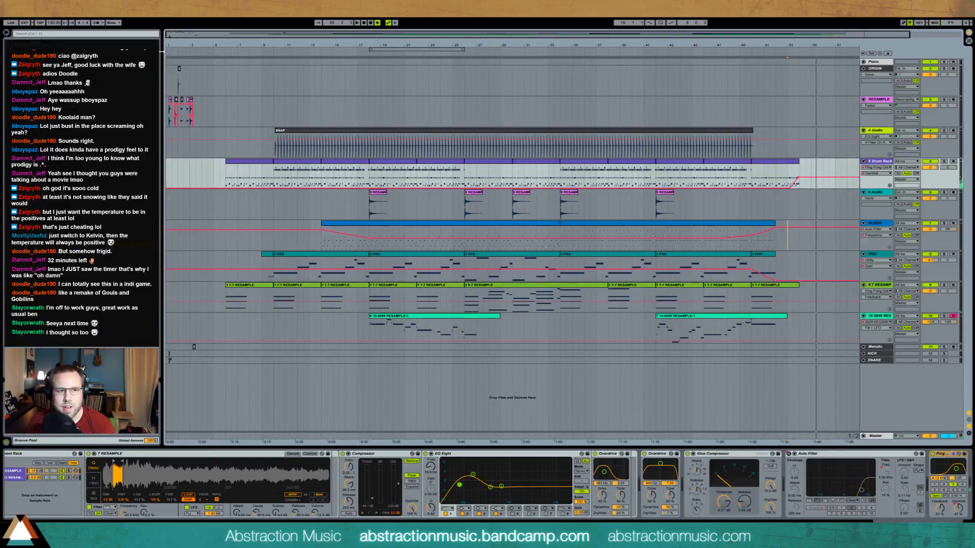
Solo the ORIGIN track and play its short clip at bar 2 twice to hear the original source sound.
left_click_drag(179, 34, 178, 51)
left_click_drag(178, 45, 293, 83)
left_click(944, 69)
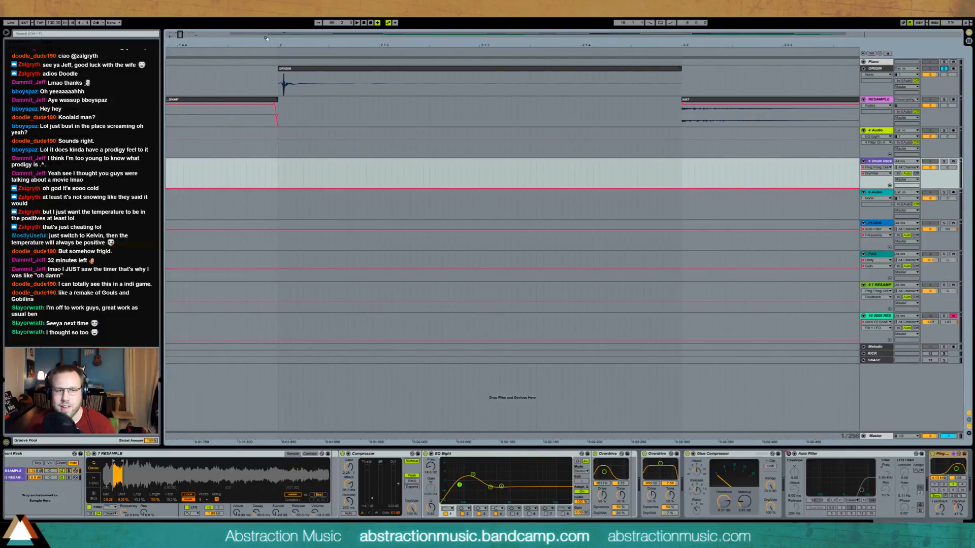
left_click(298, 71)
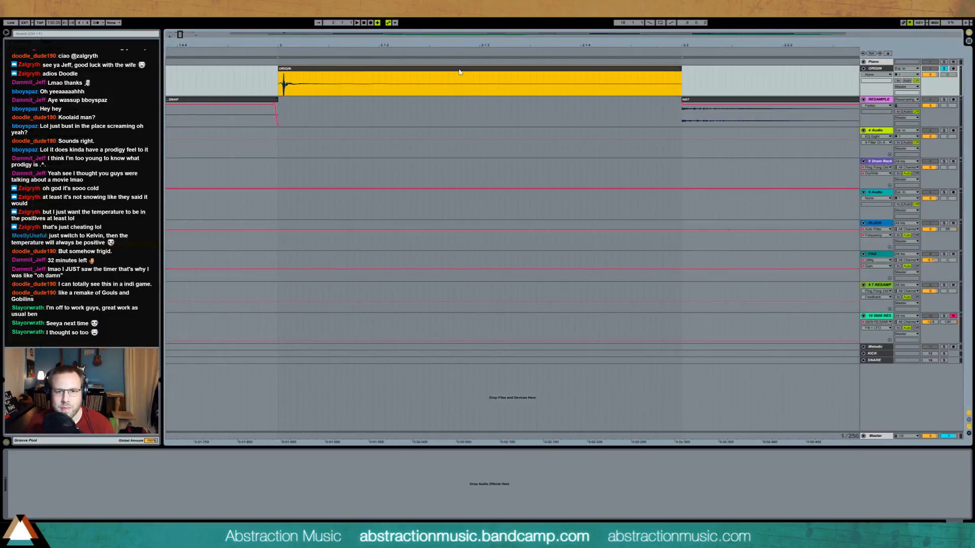
key("space")
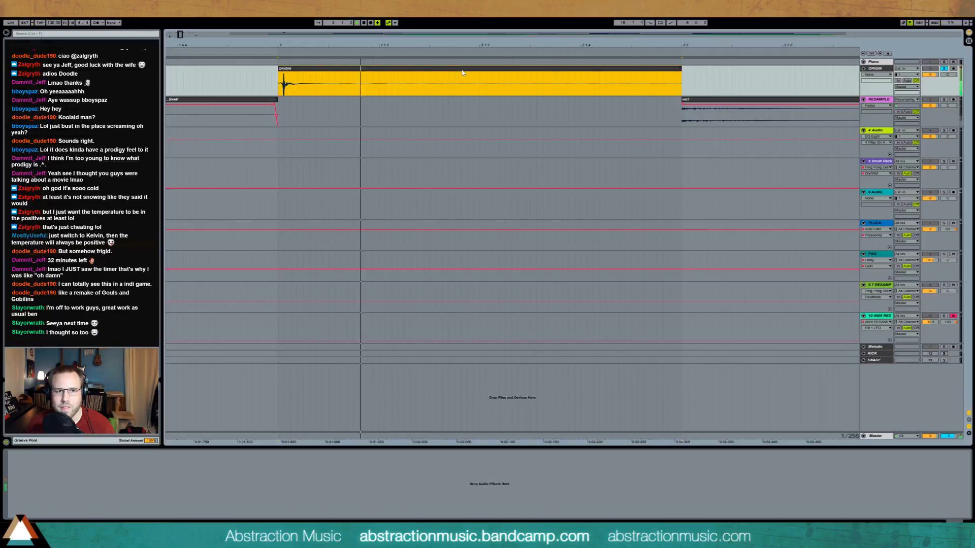
key("space")
key("space")
key("space")
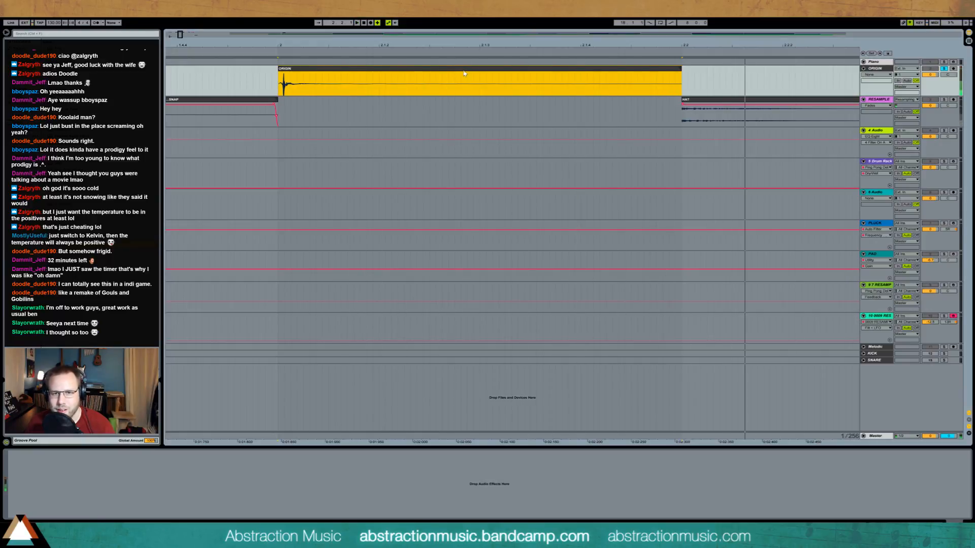
left_click_drag(203, 34, 213, 10)
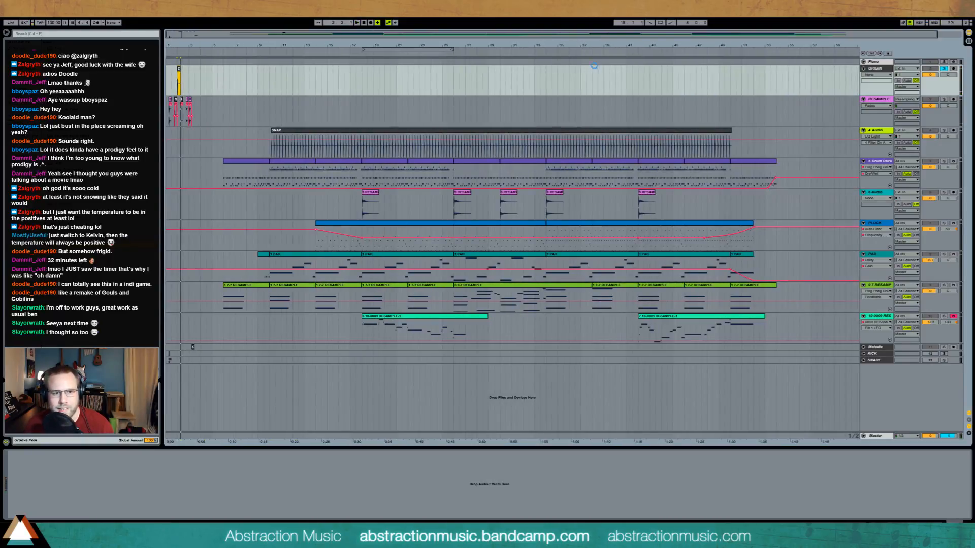